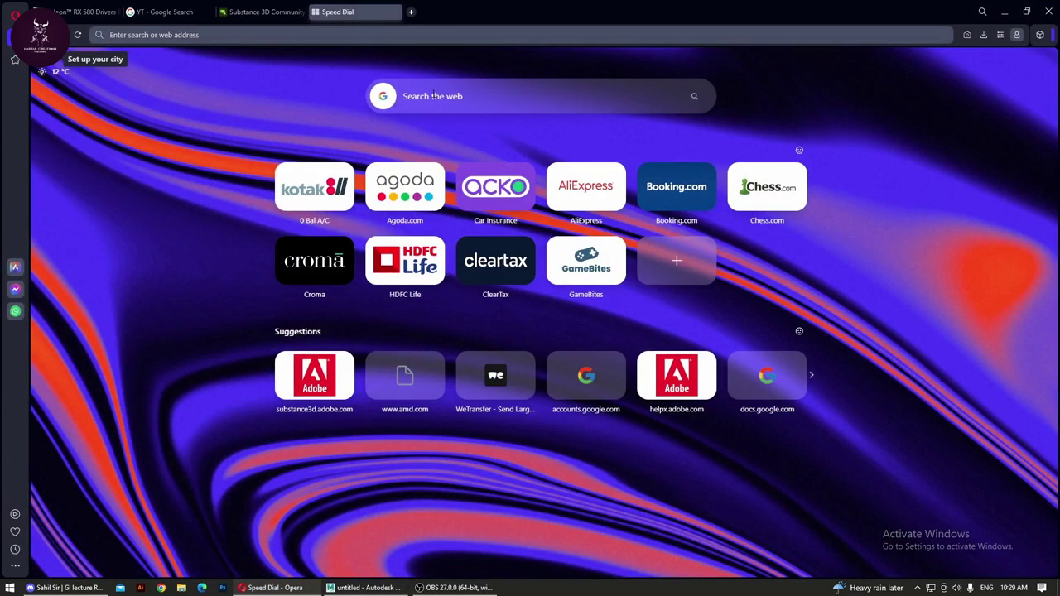
Step: Search Google from the Speed Dial box for 'gun 3d model free download maya'
left_click(439, 100)
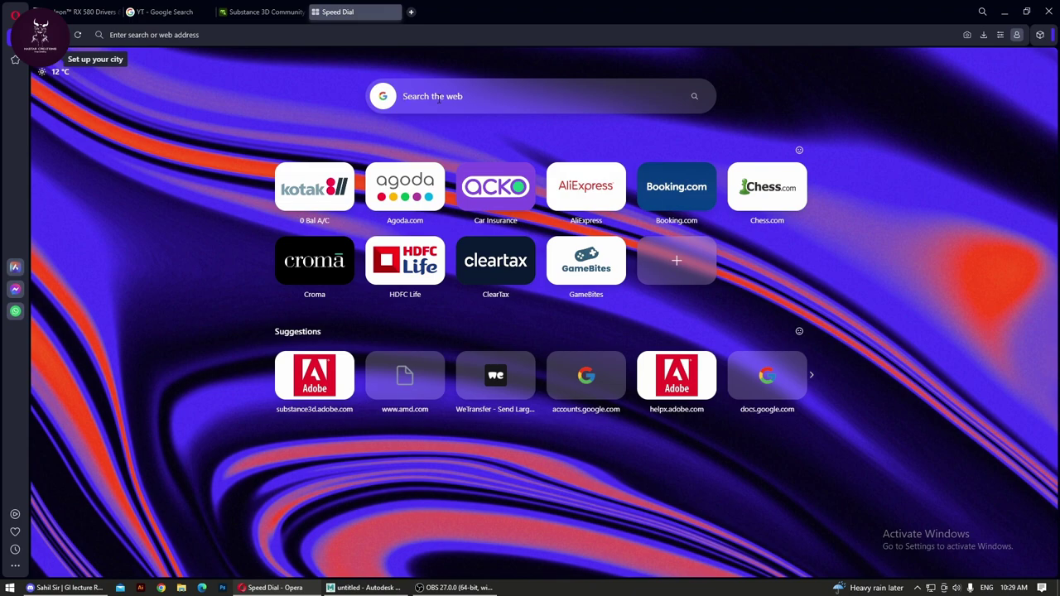
type("gun 3")
type("f")
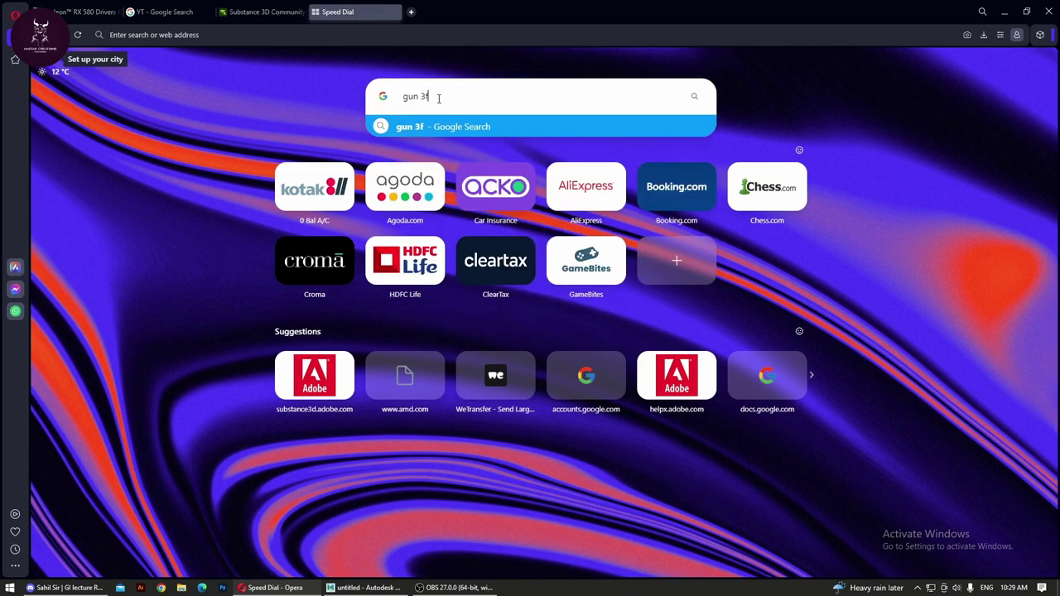
key("BackSpace")
key("BackSpace")
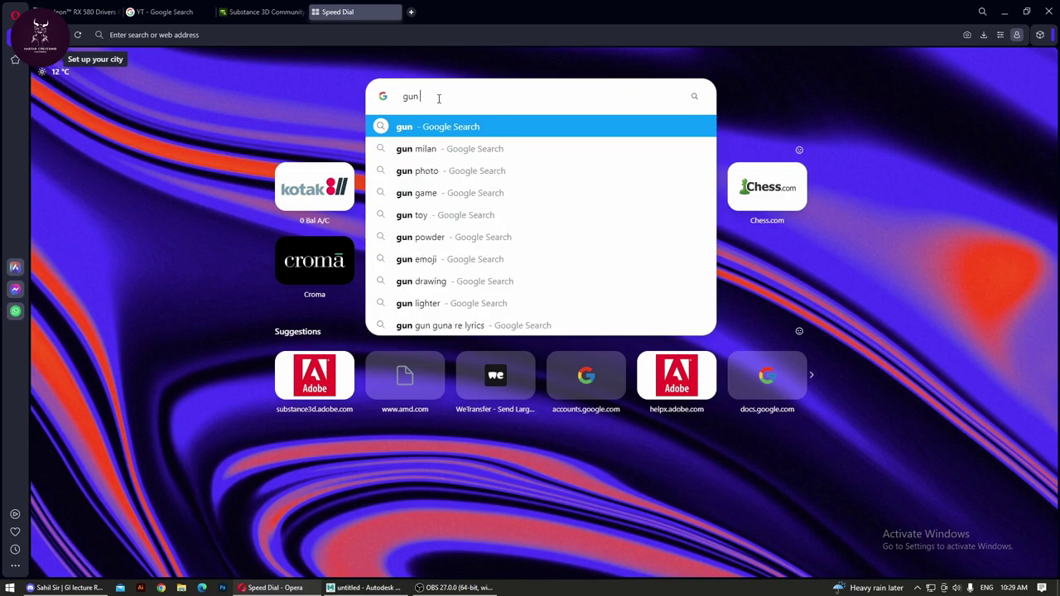
type("3dmodel ")
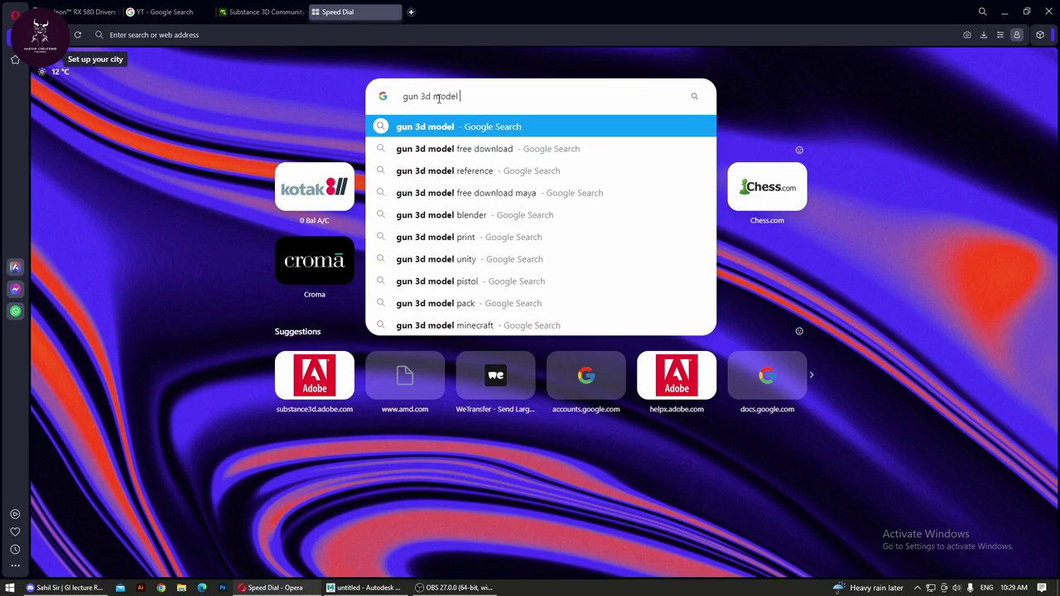
type("free download ")
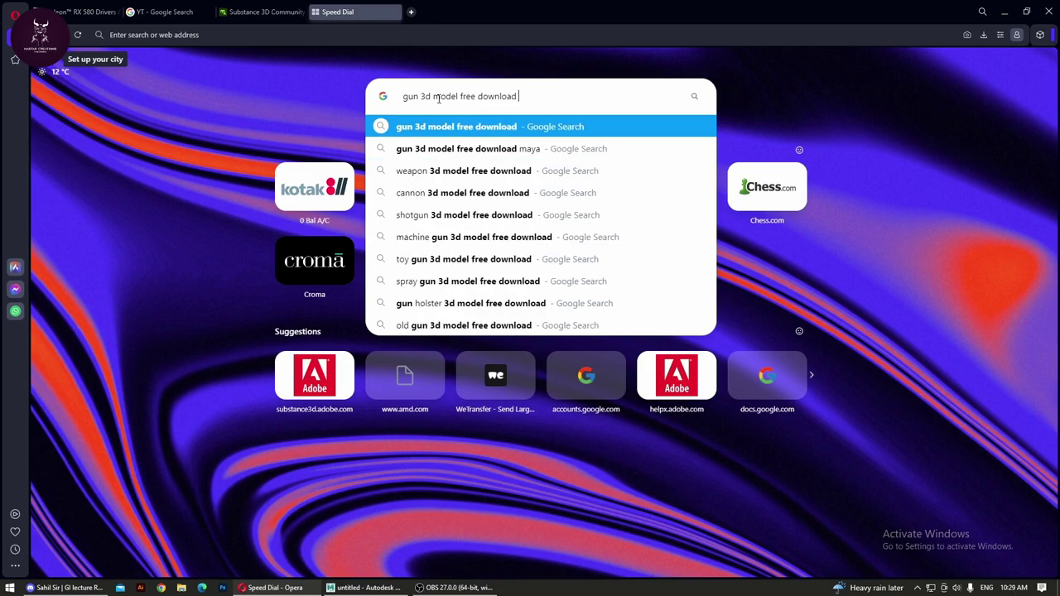
type("maya")
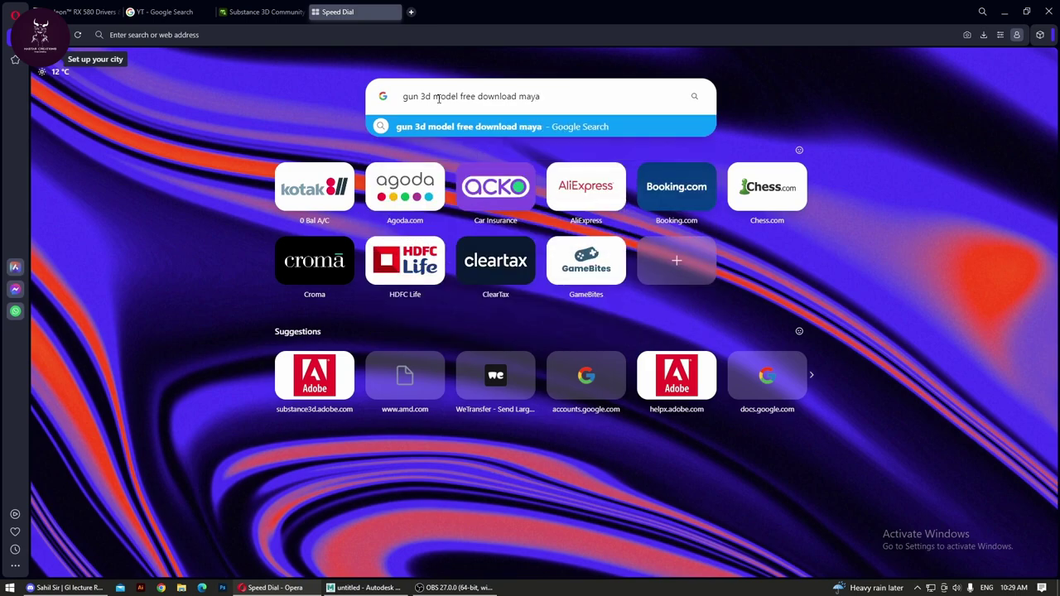
key("Return")
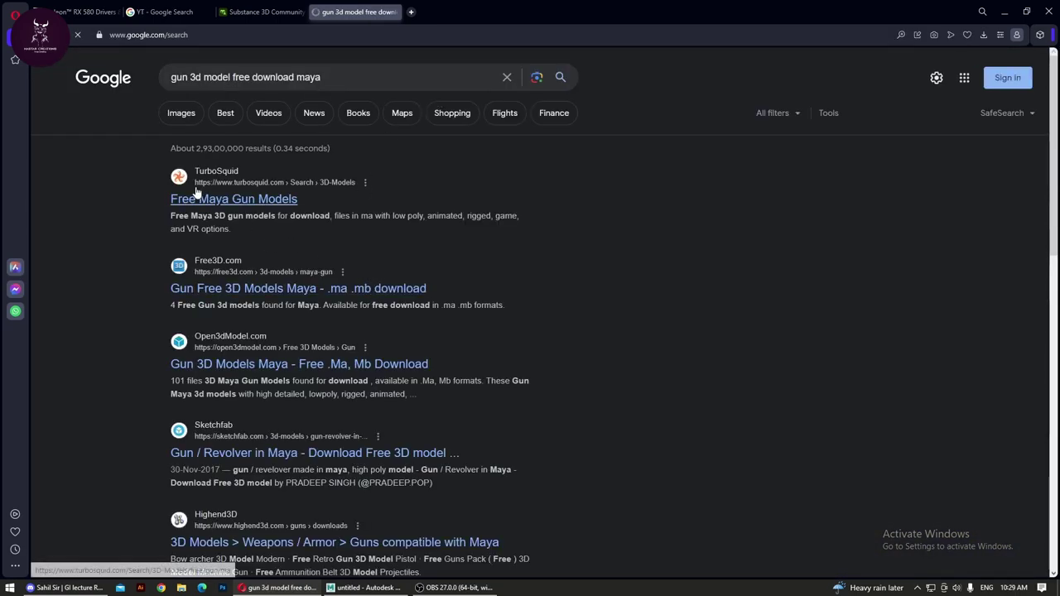
Step: Open the TurboSquid Free Maya Gun Models result and scroll through its grid
left_click(226, 197)
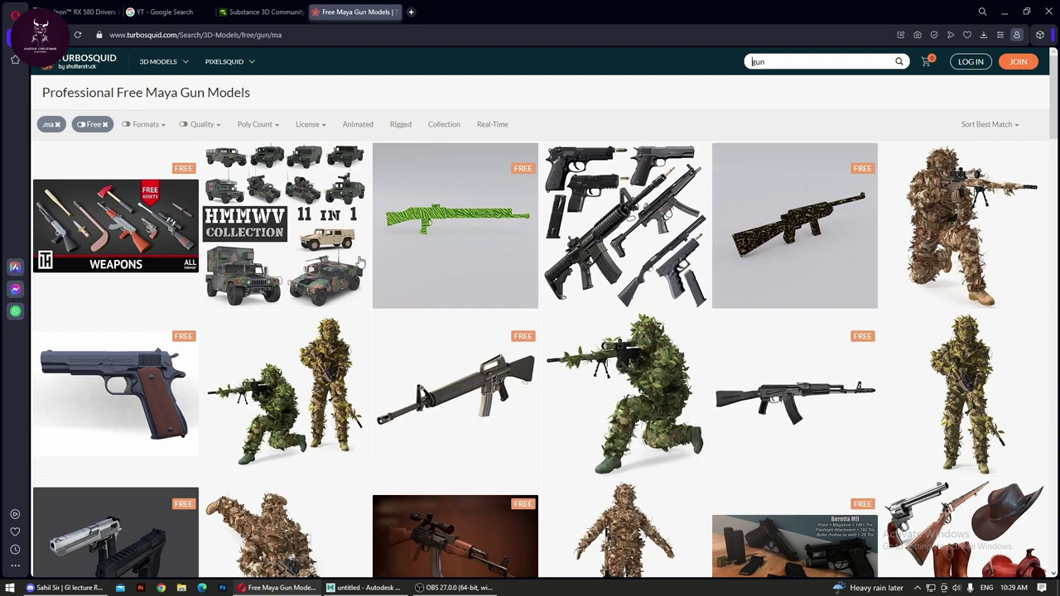
mouse_move(625, 225)
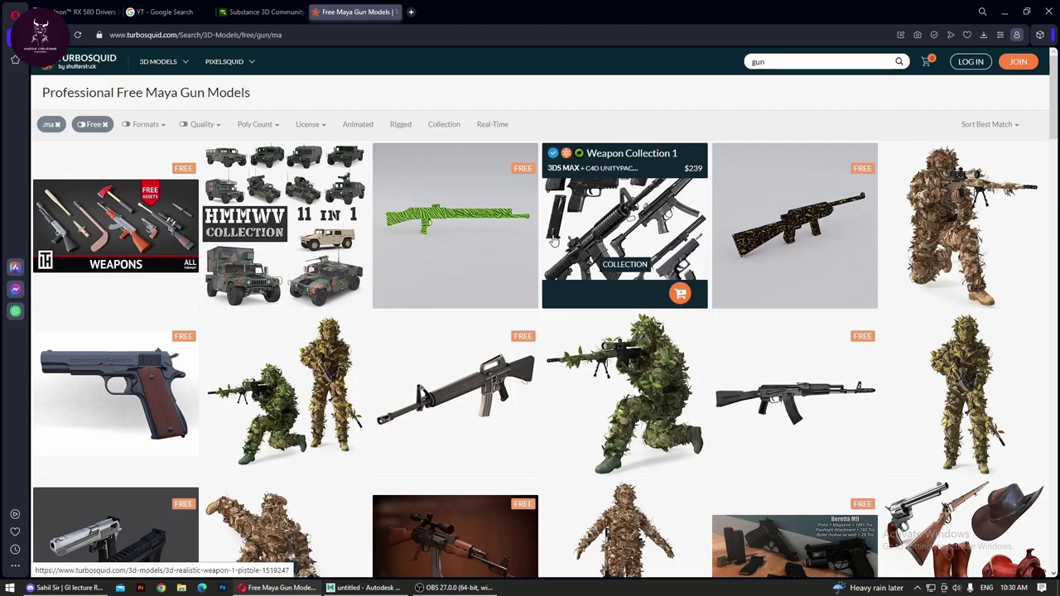
scroll(373, 314, "down", 1)
scroll(290, 331, "down", 2)
scroll(276, 344, "up", 1)
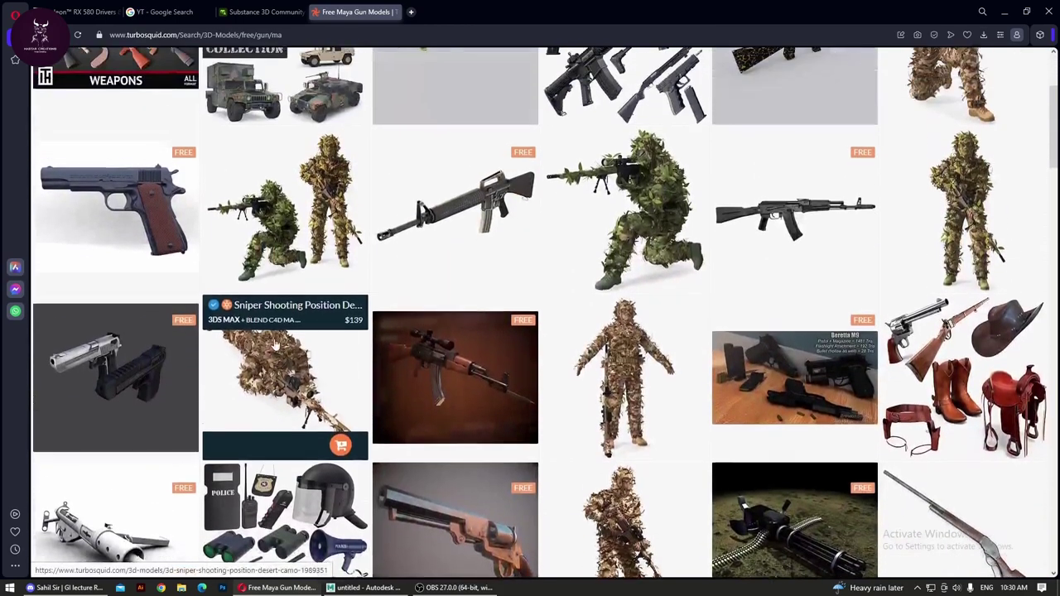
scroll(276, 344, "up", 1)
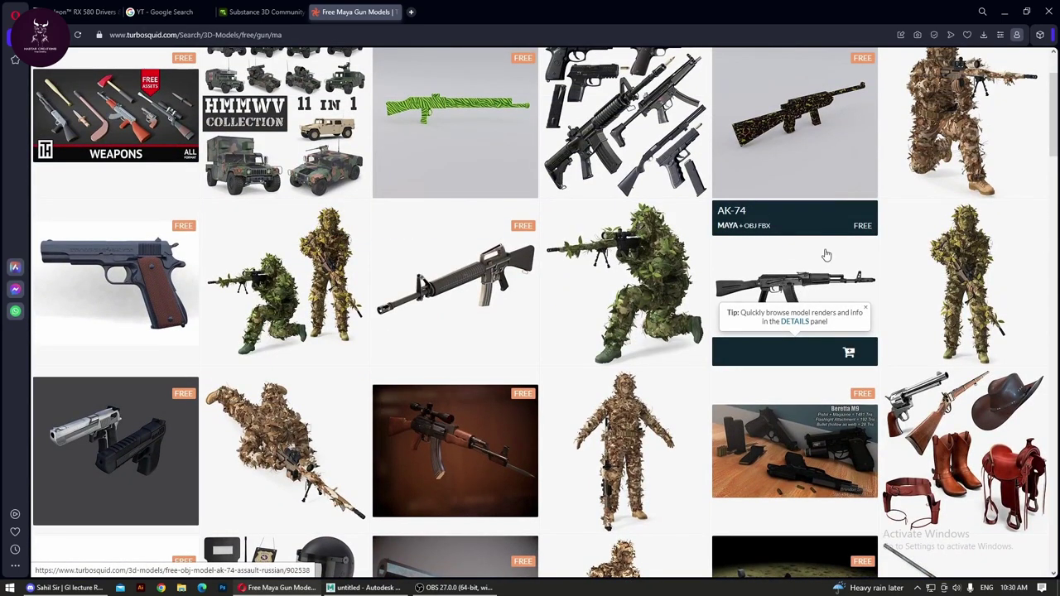
Step: View the AK-74 model's second to fourth preview images, then return to the results
left_click(800, 267)
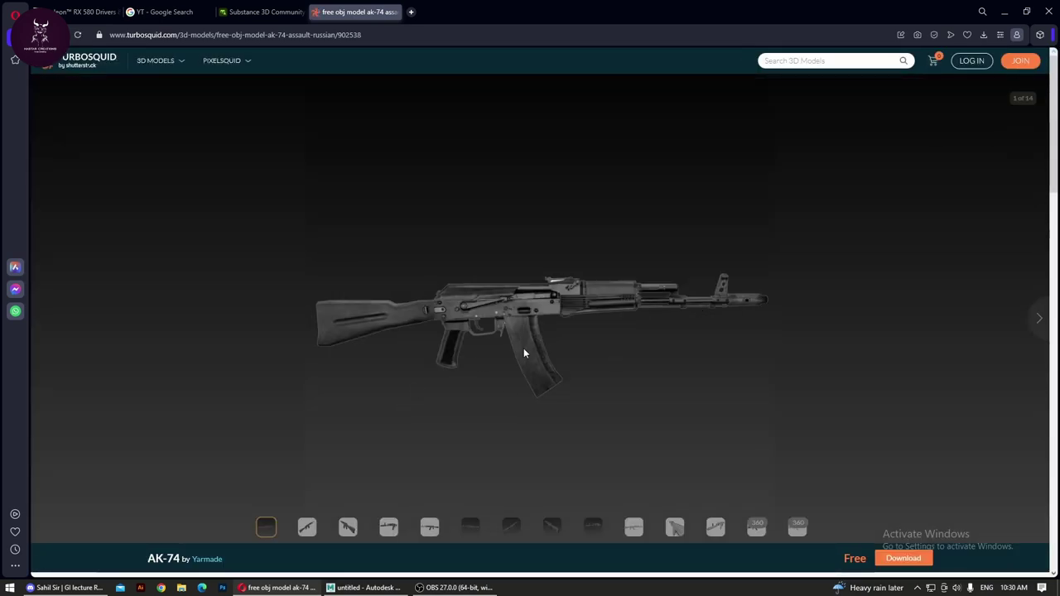
left_click(306, 527)
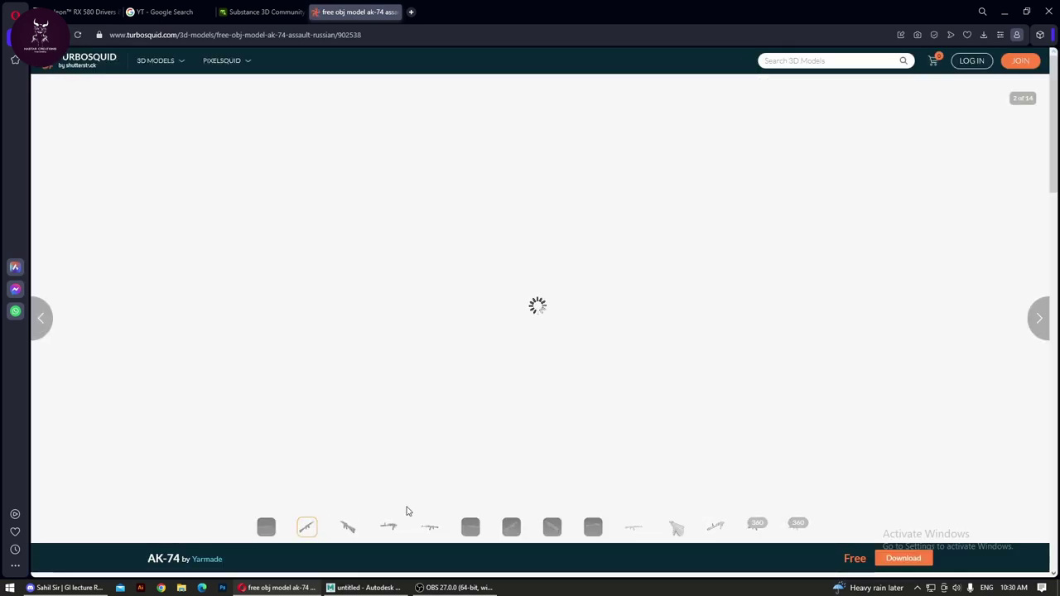
left_click(348, 526)
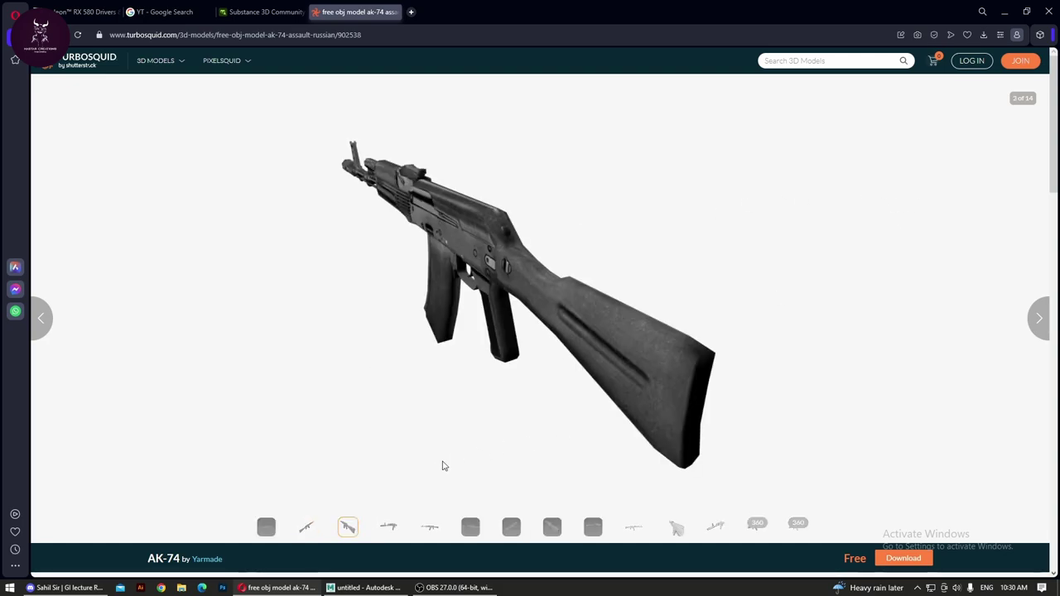
left_click(389, 526)
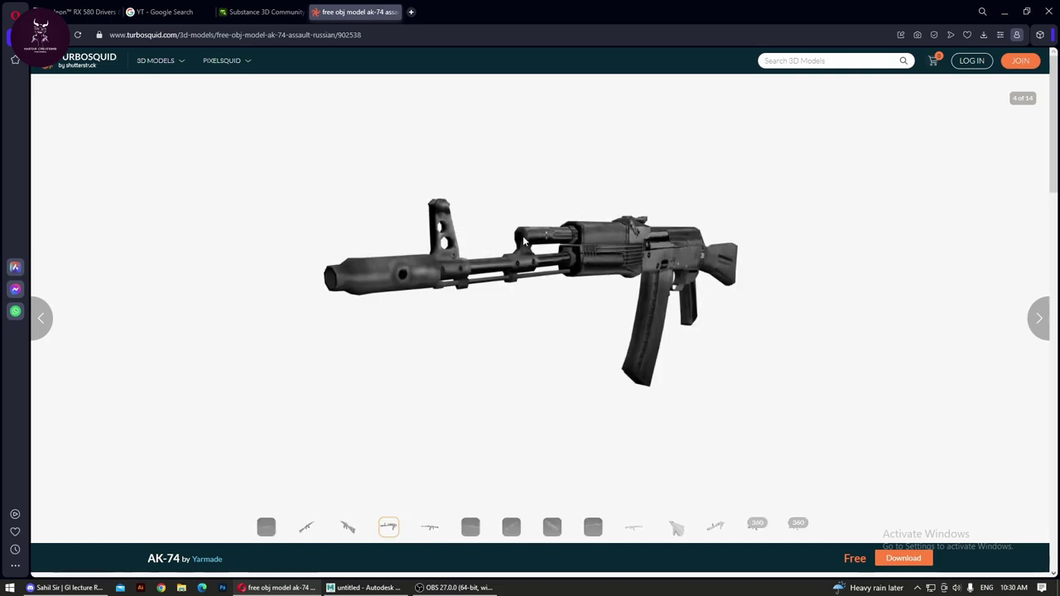
key("alt+Left")
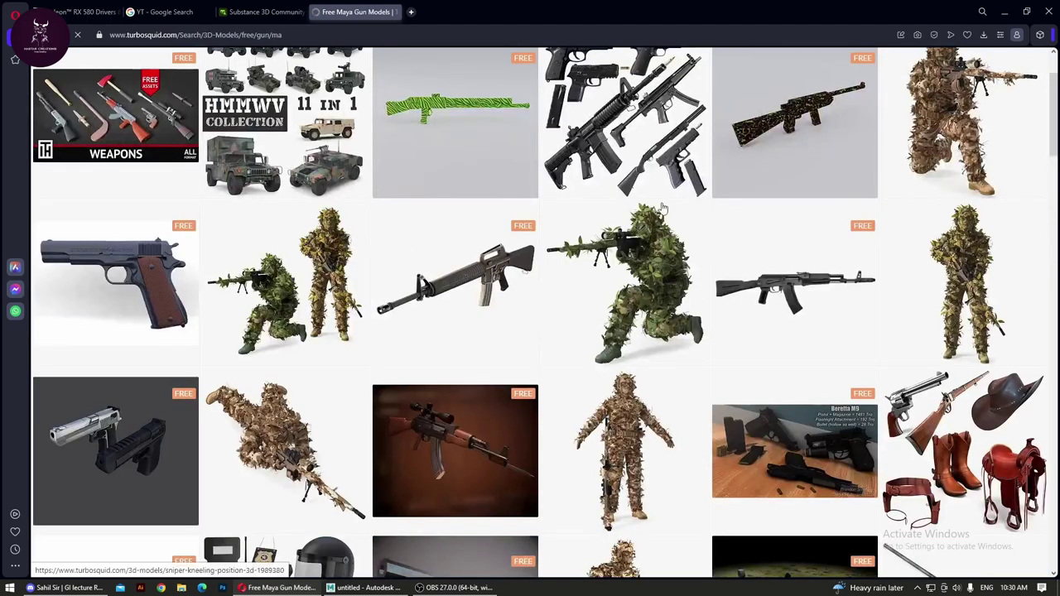
mouse_move(115, 282)
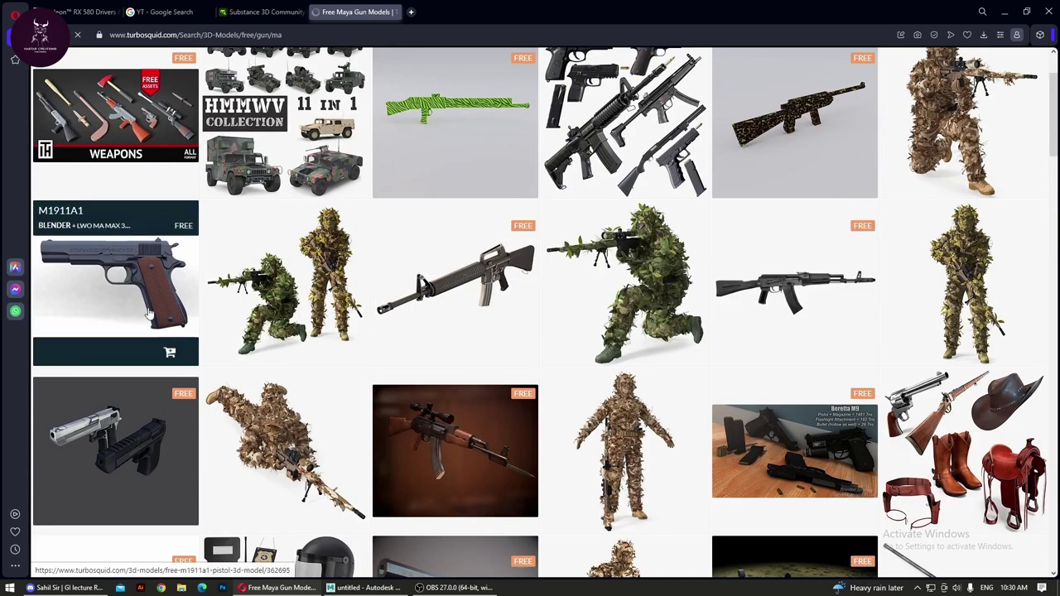
Step: Open the M1911A1 pistol model and browse its preview views, including front and rear grip
left_click(149, 313)
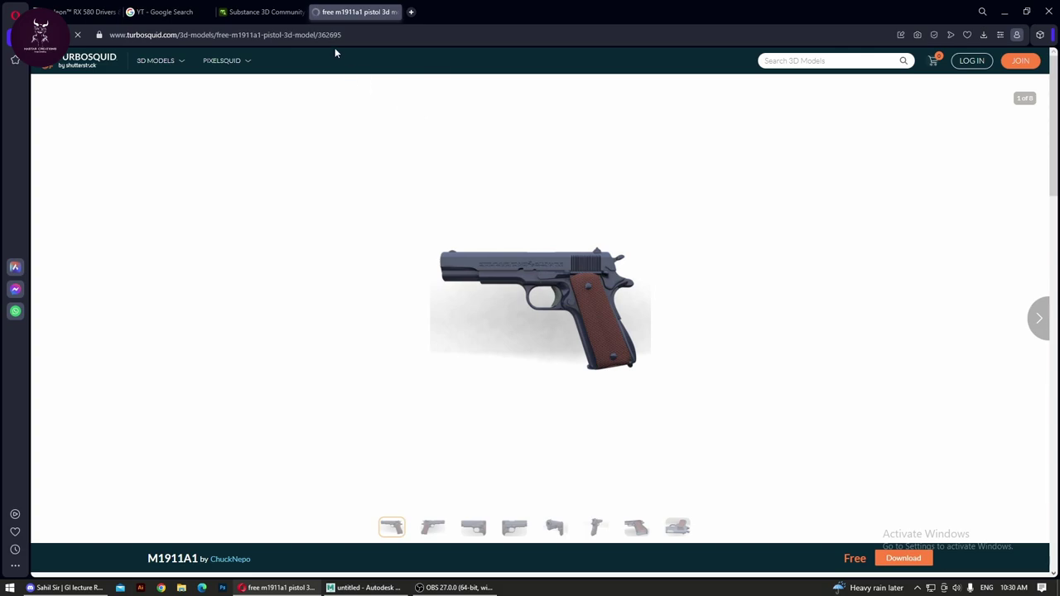
left_click(428, 526)
left_click(474, 530)
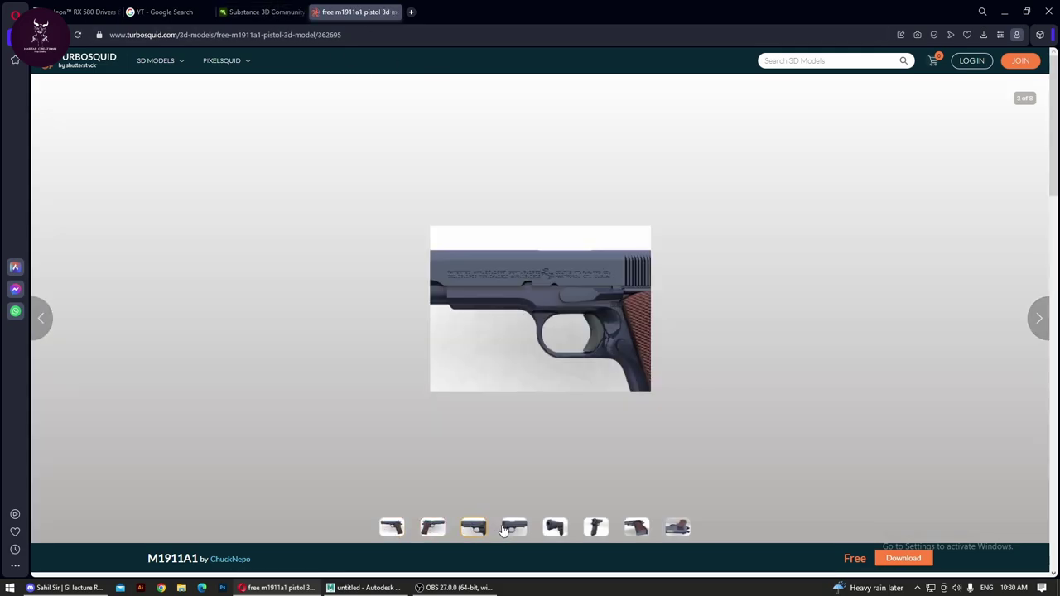
left_click(554, 529)
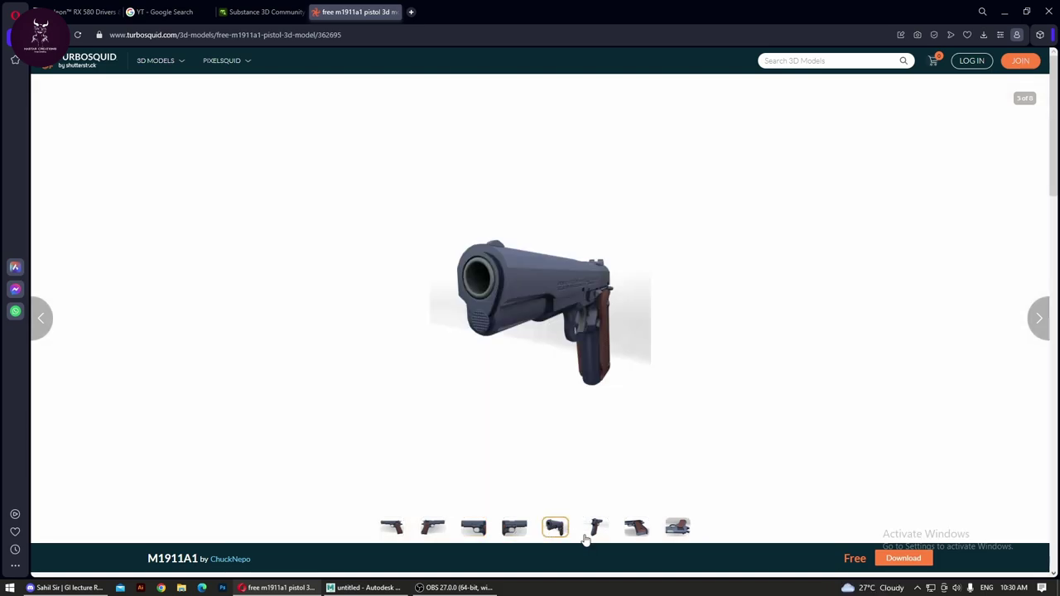
left_click(595, 530)
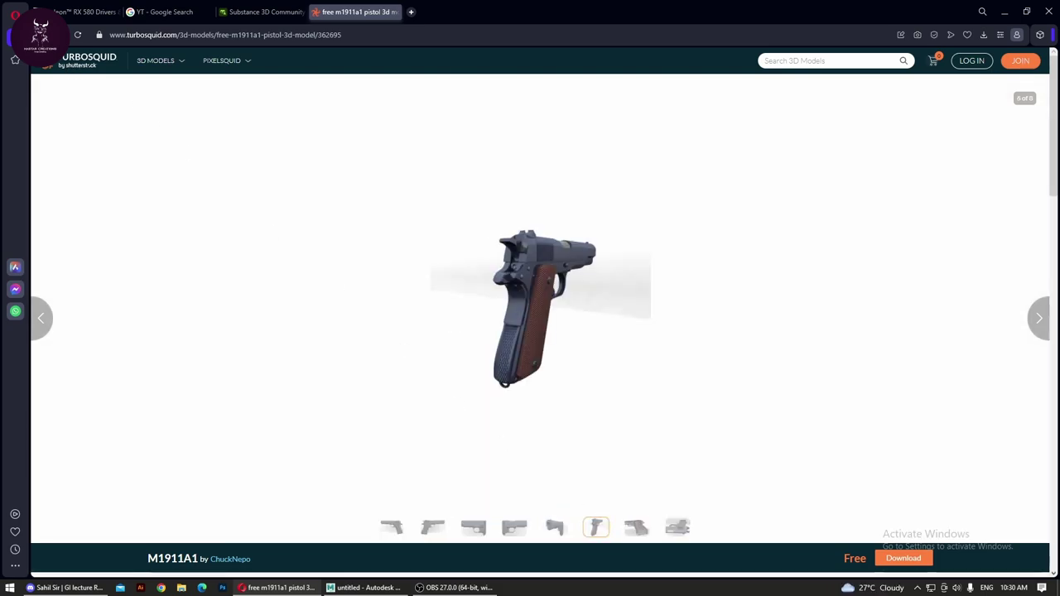
Step: Back in the results, open the Desert Eagle Pistol and request its free download
key("alt+Left")
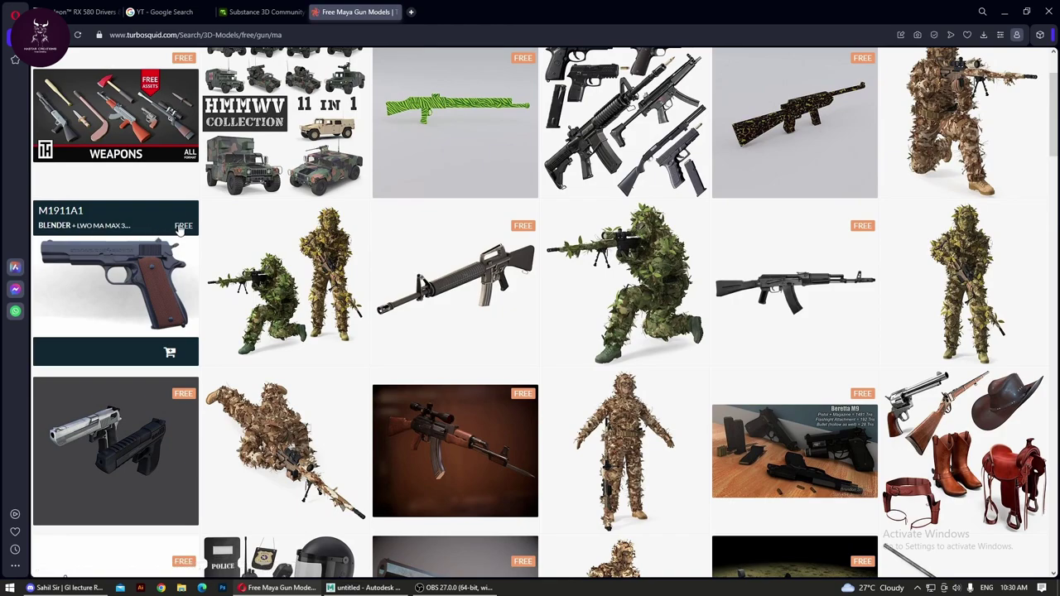
left_click(182, 396)
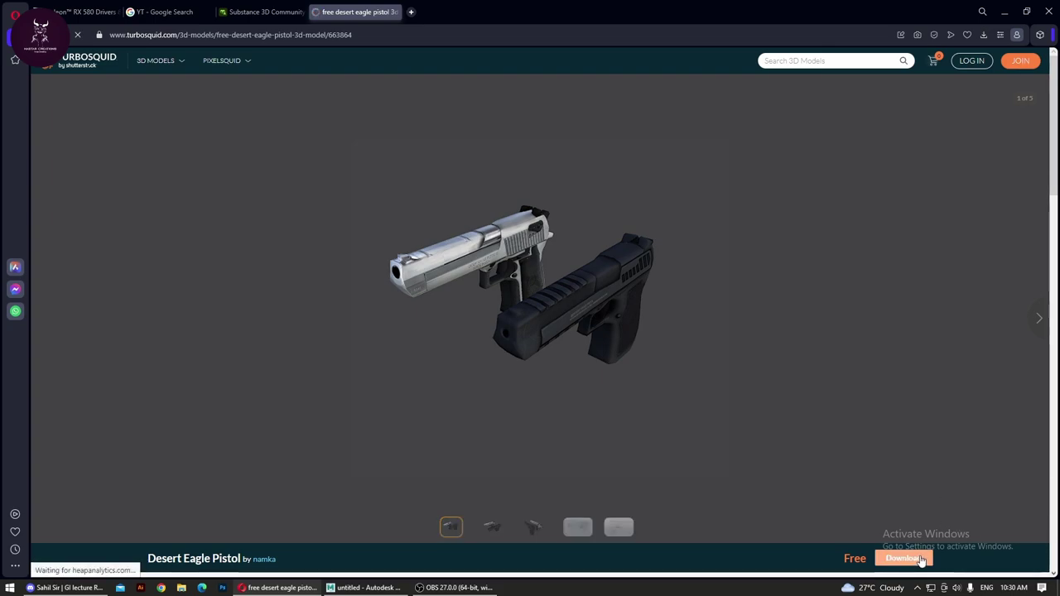
left_click(921, 559)
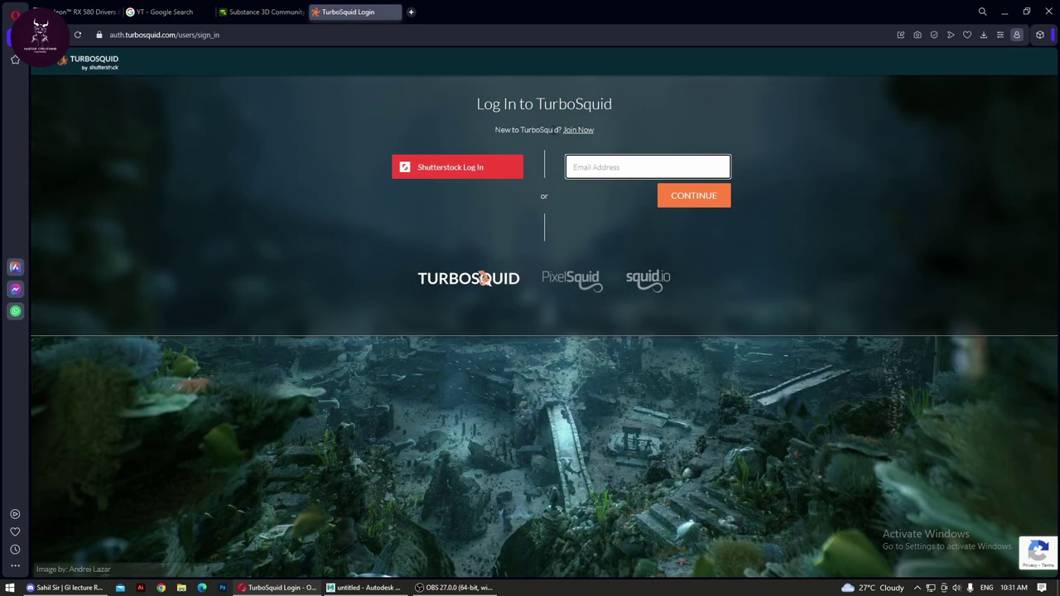
Step: In a new tab, search 'temp mail' and open temp-mail.org
left_click_drag(520, 130, 549, 130)
left_click(608, 171)
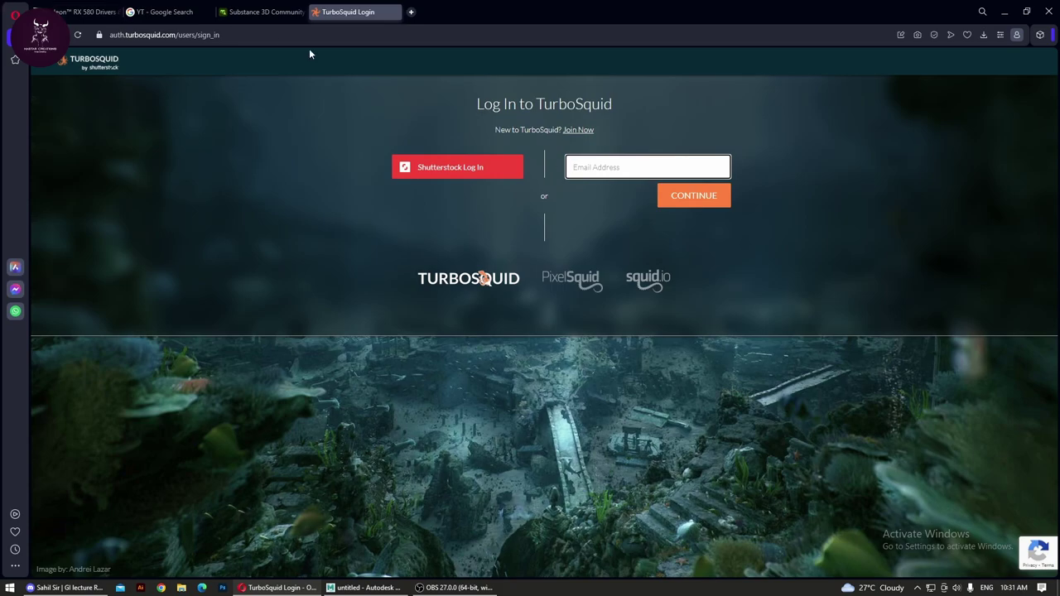
left_click(411, 12)
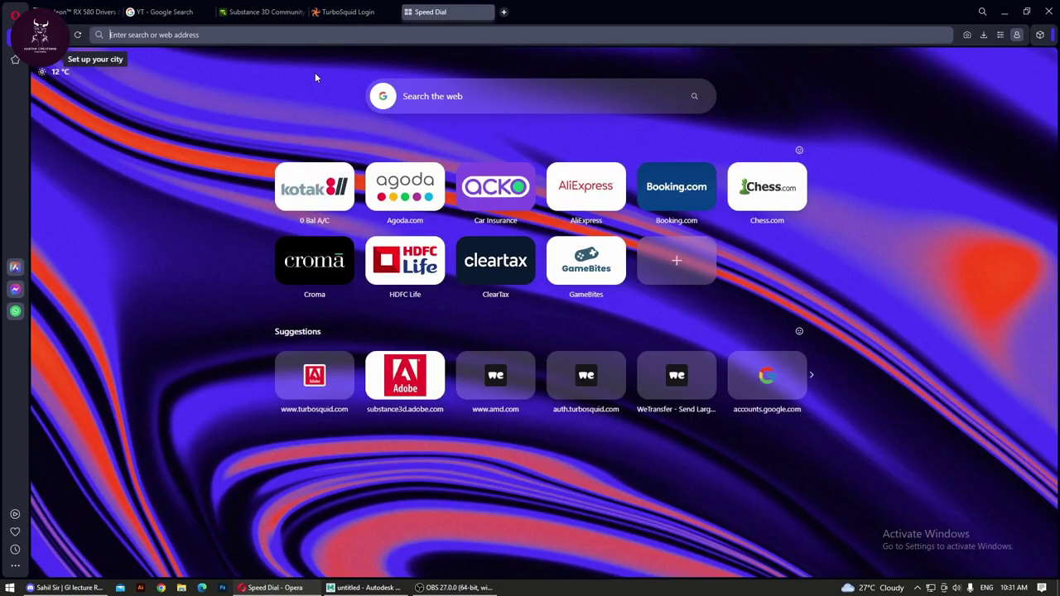
type("temp mail")
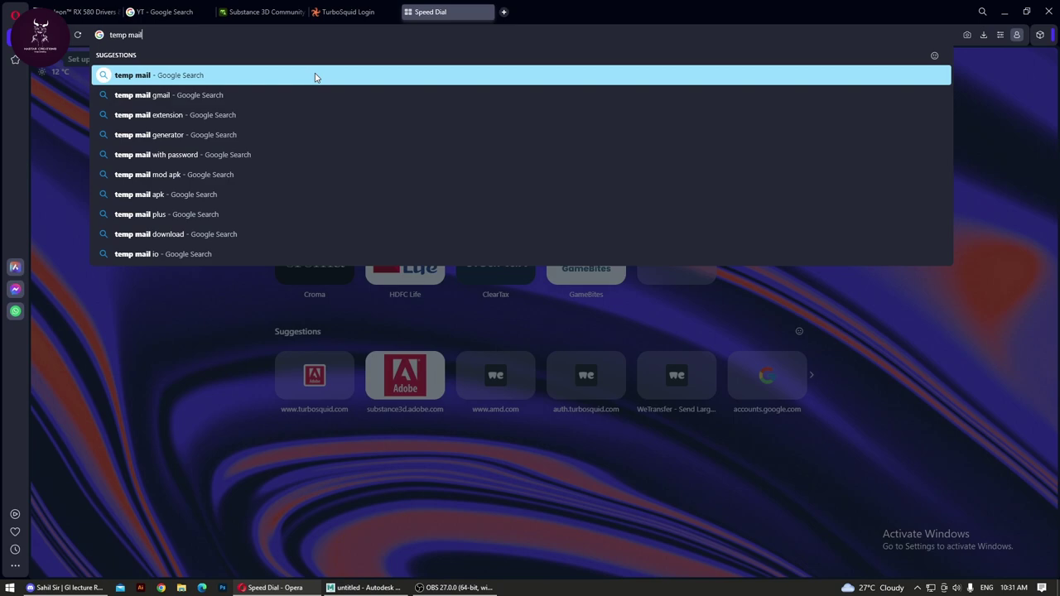
key("Return")
left_click(251, 195)
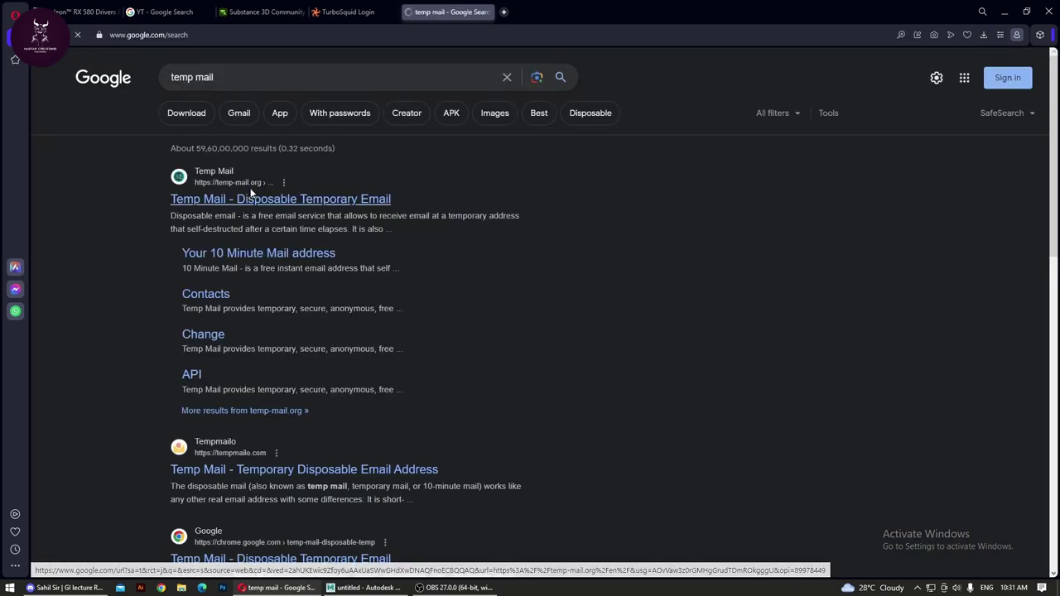
Step: Copy the disposable email address and return to the TurboSquid login tab
scroll(383, 326, "down", 3)
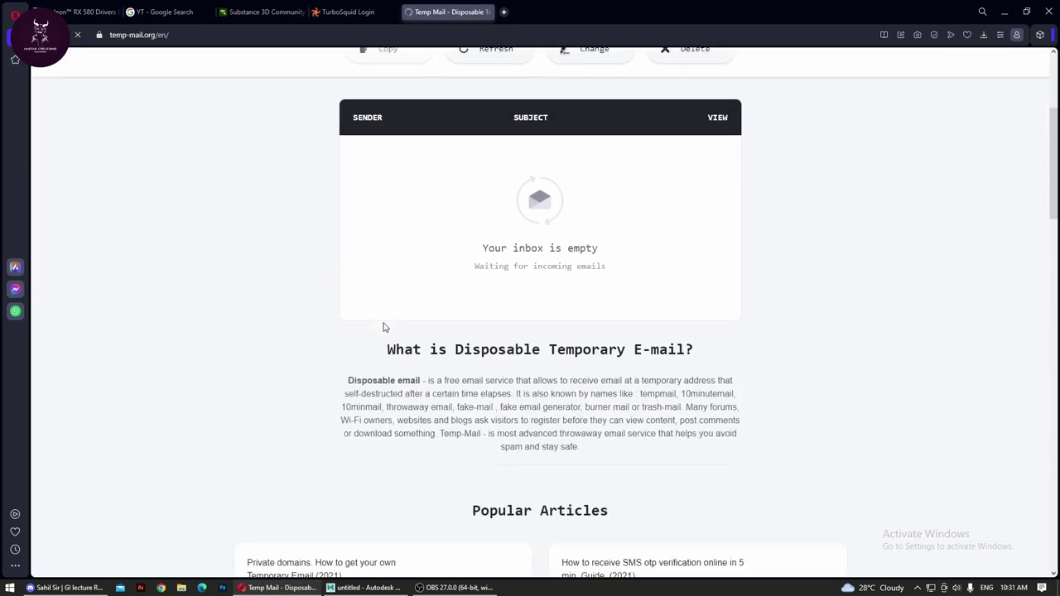
scroll(383, 326, "up", 3)
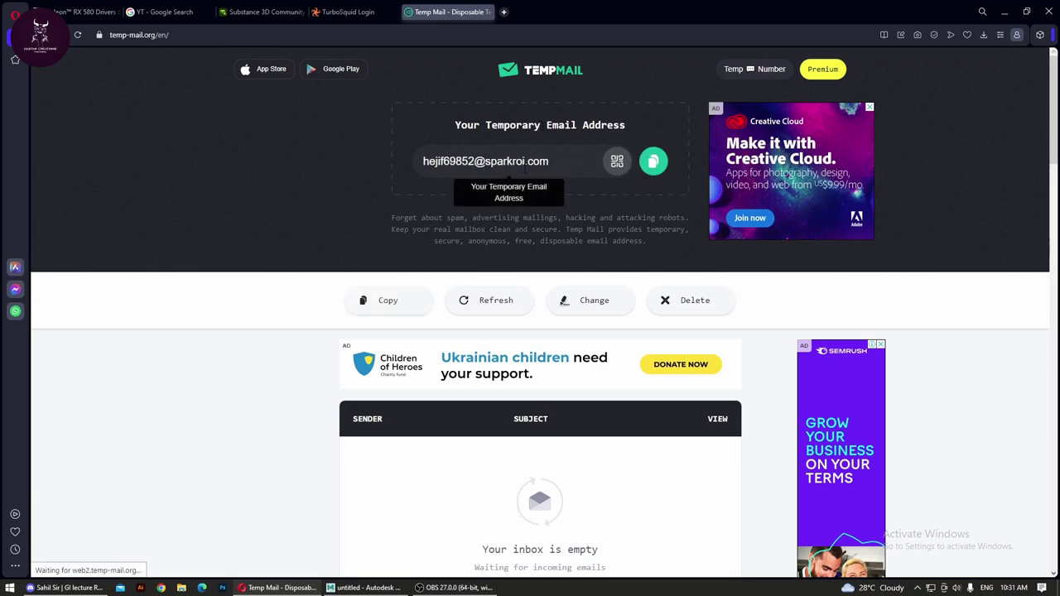
left_click_drag(575, 164, 421, 162)
left_click(654, 163)
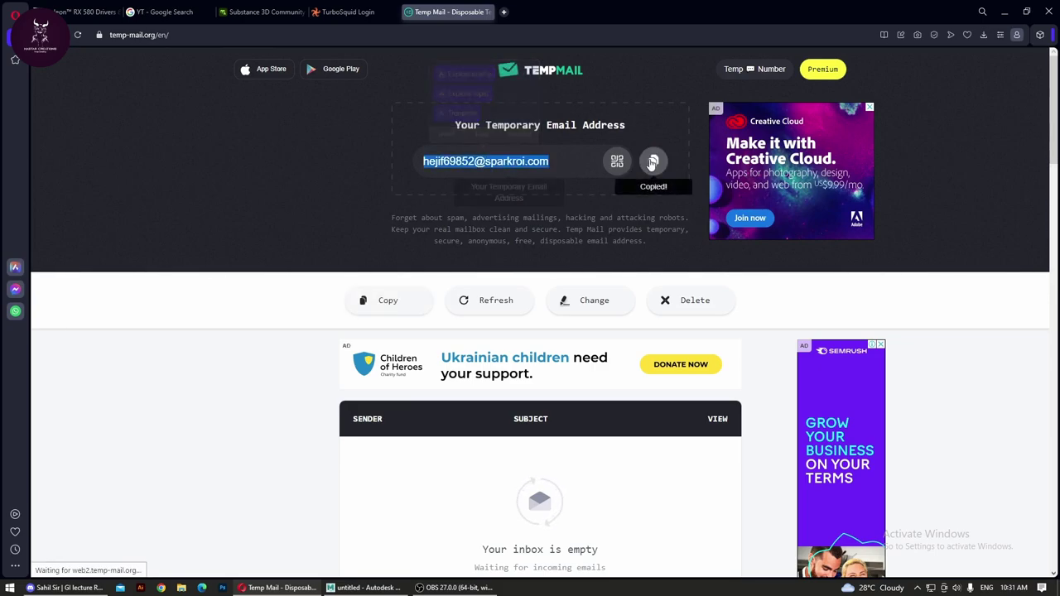
left_click(352, 12)
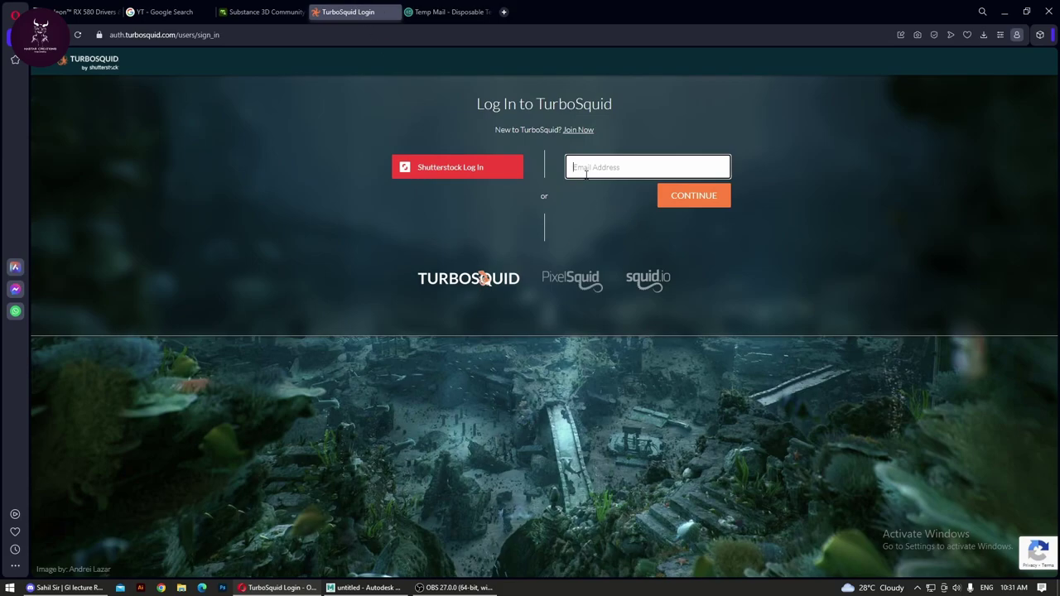
Step: Fill TurboSquid's sign-up form with the temporary email and a confirmed password, and submit it
key("ctrl+v")
left_click(681, 206)
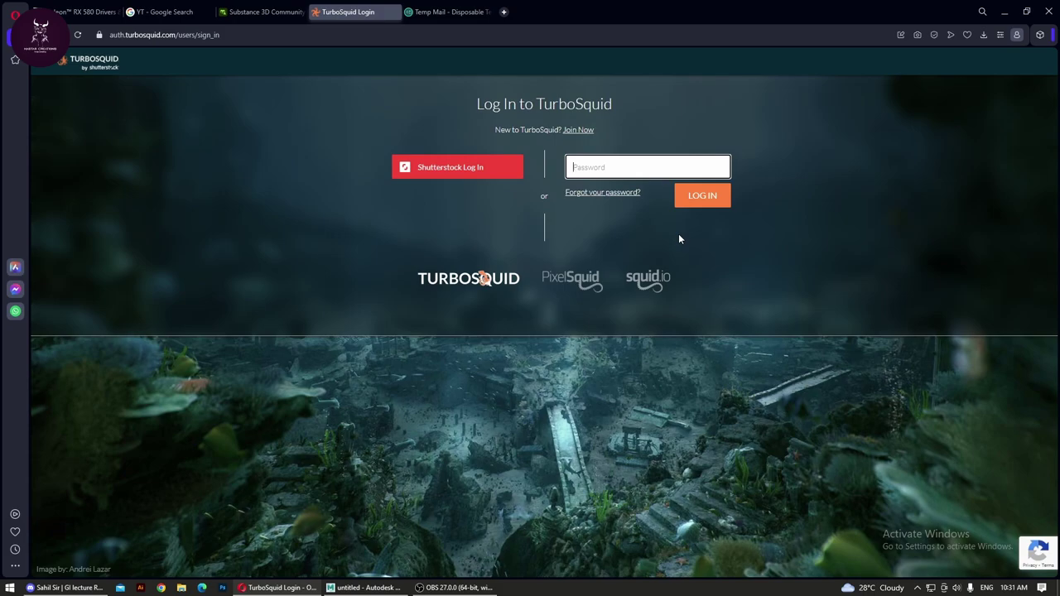
left_click(577, 131)
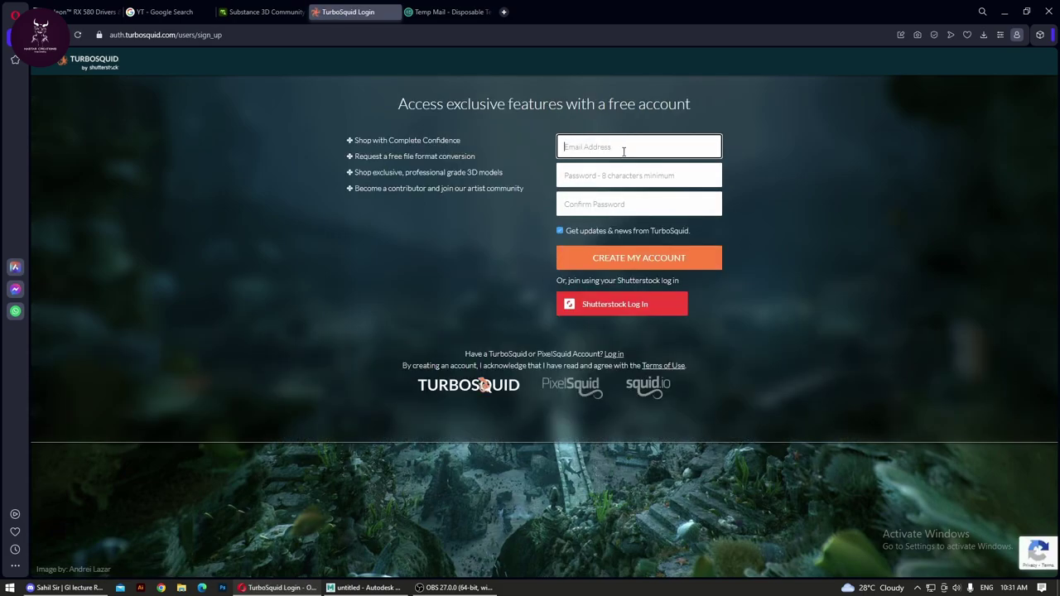
key("ctrl+v")
left_click(624, 173)
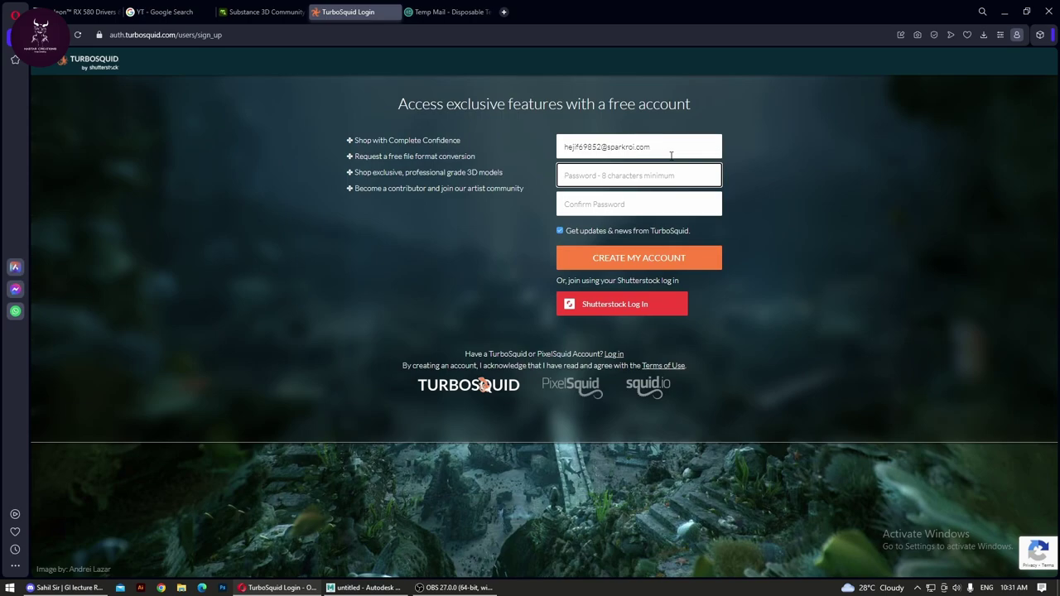
key("ctrl+v")
left_click(645, 196)
key("ctrl+v")
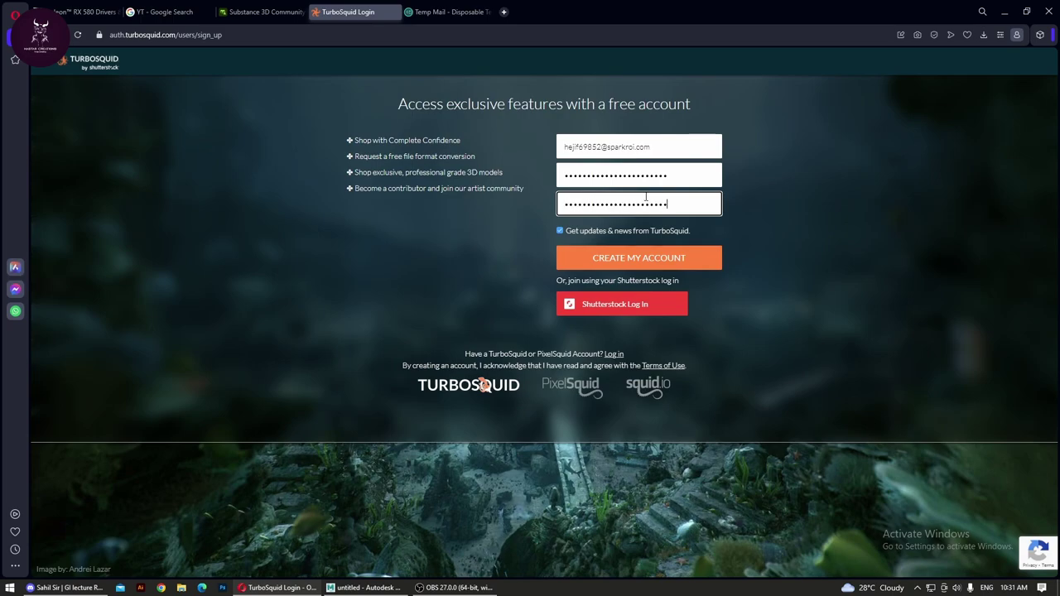
left_click(644, 264)
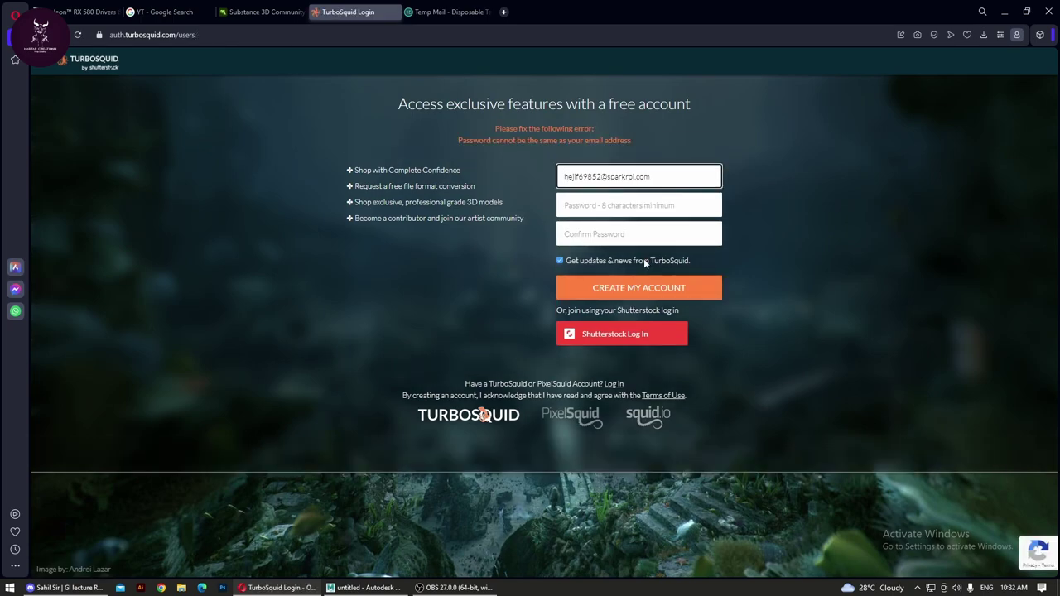
Step: Replace the password with one differing from the email, confirm it, and resubmit
left_click_drag(585, 128, 542, 129)
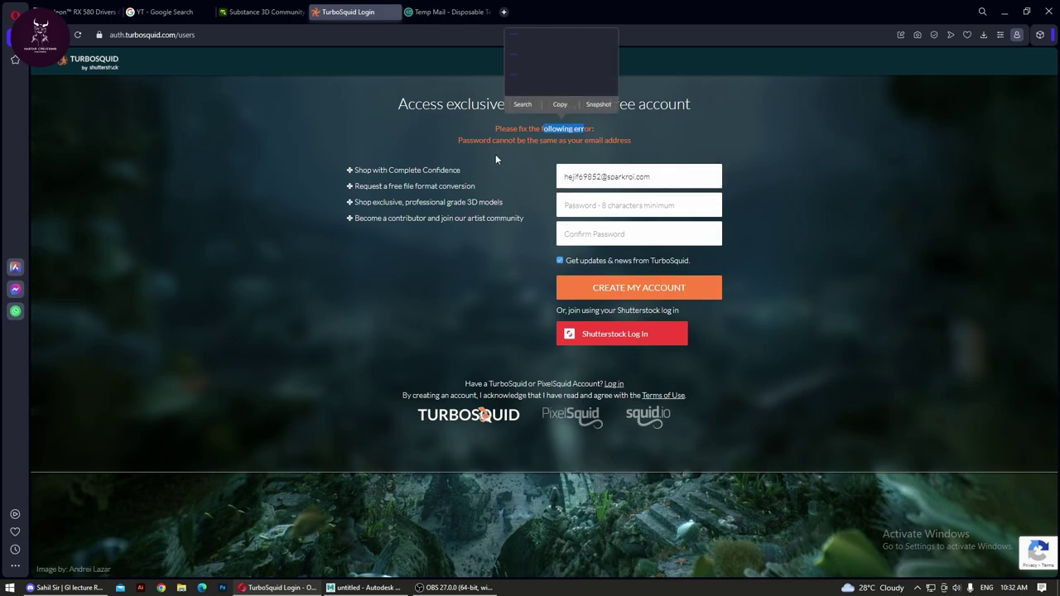
left_click(607, 207)
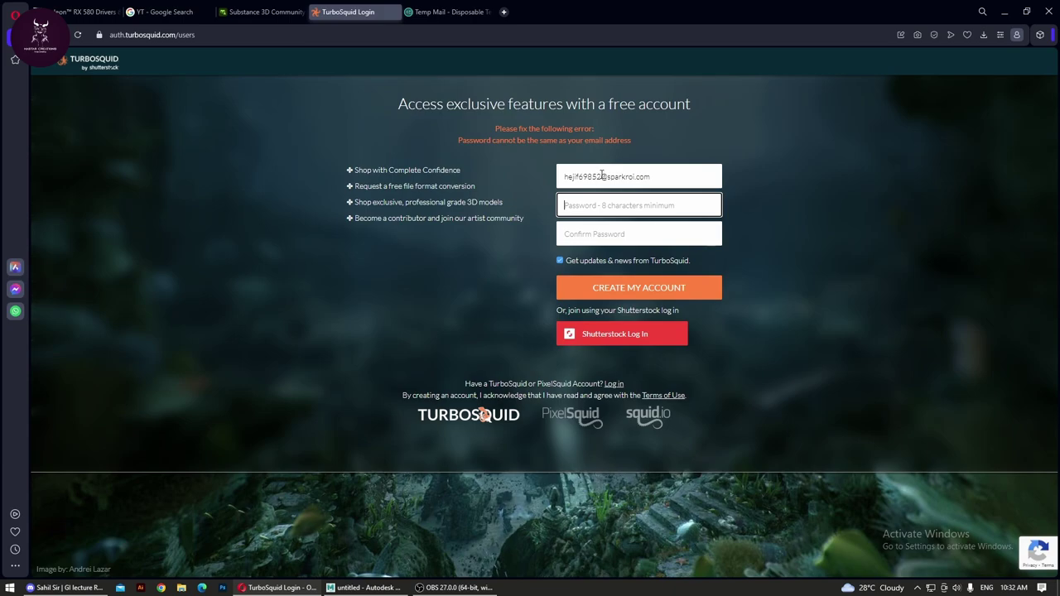
left_click_drag(602, 174, 537, 174)
left_click(593, 204)
key("ctrl+v")
left_click(607, 234)
key("ctrl+v")
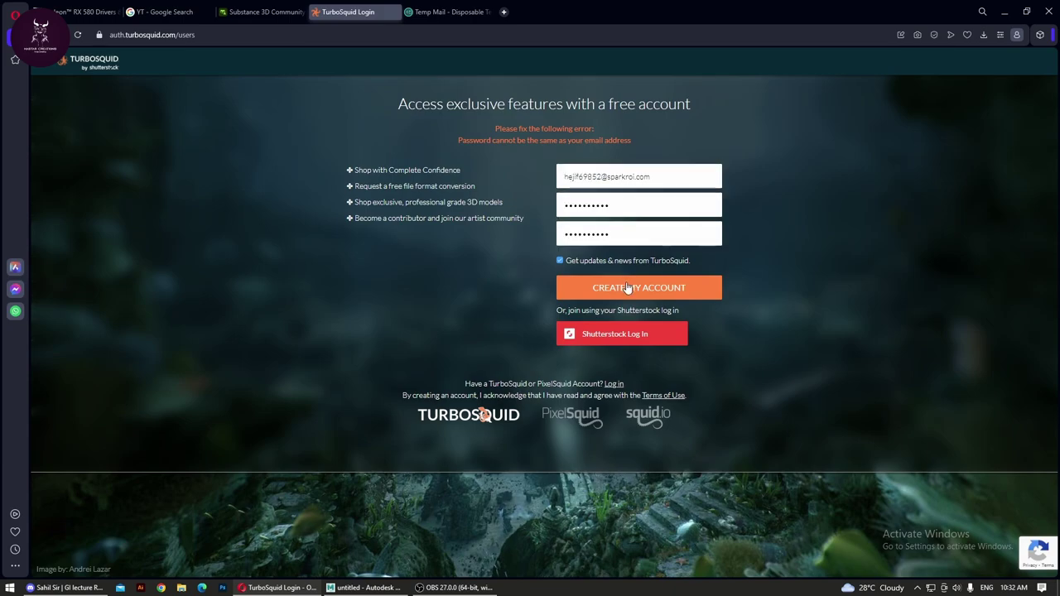
left_click(627, 287)
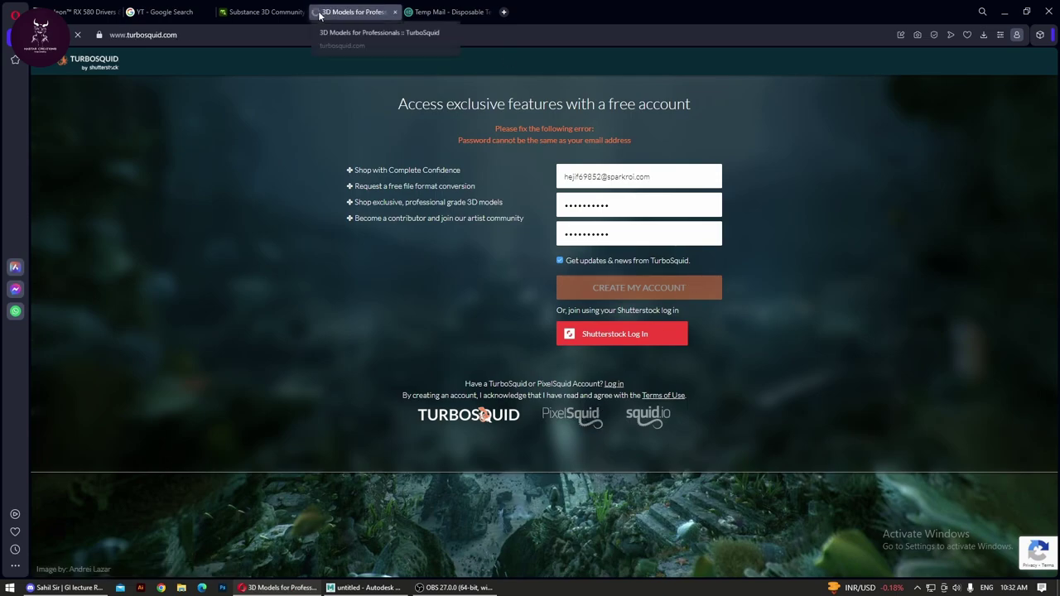
Step: Open TurboSquid's Maya Models catalogue and scroll through it
scroll(679, 389, "down", 3)
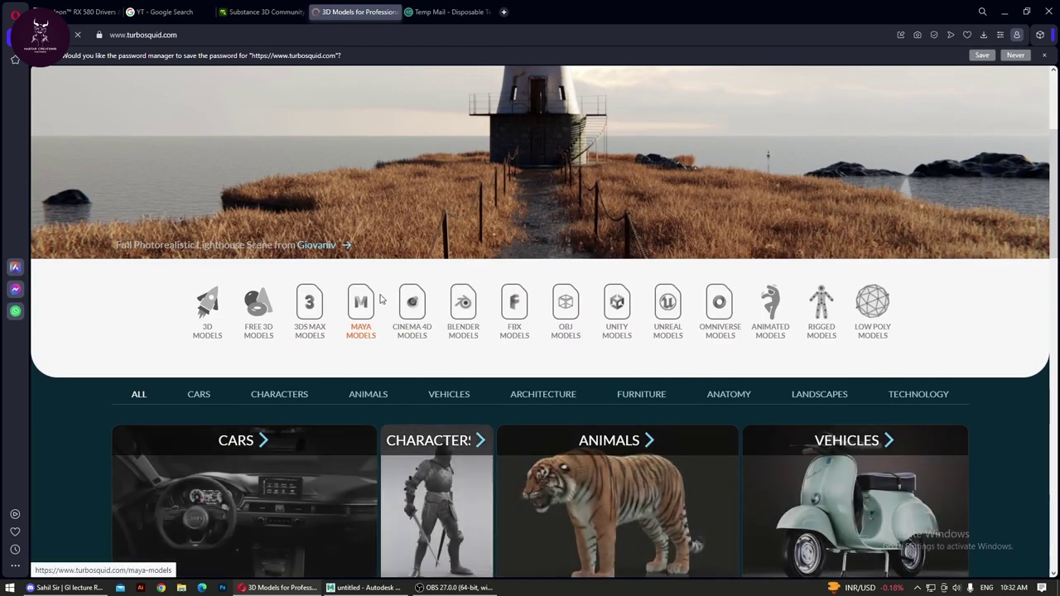
left_click(380, 300)
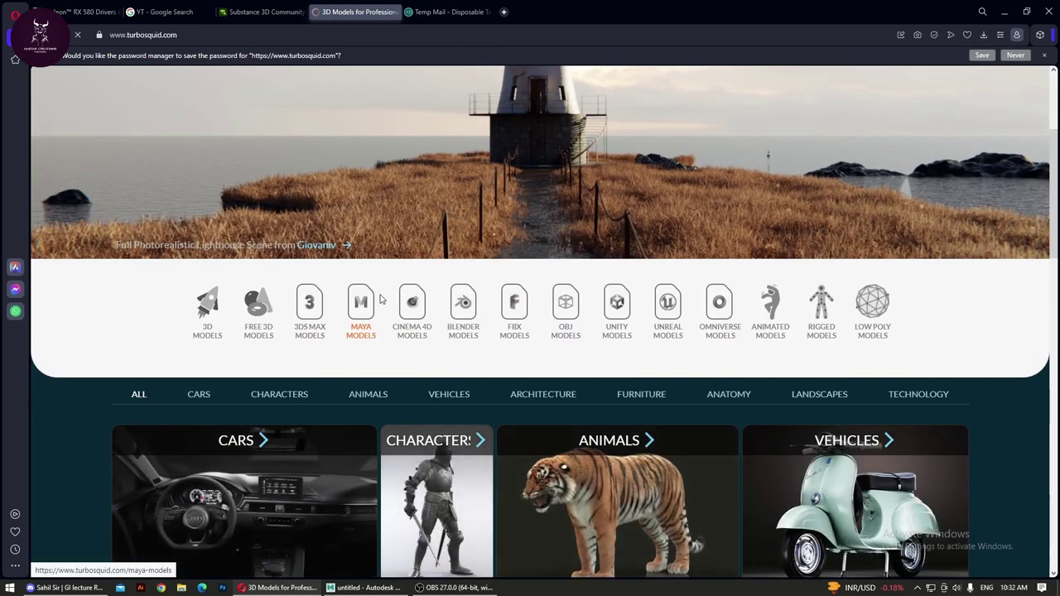
scroll(478, 305, "down", 1)
scroll(477, 305, "down", 3)
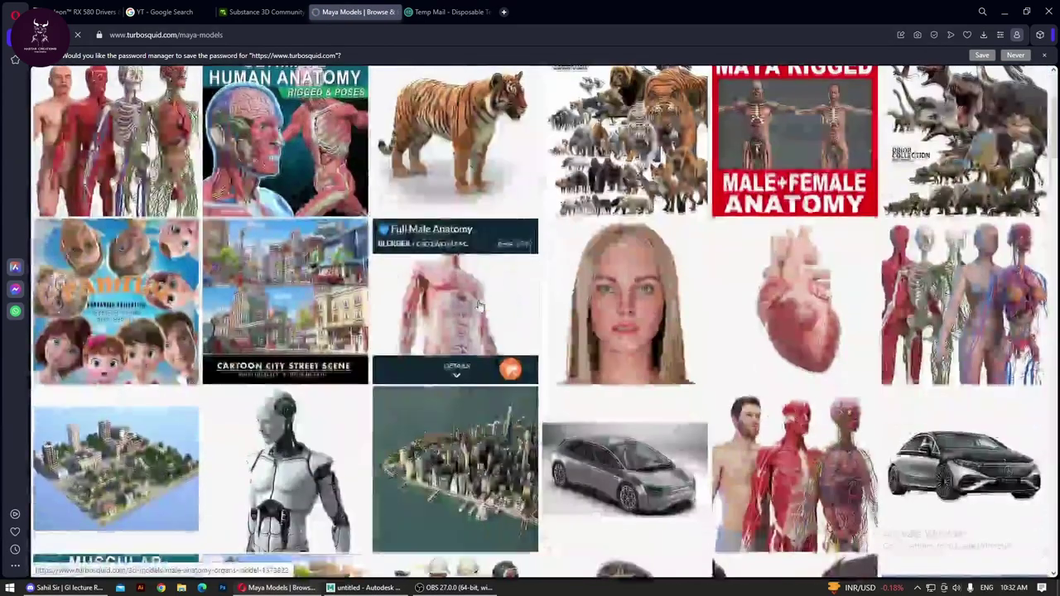
scroll(478, 299, "up", 4)
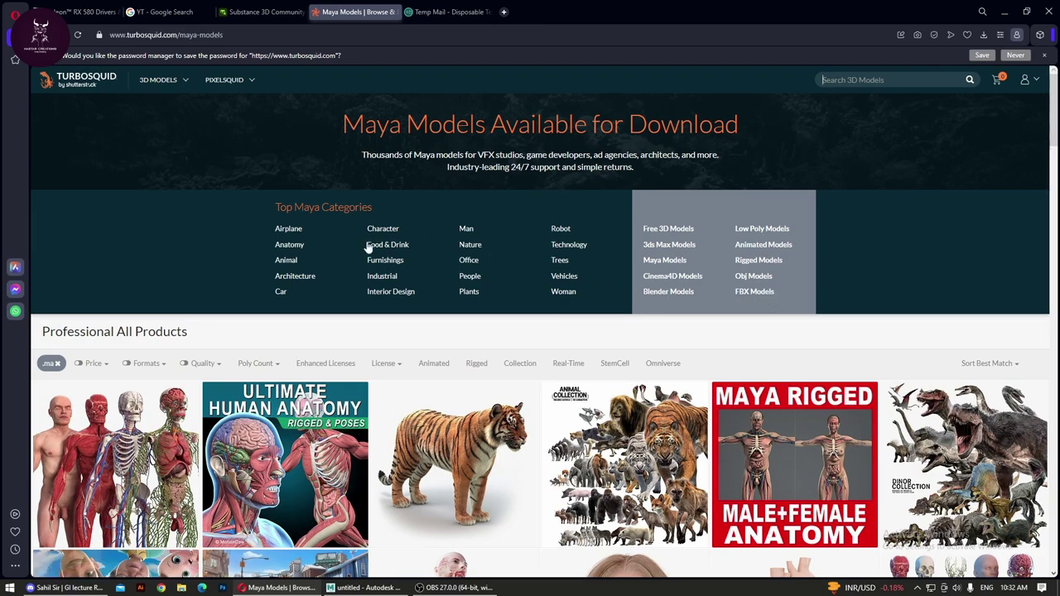
Step: Apply the Free price filter to the Maya models listing
left_click(92, 364)
scroll(107, 398, "down", 1)
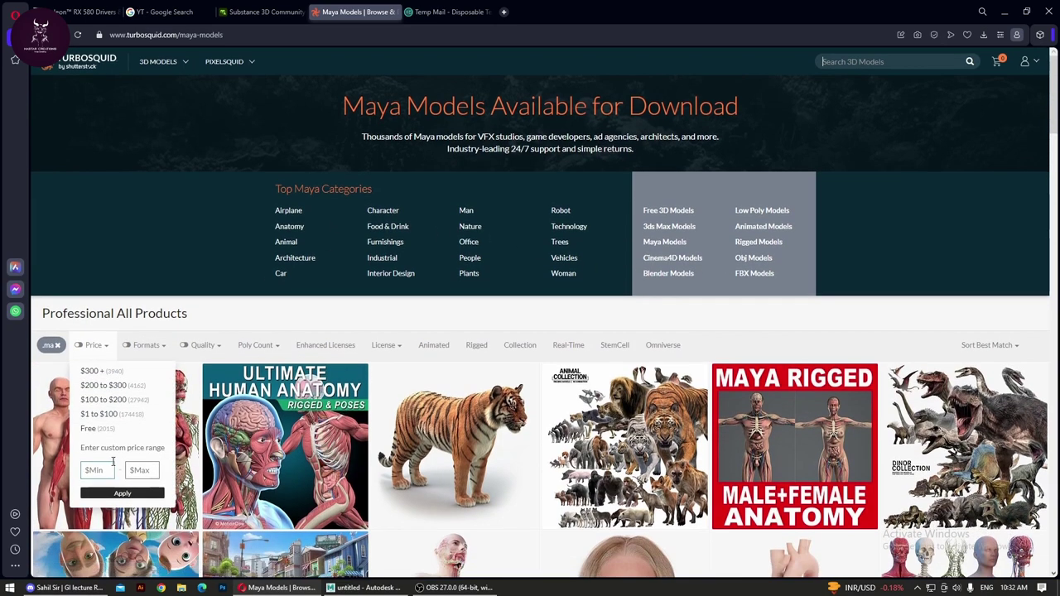
left_click(89, 429)
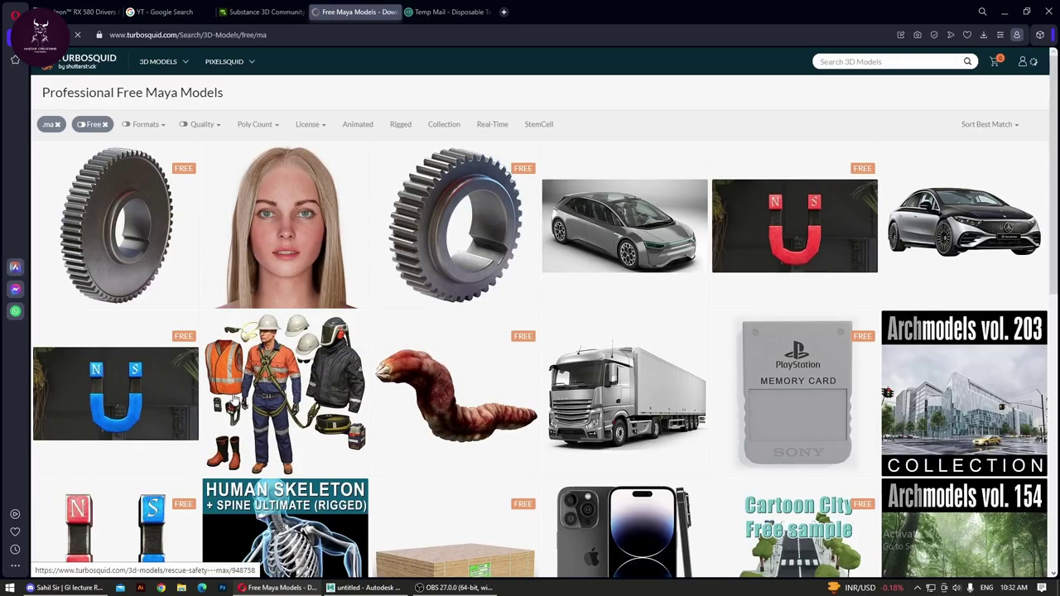
scroll(269, 392, "down", 1)
scroll(273, 389, "down", 3)
scroll(278, 385, "down", 3)
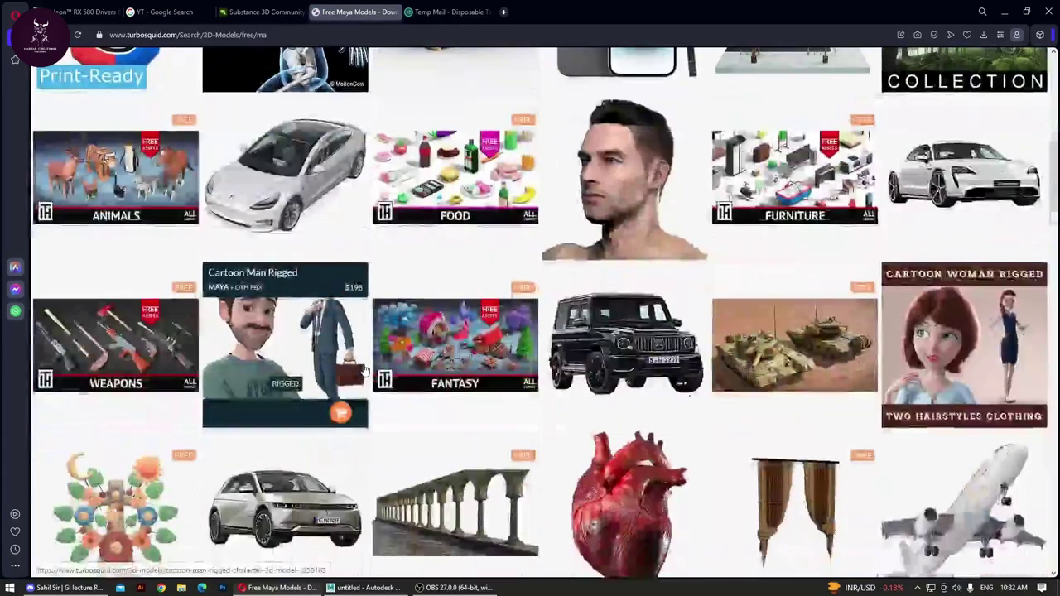
scroll(364, 364, "up", 5)
scroll(364, 364, "up", 2)
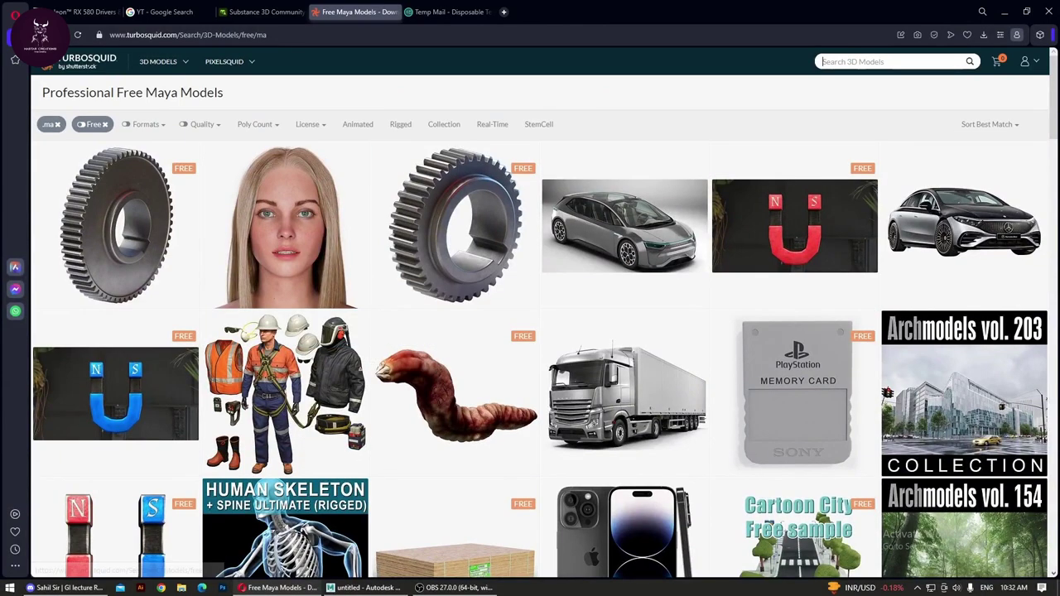
left_click(876, 63)
Step: Search TurboSquid for guns and start the free Desert Eagle Pistol download
left_click(877, 63)
type("gun")
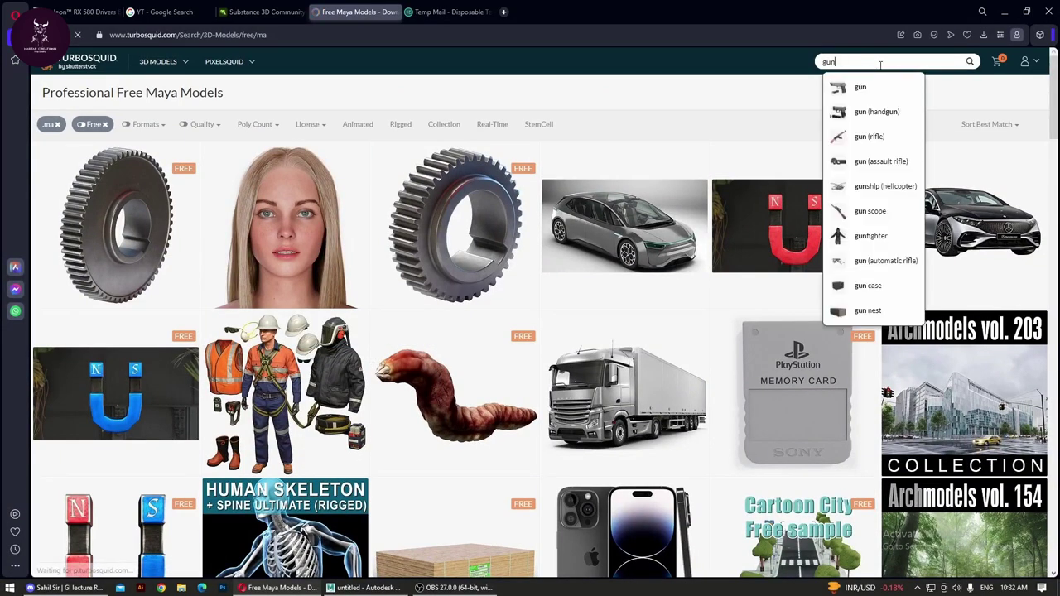
key("Return")
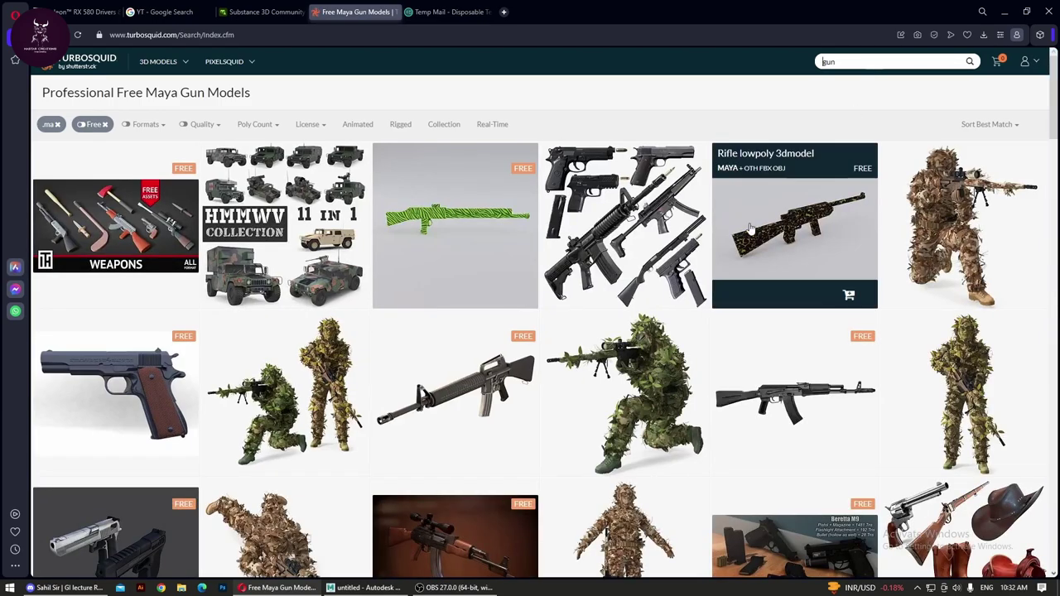
scroll(579, 385, "down", 3)
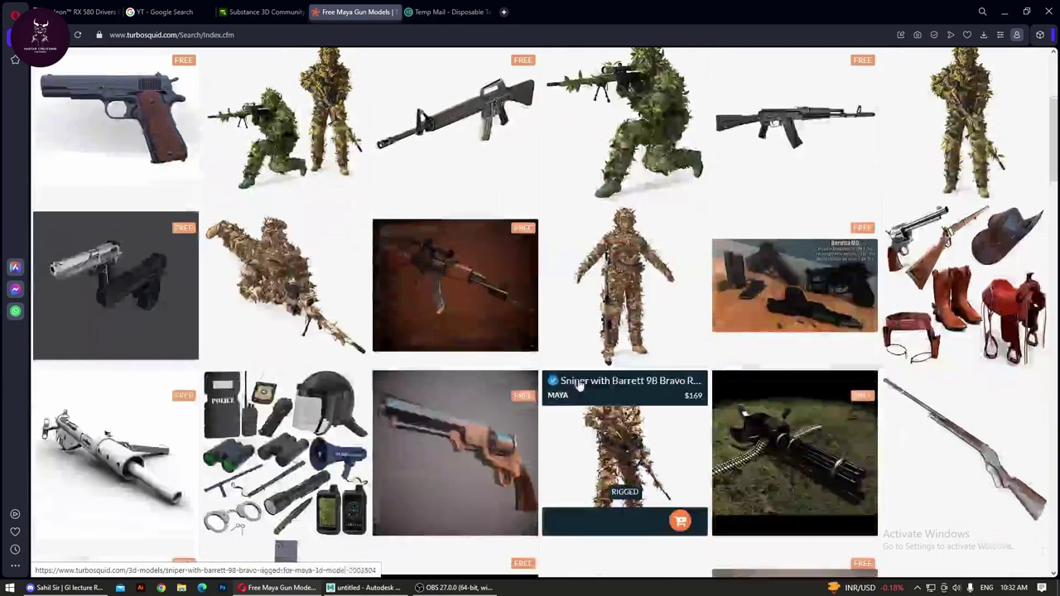
left_click(140, 238)
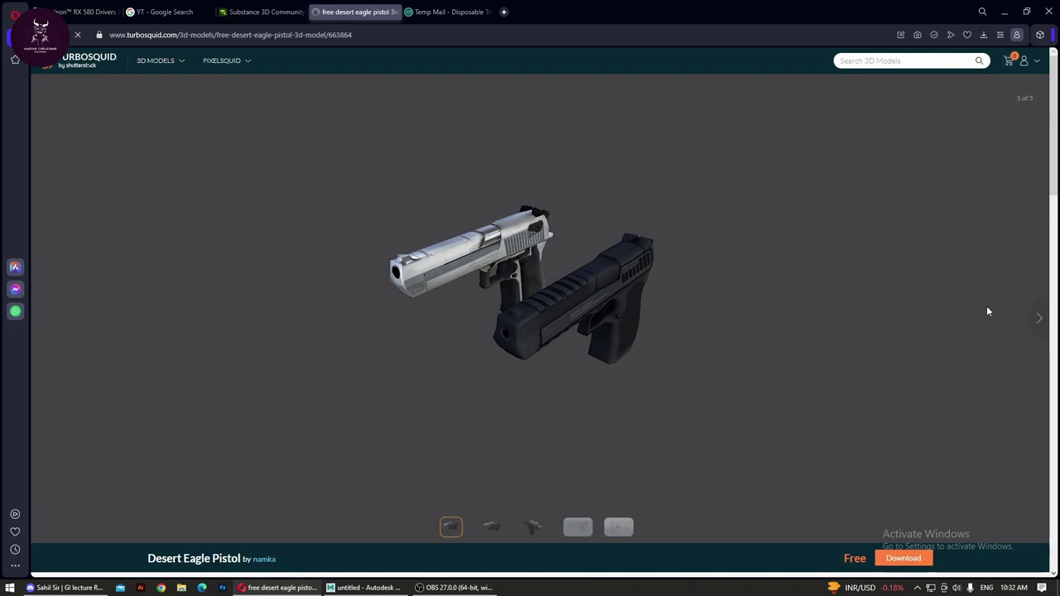
left_click(905, 557)
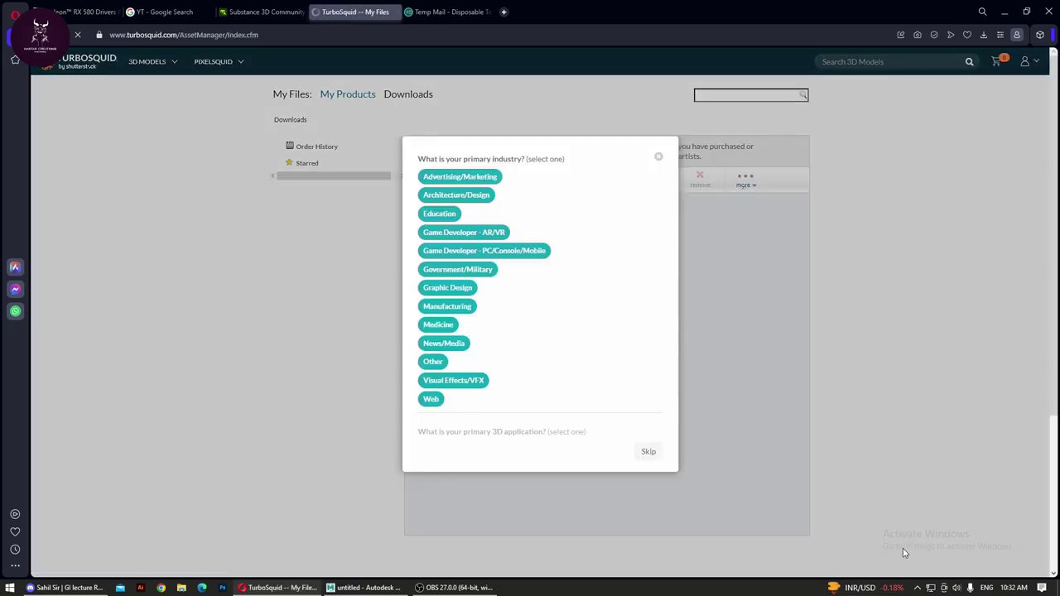
Step: Skip the survey, list all Desert Eagle files, and download Deagle.mb
left_click(649, 451)
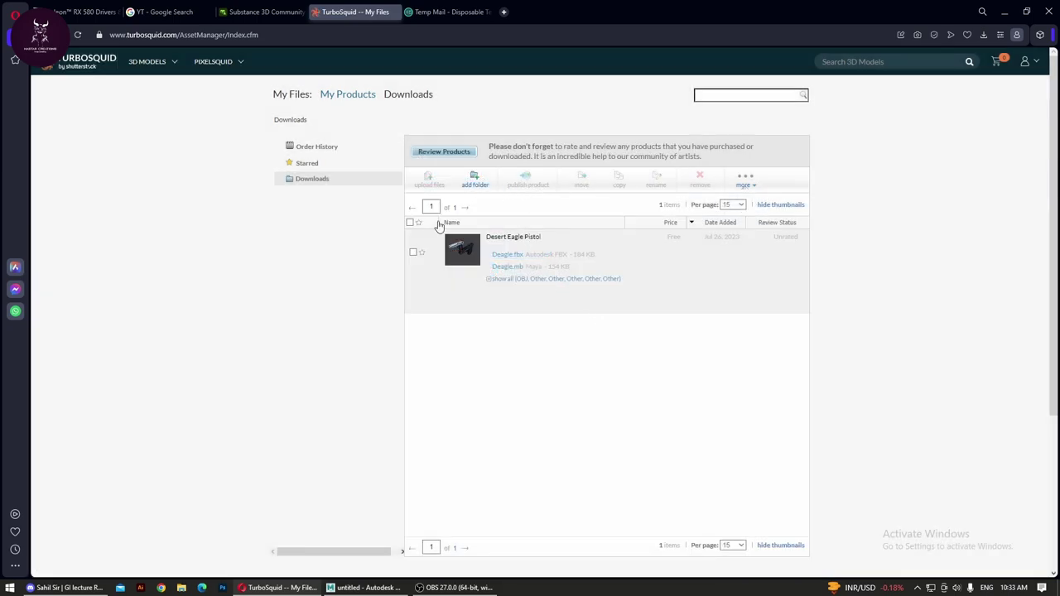
left_click(489, 280)
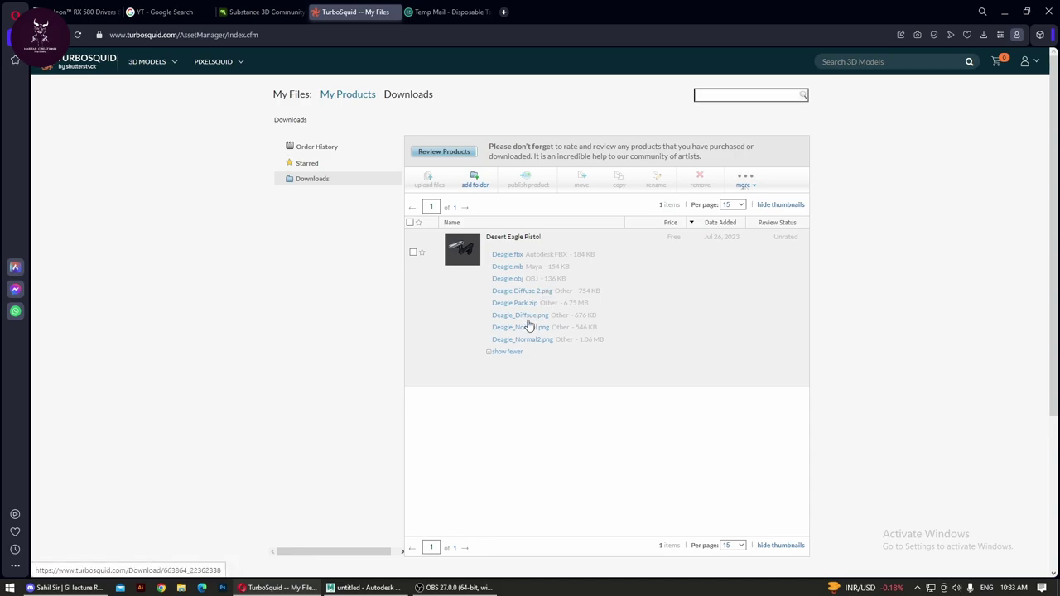
left_click(414, 252)
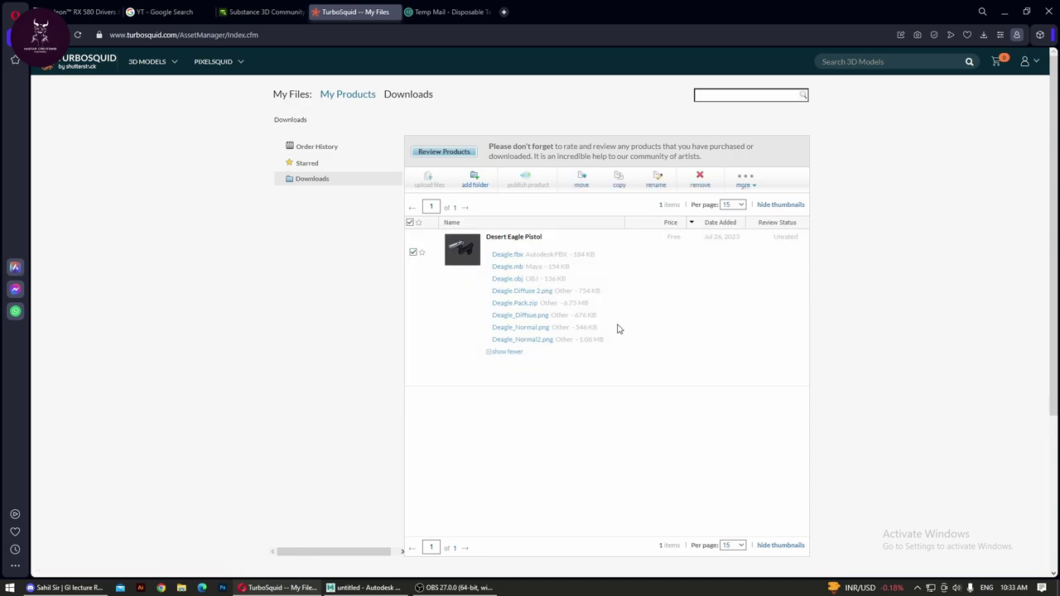
scroll(621, 329, "down", 3)
scroll(620, 329, "up", 3)
scroll(759, 241, "down", 3)
scroll(759, 242, "up", 3)
scroll(759, 241, "down", 3)
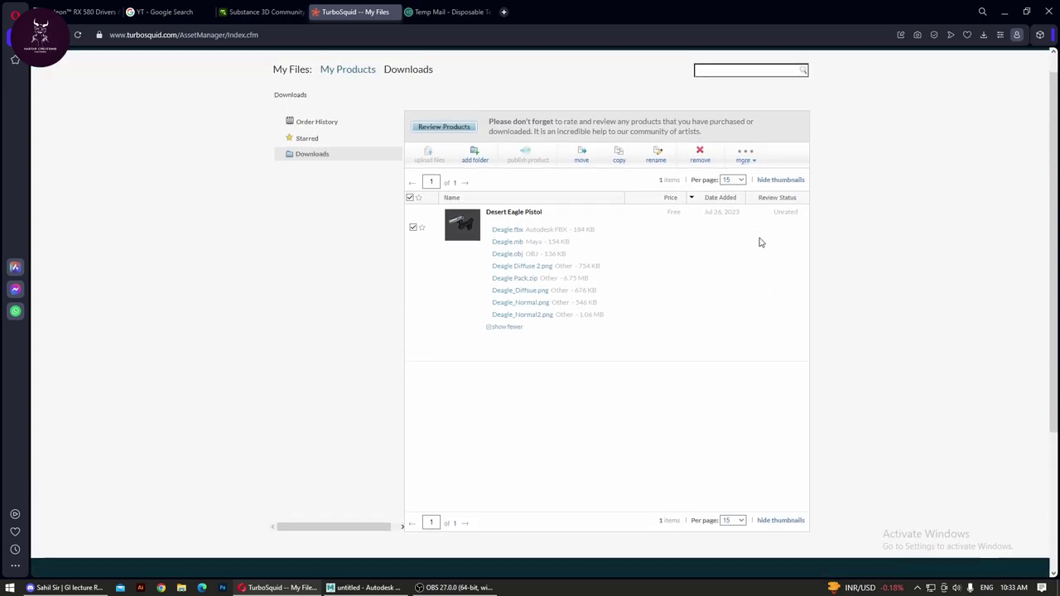
scroll(759, 241, "up", 3)
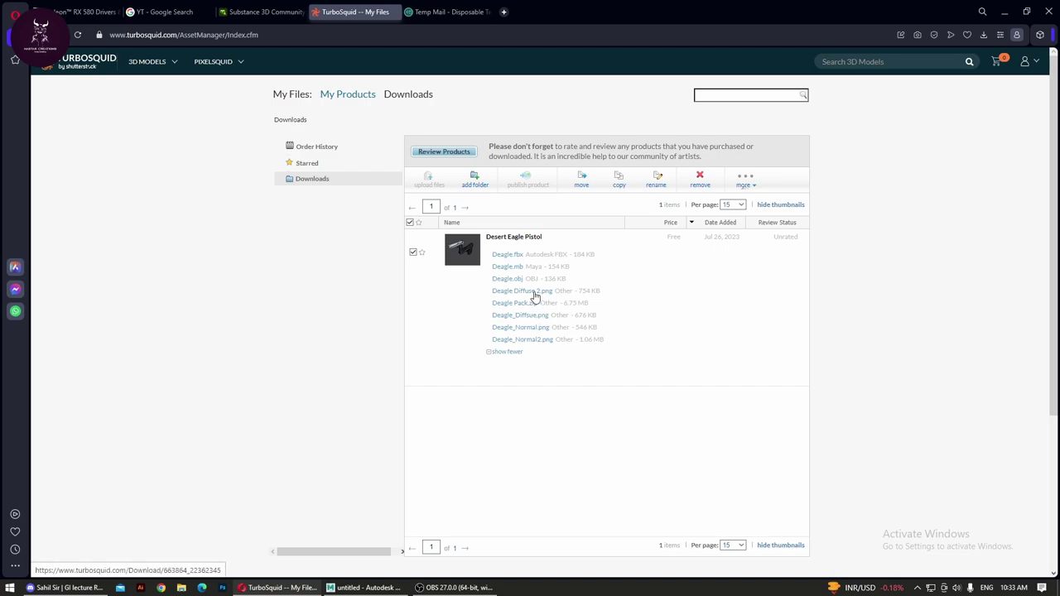
left_click(514, 269)
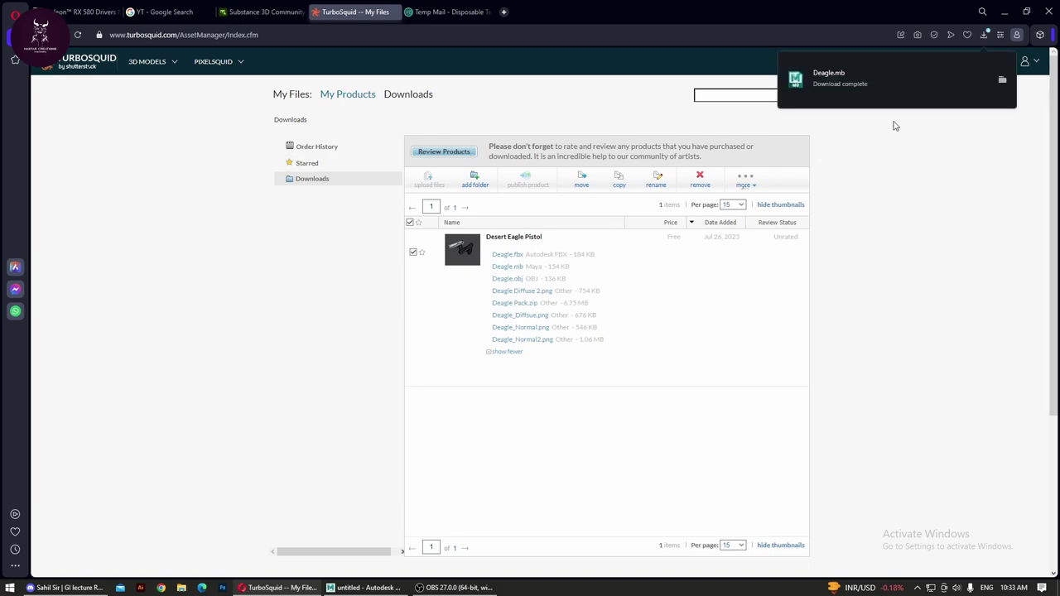
Step: Show the downloaded file in File Explorer and go to Installations (E:)
left_click(1002, 82)
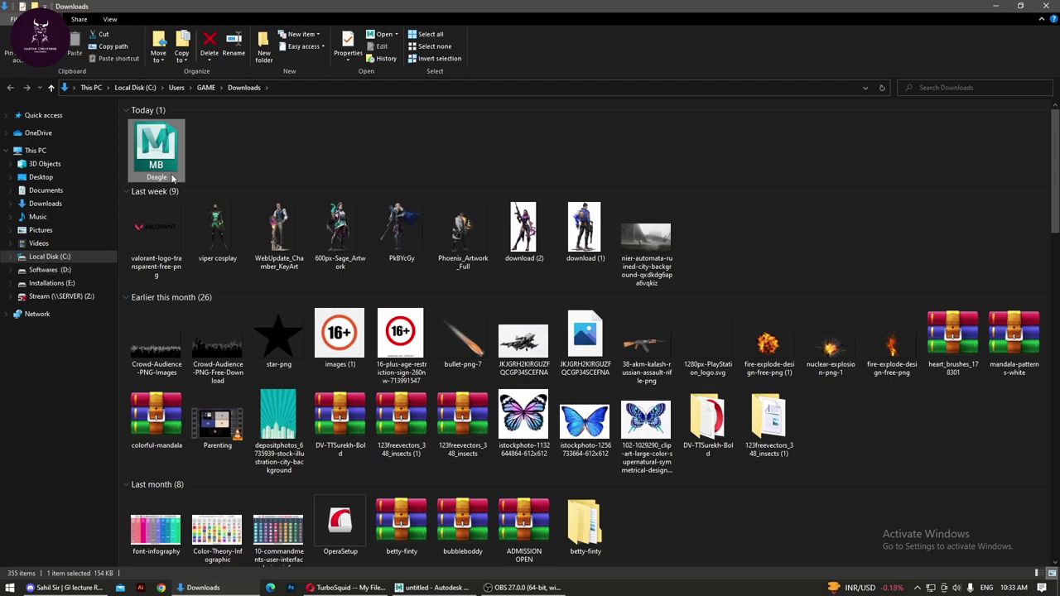
left_click(49, 270)
left_click(72, 284)
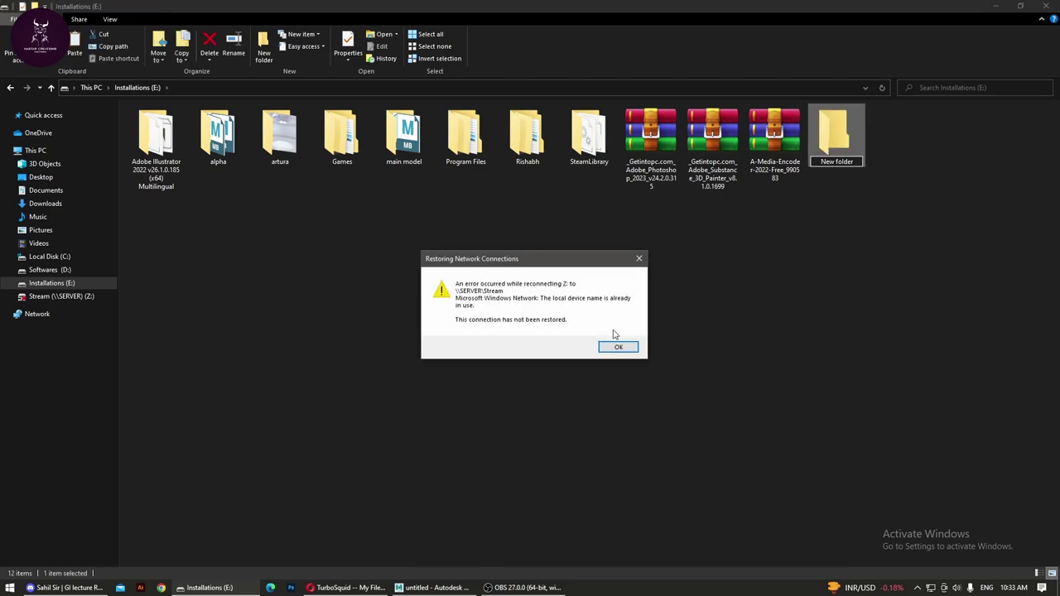
Step: Create a folder named 'Sahil' on E: and select the Deagle Maya file in it
left_click(629, 346)
left_click(856, 161)
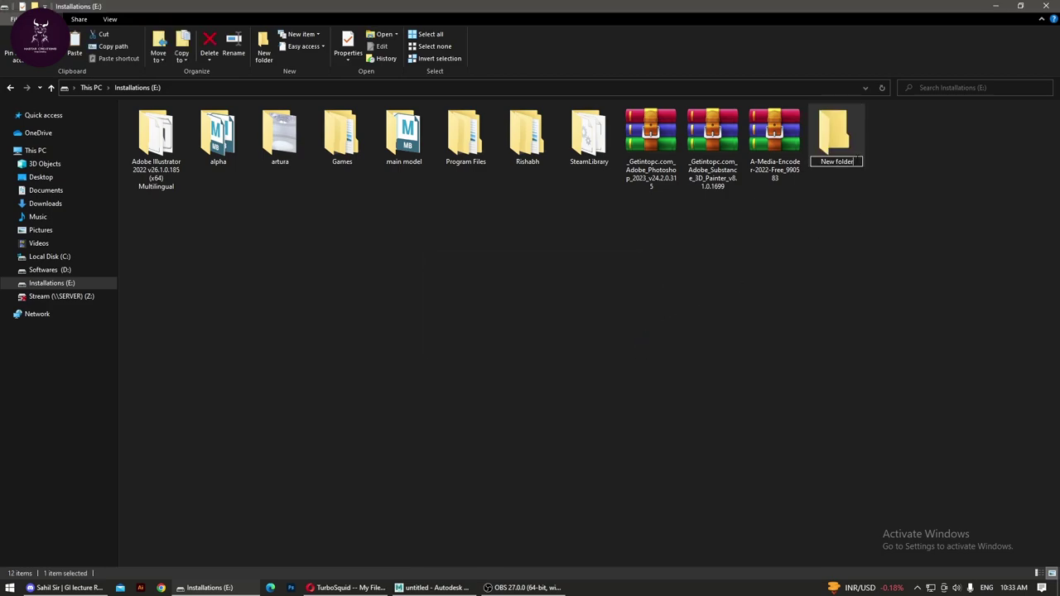
type("Sahil")
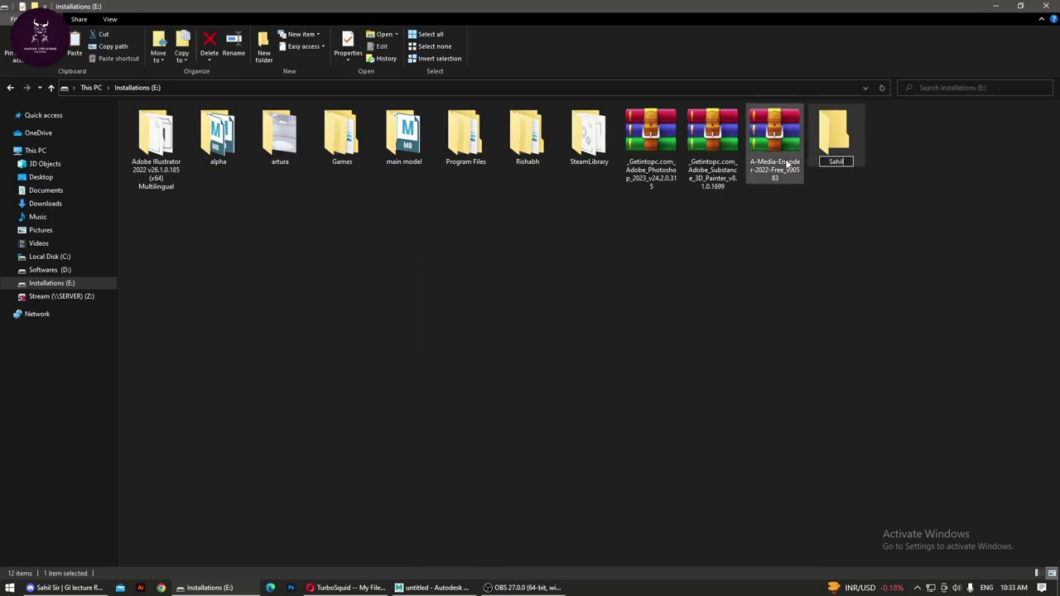
key("Return")
key("Return")
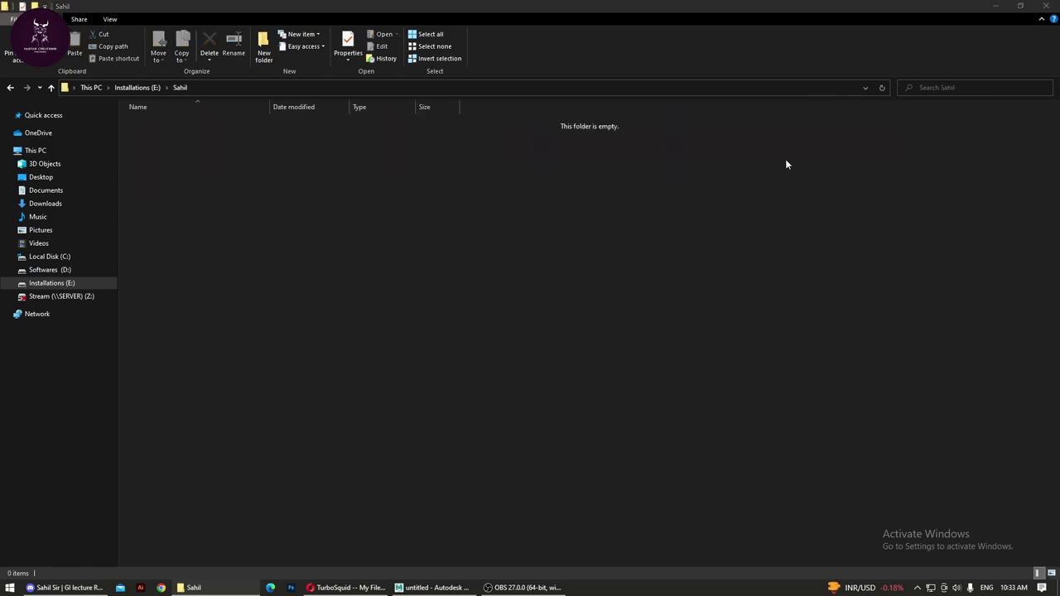
left_click(618, 377)
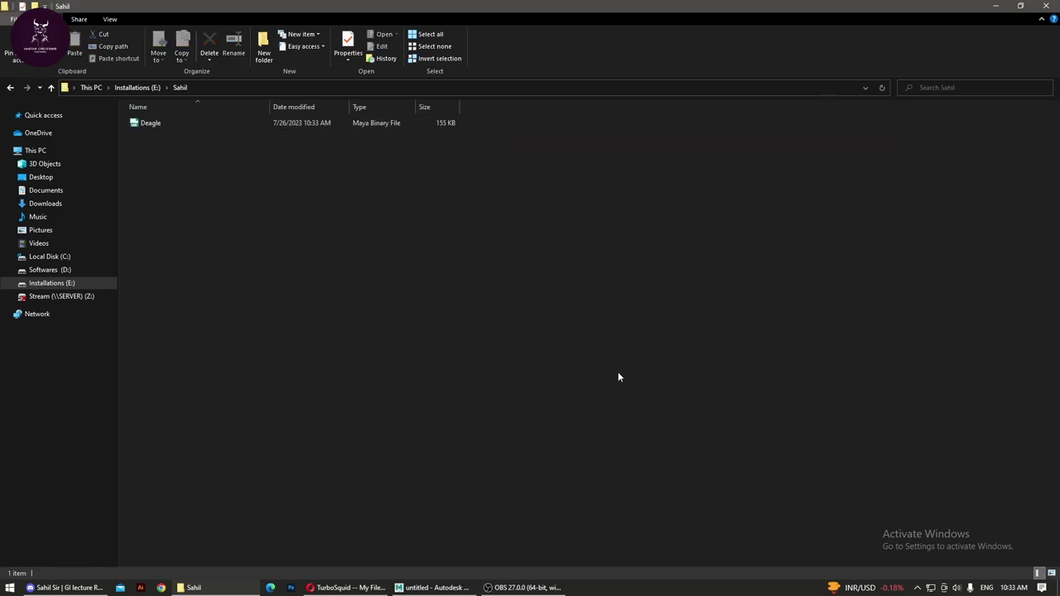
left_click(154, 123)
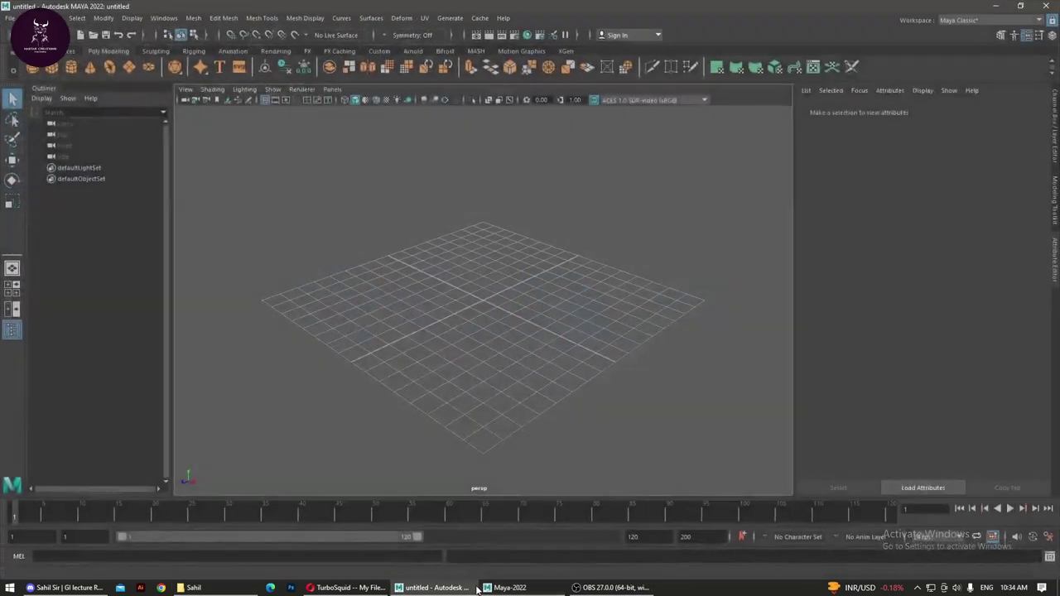
Step: Close the empty Maya session, then select and frame the front pistol in the Deagle scene
left_click(1055, 7)
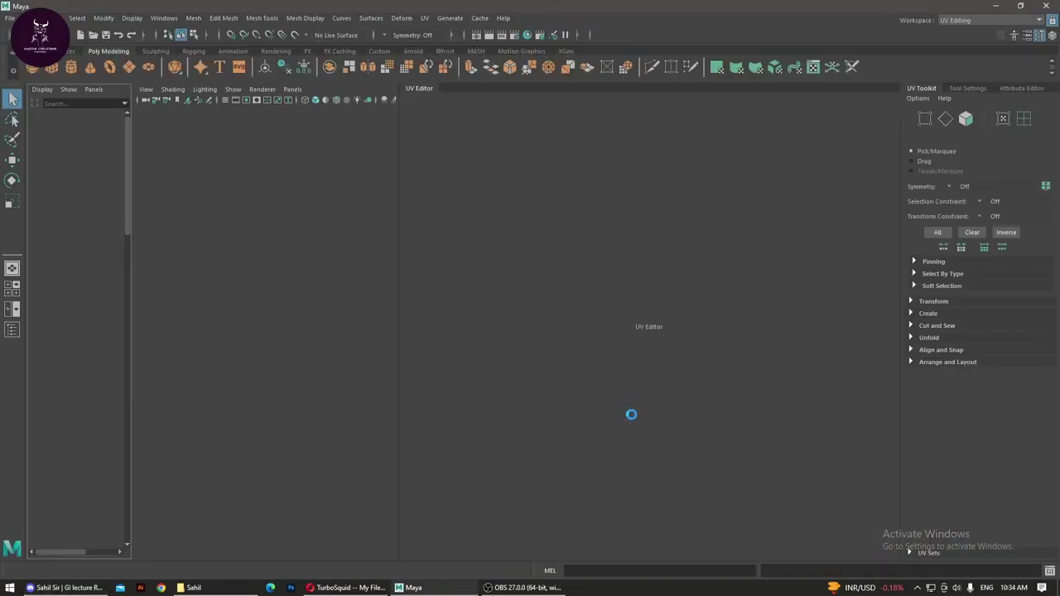
left_click(585, 373)
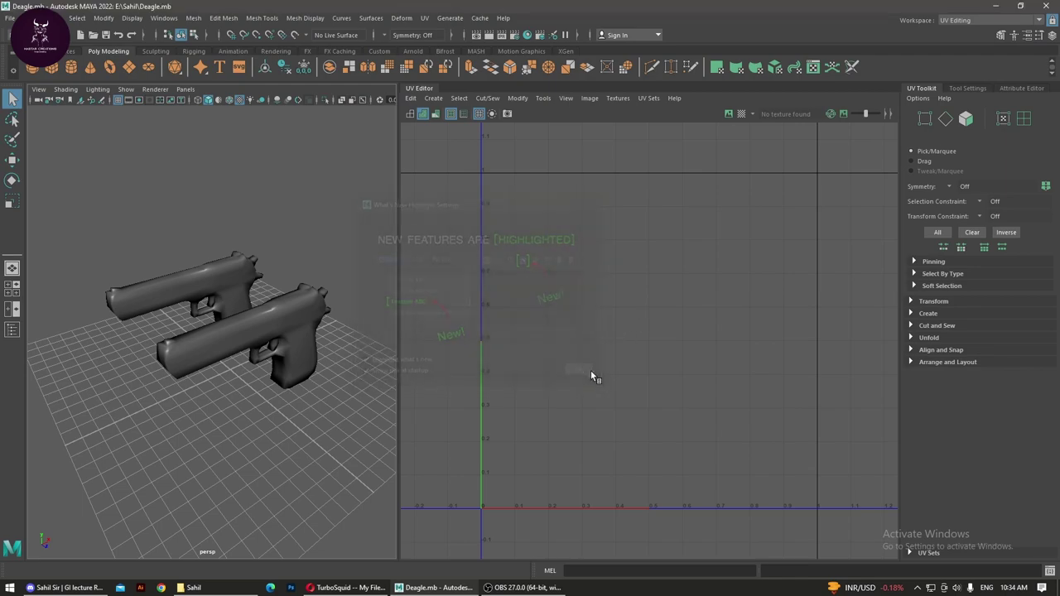
left_click(286, 337)
key("f")
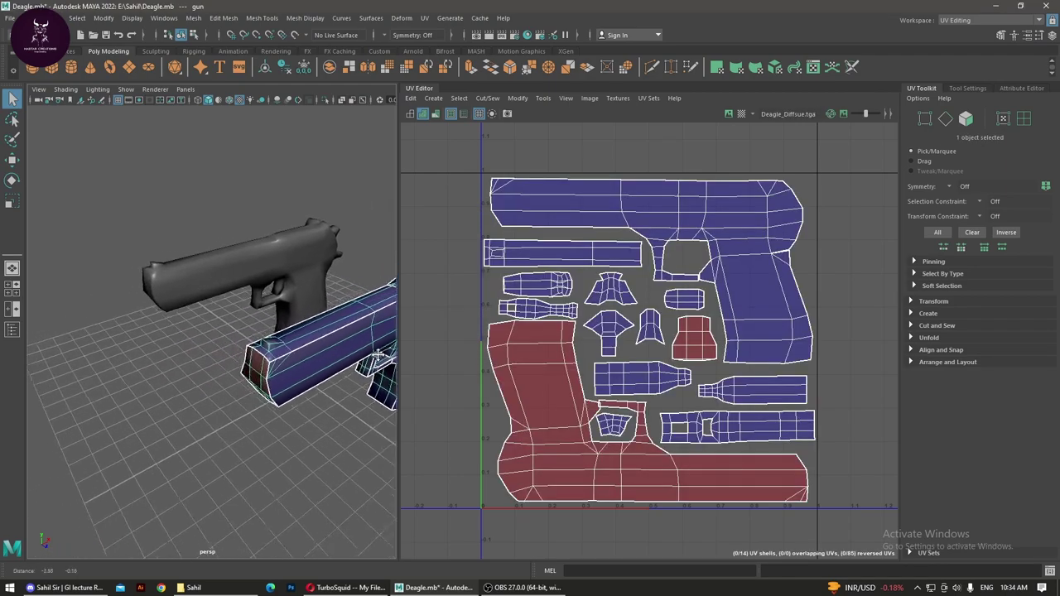
mouse_move(287, 348)
left_mouse_down("alt")
mouse_move(293, 408)
mouse_move(265, 386)
mouse_move(285, 385)
left_mouse_up("alt")
mouse_move(286, 386)
right_mouse_down("alt")
mouse_move(268, 384)
mouse_move(216, 291)
right_mouse_up("alt")
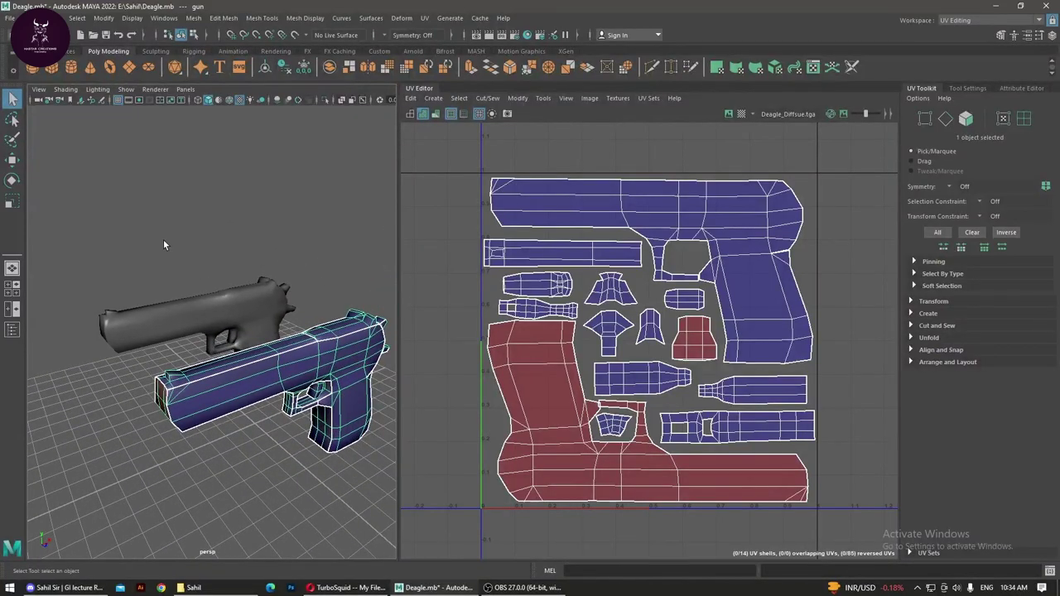
Step: Select both pistols to inspect their UVs, deselect them, and quit Maya
left_click_drag(163, 240, 334, 474)
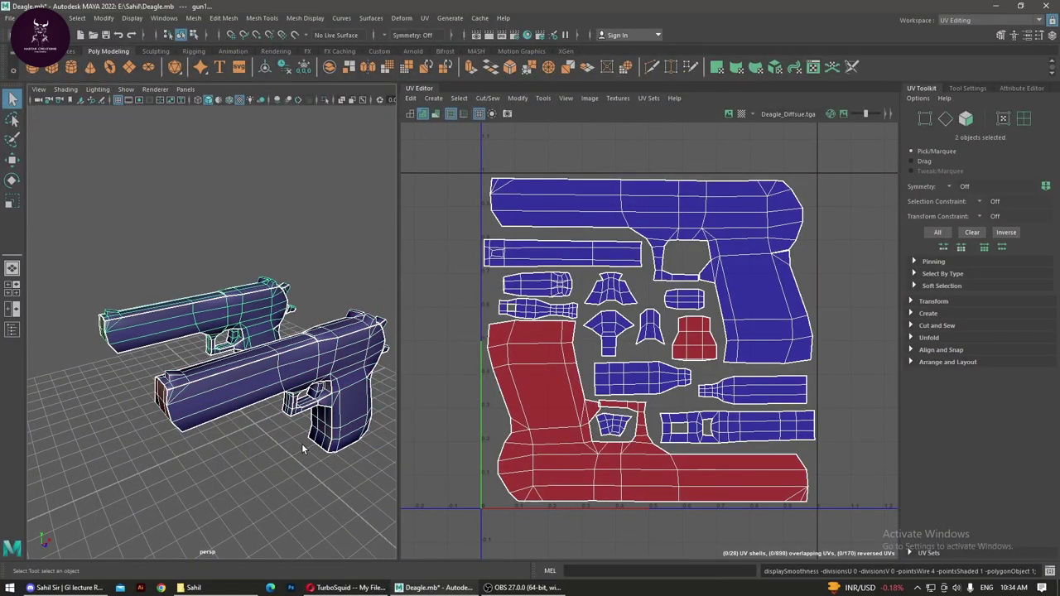
left_click(277, 468)
left_click(1046, 6)
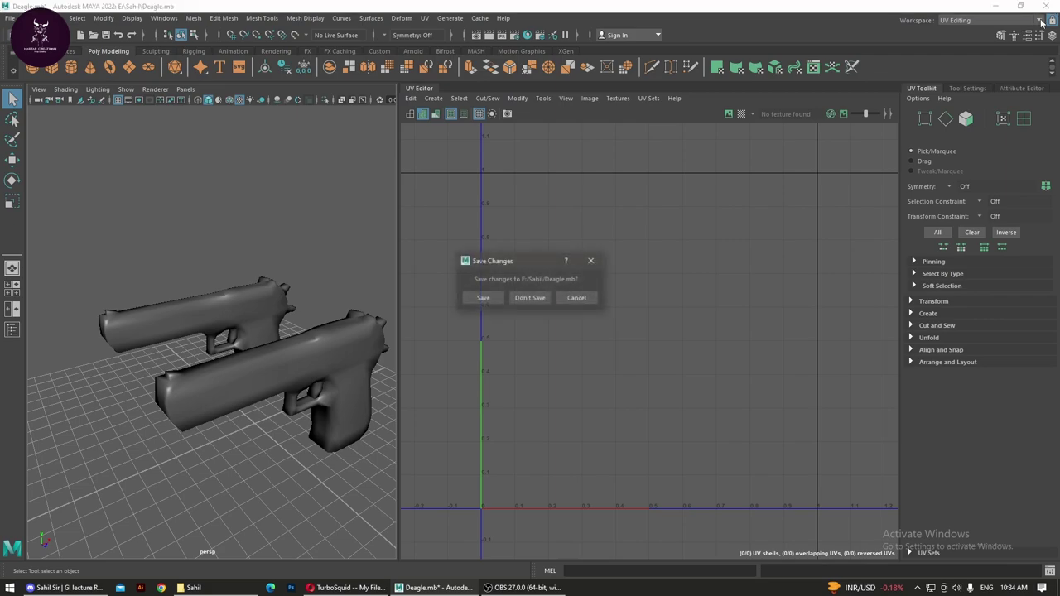
Step: Answer Maya's save prompt and return Opera to TurboSquid's free Maya gun results
left_click(532, 297)
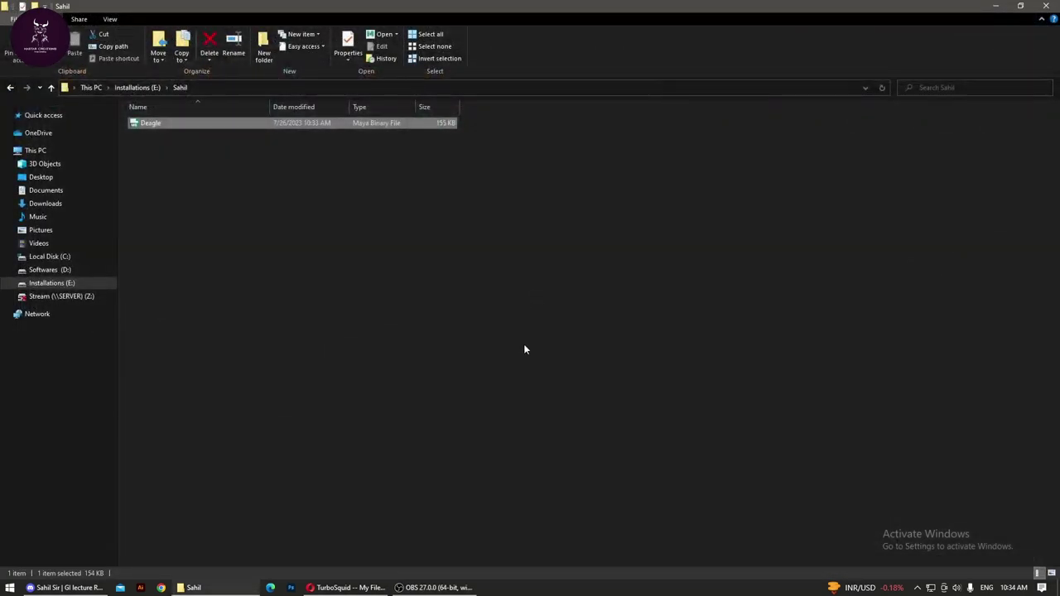
left_click(352, 588)
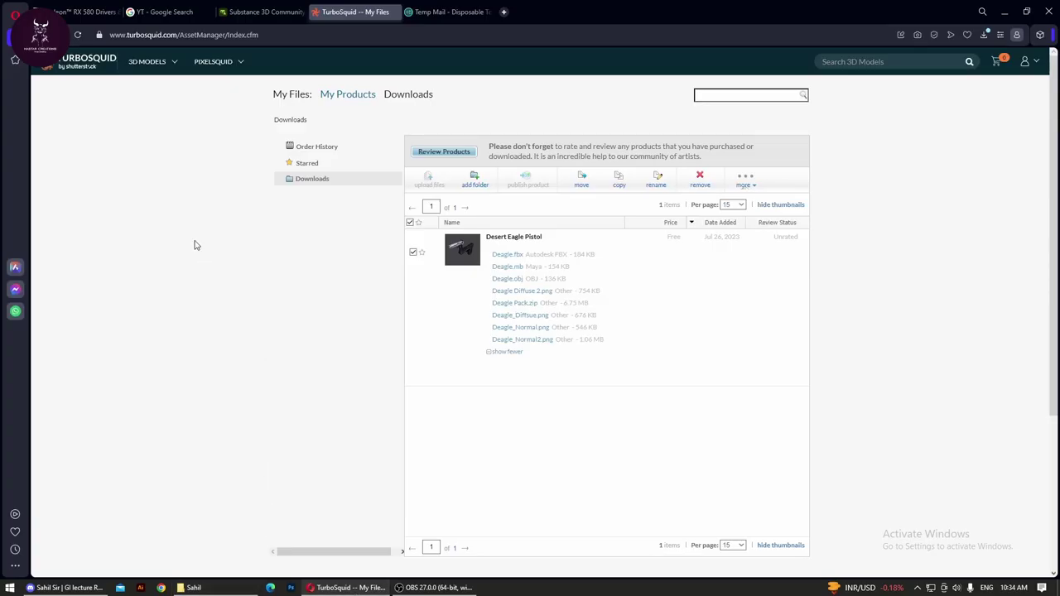
key("alt+Left")
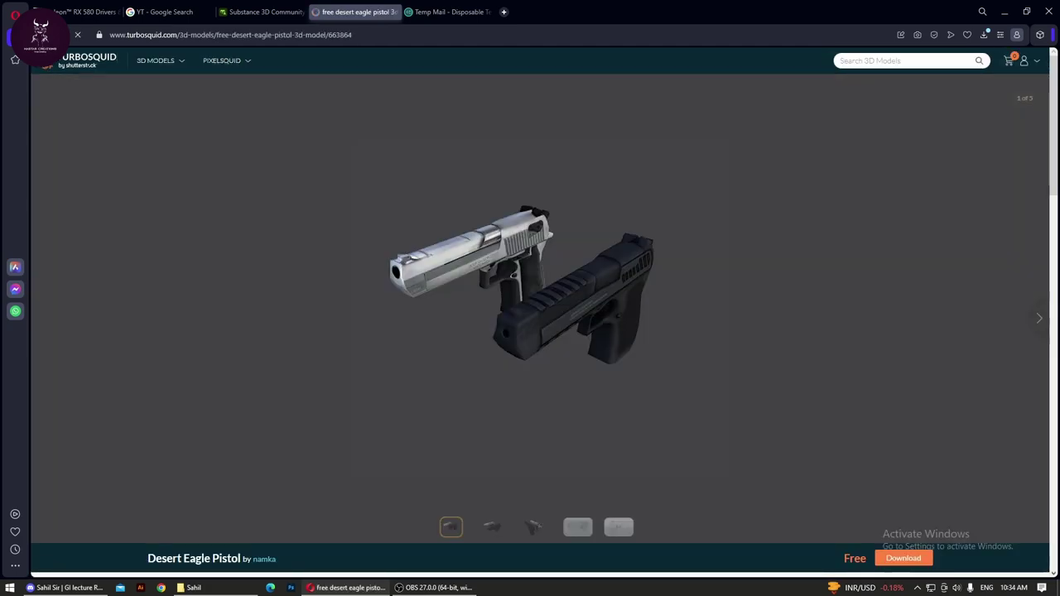
key("alt+Left")
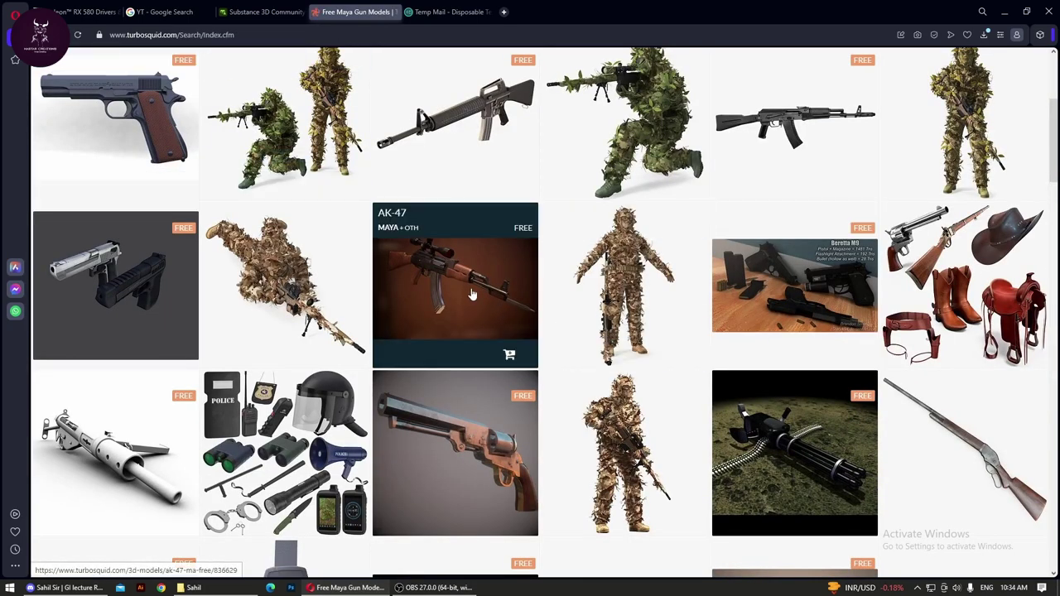
mouse_move(455, 284)
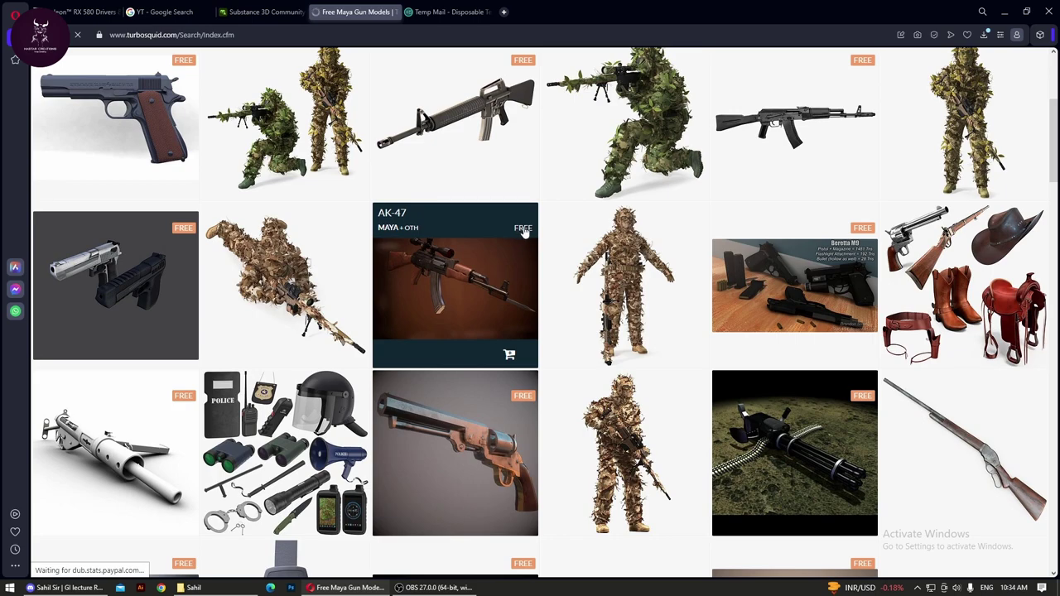
Step: Open the AK-47 product page and view its second to fourth preview images
left_click(527, 232)
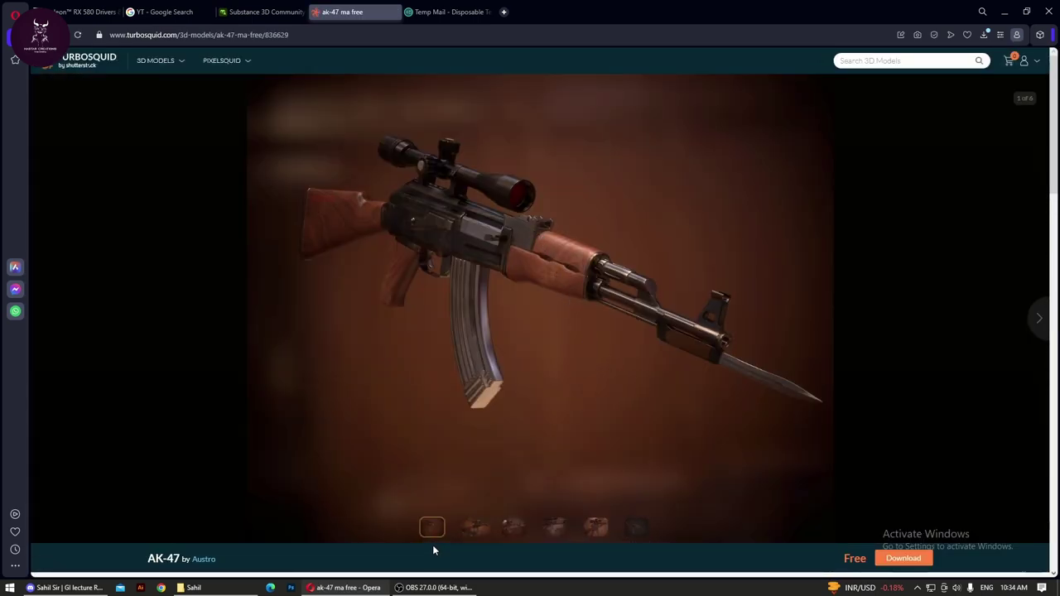
left_click(478, 529)
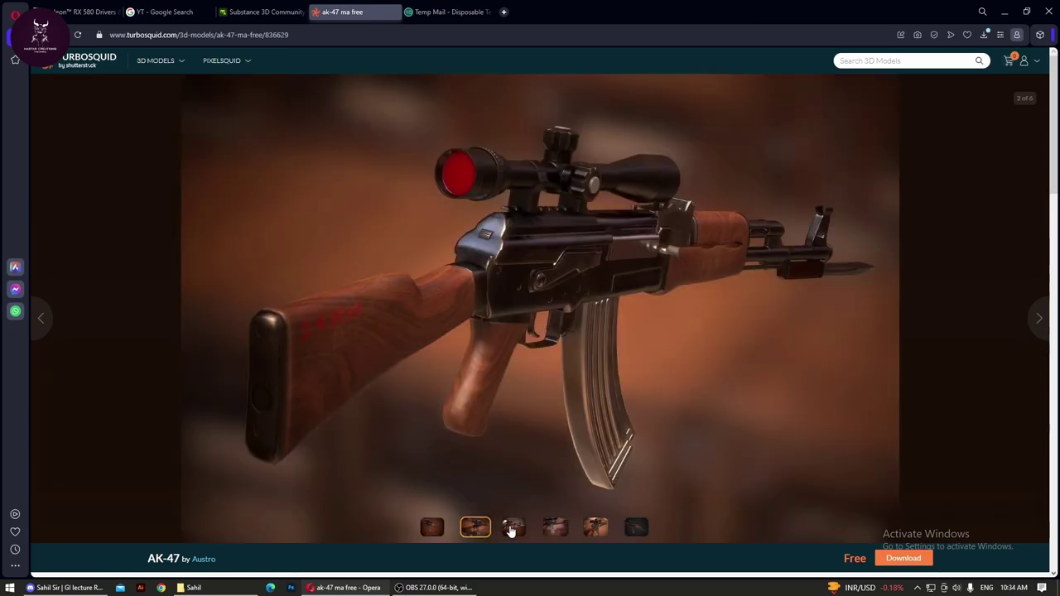
left_click(511, 531)
left_click(557, 534)
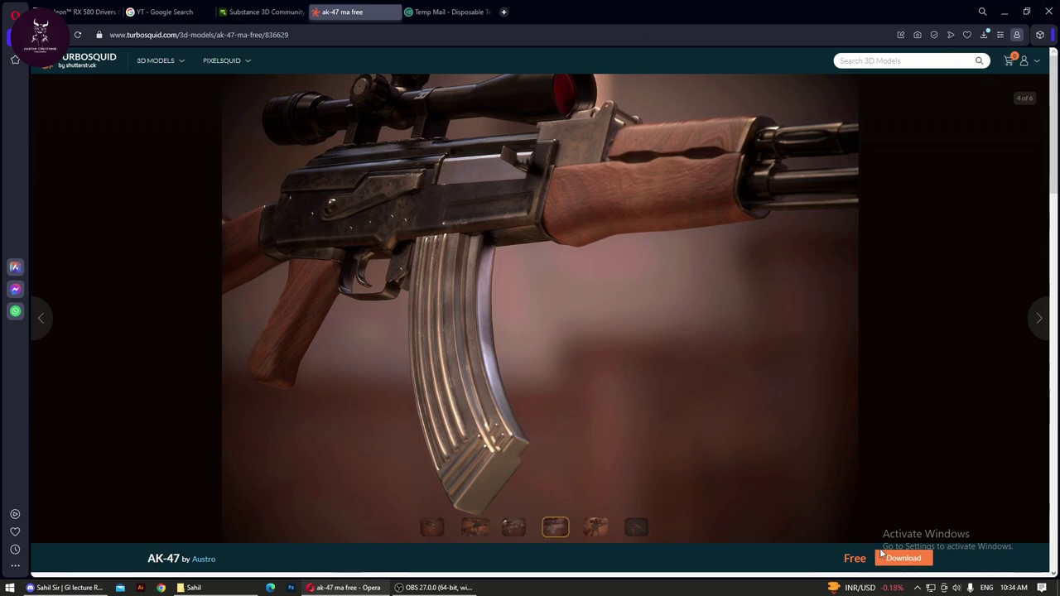
Step: Download the free AK47.zip (48.9 MB) from TurboSquid and show it in the Downloads folder
left_click(903, 558)
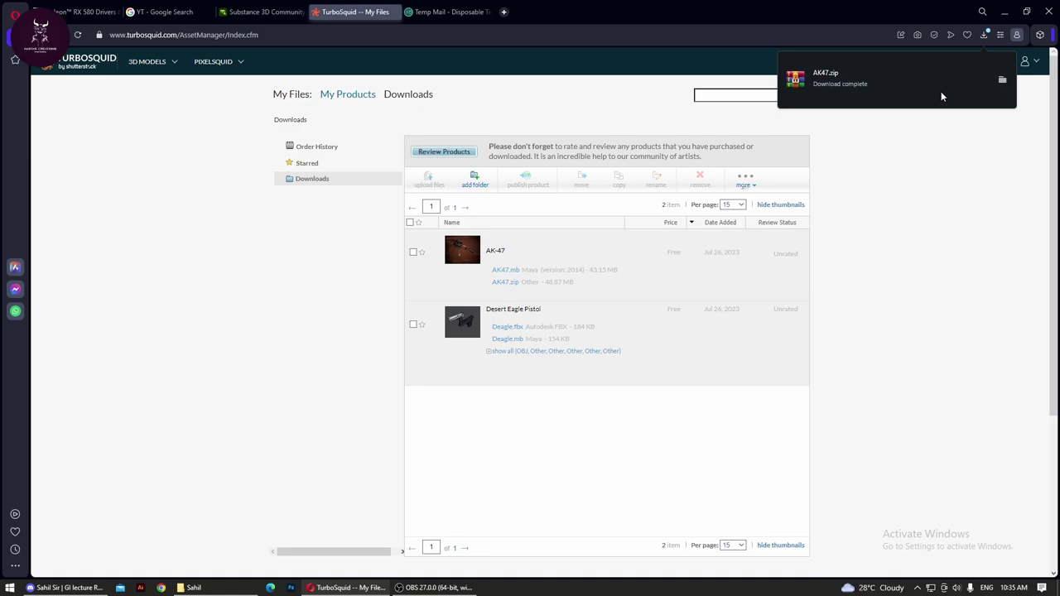
left_click(1002, 80)
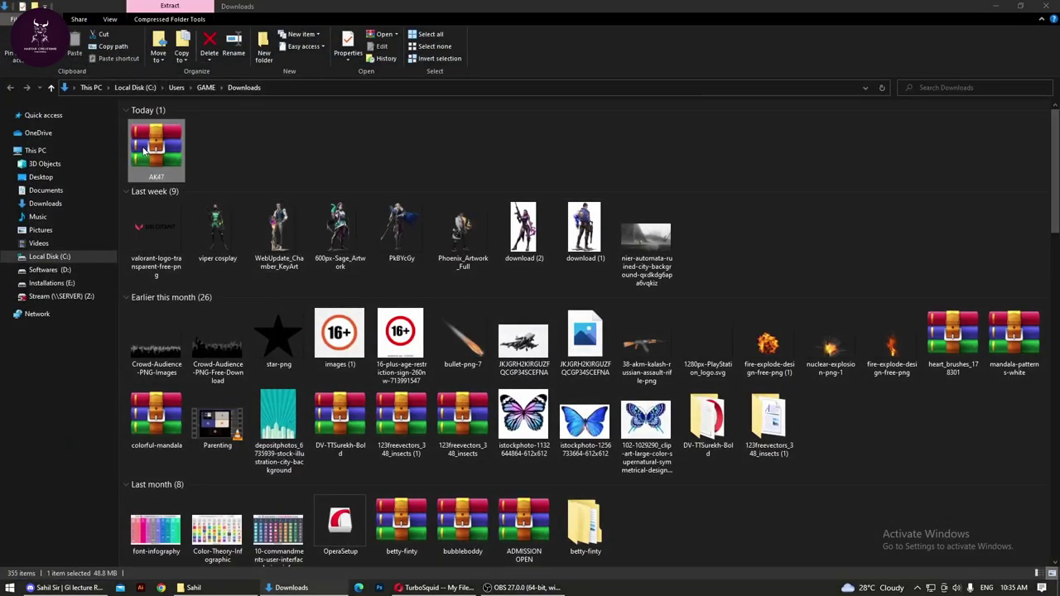
double_click(145, 149)
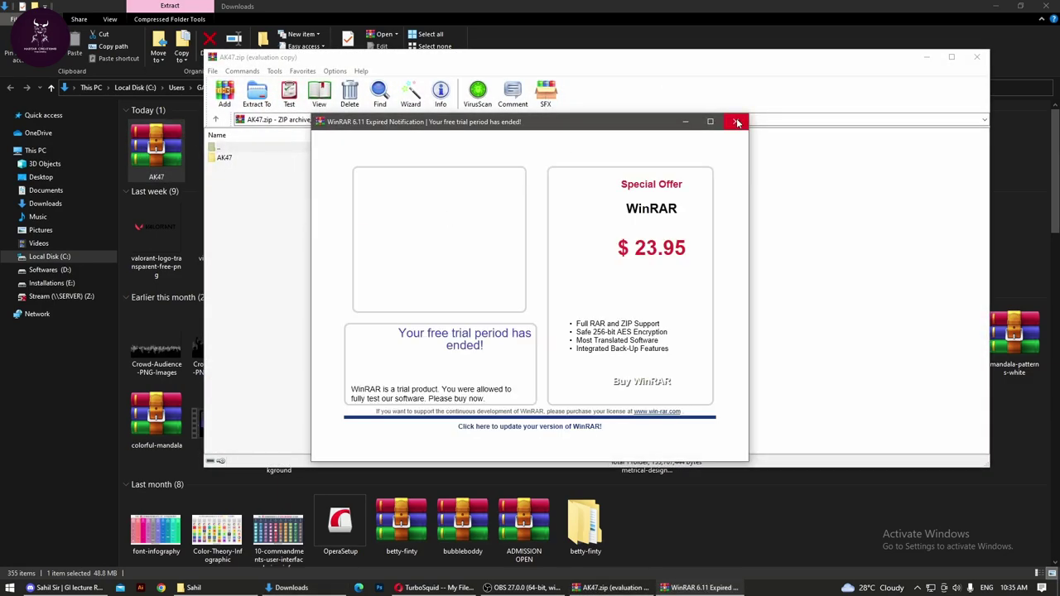
left_click(736, 121)
double_click(231, 158)
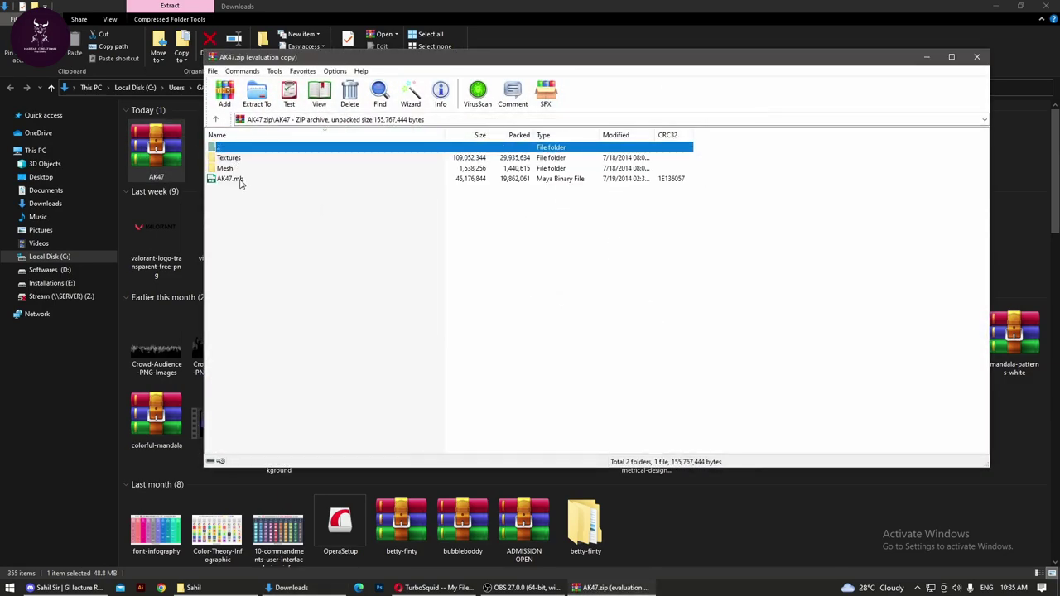
double_click(238, 169)
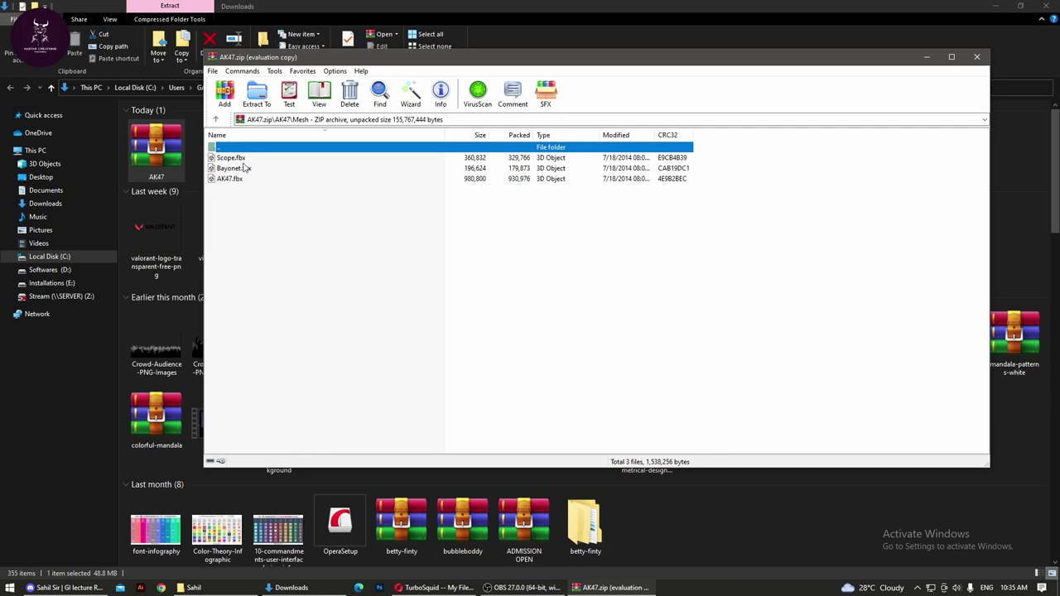
left_click(977, 57)
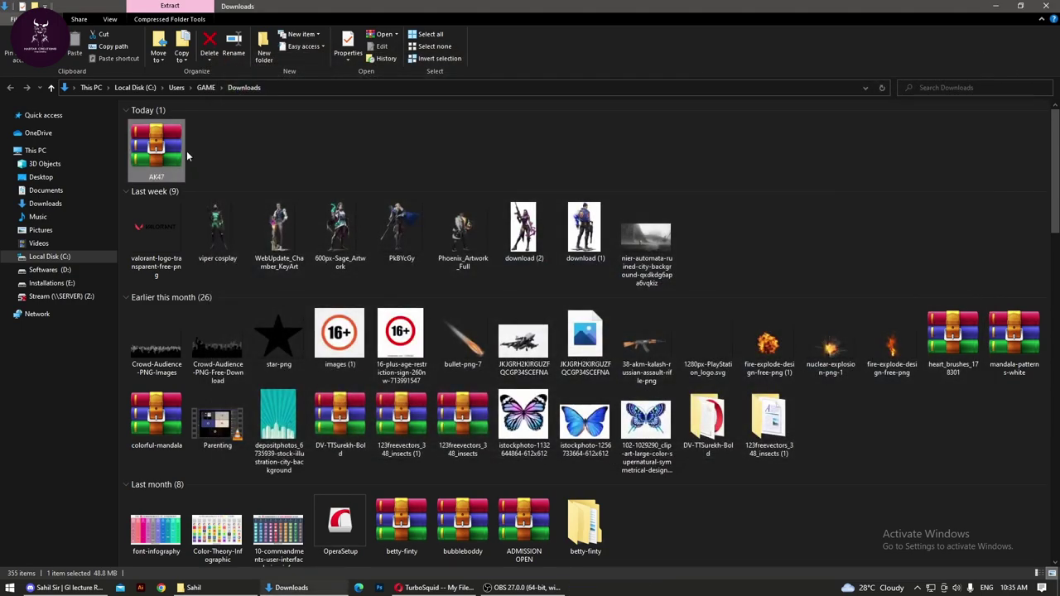
Step: Paste the AK47 archive into the Sahil folder on Installations (E:)
left_click(83, 282)
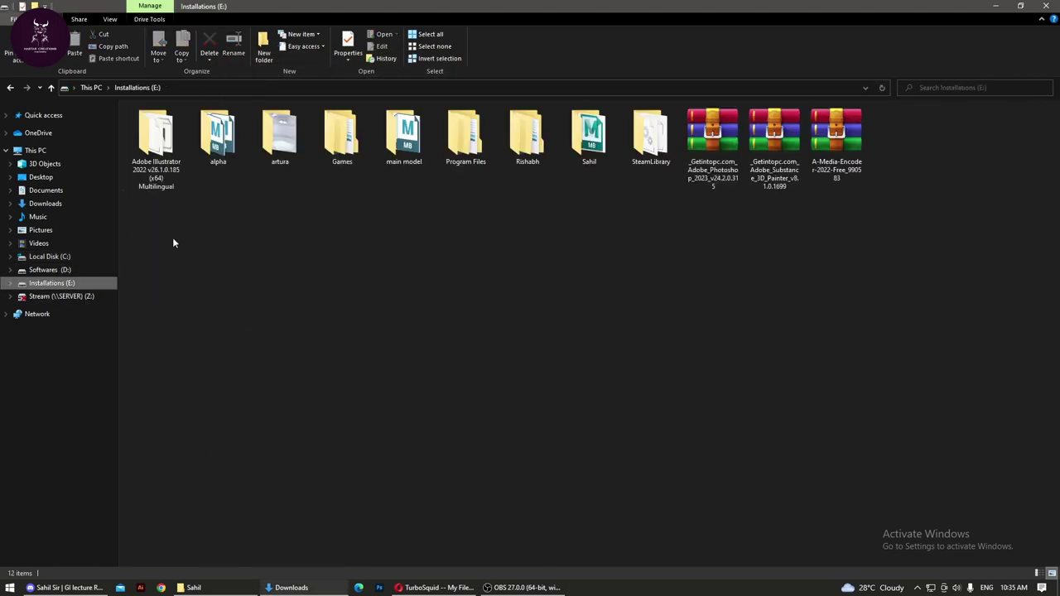
double_click(579, 146)
key("ctrl+v")
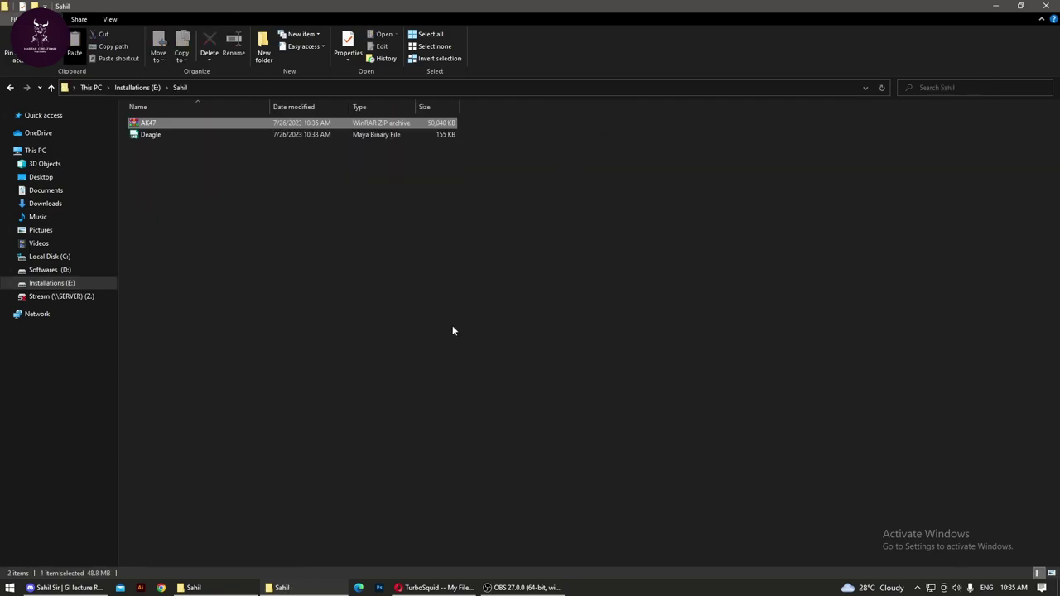
Step: Extract AK47.zip here and open the extracted AK47\Mesh folder
right_click(163, 121)
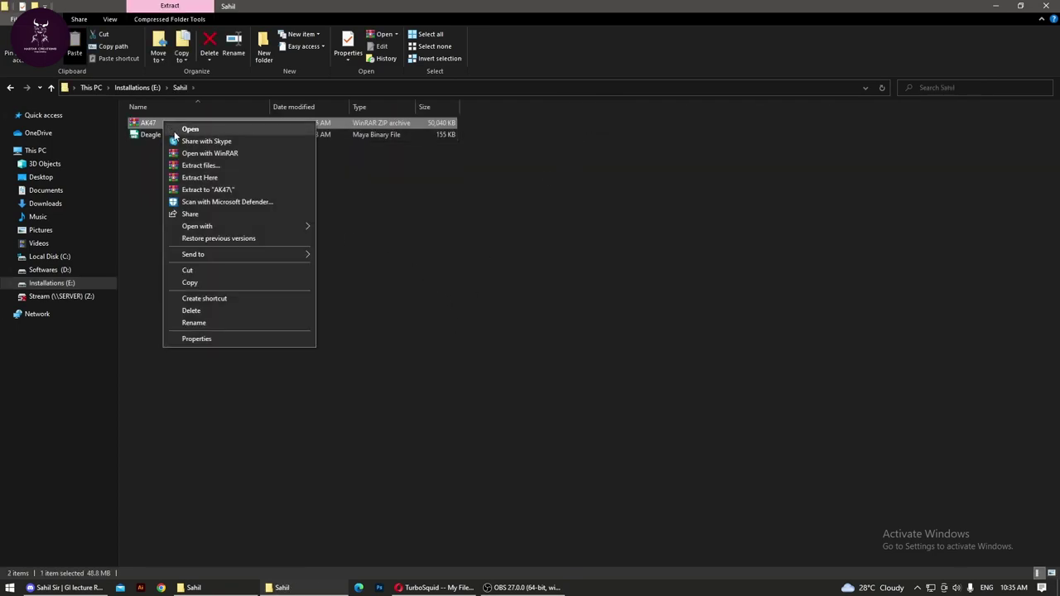
left_click(211, 177)
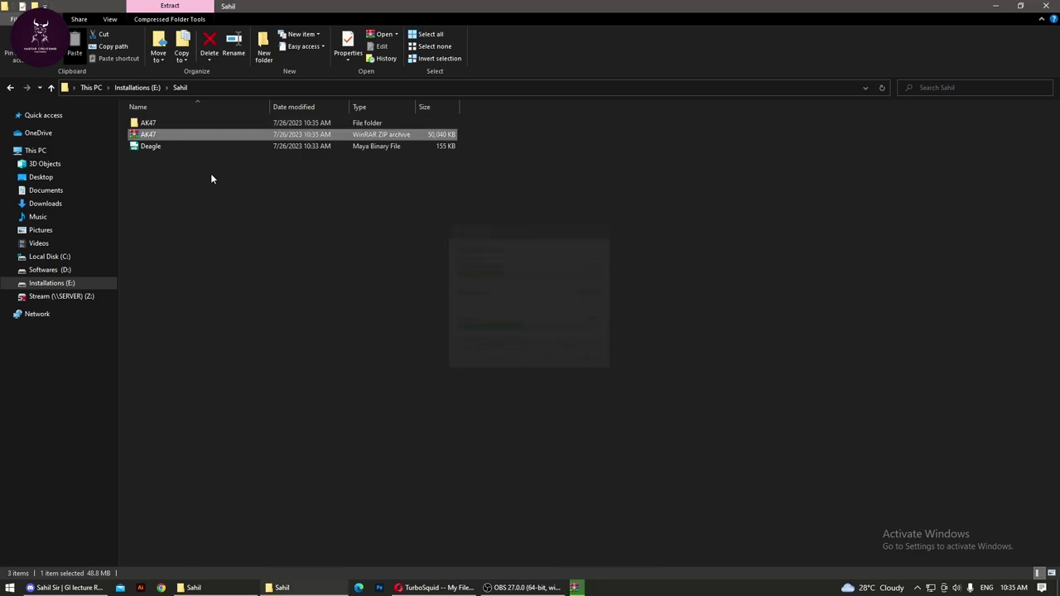
double_click(170, 123)
left_click(170, 122)
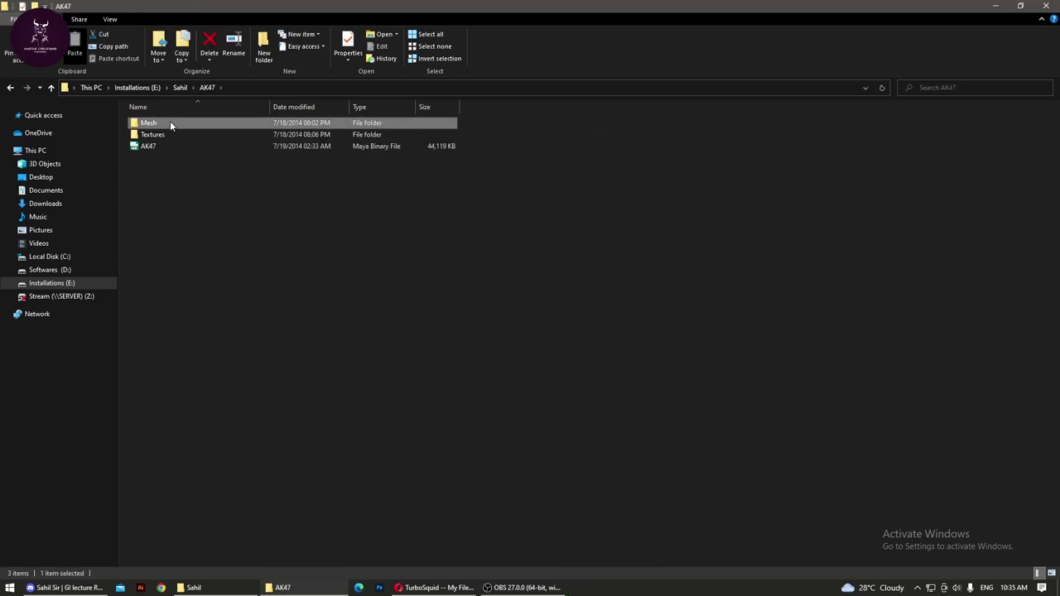
double_click(171, 125)
Step: Preview AK47.fbx and Bayonet.fbx in 3D Viewer, then load Scope.fbx
double_click(170, 125)
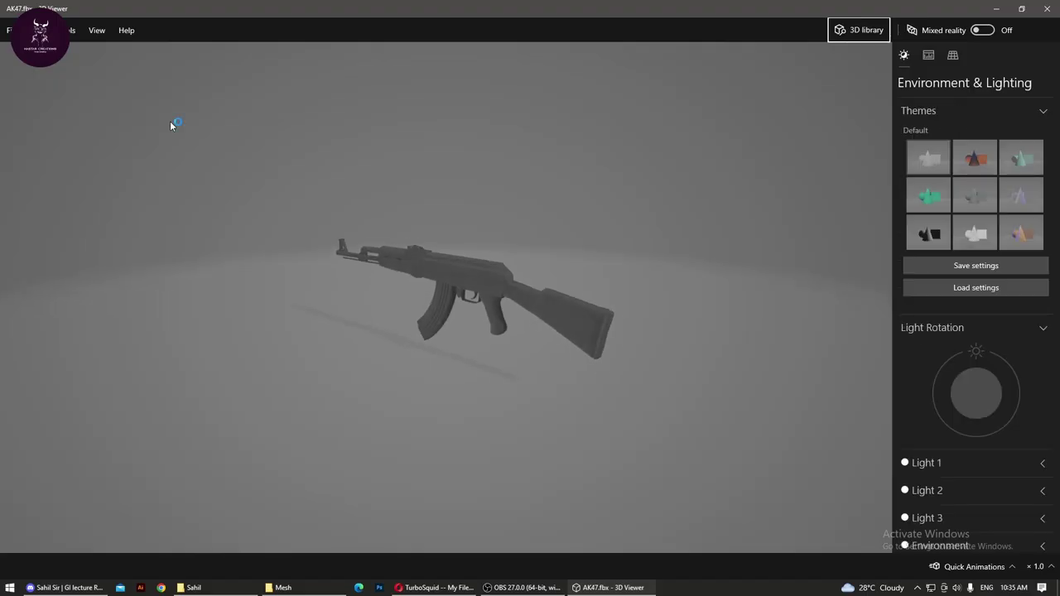
mouse_move(516, 362)
left_mouse_down()
mouse_move(564, 330)
mouse_move(557, 296)
mouse_move(521, 313)
mouse_move(588, 373)
left_mouse_up()
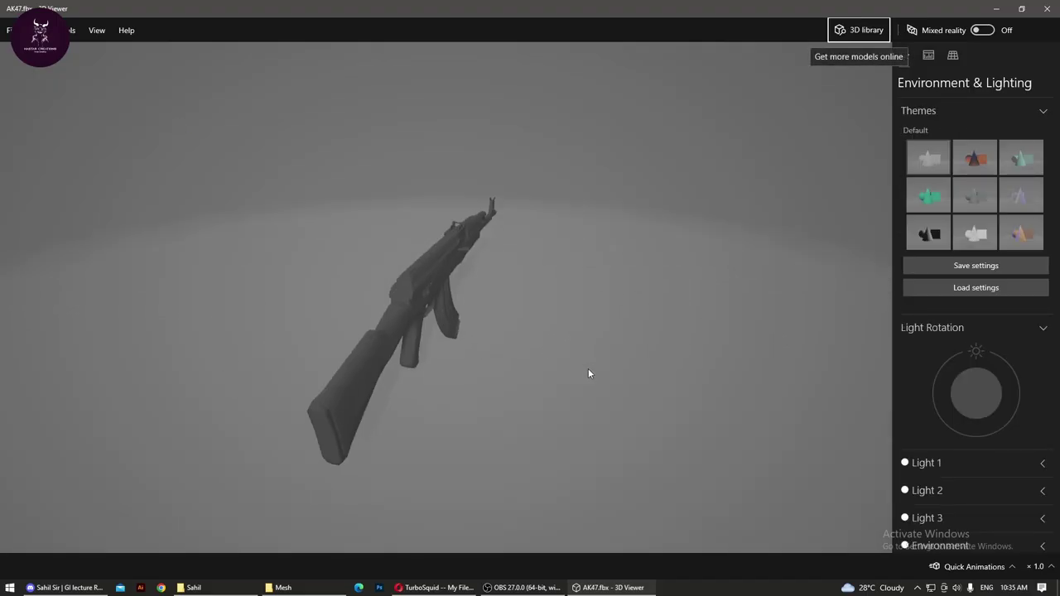
left_click(1041, 17)
double_click(189, 136)
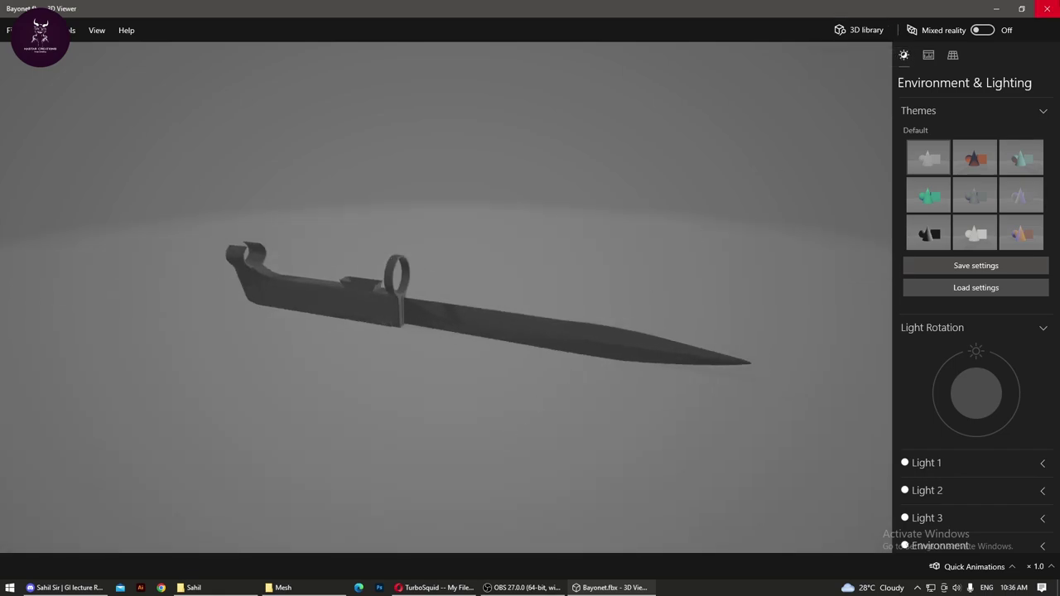
left_click(1047, 8)
double_click(216, 144)
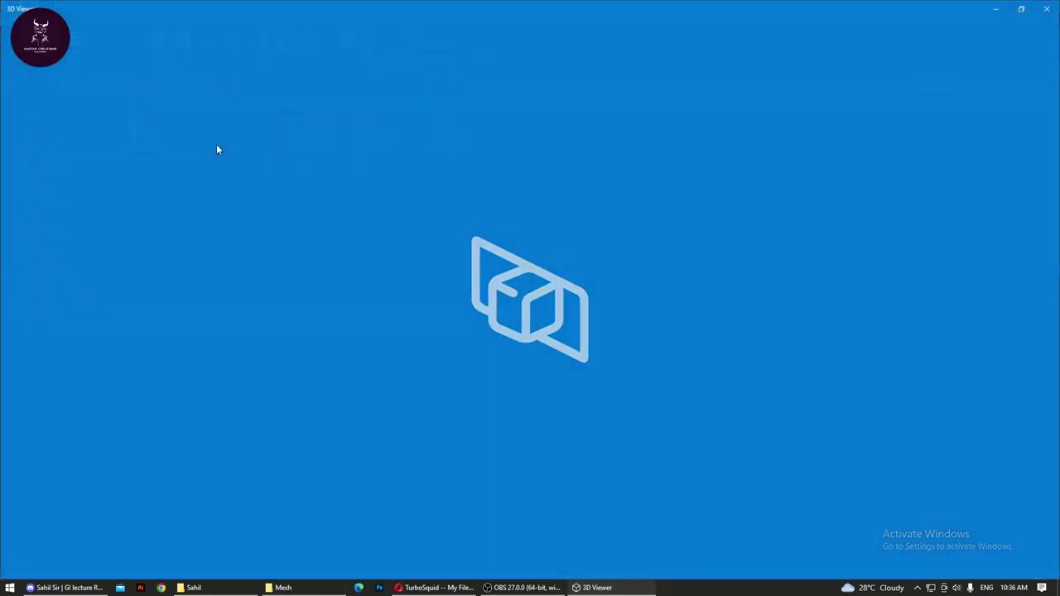
Step: Inspect the Scope mesh, then browse into the Textures\AK47 folder
mouse_move(264, 249)
left_mouse_down()
mouse_move(699, 456)
mouse_move(665, 383)
mouse_move(698, 373)
mouse_move(669, 346)
mouse_move(688, 403)
mouse_move(677, 417)
left_mouse_up()
left_click(1047, 8)
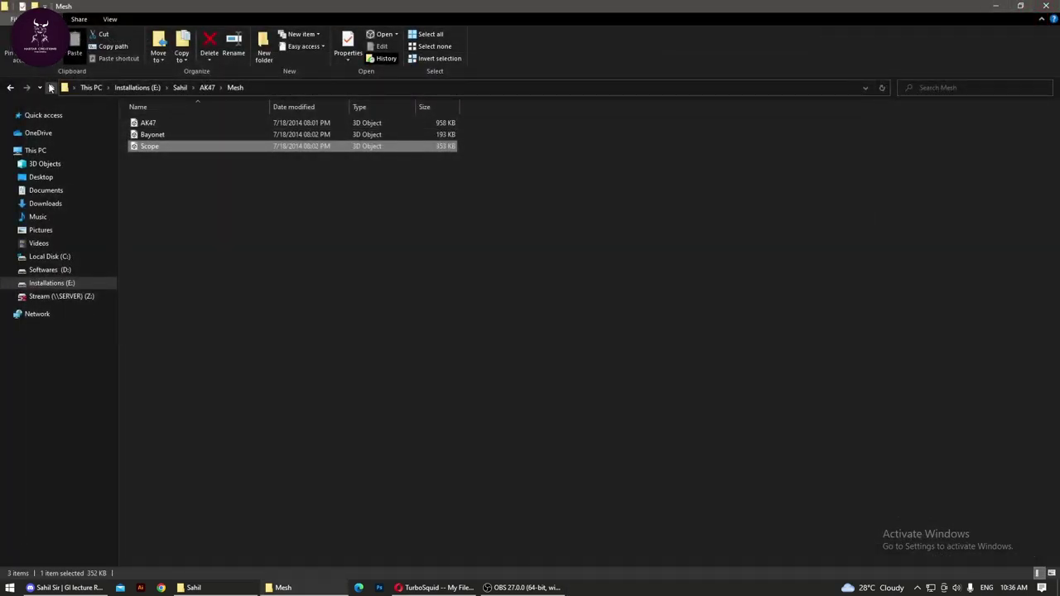
left_click(51, 88)
double_click(149, 134)
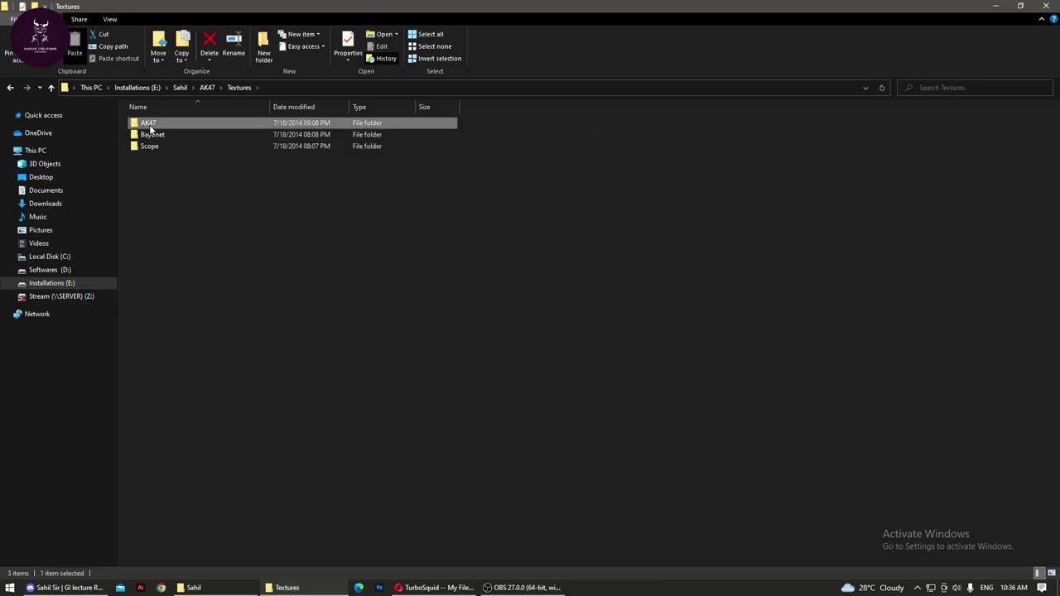
double_click(149, 125)
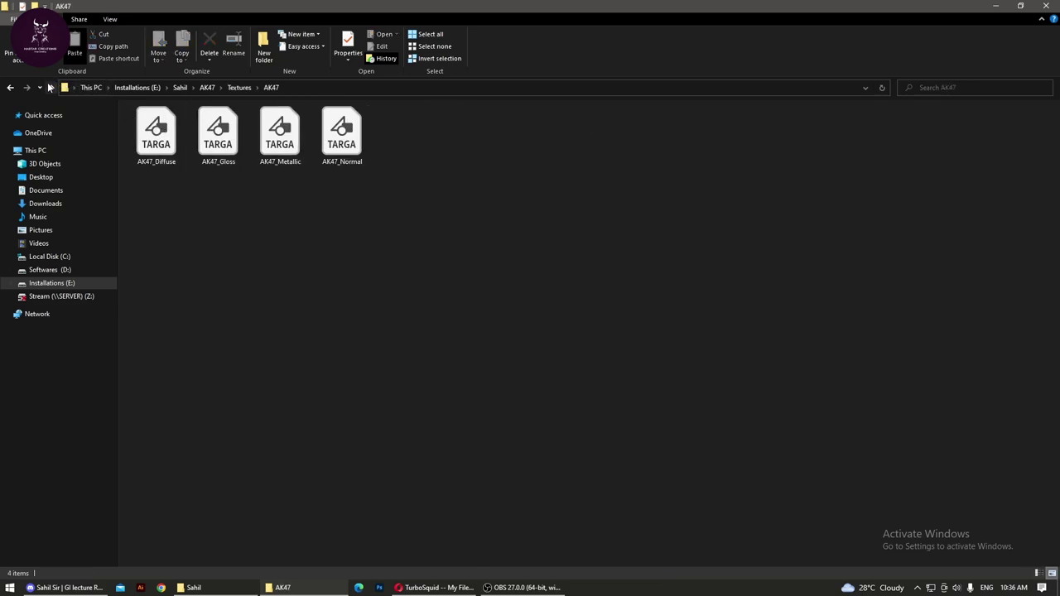
Step: Return to the AK47 project folder and select the AK47.mb Maya scene
left_click(51, 87)
left_click(51, 88)
left_click(172, 149)
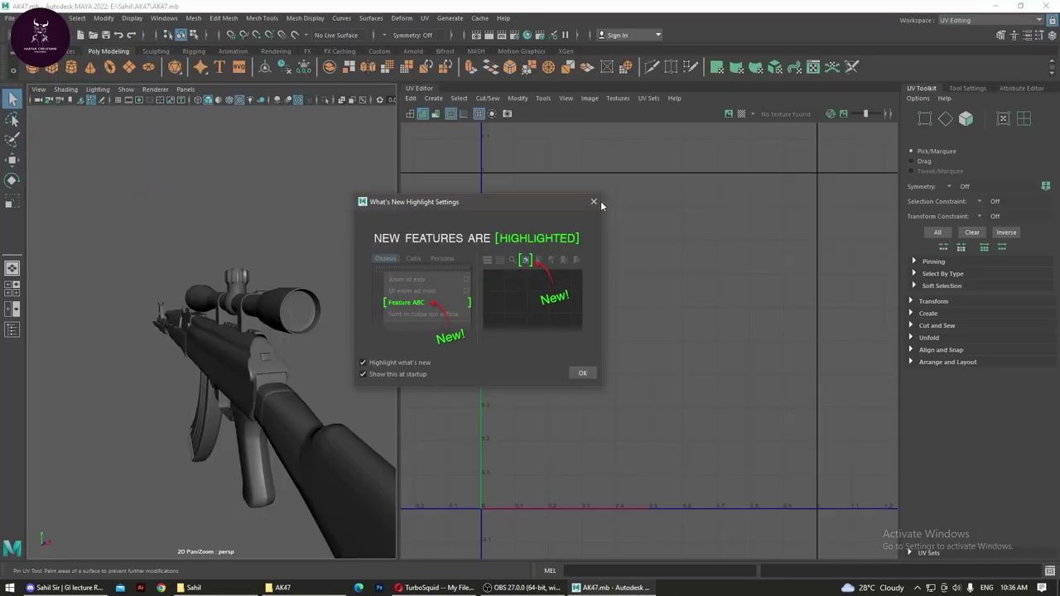
Step: Dismiss the What's New notice and switch the workspace from UV Editing to Maya Classic
left_click(593, 202)
left_click(967, 22)
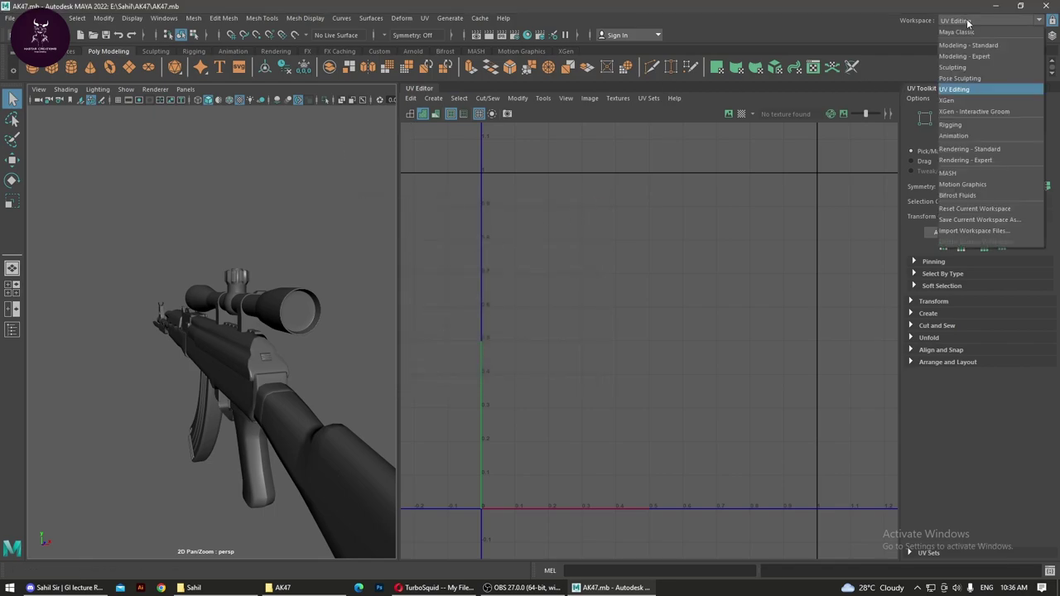
left_click(954, 33)
mouse_move(661, 358)
left_mouse_down("alt")
mouse_move(525, 351)
mouse_move(518, 334)
left_mouse_up("alt")
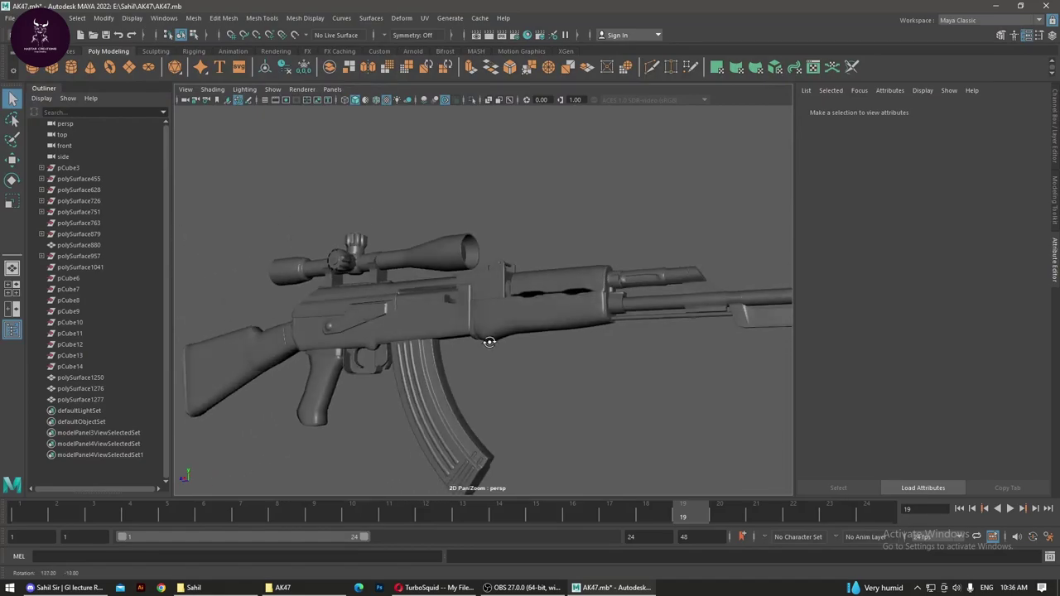
Step: Select the rifle body polySurface1250 and the scope polySurface1276 while orbiting the model
left_click(519, 334)
middle_click_drag(518, 334, 619, 336, "alt")
mouse_move(619, 336)
left_mouse_down("alt")
mouse_move(388, 340)
mouse_move(453, 302)
left_mouse_up("alt")
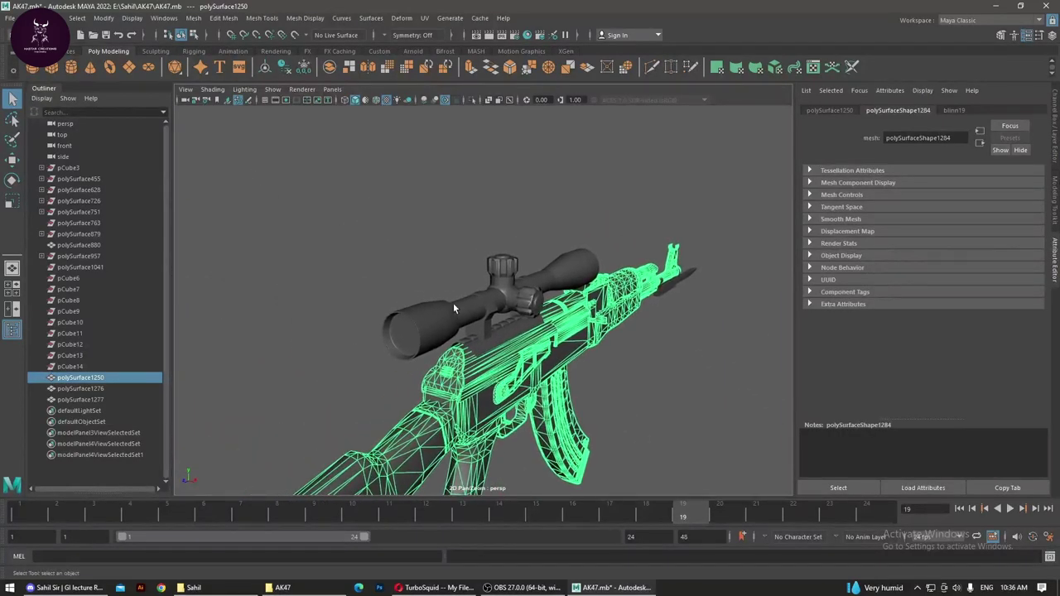
left_click(462, 317)
mouse_move(613, 377)
left_mouse_down("alt")
mouse_move(629, 371)
mouse_move(599, 365)
mouse_move(684, 297)
mouse_move(568, 313)
mouse_move(637, 327)
mouse_move(566, 341)
mouse_move(507, 281)
left_mouse_up("alt")
left_click(506, 281)
Step: Inspect the magazine area, add the scope to the selection, then clear the selection
scroll(649, 381, "up", 5)
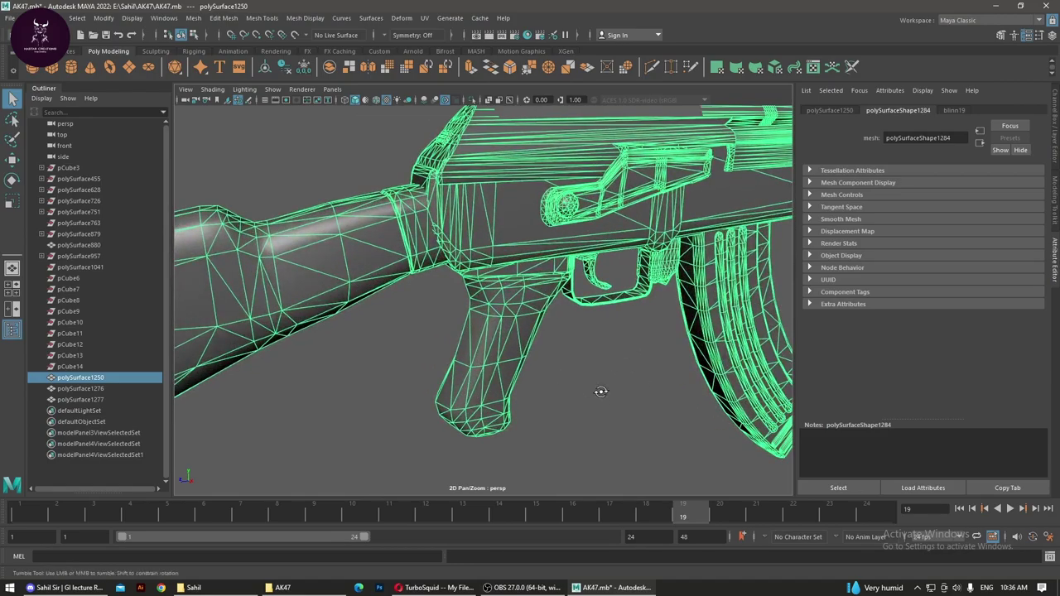
left_click_drag(601, 391, 604, 366, "alt")
middle_click_drag(604, 366, 428, 399, "alt")
scroll(428, 398, "up", 4)
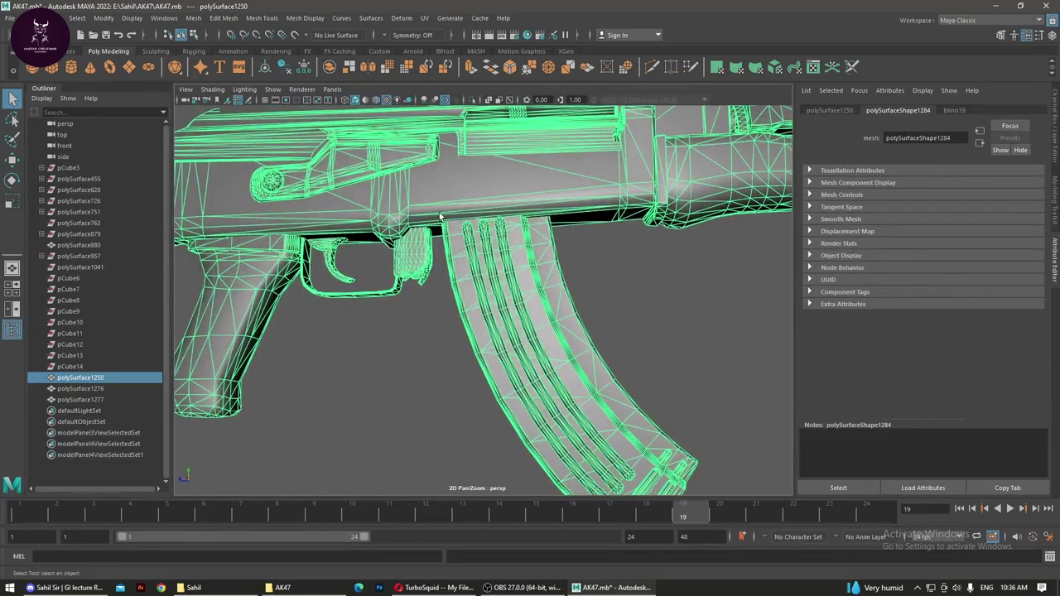
scroll(528, 284, "down", 5)
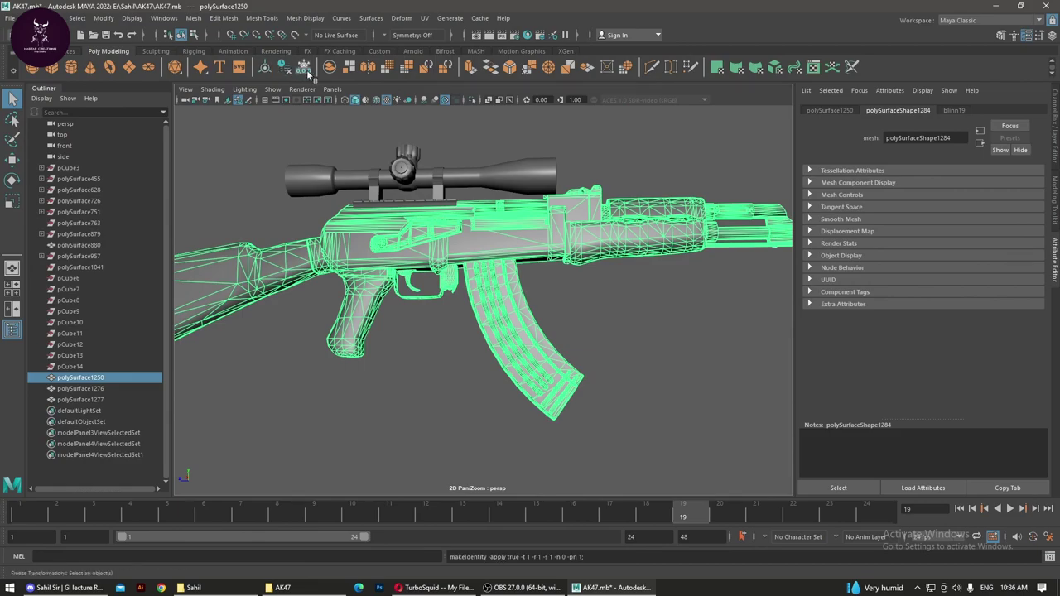
left_click_drag(430, 277, 462, 292, "alt")
left_click(358, 203, "shift")
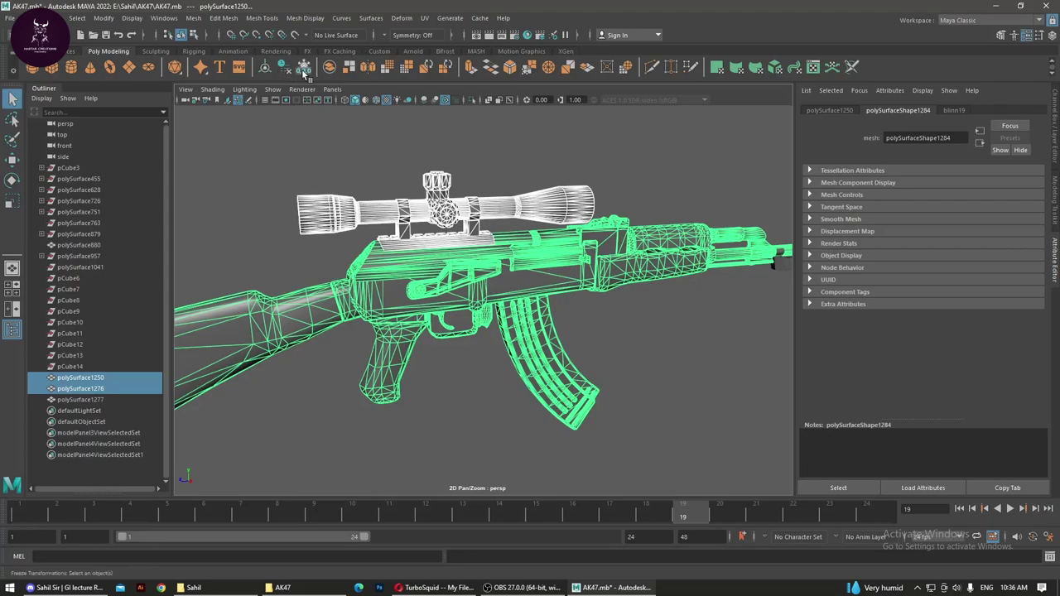
left_click(309, 164)
Step: Delete pCube3 and stray surfaces such as polySurface455, 726, 628, 751, 763 and 1041
left_click(86, 171)
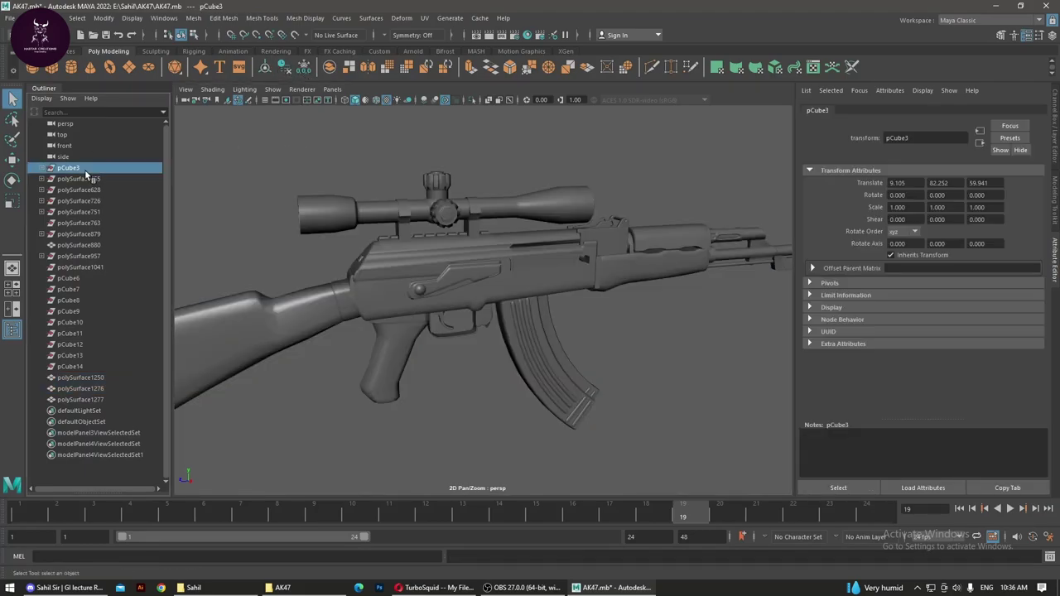
left_click(41, 169)
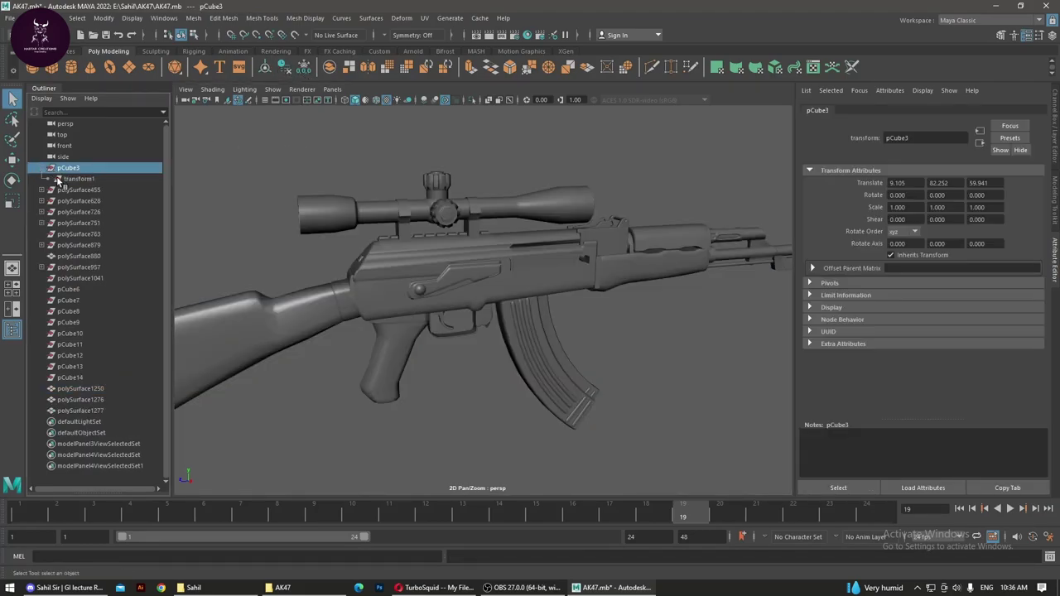
key("Delete")
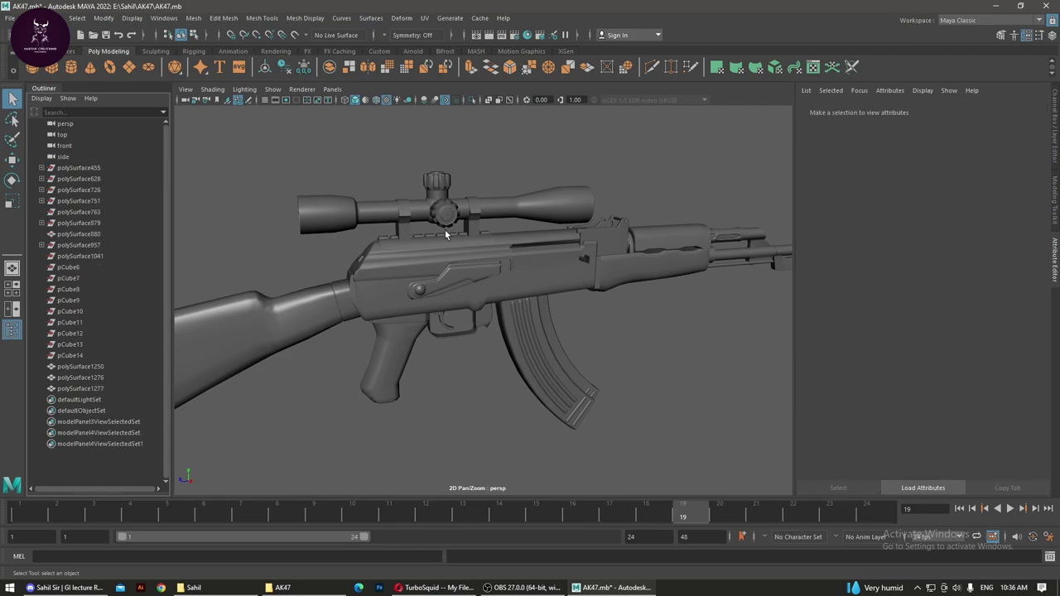
left_click(78, 178)
left_click(78, 168)
key("Delete")
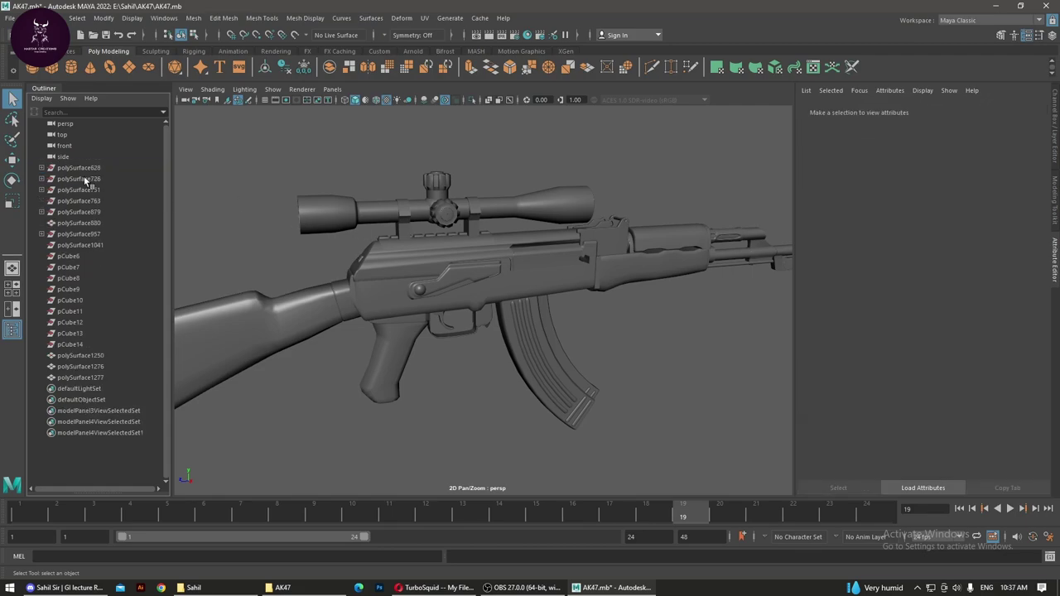
left_click(85, 179)
key("Delete")
left_click_drag(86, 180, 83, 169)
key("Delete")
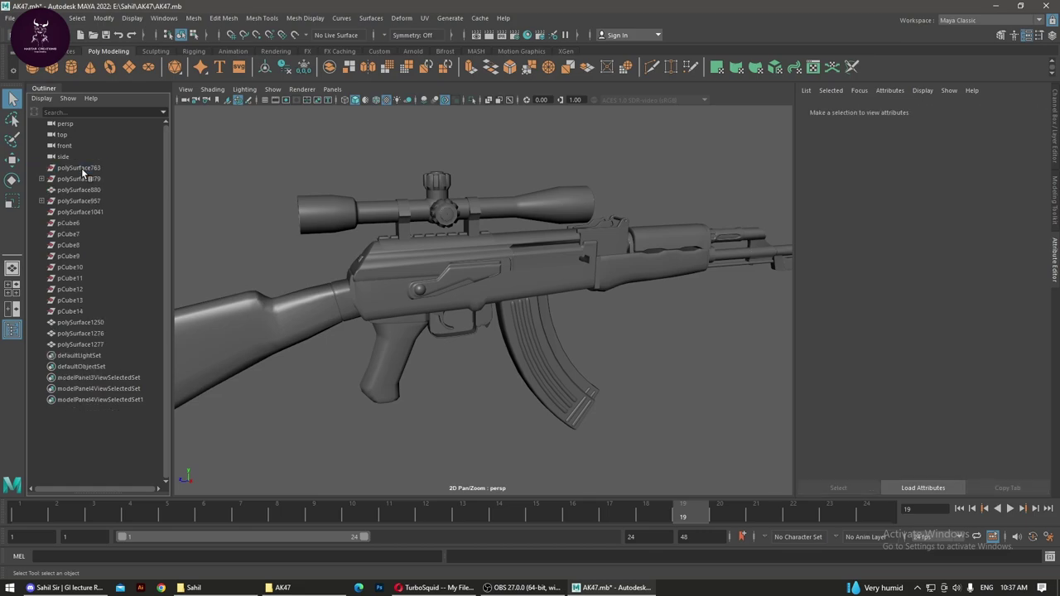
left_click(82, 169)
key("Delete")
left_click(82, 169)
key("Delete")
key("Delete")
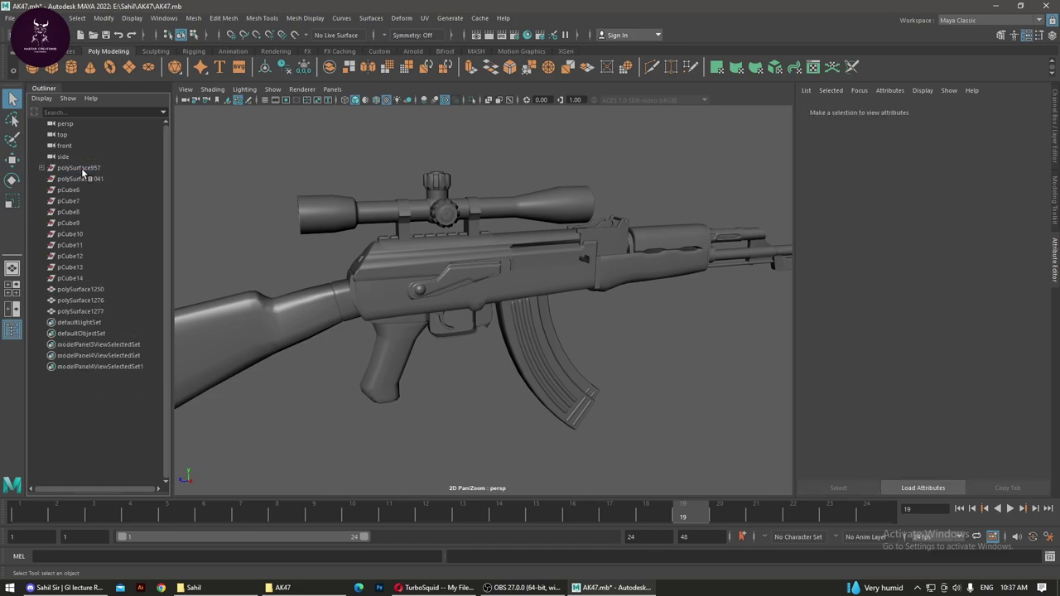
left_click(82, 169)
key("Delete")
left_click(83, 169)
key("Delete")
Step: Turn on the ground grid in the viewport
left_click(81, 169)
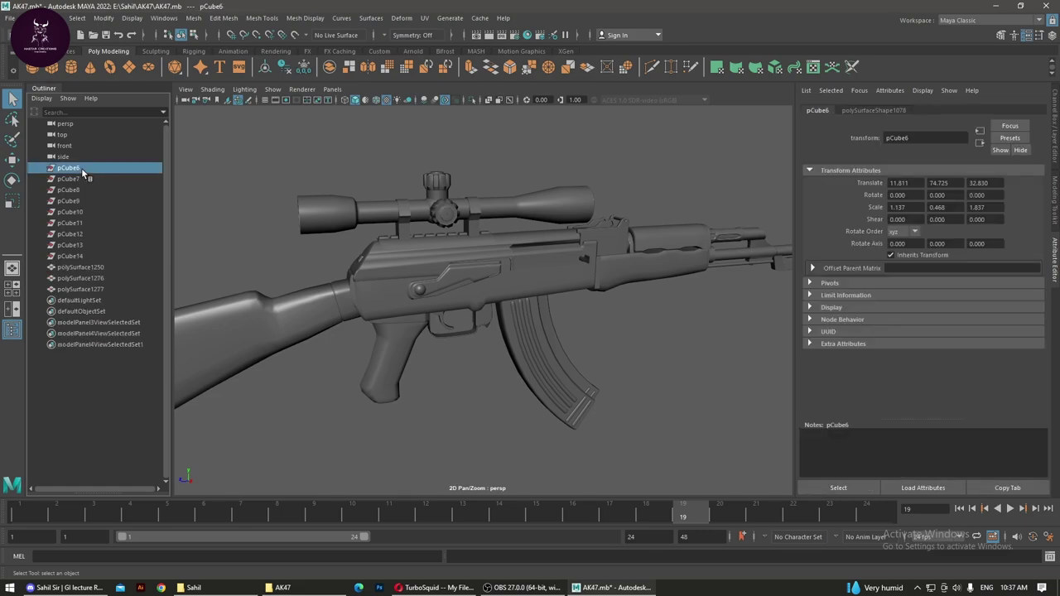
scroll(579, 337, "down", 2)
scroll(578, 335, "down", 8)
scroll(578, 336, "up", 6)
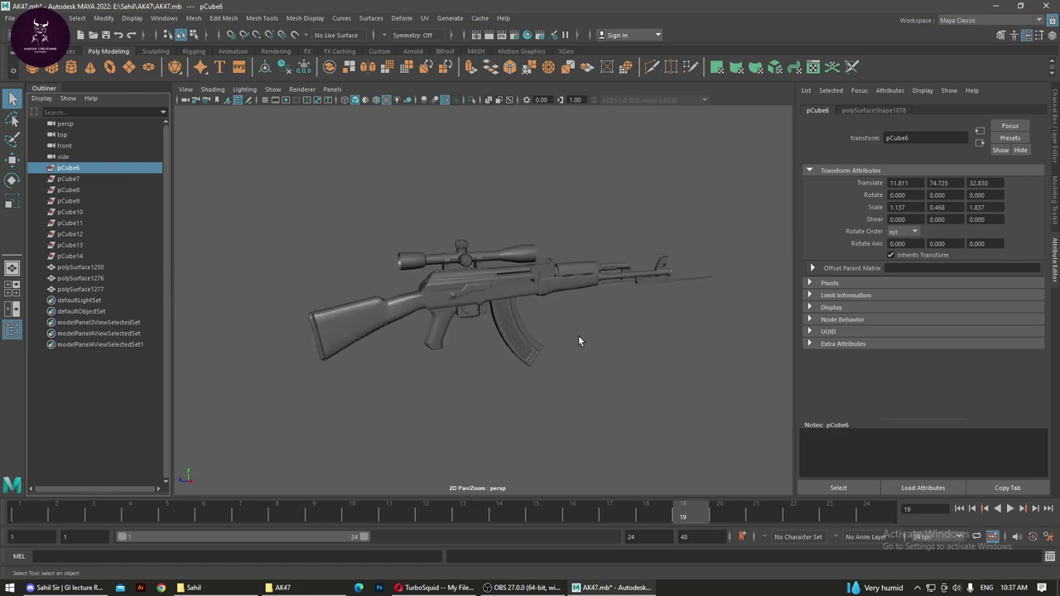
scroll(578, 336, "up", 2)
scroll(578, 335, "down", 2)
scroll(578, 335, "up", 4)
scroll(578, 335, "up", 2)
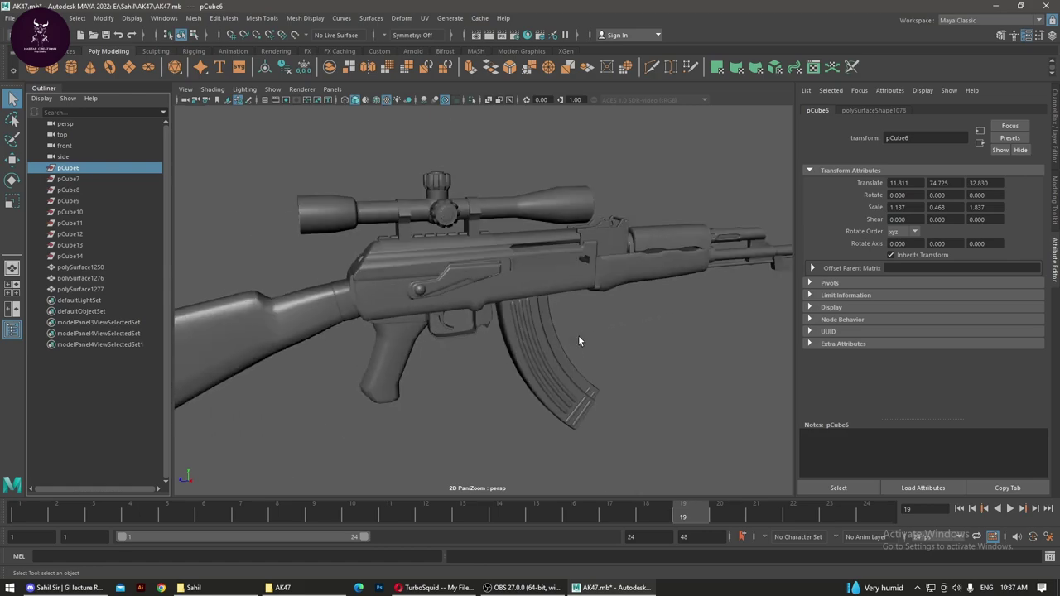
left_click(264, 99)
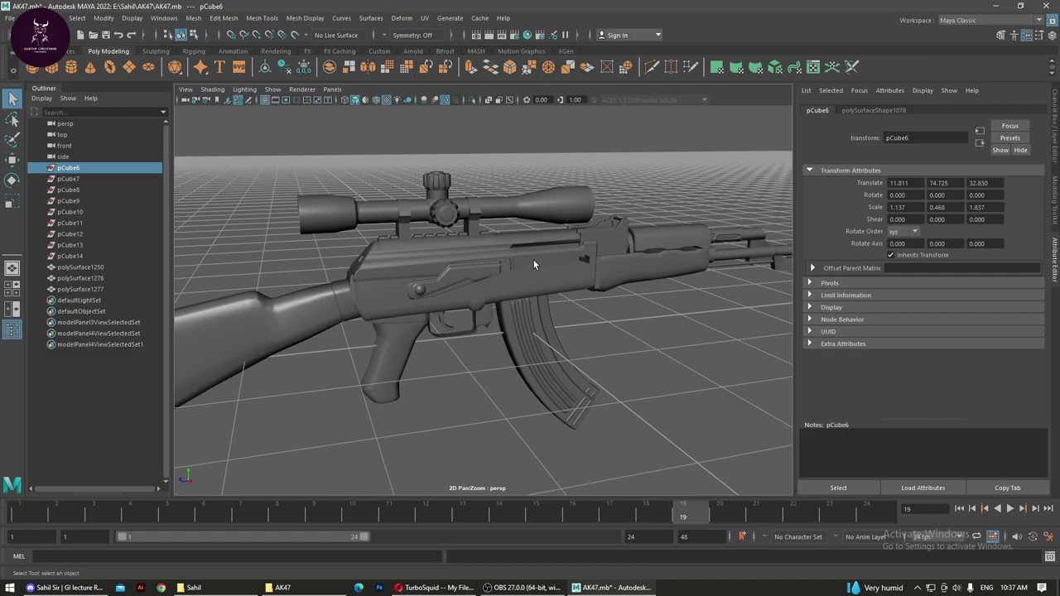
scroll(533, 260, "down", 5)
scroll(533, 260, "down", 2)
scroll(533, 260, "up", 2)
scroll(533, 260, "up", 2)
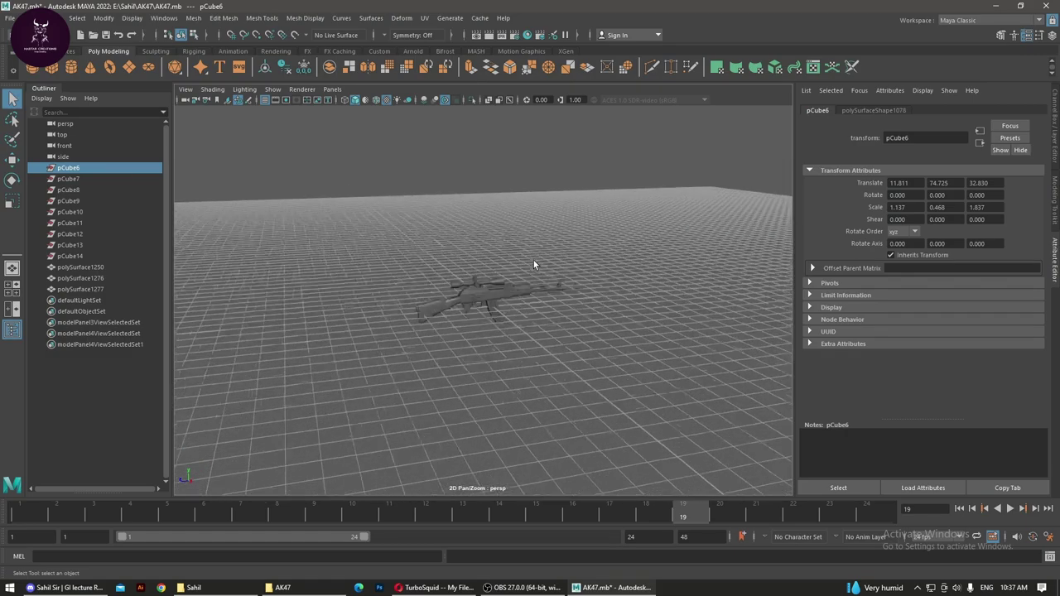
scroll(529, 287, "up", 4)
scroll(528, 286, "down", 2)
Step: Move the three rifle meshes up above the grid
left_click_drag(657, 192, 325, 382)
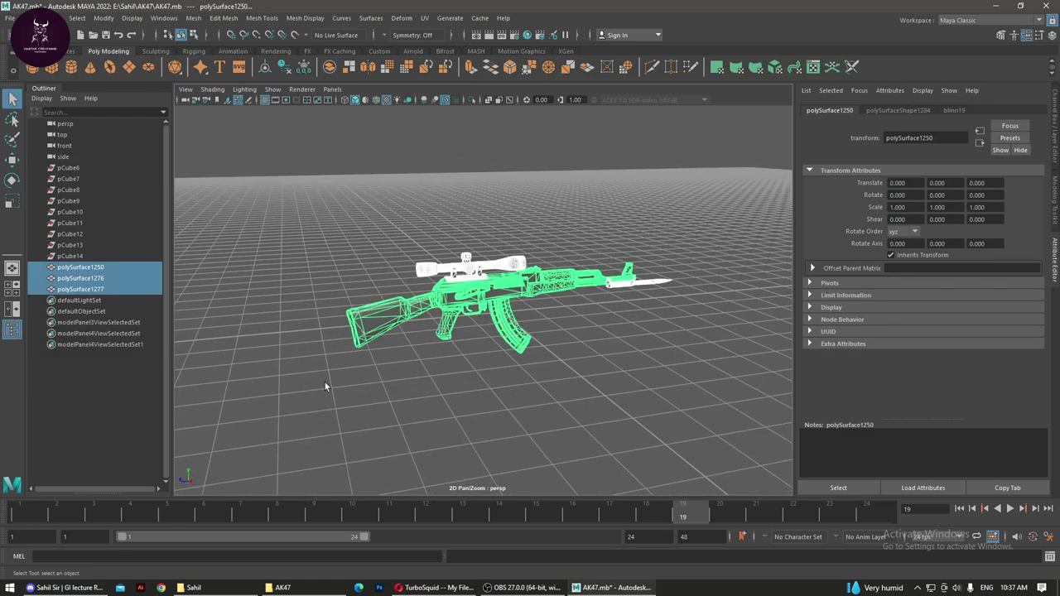
key("w")
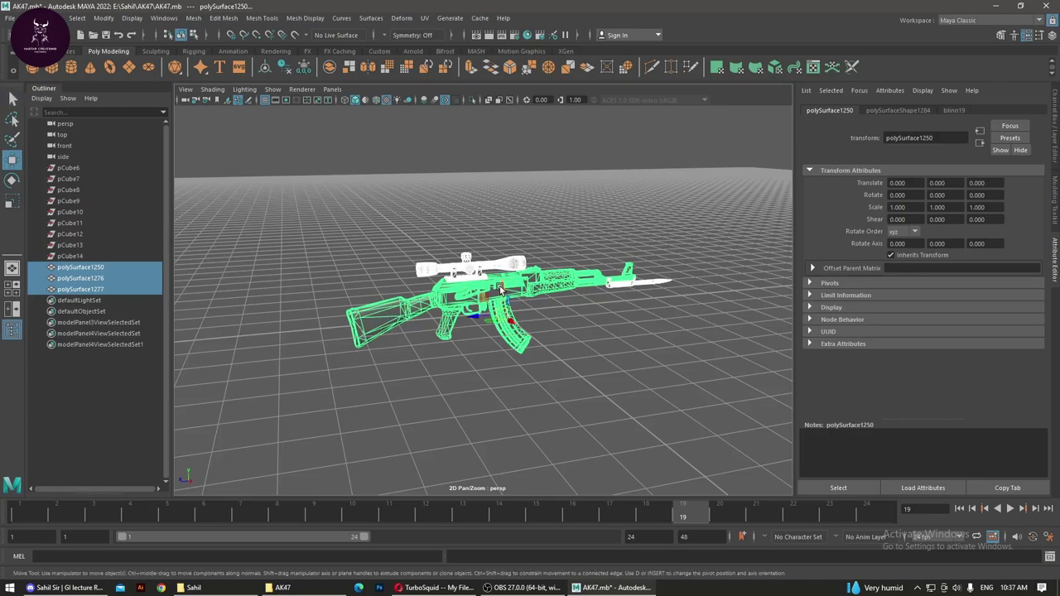
left_click_drag(500, 288, 500, 240)
left_click(441, 289)
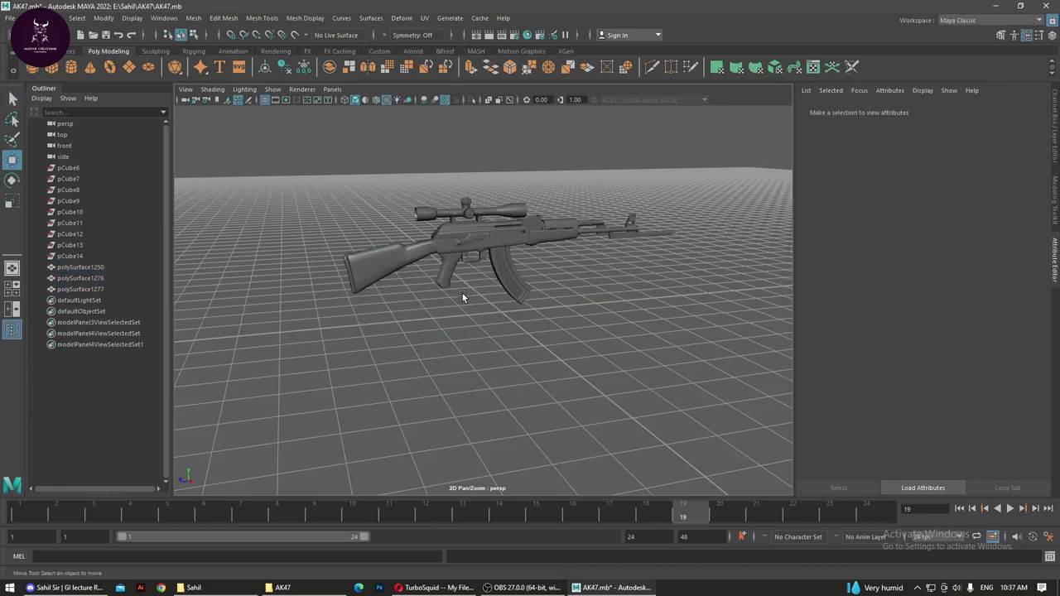
mouse_move(462, 293)
left_mouse_down("alt")
mouse_move(585, 274)
mouse_move(516, 289)
mouse_move(604, 329)
mouse_move(506, 414)
mouse_move(464, 355)
left_mouse_up("alt")
right_click_drag(464, 355, 572, 351, "alt")
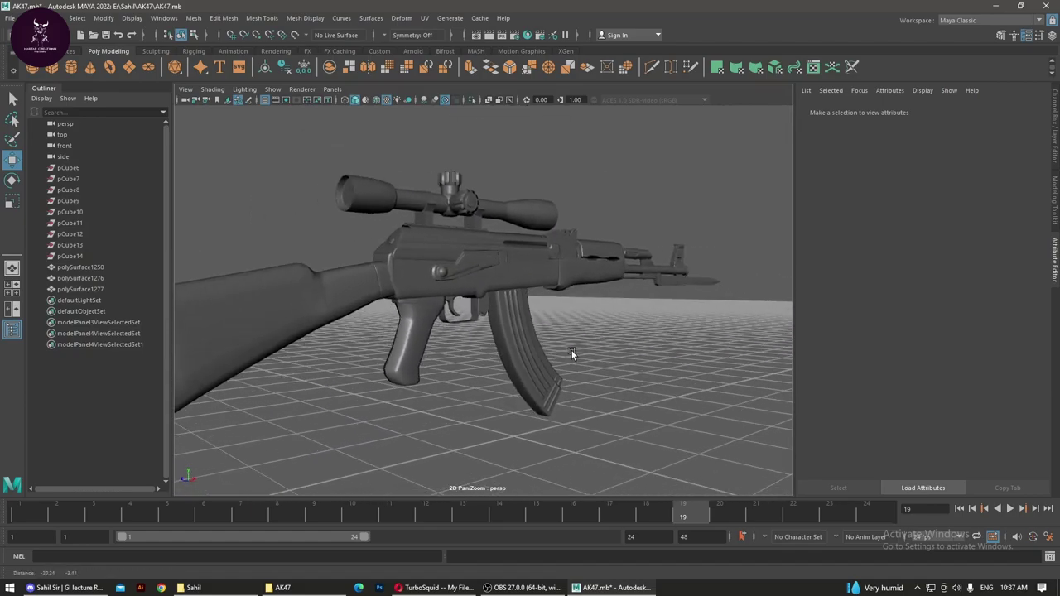
Step: Delete pCube6 through pCube14 from the Outliner
left_click(70, 169)
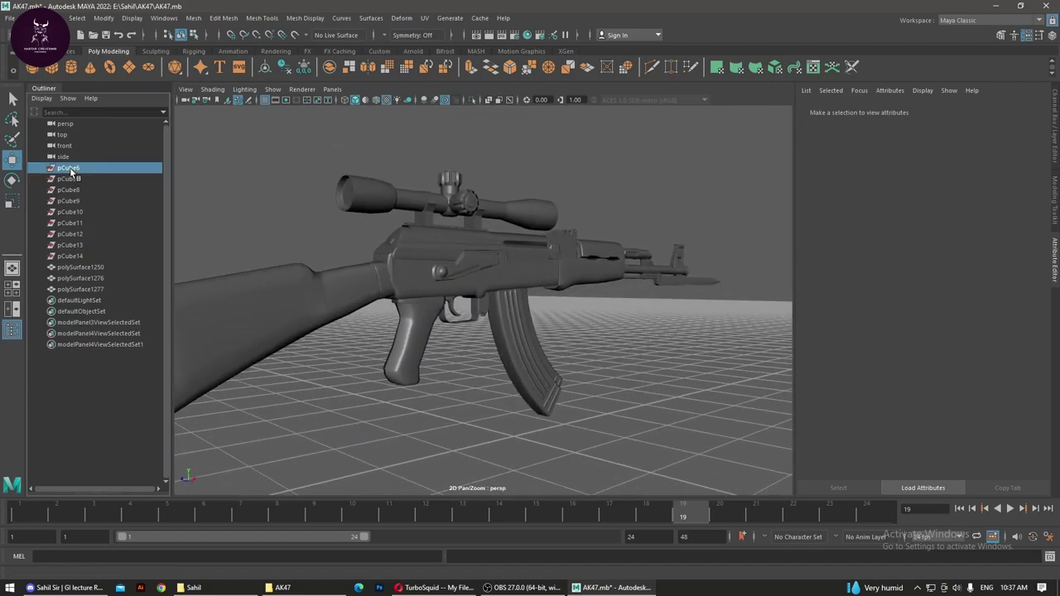
left_click(77, 255, "shift")
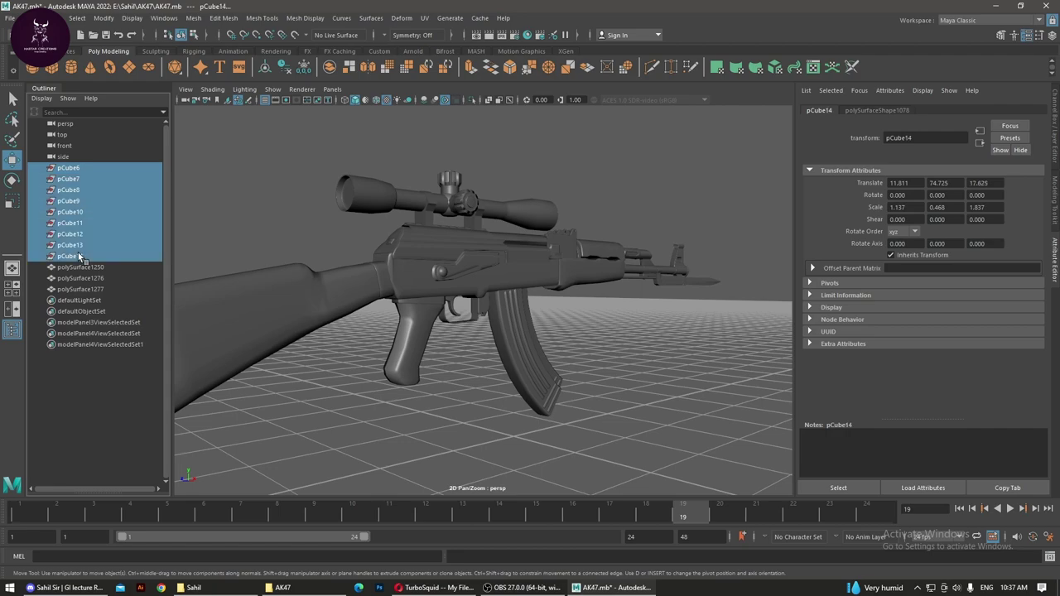
key("Delete")
Step: Review the remaining meshes and set nodes in the Outliner, reselecting polySurface1250
left_click(77, 167)
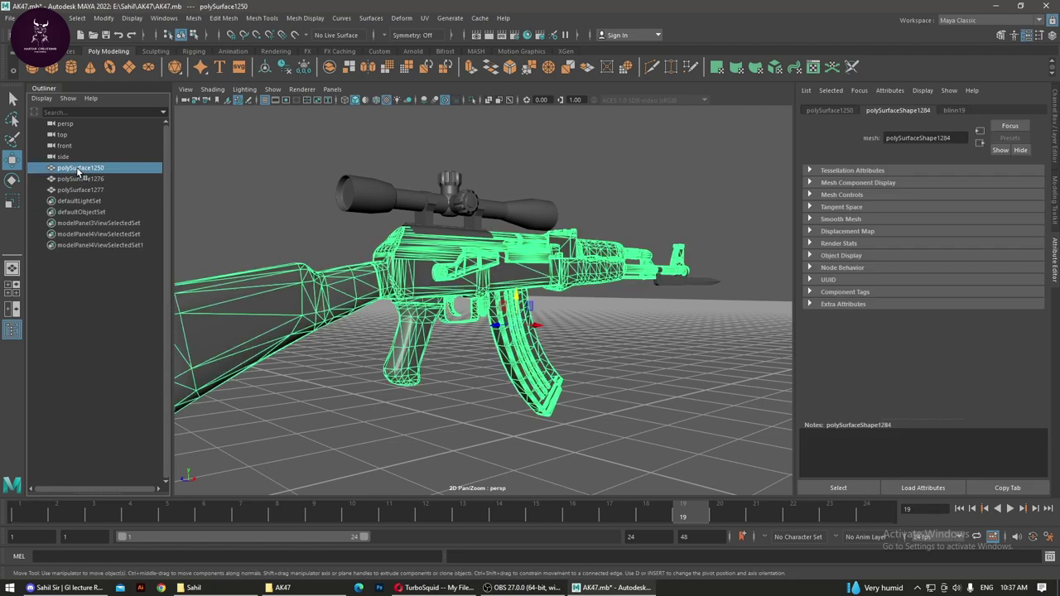
left_click(80, 178)
left_click(82, 189)
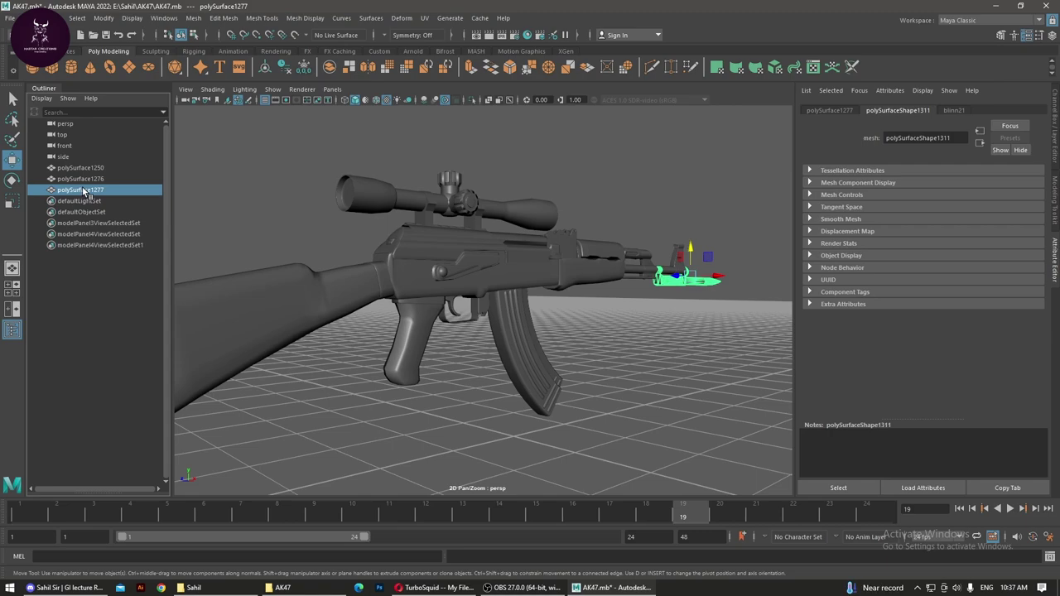
left_click(86, 201)
left_click(82, 222)
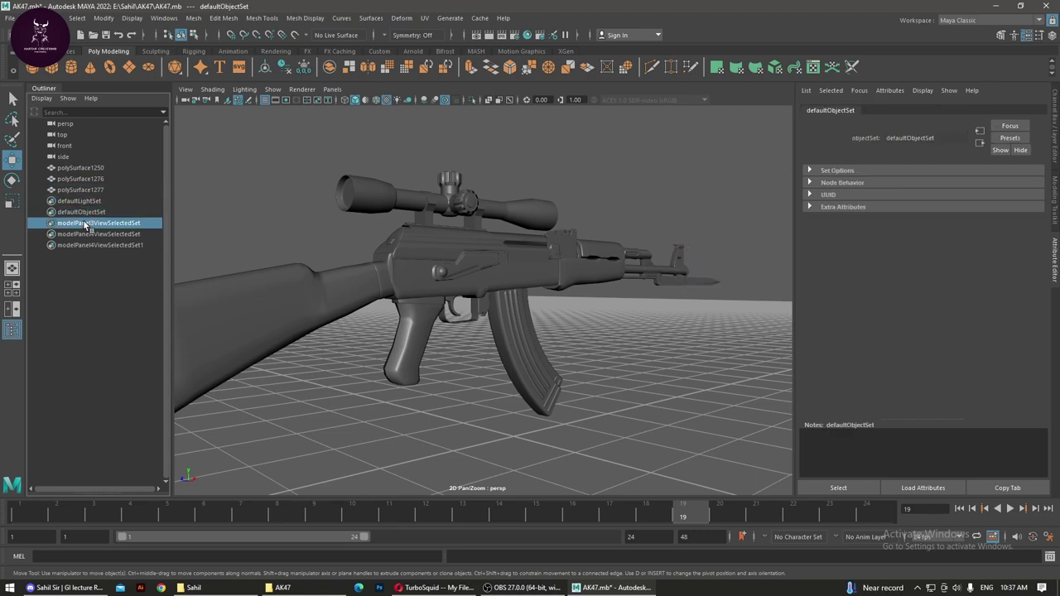
left_click(77, 234)
left_click(84, 243)
left_click(83, 168)
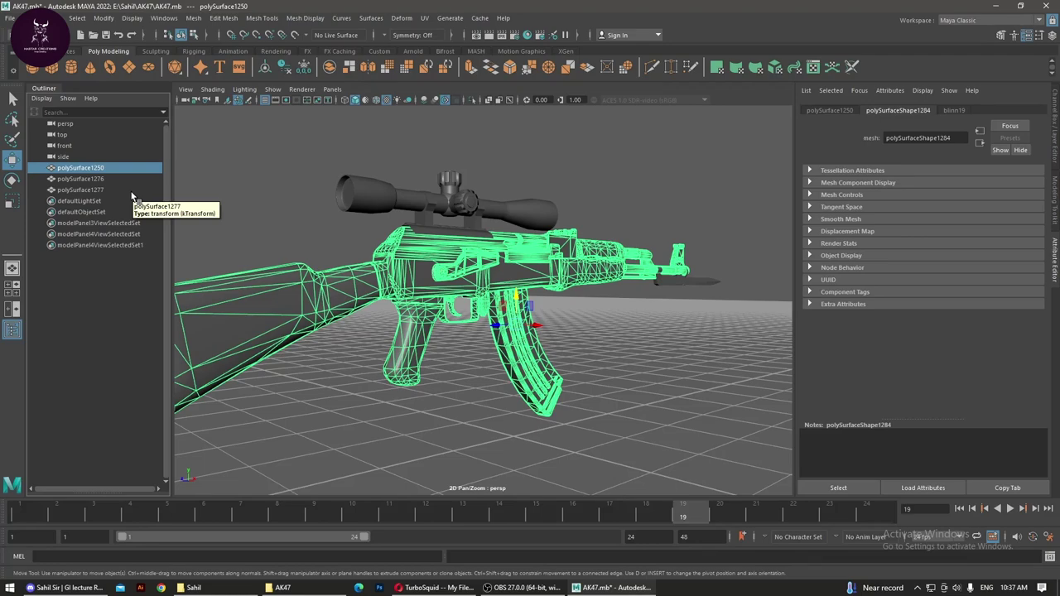
Step: Rename the meshes Gun, Scope (polySurface1276) and Knife (polySurface1277)
double_click(79, 169)
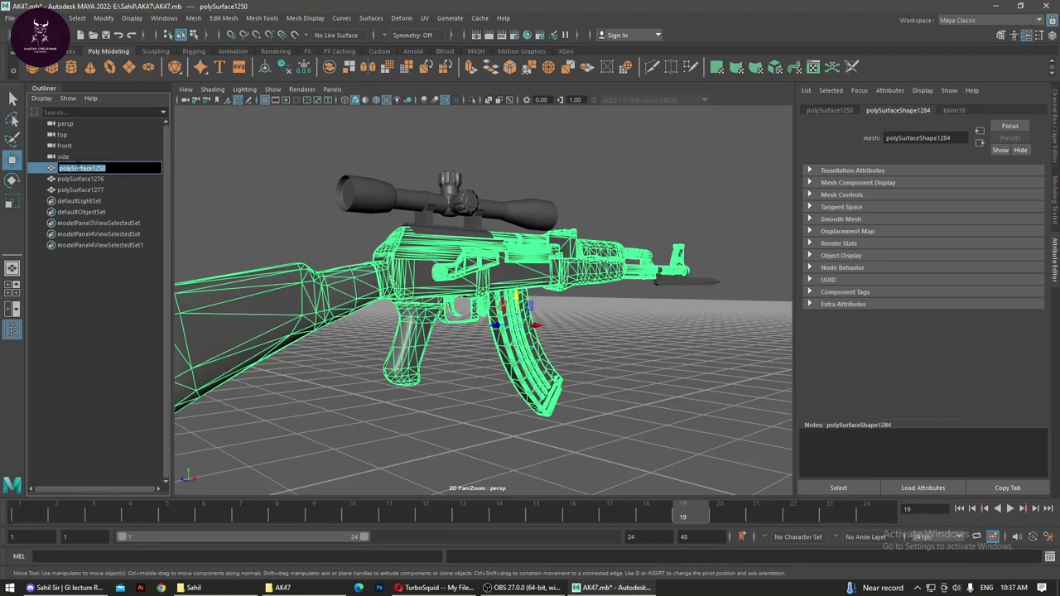
type("Gun")
key("Return")
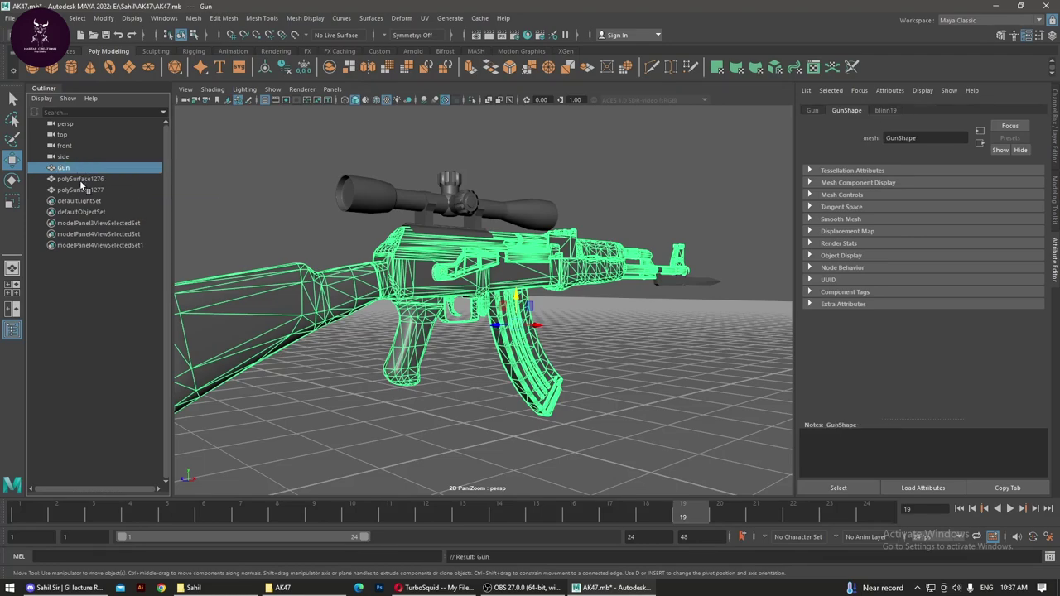
double_click(80, 180)
type("Sco")
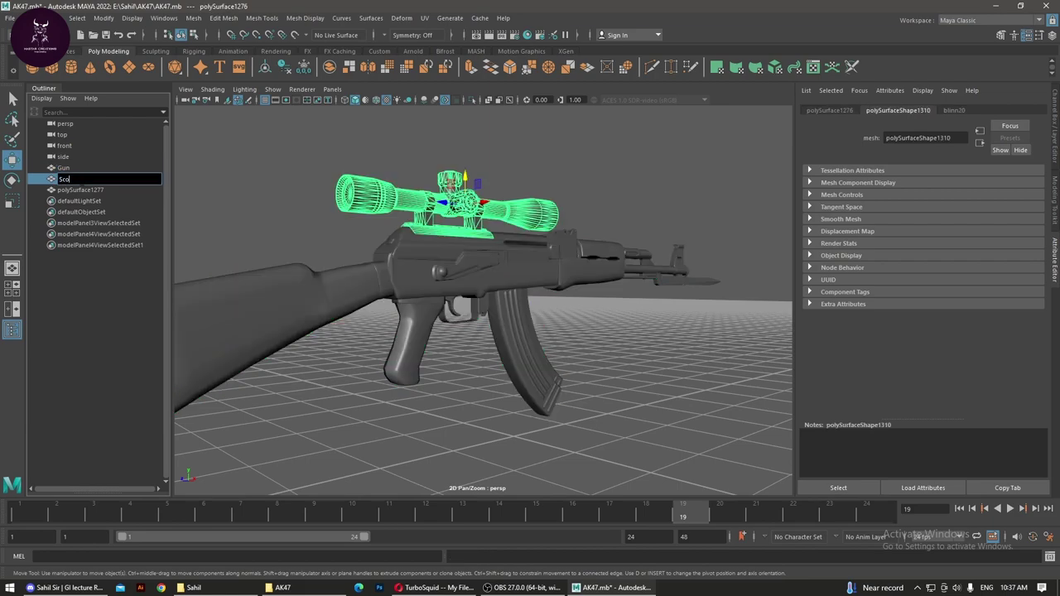
type("pe")
key("Return")
double_click(83, 191)
type("Kni")
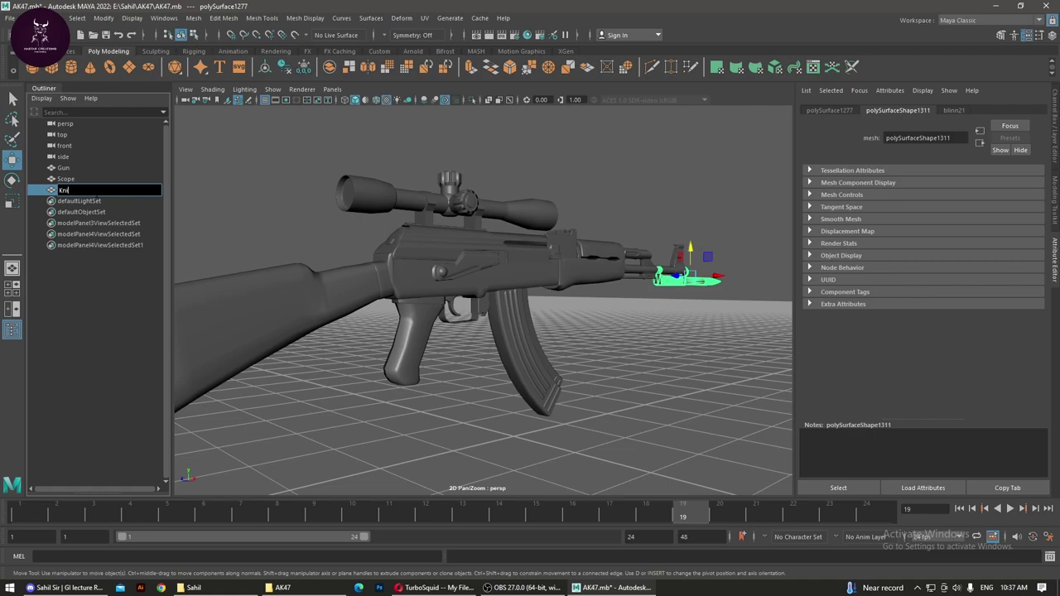
type("fe")
key("Return")
left_click(648, 334)
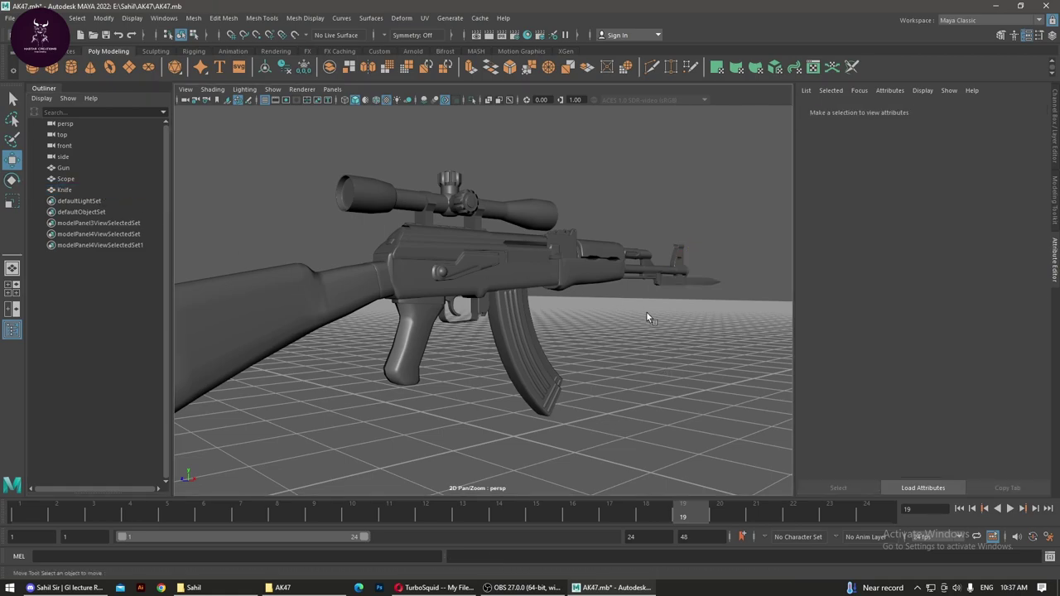
mouse_move(646, 312)
left_mouse_down("alt")
mouse_move(562, 313)
mouse_move(639, 330)
mouse_move(495, 280)
left_mouse_up("alt")
Step: Select the Gun mesh and inspect the trigger guard up close
right_click_drag(494, 280, 624, 288, "alt")
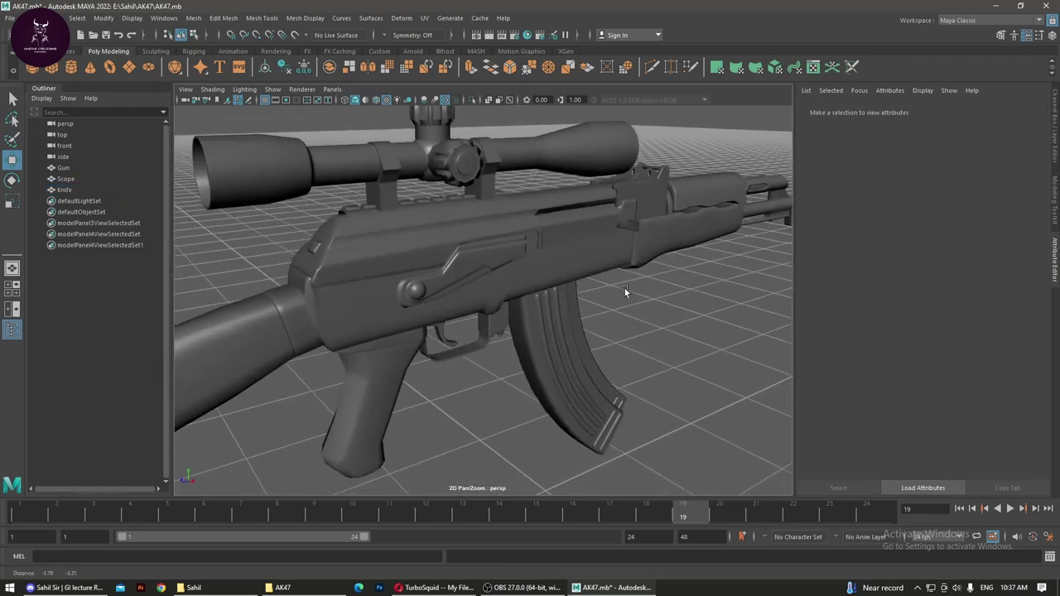
mouse_move(625, 288)
left_mouse_down("alt")
mouse_move(586, 278)
mouse_move(588, 292)
mouse_move(570, 298)
mouse_move(598, 192)
mouse_move(500, 274)
mouse_move(576, 259)
mouse_move(572, 248)
left_mouse_up("alt")
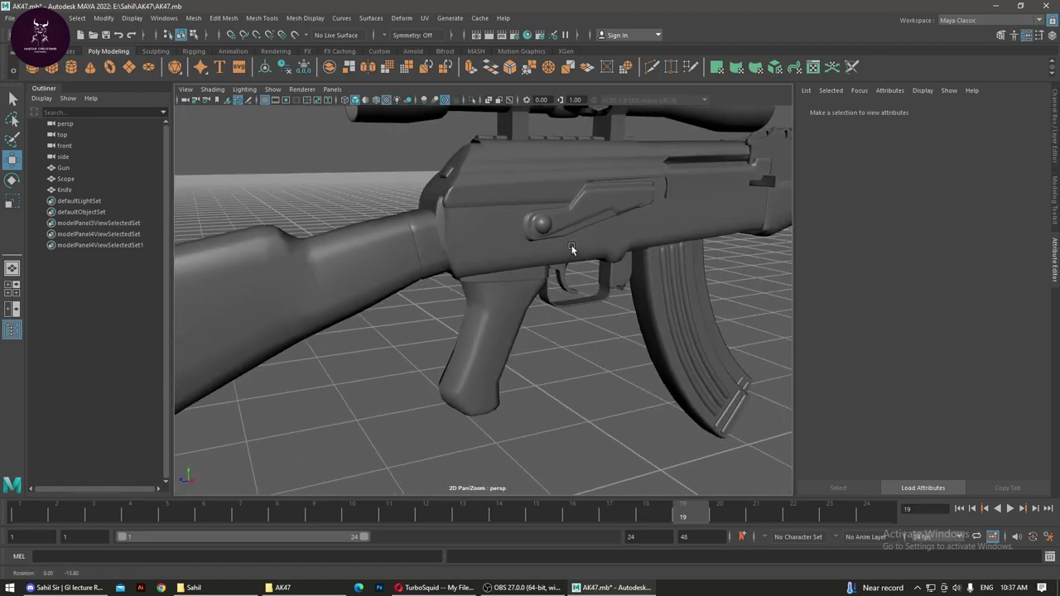
left_click(569, 248)
right_click_drag(540, 276, 639, 350, "alt")
mouse_move(639, 350)
left_mouse_down("alt")
mouse_move(606, 398)
mouse_move(532, 346)
mouse_move(511, 274)
mouse_move(448, 238)
left_mouse_up("alt")
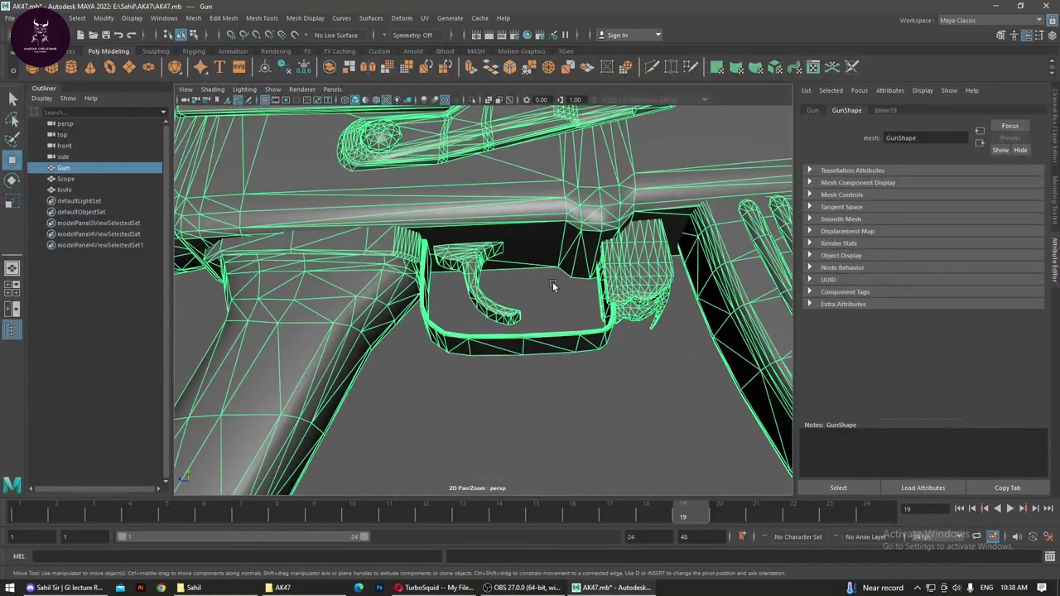
right_click_drag(552, 286, 505, 257, "alt")
left_click_drag(505, 257, 480, 240, "alt")
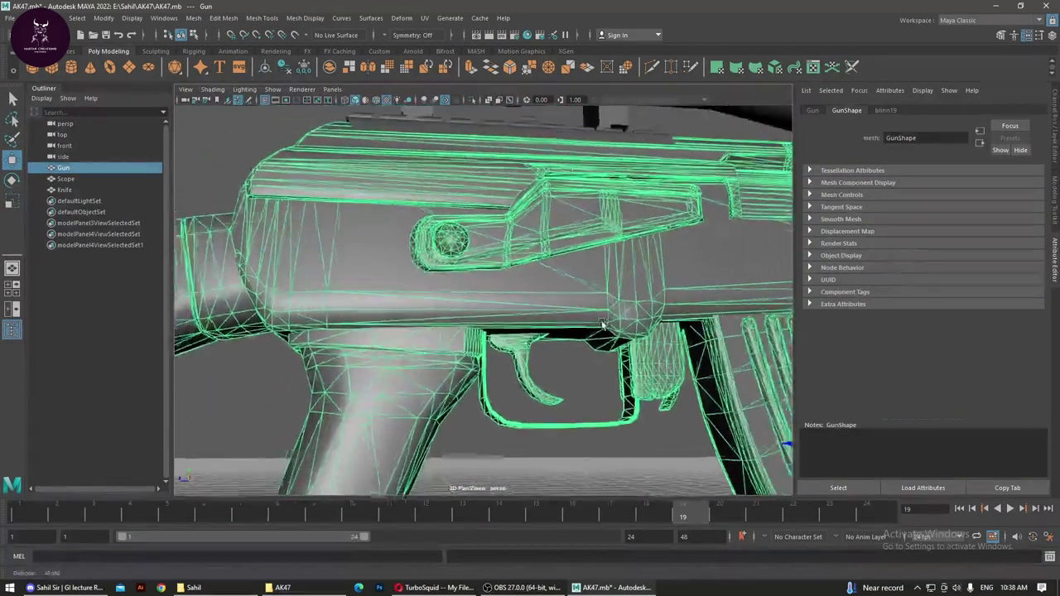
right_click_drag(480, 241, 414, 199, "alt")
left_click_drag(414, 199, 376, 176, "alt")
left_click(235, 17)
mouse_move(193, 17)
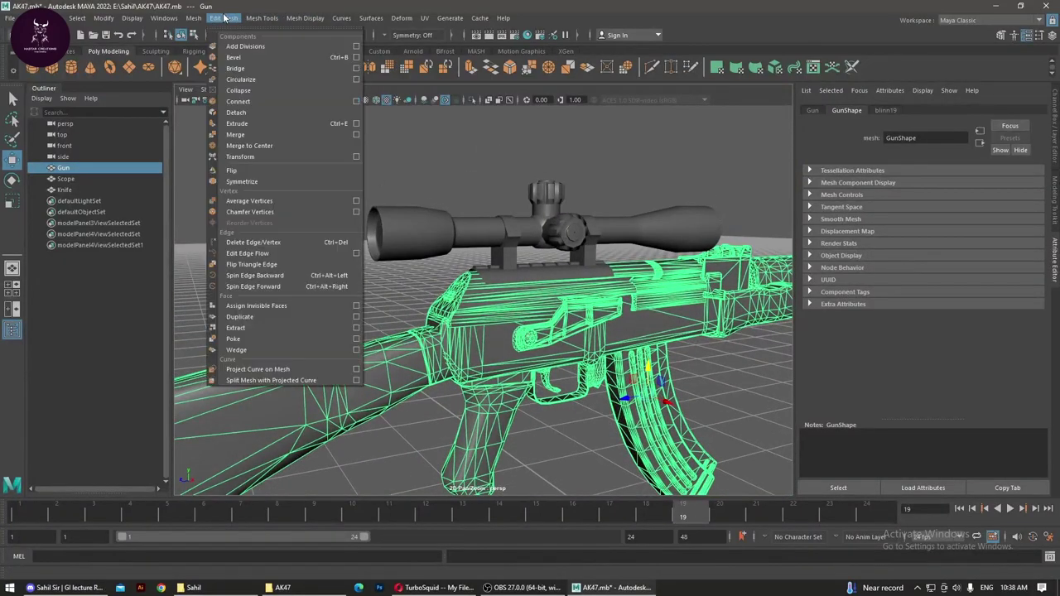
Step: Combine the Gun parts into one mesh, then orbit down toward the magazine
left_click(214, 57)
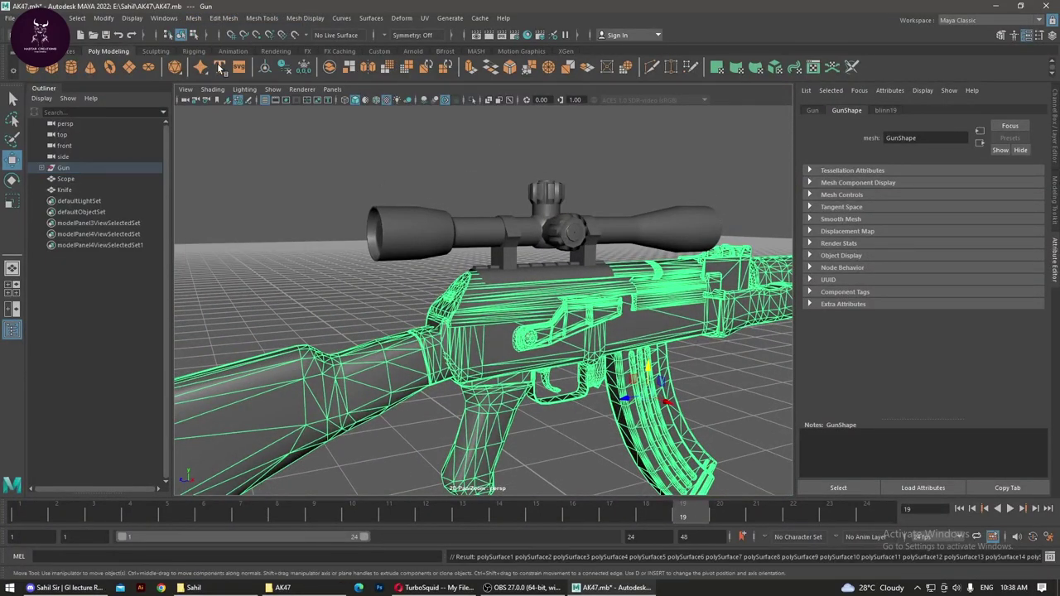
left_click(290, 228)
right_click_drag(291, 231, 619, 308, "alt")
left_click_drag(619, 308, 523, 232, "alt")
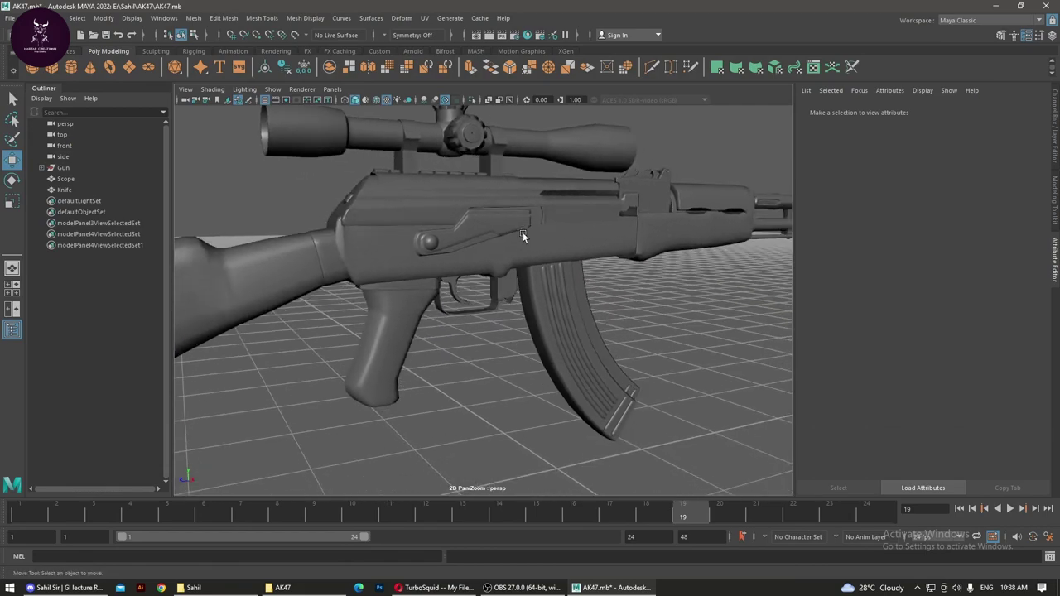
left_click(522, 232)
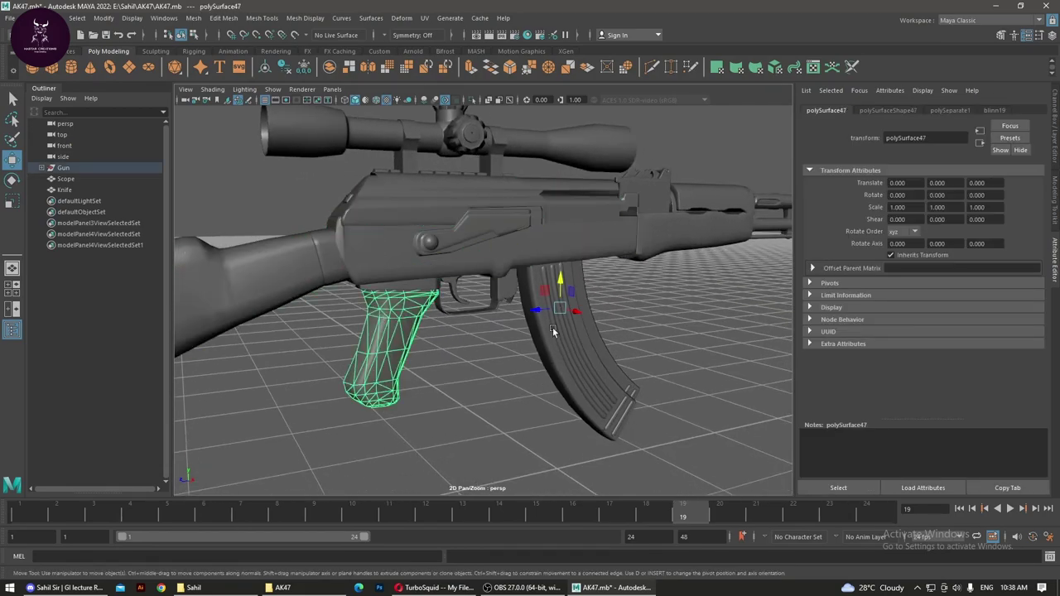
left_click(590, 328)
left_click(667, 358)
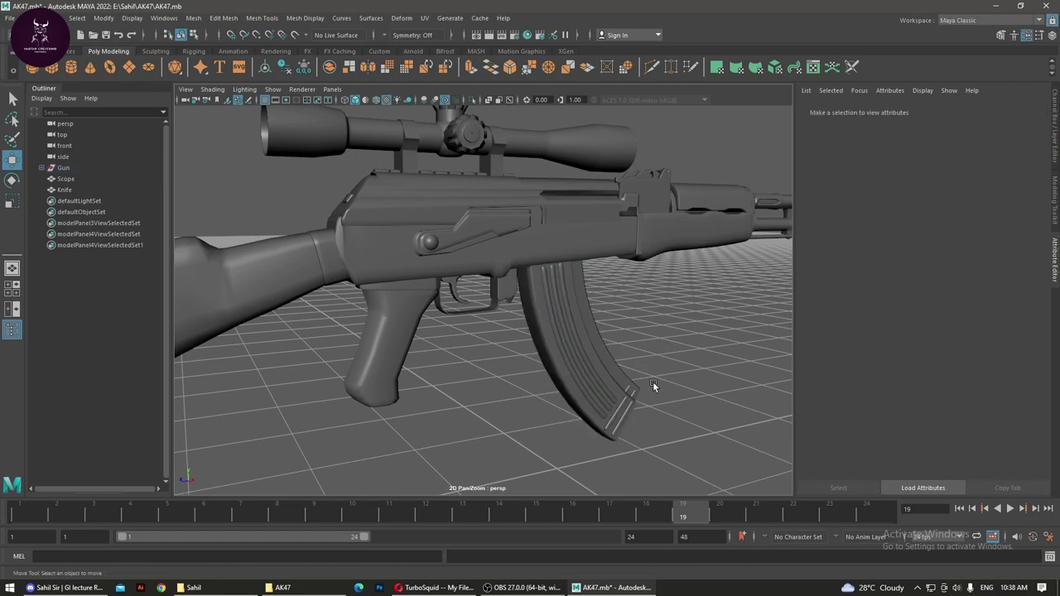
mouse_move(653, 383)
left_mouse_down("alt")
mouse_move(650, 395)
mouse_move(660, 392)
left_mouse_up("alt")
right_click_drag(660, 392, 512, 378, "alt")
mouse_move(511, 379)
left_mouse_down("alt")
mouse_move(504, 407)
mouse_move(595, 451)
left_mouse_up("alt")
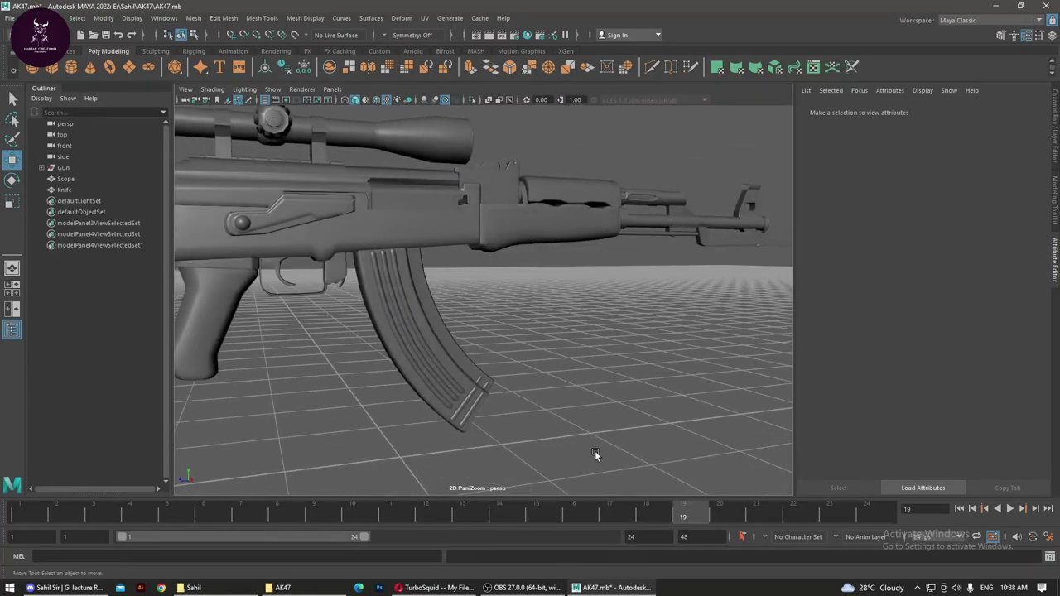
Step: Combine the magazine pieces into polySurface40 and delete its construction history
left_click_drag(367, 300, 489, 398)
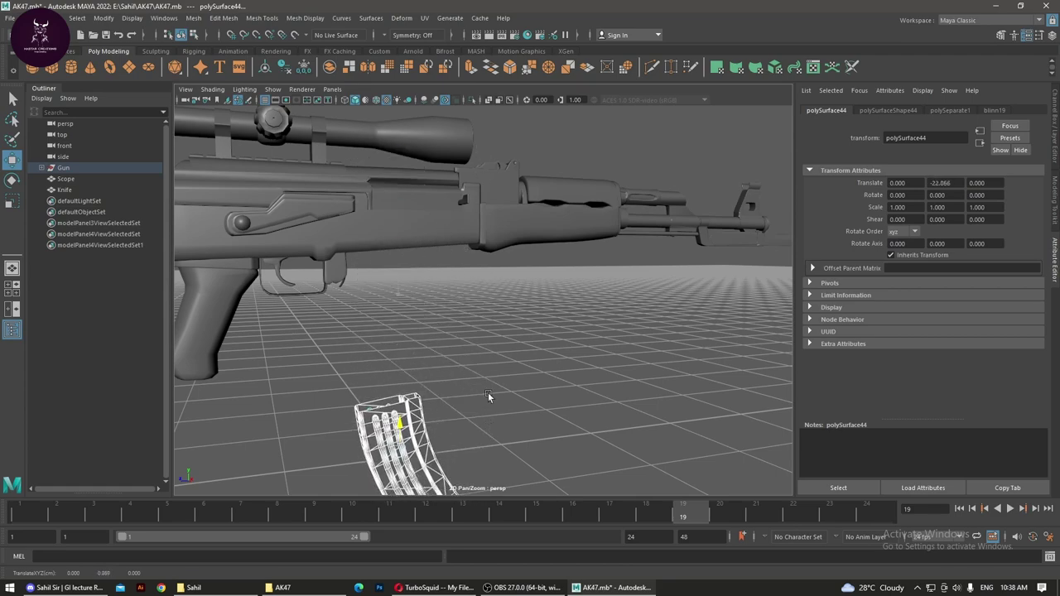
key("ctrl+z")
key("ctrl+z")
key("ctrl+z")
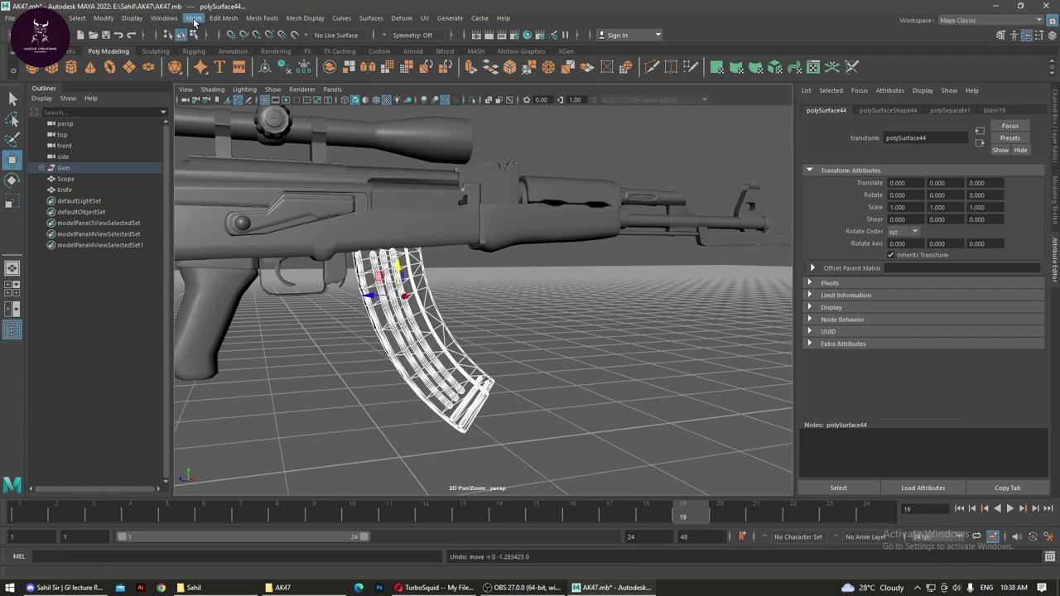
left_click(193, 19)
left_click(217, 48)
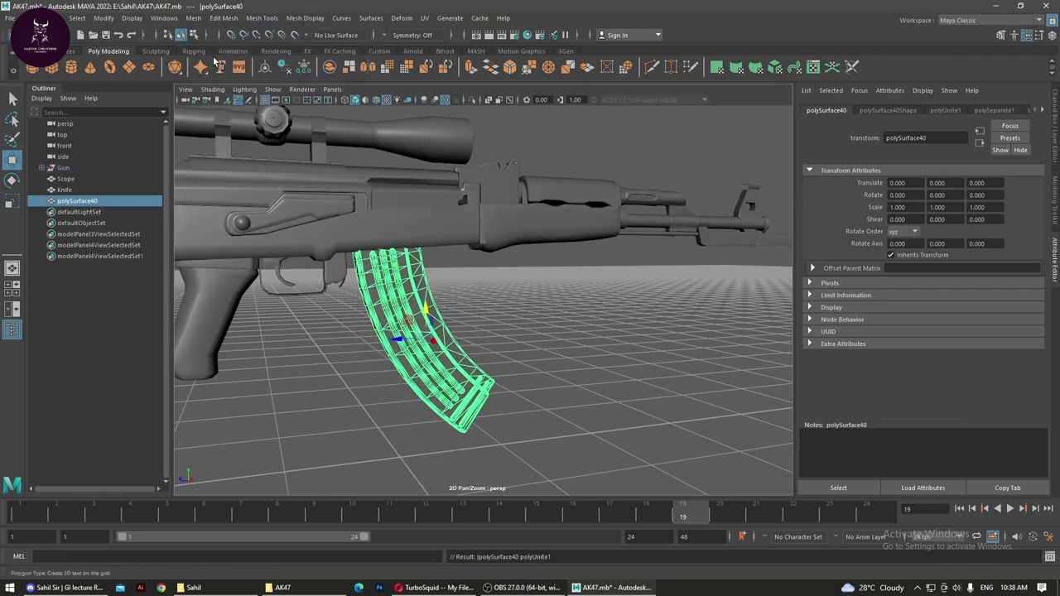
left_click(560, 315)
left_click(444, 336)
left_click_drag(424, 300, 460, 297)
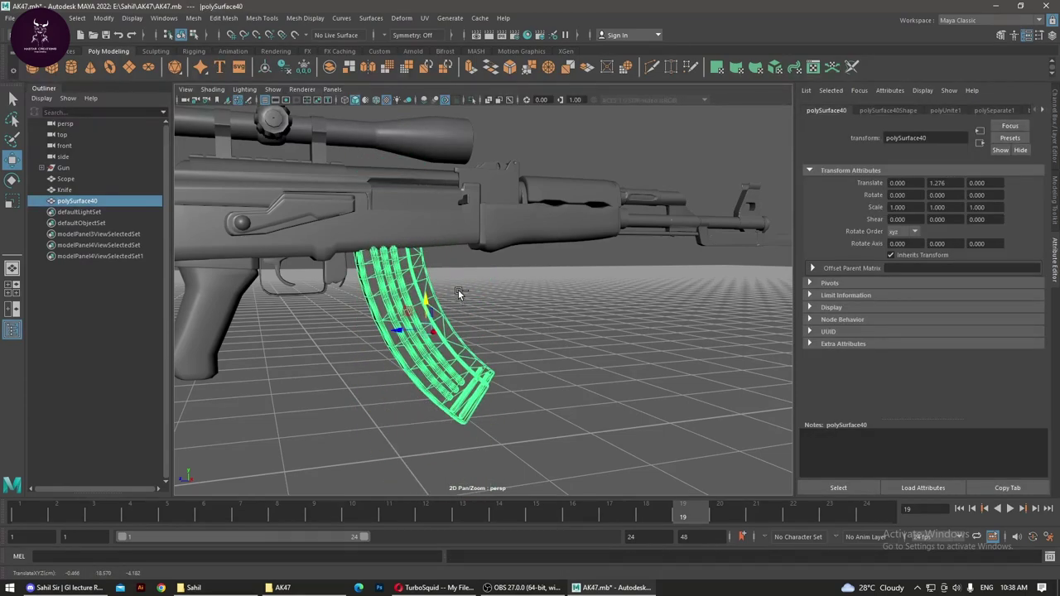
key("ctrl+z")
left_click(271, 69)
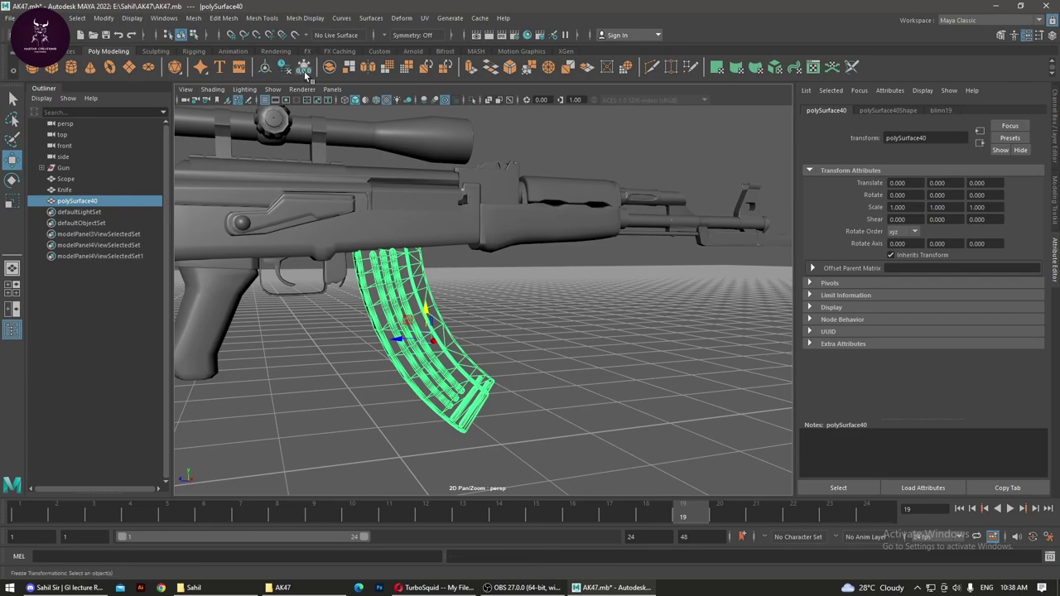
Step: Nudge the Knife down to inspect the area beneath it, then undo the move
left_click(585, 288)
left_click_drag(647, 255, 213, 316, "alt")
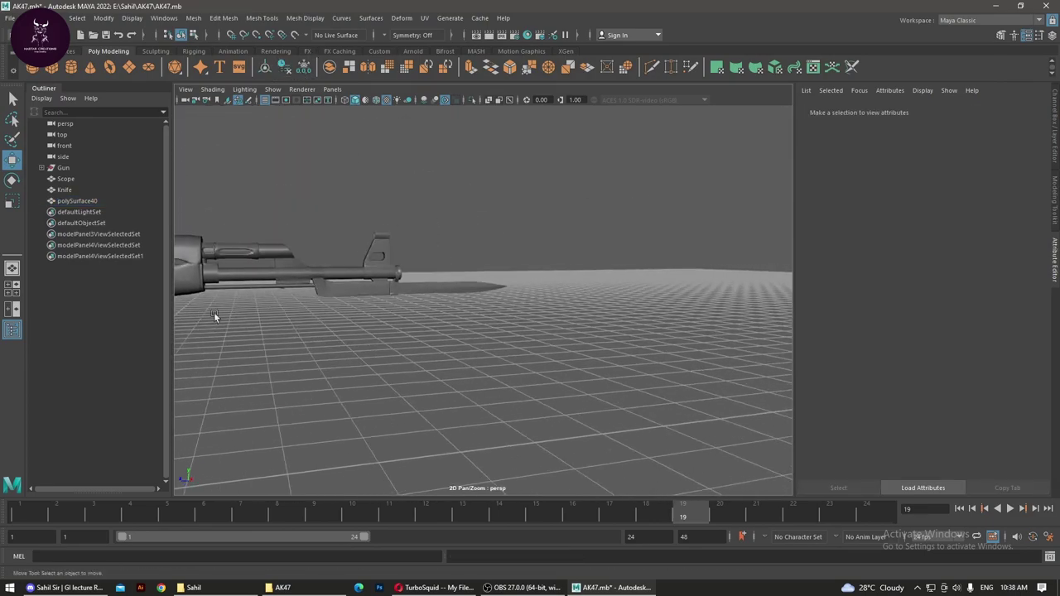
mouse_move(282, 318)
left_mouse_down("alt")
mouse_move(429, 385)
mouse_move(509, 326)
left_mouse_up("alt")
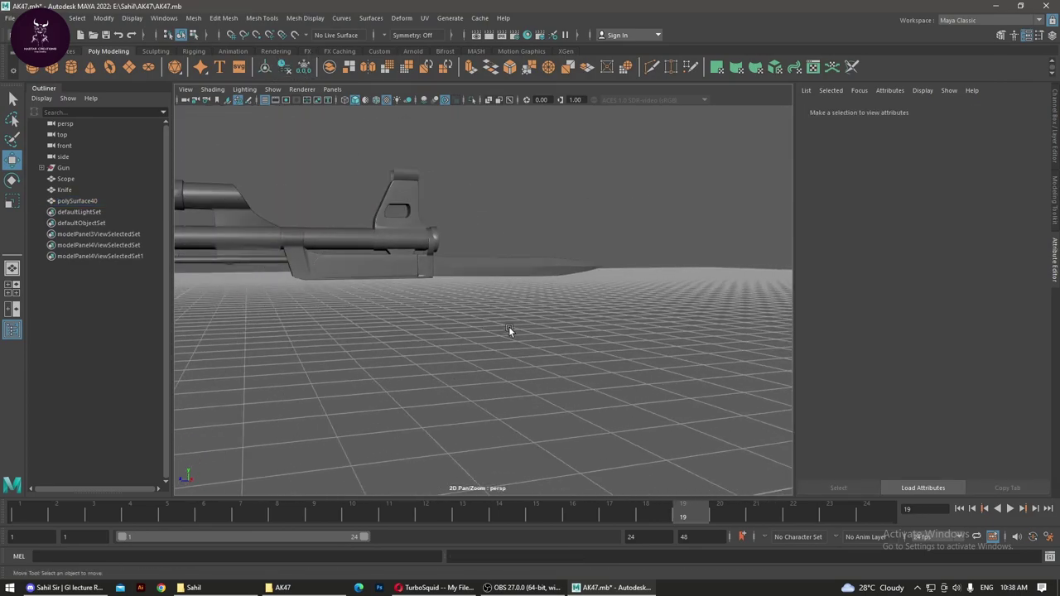
left_click(353, 271)
left_click_drag(456, 224, 470, 240)
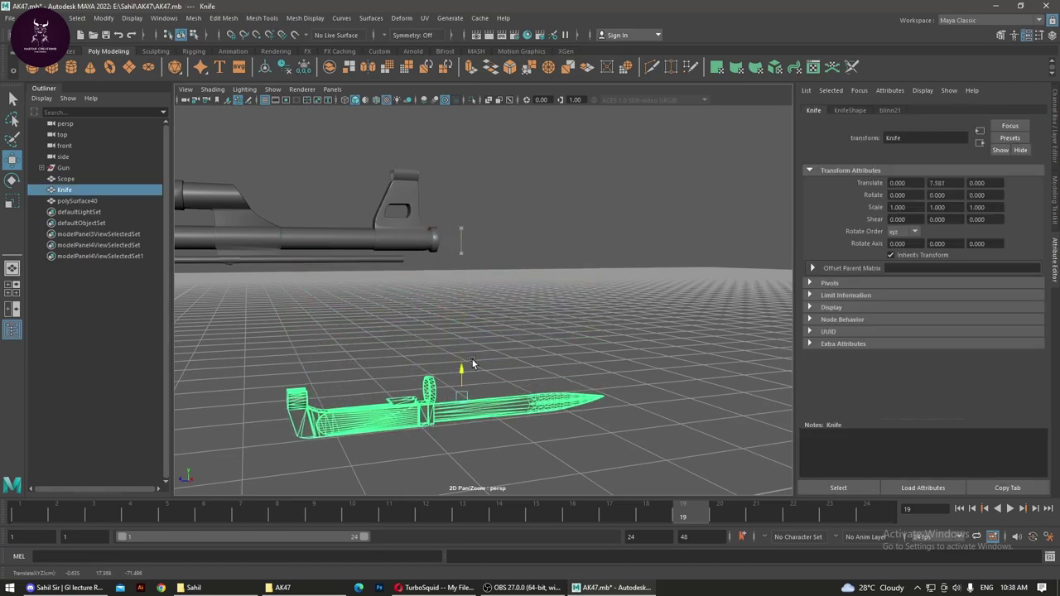
key("ctrl+z")
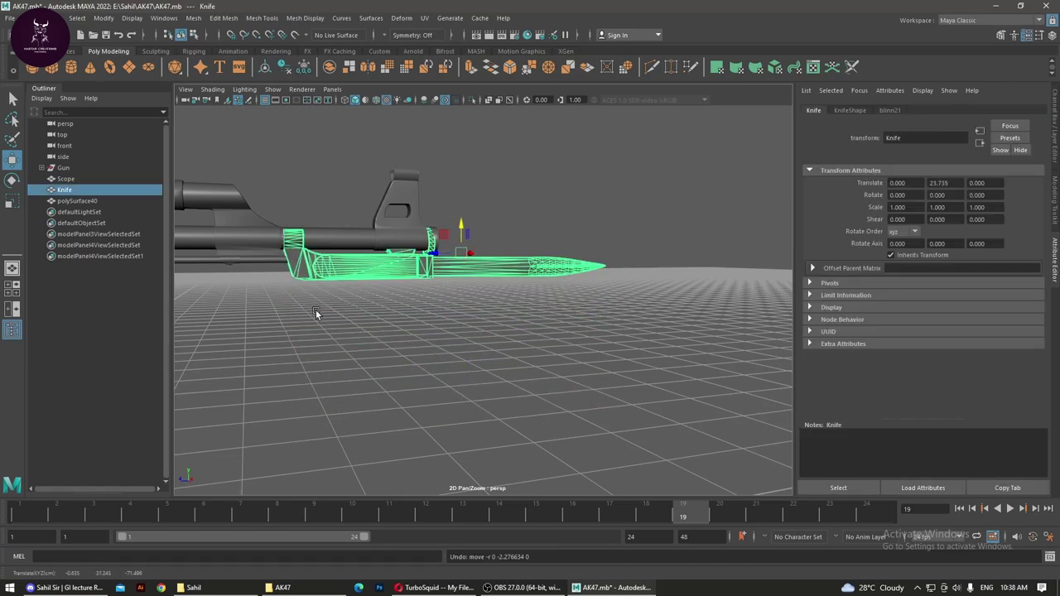
right_click_drag(315, 309, 549, 269, "alt")
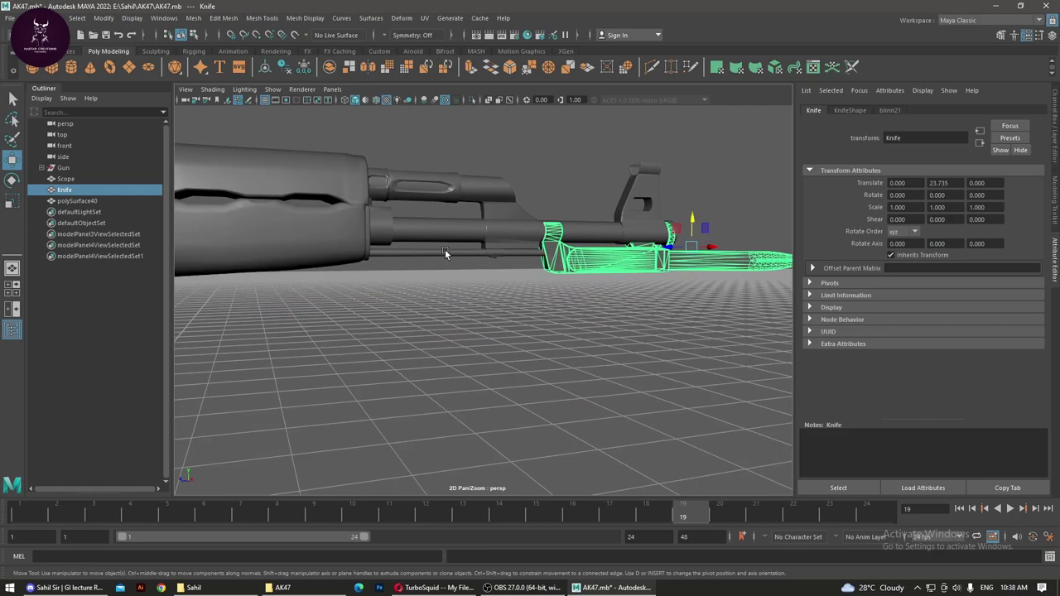
Step: Orbit in on the rifle's front end and test-move the Knife again, undoing it
left_click(445, 252)
mouse_move(445, 253)
left_mouse_down("alt")
mouse_move(398, 332)
mouse_move(436, 293)
left_mouse_up("alt")
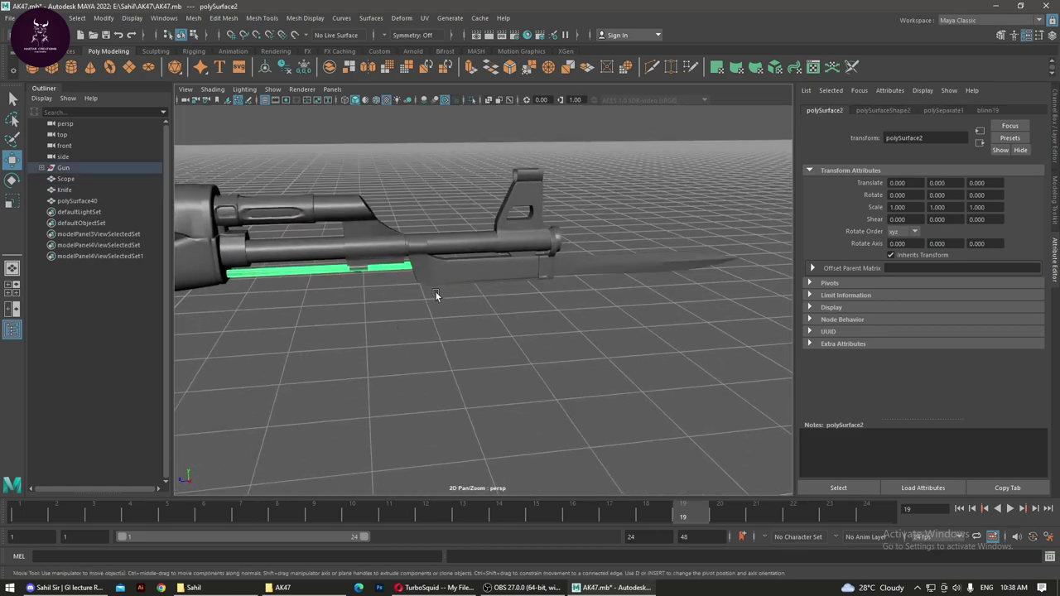
mouse_move(436, 292)
right_mouse_down("alt")
mouse_move(621, 361)
mouse_move(575, 373)
right_mouse_up("alt")
left_click_drag(575, 373, 543, 282, "alt")
left_click(543, 283)
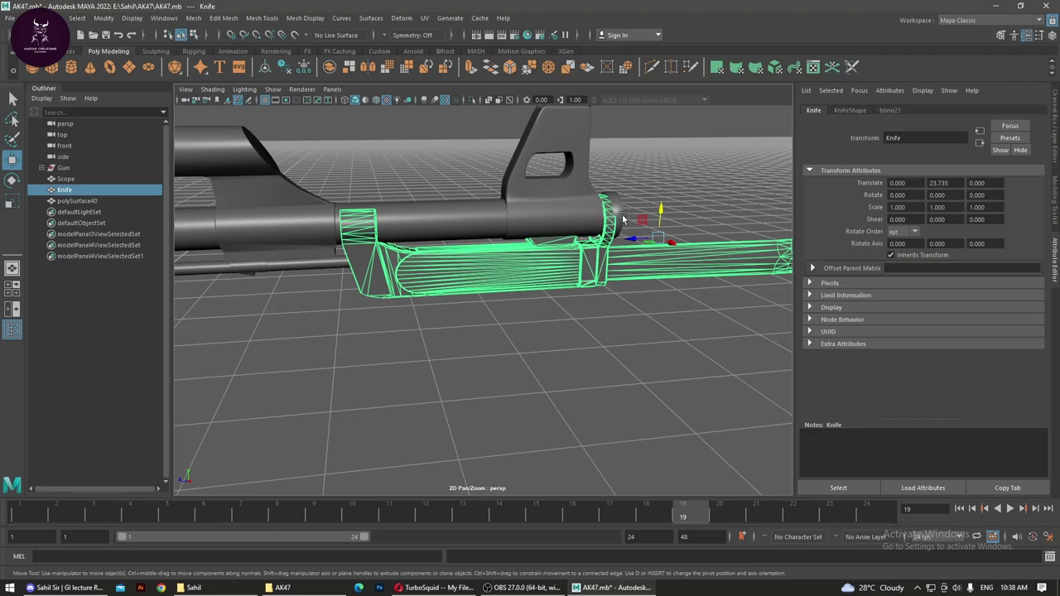
mouse_move(660, 213)
left_mouse_down()
mouse_move(643, 395)
mouse_move(657, 230)
mouse_move(666, 340)
left_mouse_up()
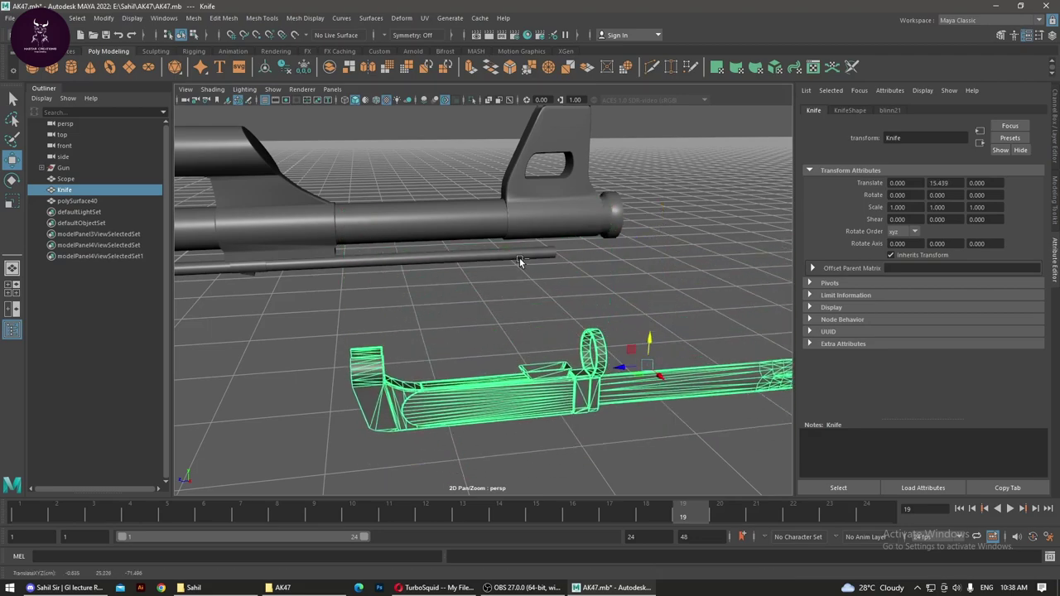
key("ctrl+z")
Step: Move the front-end vertices of the thin rod polySurface2 along X toward the receiver
left_click(331, 266)
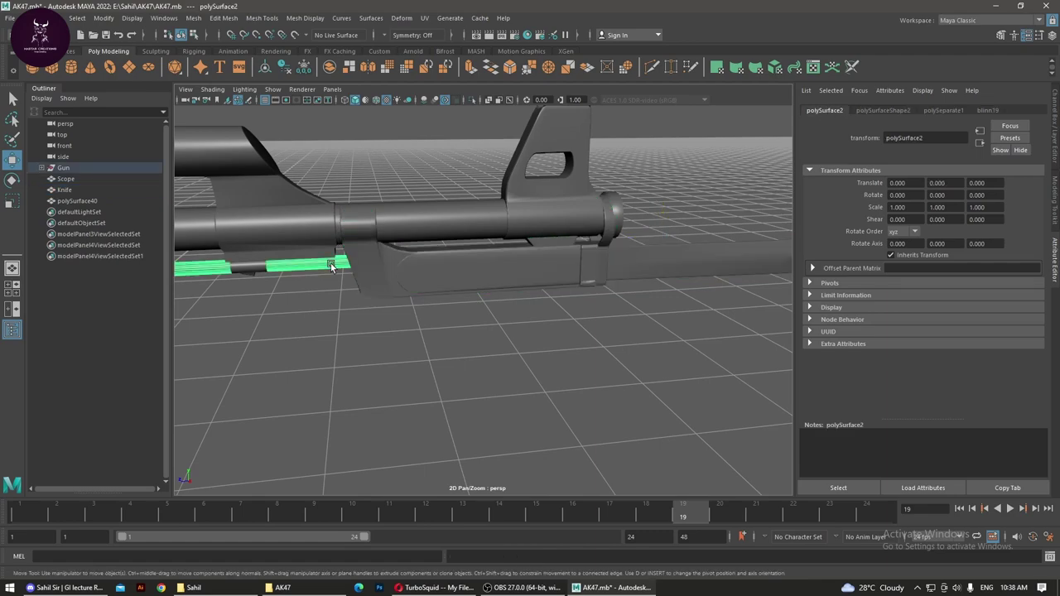
right_click_drag(331, 266, 471, 234)
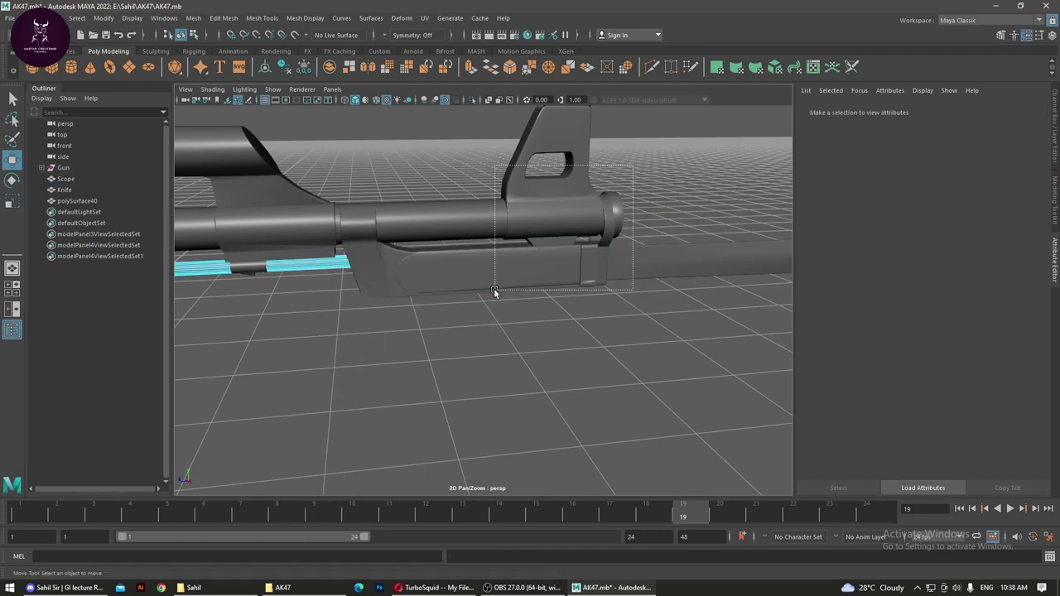
left_click_drag(494, 292, 474, 365)
middle_click_drag(528, 279, 258, 295)
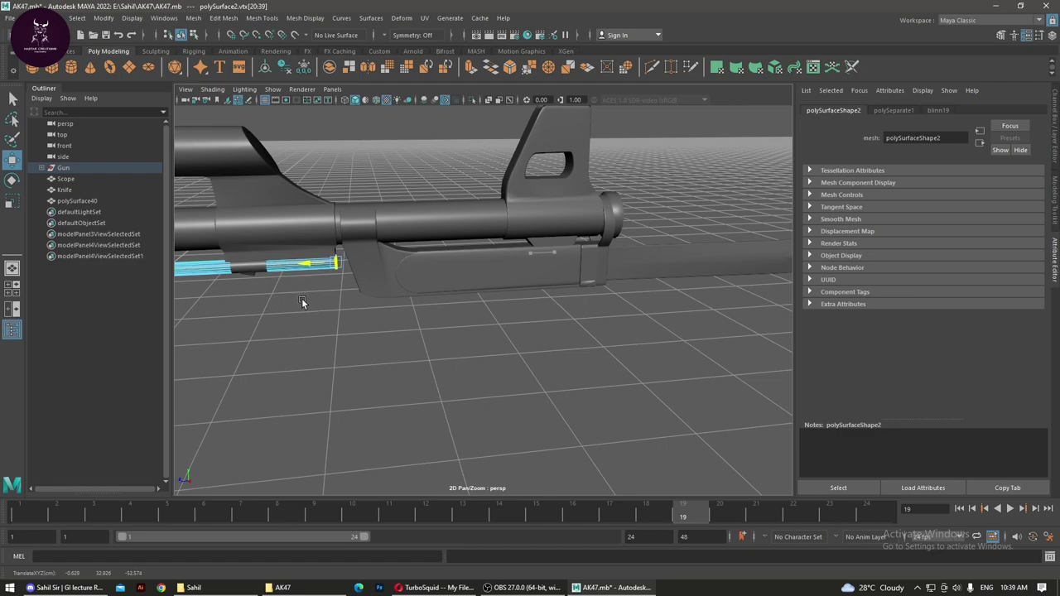
Step: Select the edge loop at the rod's open end and cap it with Fill Hole
left_click(346, 308)
left_click_drag(346, 308, 361, 288, "alt")
right_click_drag(362, 288, 1057, 450, "alt")
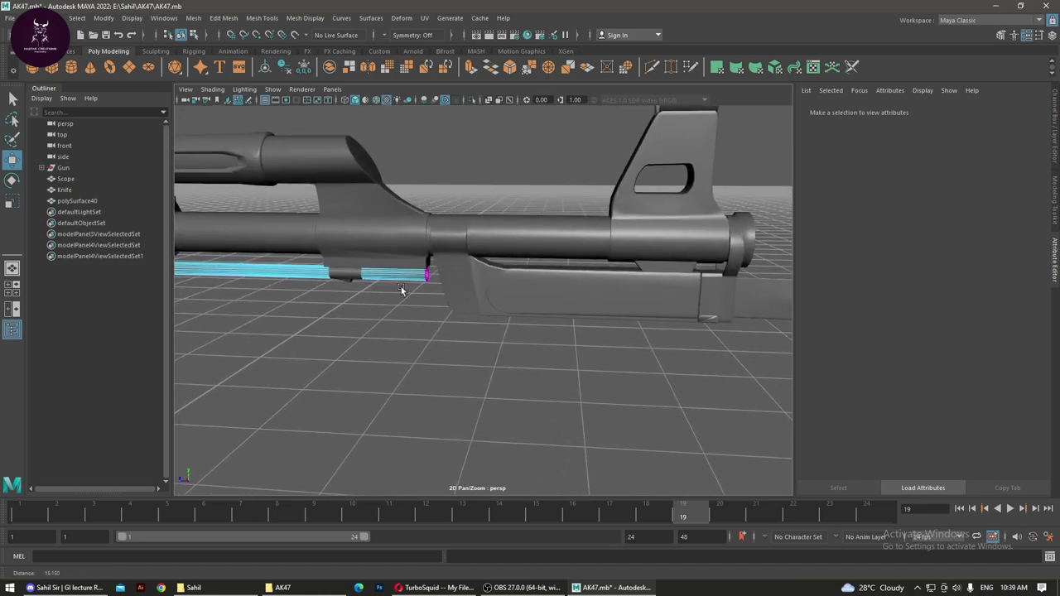
right_click_drag(300, 251, 847, 362, "alt")
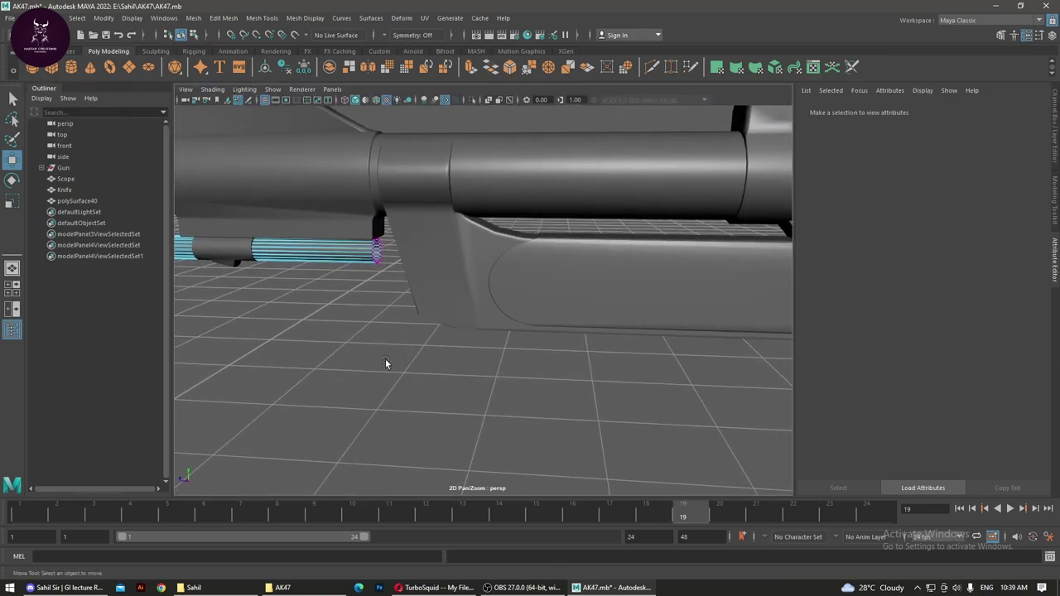
mouse_move(385, 362)
right_mouse_down("alt")
mouse_move(605, 417)
mouse_move(262, 289)
right_mouse_up("alt")
middle_click_drag(262, 294, 332, 360, "alt")
right_click_drag(347, 268, 332, 270)
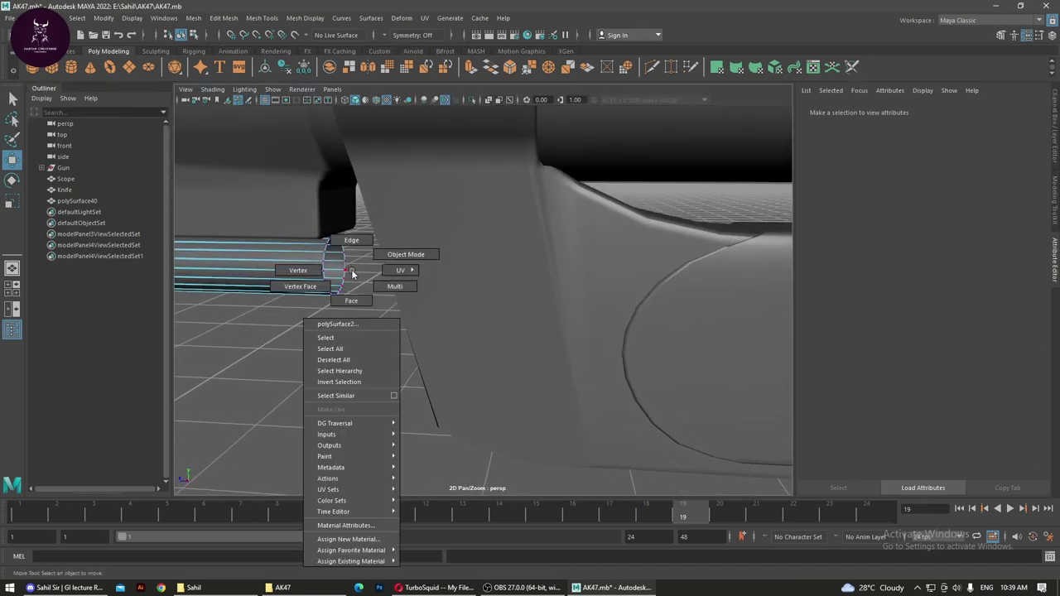
double_click(323, 268)
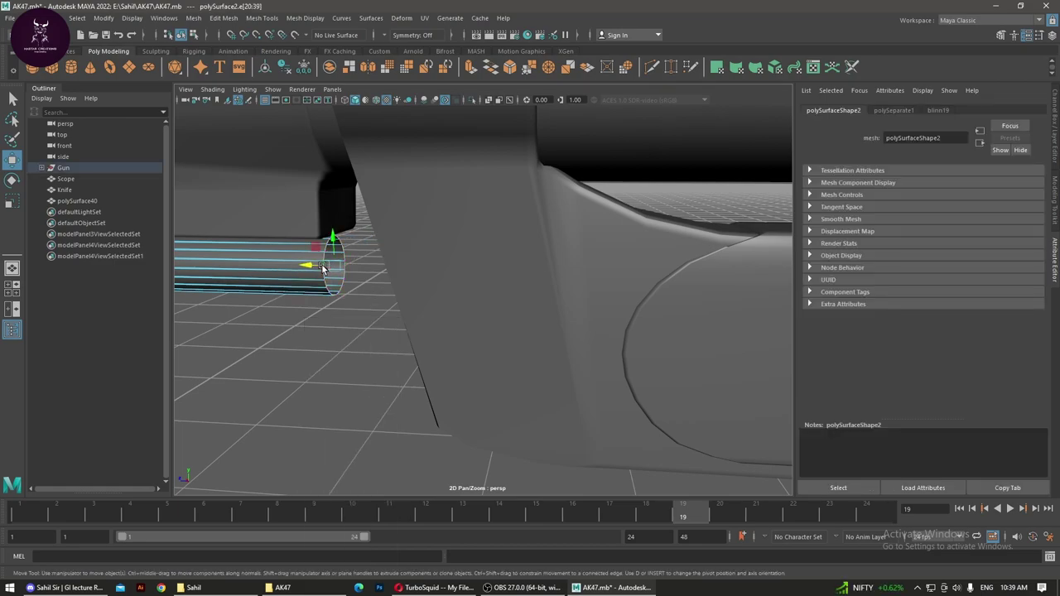
right_click(323, 266, "shift")
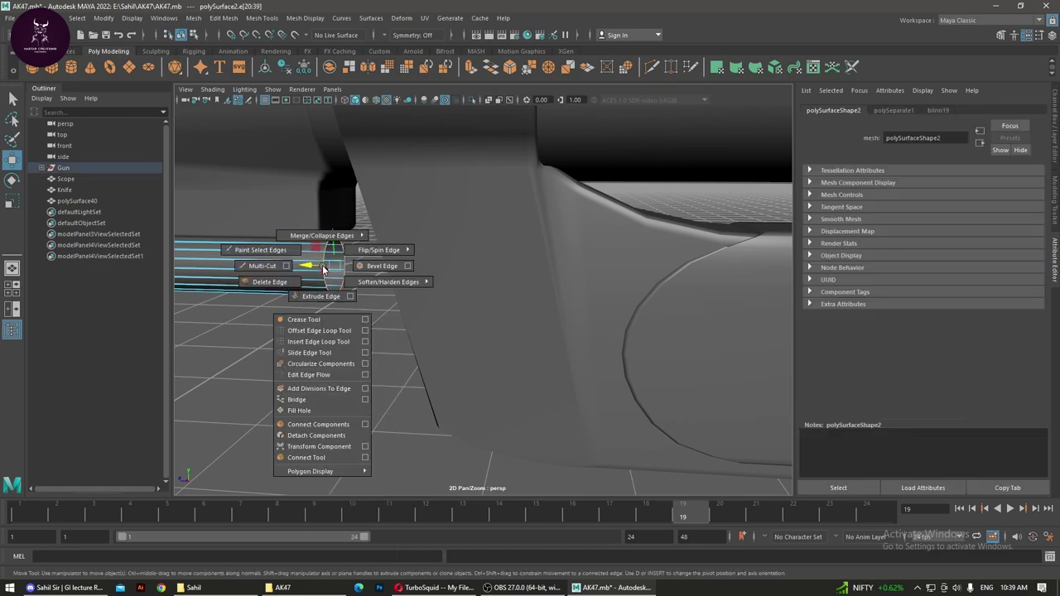
left_click(322, 410)
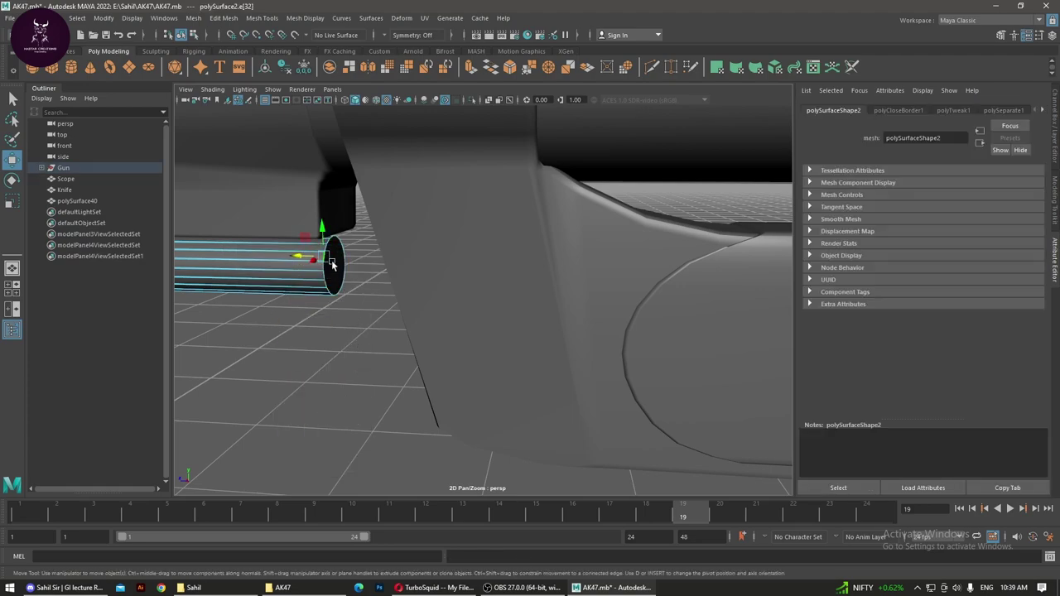
Step: Select the new cap face and Poke Face it to a centre point
right_click(333, 263)
left_click(331, 292)
left_click(338, 269)
right_click(338, 271, "shift")
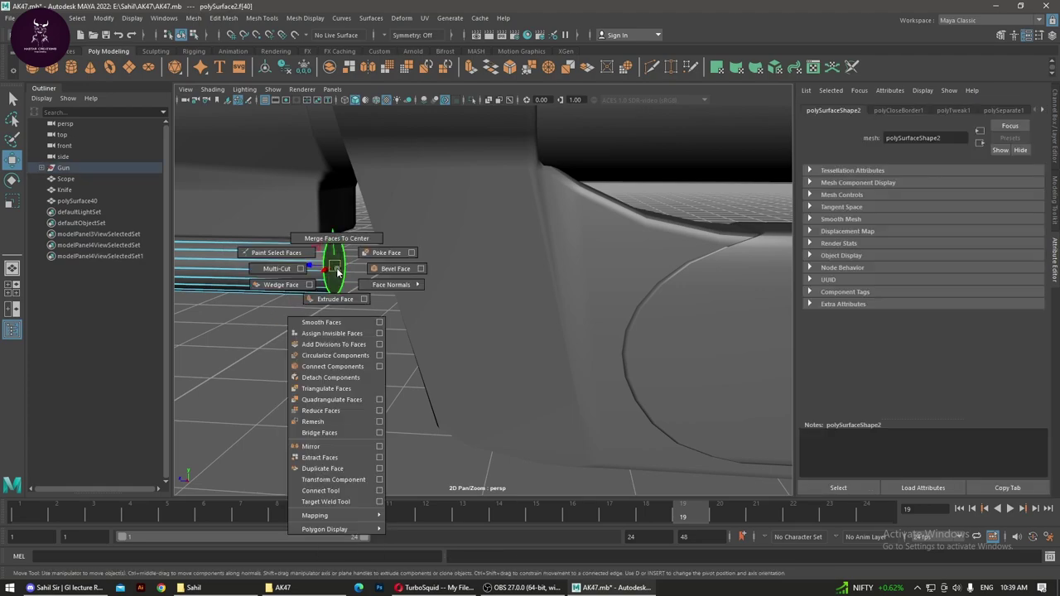
left_click(374, 254)
Step: Clear the face selection and return to object mode around the barrel
left_click(370, 321)
scroll(369, 323, "down", 3)
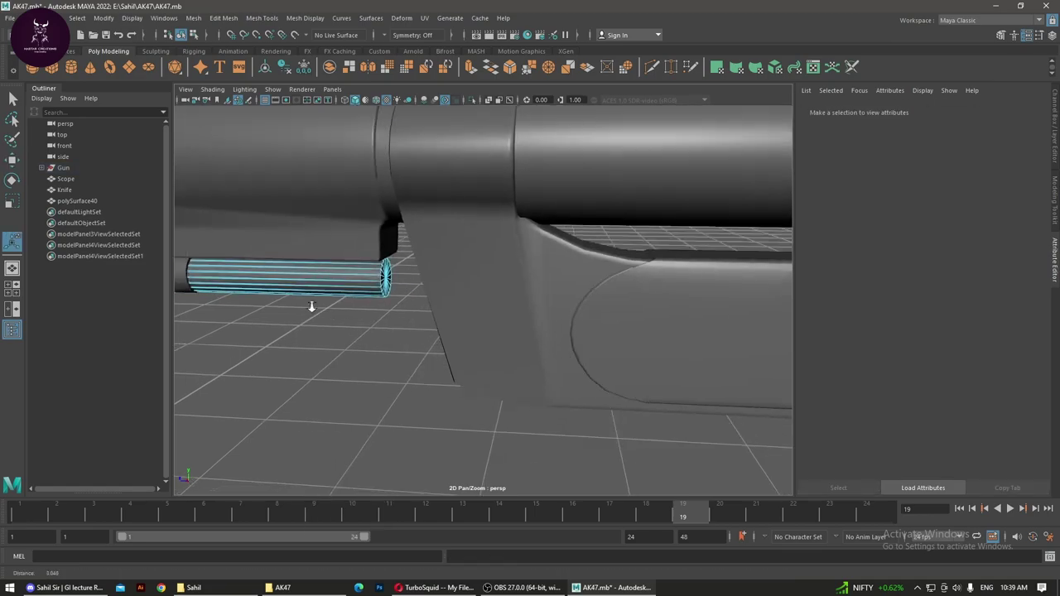
scroll(358, 336, "down", 3)
mouse_move(358, 336)
left_mouse_down("alt")
mouse_move(523, 289)
mouse_move(461, 298)
left_mouse_up("alt")
right_click_drag(461, 298, 509, 271)
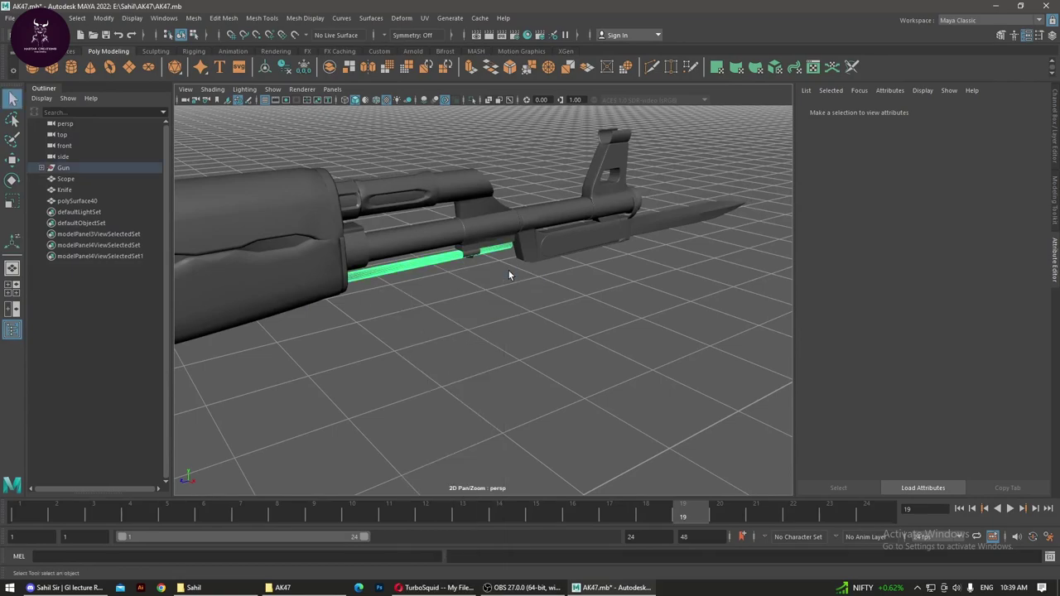
Step: Select the Knife, then the Scope, and close in on the scope from above
middle_click_drag(614, 336, 399, 418, "alt")
left_click(371, 337)
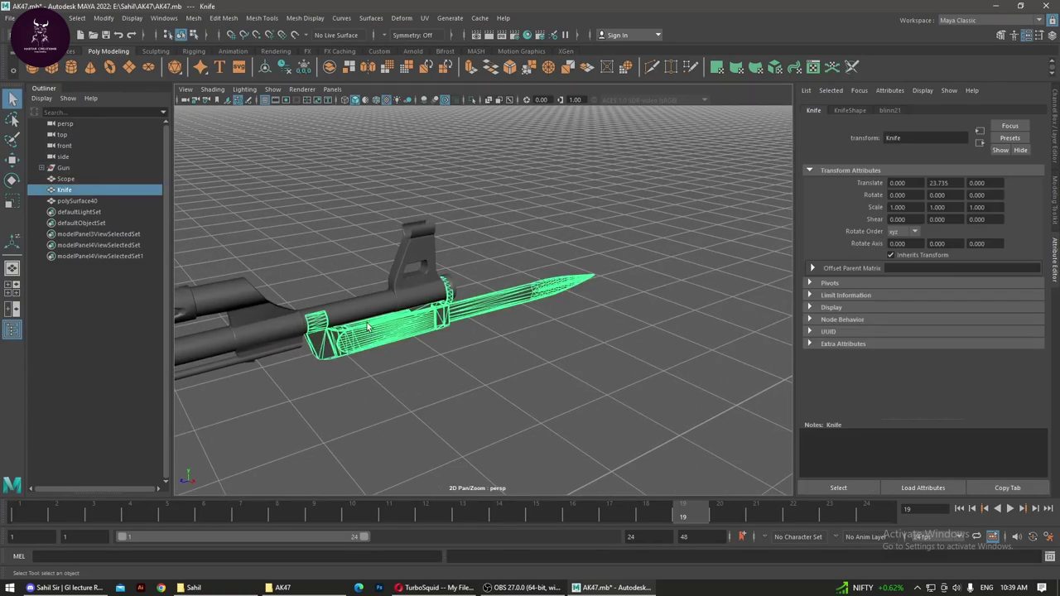
scroll(440, 365, "up", 5)
left_click_drag(363, 364, 438, 300, "alt")
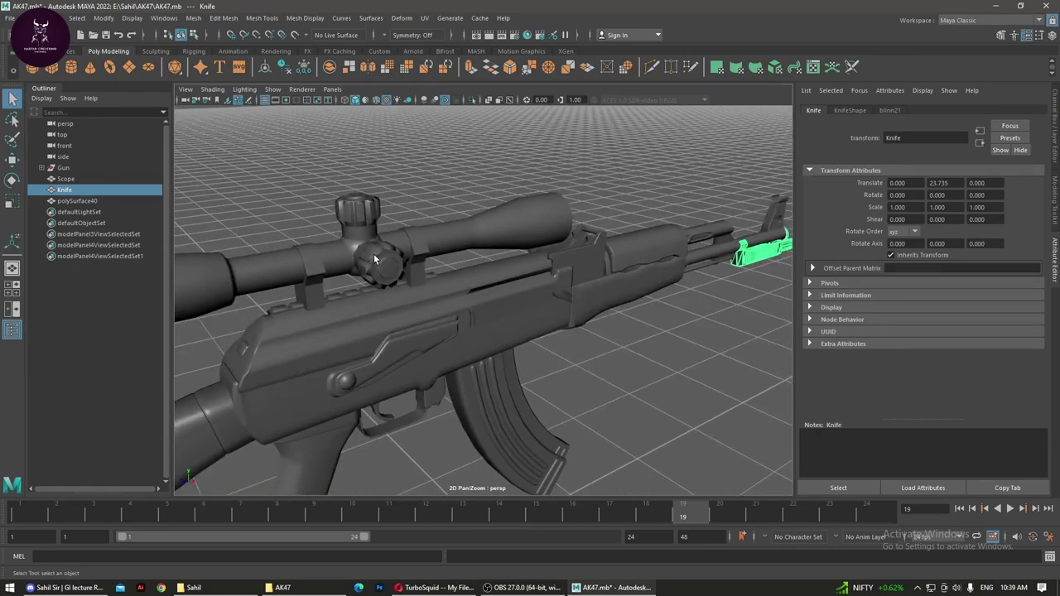
left_click(374, 259)
mouse_move(178, 227)
right_mouse_down("alt")
mouse_move(536, 303)
mouse_move(490, 317)
right_mouse_up("alt")
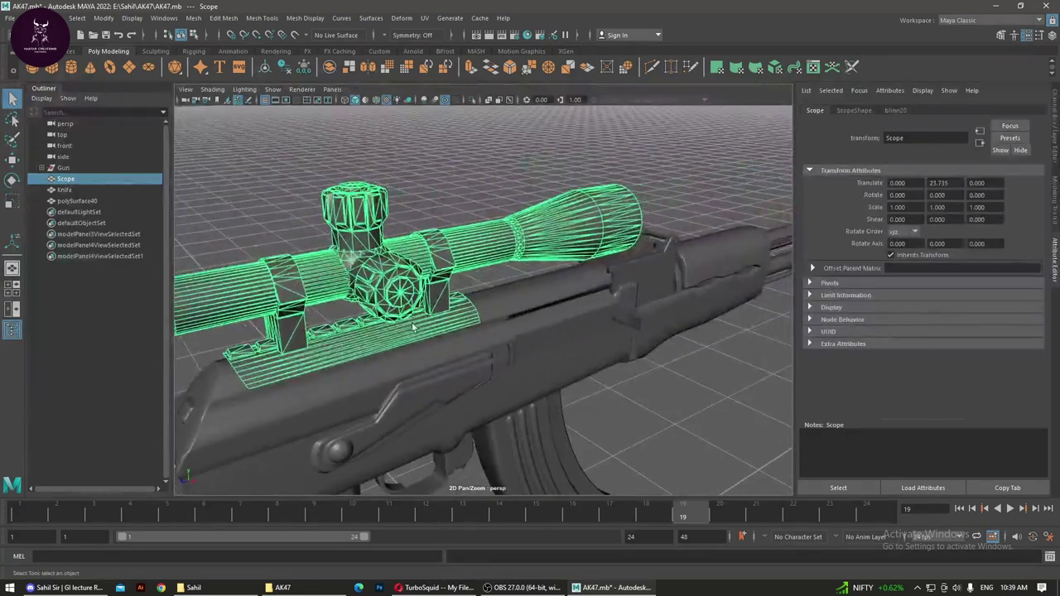
left_click_drag(490, 317, 487, 354, "alt")
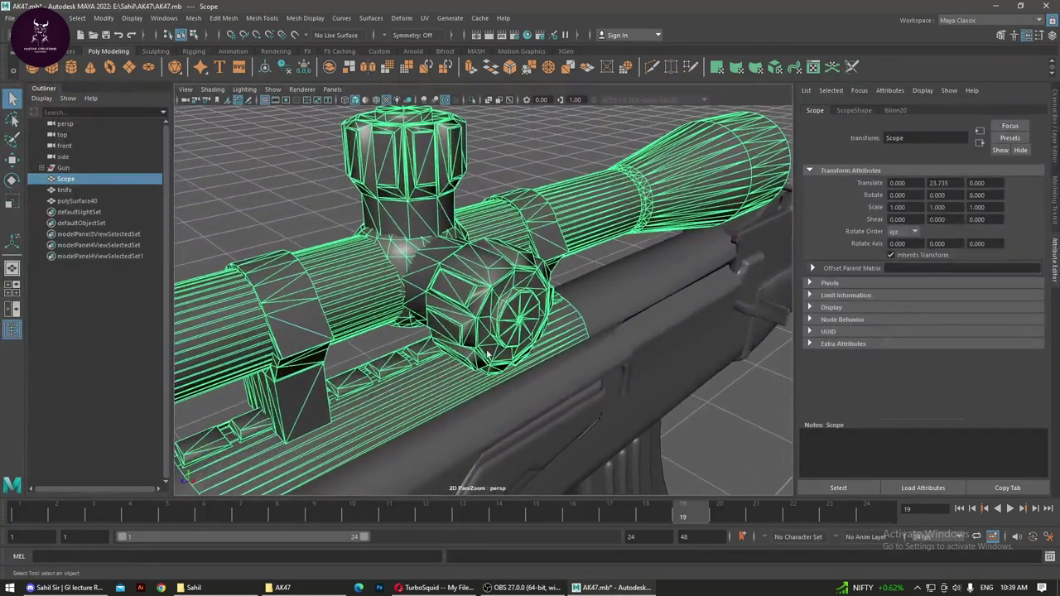
Step: Reselect the Scope, orbit around it, and put it in face mode
left_click(497, 184)
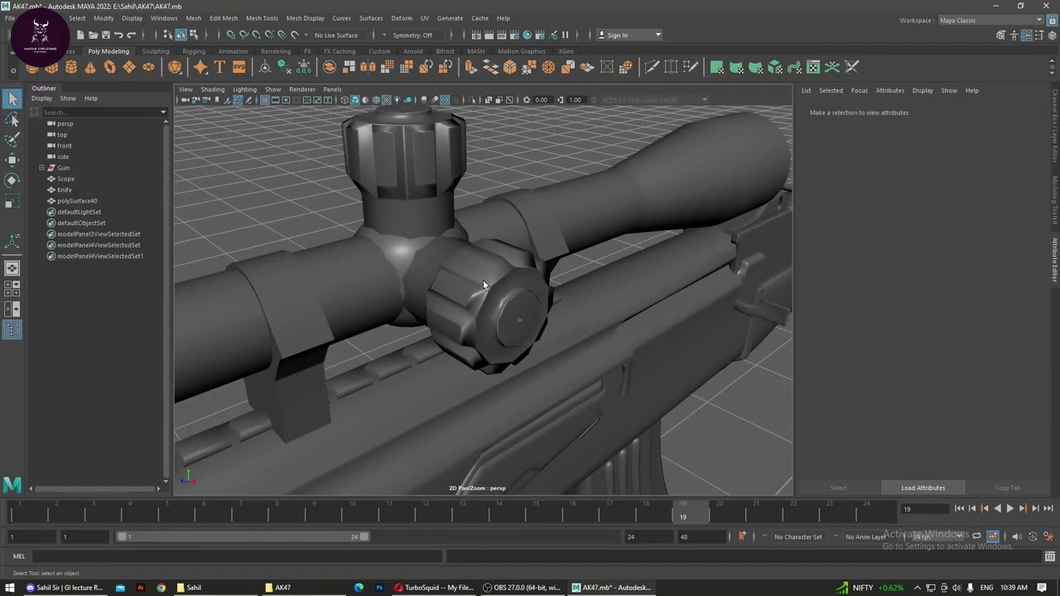
left_click(495, 327)
mouse_move(495, 327)
left_mouse_down("alt")
mouse_move(424, 365)
mouse_move(436, 353)
mouse_move(421, 355)
left_mouse_up("alt")
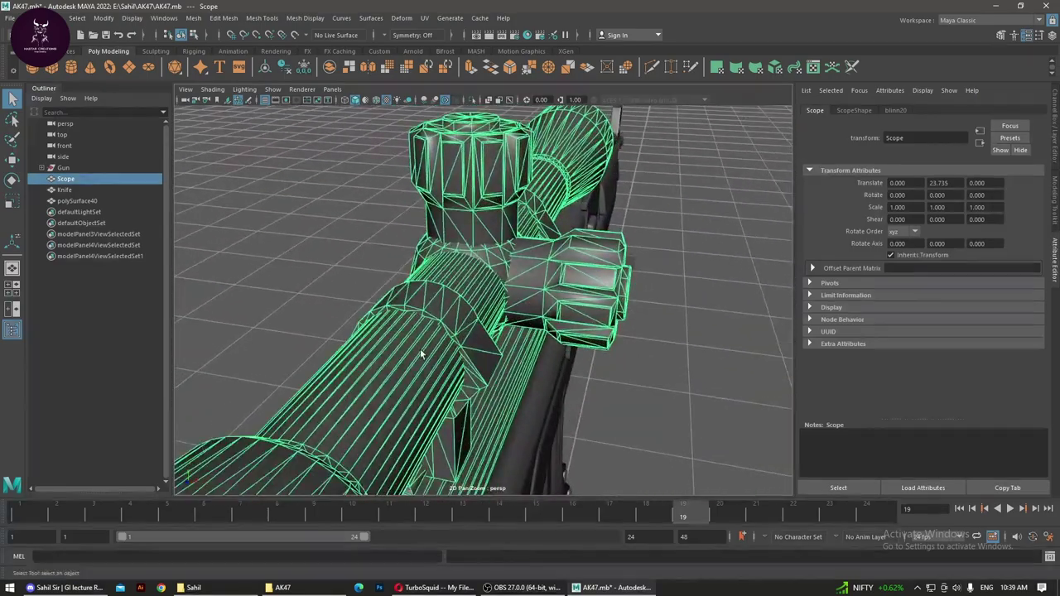
left_click_drag(597, 308, 617, 304, "alt")
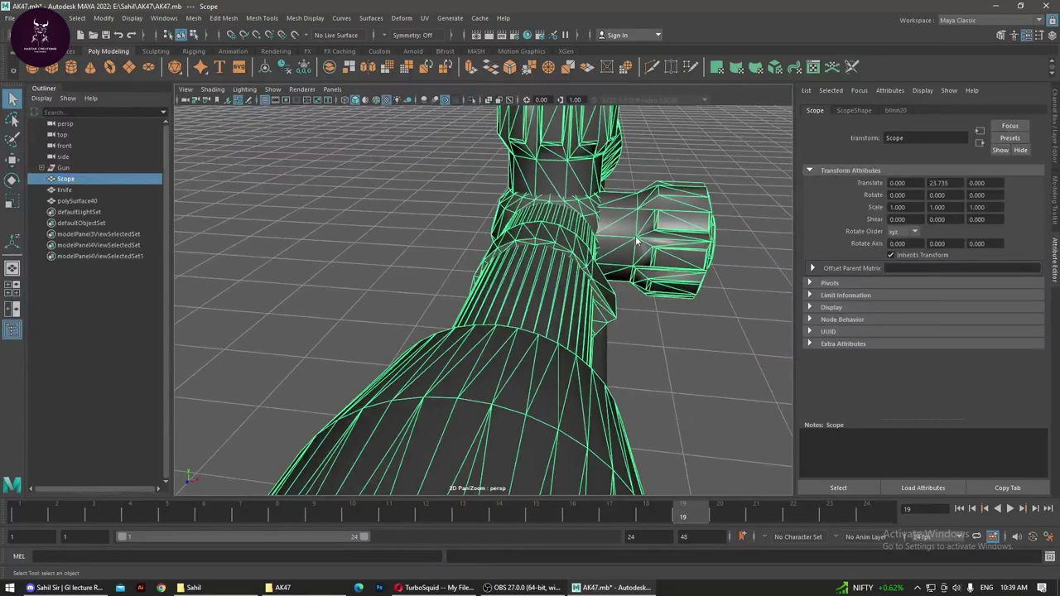
right_click_drag(638, 240, 638, 273)
left_click_drag(638, 249, 694, 224, "alt")
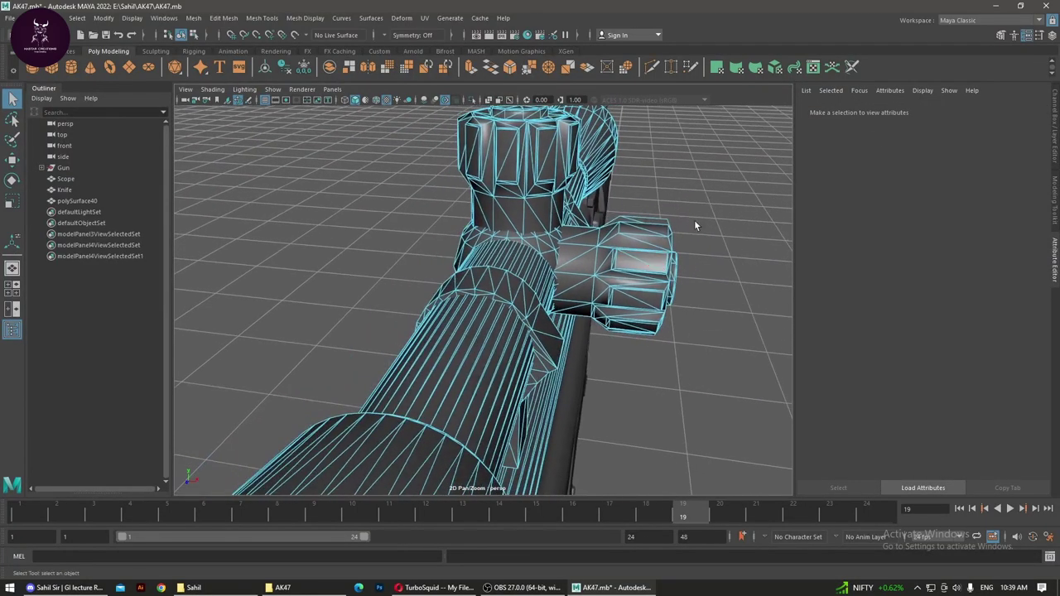
Step: Box-select faces of the scope from the top orthographic view
mouse_move(785, 110)
left_mouse_down()
mouse_move(675, 282)
mouse_move(661, 376)
left_mouse_up()
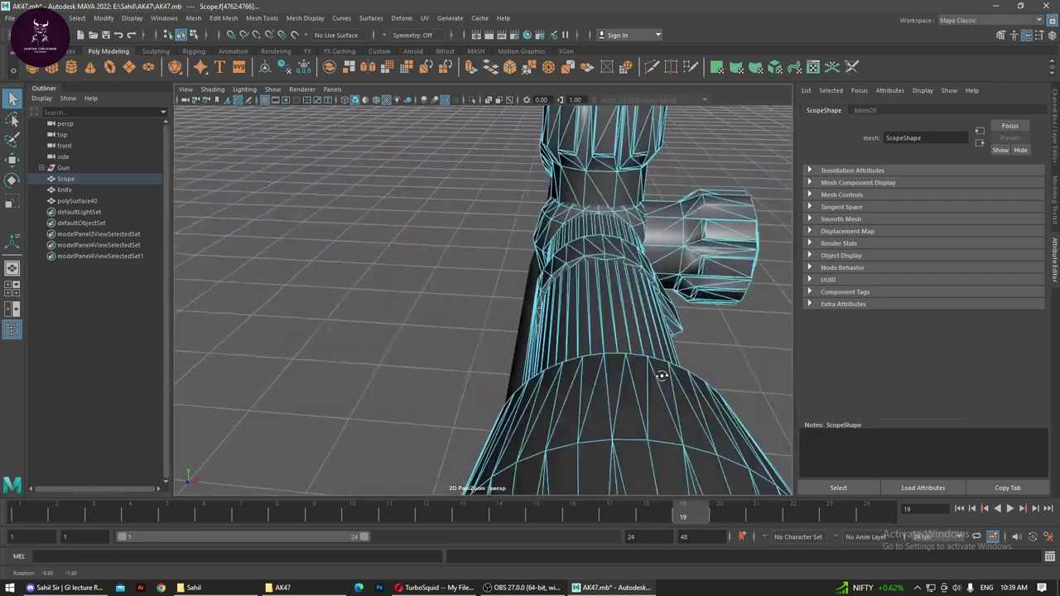
scroll(661, 376, "down", 3)
key("space")
key("space")
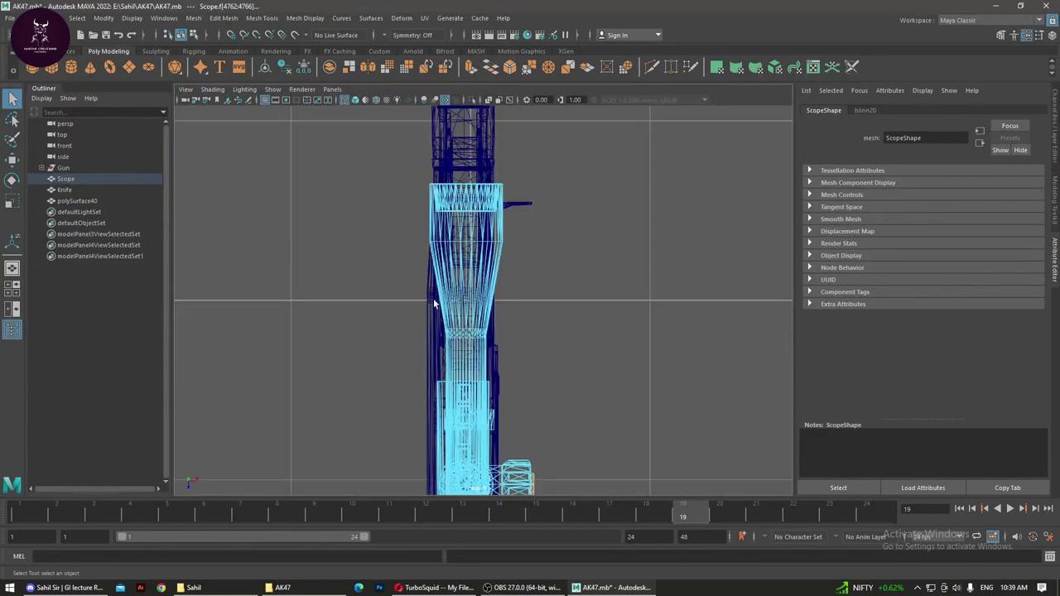
scroll(483, 338, "up", 5)
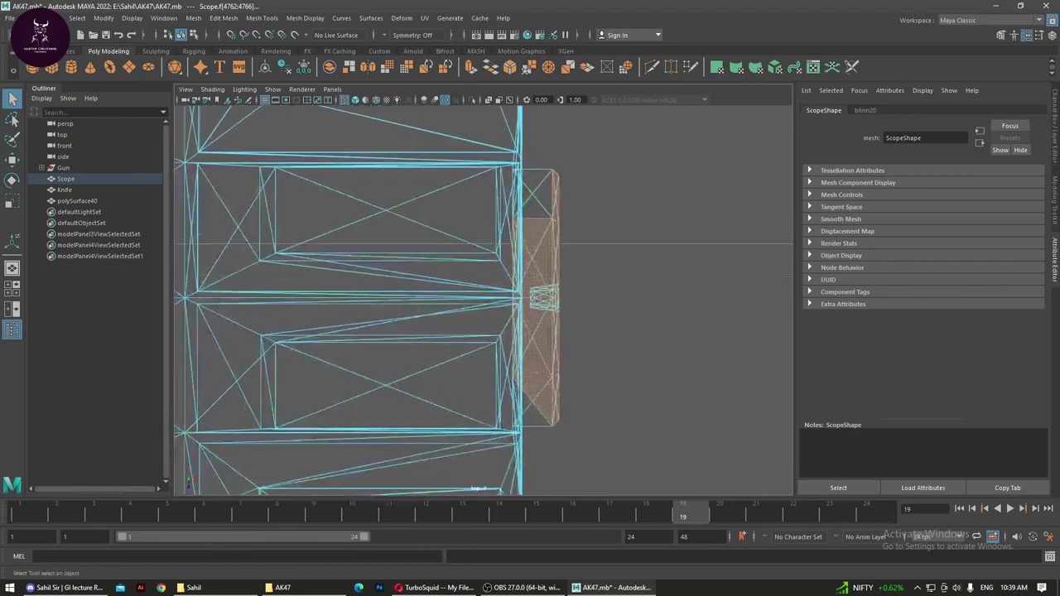
scroll(533, 306, "down", 4)
left_click(589, 149)
mouse_move(590, 152)
left_mouse_down()
mouse_move(437, 361)
mouse_move(386, 407)
left_mouse_up()
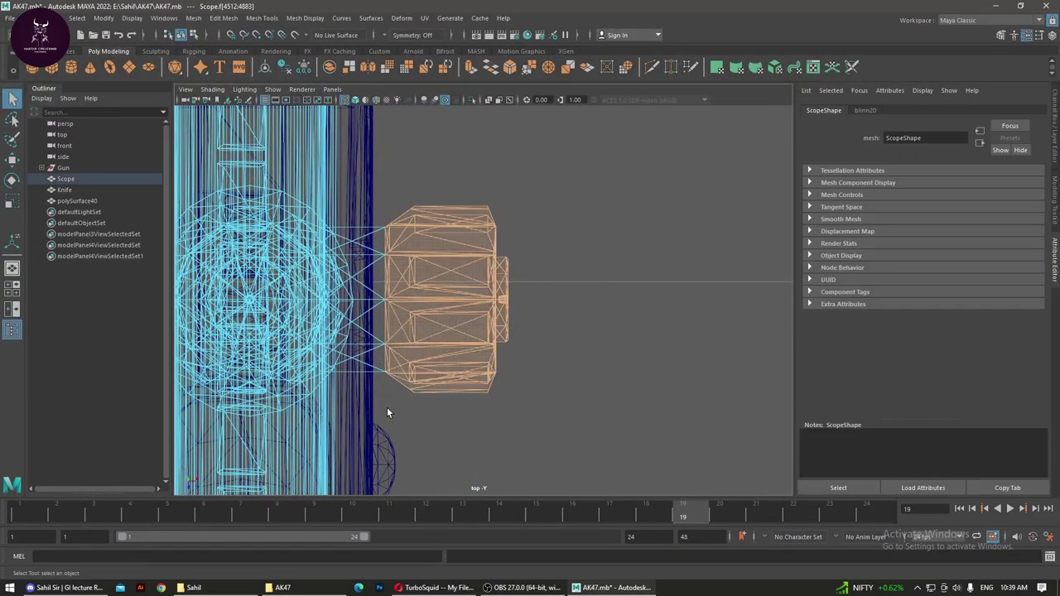
key("space")
key("space")
left_click_drag(672, 234, 655, 288, "alt")
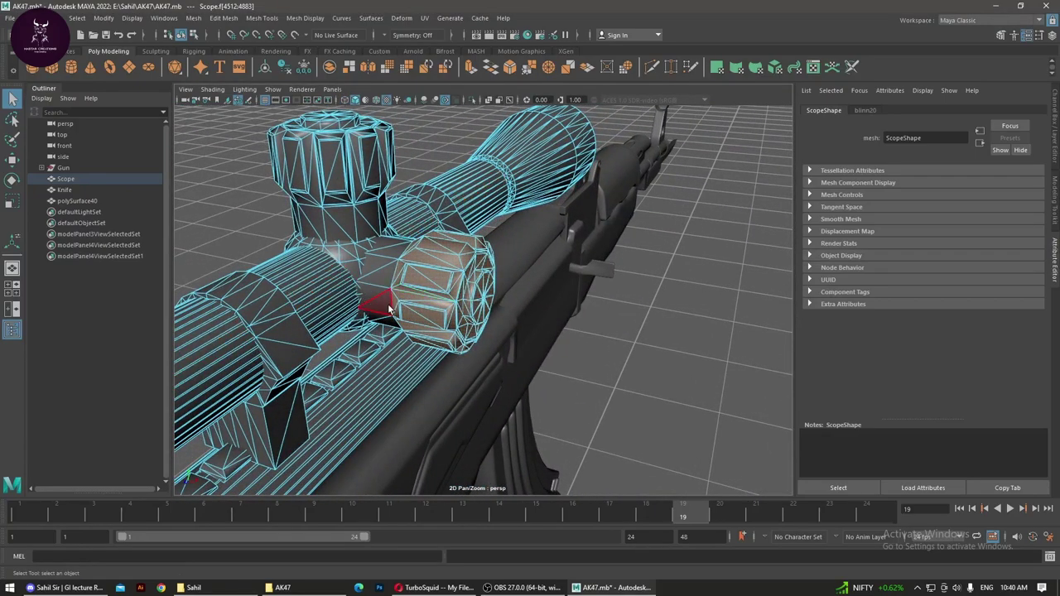
Step: Apply Mesh > Separate to the whole Scope object and pick the side knob piece
right_click_drag(402, 263, 448, 242)
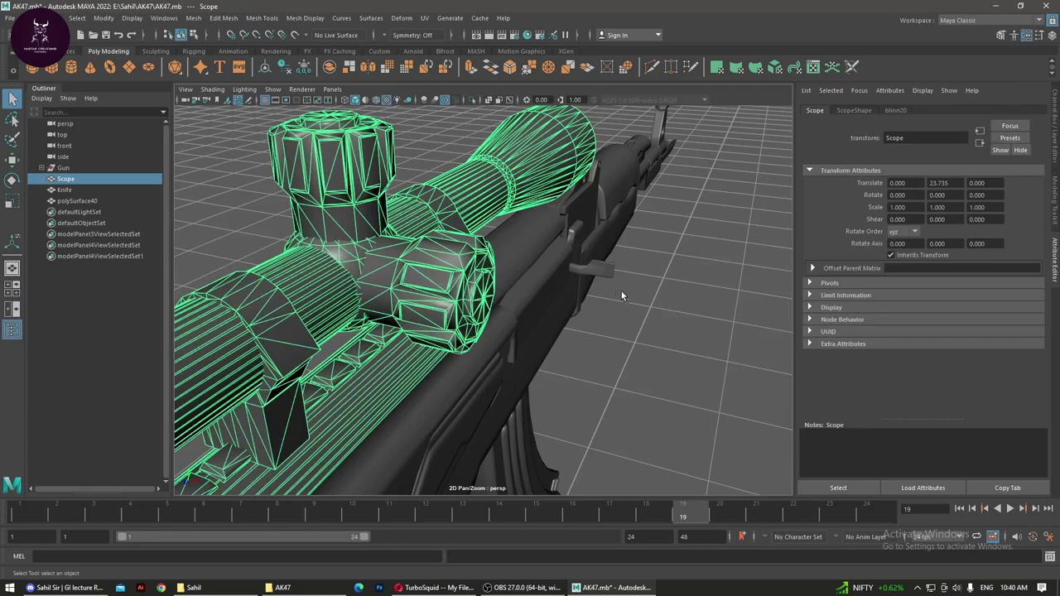
left_click(621, 291)
left_click(360, 265)
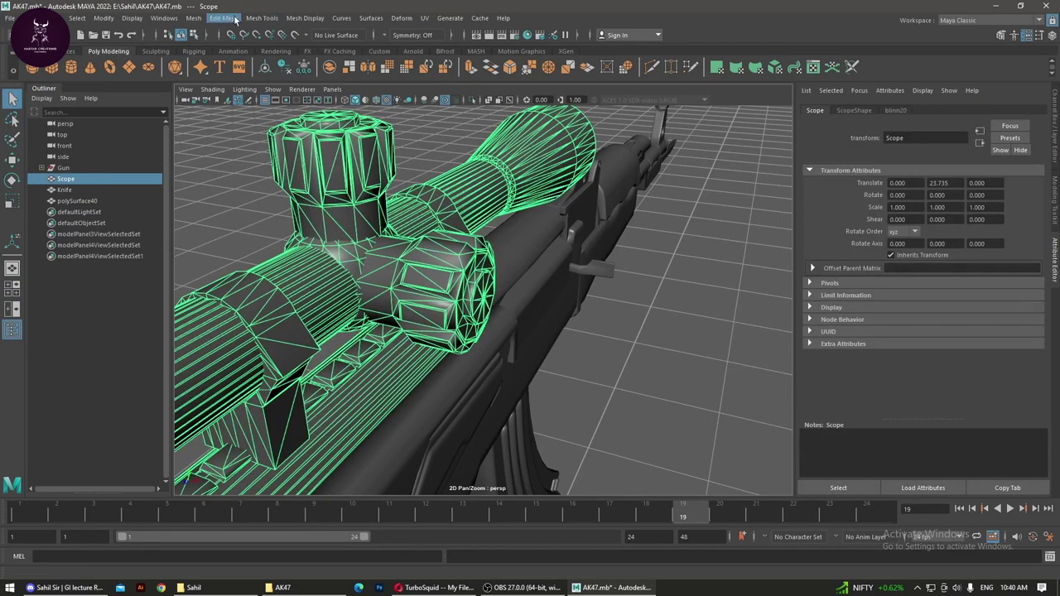
left_click(194, 18)
left_click(217, 69)
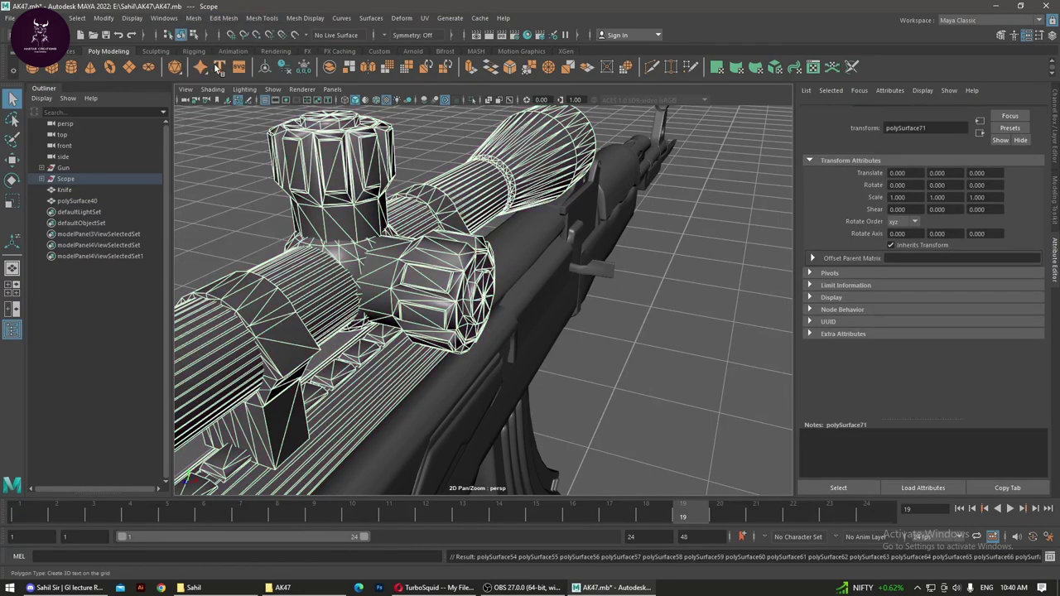
left_click(596, 296)
left_click(444, 278)
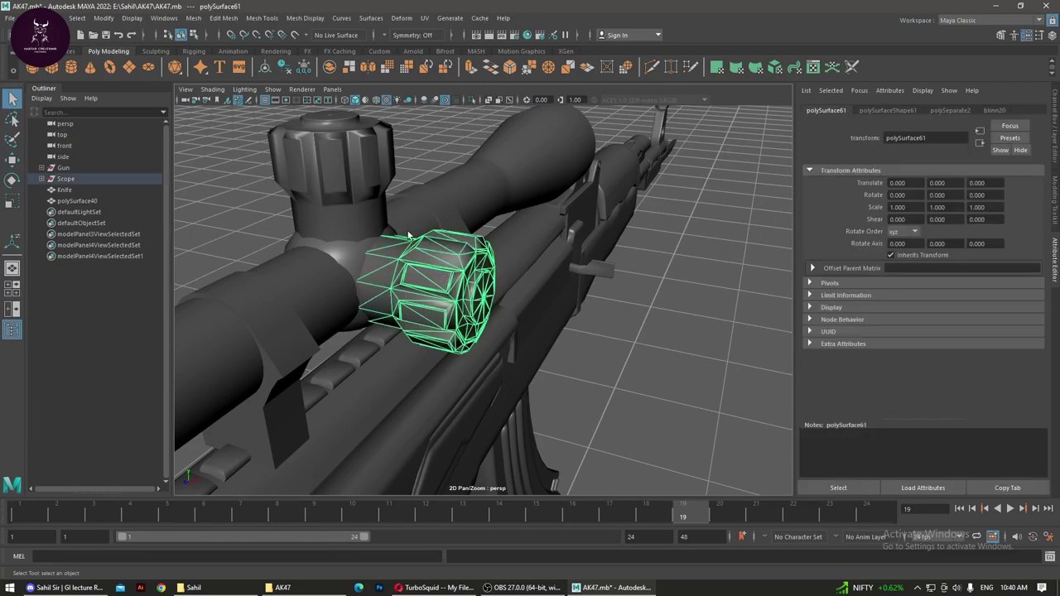
Step: Combine the scope tube, both ring mounts and central turret ring into polySurface59
left_click(352, 182)
left_click(314, 275)
mouse_move(314, 276)
left_mouse_down("alt")
mouse_move(368, 281)
mouse_move(480, 240)
mouse_move(525, 293)
mouse_move(660, 246)
mouse_move(426, 320)
mouse_move(372, 296)
left_mouse_up("alt")
left_click(504, 253)
left_click(451, 261)
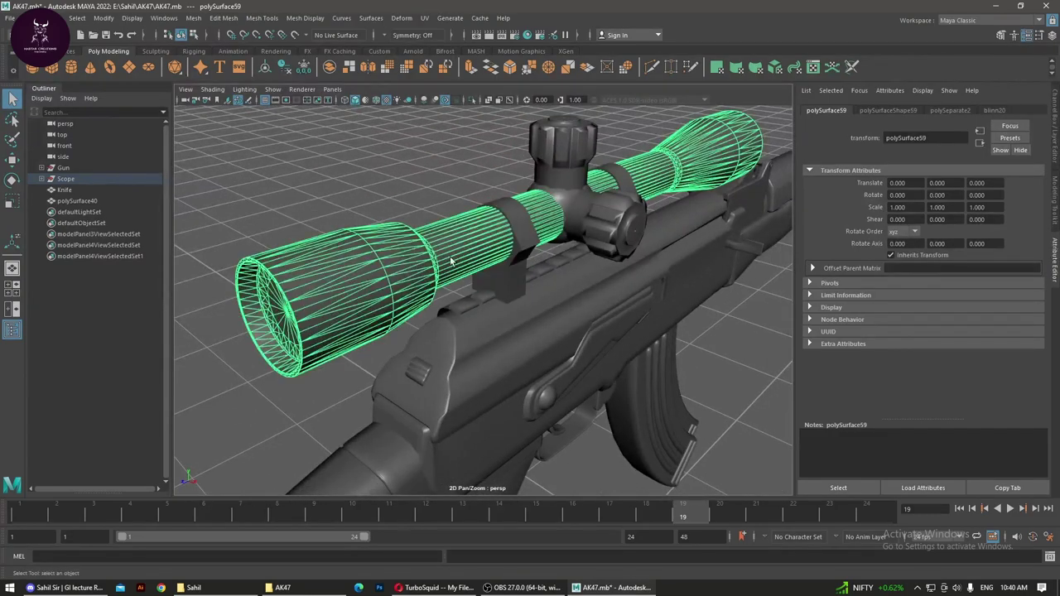
left_click(513, 267)
mouse_move(634, 275)
left_mouse_down("alt")
mouse_move(552, 265)
mouse_move(571, 280)
mouse_move(533, 261)
left_mouse_up("alt")
left_click(538, 241)
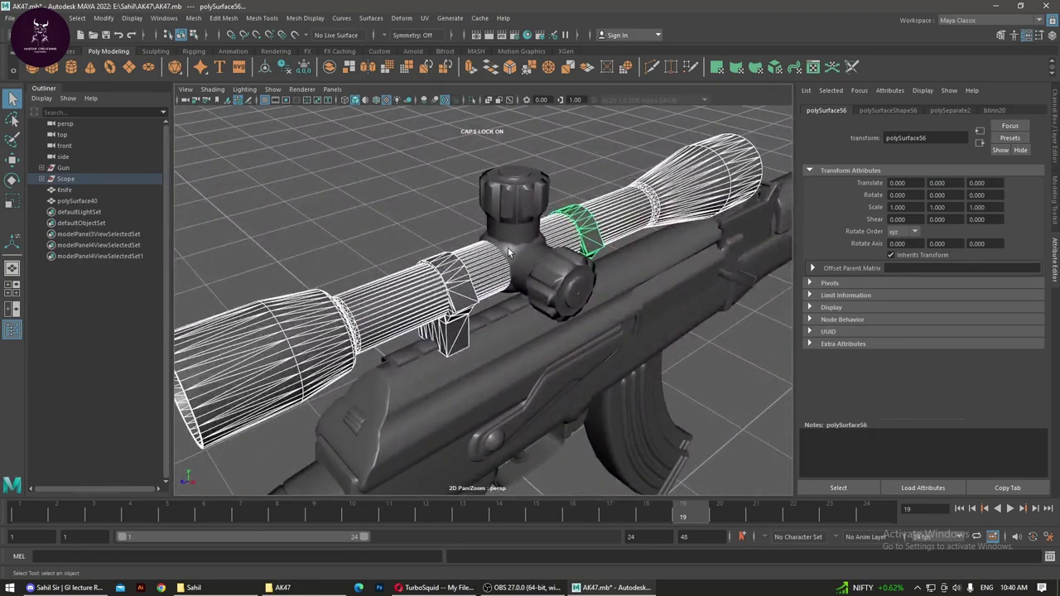
left_click(507, 247)
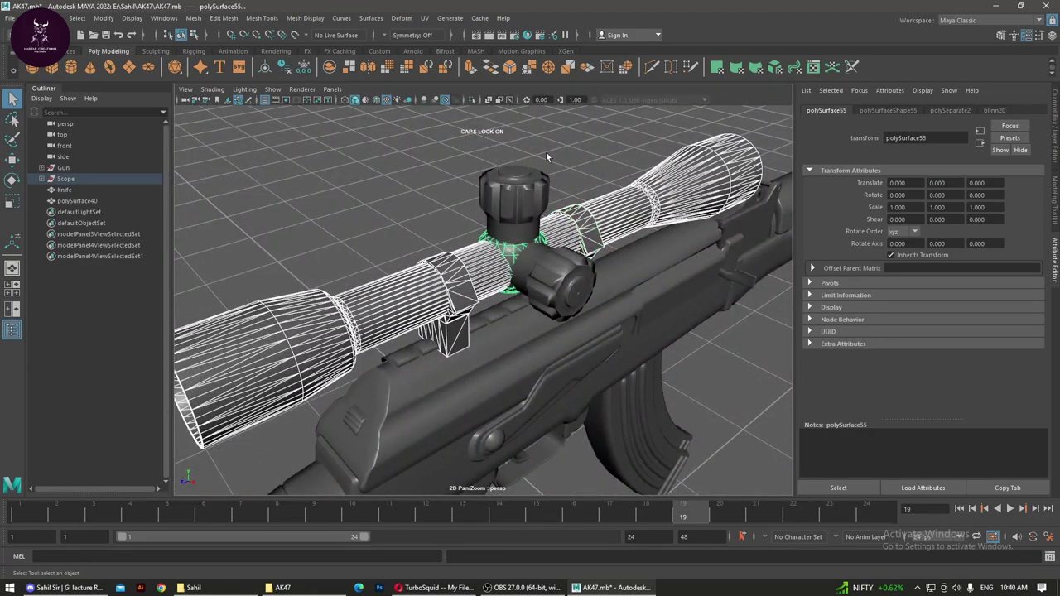
left_click(349, 67)
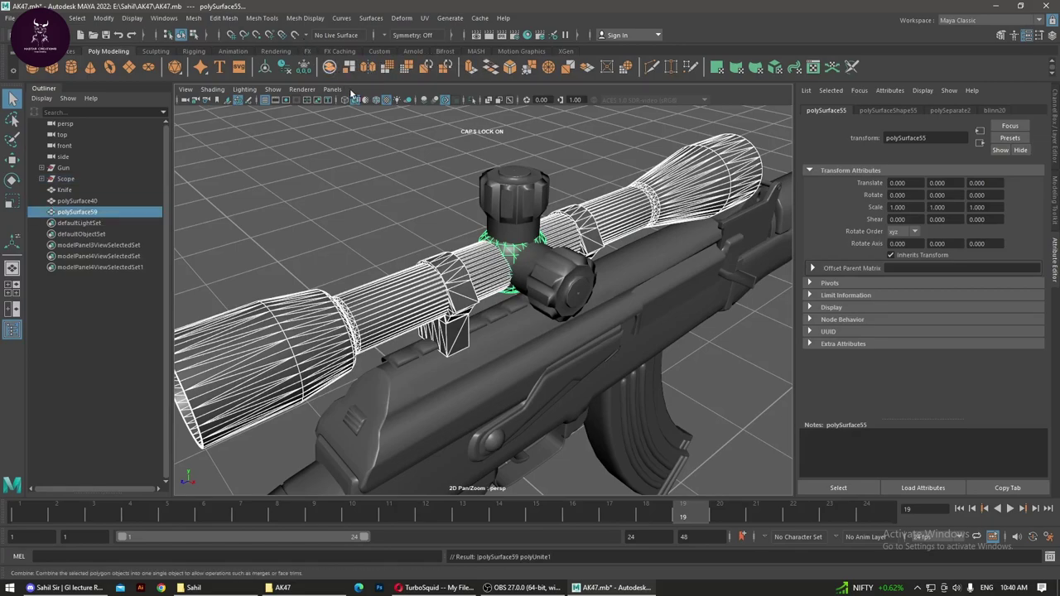
left_click(385, 219)
left_click(472, 269)
Step: Check the turret cap, side knob, dust cover and top rail, then hide the combined scope mesh
left_click(515, 213)
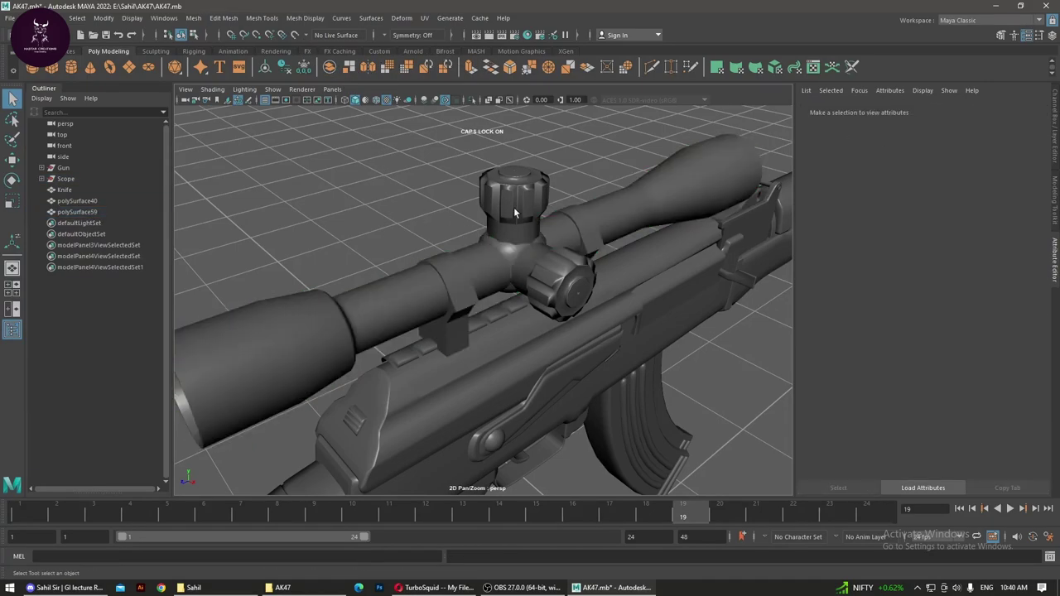
left_click(519, 197)
left_click(569, 291)
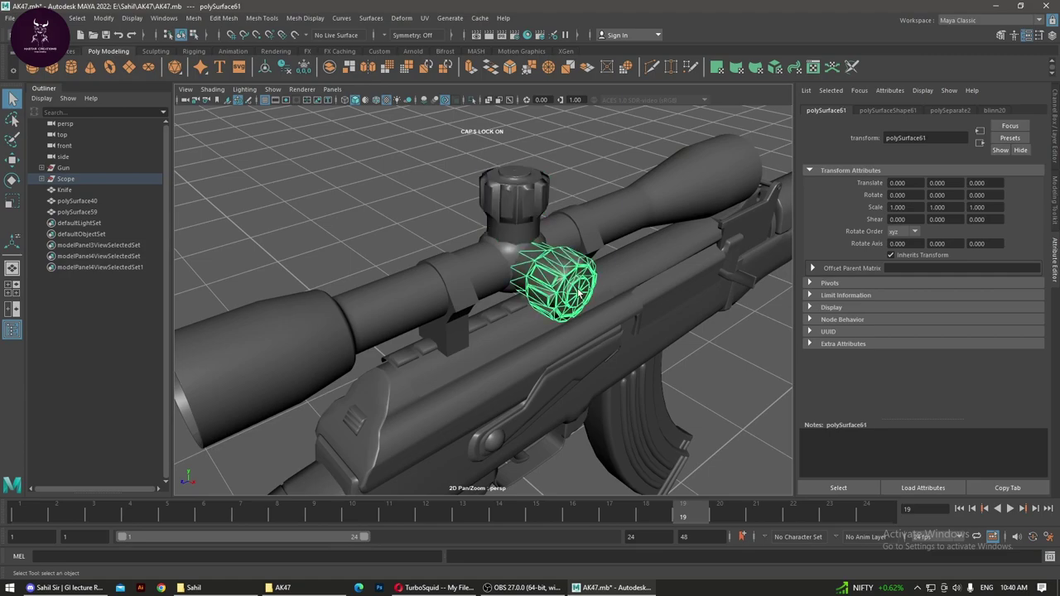
left_click(262, 187)
mouse_move(262, 187)
left_mouse_down("alt")
mouse_move(460, 277)
mouse_move(433, 278)
mouse_move(466, 284)
mouse_move(491, 272)
left_mouse_up("alt")
left_click(491, 272)
scroll(491, 272, "up", 3)
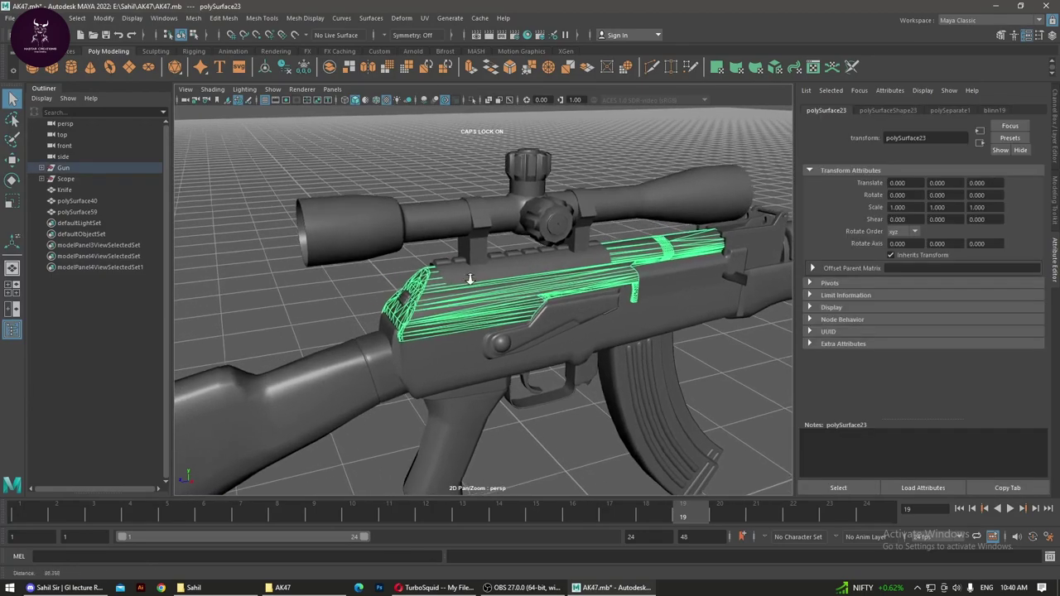
scroll(497, 248, "up", 3)
left_click(505, 265)
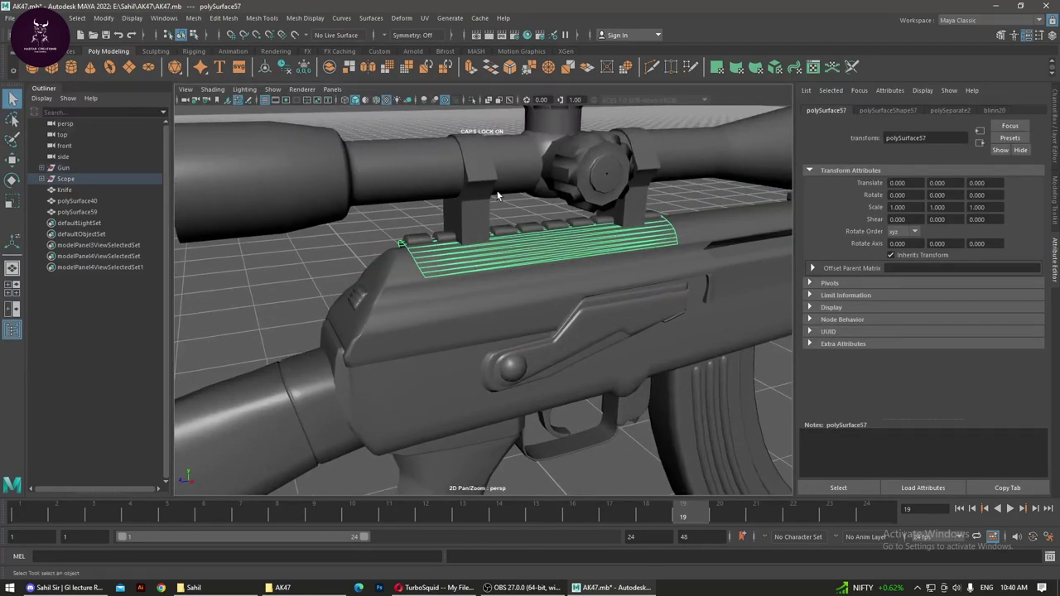
left_click(505, 157)
key("ctrl+h")
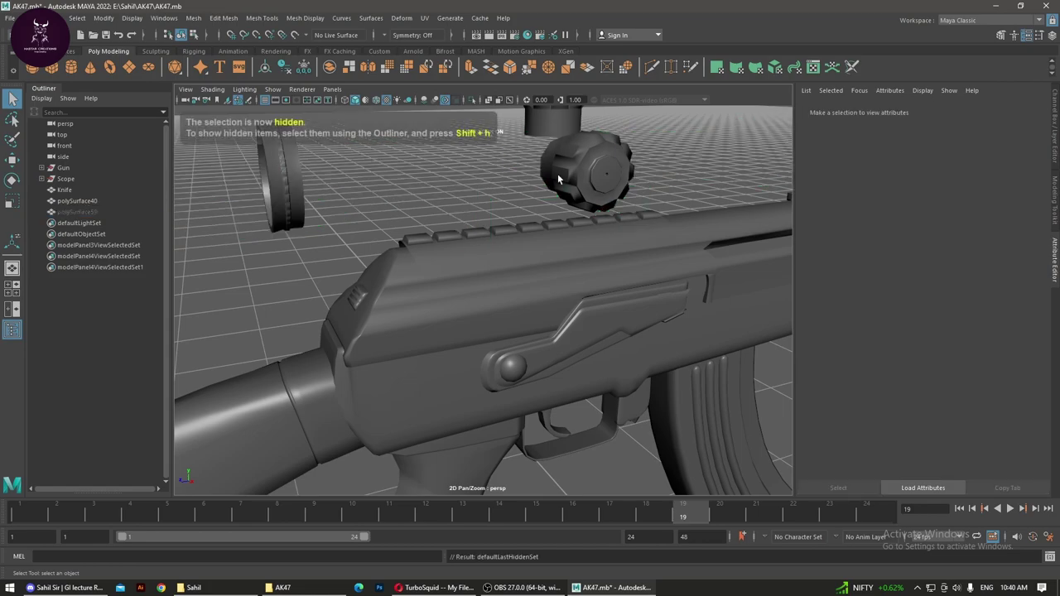
scroll(578, 220, "down", 5)
Step: Unhide the scope mesh via the Outliner, combine the scope parts into polySurface72, and hide it
left_click(77, 211)
key("shift+h")
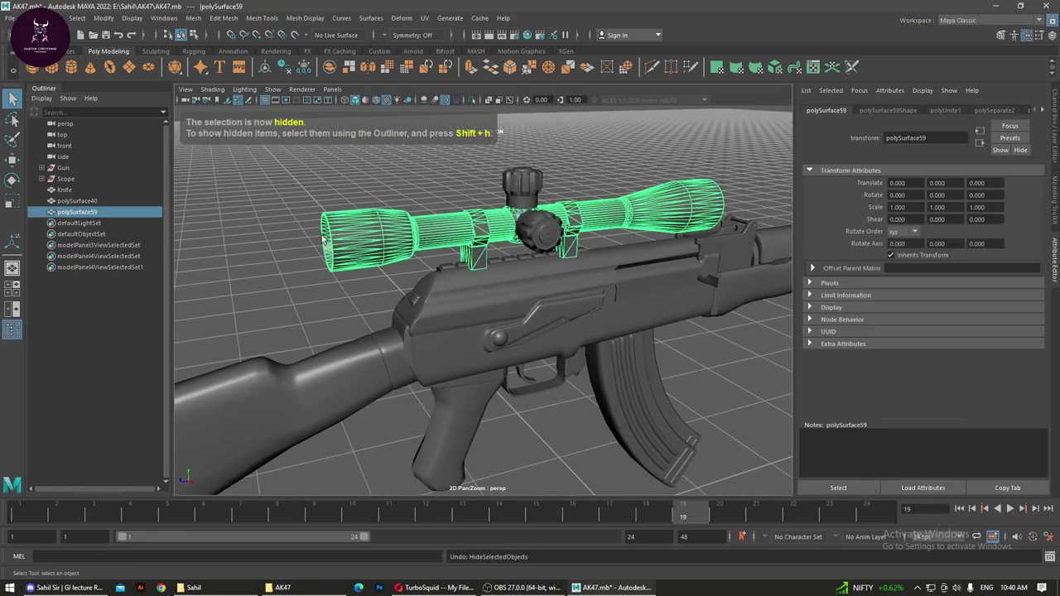
left_click(272, 214)
left_click(389, 248)
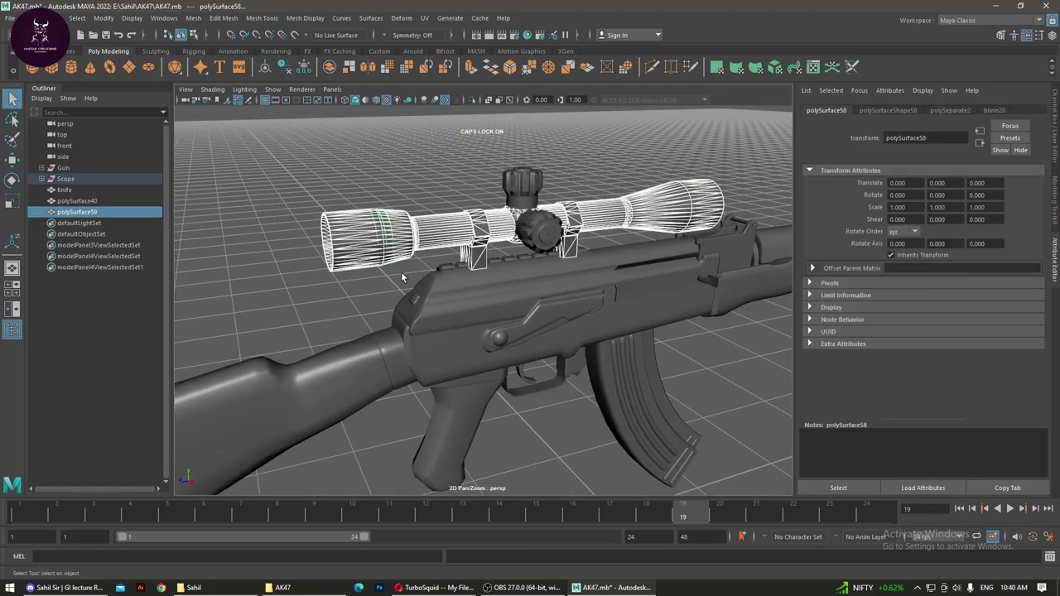
left_click(331, 67)
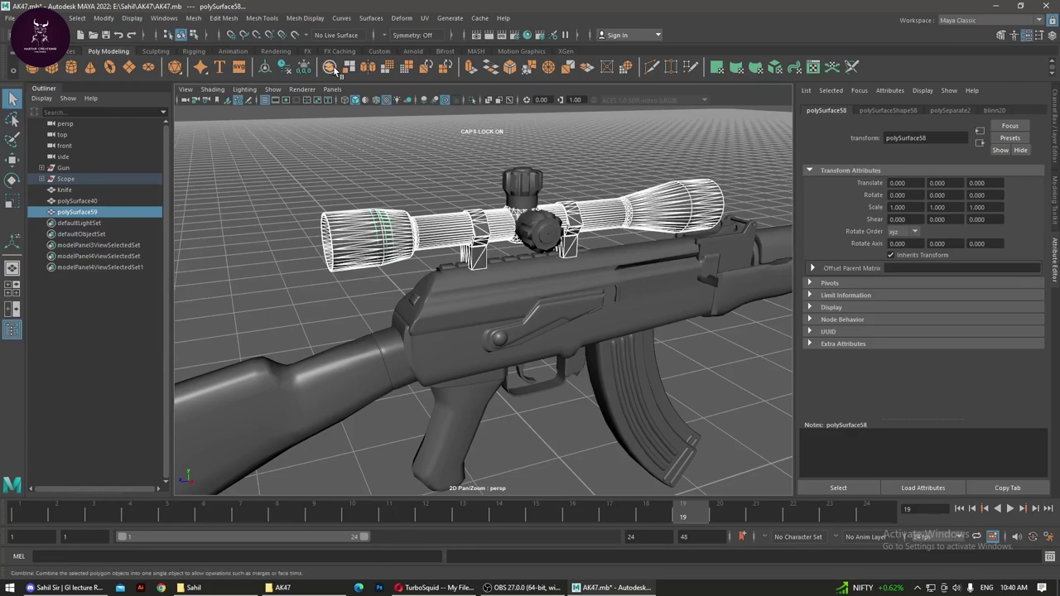
left_click(397, 158)
left_click(441, 236)
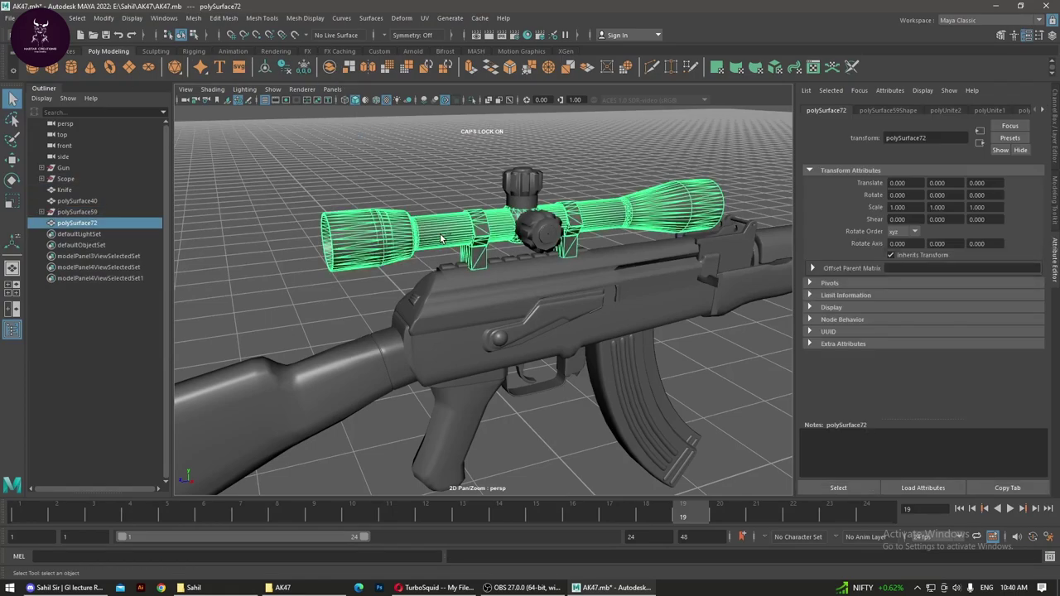
key("ctrl+h")
mouse_move(441, 238)
left_mouse_down("alt")
mouse_move(568, 277)
mouse_move(478, 275)
mouse_move(495, 266)
left_mouse_up("alt")
Step: Hide the remaining lower and upper scope parts with Ctrl+H
left_click(500, 240)
left_click(494, 193, "shift")
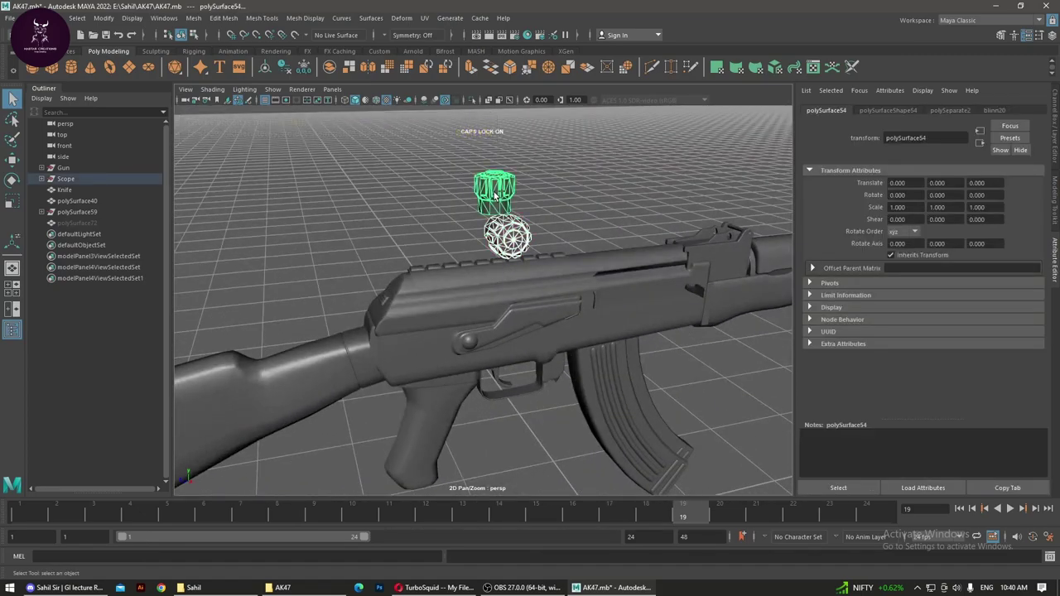
key("ctrl+h")
left_click_drag(430, 238, 222, 335, "alt")
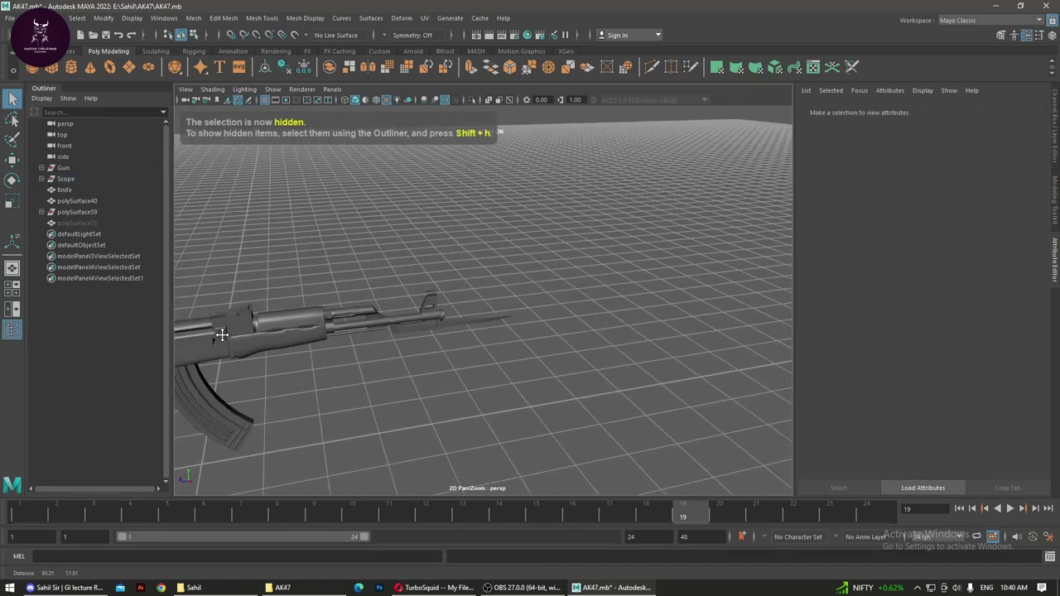
Step: Hide the Knife, then orbit to a three-quarter view of the rifle body
mouse_move(222, 335)
right_mouse_down("alt")
mouse_move(568, 359)
mouse_move(610, 315)
right_mouse_up("alt")
left_click(371, 337)
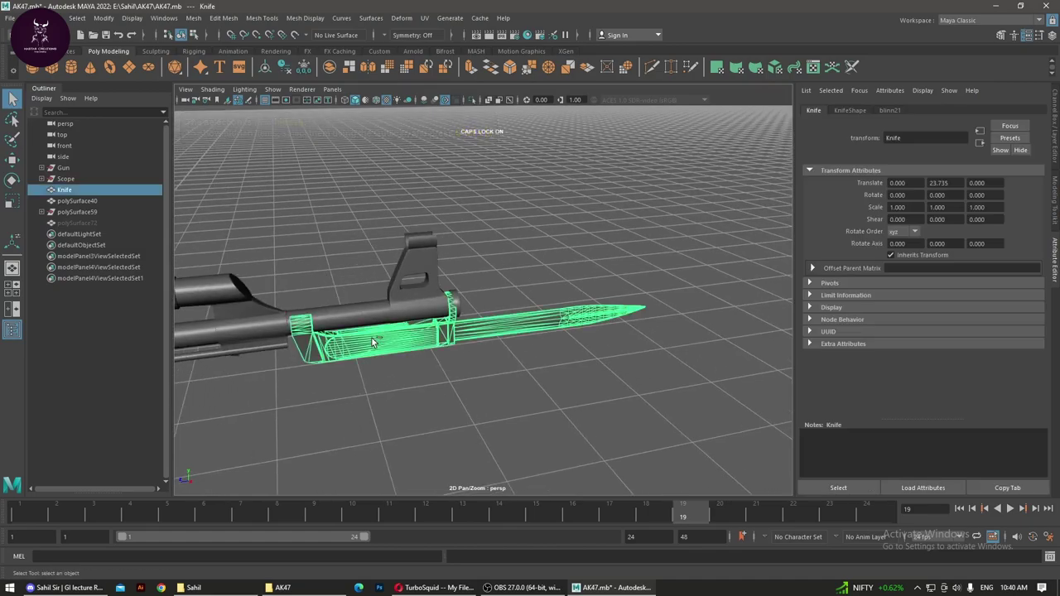
left_click_drag(372, 338, 509, 363, "alt")
key("ctrl+h")
mouse_move(509, 363)
middle_mouse_down("alt")
mouse_move(449, 350)
mouse_move(610, 316)
middle_mouse_up("alt")
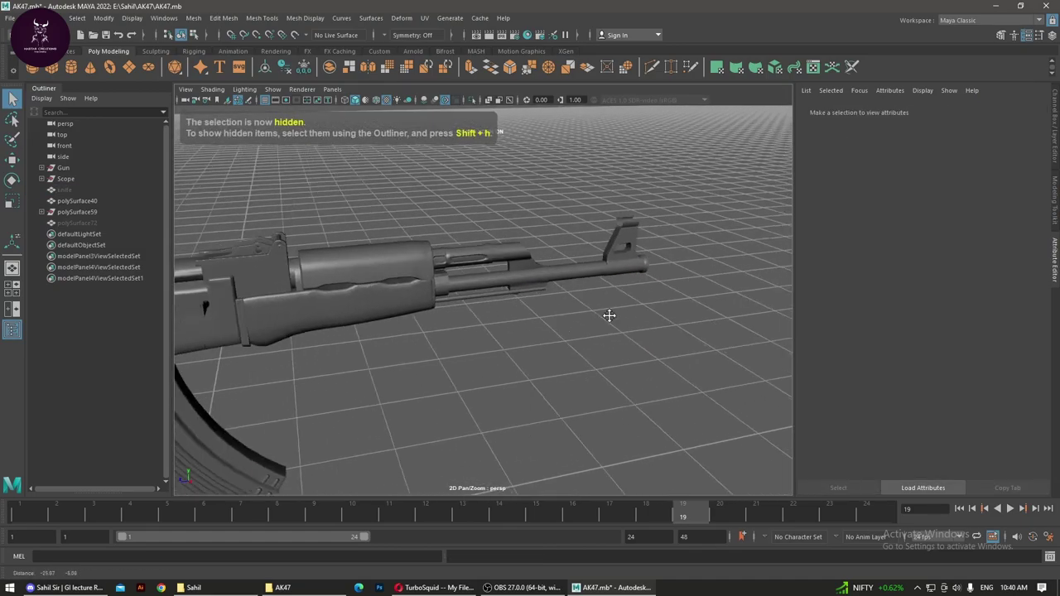
mouse_move(609, 315)
left_mouse_down("alt")
mouse_move(568, 310)
mouse_move(569, 332)
mouse_move(514, 338)
mouse_move(639, 303)
mouse_move(592, 338)
mouse_move(536, 303)
left_mouse_up("alt")
mouse_move(536, 303)
right_mouse_down("alt")
mouse_move(611, 314)
mouse_move(518, 312)
mouse_move(555, 343)
mouse_move(589, 255)
mouse_move(694, 365)
right_mouse_up("alt")
Step: Center the trigger's pivot and freeze its transformations
left_click(590, 255)
left_click_drag(694, 366, 536, 444, "alt")
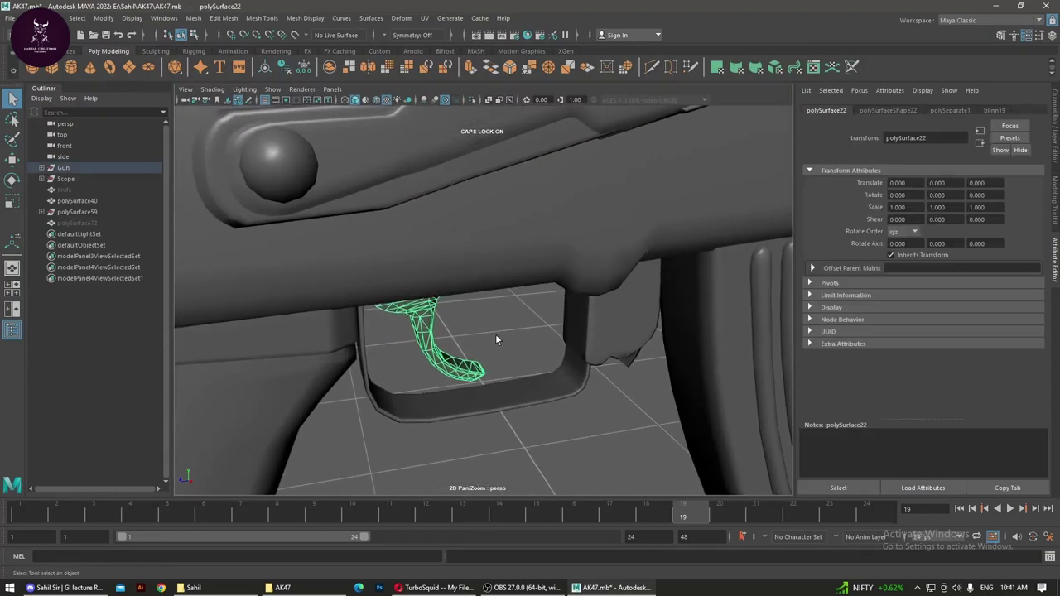
key("w")
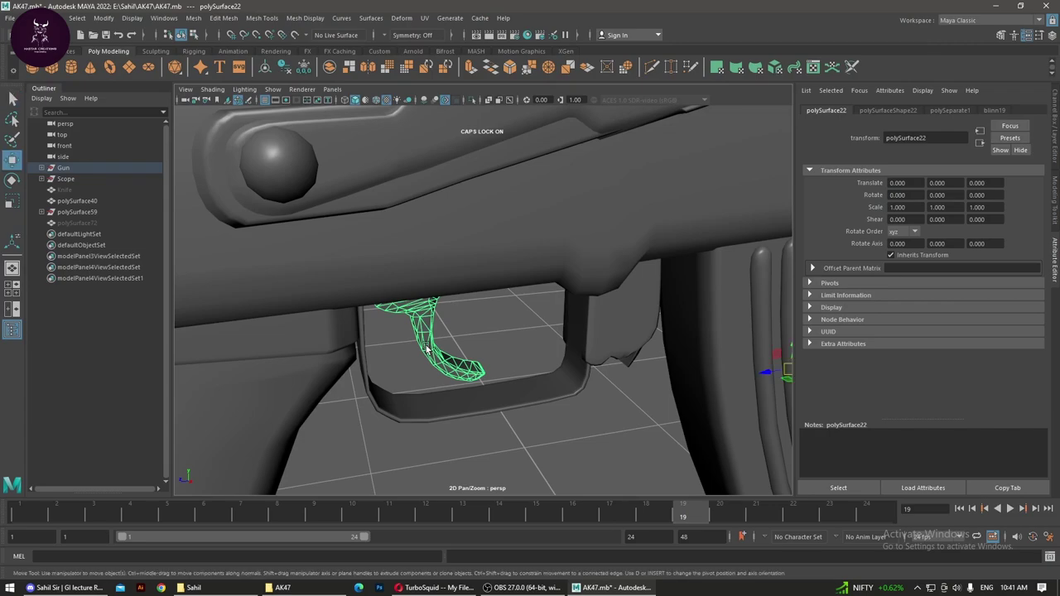
right_click_drag(611, 384, 648, 349, "alt")
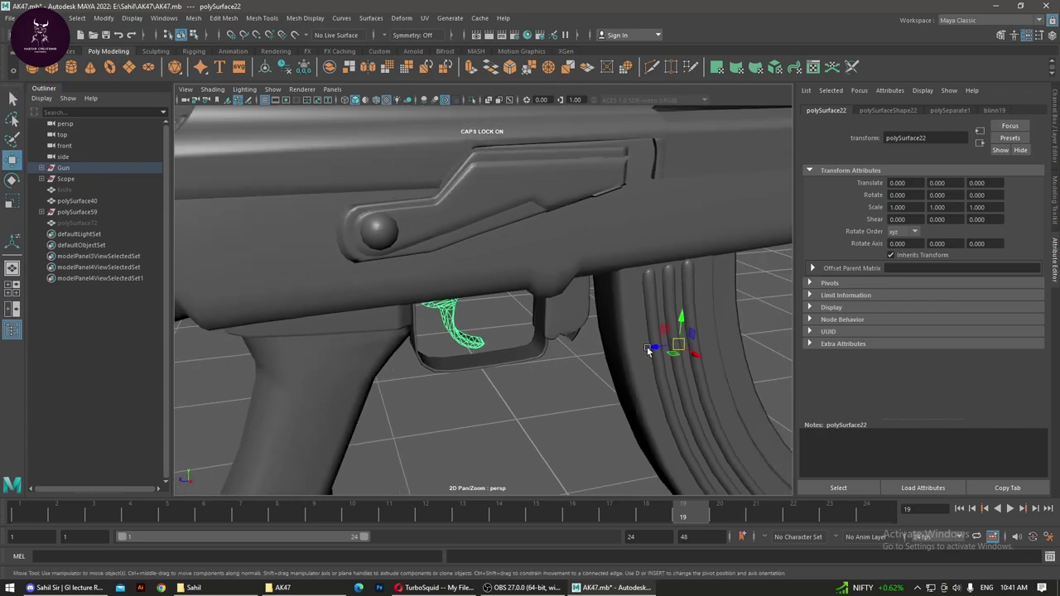
left_click(284, 66)
left_click(304, 66)
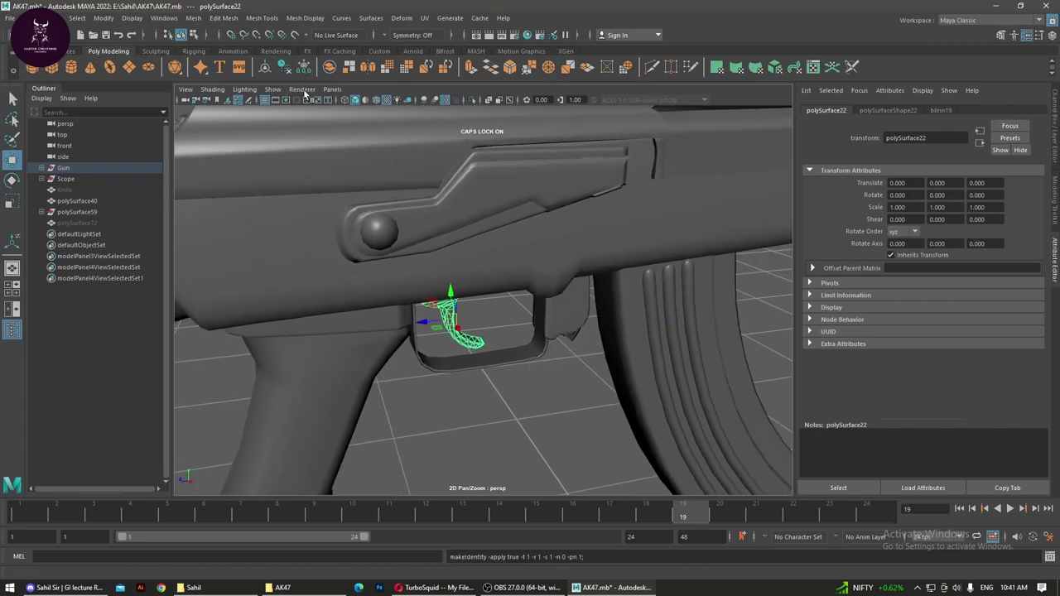
Step: Hide the trigger-area part and the magazine polySurface40
left_click(493, 403)
left_click_drag(494, 403, 486, 361, "alt")
right_click_drag(486, 358, 543, 339, "alt")
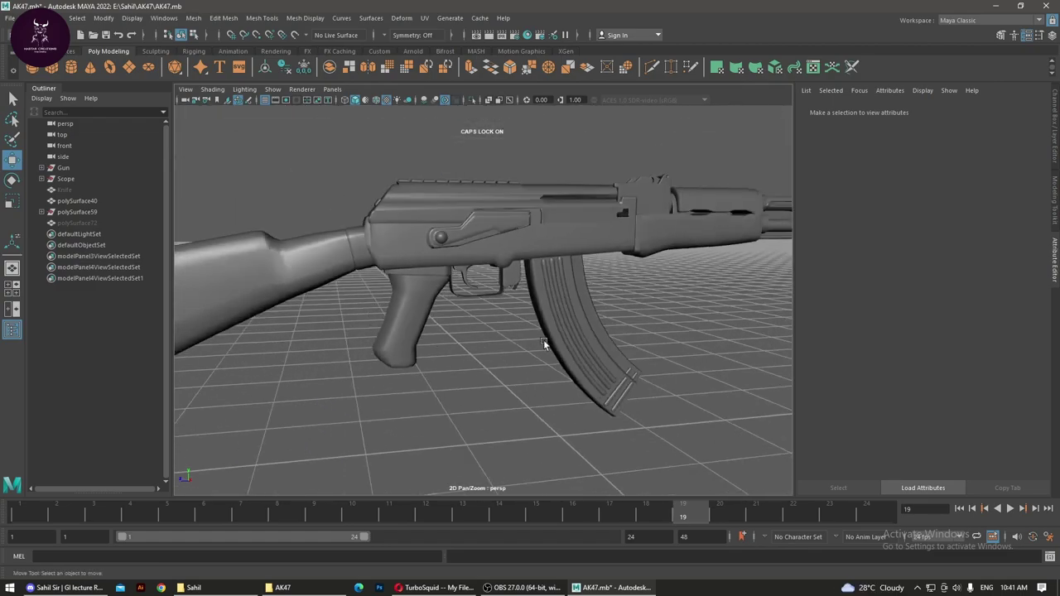
mouse_move(543, 340)
left_mouse_down("alt")
mouse_move(547, 364)
mouse_move(488, 407)
mouse_move(521, 351)
mouse_move(370, 312)
left_mouse_up("alt")
left_click(369, 311)
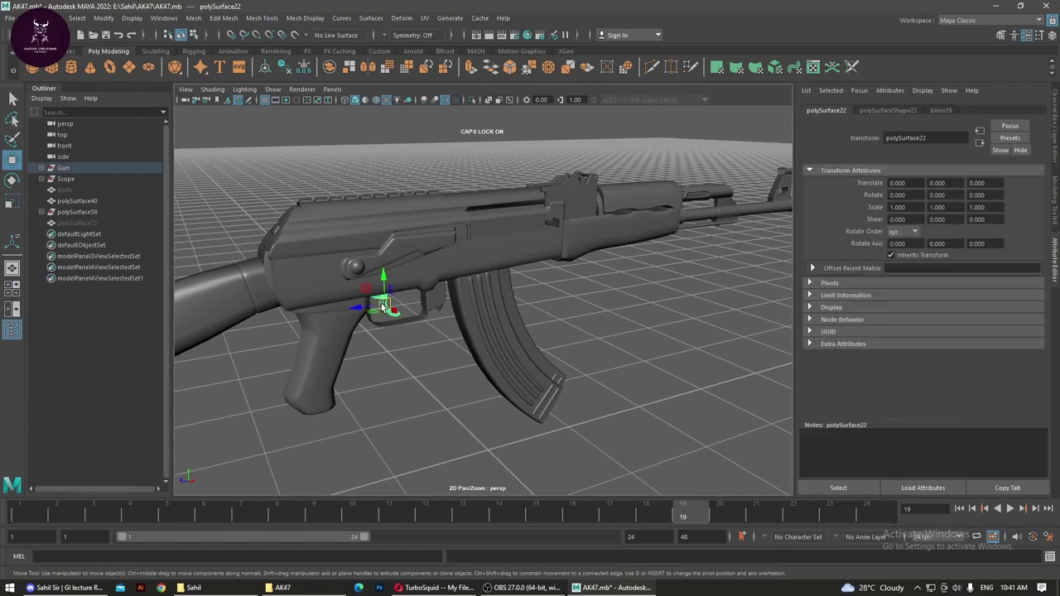
key("ctrl+h")
left_click(509, 329)
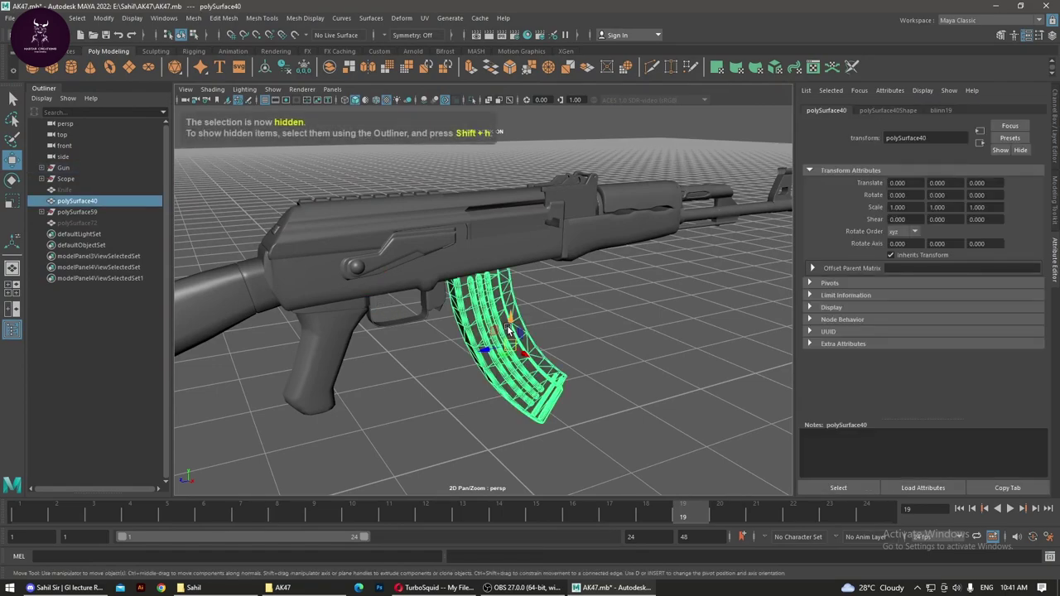
key("ctrl+h")
mouse_move(520, 376)
left_mouse_down("alt")
mouse_move(463, 357)
mouse_move(558, 257)
mouse_move(611, 312)
mouse_move(635, 303)
mouse_move(663, 322)
mouse_move(584, 270)
left_mouse_up("alt")
Step: Select the receiver's side panel and orbit around the receiver to inspect it
scroll(584, 269, "up", 3)
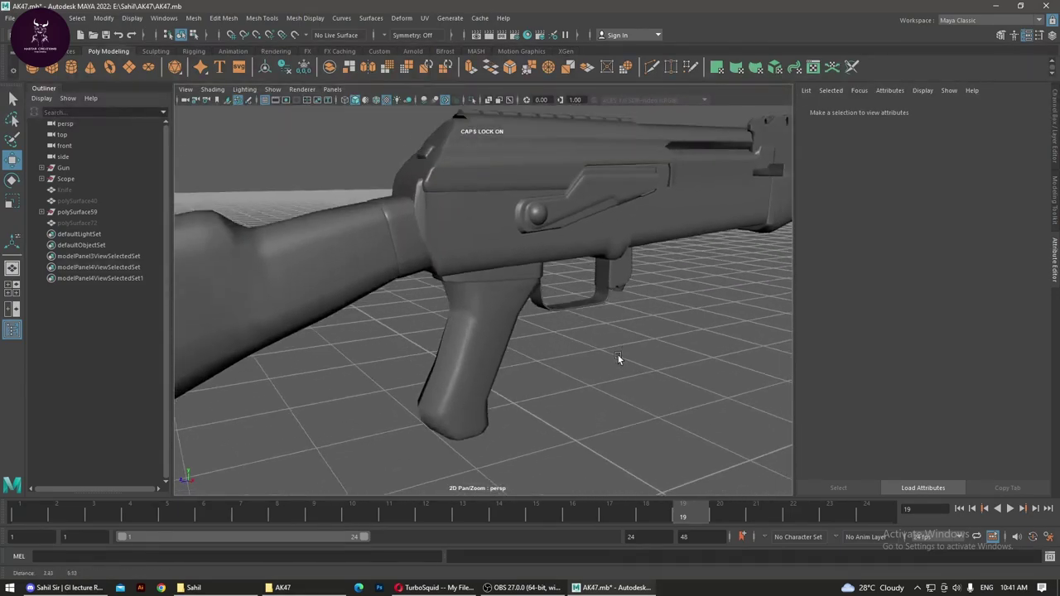
scroll(618, 355, "up", 3)
scroll(500, 379, "up", 3)
left_click(498, 373)
scroll(572, 417, "down", 5)
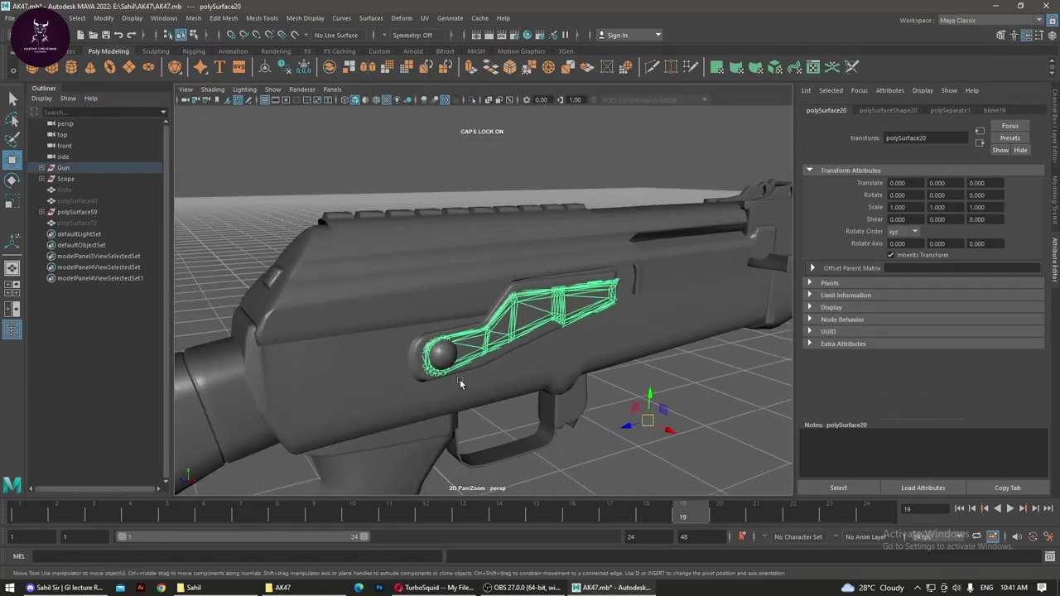
scroll(458, 395, "down", 5)
mouse_move(591, 406)
left_mouse_down("alt")
mouse_move(620, 388)
mouse_move(446, 400)
left_mouse_up("alt")
scroll(620, 389, "up", 5)
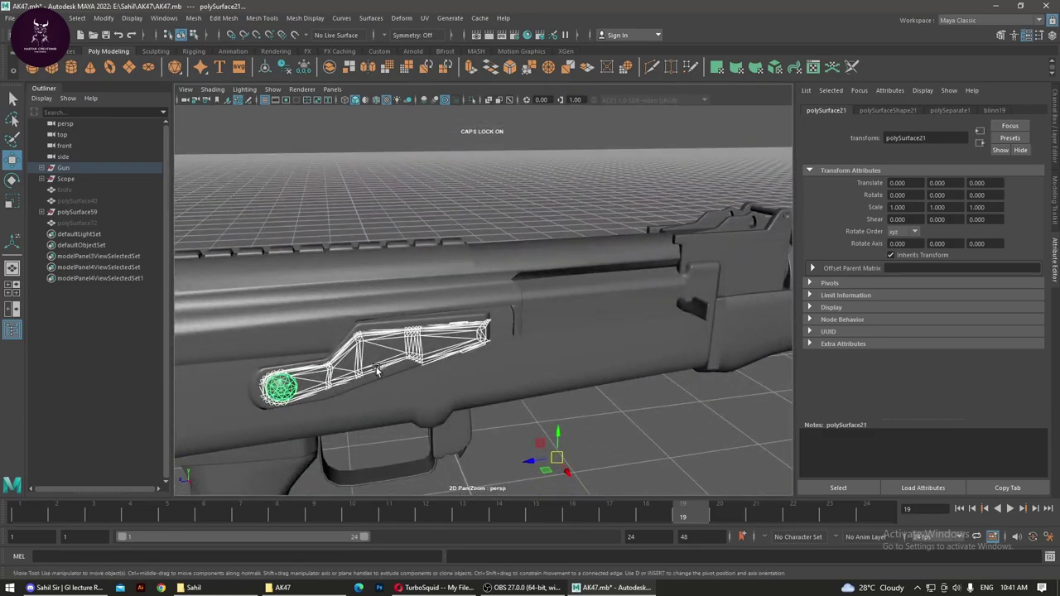
scroll(377, 370, "down", 3)
scroll(392, 349, "down", 2)
scroll(392, 348, "up", 3)
scroll(418, 281, "up", 2)
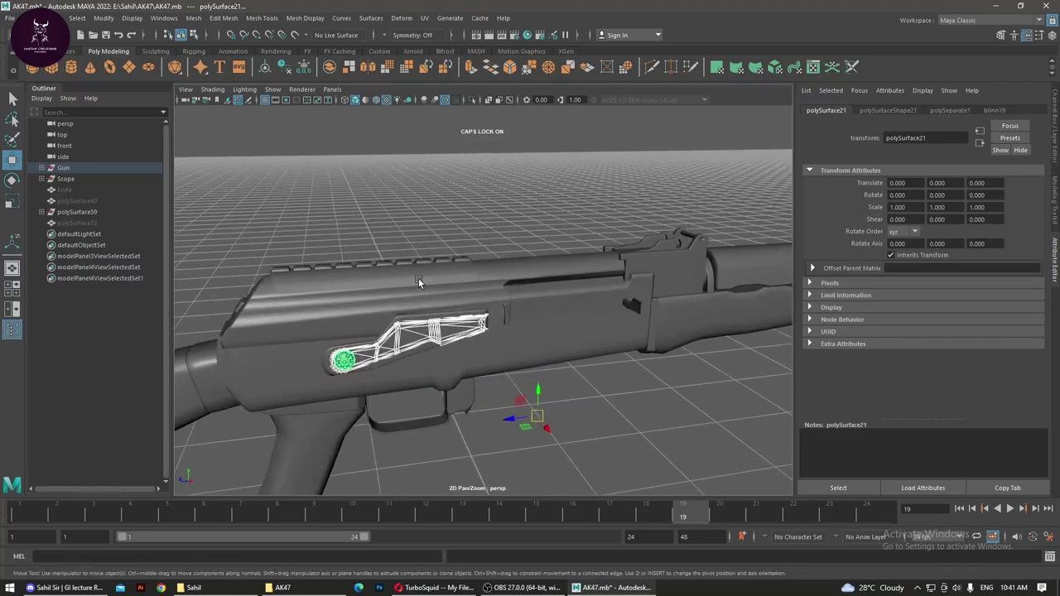
Step: Test-slide the upper handguard and handguard shell forward along Z, then undo the move
left_click(419, 286)
left_click(397, 305)
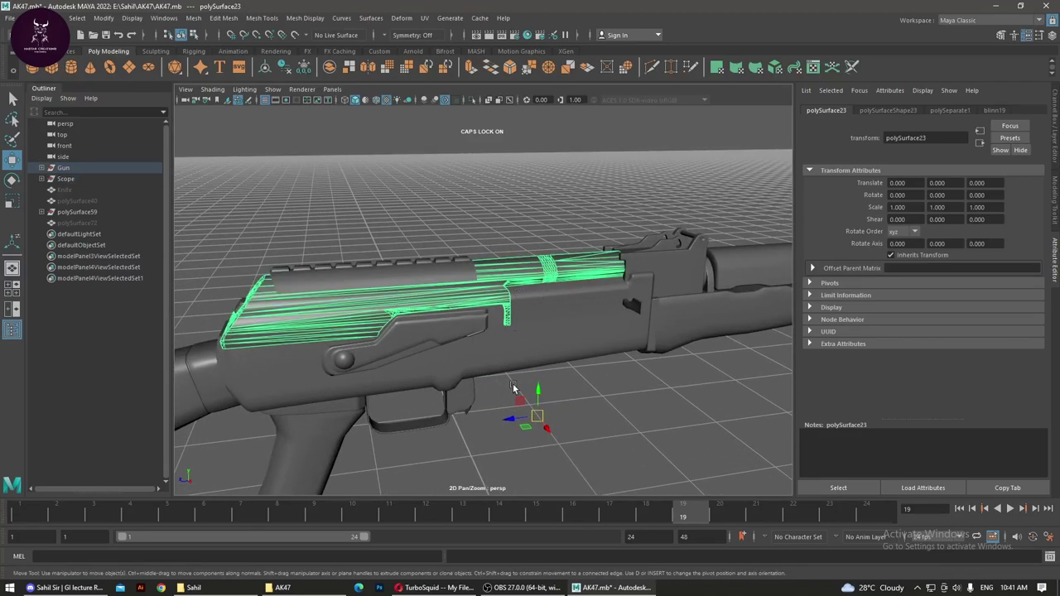
mouse_move(506, 418)
left_mouse_down()
mouse_move(545, 420)
mouse_move(395, 429)
left_mouse_up()
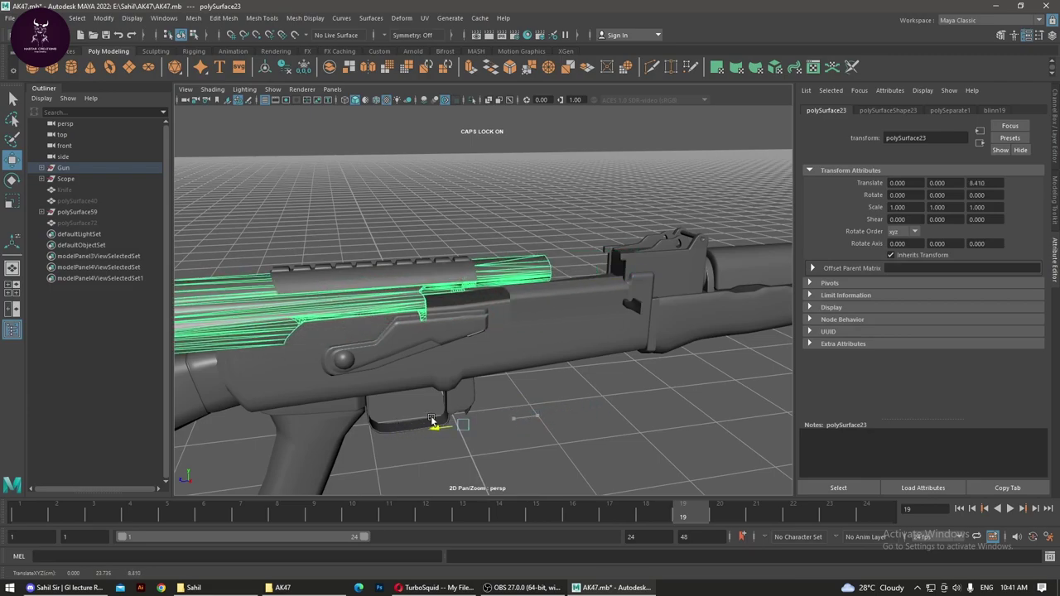
key("ctrl+z")
key("ctrl+z")
key("ctrl+z")
key("ctrl+z")
Step: Clear the selection and marquee-select every visible rifle body mesh
scroll(617, 390, "down", 5)
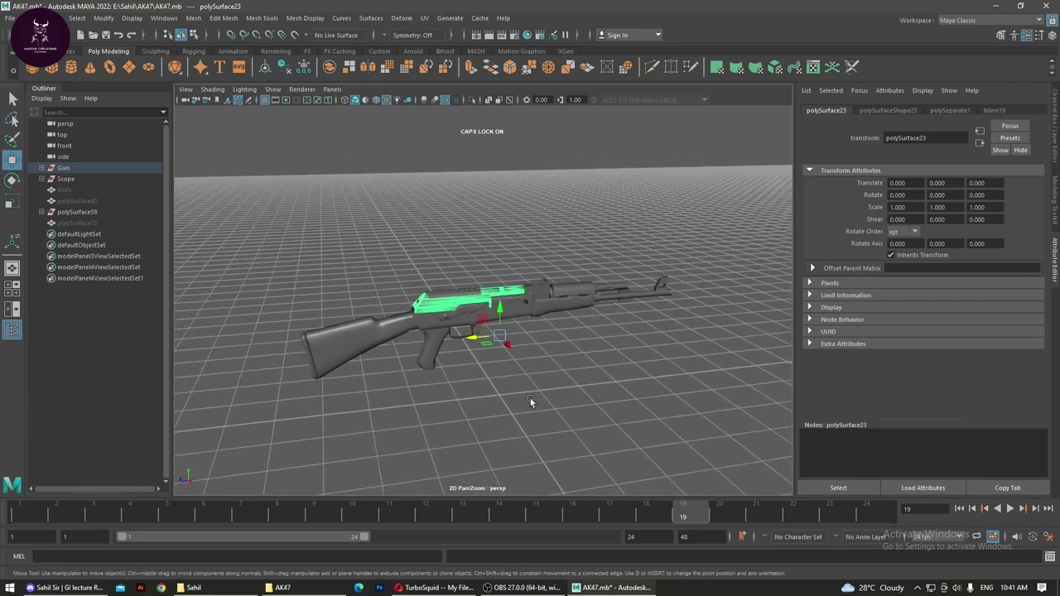
left_click(364, 273)
left_click_drag(300, 217, 698, 427)
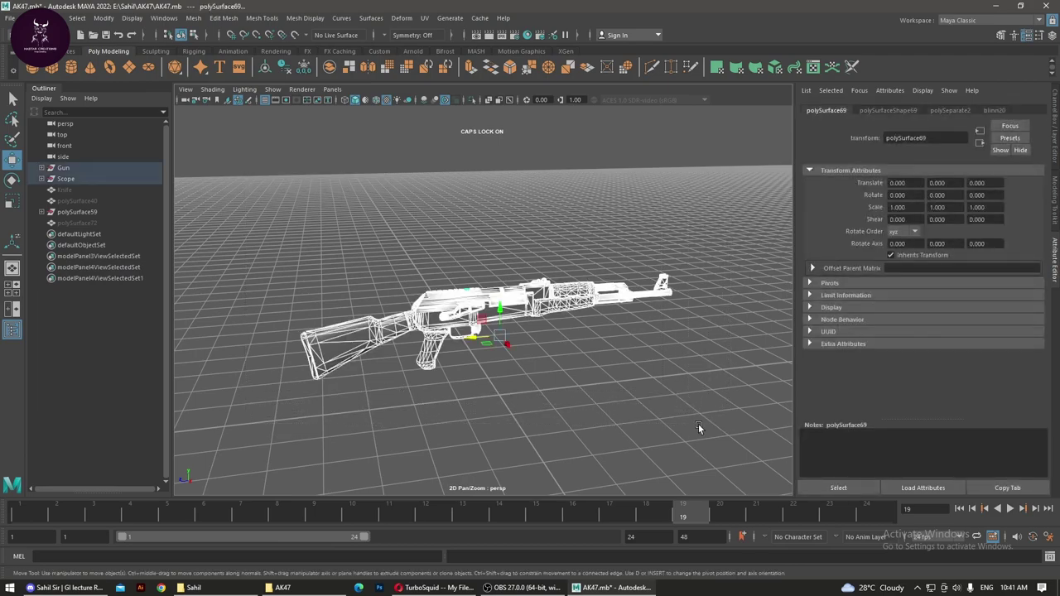
Step: Combine the rifle body into polySurface71, then unhide Knife through polySurface72
left_click(329, 67)
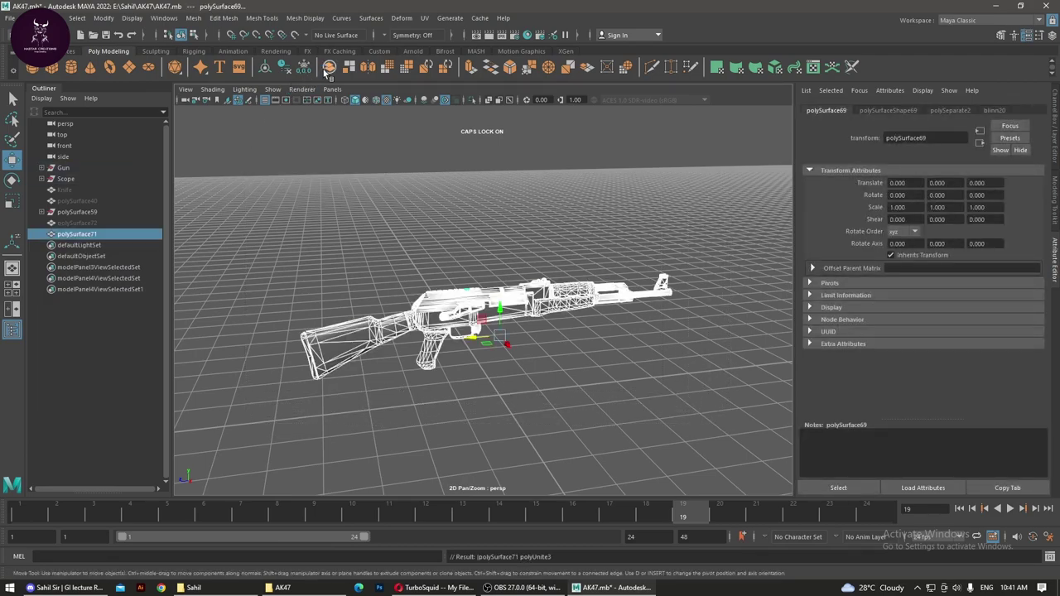
left_click(354, 257)
left_click(94, 222)
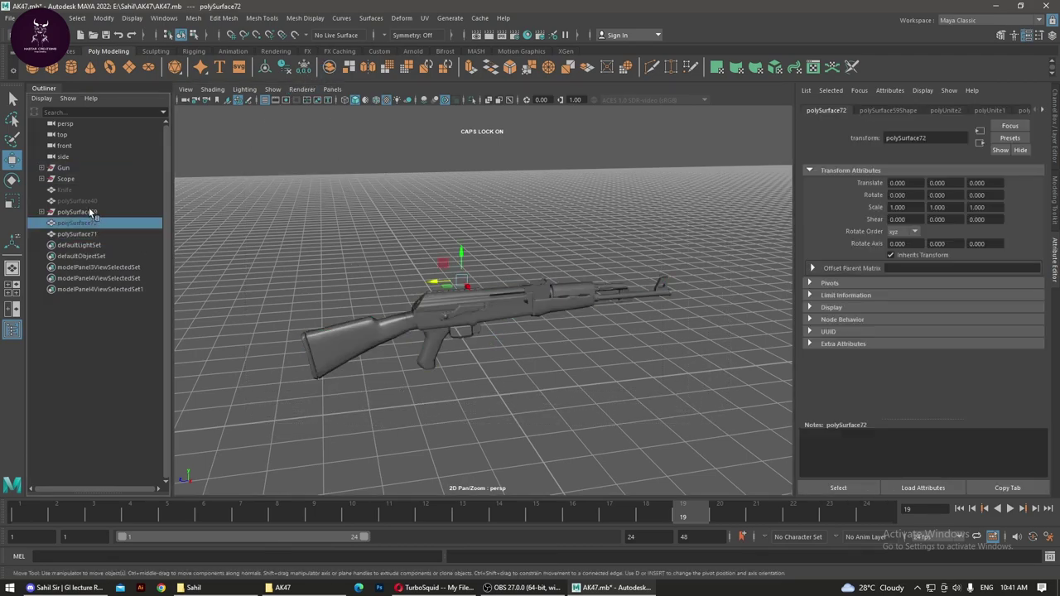
left_click(79, 188, "shift")
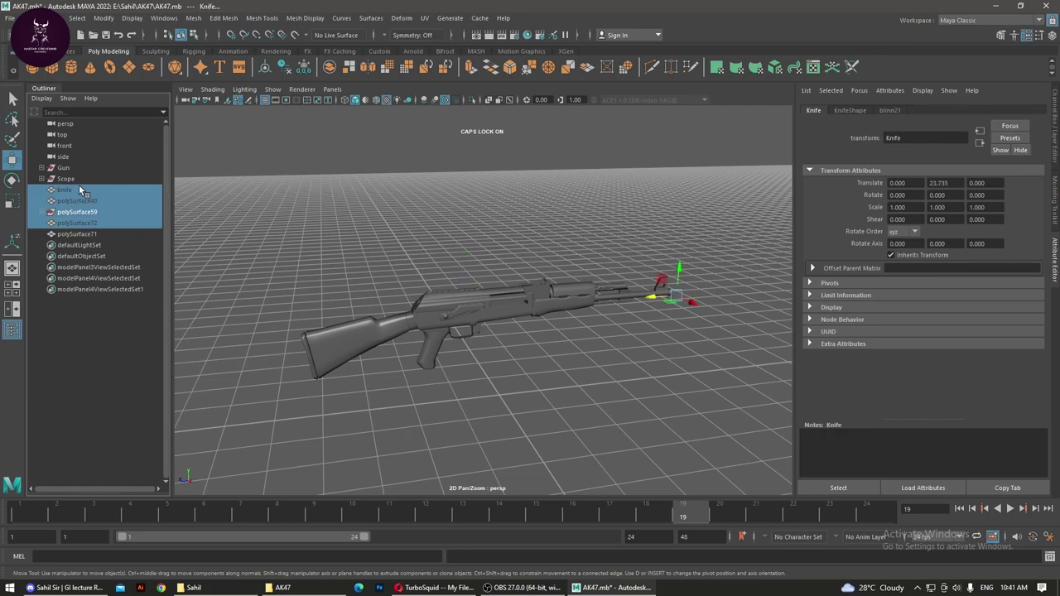
key("shift+h")
Step: Orbit to a closer side view of the whole rifle and open Preferences
left_click(347, 235)
mouse_move(347, 235)
left_mouse_down("alt")
mouse_move(537, 382)
mouse_move(497, 356)
left_mouse_up("alt")
right_click_drag(497, 356, 628, 407, "alt")
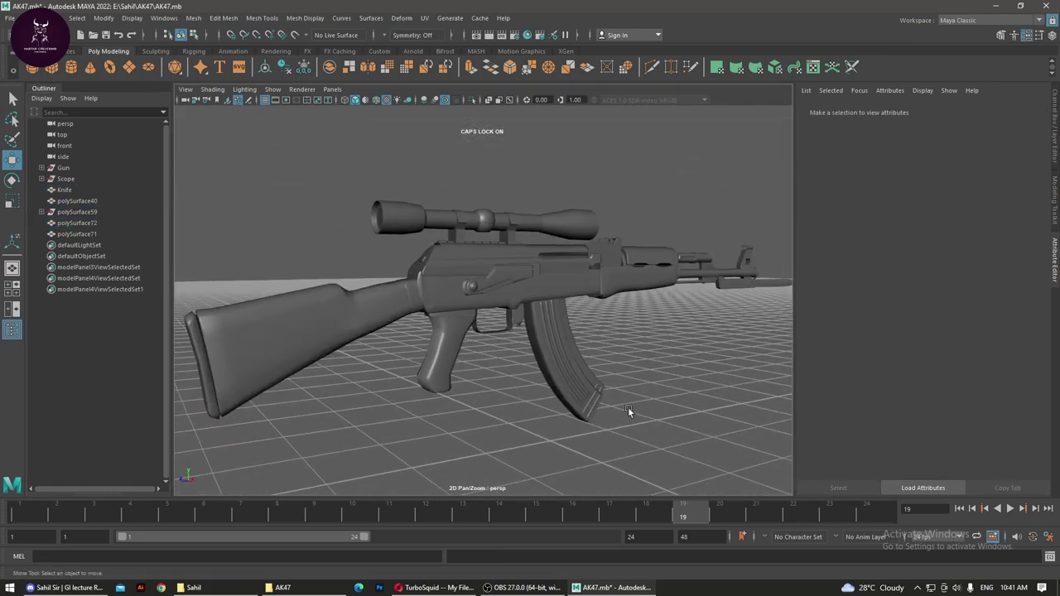
left_click(1048, 537)
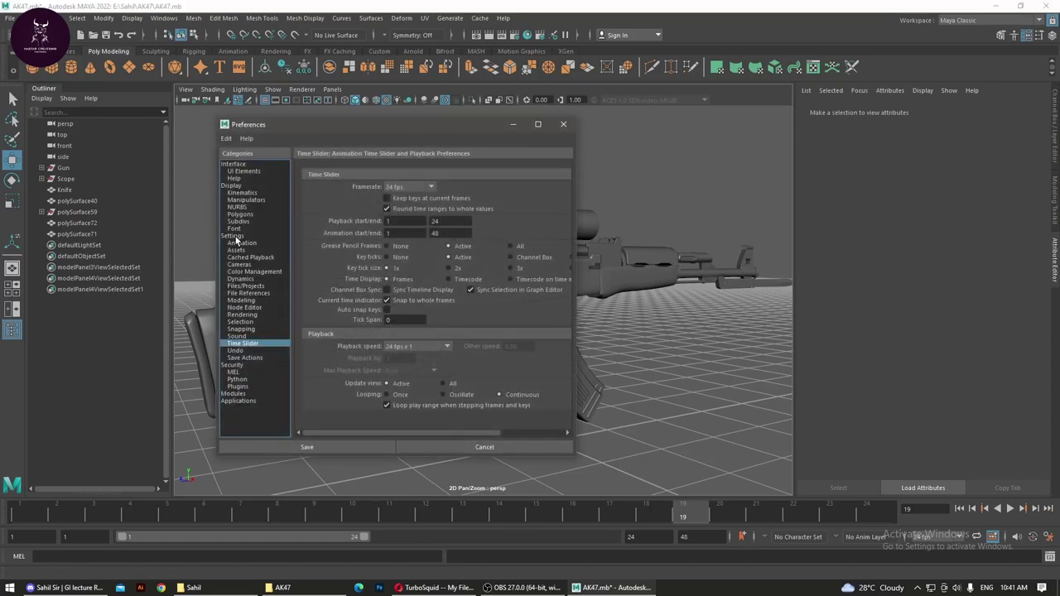
Step: Keep linear units at centimeter in Settings, then browse UI Elements and Animation before returning
left_click(233, 236)
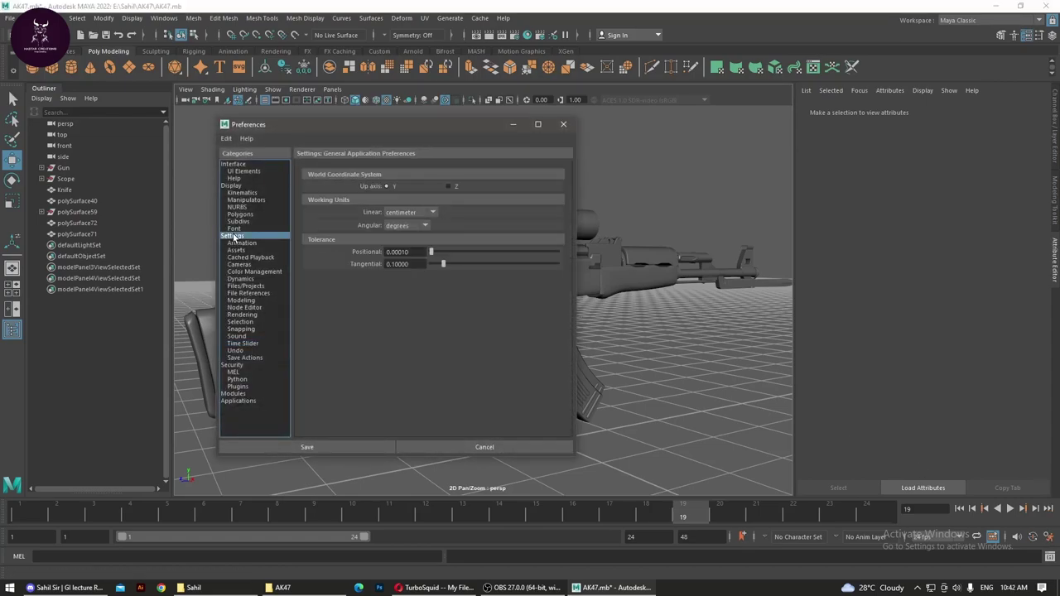
left_click(425, 212)
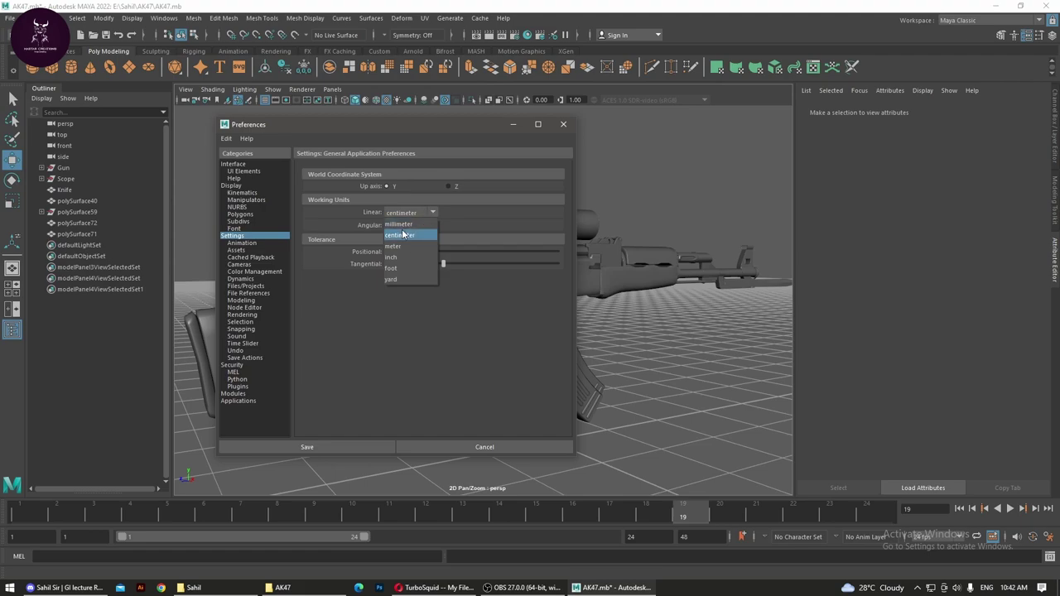
left_click(403, 234)
left_click(238, 171)
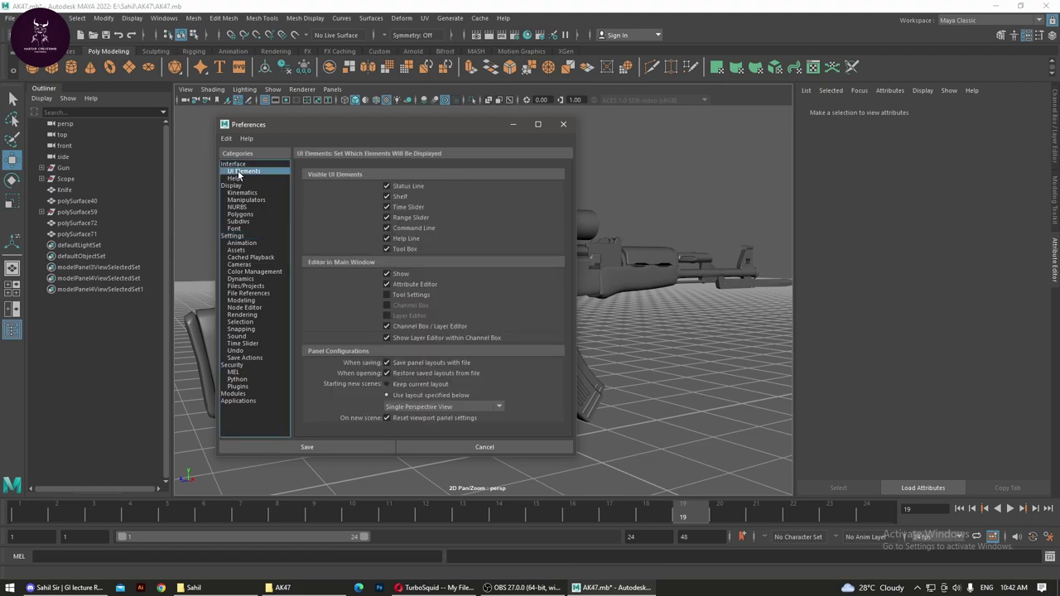
left_click(243, 242)
left_click(241, 236)
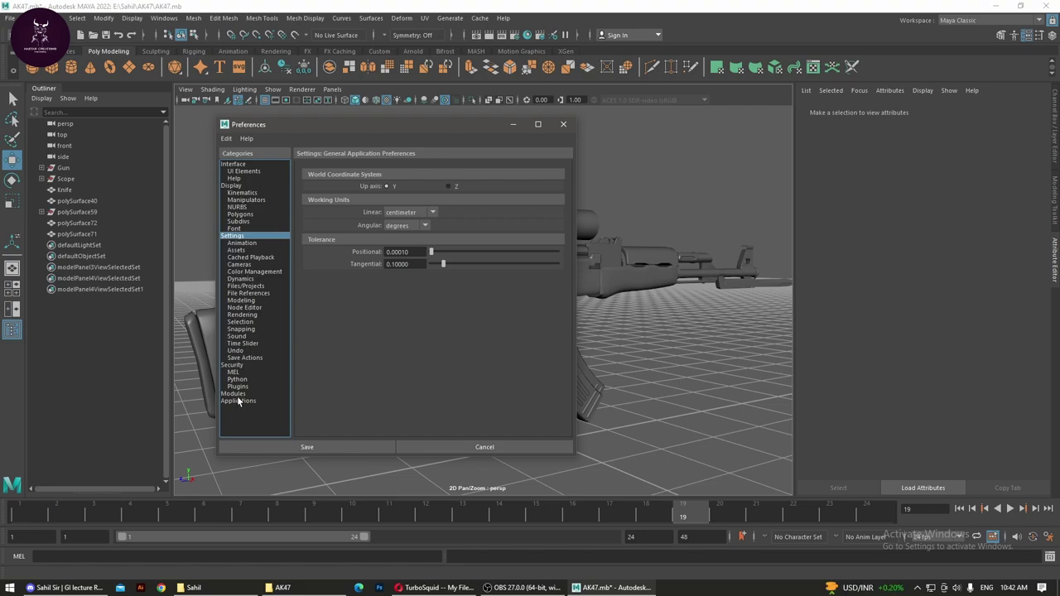
Step: Browse the Time Slider, Sound, Rendering and Files/Projects preference categories
left_click(245, 357)
left_click(247, 350)
left_click(247, 342)
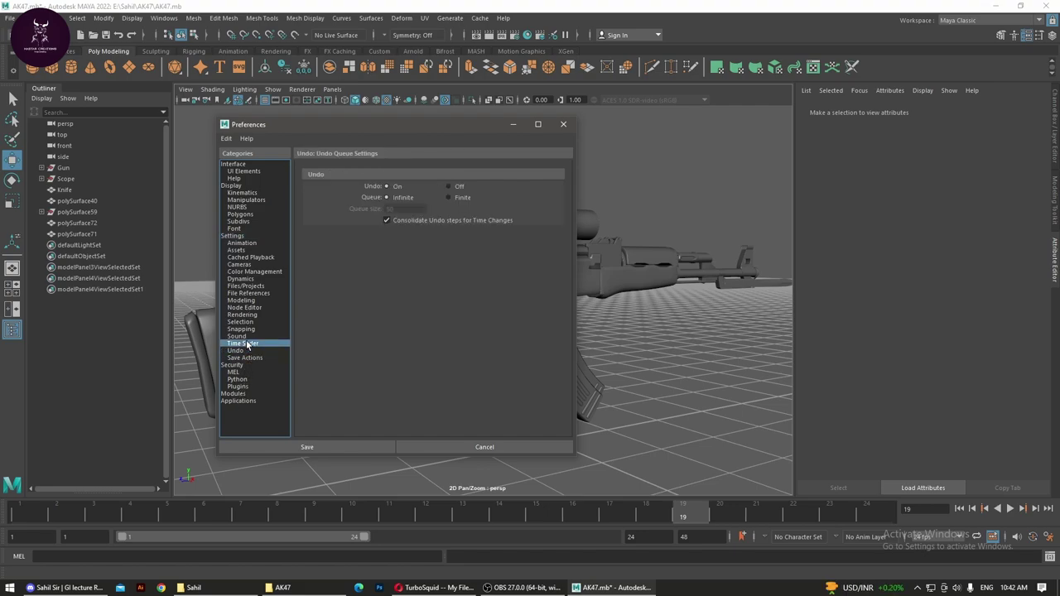
left_click(247, 336)
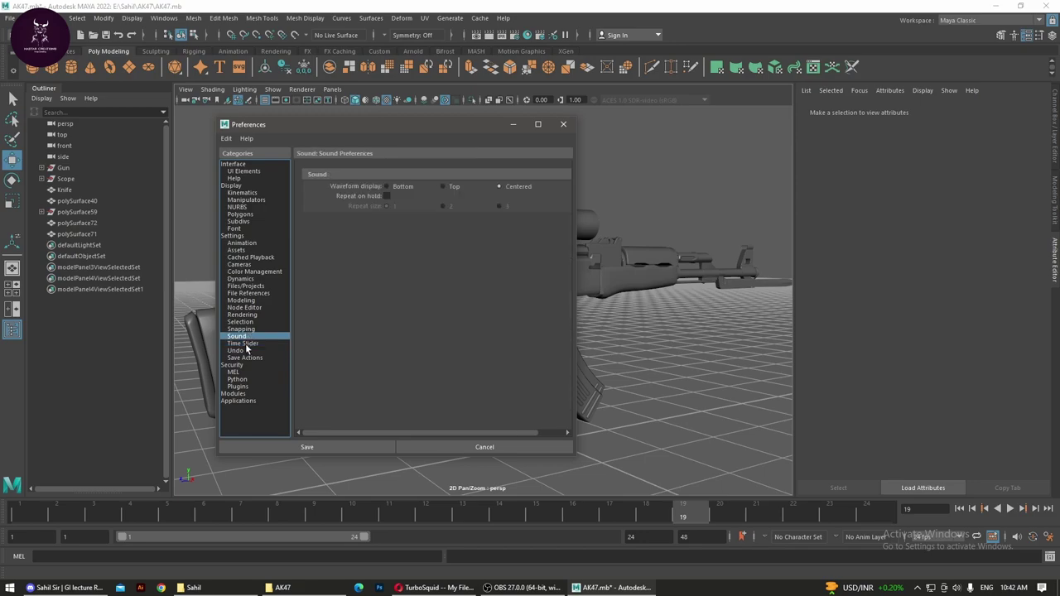
left_click(246, 344)
left_click(251, 315)
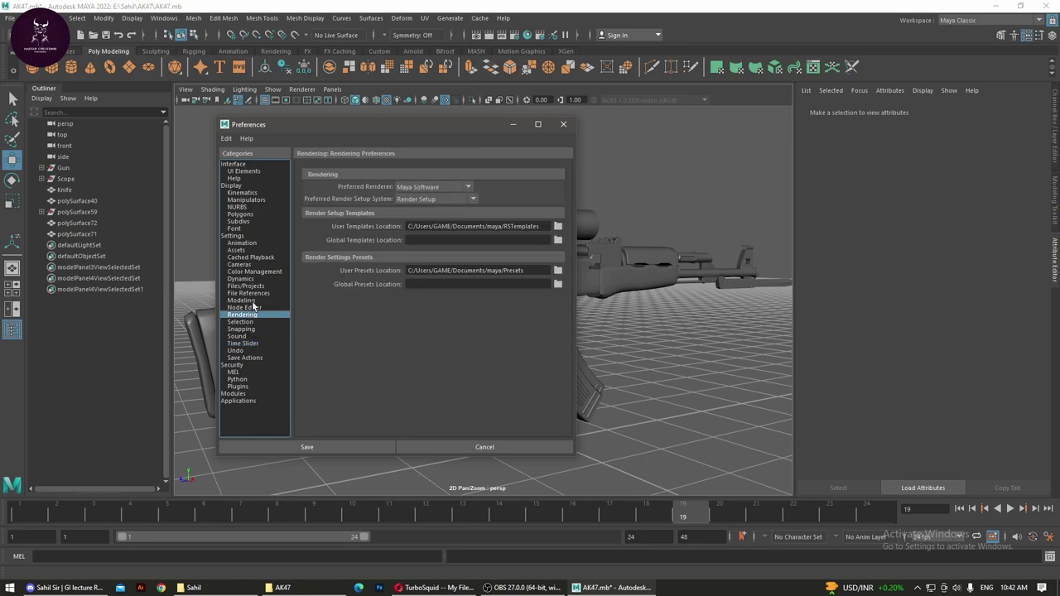
left_click(252, 301)
left_click(253, 294)
left_click(254, 287)
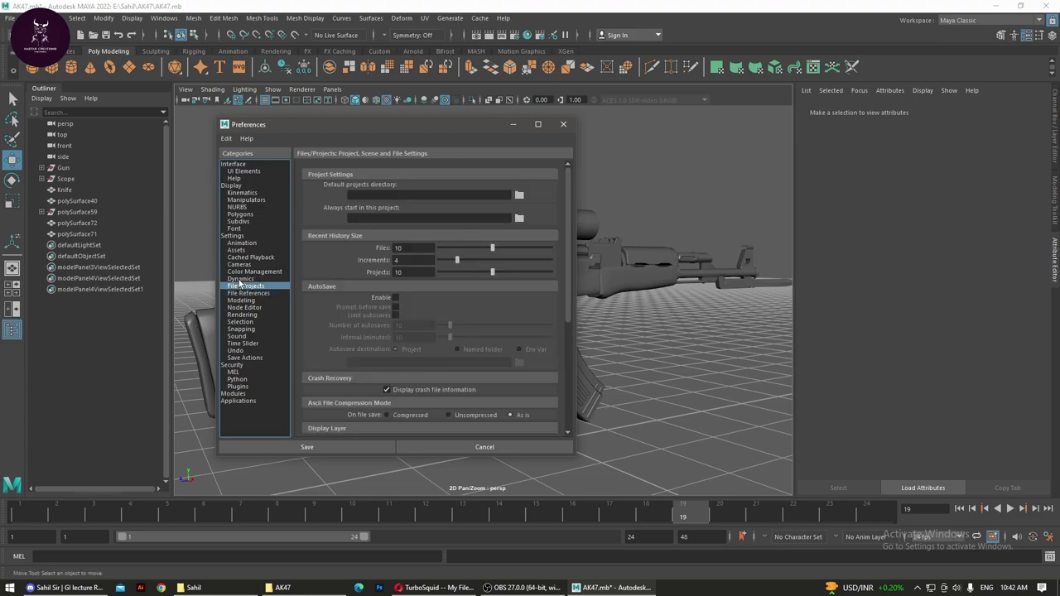
Step: Review the Cached Playback, Asset, Animation, Interface and UI Elements preferences, then save them
left_click(248, 279)
left_click(252, 272)
left_click(254, 259)
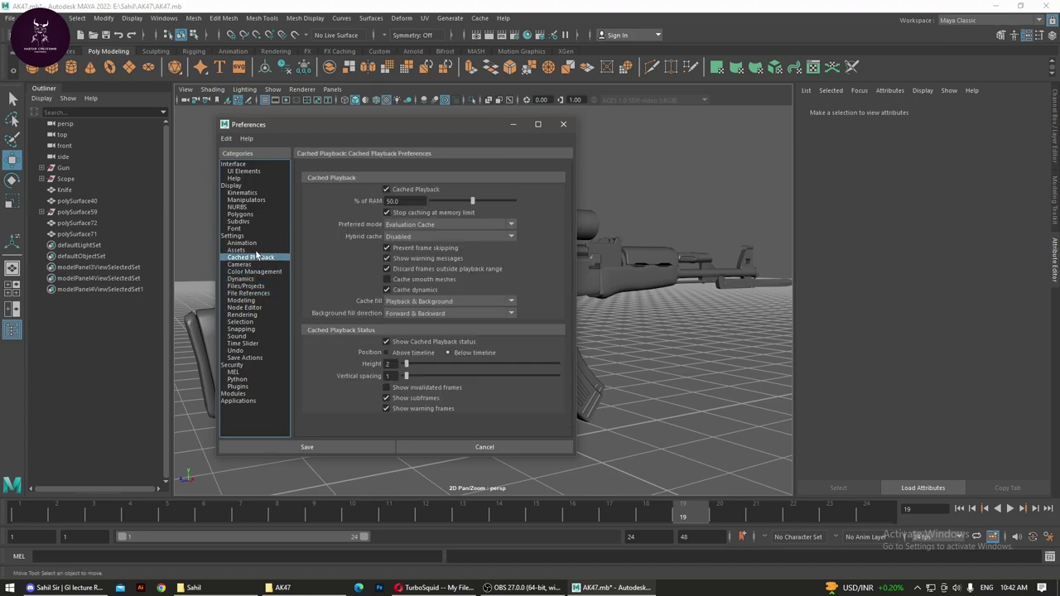
left_click(256, 250)
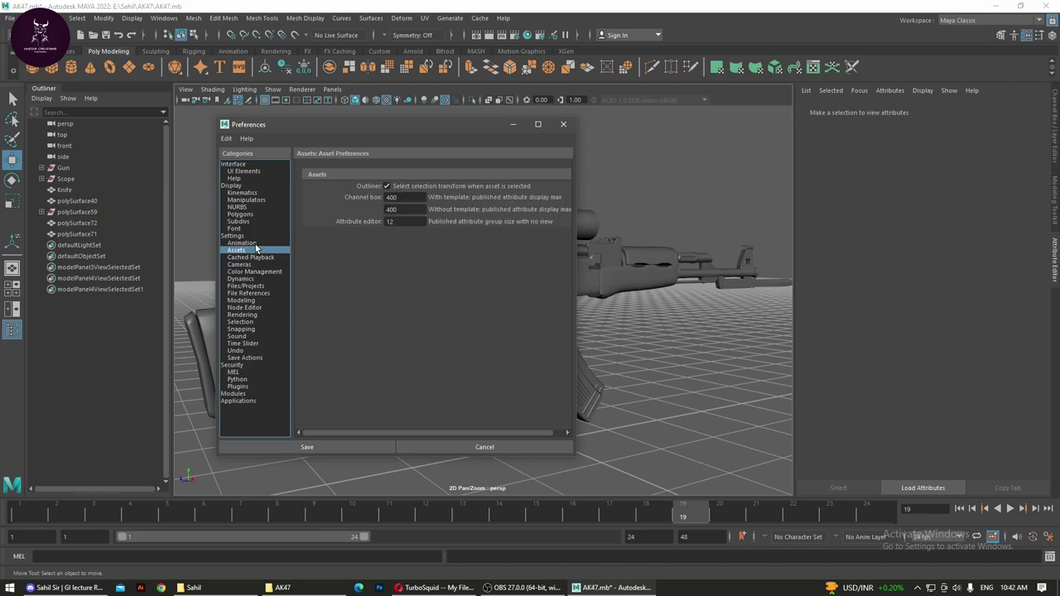
left_click(256, 244)
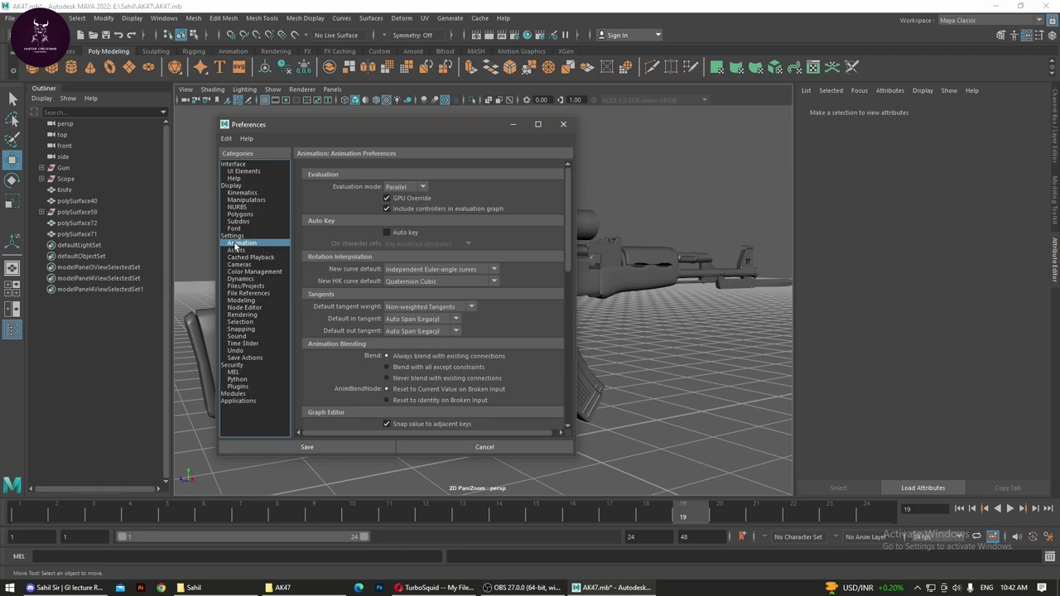
left_click(225, 236)
left_click(232, 185)
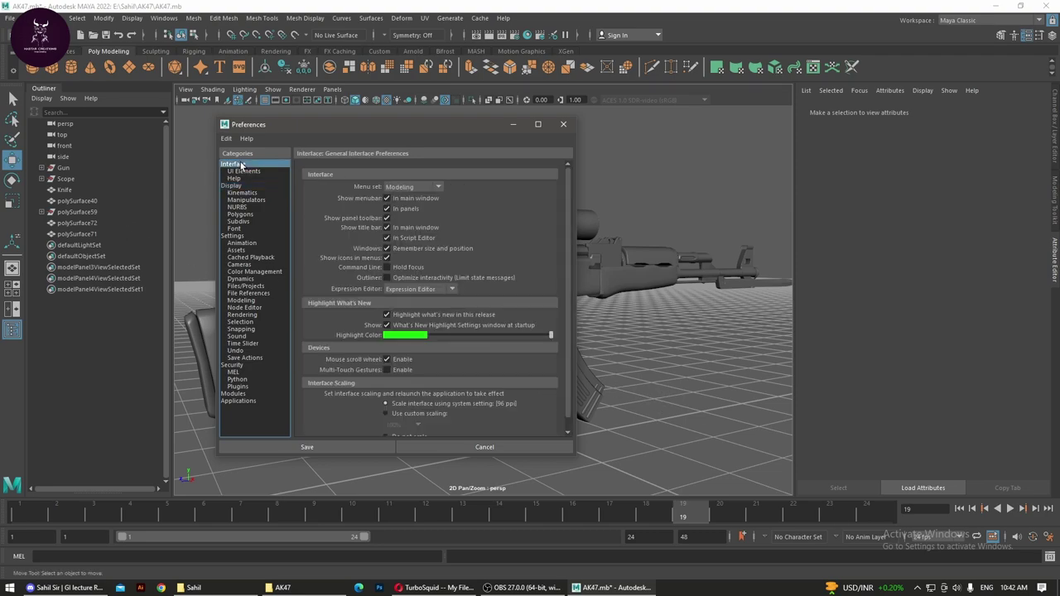
scroll(424, 291, "down", 1)
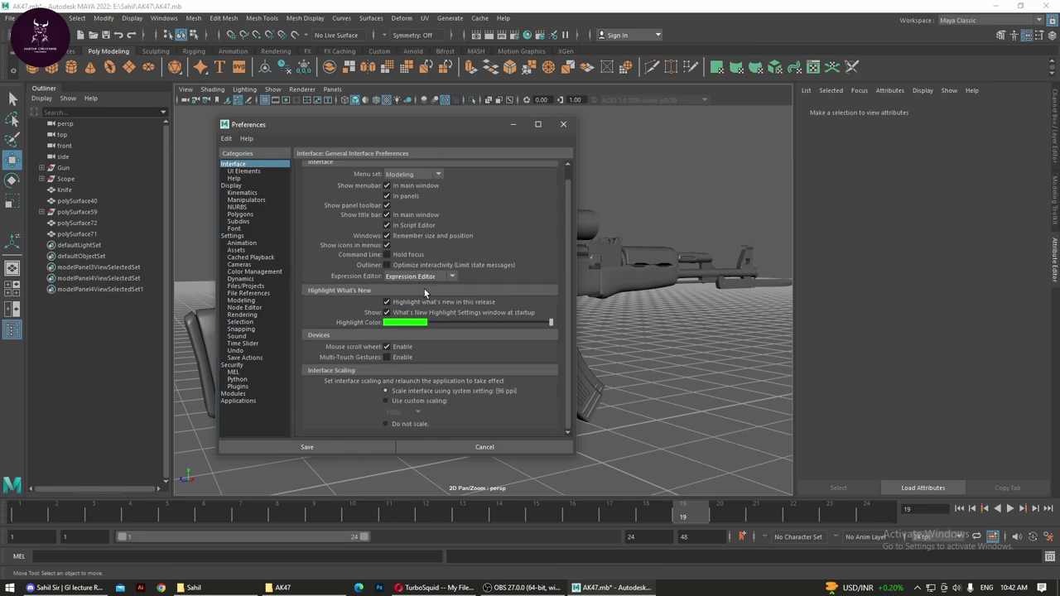
left_click(250, 172)
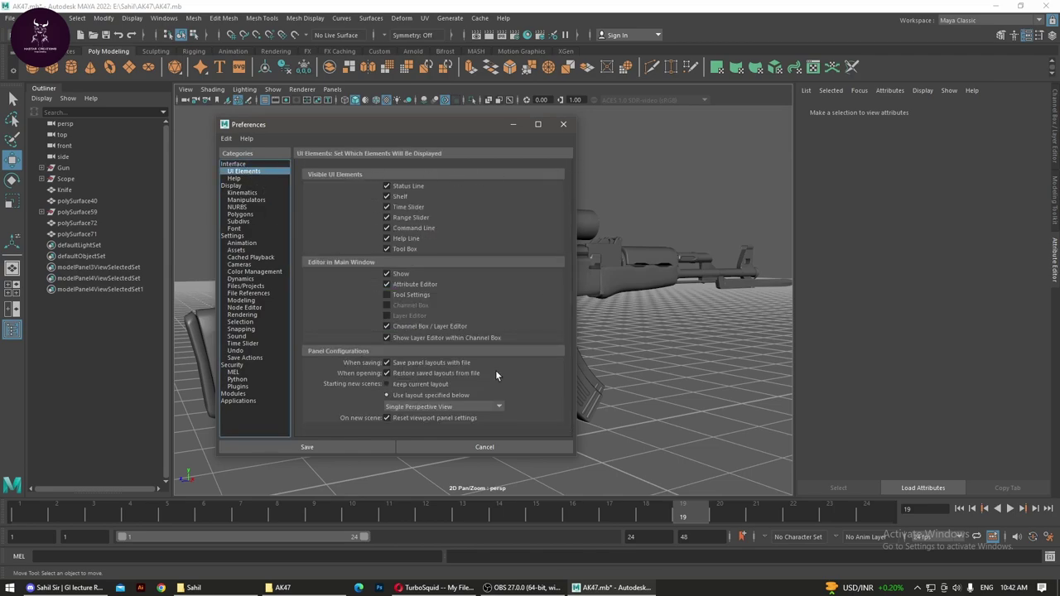
left_click(367, 446)
Step: Orbit and zoom the viewport so the whole AK47 rifle is framed
scroll(454, 359, "down", 3)
mouse_move(454, 359)
left_mouse_down("alt")
mouse_move(466, 381)
mouse_move(415, 339)
left_mouse_up("alt")
right_click_drag(415, 339, 489, 392, "alt")
mouse_move(488, 393)
left_mouse_down("alt")
mouse_move(513, 394)
mouse_move(431, 343)
left_mouse_up("alt")
right_click_drag(431, 343, 469, 396, "alt")
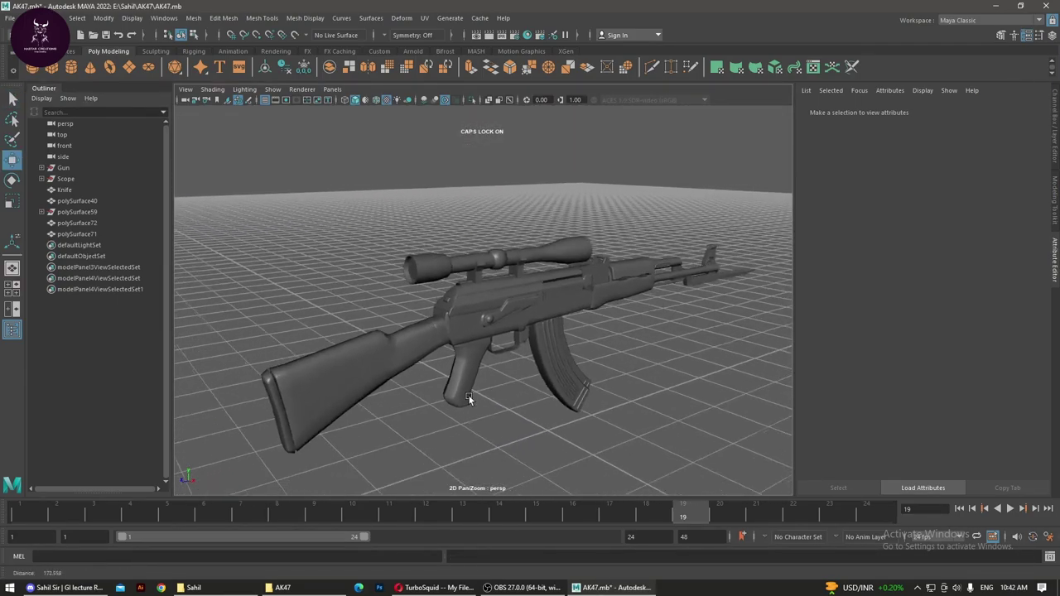
Step: Rename polySurface71 to guN and polySurface72 to sCOPE in the Outliner
left_click(413, 366)
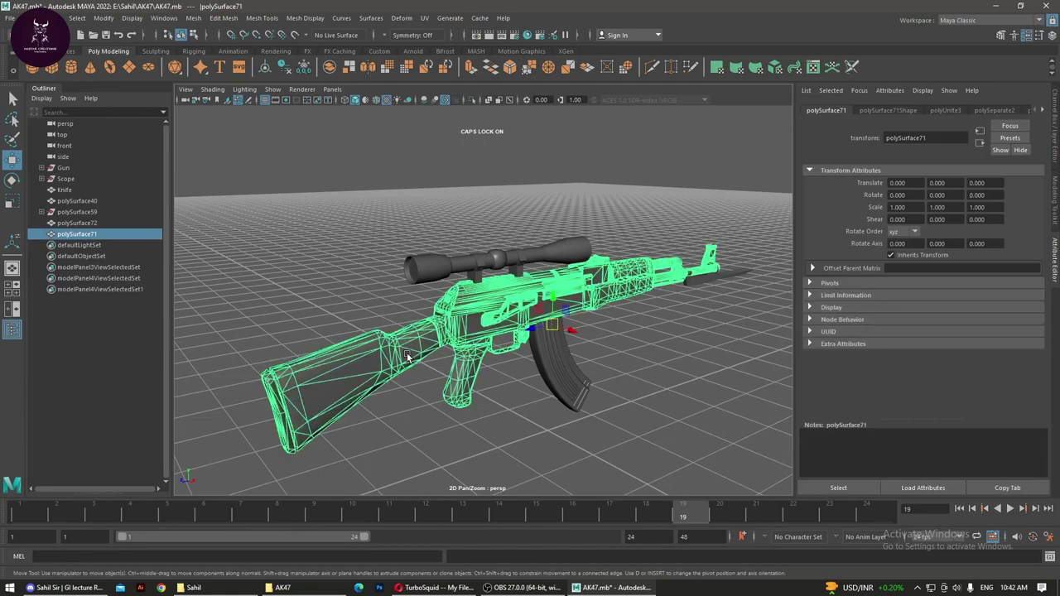
double_click(84, 235)
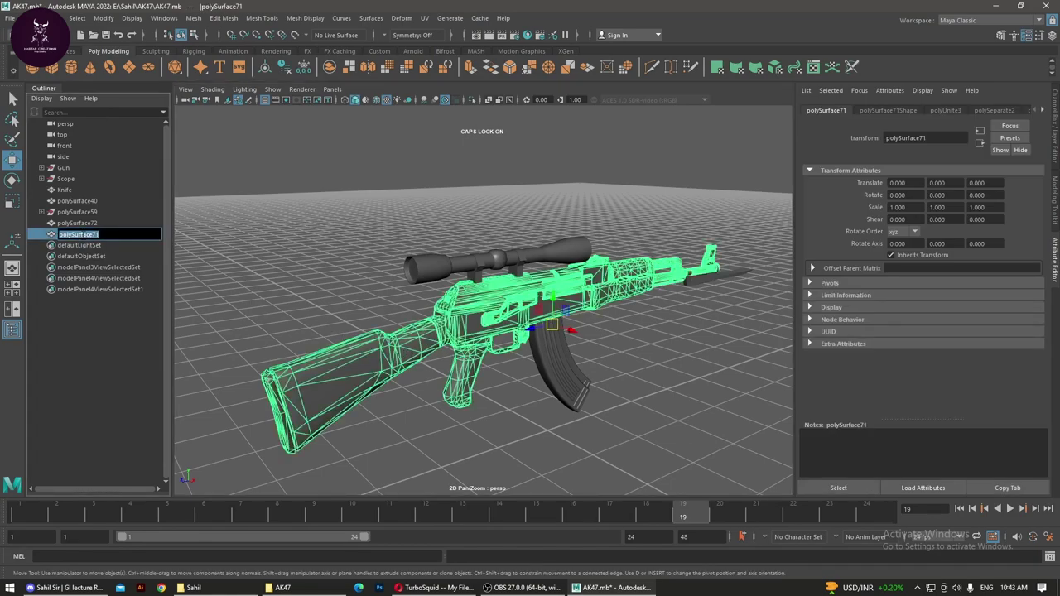
type("guN")
key("Return")
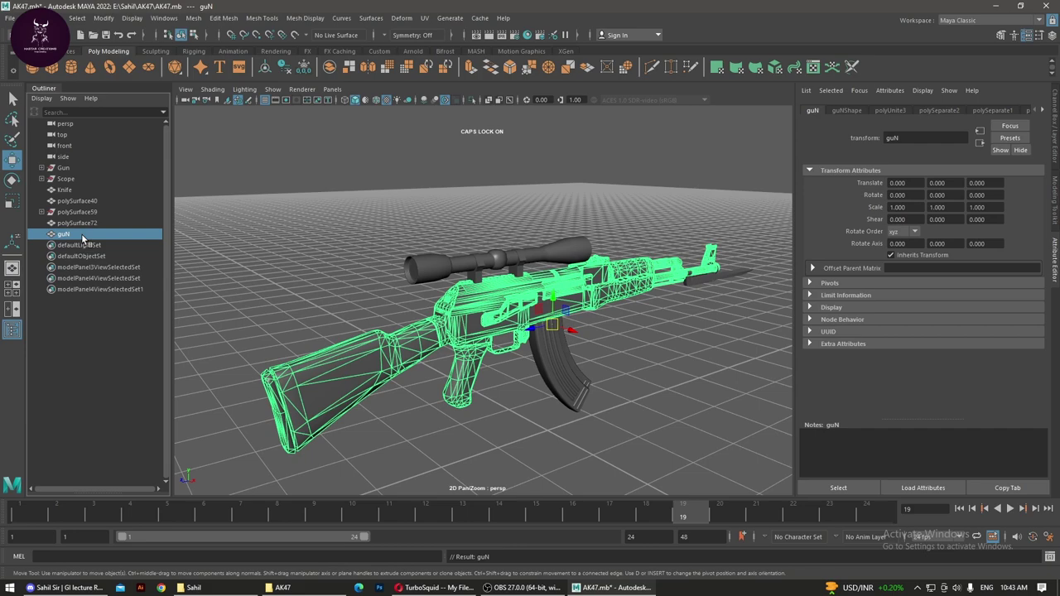
left_click(85, 224)
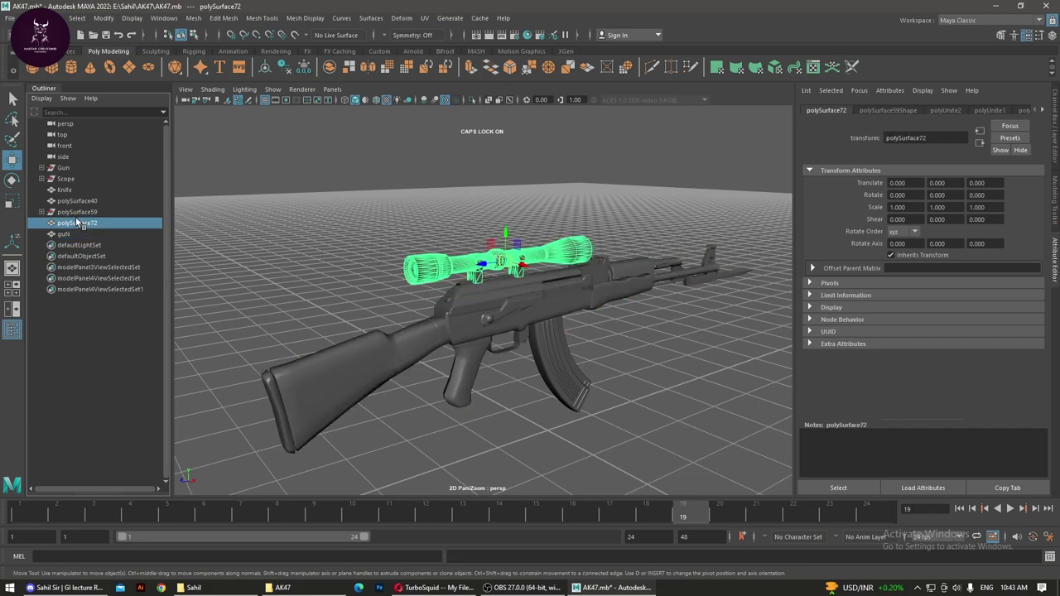
double_click(83, 224)
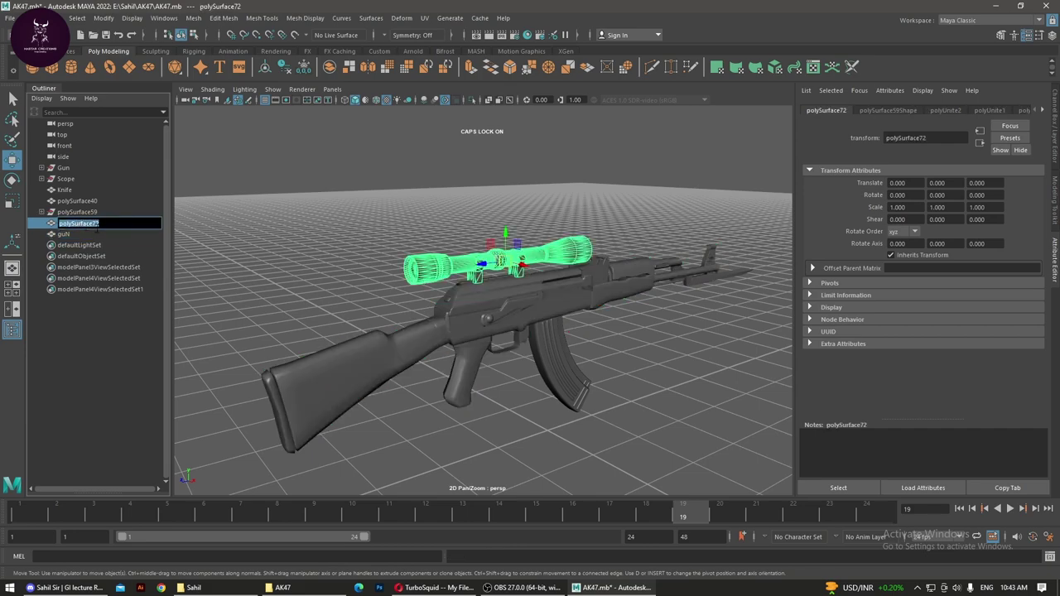
type("sCOPE")
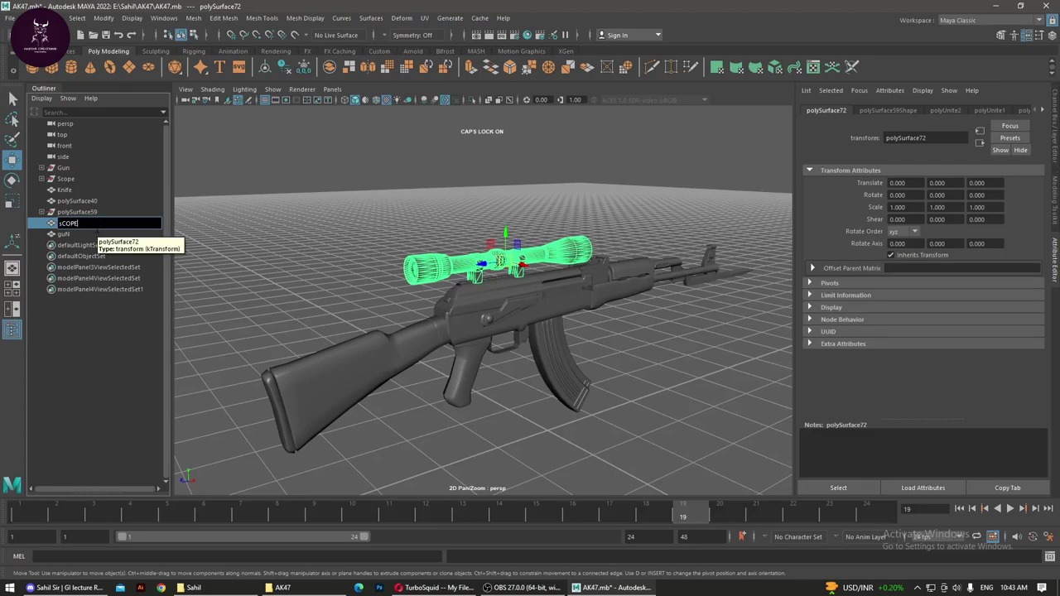
key("Return")
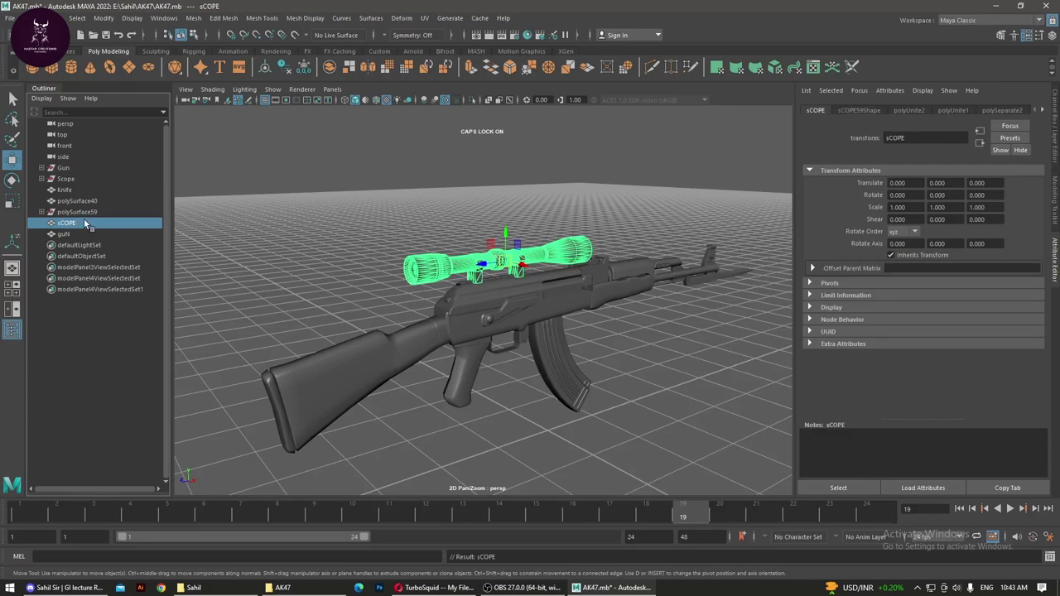
Step: Inspect polySurface59 and the Scope group, then select everything from Gun through guN
left_click(77, 214)
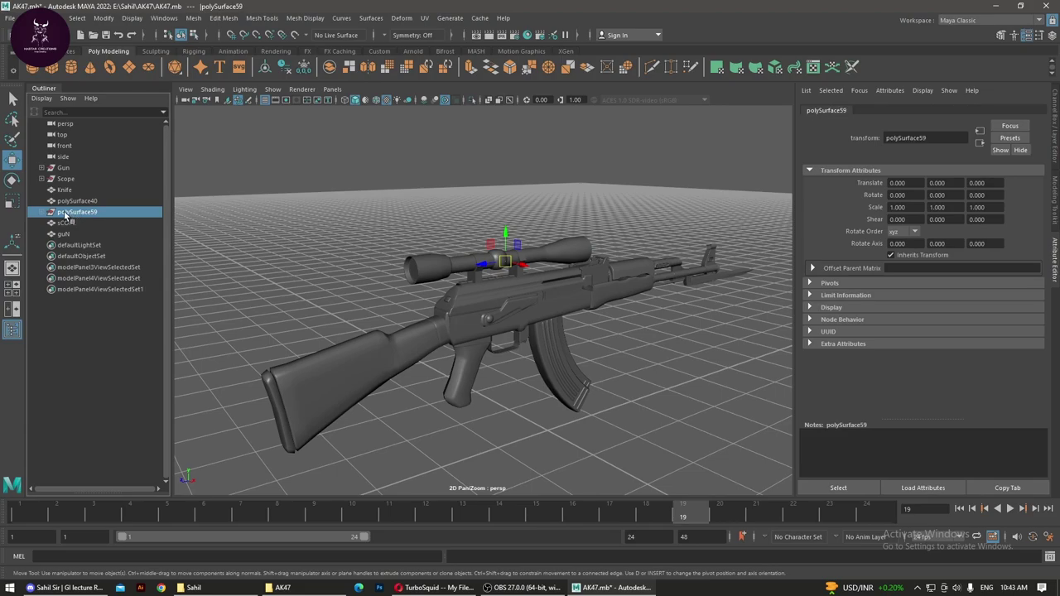
key("f")
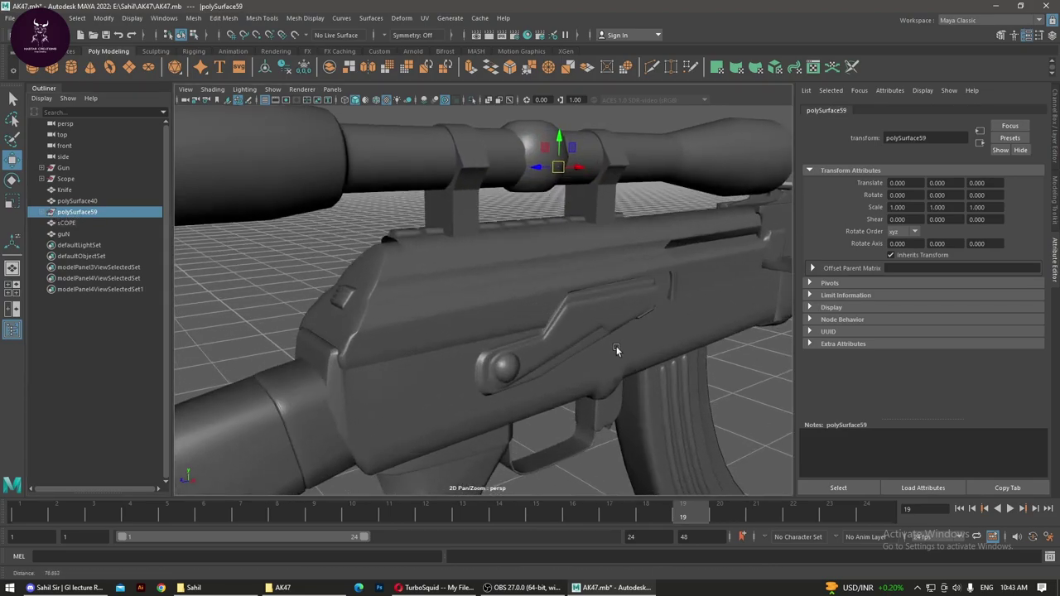
left_click(46, 213)
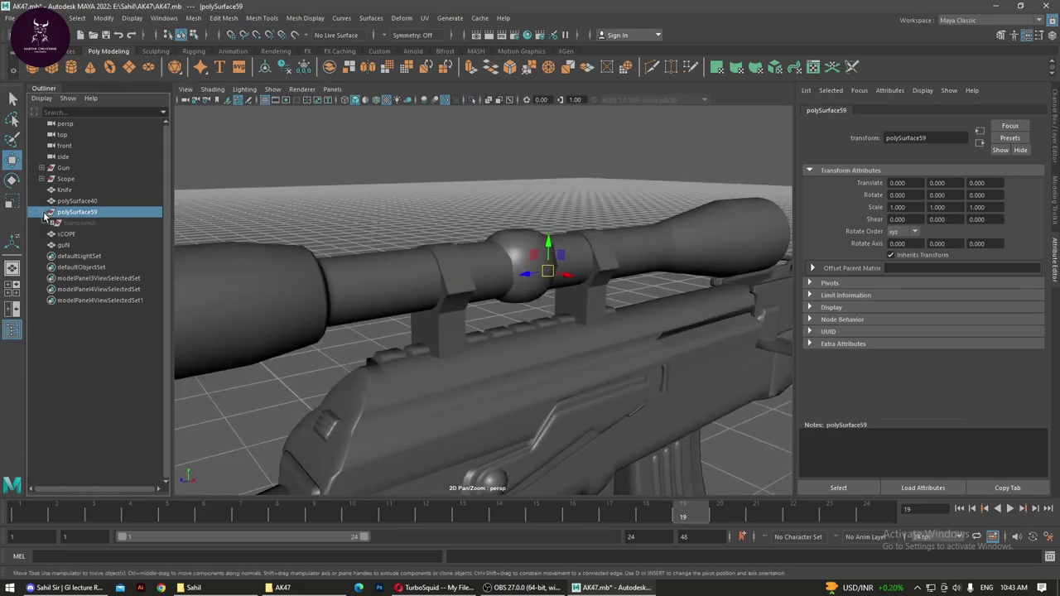
left_click(51, 223)
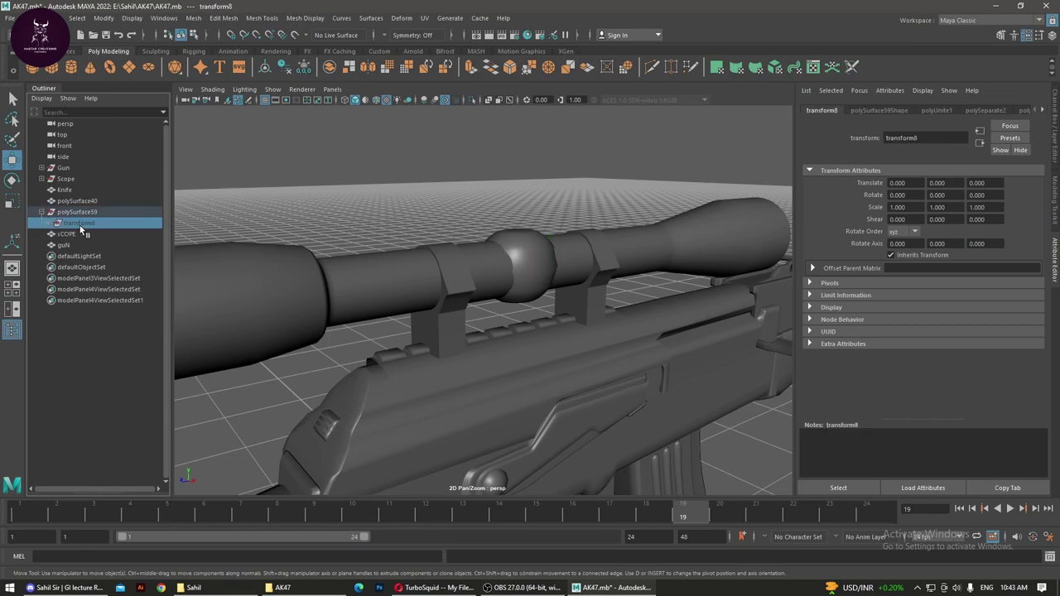
left_click(66, 179)
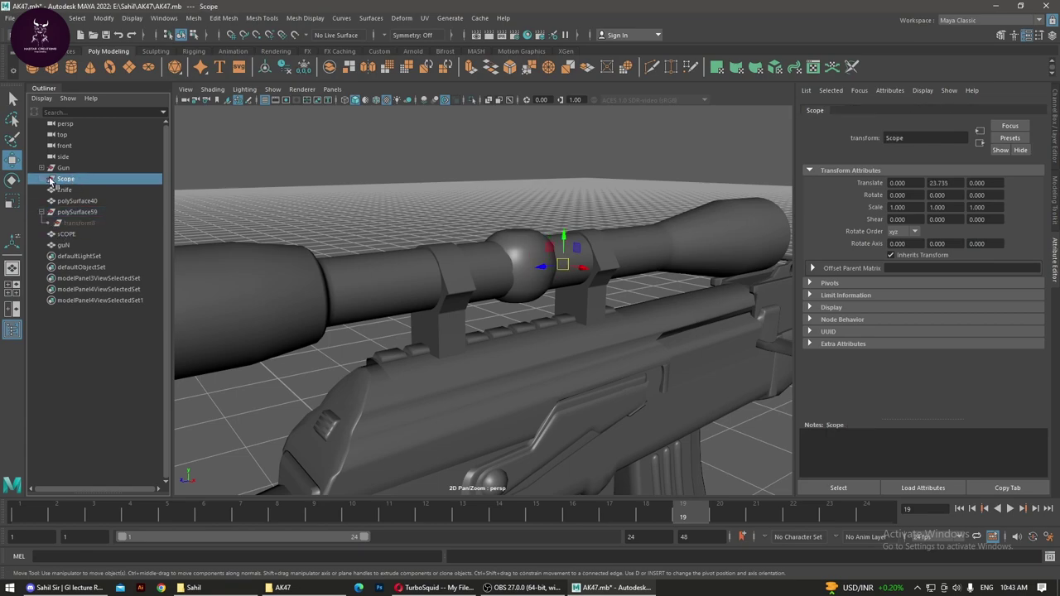
left_click(42, 179)
left_click(43, 179)
left_click(83, 212, "shift")
left_click(82, 169)
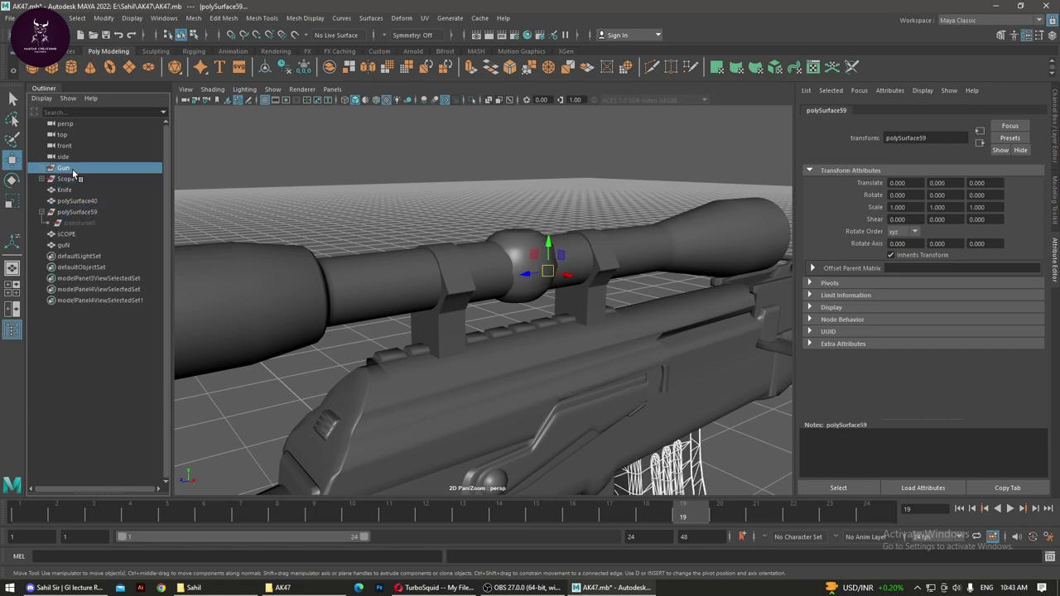
left_click(87, 245, "shift")
Step: Freeze transformations and delete history on the selected meshes, then select and frame magazine polySurface40
left_click(282, 66)
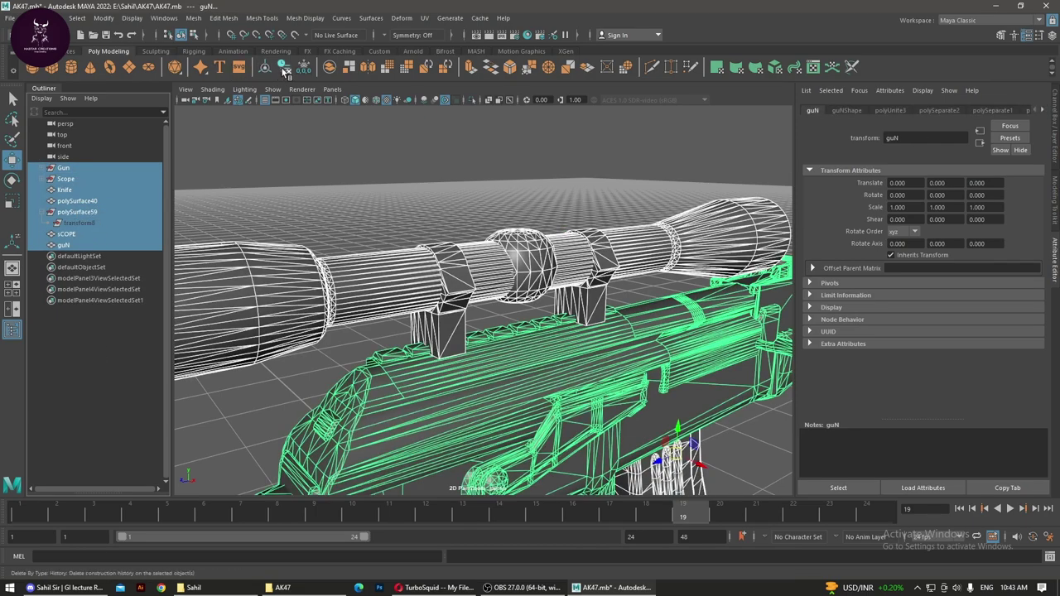
left_click(304, 66)
left_click(125, 358)
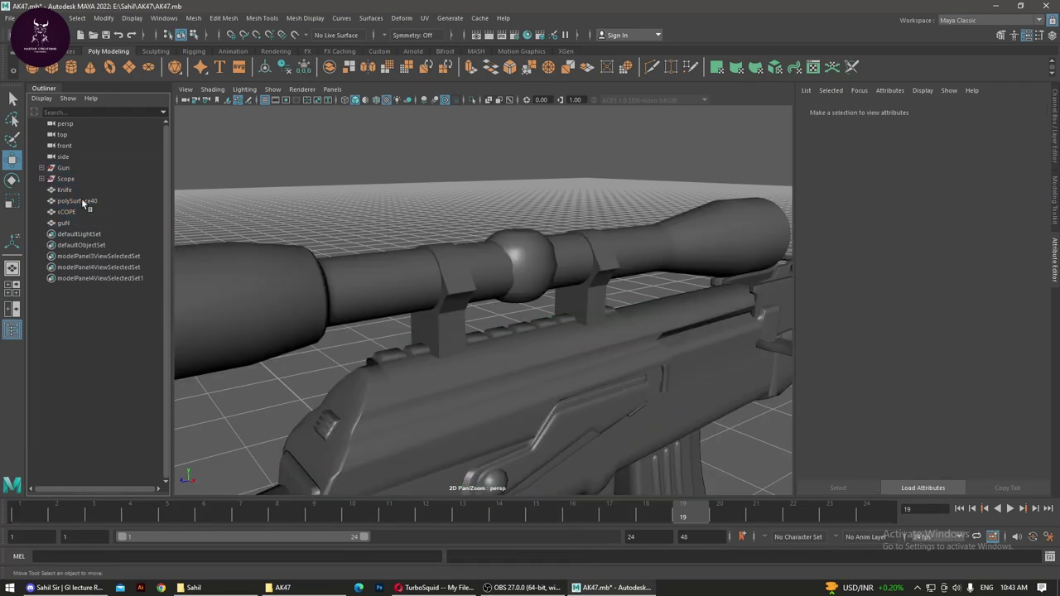
left_click(69, 220)
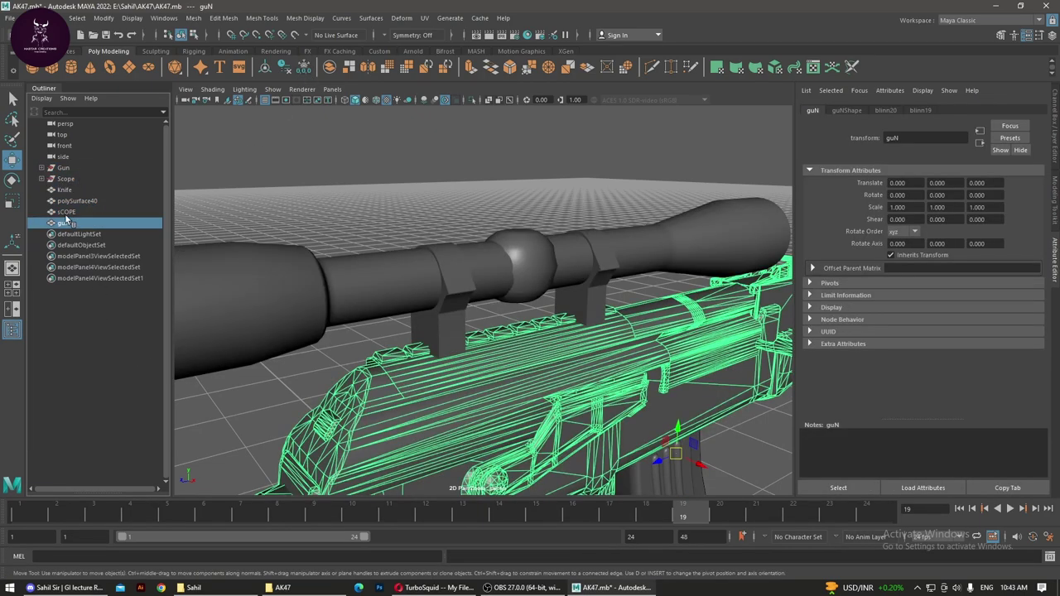
left_click(63, 213)
left_click(69, 202)
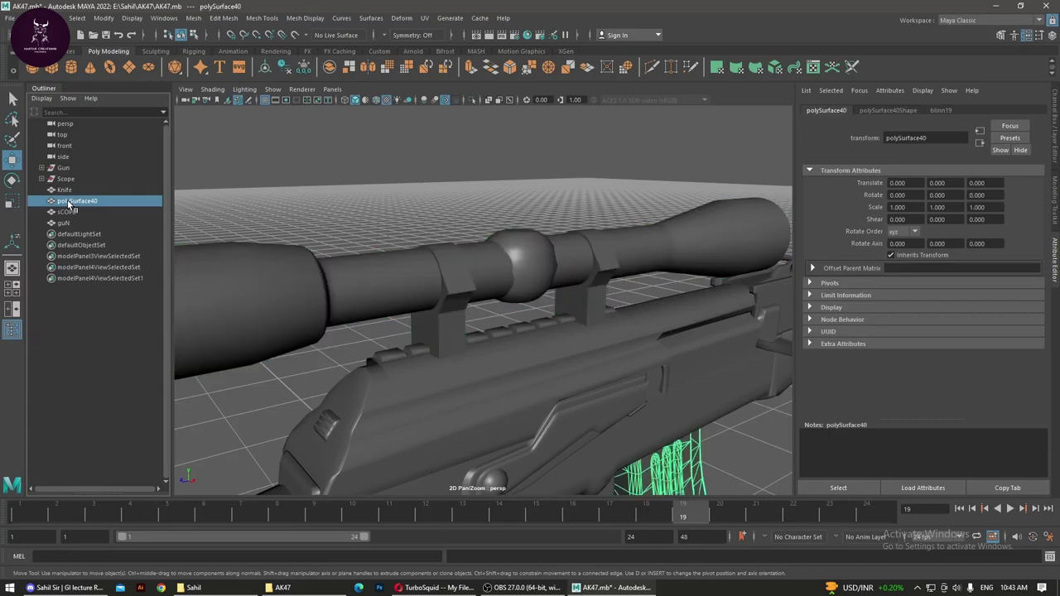
key("f")
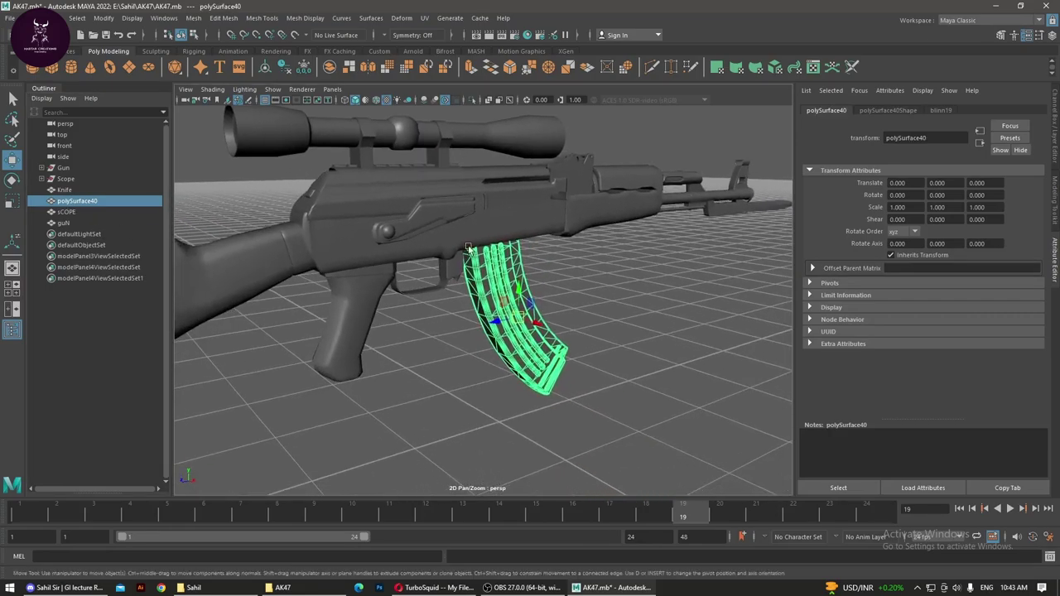
Step: Rename polySurface40 to MAgazine and pull back to see the whole rifle
double_click(76, 201)
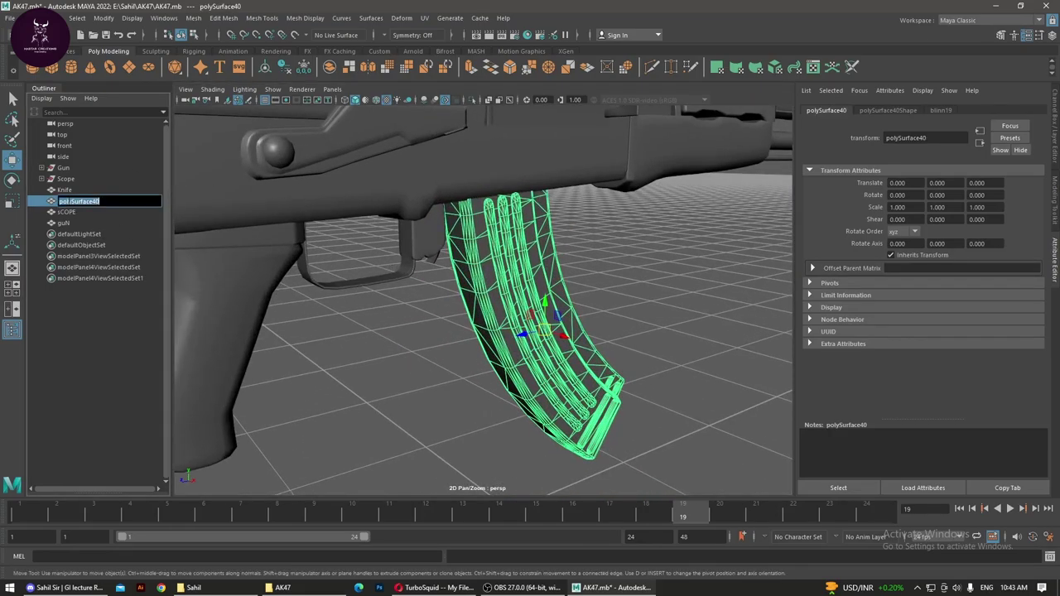
type("MAgazin")
type("e")
key("Return")
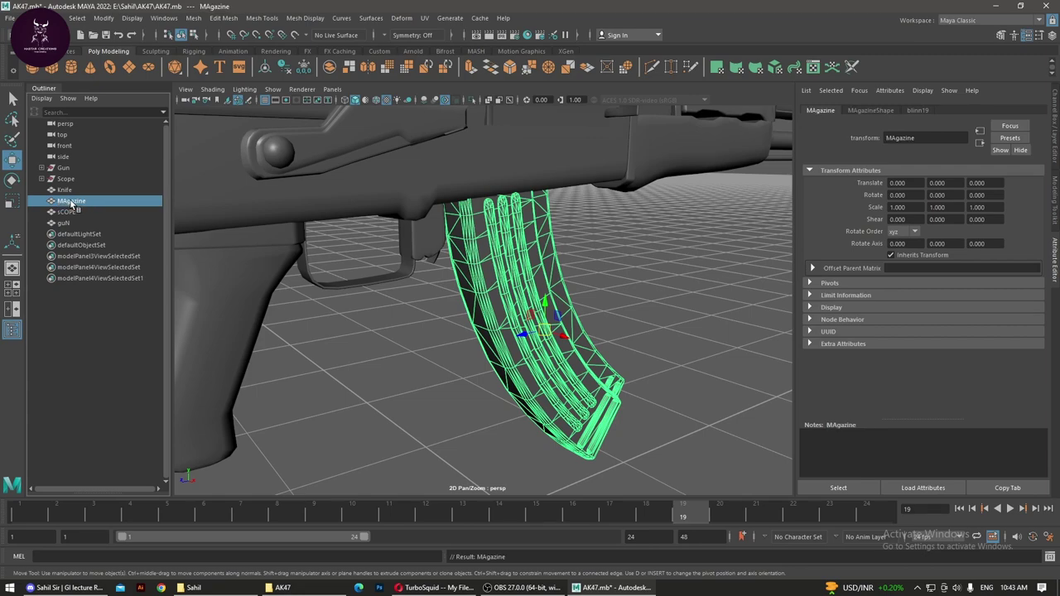
left_click(73, 191)
right_click_drag(494, 292, 362, 279, "alt")
Step: Move polySurface54 and polySurface61 out of the Scope group and delete the empty group
left_click(55, 178)
left_click(41, 178)
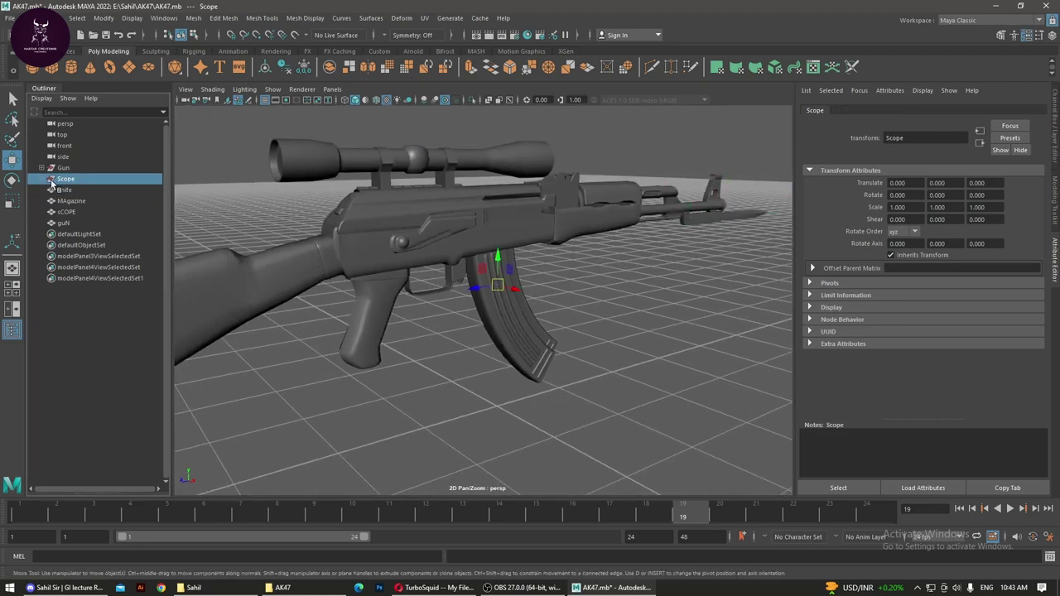
left_click(83, 200)
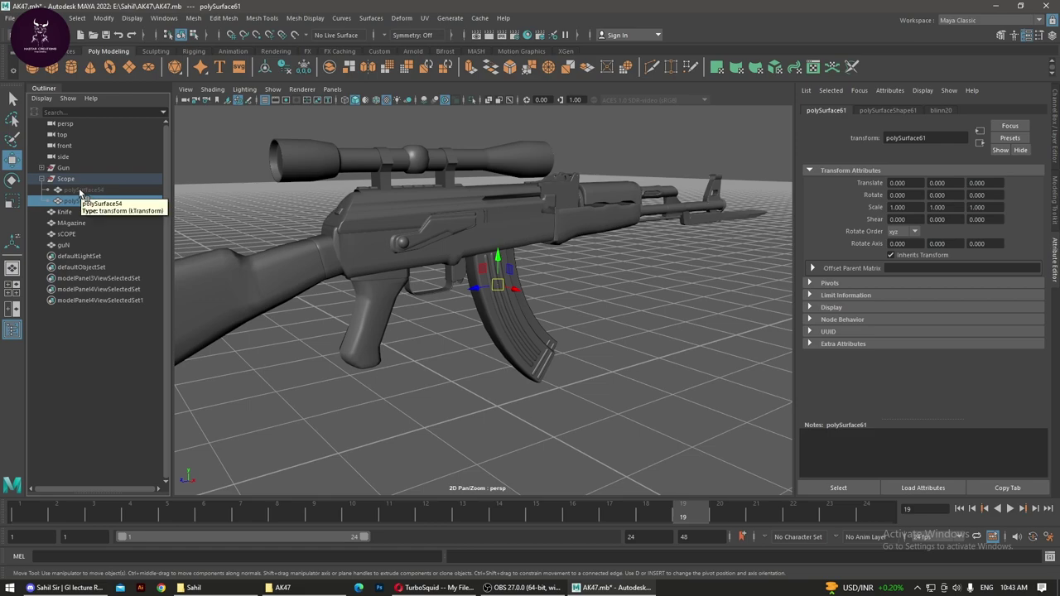
left_click(73, 182)
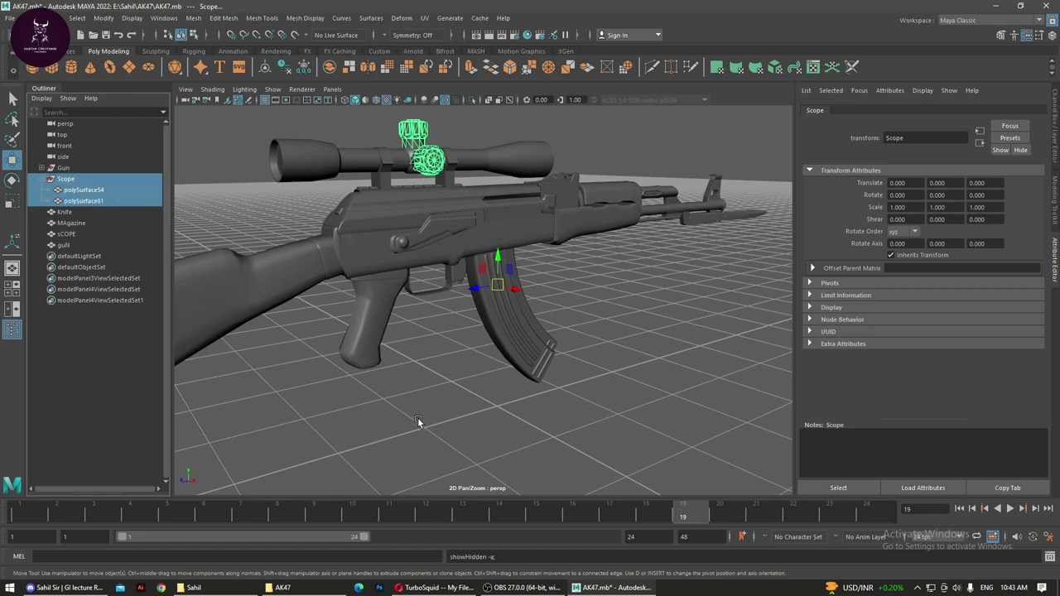
left_click(73, 182, "ctrl")
left_click(85, 189)
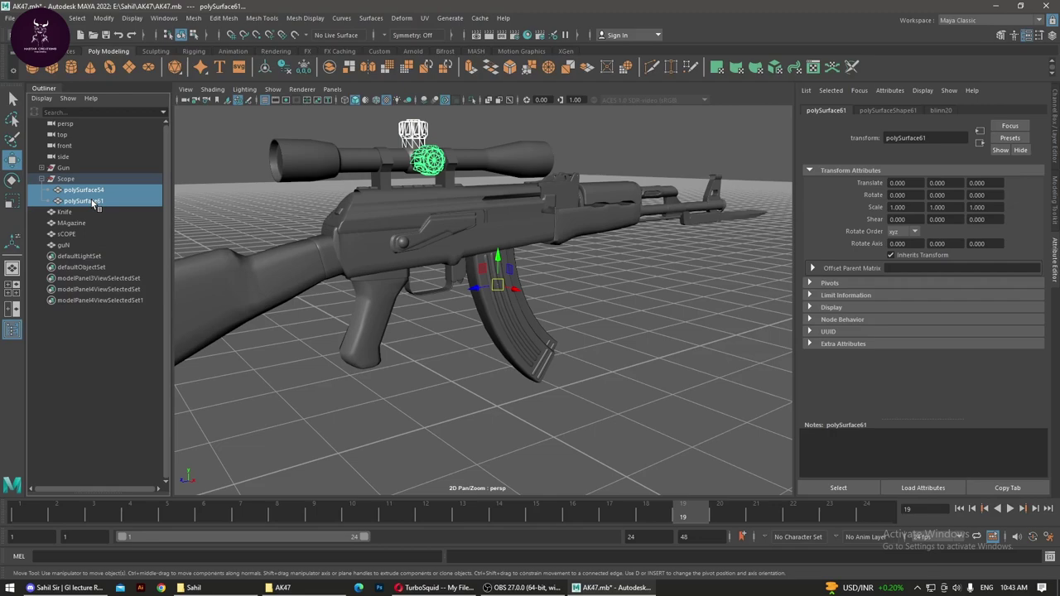
left_click(101, 203, "ctrl")
middle_click_drag(53, 174, 52, 168)
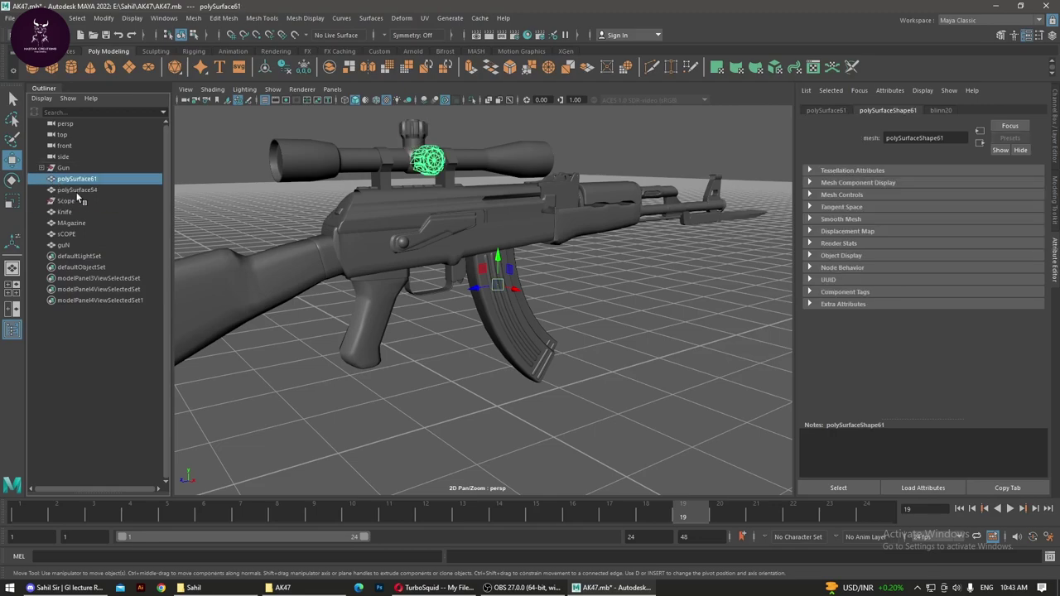
left_click(78, 202)
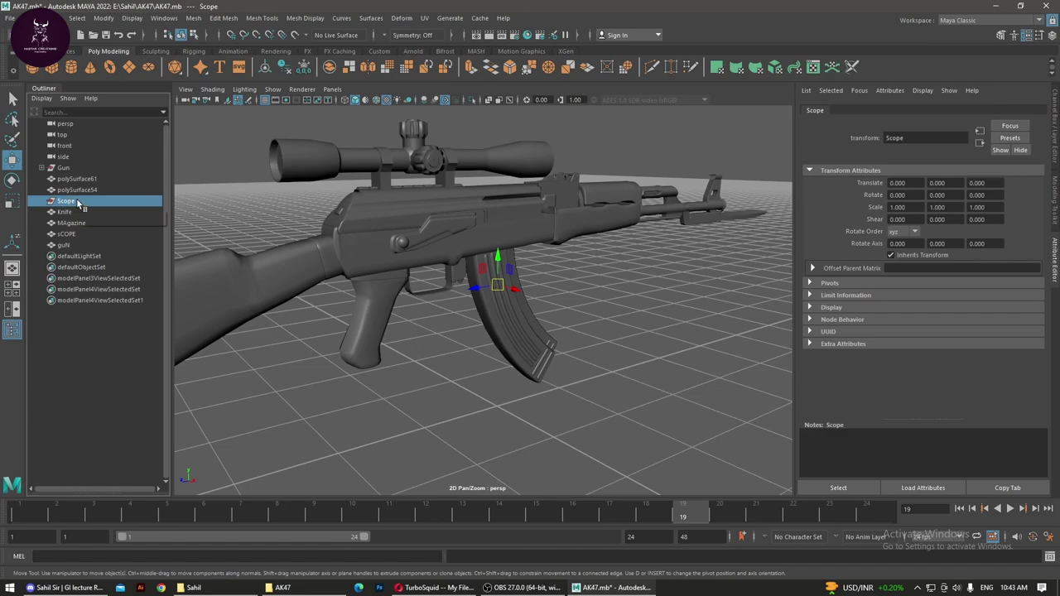
key("Delete")
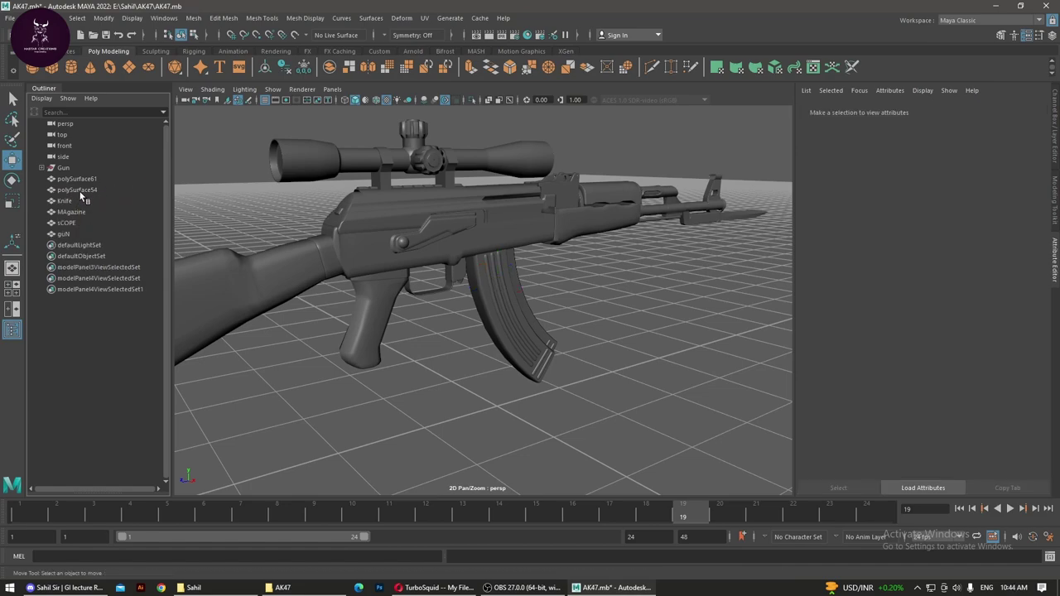
Step: Rename polySurface61 to right_trigger and polySurface54 to top_trigger
left_click(74, 180)
double_click(74, 180)
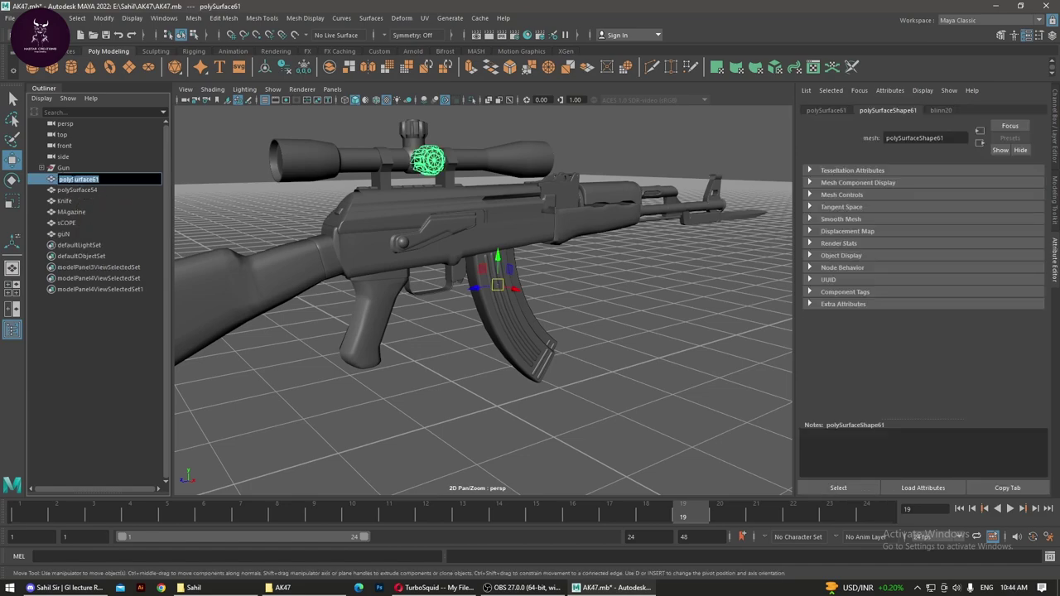
type("T")
key("Return")
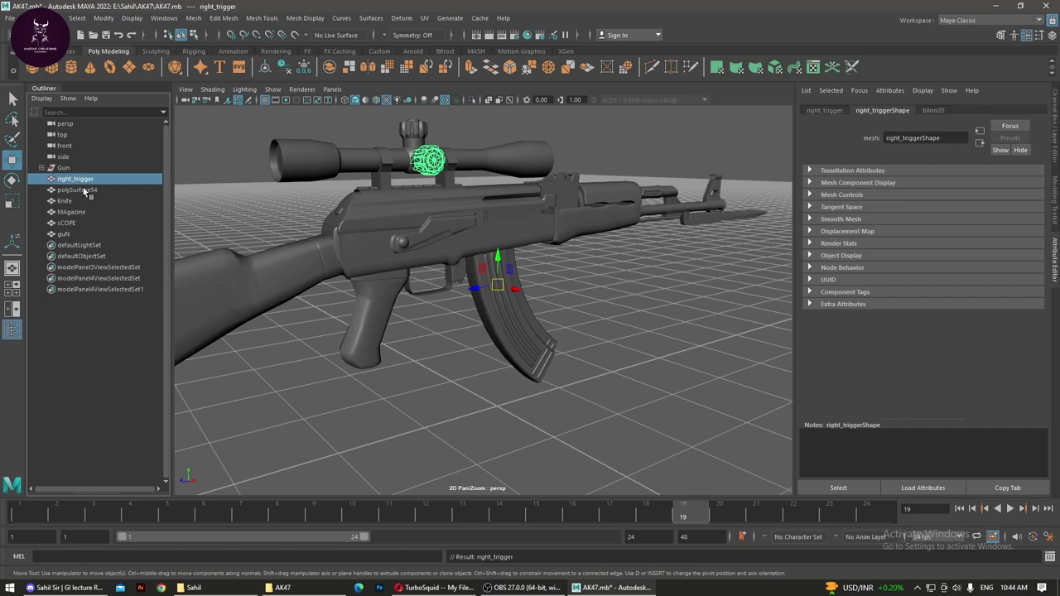
left_click(86, 190)
double_click(80, 190)
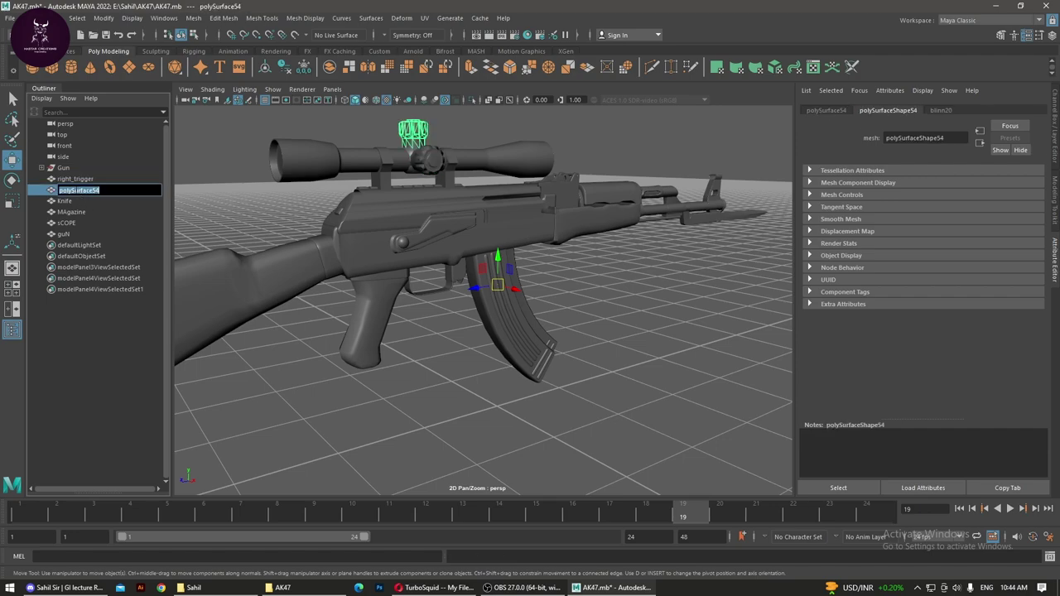
type("top_trigger")
key("Return")
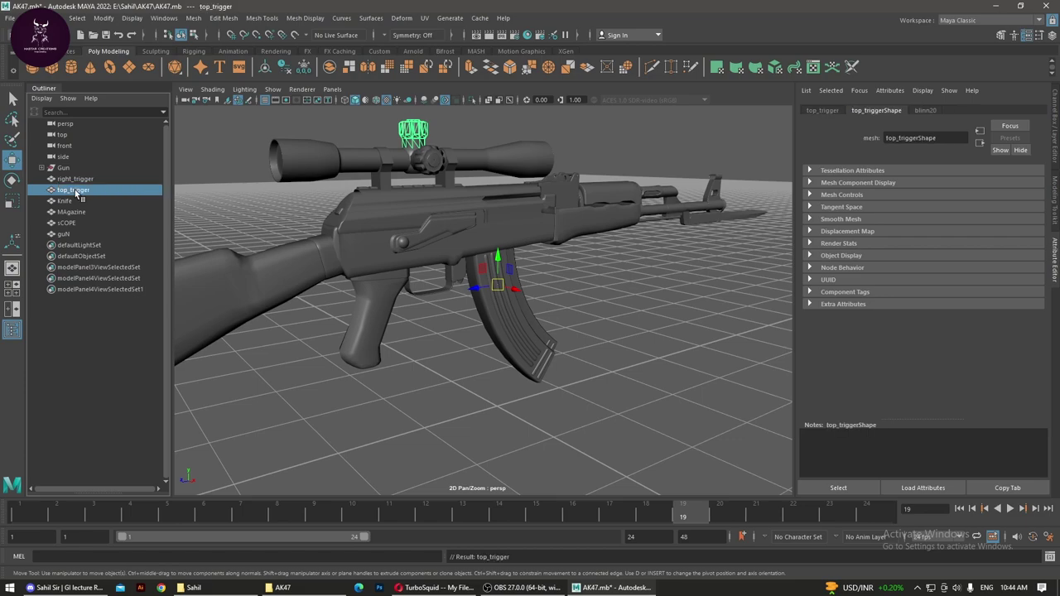
Step: Unparent polySurface22 from the Gun group and delete the empty Gun group
left_click(65, 168)
key("f")
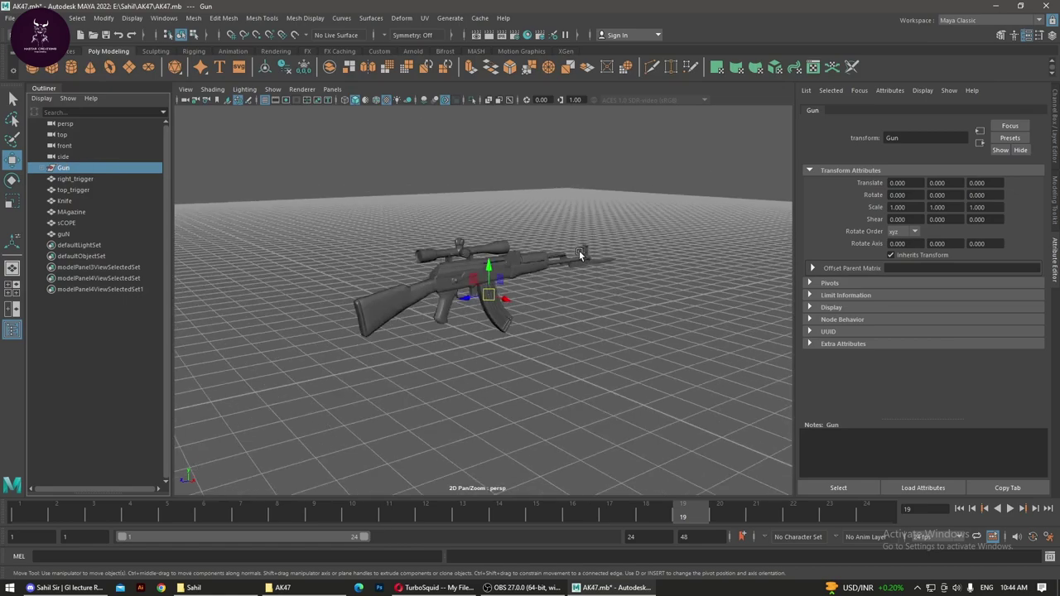
left_click(43, 168)
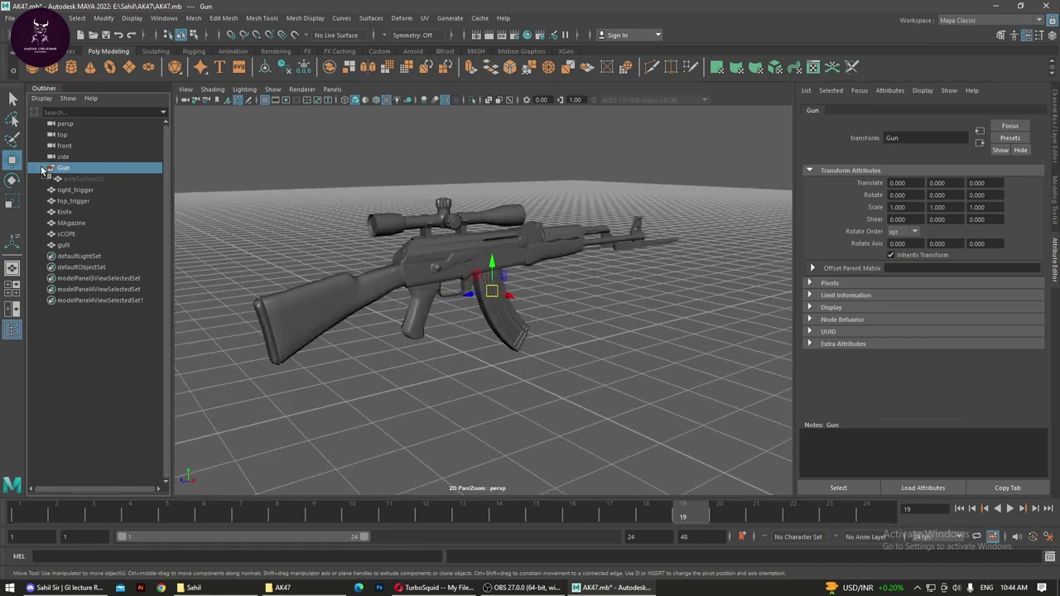
left_click(81, 179)
left_click(430, 378)
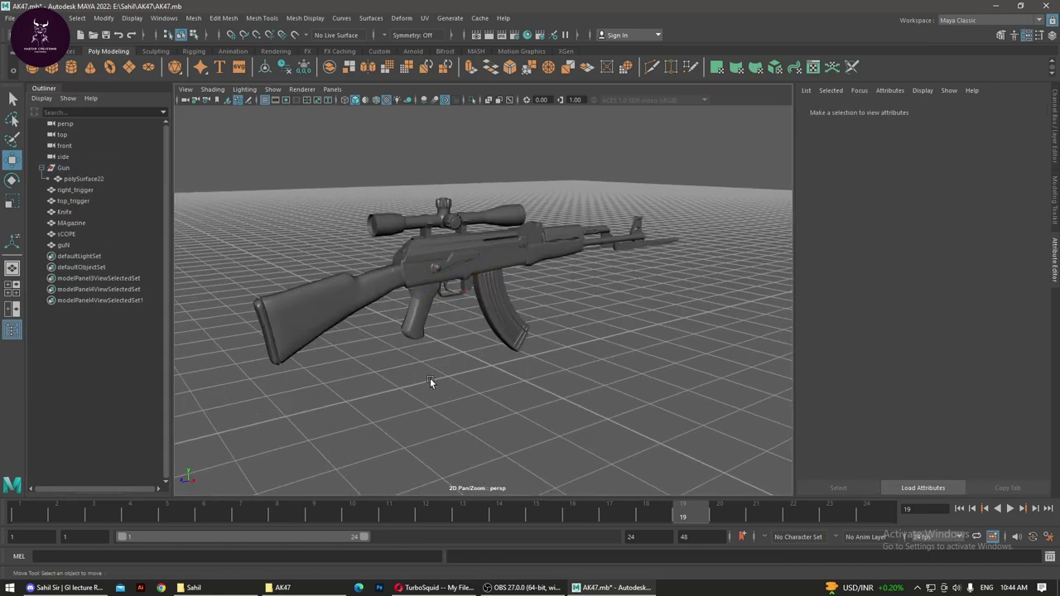
mouse_move(430, 378)
right_mouse_down("alt")
mouse_move(754, 390)
mouse_move(551, 334)
right_mouse_up("alt")
key("bracketleft")
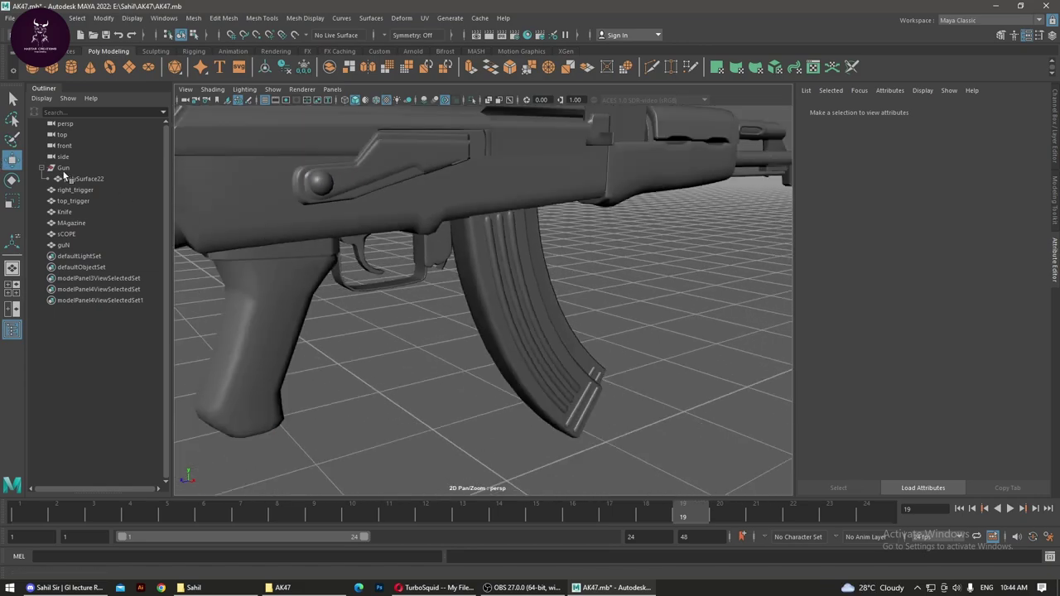
left_click(82, 179)
middle_click_drag(82, 179, 65, 164)
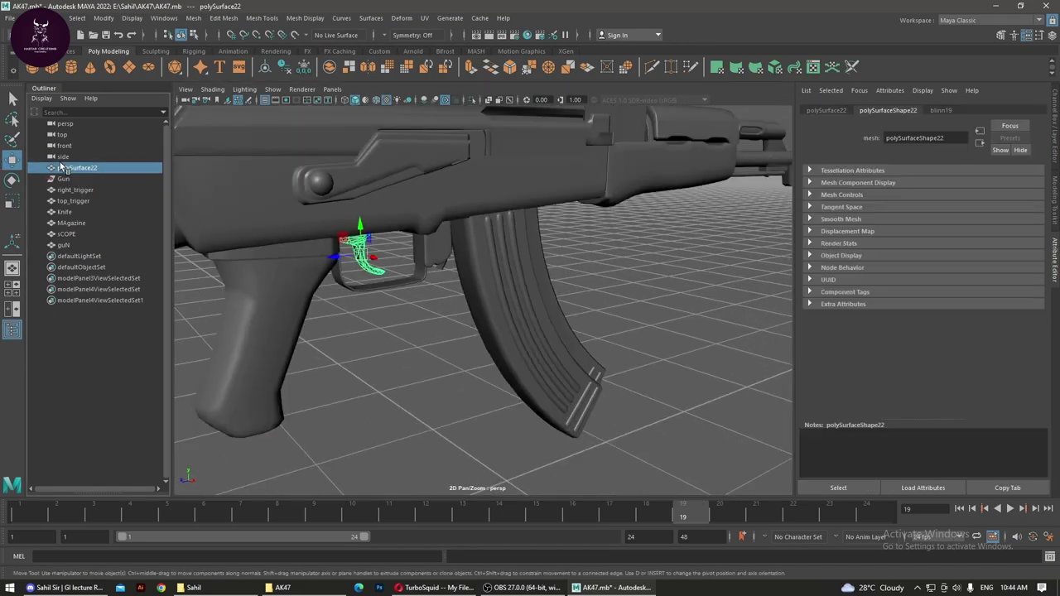
left_click(75, 178)
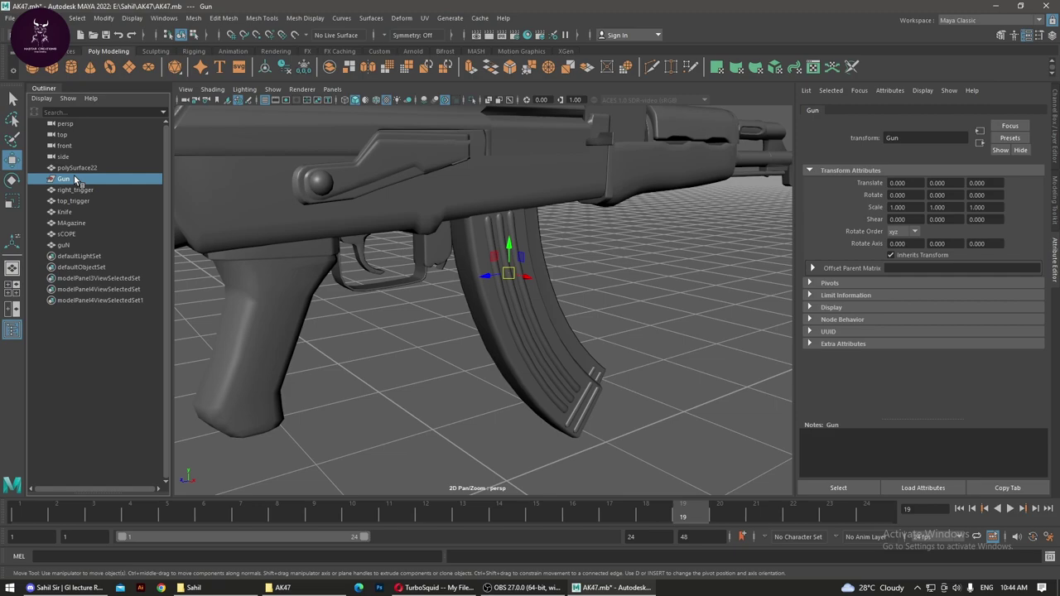
key("Delete")
Step: Rename polySurface22 to Trigger and view the whole AK47
double_click(74, 173)
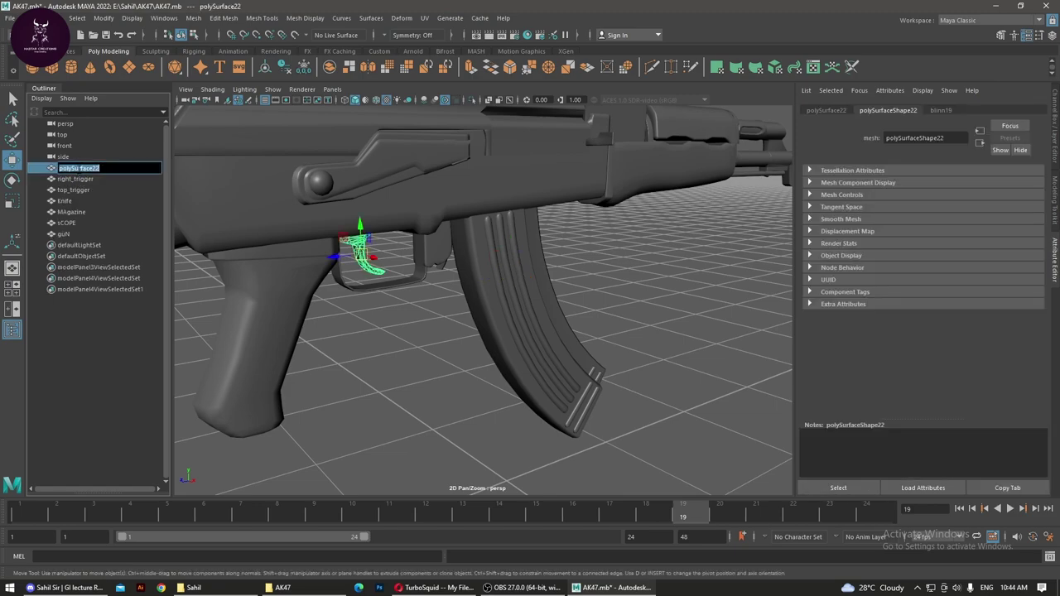
type("t")
key("Return")
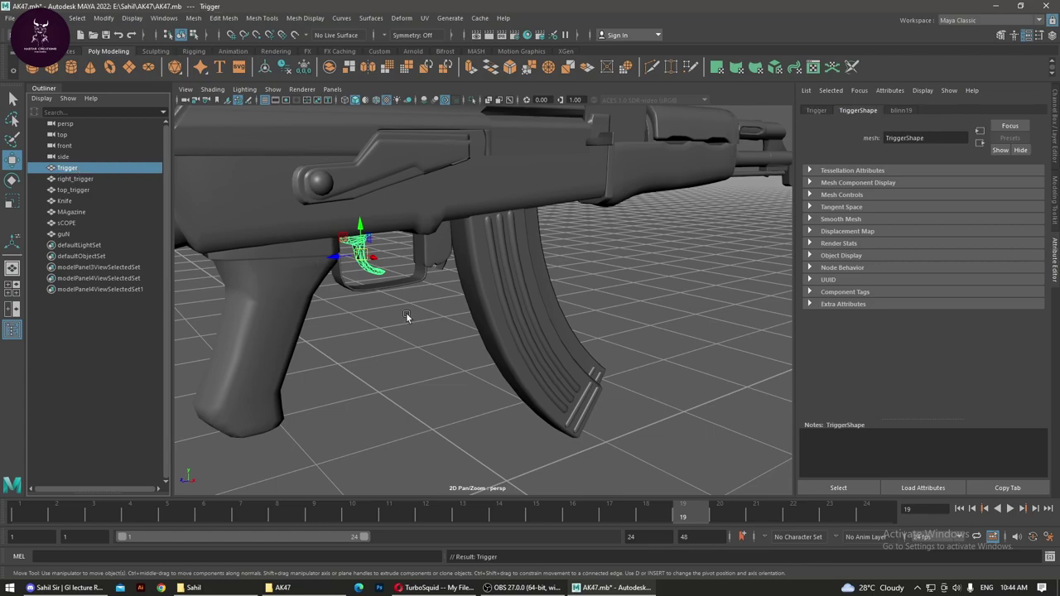
left_click(406, 313)
scroll(467, 343, "down", 3)
mouse_move(453, 339)
left_mouse_down("alt")
mouse_move(432, 328)
mouse_move(434, 348)
mouse_move(428, 335)
mouse_move(584, 337)
mouse_move(462, 346)
mouse_move(493, 352)
left_mouse_up("alt")
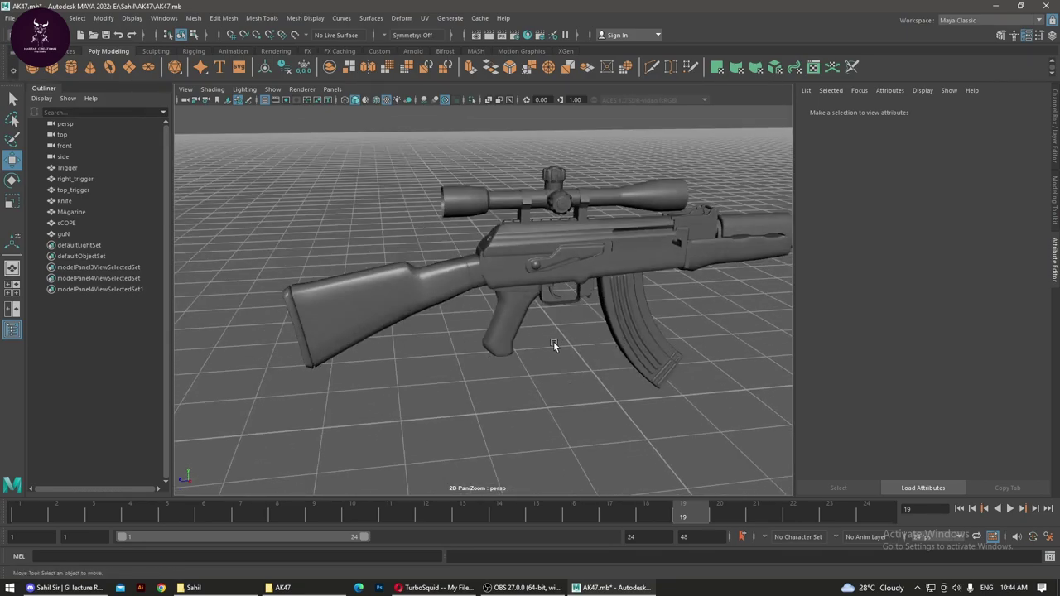
key("space")
key("space")
key("space")
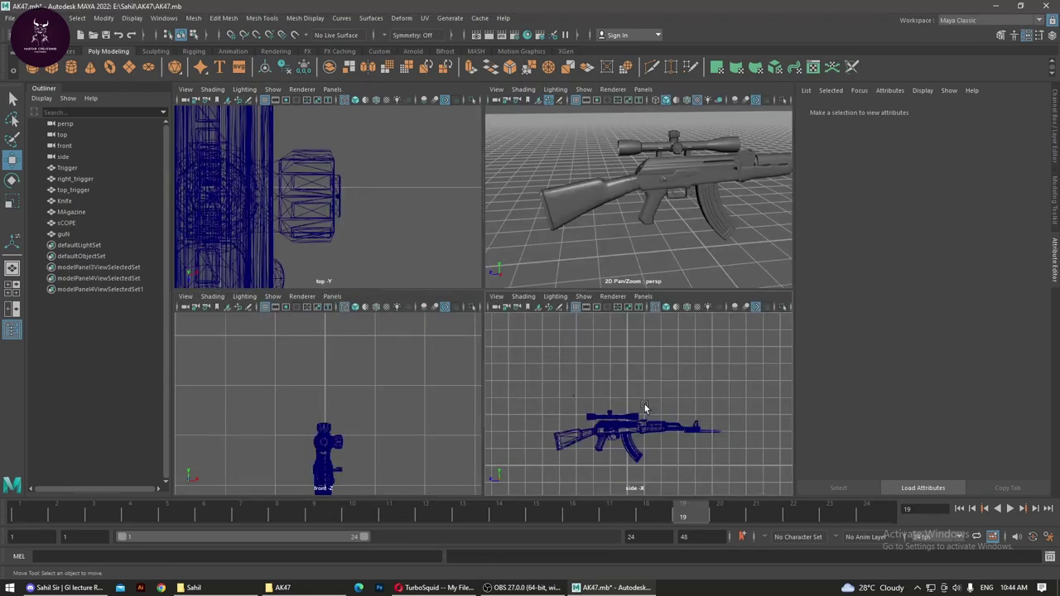
key("space")
scroll(701, 322, "up", 3)
scroll(657, 315, "up", 2)
scroll(620, 316, "up", 2)
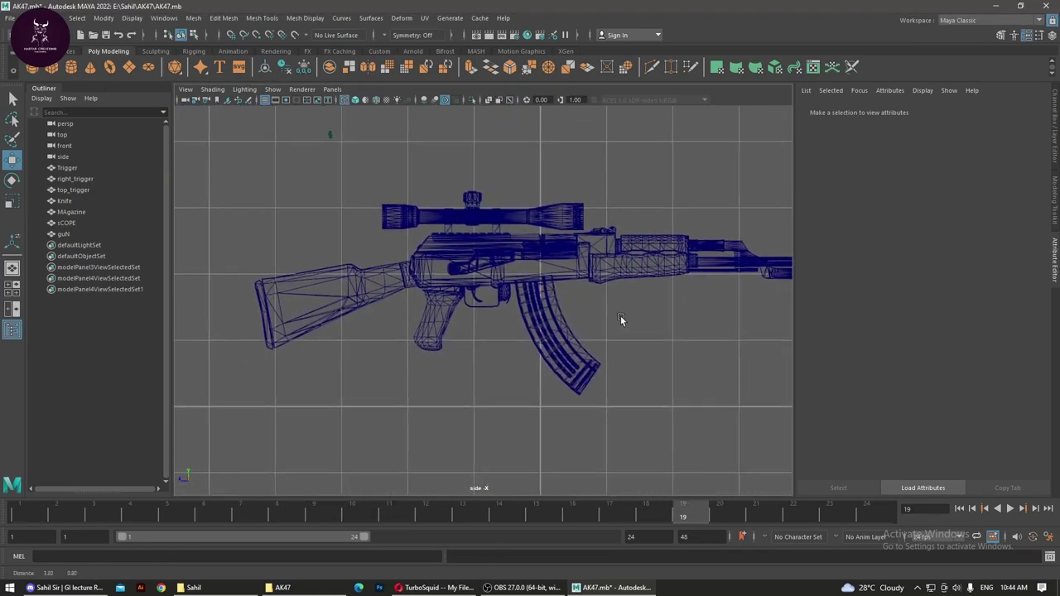
scroll(579, 327, "up", 1)
scroll(575, 350, "up", 1)
scroll(613, 342, "up", 1)
scroll(614, 346, "up", 1)
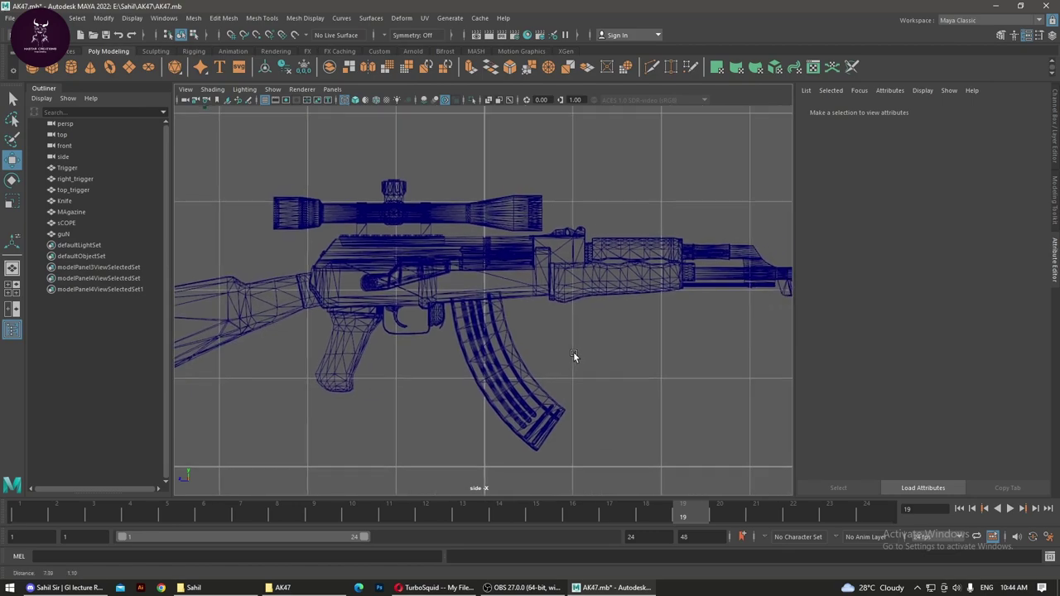
scroll(563, 348, "down", 1)
scroll(550, 340, "down", 1)
scroll(538, 352, "down", 1)
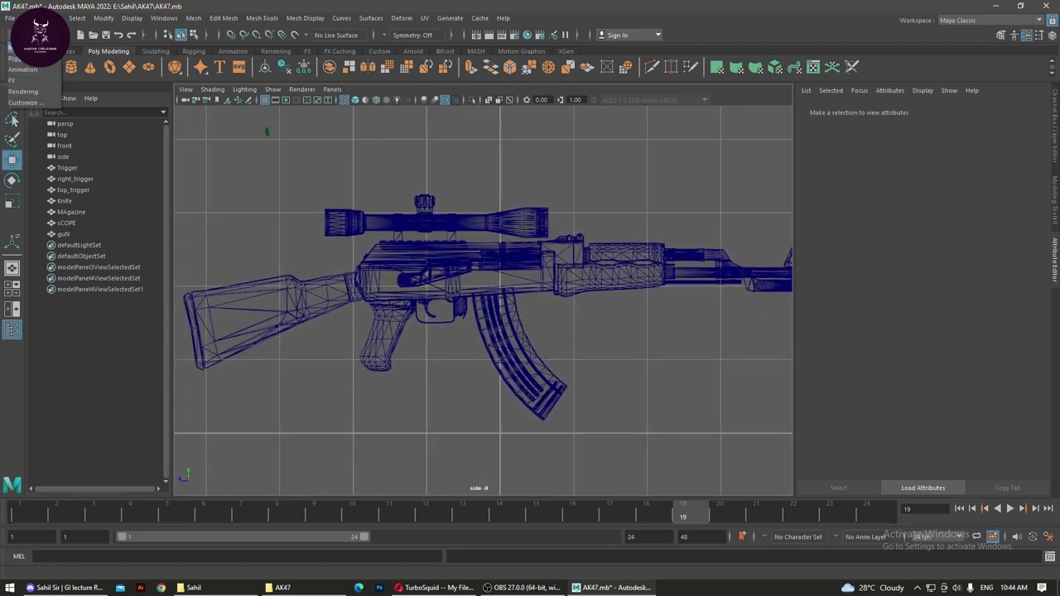
key("F3")
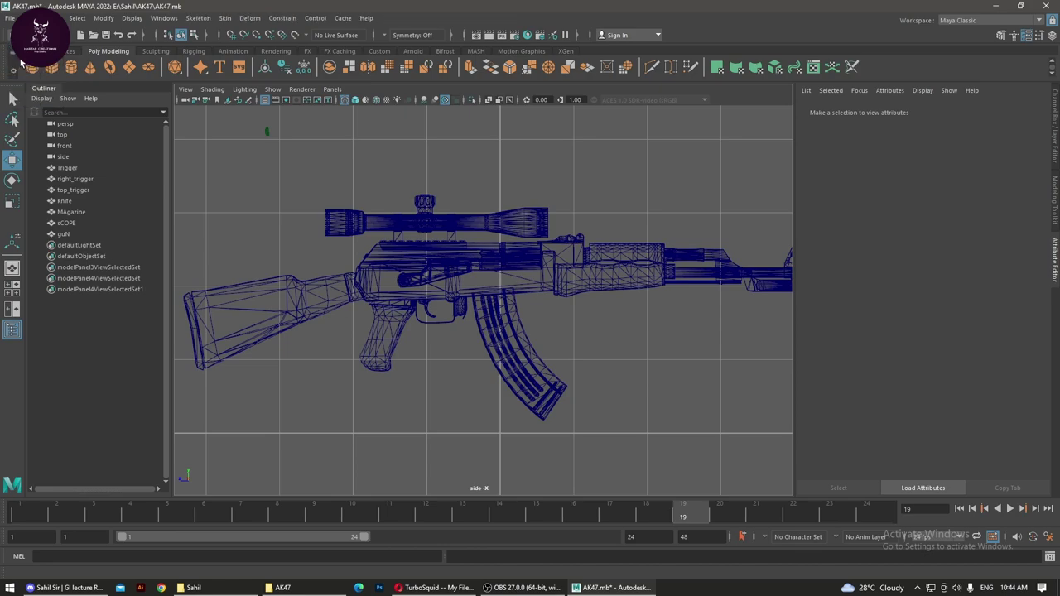
left_click(205, 52)
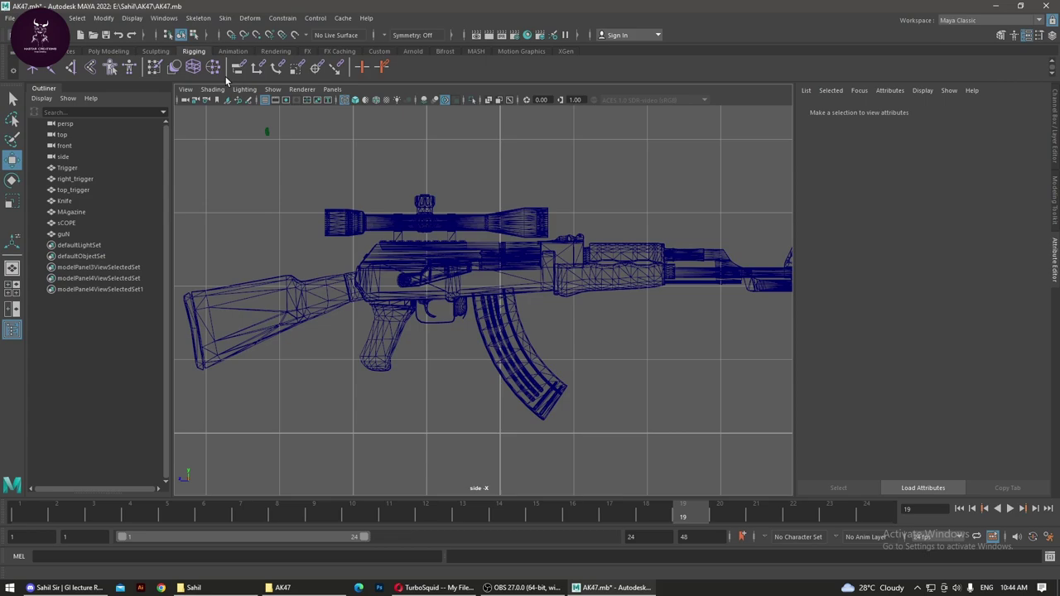
left_click(187, 20)
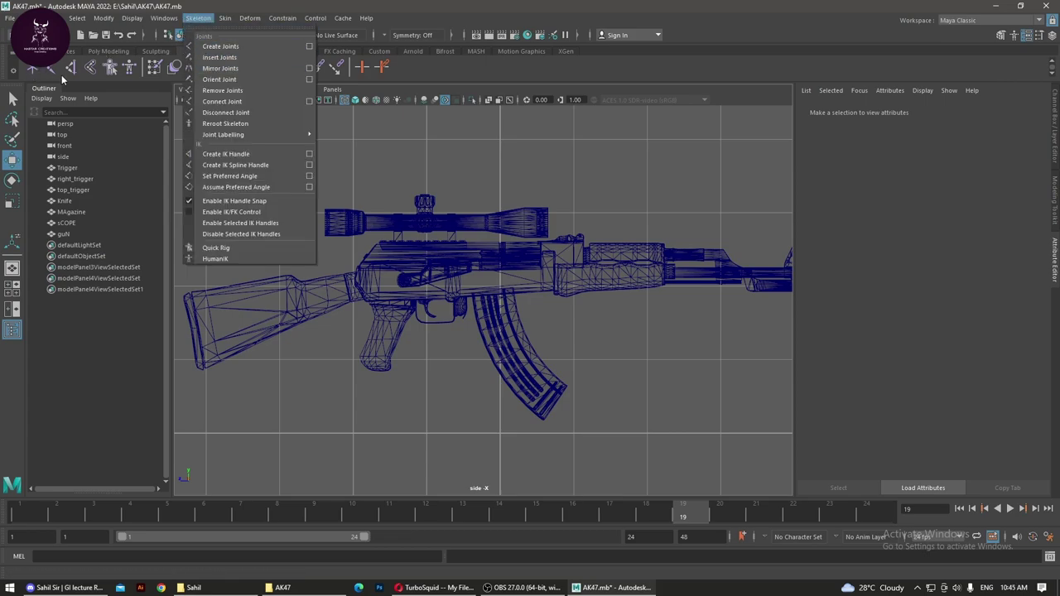
left_click(40, 85)
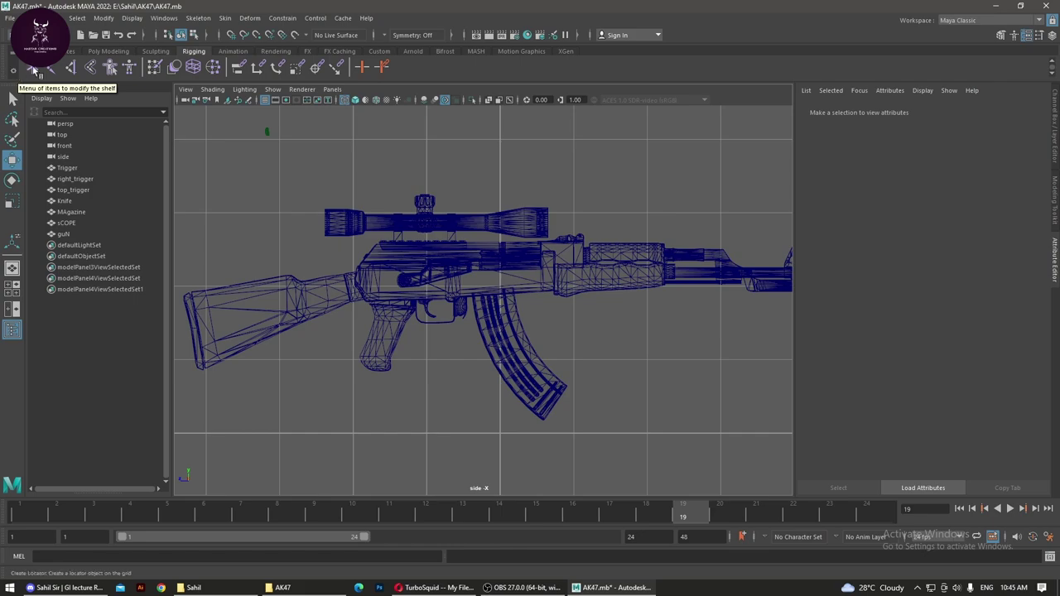
left_click(33, 70)
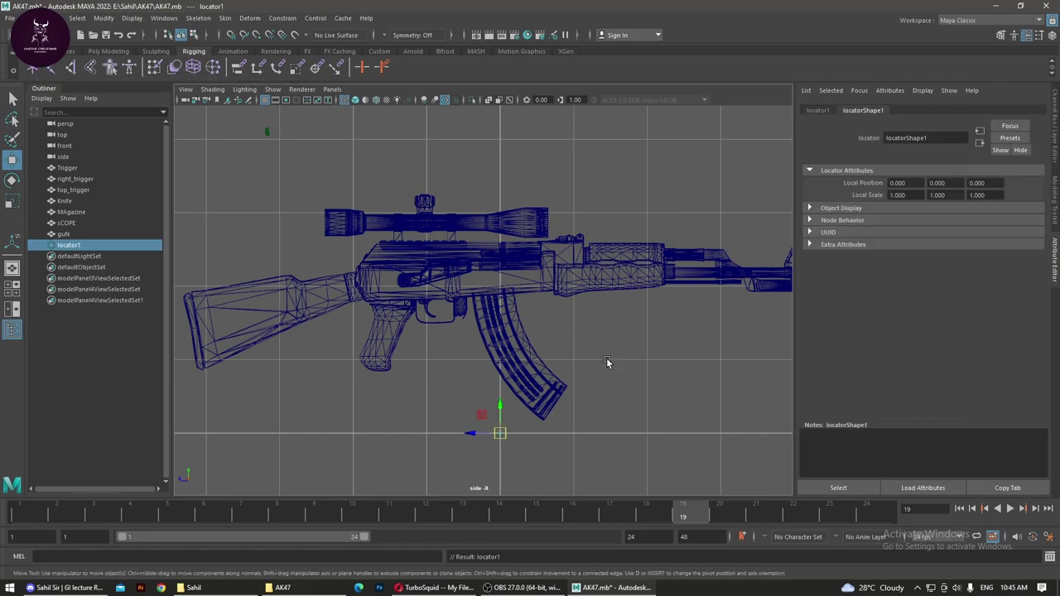
mouse_move(501, 406)
left_mouse_down()
mouse_move(553, 254)
mouse_move(335, 307)
left_mouse_up()
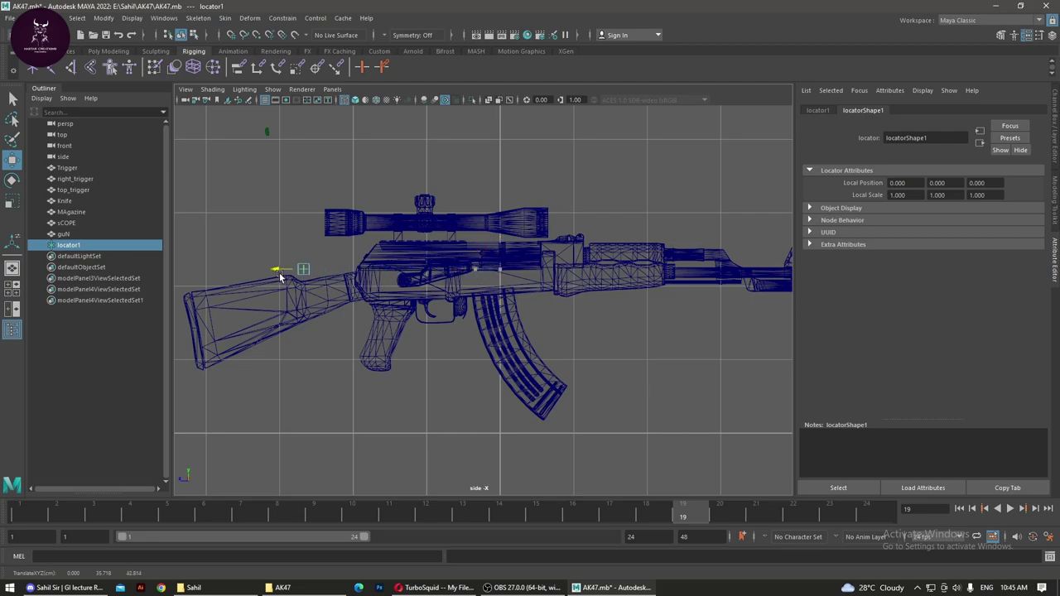
key("Delete")
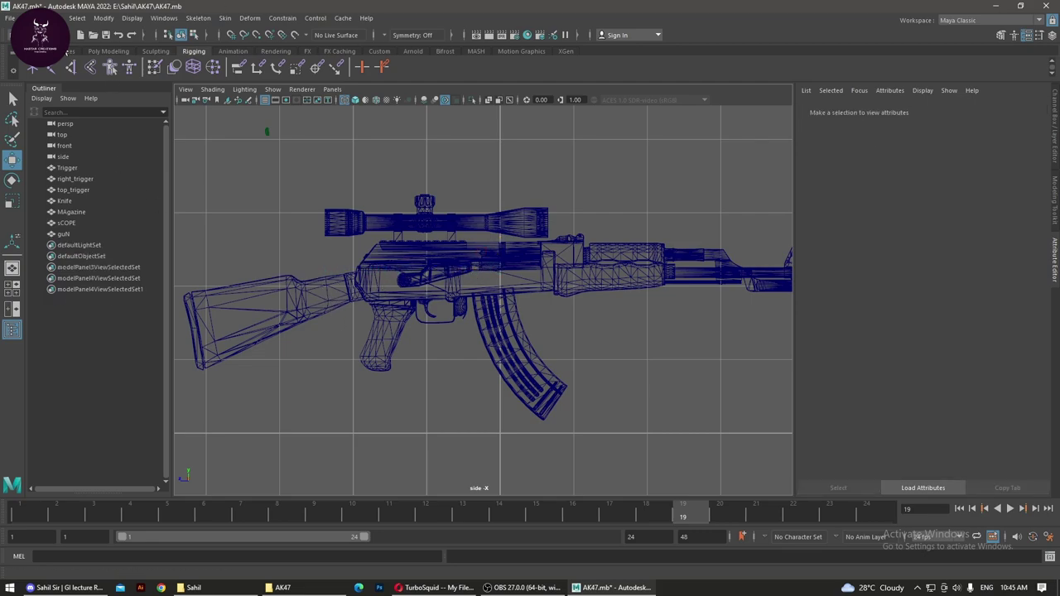
Step: Start the Create Joints tool with Snap to Points and Snap to Projected Center enabled
left_click(52, 69)
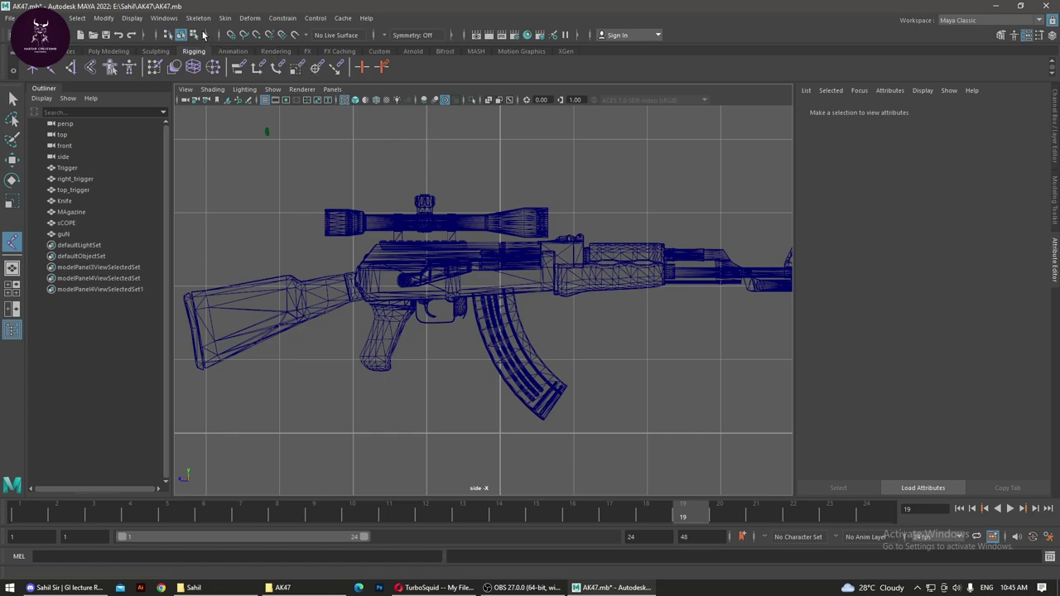
left_click(258, 38)
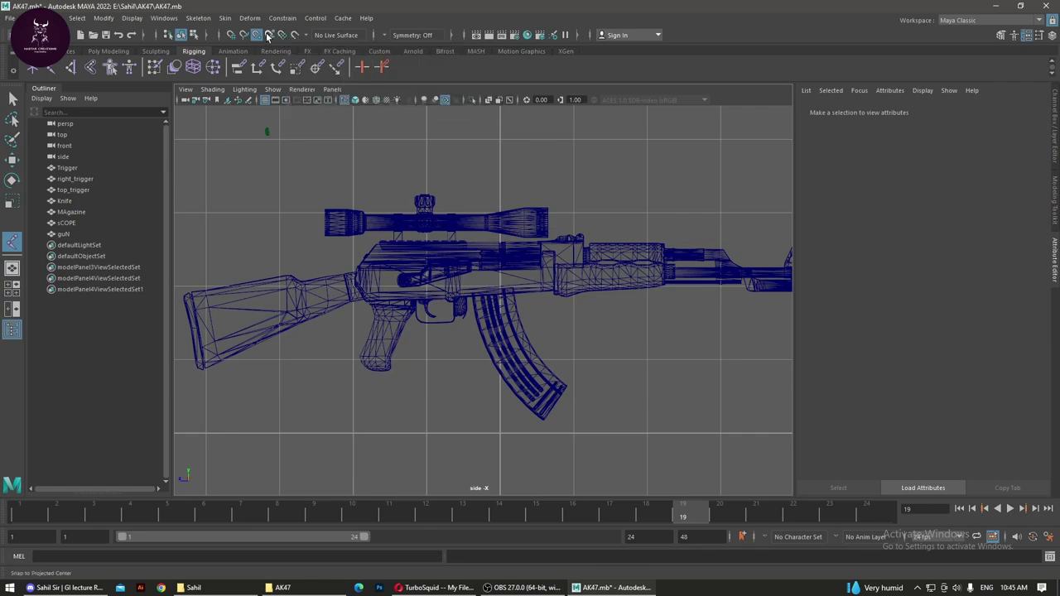
left_click(268, 36)
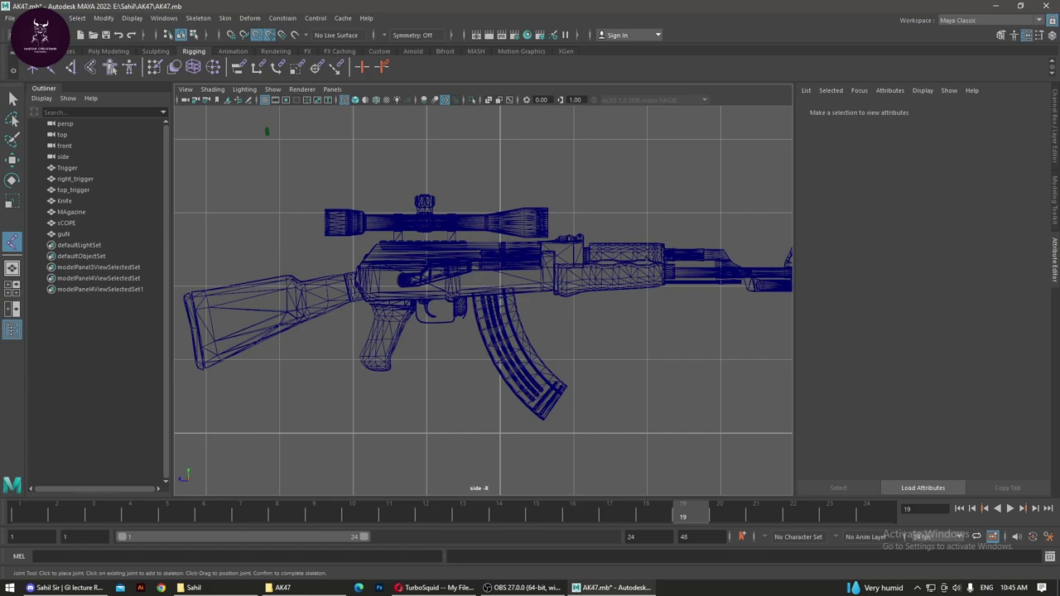
Step: Place joint1 in the rifle's receiver in the side view, at 2.488, 34.715, 11.084
key("space")
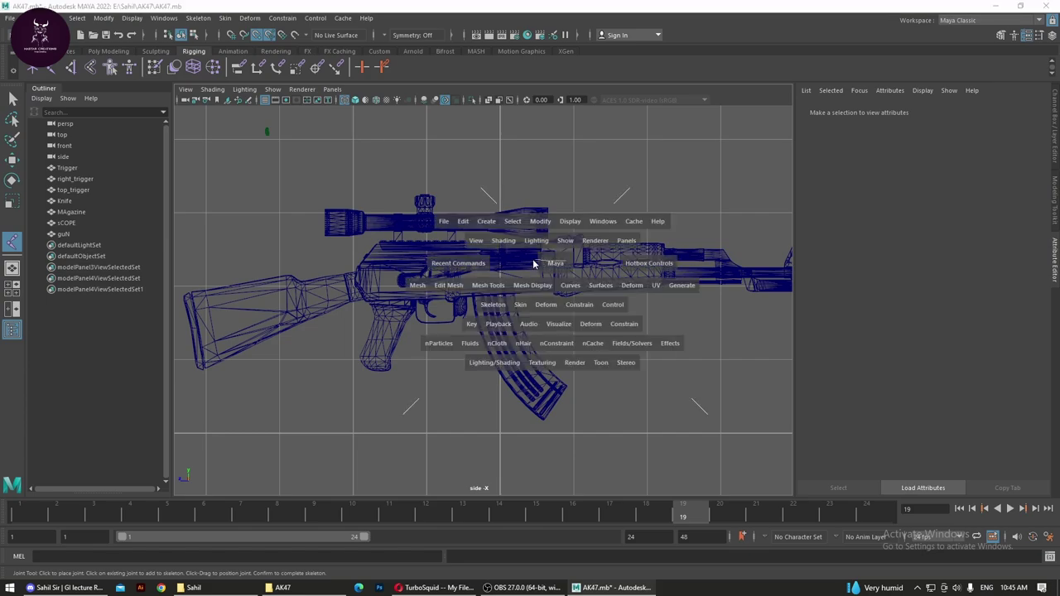
middle_click_drag(563, 261, 520, 265, "alt")
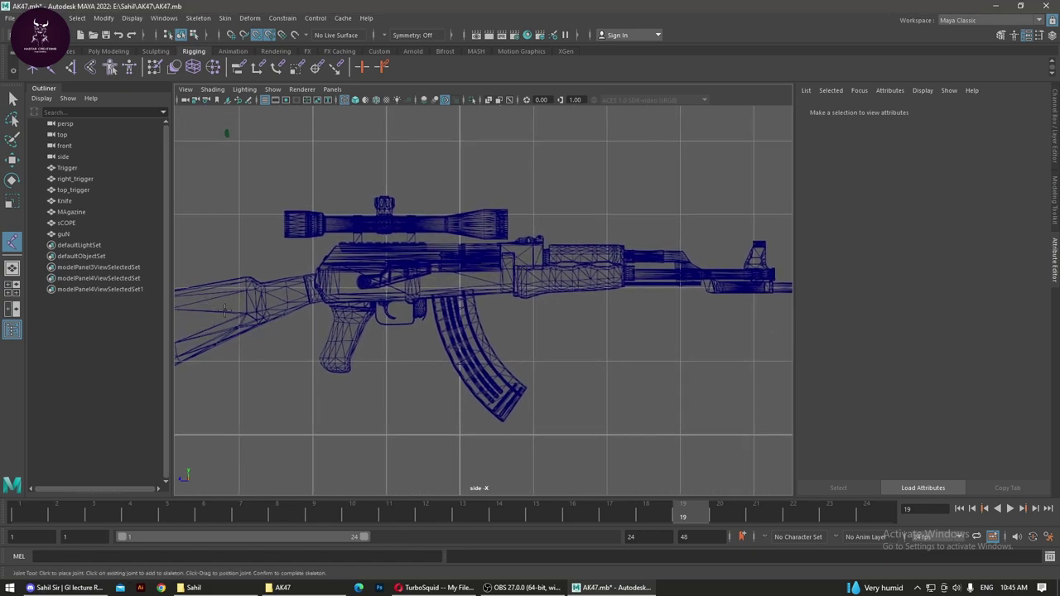
right_click_drag(585, 343, 501, 341, "alt")
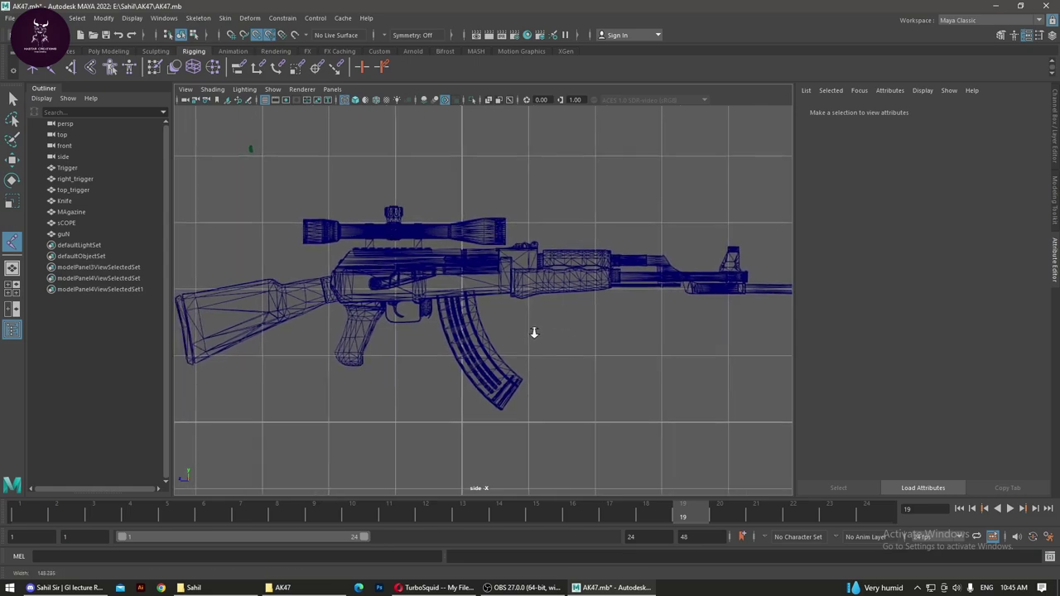
middle_click_drag(501, 341, 543, 360, "alt")
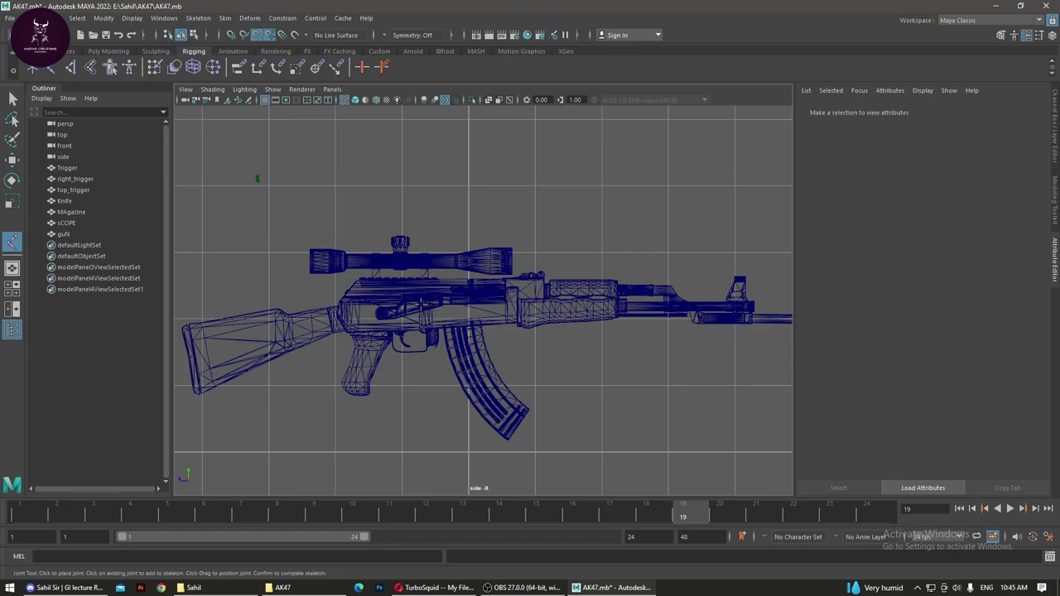
left_click(421, 305)
mouse_move(422, 305)
right_mouse_down("alt")
mouse_move(646, 402)
mouse_move(555, 381)
mouse_move(774, 344)
mouse_move(535, 329)
right_mouse_up("alt")
Step: Set joint1's Radius to 1 in the Channel Box
left_click(1054, 139)
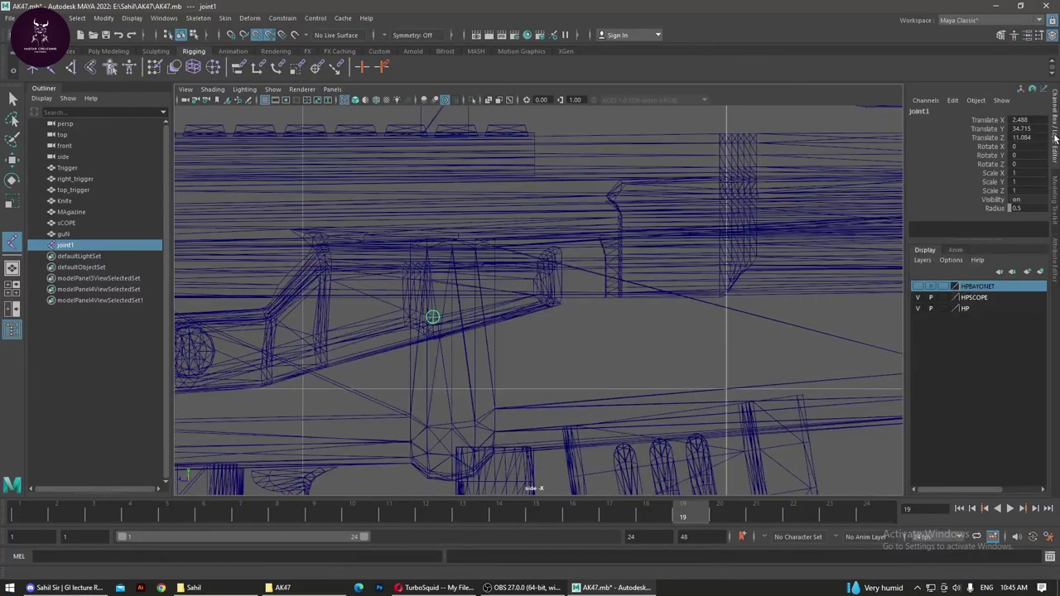
left_click(1002, 209)
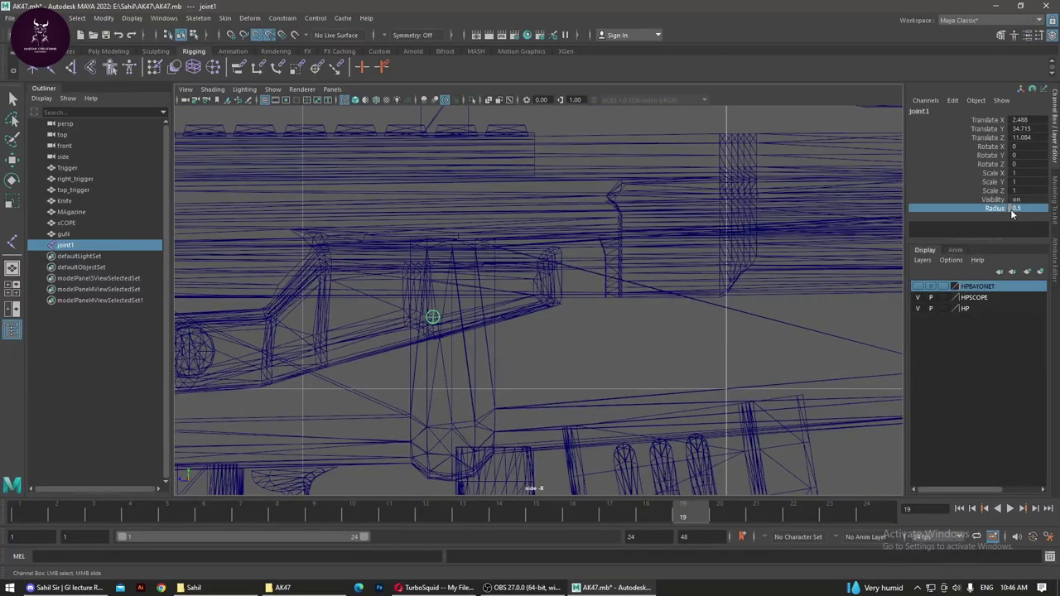
mouse_move(548, 268)
middle_mouse_down()
mouse_move(566, 268)
mouse_move(557, 266)
middle_mouse_up()
left_click(1024, 209)
type("1")
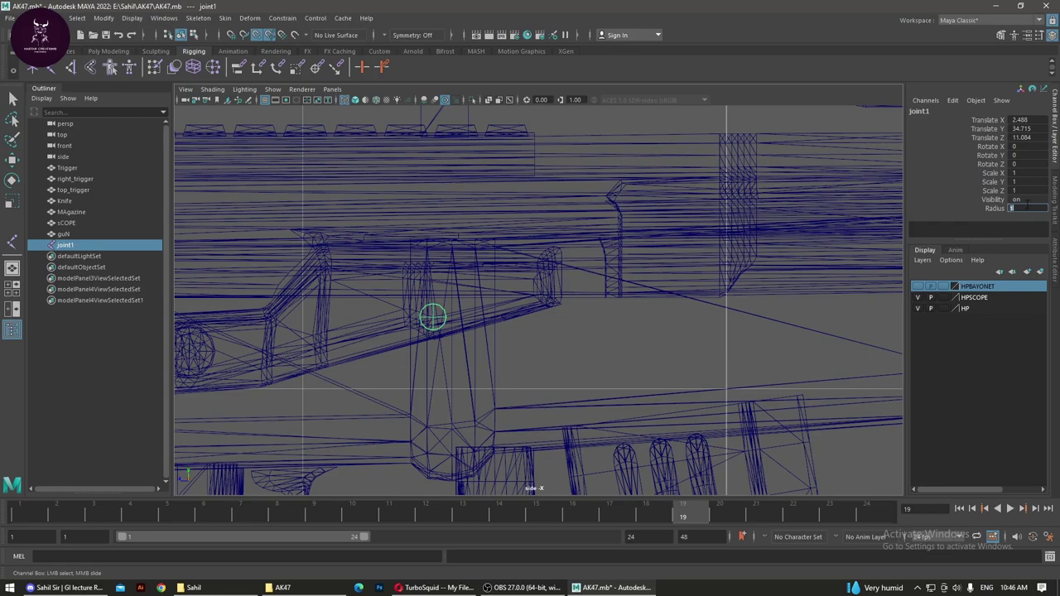
key("Return")
scroll(552, 270, "down", 2)
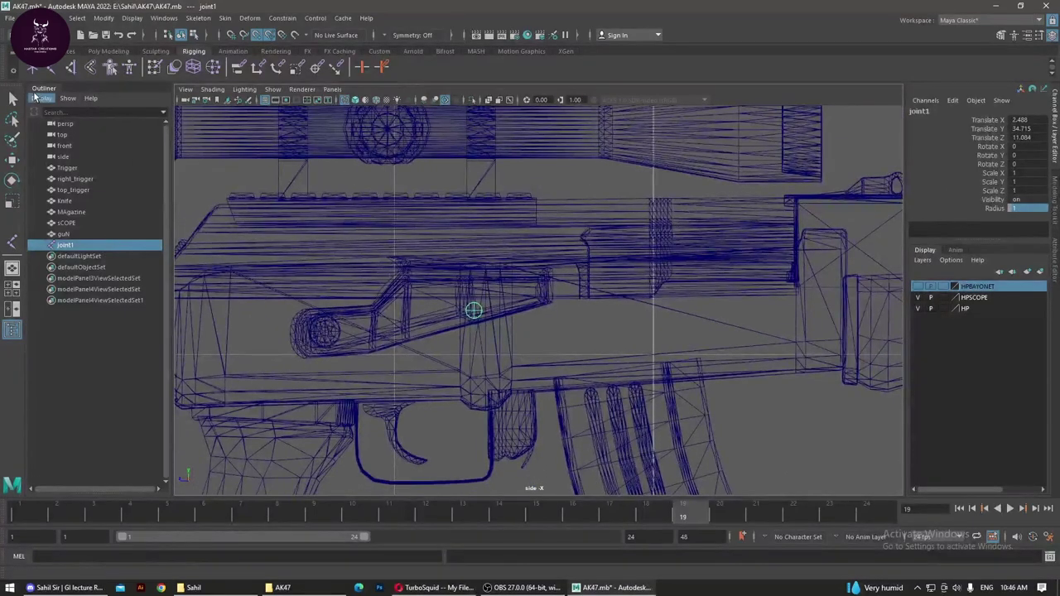
Step: Clone joint1 into joint2 near the trigger and joint3 over the magazine
key("q")
key("w")
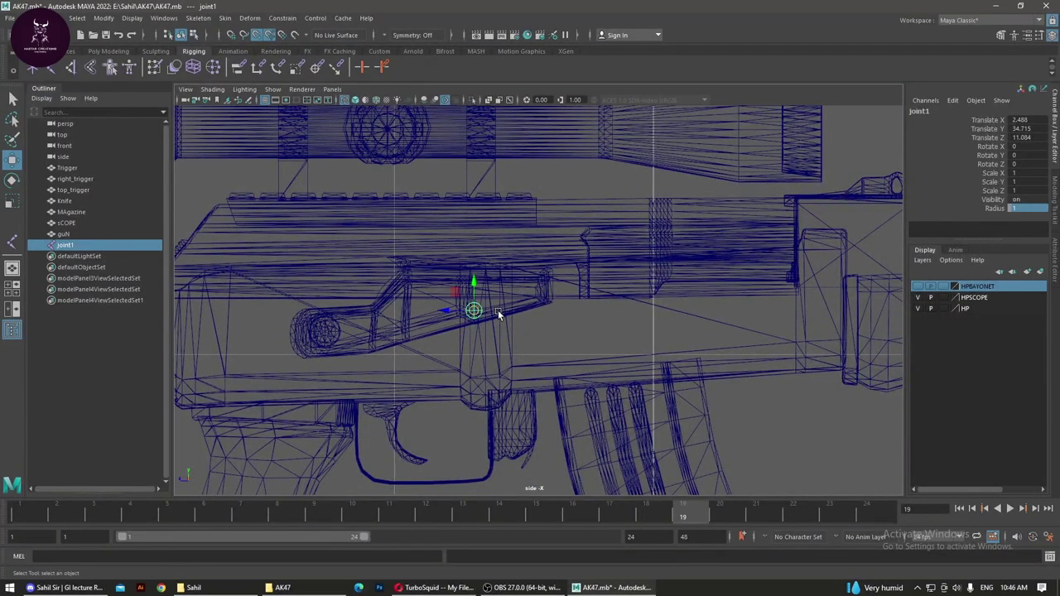
right_click_drag(655, 347, 558, 322, "alt")
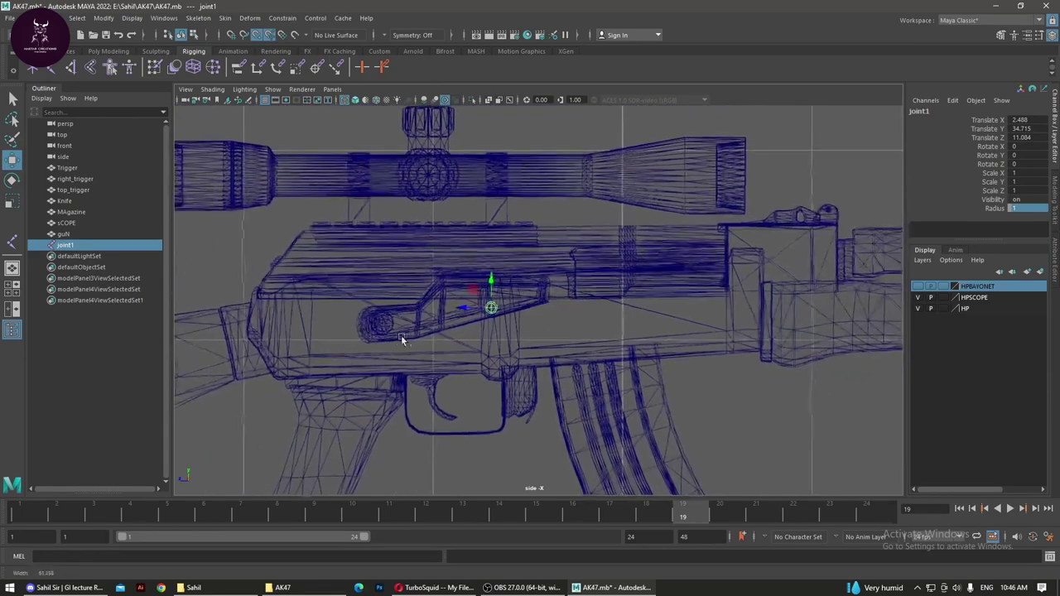
middle_click_drag(558, 322, 584, 254, "alt")
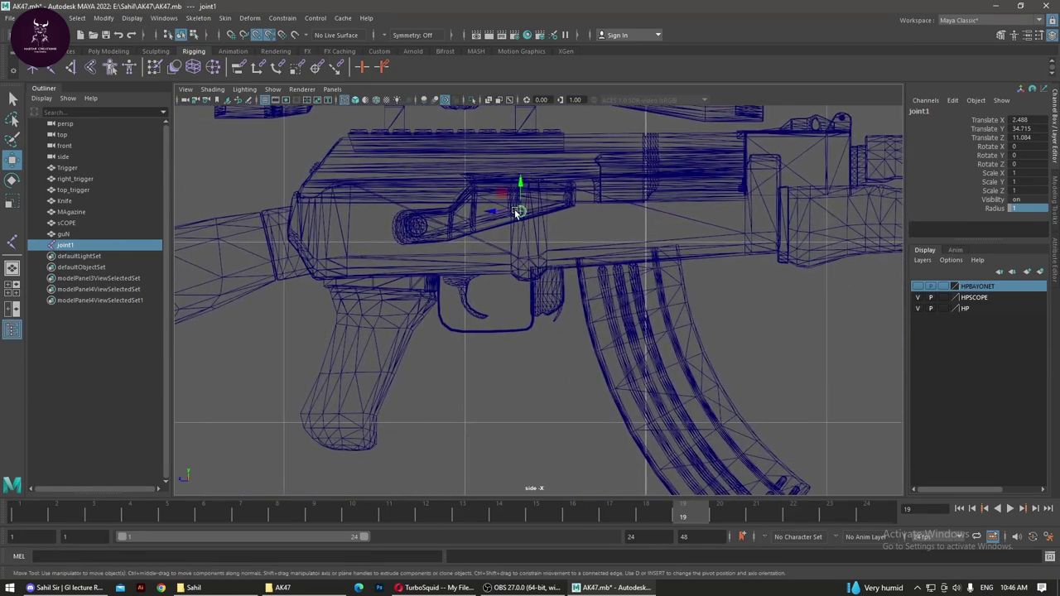
mouse_move(519, 190)
left_mouse_down("shift")
mouse_move(528, 280)
mouse_move(461, 291)
left_mouse_up("shift")
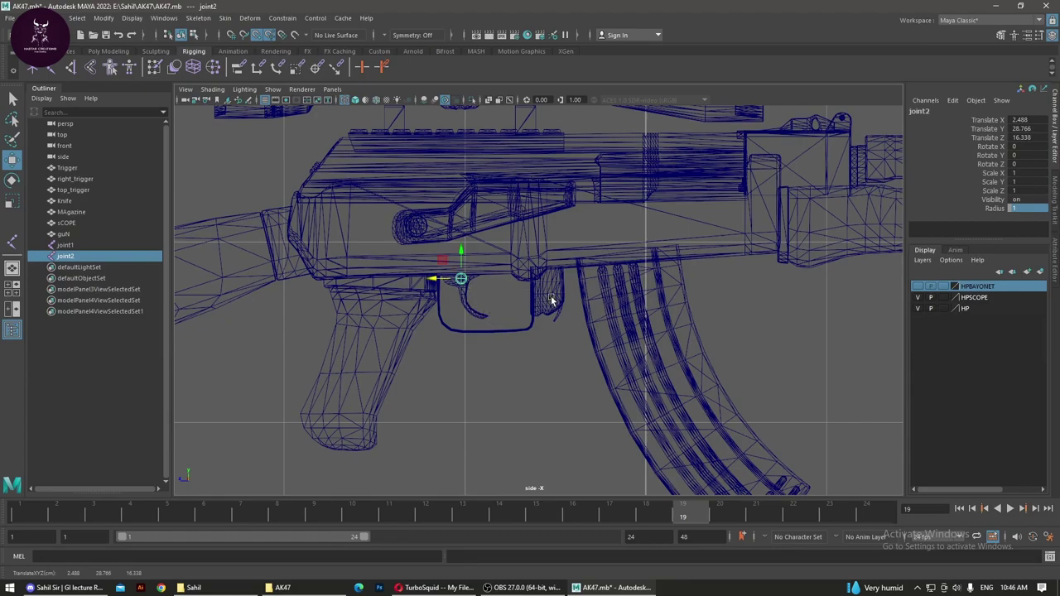
mouse_move(553, 298)
middle_mouse_down("alt")
mouse_move(569, 304)
mouse_move(378, 299)
middle_mouse_up("alt")
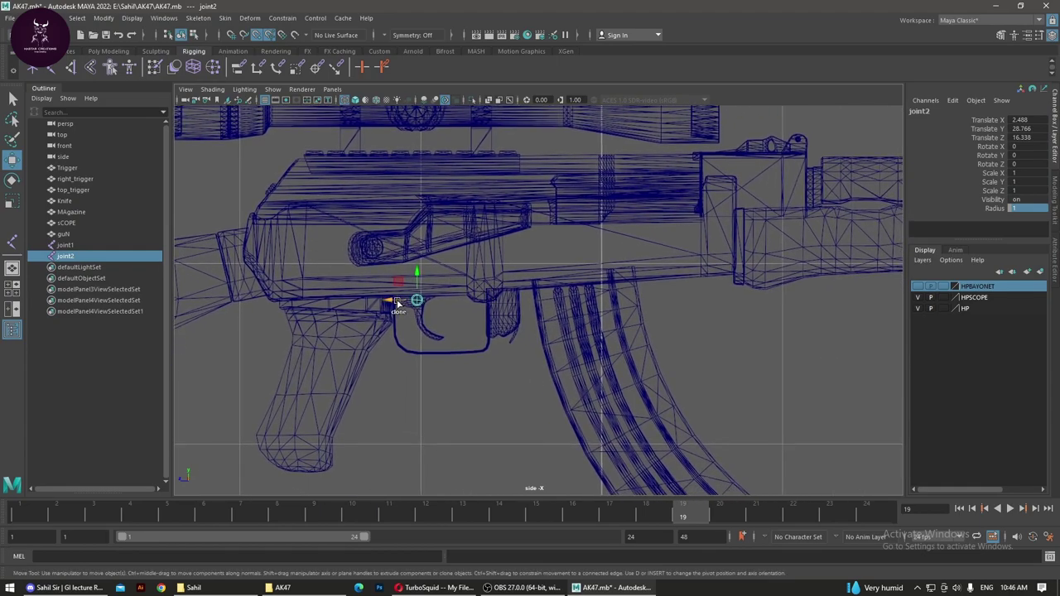
left_click_drag(396, 304, 584, 317, "shift")
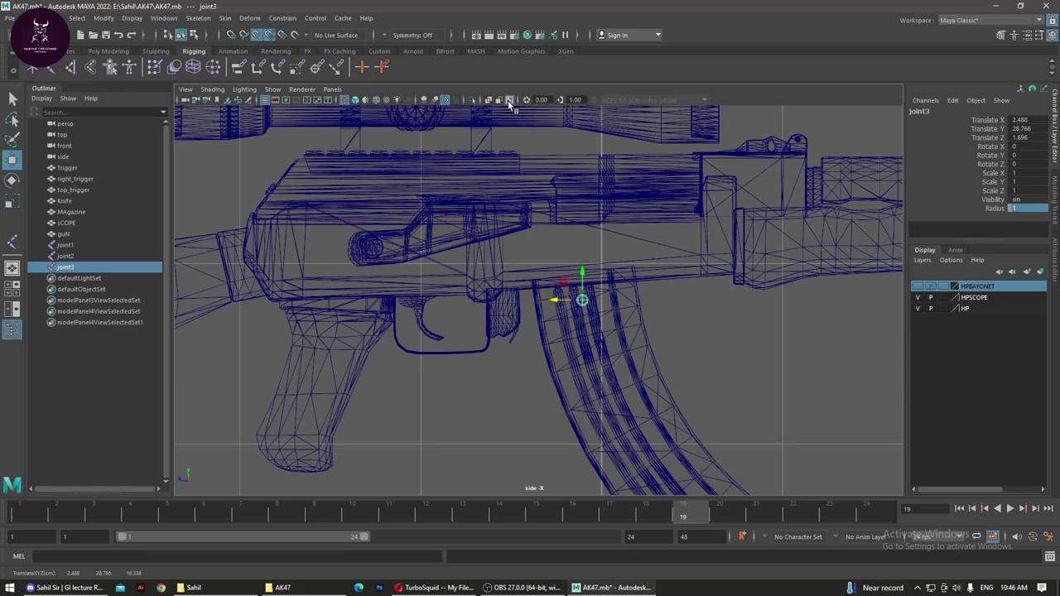
Step: Switch to shaded display and move joint3 down into the magazine
key("5")
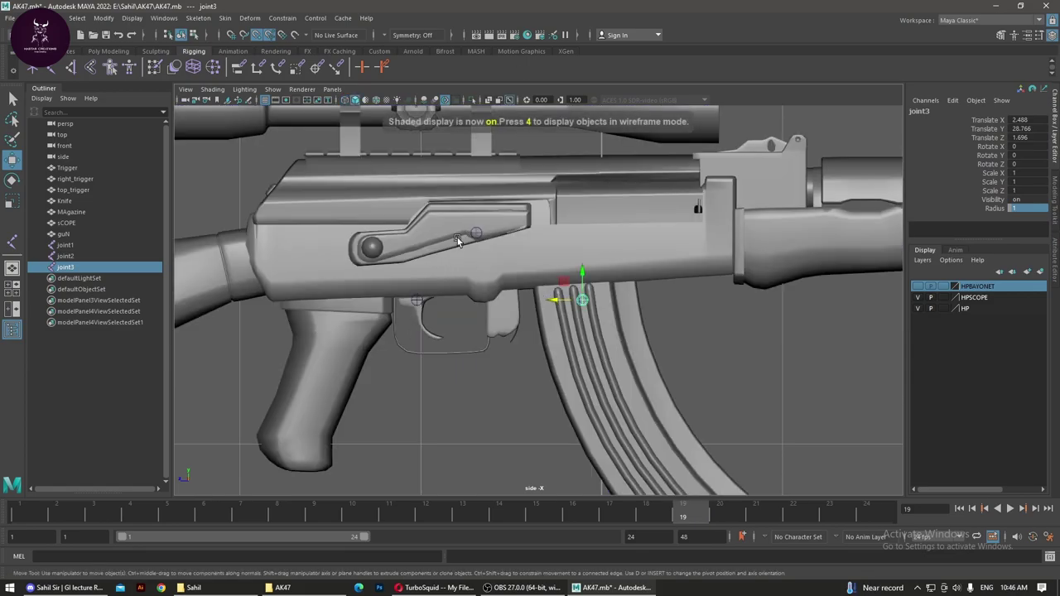
mouse_move(559, 299)
left_mouse_down()
mouse_move(578, 290)
mouse_move(589, 412)
left_mouse_up()
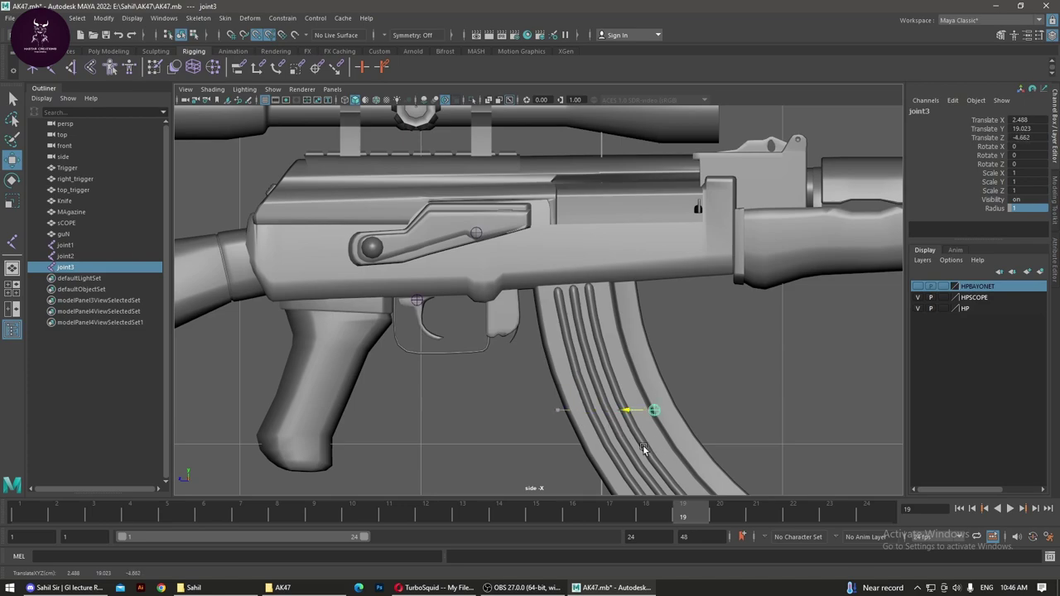
middle_click_drag(694, 400, 630, 280, "alt")
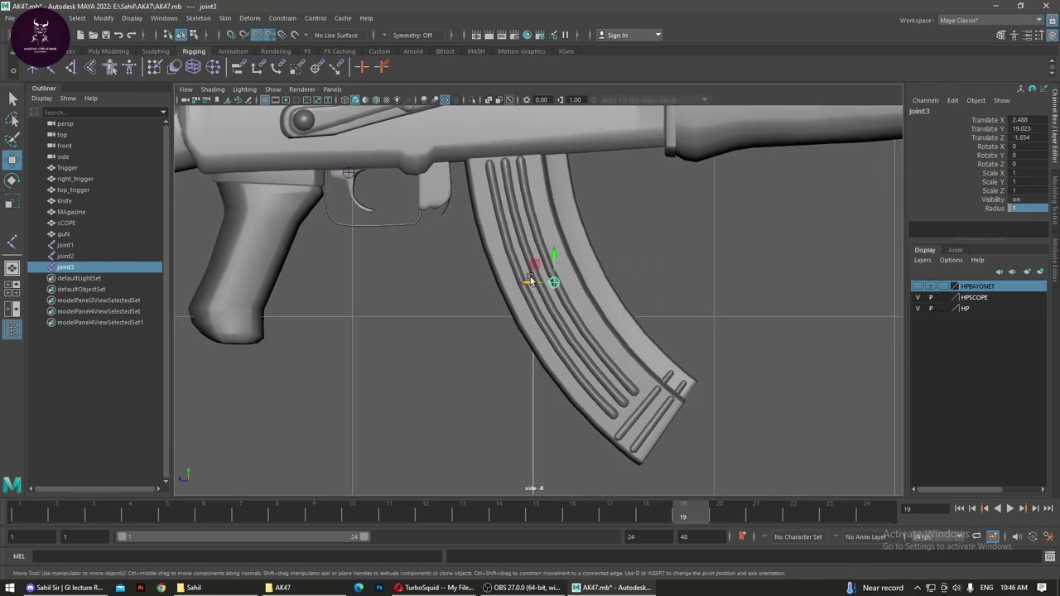
mouse_move(540, 286)
left_mouse_down()
mouse_move(562, 308)
mouse_move(552, 289)
left_mouse_up()
middle_click_drag(662, 263, 734, 404, "alt")
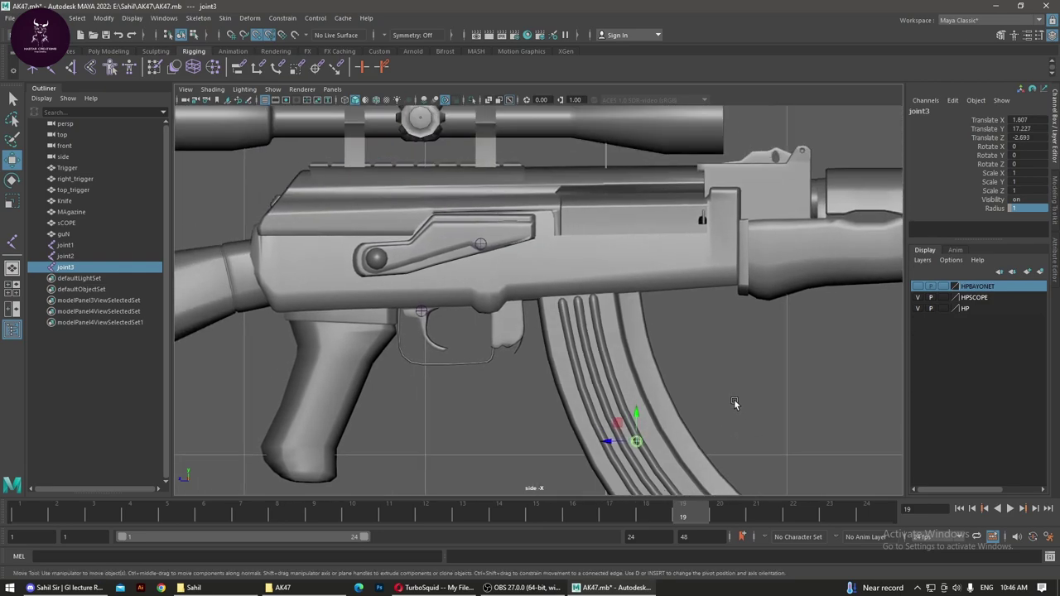
Step: Clone joint1 upward as joint4 at the scope turret, at 2.488, 45.493, 16.419
right_click_drag(640, 350, 511, 325, "alt")
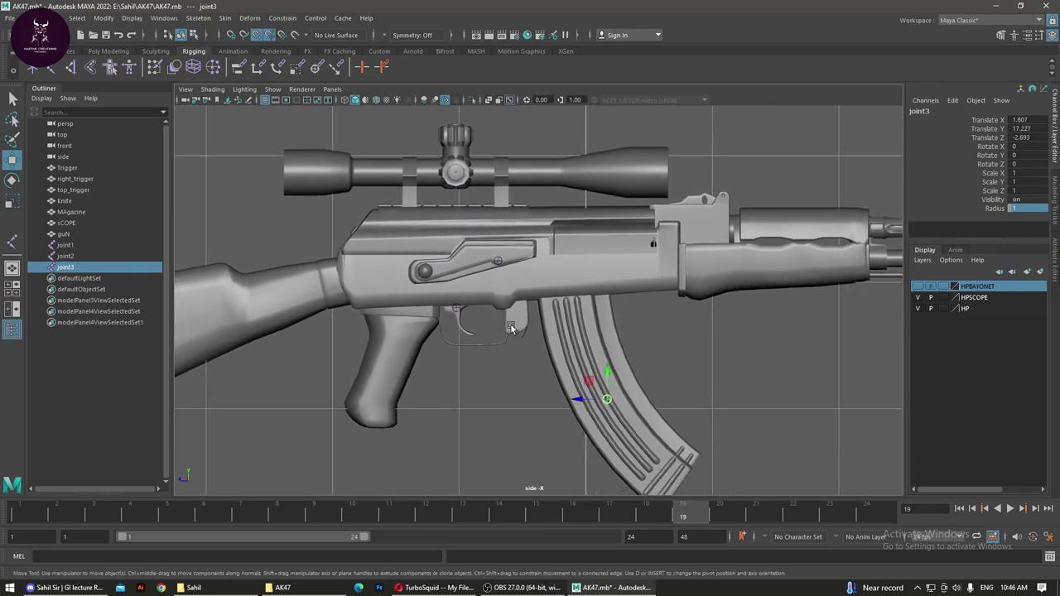
left_click(499, 257)
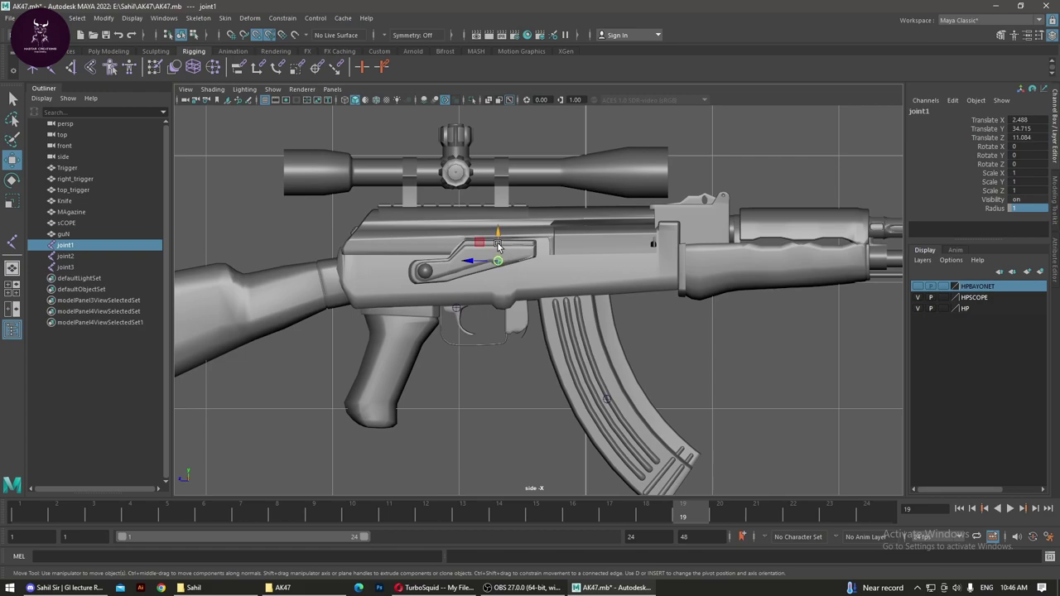
mouse_move(498, 236)
left_mouse_down("shift")
mouse_move(505, 176)
mouse_move(455, 176)
left_mouse_up("shift")
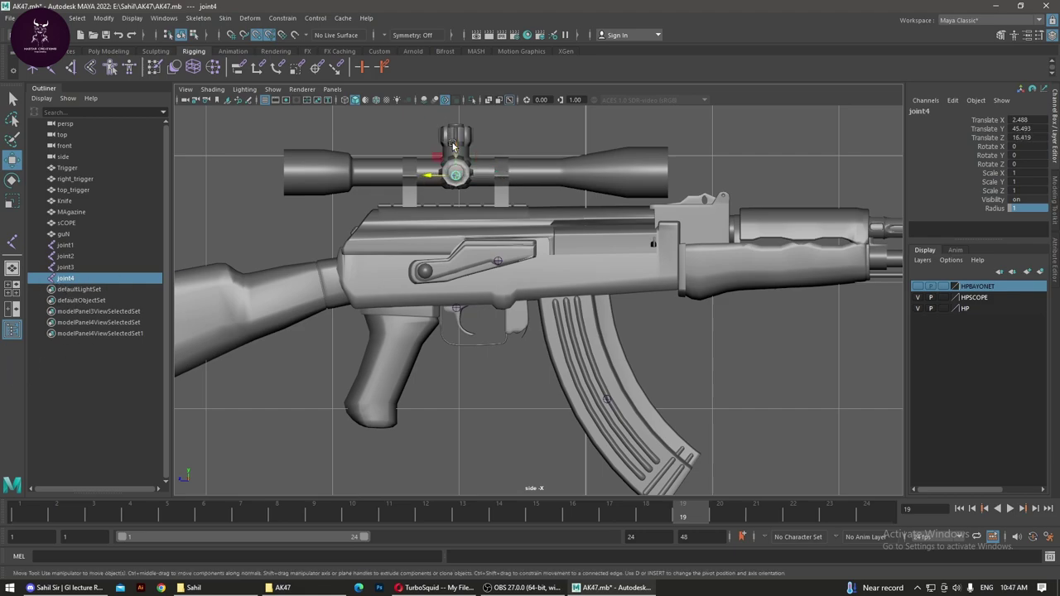
Step: Raise joint4 slightly and clone it up into the scope's top knob as joint5
mouse_move(455, 176)
left_mouse_down()
mouse_move(454, 159)
mouse_move(455, 174)
left_mouse_up()
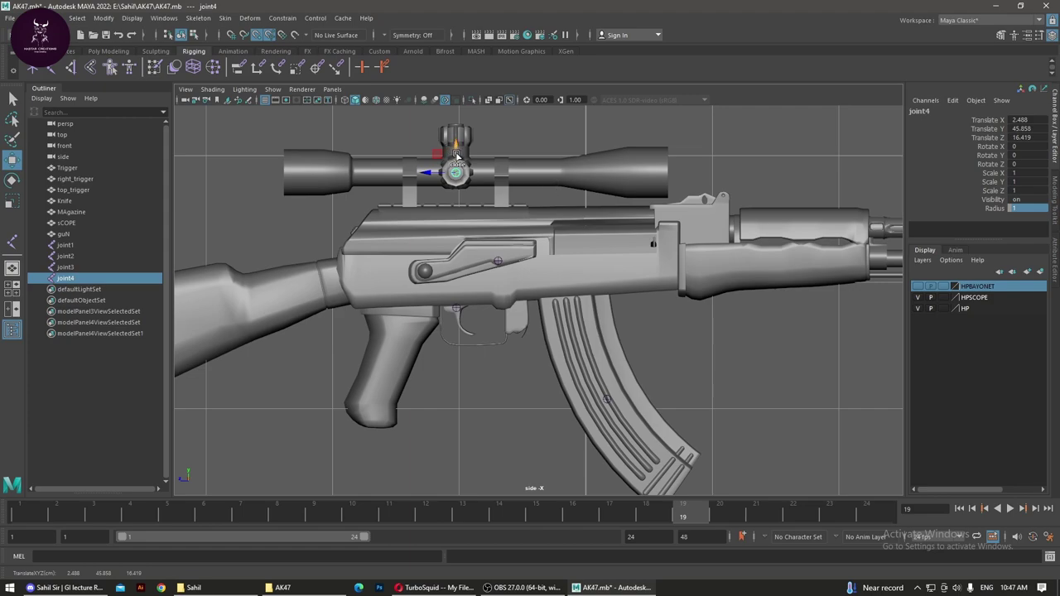
left_click_drag(456, 156, 466, 135)
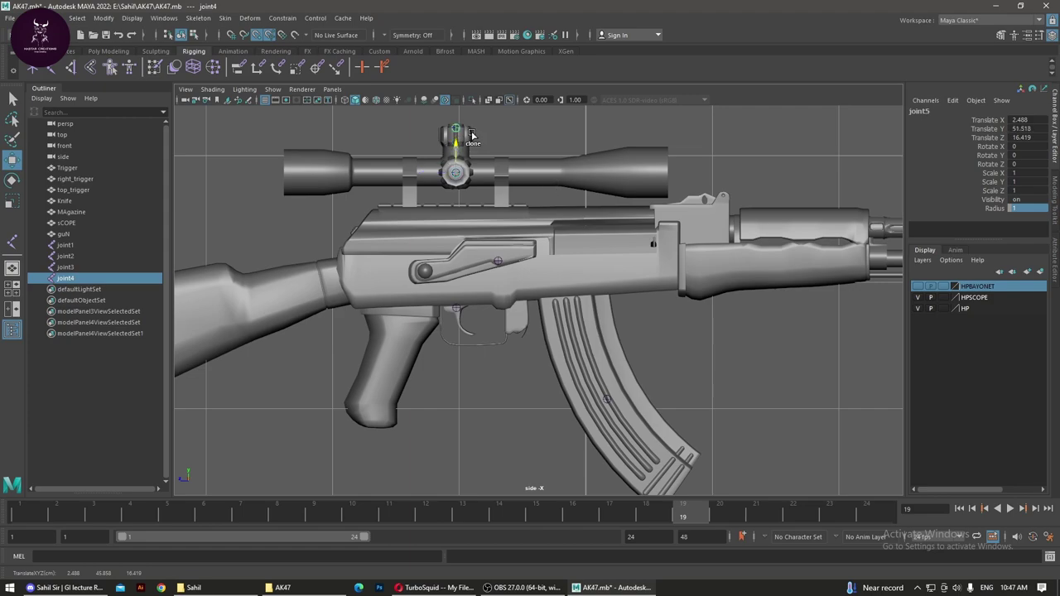
scroll(501, 141, "up", 2)
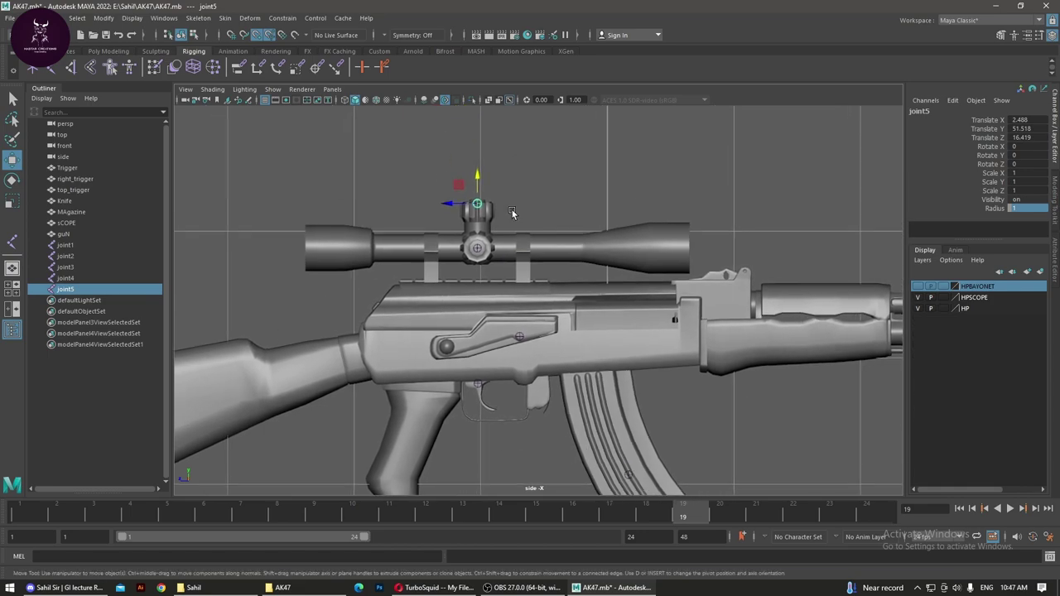
scroll(512, 210, "up", 2)
scroll(522, 224, "up", 2)
scroll(534, 236, "up", 2)
scroll(543, 245, "up", 2)
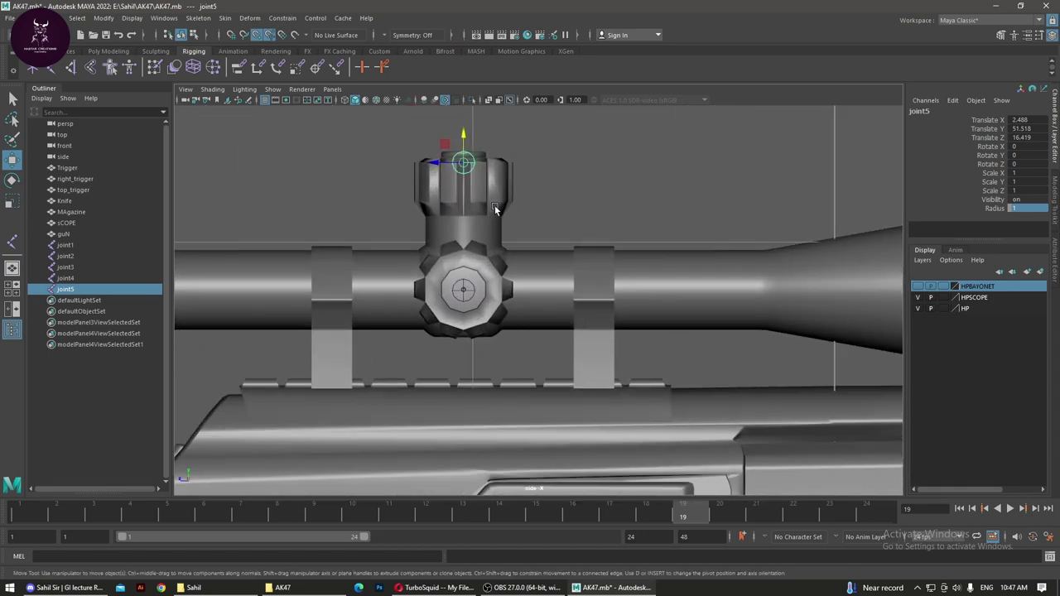
left_click_drag(463, 135, 477, 183)
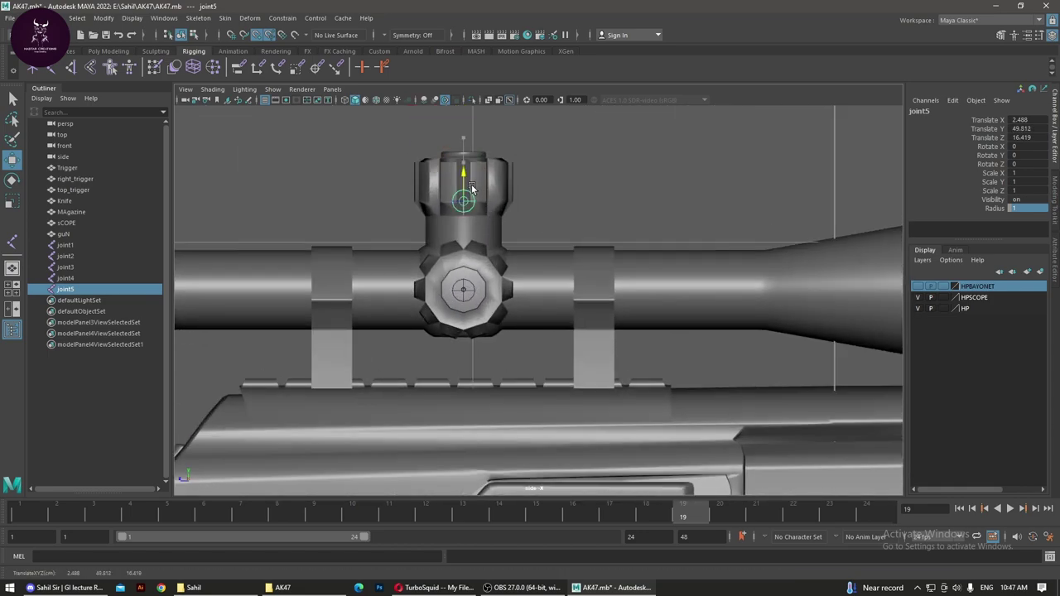
scroll(631, 277, "down", 3)
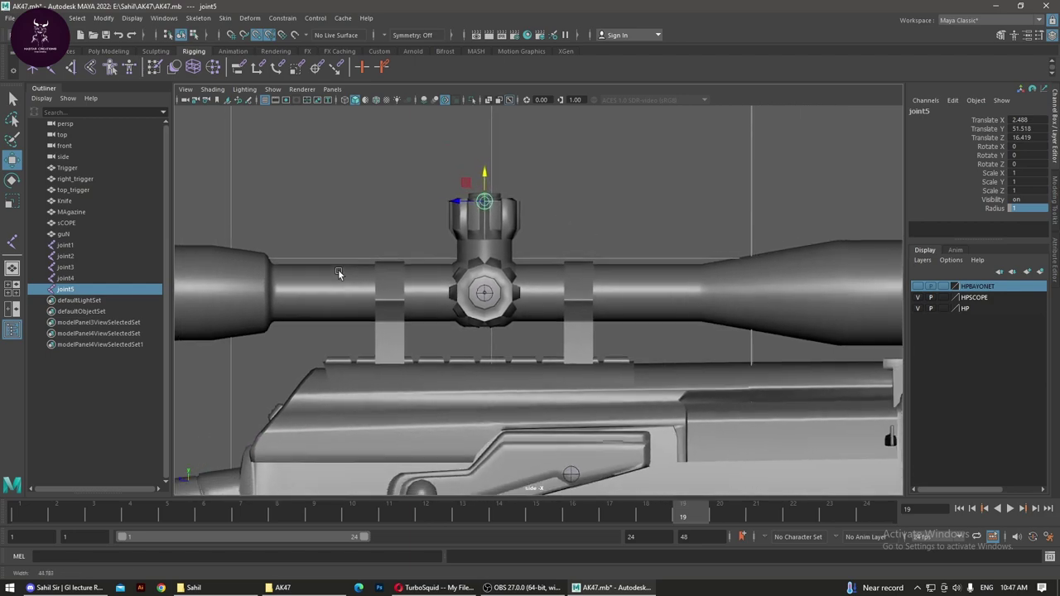
Step: Check joint5 in front, side and perspective views and centre it in the knob at X -0.329
key("space")
key("space")
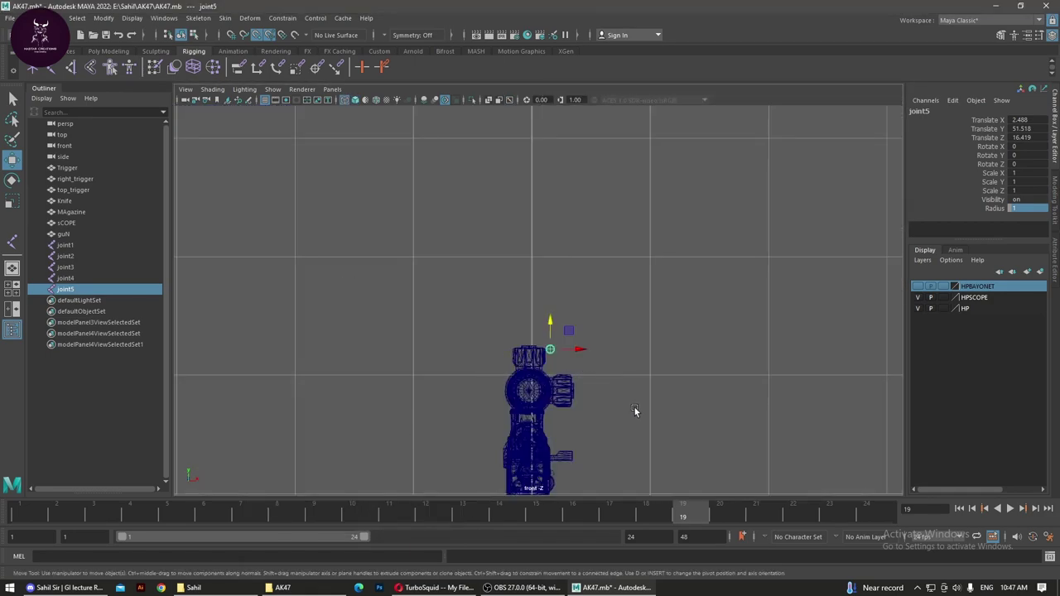
middle_click_drag(641, 425, 615, 277, "alt")
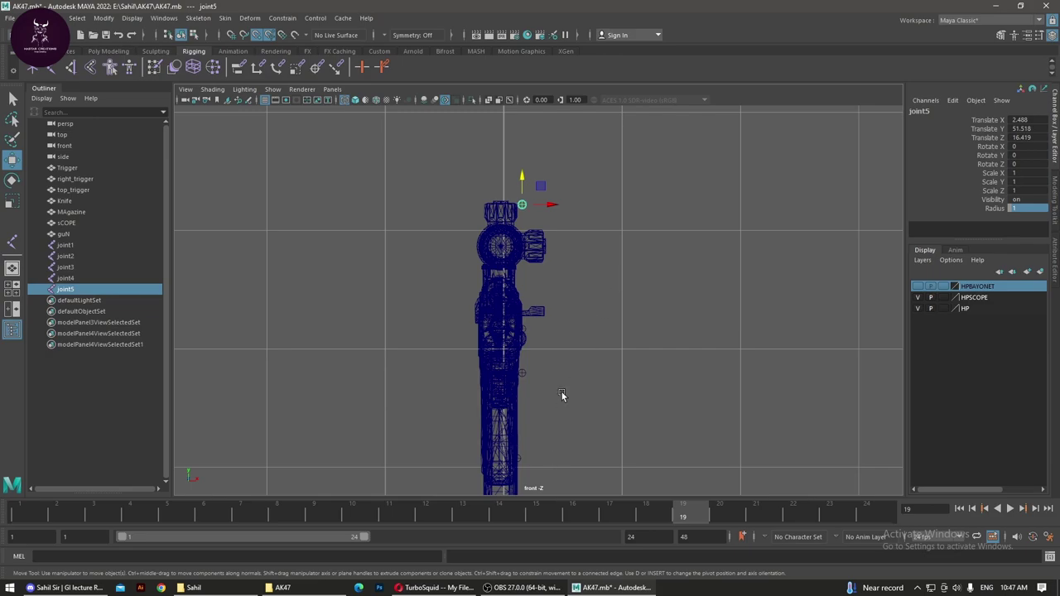
key("5")
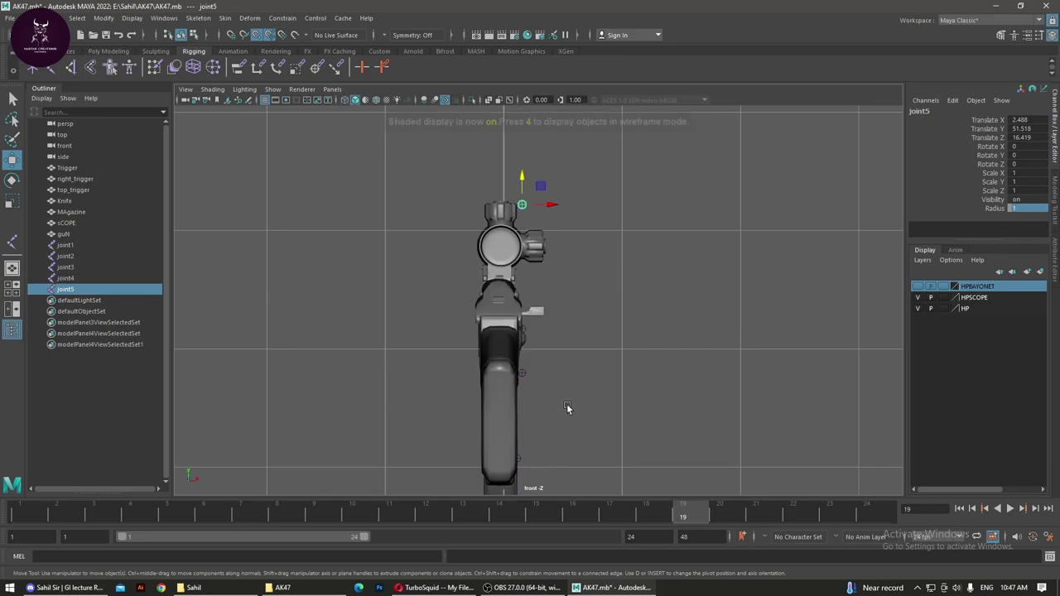
key("space")
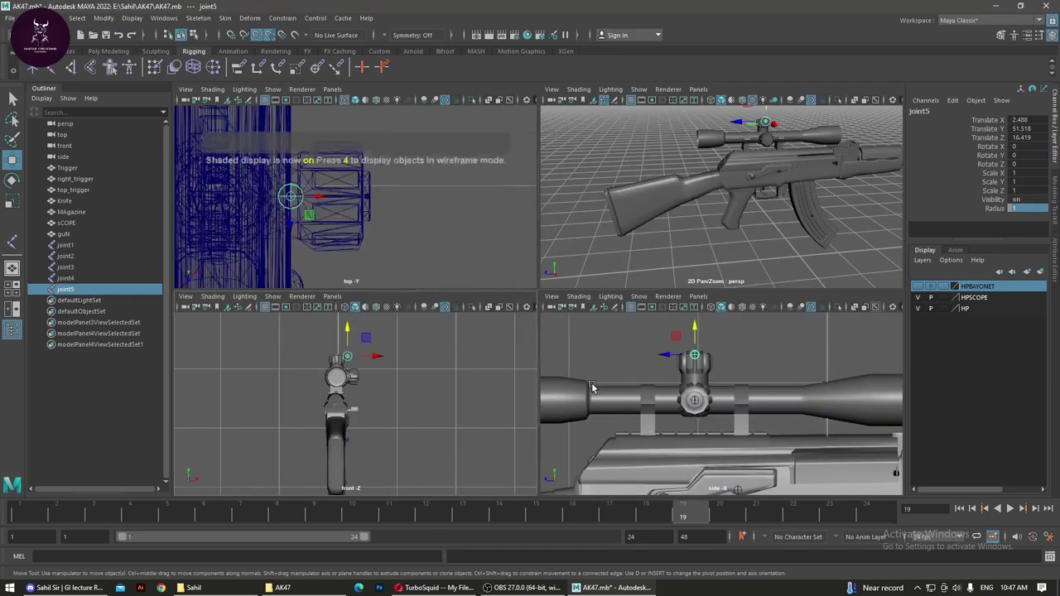
key("space")
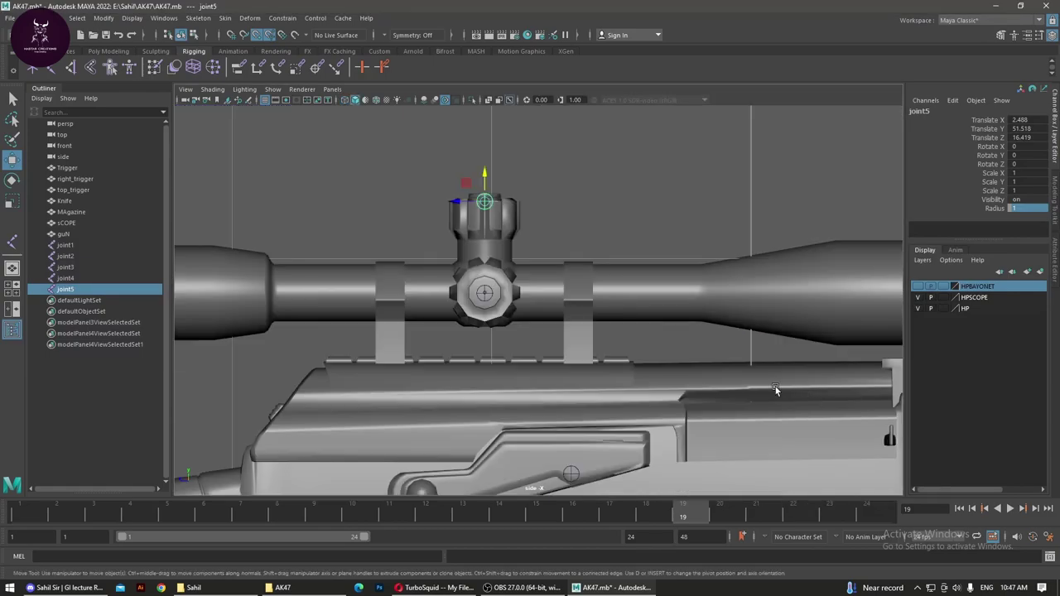
right_click_drag(814, 403, 462, 295, "alt")
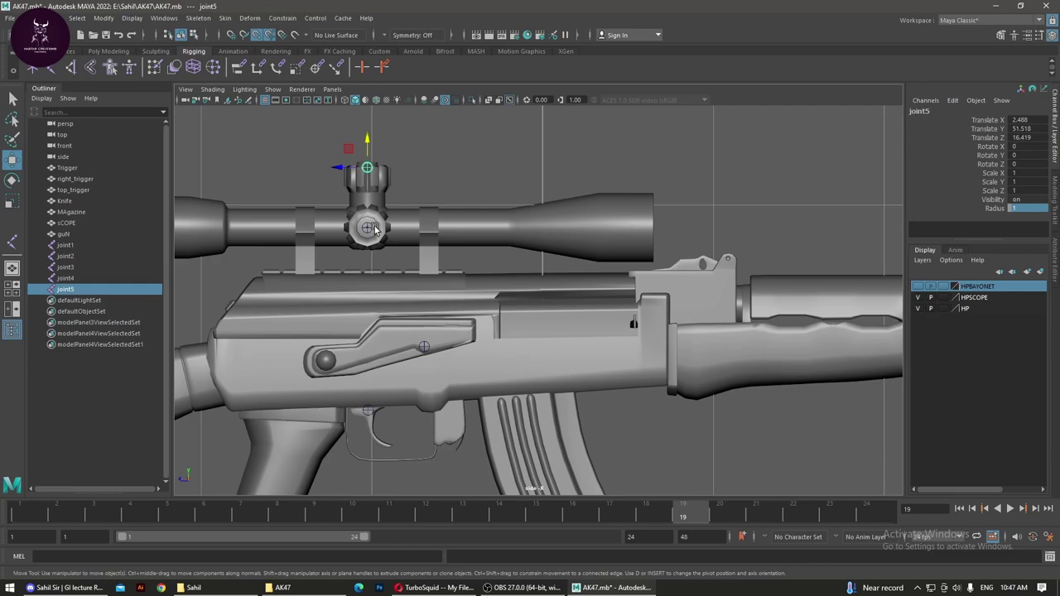
key("space")
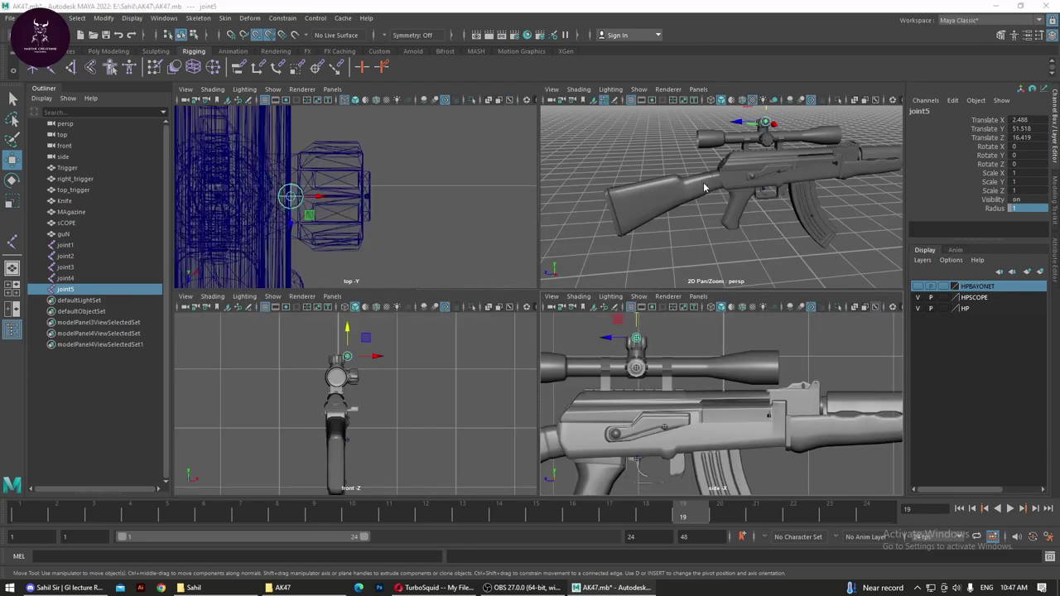
key("space")
left_click_drag(526, 294, 580, 313, "alt")
right_click_drag(580, 311, 804, 145, "alt")
mouse_move(804, 145)
left_mouse_down("alt")
mouse_move(766, 253)
mouse_move(567, 361)
mouse_move(545, 362)
left_mouse_up("alt")
left_click_drag(633, 242, 573, 217)
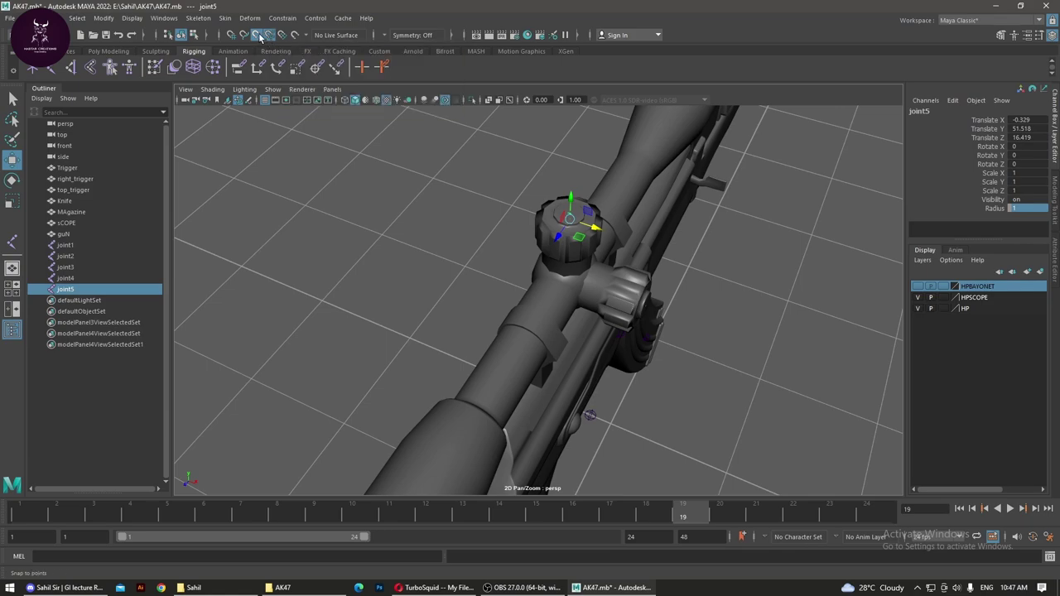
Step: Nudge joint5 along X to -0.535, checking it in wireframe and shaded display
mouse_move(595, 225)
left_mouse_down()
mouse_move(617, 249)
mouse_move(590, 258)
mouse_move(592, 269)
mouse_move(615, 264)
mouse_move(624, 239)
mouse_move(579, 274)
mouse_move(534, 278)
mouse_move(554, 268)
mouse_move(590, 287)
left_mouse_up()
key("4")
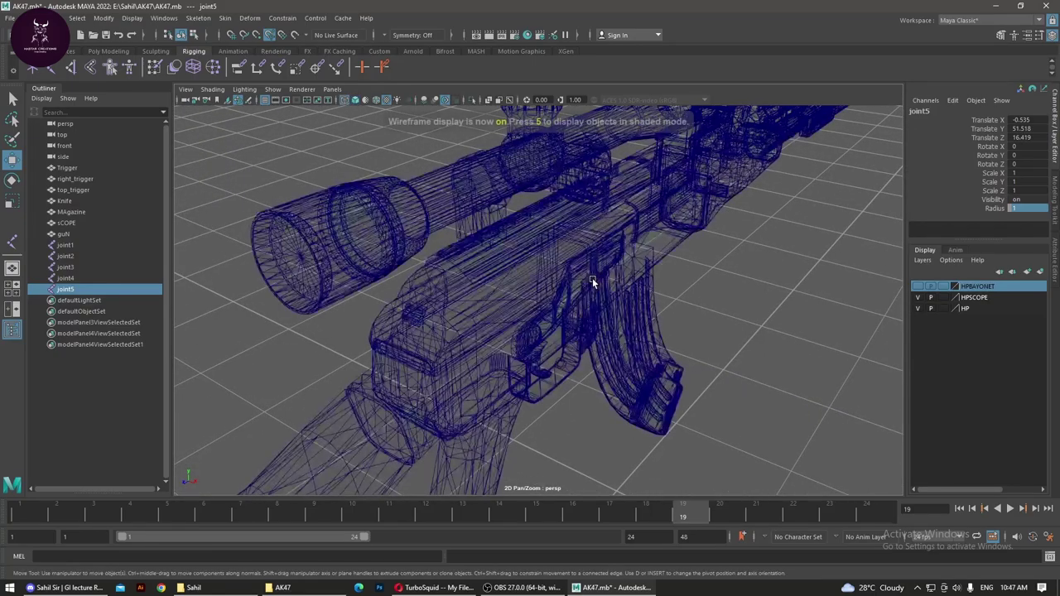
key("5")
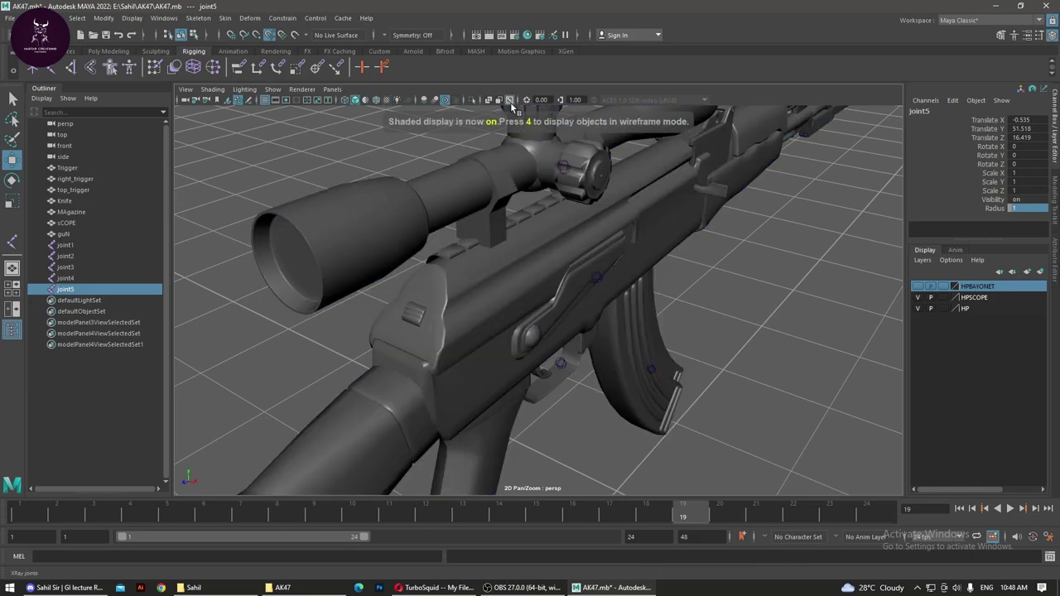
Step: Centre joint4 inside the scope at Translate X -0.316
key("space")
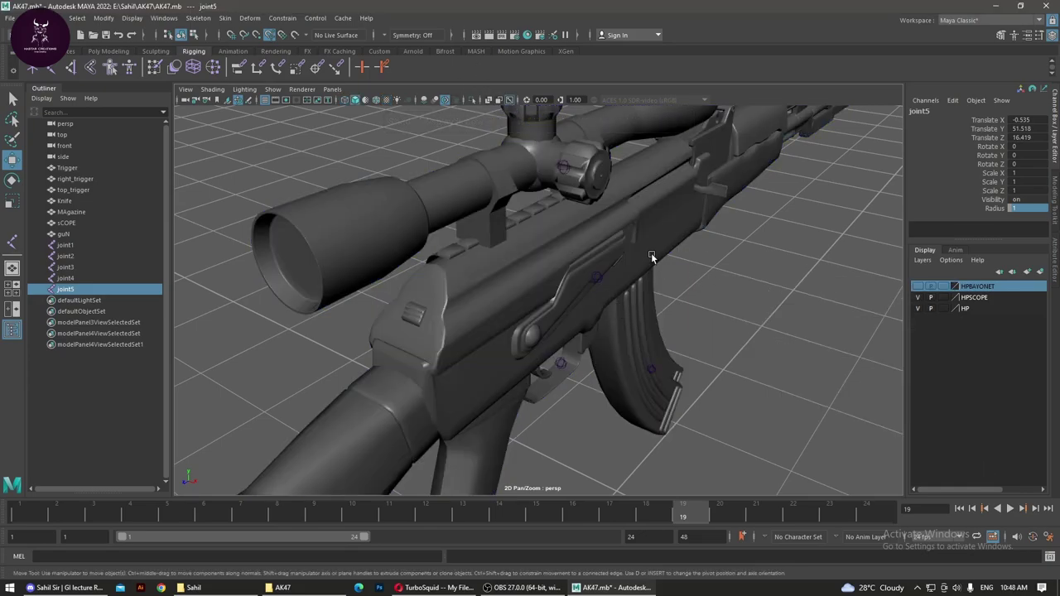
mouse_move(652, 259)
left_mouse_down("alt")
mouse_move(588, 251)
mouse_move(608, 298)
left_mouse_up("alt")
left_click(604, 246)
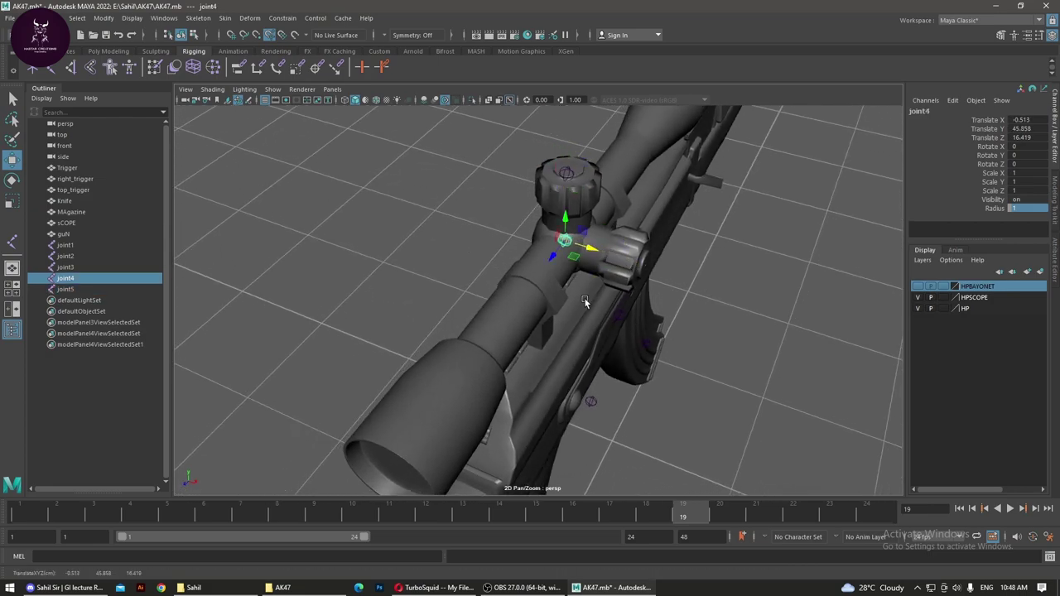
left_click_drag(656, 238, 719, 241)
Step: Duplicate joint4 as joint6 for the side knob, then centre joint1 in the receiver at X -0.506
key("ctrl+d")
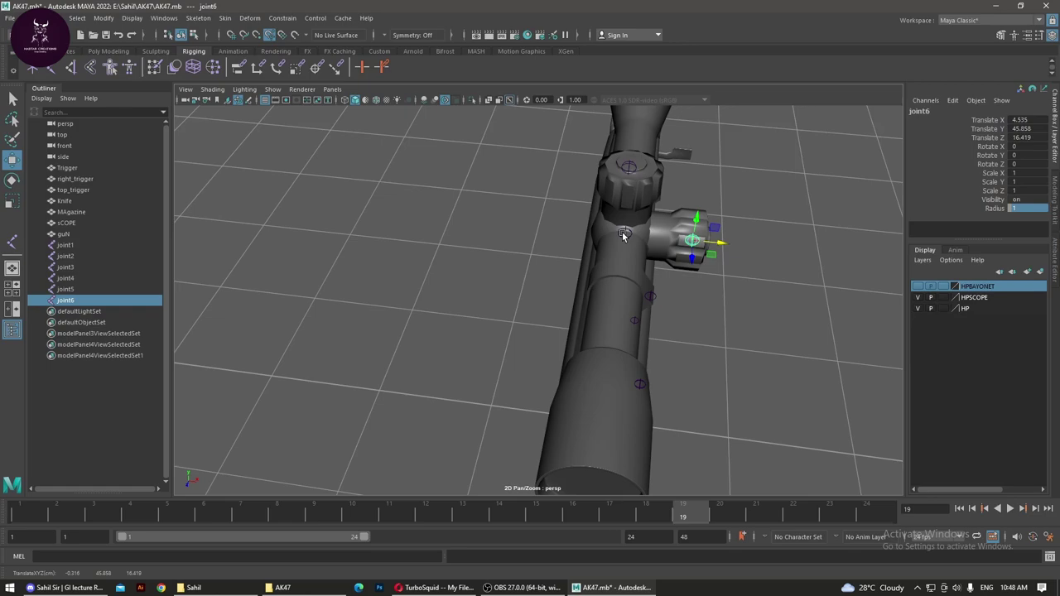
mouse_move(692, 288)
left_mouse_down("alt")
mouse_move(597, 244)
mouse_move(488, 226)
mouse_move(564, 273)
mouse_move(609, 277)
mouse_move(579, 266)
mouse_move(577, 330)
mouse_move(610, 303)
left_mouse_up("alt")
left_click(610, 278)
left_click(606, 275)
left_click_drag(665, 214, 675, 215)
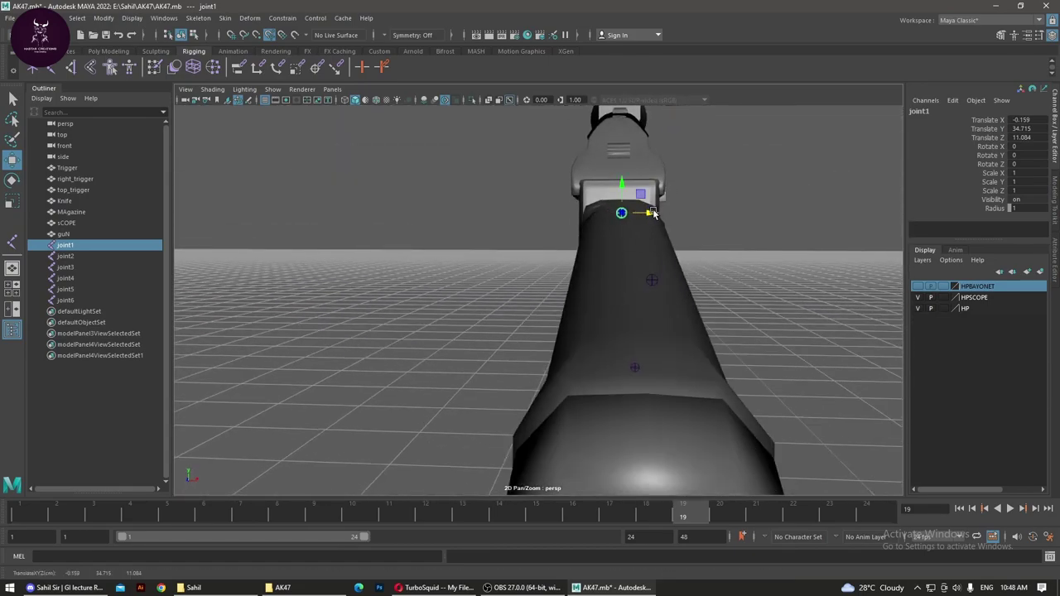
key("space")
key("space")
scroll(630, 389, "up", 2)
scroll(512, 381, "up", 3)
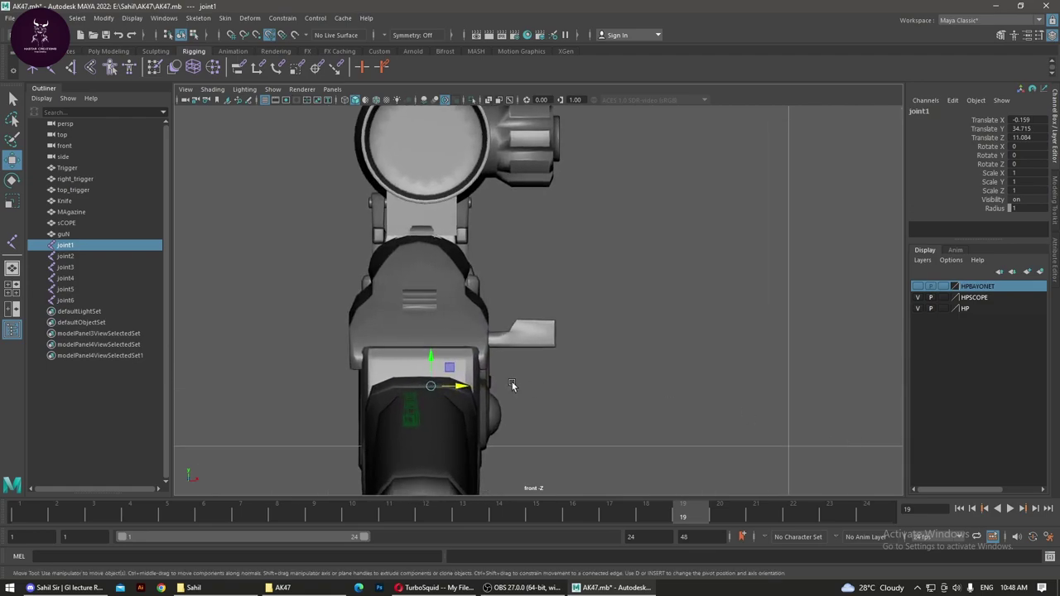
left_click_drag(462, 388, 451, 387)
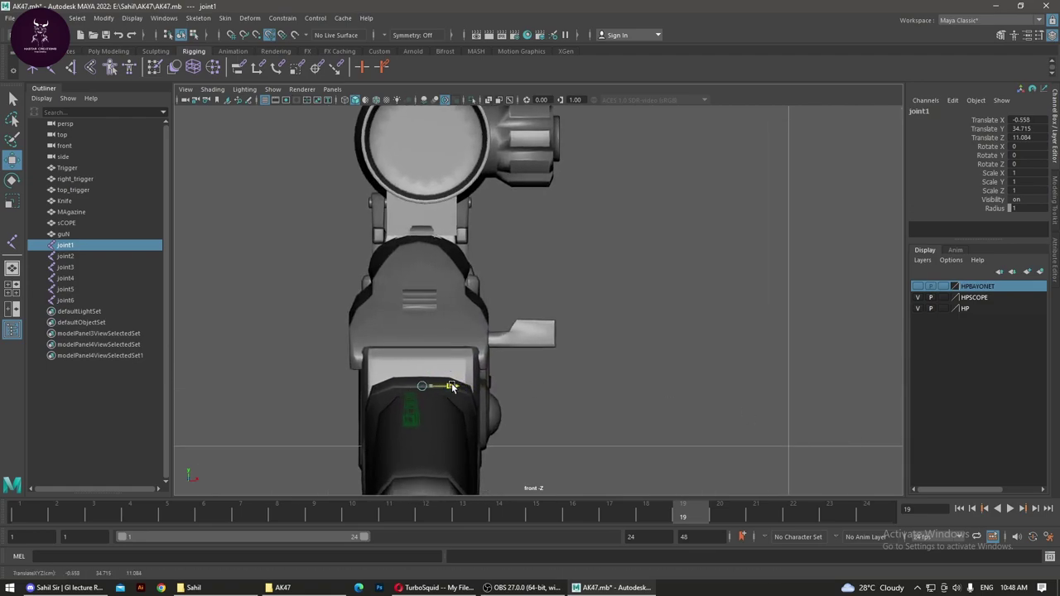
left_click_drag(452, 386, 453, 387)
middle_click_drag(524, 316, 531, 398, "alt")
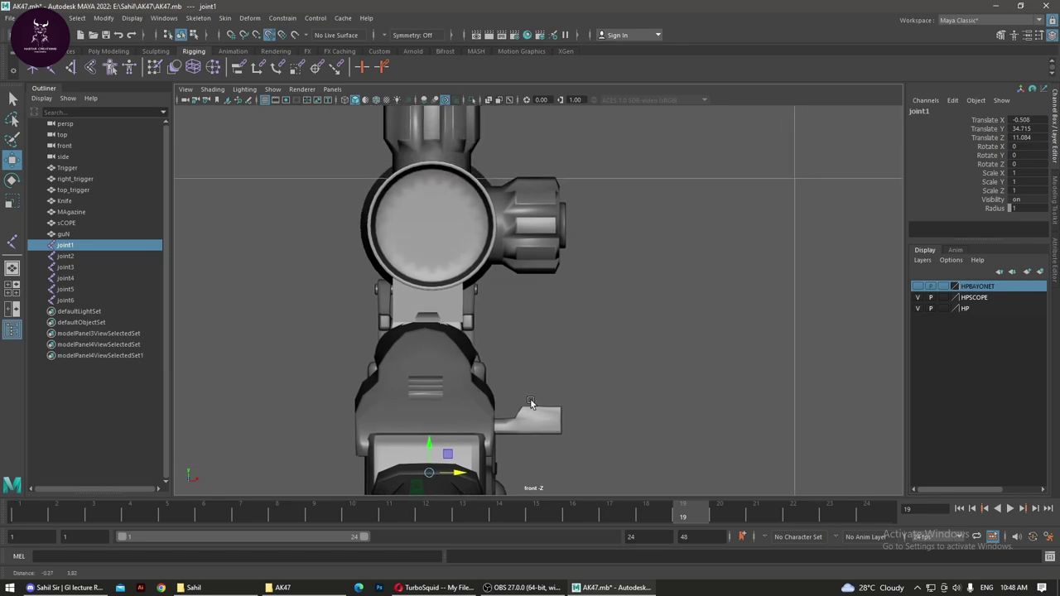
Step: Turn on X-Ray Joints and check joint6, joint5 and joint4 inside the scope
left_click(510, 100)
left_click(432, 227)
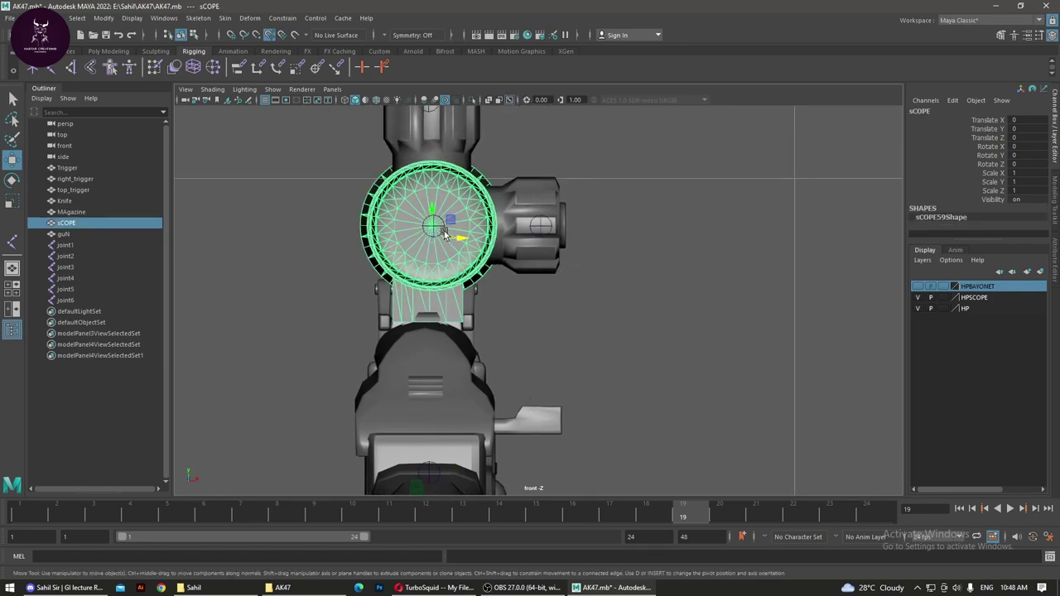
left_click(740, 240)
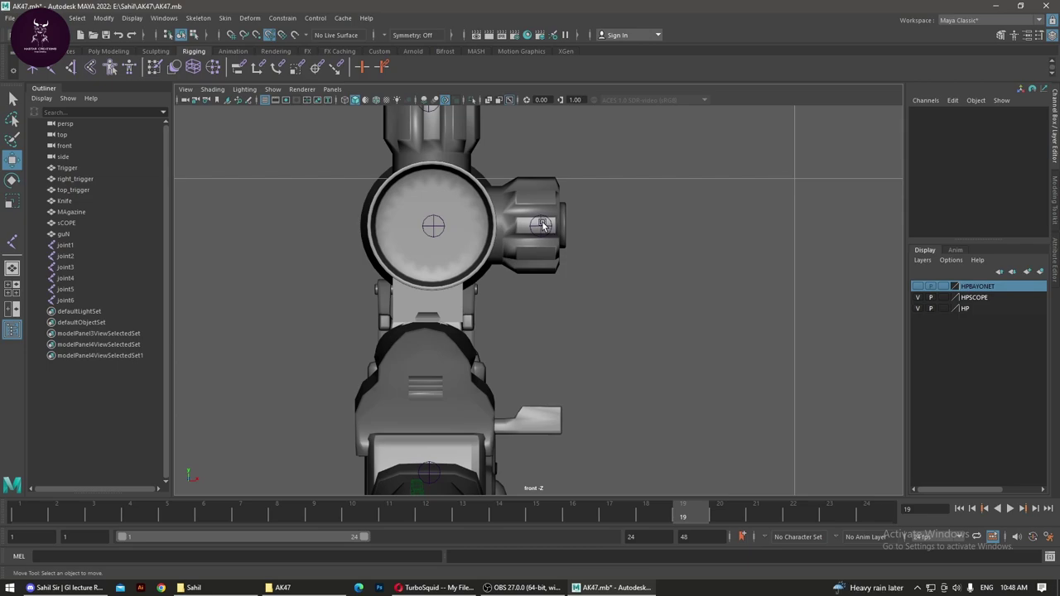
left_click(544, 225)
left_click(574, 240)
left_click(540, 224)
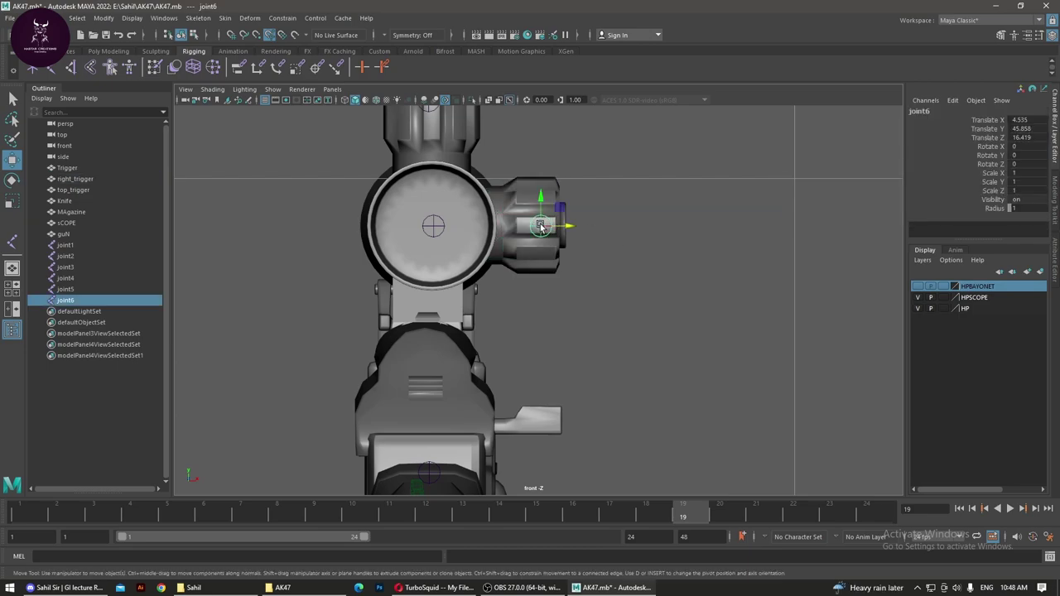
middle_click_drag(576, 188, 591, 268, "alt")
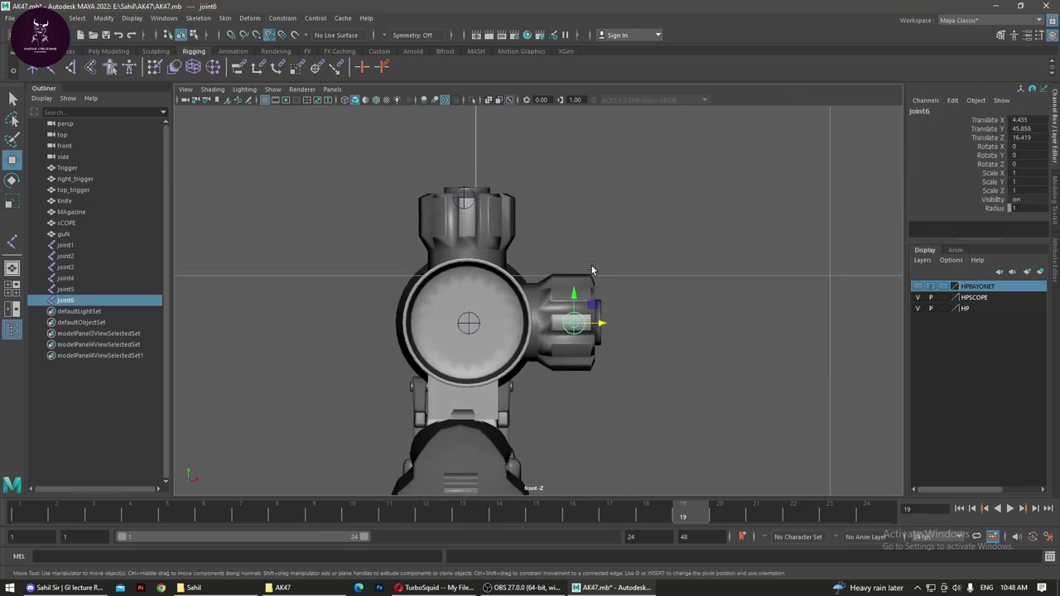
left_click(465, 197)
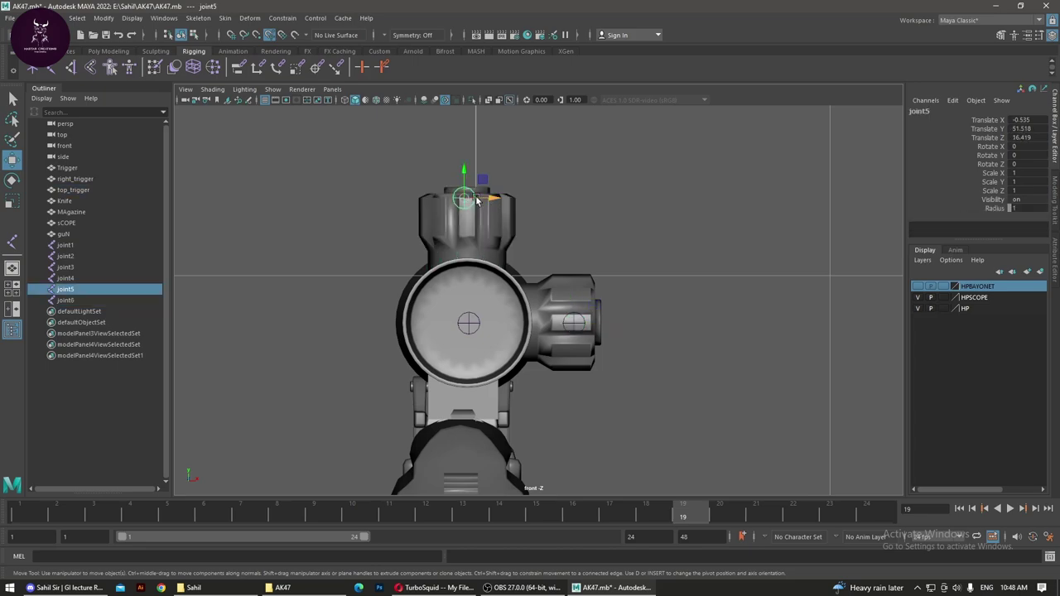
left_click(468, 324)
Step: Centre joint2 and joint3 along X at -0.43 and -0.413 in front view
middle_click_drag(557, 376, 560, 178, "alt")
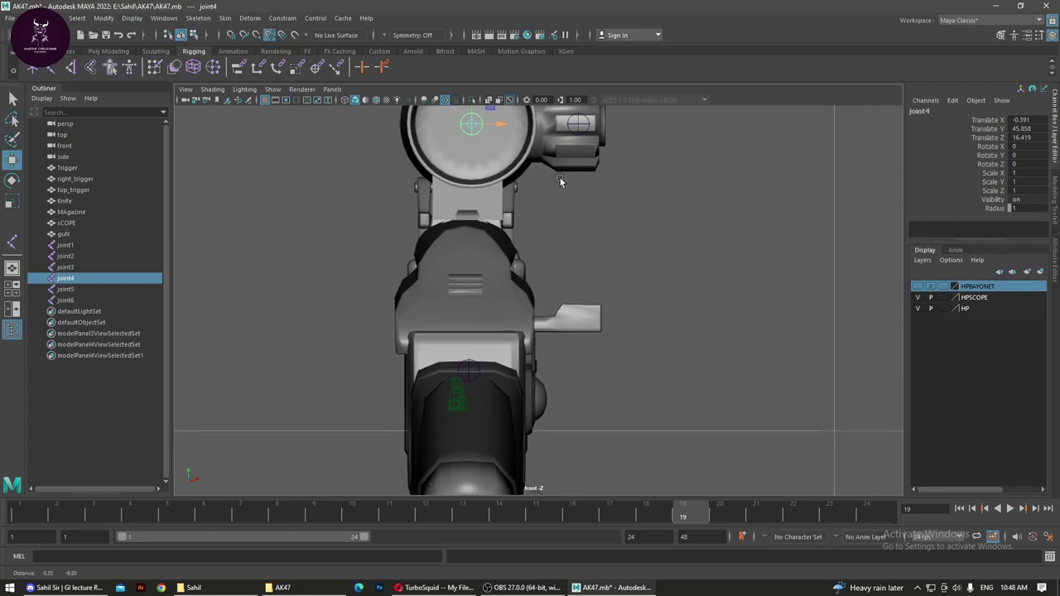
middle_click_drag(561, 285, 552, 250, "alt")
left_click(553, 255)
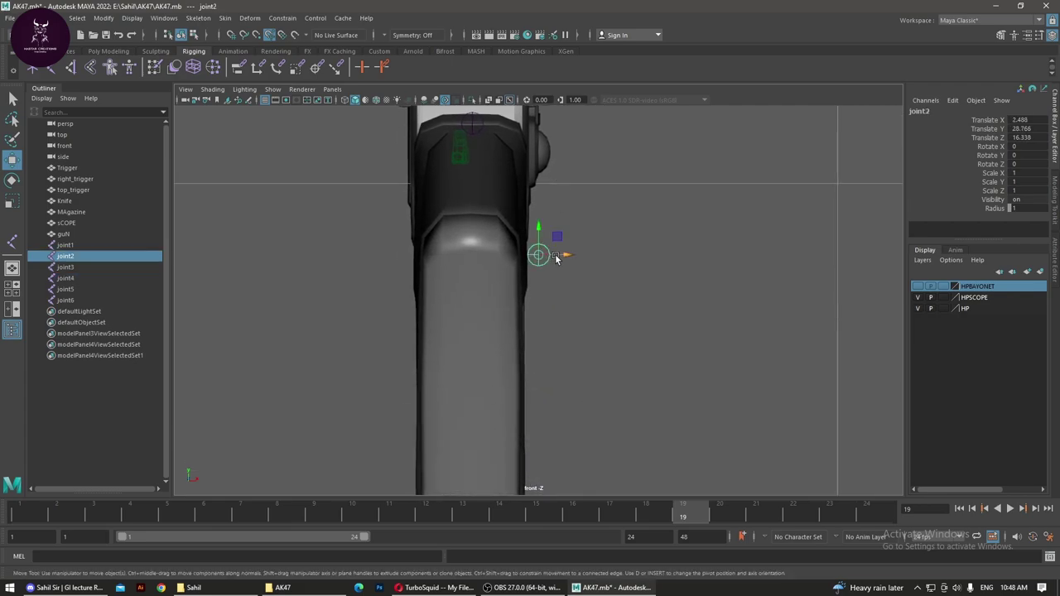
left_click_drag(563, 257, 502, 258)
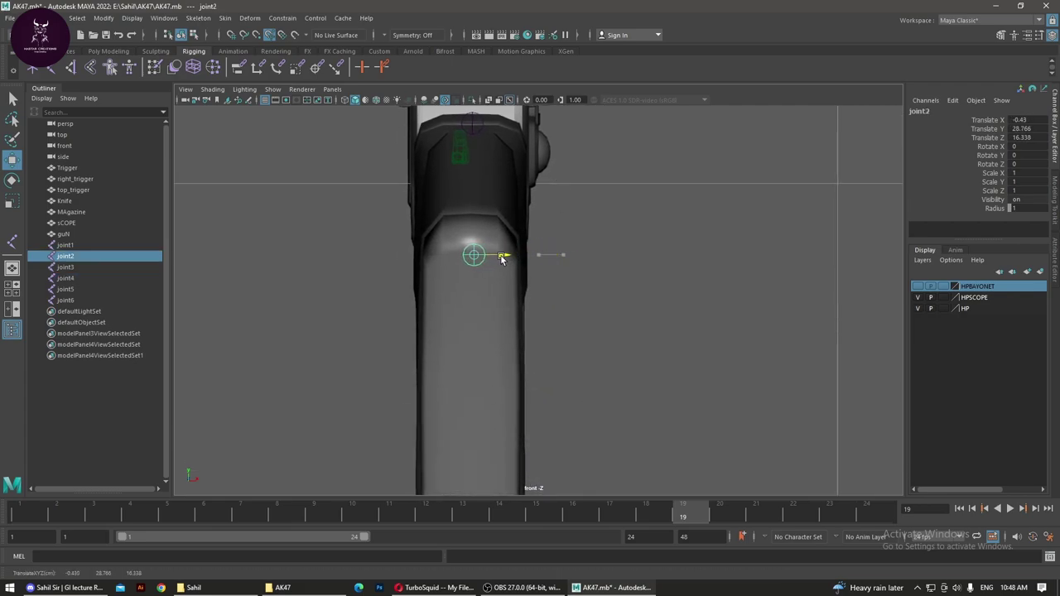
middle_click_drag(557, 325, 558, 182, "alt")
left_click(519, 341)
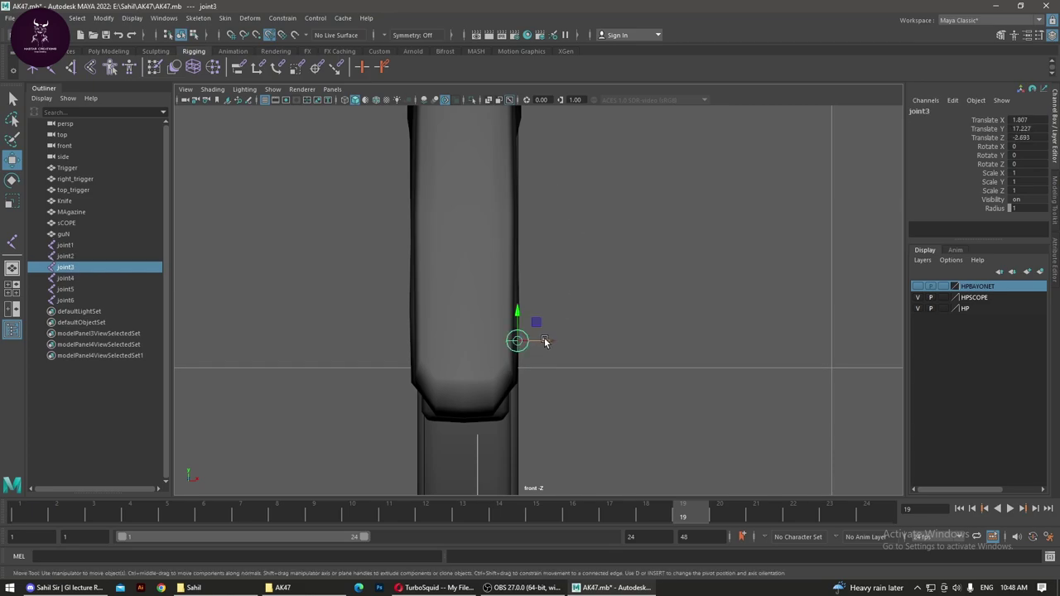
left_click_drag(519, 341, 469, 342)
Step: In side view, clone joint3 forward as joint7 and raise it onto the bayonet under the barrel
key("space")
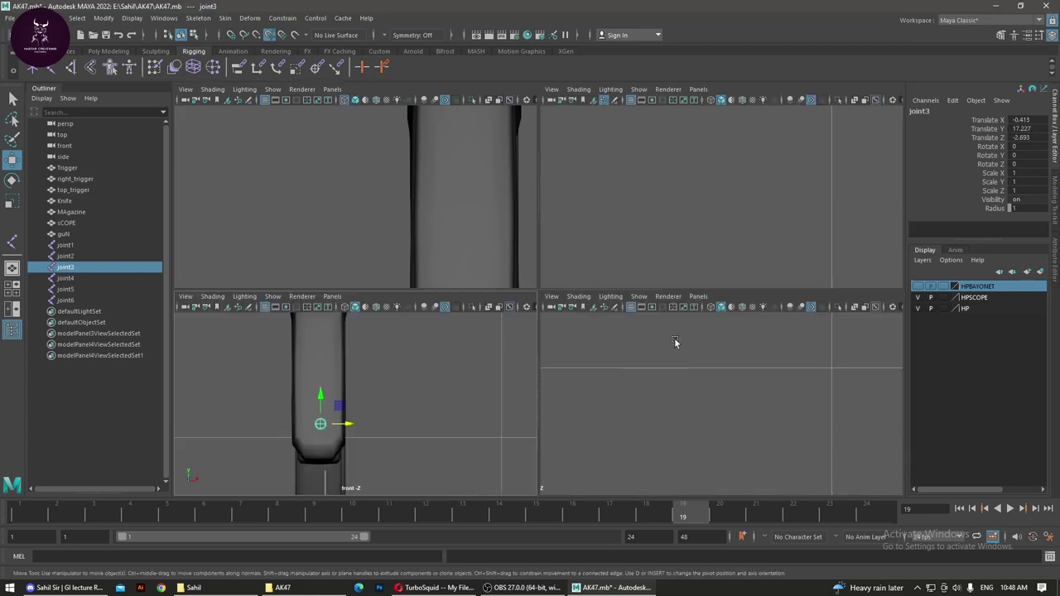
key("space")
scroll(464, 398, "down", 2)
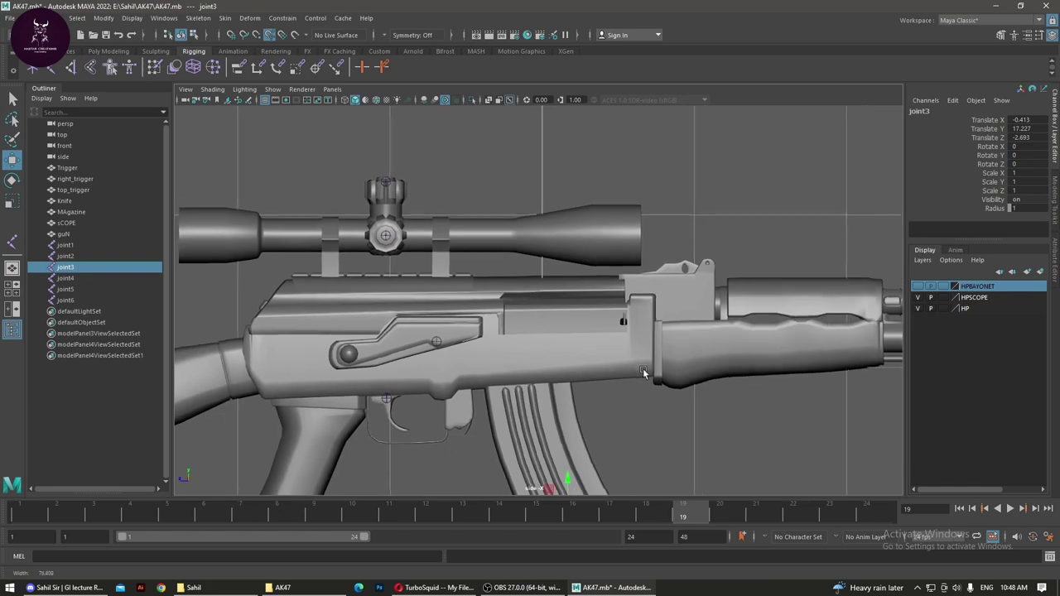
scroll(513, 398, "down", 2)
scroll(552, 266, "up", 4)
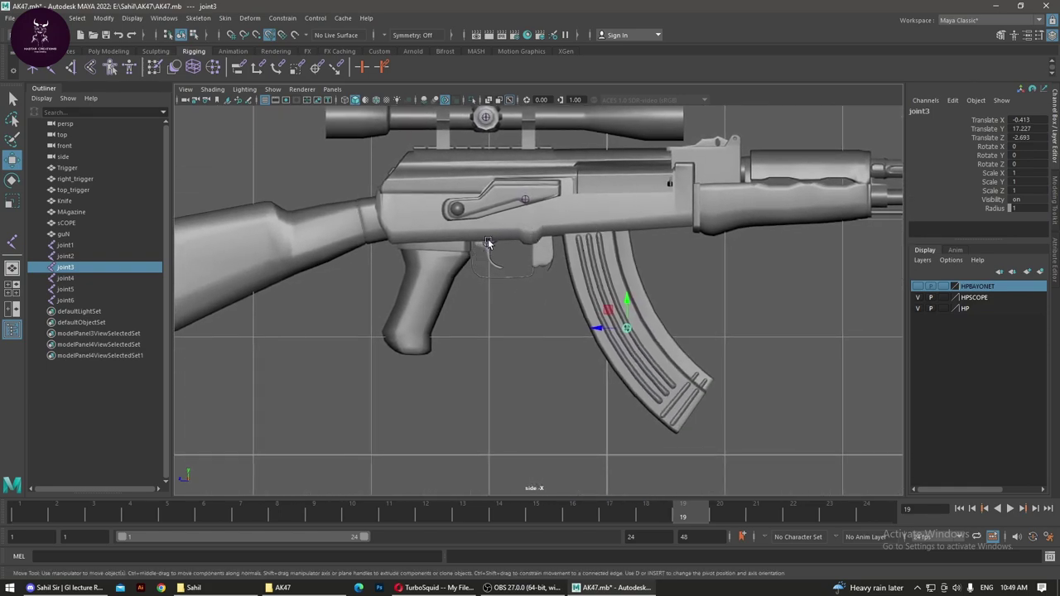
mouse_move(486, 117)
middle_mouse_down("alt")
mouse_move(606, 290)
mouse_move(460, 220)
middle_mouse_up("alt")
middle_click_drag(594, 321, 571, 314, "alt")
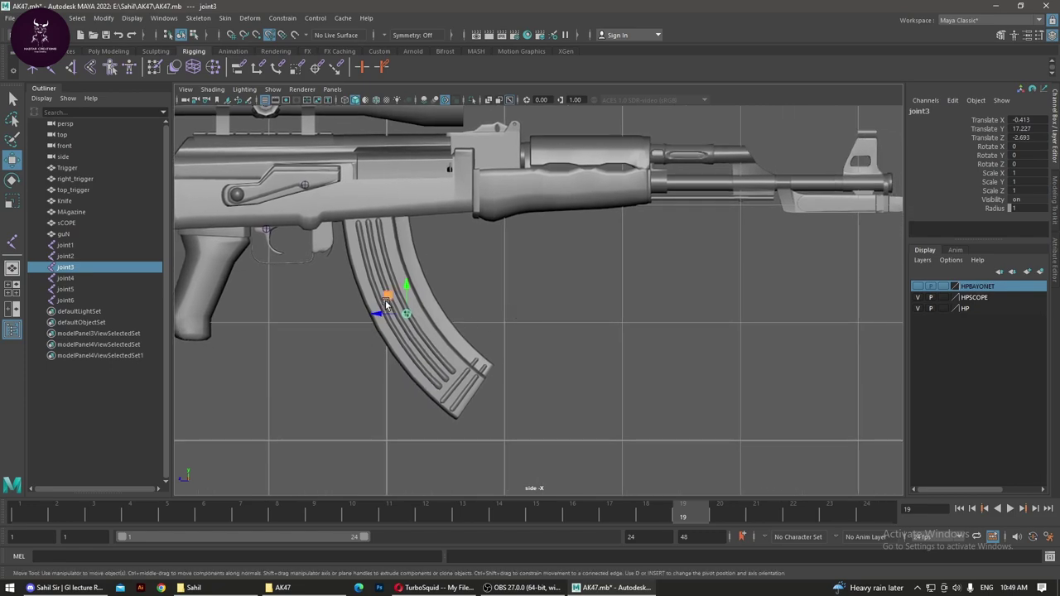
left_click_drag(388, 319, 808, 323, "shift")
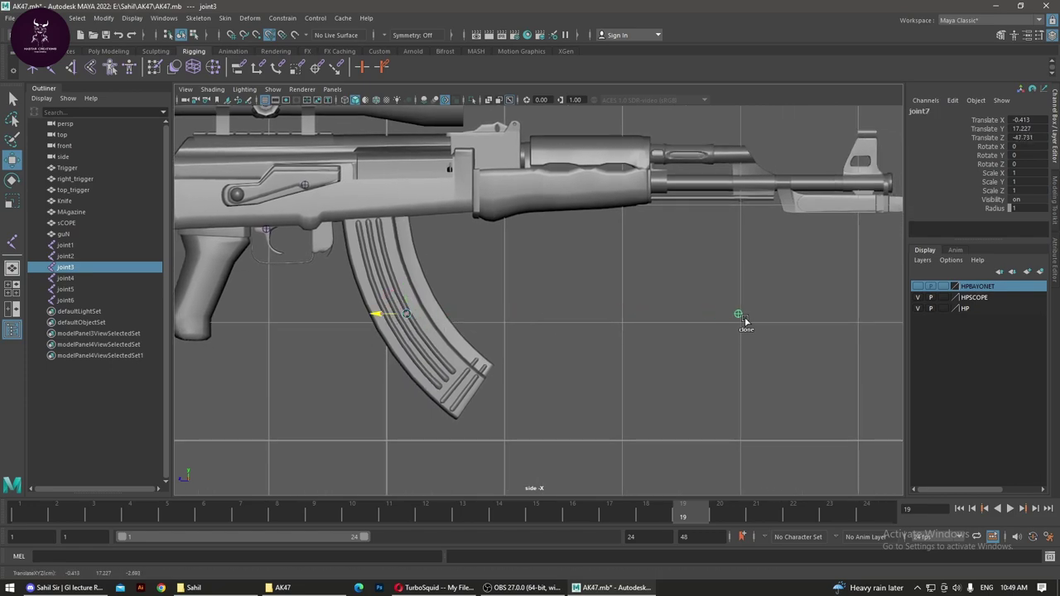
middle_click_drag(875, 333, 620, 354, "alt")
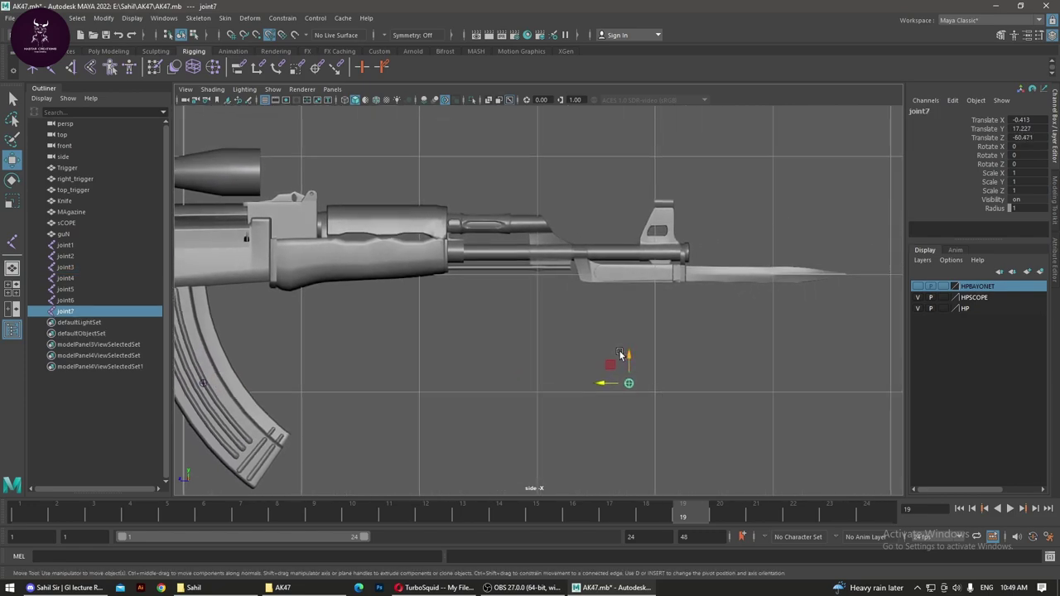
left_click_drag(630, 364, 629, 253)
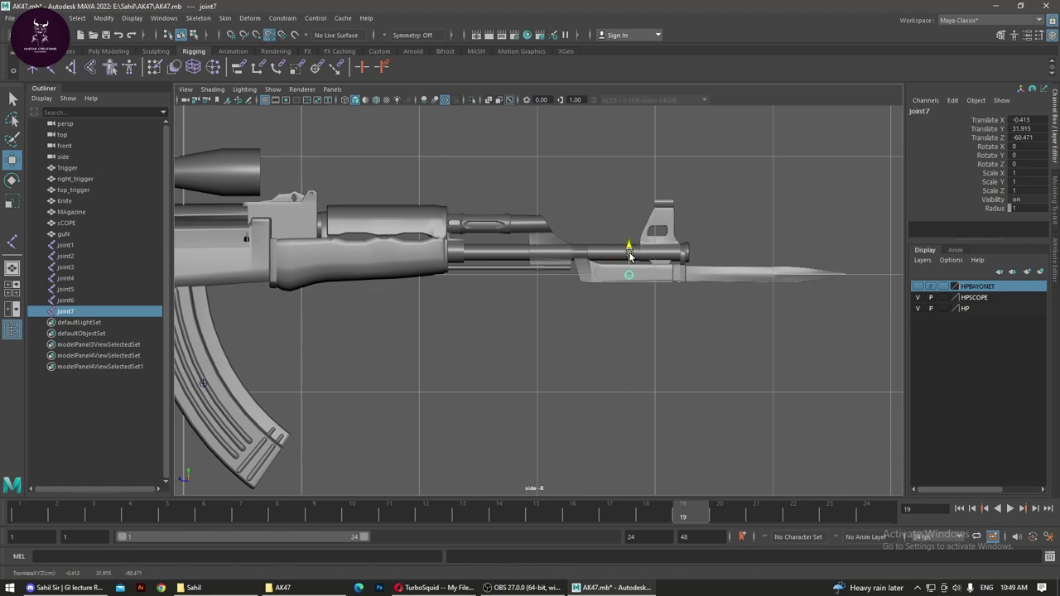
left_click(605, 331)
middle_click_drag(465, 331, 732, 329, "alt")
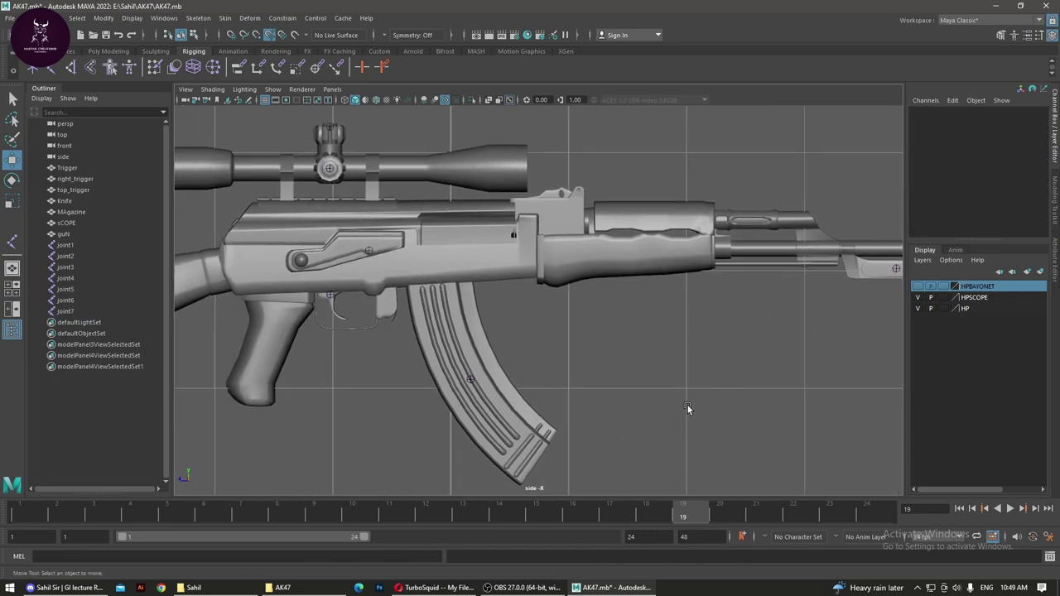
middle_click_drag(549, 342, 781, 308, "alt")
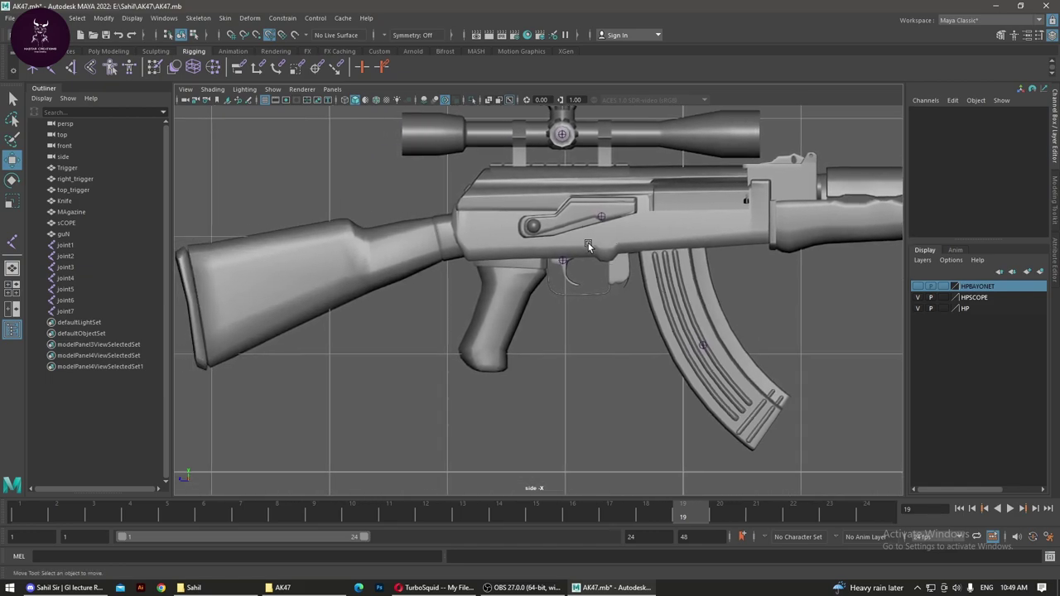
middle_click_drag(594, 243, 555, 309, "alt")
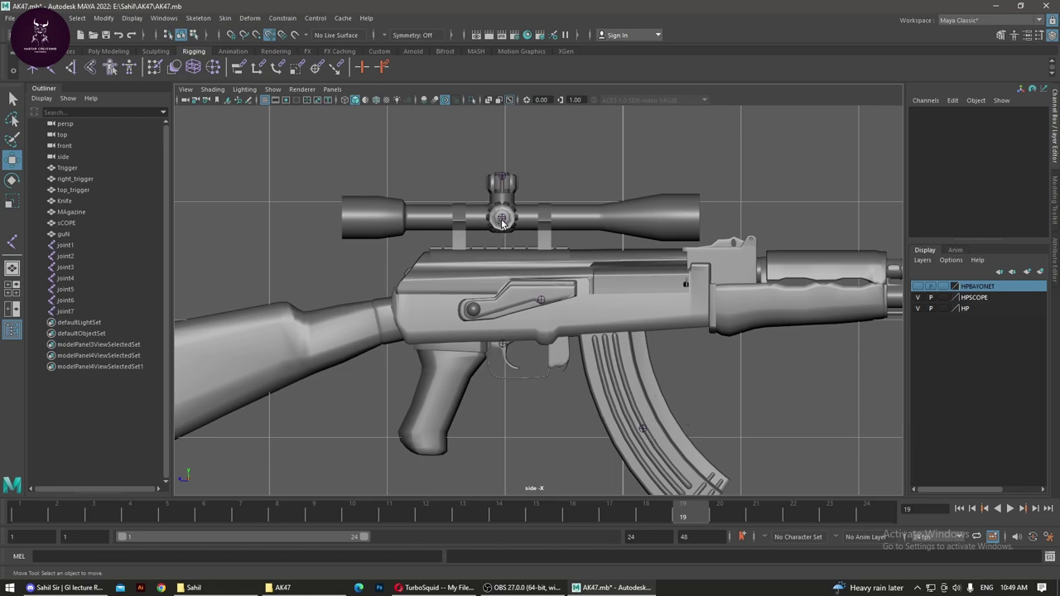
middle_click_drag(591, 275, 309, 256, "alt")
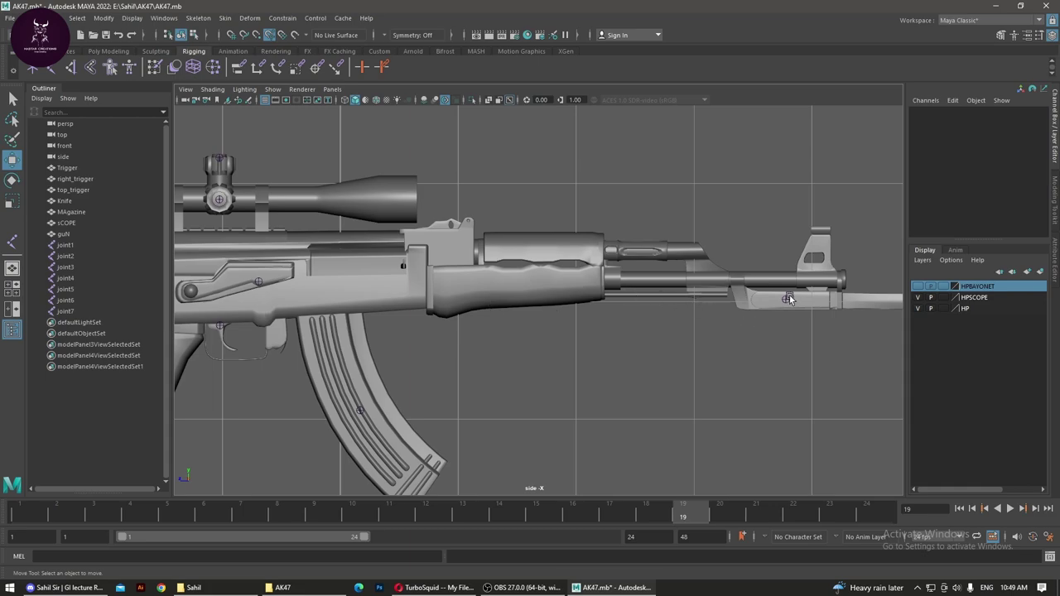
middle_click_drag(821, 350, 546, 339, "alt")
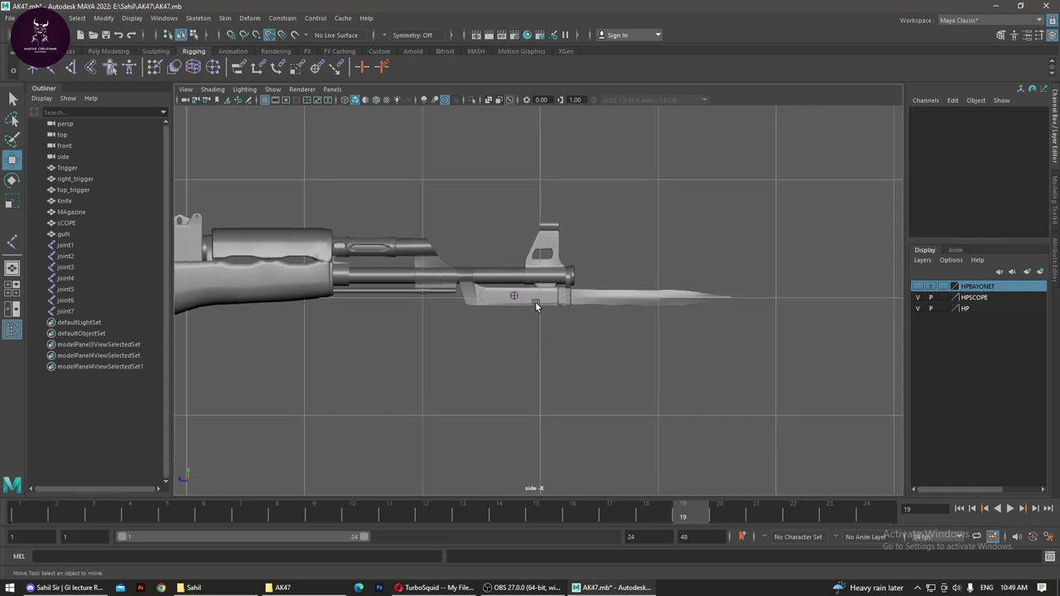
key("a")
scroll(763, 402, "up", 2)
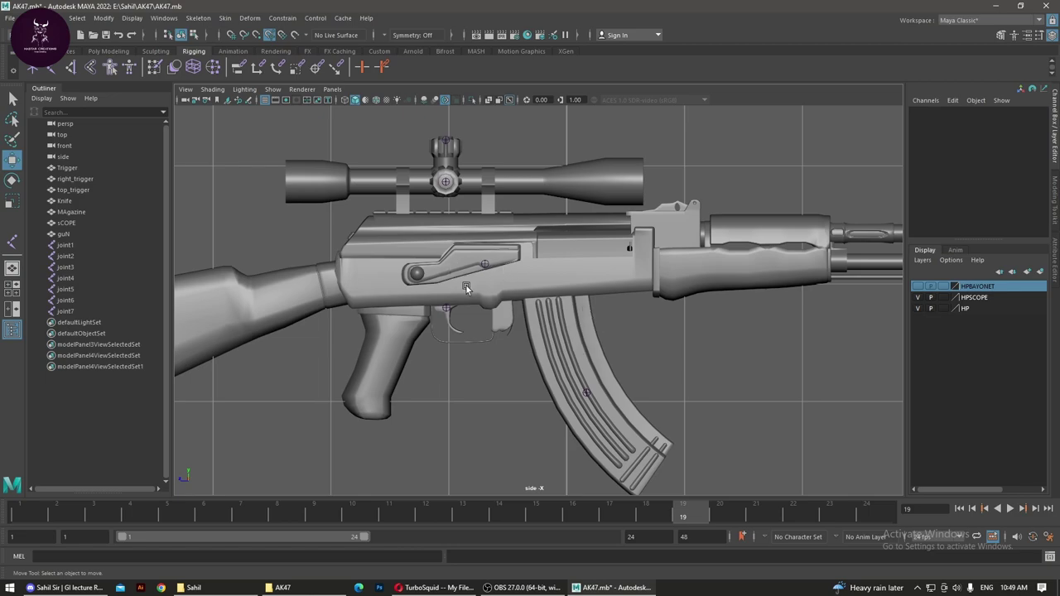
Step: Adjust the selection mask so joints can be picked, then select joint2 and joint3
left_click(445, 309)
left_click(454, 377)
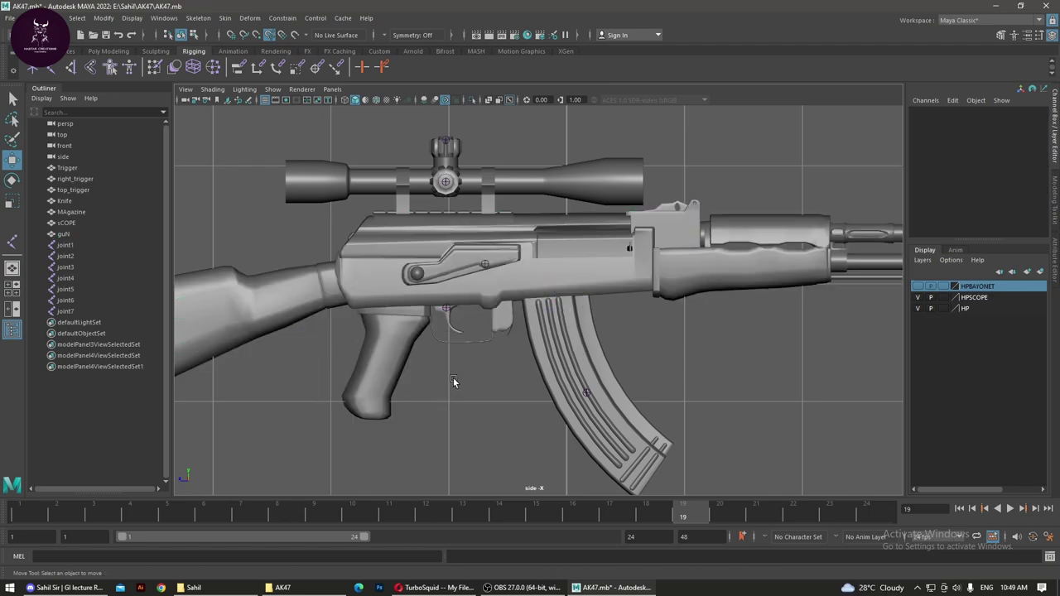
left_click(445, 308)
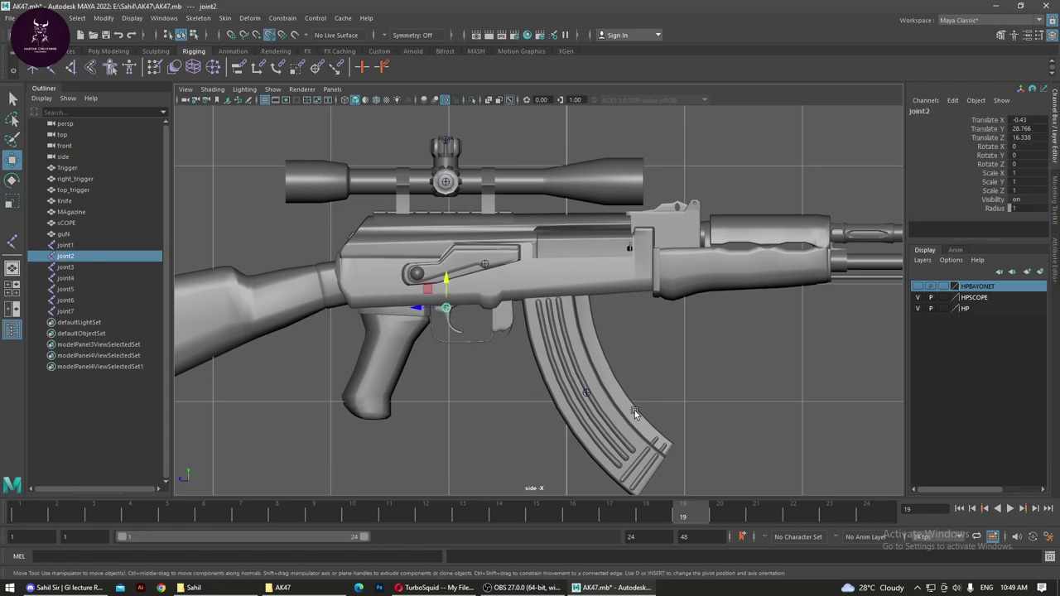
left_click(586, 389)
left_click(660, 371)
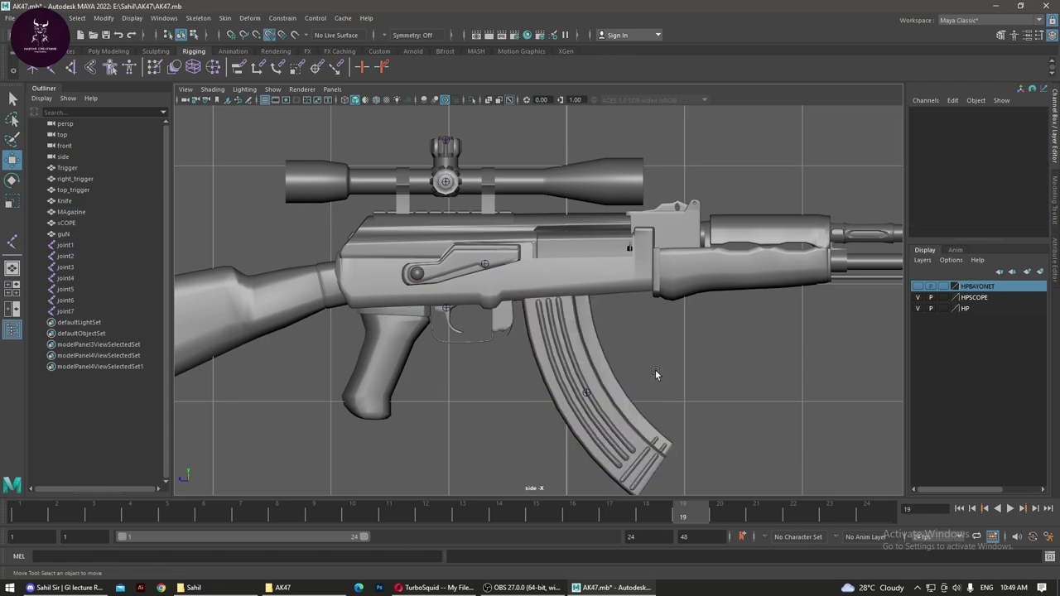
left_click(446, 308)
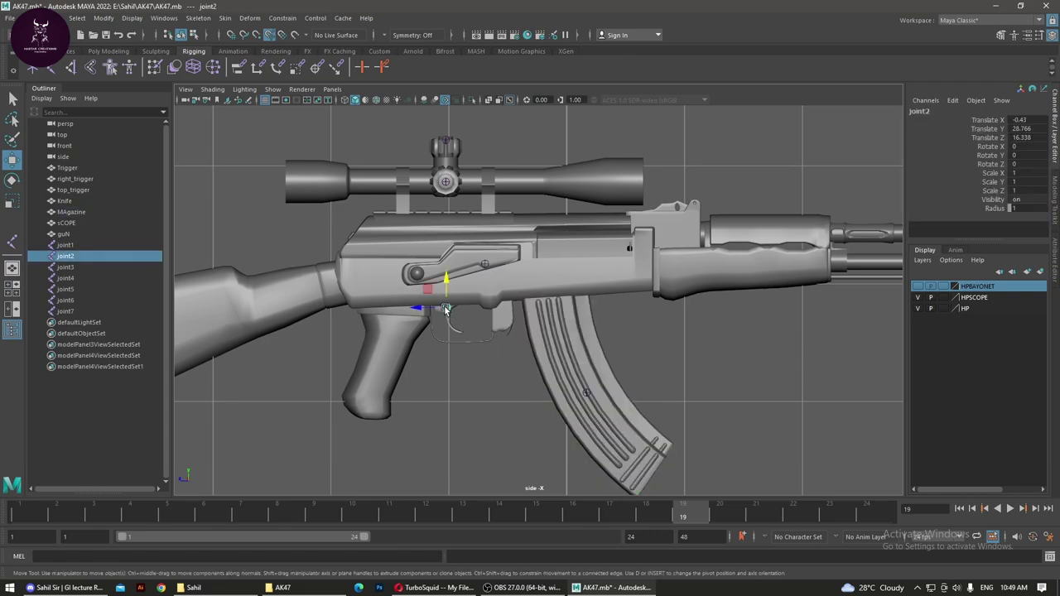
left_click(585, 390)
left_click(633, 373)
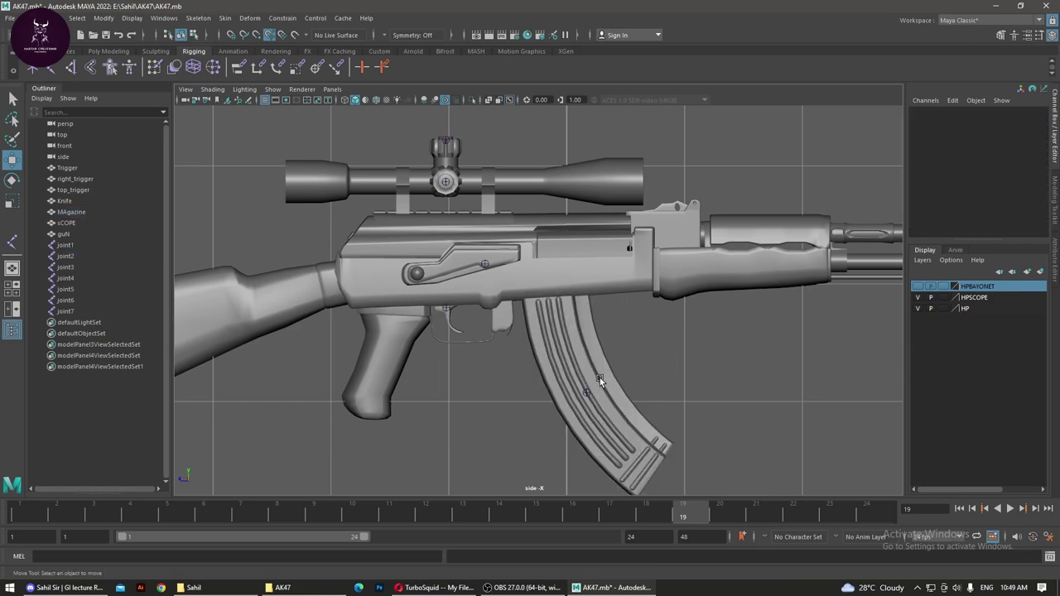
left_click(206, 35)
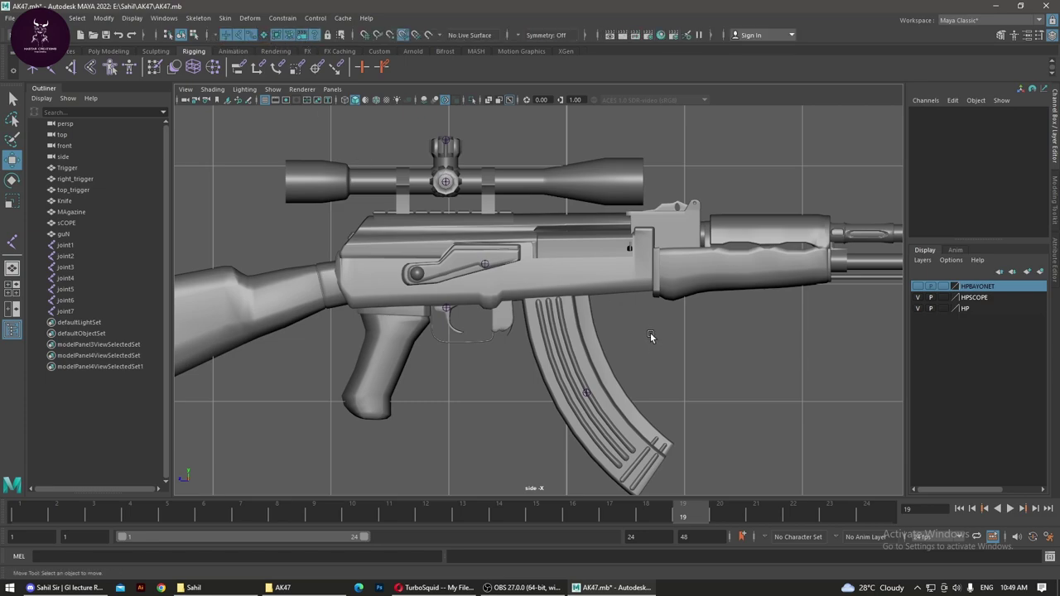
left_click(445, 310)
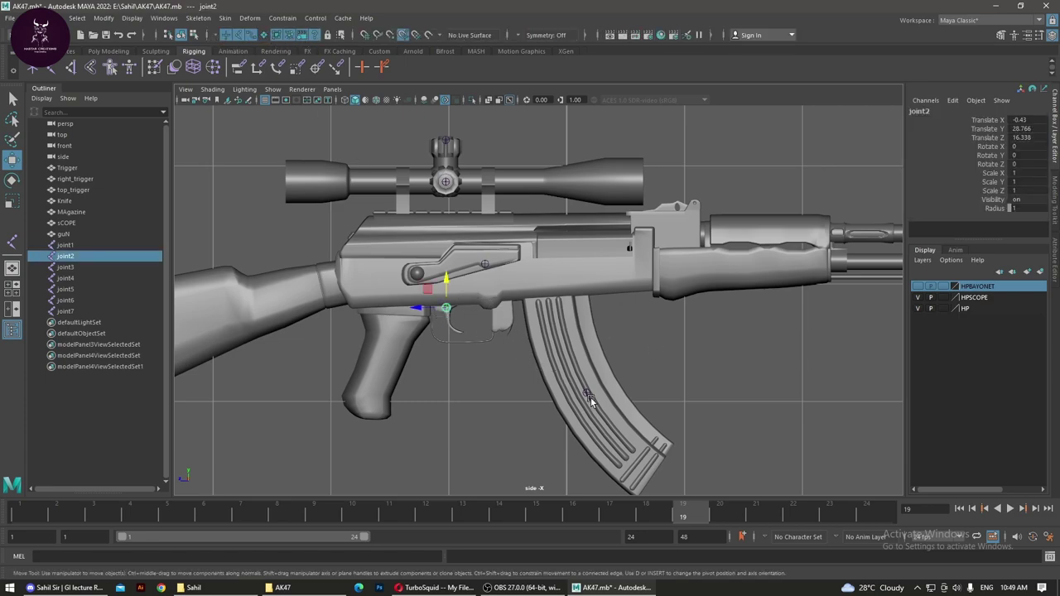
left_click(588, 387, "shift")
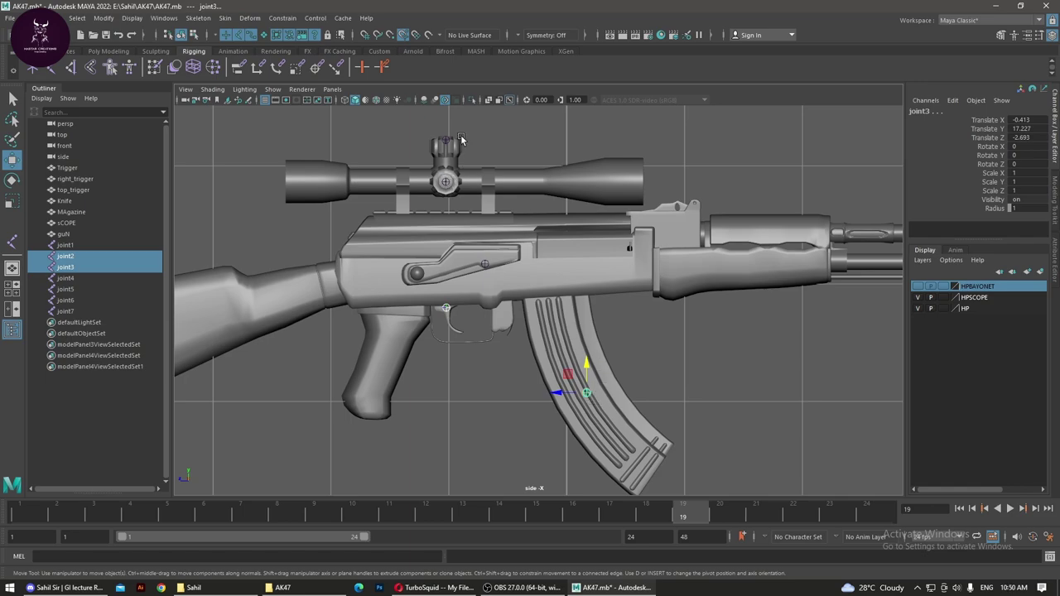
middle_click_drag(765, 251, 603, 255, "alt")
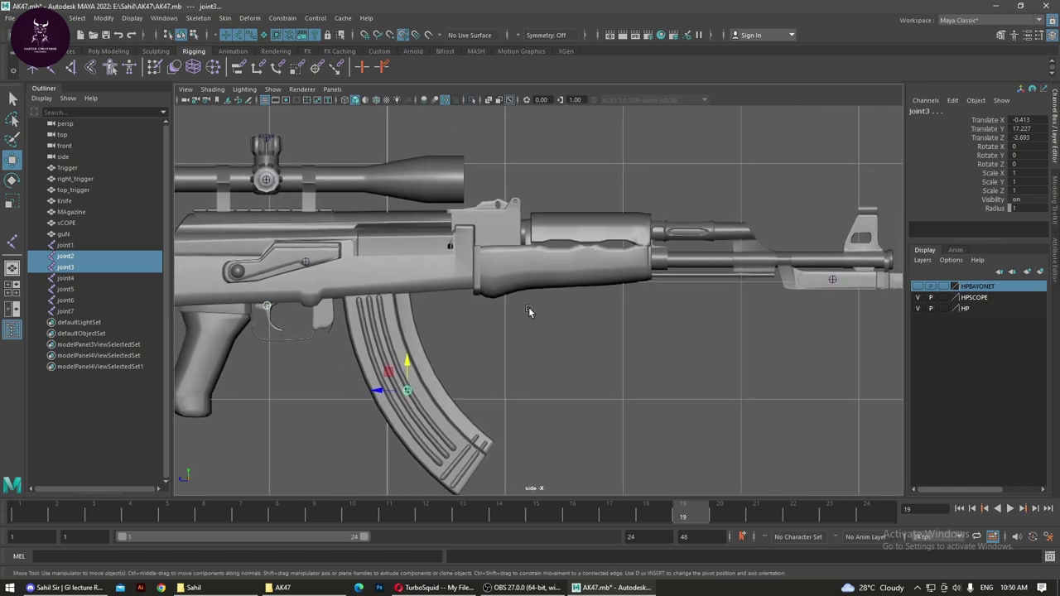
left_click(529, 311)
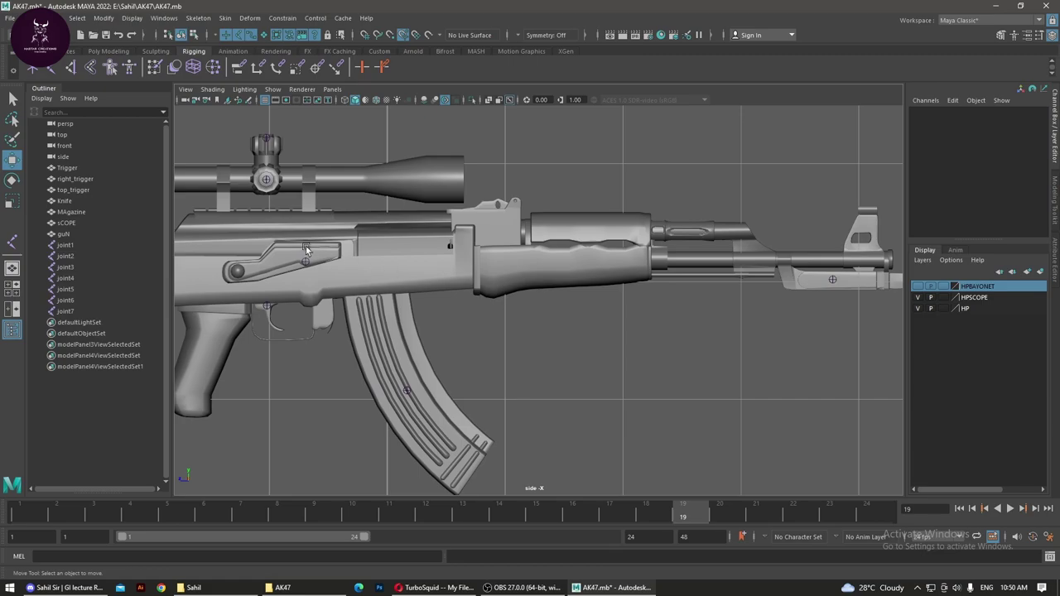
Step: Parent joint5 and joint6 under joint4
key("space")
key("space")
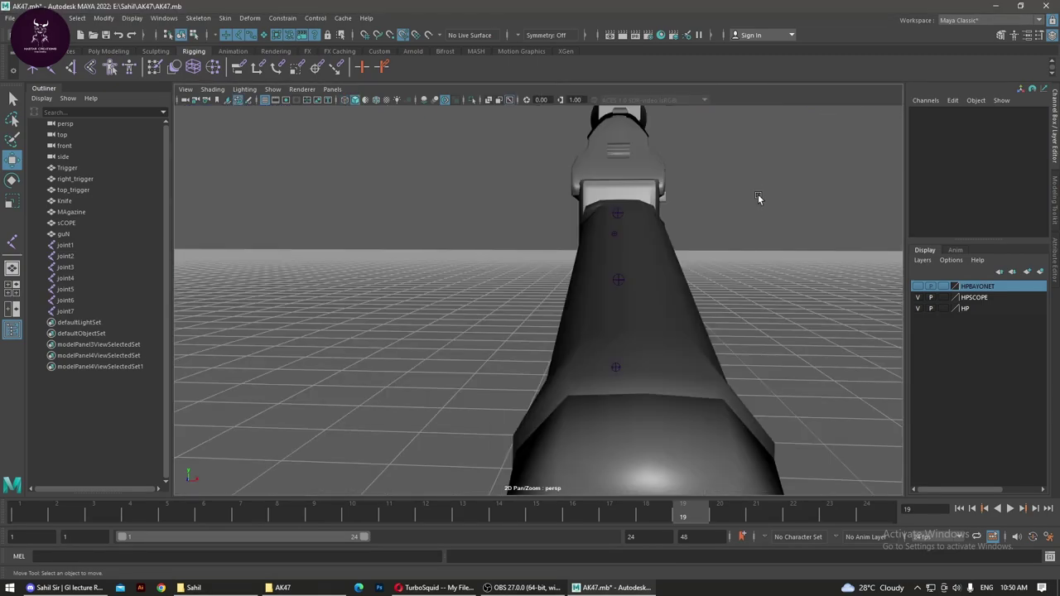
left_click_drag(757, 194, 528, 244, "alt")
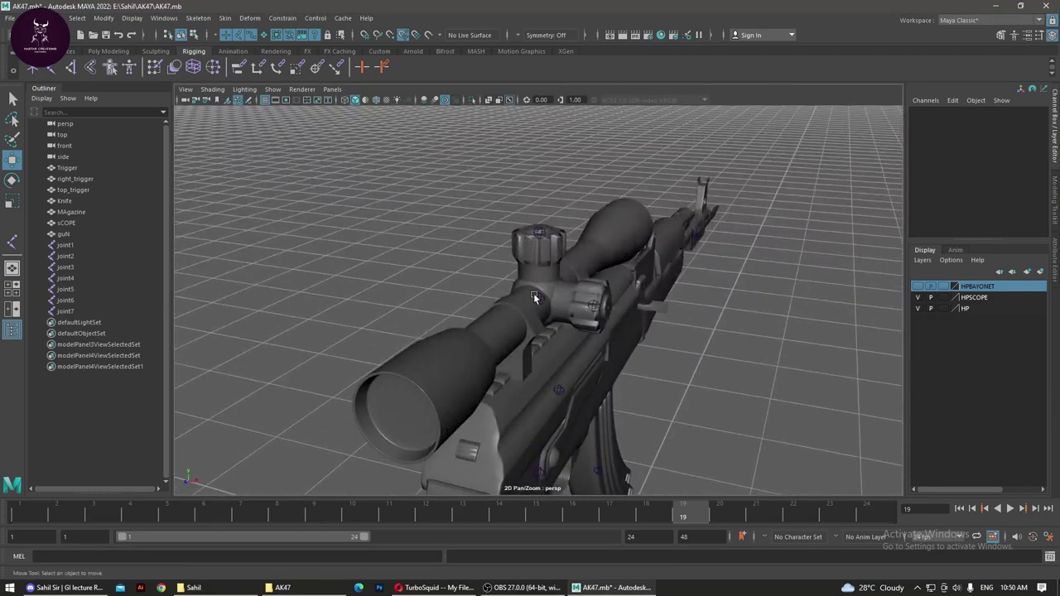
right_click_drag(530, 298, 600, 341, "alt")
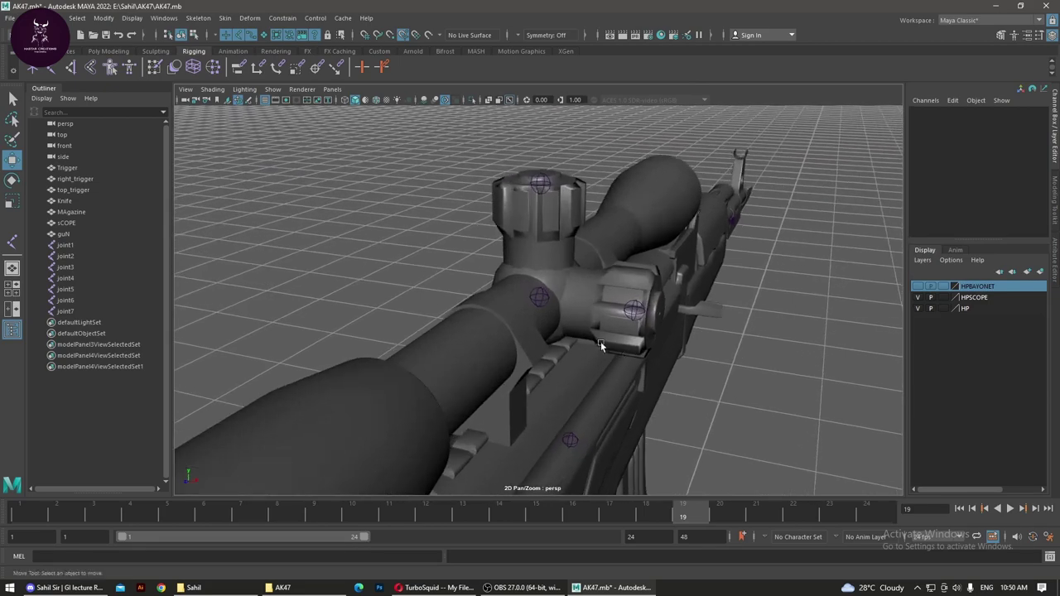
left_click(549, 199)
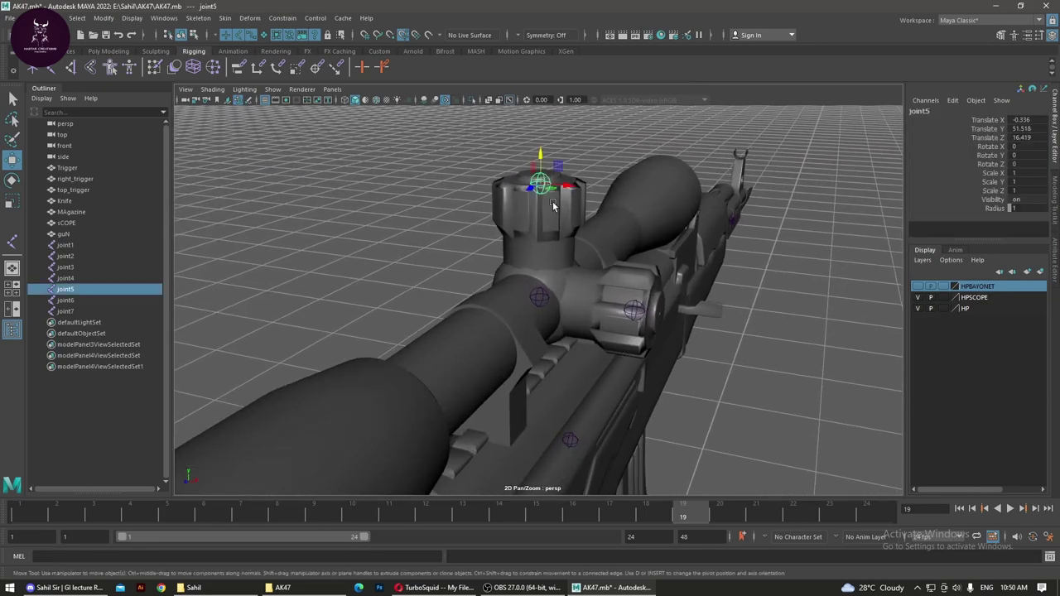
left_click(634, 309, "shift")
left_click(540, 297, "shift")
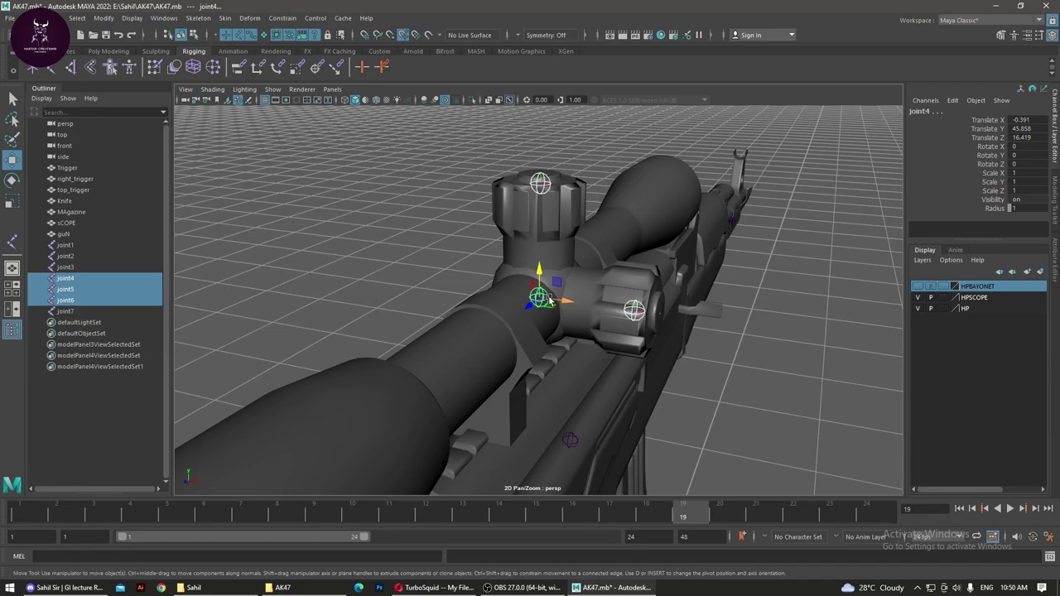
key("p")
left_click(762, 300)
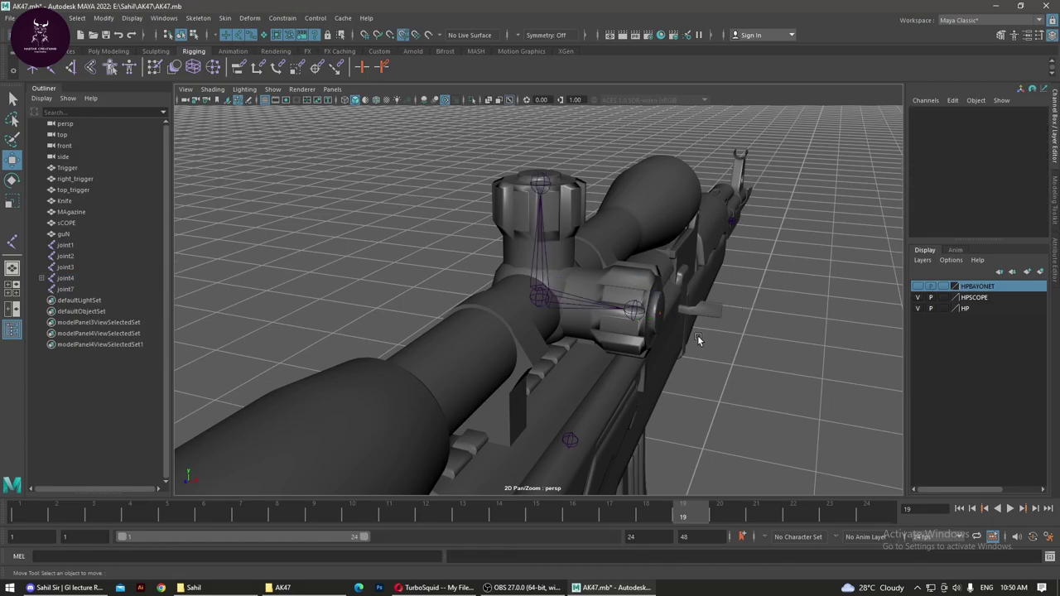
Step: Parent joint4, joint2, joint3 and joint7 under joint1 to form one skeleton
mouse_move(697, 336)
left_mouse_down("alt")
mouse_move(634, 342)
mouse_move(673, 341)
mouse_move(695, 322)
mouse_move(682, 338)
mouse_move(600, 337)
mouse_move(608, 285)
mouse_move(591, 274)
mouse_move(646, 274)
mouse_move(383, 280)
left_mouse_up("alt")
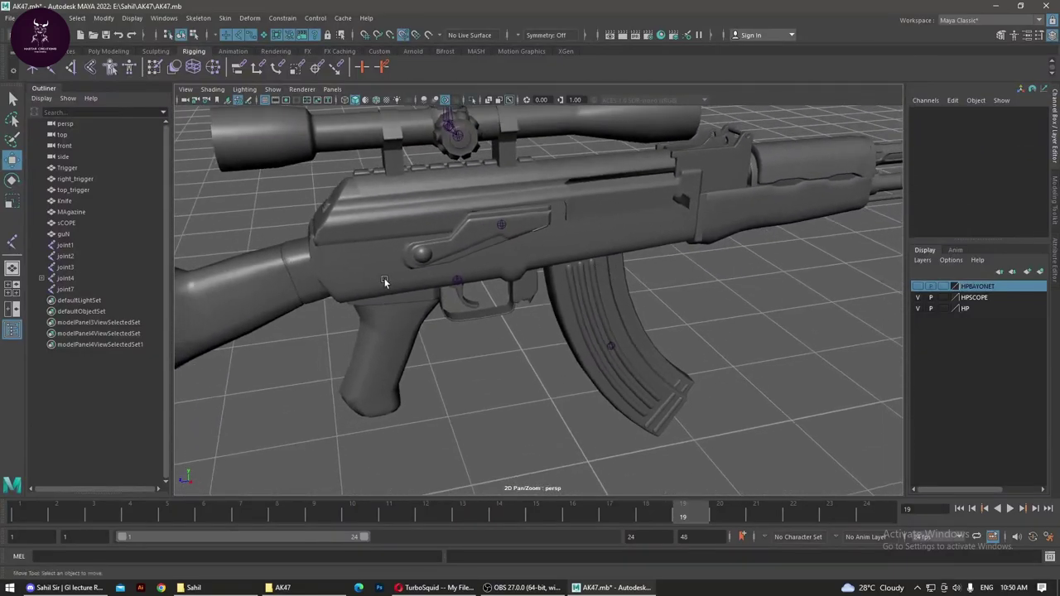
scroll(497, 274, "down", 3)
mouse_move(484, 251)
left_mouse_down("alt")
mouse_move(485, 127)
mouse_move(683, 235)
left_mouse_up("alt")
left_click(484, 127)
scroll(629, 227, "up", 3)
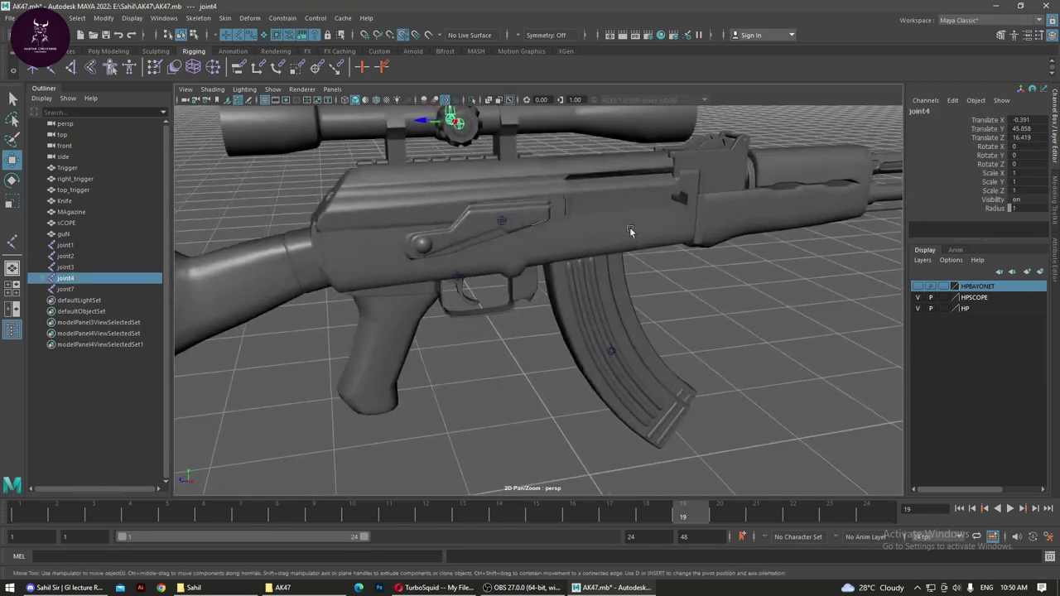
left_click(460, 280, "shift")
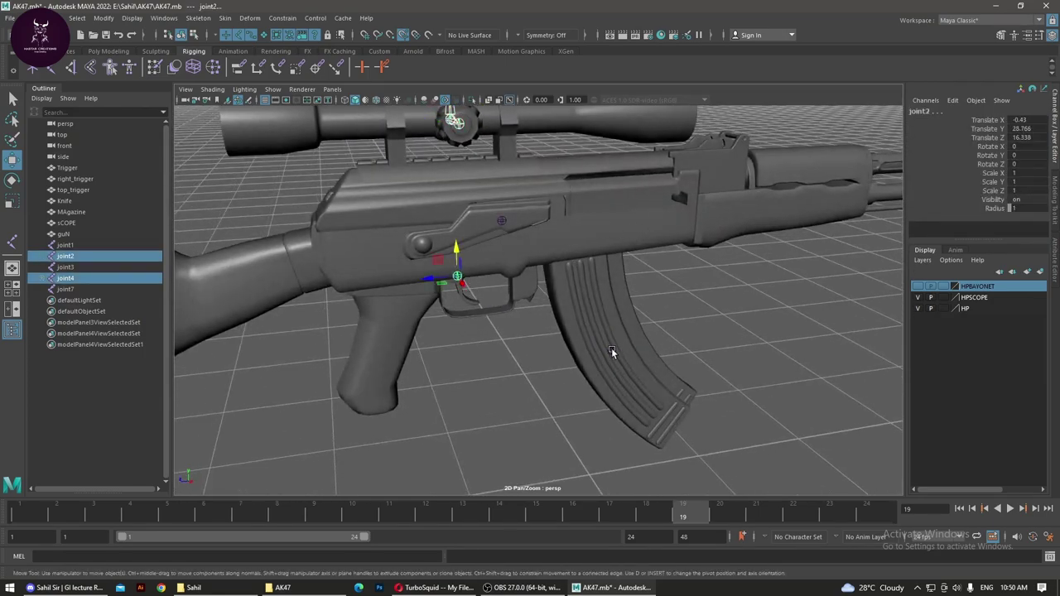
left_click(611, 350, "shift")
left_click_drag(783, 222, 585, 256, "alt")
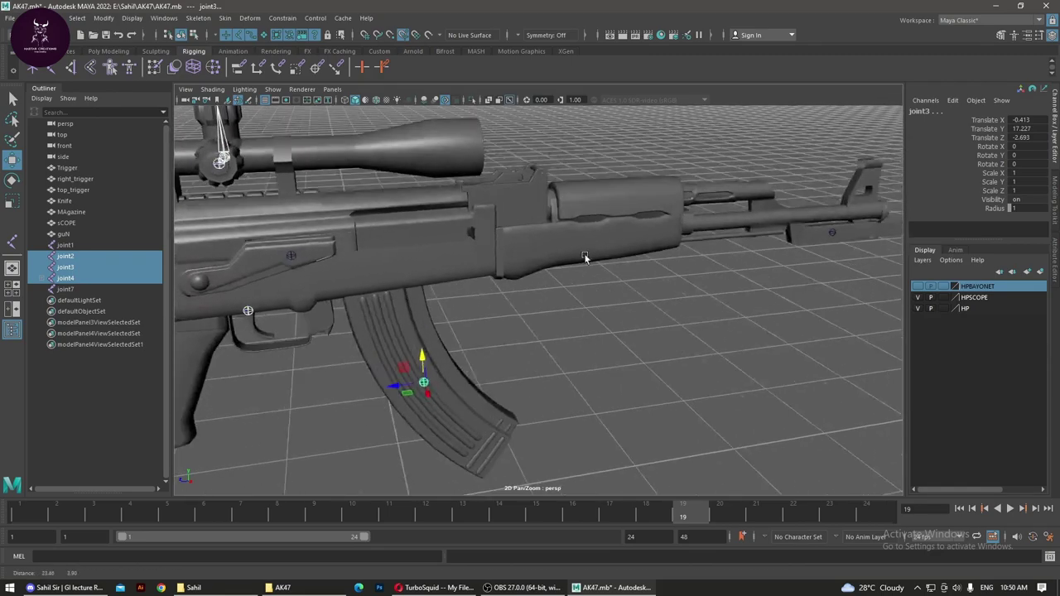
left_click(832, 234, "shift")
left_click_drag(517, 266, 492, 248, "alt")
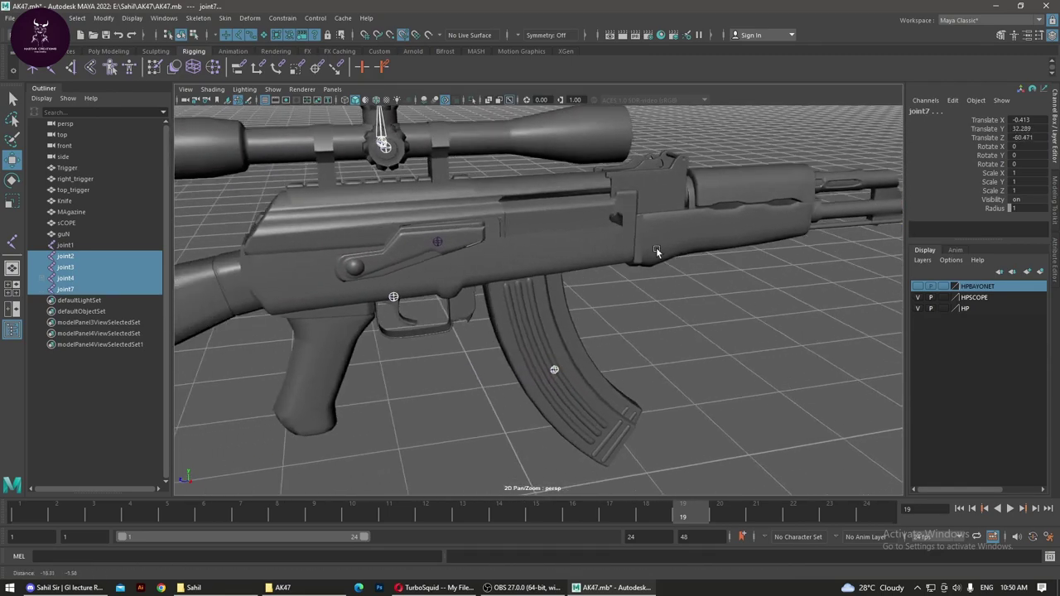
left_click(439, 243, "shift")
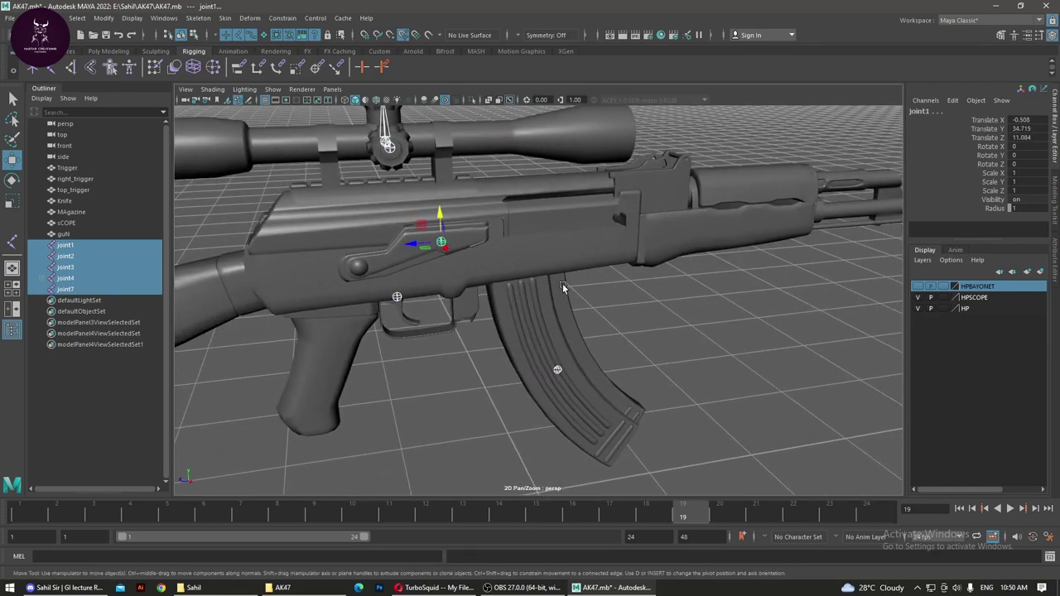
key("p")
left_click(675, 312)
key("space")
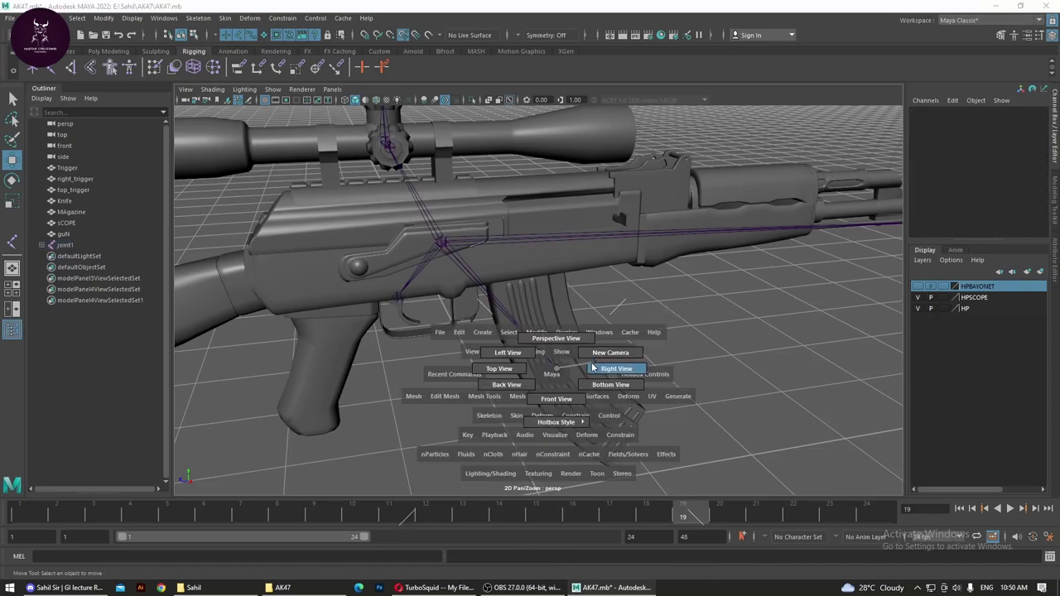
mouse_move(565, 370)
left_mouse_down("alt")
mouse_move(594, 354)
mouse_move(670, 355)
mouse_move(635, 399)
mouse_move(563, 357)
mouse_move(613, 352)
mouse_move(614, 322)
mouse_move(482, 284)
mouse_move(579, 291)
mouse_move(546, 286)
left_mouse_up("alt")
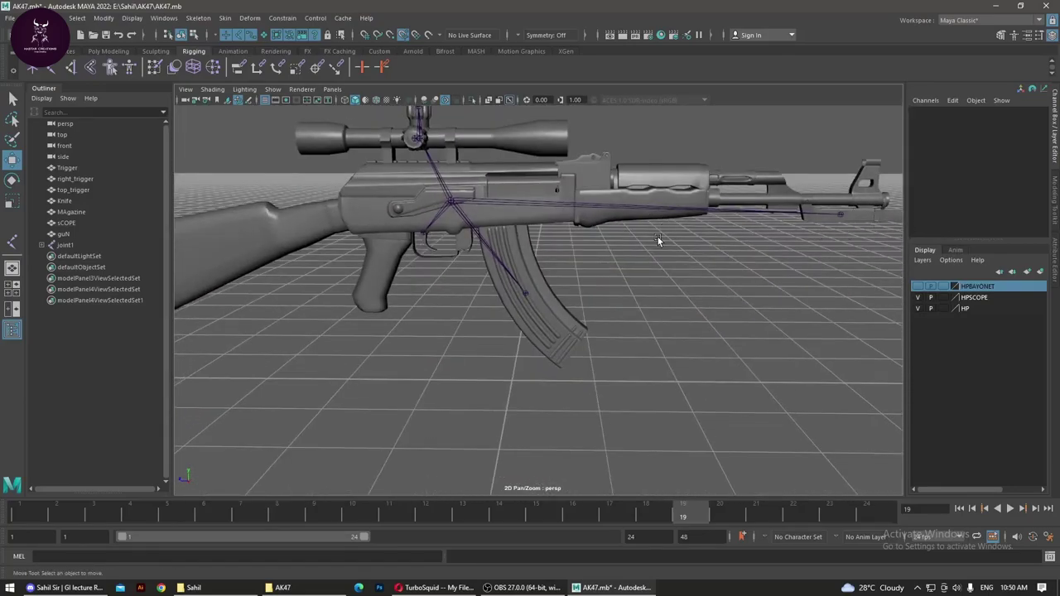
mouse_move(657, 237)
left_mouse_down("alt")
mouse_move(475, 270)
mouse_move(615, 297)
left_mouse_up("alt")
mouse_move(615, 297)
right_mouse_down("alt")
mouse_move(497, 318)
mouse_move(506, 334)
right_mouse_up("alt")
mouse_move(507, 335)
left_mouse_down("alt")
mouse_move(504, 319)
mouse_move(558, 309)
mouse_move(540, 255)
left_mouse_up("alt")
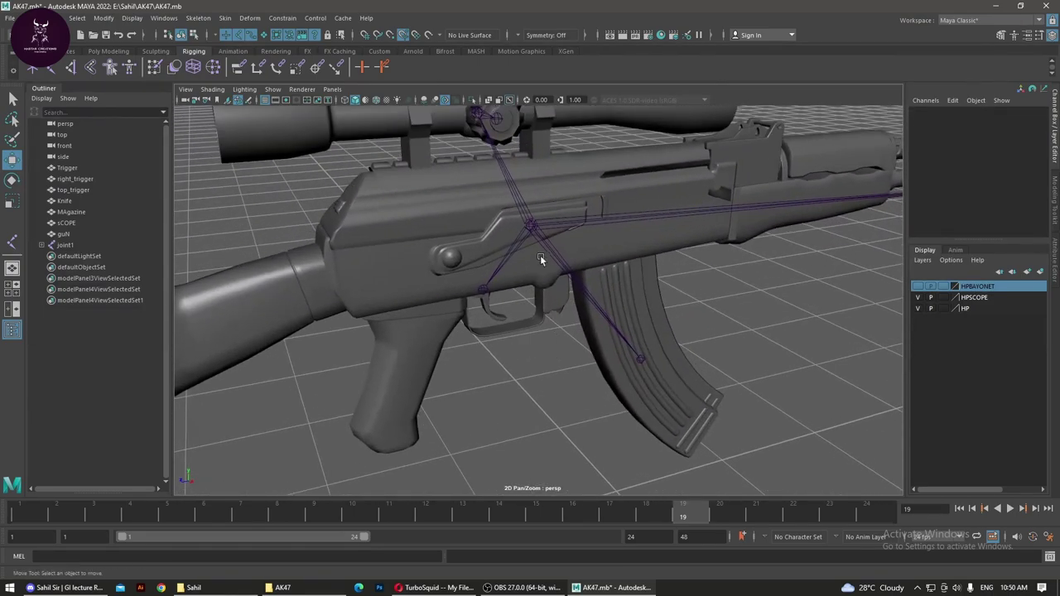
left_click(530, 225)
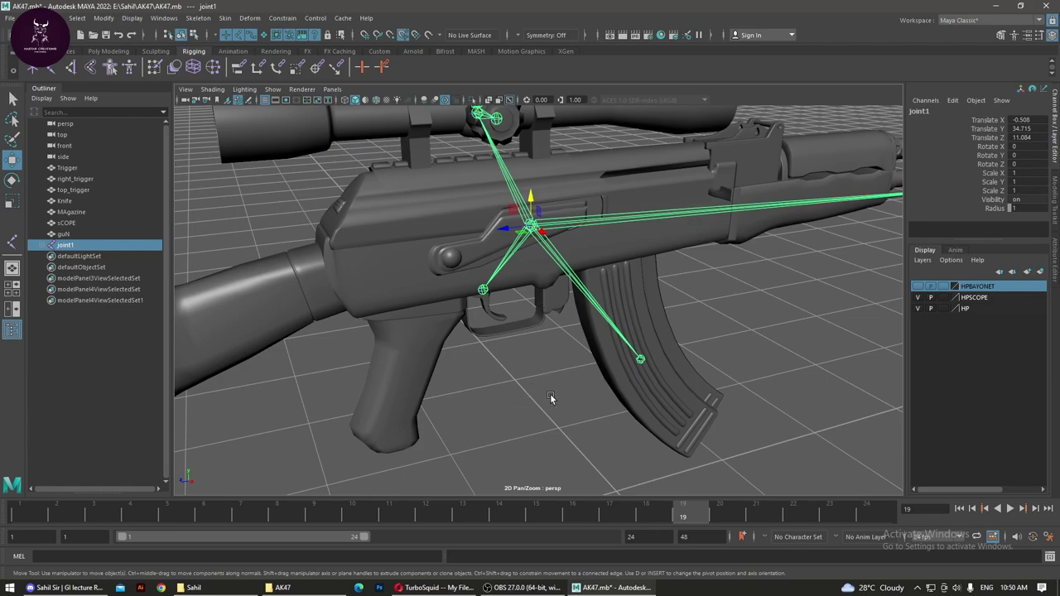
left_click_drag(599, 428, 556, 366, "alt")
right_click_drag(555, 367, 635, 218, "alt")
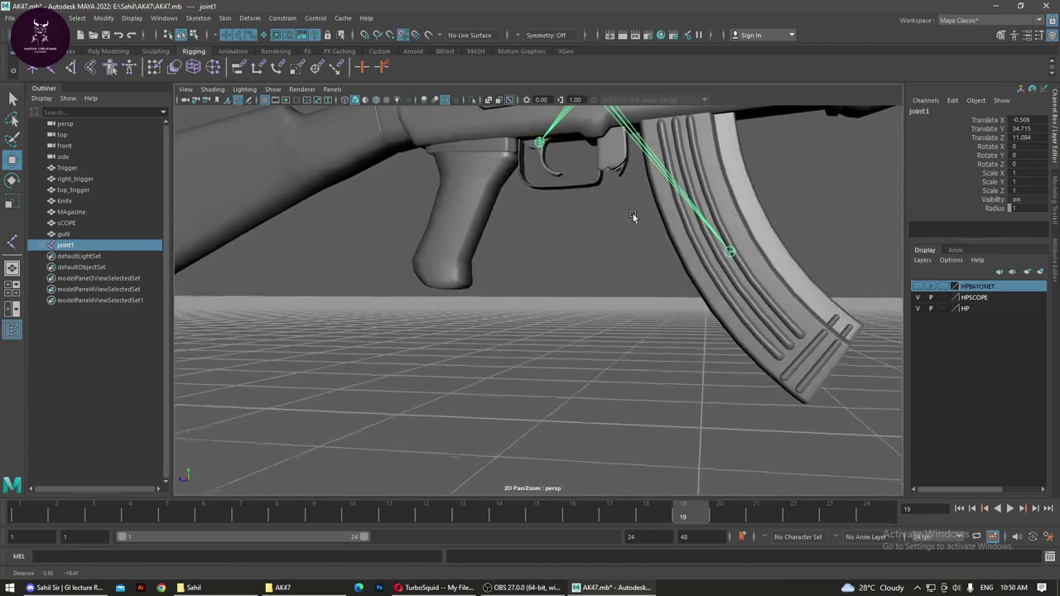
left_click_drag(634, 218, 618, 348, "alt")
right_click_drag(618, 348, 529, 329, "alt")
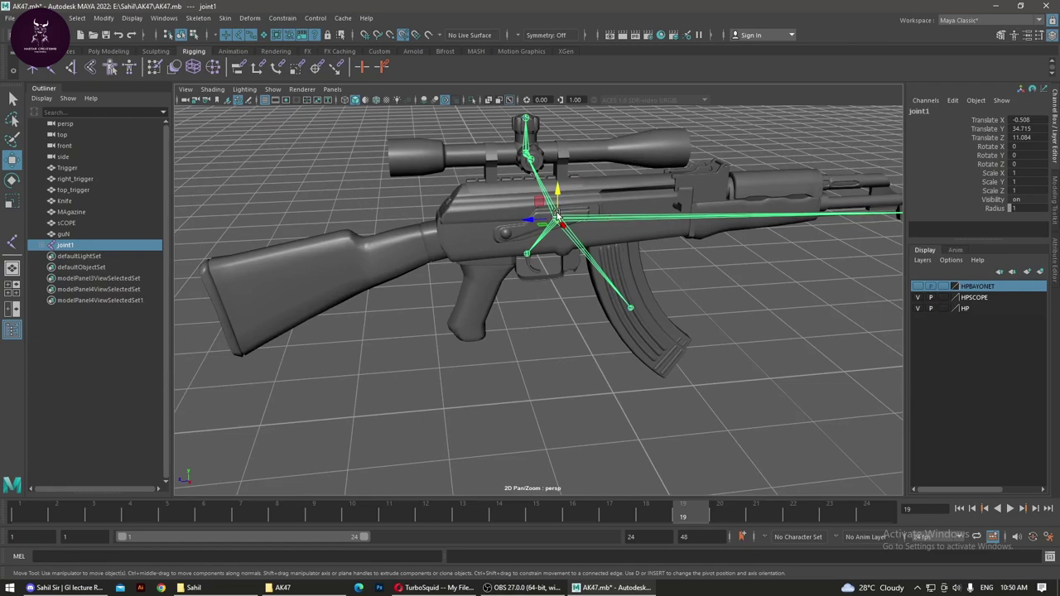
left_click(569, 326)
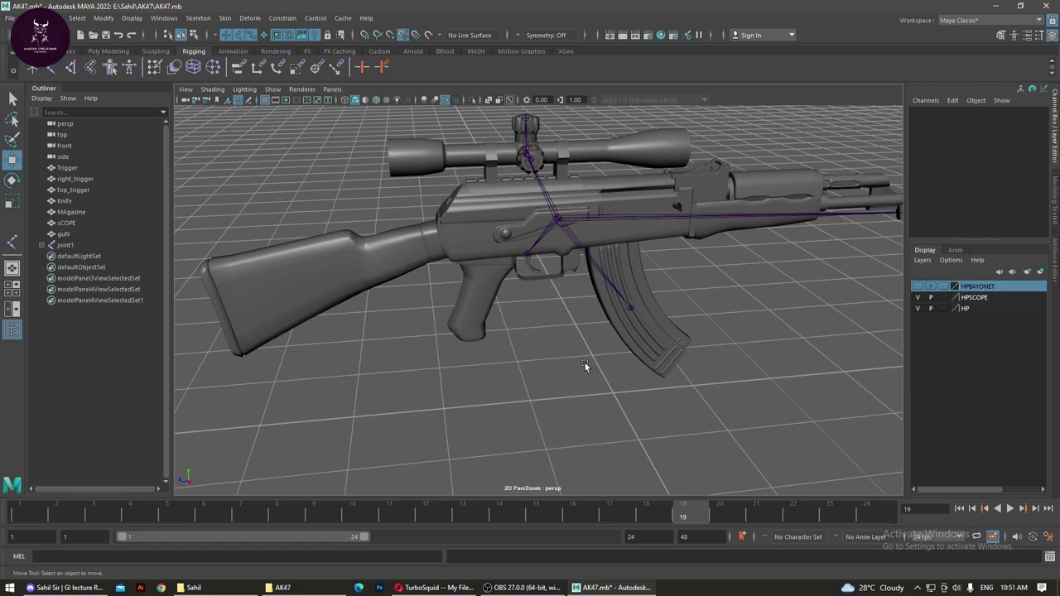
left_click(560, 219)
left_click(575, 354)
Step: Place a new joint8 below the rifle's grip in side view with radius 1
left_click(51, 70)
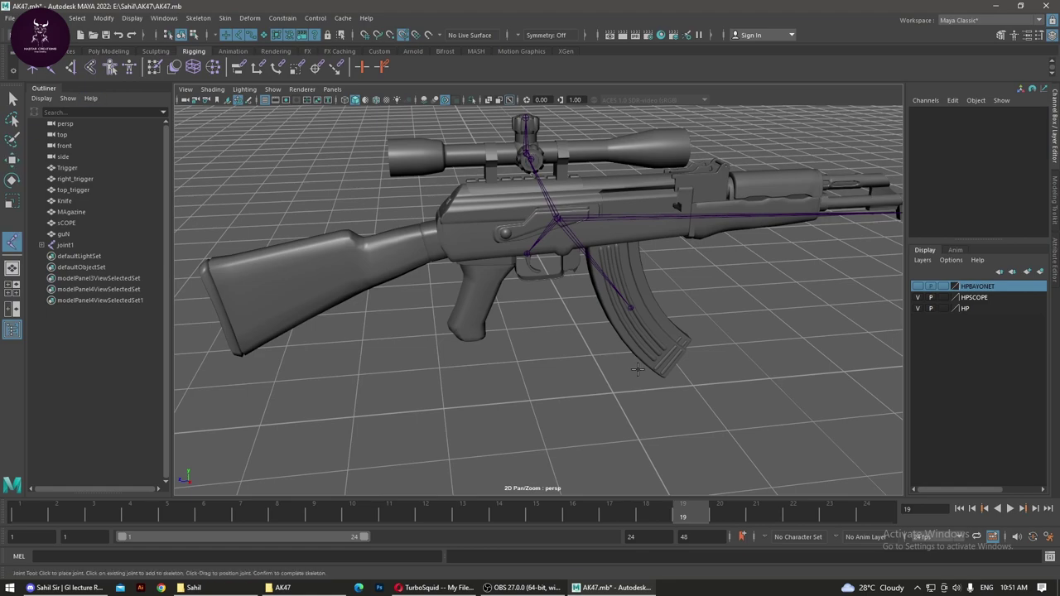
key("space")
key("space")
middle_click_drag(496, 363, 778, 256, "alt")
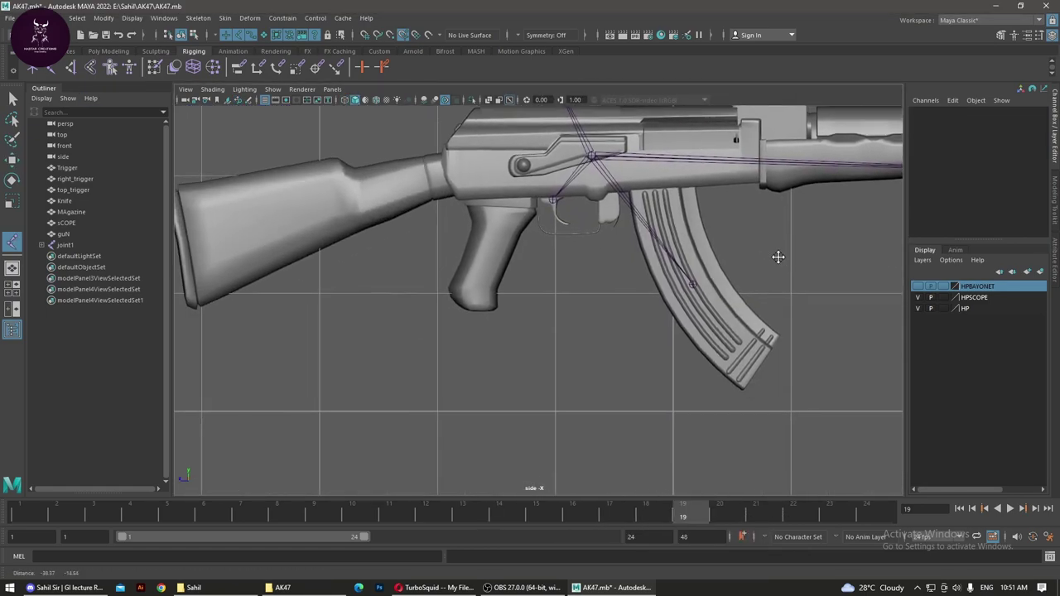
scroll(636, 443, "up", 3)
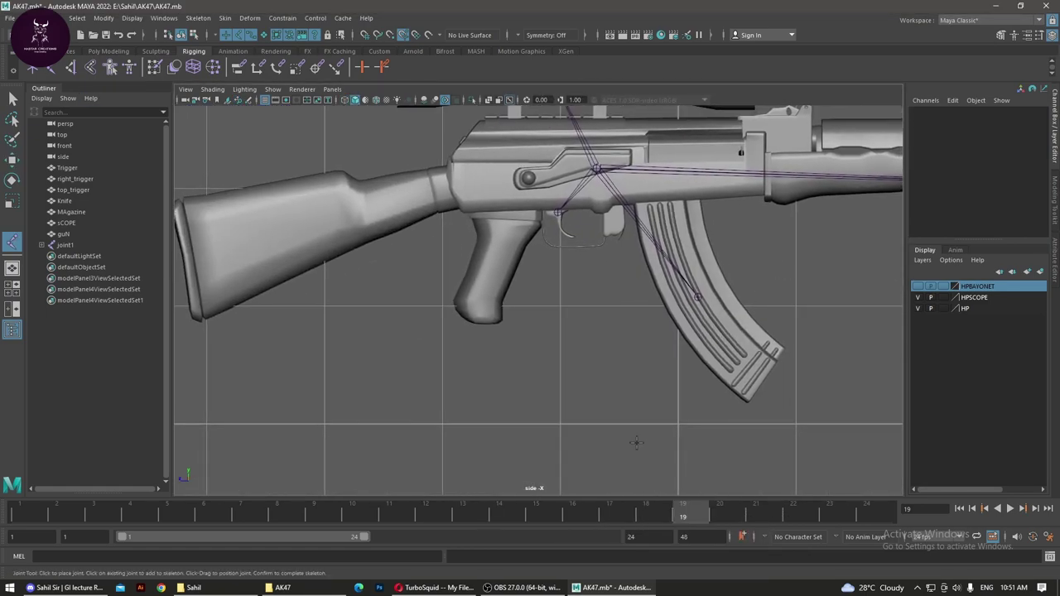
left_click(606, 392)
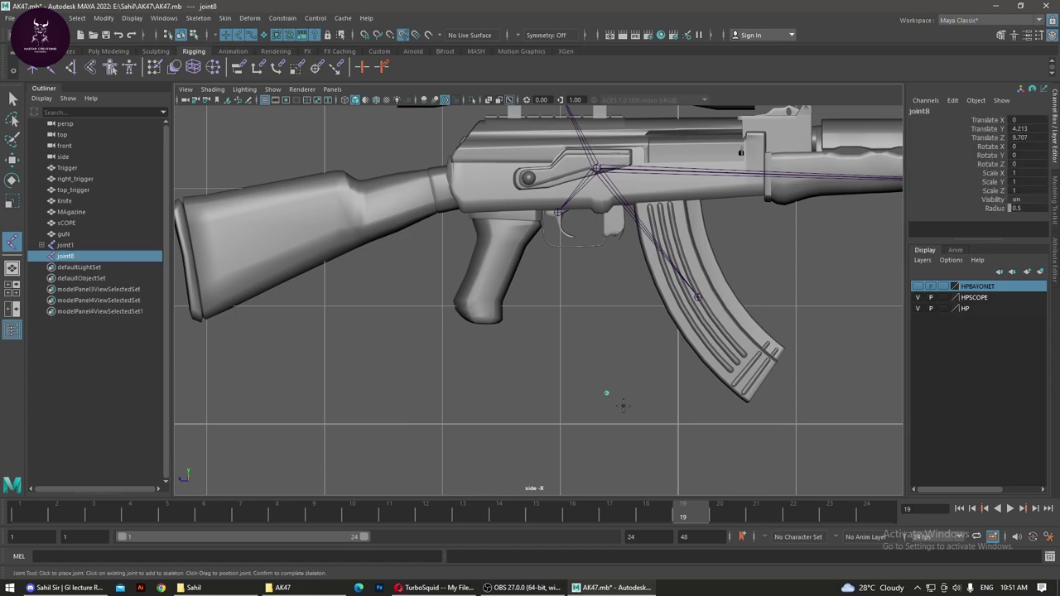
key("q")
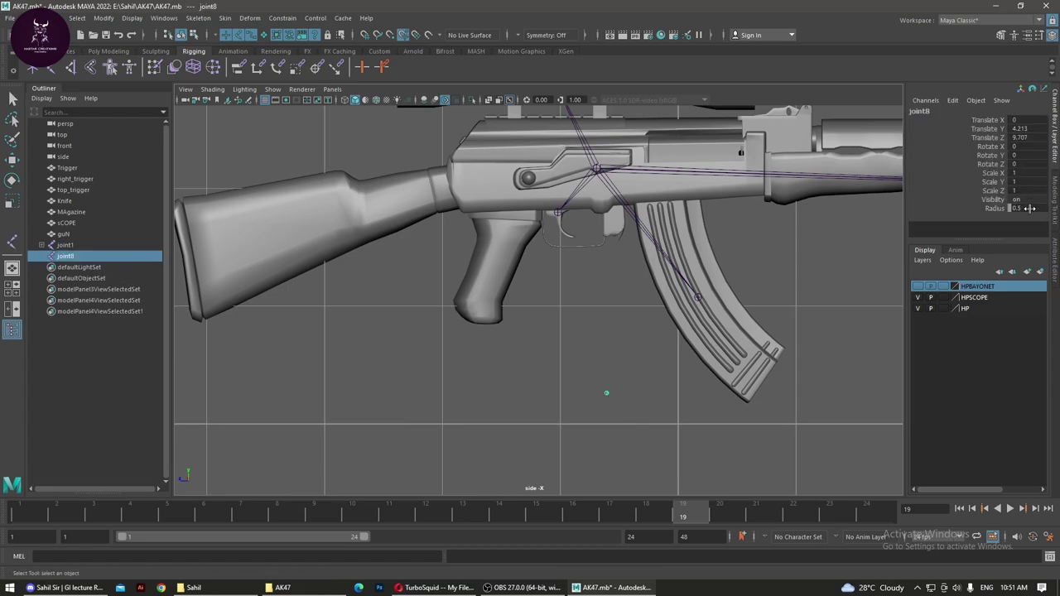
left_click_drag(1030, 207, 1028, 210)
key("Return")
left_click(519, 319)
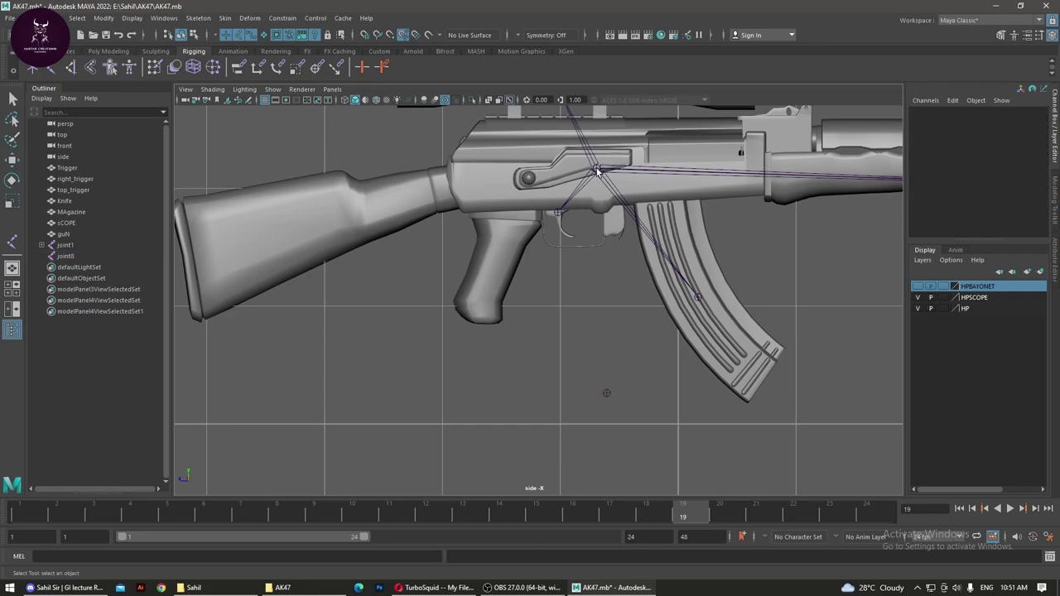
Step: Parent the joint1 chain under joint8, then switch to the Discord call
left_click(596, 170)
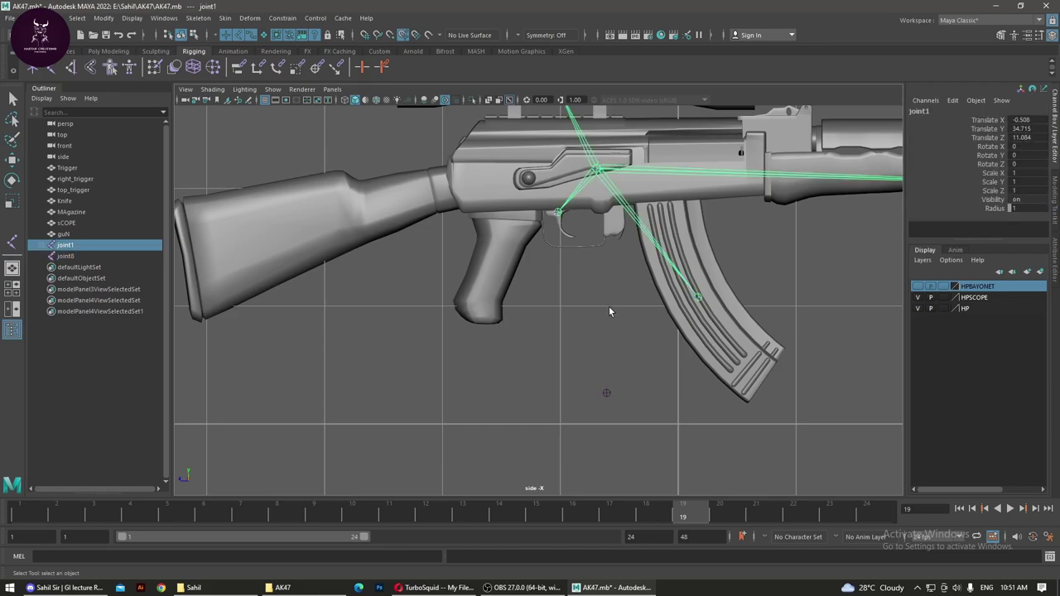
left_click(609, 395)
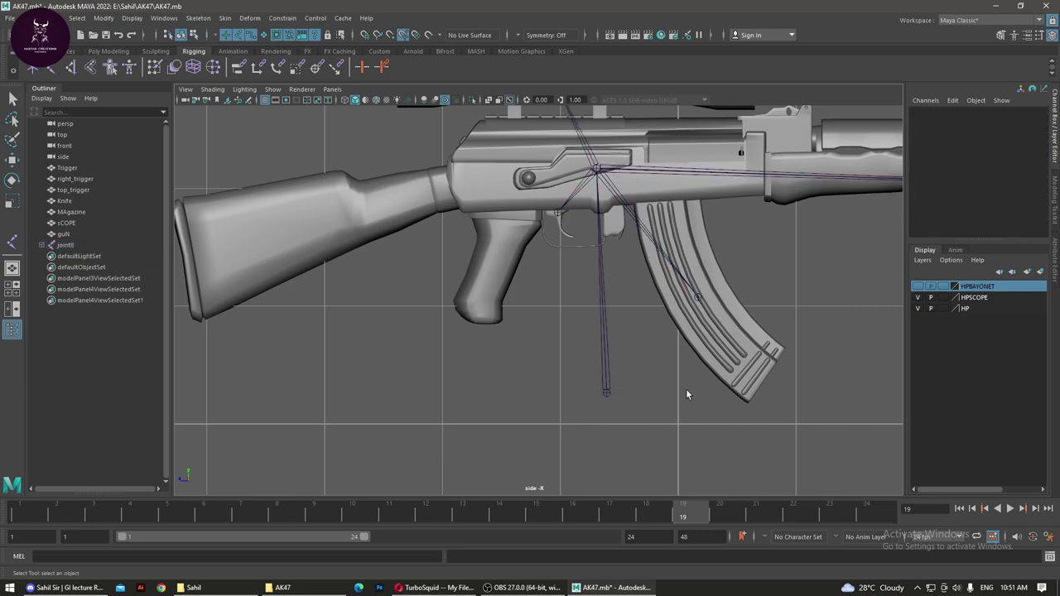
scroll(686, 394, "down", 3)
scroll(712, 397, "down", 3)
left_click_drag(475, 350, 513, 364, "alt")
key("space")
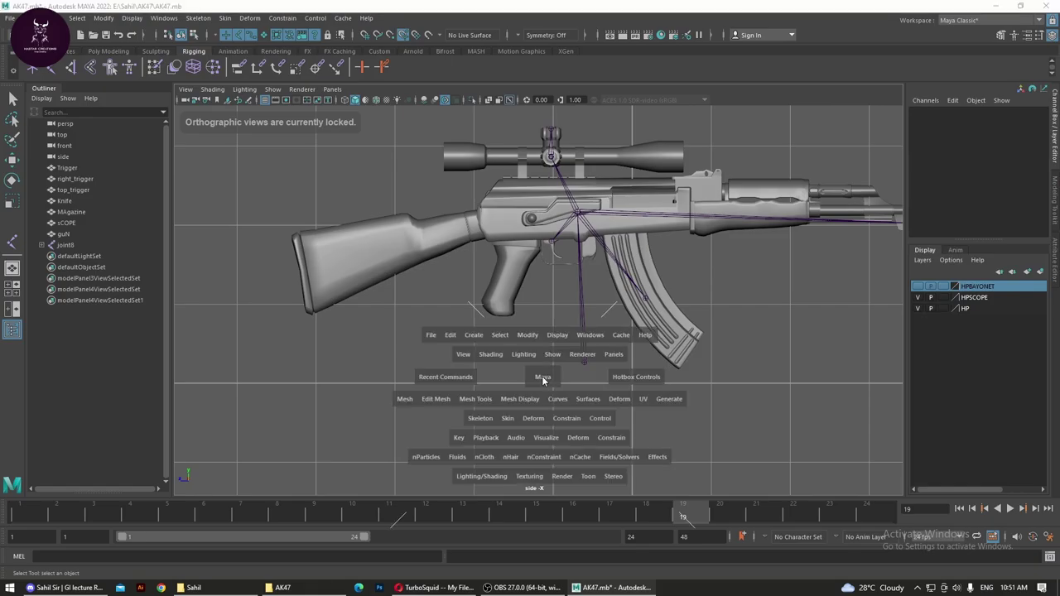
key("space")
mouse_move(714, 248)
left_mouse_down("alt")
mouse_move(771, 282)
mouse_move(839, 300)
mouse_move(466, 303)
mouse_move(558, 315)
mouse_move(504, 339)
mouse_move(518, 332)
mouse_move(499, 317)
mouse_move(581, 319)
mouse_move(572, 343)
mouse_move(606, 343)
mouse_move(622, 323)
mouse_move(576, 349)
mouse_move(583, 342)
left_mouse_up("alt")
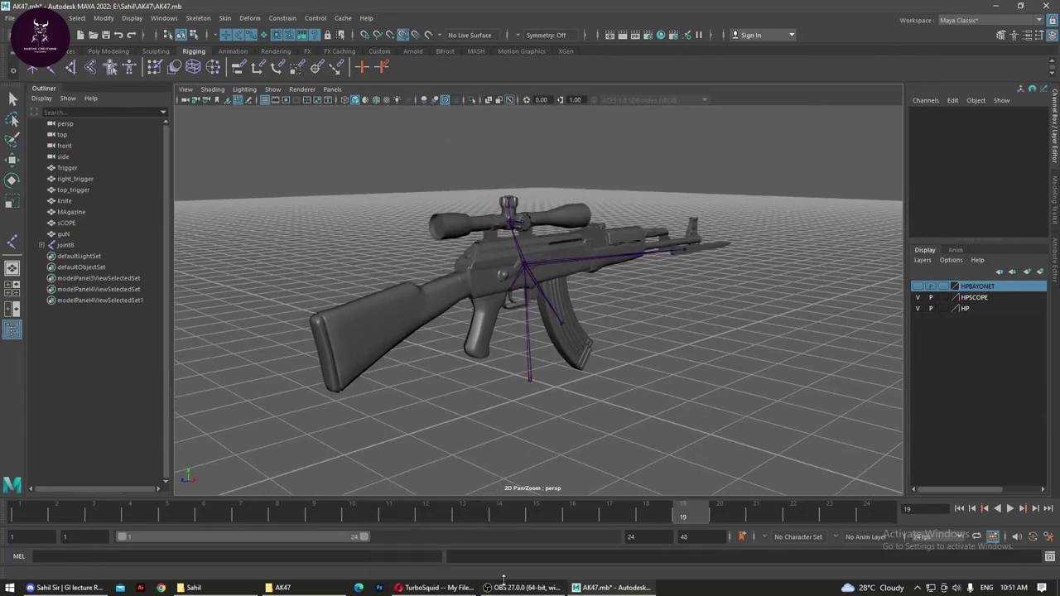
mouse_move(433, 588)
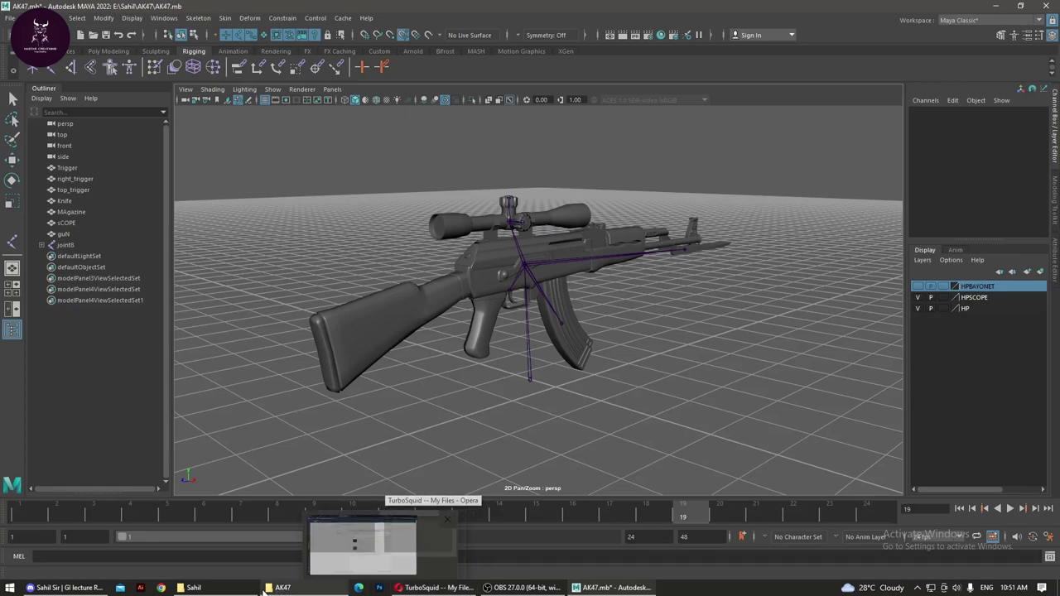
left_click(55, 590)
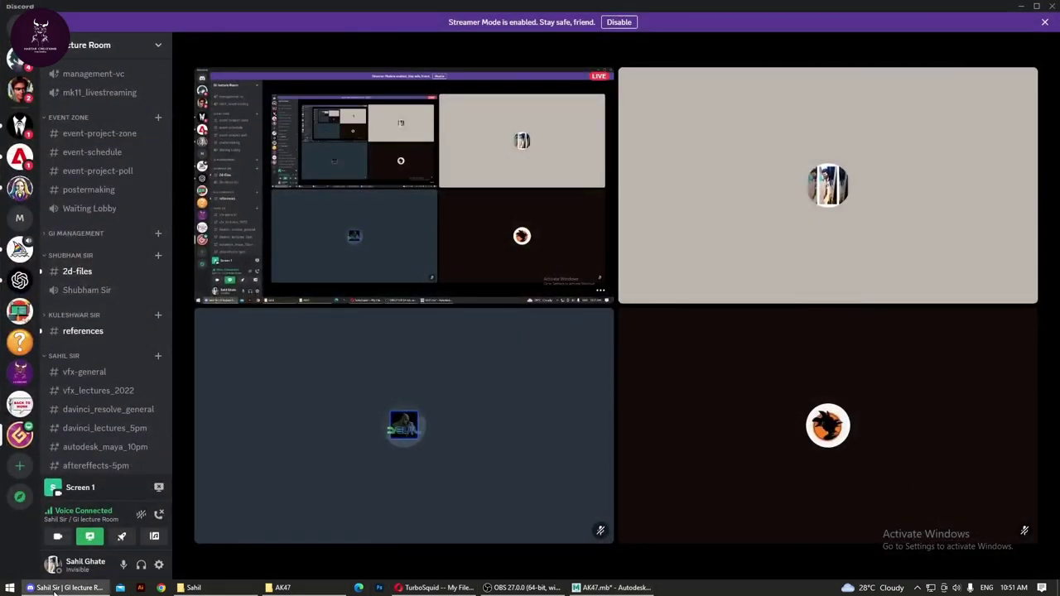
Step: Read the lecture call's text chat, then minimize Discord to get back to Maya
mouse_move(828, 185)
left_click(1047, 46)
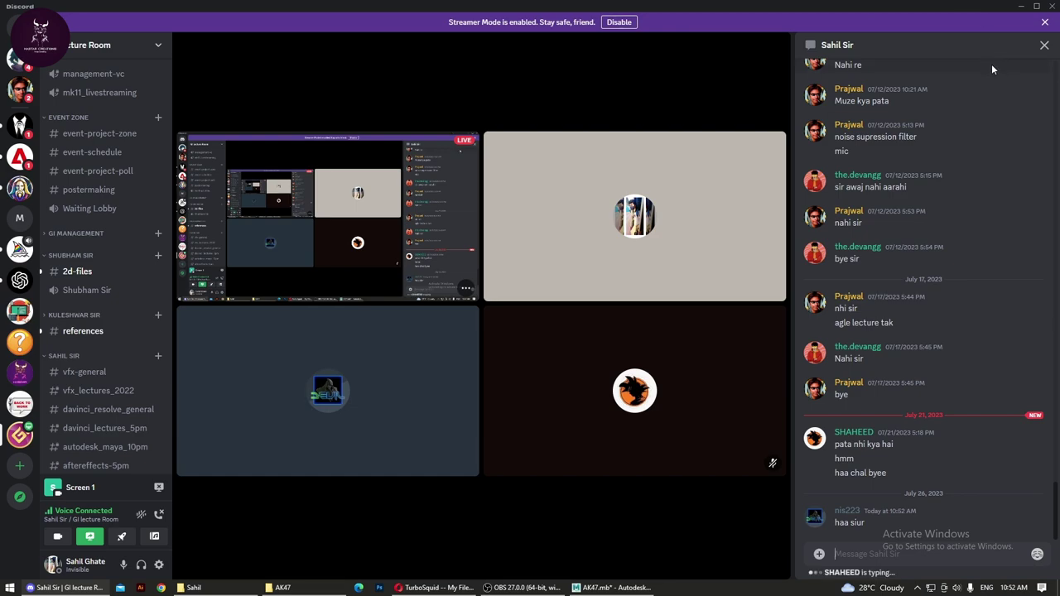
left_click(1030, 6)
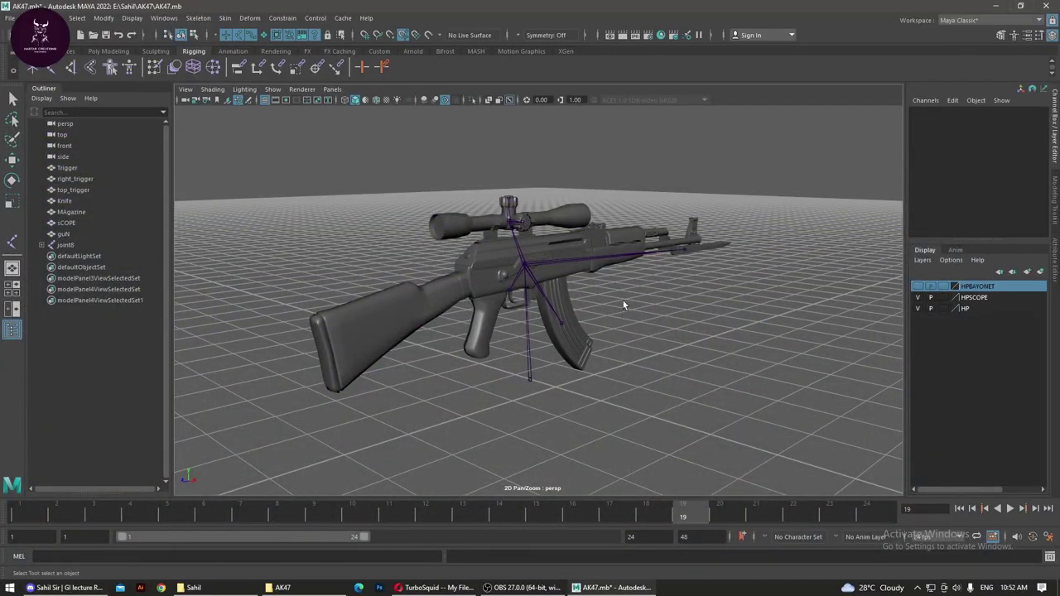
Step: Expand joint8's hierarchy in the Outliner down to joint5 and joint6, and select joint8
left_click_drag(687, 384, 568, 313, "alt")
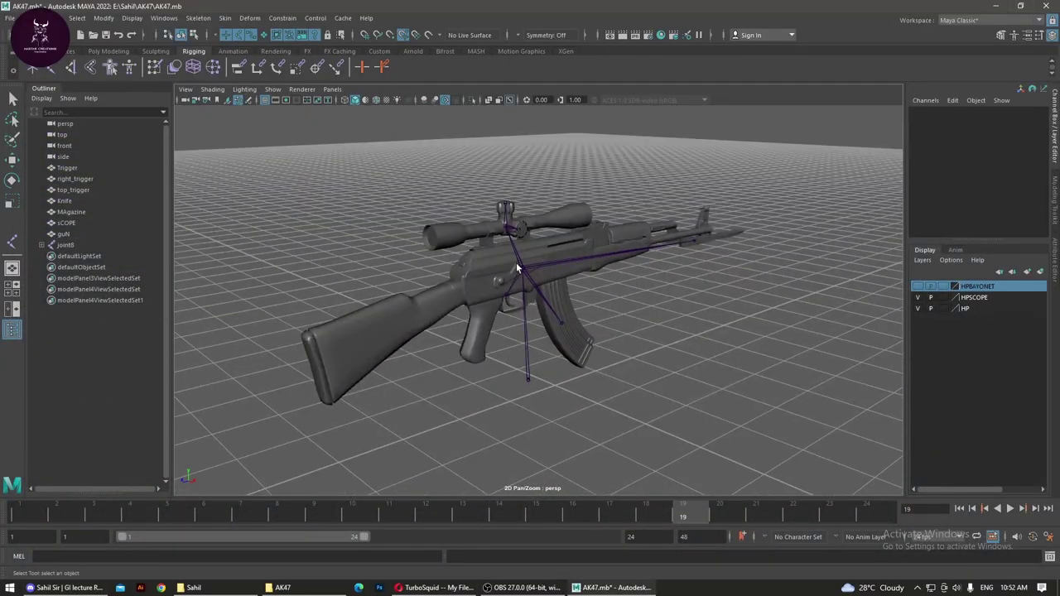
left_click(522, 271)
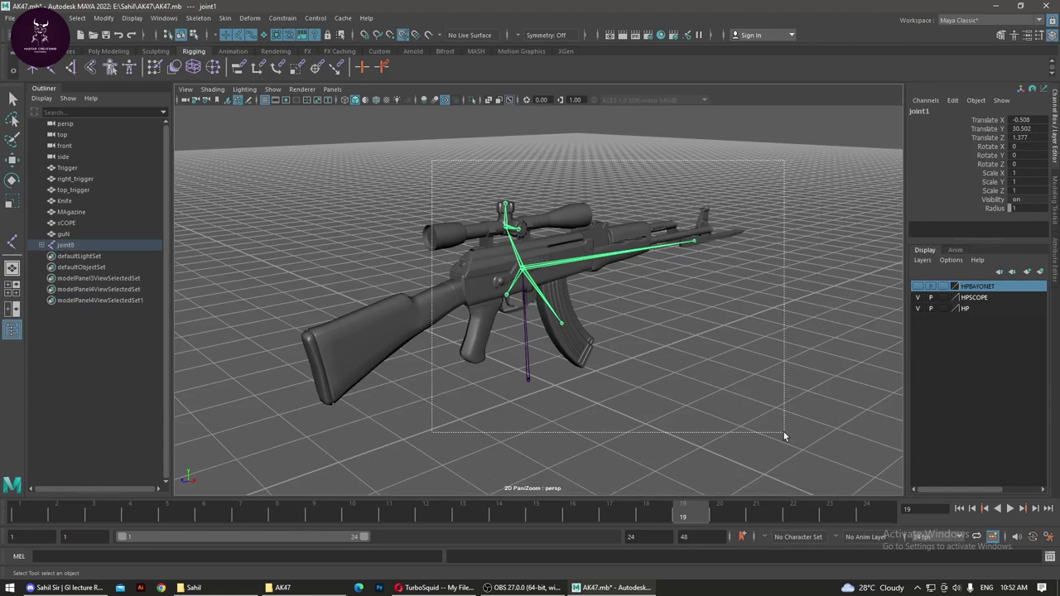
left_click(520, 367)
left_click(528, 381)
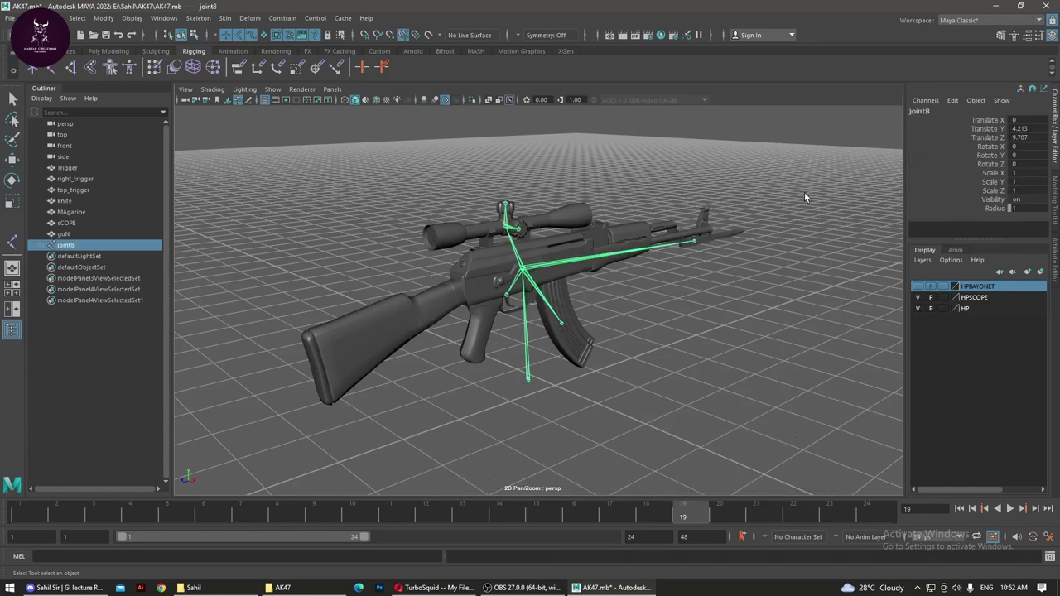
left_click_drag(838, 141, 224, 456)
left_click(351, 444)
left_click(44, 246)
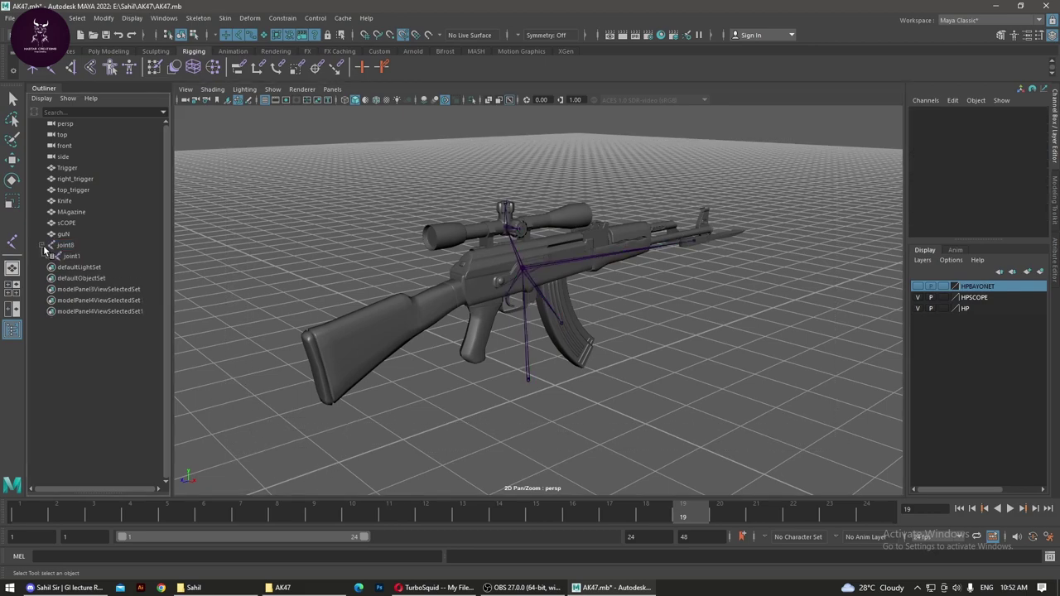
left_click(47, 256)
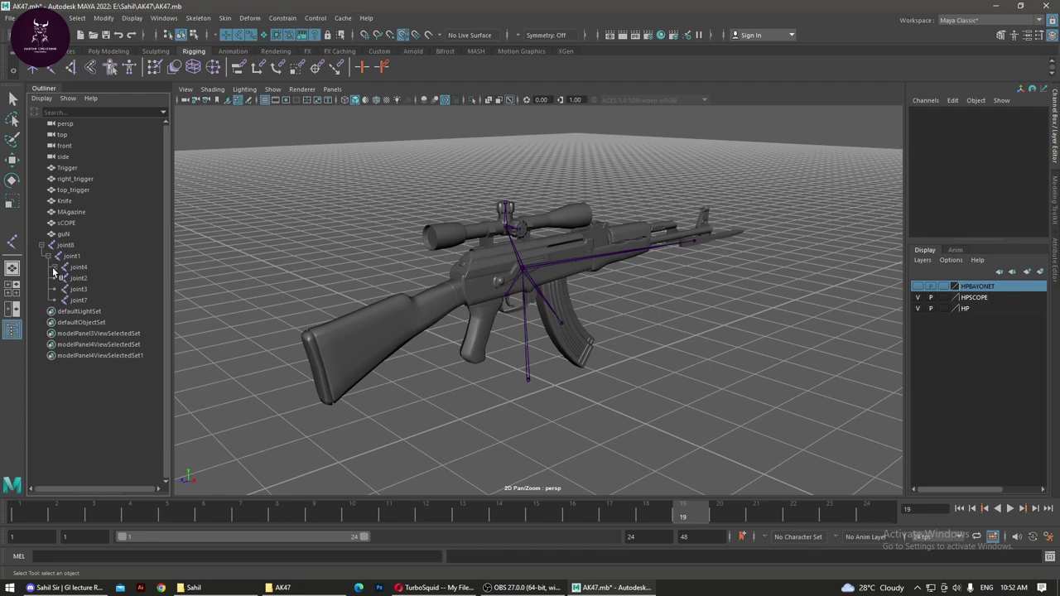
left_click(54, 267)
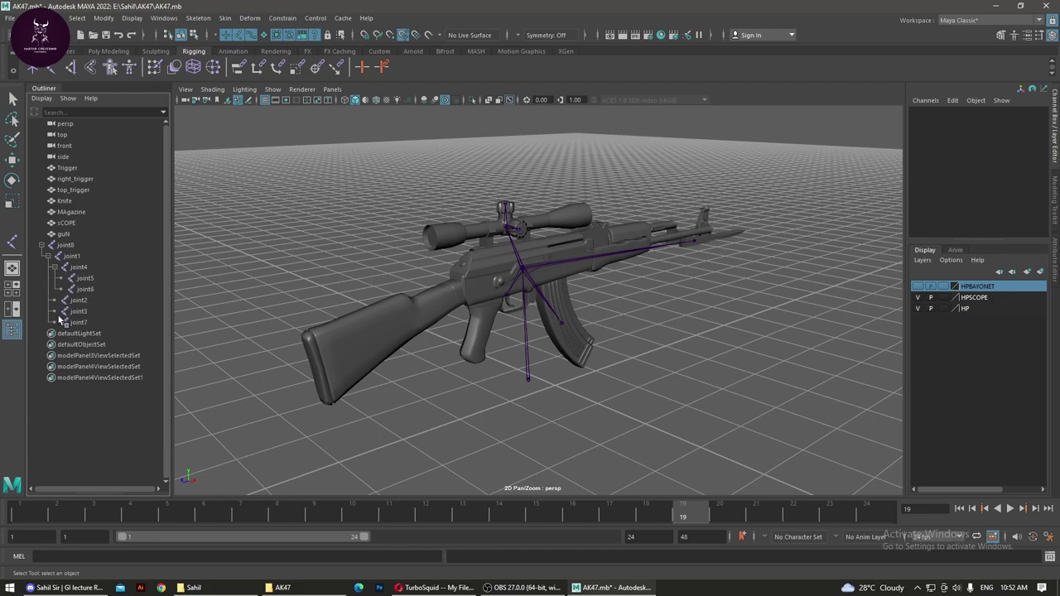
left_click(66, 246)
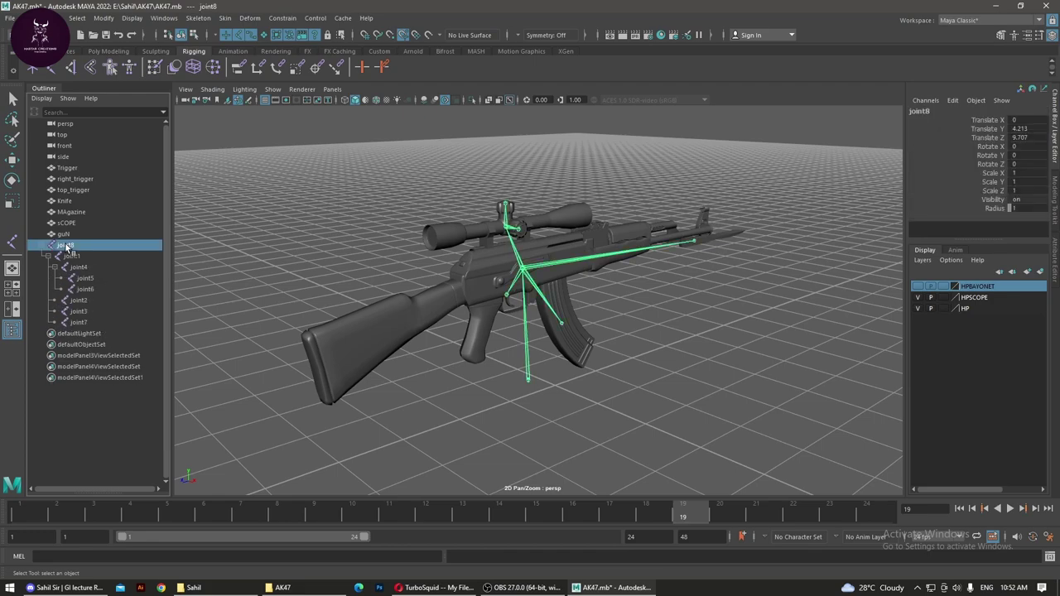
Step: Rename the top joints to Root_Jnt, Body and Scope in the Outliner
double_click(67, 246)
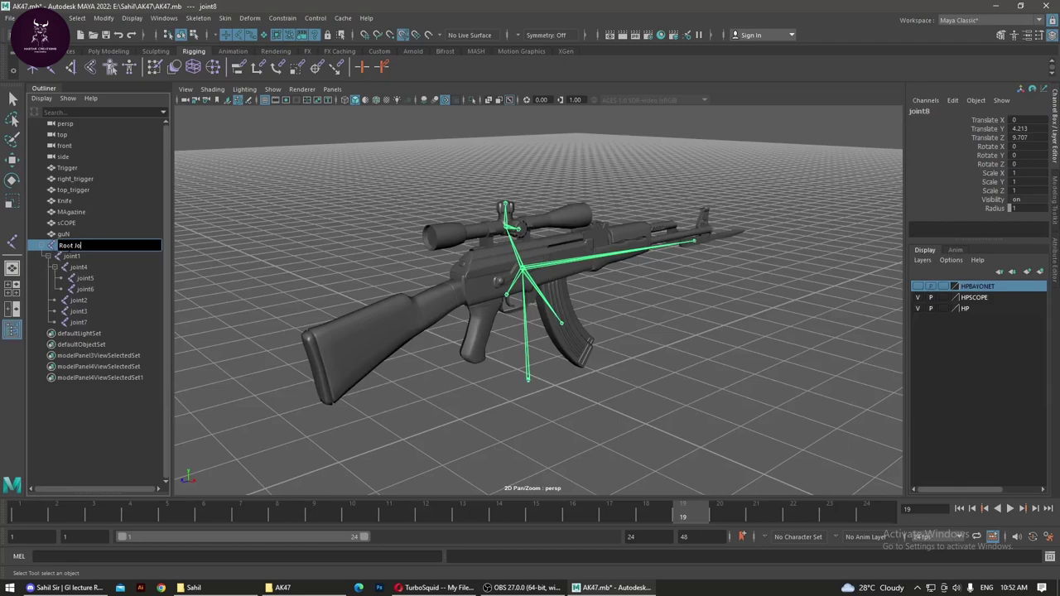
key("Return")
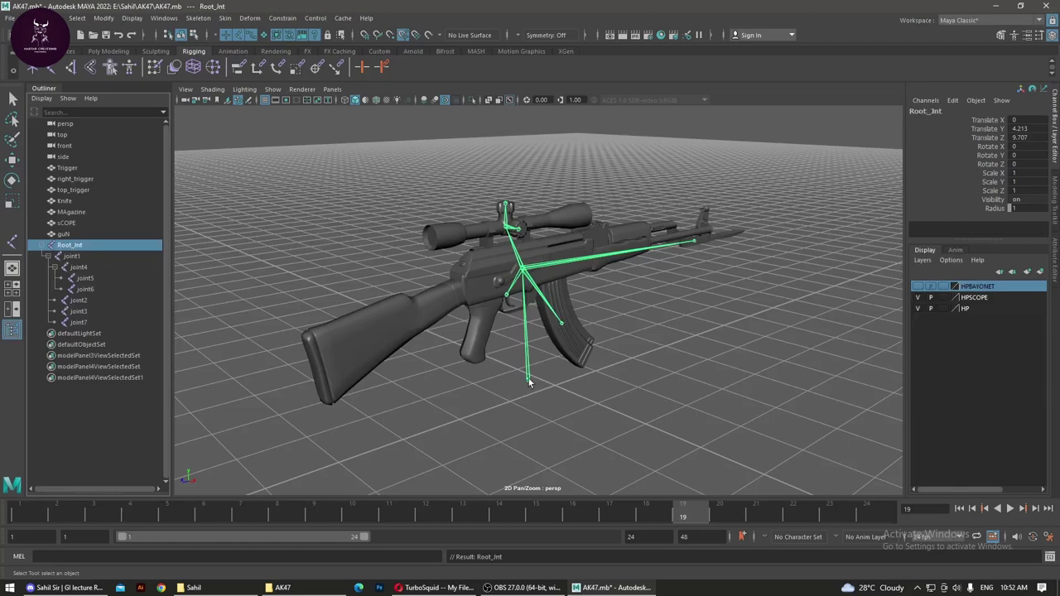
left_click(530, 383)
left_click(80, 259)
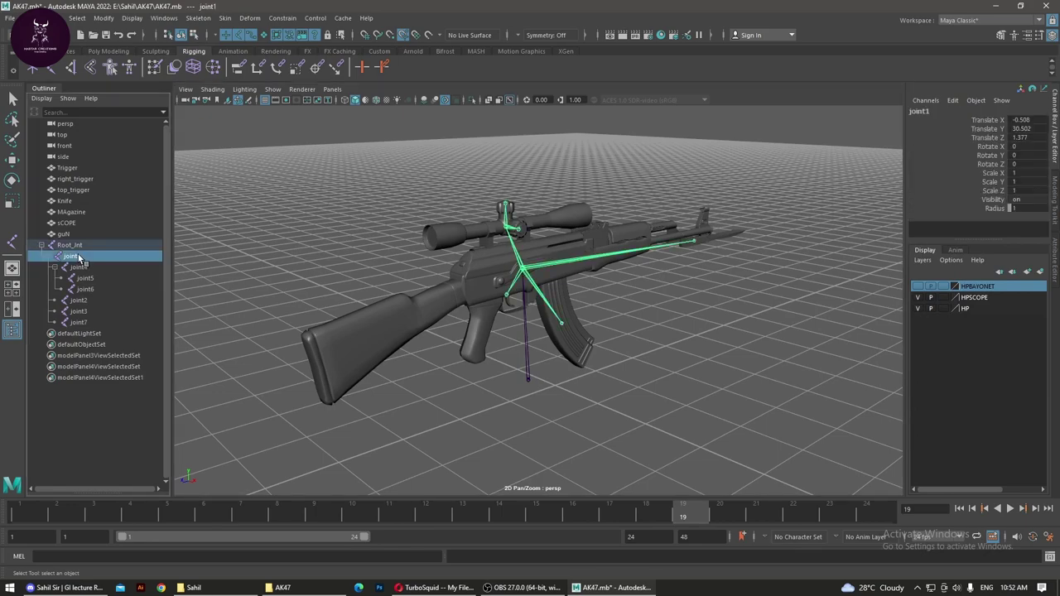
double_click(77, 256)
type("Bod")
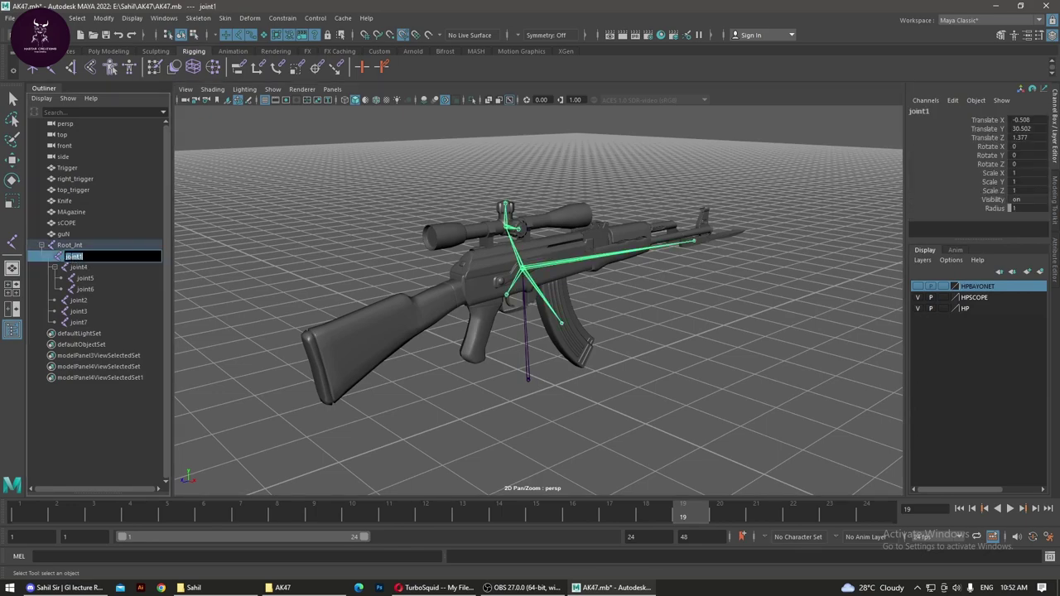
key("Return")
left_click(79, 270)
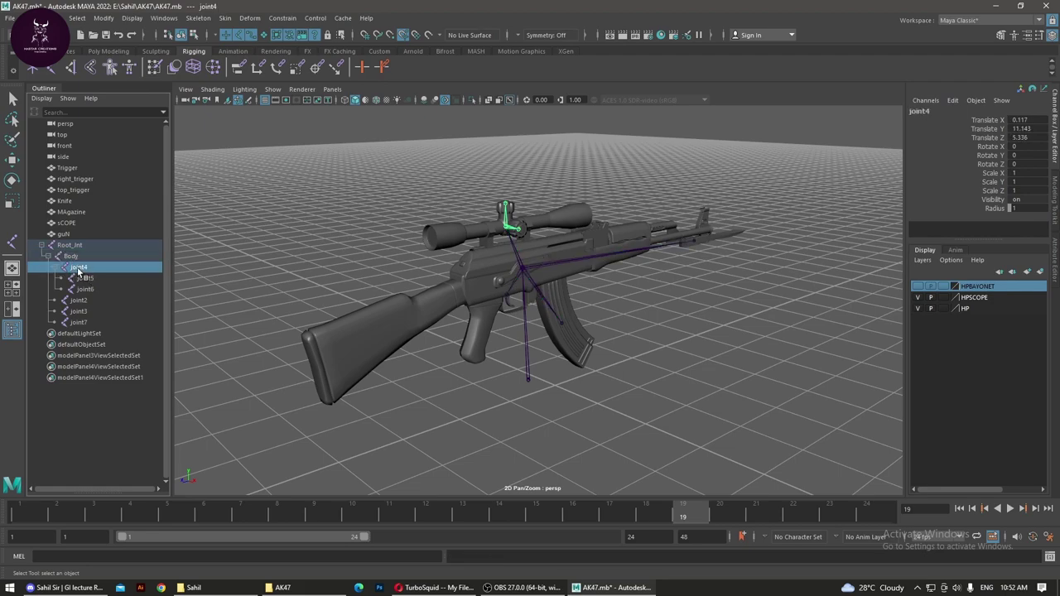
double_click(79, 268)
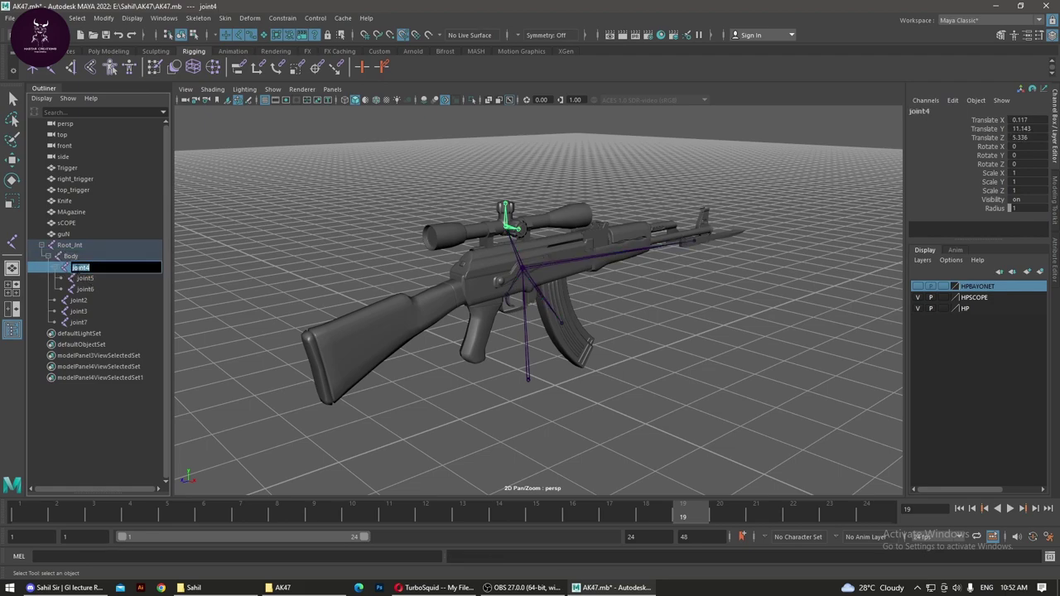
type("Scope")
key("Return")
Step: Rename the next joints to Top_Trigger, Side_Trigger and Trigger
left_click(87, 279)
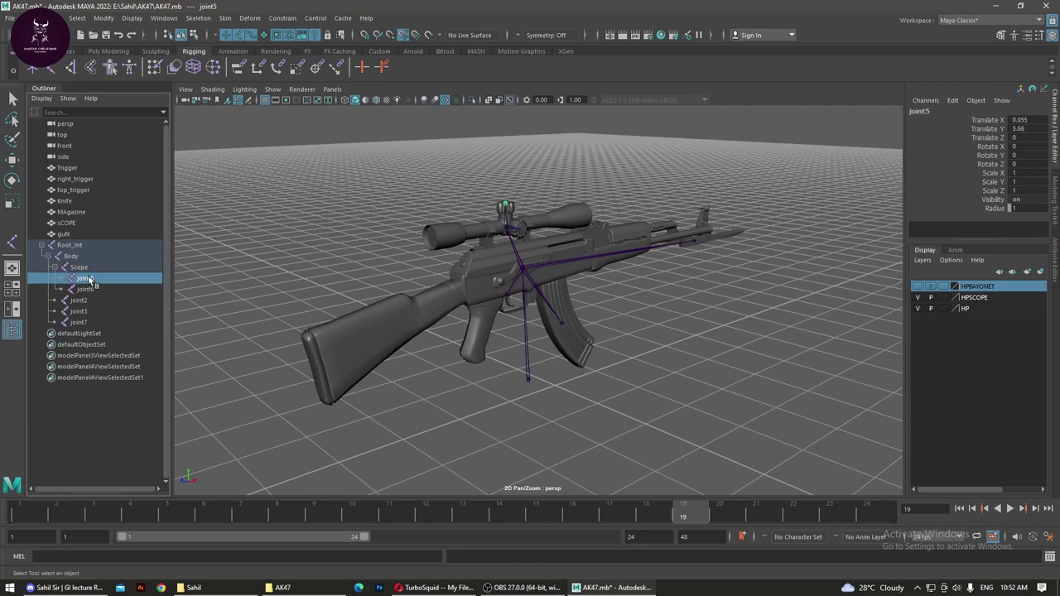
double_click(88, 279)
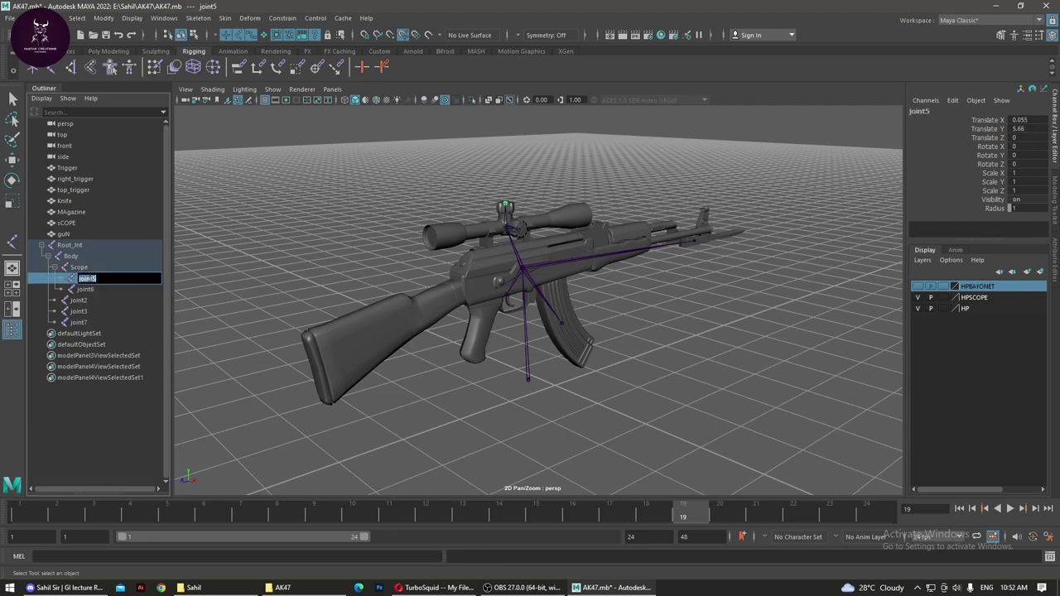
type("Top_Trigg")
type("er")
key("Return")
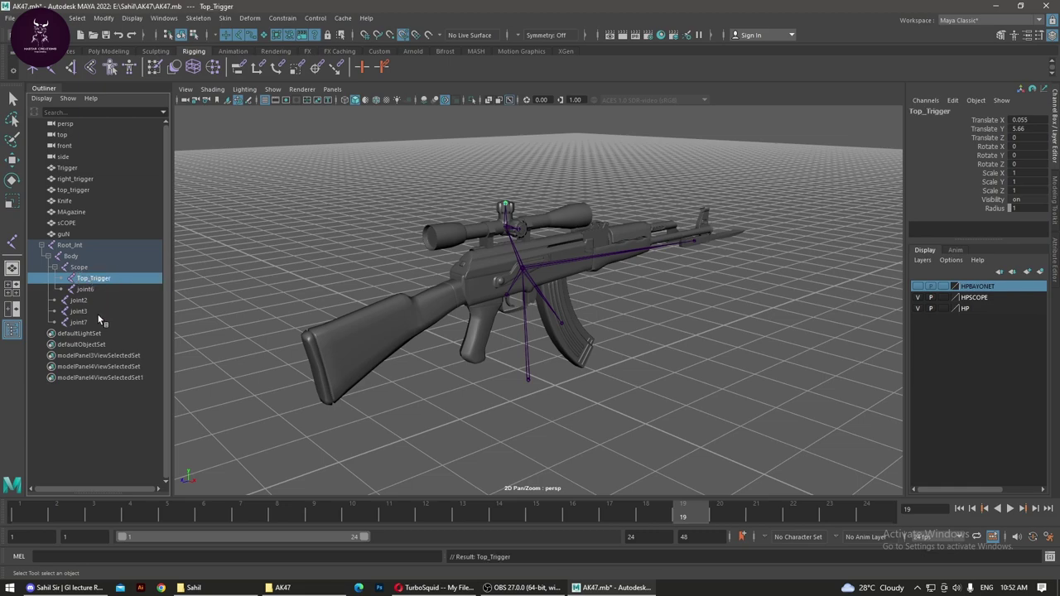
left_click(86, 289)
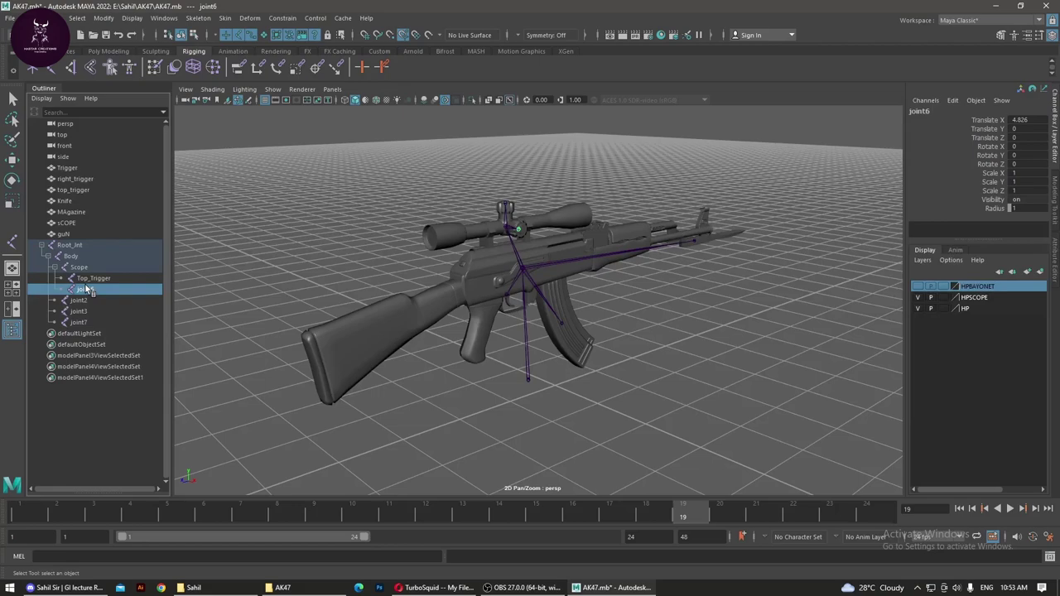
double_click(87, 289)
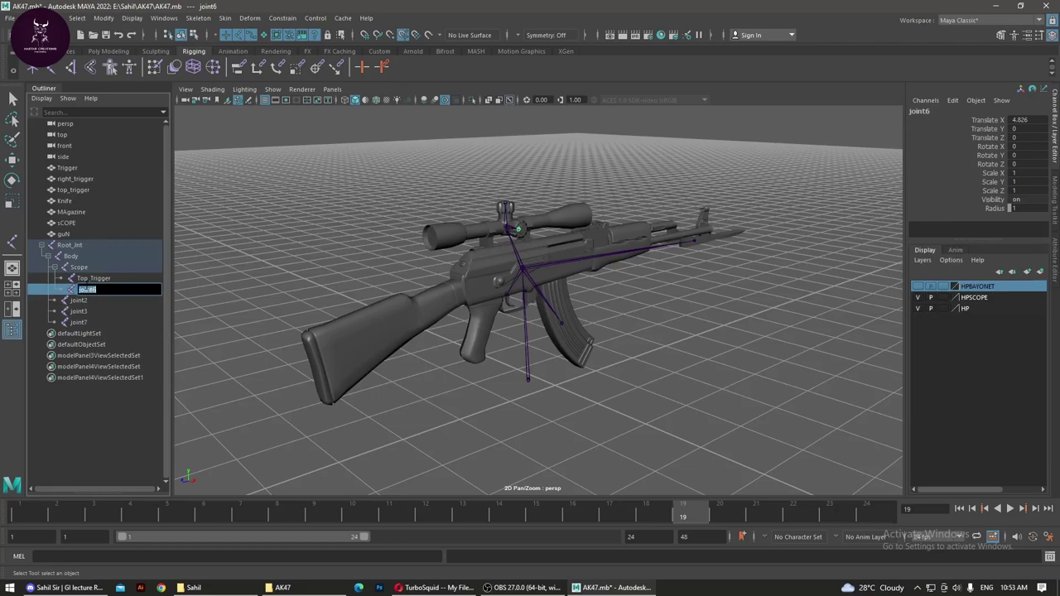
type("Side_Trig")
type("ger")
key("Return")
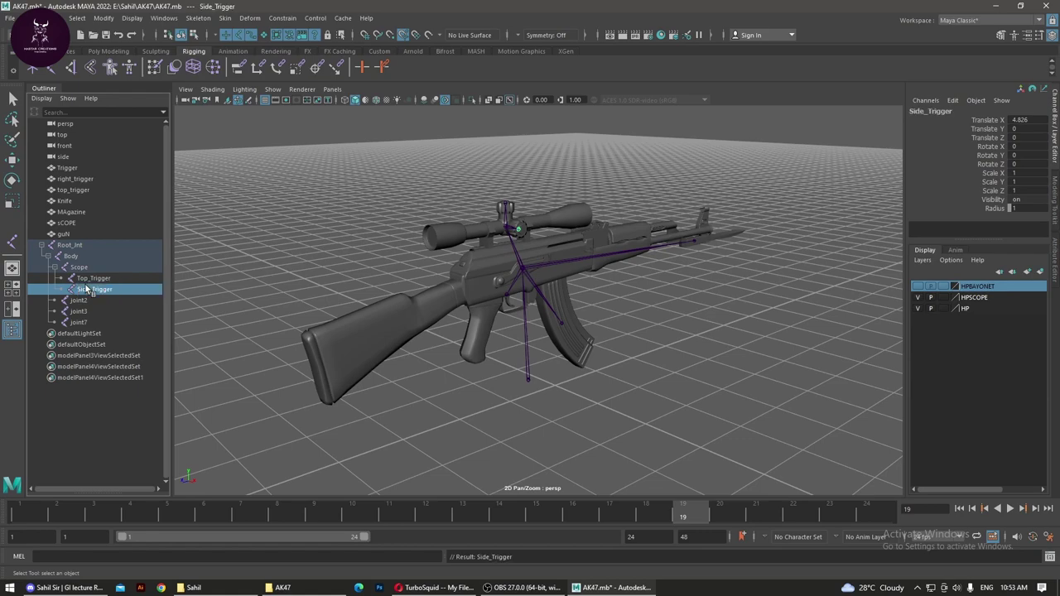
left_click(79, 301)
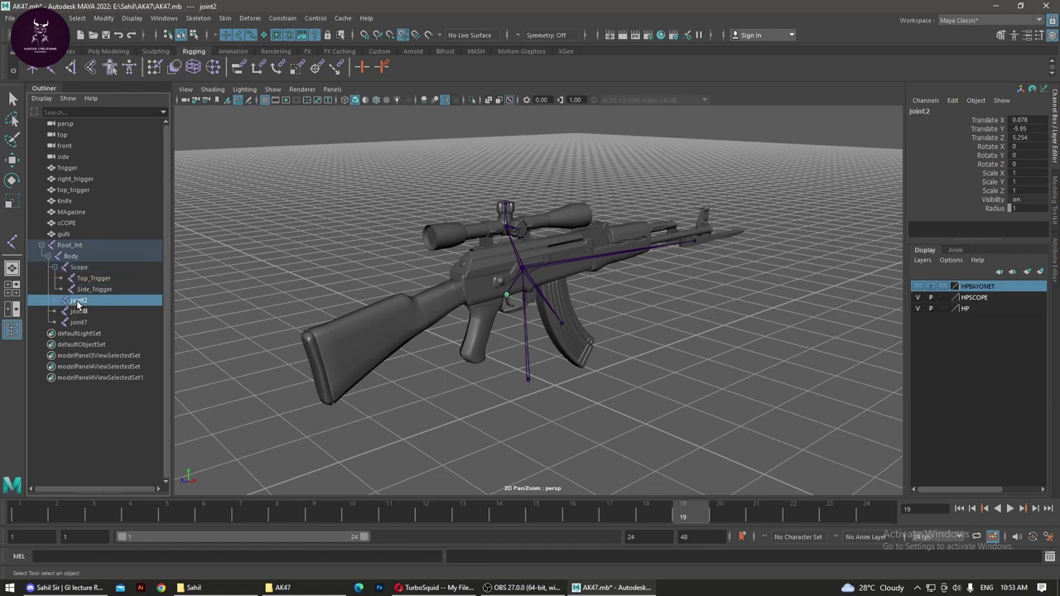
double_click(80, 303)
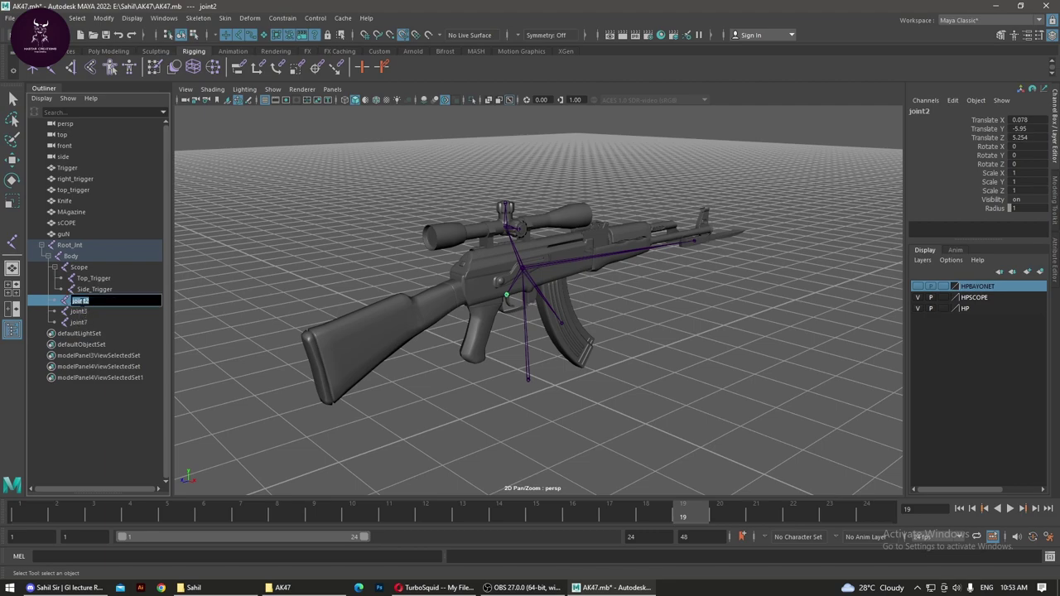
type("Trigg")
type("er")
key("Return")
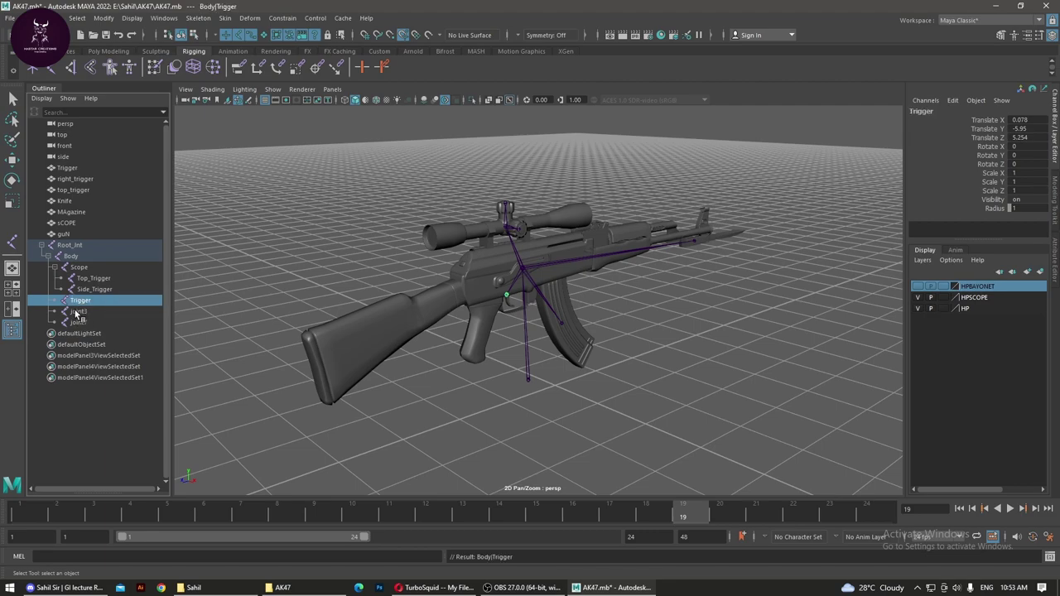
Step: Rename the last two joints to Magazine and Knife, then clear the selection
left_click_drag(516, 306, 447, 308, "alt")
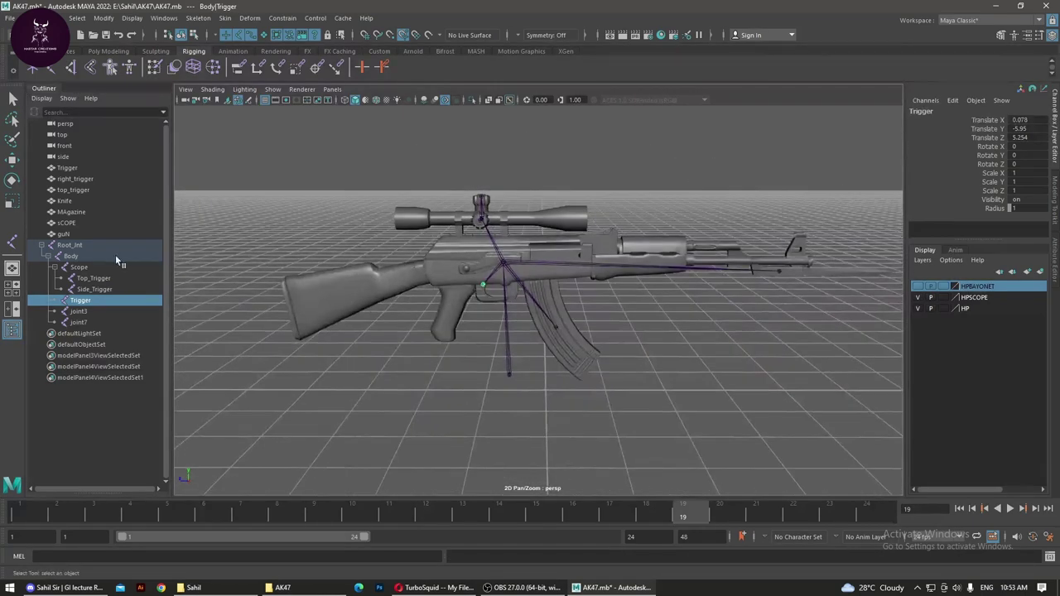
left_click(77, 312)
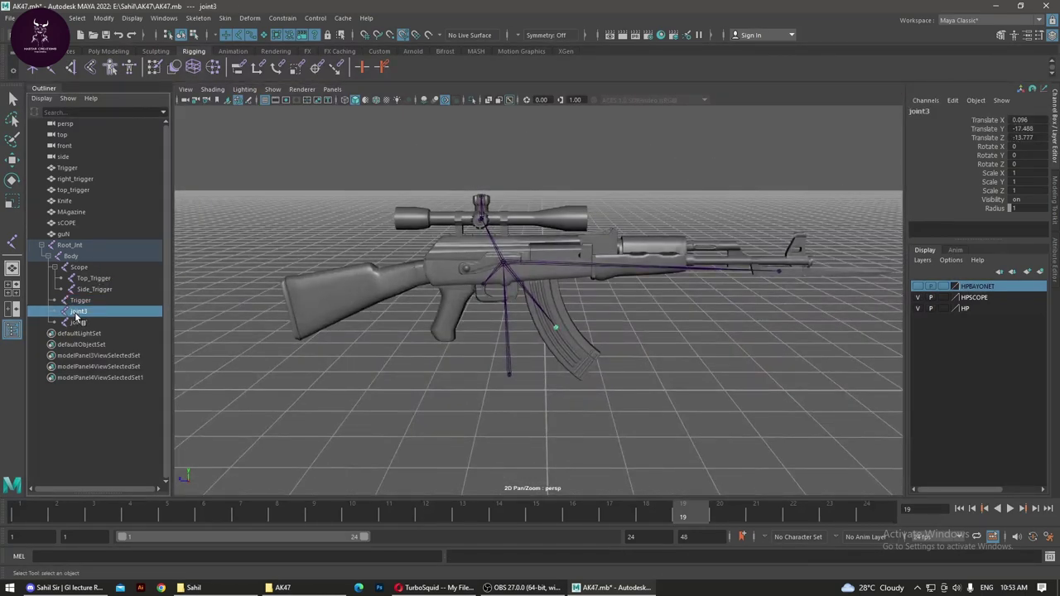
double_click(79, 311)
type("Ma")
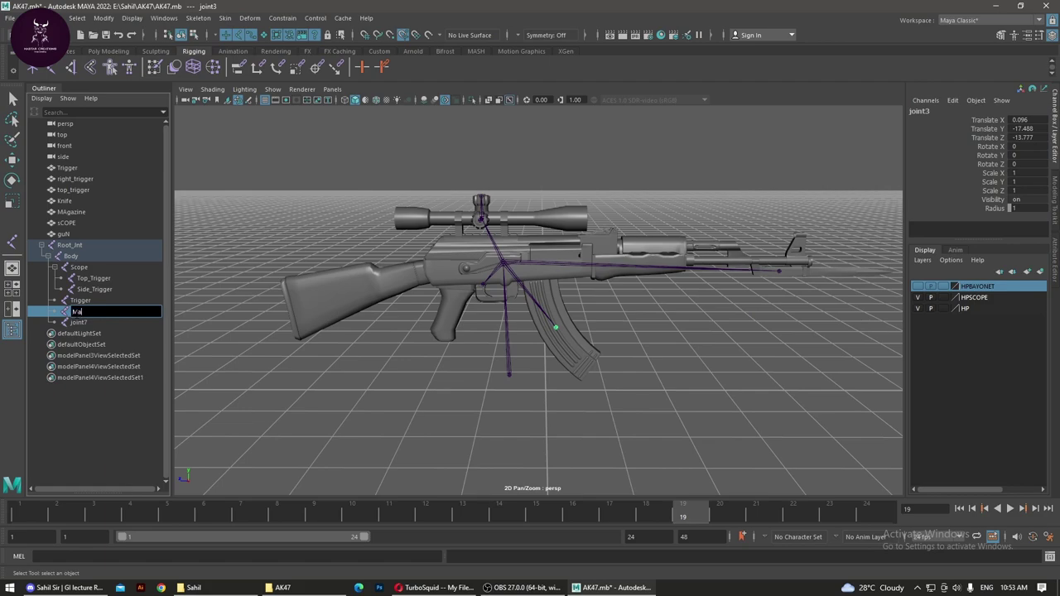
type("gazine")
key("Return")
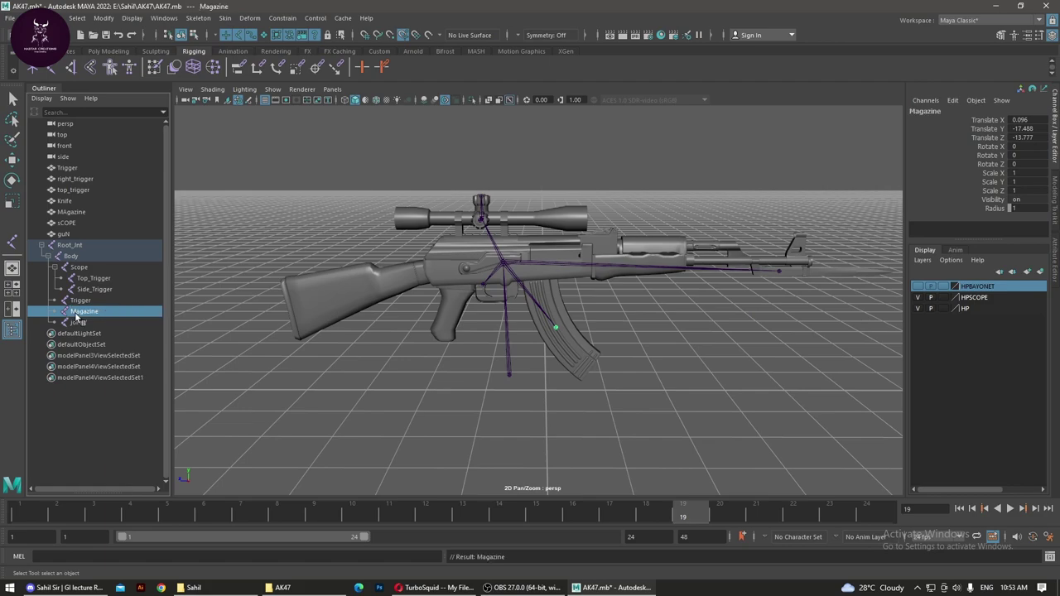
double_click(80, 322)
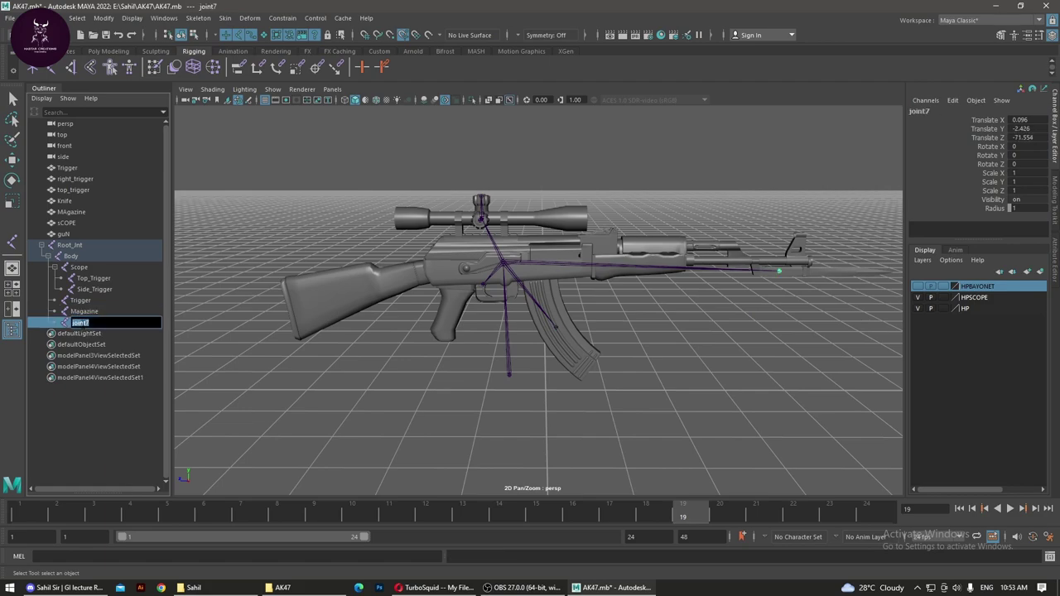
type("Knife")
key("Return")
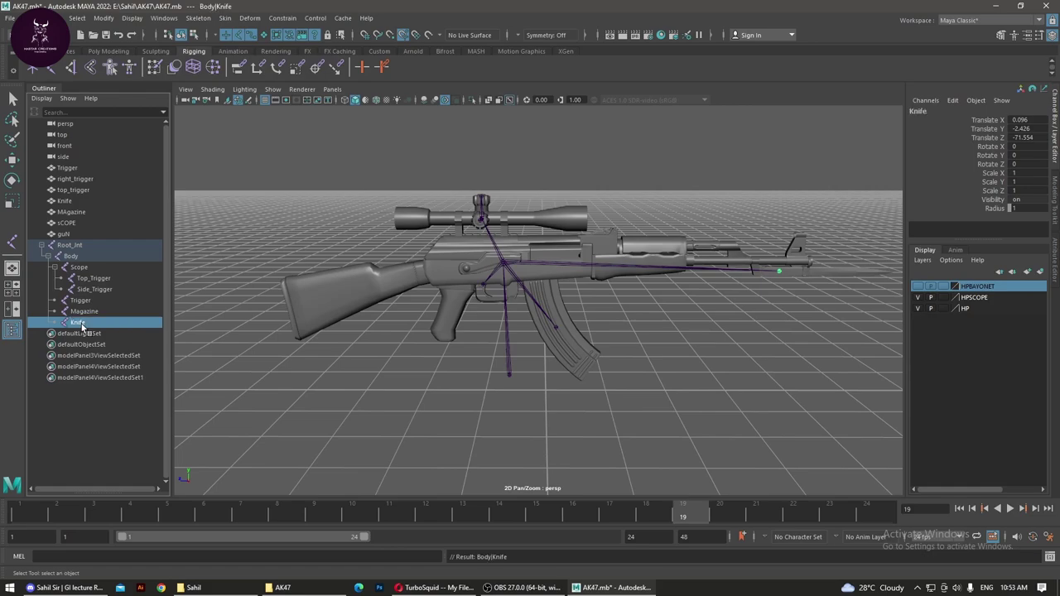
left_click(395, 373)
left_click_drag(395, 373, 394, 399, "alt")
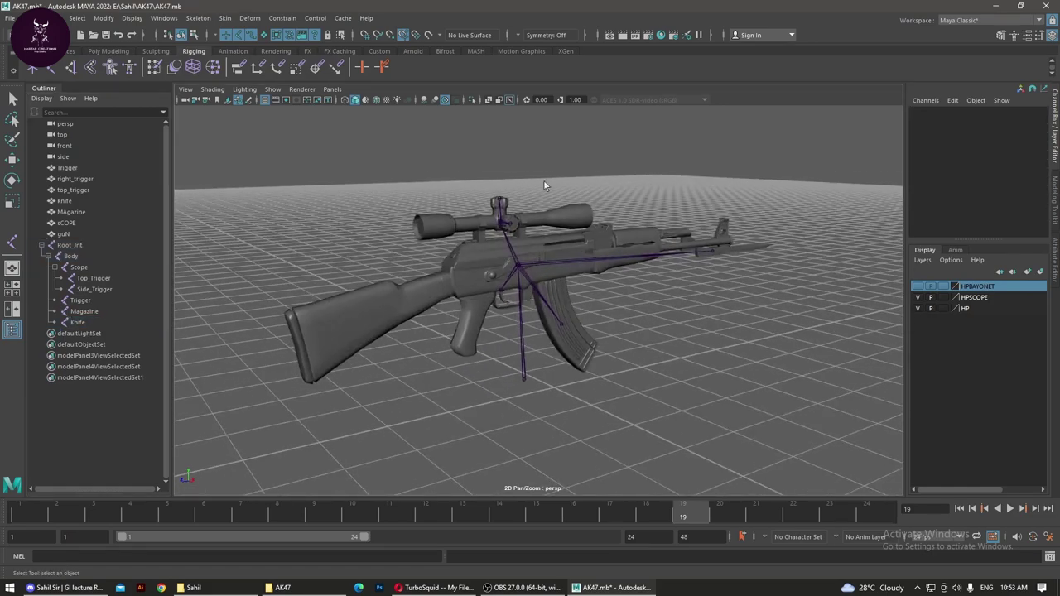
Step: Try selecting the Root_Jnt skeleton, then the body, magazine, scope and knife meshes, and clear the selection
left_click(81, 244)
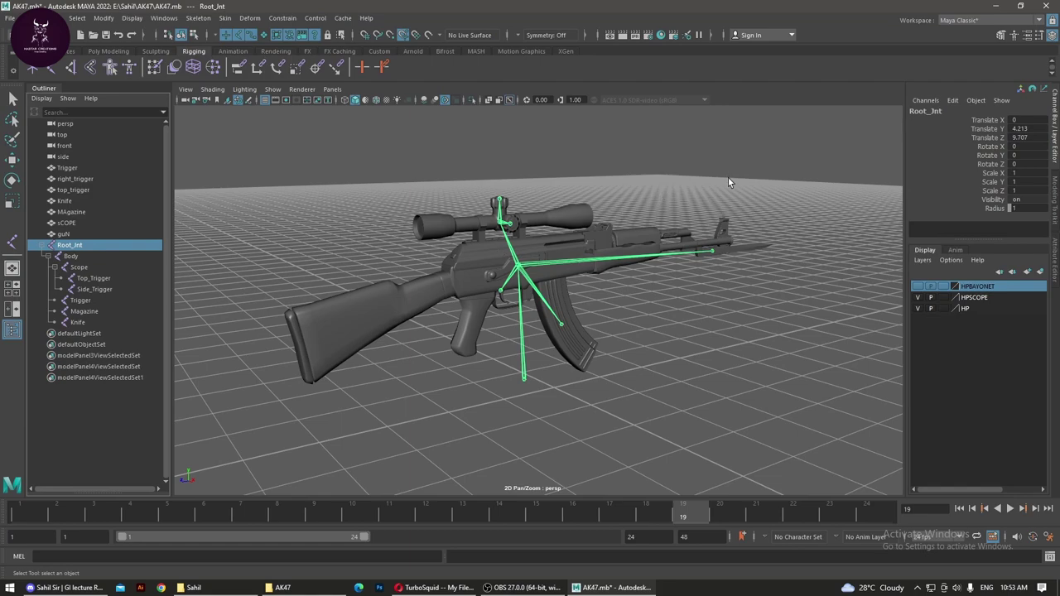
left_click_drag(800, 138, 267, 430)
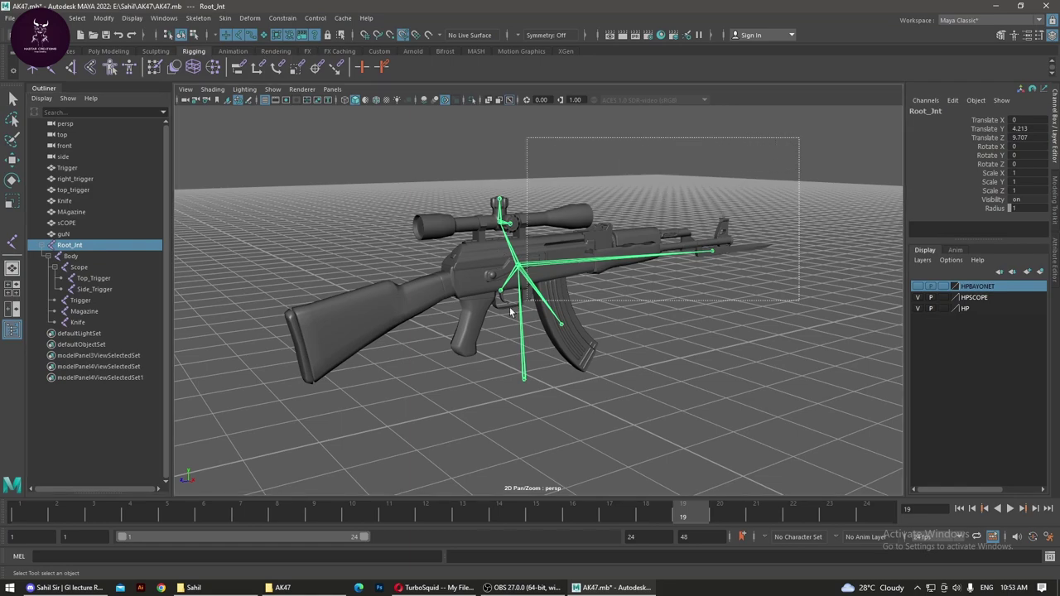
left_click(415, 412)
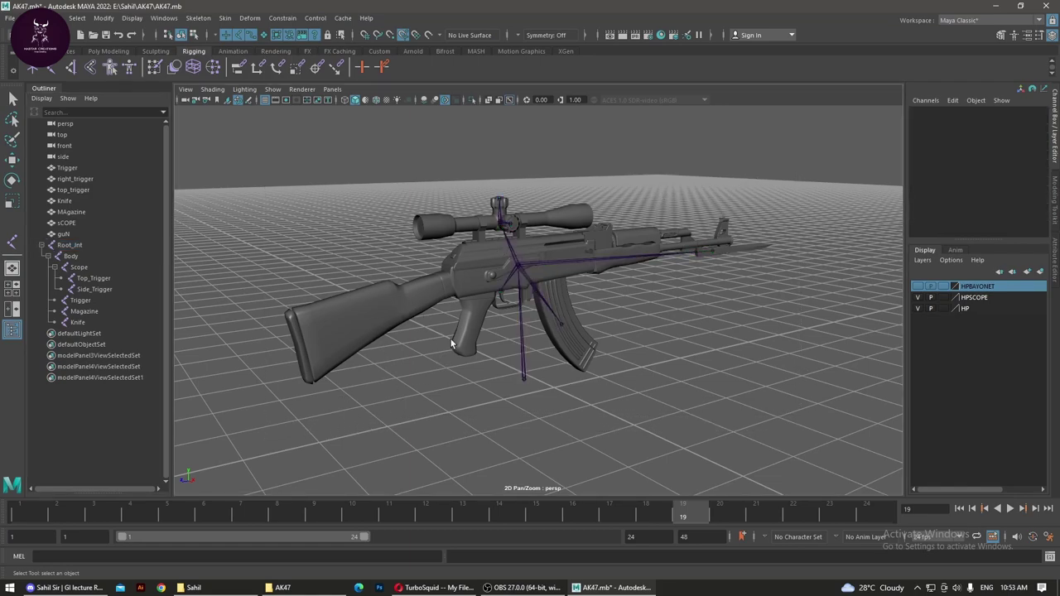
left_click(370, 319)
left_click(563, 335, "shift")
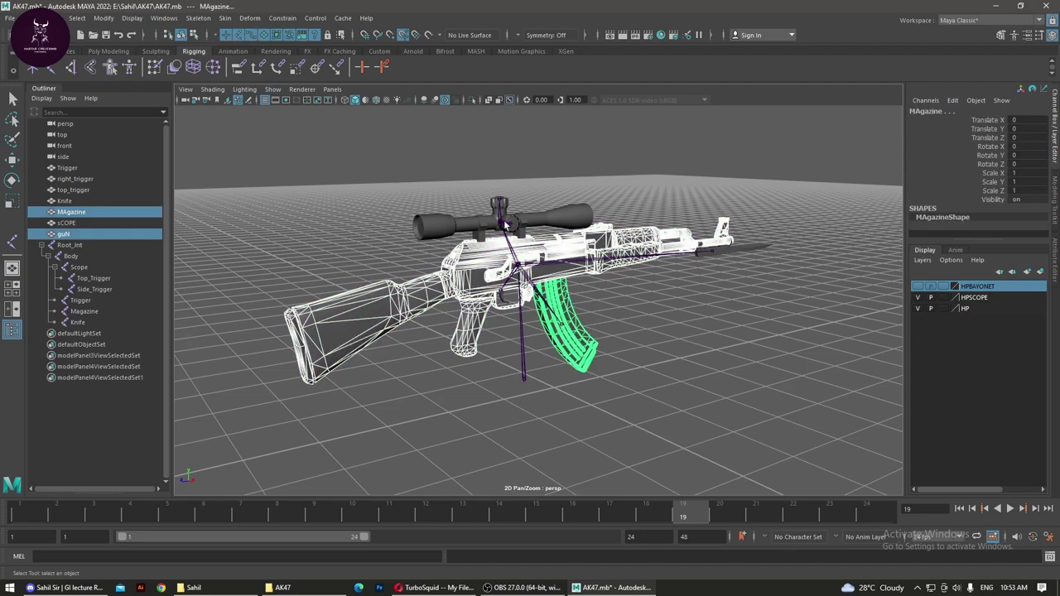
left_click(462, 225, "shift")
left_click(731, 253, "shift")
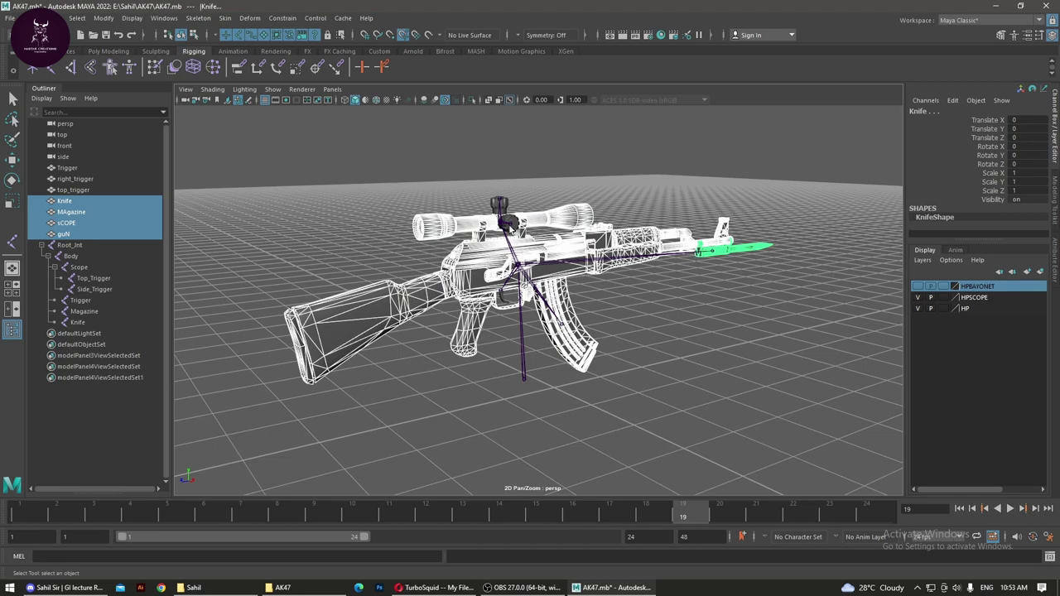
left_click(503, 205, "shift")
Step: Select top_trigger, right_trigger, scope, body, magazine, trigger and knife meshes, and switch to the Modeling menu set
left_click(508, 204)
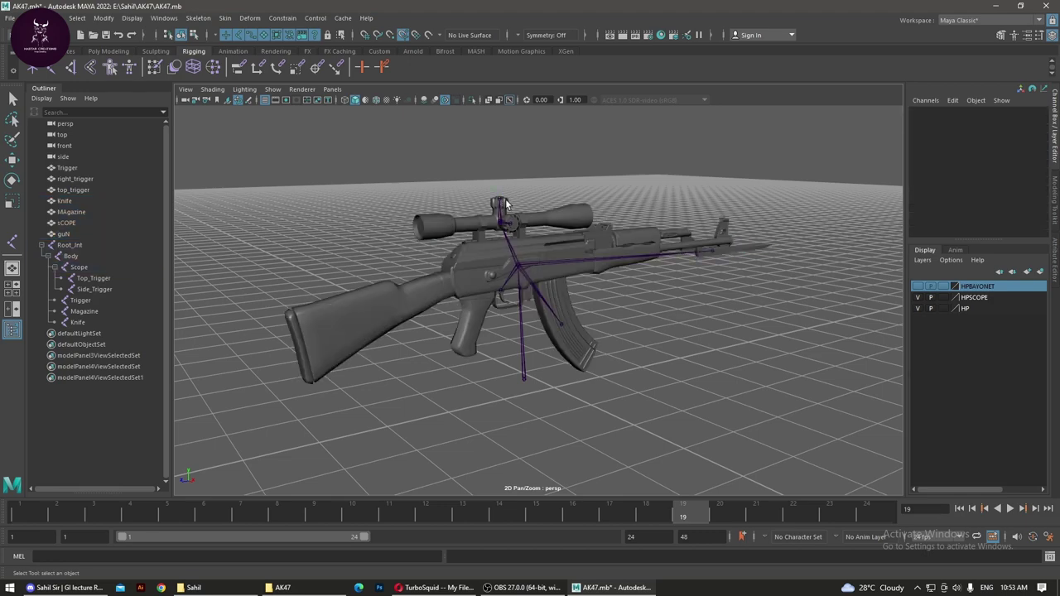
left_click(507, 221, "shift")
left_click(479, 232, "shift")
left_click(462, 275, "shift")
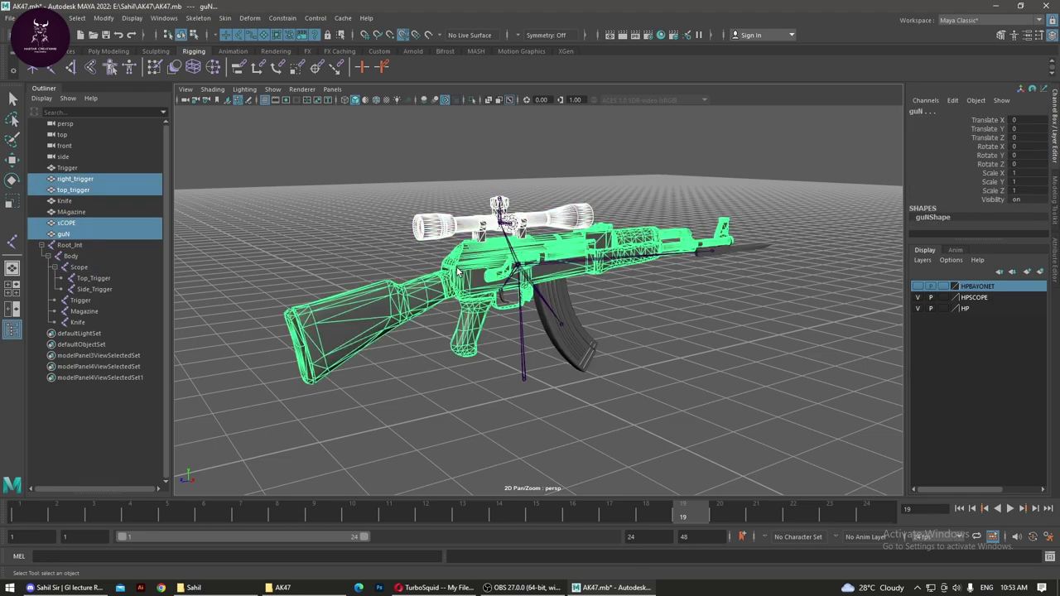
left_click(574, 343, "shift")
left_click(503, 298, "shift")
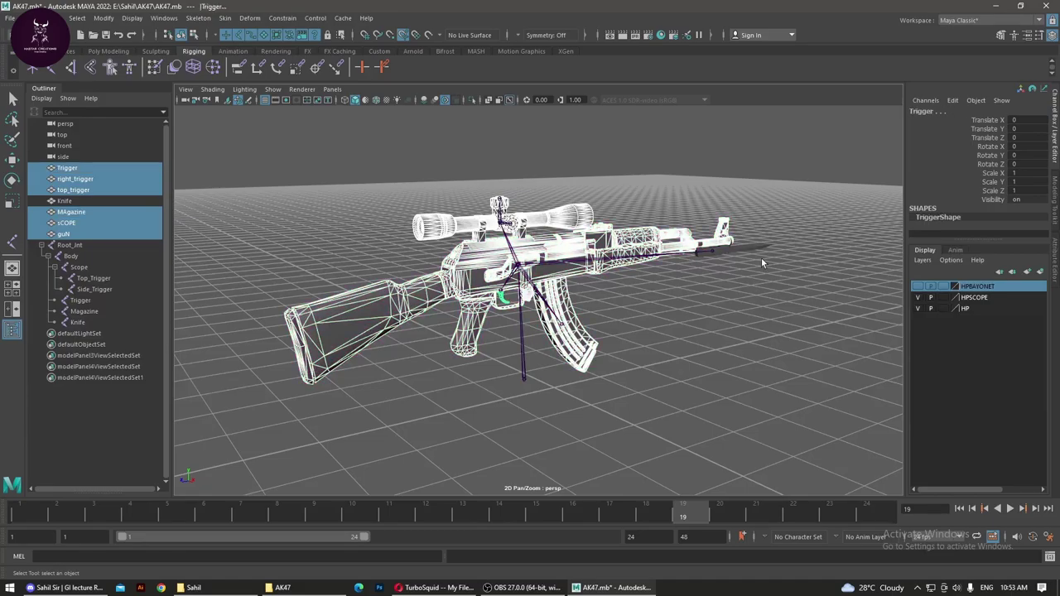
left_click(748, 243, "shift")
mouse_move(851, 345)
left_mouse_down("alt")
mouse_move(678, 254)
mouse_move(717, 281)
left_mouse_up("alt")
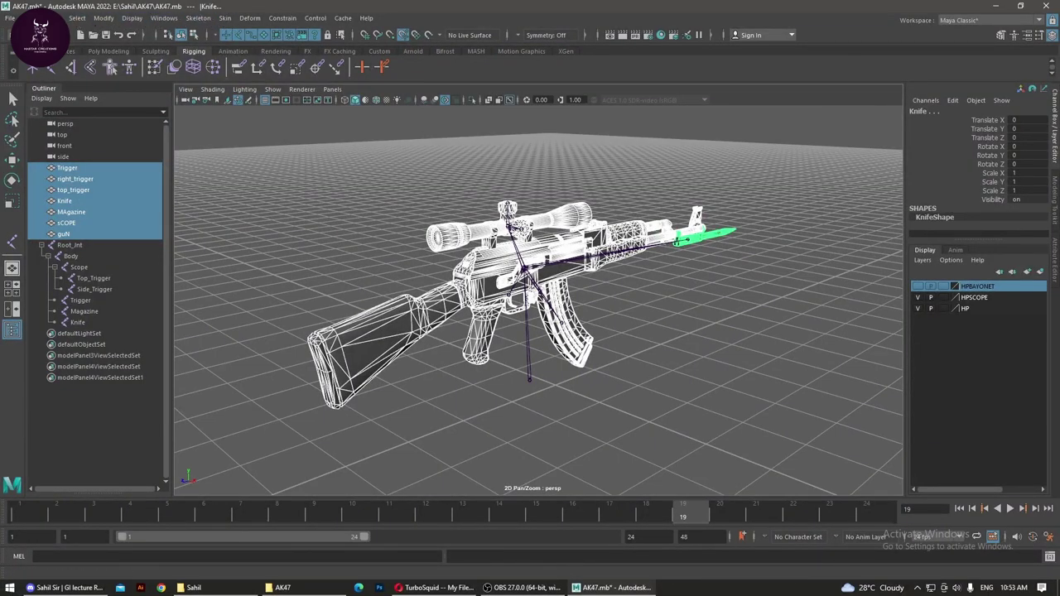
left_click(37, 35)
left_click(33, 50)
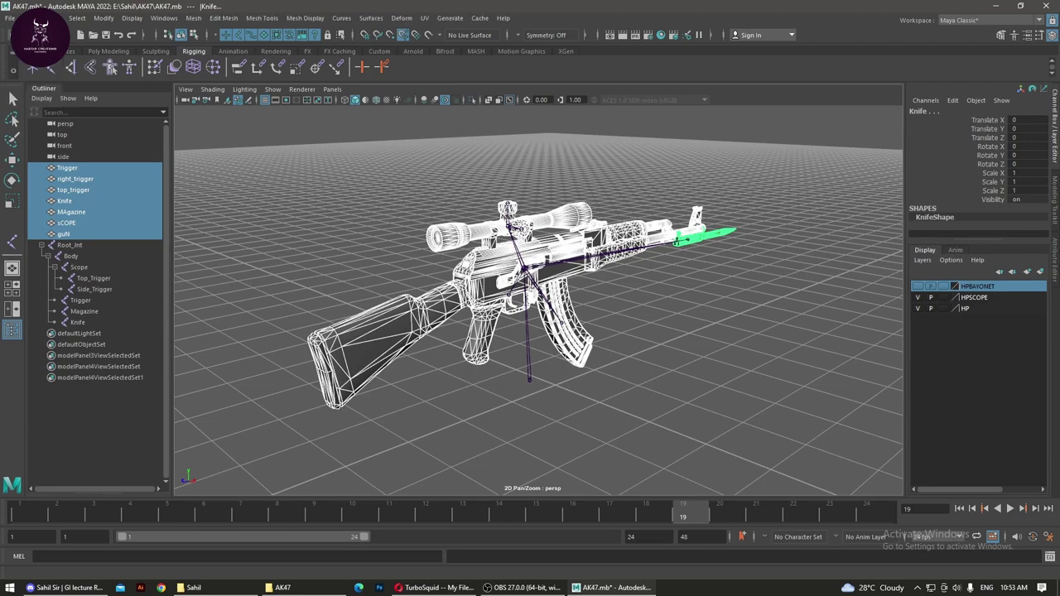
Step: Combine the rifle parts into one mesh, then delete its history and freeze transformations
left_click(192, 18)
left_click(221, 57)
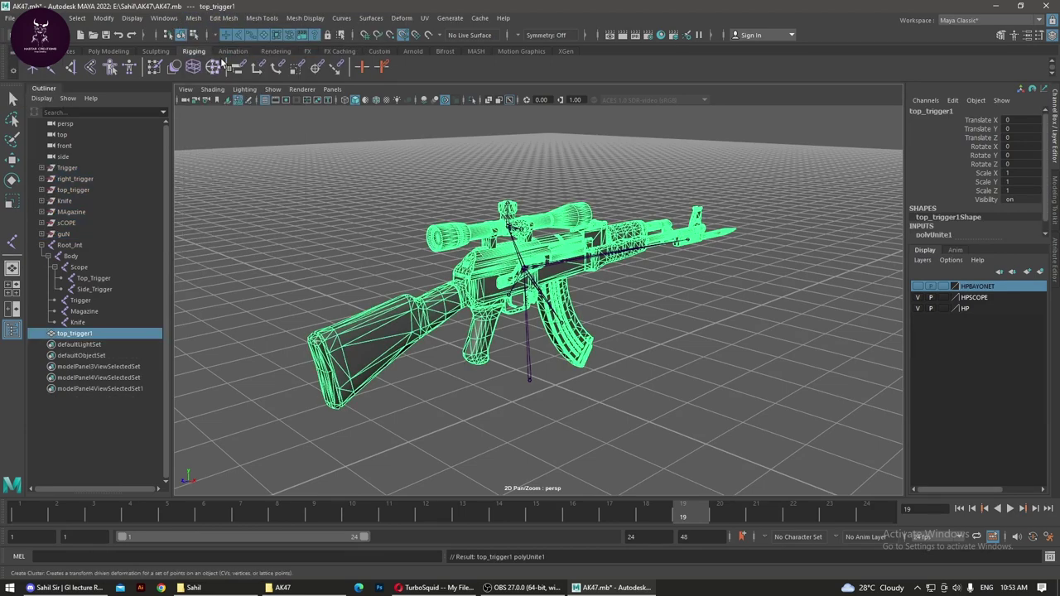
left_click(99, 46)
left_click(285, 66)
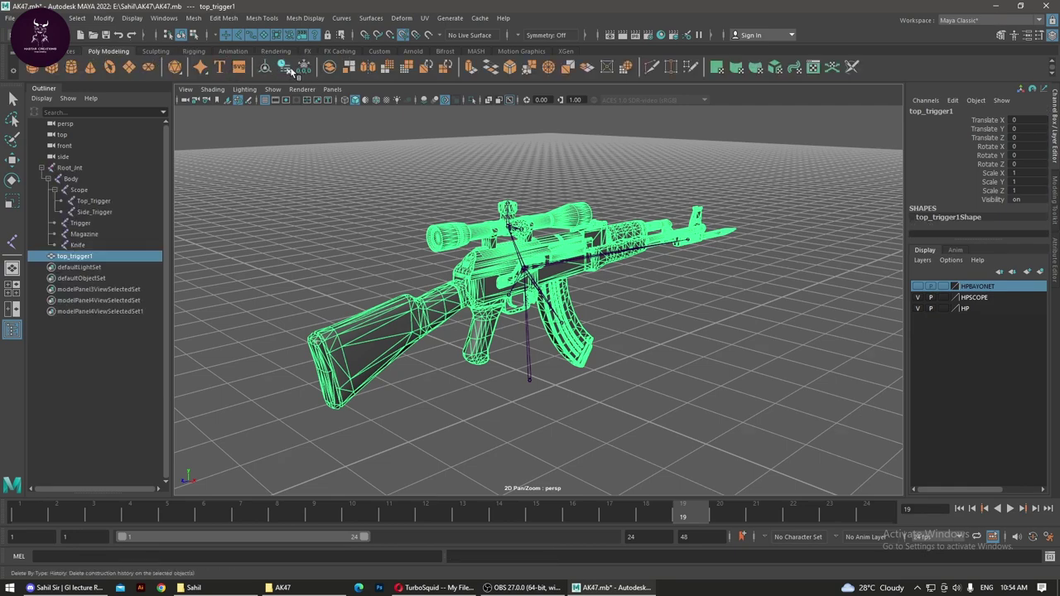
left_click(303, 68)
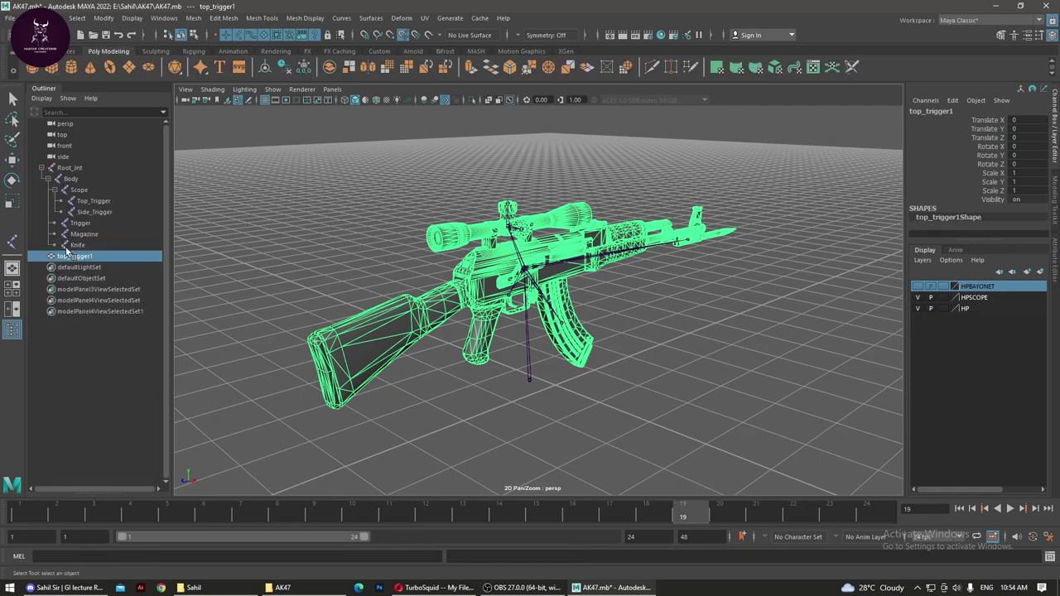
Step: Select the combined mesh top_trigger1 together with Root_Jnt
left_click(328, 234)
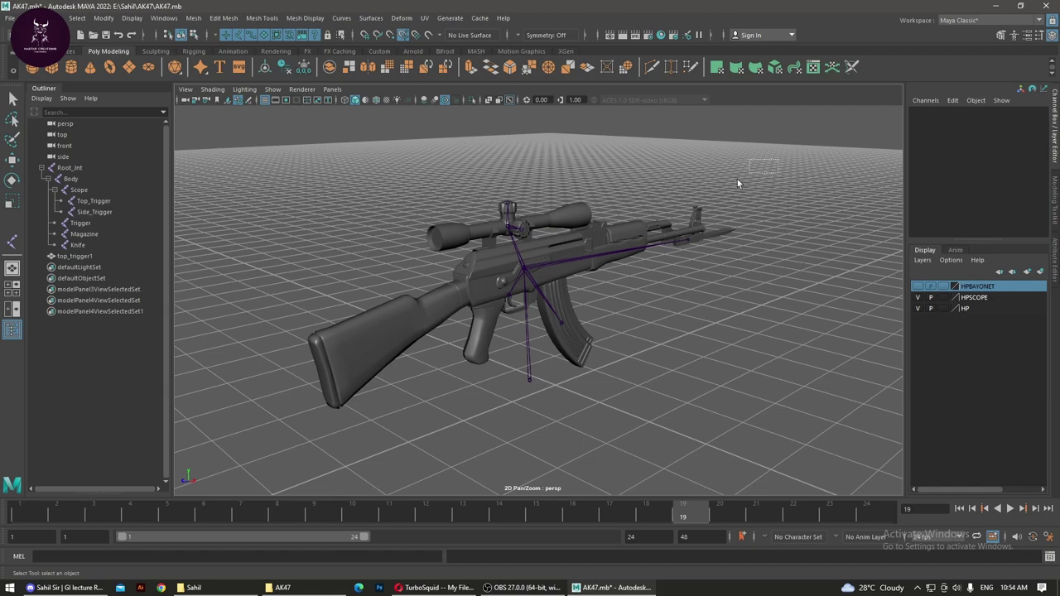
left_click(663, 245)
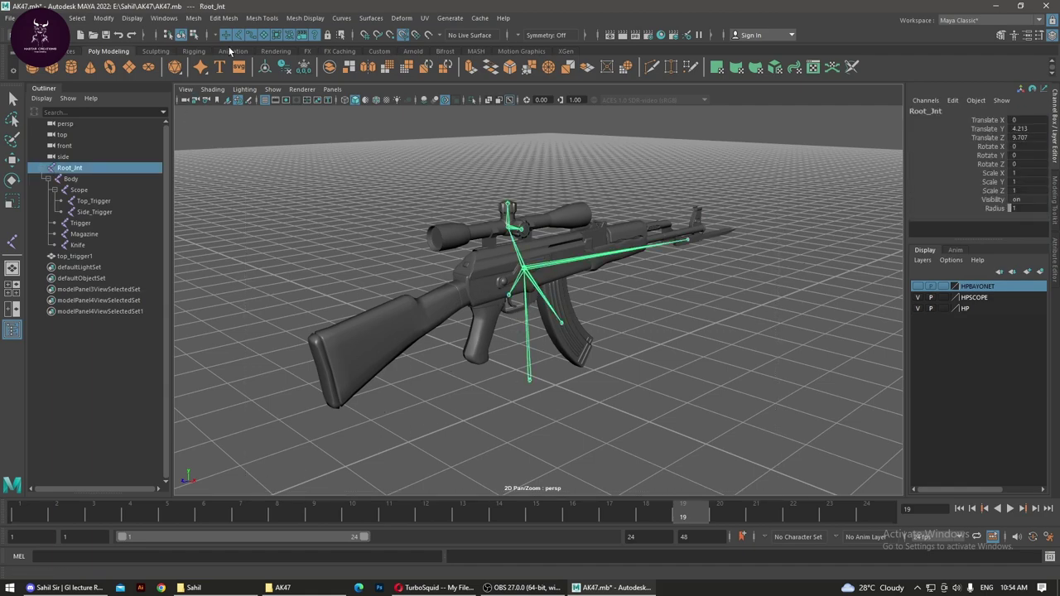
left_click(399, 277)
left_click(524, 289)
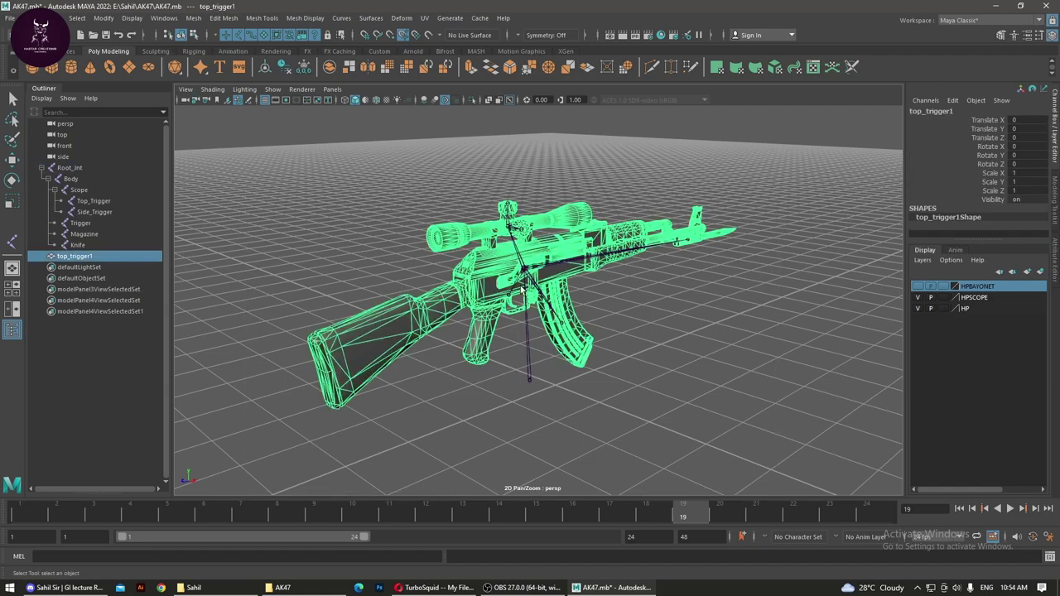
left_click(530, 382, "shift")
mouse_move(710, 327)
left_mouse_down("alt")
mouse_move(480, 290)
mouse_move(698, 313)
left_mouse_up("alt")
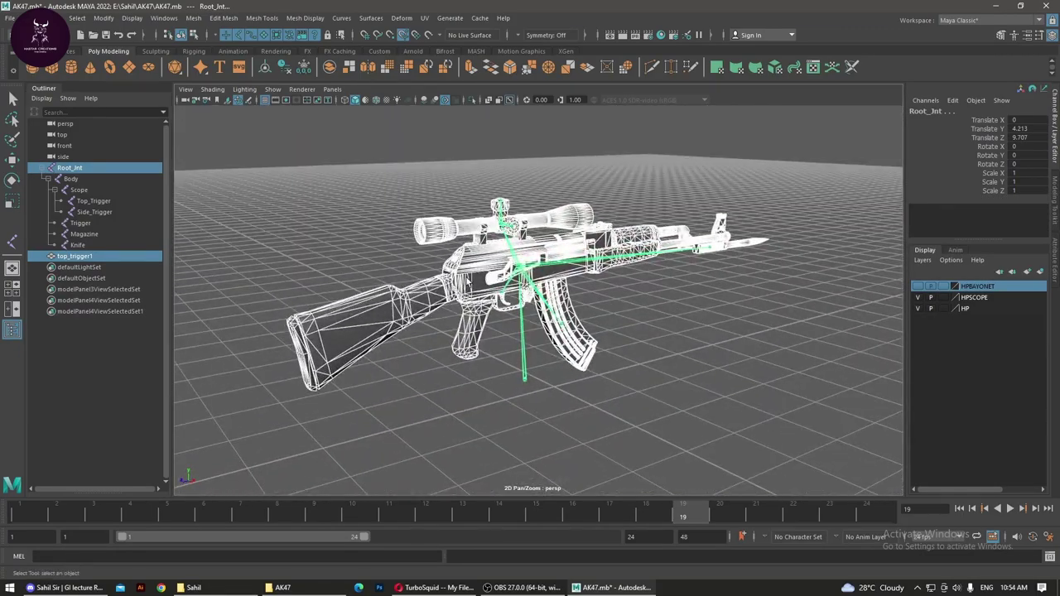
Step: In the Rigging menu set, bind skin top_trigger1 to Root_Jnt with Bind to set to Joint hierarchy
left_click(37, 35)
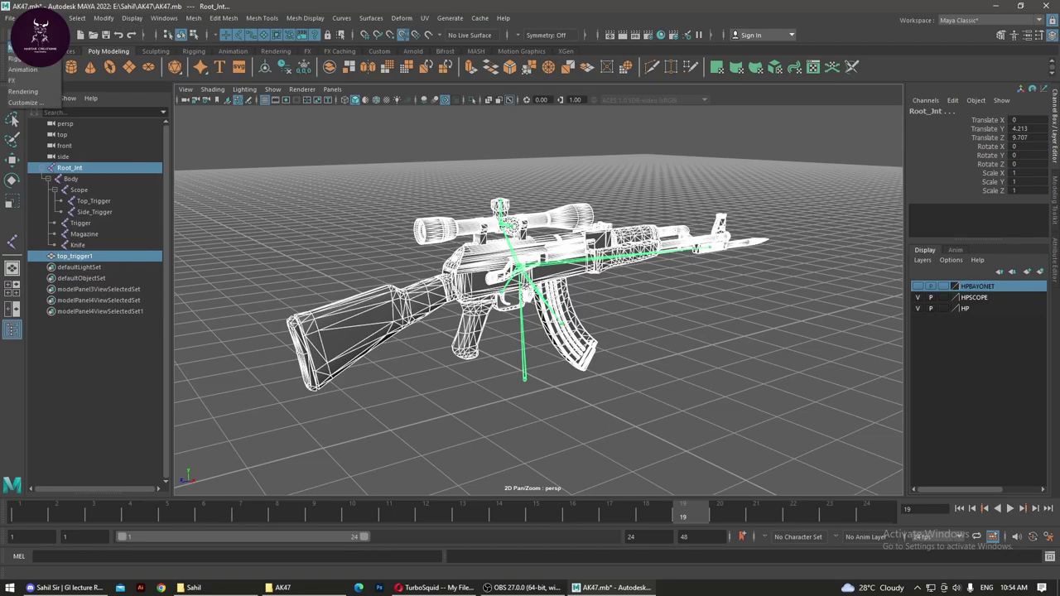
left_click(33, 60)
left_click(199, 18)
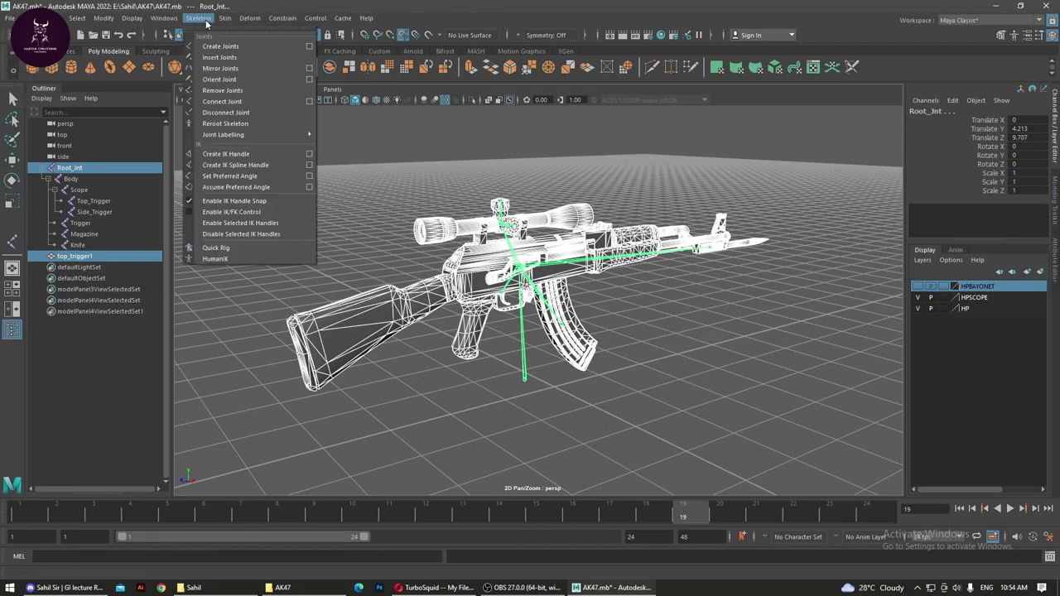
left_click(207, 20)
left_click(225, 18)
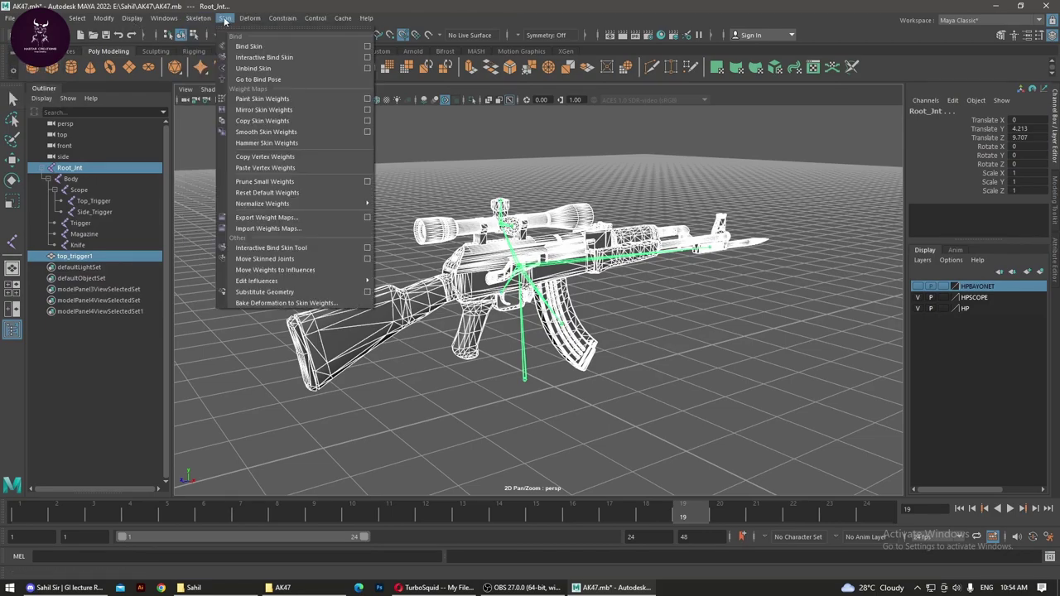
left_click(366, 47)
left_click_drag(816, 247, 427, 85)
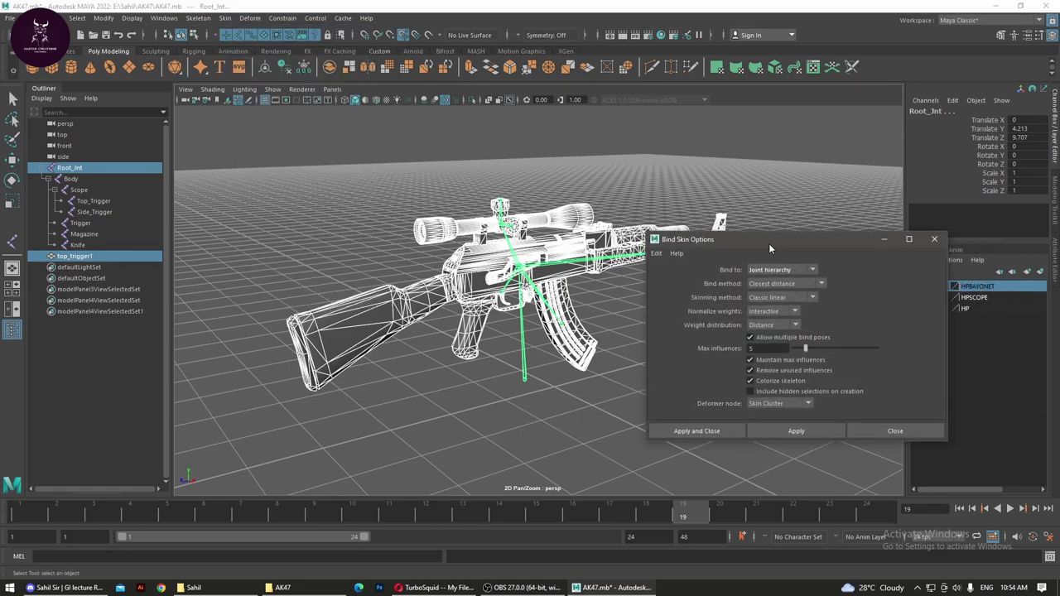
left_click(460, 114)
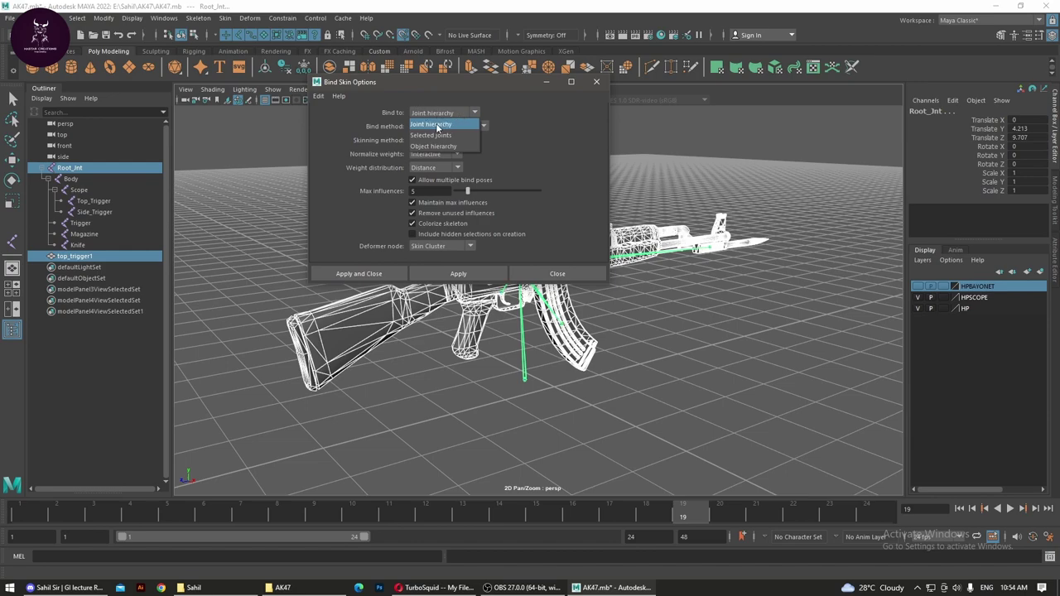
left_click(437, 125)
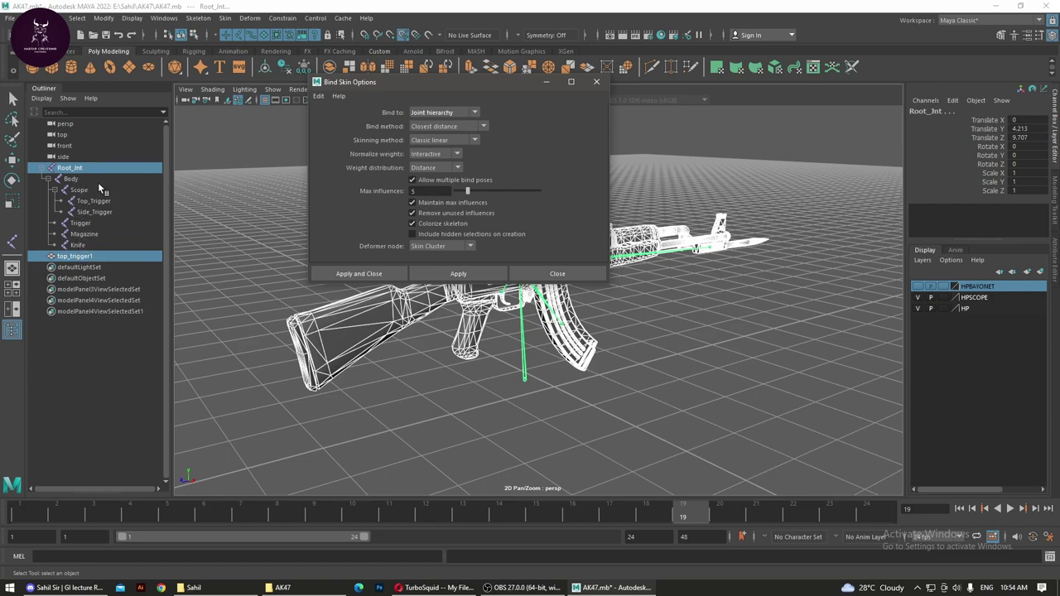
left_click(362, 274)
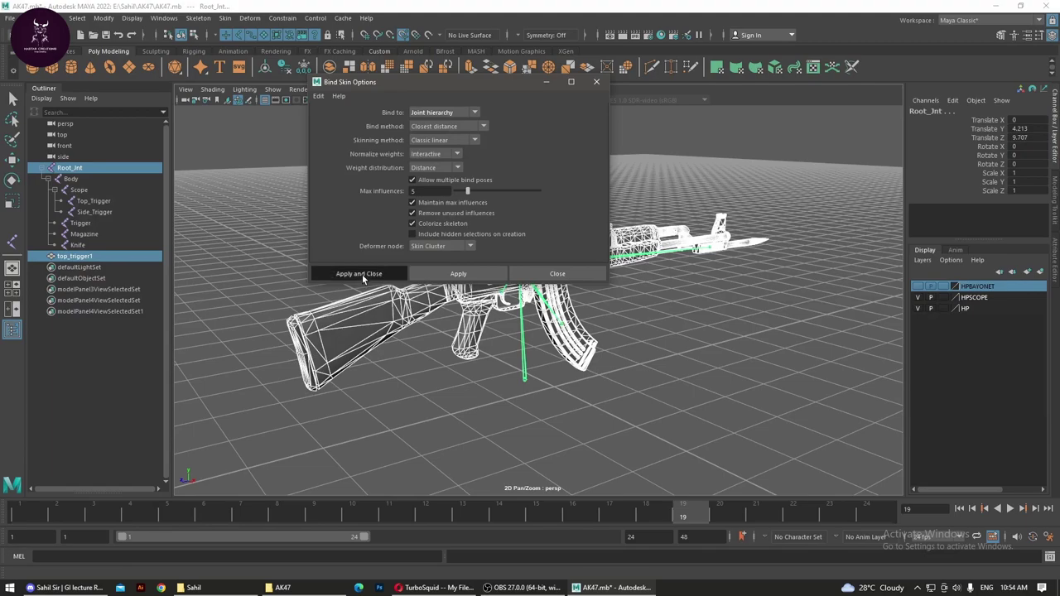
left_click(649, 379)
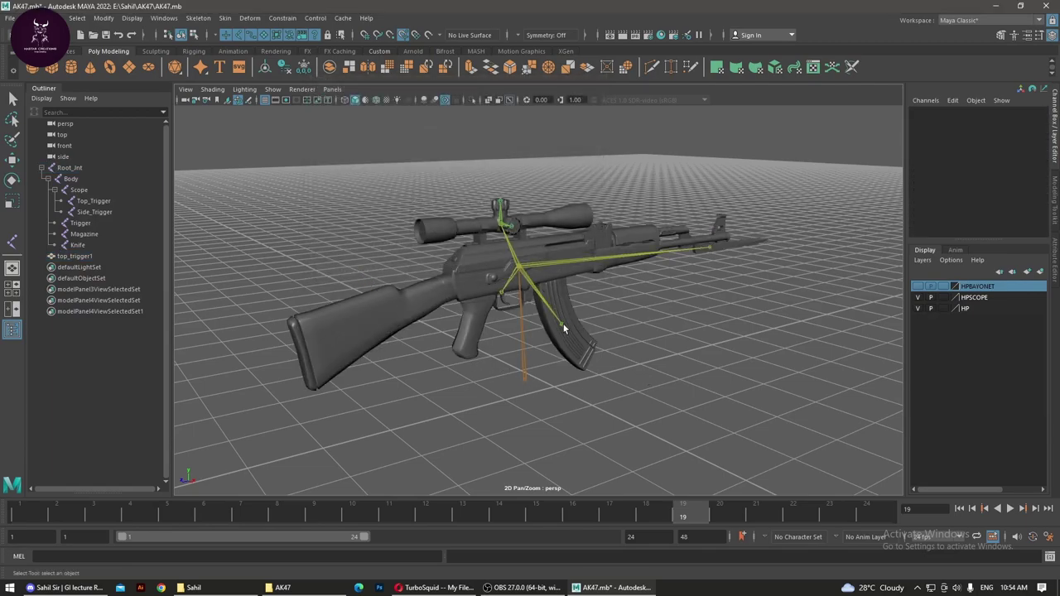
Step: Select the Top_Trigger joint inside the rifle's scope
left_click(578, 345)
left_click(624, 359)
left_click(524, 354)
left_click(505, 200)
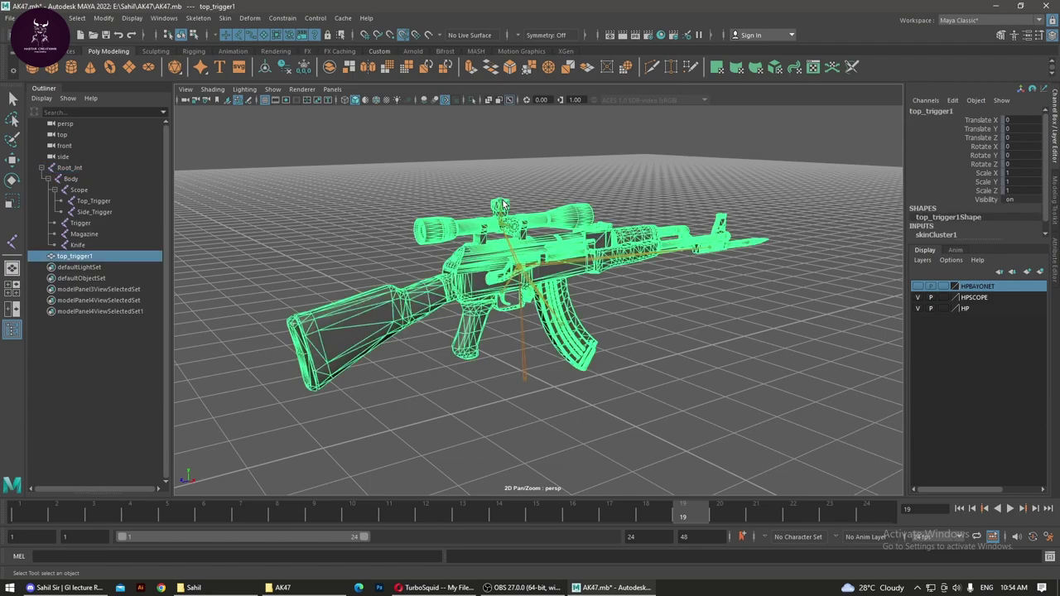
left_click(516, 199)
left_click(500, 204)
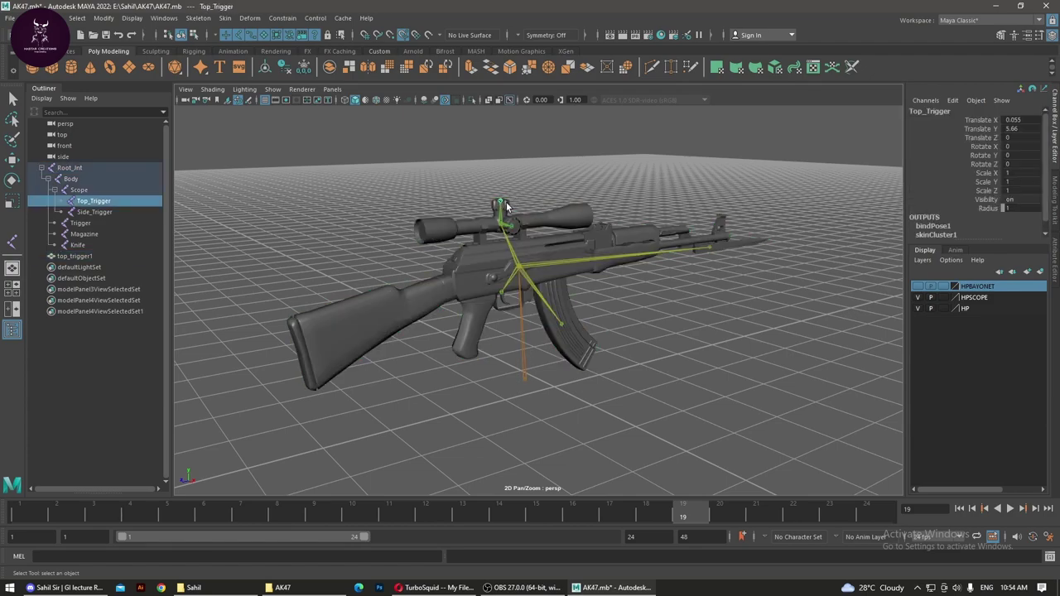
Step: Move Top_Trigger upward to test the scope's skinning, then undo the move
key("w")
mouse_move(503, 191)
left_mouse_down()
mouse_move(521, 261)
mouse_move(514, 57)
left_mouse_up()
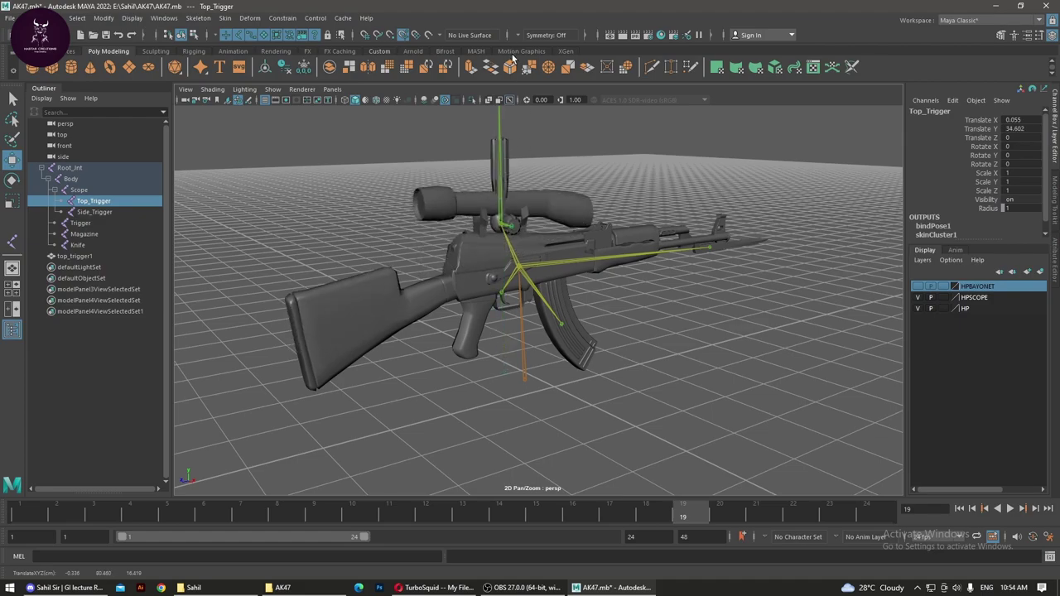
key("ctrl+z")
left_click(666, 321)
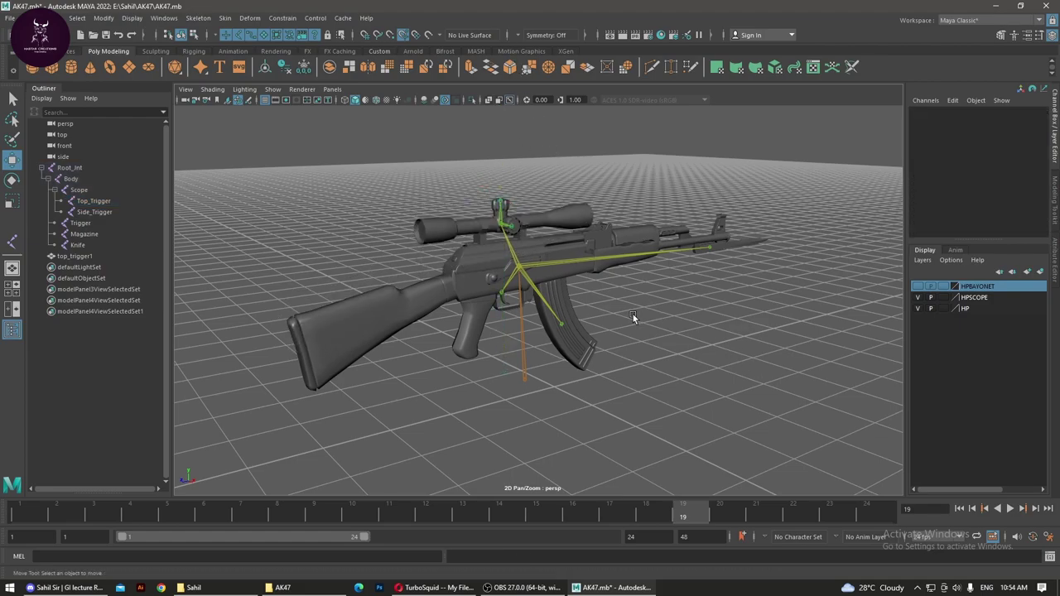
left_click_drag(633, 313, 597, 289, "alt")
right_click_drag(598, 289, 628, 351, "alt")
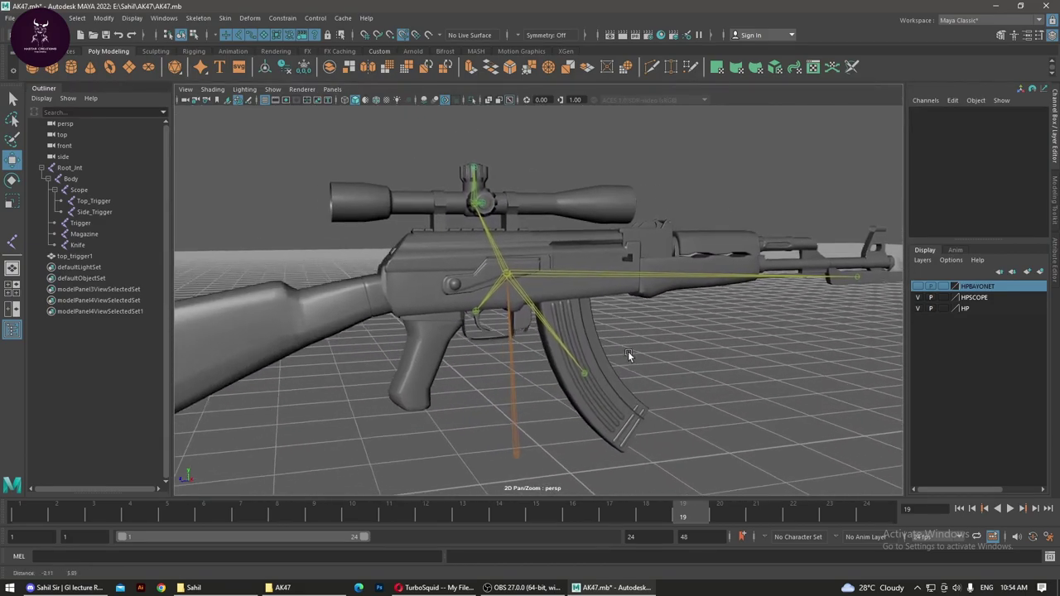
mouse_move(628, 352)
left_mouse_down("alt")
mouse_move(586, 362)
mouse_move(602, 340)
left_mouse_up("alt")
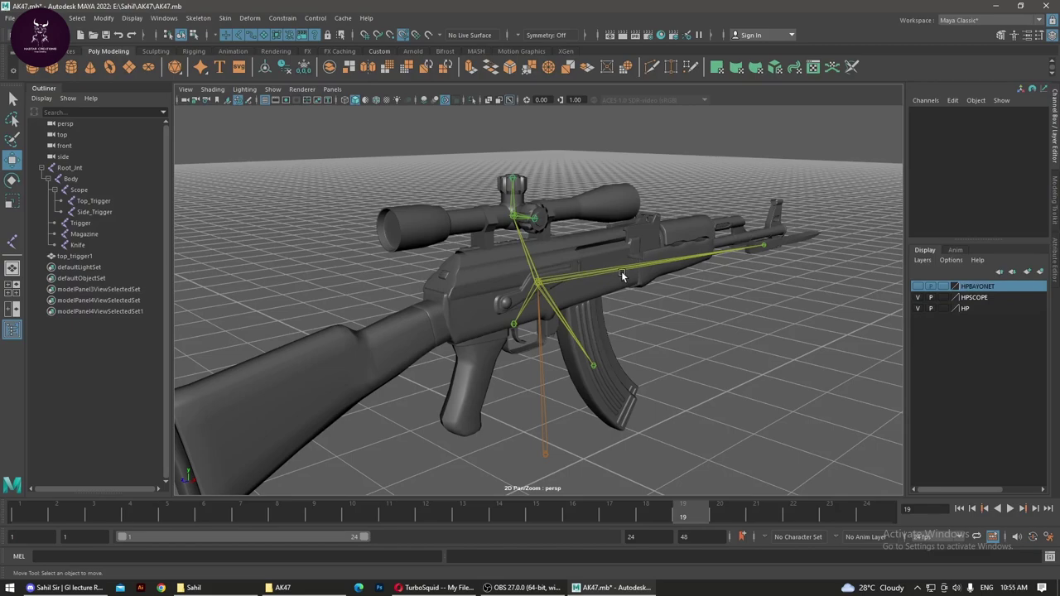
Step: Inspect the Scope and Top_Trigger joints, then clear the joint selection
left_click(515, 199)
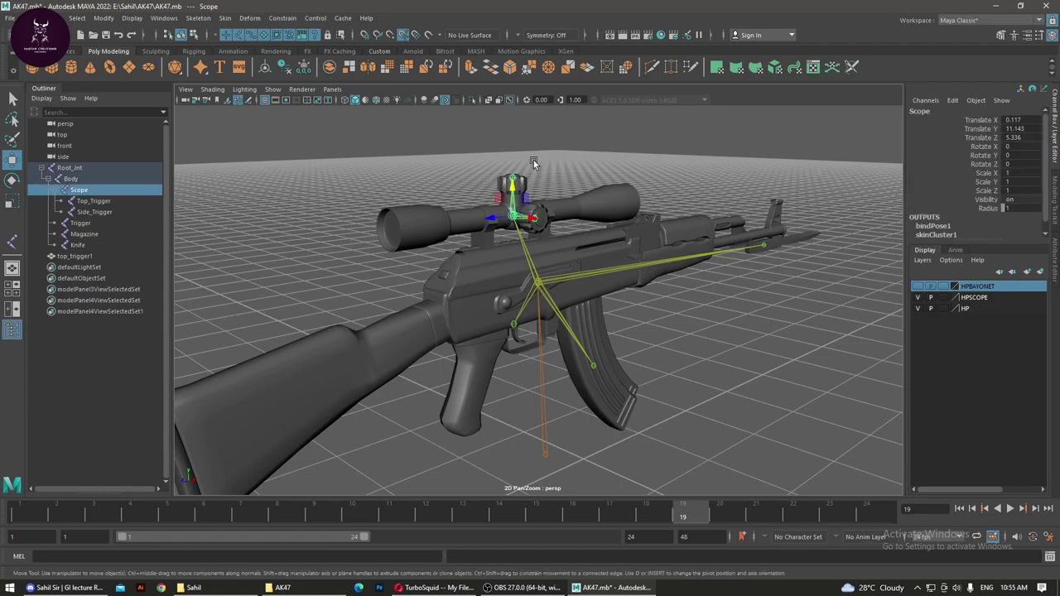
left_click(533, 160)
left_click(514, 173)
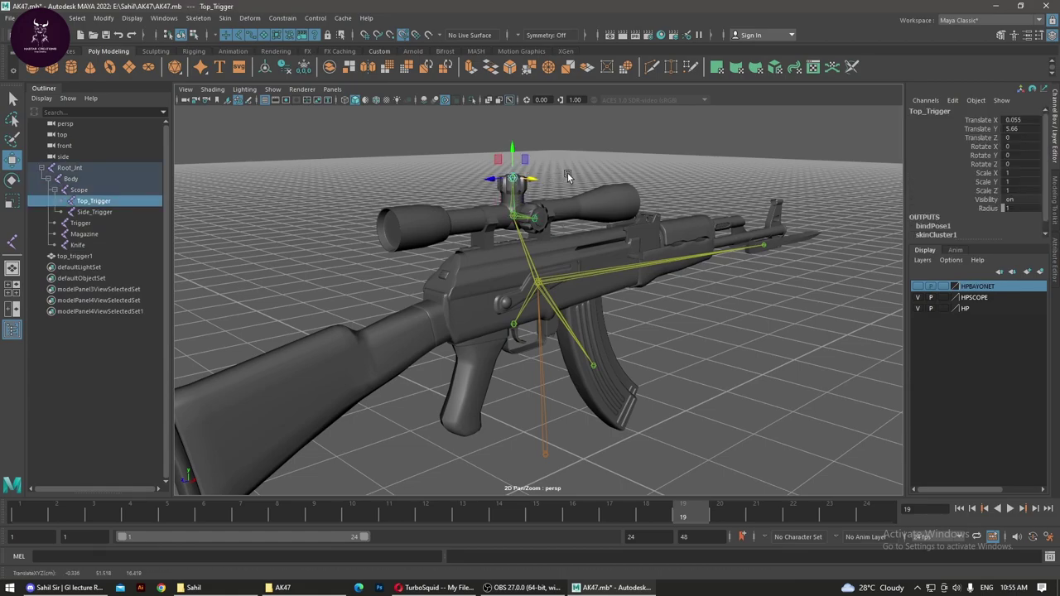
left_click(568, 172)
Step: Select the rifle mesh, open its Paint Skin Weights Tool settings and move the window aside
mouse_move(611, 257)
left_mouse_down("alt")
mouse_move(510, 324)
mouse_move(550, 276)
left_mouse_up("alt")
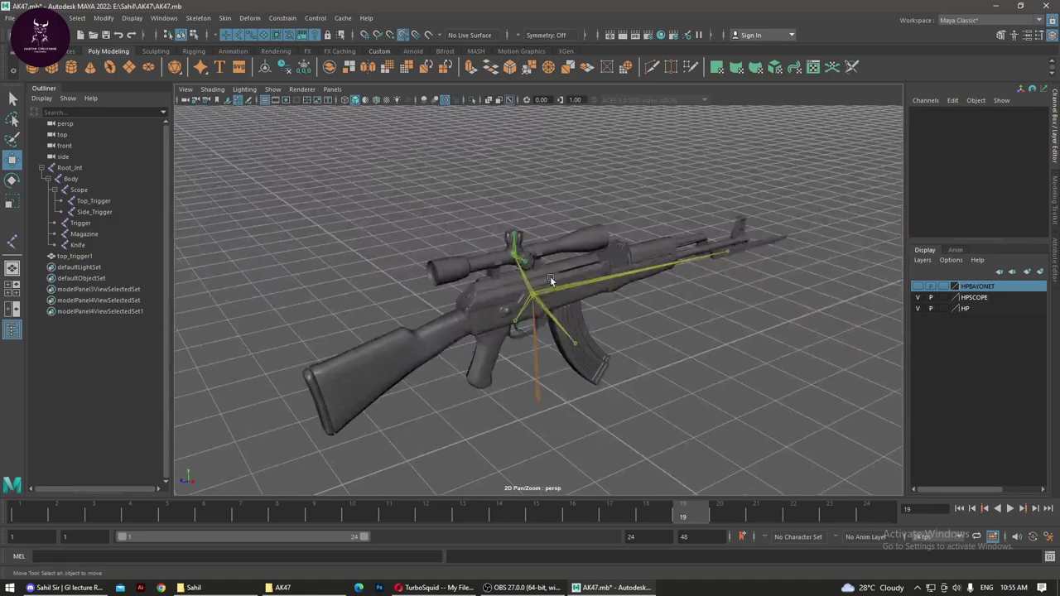
left_click(567, 283)
right_click_drag(567, 283, 505, 264)
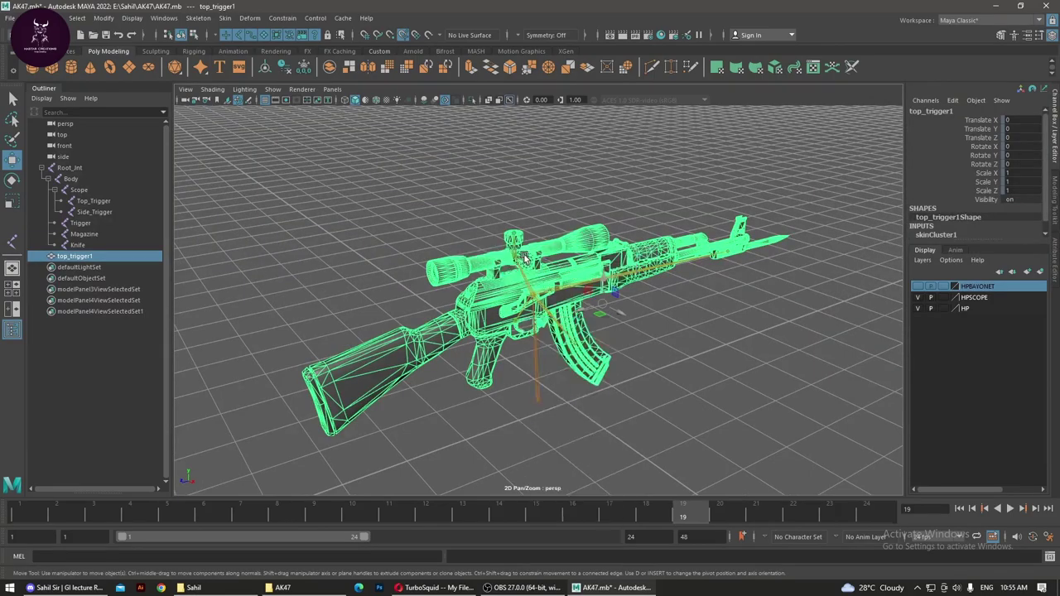
left_click_drag(145, 125, 98, 80)
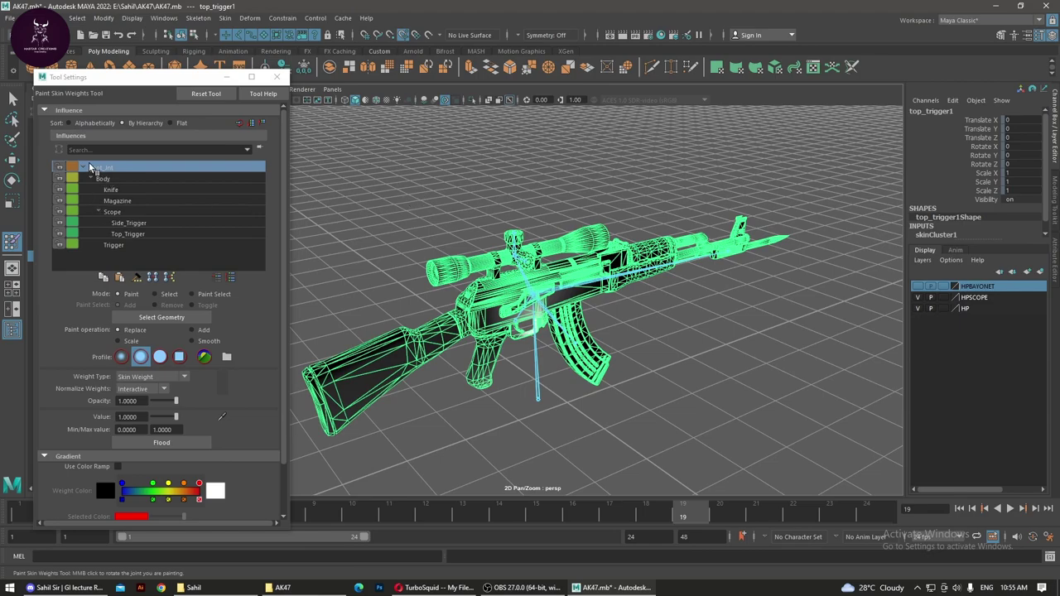
mouse_move(102, 174)
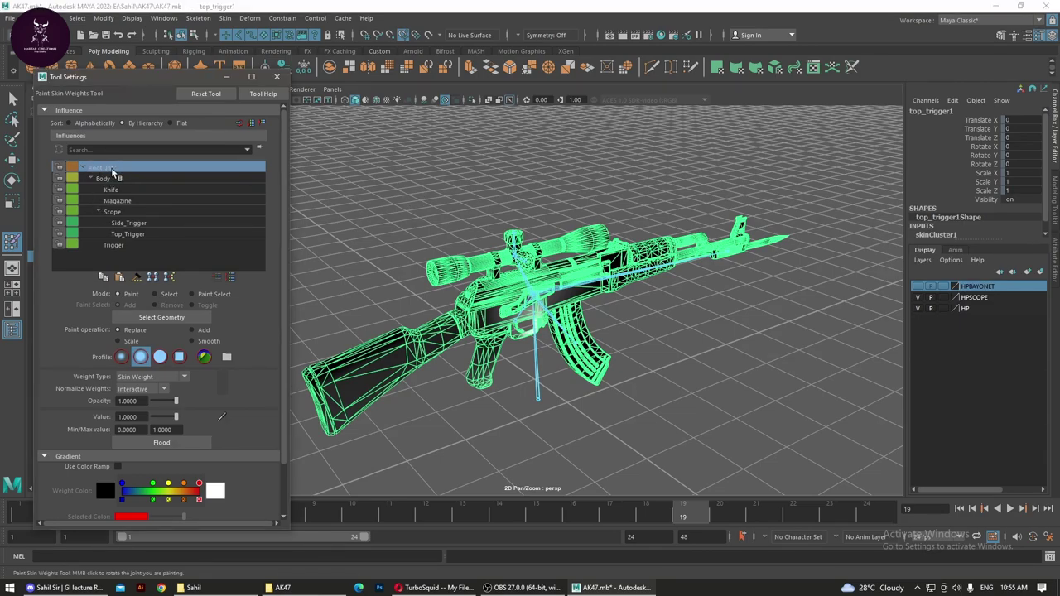
Step: Switch the weight tool to Select mode, reselect the rifle mesh and pick Root_Jnt
left_click(85, 167)
left_click(84, 167)
mouse_move(588, 279)
left_mouse_down("alt")
mouse_move(586, 307)
mouse_move(571, 318)
left_mouse_up("alt")
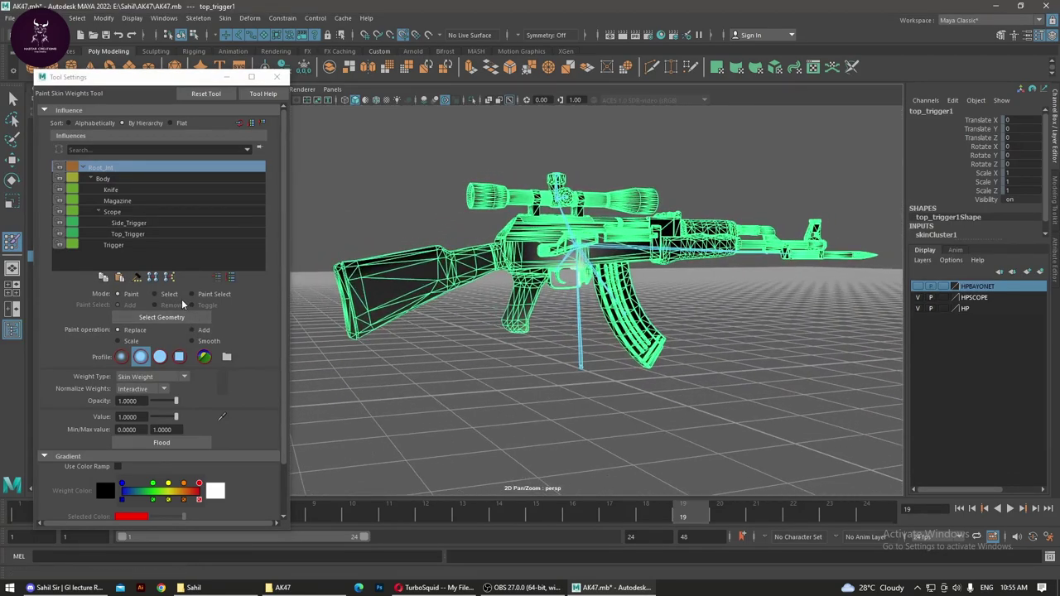
left_click(168, 295)
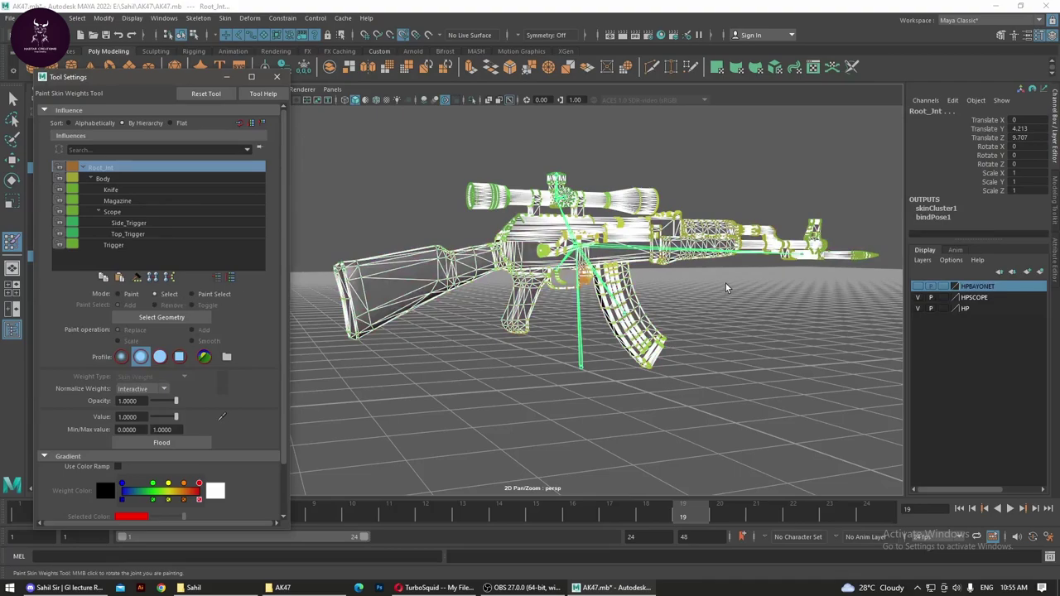
scroll(579, 314, "down", 3)
left_click_drag(389, 162, 793, 395)
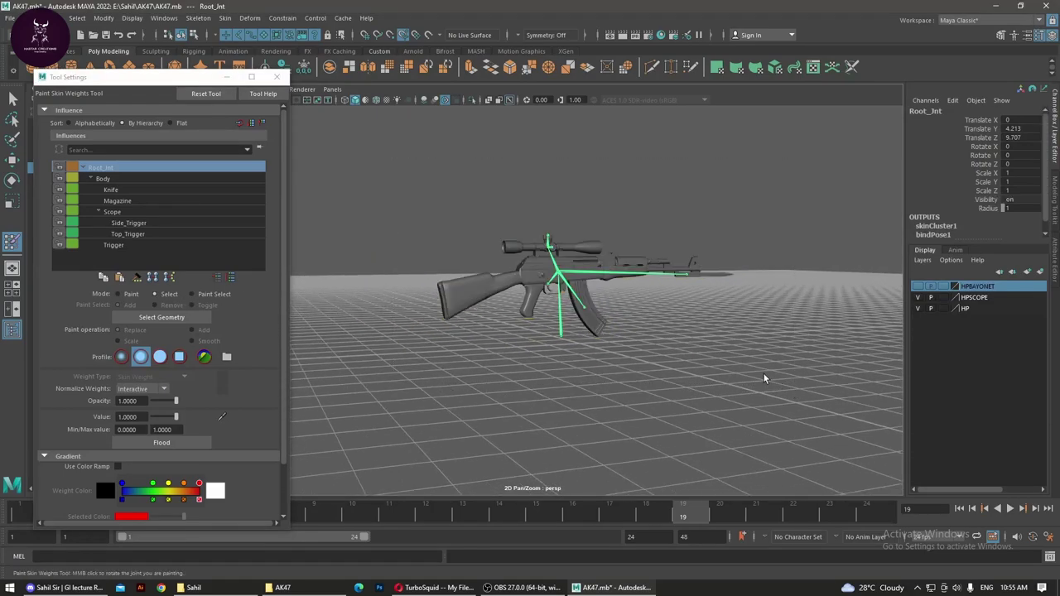
left_click(598, 318)
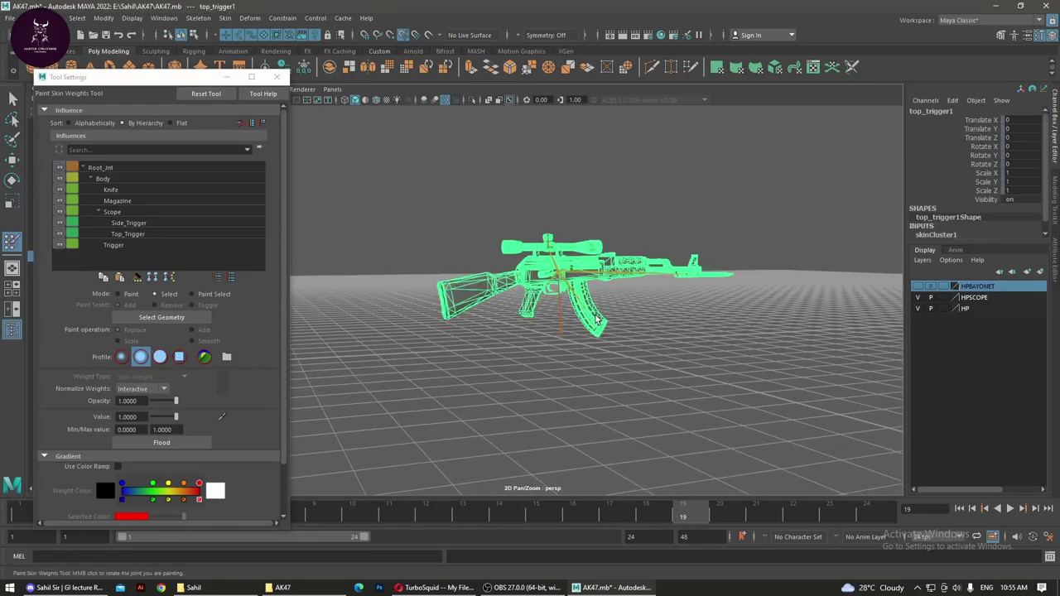
left_click(87, 168)
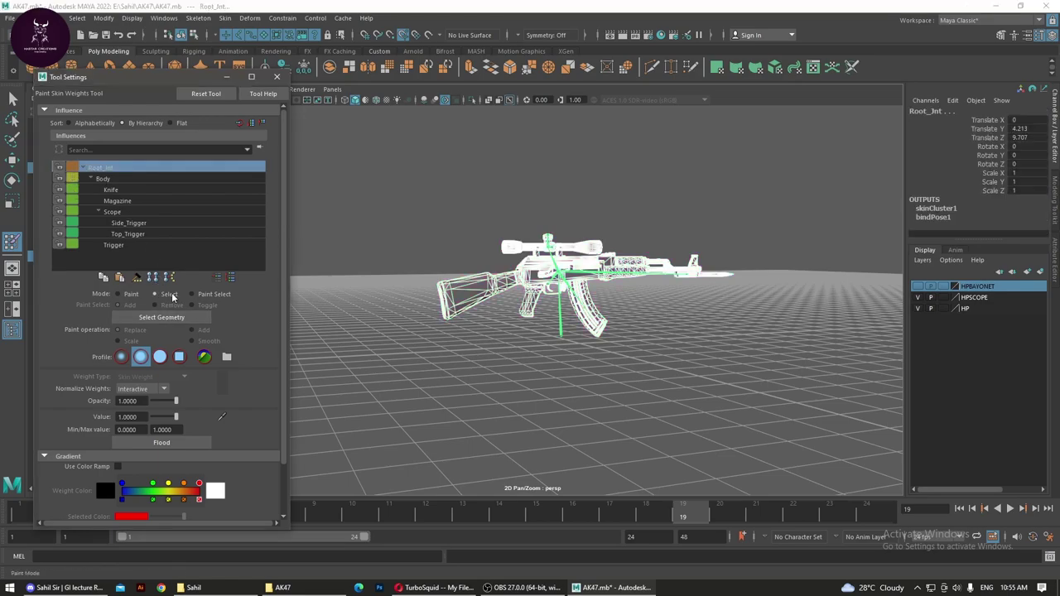
Step: Try selecting the rifle mesh and gun-stock vertices, then clear the selection
mouse_move(580, 331)
left_mouse_down("alt")
mouse_move(494, 306)
mouse_move(442, 344)
left_mouse_up("alt")
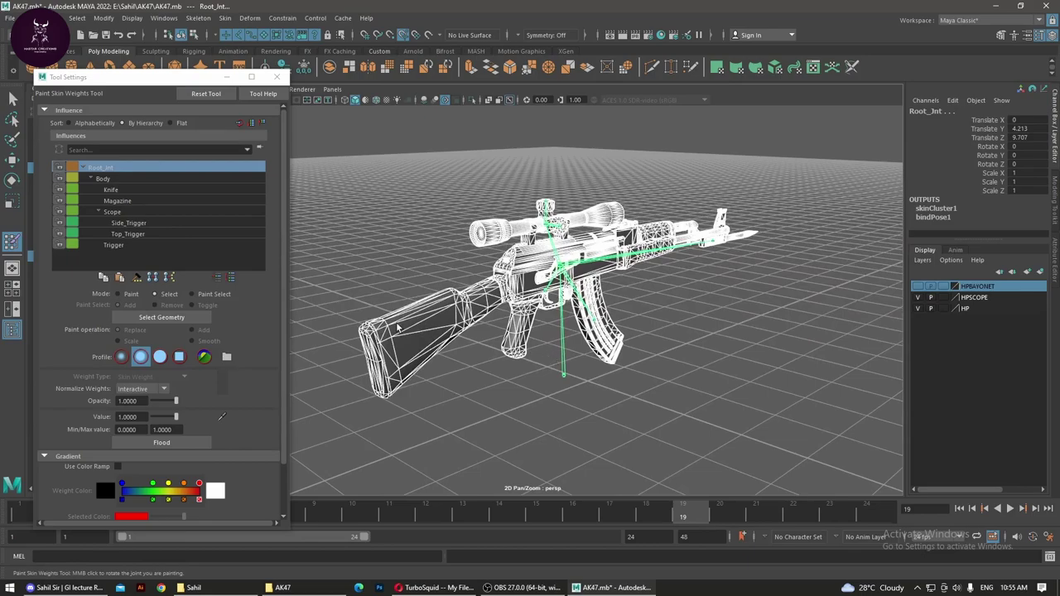
right_click_drag(398, 327, 392, 333)
left_click(386, 332)
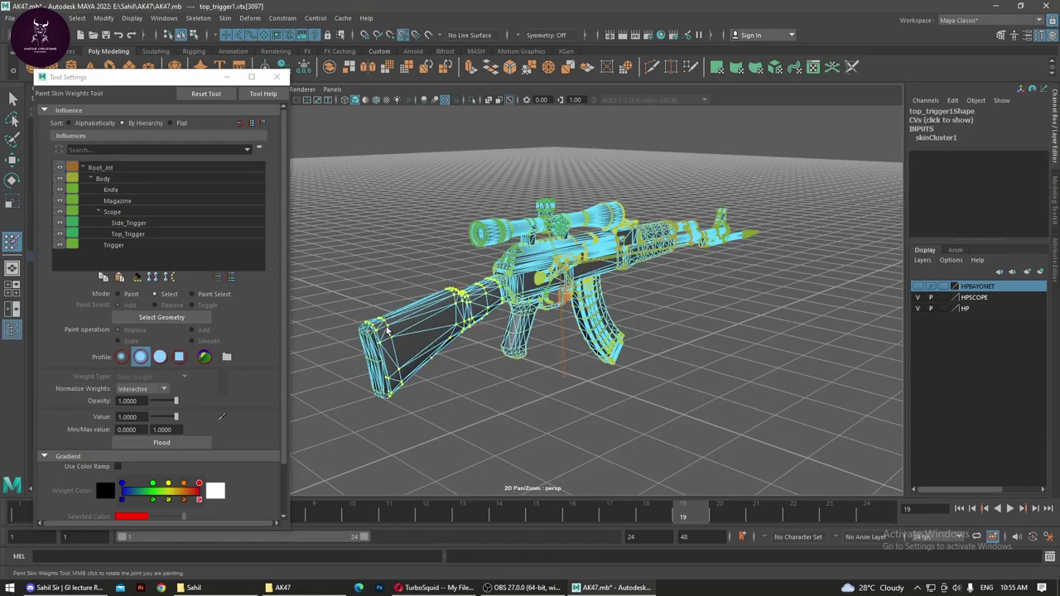
left_click_drag(325, 124, 858, 404)
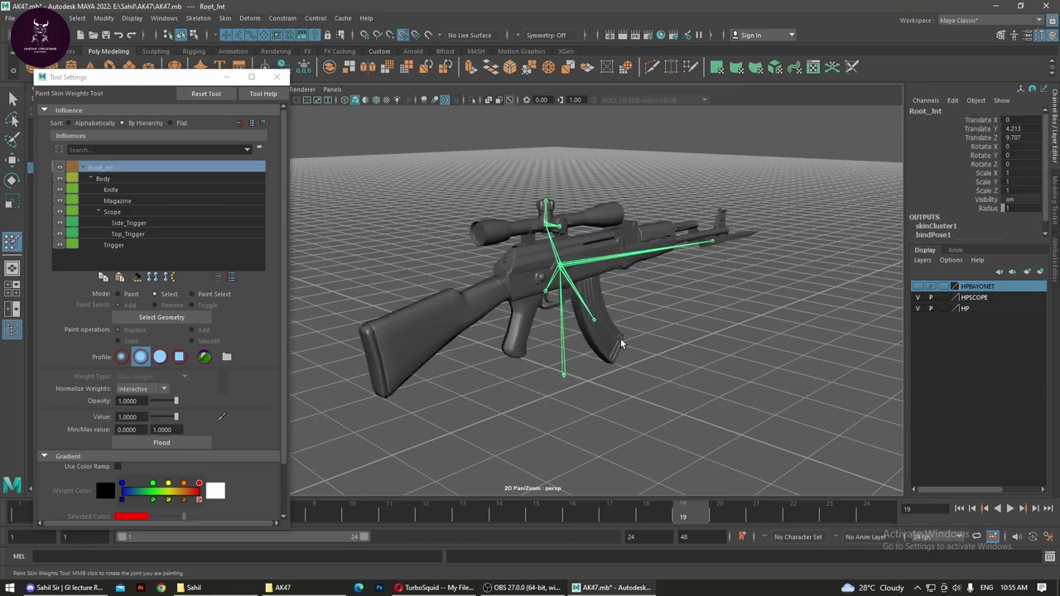
left_click(666, 300)
left_click(613, 329)
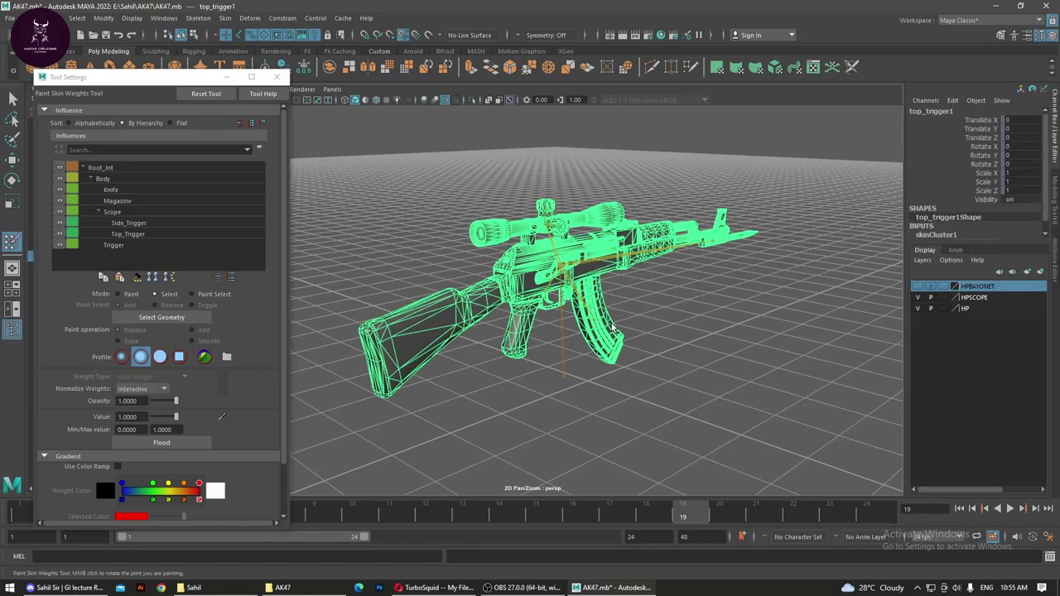
right_click(613, 328)
left_click(366, 146)
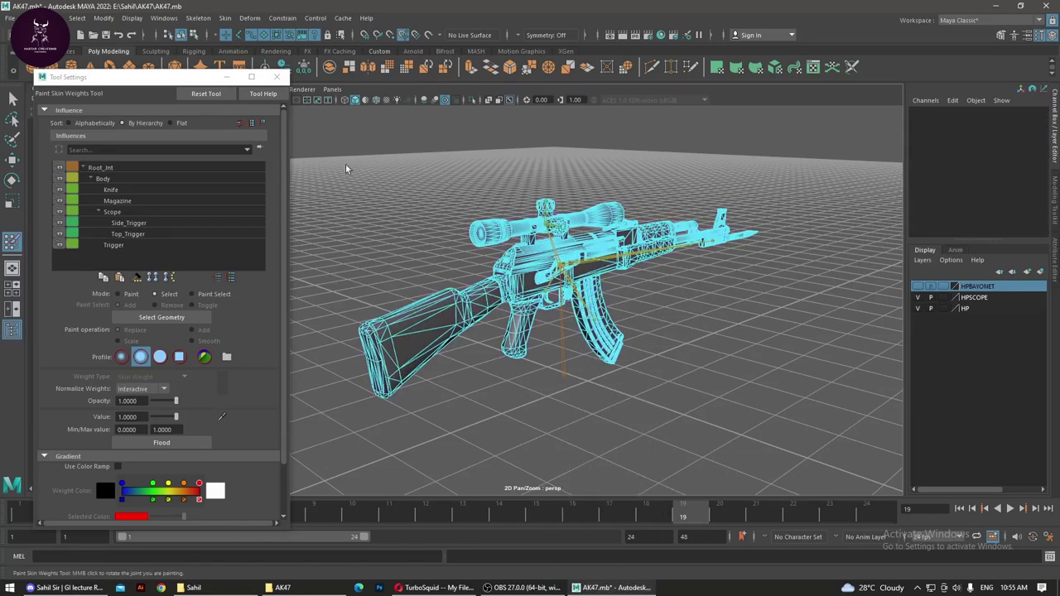
Step: Switch to Face mode, select all rifle faces, pick Root_Jnt and set Value to 1.0000
right_click(497, 309)
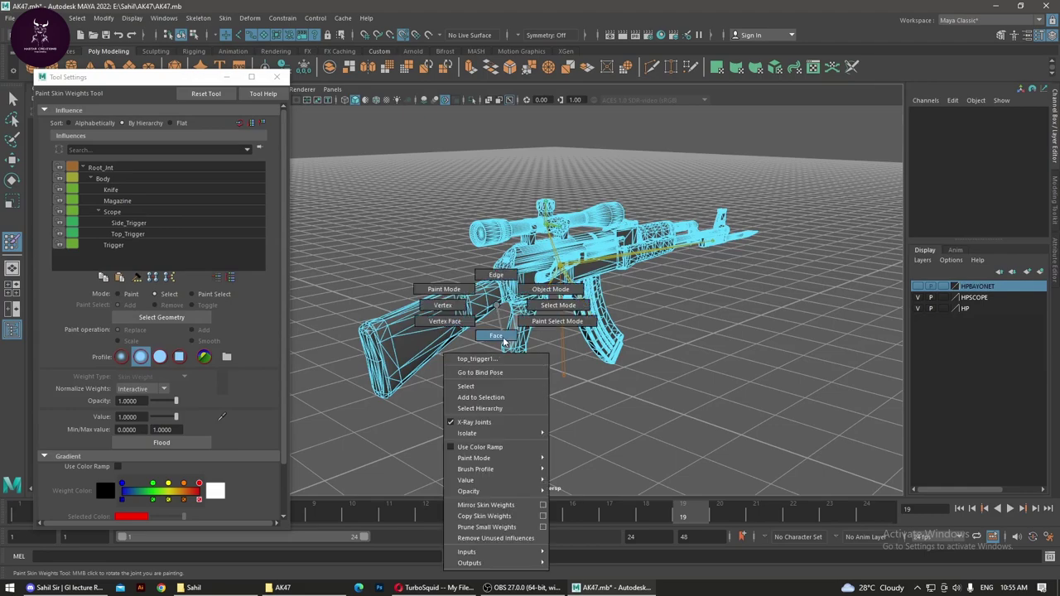
left_click(495, 337)
left_click_drag(308, 106, 791, 431)
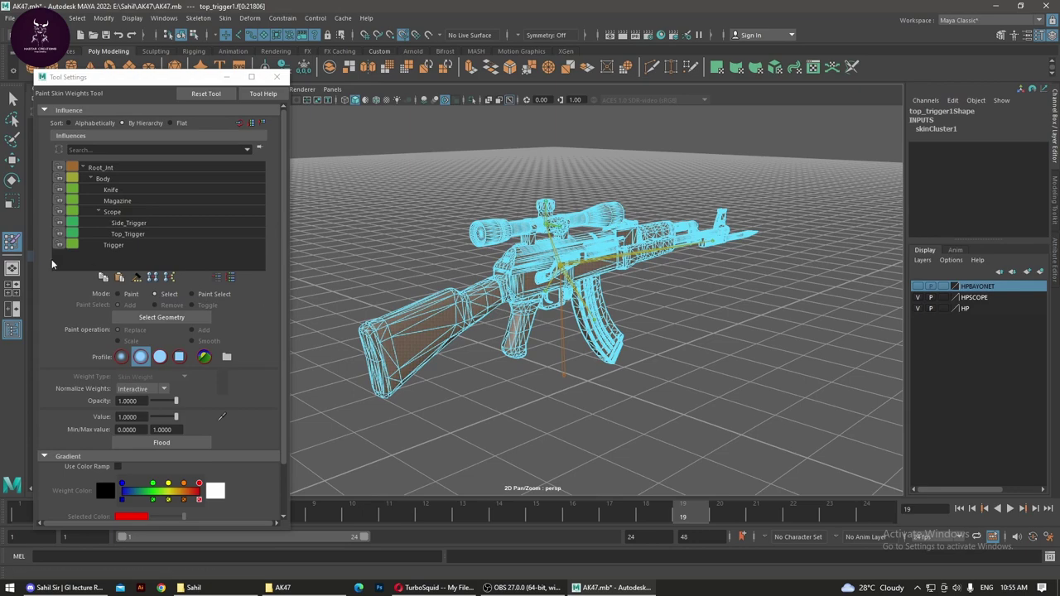
left_click(101, 168)
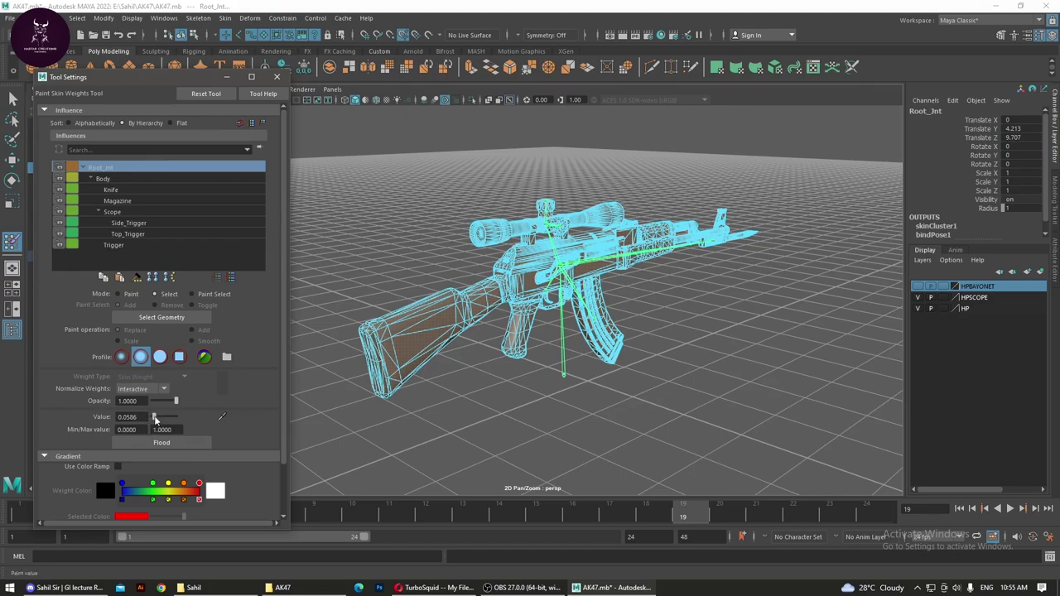
left_click_drag(154, 418, 199, 425)
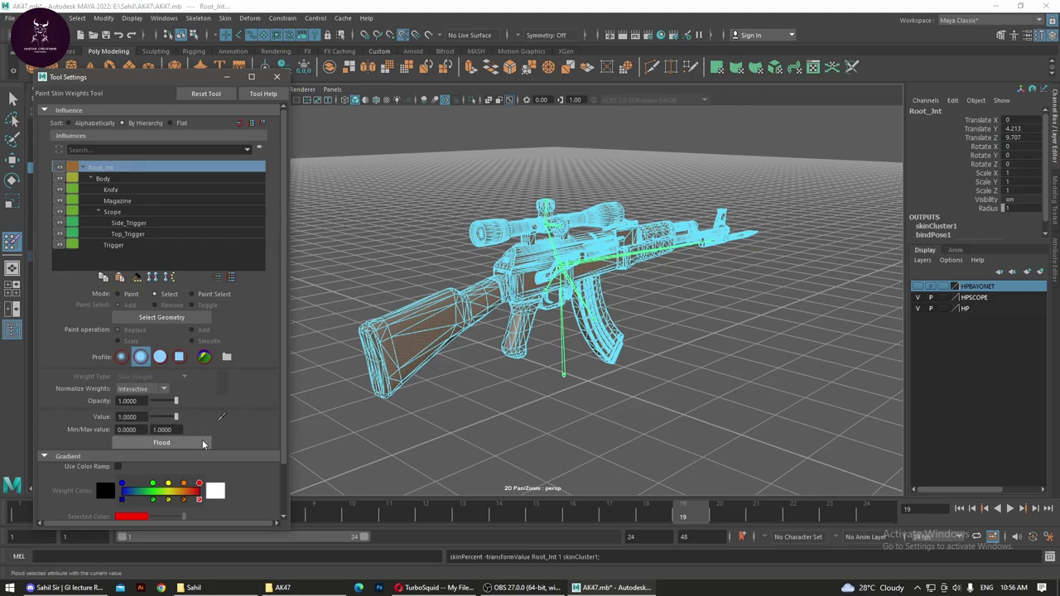
Step: Return to Paint mode and flood the whole rifle's weights to Root_Jnt
left_click(121, 294)
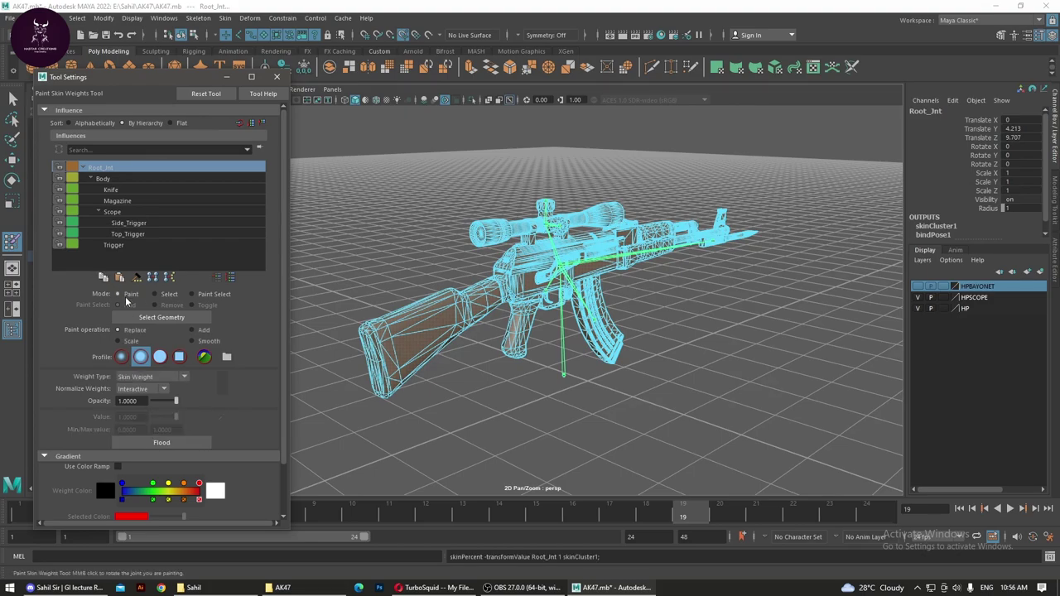
left_click(182, 445)
left_click(182, 444)
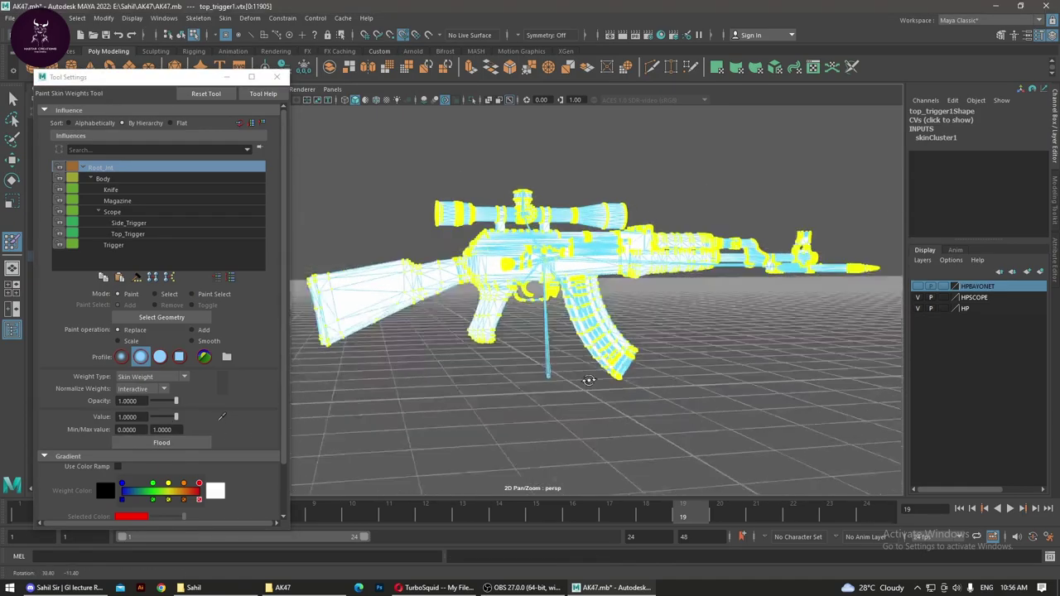
mouse_move(580, 357)
left_mouse_down("alt")
mouse_move(643, 360)
mouse_move(622, 398)
left_mouse_up("alt")
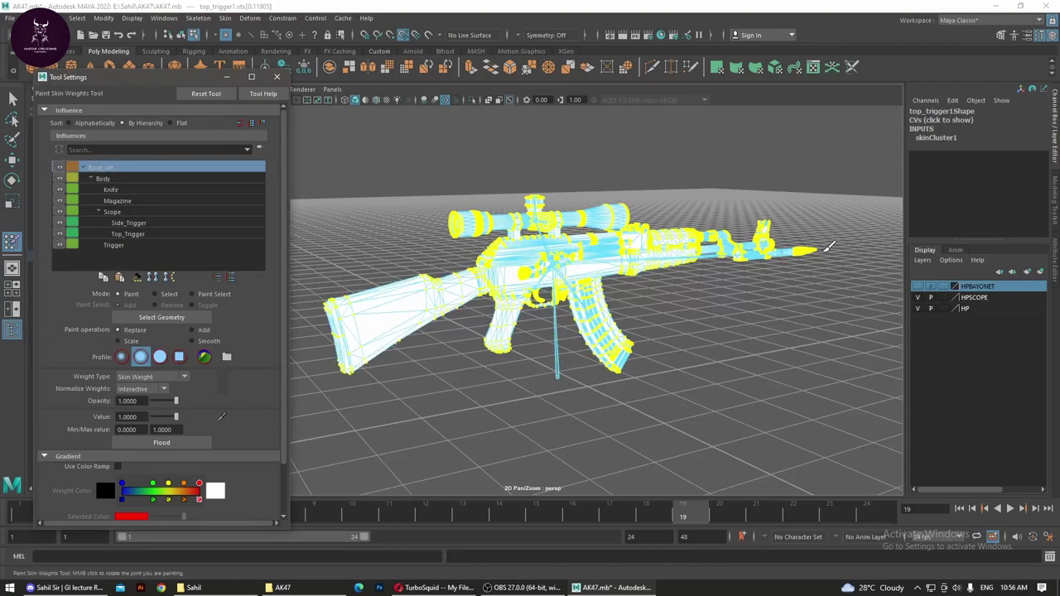
Step: Pick the Body influence and marquee-select all of the rifle's vertices
left_click(104, 179)
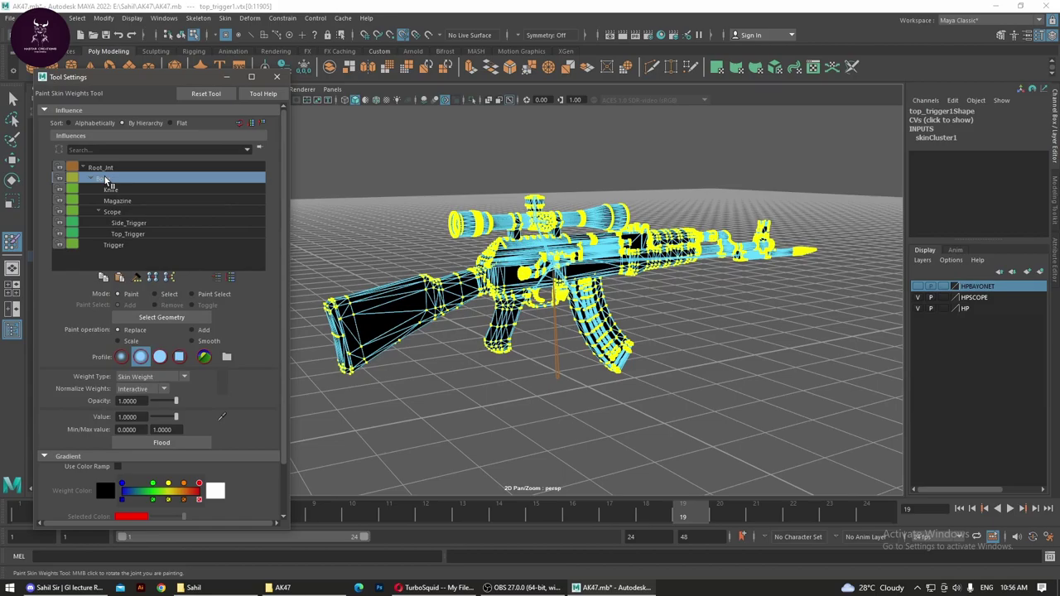
mouse_move(605, 310)
left_mouse_down("alt")
mouse_move(656, 324)
mouse_move(561, 319)
left_mouse_up("alt")
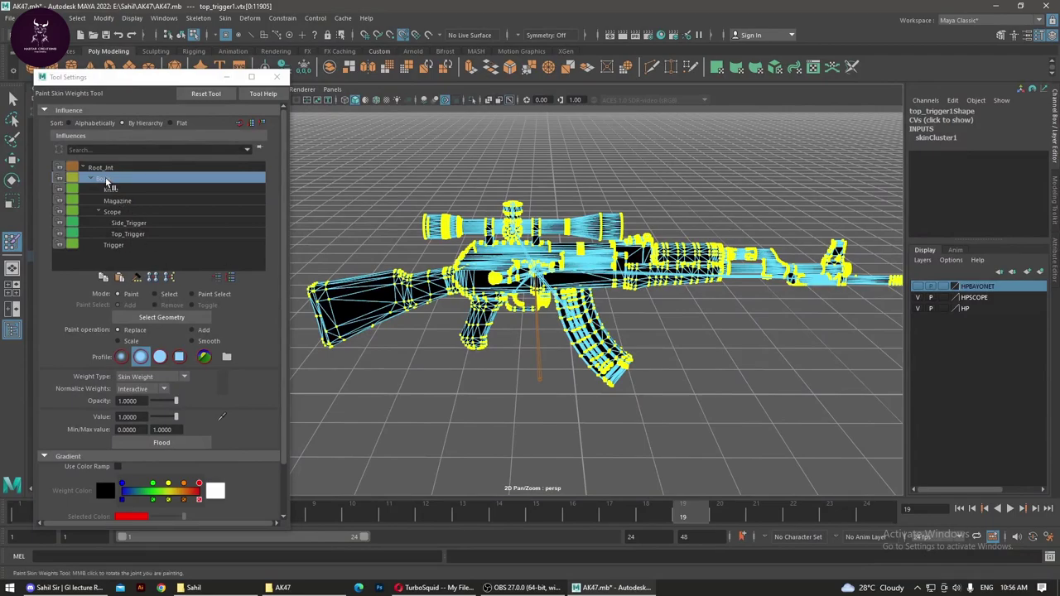
left_click(162, 295)
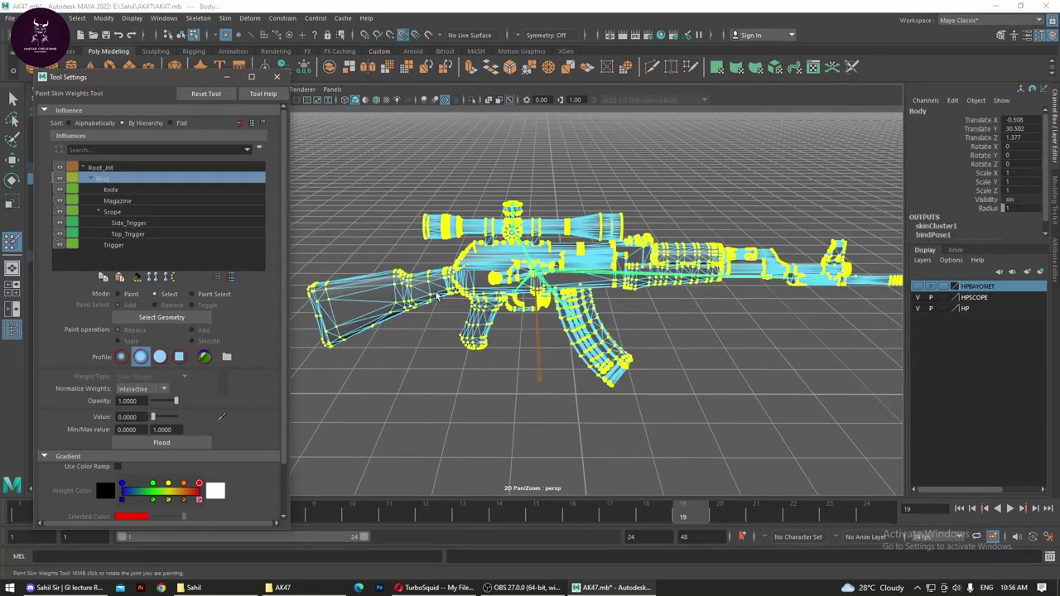
left_click(486, 325)
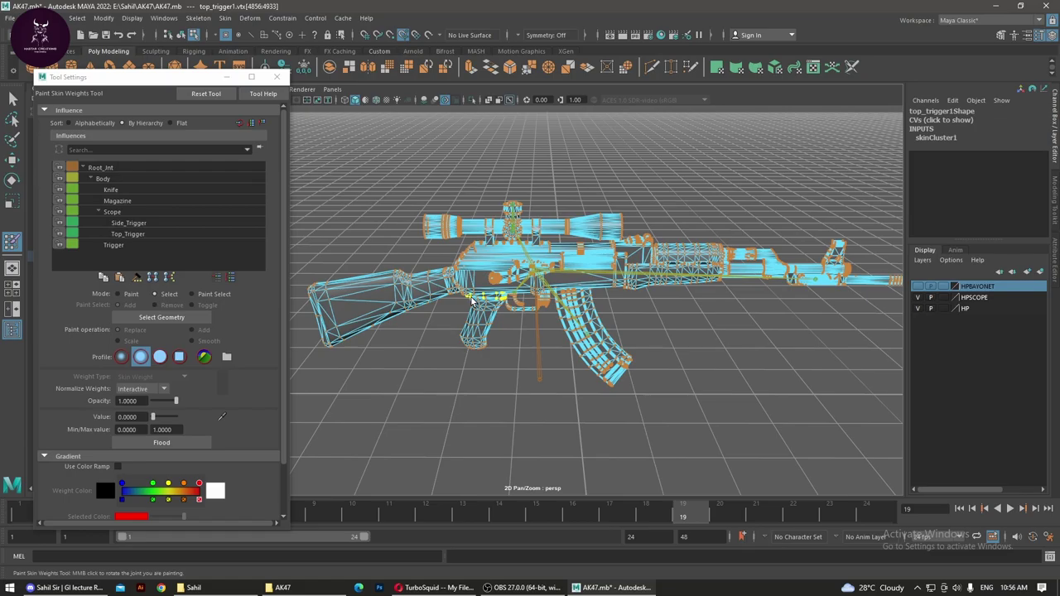
scroll(393, 218, "down", 2)
scroll(385, 215, "down", 3)
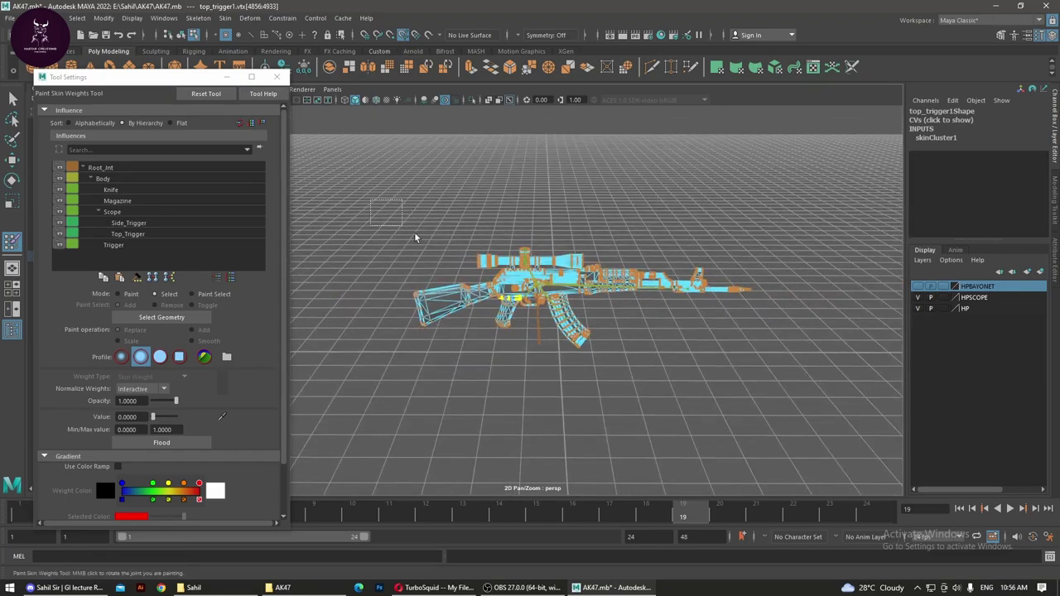
left_click_drag(369, 200, 818, 393)
left_click_drag(629, 396, 571, 389, "alt")
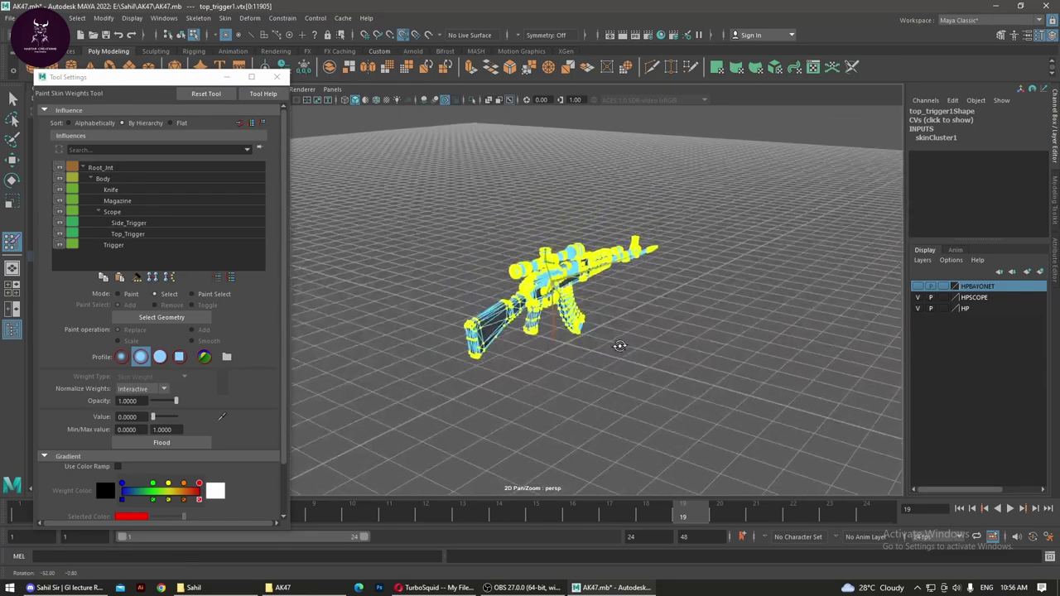
Step: Flood the rifle's weights to Body at 1.0 and zoom in on the rifle's side
left_click(115, 296)
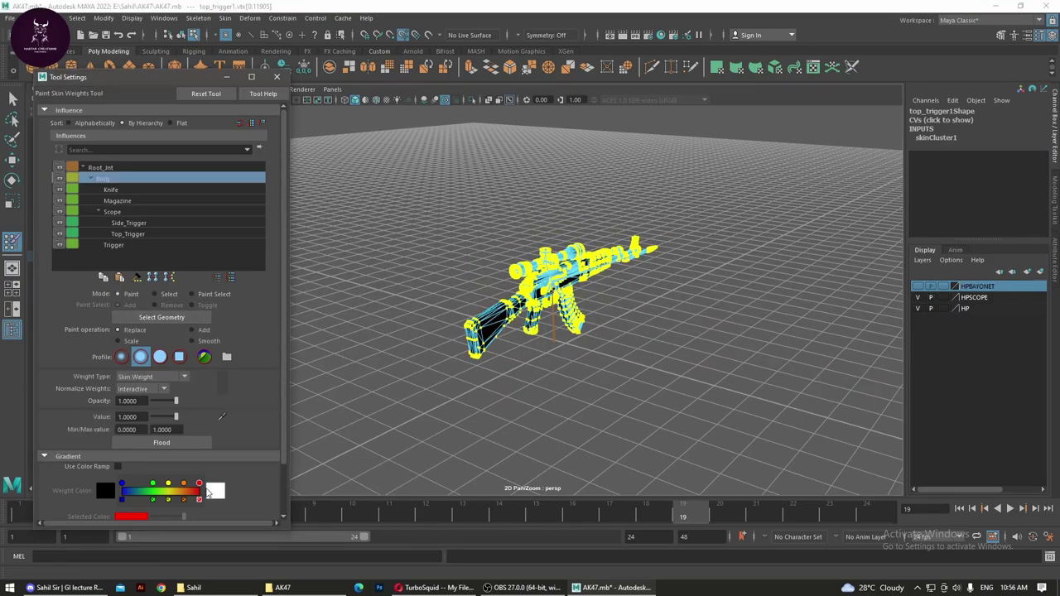
left_click(162, 442)
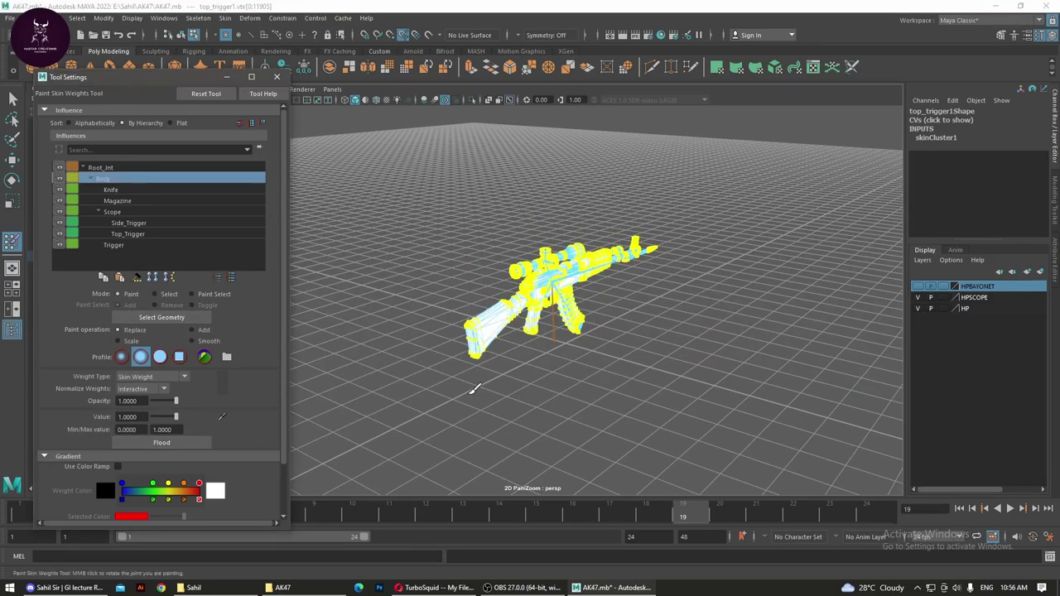
left_click_drag(694, 322, 674, 336, "alt")
scroll(675, 337, "up", 3)
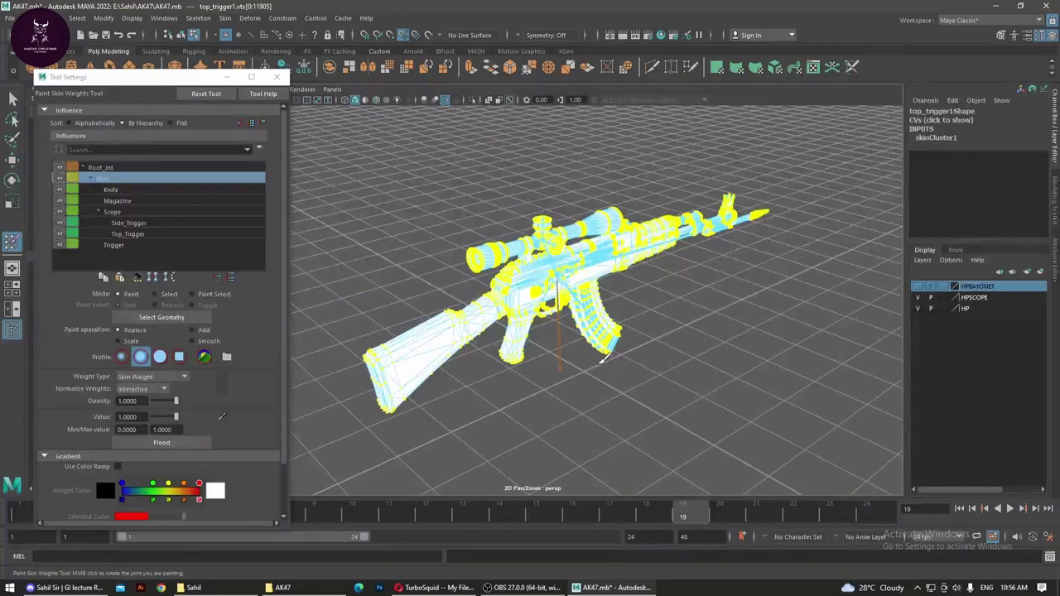
scroll(729, 368, "up", 2)
scroll(741, 406, "up", 3)
left_click_drag(746, 414, 672, 385, "alt")
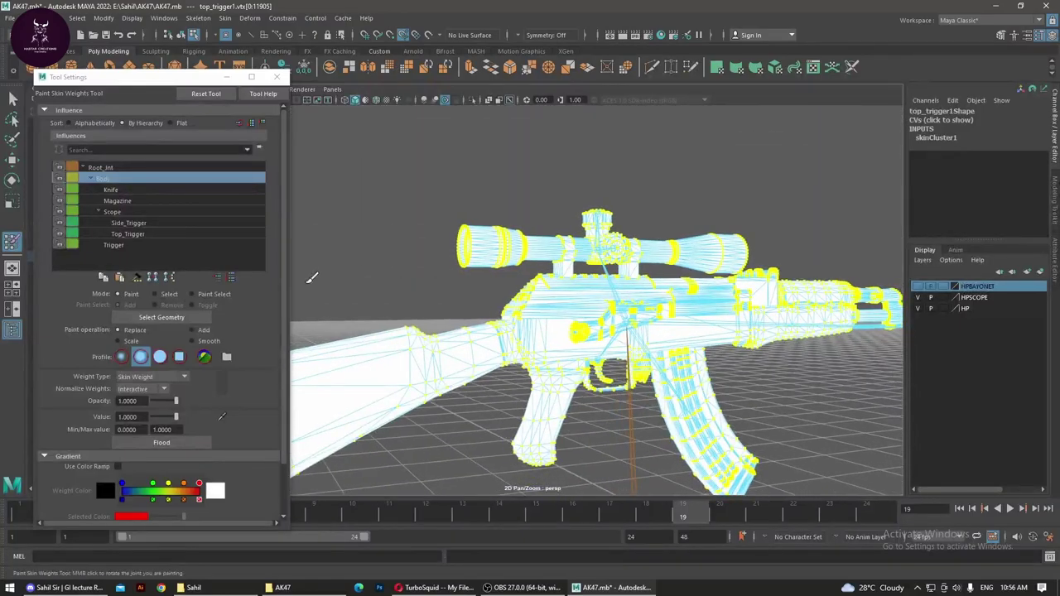
Step: Make Knife the active influence, switch to Select mode and pick fore-end vertices
left_click(124, 190)
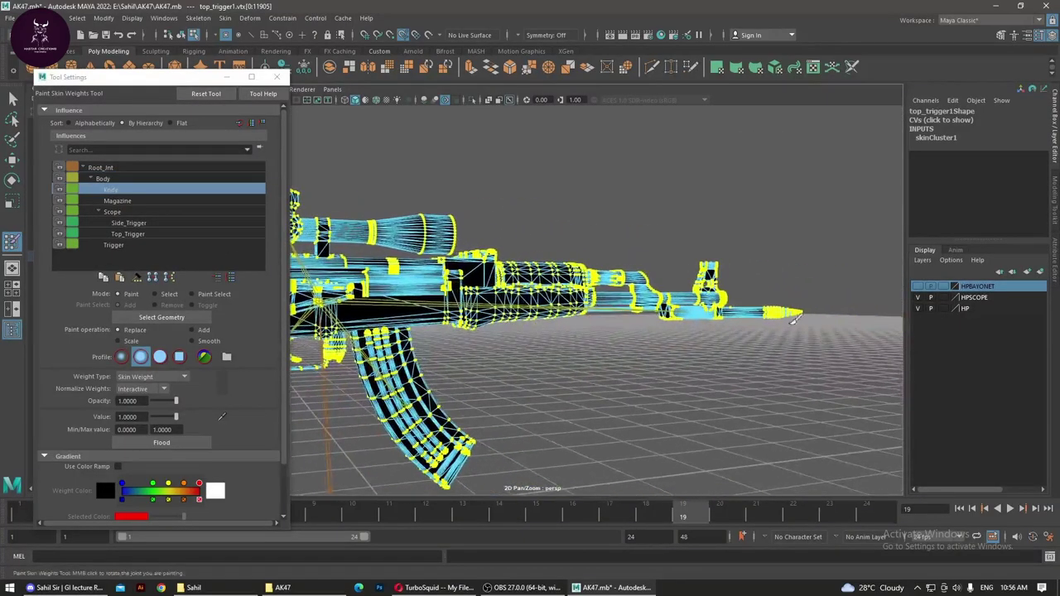
left_click_drag(497, 389, 681, 410, "alt")
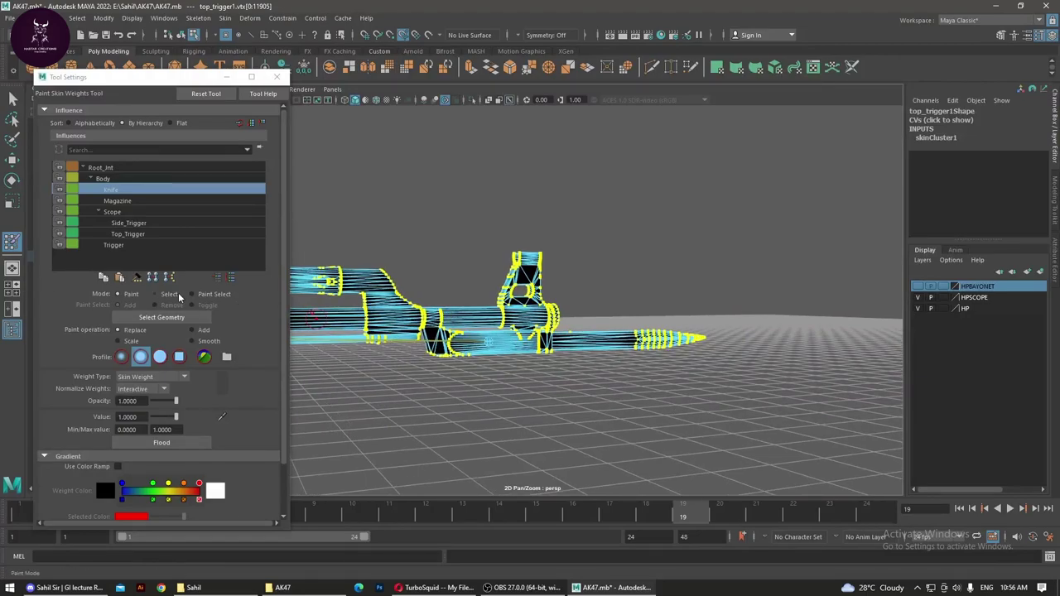
left_click(542, 365)
left_click(549, 403)
left_click_drag(549, 403, 579, 379, "alt")
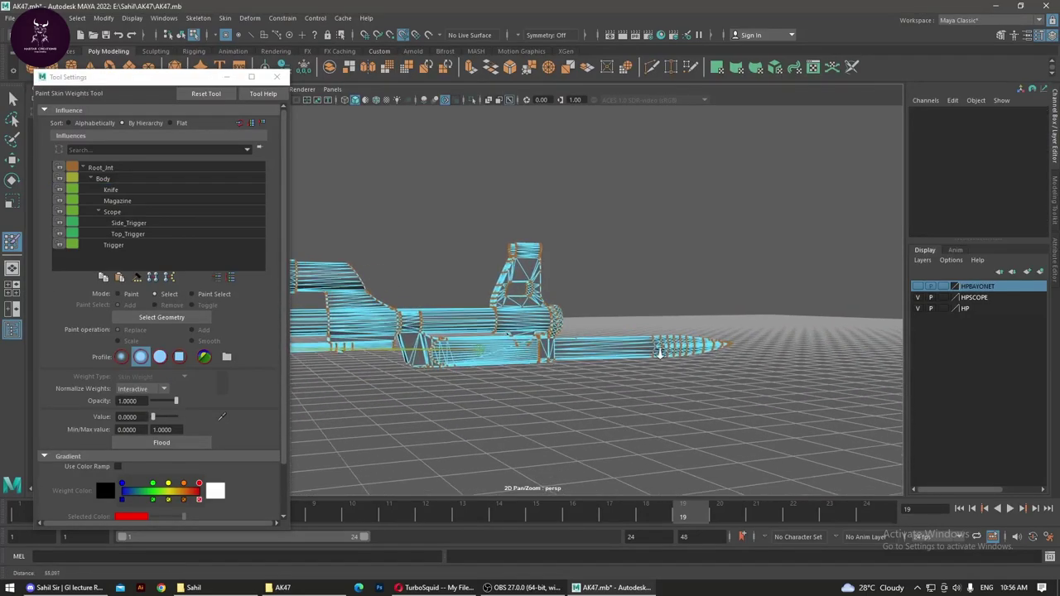
left_click(540, 362)
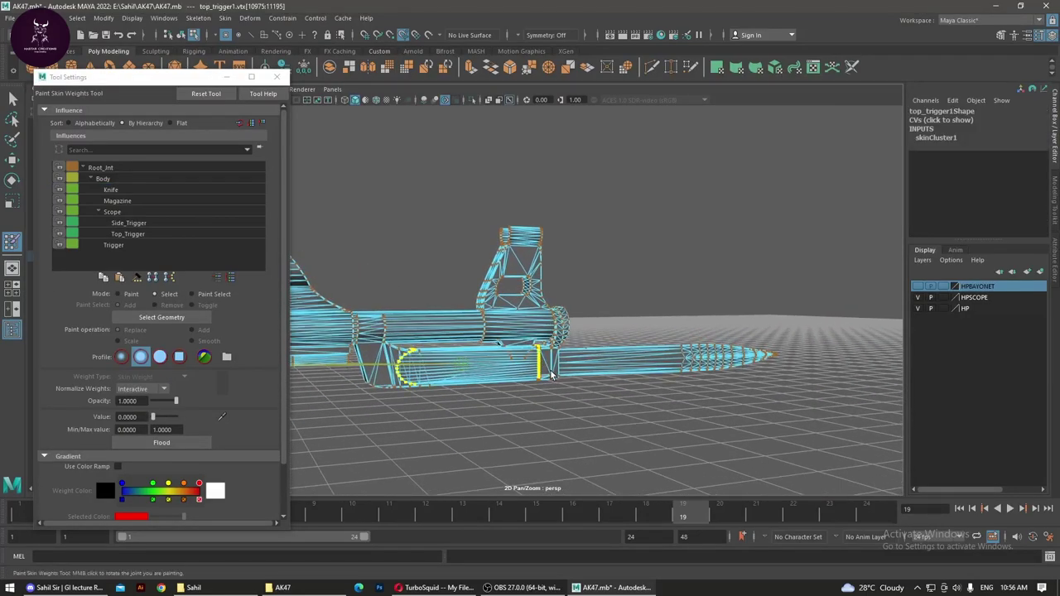
left_click_drag(508, 397, 571, 389, "alt")
right_click_drag(572, 389, 589, 397, "alt")
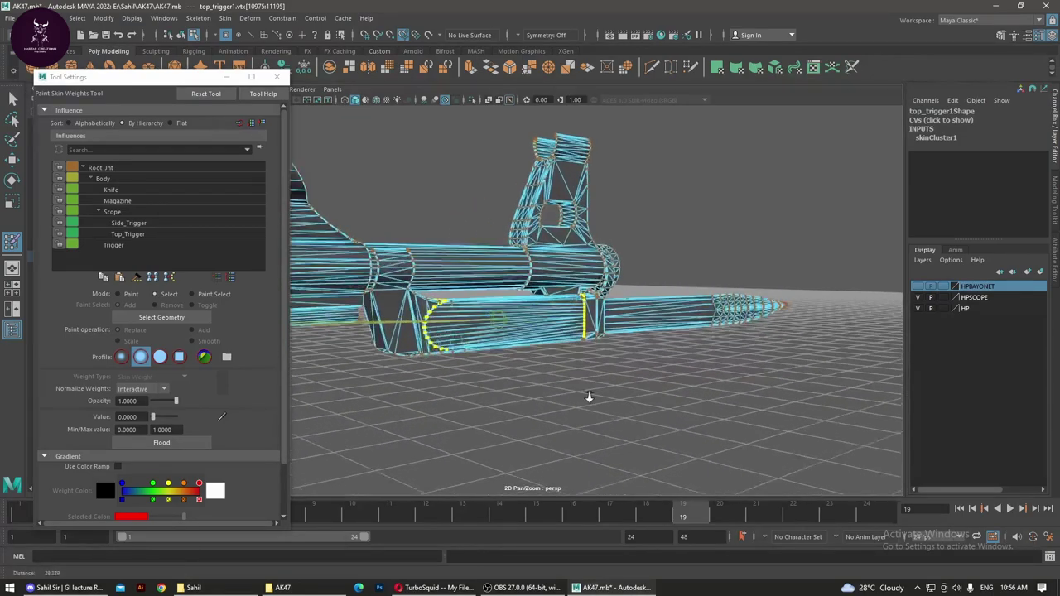
left_click_drag(589, 396, 497, 369, "alt")
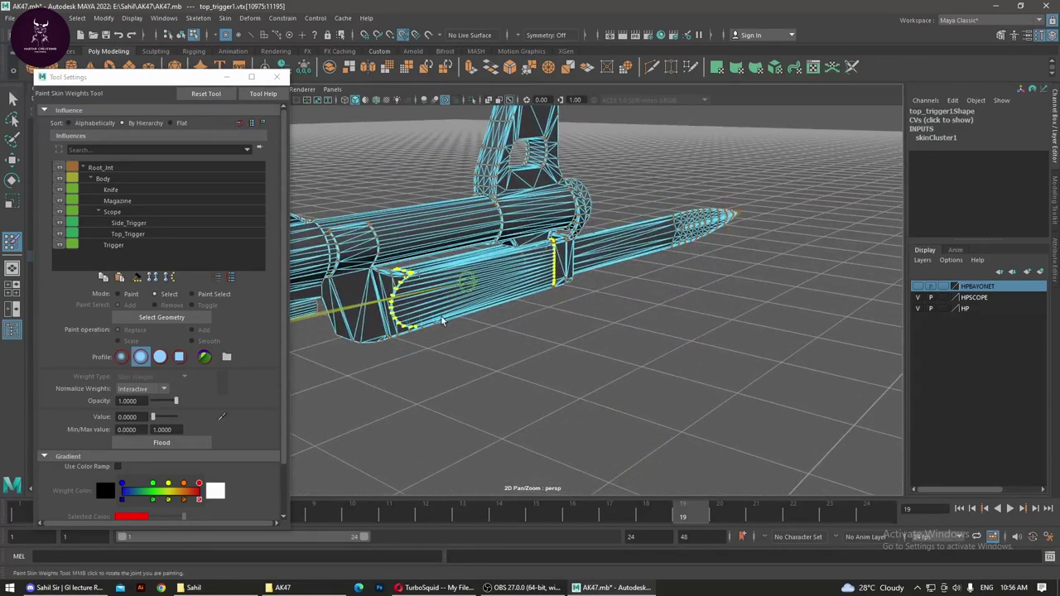
Step: Use right-click marking menus to try Object Mode and then Face mode on the mesh
right_click(431, 283)
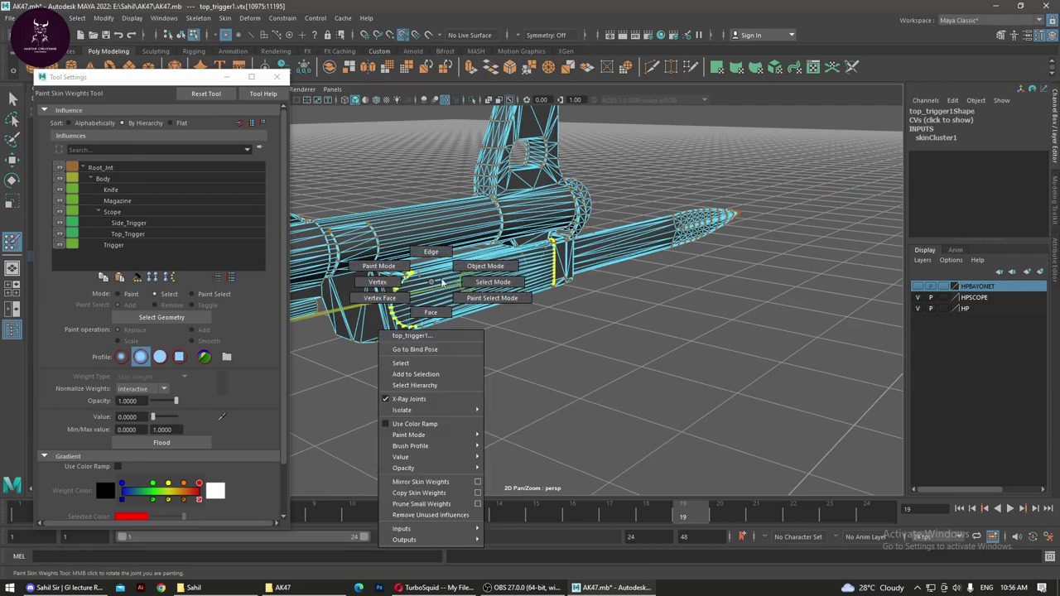
left_click(484, 266)
right_click(455, 288)
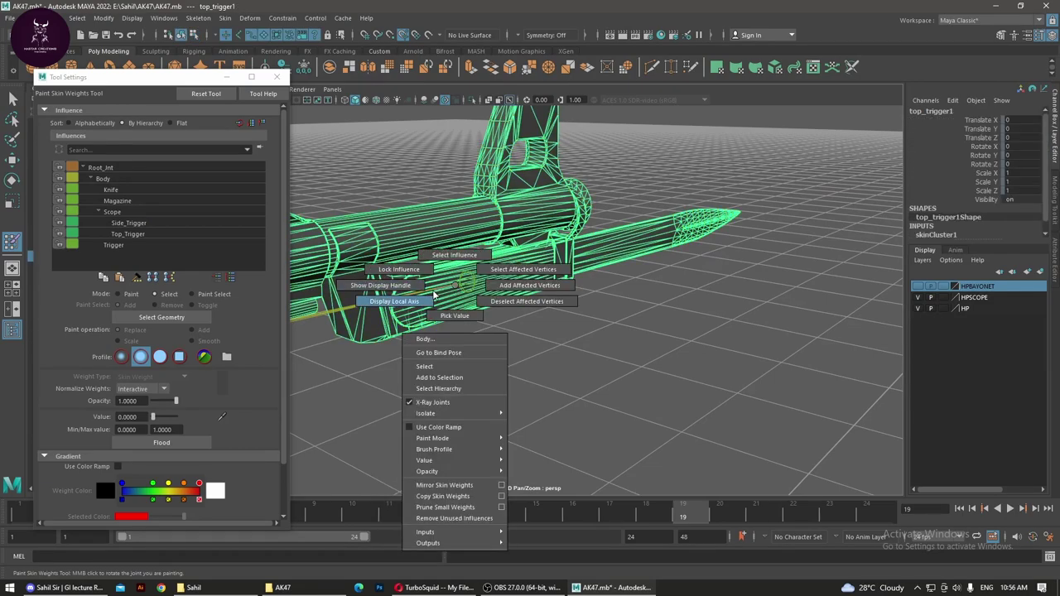
left_click(443, 299)
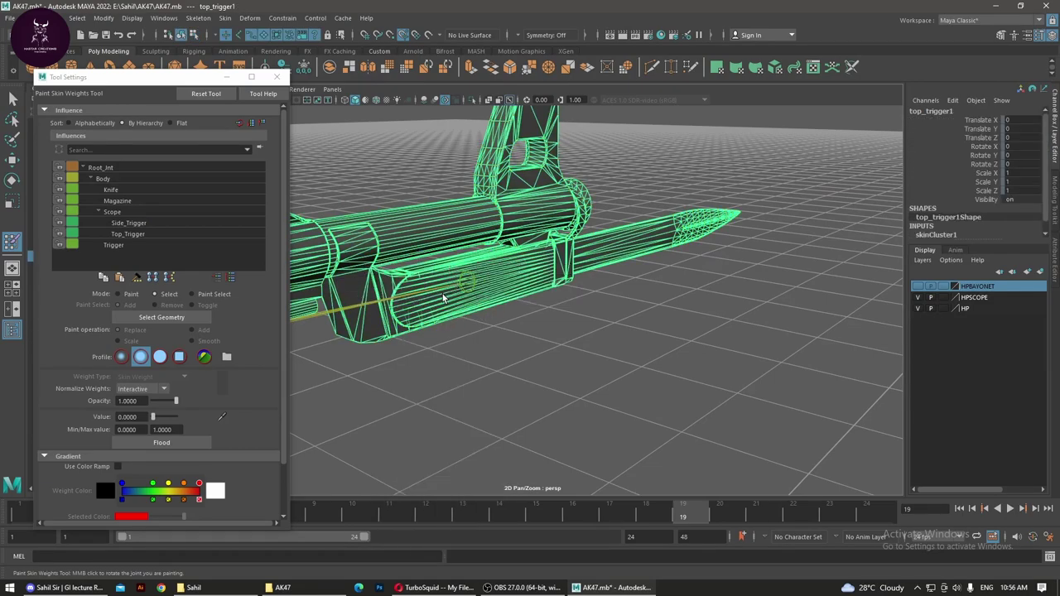
right_click(443, 298)
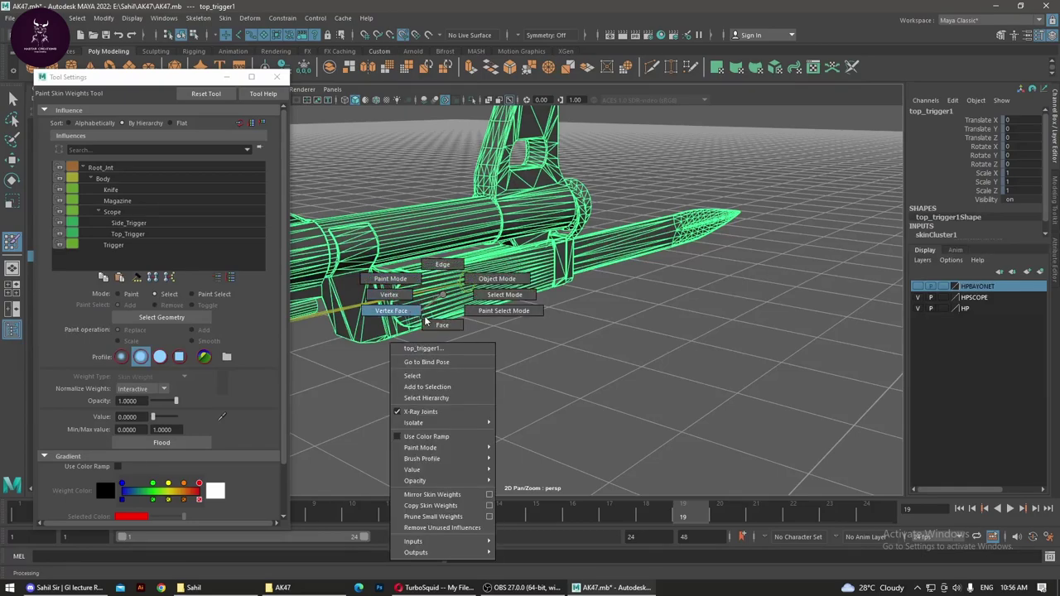
left_click(428, 323)
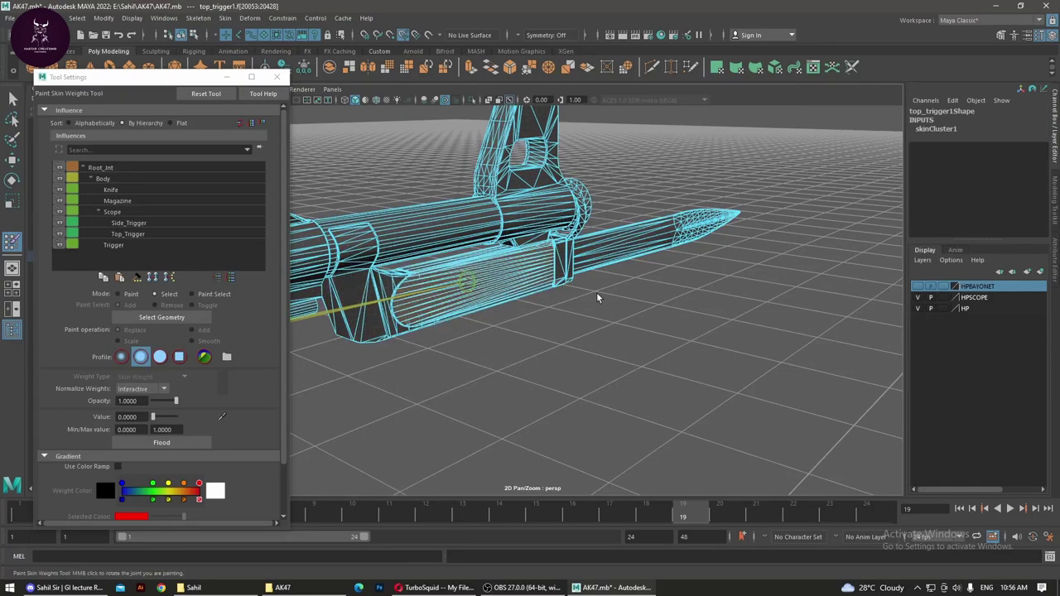
Step: Return top_trigger1 to Object Mode and select the whole rifle mesh
left_click_drag(598, 298, 596, 301, "alt")
middle_click_drag(596, 301, 520, 265, "alt")
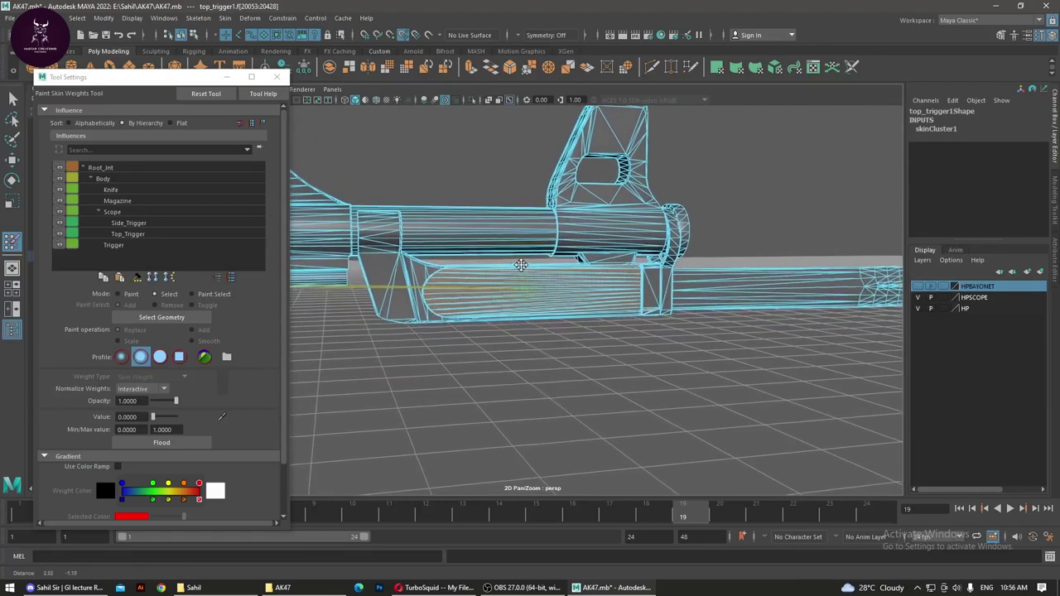
left_click_drag(520, 264, 564, 300, "alt")
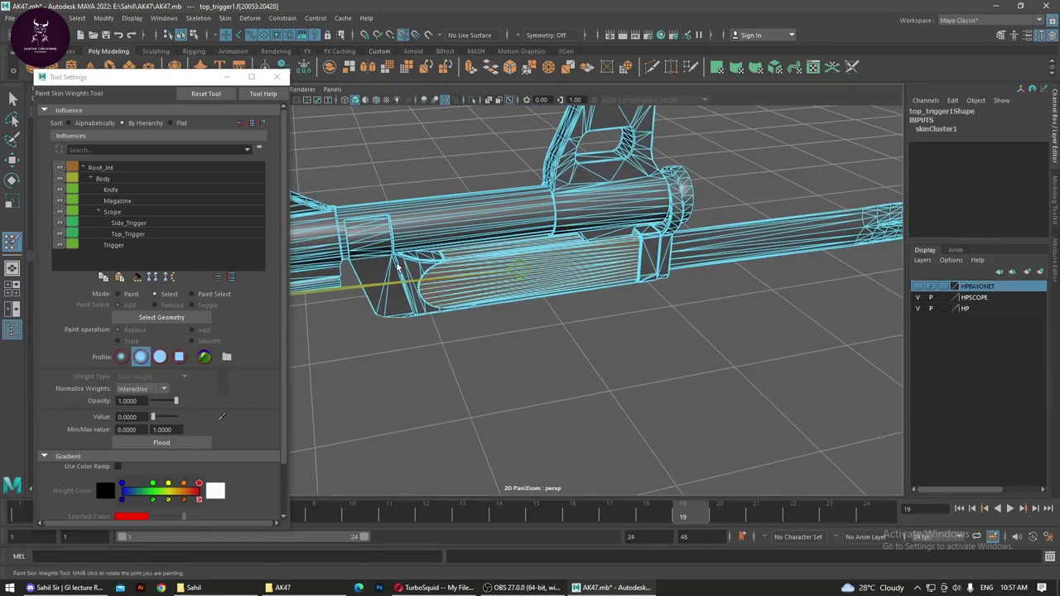
mouse_move(398, 267)
left_mouse_down("alt")
mouse_move(544, 301)
mouse_move(501, 345)
mouse_move(804, 284)
mouse_move(722, 259)
left_mouse_up("alt")
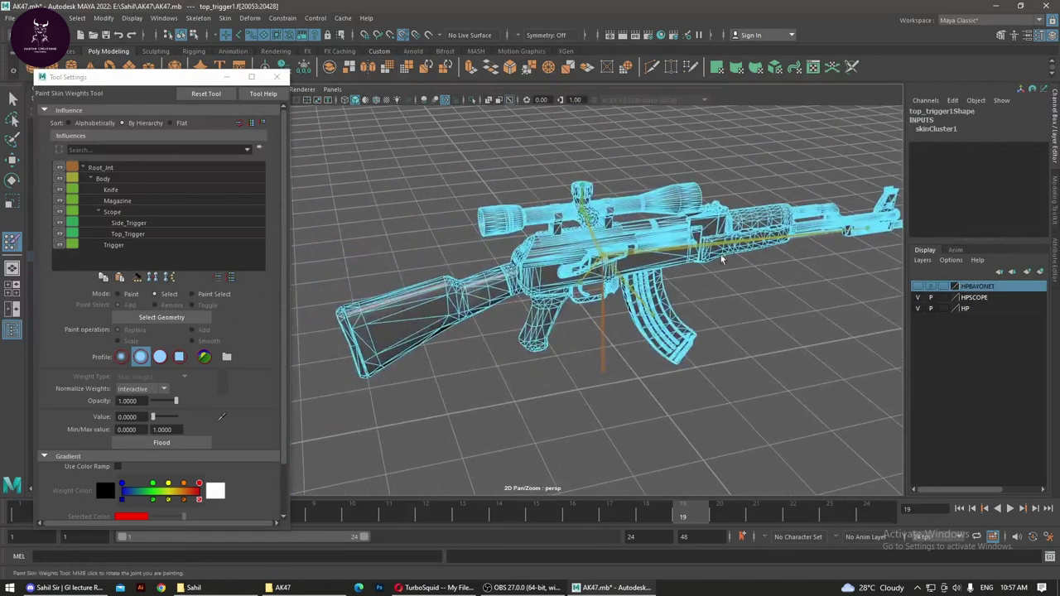
right_click_drag(390, 195, 427, 183)
left_click(431, 205)
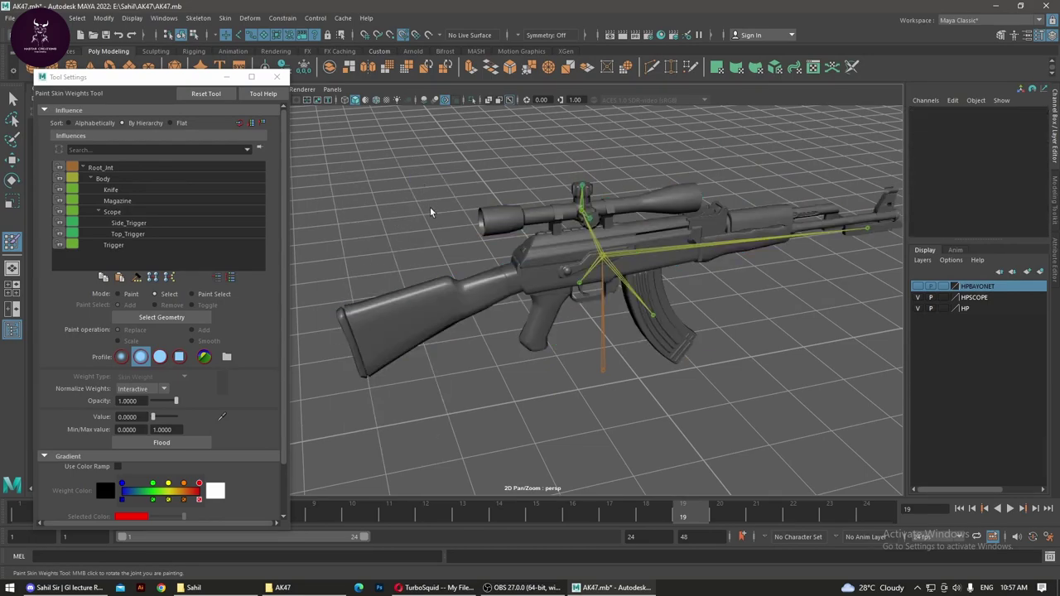
left_click(437, 287)
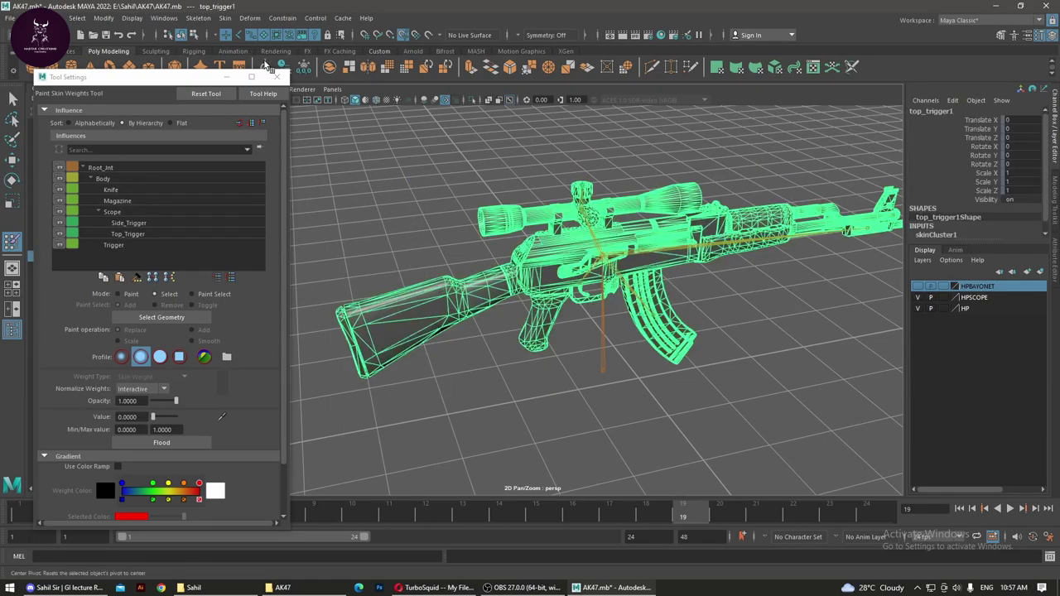
Step: Unbind top_trigger1 from its joints with Skin > Unbind Skin and reselect the mesh
left_click(225, 17)
left_click(253, 71)
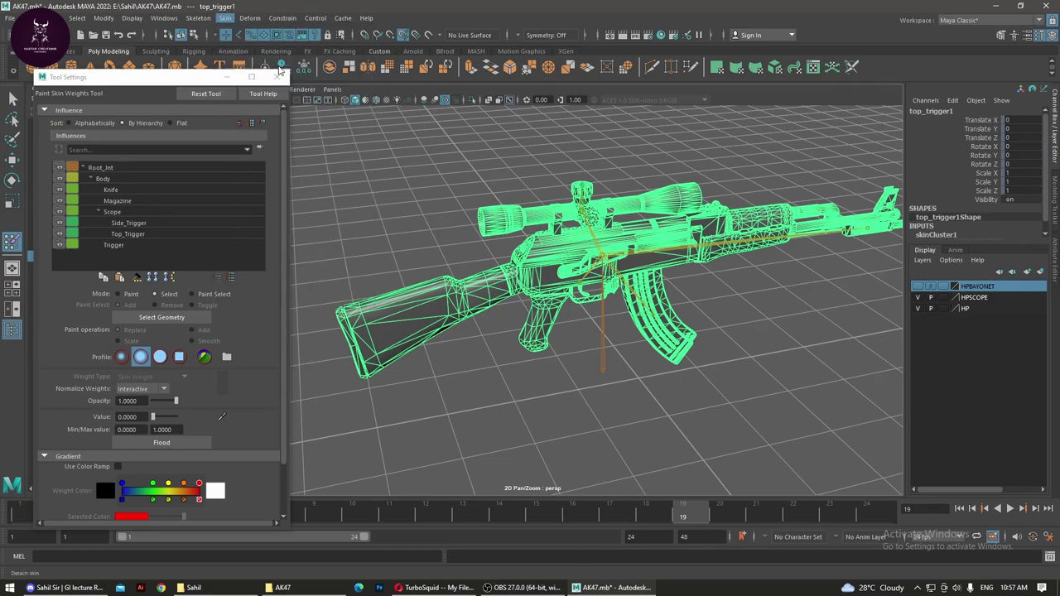
left_click(373, 184)
left_click(424, 285)
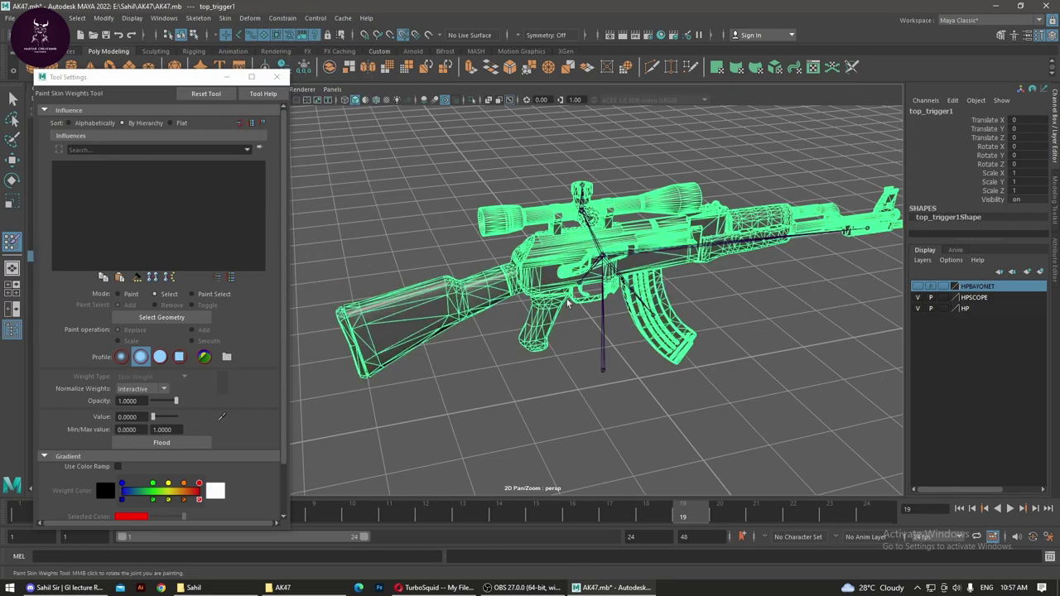
Step: Switch to the Modeling menu set and split the rifle with Mesh > Separate
left_click(198, 18)
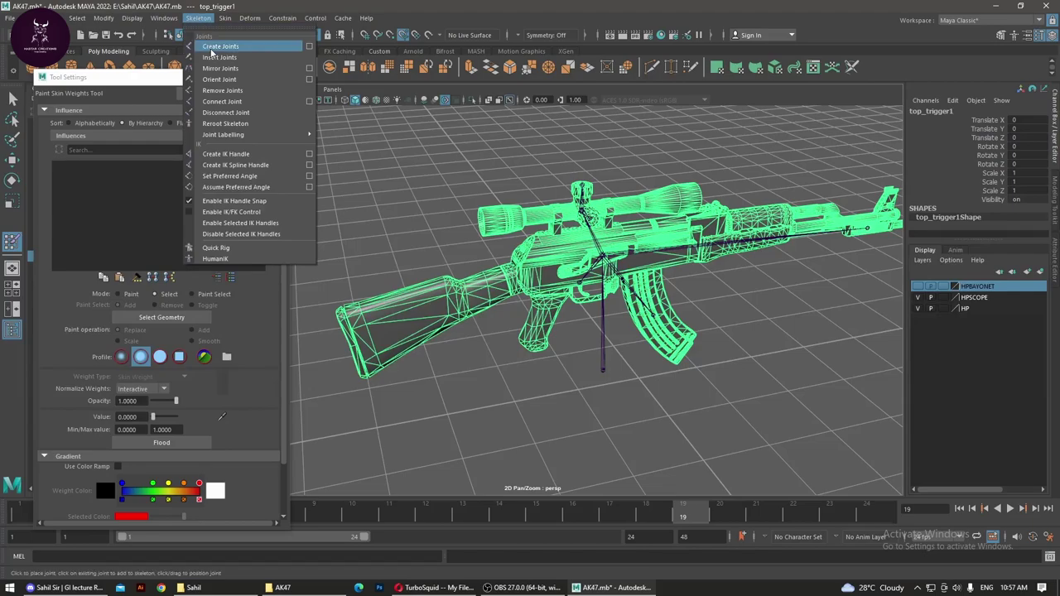
left_click(33, 35)
left_click(25, 58)
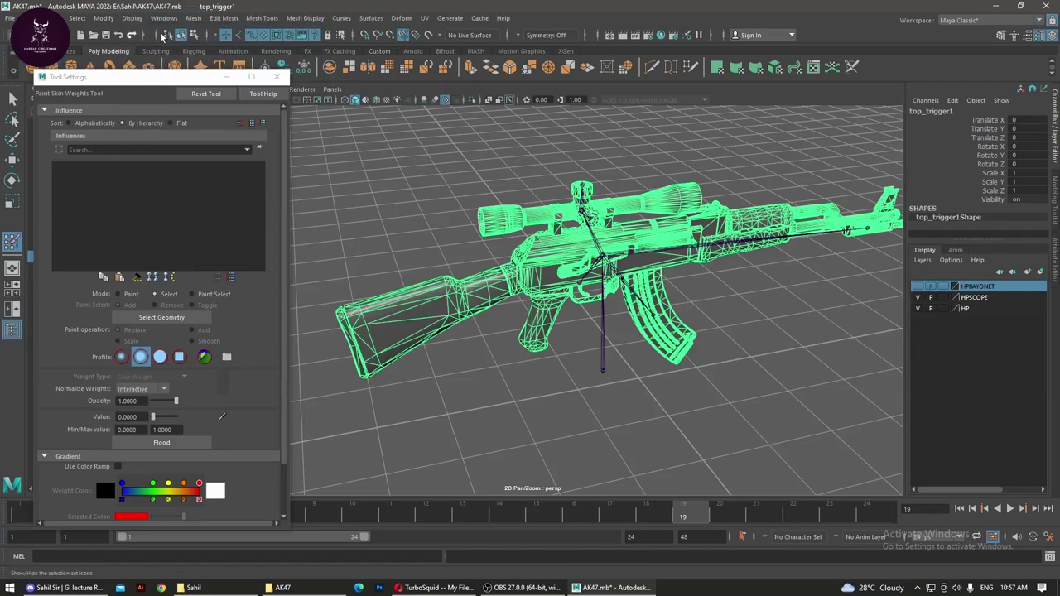
left_click(193, 18)
left_click(231, 60)
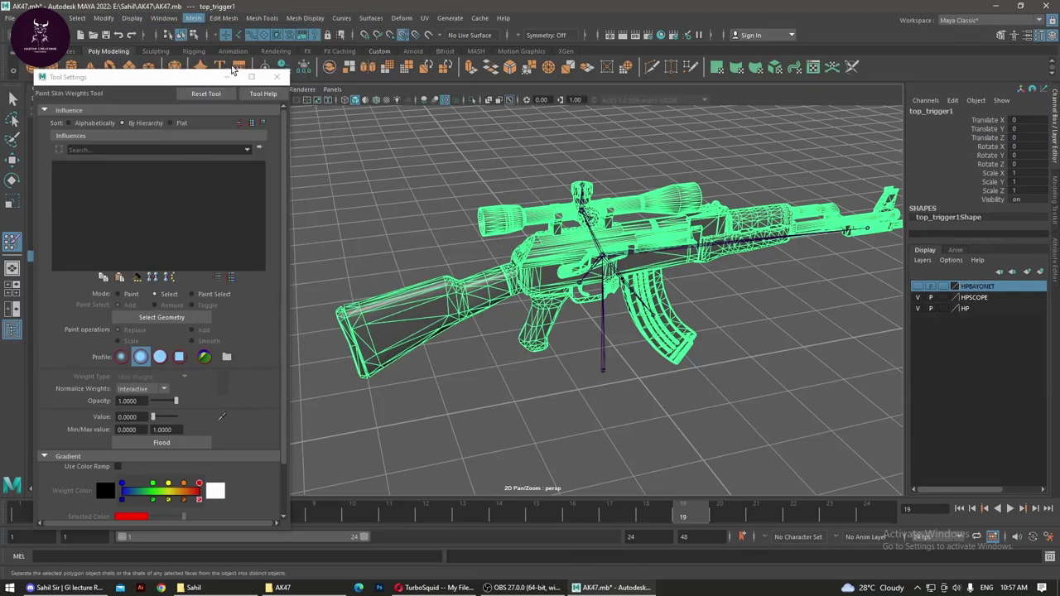
Step: Select the scope tube, both rings and the knob base and combine them into one mesh
left_click(532, 266)
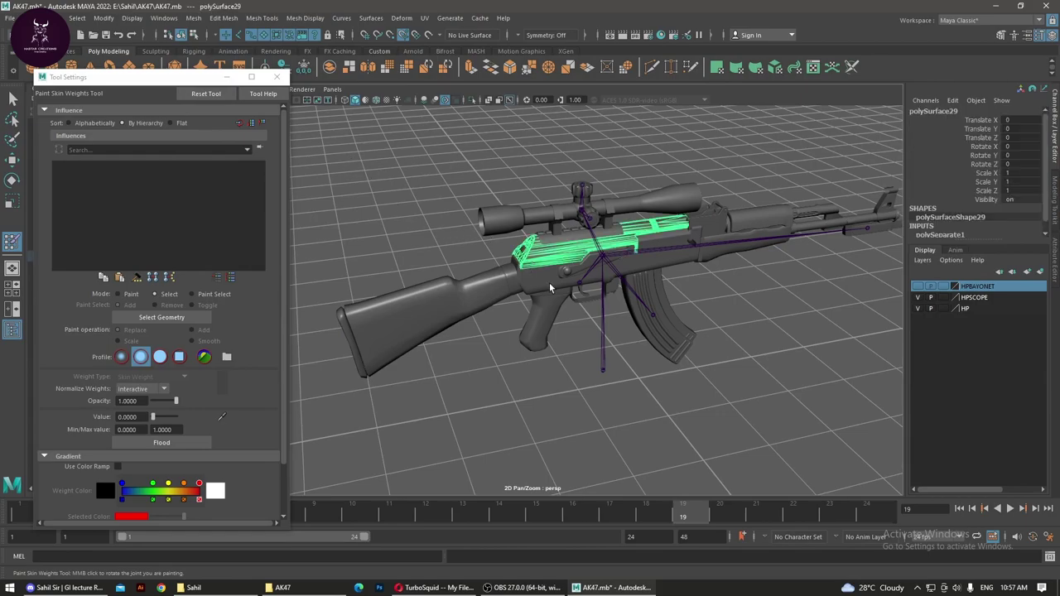
left_click(507, 225)
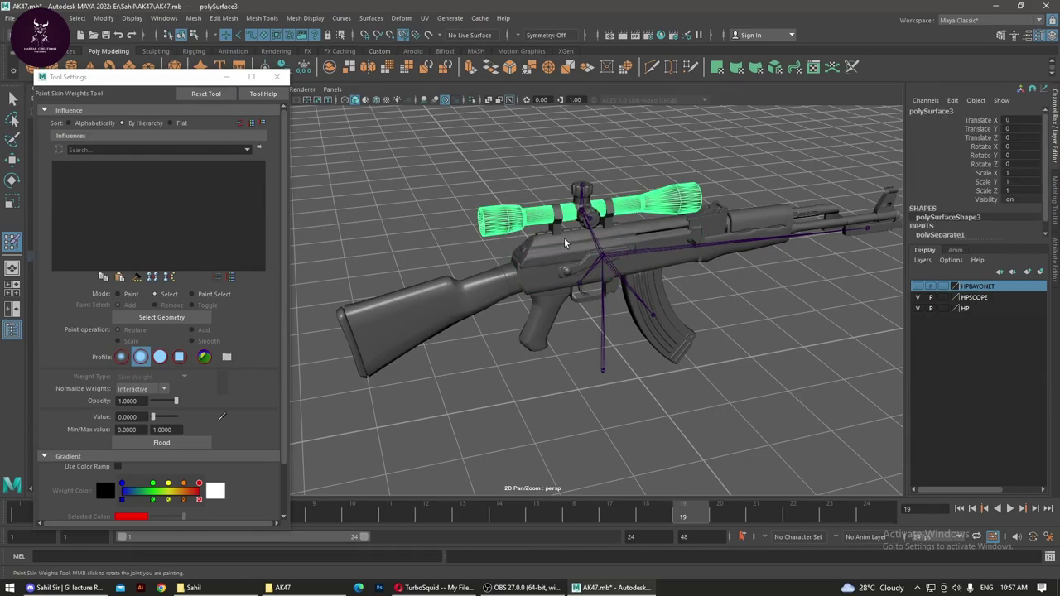
right_click_drag(565, 243, 571, 325, "alt")
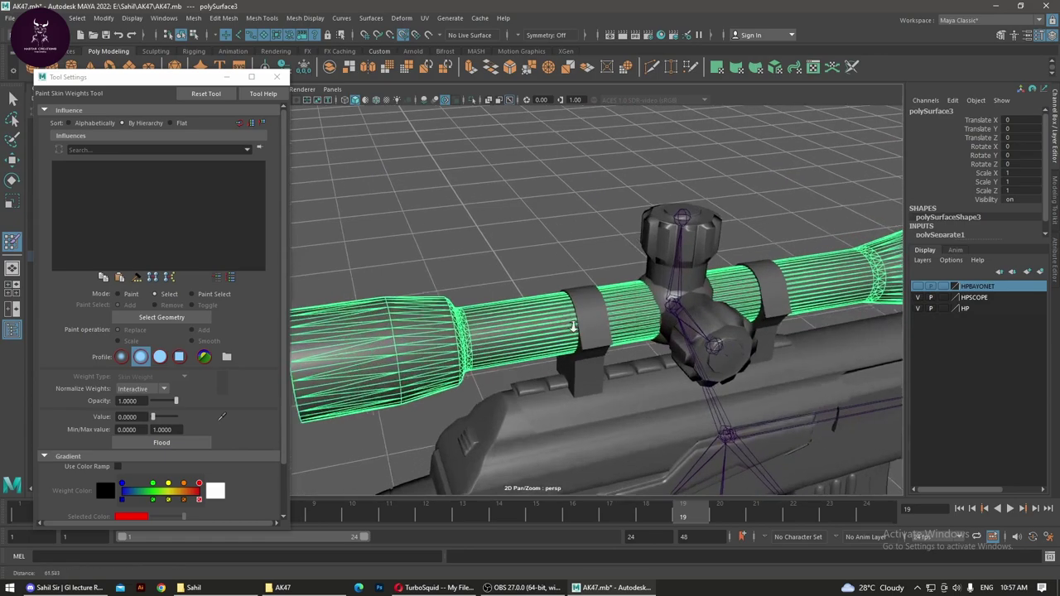
left_click_drag(572, 325, 569, 306, "alt")
left_click(569, 291)
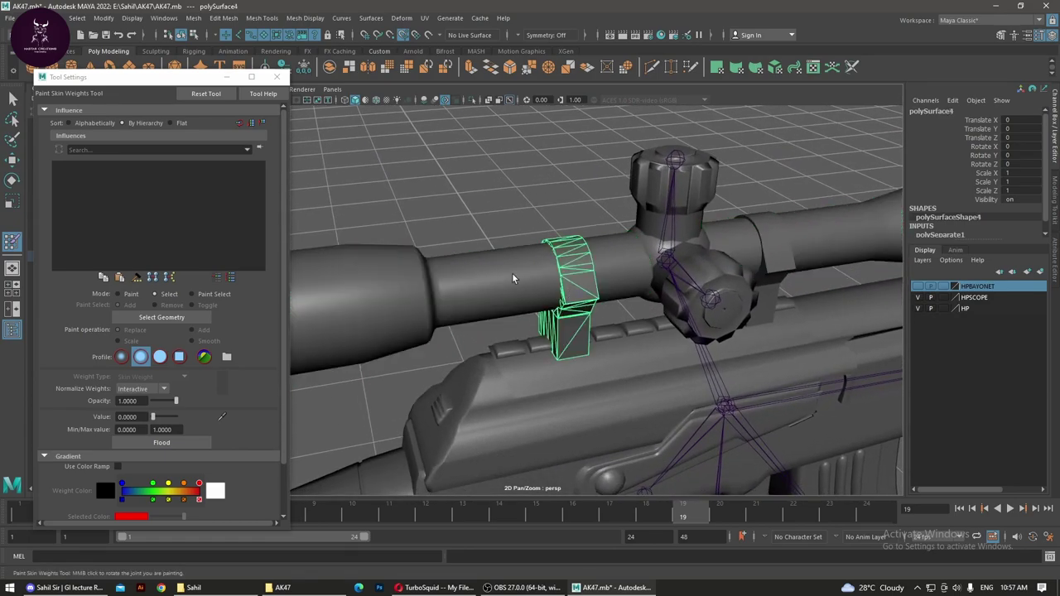
left_click(516, 280, "shift")
left_click(650, 253, "shift")
left_click(783, 273, "shift")
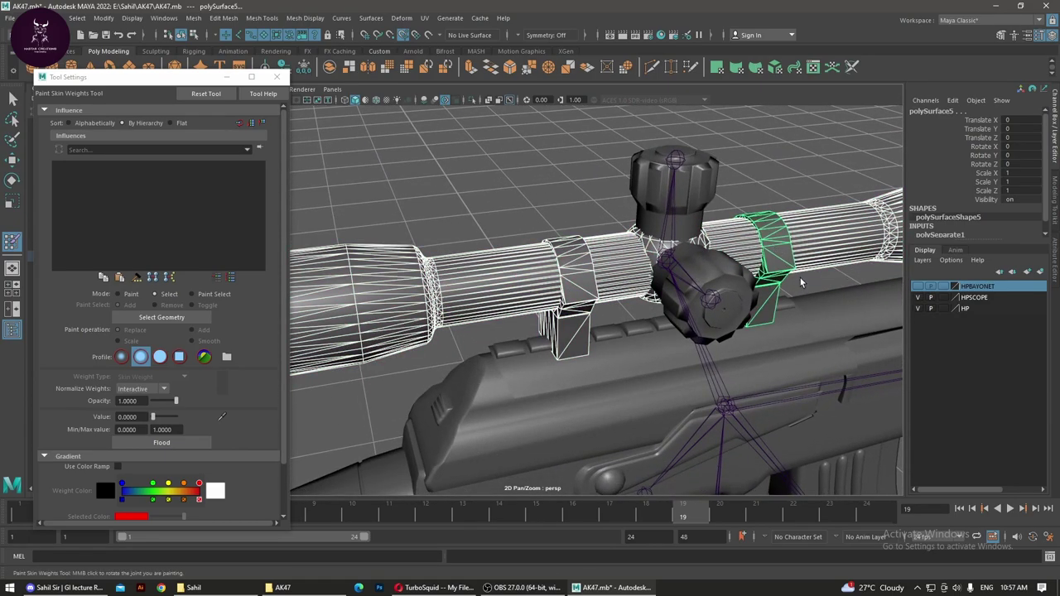
left_click(333, 71)
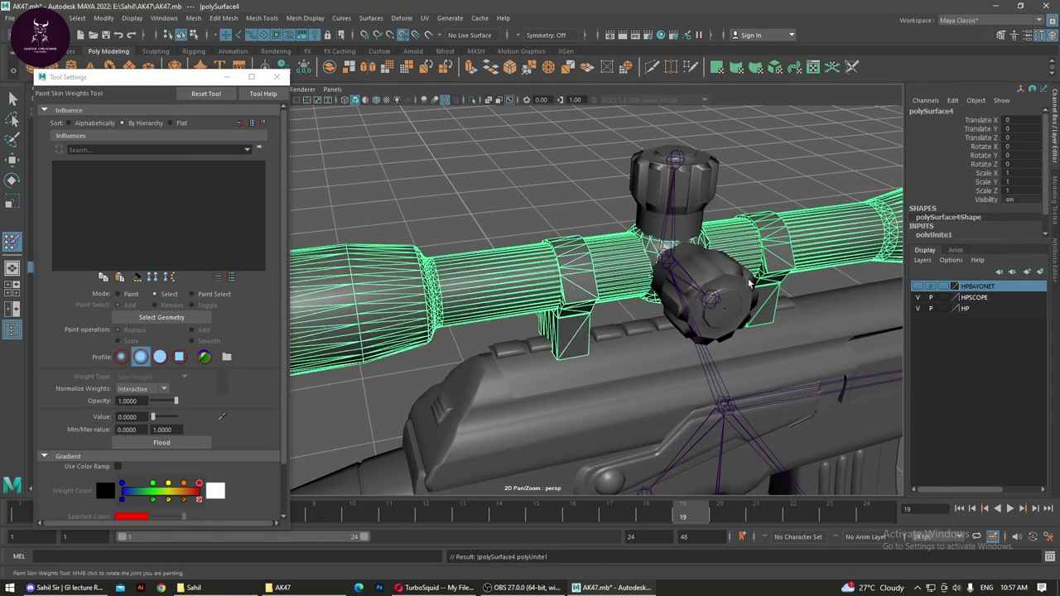
key("f")
Step: Select the combined scope and hide it with Ctrl+H, then undo the hide
left_click_drag(611, 259, 587, 151, "alt")
left_click(587, 151)
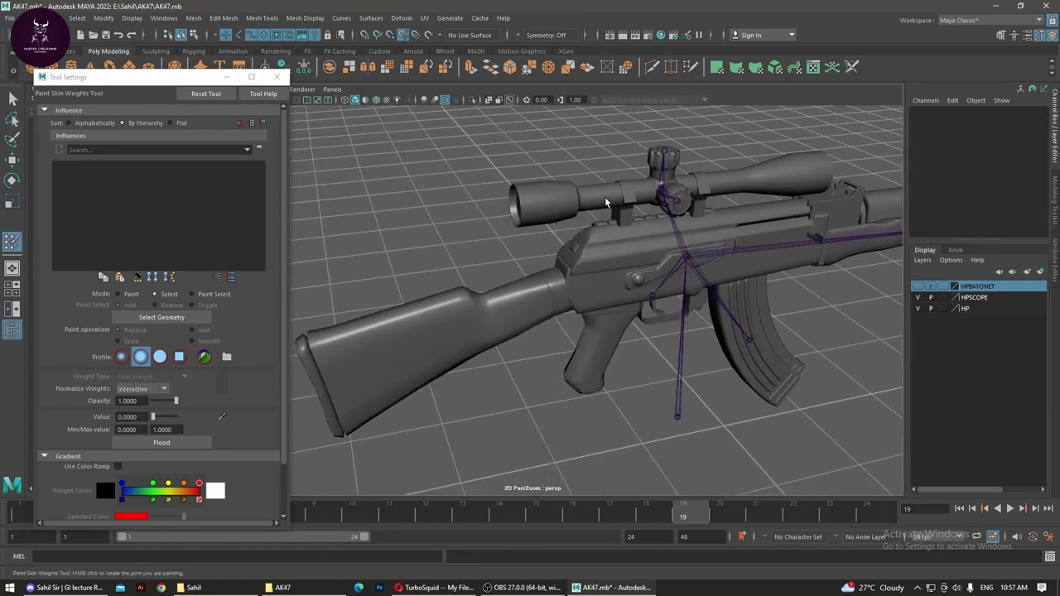
left_click(607, 205)
left_click(630, 280)
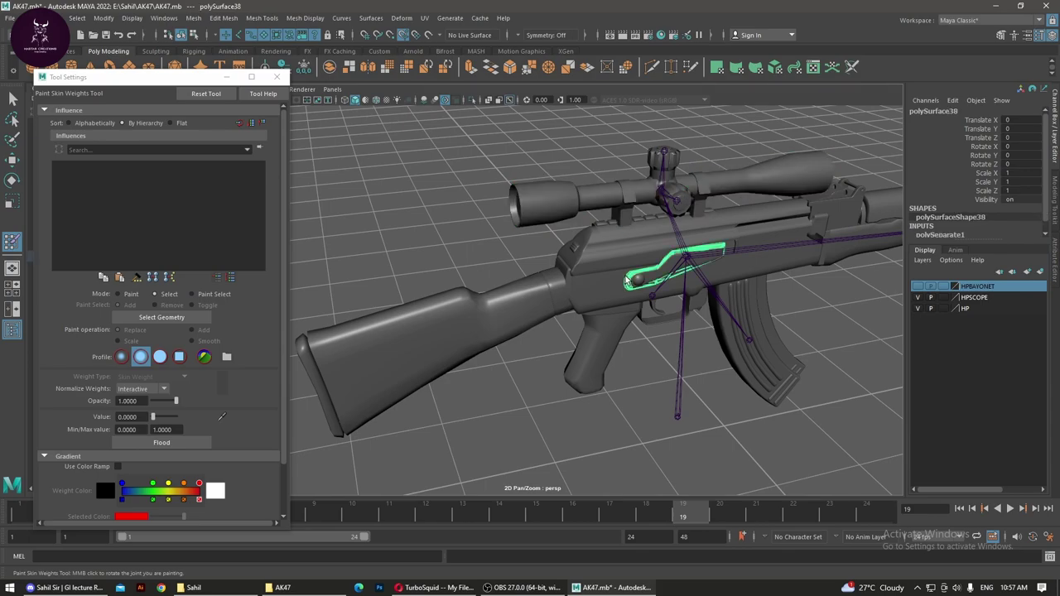
mouse_move(630, 280)
left_mouse_down("alt")
mouse_move(624, 292)
mouse_move(529, 249)
left_mouse_up("alt")
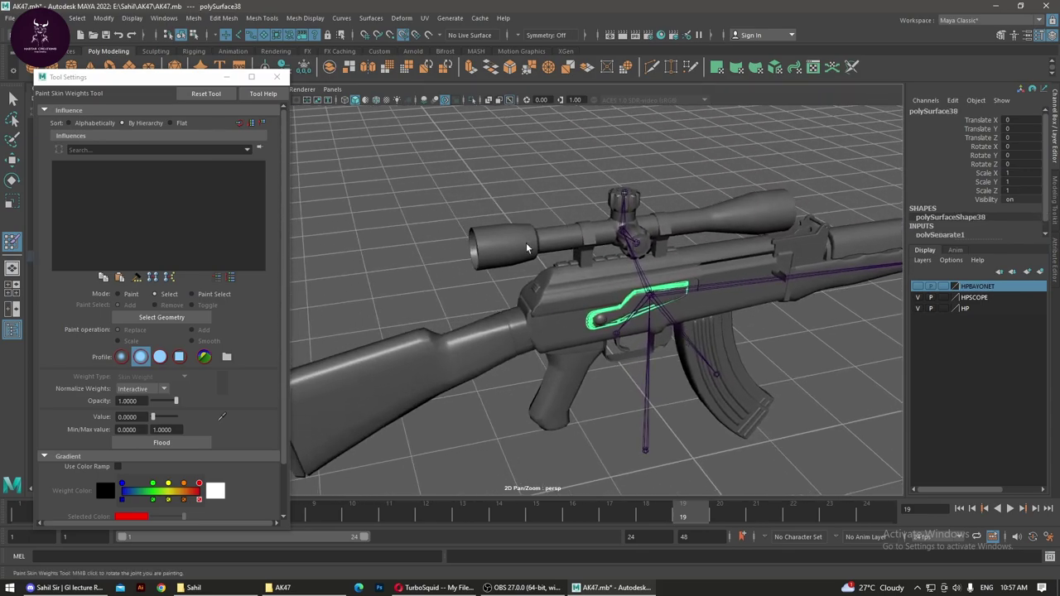
left_click(514, 245)
key("ctrl+h")
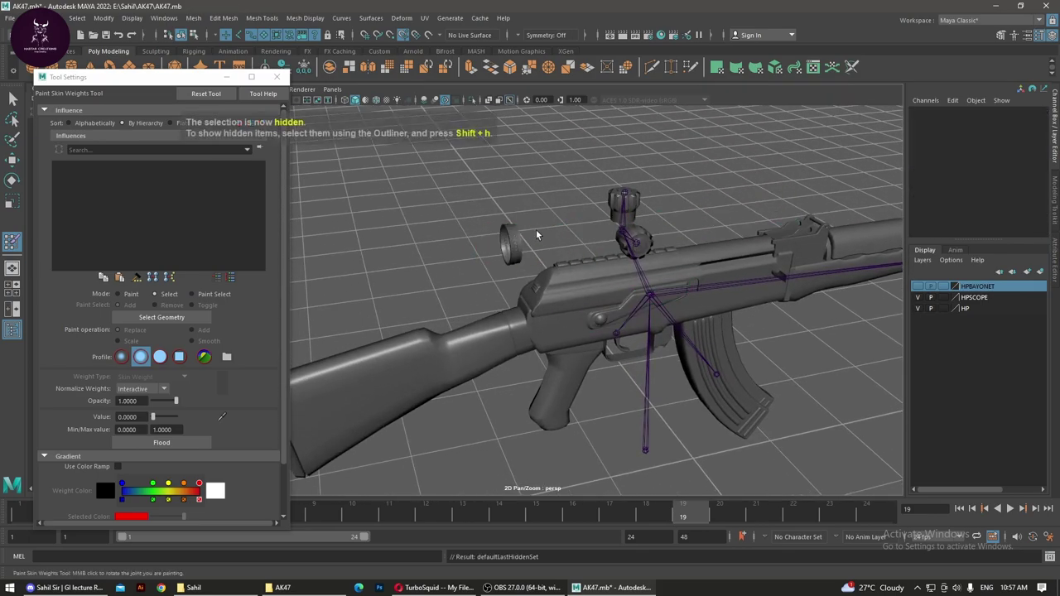
key("ctrl+z")
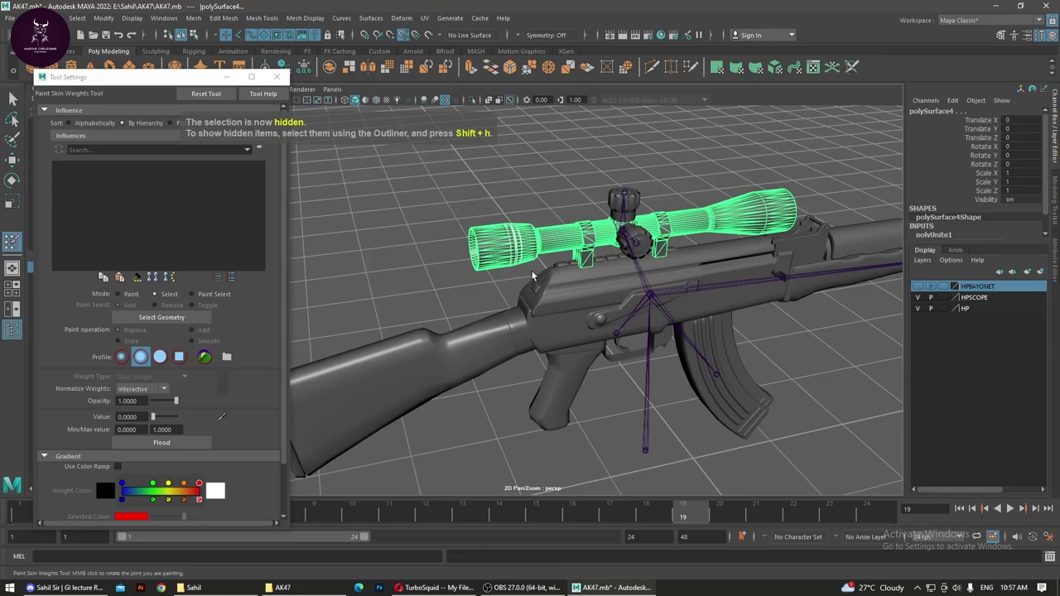
Step: Combine the scope into polySurface7, hide it, and select the bayonet blade
left_click(331, 70)
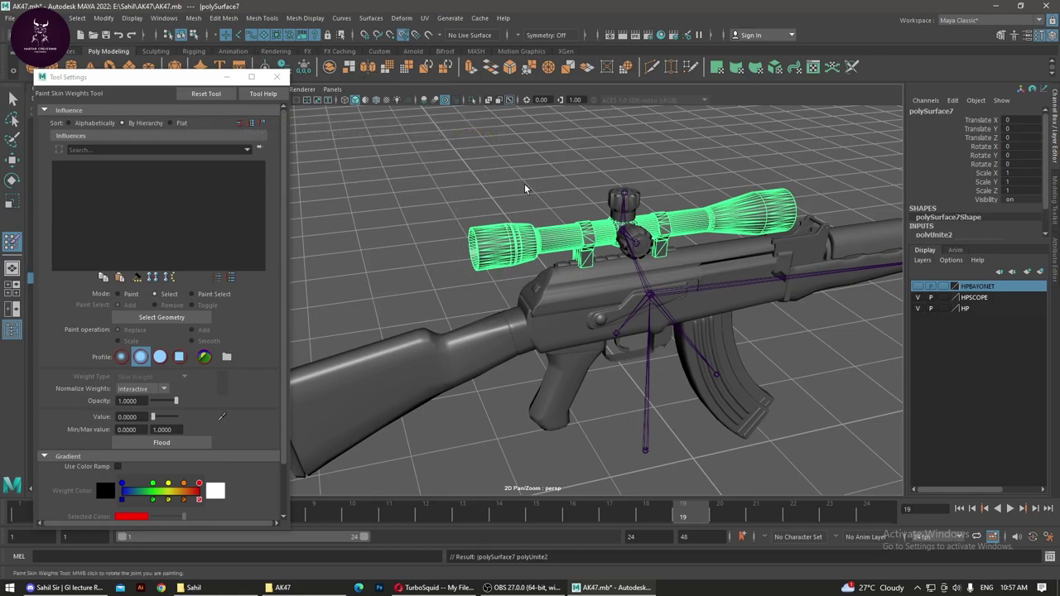
key("ctrl+h")
left_click_drag(698, 272, 504, 252, "alt")
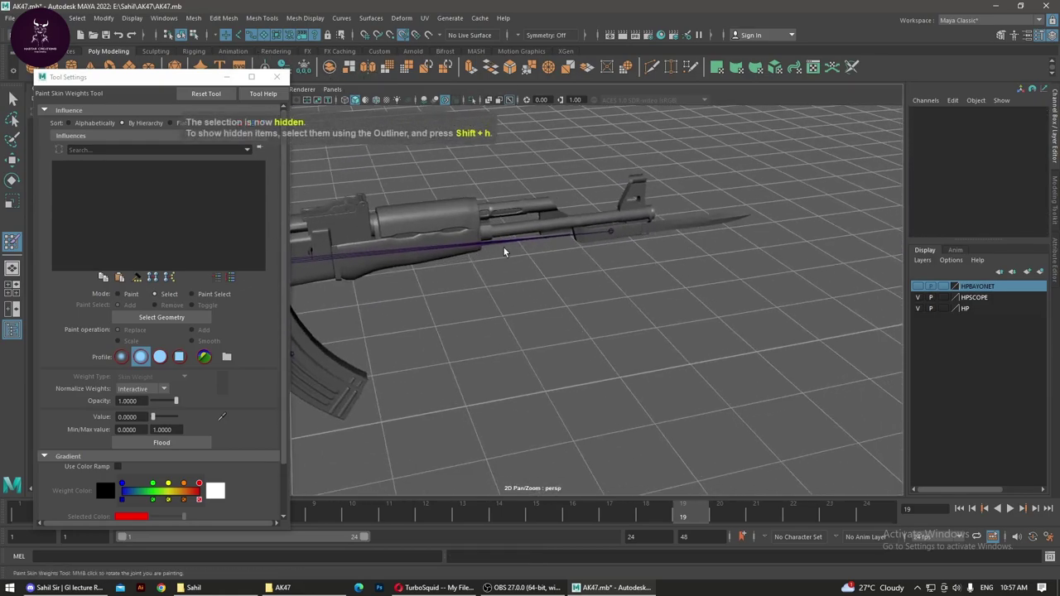
left_click(650, 231)
mouse_move(650, 231)
right_mouse_down("alt")
mouse_move(416, 303)
mouse_move(571, 351)
mouse_move(619, 303)
right_mouse_up("alt")
Step: Move the Paint Weights settings window aside and briefly expand top_trigger1 in the Outliner
left_click(112, 91)
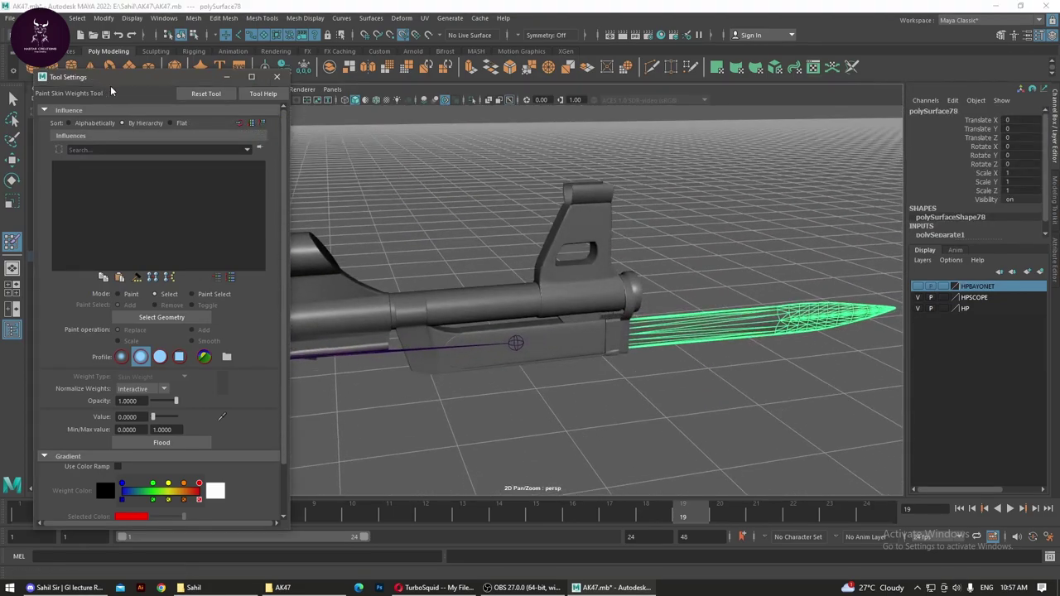
left_click_drag(111, 88, 791, 398)
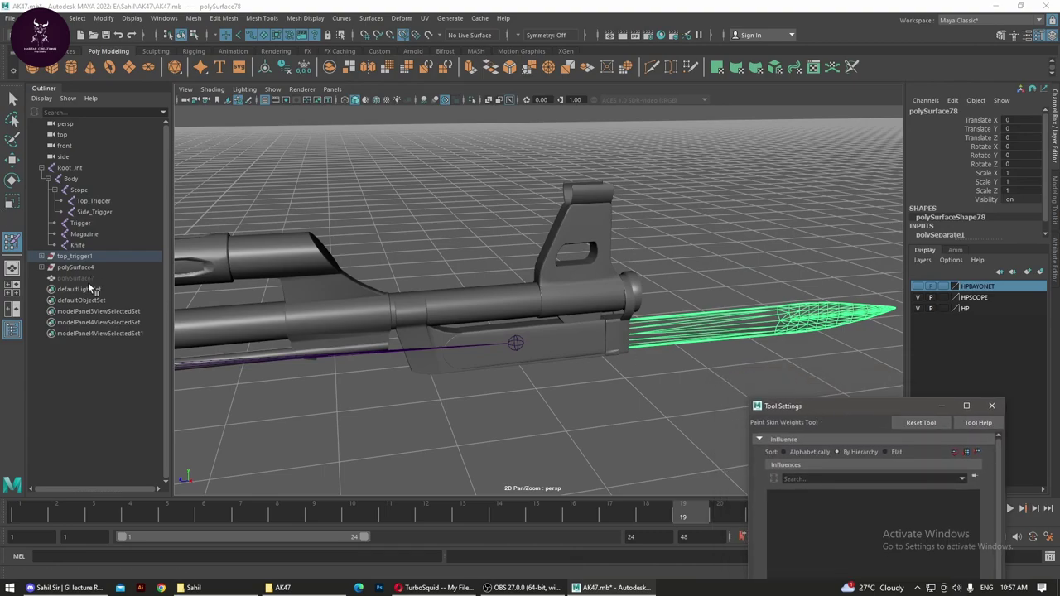
left_click(46, 256)
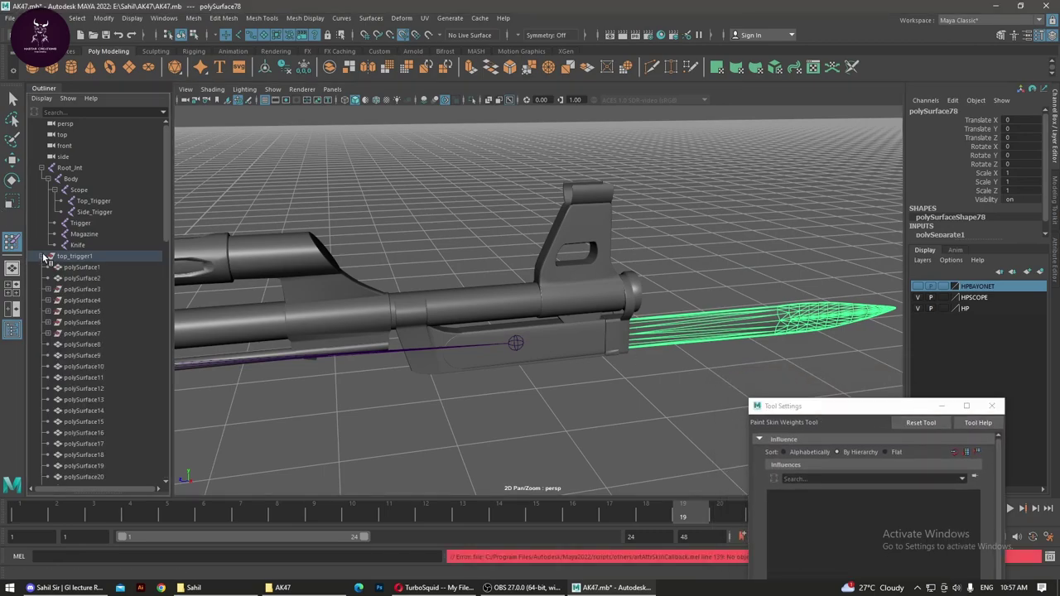
left_click(47, 256)
mouse_move(533, 264)
left_mouse_down("alt")
mouse_move(600, 283)
mouse_move(487, 340)
left_mouse_up("alt")
Step: Shift-select the bayonet mount, blade and ring piece, combine them, then undo the hide
left_click(425, 330)
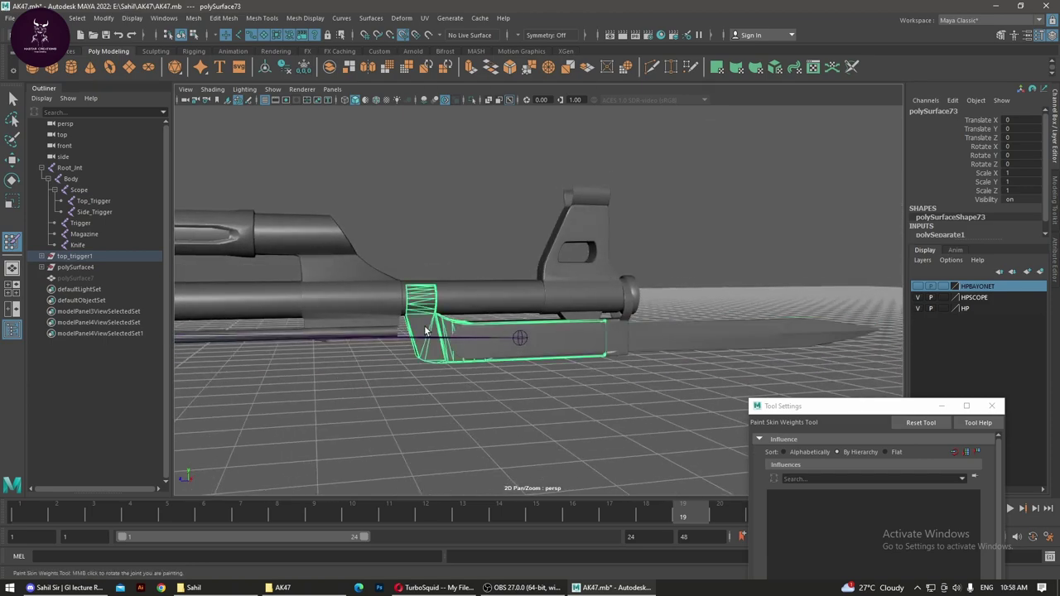
left_click(536, 340)
left_click(552, 335)
left_click(621, 347)
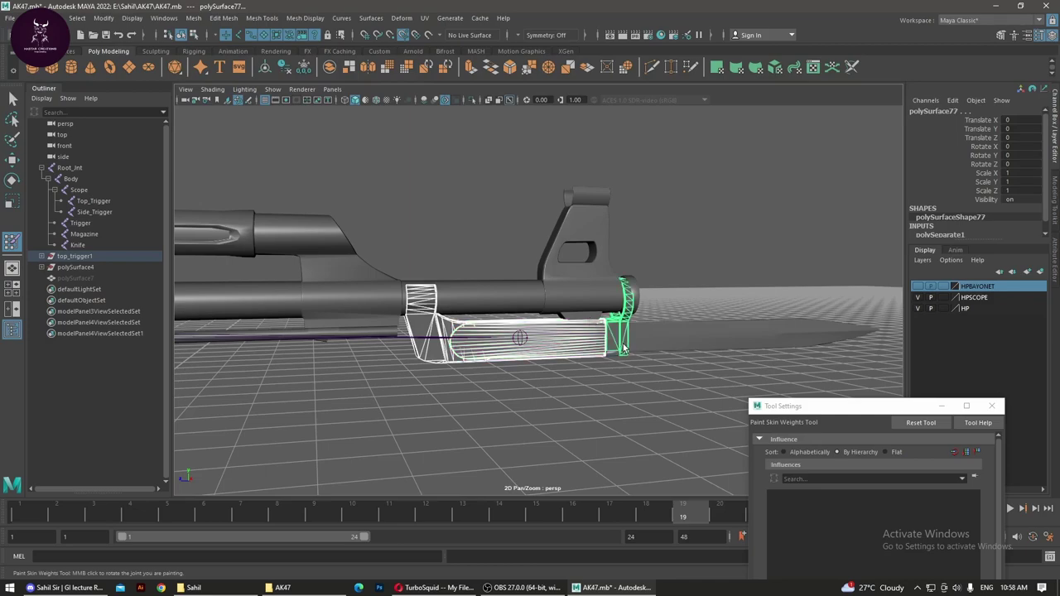
left_click(673, 346)
left_click(614, 356)
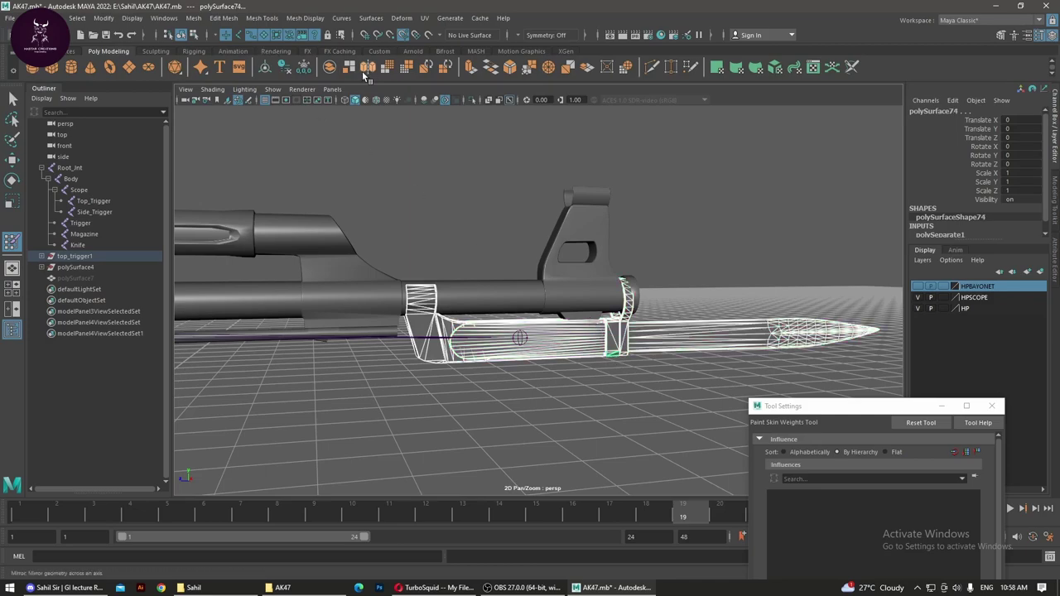
left_click(328, 69)
key("ctrl+h")
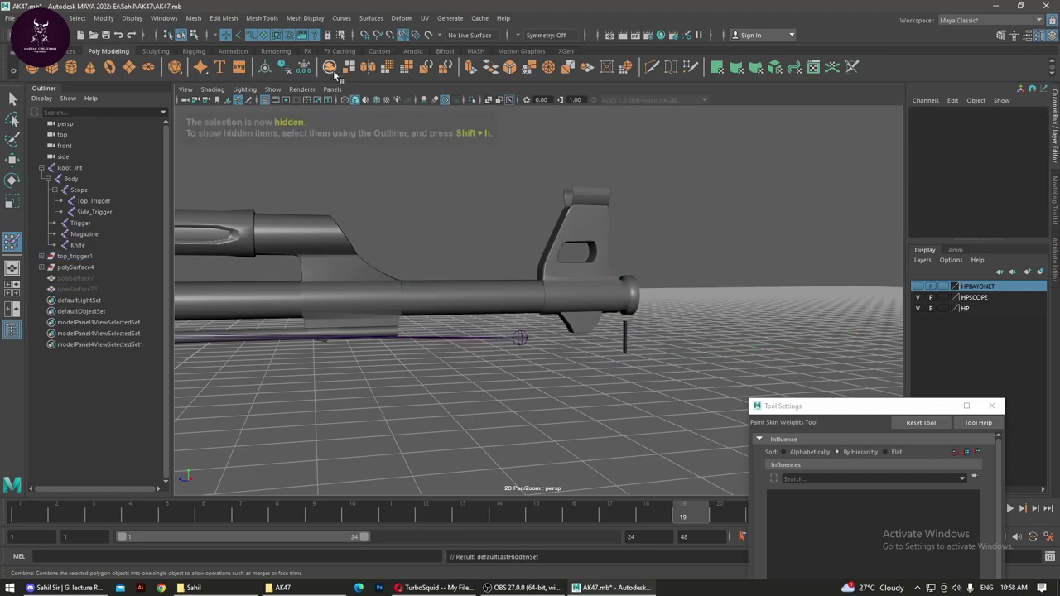
key("ctrl+z")
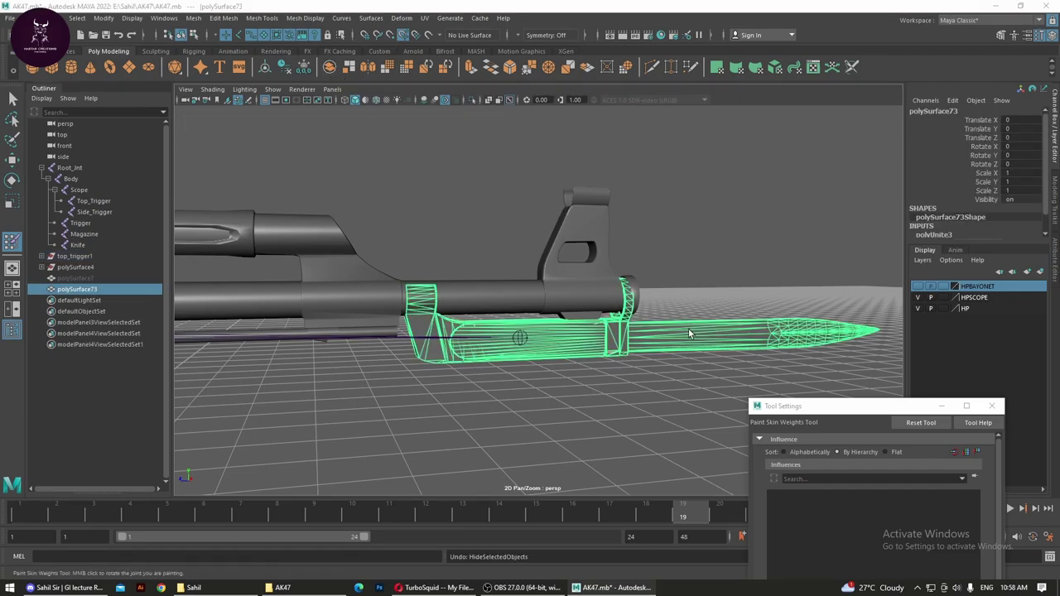
key("super")
key("super")
Step: Add the remaining bayonet piece, combine into polySurface79 and hide it with Ctrl+H
mouse_move(667, 352)
left_mouse_down("alt")
mouse_move(609, 362)
mouse_move(485, 350)
mouse_move(437, 321)
mouse_move(570, 311)
mouse_move(569, 296)
left_mouse_up("alt")
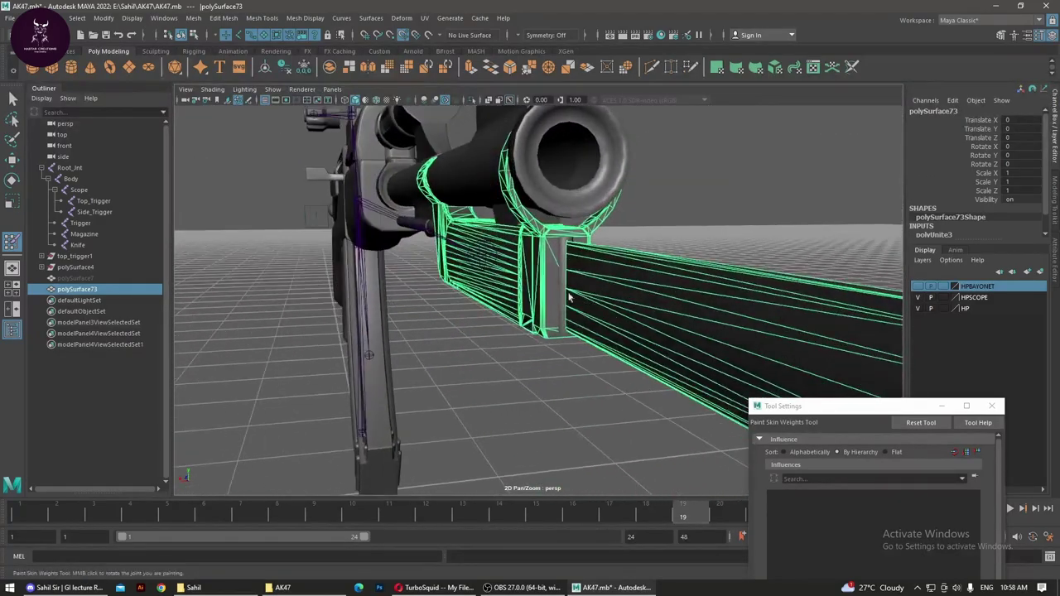
left_click(563, 285, "shift")
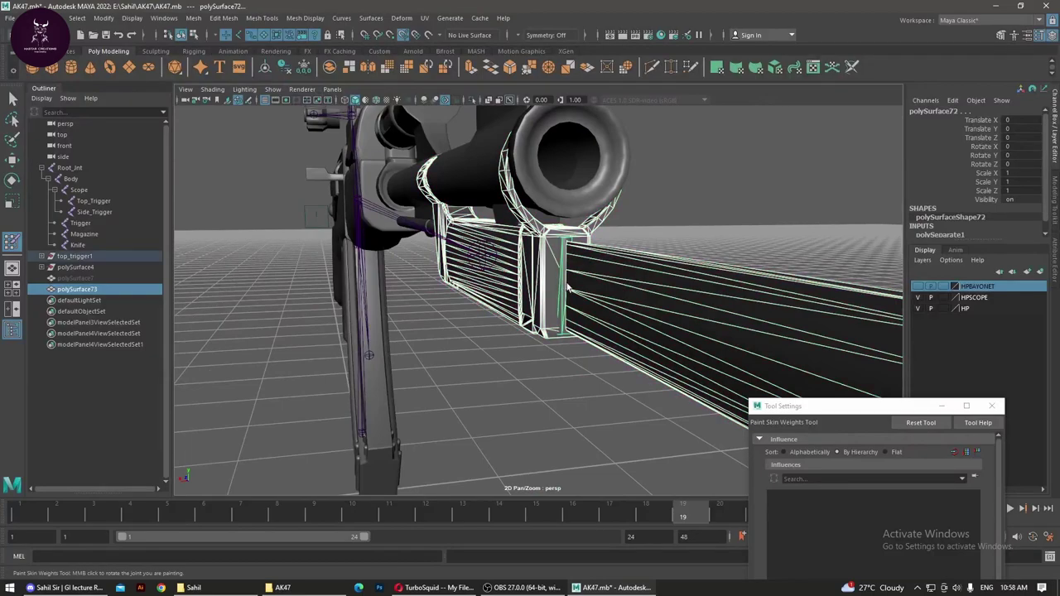
left_click(330, 66)
key("ctrl+h")
left_click_drag(444, 181, 471, 298, "alt")
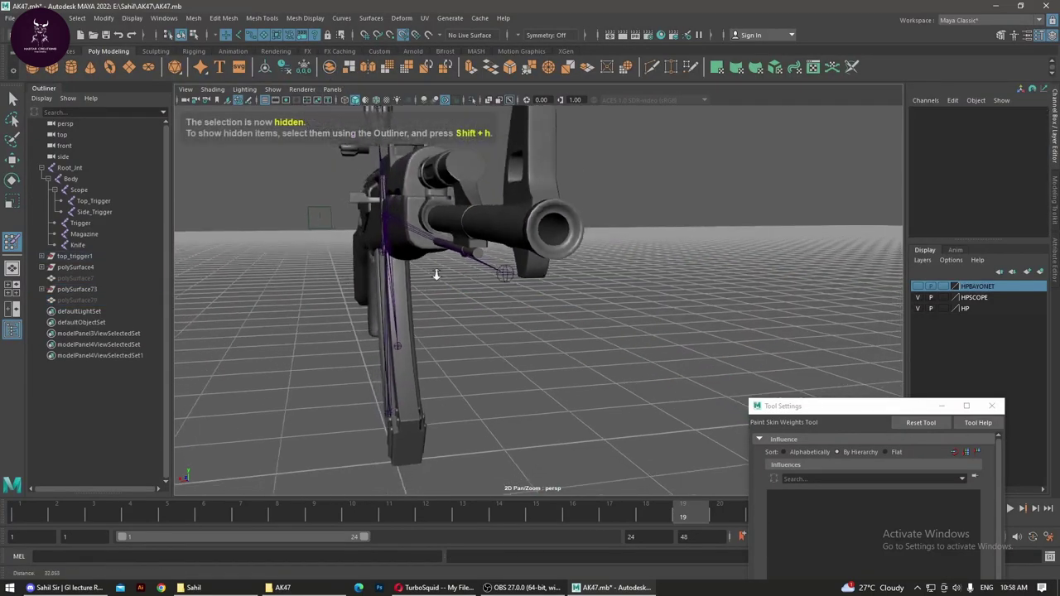
scroll(476, 265, "down", 3)
Step: Select the merged magazine pieces and hide them
scroll(717, 284, "down", 3)
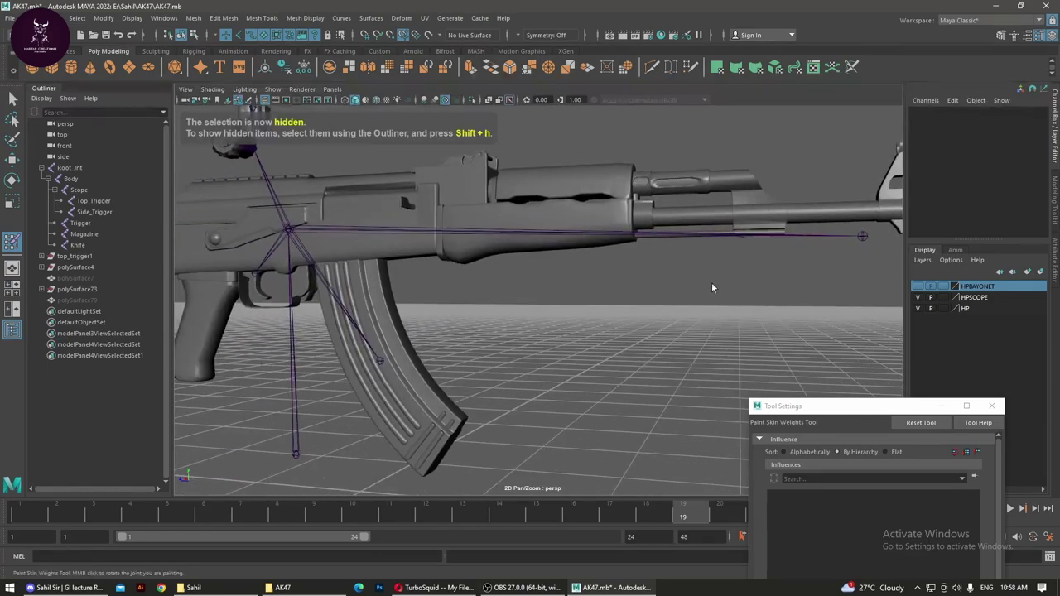
scroll(315, 246, "down", 4)
scroll(573, 373, "up", 2)
scroll(596, 332, "up", 2)
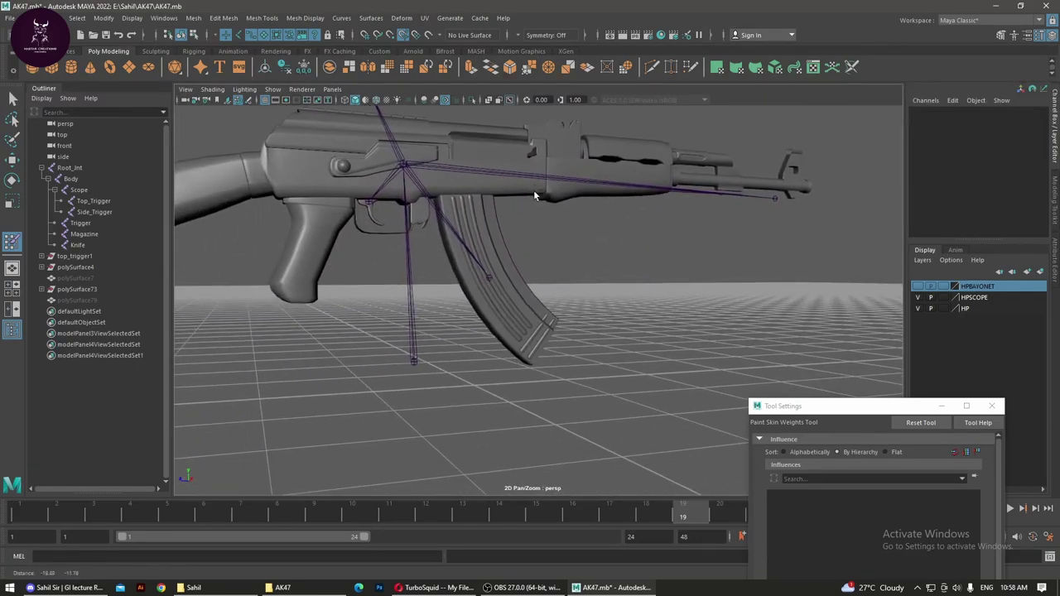
scroll(634, 283, "up", 2)
left_click_drag(510, 347, 406, 283)
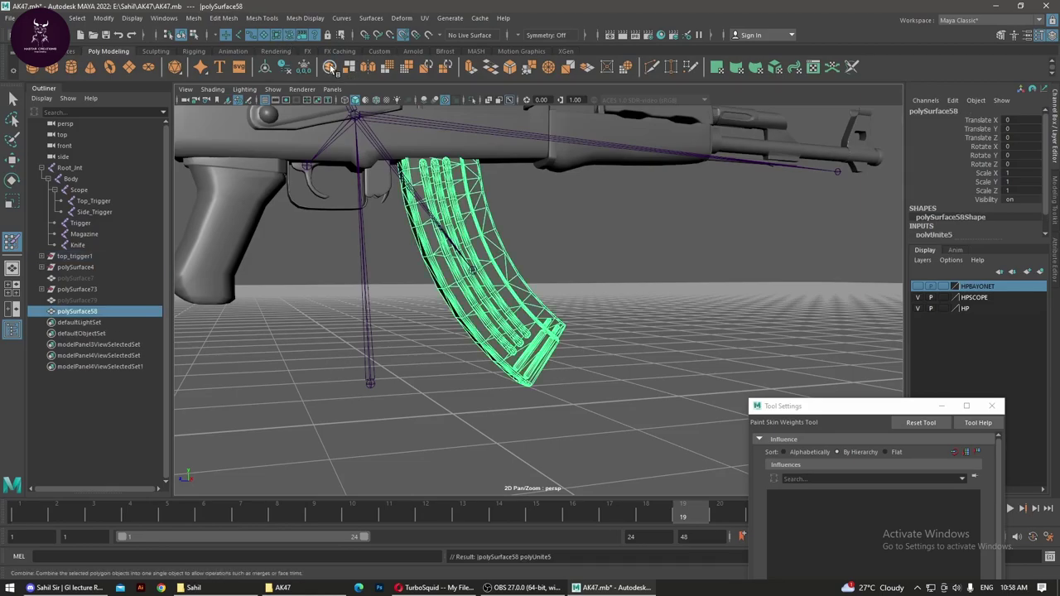
key("ctrl+h")
Step: Hide the scope mount, a small leftover part and the rifle's top cover
scroll(421, 222, "down", 2)
scroll(422, 222, "down", 3)
left_click_drag(422, 222, 447, 197, "alt")
left_click(445, 184)
key("ctrl+h")
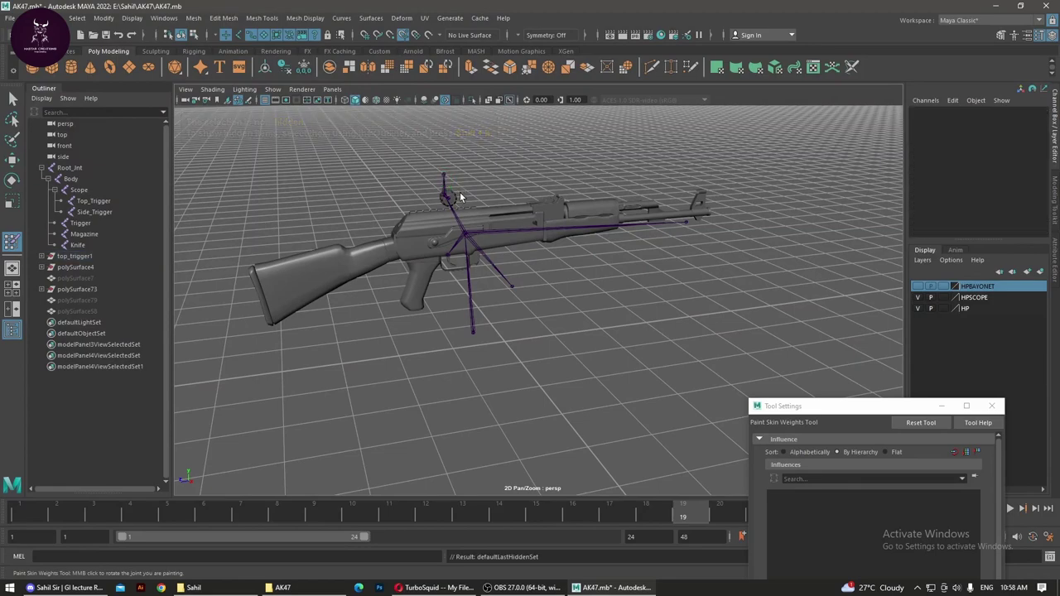
left_click(452, 201)
key("ctrl+h")
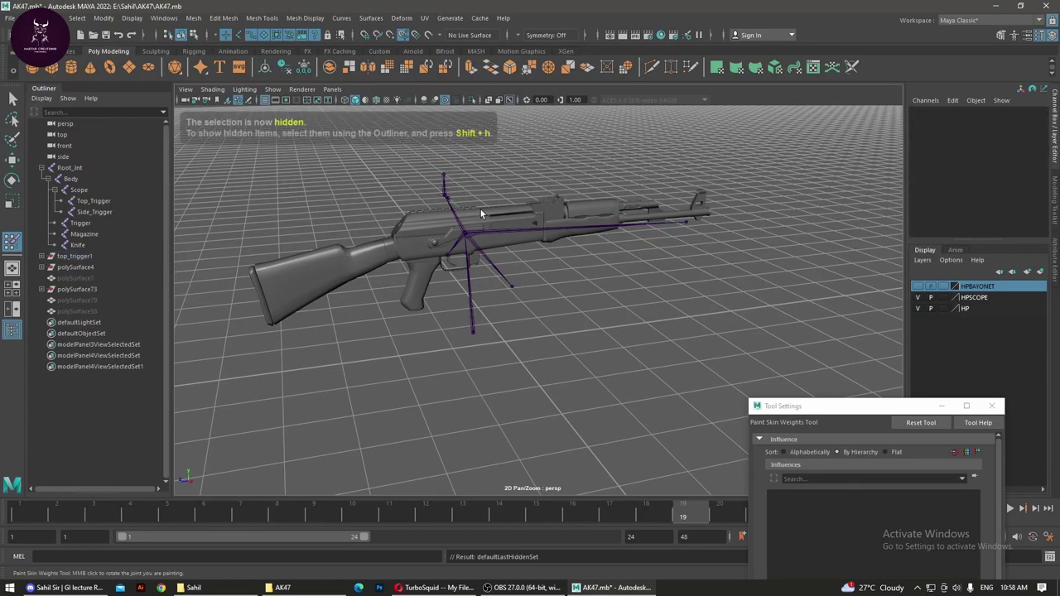
left_click(491, 217)
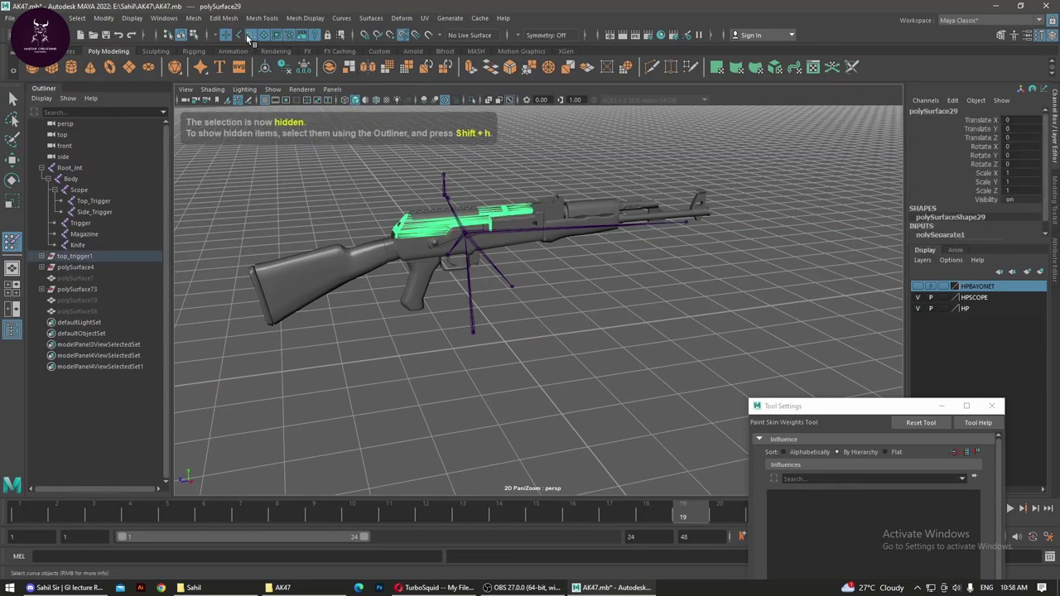
key("ctrl+h")
Step: Combine the remaining rifle body pieces into one mesh, then delete history and freeze transformations
scroll(307, 223, "down", 5)
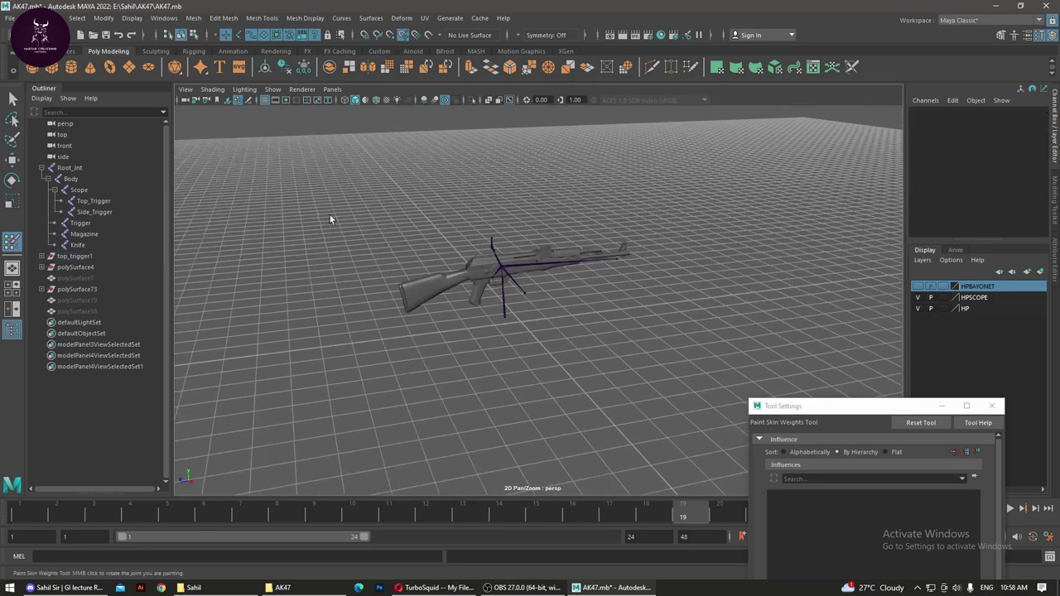
left_click_drag(329, 214, 717, 379)
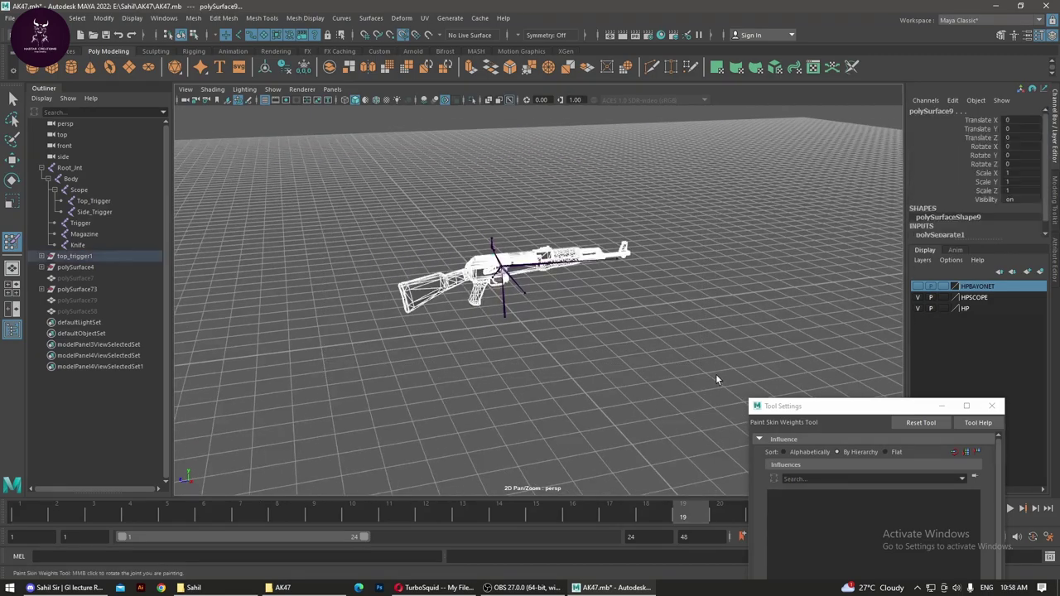
left_click(330, 69)
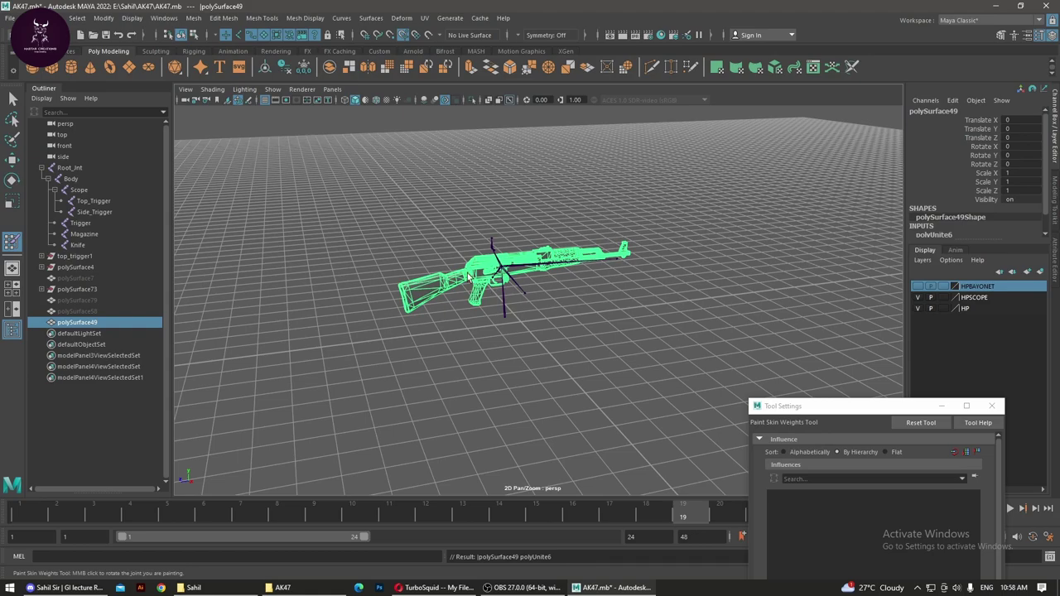
left_click(79, 257, "shift")
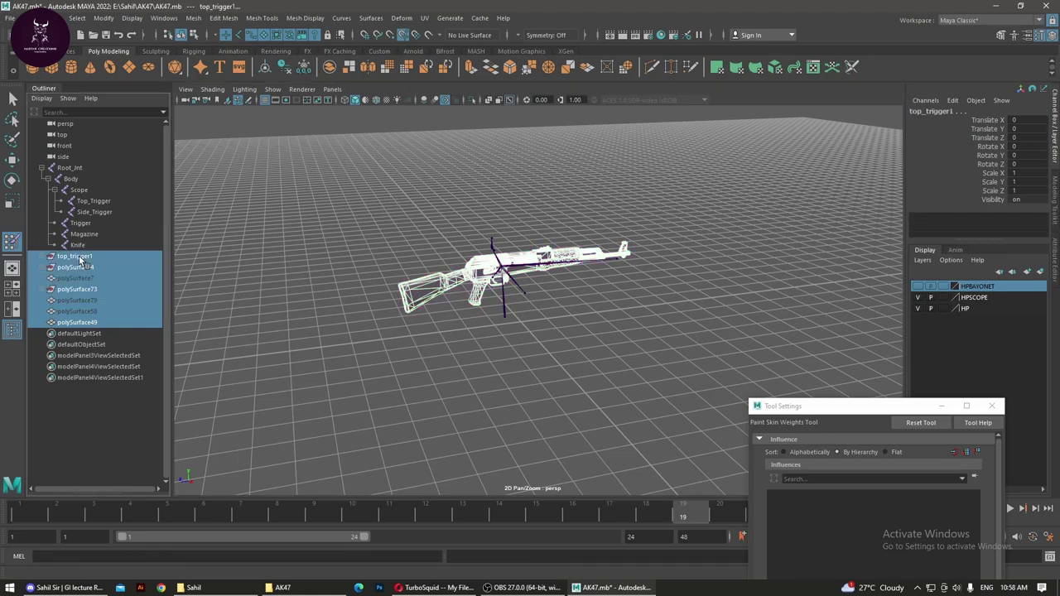
left_click_drag(705, 375, 353, 176)
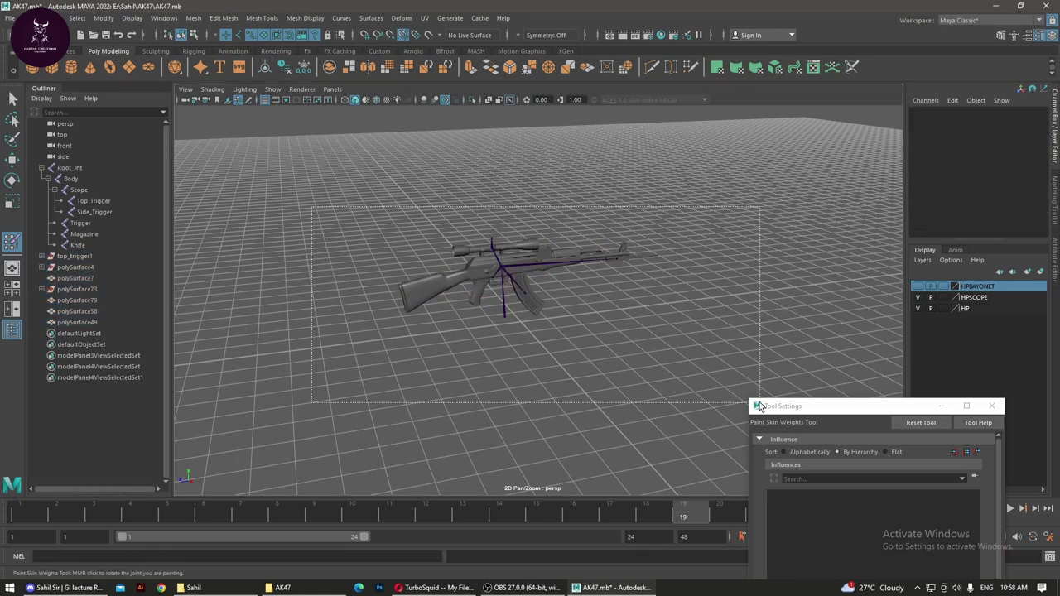
left_click(283, 67)
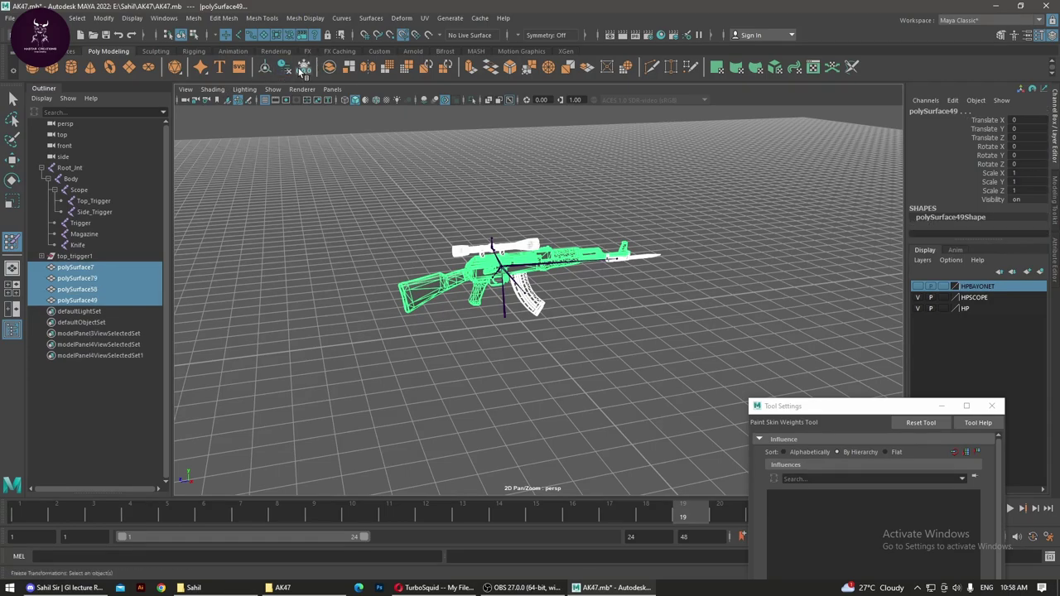
left_click(303, 68)
left_click(329, 264)
Step: Rename the rifle body mesh polySurface49 to gun in the Outliner
scroll(636, 344, "up", 5)
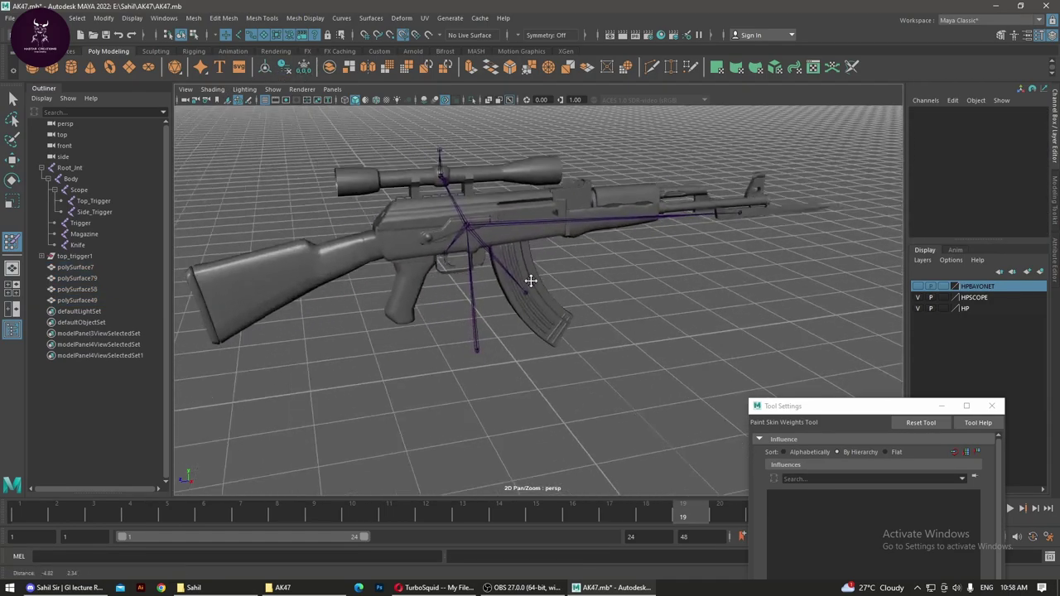
left_click_drag(635, 343, 620, 332, "alt")
left_click(487, 298)
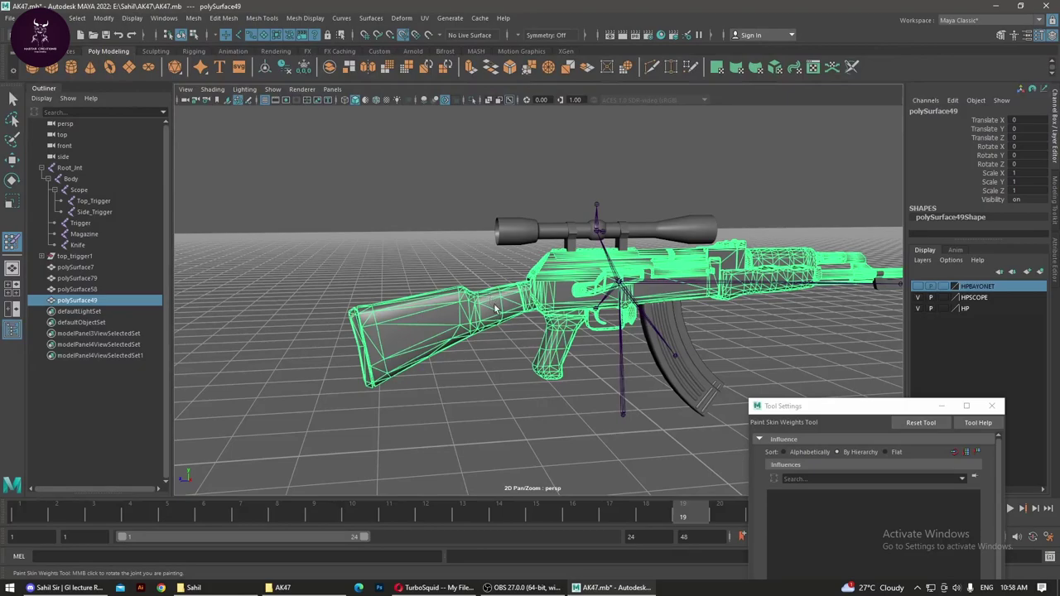
double_click(68, 301)
type("gun")
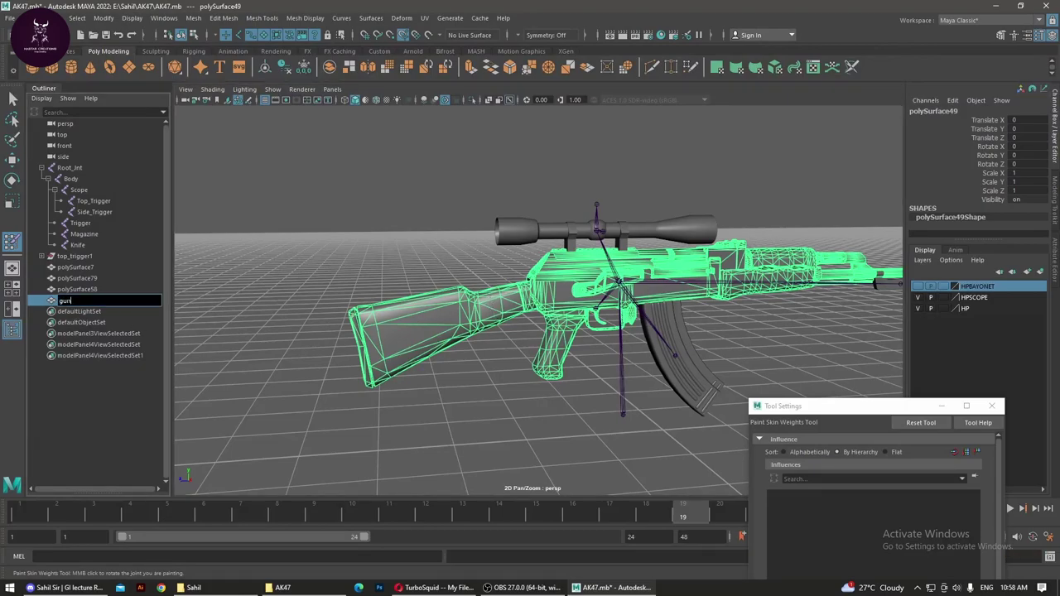
key("Return")
scroll(604, 335, "up", 3)
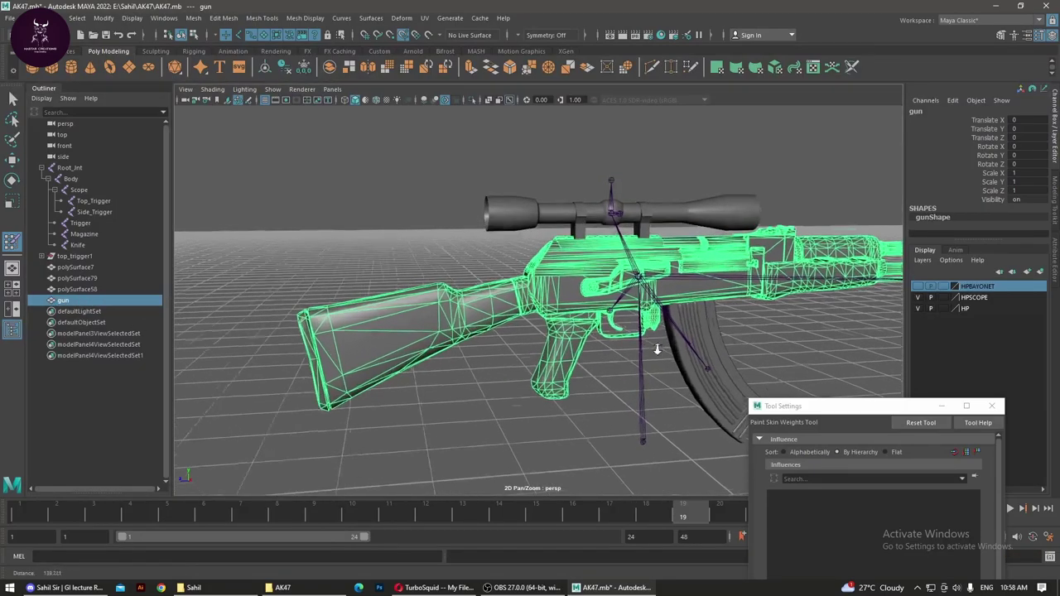
scroll(604, 335, "up", 3)
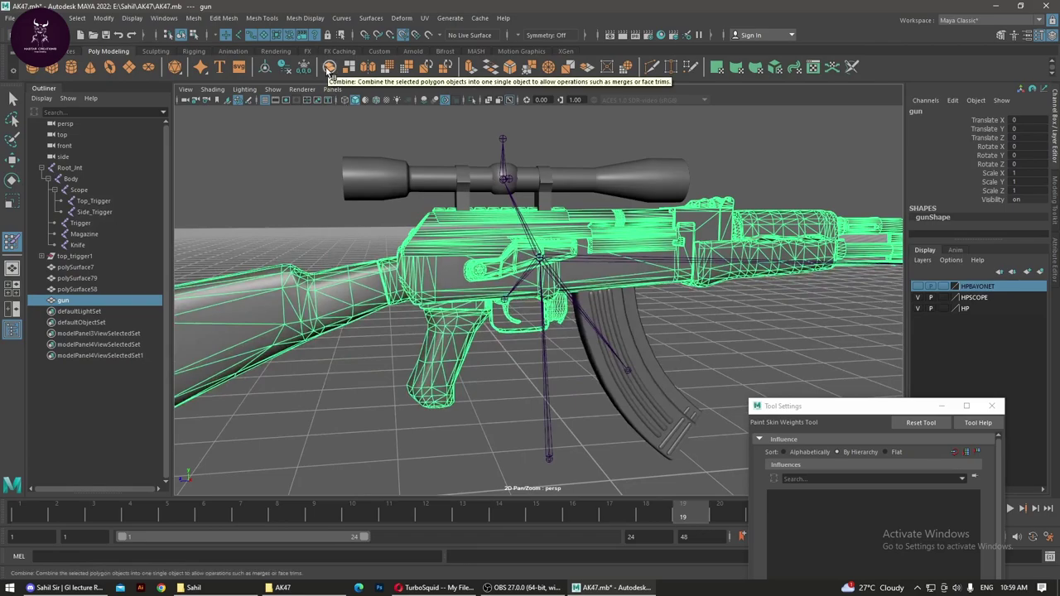
left_click(199, 19)
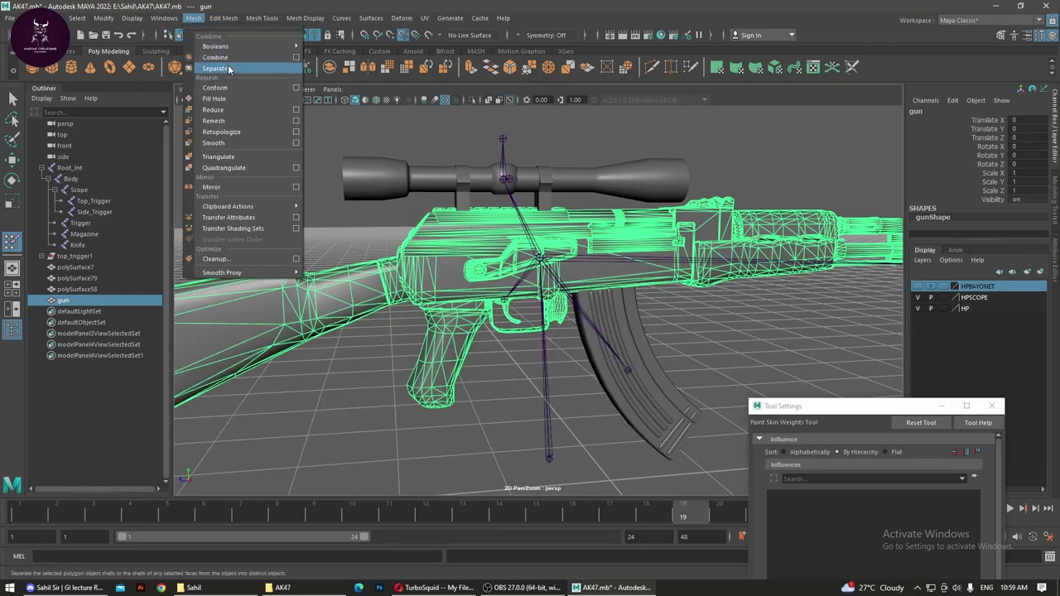
Step: Separate the gun mesh into pieces, then hide the trigger, scope and bayonet
left_click(214, 57)
left_click(512, 404)
left_click(508, 313)
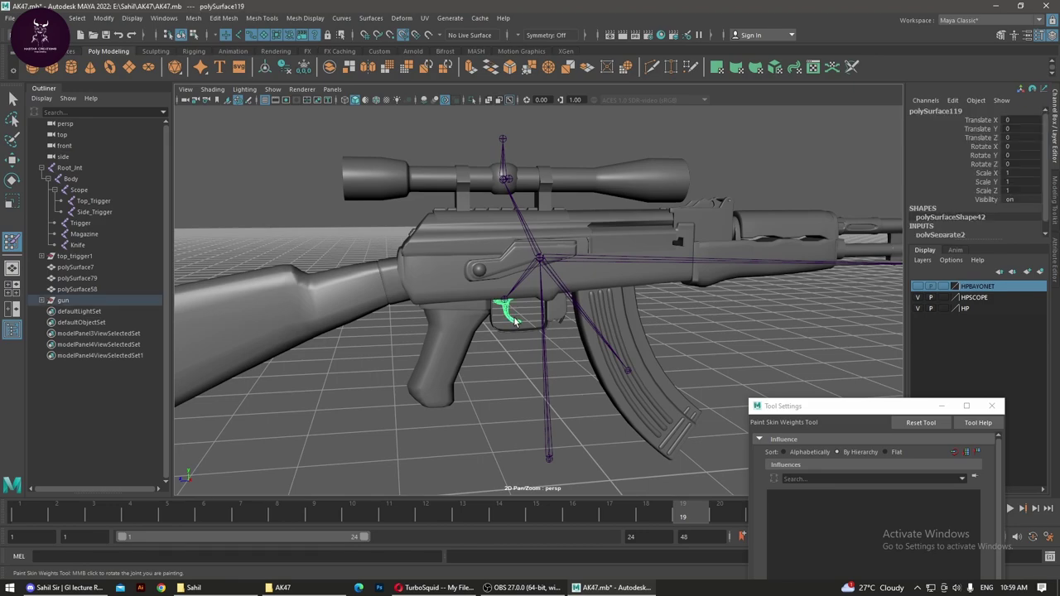
key("ctrl+h")
left_click(379, 184)
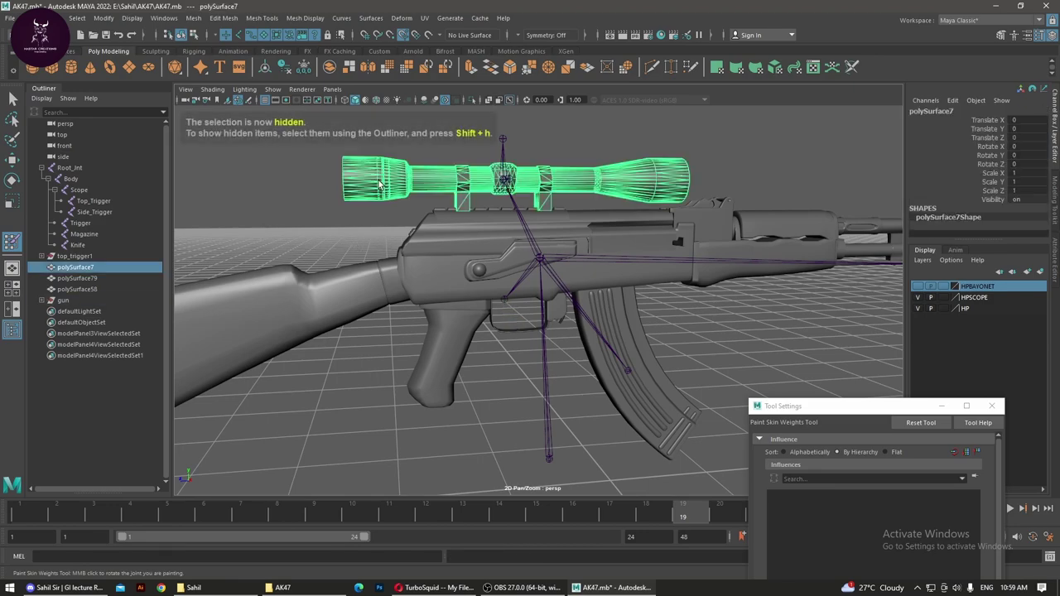
key("ctrl+h")
scroll(647, 242, "down", 5)
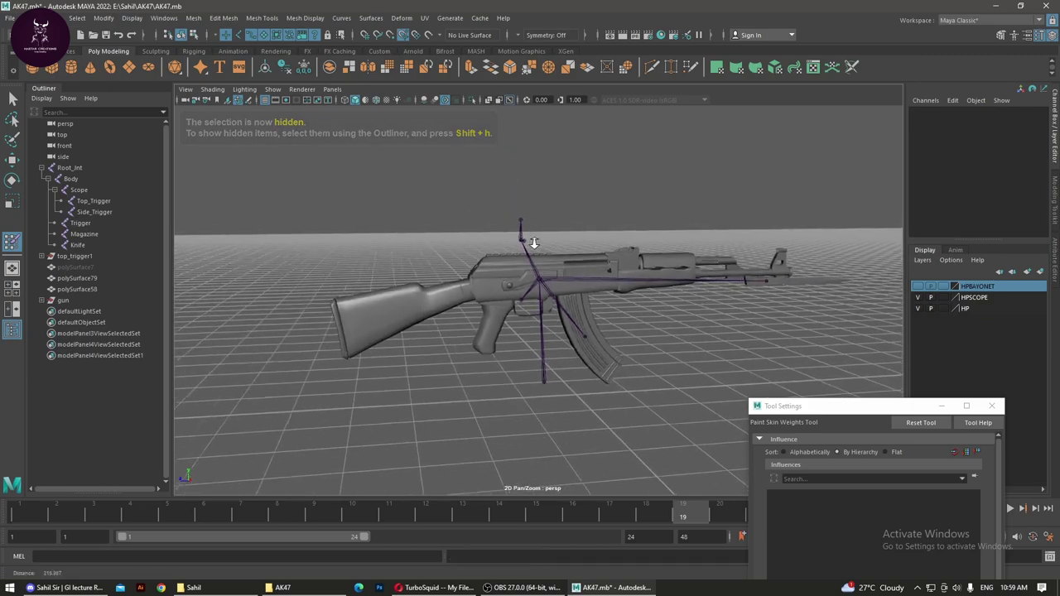
left_click(790, 286)
key("ctrl+h")
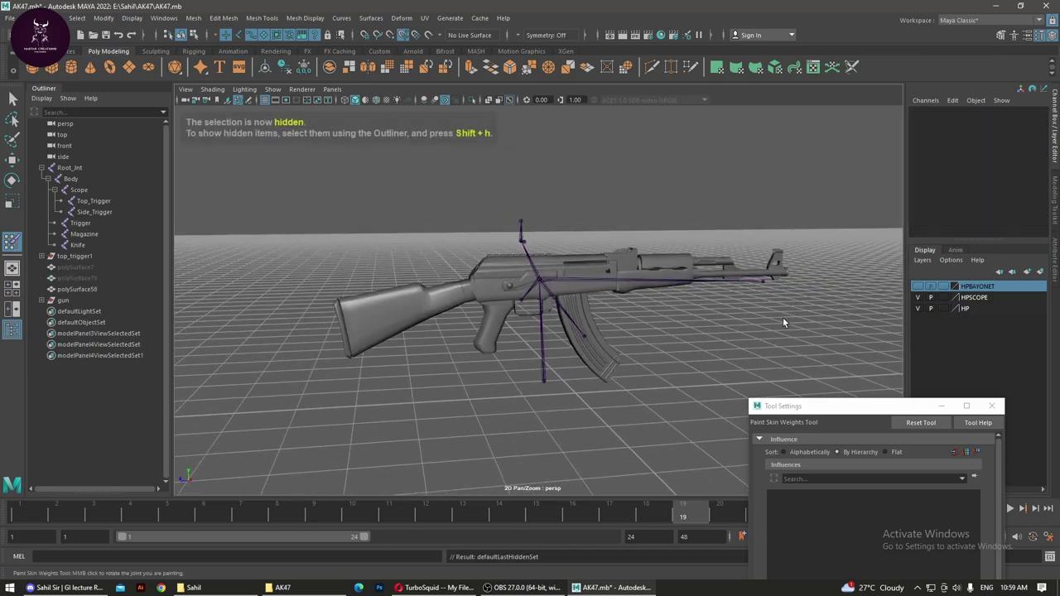
Step: Combine the remaining rifle parts into one mesh, polySurface130
scroll(782, 317, "down", 5)
left_click_drag(414, 228, 698, 374)
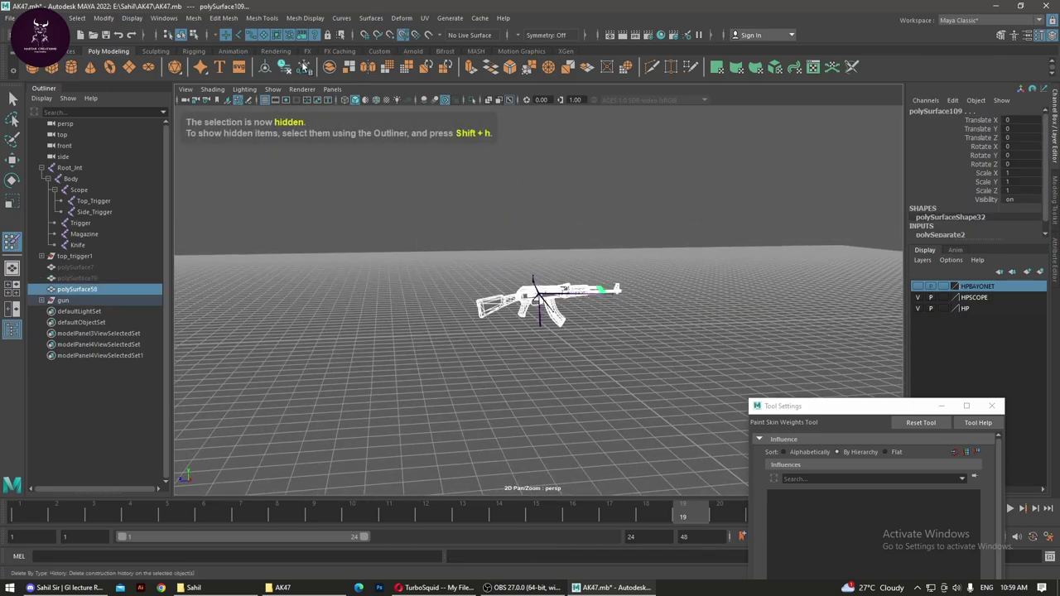
left_click(329, 66)
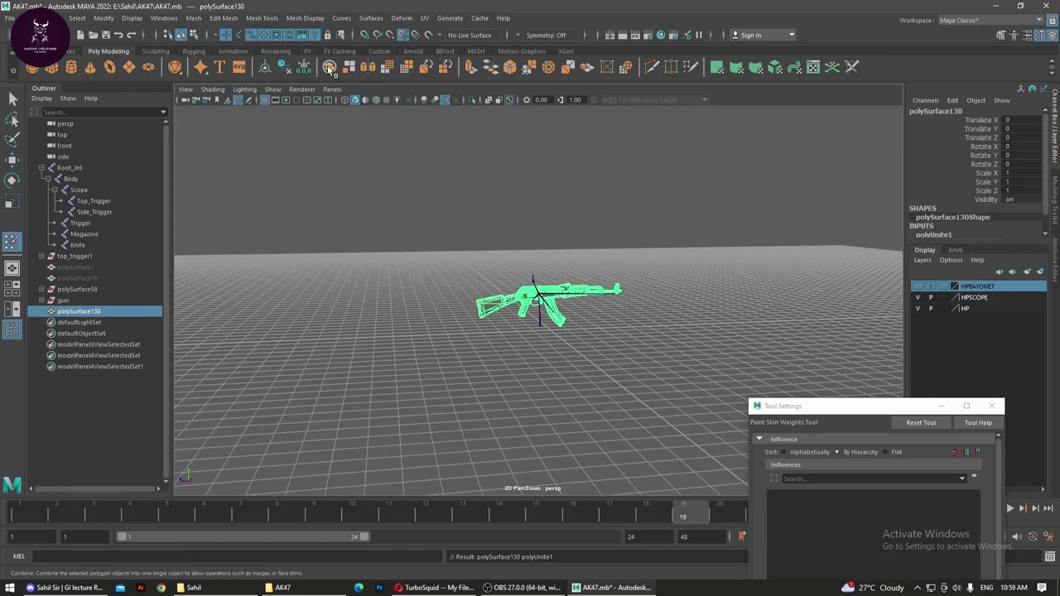
left_click(696, 342)
scroll(672, 350, "up", 2)
scroll(672, 351, "up", 4)
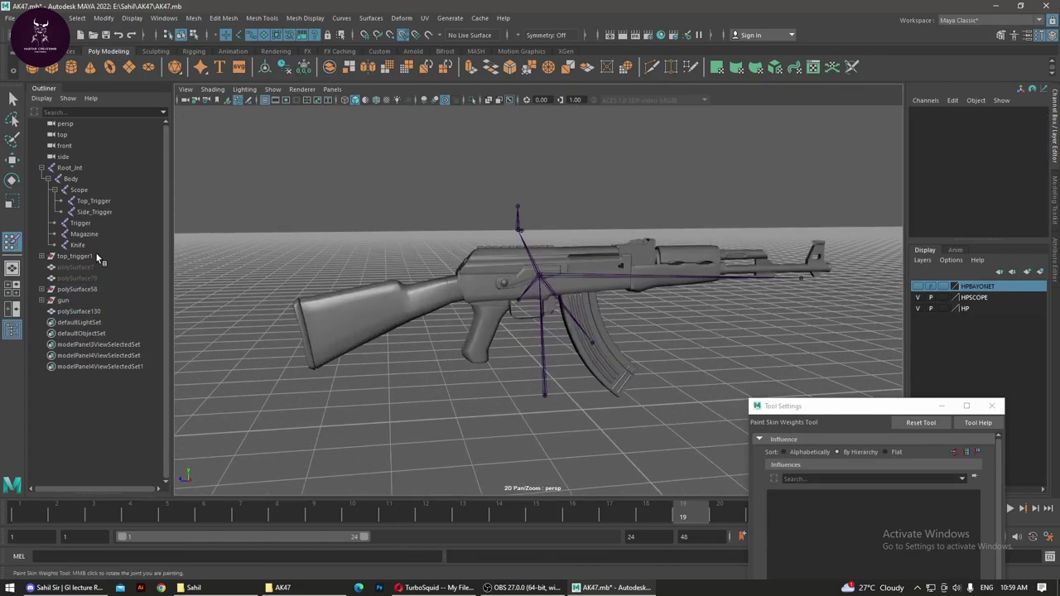
Step: Unhide all objects, including polySurface1, polySurface2 and transform1 under top_trigger1
left_click(93, 256)
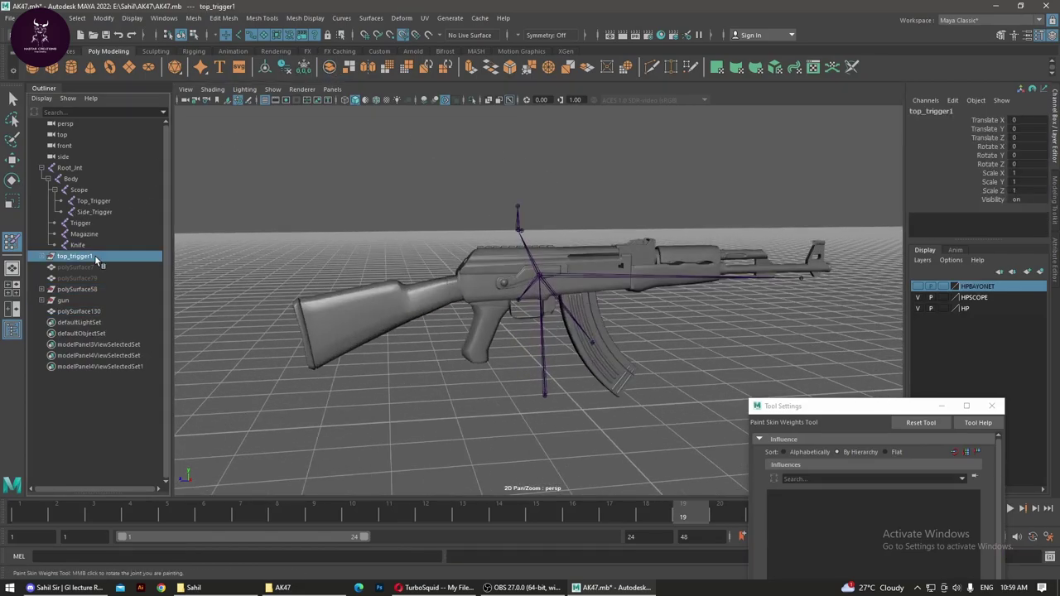
left_click(82, 312, "shift")
key("shift+h")
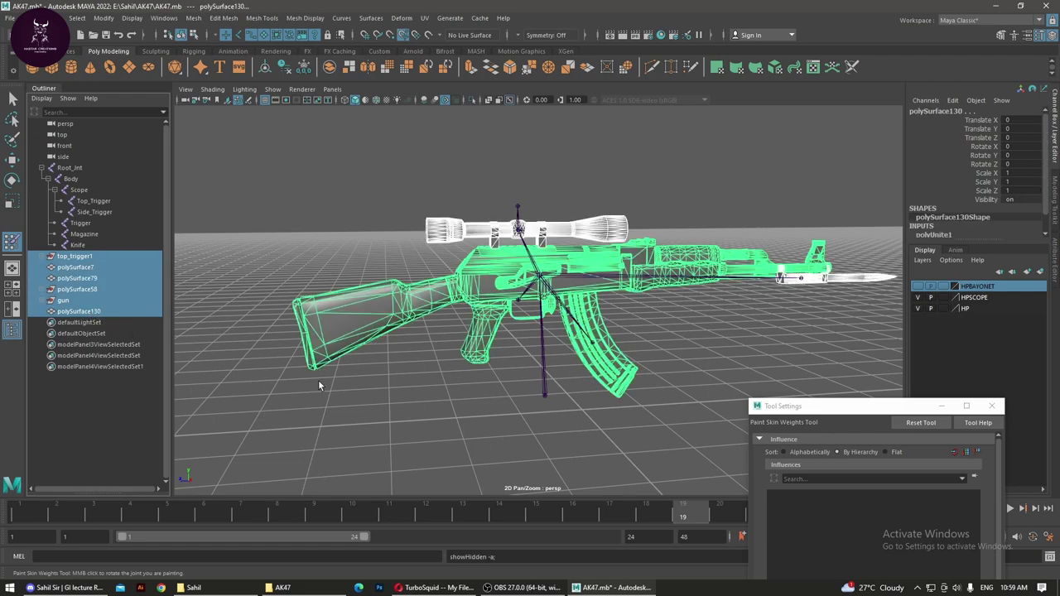
left_click(319, 383)
left_click(41, 290)
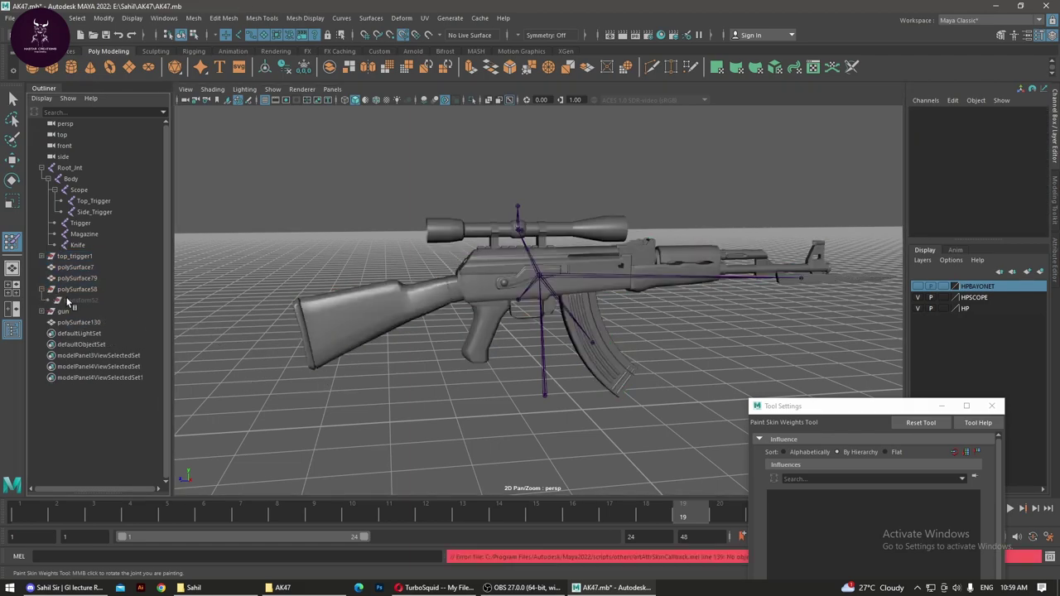
left_click(41, 257)
left_click(99, 275)
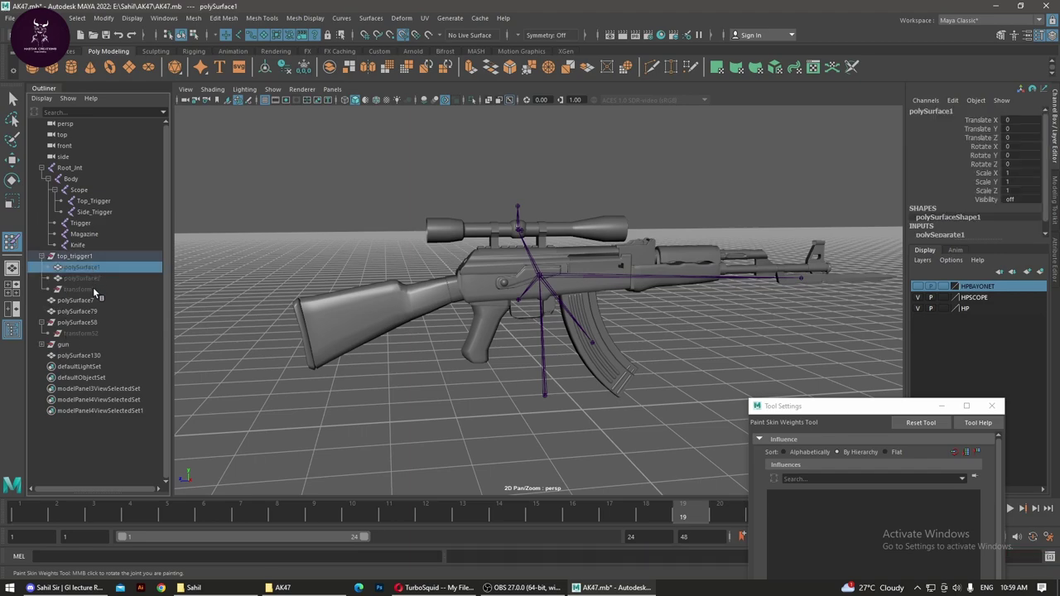
left_click(94, 288, "shift")
key("shift+h")
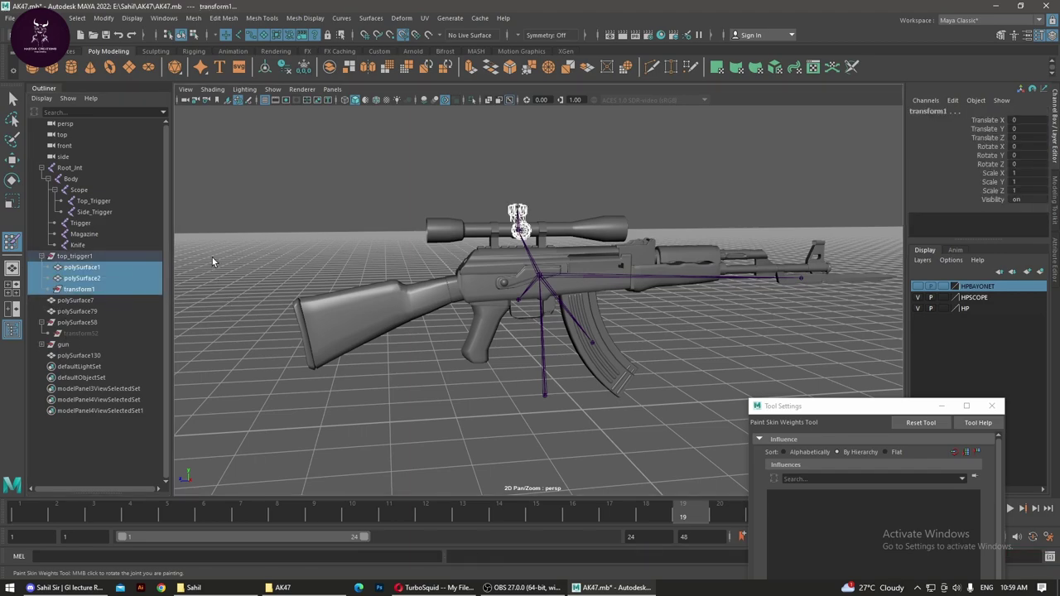
Step: Freeze transformations on top_trigger1 through gun, then delete history on all rifle meshes
left_click(75, 256)
left_click(96, 343, "shift")
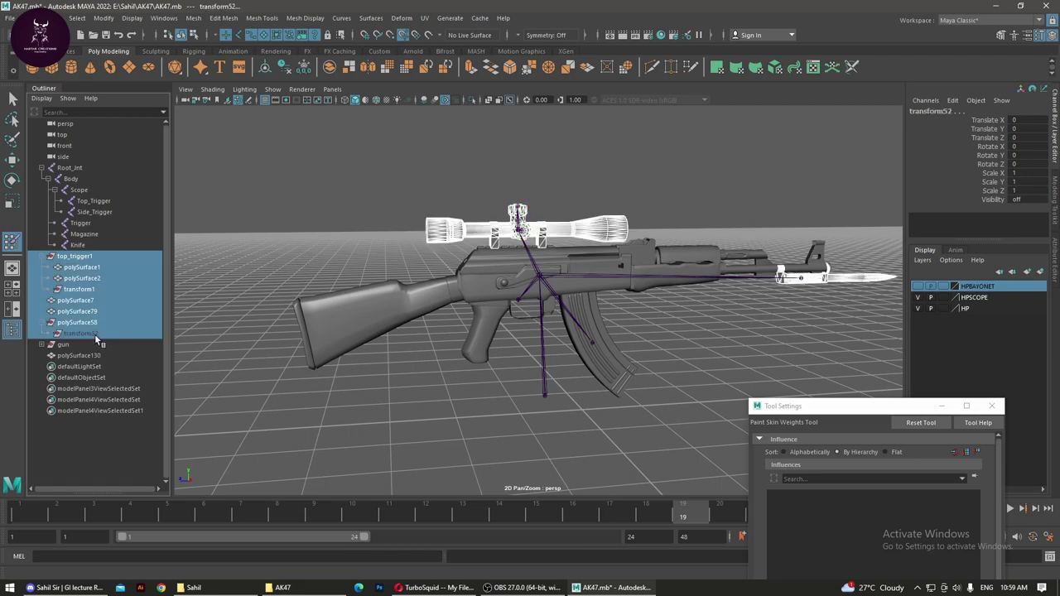
left_click(303, 68)
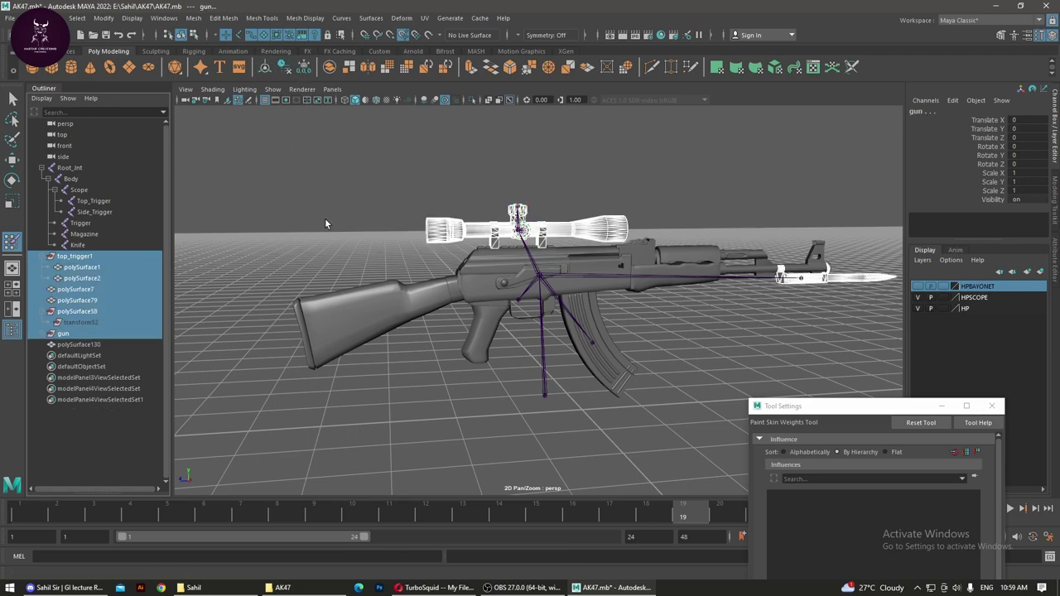
left_click(256, 354)
left_click_drag(293, 168, 896, 406)
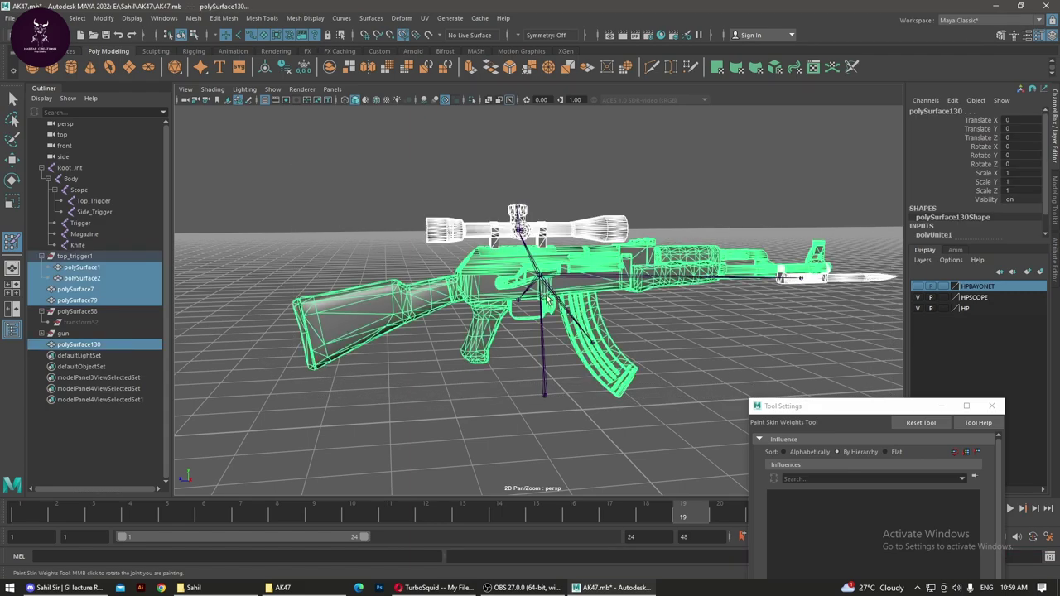
left_click(282, 68)
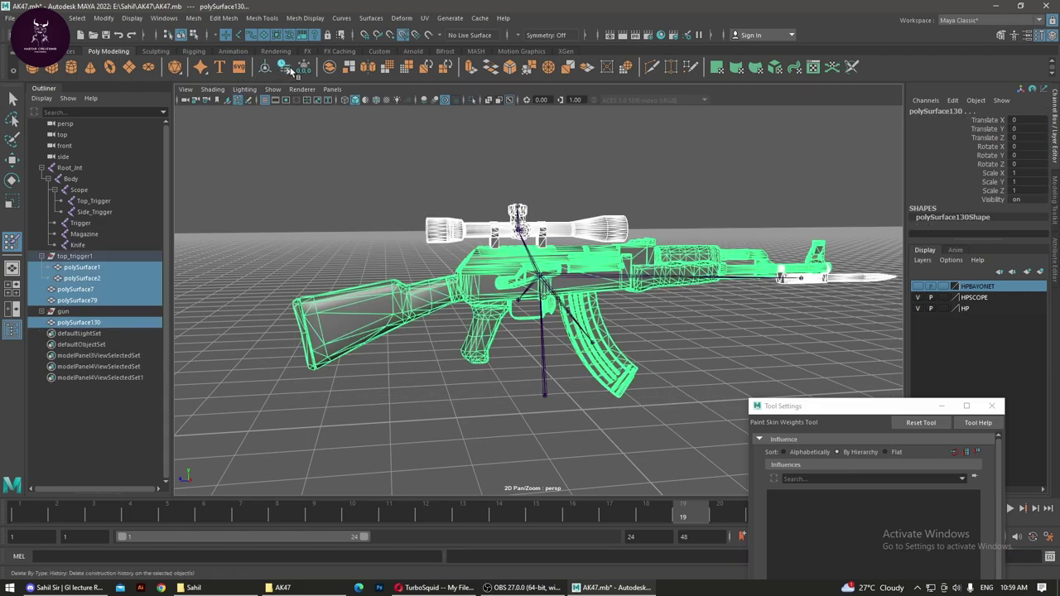
left_click(331, 283)
left_click(74, 323)
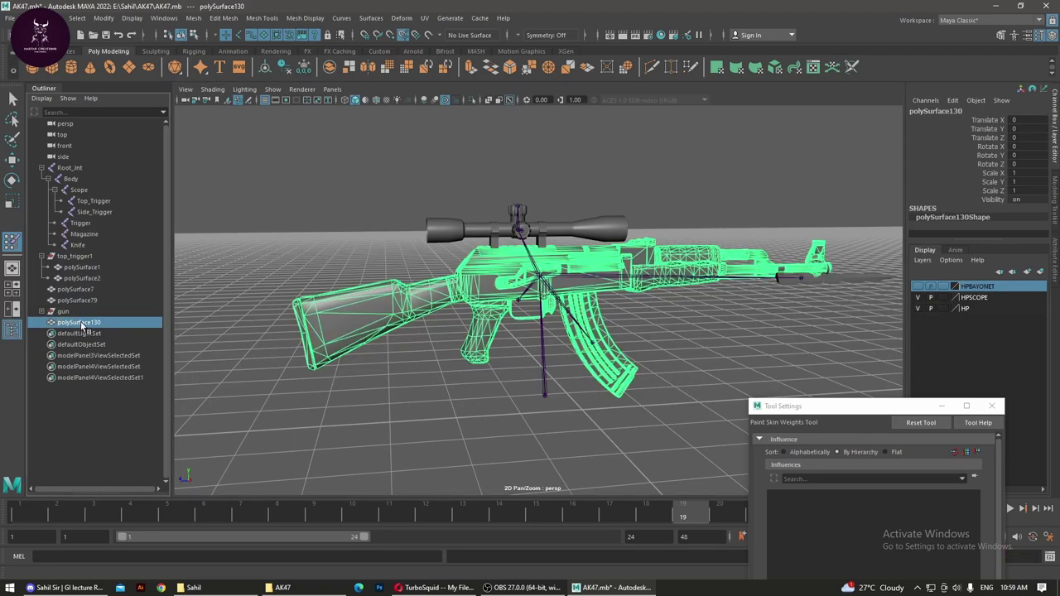
Step: Move polySurface130 above gun in the Outliner and rename it gun
middle_click_drag(80, 325, 71, 312)
left_click(73, 327)
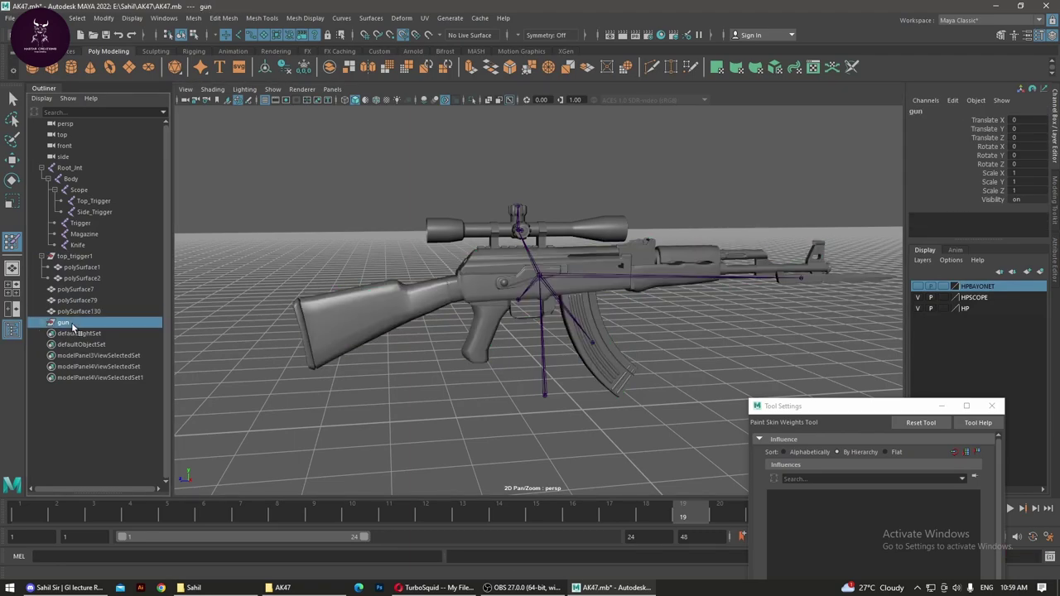
double_click(75, 311)
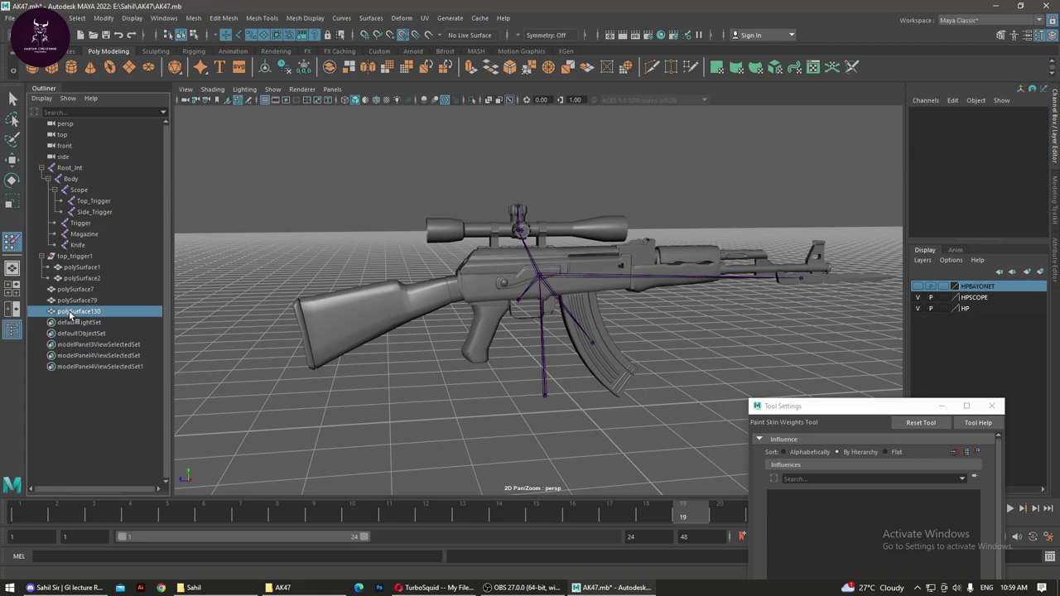
type("gun")
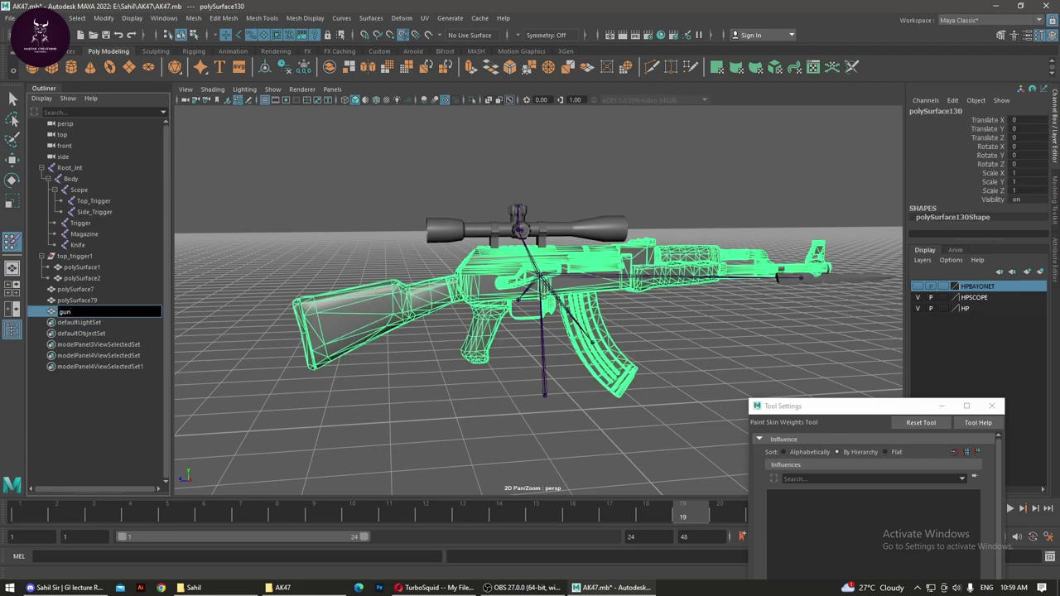
key("Return")
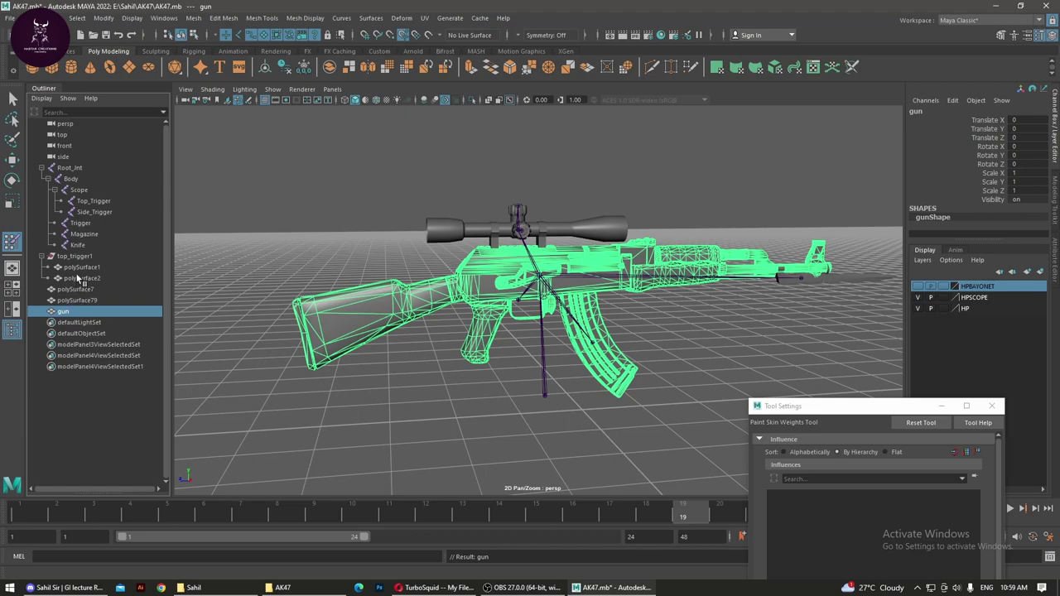
left_click(81, 279)
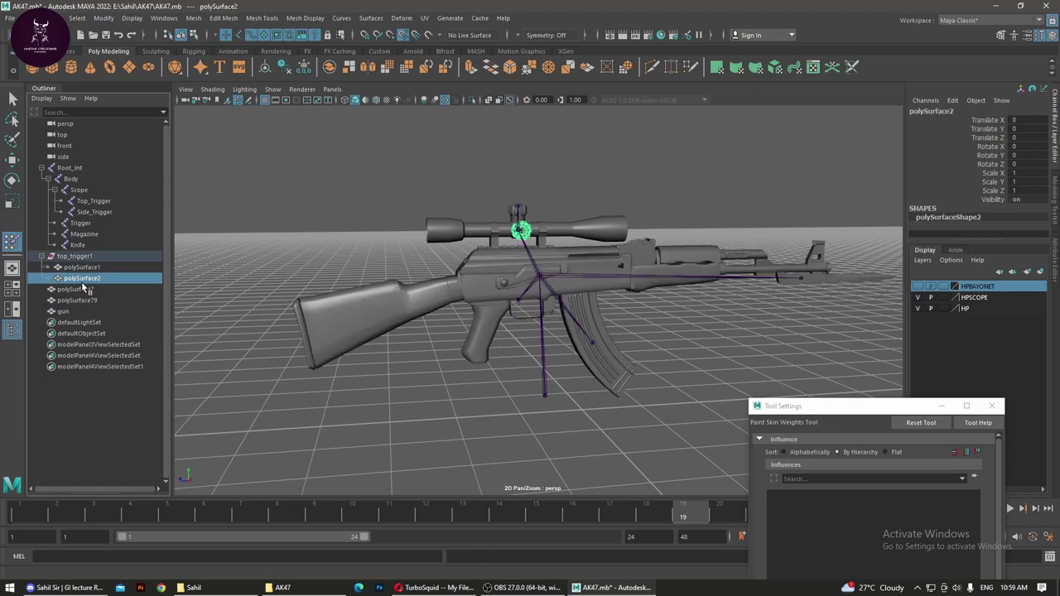
left_click(81, 300)
scroll(753, 379, "up", 3)
scroll(753, 379, "up", 3)
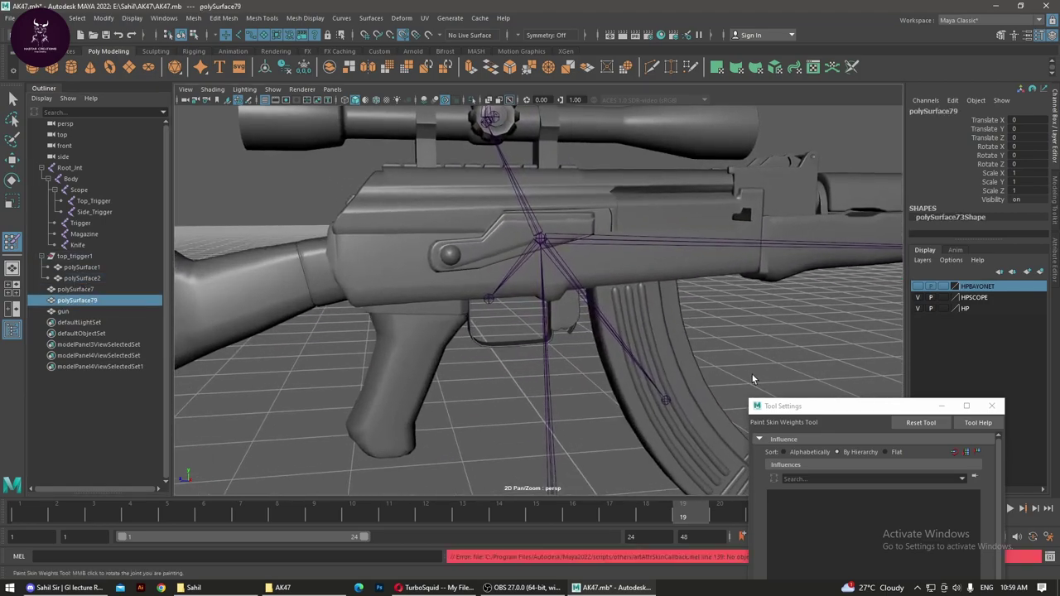
key("ctrl+z")
key("ctrl+z")
key("ctrl+z")
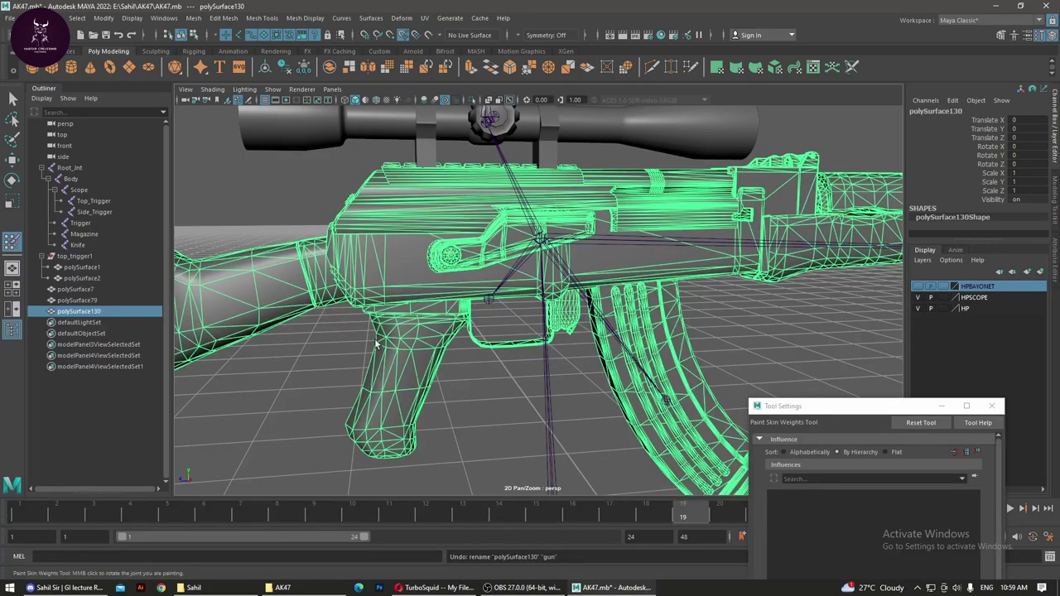
key("ctrl+z")
key("ctrl+z")
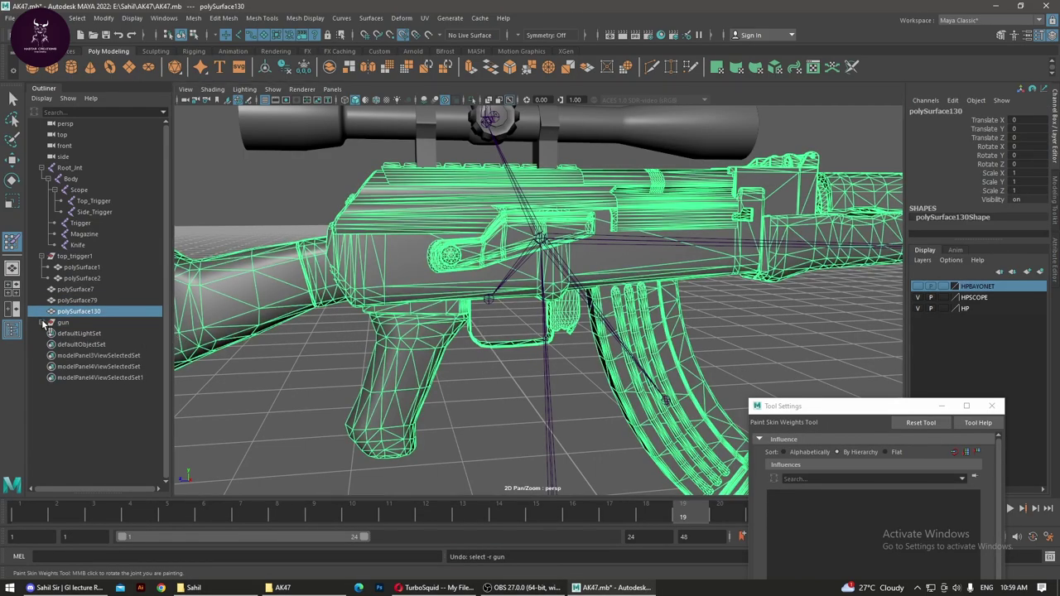
Step: Unhide the trigger mesh polySurface119 and ungroup gun so it sits at top level
left_click(42, 322)
left_click(73, 333)
key("shift+h")
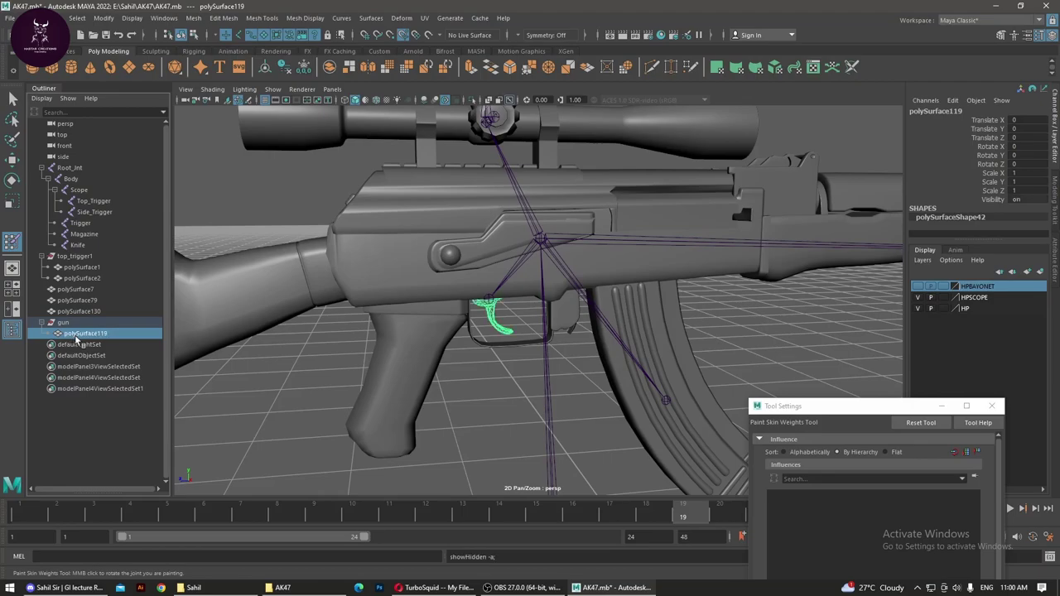
scroll(634, 398, "down", 5)
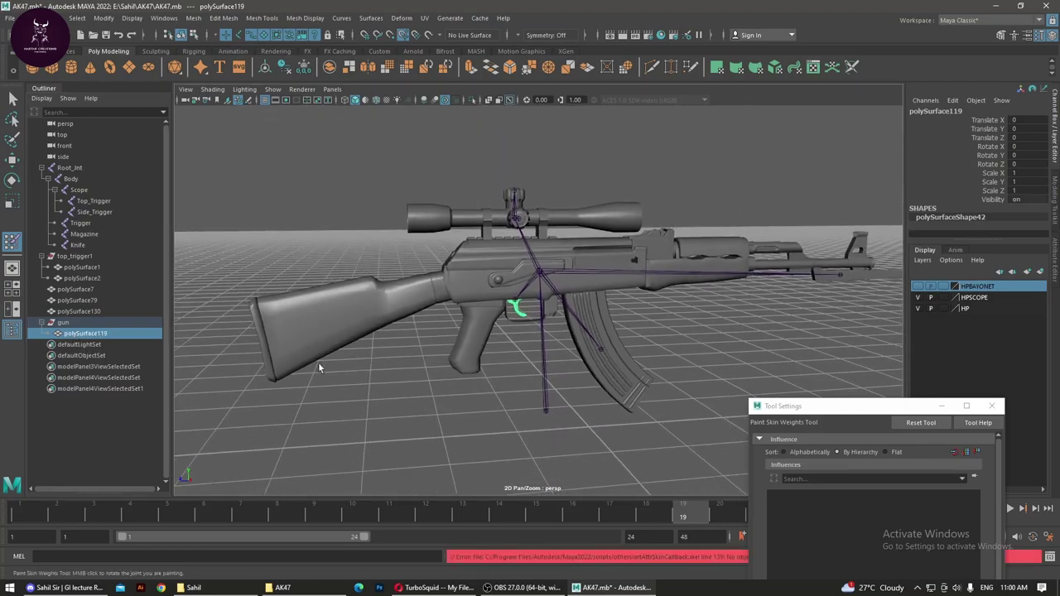
left_click(82, 322)
key("shift+p")
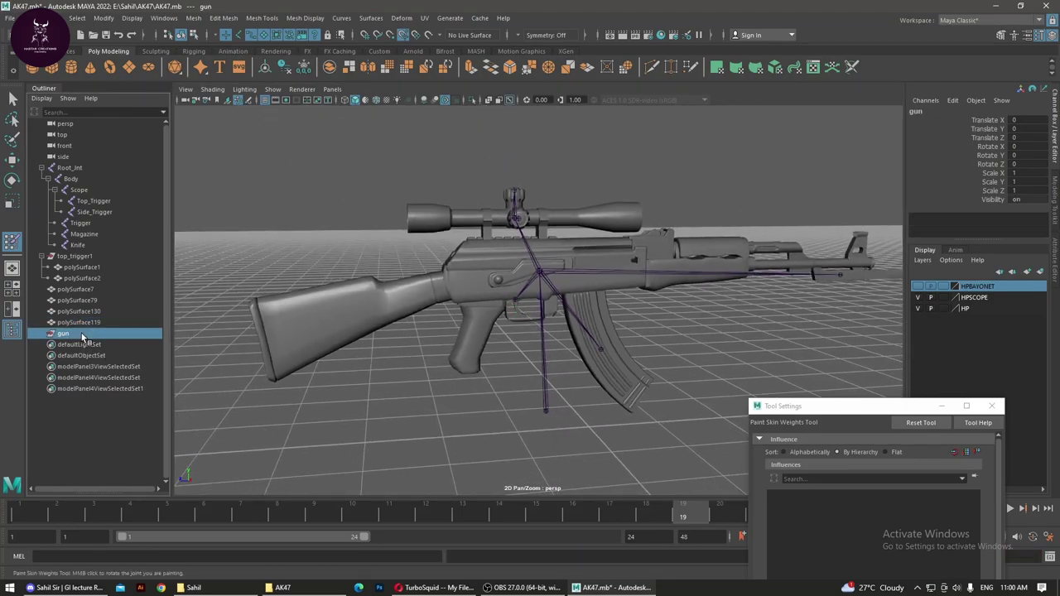
Step: Unparent polySurface1 and polySurface2 out of the joint hierarchy
left_click(79, 267)
left_click(85, 279, "shift")
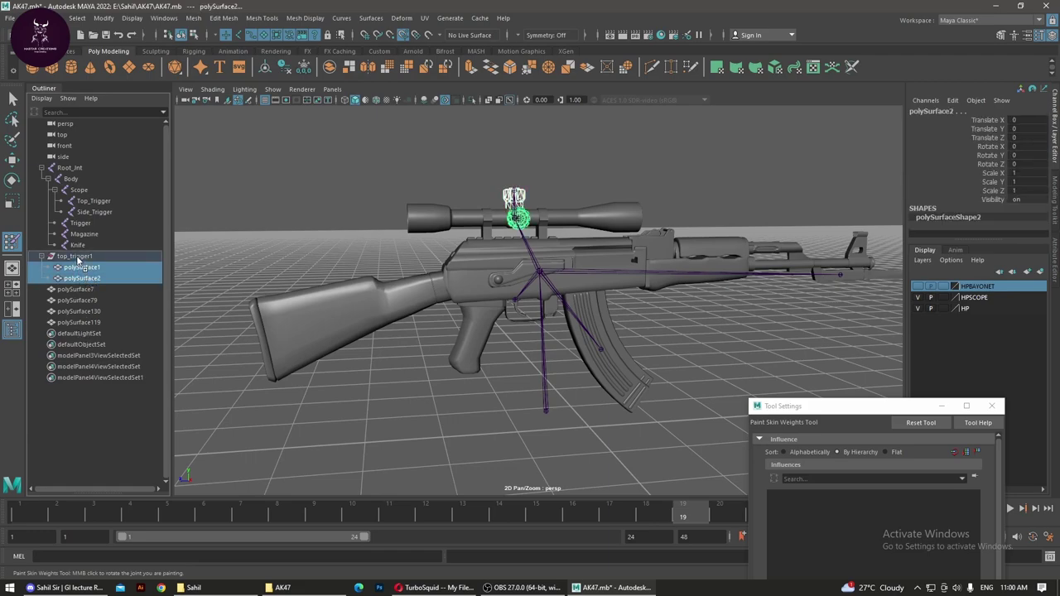
middle_click_drag(78, 266, 70, 179)
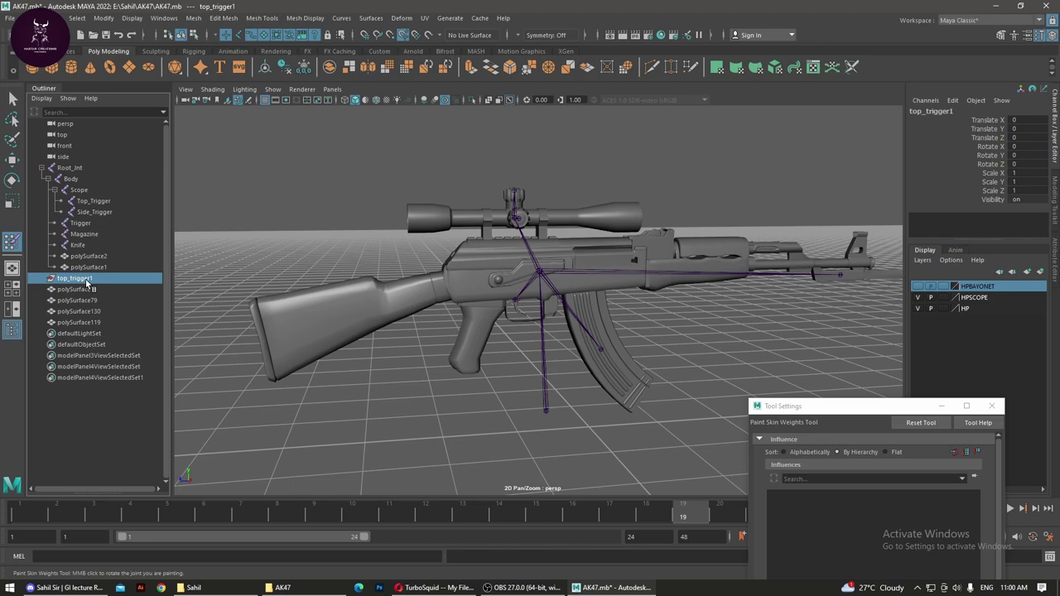
left_click(86, 280)
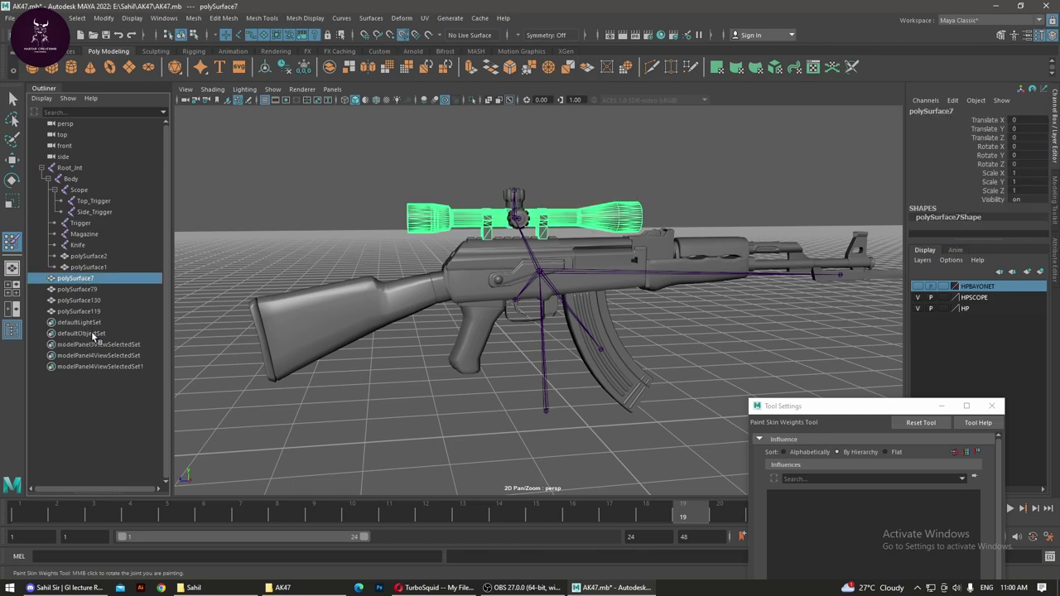
left_click(105, 264)
left_click(98, 252, "shift")
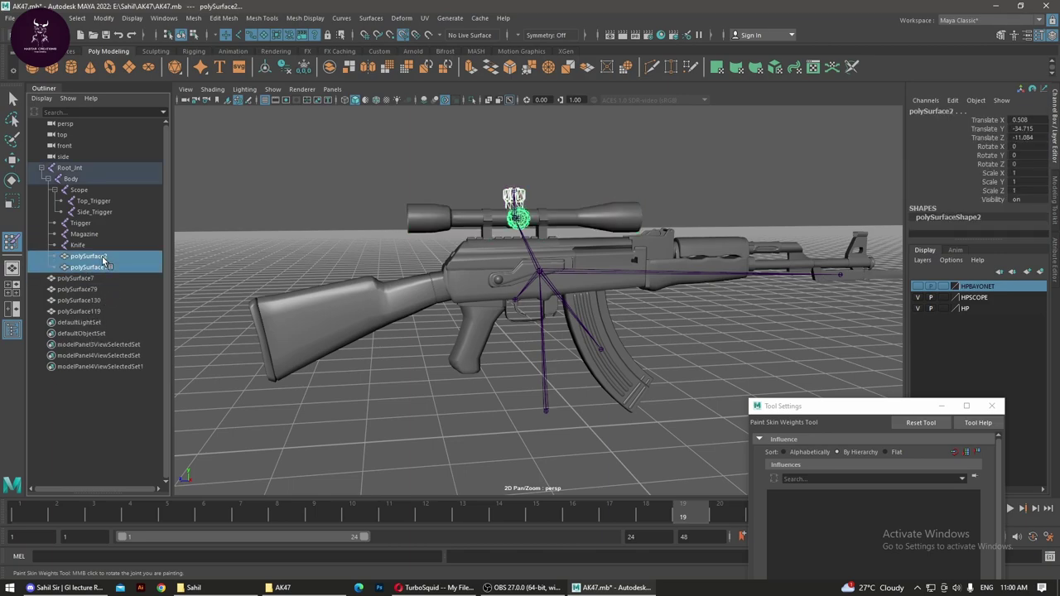
mouse_move(103, 260)
middle_mouse_down()
mouse_move(67, 280)
mouse_move(45, 270)
middle_mouse_up()
middle_click_drag(46, 269, 55, 166)
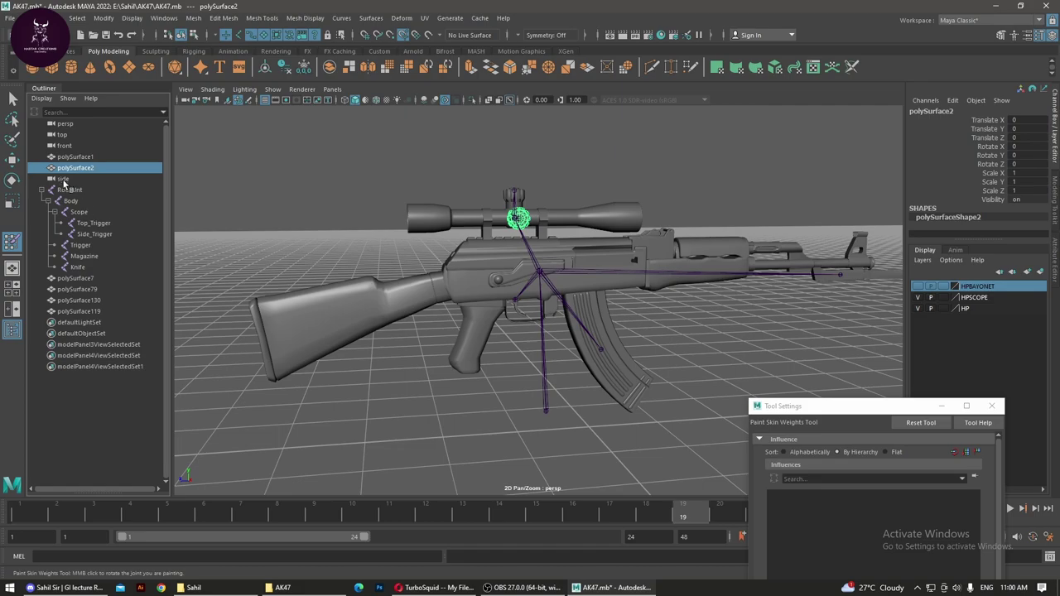
left_click(358, 410)
Step: Rename polySurface130 to gun, polySurface119 to trigger and polySurface79 to knife
left_click_drag(292, 349, 365, 345, "alt")
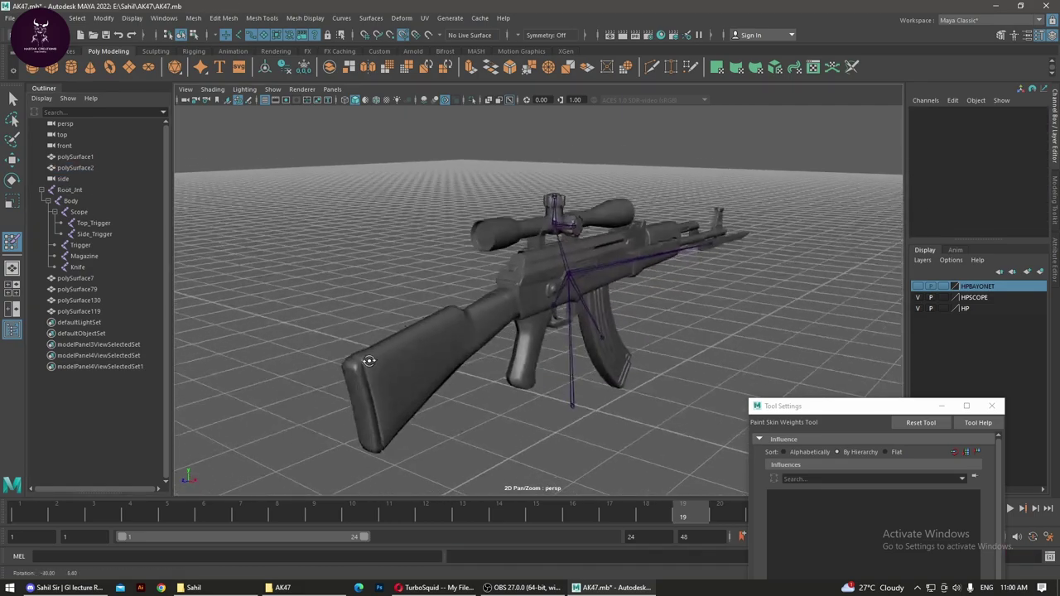
left_click(386, 351)
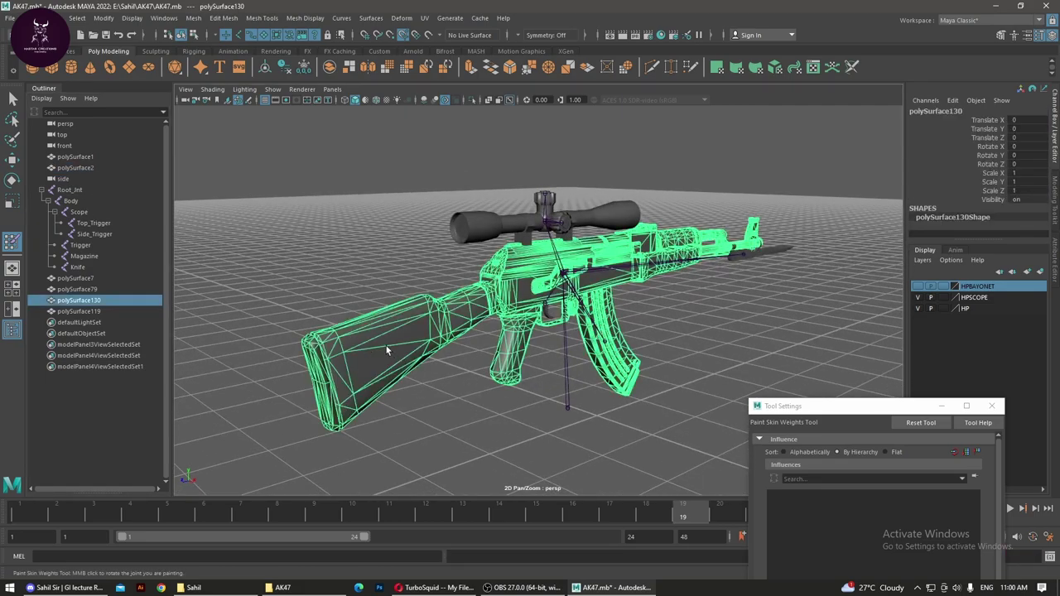
double_click(79, 300)
type("gun")
key("Return")
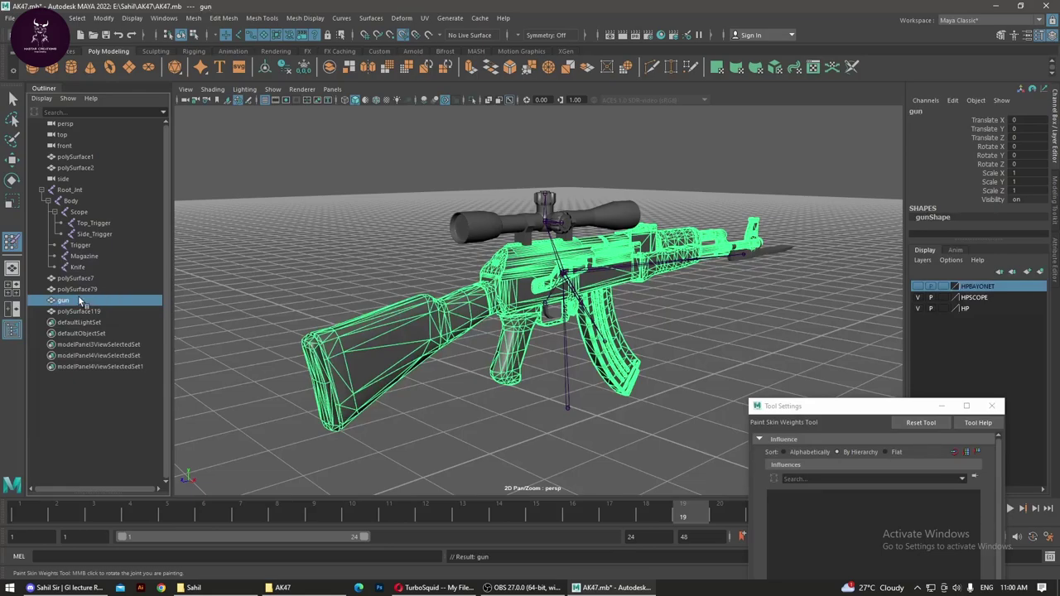
left_click(82, 310)
double_click(85, 312)
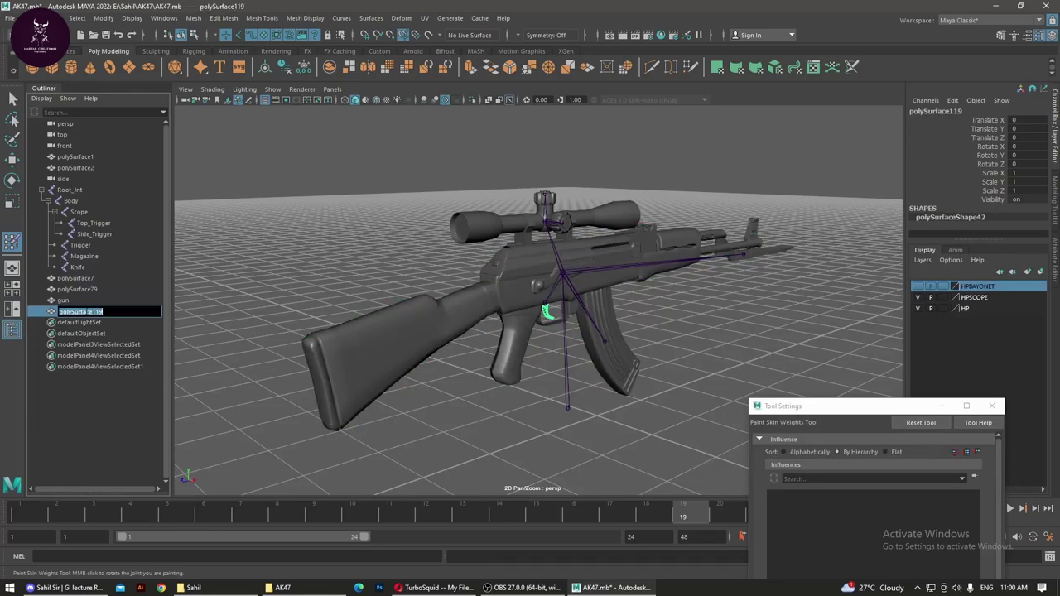
type("trigger")
key("Return")
left_click(64, 299)
left_click(75, 289)
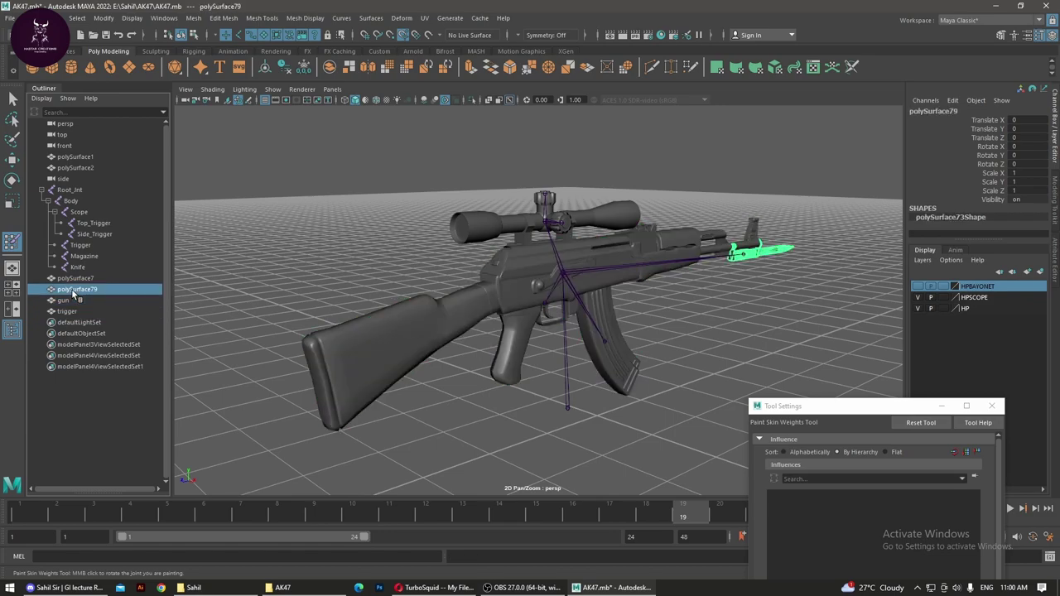
double_click(73, 290)
type("knife")
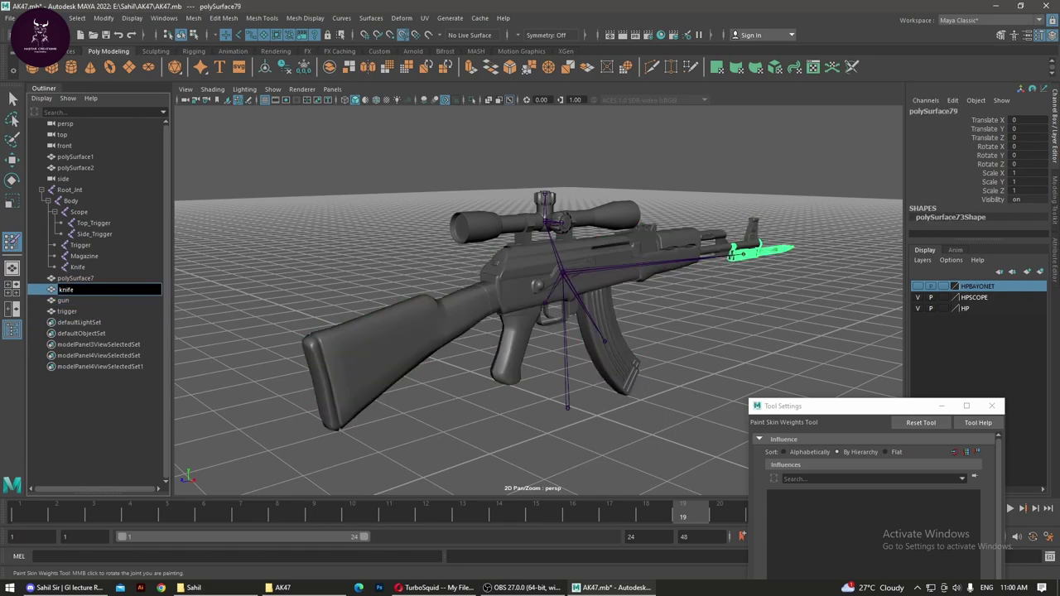
key("Return")
Step: Rename polySurface7 to scope and the scope knobs to righ and top1
left_click(74, 278)
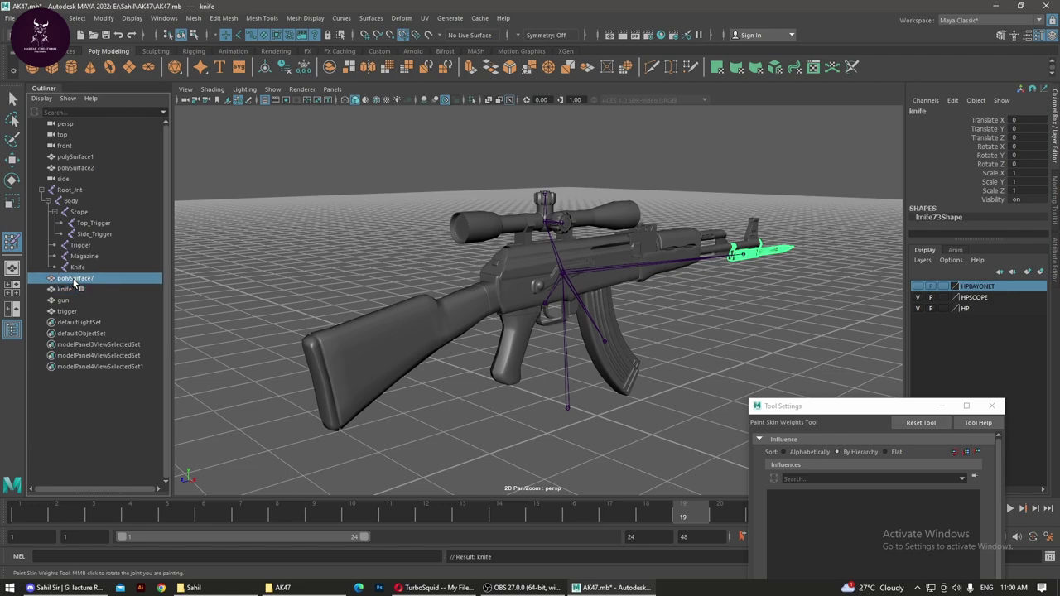
double_click(75, 280)
type("scope")
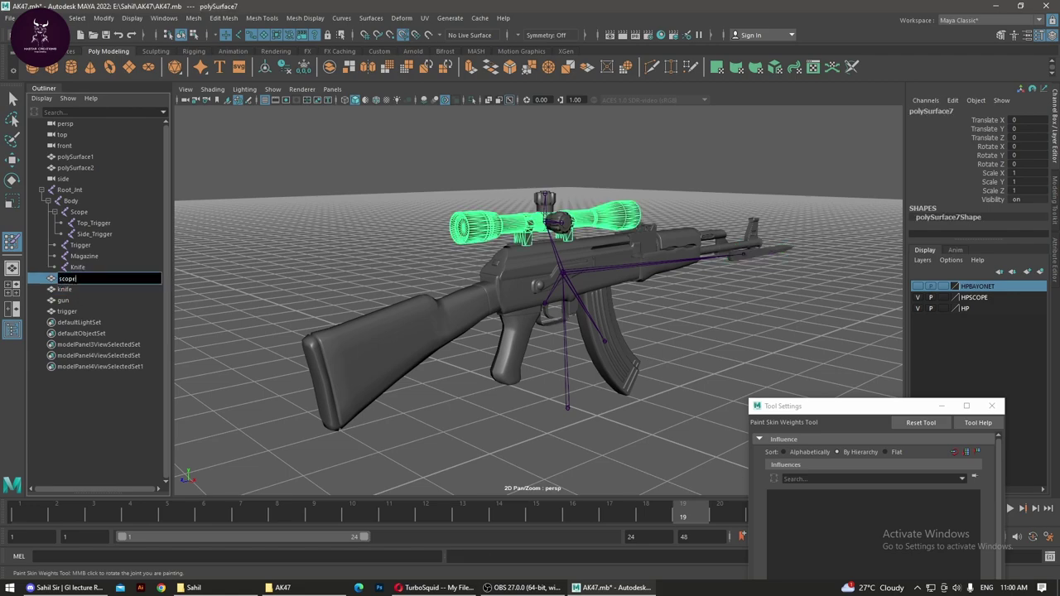
key("Return")
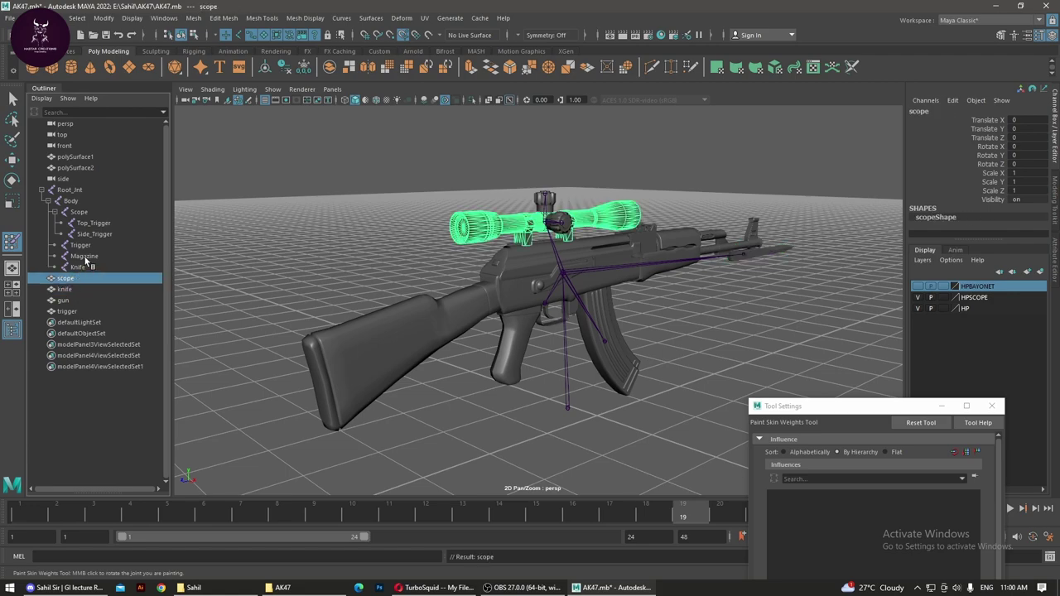
left_click(82, 169)
double_click(82, 169)
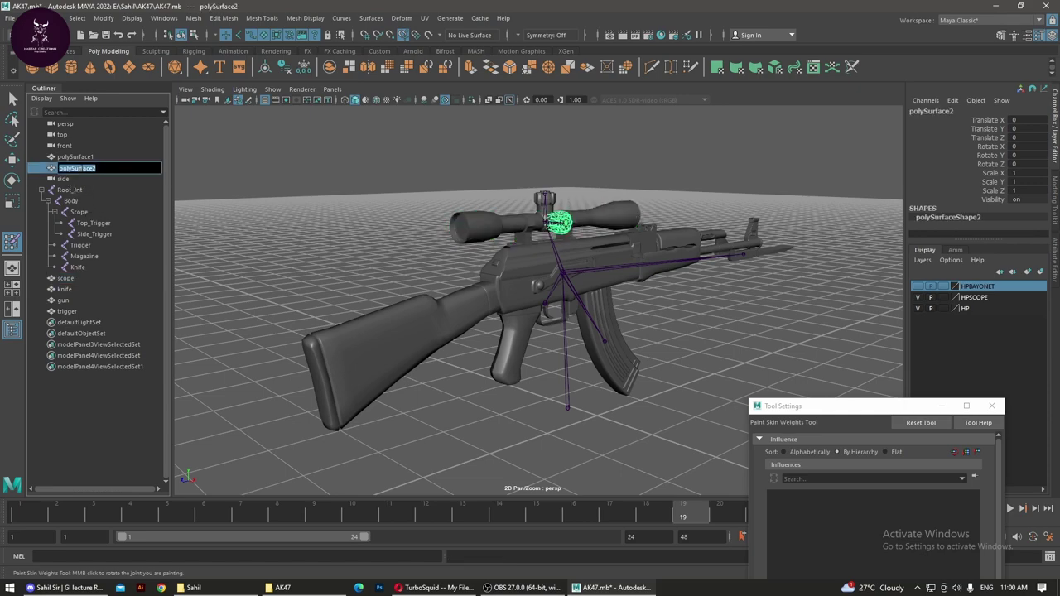
type("righ")
key("Return")
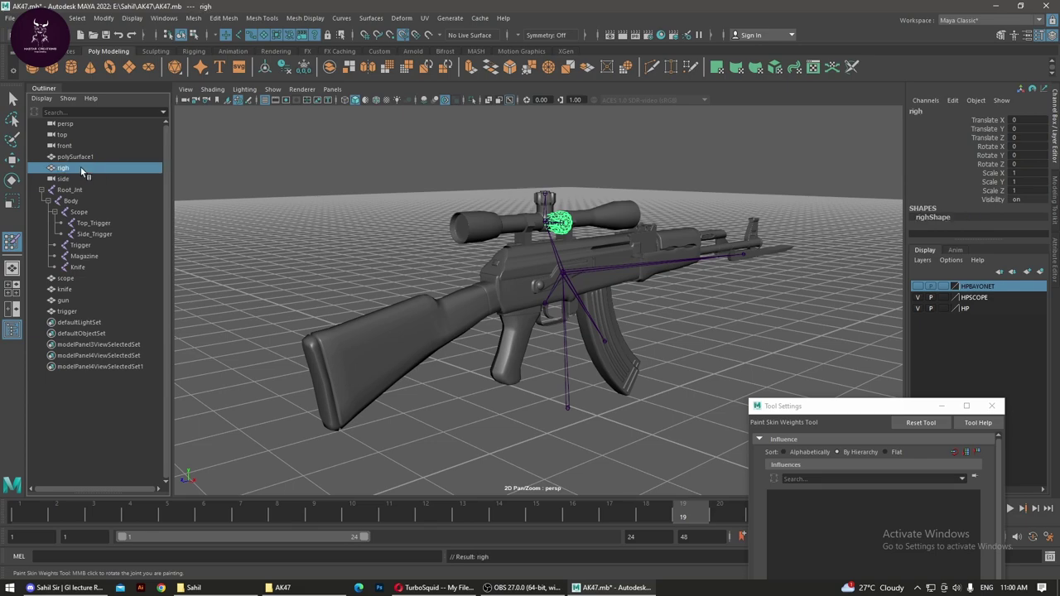
double_click(75, 156)
type("to")
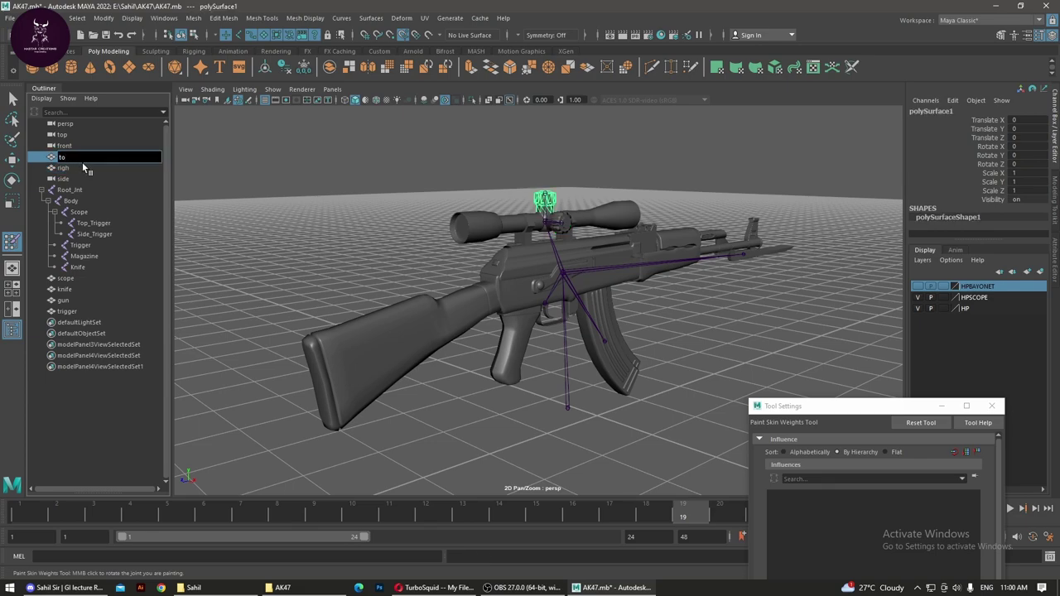
type("p")
key("Return")
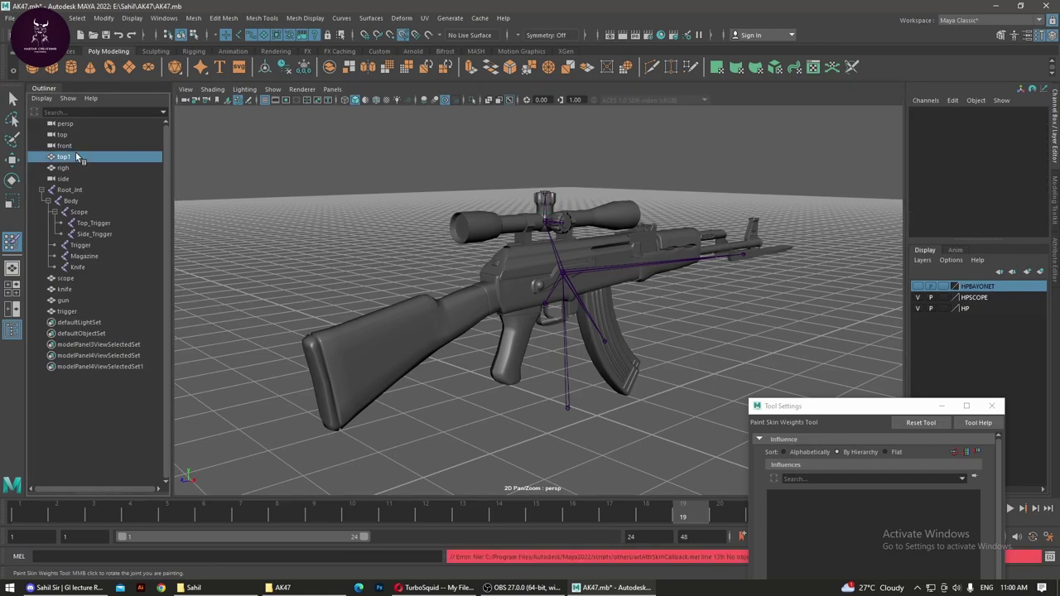
Step: Move top1 and righ to the top of the Outliner list
left_click(63, 167)
middle_click_drag(63, 167, 56, 323)
left_click(111, 308)
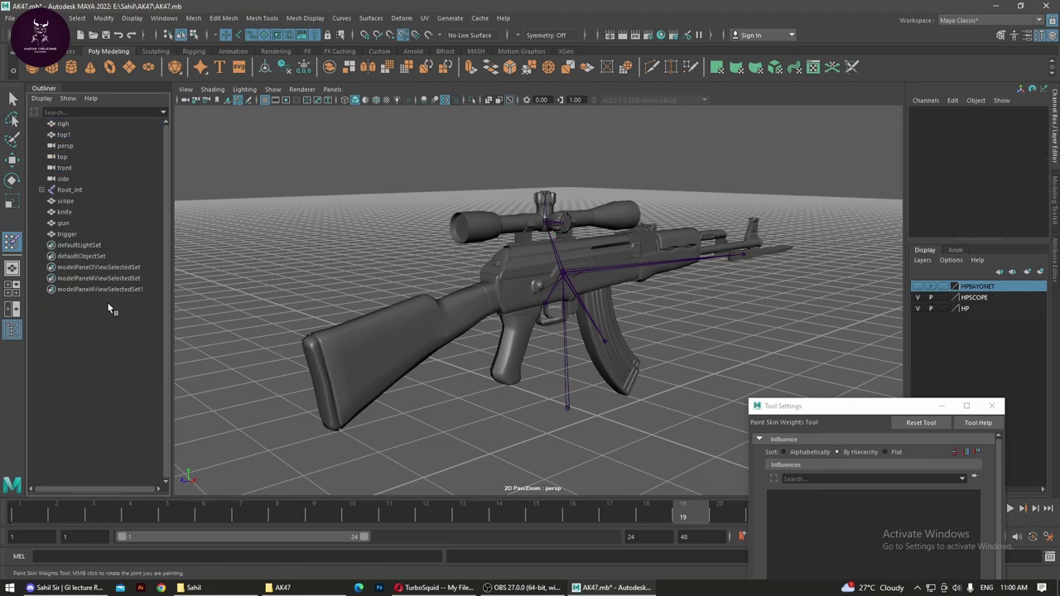
key("ctrl+z")
key("ctrl+z")
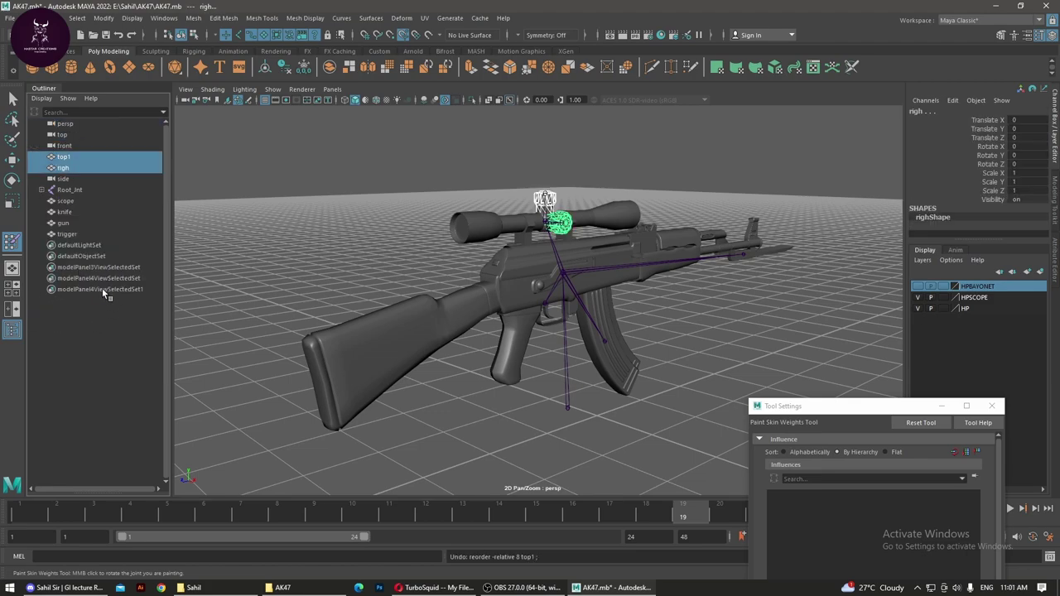
left_click(76, 335)
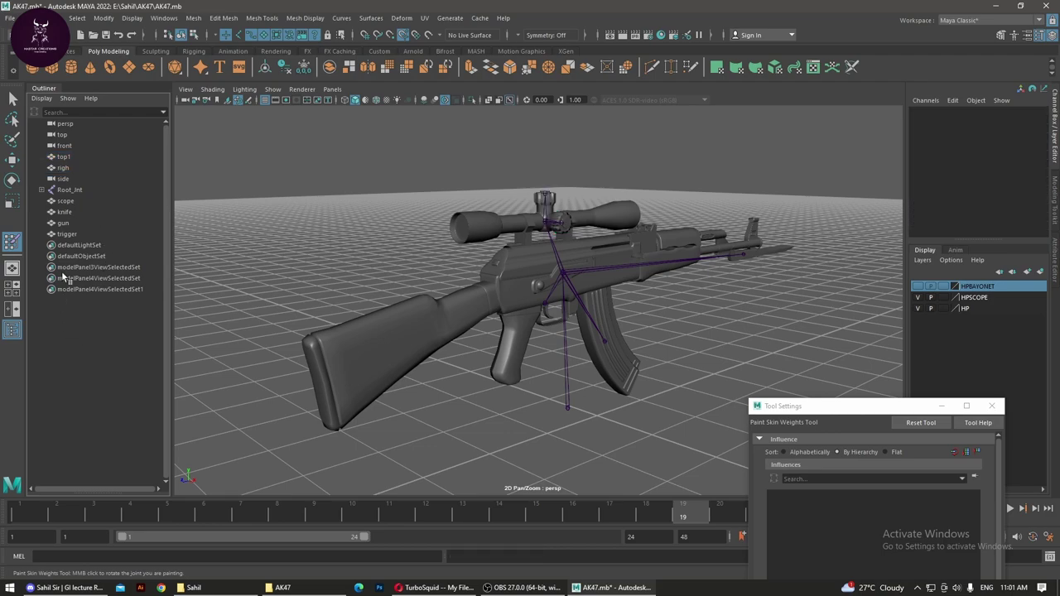
left_click(63, 156)
left_click(63, 167, "ctrl")
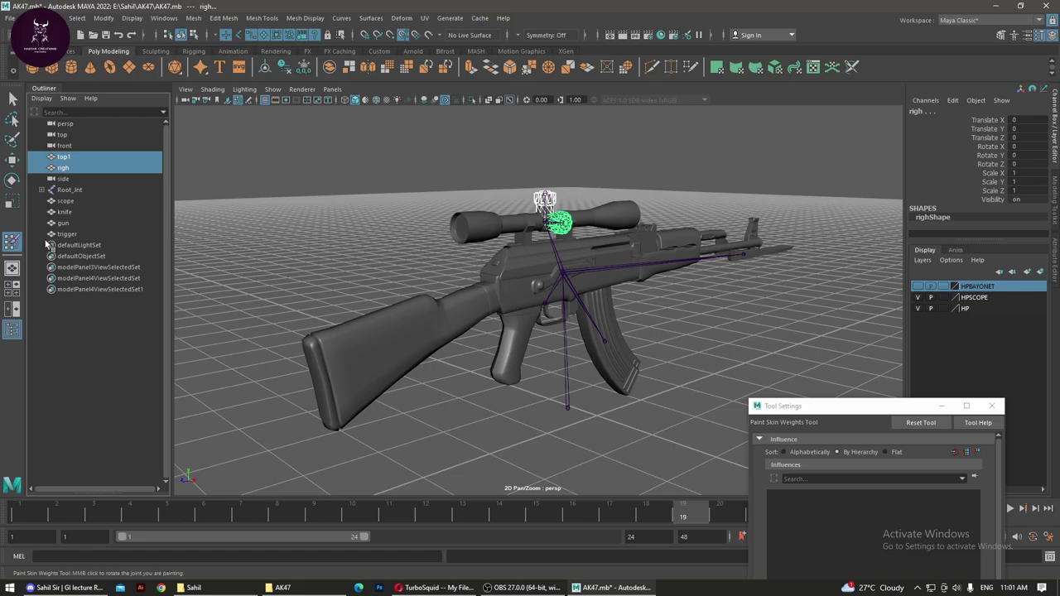
key("shift+z")
left_click(221, 284)
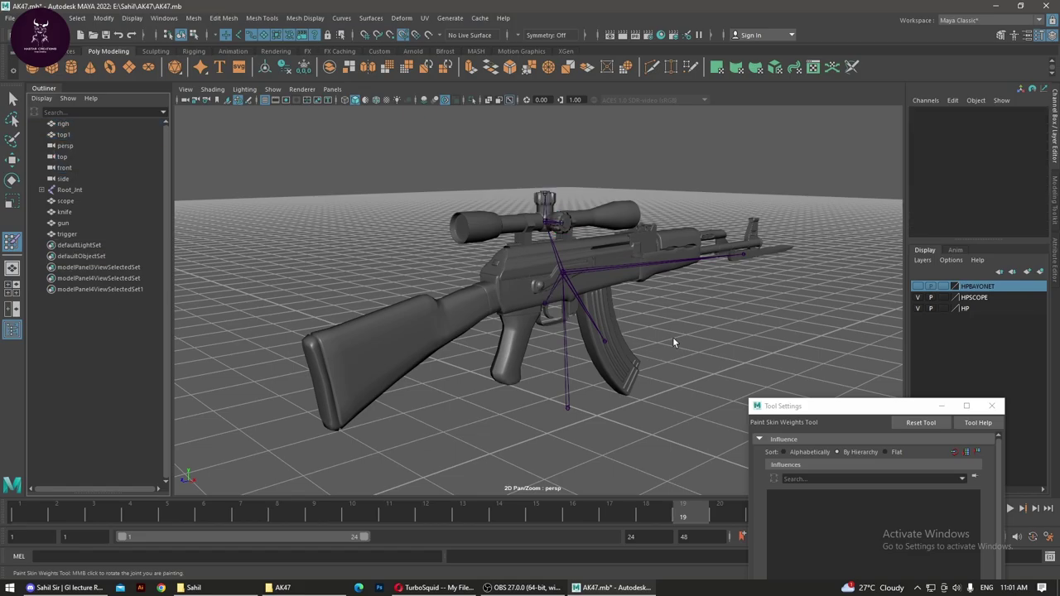
Step: Select gun, scope, knife, trigger, righ and top1 and frame them in the view
left_click_drag(673, 342, 617, 358, "alt")
left_click(617, 358)
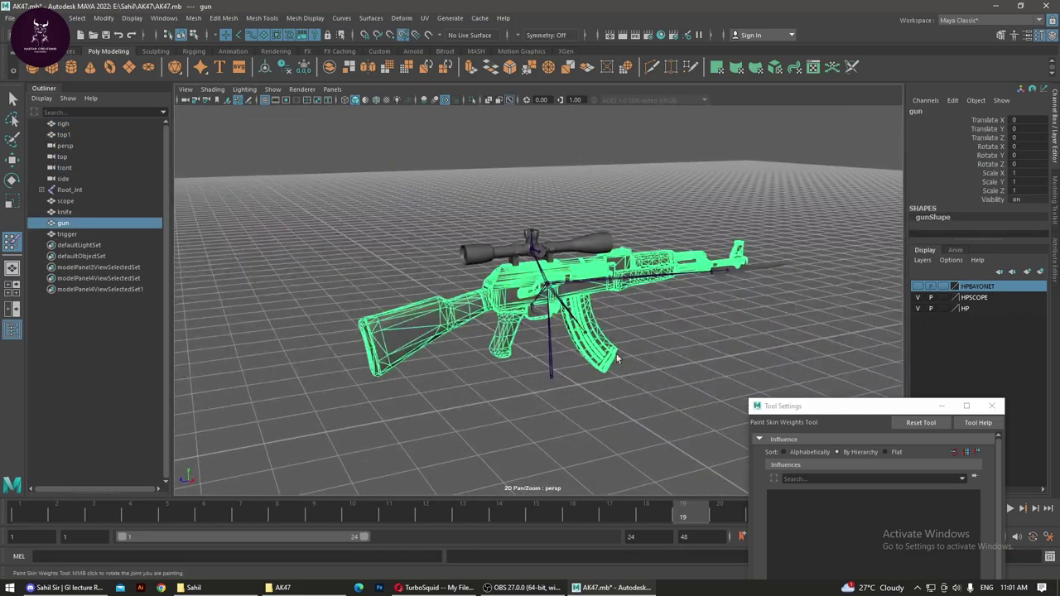
scroll(402, 268, "down", 3)
left_click_drag(389, 261, 775, 381)
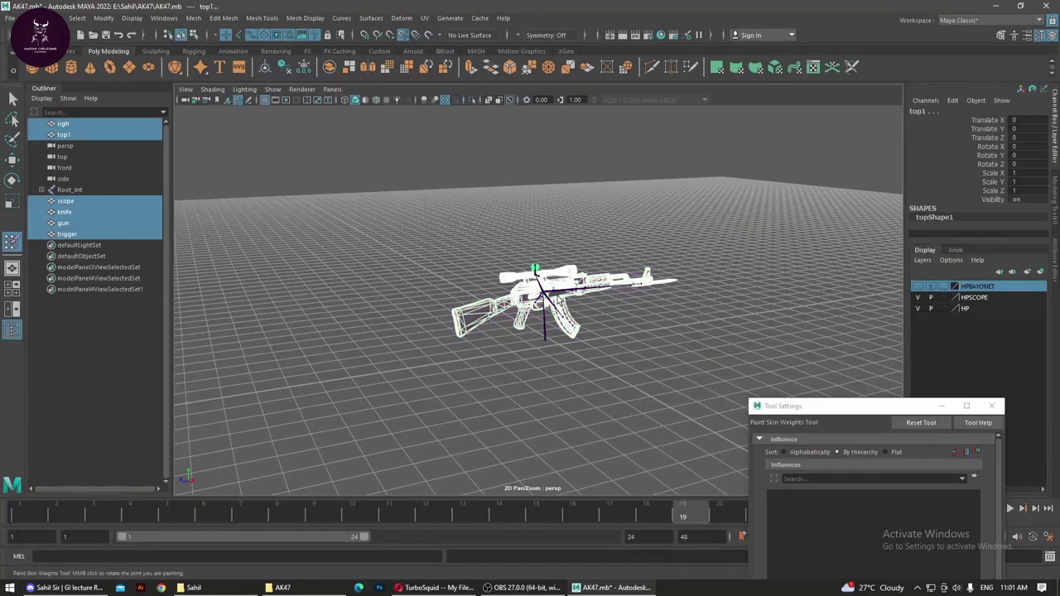
key("f")
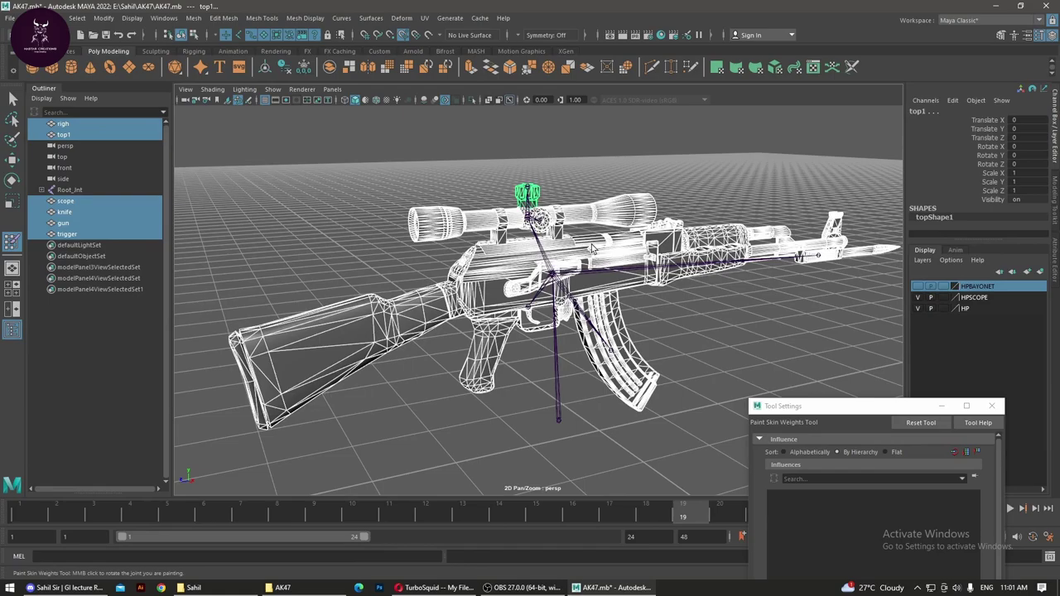
left_click_drag(730, 273, 758, 284, "alt")
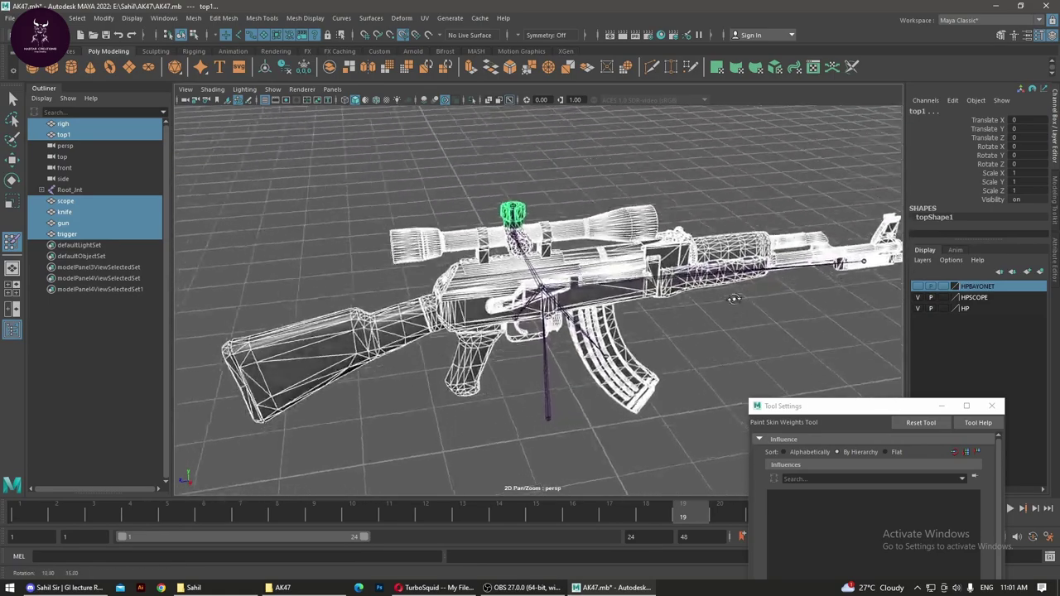
left_click(781, 299)
left_click(643, 256)
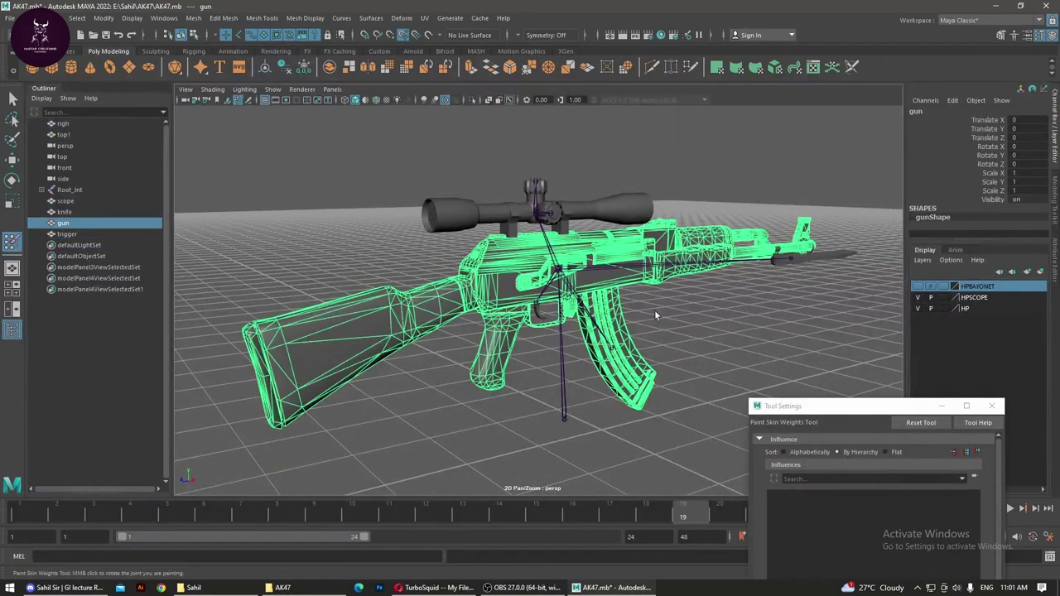
scroll(815, 233, "down", 4)
left_click_drag(747, 173, 382, 428)
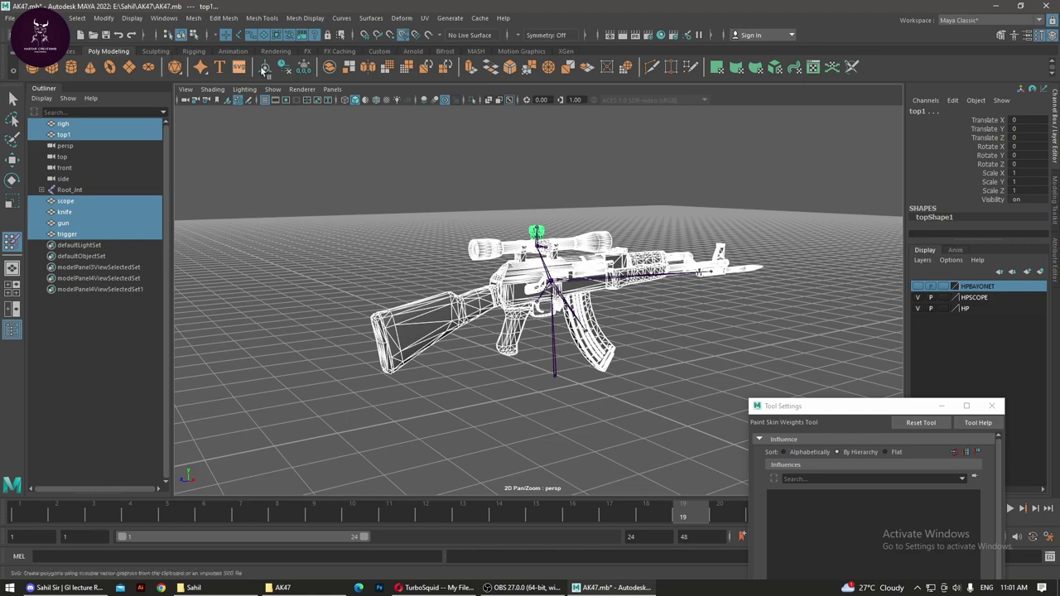
Step: Freeze the selected meshes' transforms, switch to the Rigging menu set and try Bind Skin
left_click(304, 67)
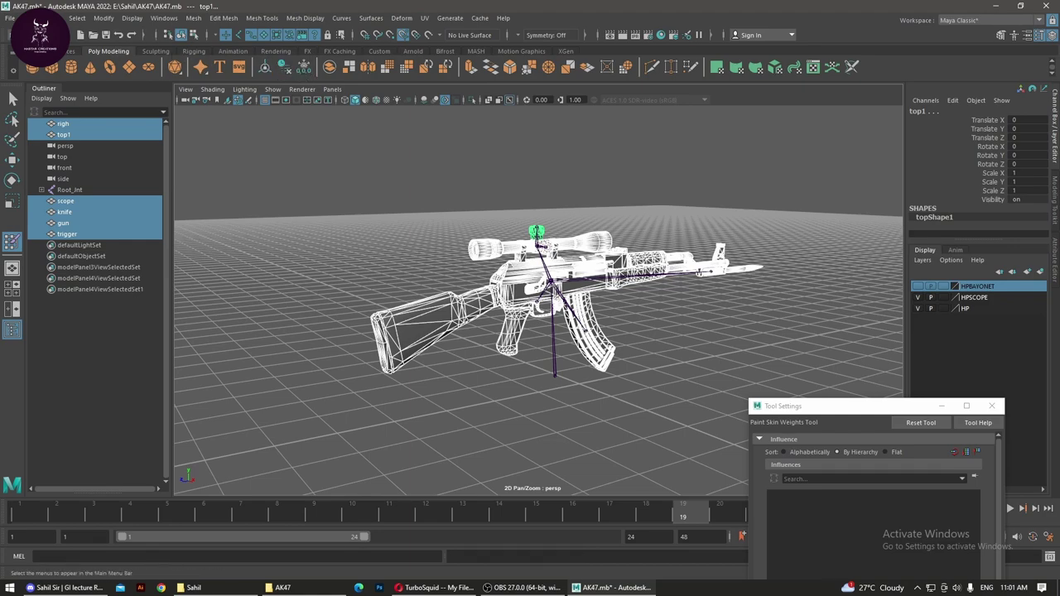
left_click(33, 34)
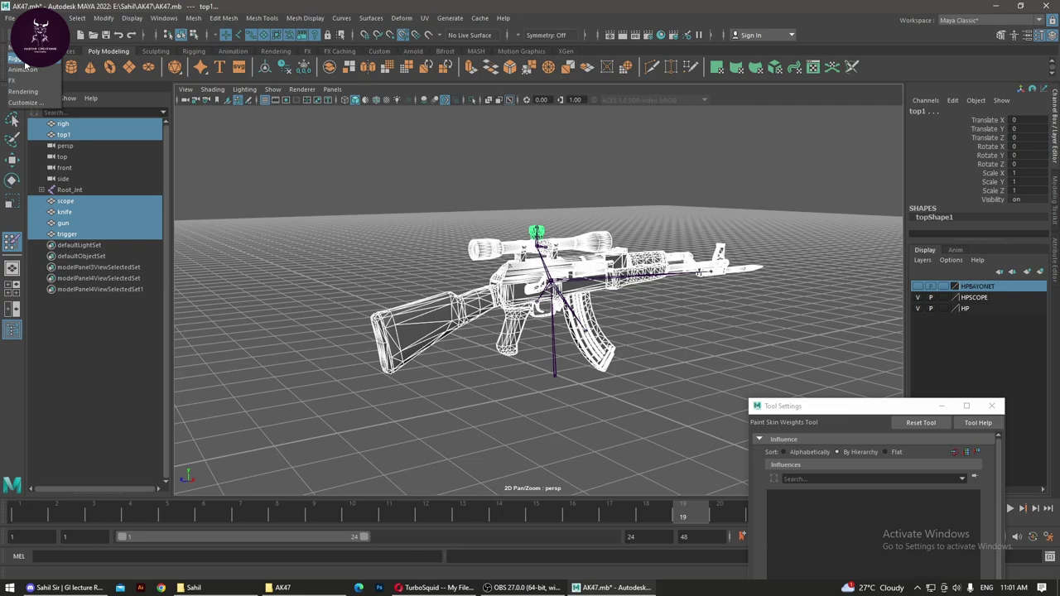
left_click(23, 59)
left_click(225, 17)
left_click(248, 45)
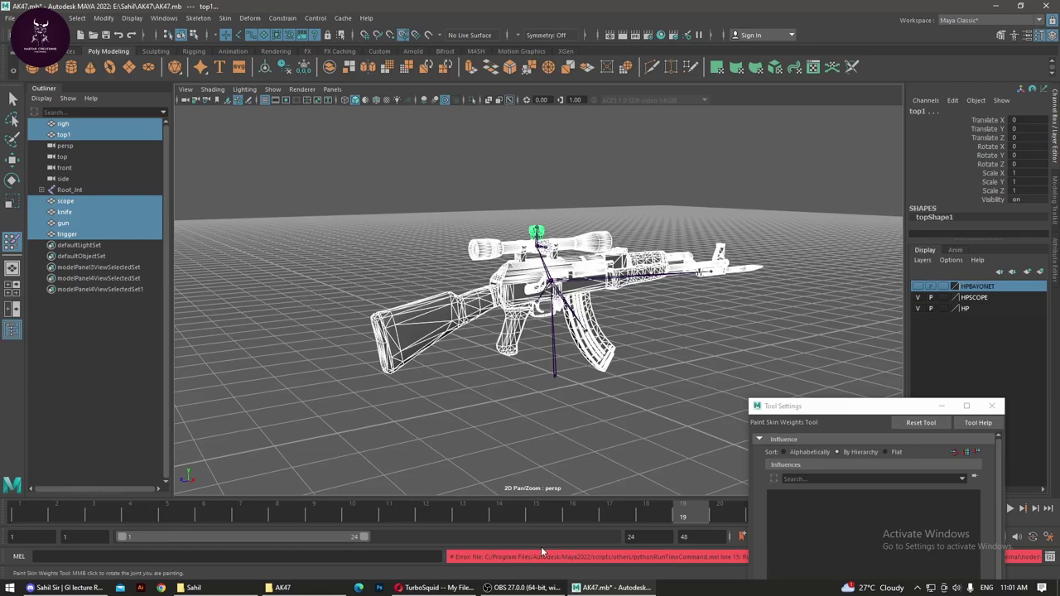
Step: Select the root joint hierarchy with the righ, top1, scope, gun, knife and trigger meshes, then Bind Skin
left_click(509, 447)
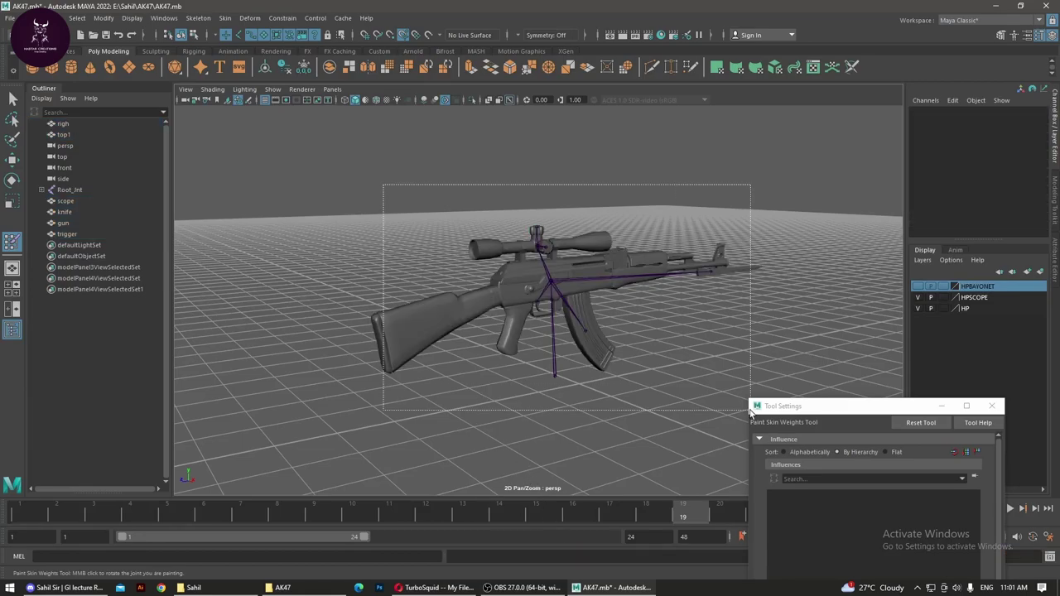
left_click_drag(381, 184, 757, 420)
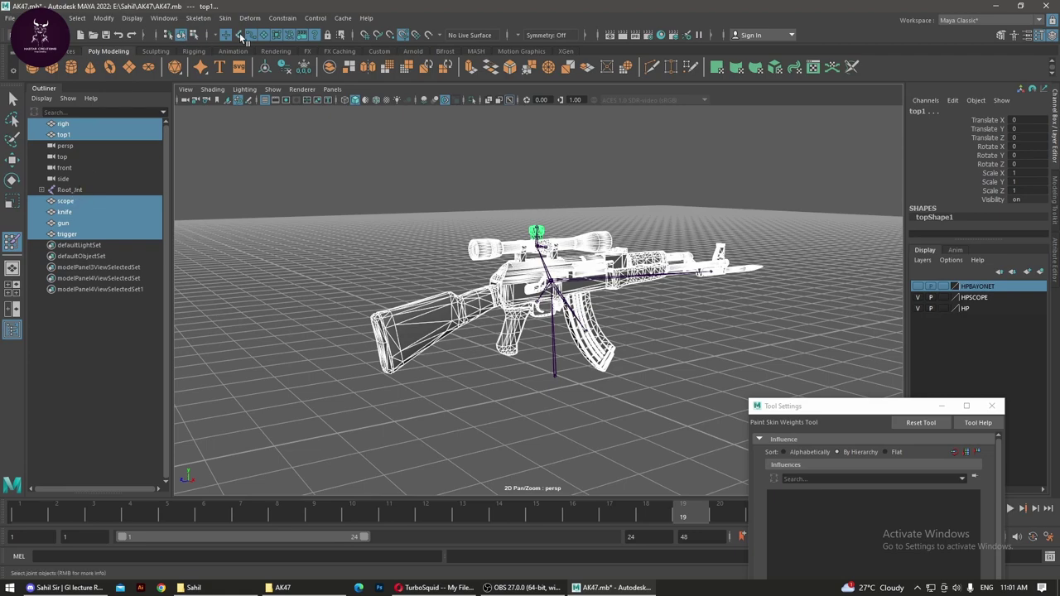
left_click_drag(303, 192, 803, 424)
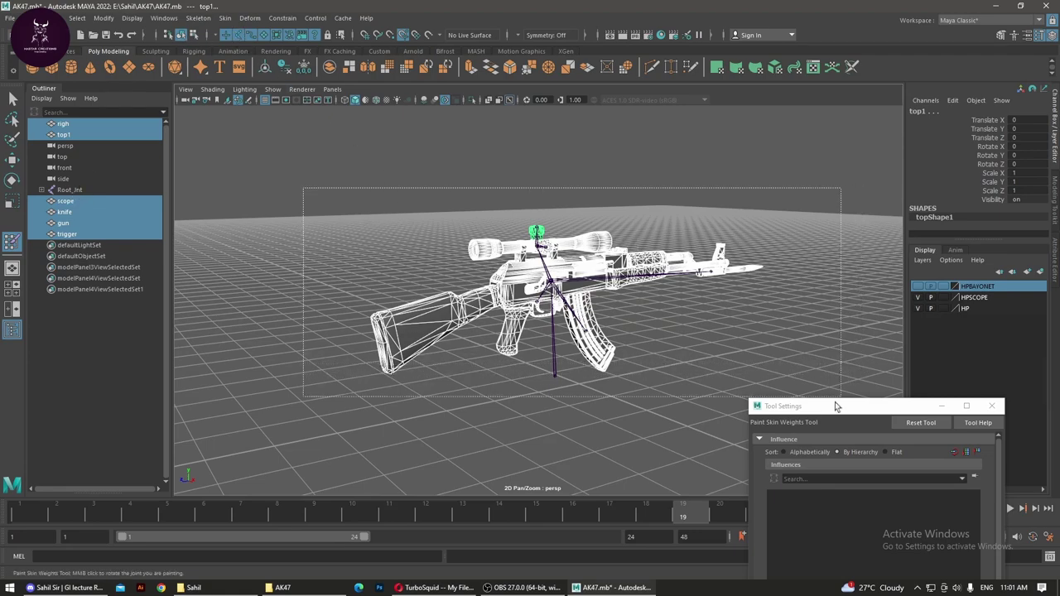
left_click_drag(422, 189, 760, 424)
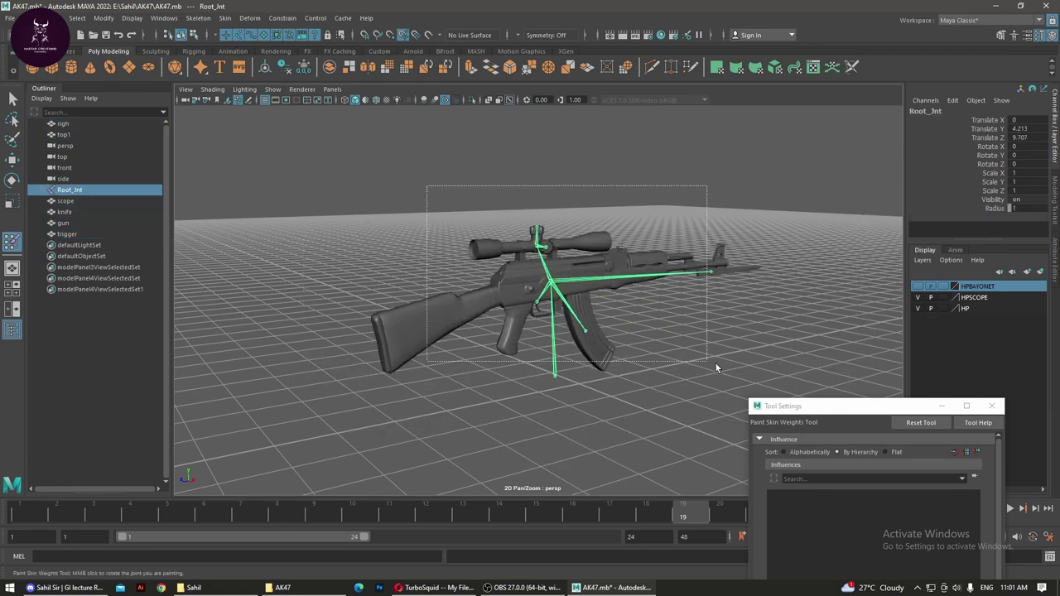
left_click_drag(322, 211, 810, 408)
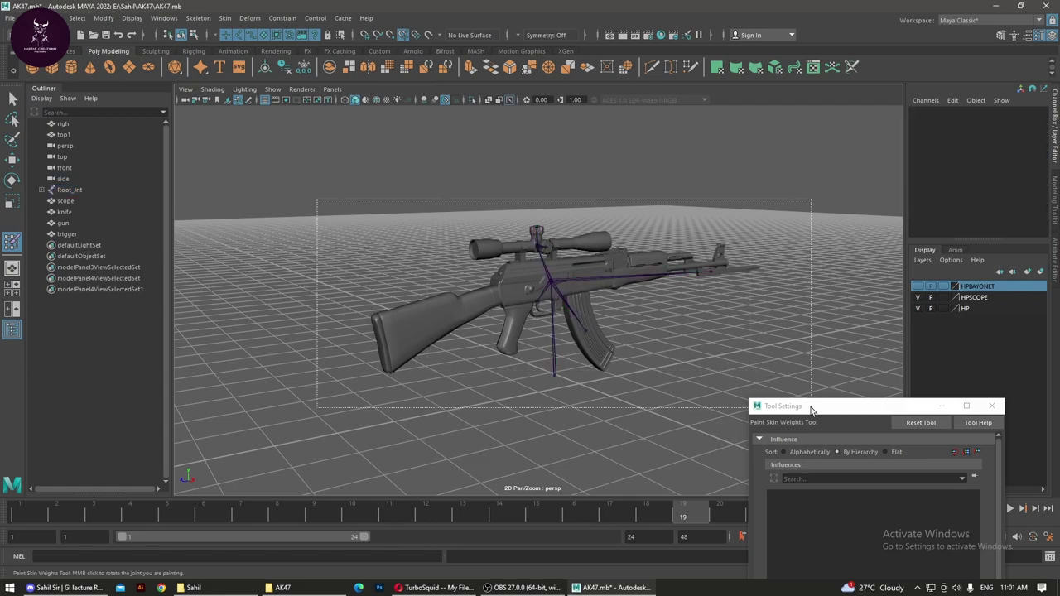
left_click(65, 123)
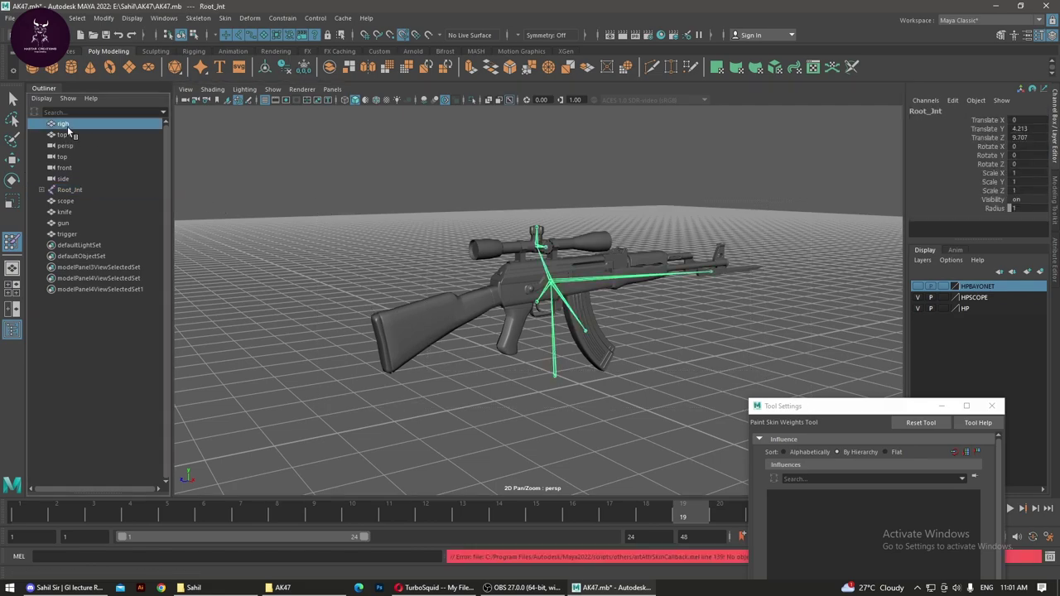
left_click(66, 135, "ctrl")
left_click(71, 190, "ctrl")
left_click(65, 200, "ctrl")
left_click(64, 223, "ctrl")
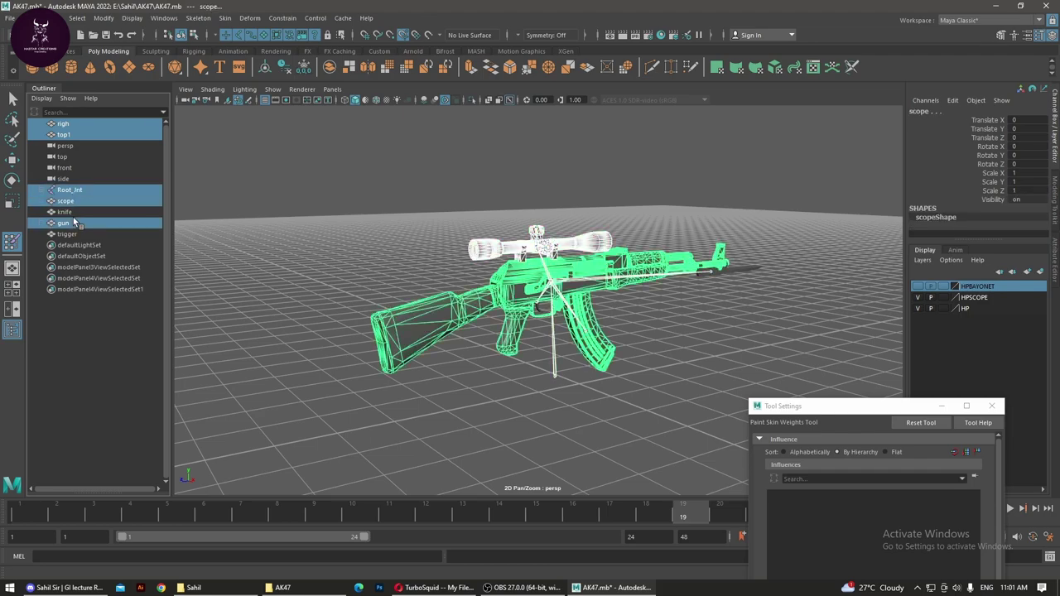
left_click(66, 234, "ctrl")
left_click(65, 212, "ctrl")
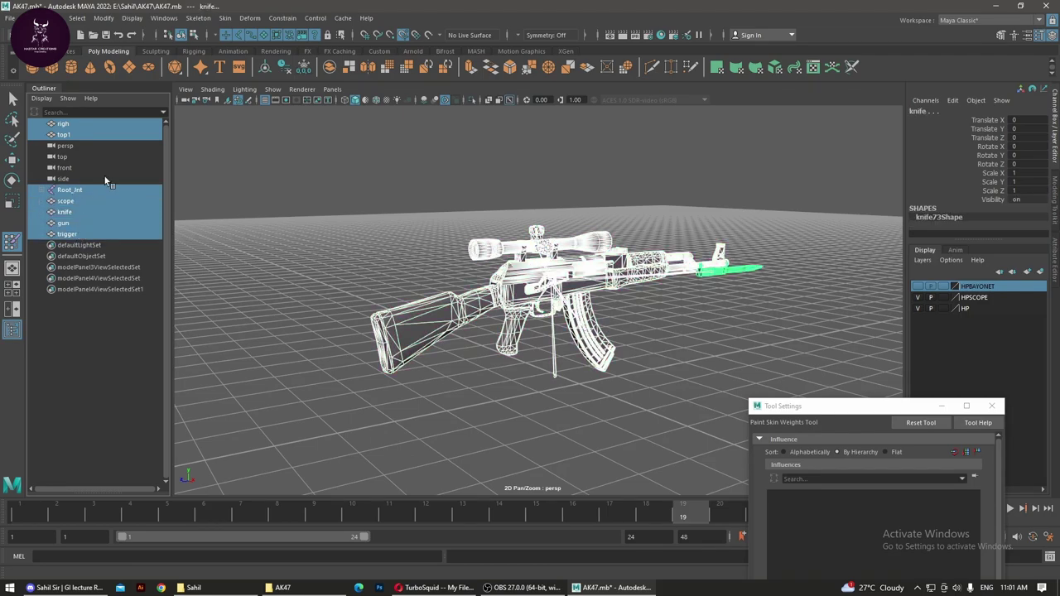
left_click(224, 17)
left_click(249, 46)
Step: Test-move the Top_Trigger joint upward with the Move tool, then undo to restore it
left_click(547, 242)
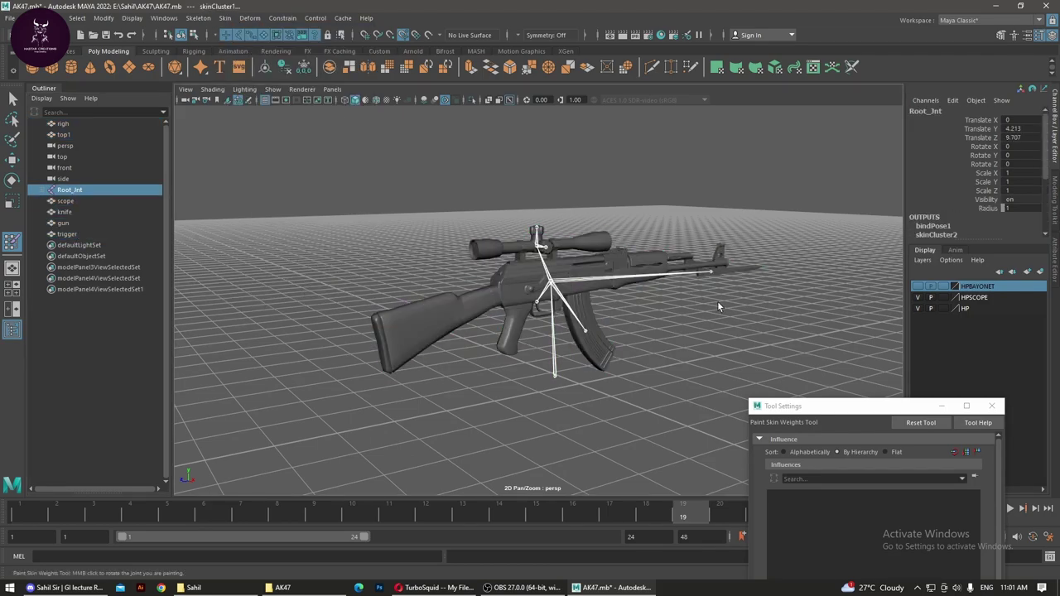
left_click(537, 234)
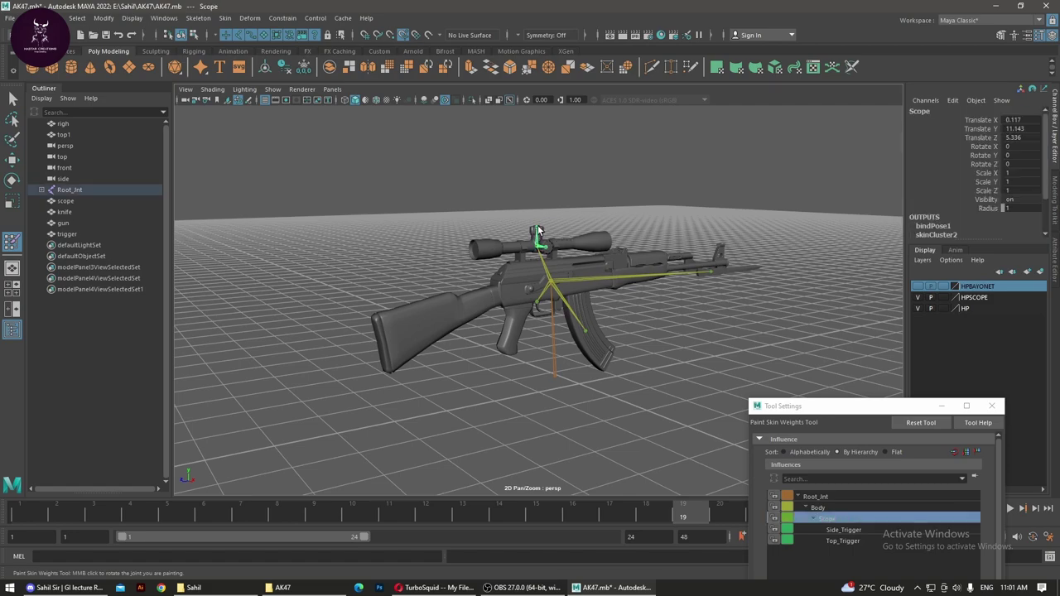
left_click(536, 231)
key("w")
left_click_drag(537, 226, 540, 148)
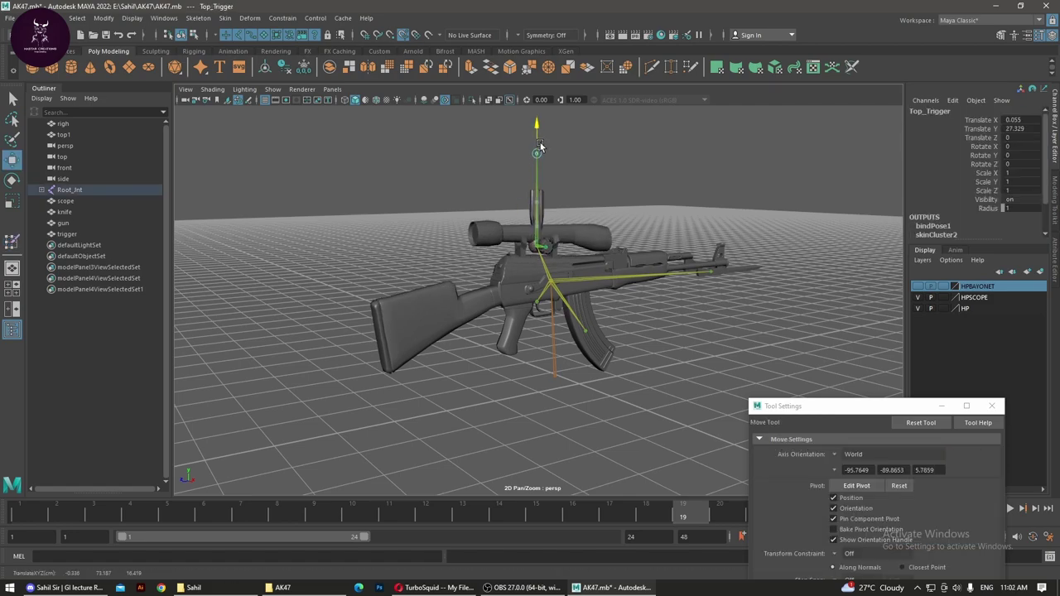
key("ctrl+z")
key("ctrl+z")
key("ctrl+z")
key("ctrl+z")
left_click(699, 217)
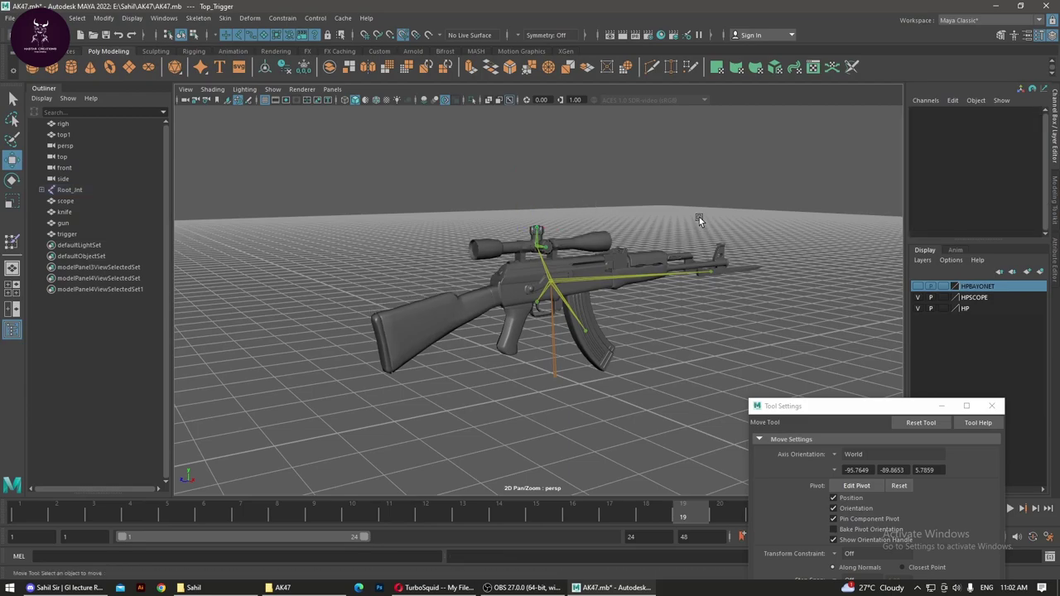
right_click_drag(699, 217, 759, 382, "alt")
mouse_move(758, 382)
left_mouse_down("alt")
mouse_move(632, 323)
mouse_move(703, 381)
left_mouse_up("alt")
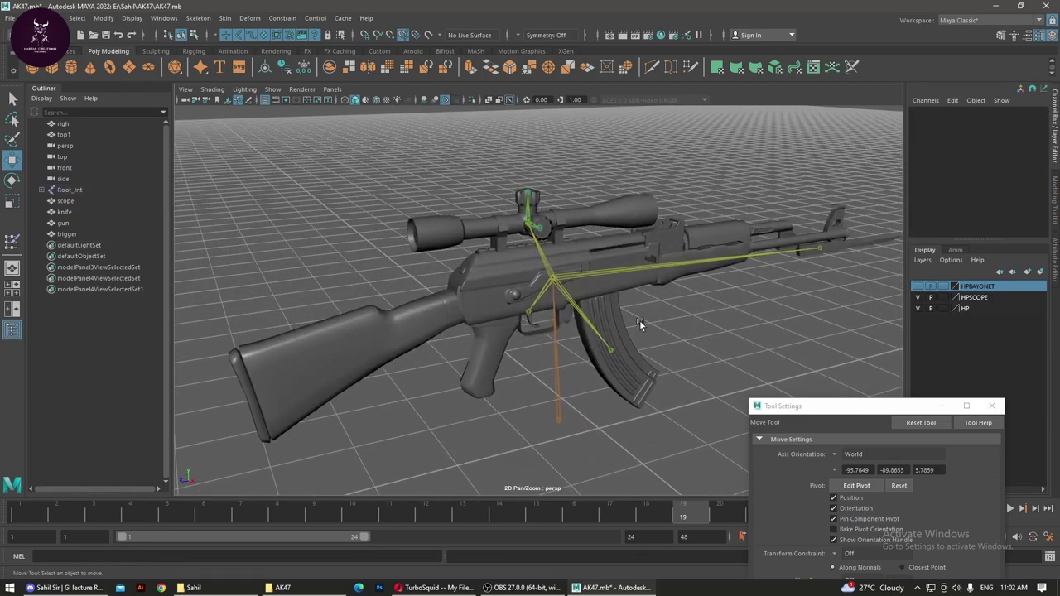
Step: Expand Root_Jnt, Body and Scope in the Outliner, then return to Paint Skin Weights
left_click(42, 191)
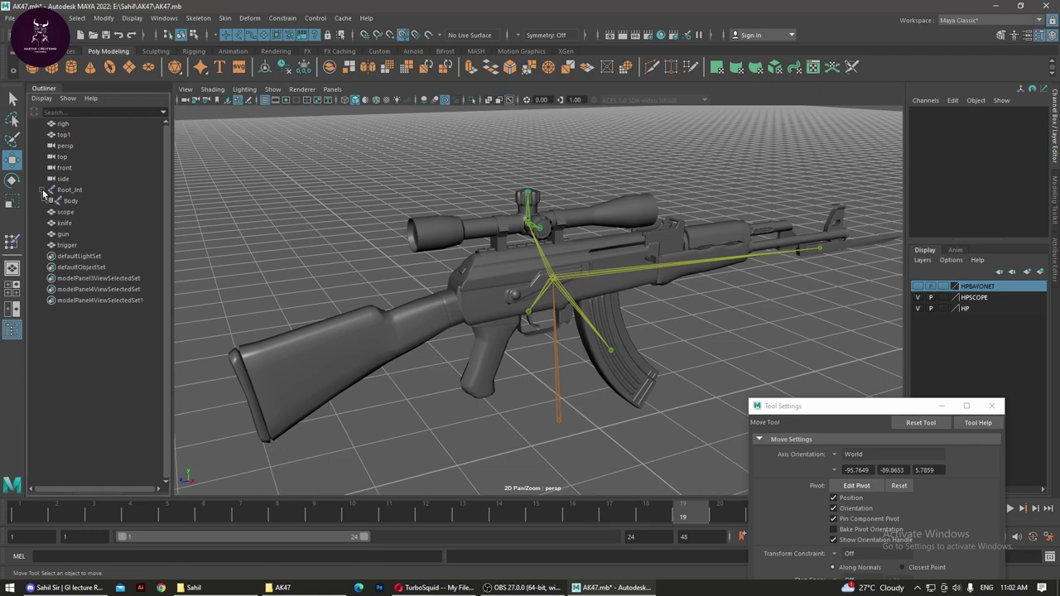
left_click(47, 202)
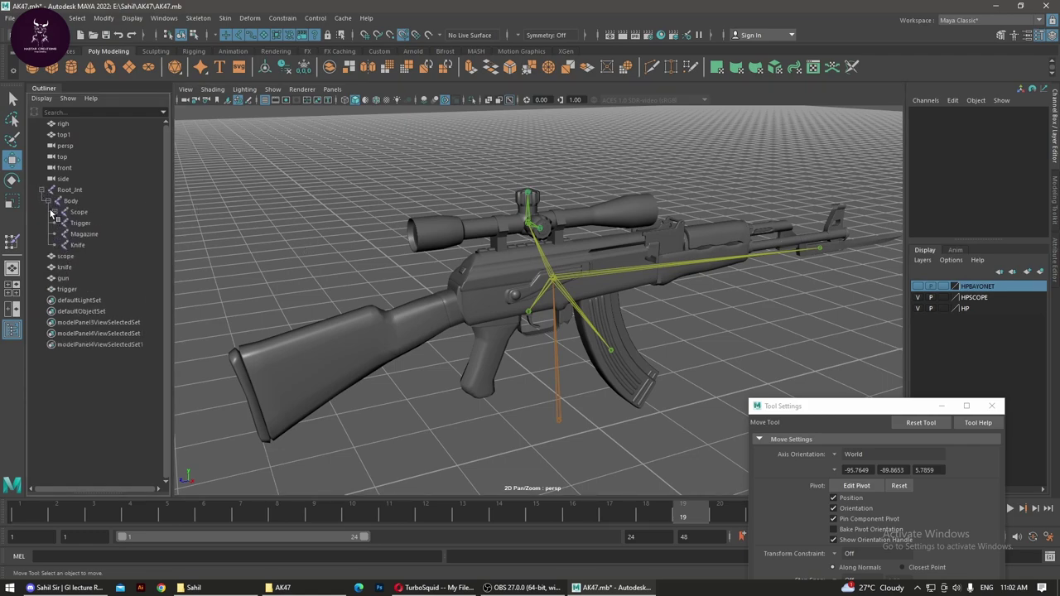
left_click(54, 212)
left_click_drag(644, 373, 526, 265, "alt")
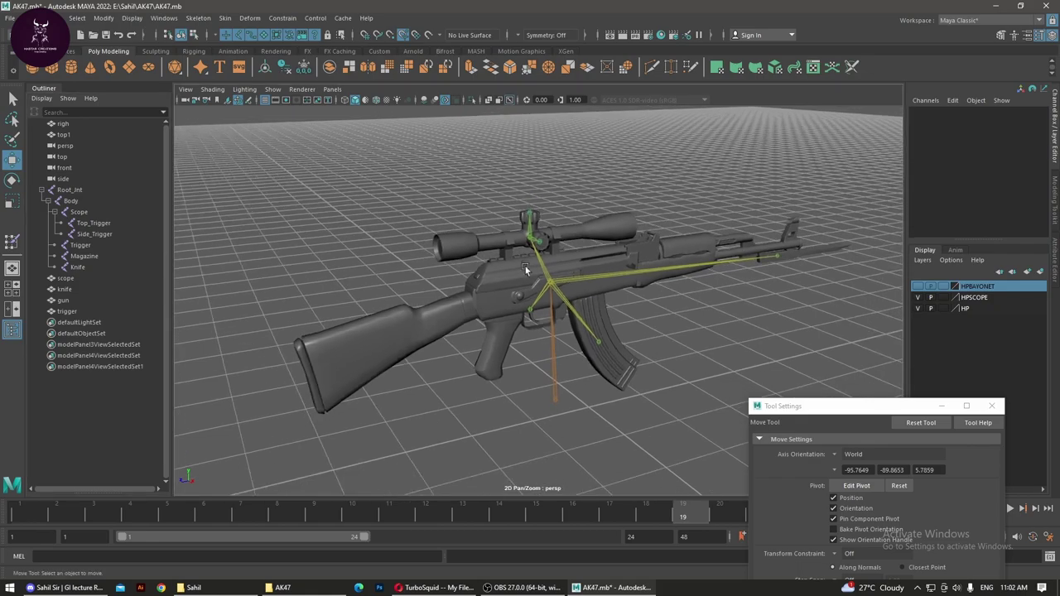
right_click(547, 273)
left_click(545, 280)
Step: Select the root joint plus the righ, top1, trigger, gun, knife and scope meshes in the Outliner
right_click_drag(545, 278, 491, 263)
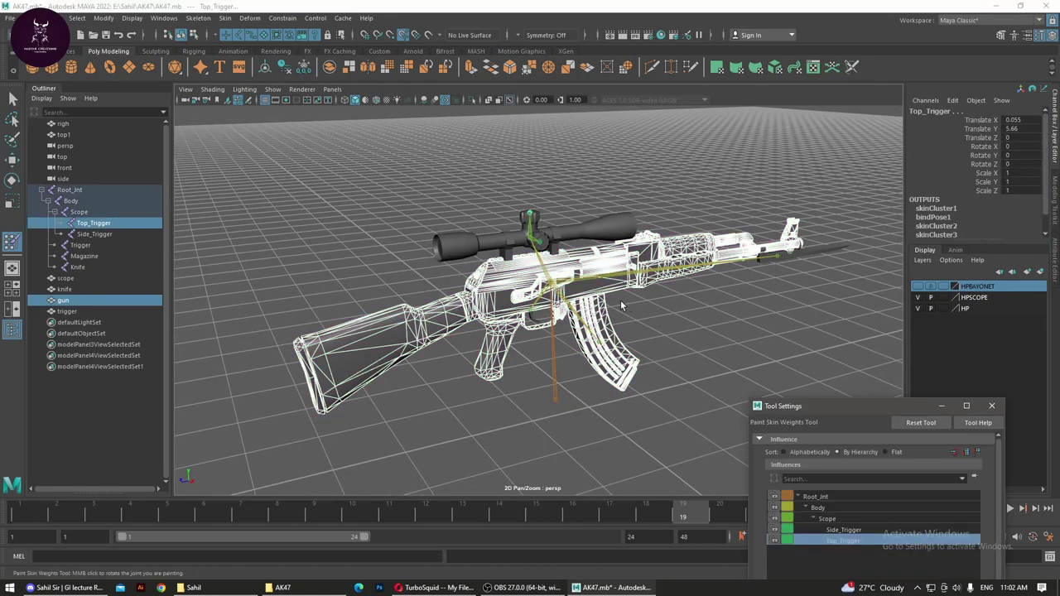
left_click(550, 284)
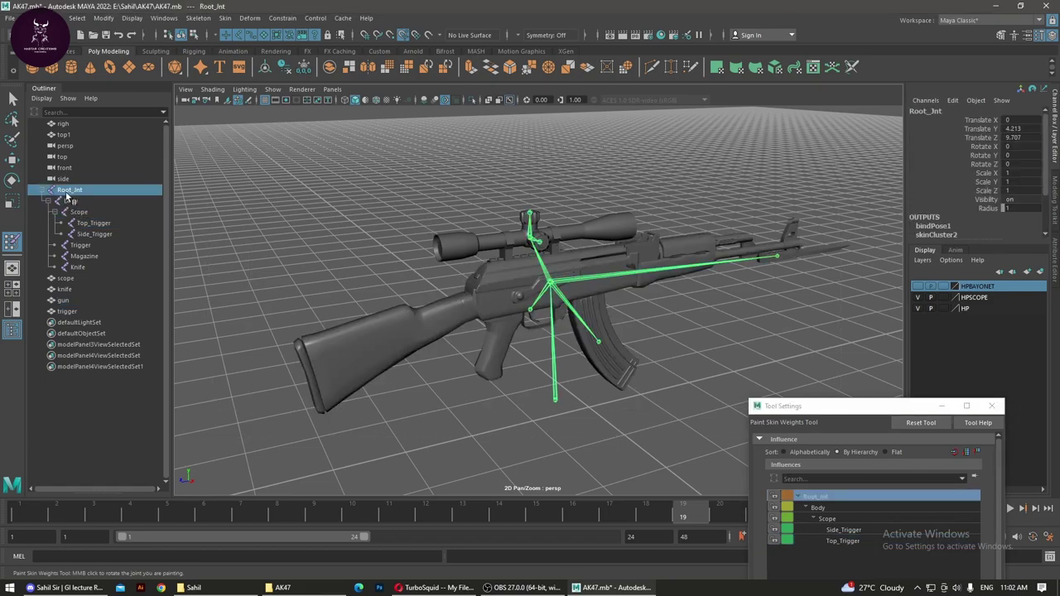
left_click(65, 125)
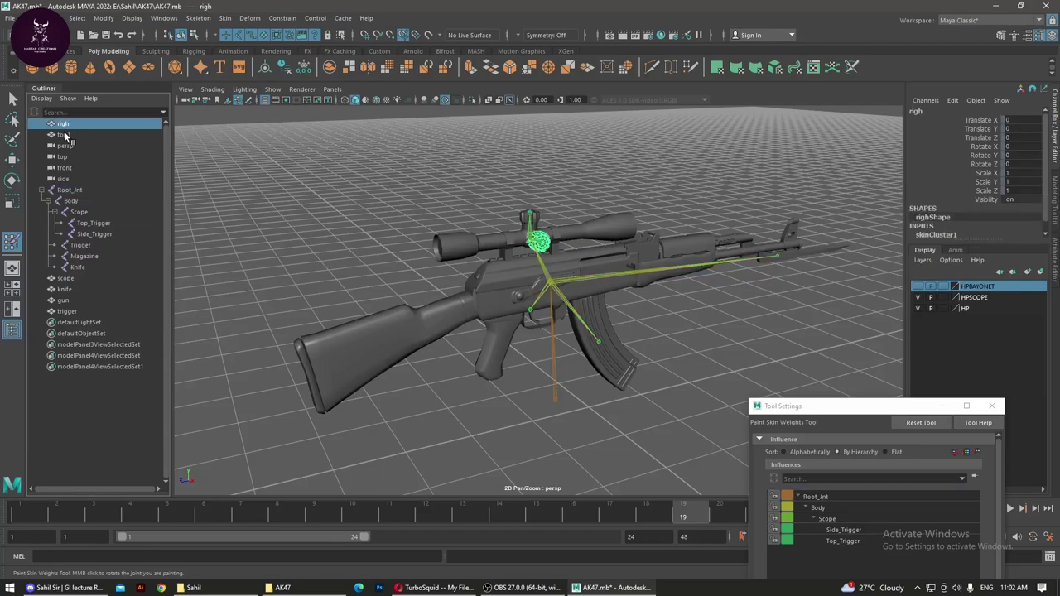
left_click(66, 135, "ctrl")
left_click(73, 190, "ctrl")
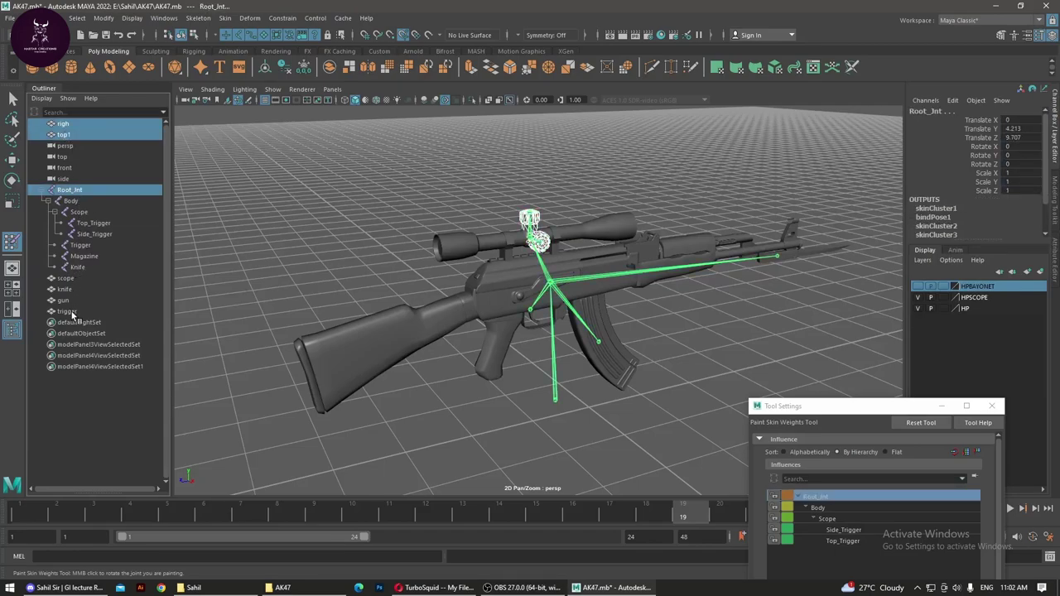
left_click(71, 311, "ctrl")
left_click(69, 300, "ctrl")
left_click(69, 287, "ctrl")
left_click(70, 278, "ctrl")
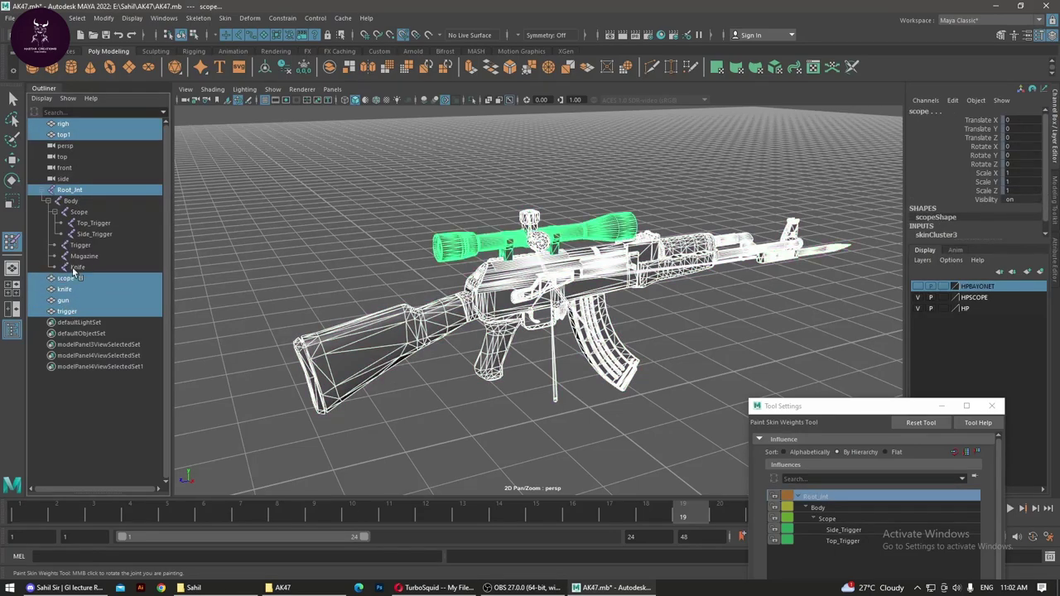
Step: Add the Knife, Magazine, Trigger, Side_Trigger and Top_Trigger joints, then pick Scope and Body as influences
left_click(74, 267, "ctrl")
left_click(78, 256, "ctrl")
left_click(78, 246, "ctrl")
left_click(83, 235, "ctrl")
left_click(77, 223, "ctrl")
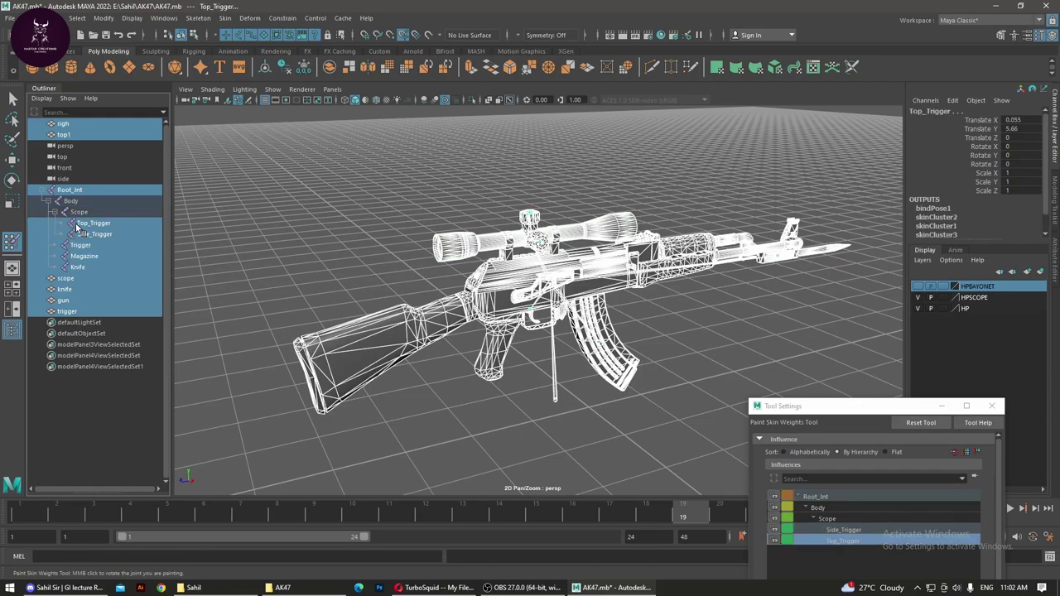
left_click(91, 211, "ctrl")
left_click(73, 201, "ctrl")
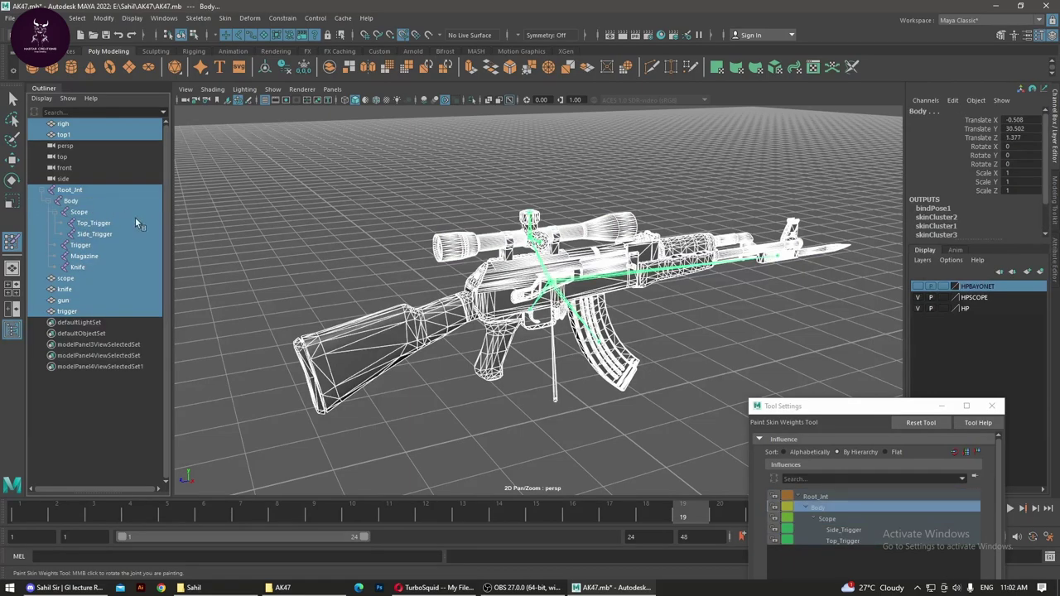
right_click(535, 300)
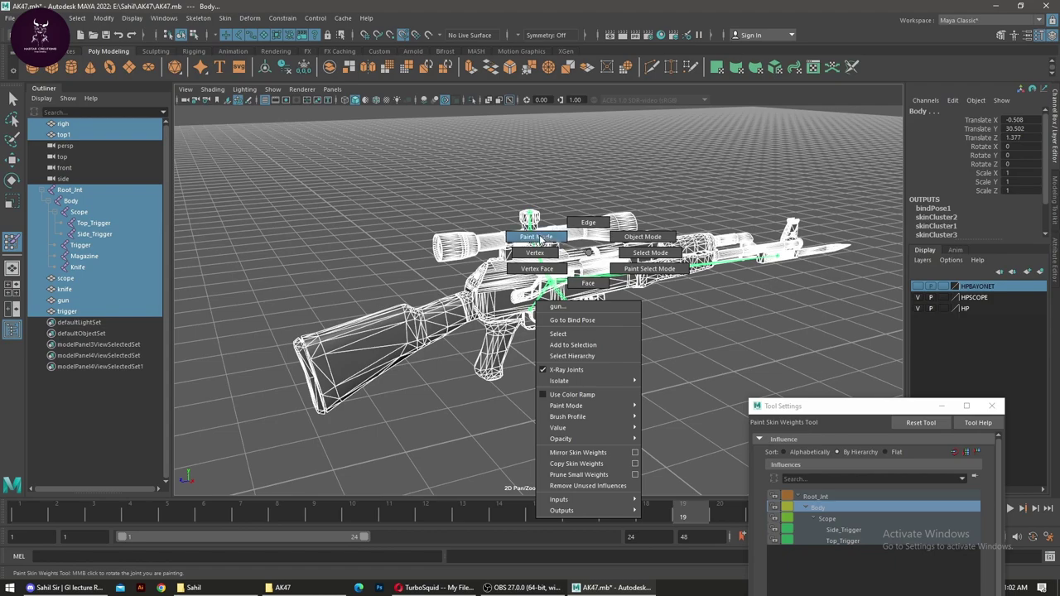
left_click(563, 313)
mouse_move(523, 328)
left_mouse_down("alt")
mouse_move(744, 394)
mouse_move(43, 76)
left_mouse_up("alt")
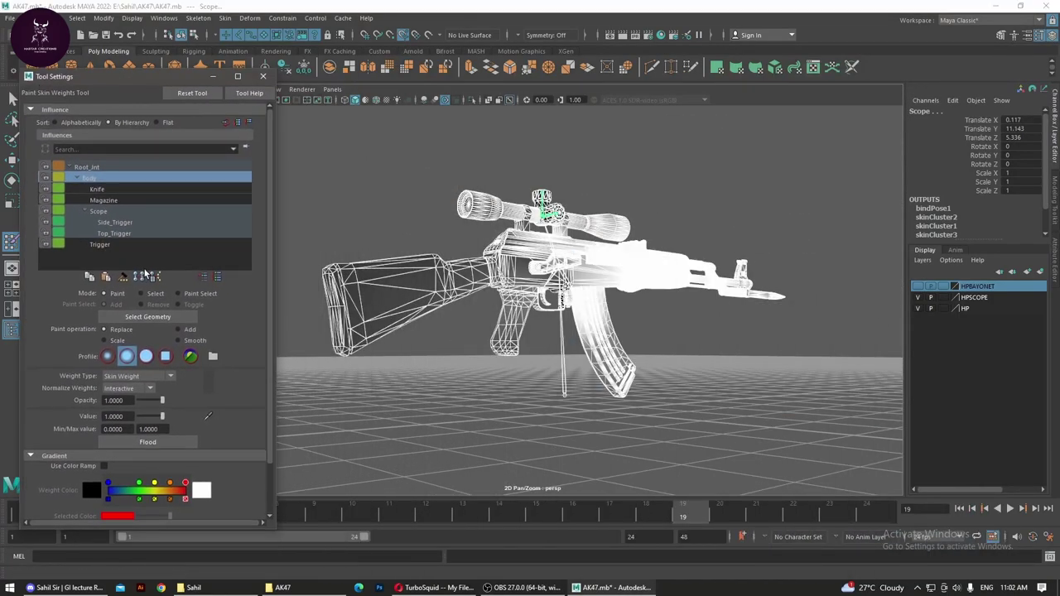
Step: Switch Paint Skin Weights to Select mode and select the righ part and the gun mesh
left_click(148, 300)
left_click_drag(497, 332, 580, 315, "alt")
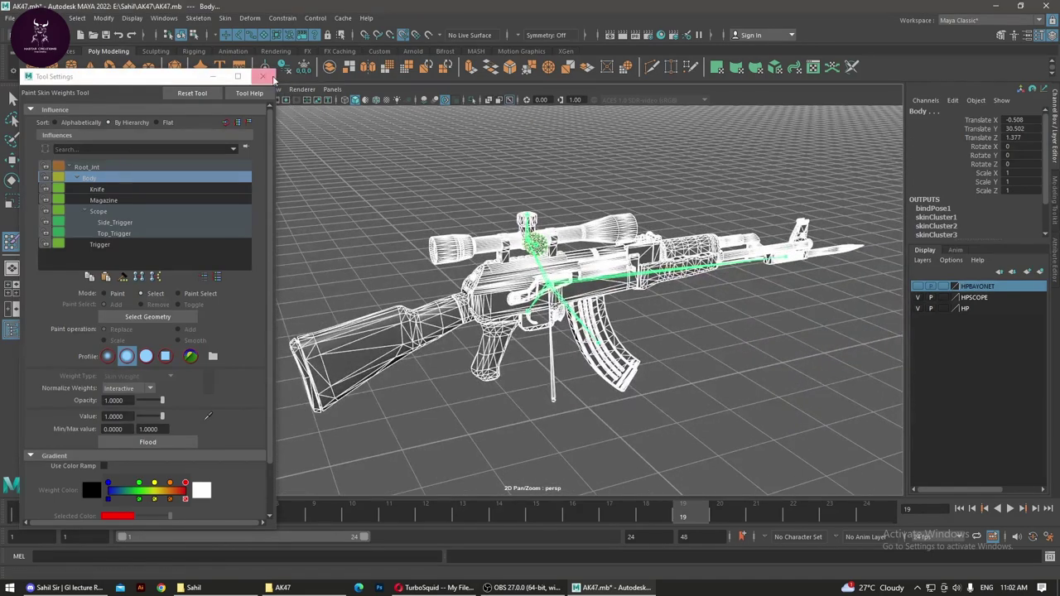
scroll(496, 190, "down", 3)
scroll(496, 191, "down", 2)
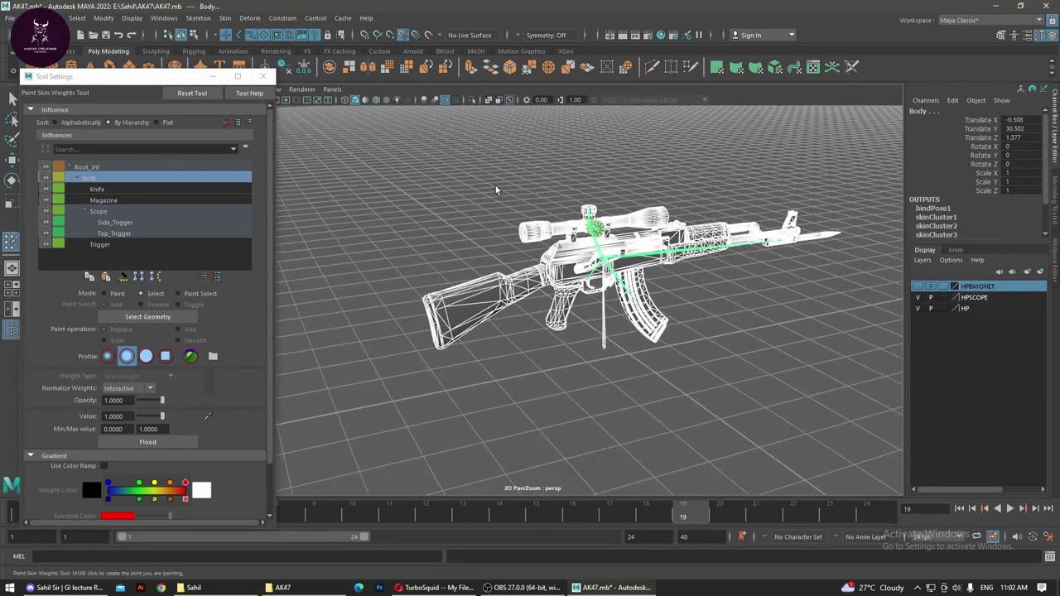
left_click_drag(364, 132, 880, 406)
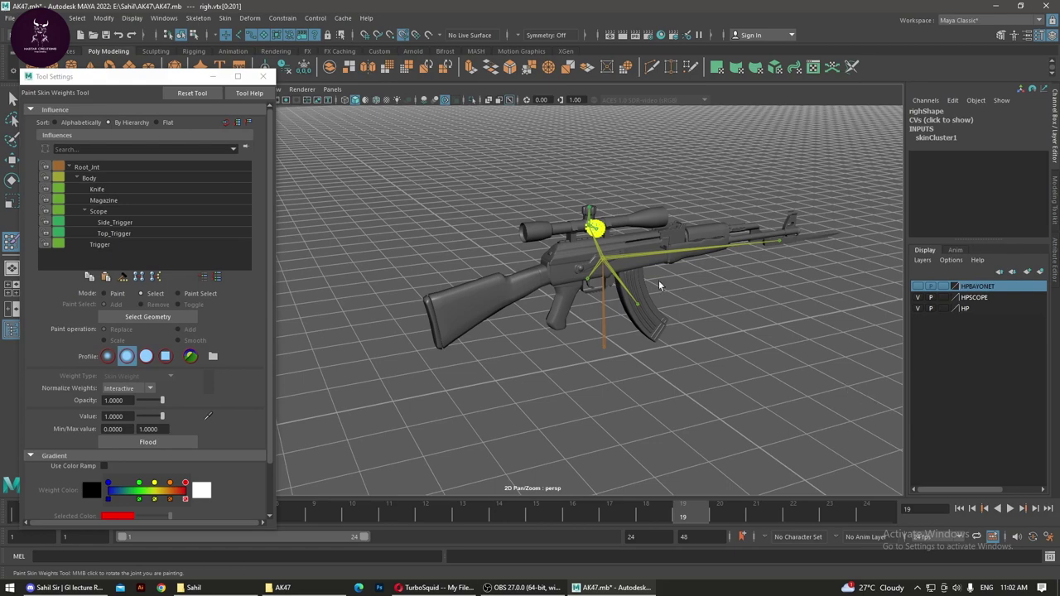
left_click(658, 250)
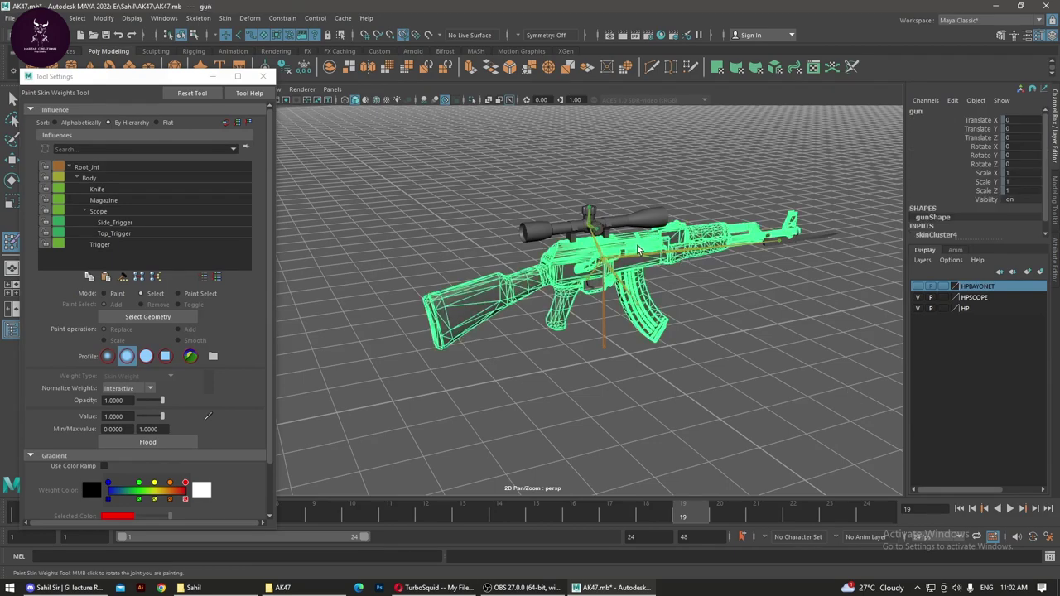
Step: Set the gun, scope, trigger and bayonet to Face selection and select all faces of the stock
right_click(637, 250)
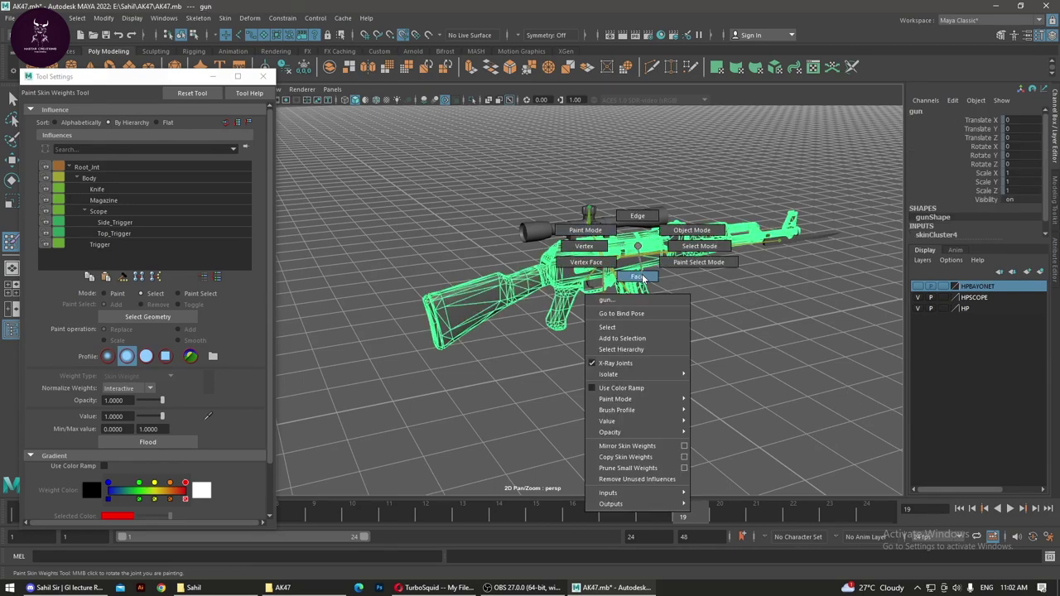
left_click(394, 142)
right_click(547, 240)
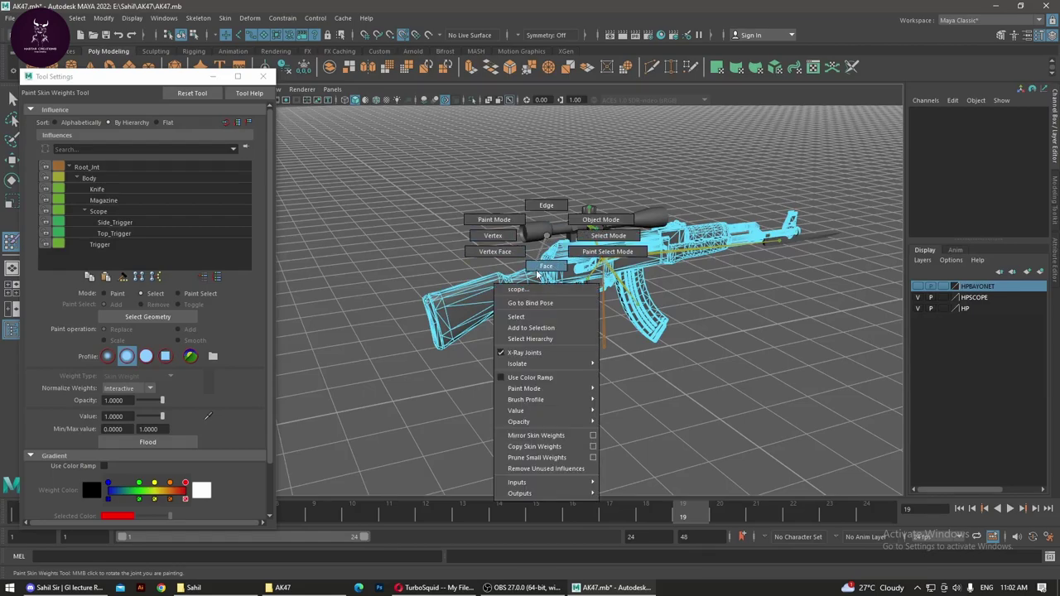
left_click(568, 268)
right_click(593, 289)
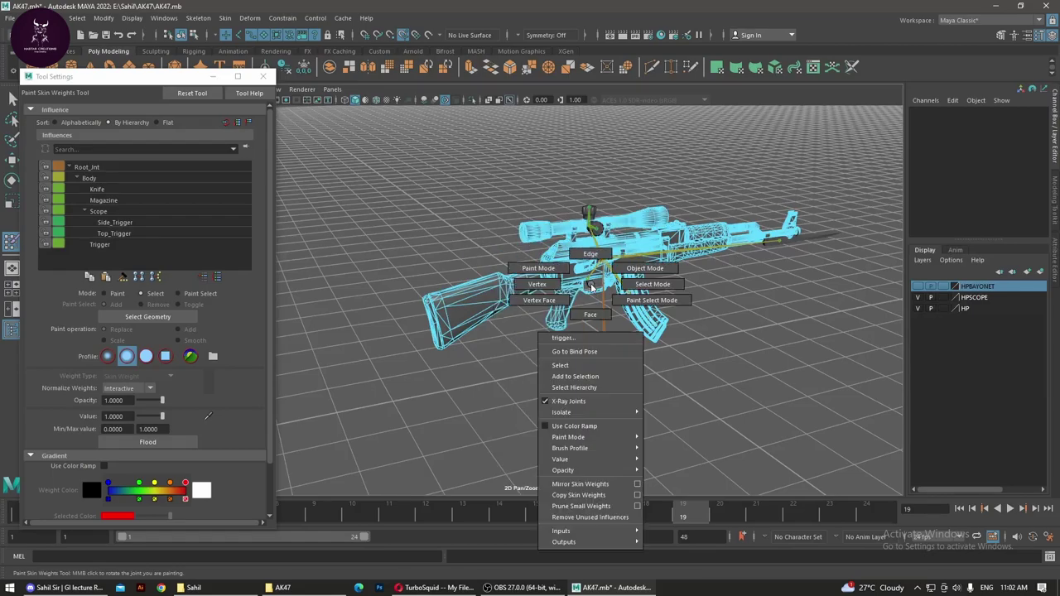
right_click(593, 214)
left_click(593, 231)
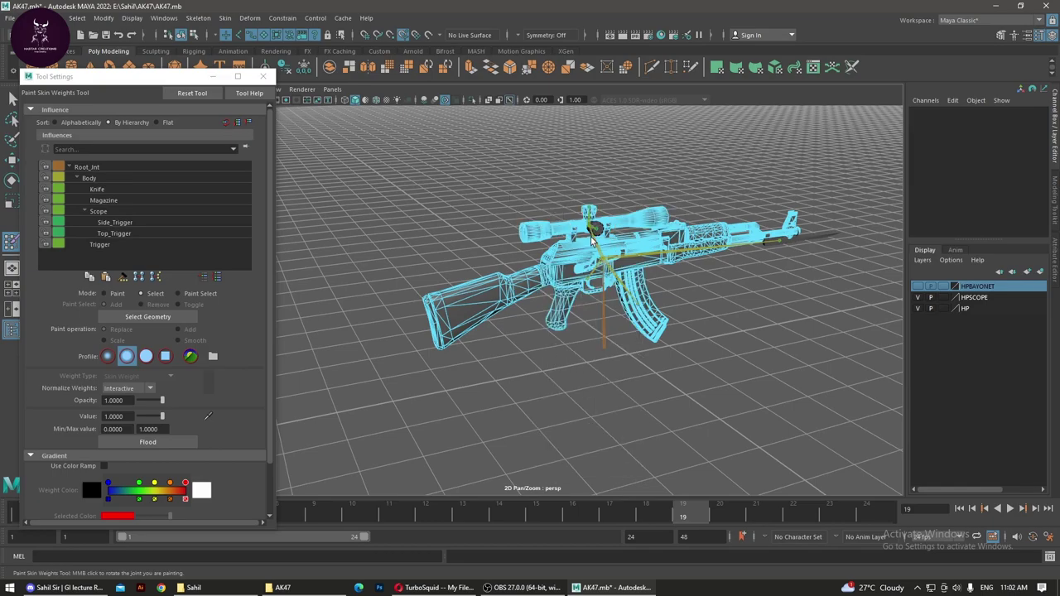
right_click(603, 234)
left_click(740, 250)
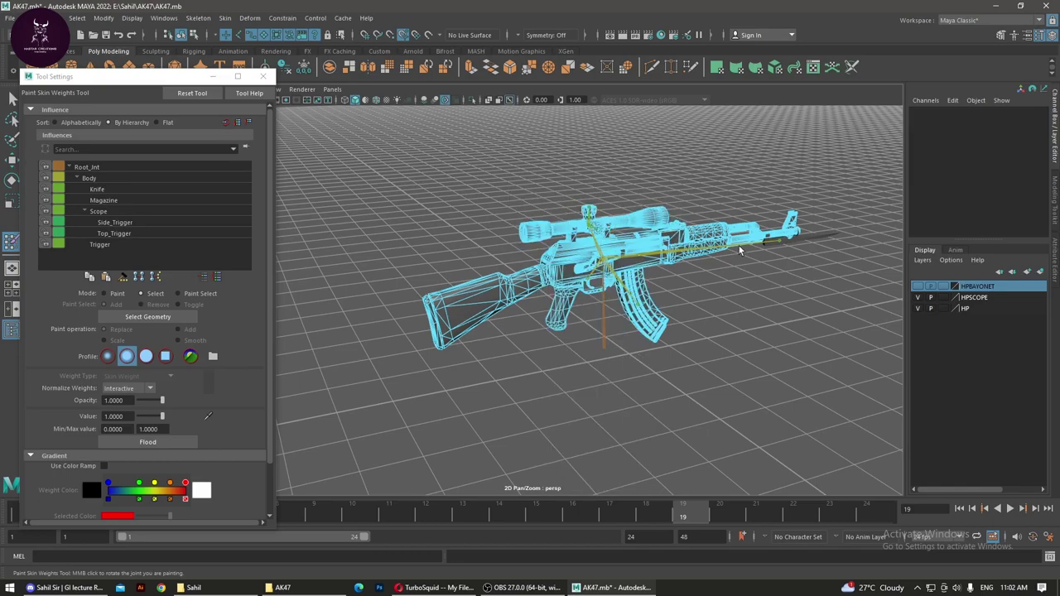
right_click(821, 239)
left_click(811, 275)
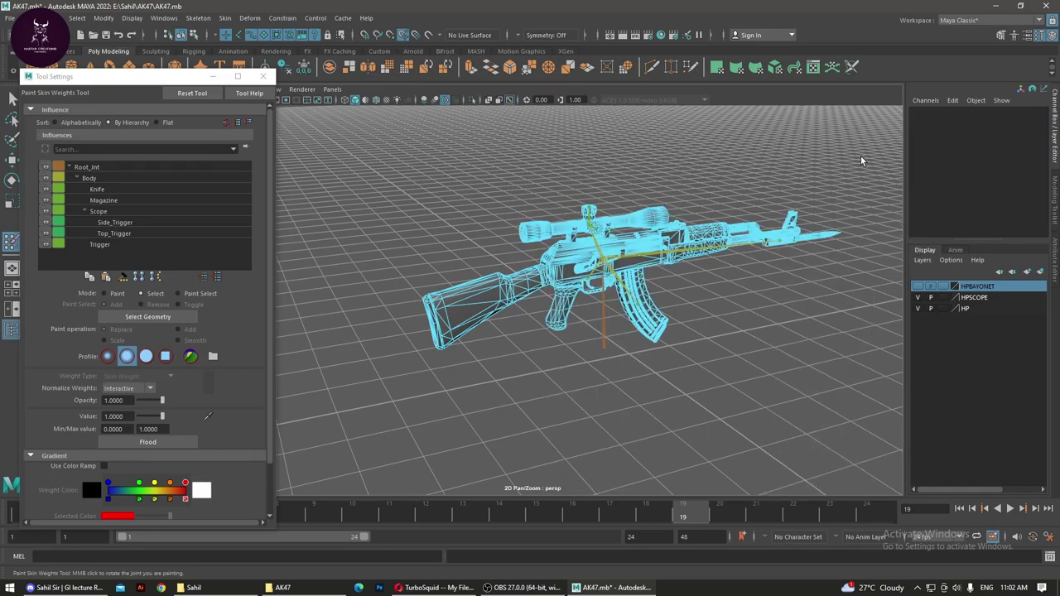
left_click(472, 308)
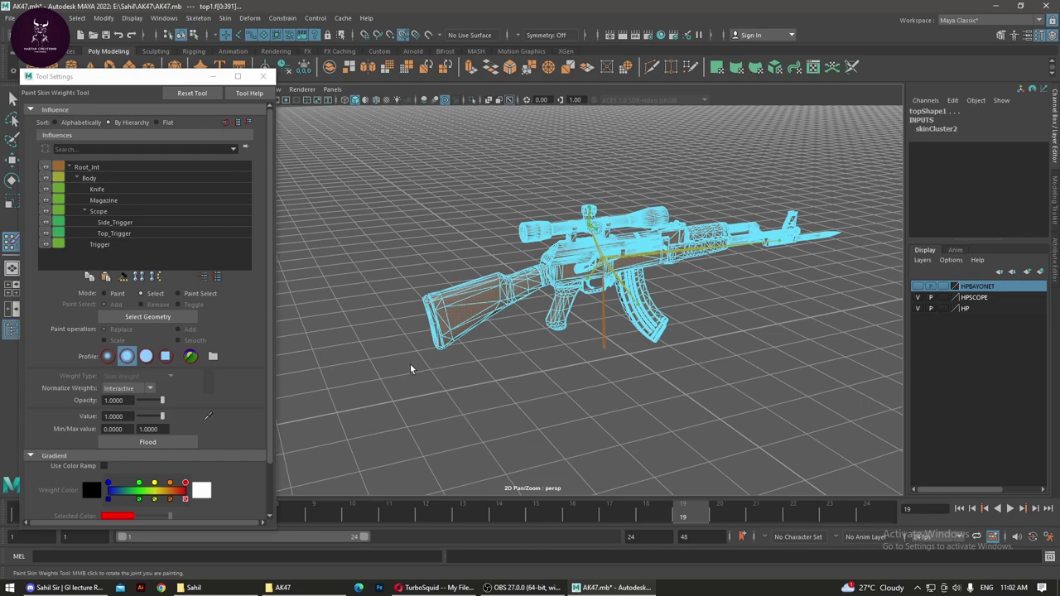
Step: Return to weight painting and flood the gun's weights at full value, including onto Root_Jnt
left_click(104, 293)
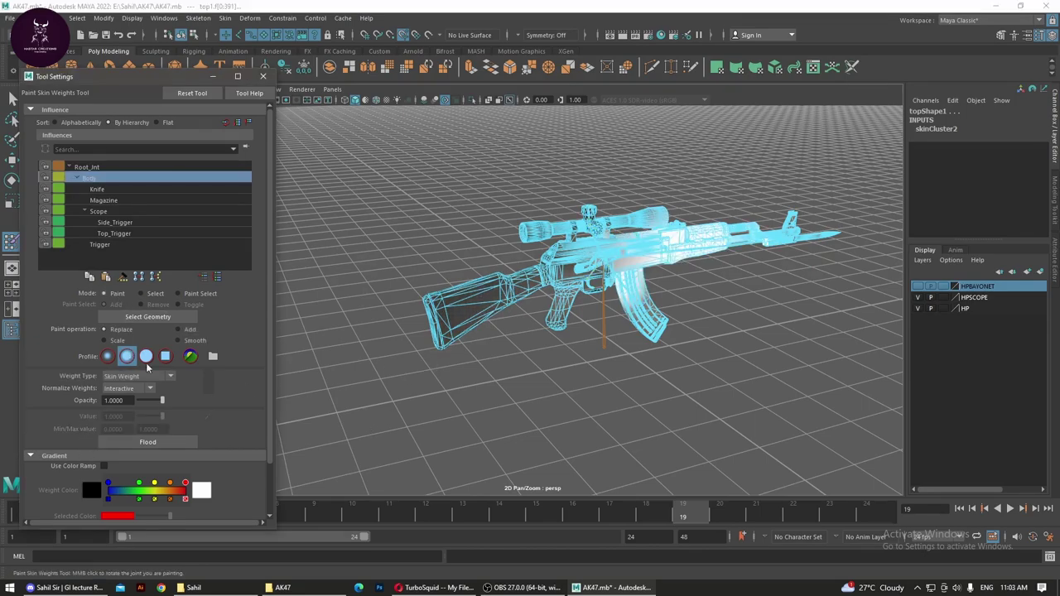
left_click(162, 444)
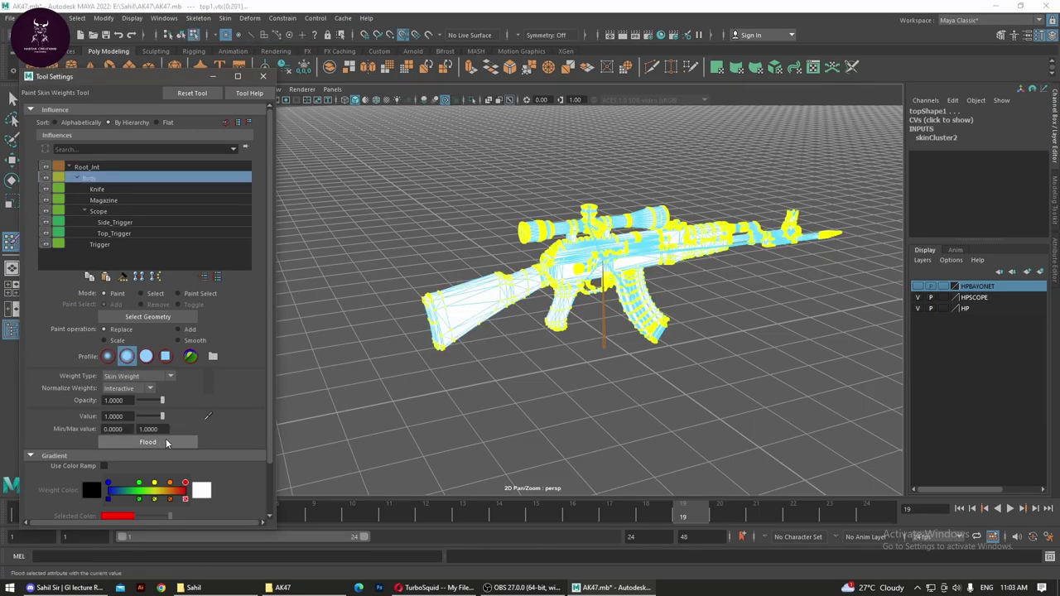
mouse_move(503, 372)
left_mouse_down("alt")
mouse_move(729, 359)
mouse_move(828, 372)
left_mouse_up("alt")
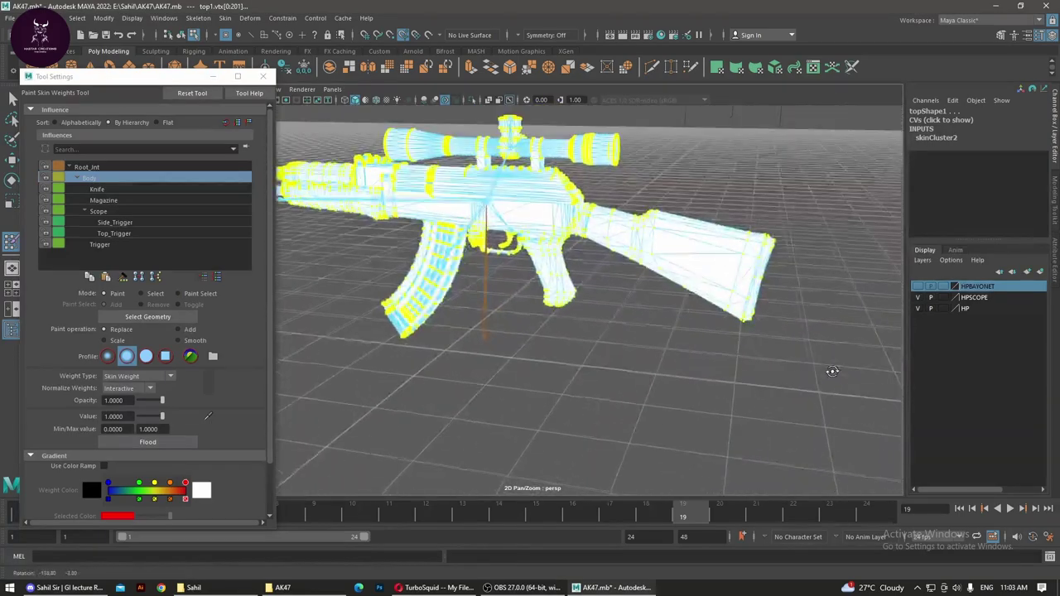
left_click(87, 168)
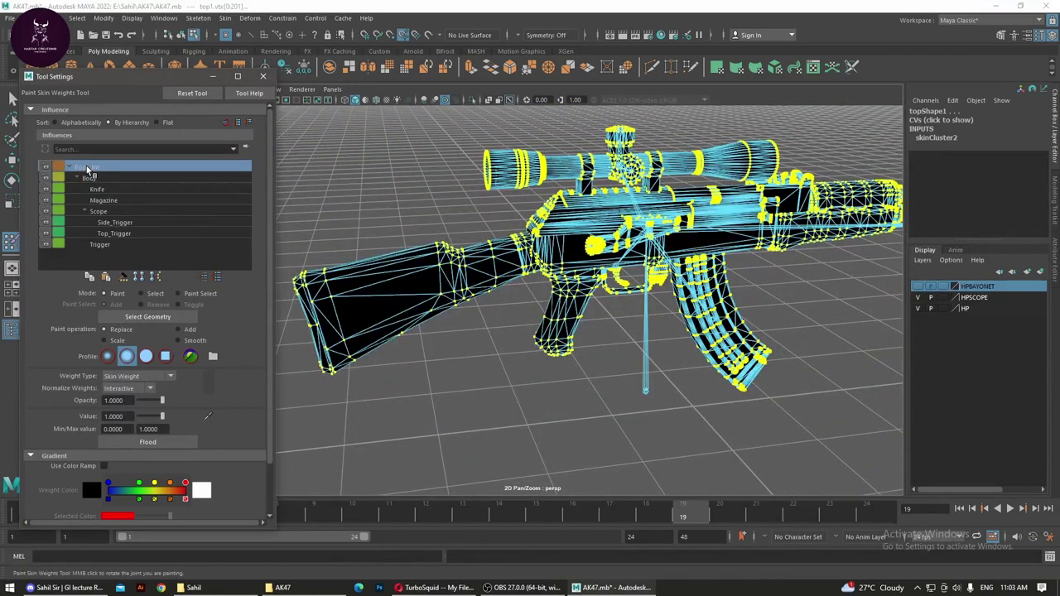
left_click(156, 298)
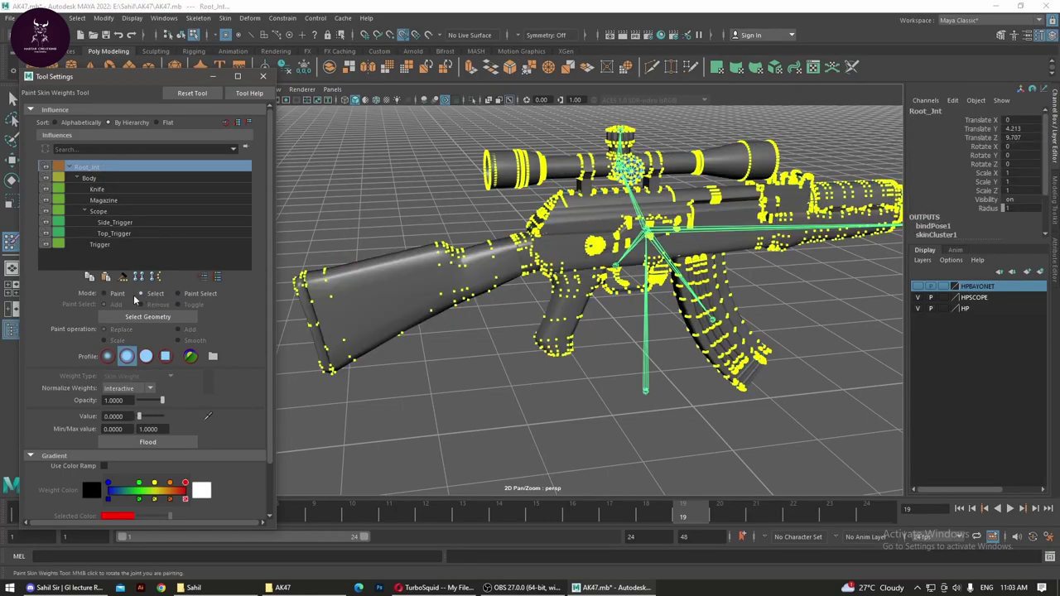
left_click(105, 294)
left_click(166, 443)
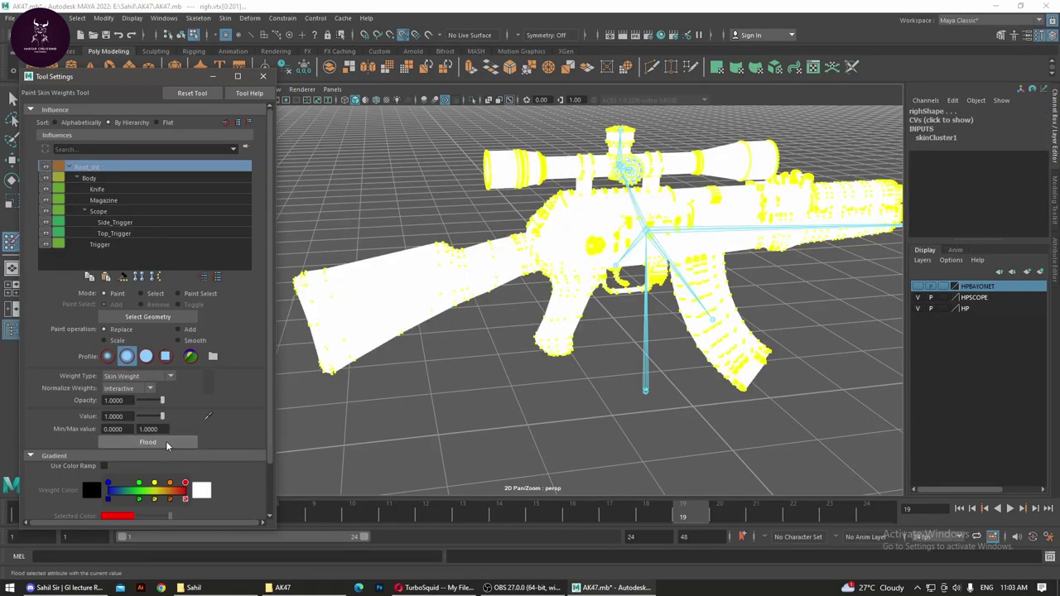
Step: Make Body the painted influence and flood the rifle body's weights onto it at value 1.0
left_click(80, 178)
left_click(79, 178)
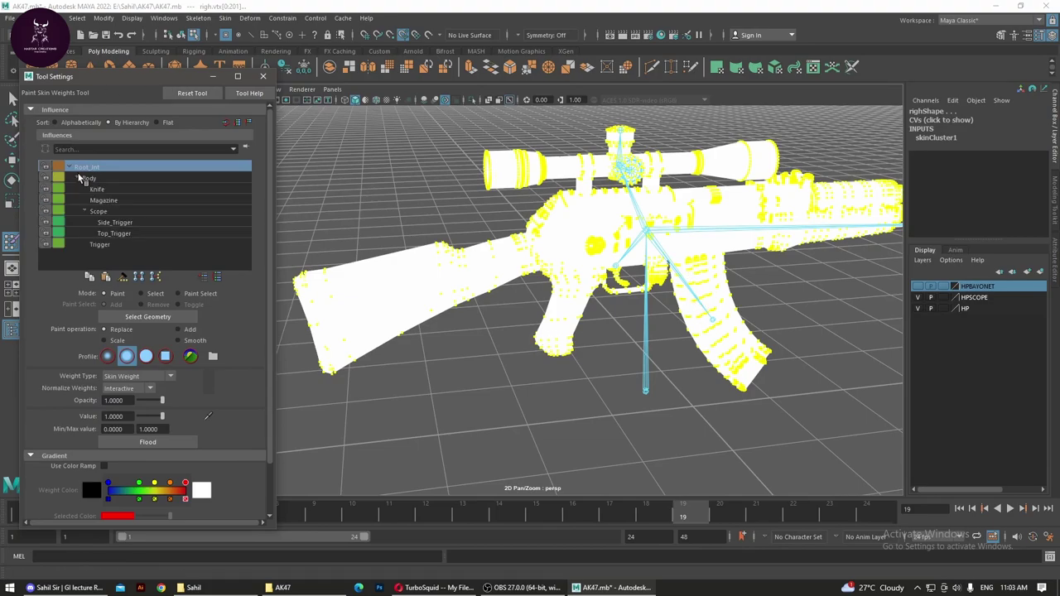
left_click(89, 178)
left_click(90, 181)
left_click(100, 181)
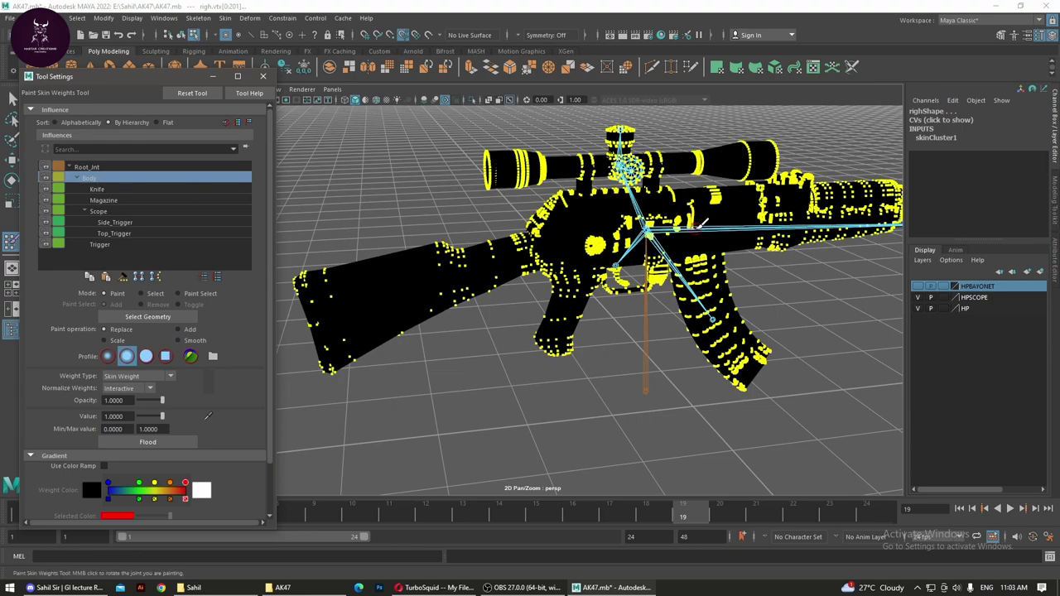
mouse_move(571, 190)
left_mouse_down("alt")
mouse_move(465, 265)
mouse_move(498, 269)
mouse_move(460, 266)
left_mouse_up("alt")
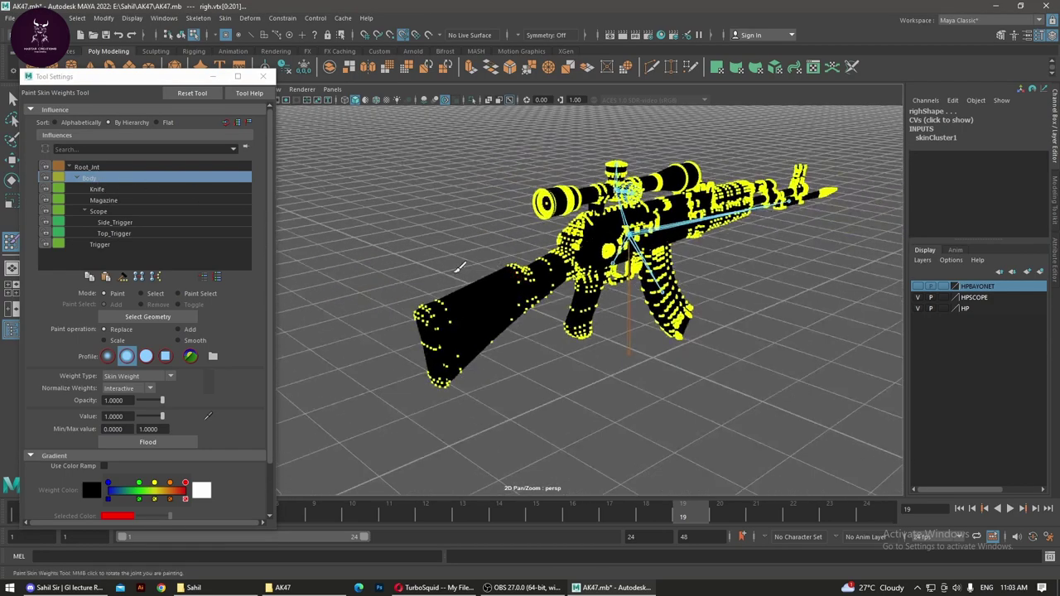
left_click(182, 443)
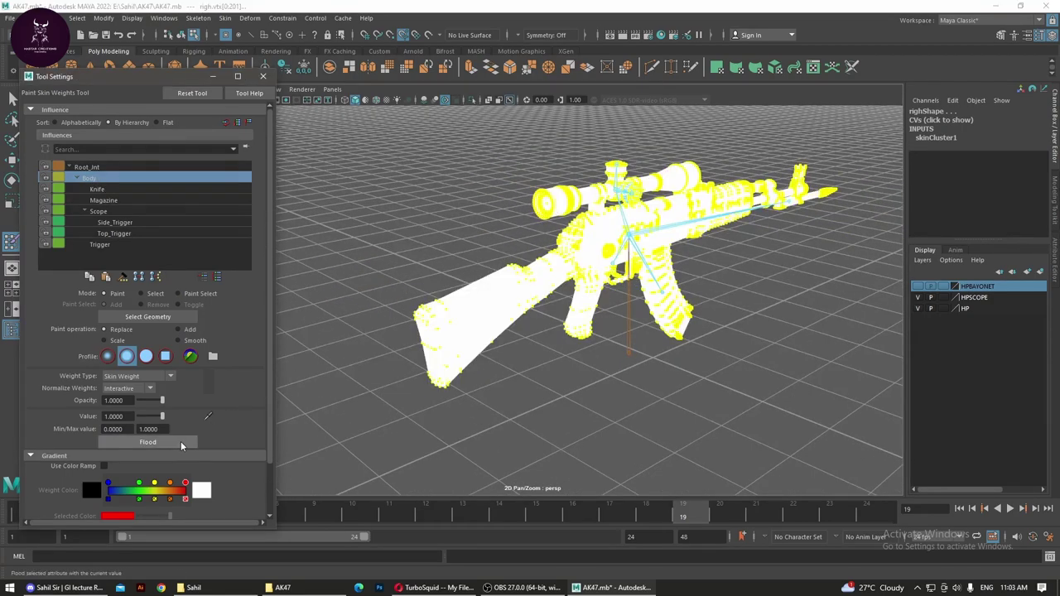
left_click(97, 169)
left_click(106, 178)
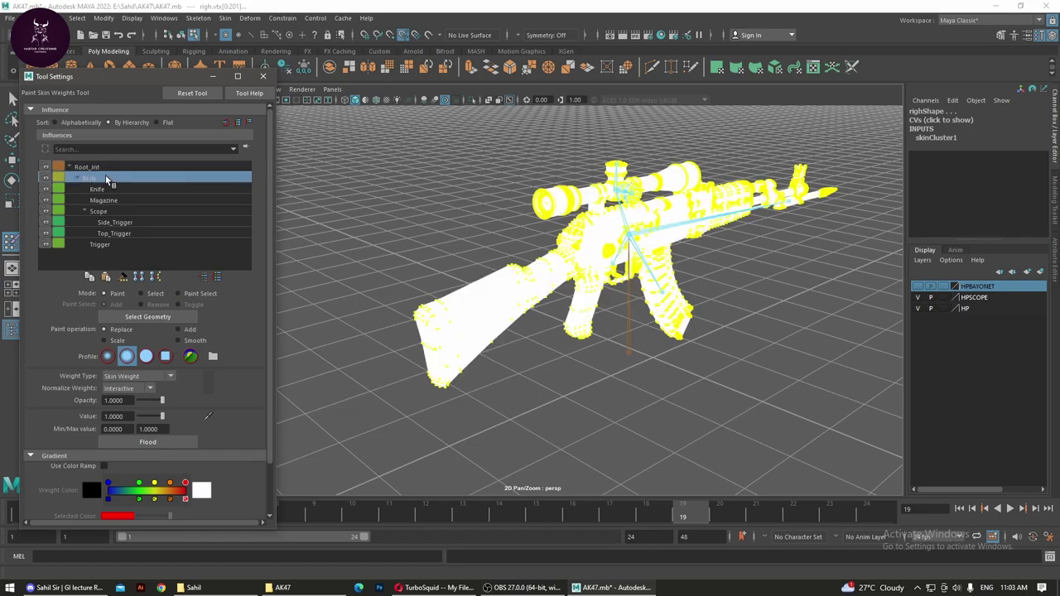
left_click(106, 190)
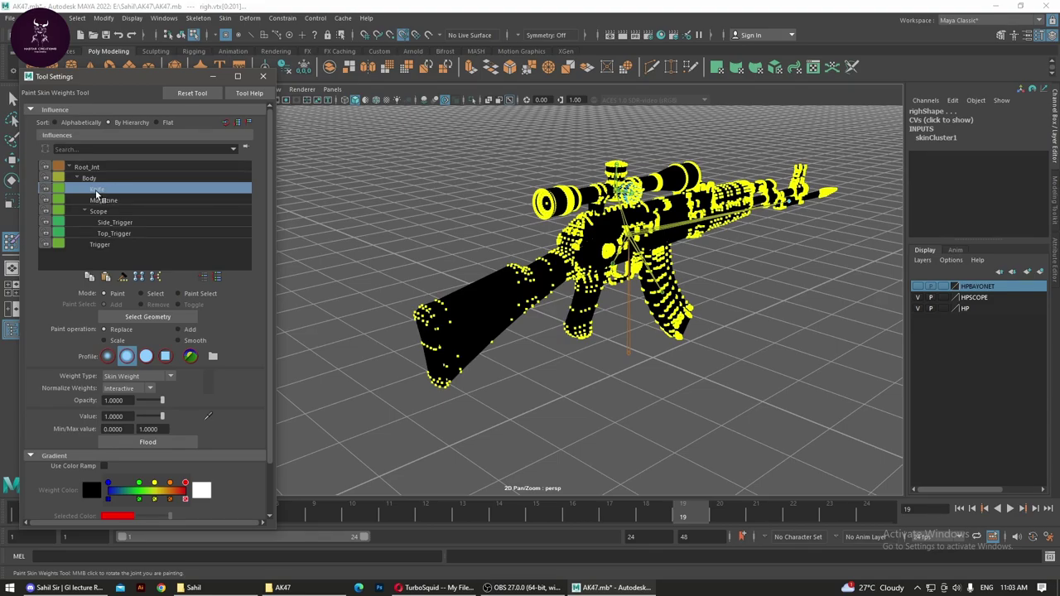
Step: Select the bayonet mesh and flood its weights fully onto the Knife influence
left_click_drag(496, 273, 644, 277, "alt")
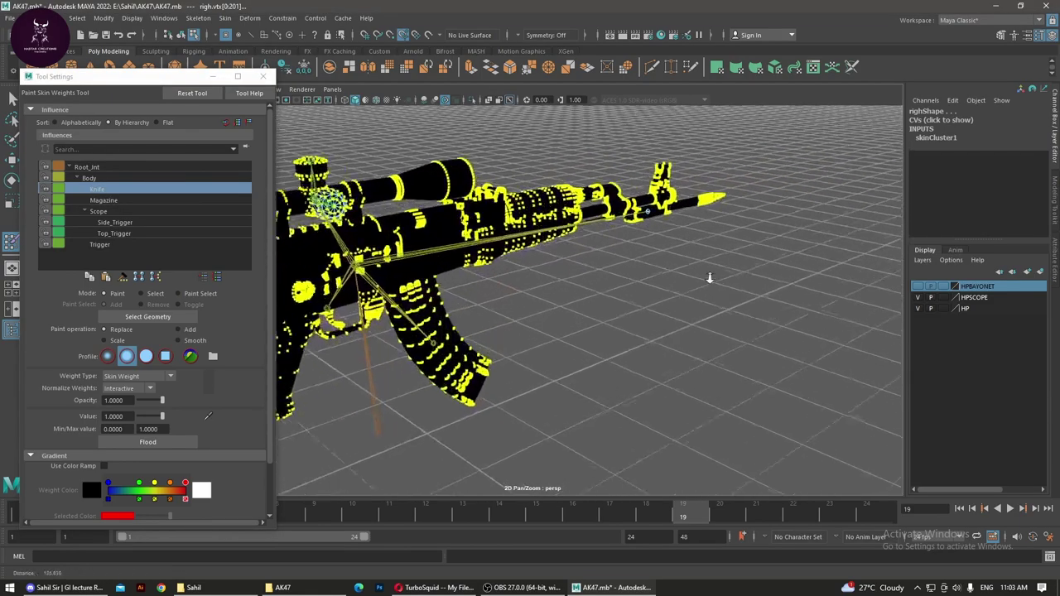
scroll(671, 333, "up", 5)
scroll(672, 333, "up", 2)
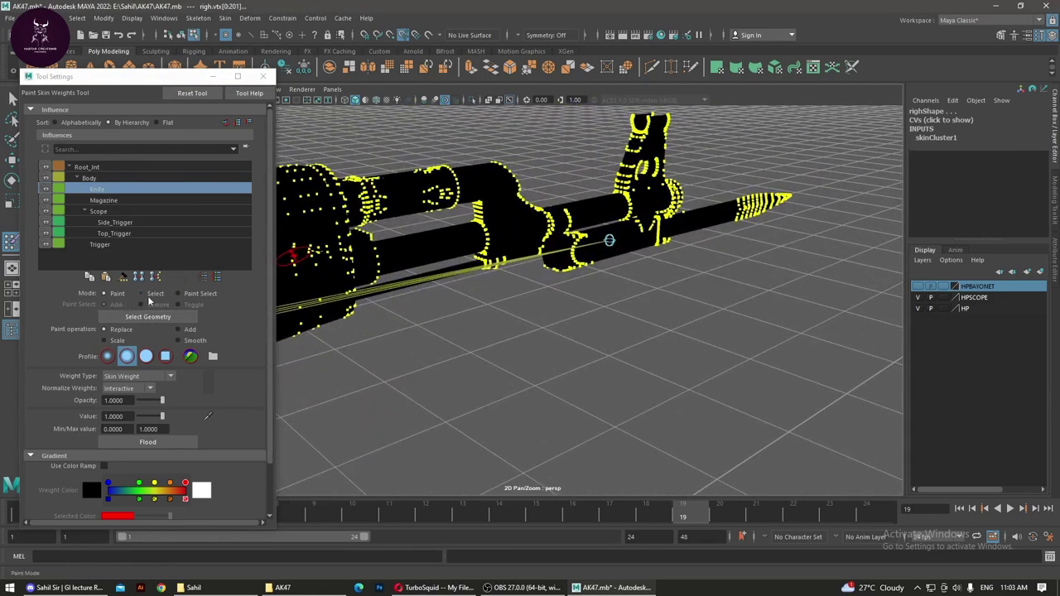
left_click(141, 293)
left_click(708, 228)
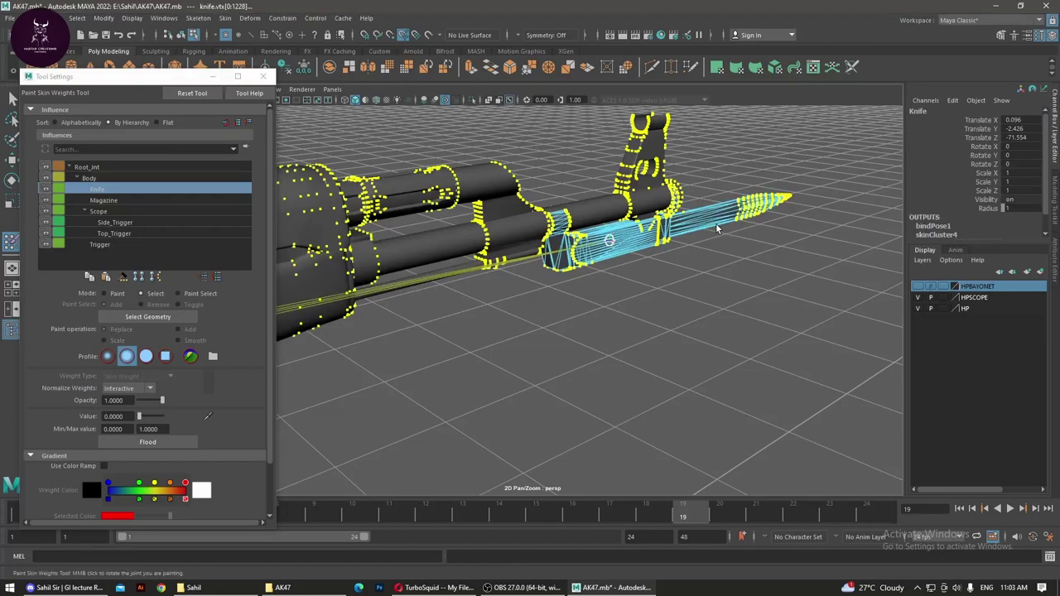
mouse_move(762, 215)
left_mouse_down("alt")
mouse_move(465, 378)
mouse_move(675, 273)
left_mouse_up("alt")
left_click(672, 272)
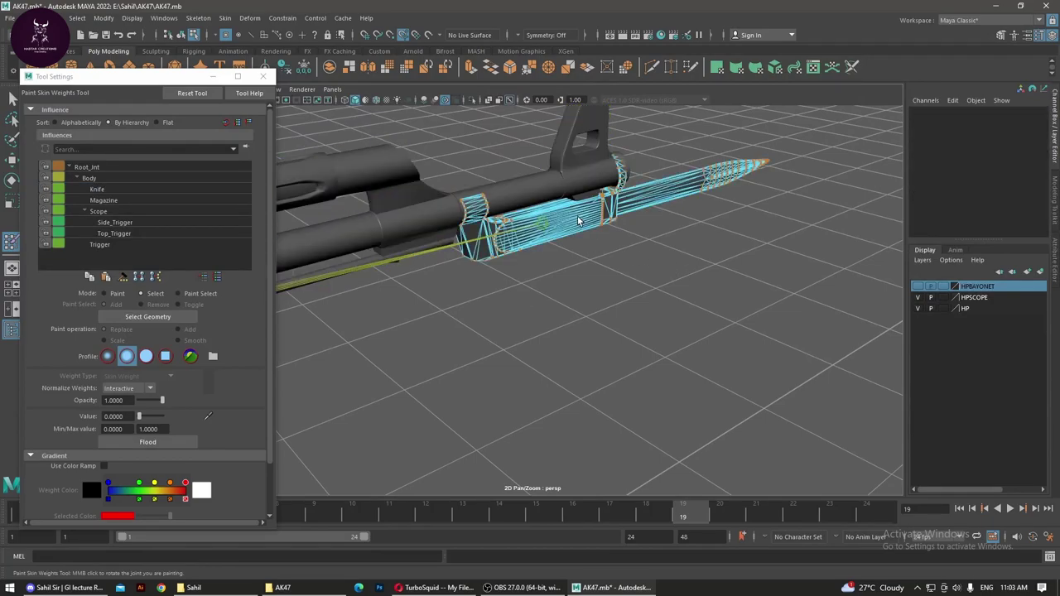
right_click_drag(578, 221, 589, 230)
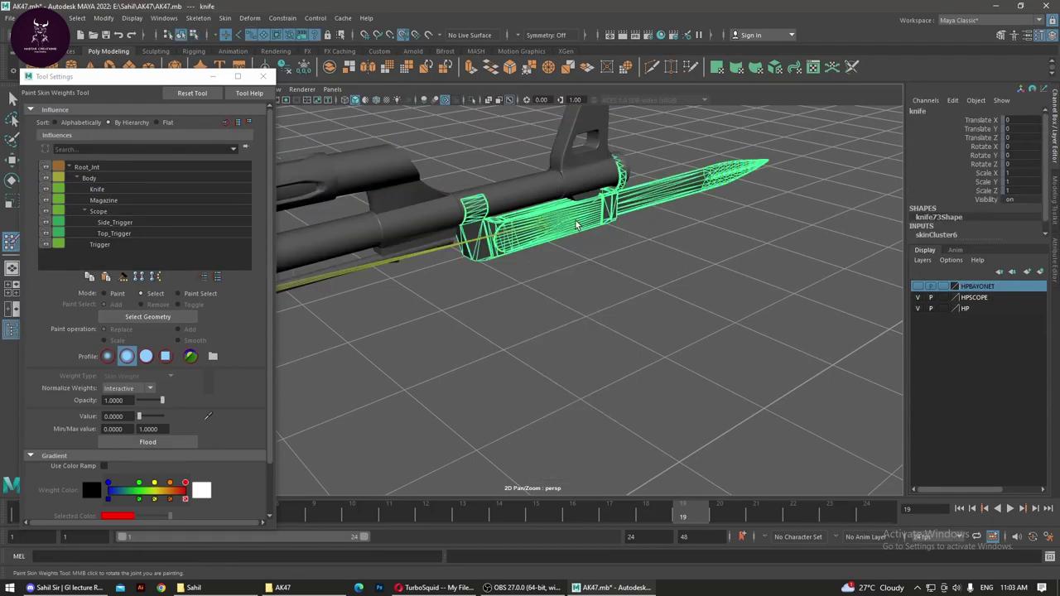
left_click(118, 294)
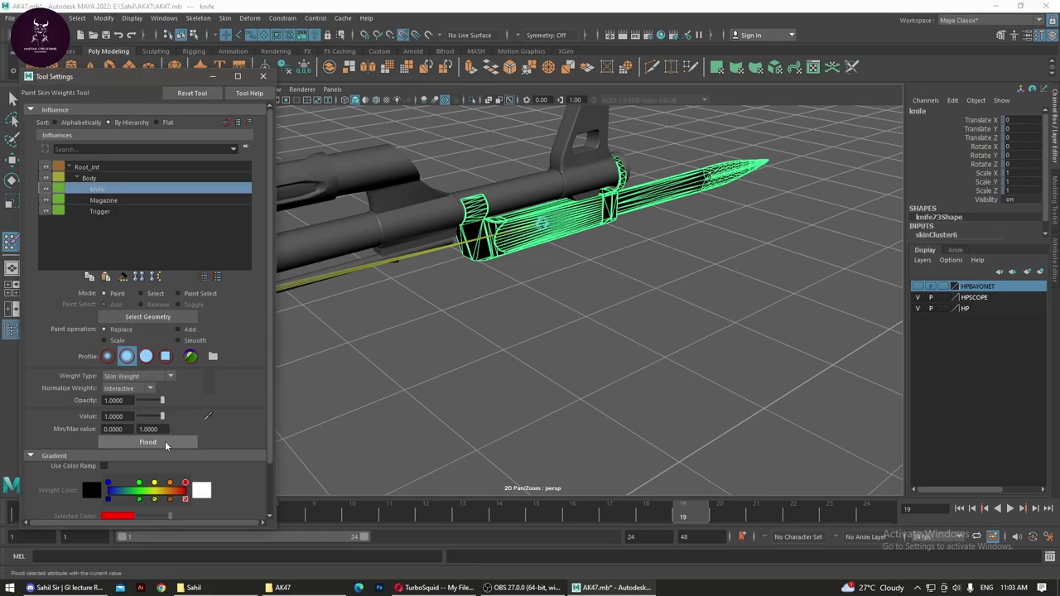
left_click(165, 446)
Step: Review the Magazine, Trigger, Knife and Body influences in the Paint Skin Weights list
right_click_drag(655, 298, 254, 276, "alt")
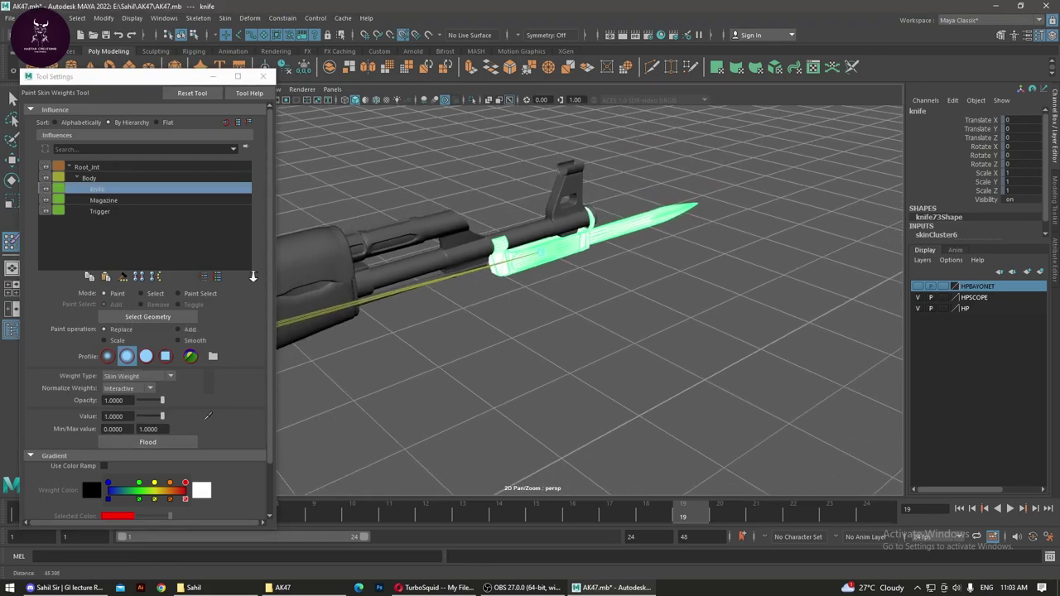
mouse_move(254, 277)
left_mouse_down("alt")
mouse_move(601, 281)
mouse_move(511, 255)
left_mouse_up("alt")
left_click(111, 202)
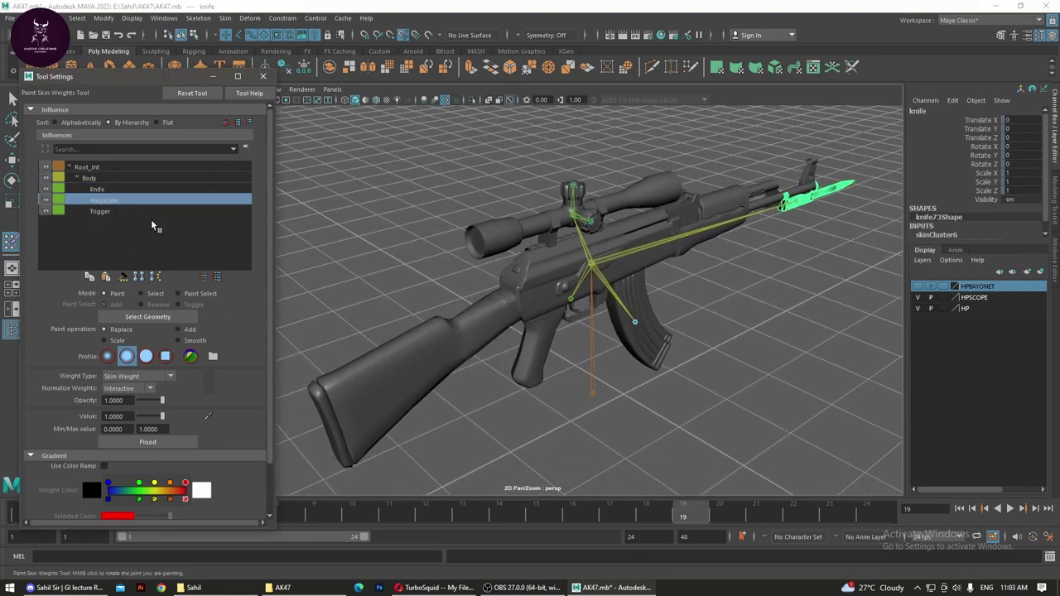
left_click(113, 211)
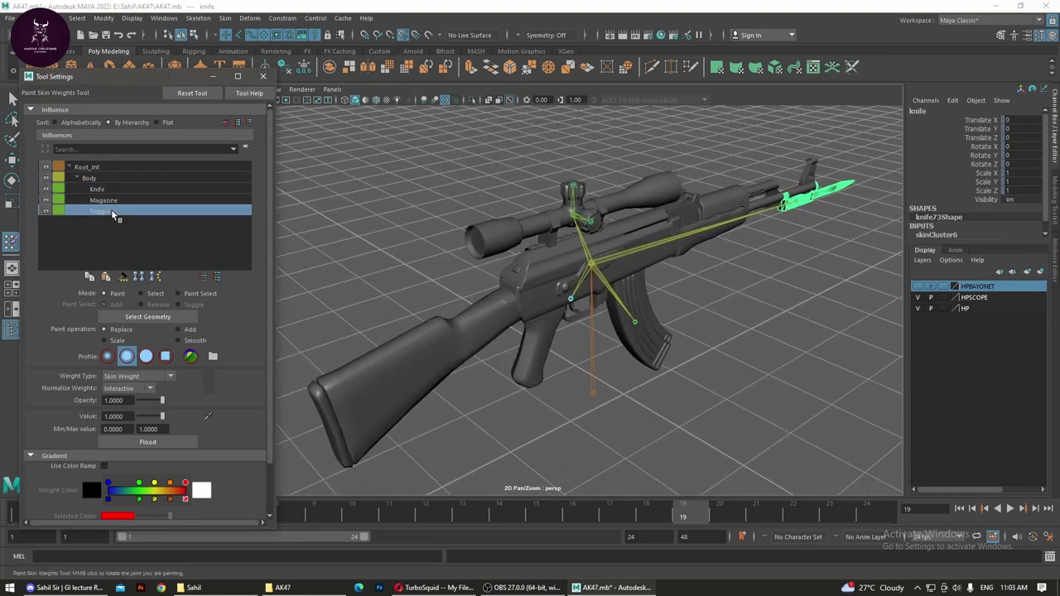
left_click(106, 201)
left_click(97, 190)
left_click(90, 179)
left_click(77, 178)
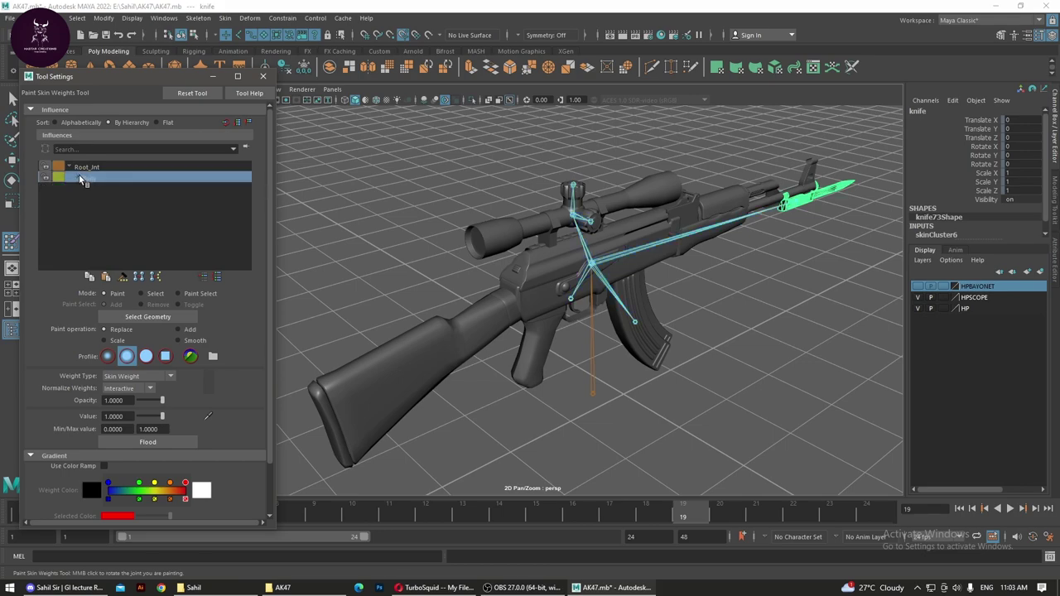
left_click(78, 178)
left_click(100, 192)
left_click(108, 201)
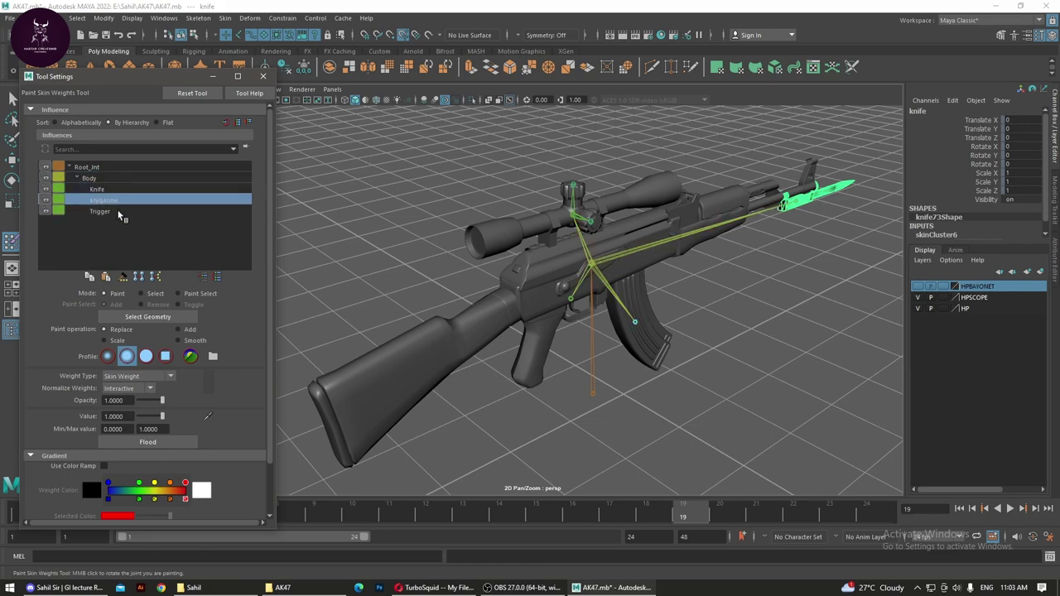
left_click(116, 212)
Step: Check the Knife and Root_Jnt influences and toggle the list between alphabetical and hierarchy sorting
left_click(104, 188)
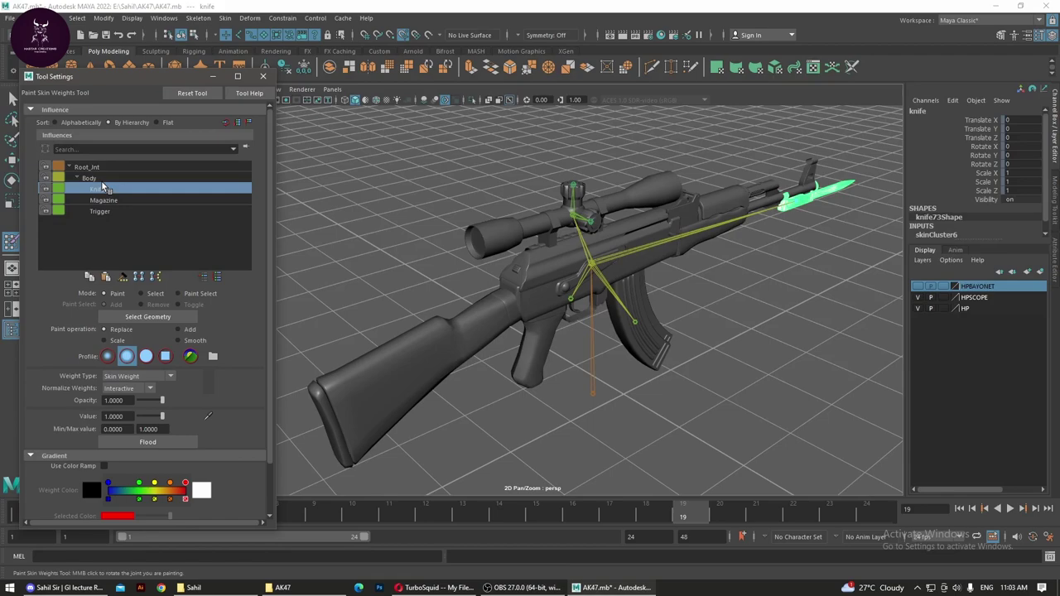
left_click(84, 169)
left_click(72, 168)
left_click(72, 168)
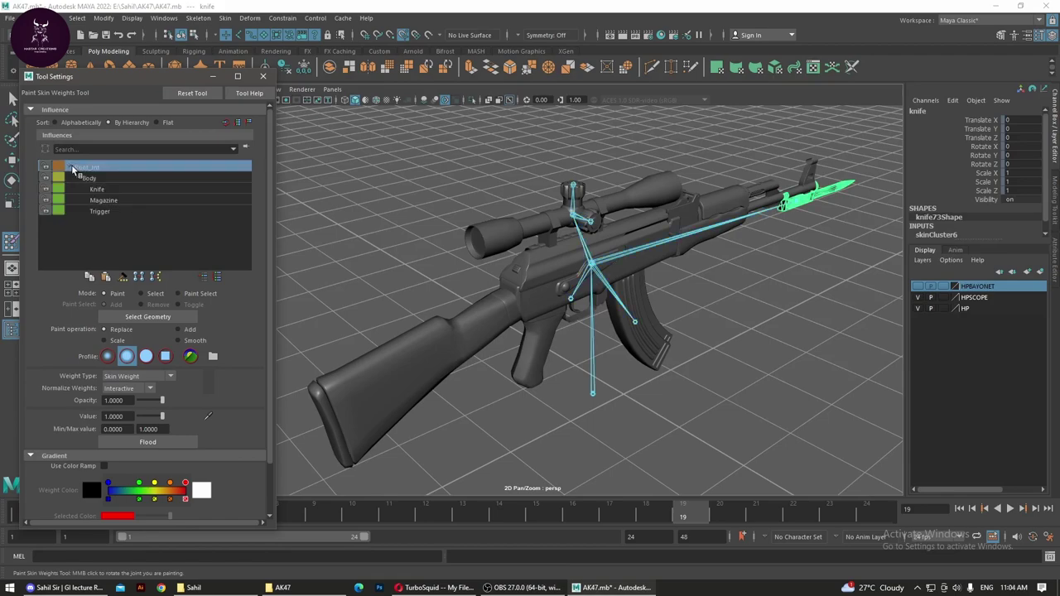
left_click(76, 178)
left_click(76, 178)
left_click(101, 200)
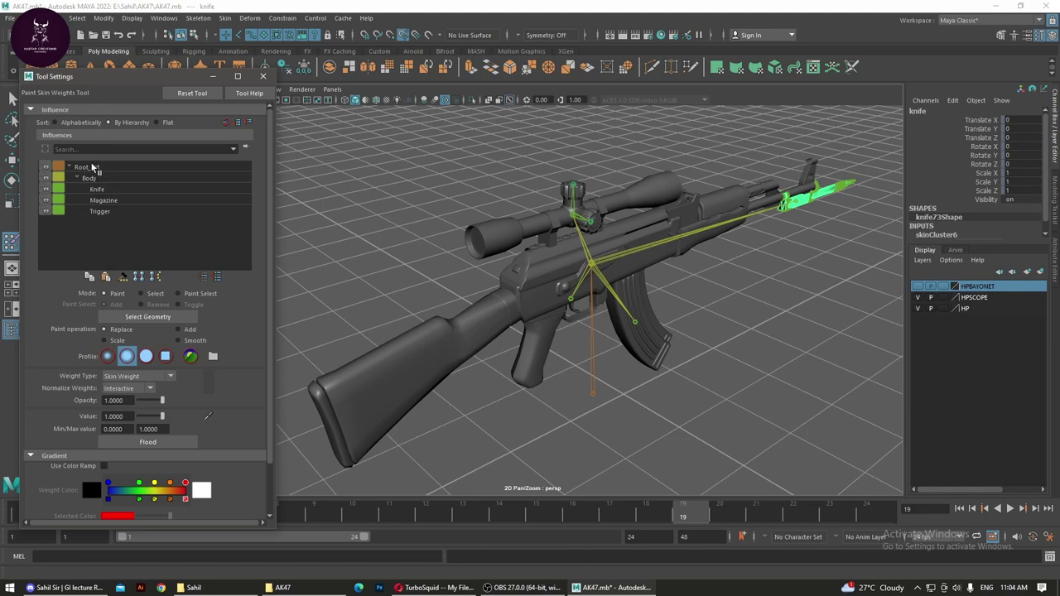
left_click(81, 122)
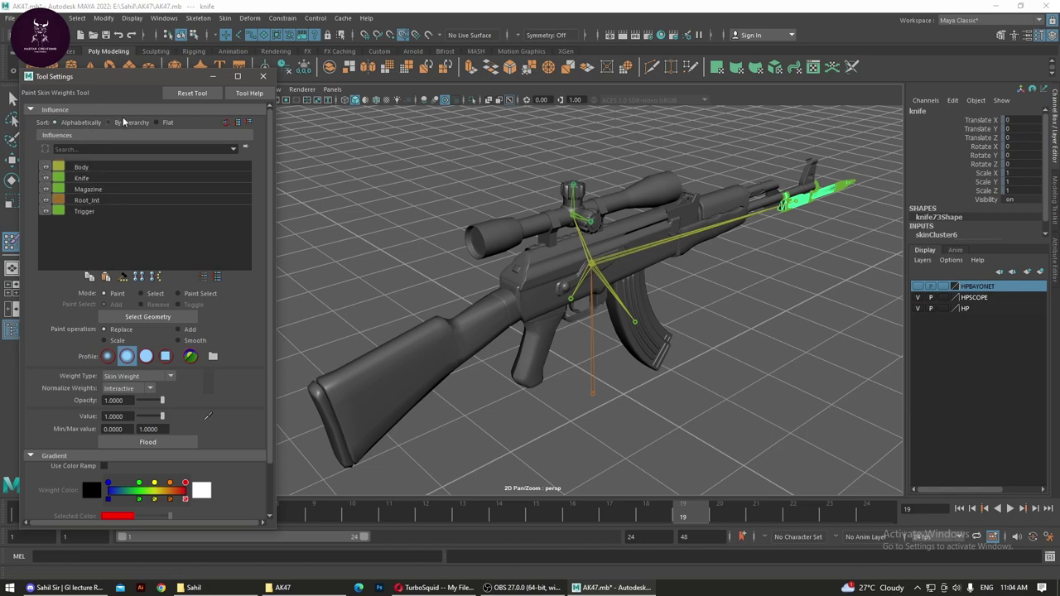
left_click(128, 123)
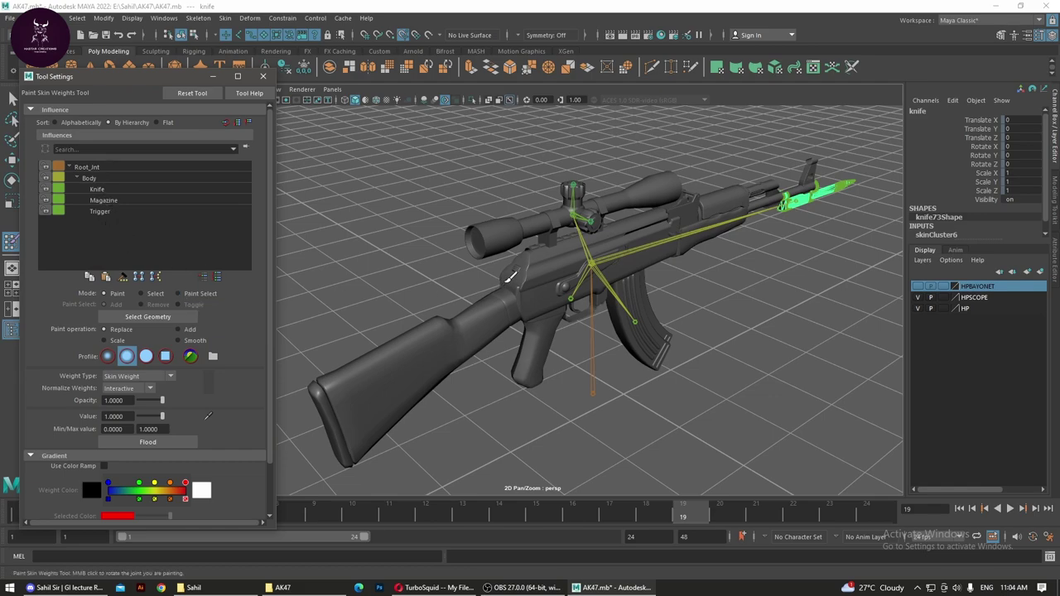
Step: Exit weight painting with the Select Tool and select the gun mesh and Root_Jnt joint chain
key("q")
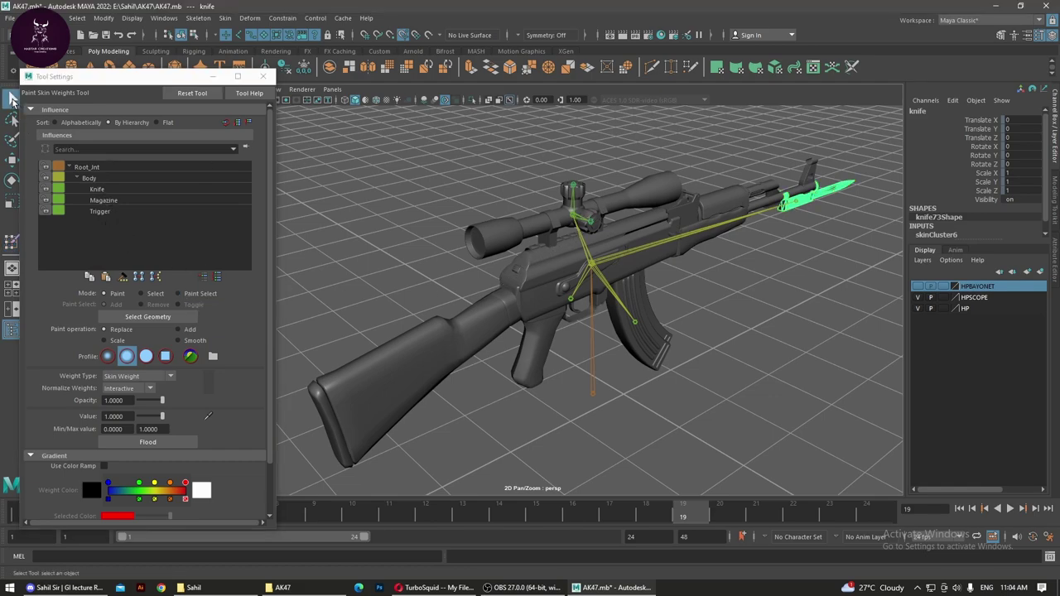
left_click(592, 223)
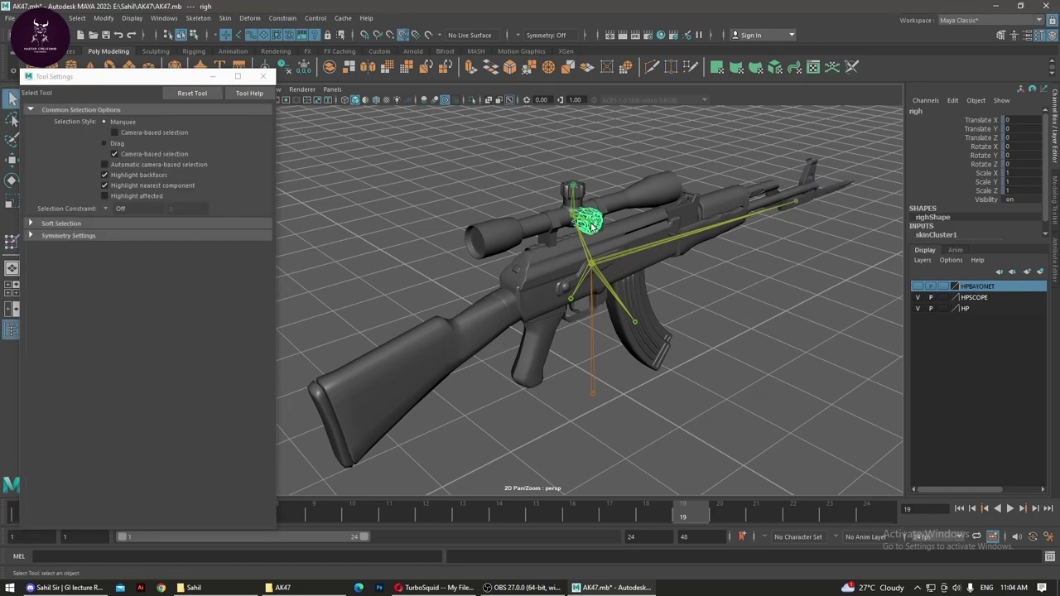
left_click(591, 267)
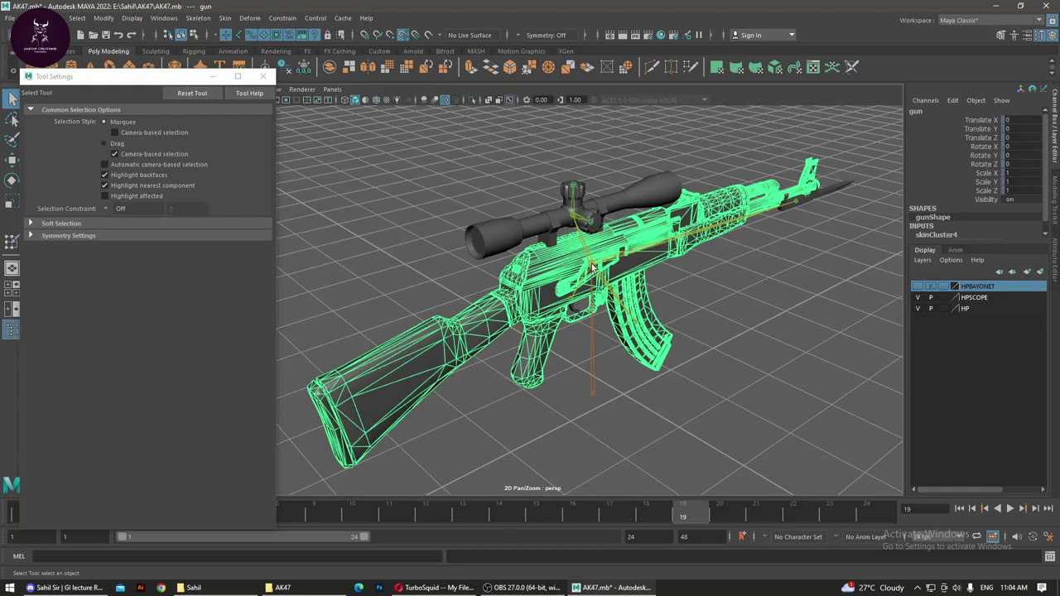
left_click(627, 378)
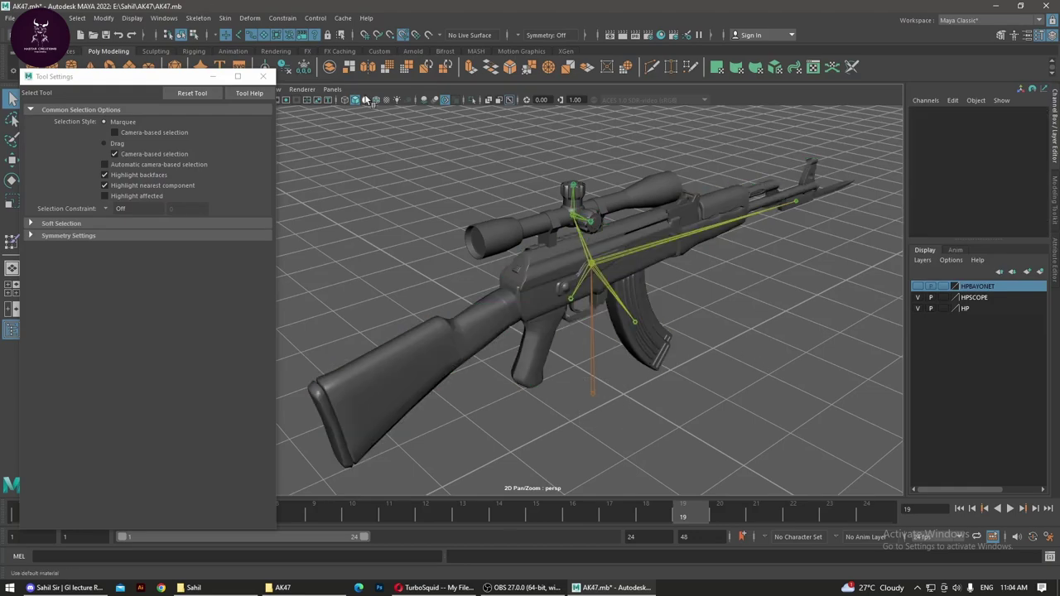
left_click(590, 394)
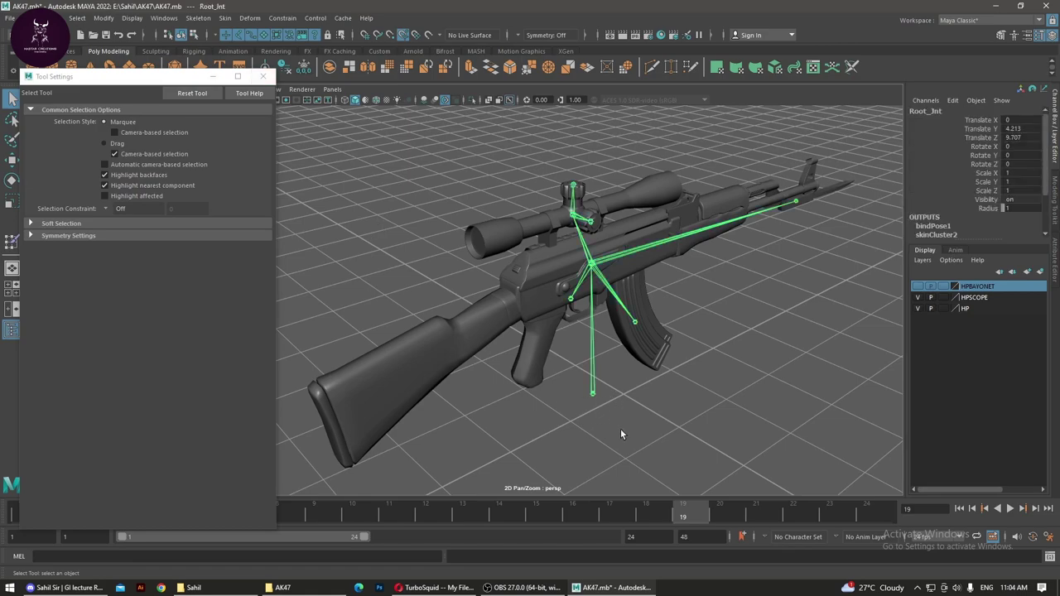
mouse_move(54, 77)
left_mouse_down()
mouse_move(870, 199)
mouse_move(826, 118)
left_mouse_up()
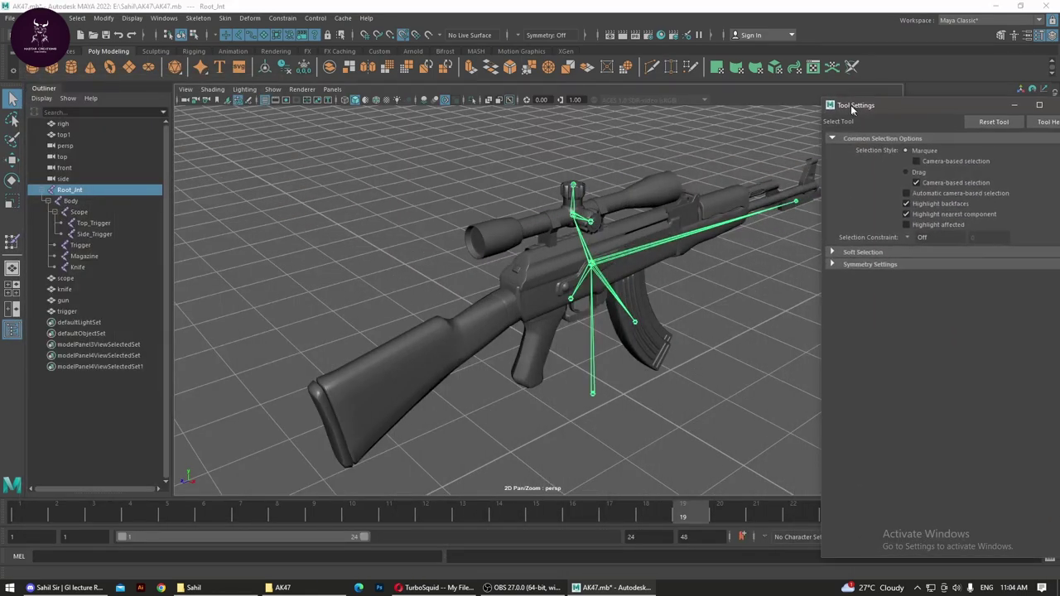
left_click_drag(719, 316, 569, 317, "alt")
left_click(540, 338)
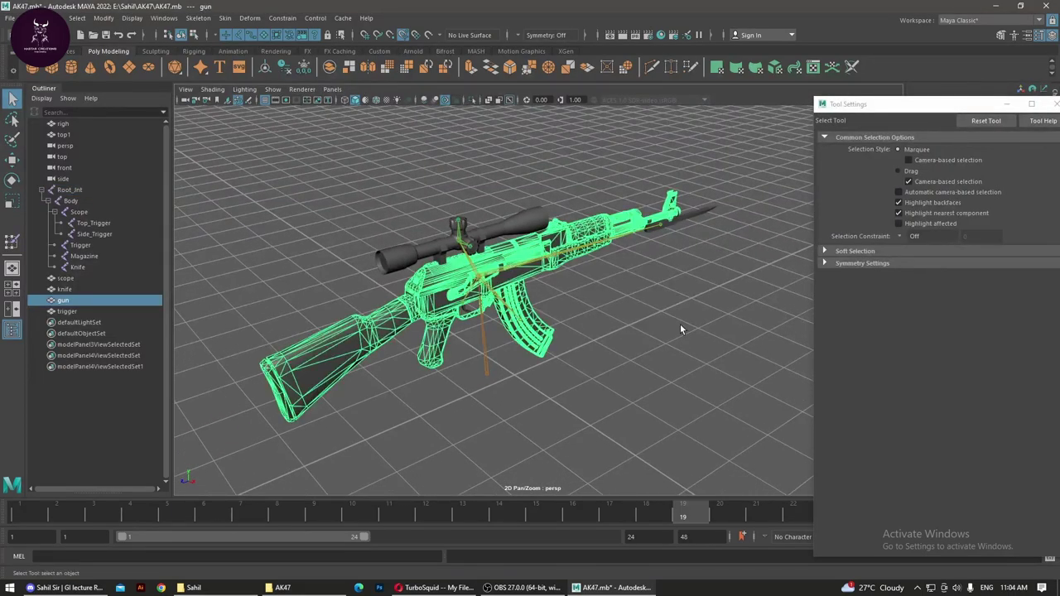
left_click_drag(755, 423, 248, 164)
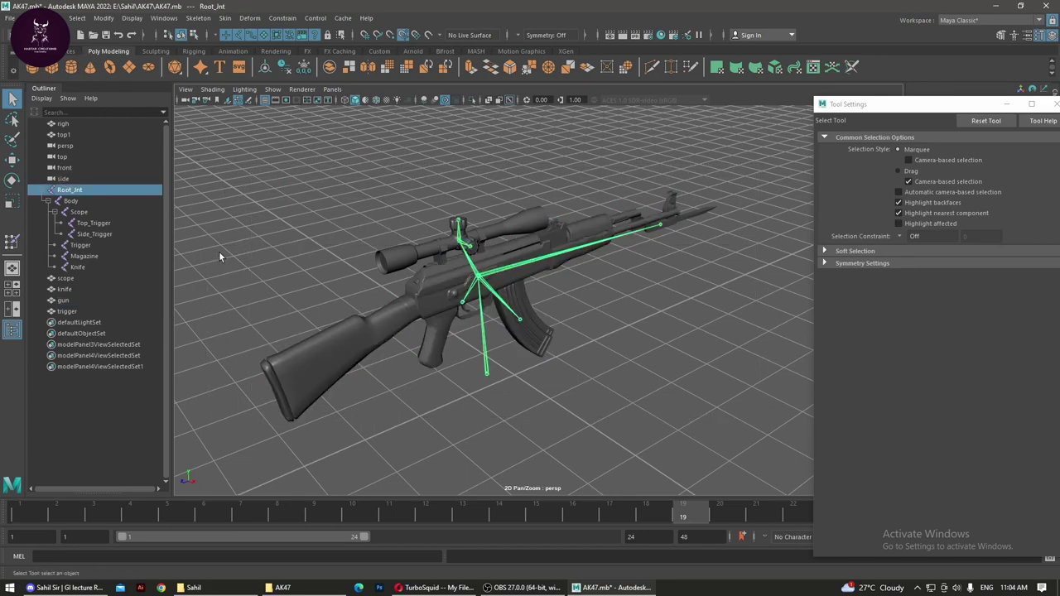
Step: Move righ and top1 between scope and knife in the Outliner, then select Root_Jnt through trigger
left_click(65, 124)
left_click(65, 134, "shift")
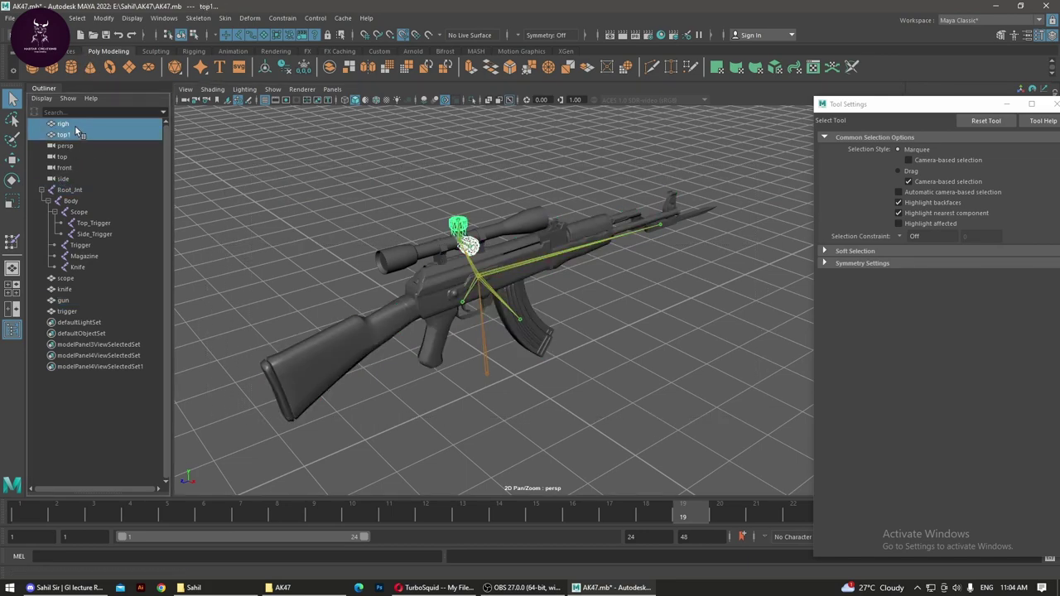
left_click_drag(74, 145, 47, 286)
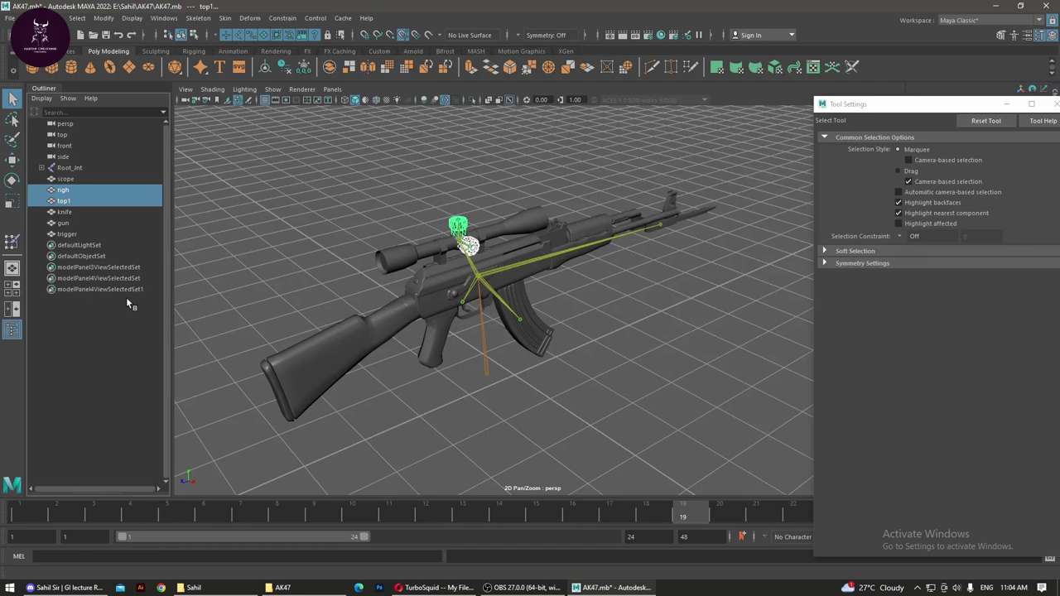
left_click(105, 330)
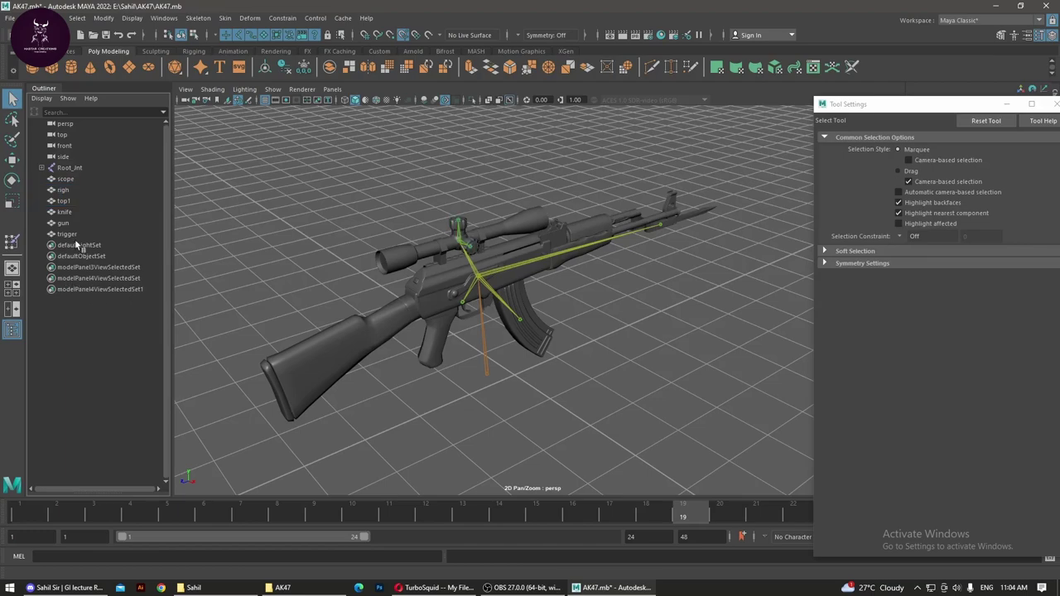
left_click(69, 167)
left_click(83, 234, "shift")
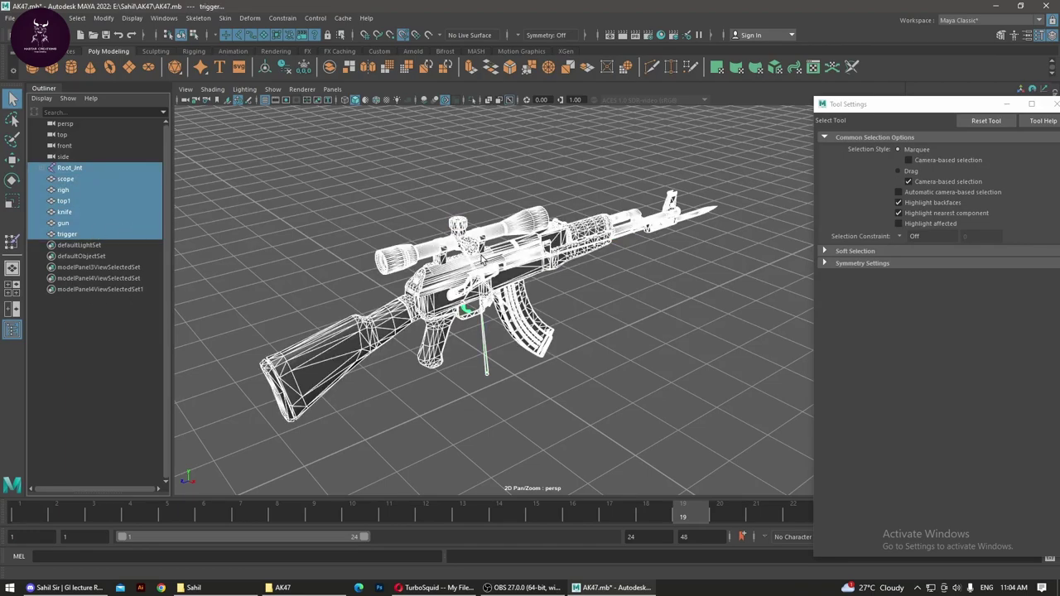
Step: Open the Paint Skin Weights Tool and review the Root_Jnt, Body, Knife and Magazine influences
right_click_drag(486, 263, 431, 240)
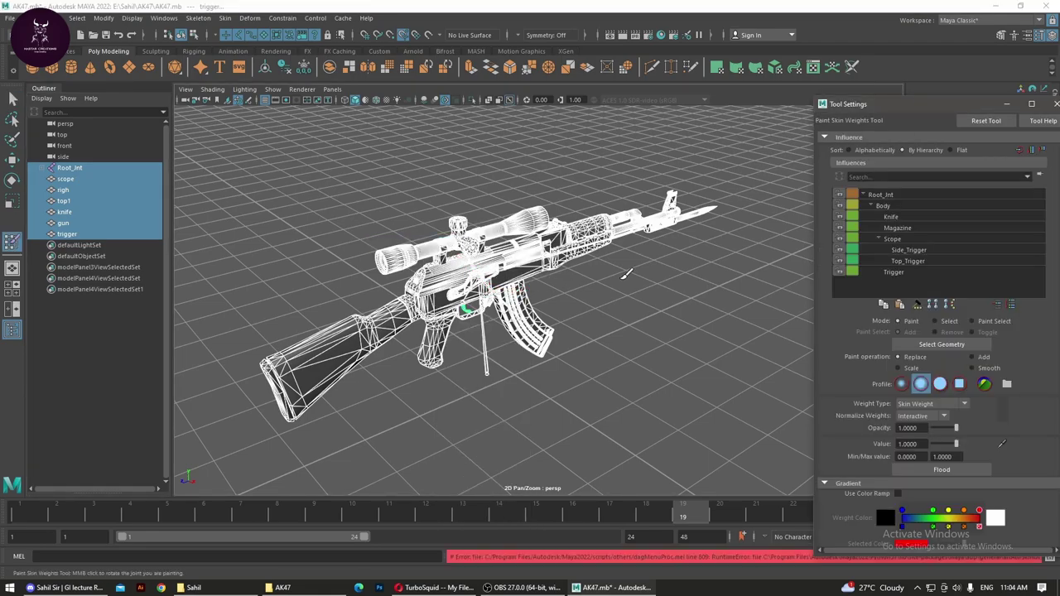
left_click(881, 197)
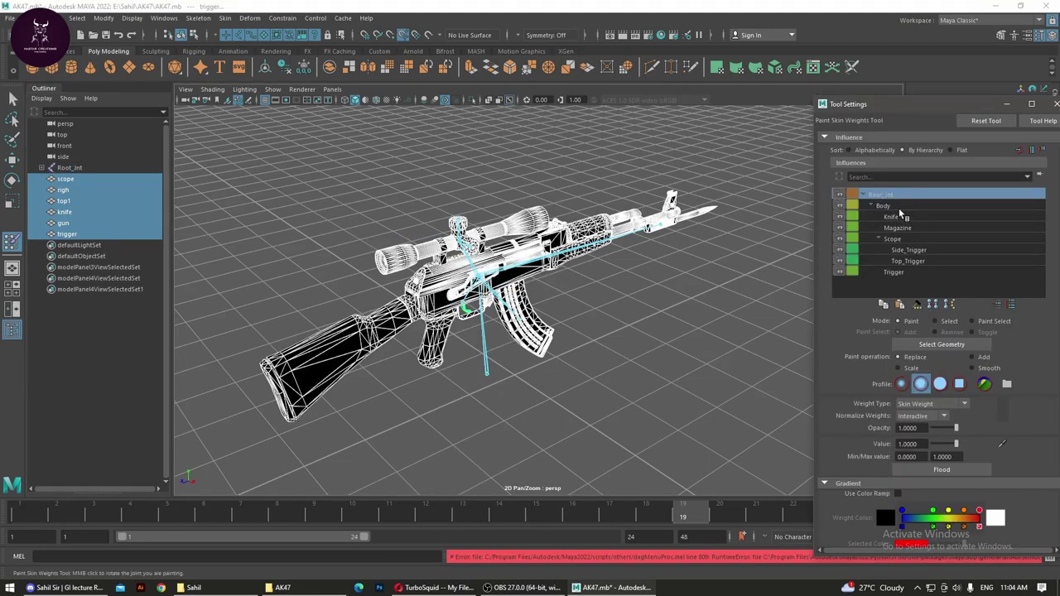
left_click(899, 207)
scroll(611, 305, "up", 3)
left_click(909, 217)
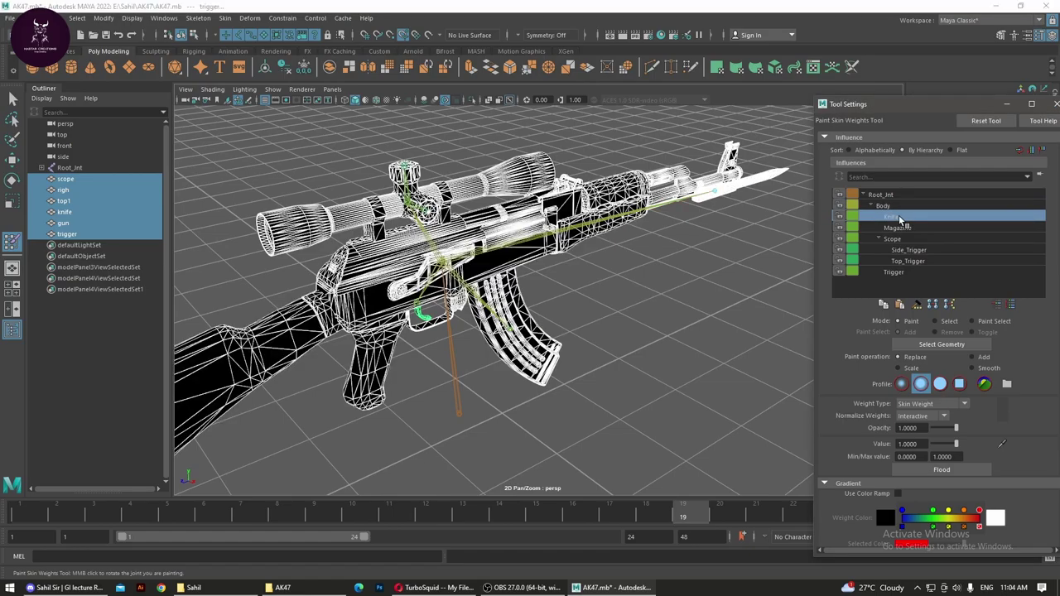
left_click(901, 229)
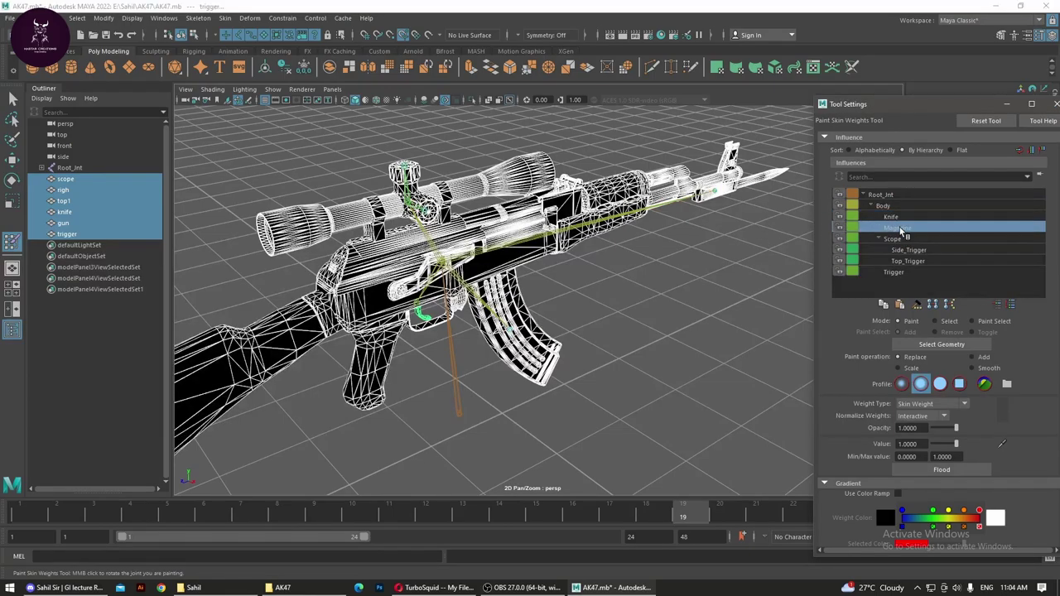
Step: Switch the weight tool to Select mode and pick the gun mesh, viewing the magazine
left_click_drag(539, 373, 455, 290, "alt")
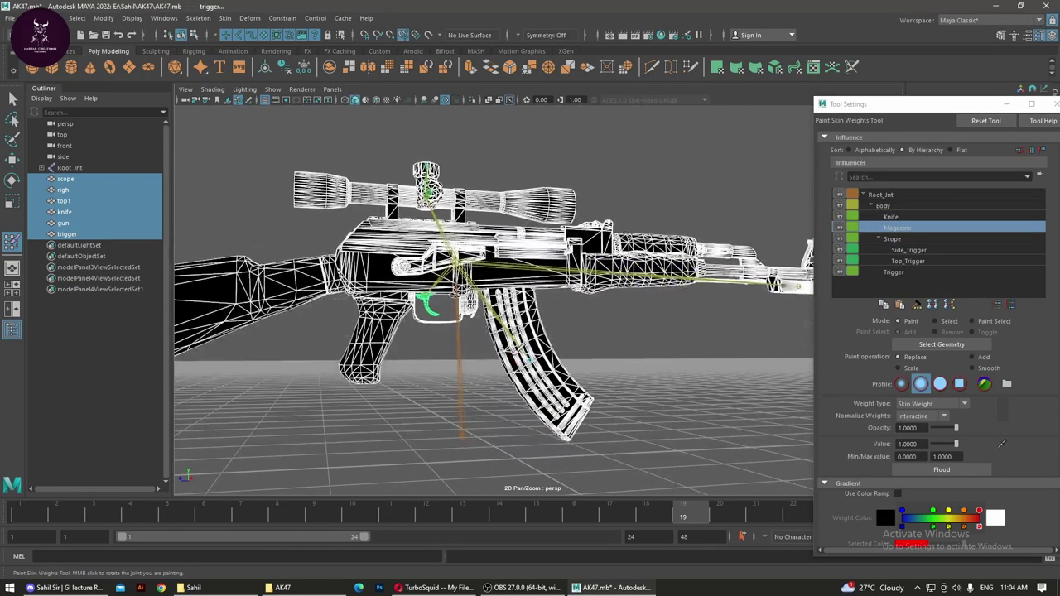
left_click(947, 323)
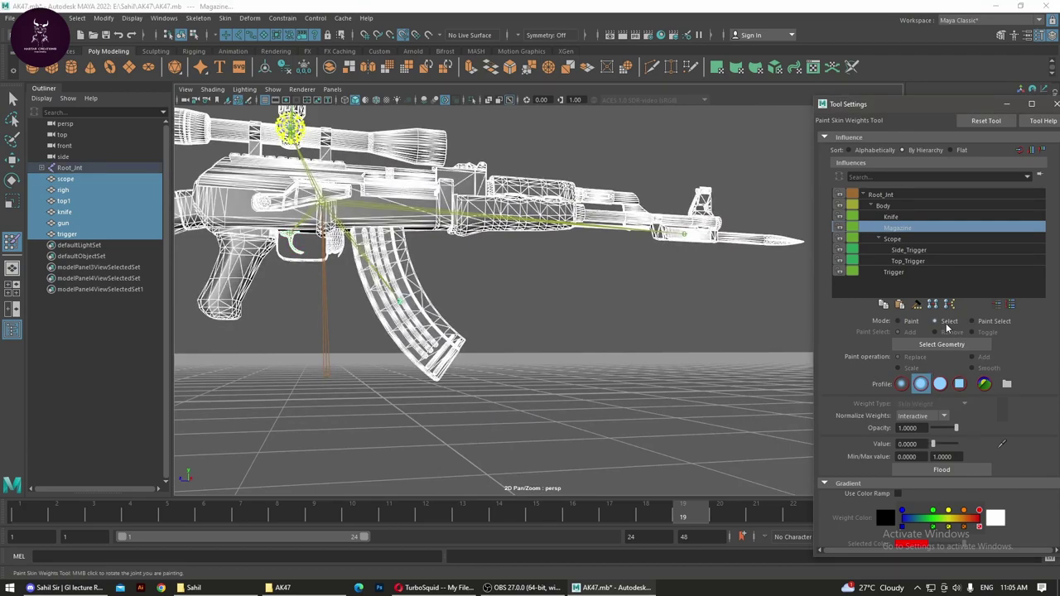
left_click(430, 320)
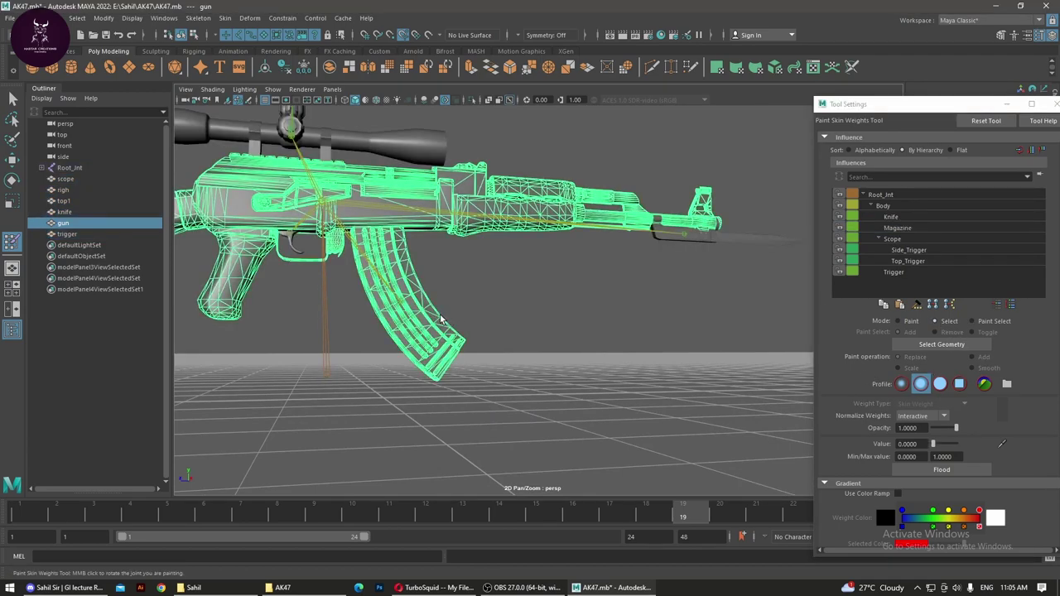
right_click_drag(441, 320, 430, 325)
left_click(497, 326)
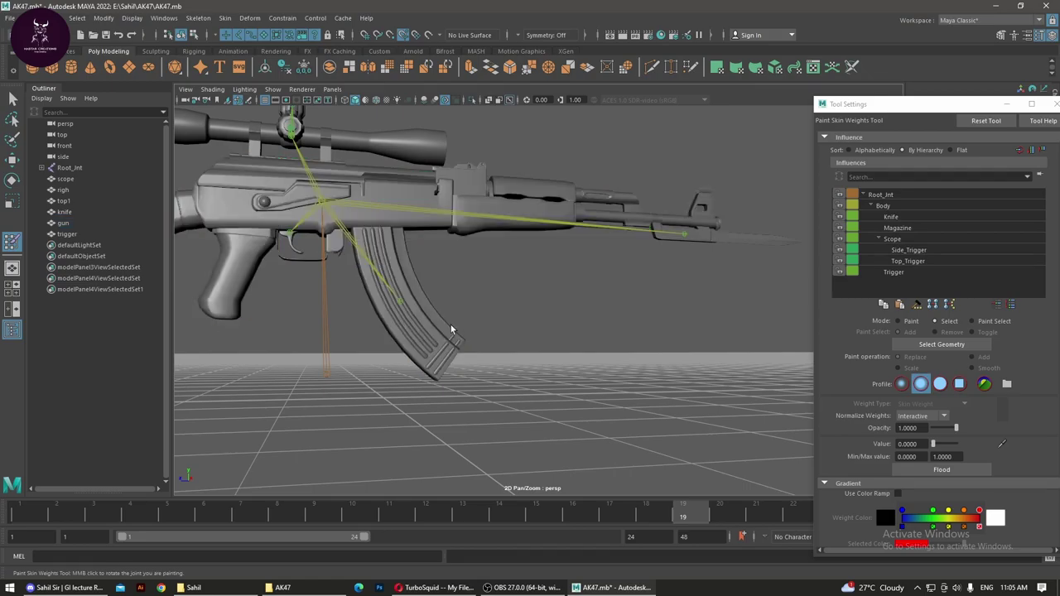
left_click(443, 334)
mouse_move(442, 333)
left_mouse_down("alt")
mouse_move(478, 369)
mouse_move(504, 333)
mouse_move(489, 314)
left_mouse_up("alt")
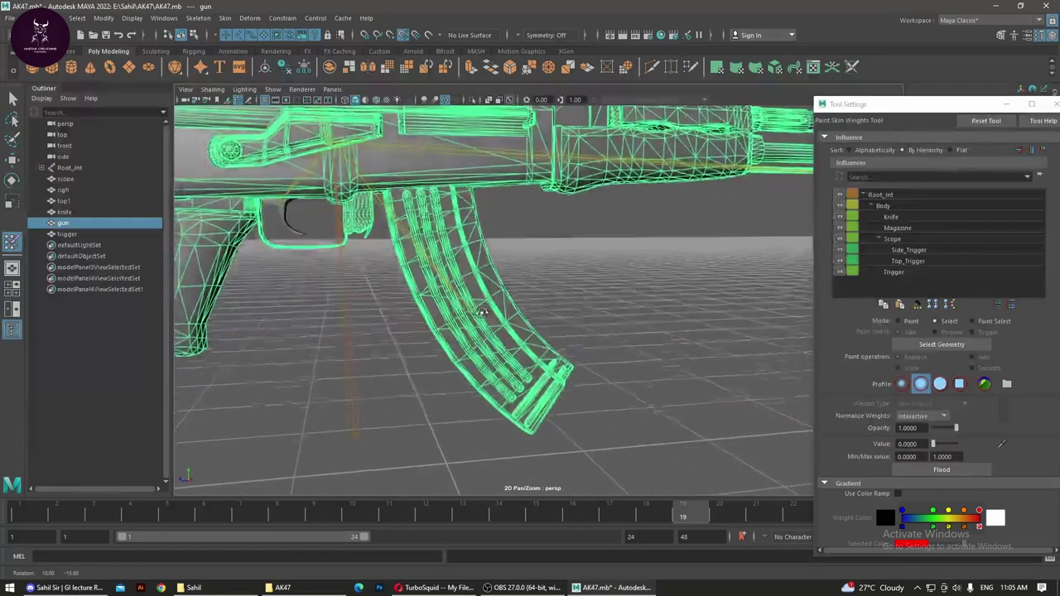
Step: Enter vertex mode on the gun and select all of the magazine's vertices
right_click(489, 315)
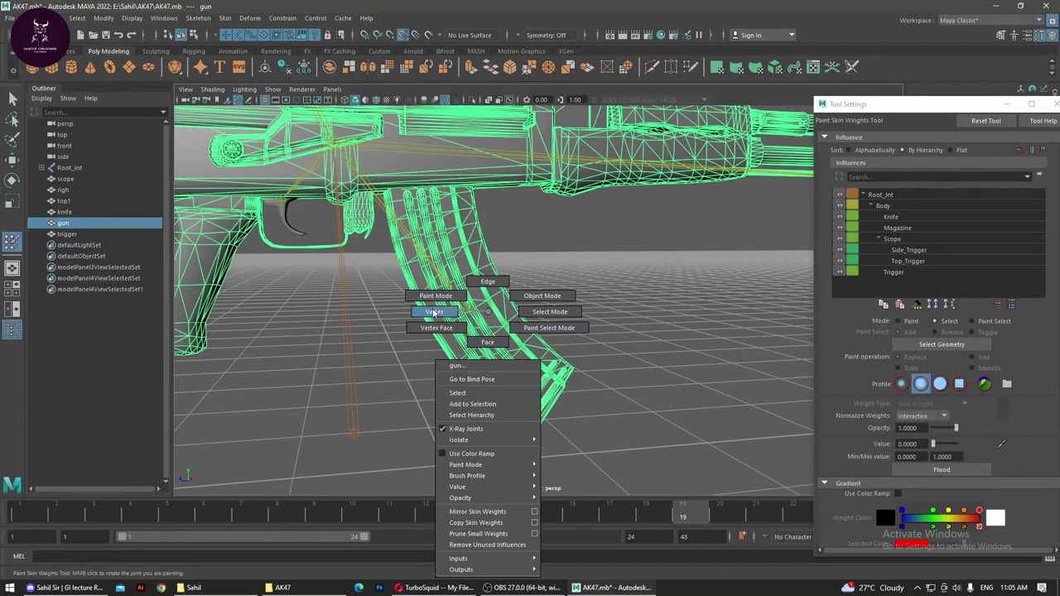
left_click(519, 352)
left_click(522, 352)
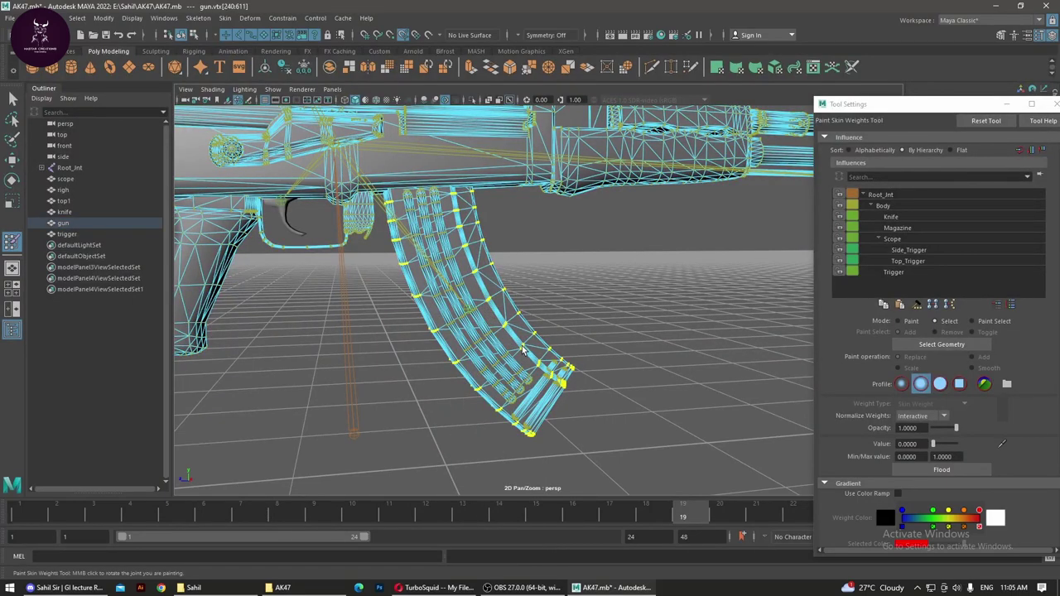
double_click(522, 352)
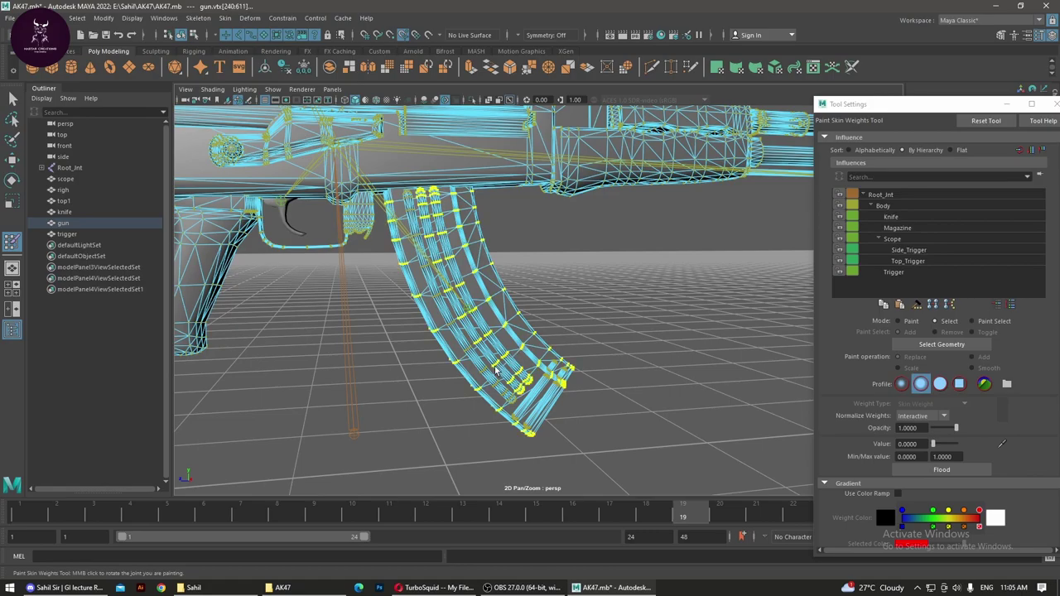
mouse_move(486, 375)
left_mouse_down("alt")
mouse_move(600, 376)
mouse_move(560, 391)
mouse_move(748, 386)
left_mouse_up("alt")
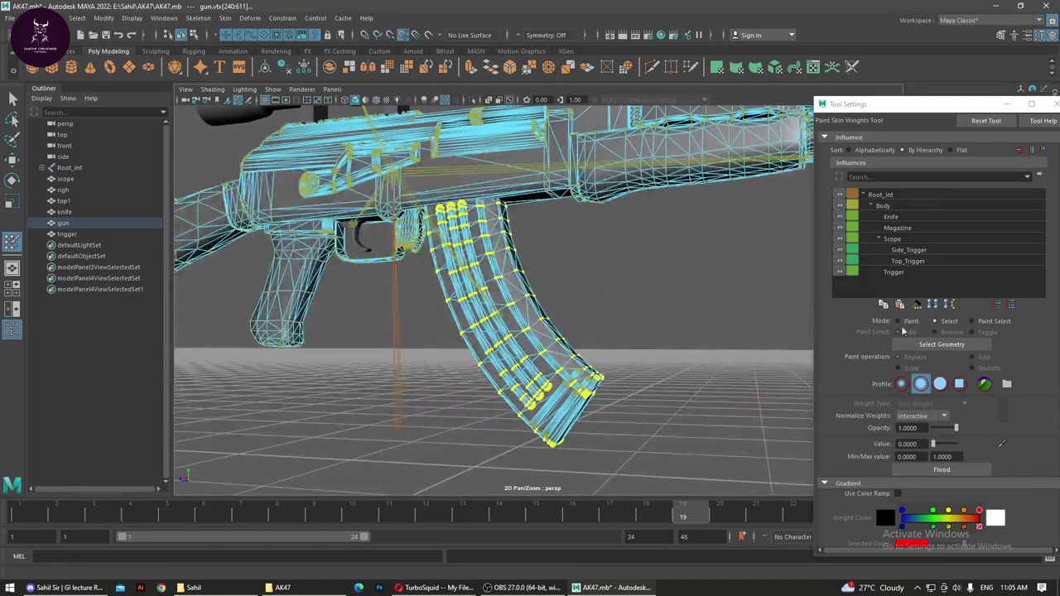
Step: Flood the selected magazine vertices with weight 1 on the Magazine joint
left_click(909, 320)
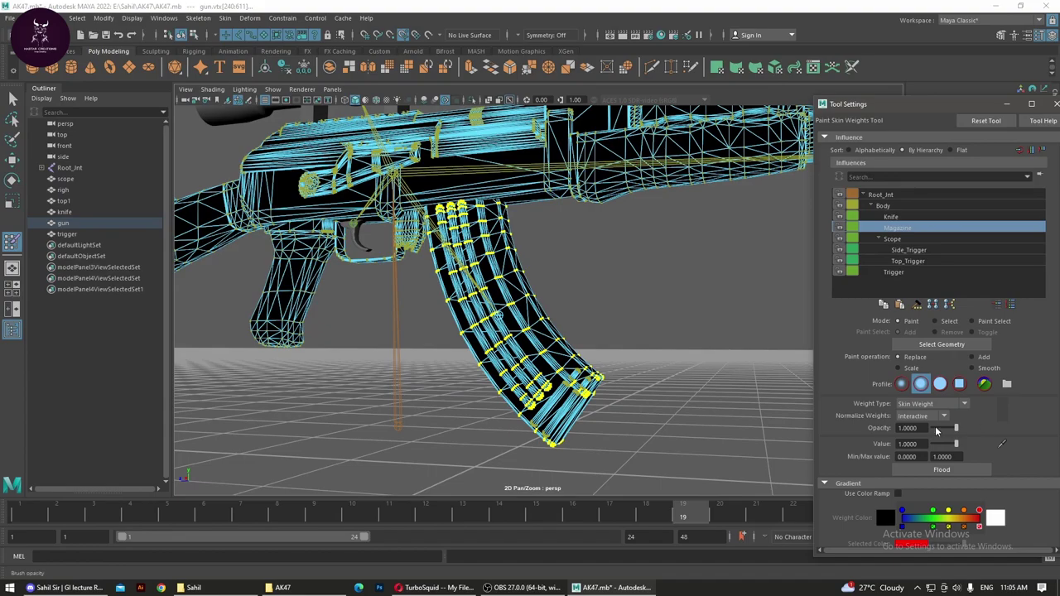
left_click(960, 473)
mouse_move(610, 395)
left_mouse_down("alt")
mouse_move(406, 389)
mouse_move(676, 361)
mouse_move(720, 342)
left_mouse_up("alt")
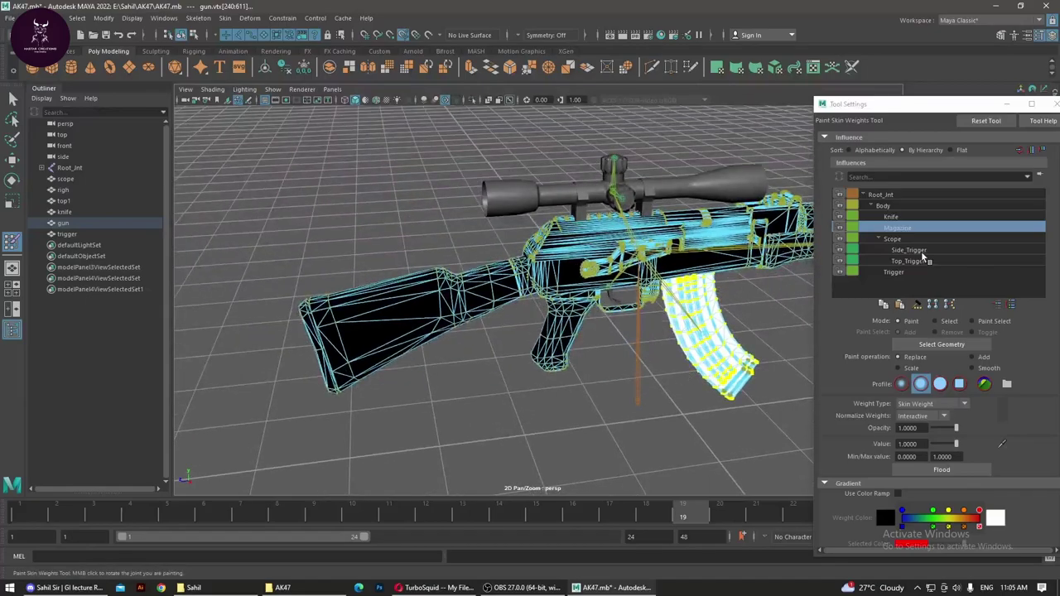
Step: Zoom in on the scope and pick the scope mesh in Select mode
left_click(893, 239)
mouse_move(723, 264)
left_mouse_down("alt")
mouse_move(409, 335)
mouse_move(464, 336)
left_mouse_up("alt")
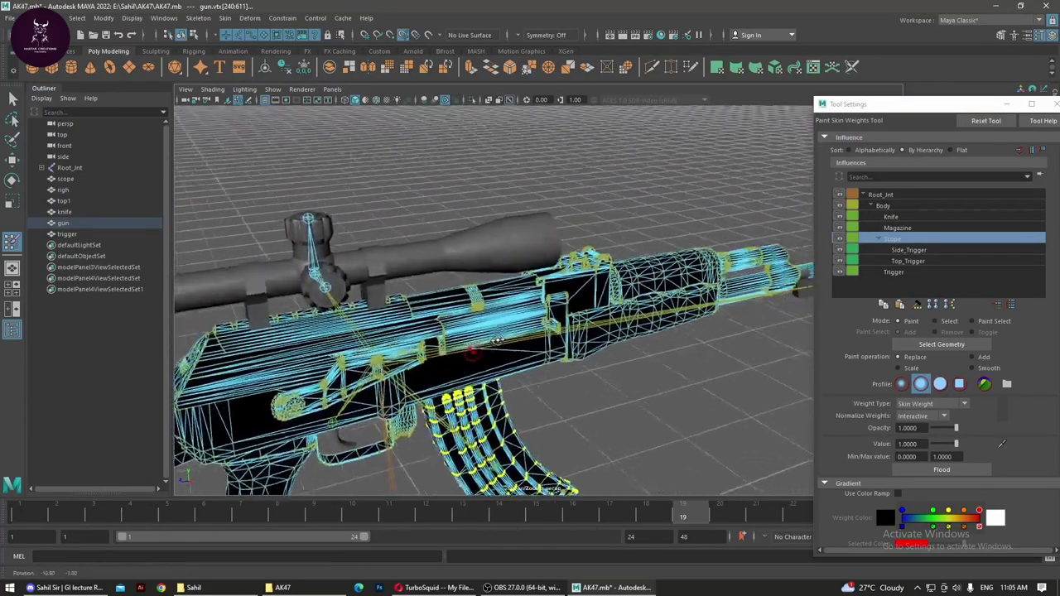
right_click_drag(464, 336, 1008, 334, "alt")
left_click(949, 321)
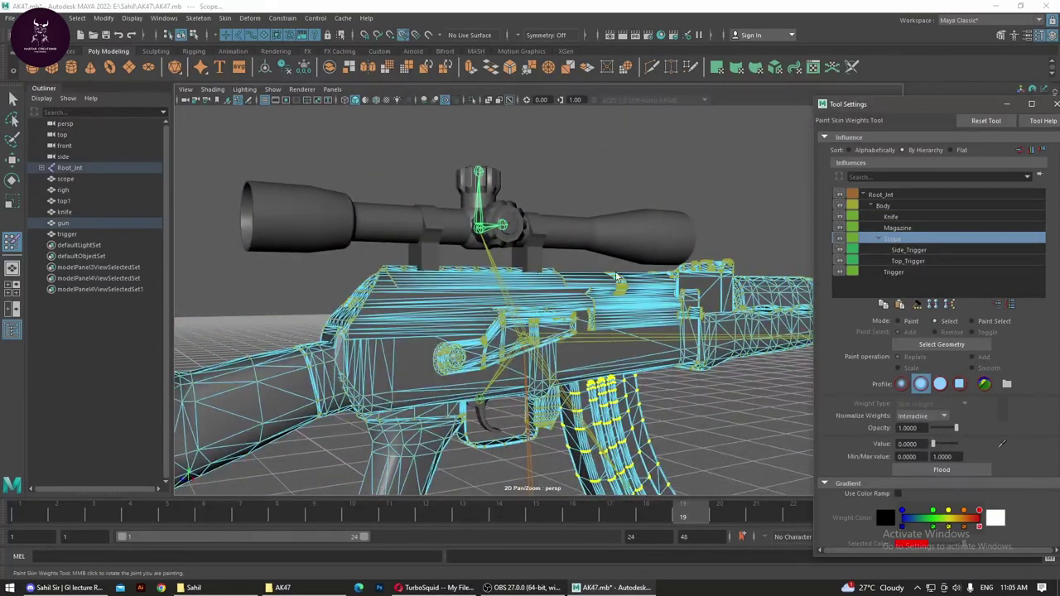
left_click(593, 244)
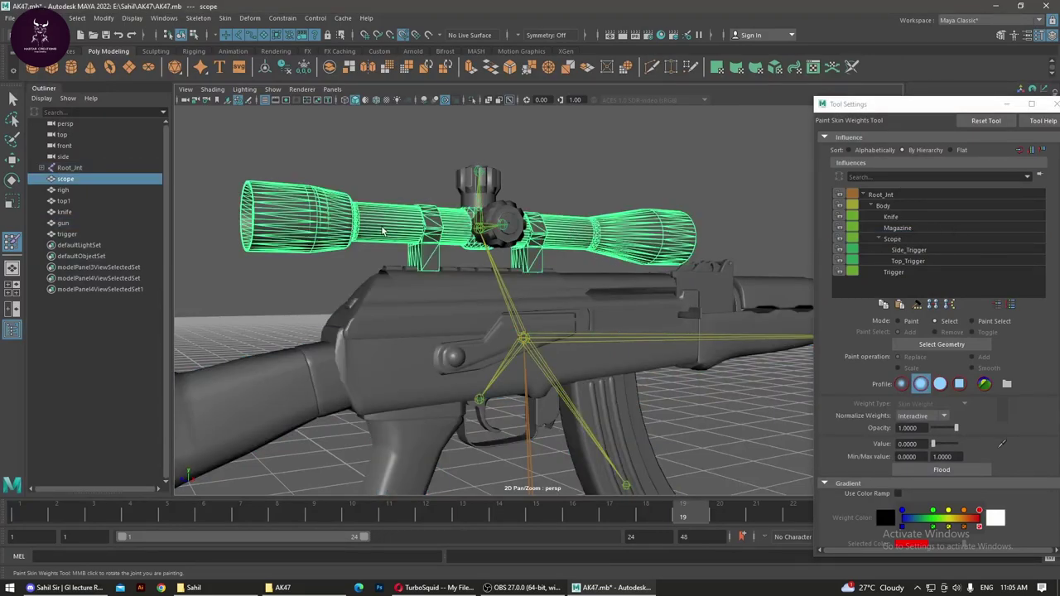
Step: Return to Paint mode on the scope mesh with Scope as the active influence
left_click_drag(580, 331, 704, 331, "alt")
left_click(926, 346)
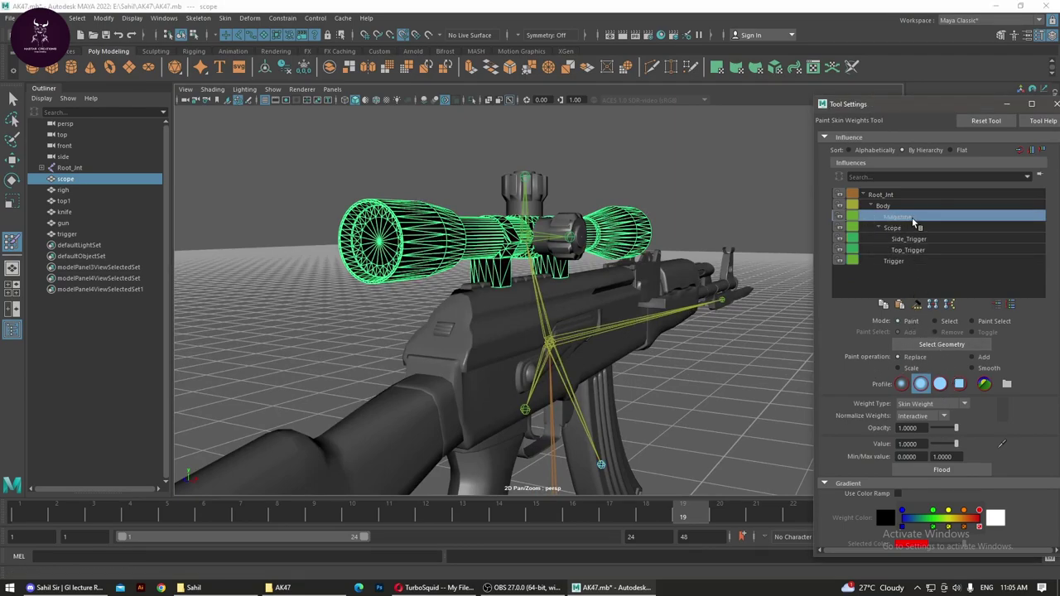
left_click(904, 228)
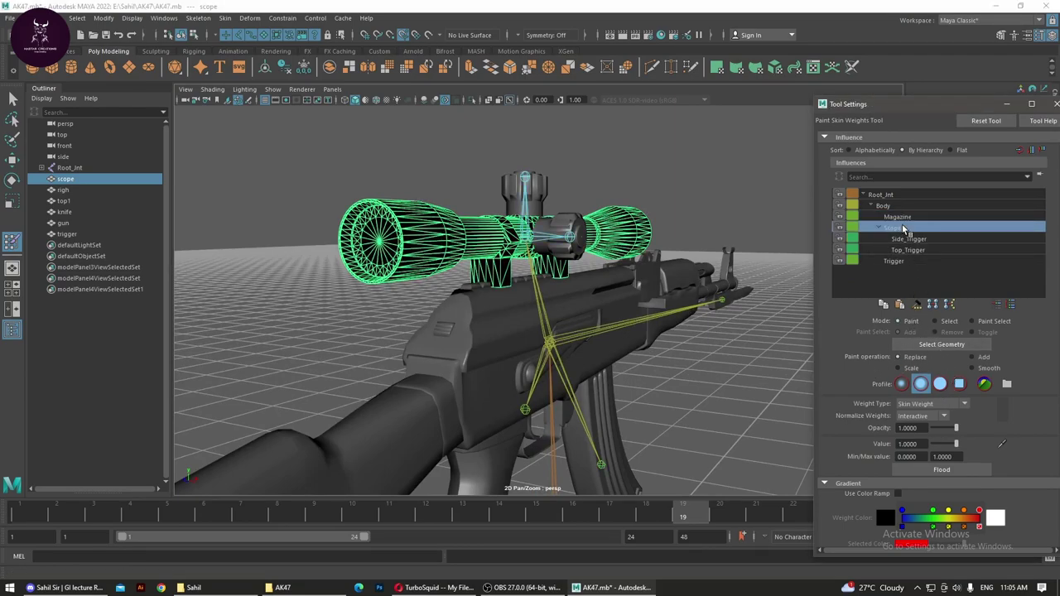
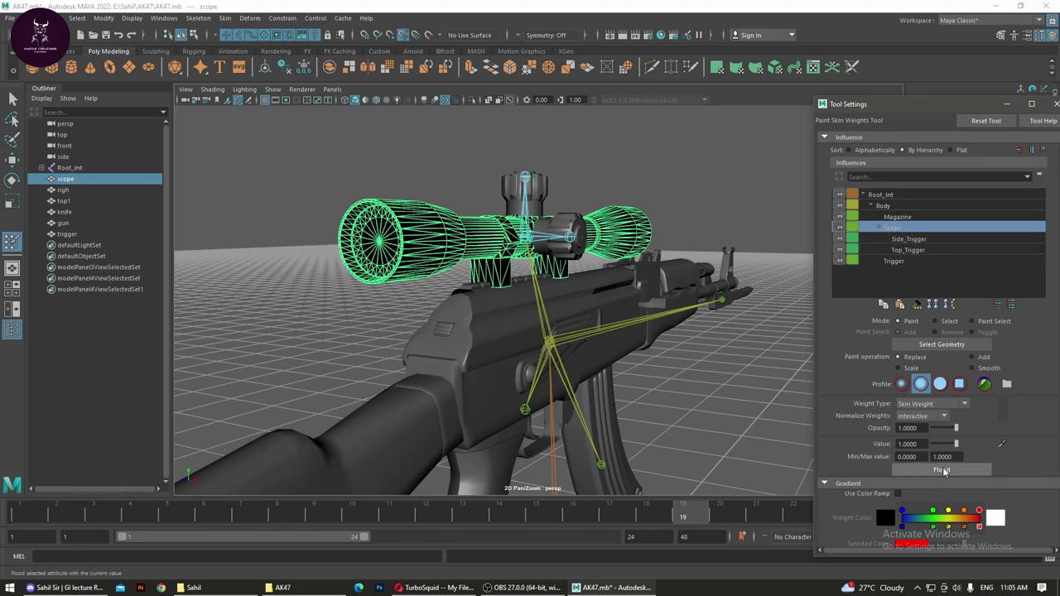
Step: Select the side knob cylinder righ and flood it to Side_Trigger at value 1
left_click_drag(514, 281, 566, 291, "alt")
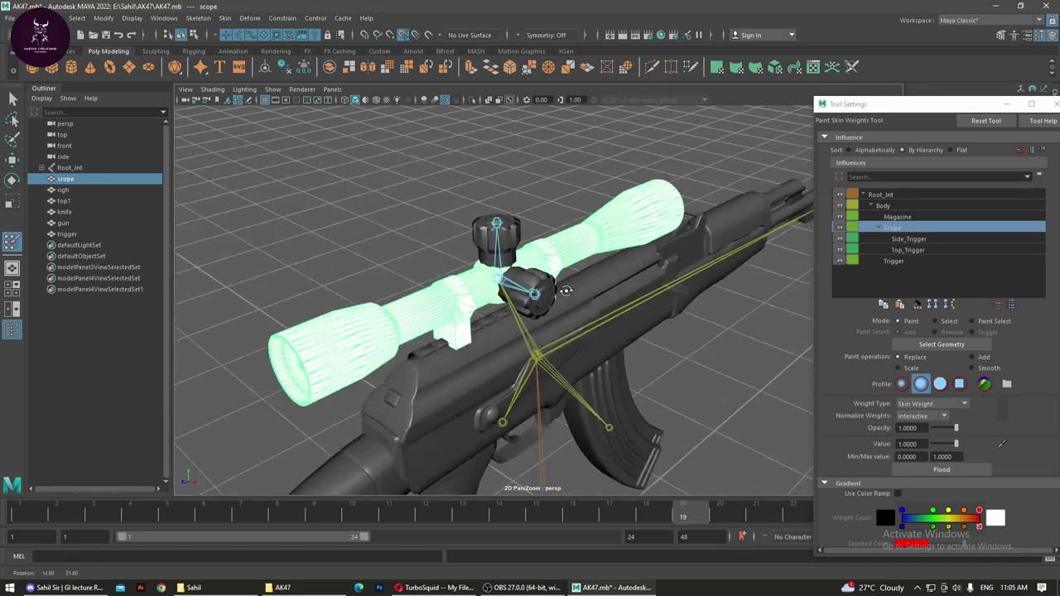
left_click(916, 238)
left_click_drag(547, 265, 580, 260, "alt")
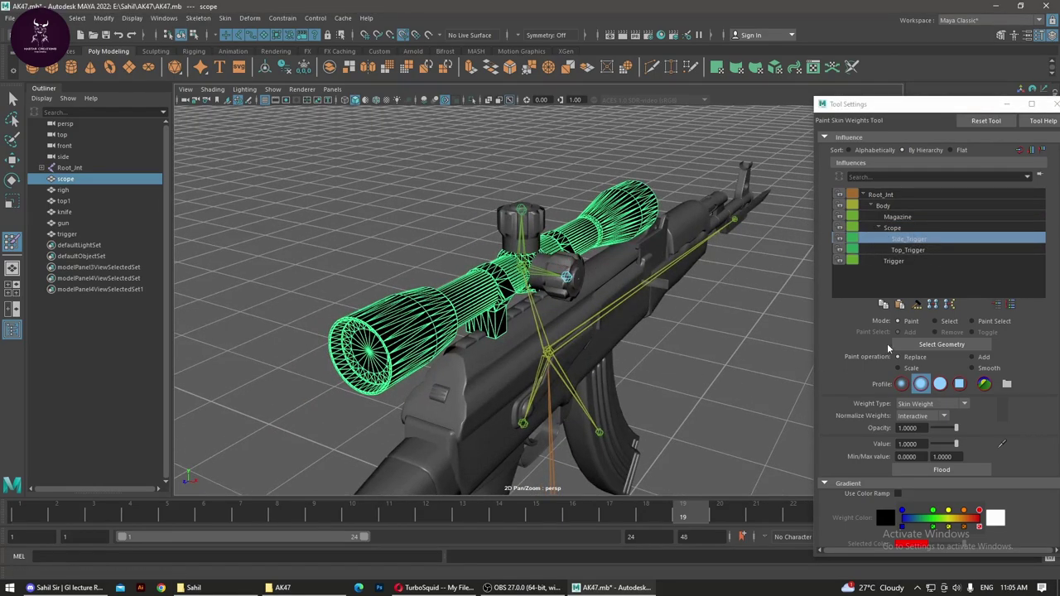
left_click(934, 322)
left_click(572, 265)
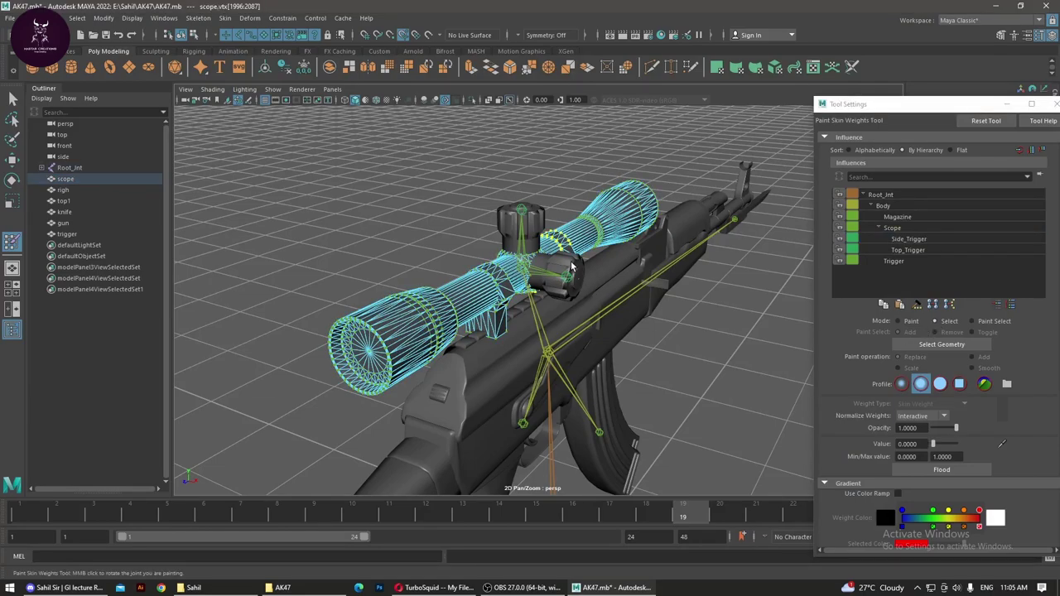
left_click(568, 287)
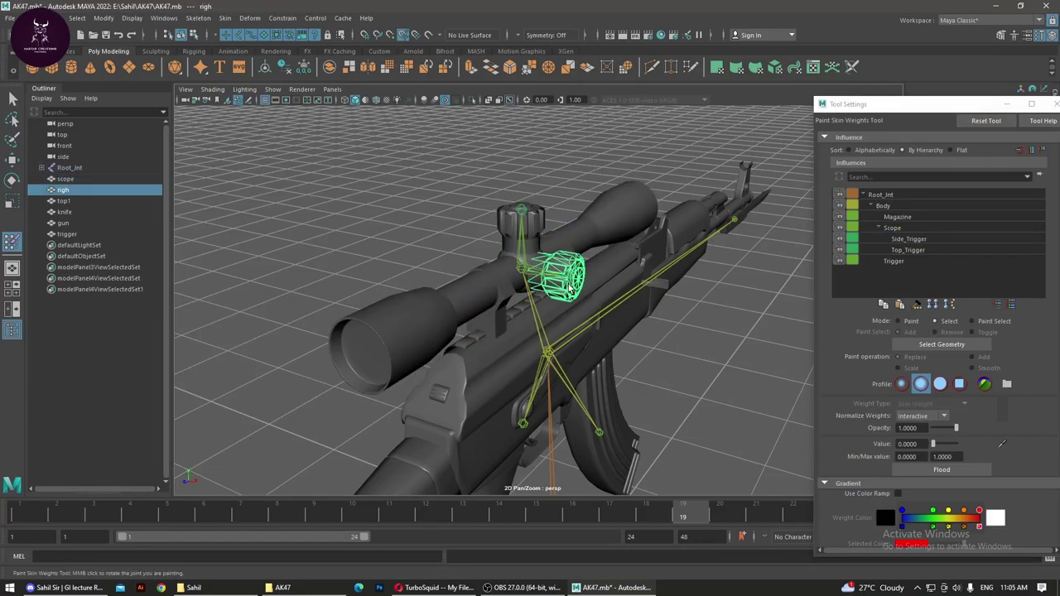
left_click(913, 235)
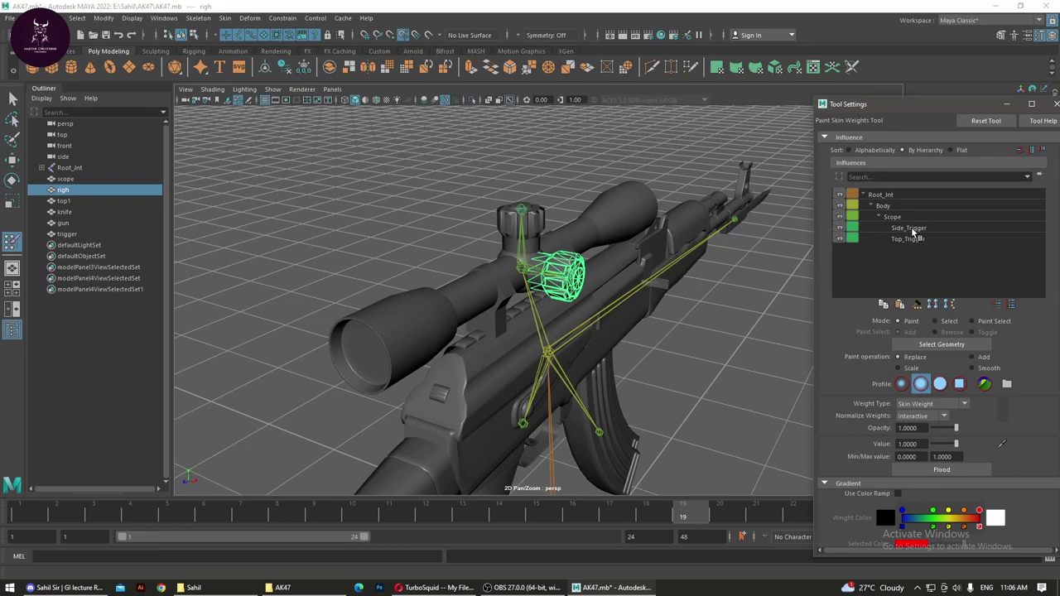
left_click(911, 229)
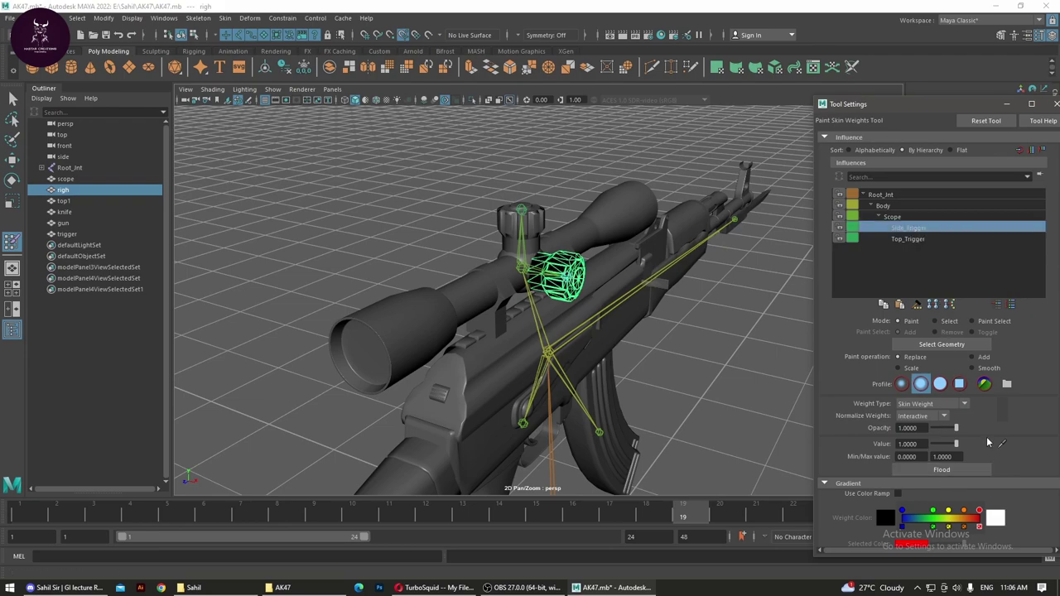
left_click(929, 472)
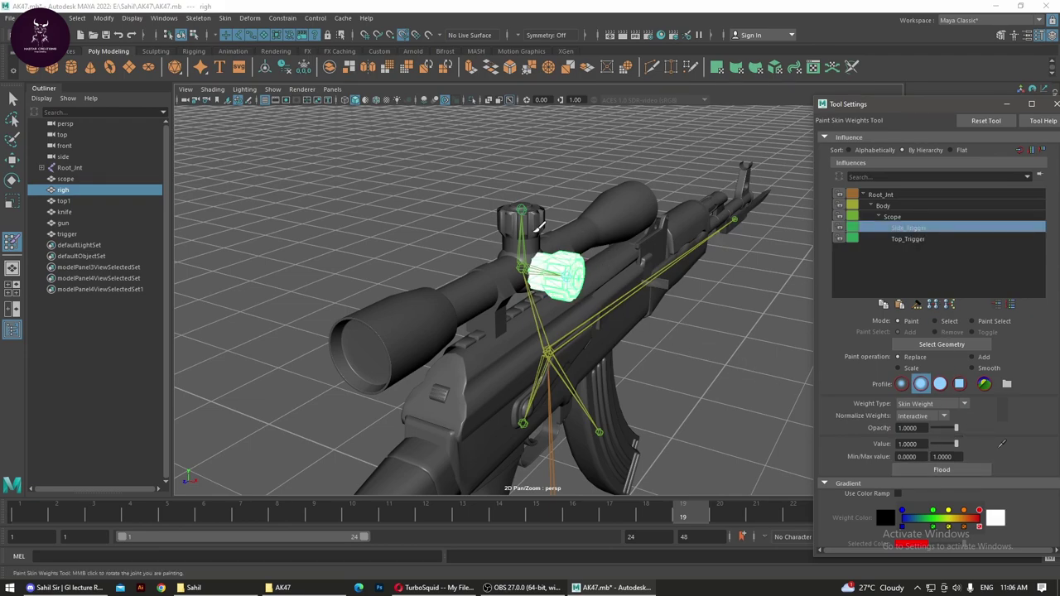
Step: Select the top knob top1 and make Top_Trigger its paint influence
left_click(928, 239)
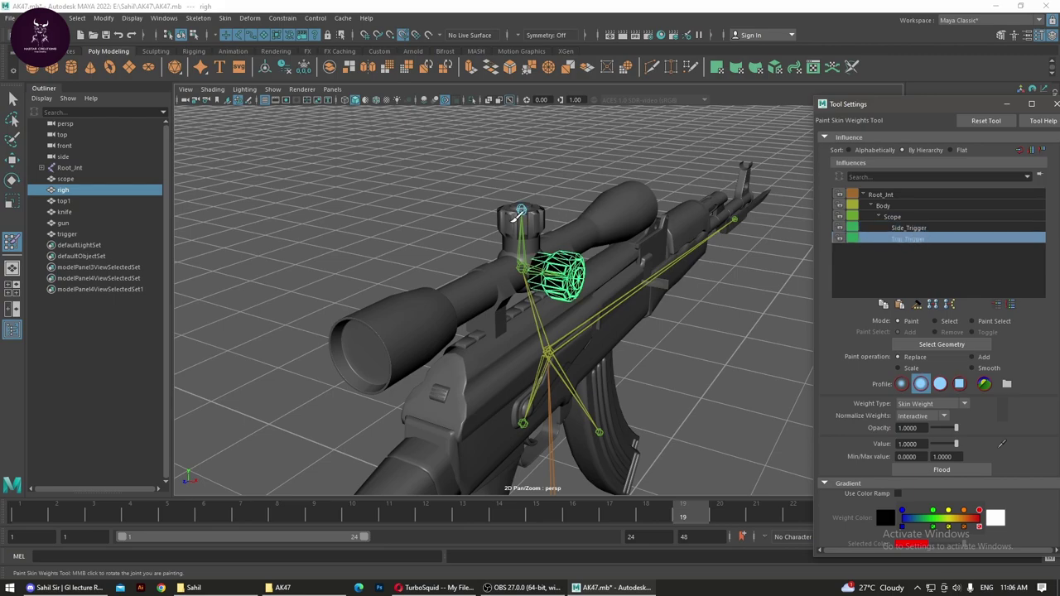
scroll(745, 294, "up", 3)
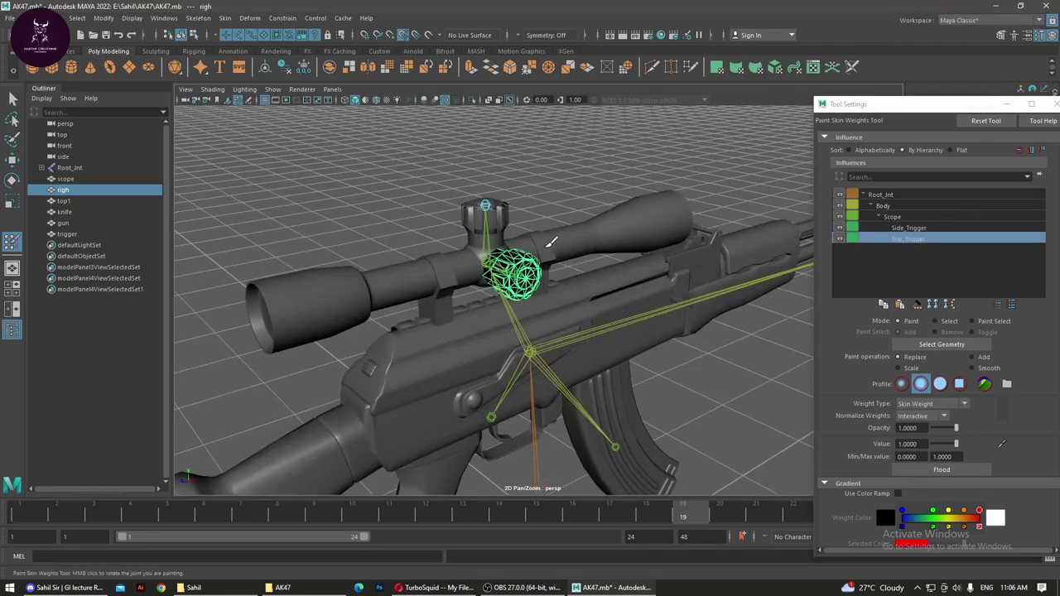
left_click(951, 322)
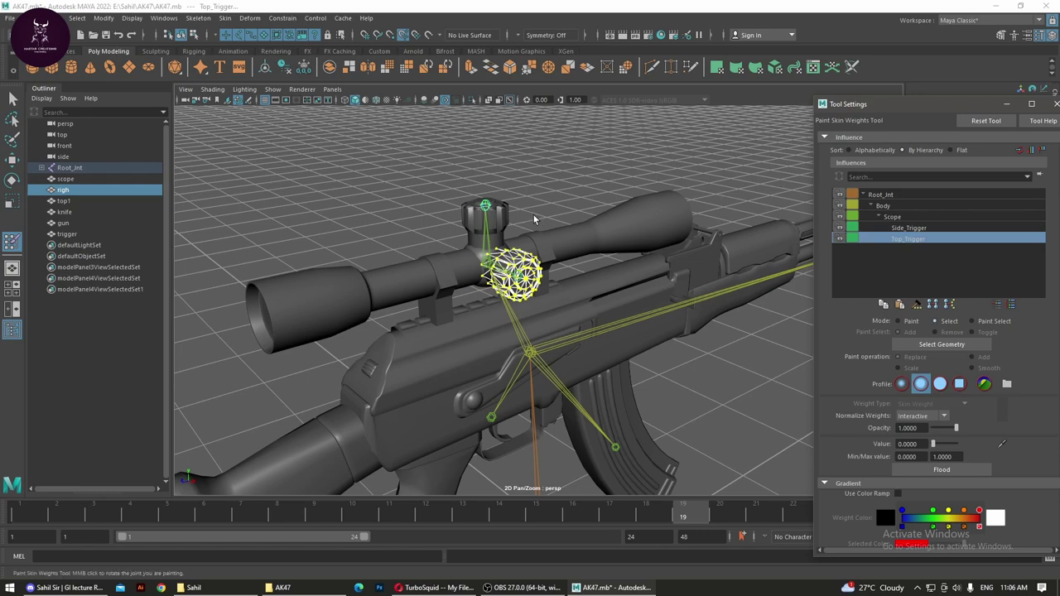
left_click(507, 218)
left_click(888, 240)
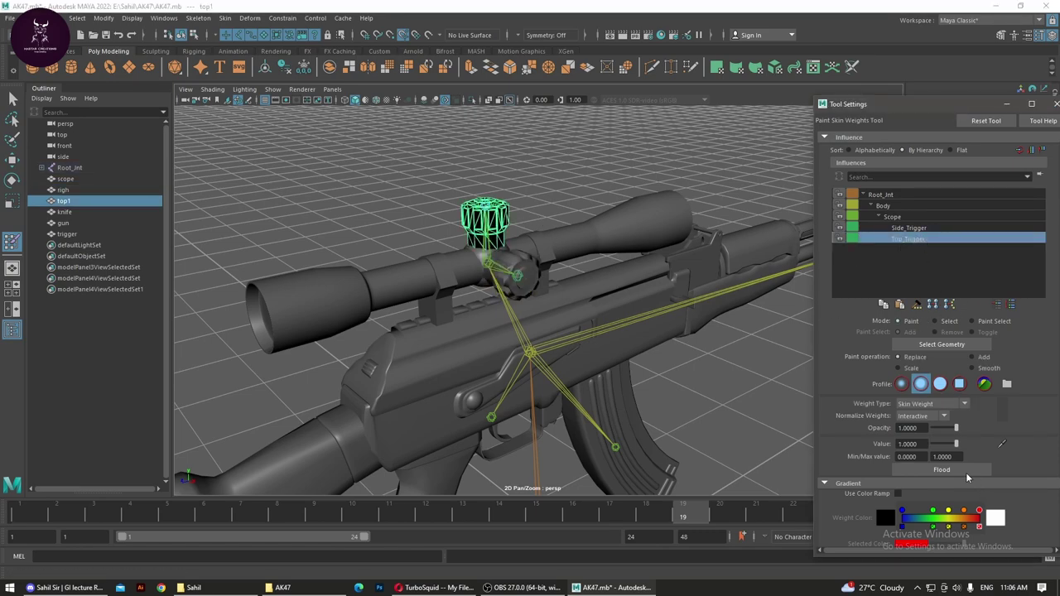
Step: Check the Scope, Side_Trigger, Body and Root_Jnt weights, then reselect Top_Trigger for top1
left_click_drag(731, 357, 737, 358, "alt")
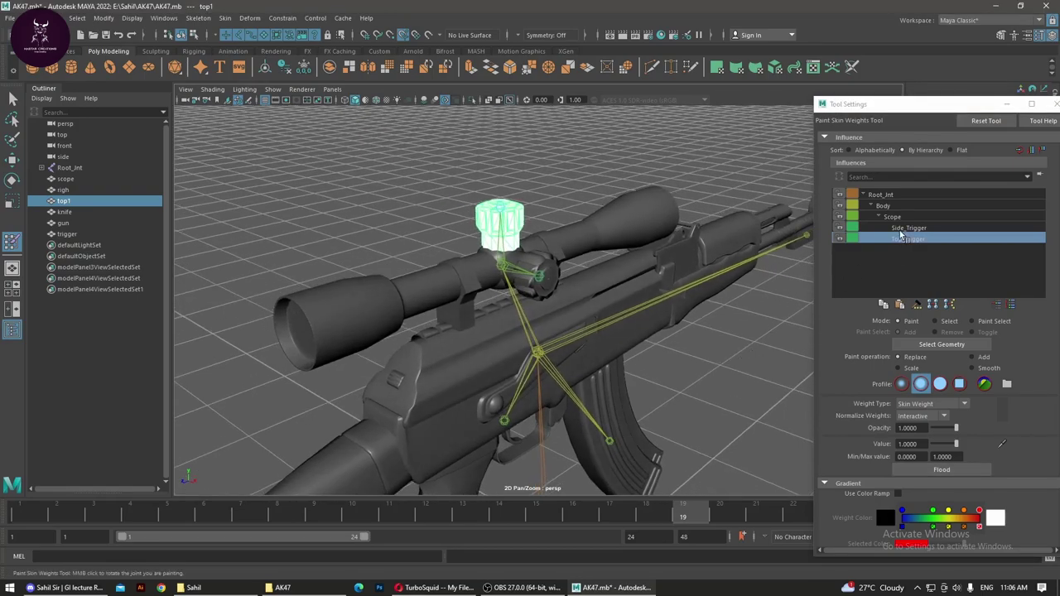
left_click(898, 217)
left_click(909, 229)
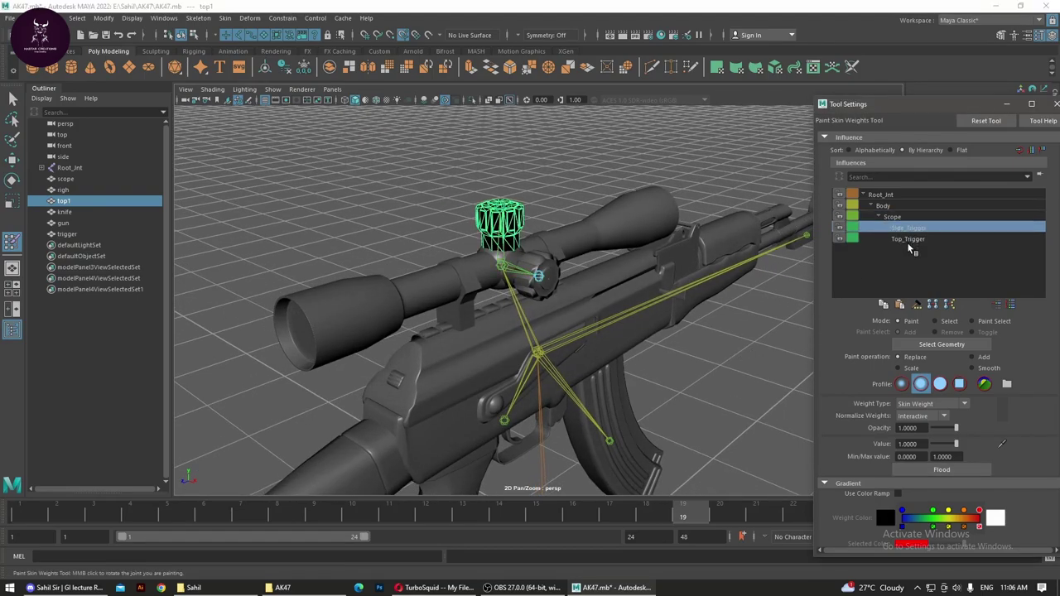
left_click(902, 217)
left_click(893, 207)
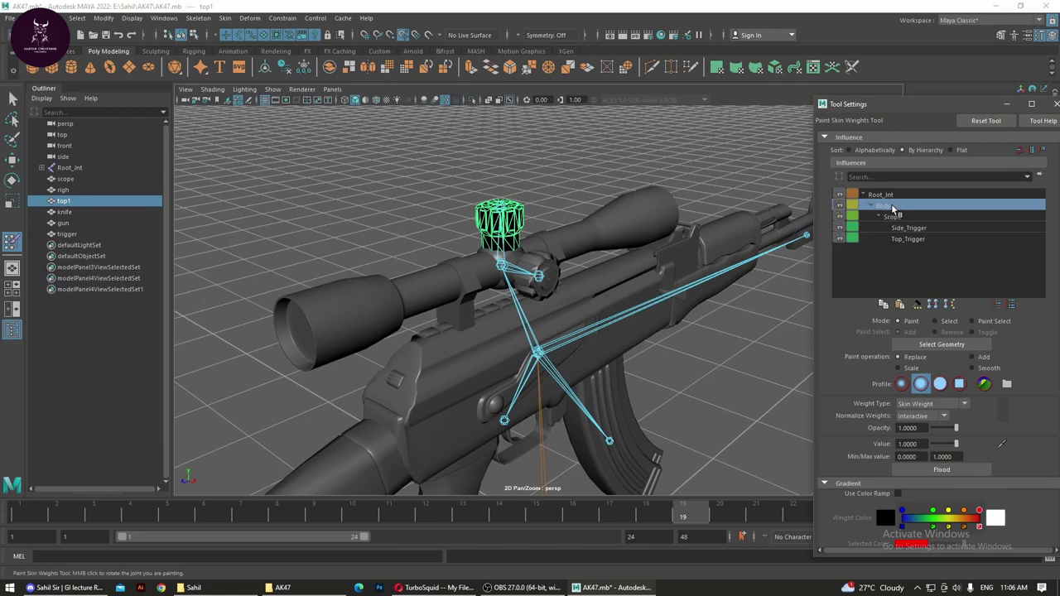
left_click(888, 196)
left_click(887, 207)
left_click(877, 206)
left_click(877, 206)
left_click(864, 194)
left_click(864, 194)
left_click(879, 217)
left_click(878, 217)
left_click(908, 239)
Step: View the rifle from the side and set the weight tool to select mode
left_click_drag(497, 373, 571, 409, "alt")
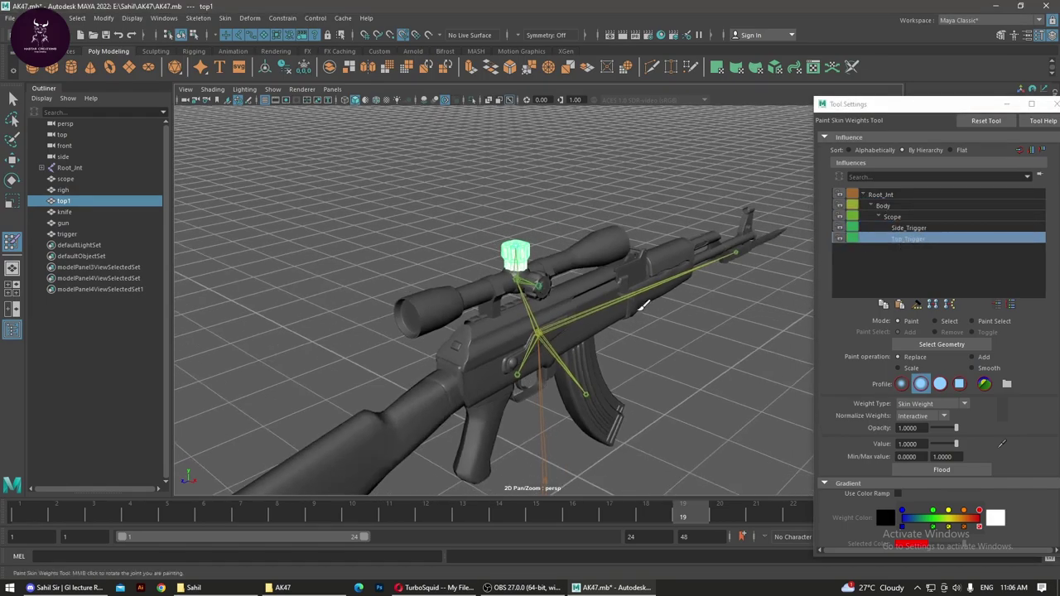
scroll(571, 408, "up", 2)
scroll(613, 351, "up", 2)
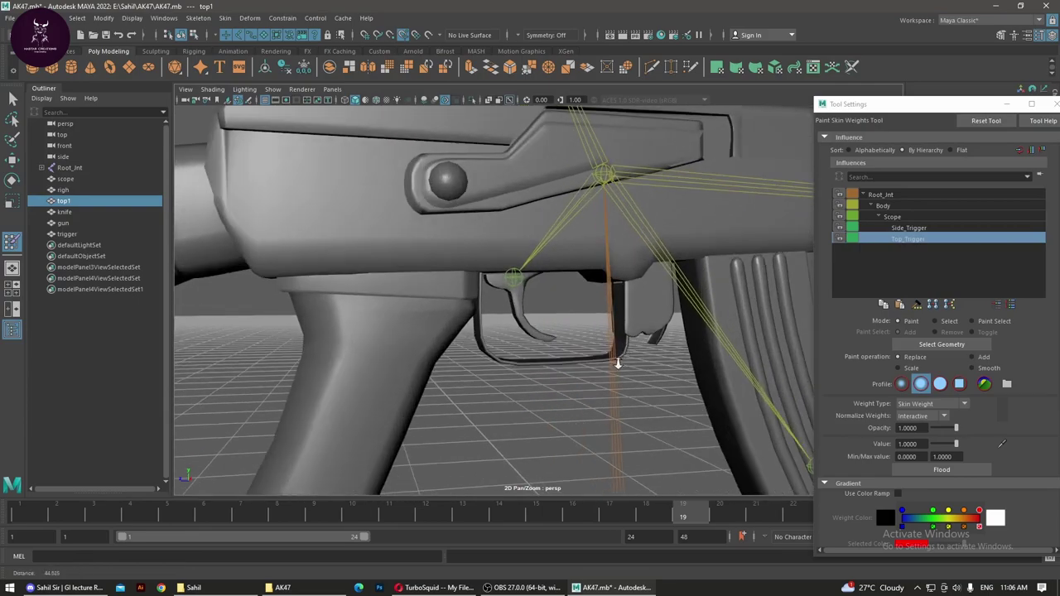
left_click(950, 323)
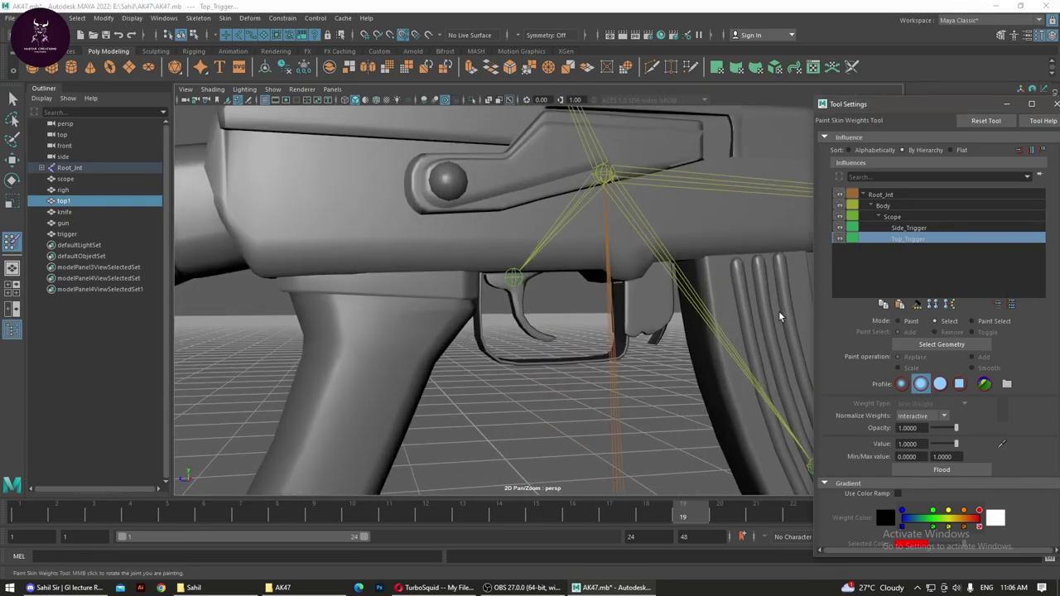
mouse_move(497, 356)
left_mouse_down("alt")
mouse_move(544, 348)
mouse_move(530, 342)
left_mouse_up("alt")
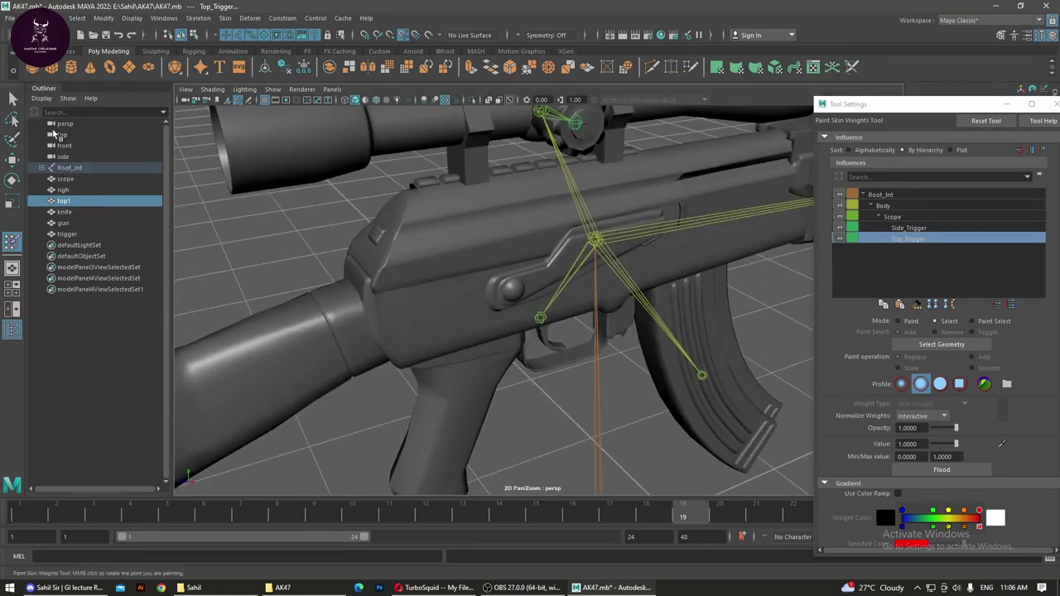
Step: Select gun, scope, righ, top1, trigger and knife together
key("q")
left_click(419, 276)
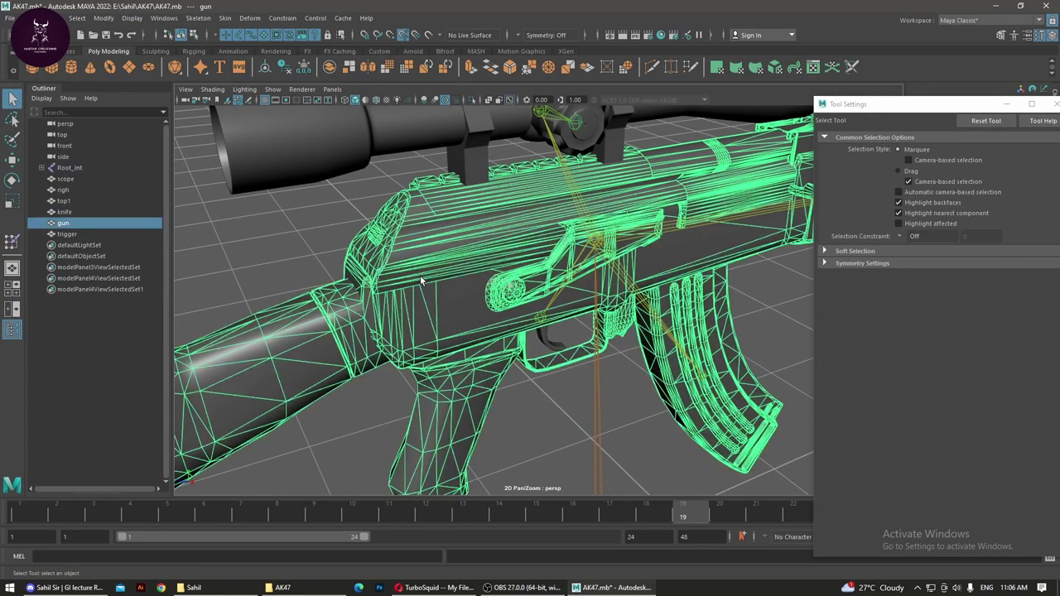
left_click(371, 145, "shift")
scroll(371, 145, "down", 3)
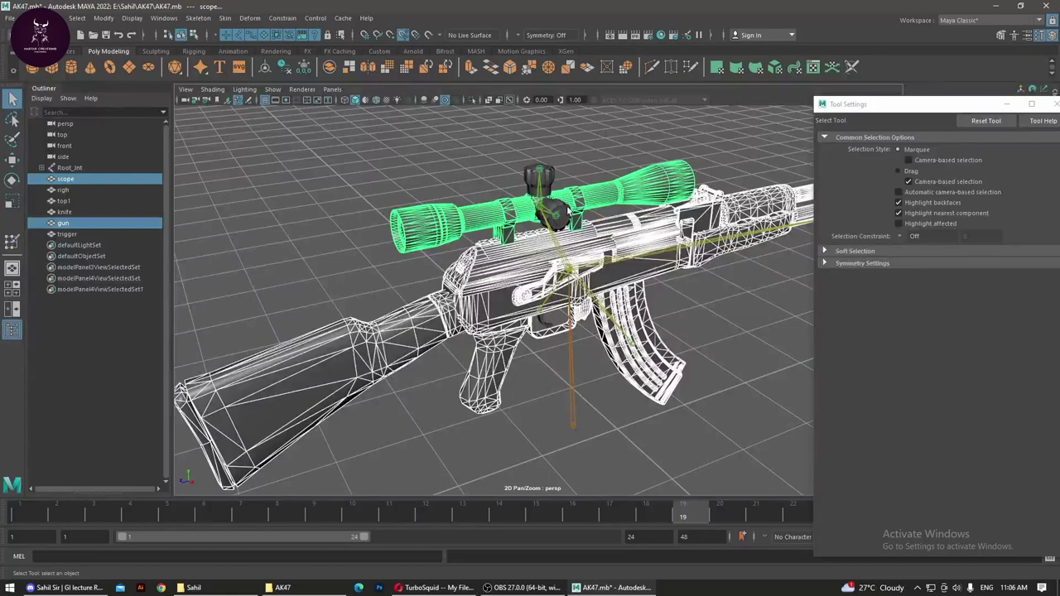
left_click(551, 182, "shift")
left_click(551, 182, "shift")
left_click_drag(700, 270, 579, 295, "alt")
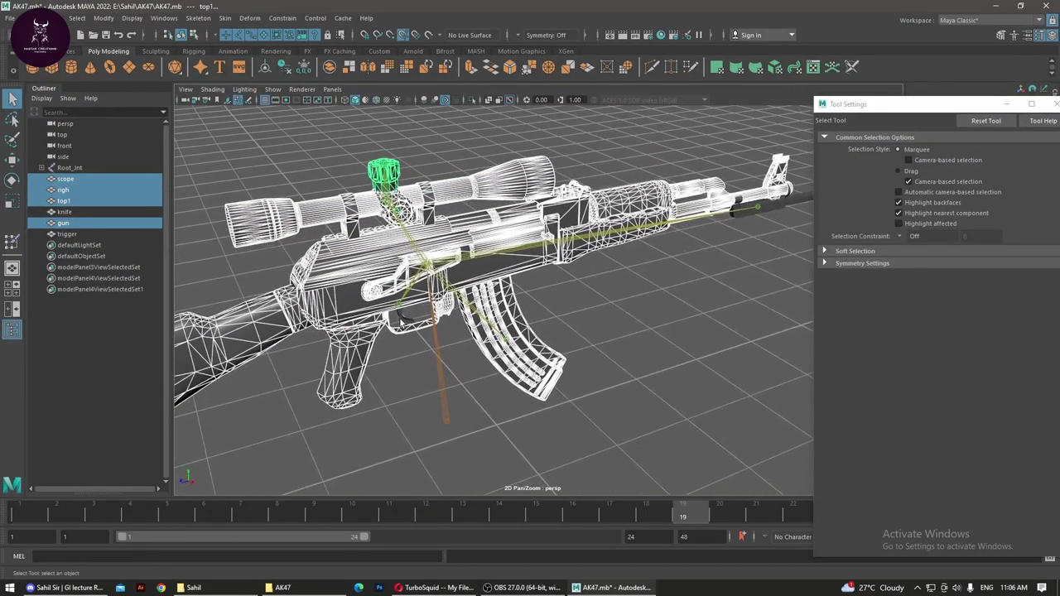
left_click(403, 319, "shift")
left_click(780, 210, "shift")
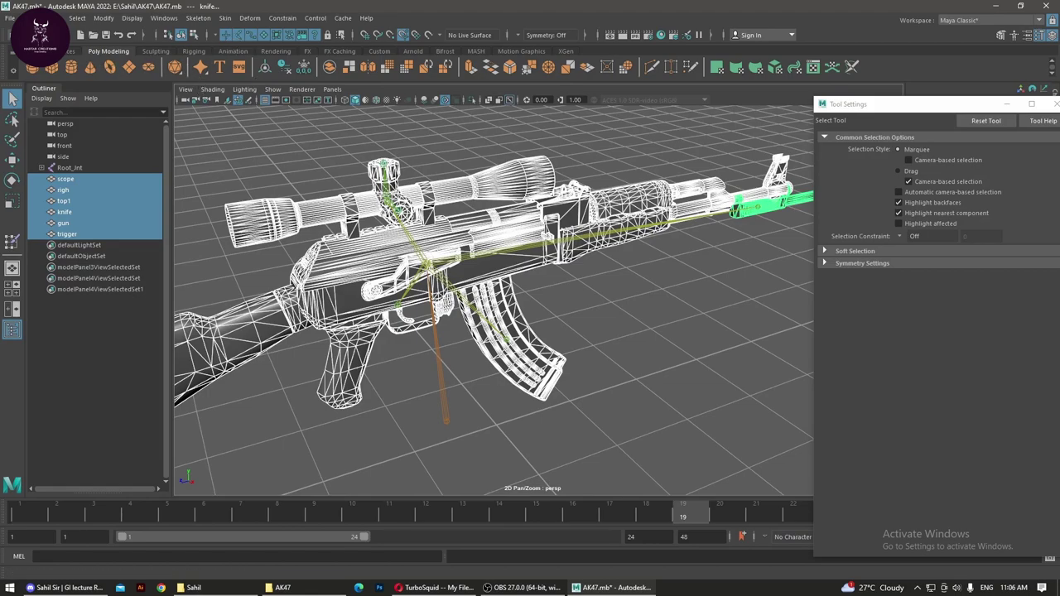
Step: Switch to the Modeling menu set and combine the parts with Mesh > Combine
left_click(131, 17)
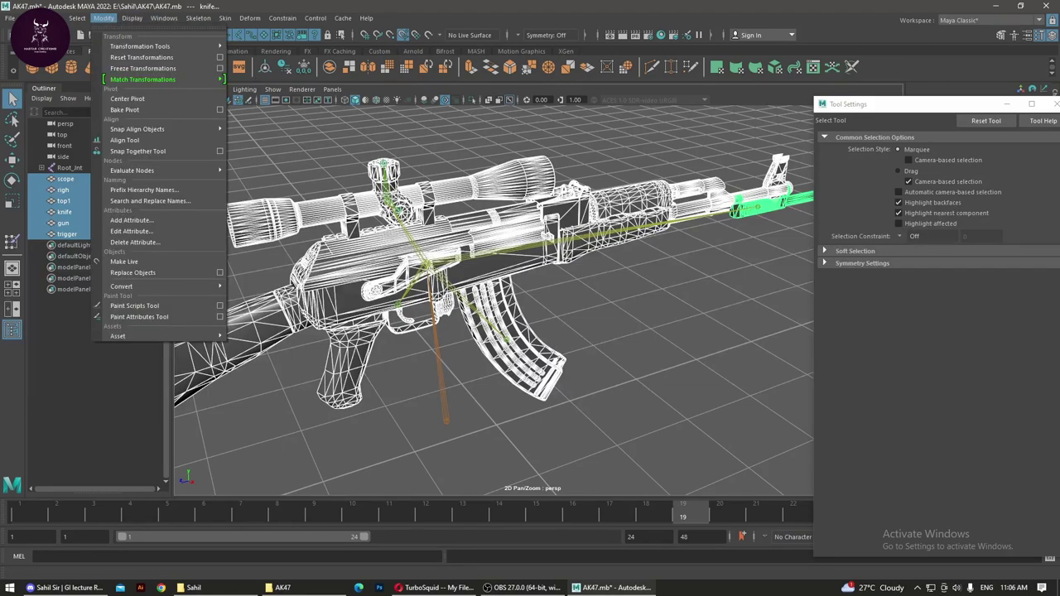
left_click(10, 36)
left_click(24, 47)
left_click(193, 17)
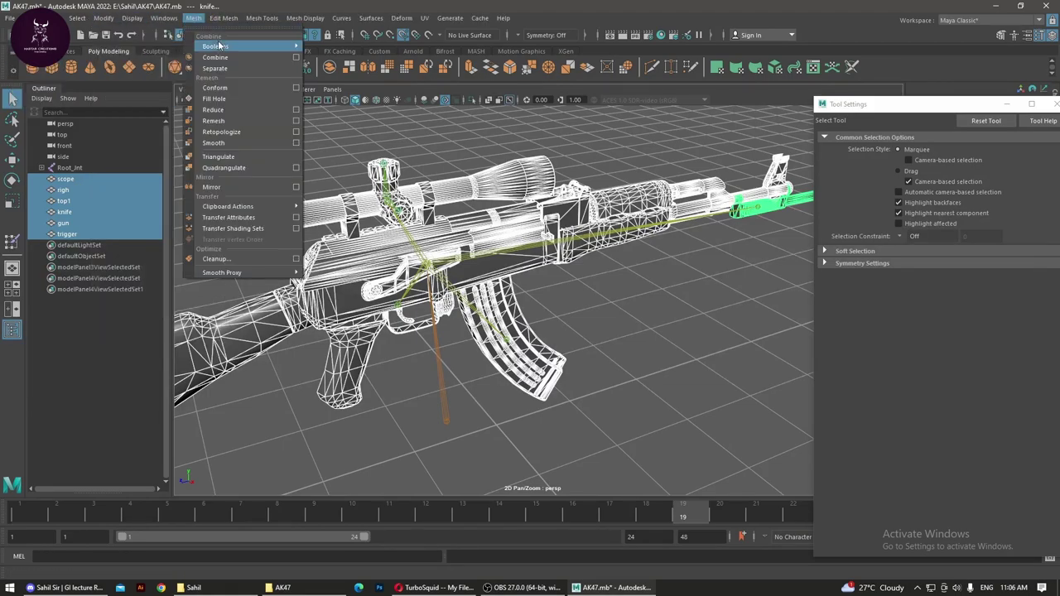
left_click(226, 58)
left_click(649, 279)
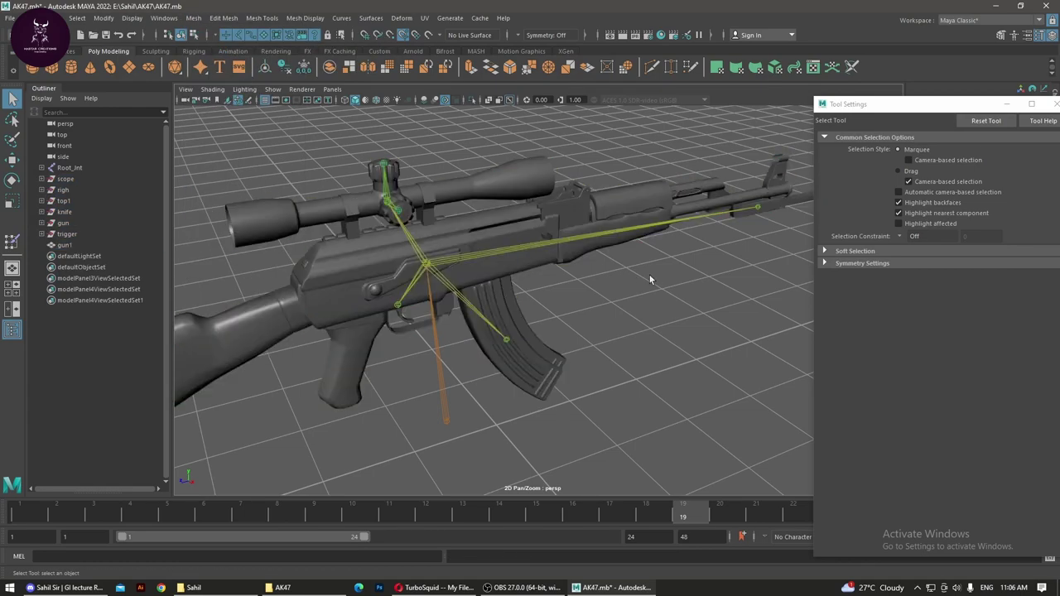
Step: Select the combined gun1 mesh and choose Root_Jnt as the paint influence
left_click(476, 231)
right_click_drag(476, 232, 407, 217)
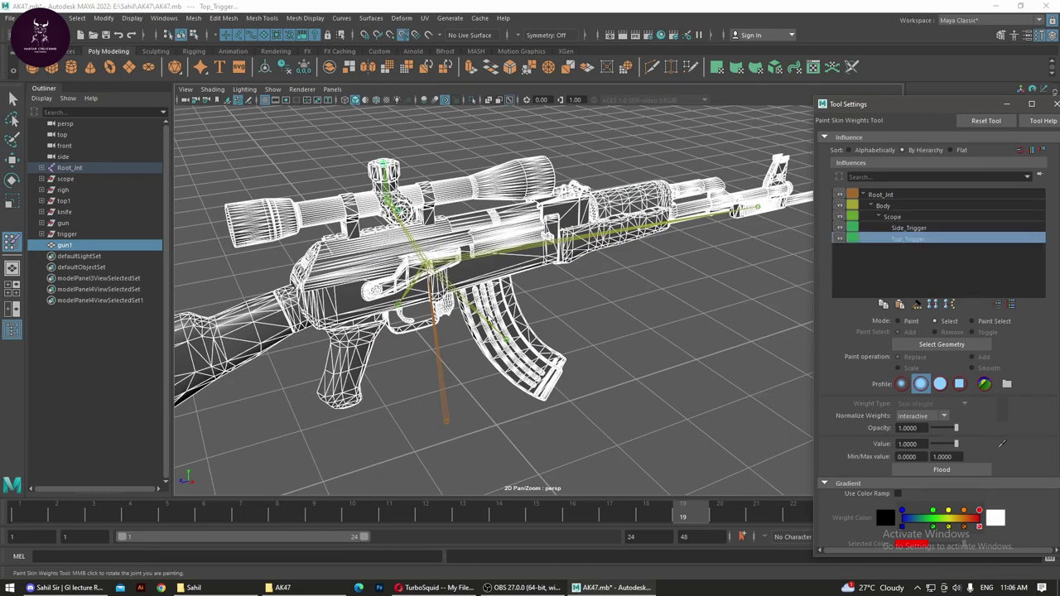
right_click_drag(593, 291, 614, 286)
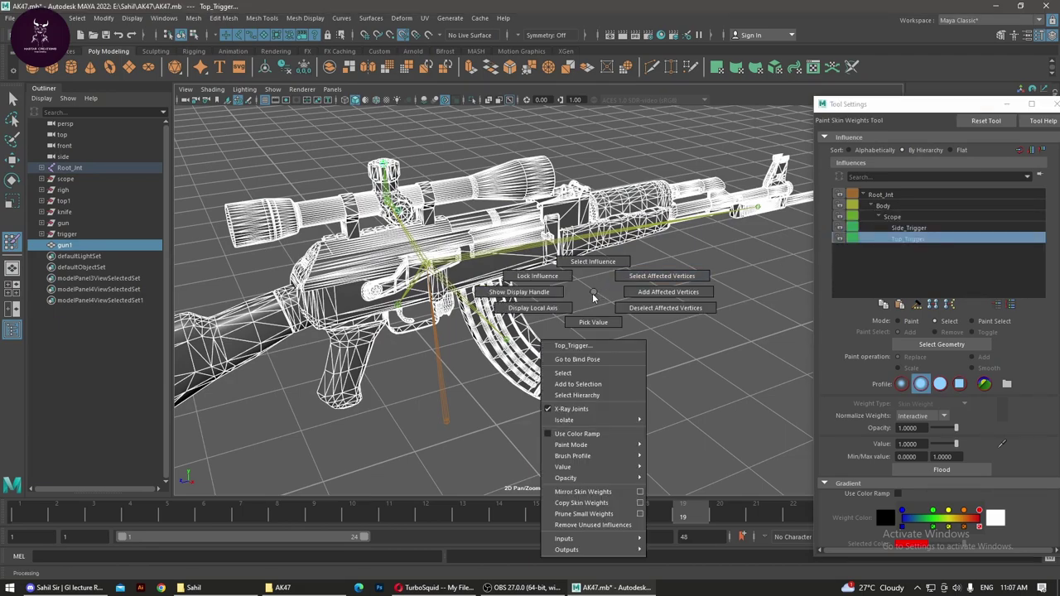
left_click(447, 422)
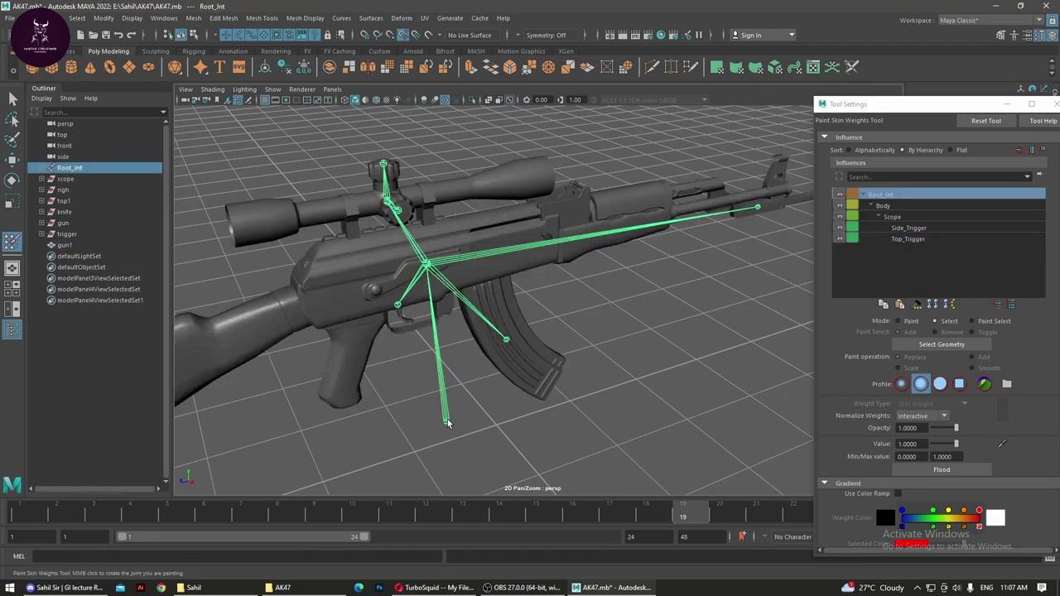
Step: Expand Root_Jnt and Scope in the Outliner and inspect the Trigger, Magazine, Knife and Body joints
left_click(43, 169)
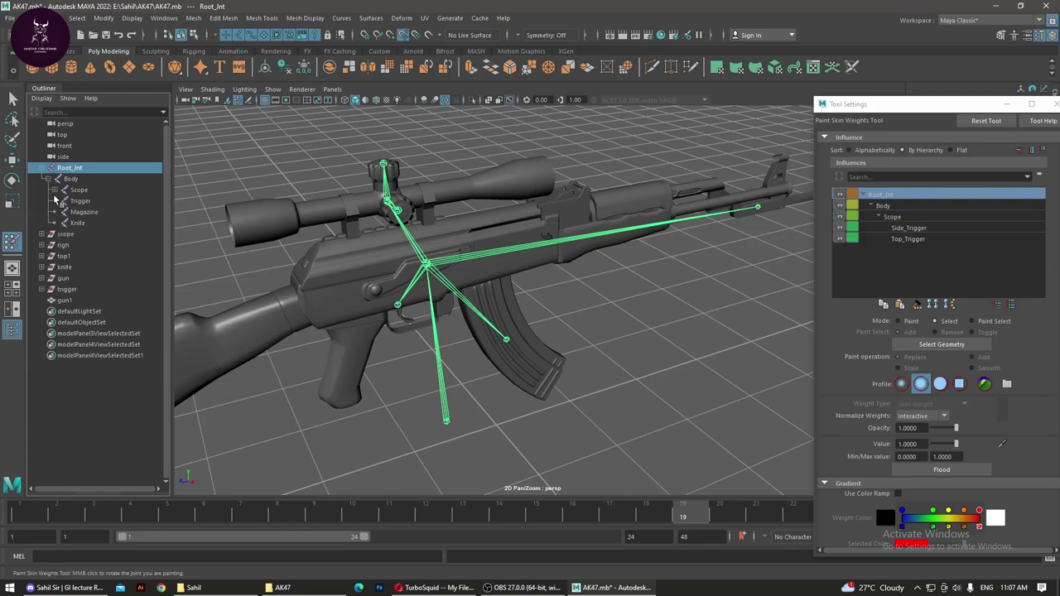
left_click(64, 190)
left_click(80, 223)
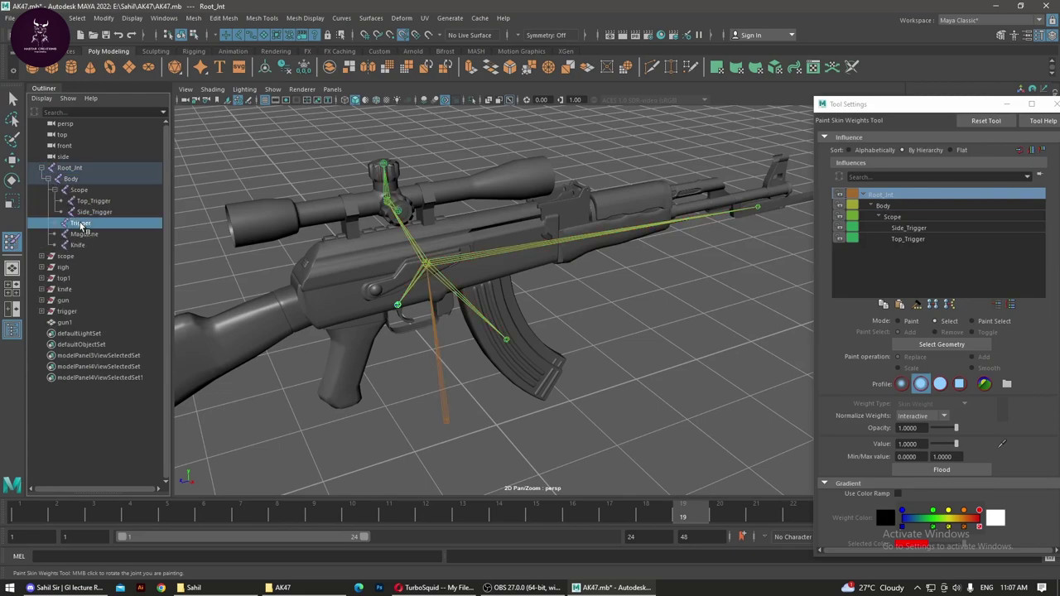
left_click(83, 234)
left_click(91, 245)
left_click(90, 236)
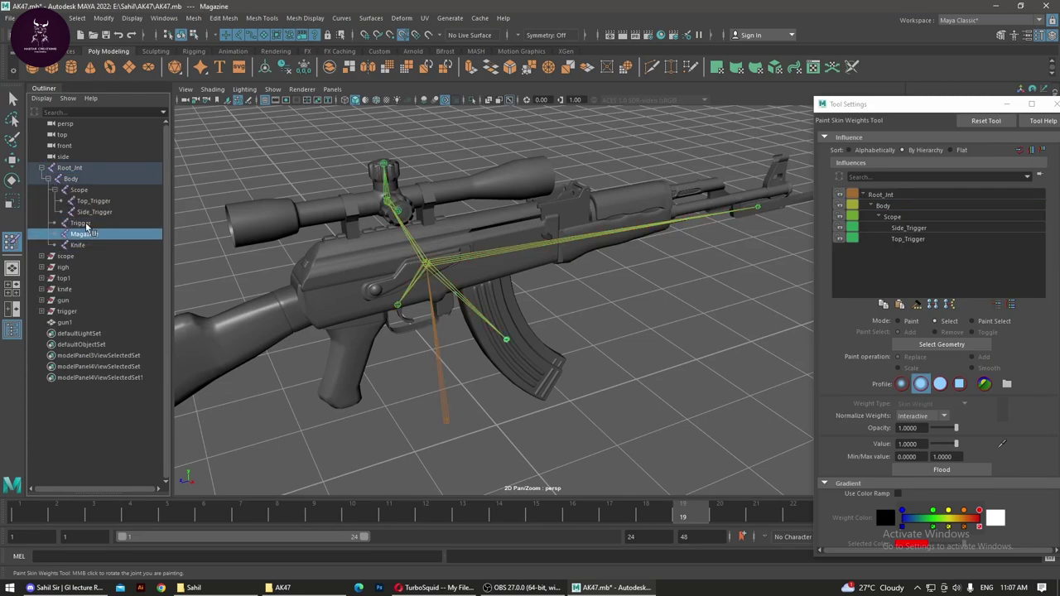
left_click(83, 223)
left_click(92, 238)
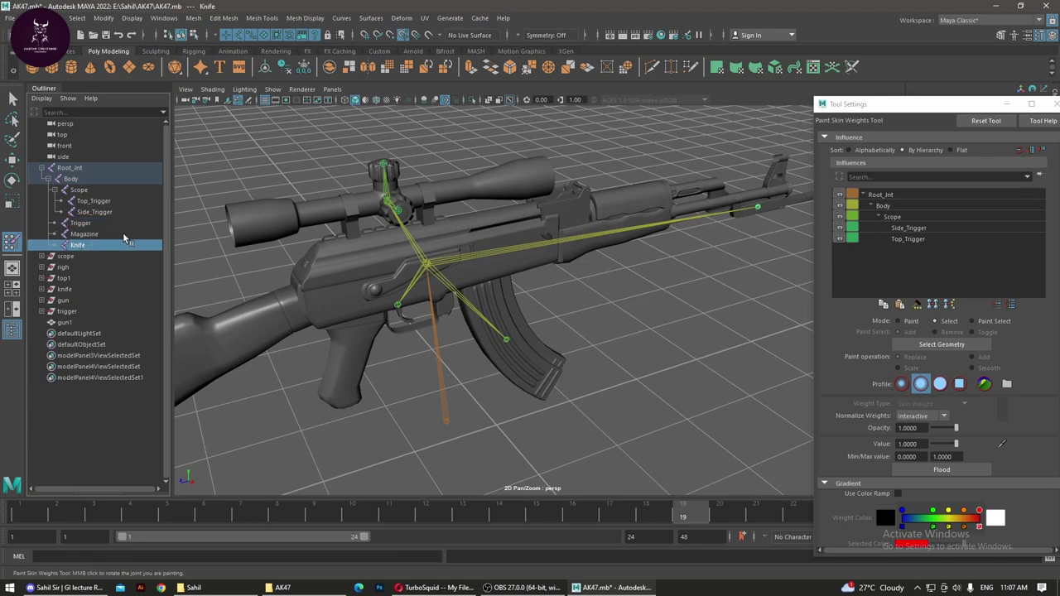
left_click(661, 267)
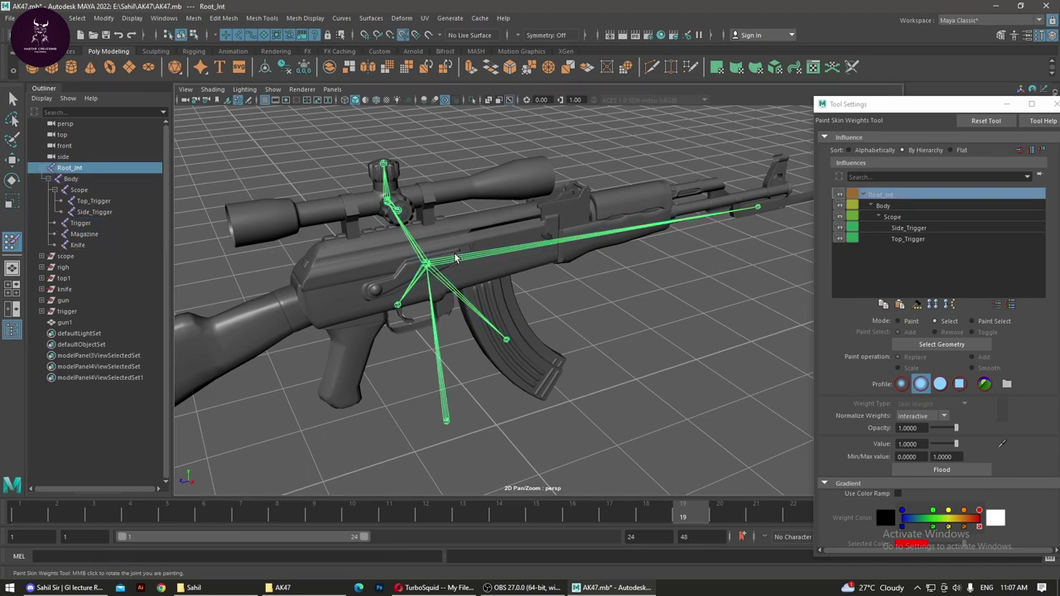
key("Down")
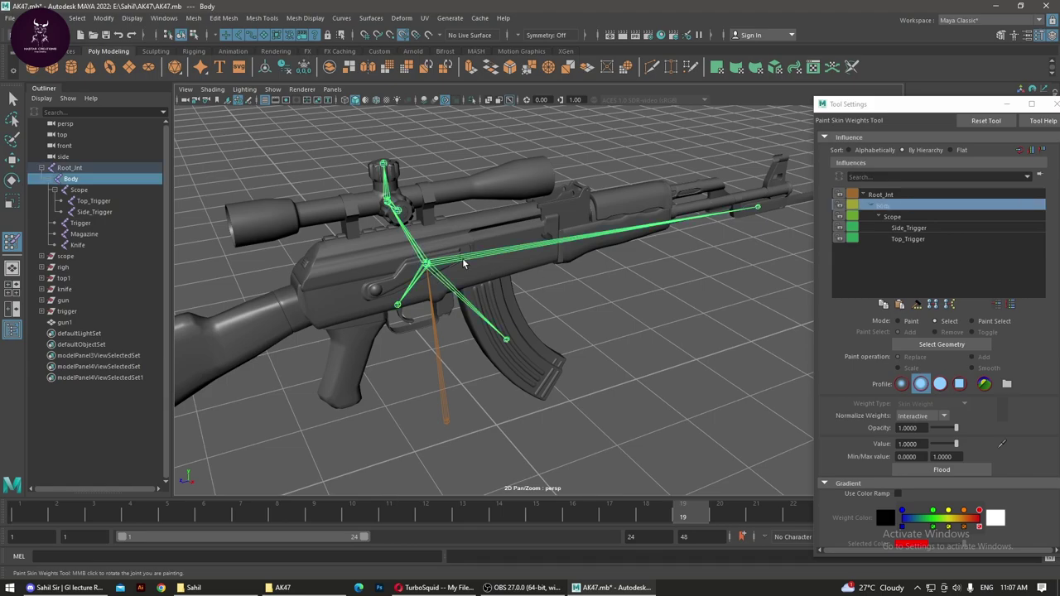
key("Up")
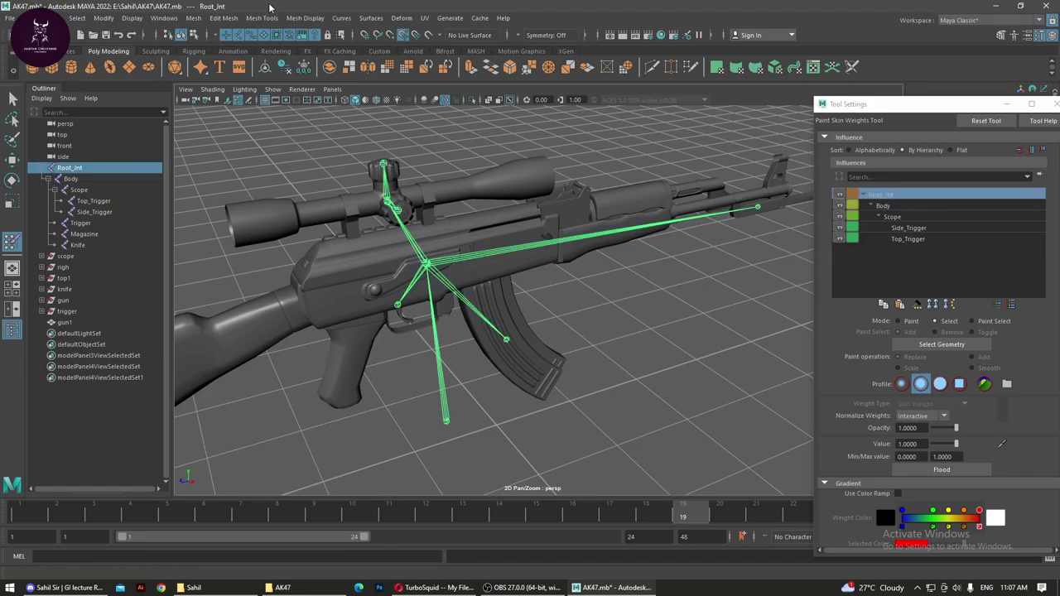
Step: Switch to the Rigging menu set and unbind the old skin from the gun mesh
left_click(191, 23)
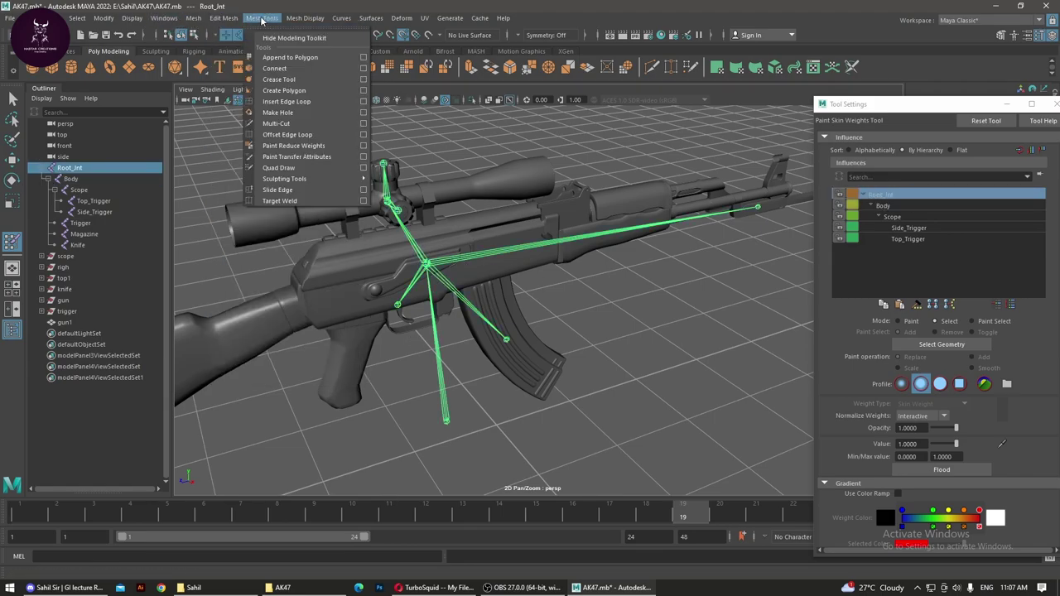
left_click(37, 35)
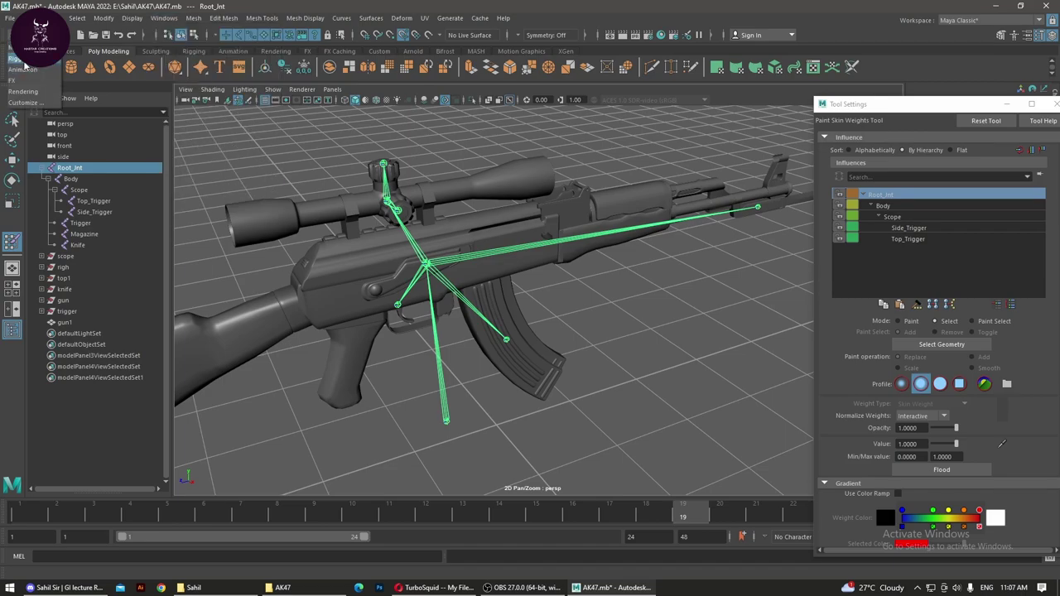
left_click(23, 58)
left_click(224, 17)
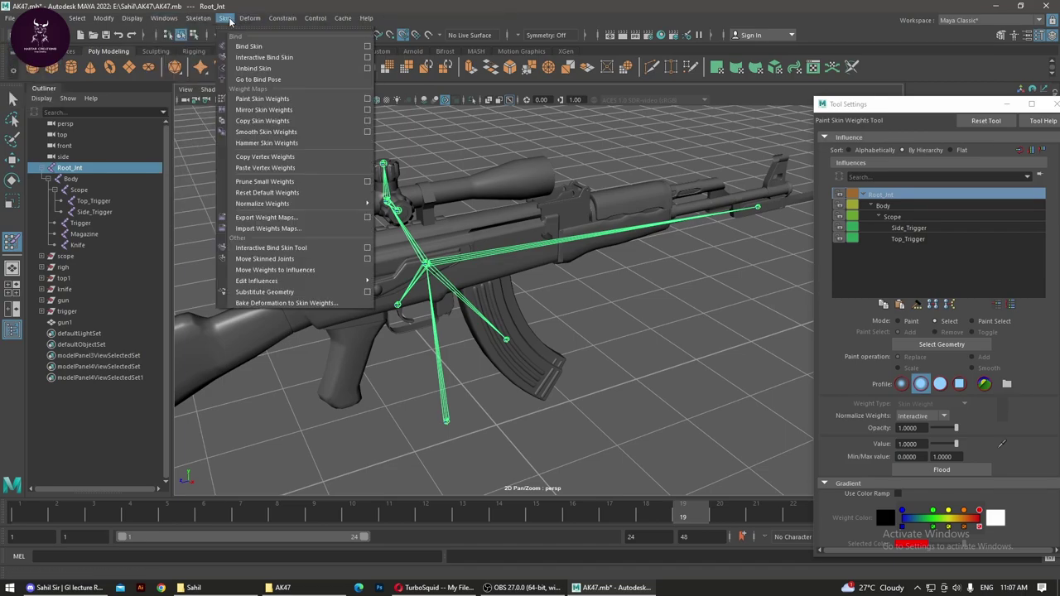
left_click(257, 69)
left_click_drag(313, 164, 487, 333)
scroll(414, 312, "down", 5)
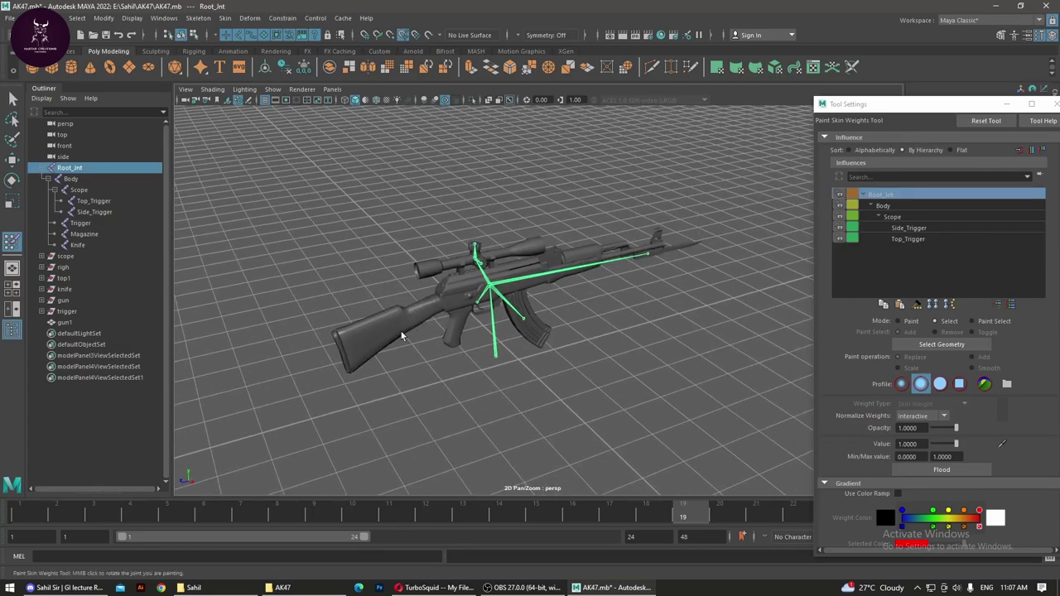
left_click(492, 323)
left_click(499, 327)
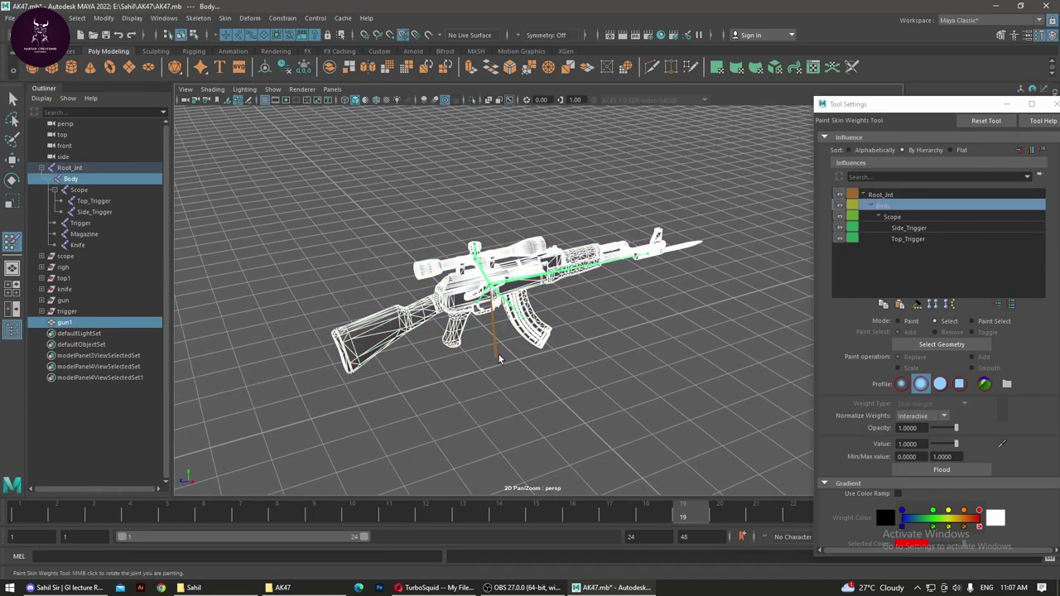
left_click(495, 358)
left_click(225, 18)
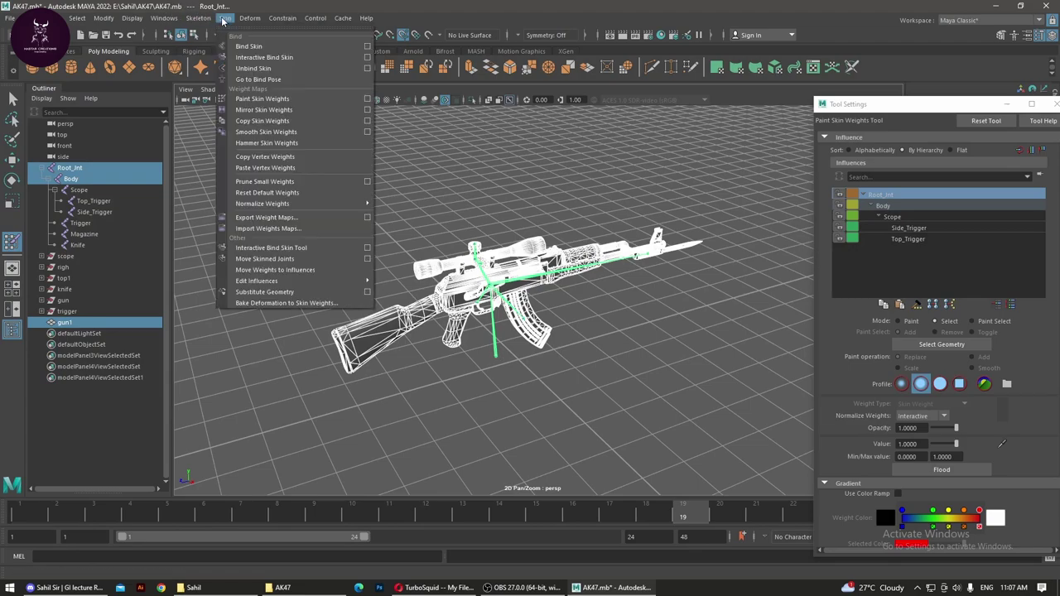
left_click(248, 74)
Step: Select Root_Jnt plus gun1 and bind them with Skin > Interactive Bind Skin
left_click(384, 236)
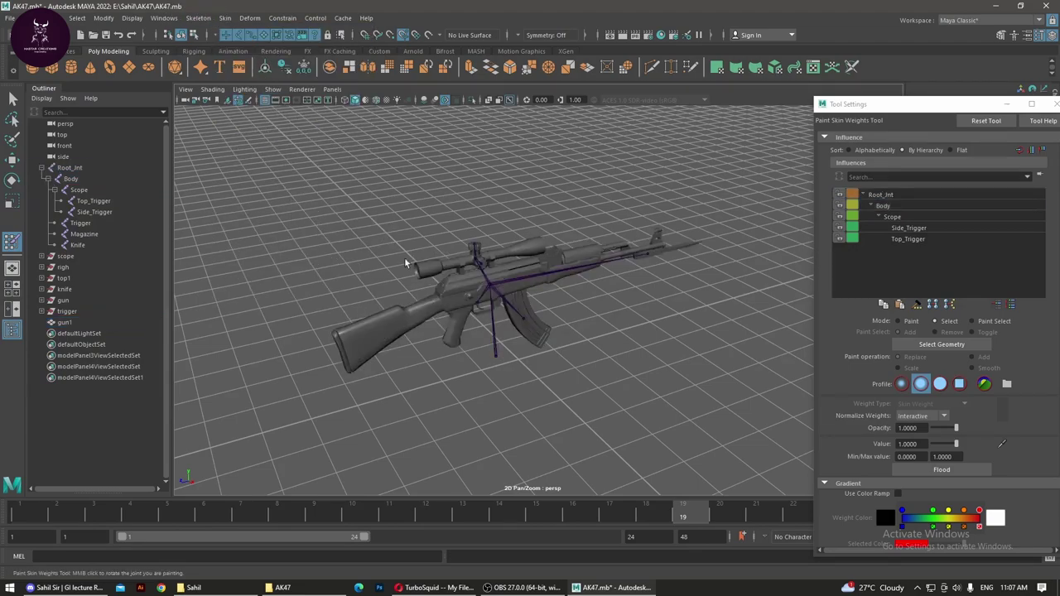
scroll(634, 284, "up", 3)
left_click(465, 400)
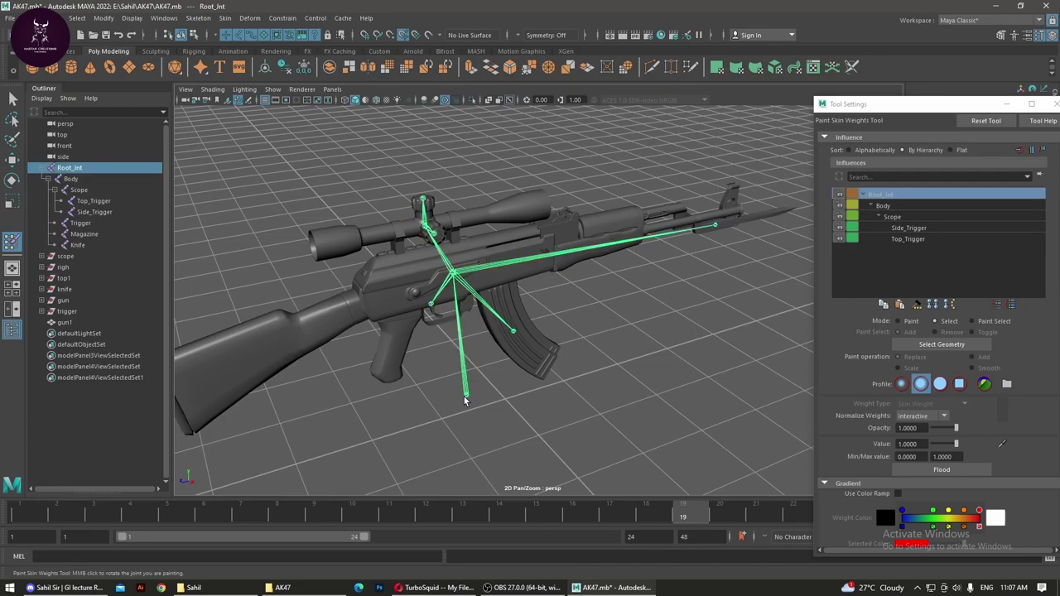
left_click(398, 329, "shift")
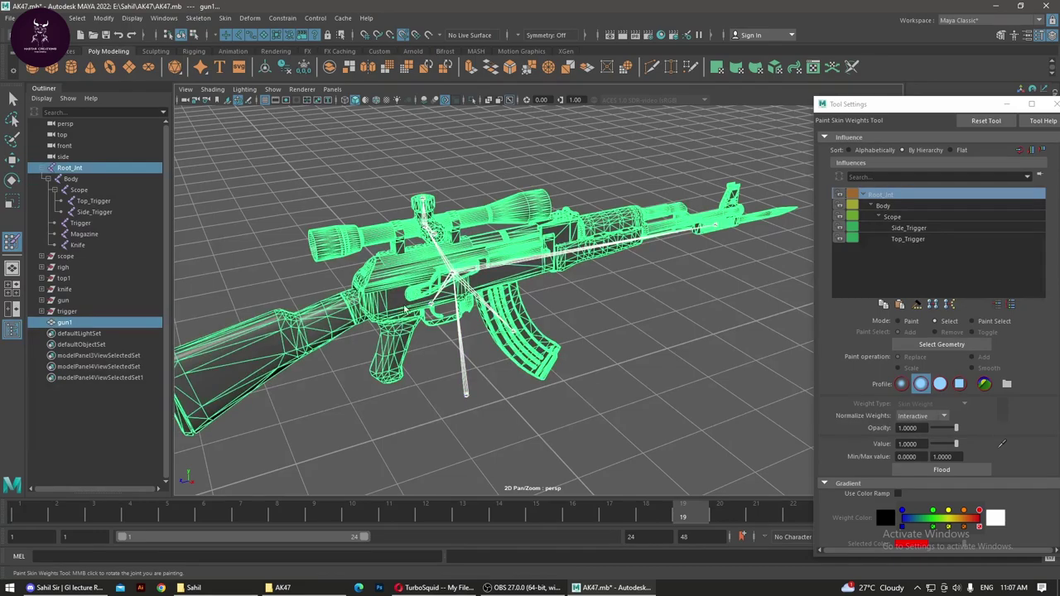
left_click(224, 18)
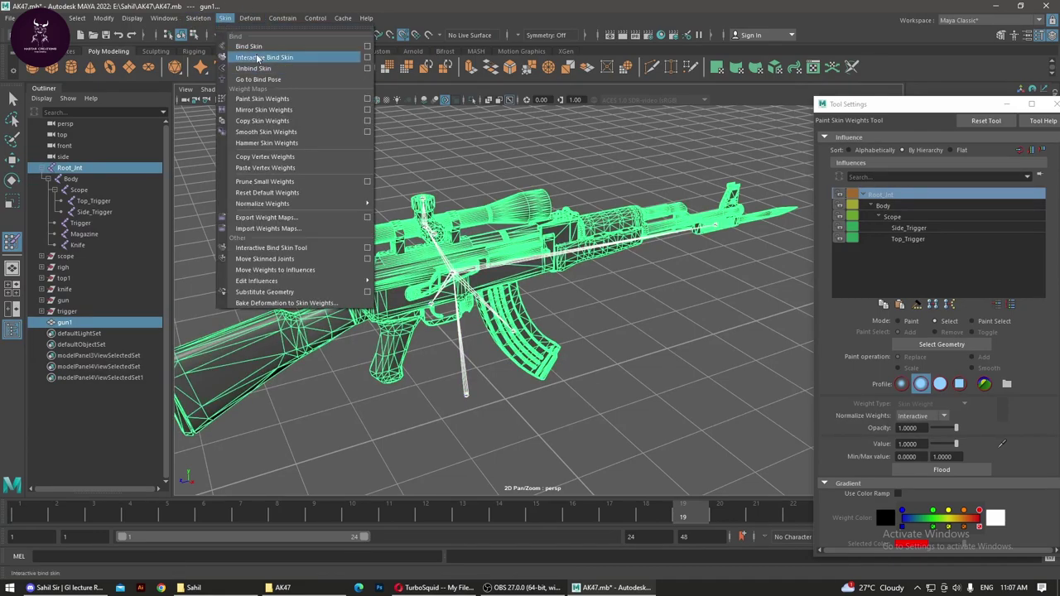
left_click(258, 58)
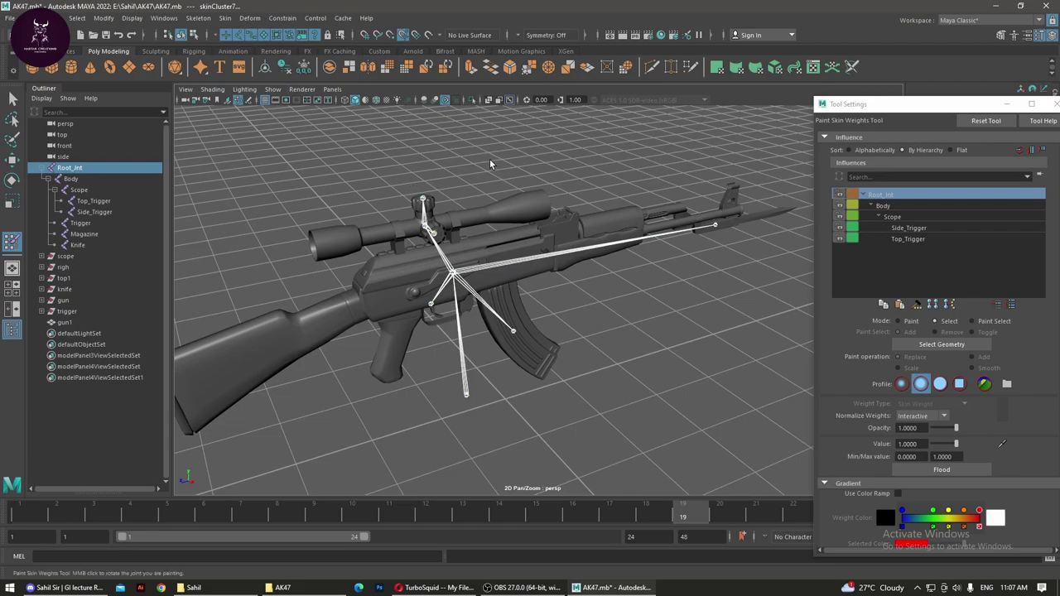
Step: Move the Body joint up to confirm the rifle mesh deforms with it
left_click(496, 233)
left_click(452, 278)
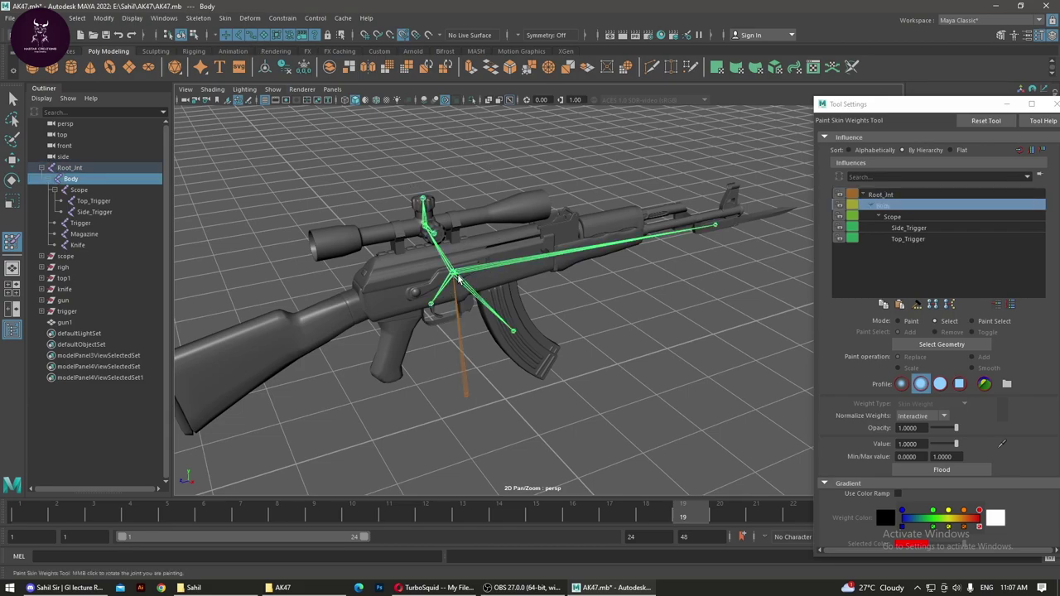
key("w")
mouse_move(453, 253)
left_mouse_down()
mouse_move(451, 203)
mouse_move(477, 302)
mouse_move(503, 296)
left_mouse_up()
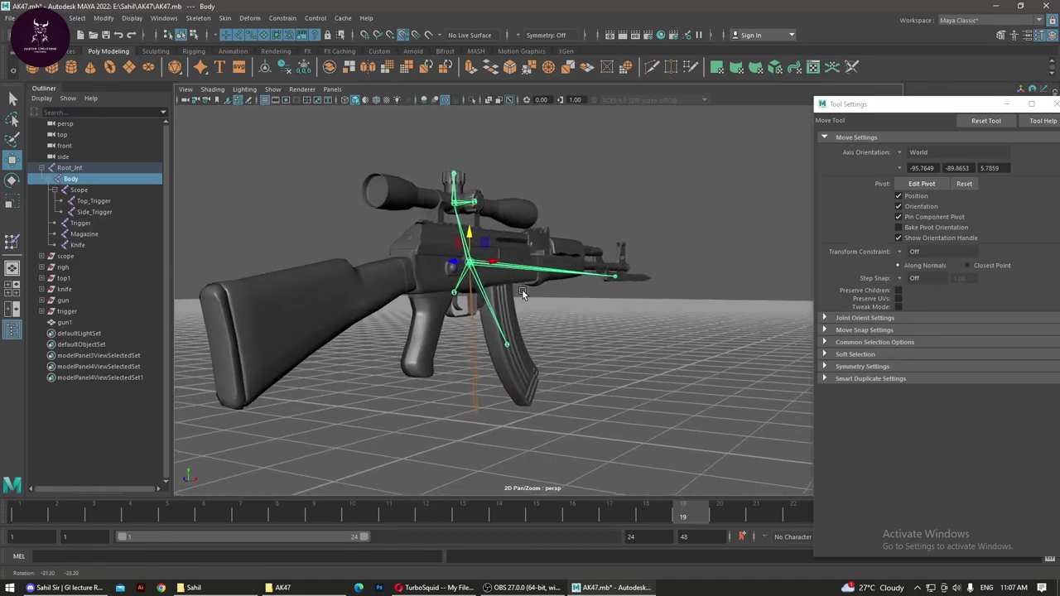
right_click_drag(522, 289, 601, 220, "alt")
left_click_drag(601, 220, 484, 380, "alt")
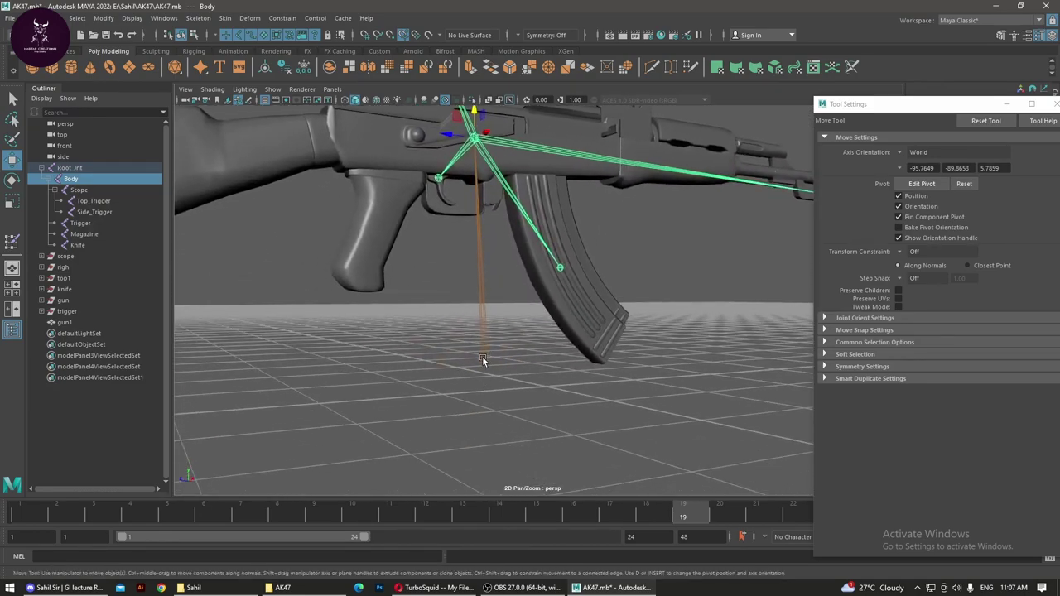
Step: Move Root_Jnt downward to test the whole rig, then float the Tool Settings window
left_click(485, 362)
mouse_move(485, 338)
left_mouse_down()
mouse_move(514, 421)
mouse_move(530, 246)
left_mouse_up()
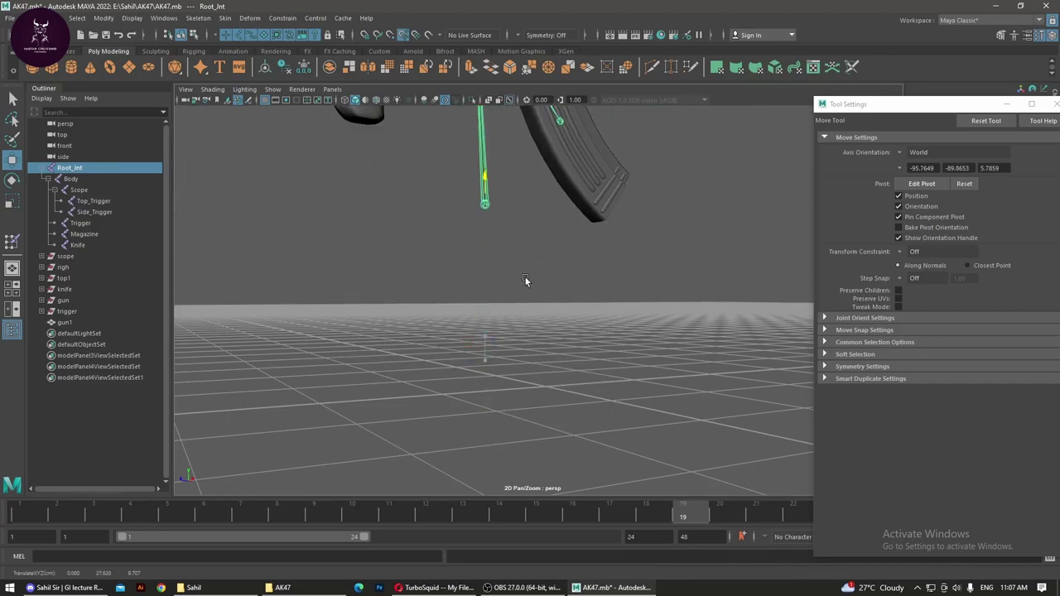
right_click_drag(530, 245, 596, 379, "alt")
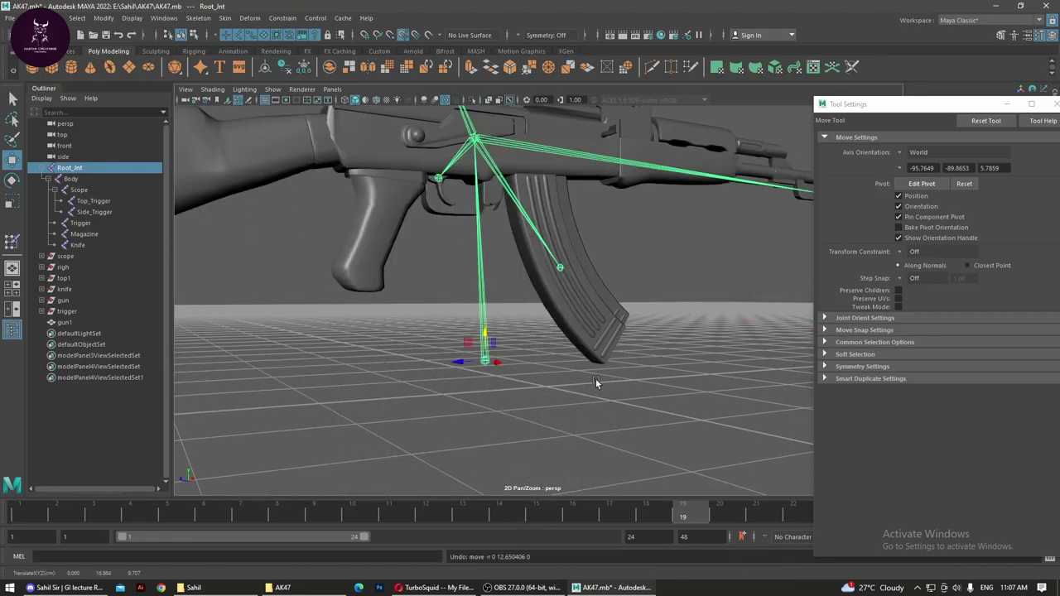
mouse_move(595, 379)
left_mouse_down("alt")
mouse_move(440, 327)
mouse_move(517, 379)
mouse_move(582, 284)
mouse_move(360, 256)
mouse_move(716, 268)
left_mouse_up("alt")
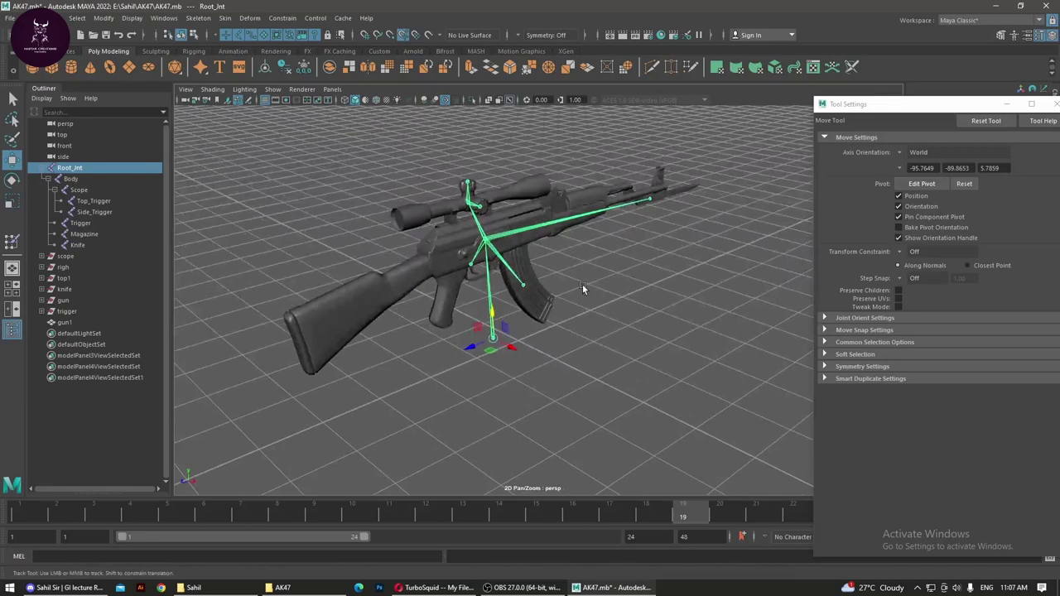
left_click(533, 270)
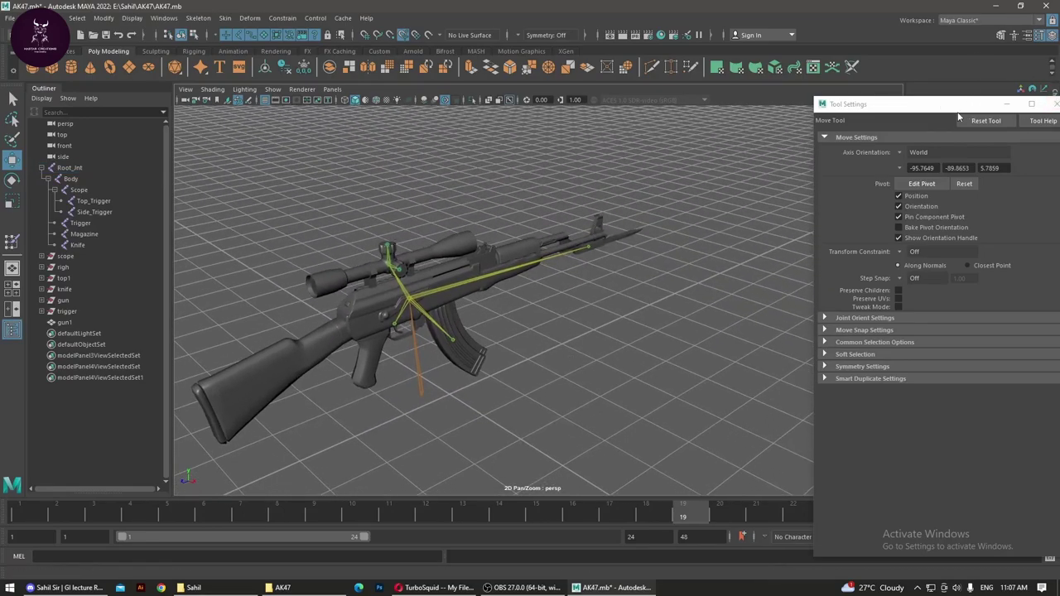
mouse_move(932, 105)
left_mouse_down()
mouse_move(813, 227)
mouse_move(790, 181)
left_mouse_up()
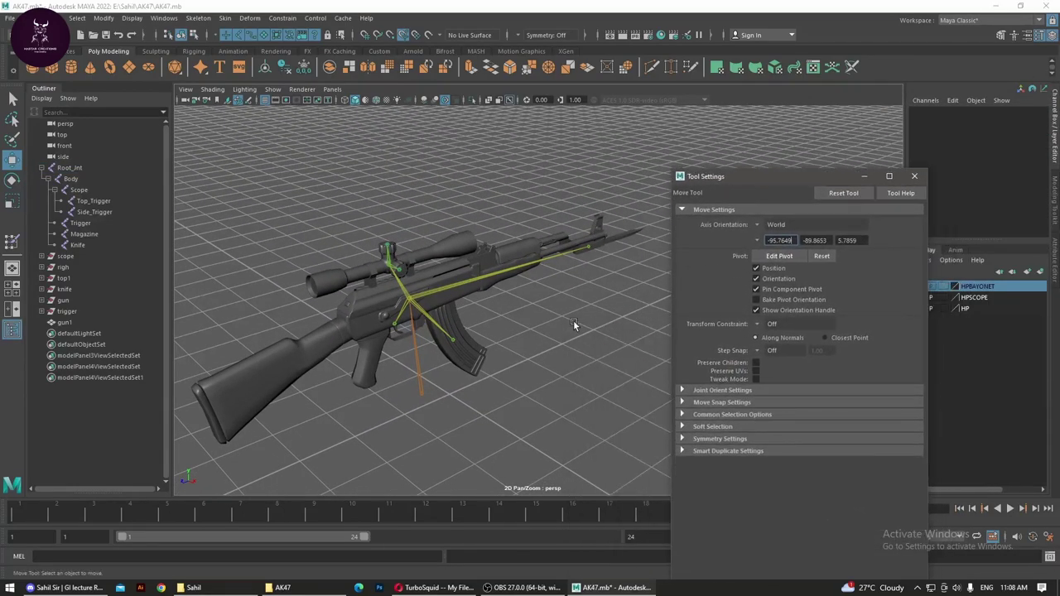
Step: Select the rifle mesh and Root_Jnt in turn, ending with Root_Jnt picked in the Outliner
left_click(468, 355)
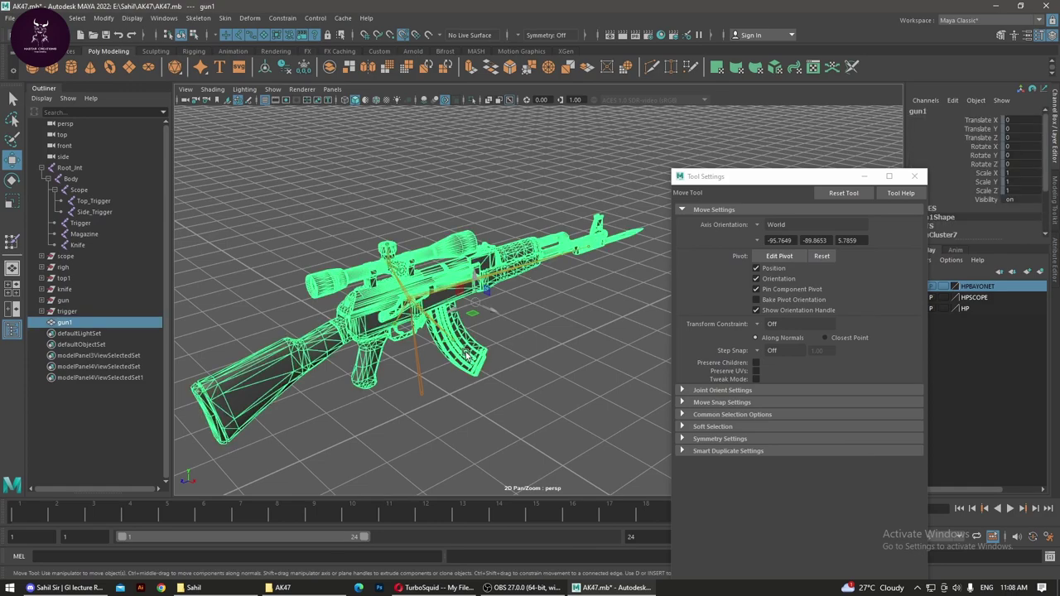
left_click(417, 377)
left_click(421, 376)
left_click(423, 385)
left_click(499, 378)
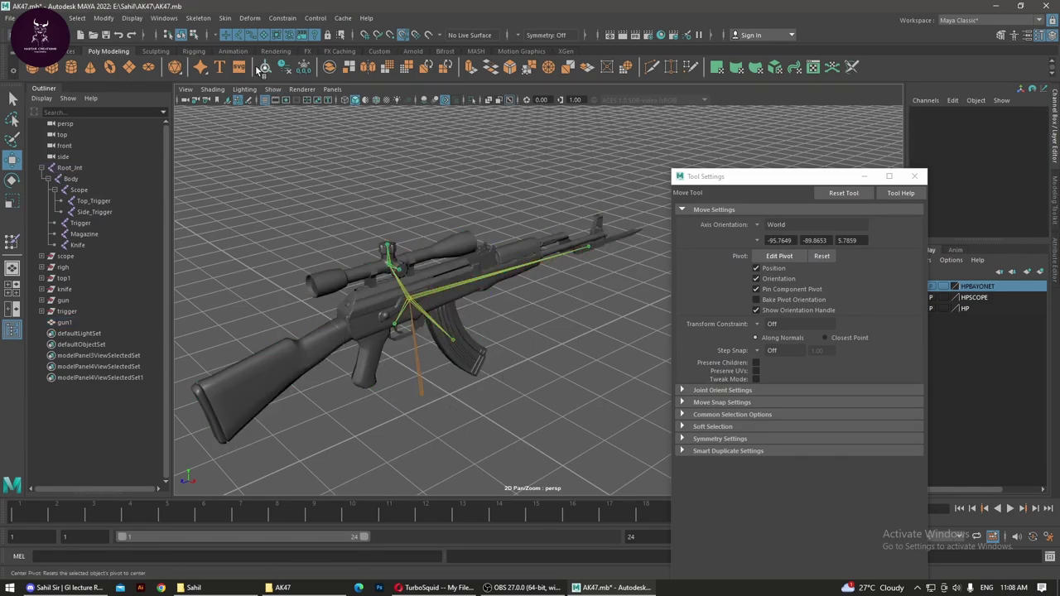
left_click(96, 170)
Step: Start Paint Skin Weights on gun1, check the Body and Scope influence branches, and use shaded display
left_click_drag(480, 298, 561, 288, "alt")
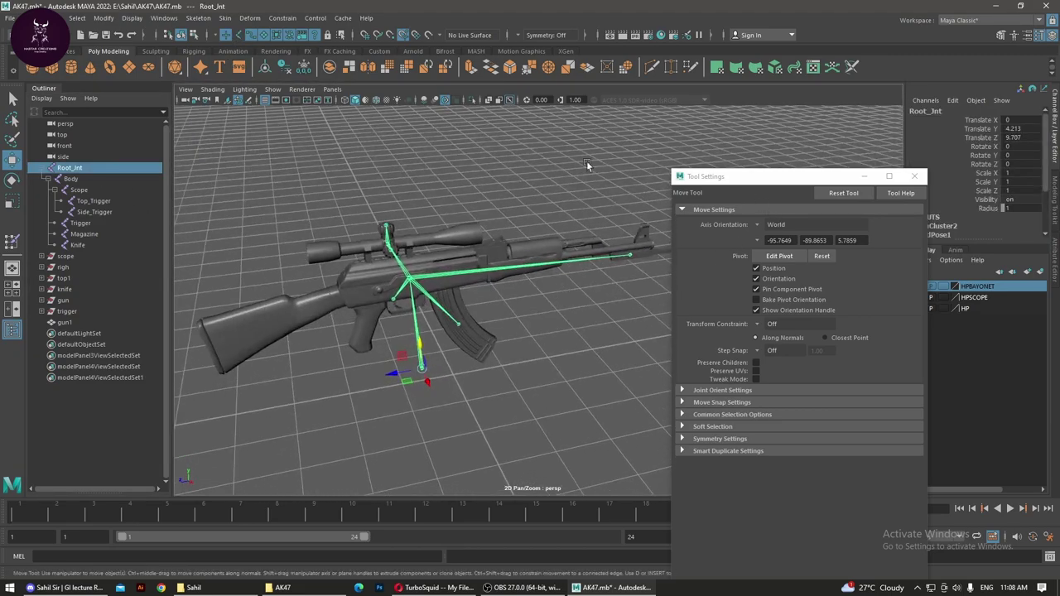
left_click(333, 292)
right_click(430, 269)
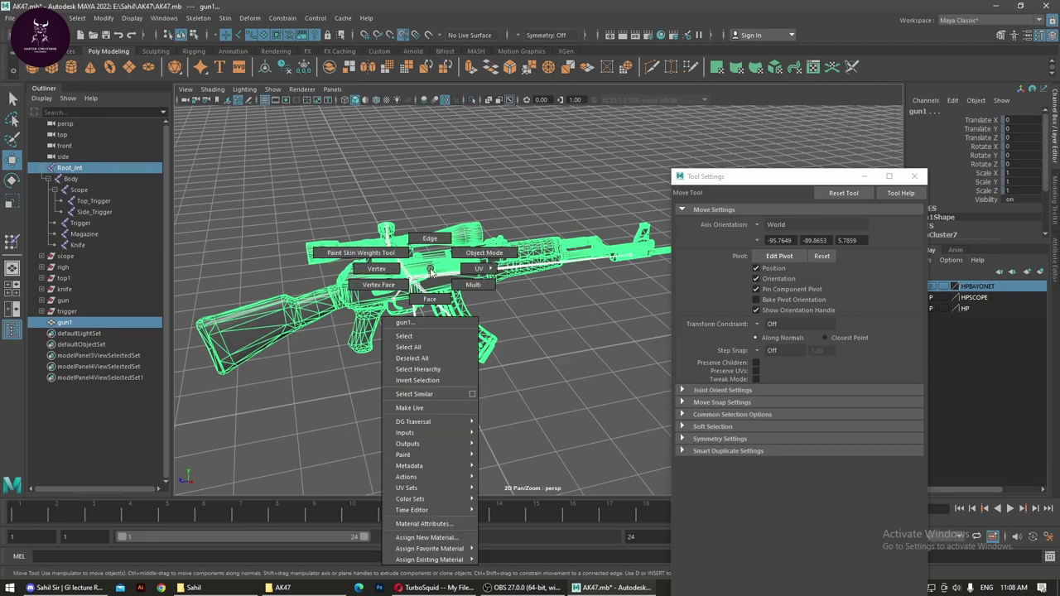
left_click(384, 253)
left_click_drag(530, 328, 653, 313, "alt")
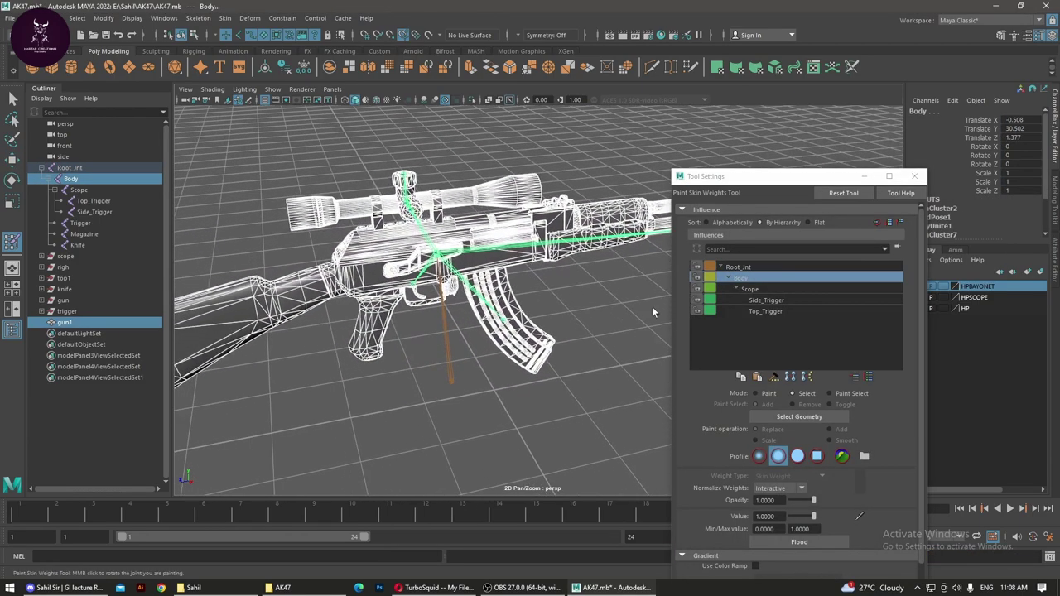
left_click(727, 278)
left_click(727, 279)
left_click(736, 289)
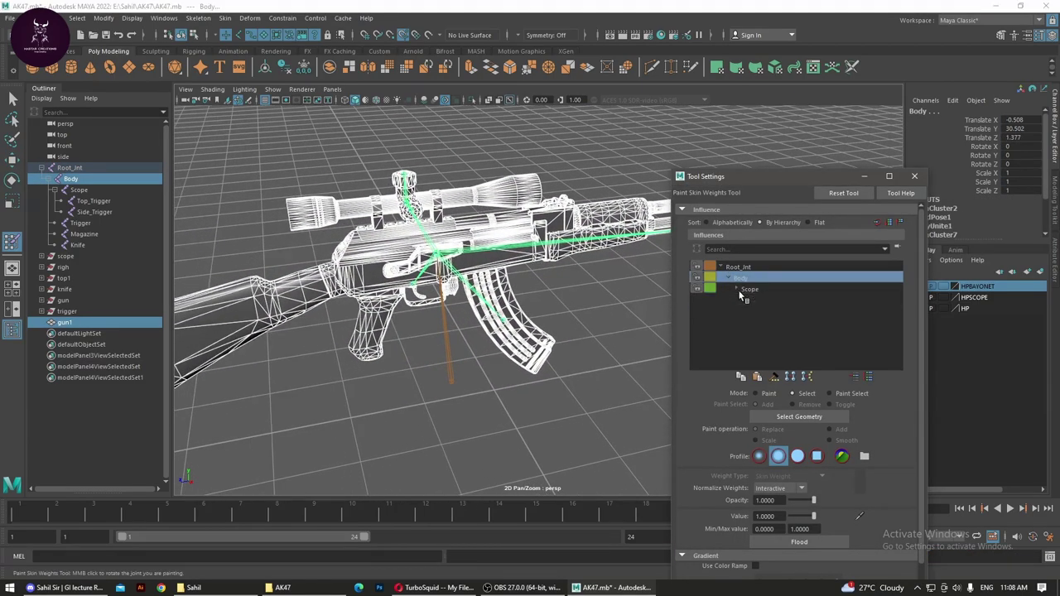
left_click(736, 289)
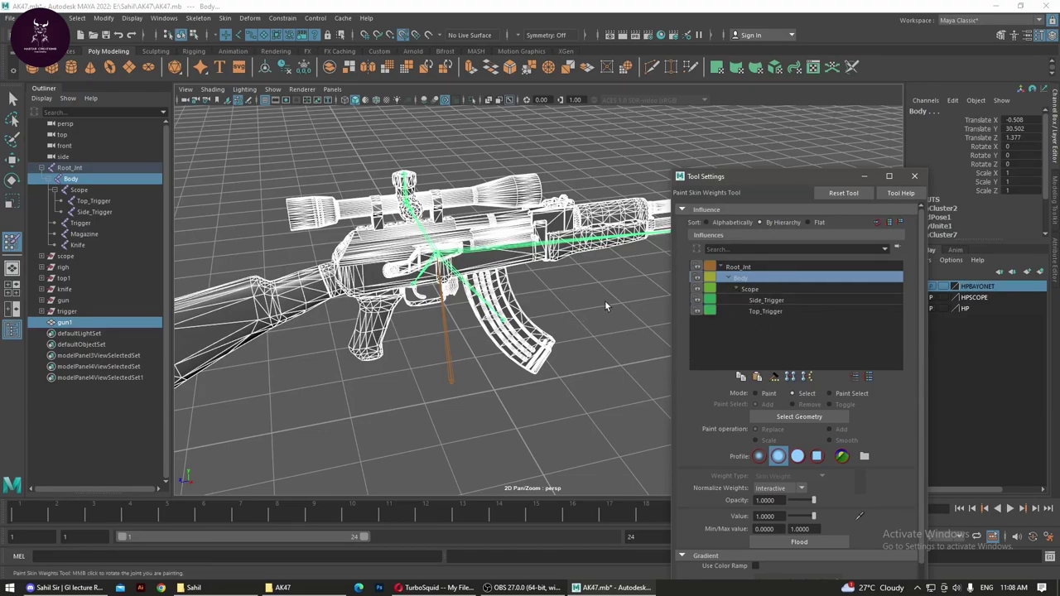
key("5")
Step: Make joints pickable in the viewport and select Root_Jnt
right_click_drag(532, 264, 425, 289, "alt")
left_click(480, 281)
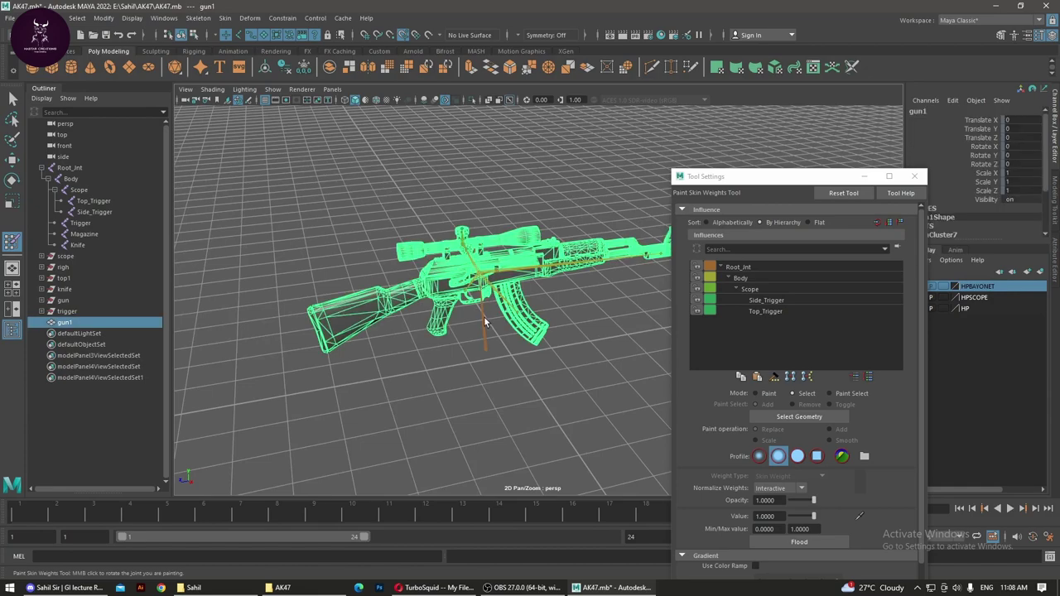
left_click(485, 338)
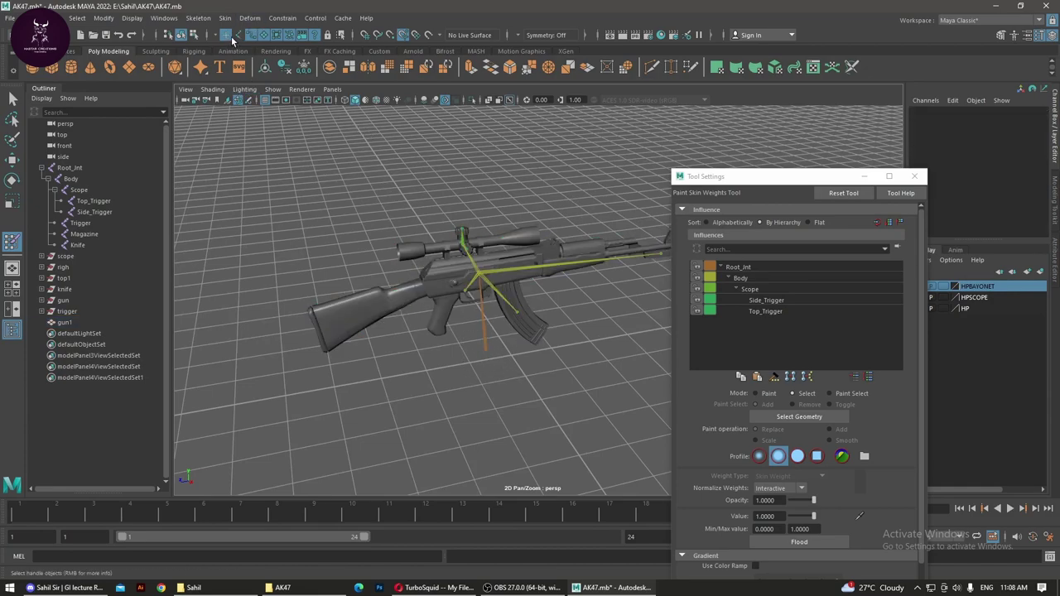
left_click(235, 37)
left_click(487, 352)
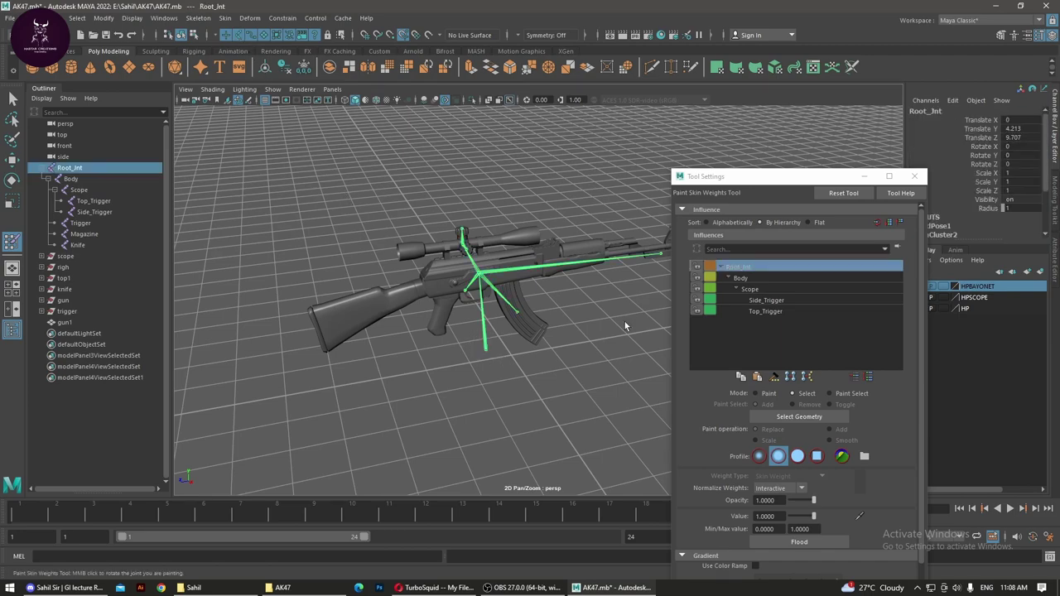
Step: Reset the Paint Skin Weights tool to its defaults in Tool Settings
left_click(719, 263)
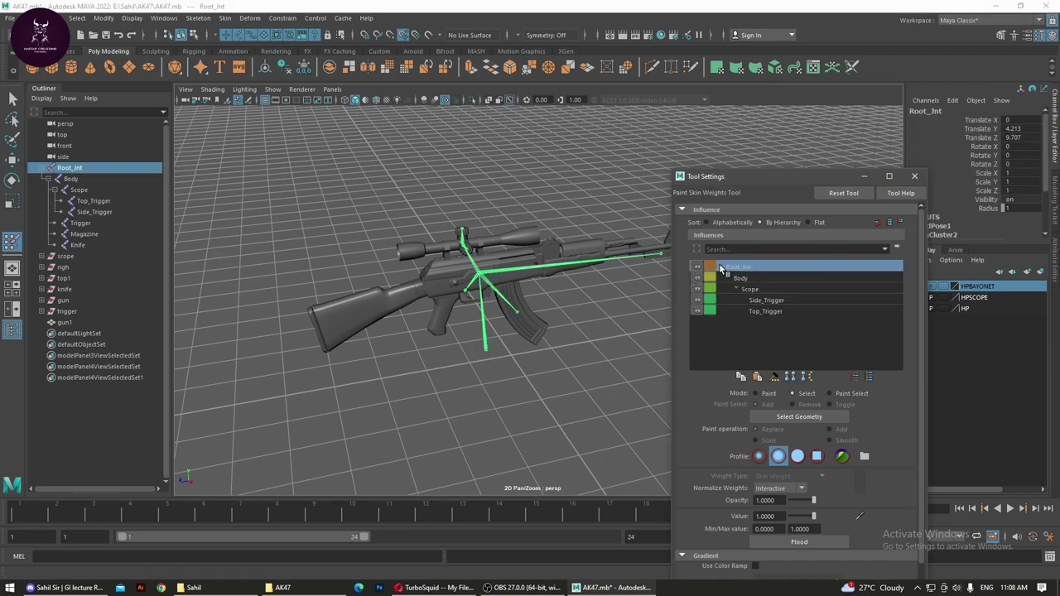
scroll(903, 424, "down", 2)
scroll(901, 423, "up", 2)
middle_click_drag(613, 300, 538, 312, "alt")
left_click_drag(537, 312, 574, 299, "alt")
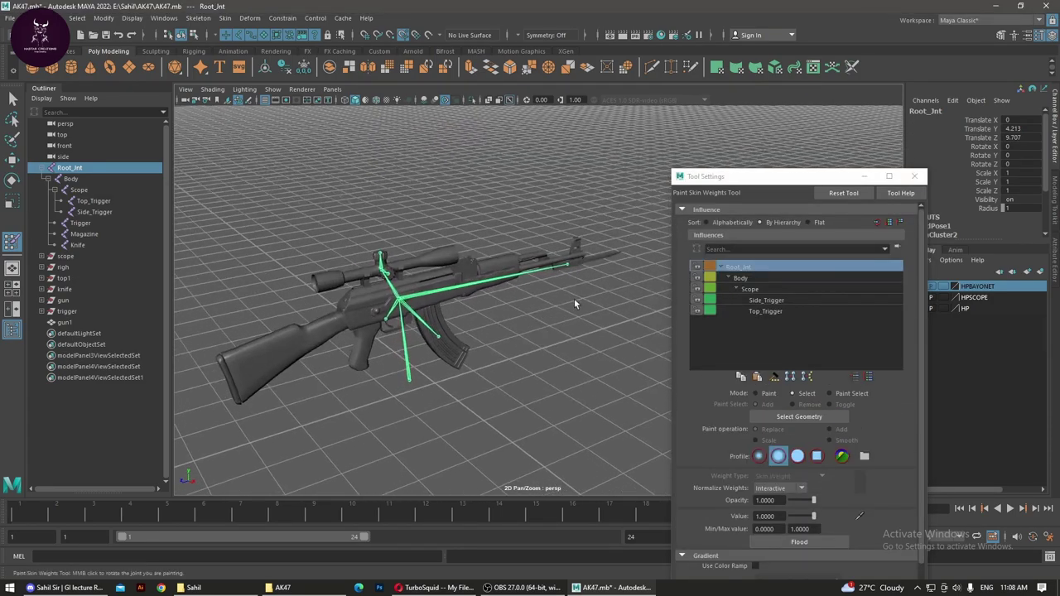
left_click(858, 193)
left_click(857, 193)
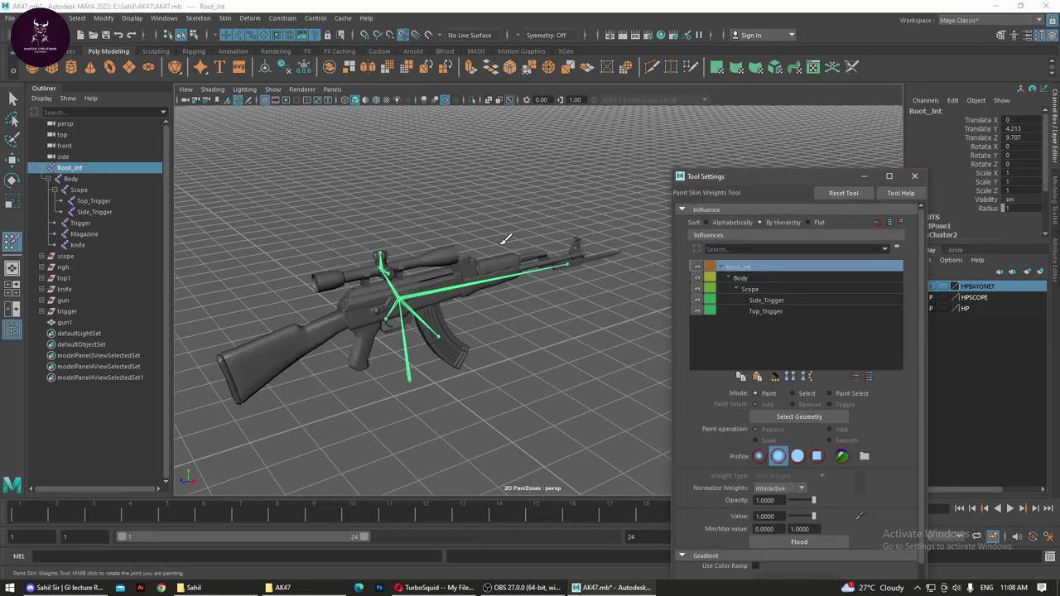
right_click_drag(451, 258, 478, 282)
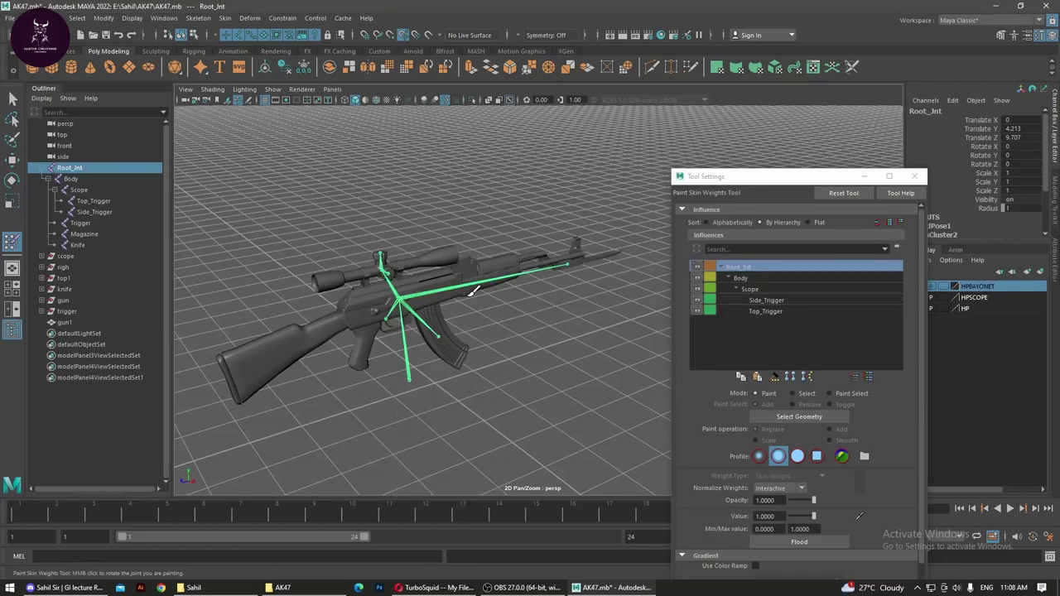
Step: Switch to the Select Tool and range-select Root_Jnt through gun1 in the Outliner
left_click(13, 98)
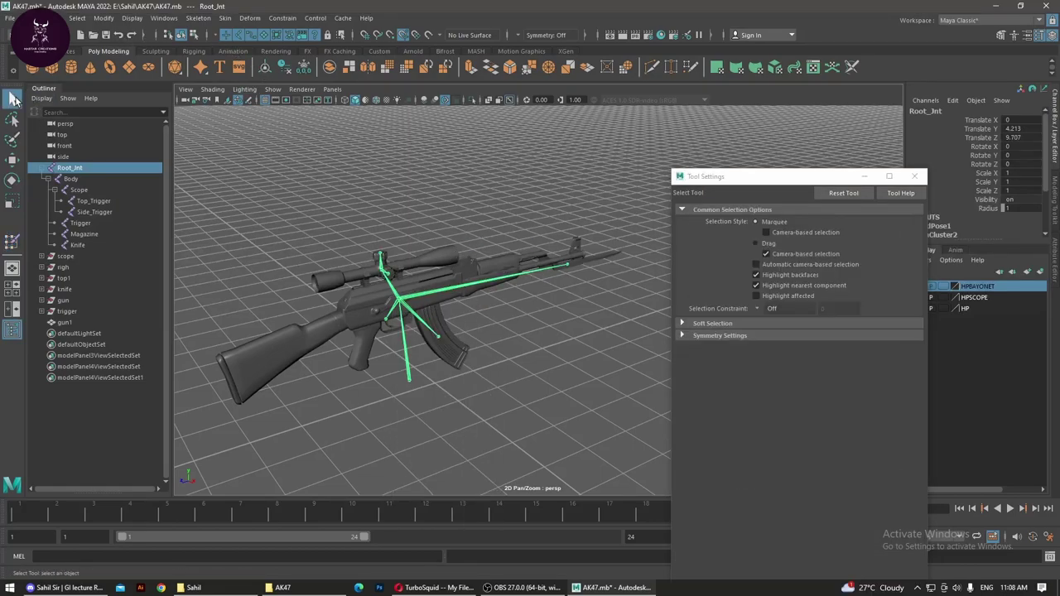
left_click(73, 312, "shift")
left_click(74, 322, "shift")
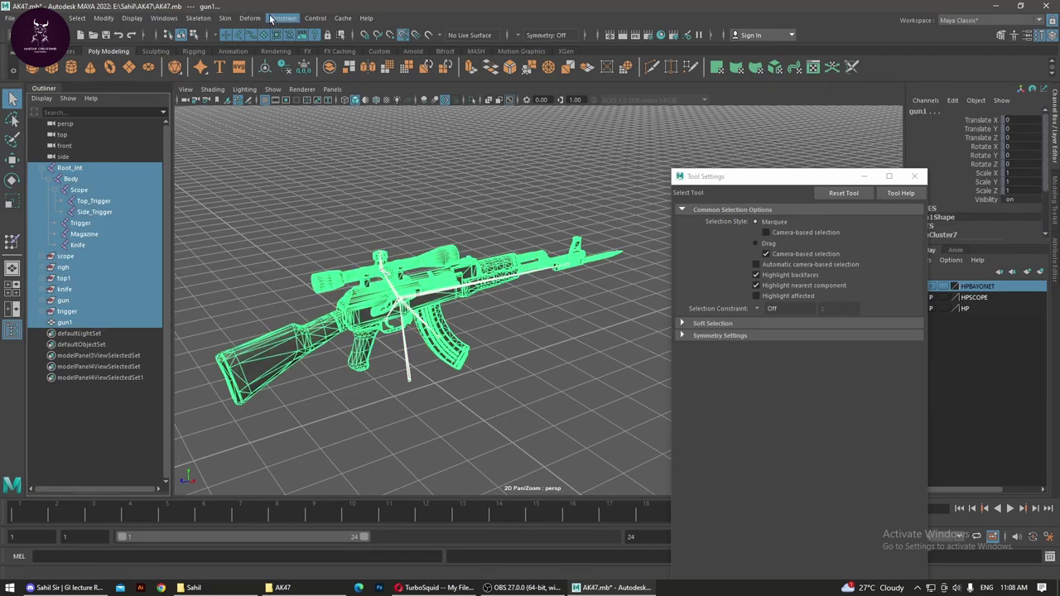
Step: Unbind gun1's skin, freeze its transformations and delete its history
left_click(225, 17)
left_click(253, 69)
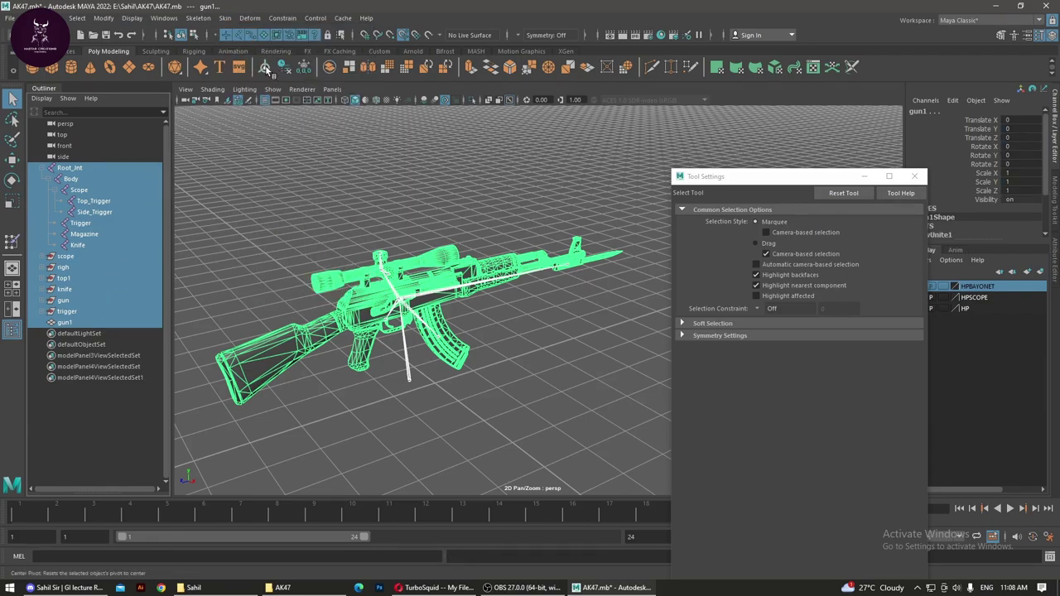
left_click(284, 66)
left_click(303, 67)
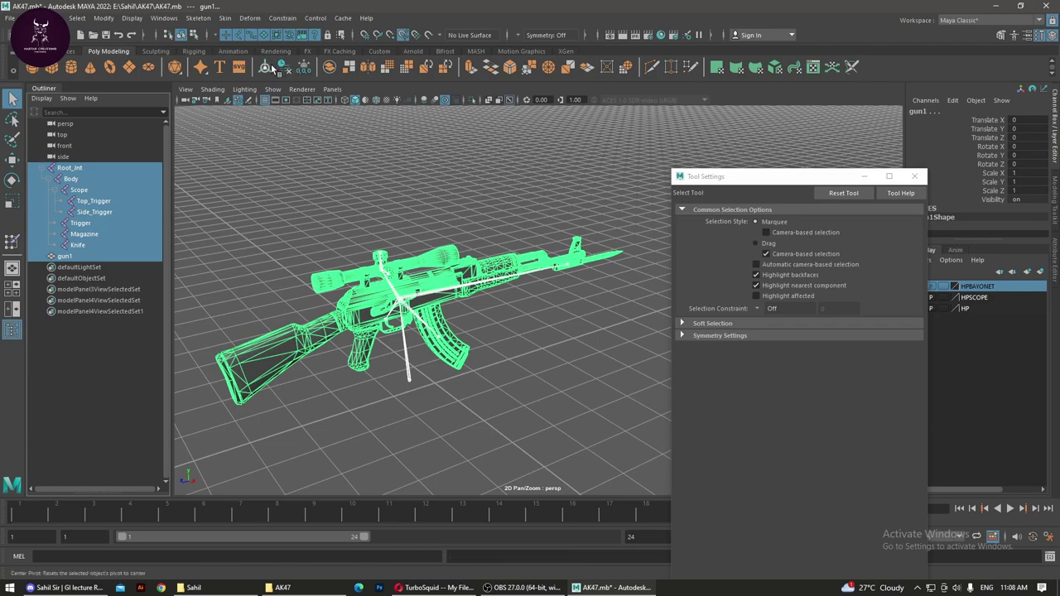
Step: Bind gun1 to the joint hierarchy through the Bind Skin options with Apply and Close
left_click(224, 18)
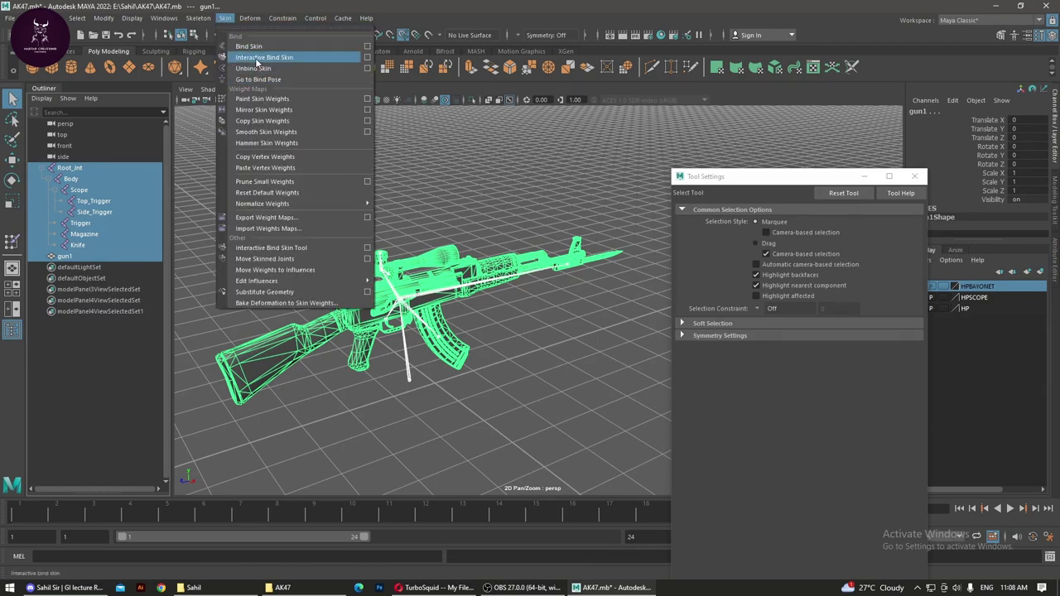
left_click(367, 46)
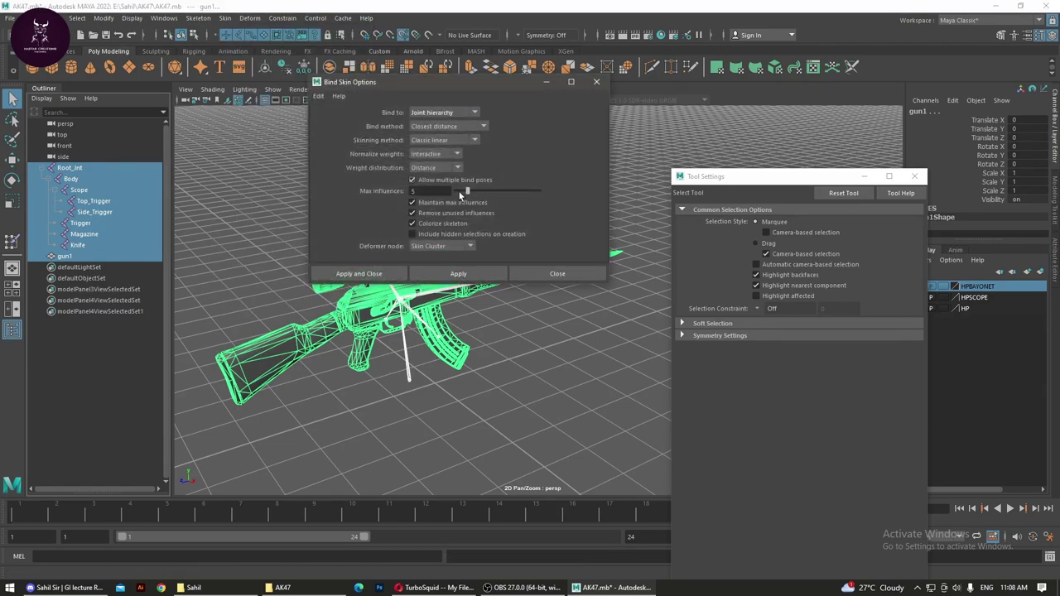
left_click(368, 273)
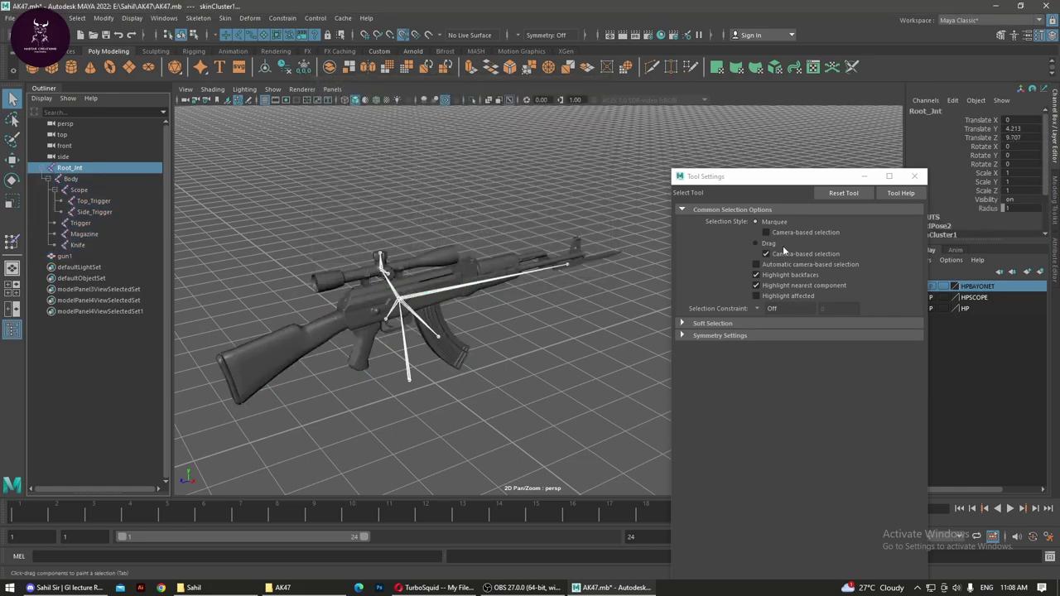
right_click(413, 298)
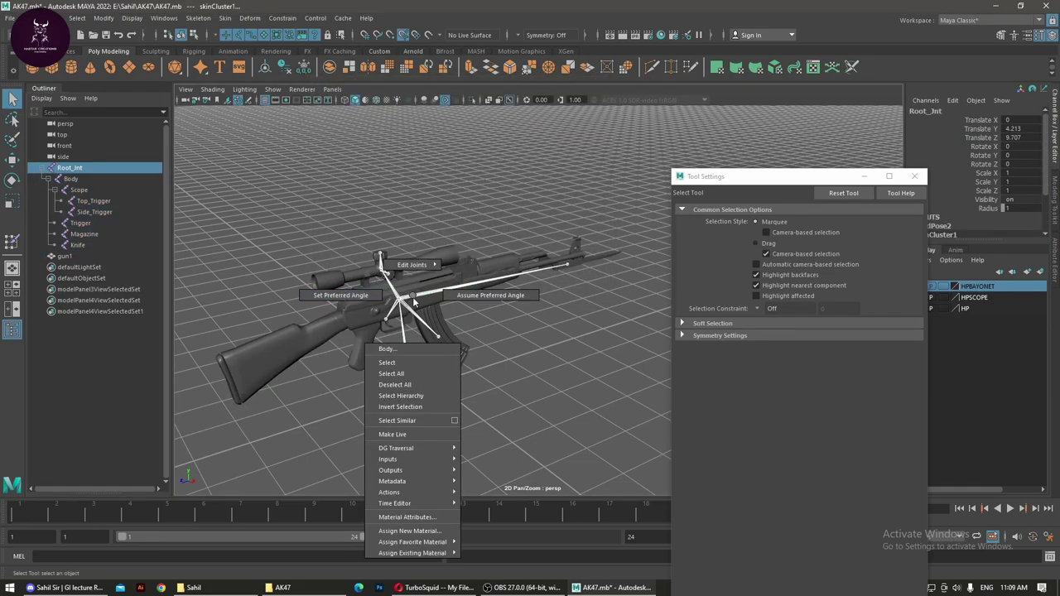
Step: Select the gun mesh, start painting its skin weights, and zoom in close
left_click(409, 306)
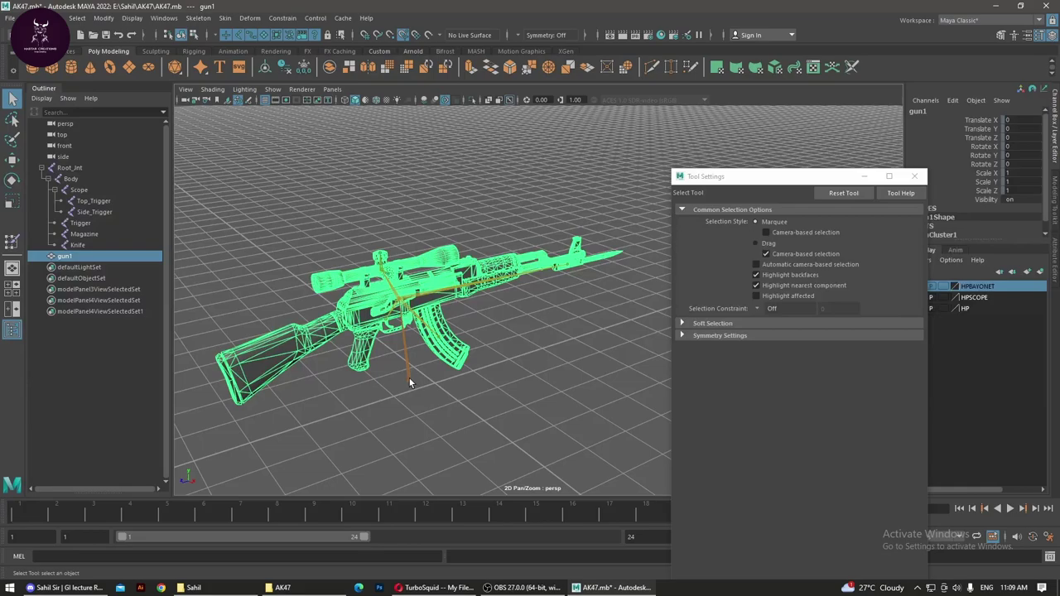
right_click_drag(385, 327, 385, 279)
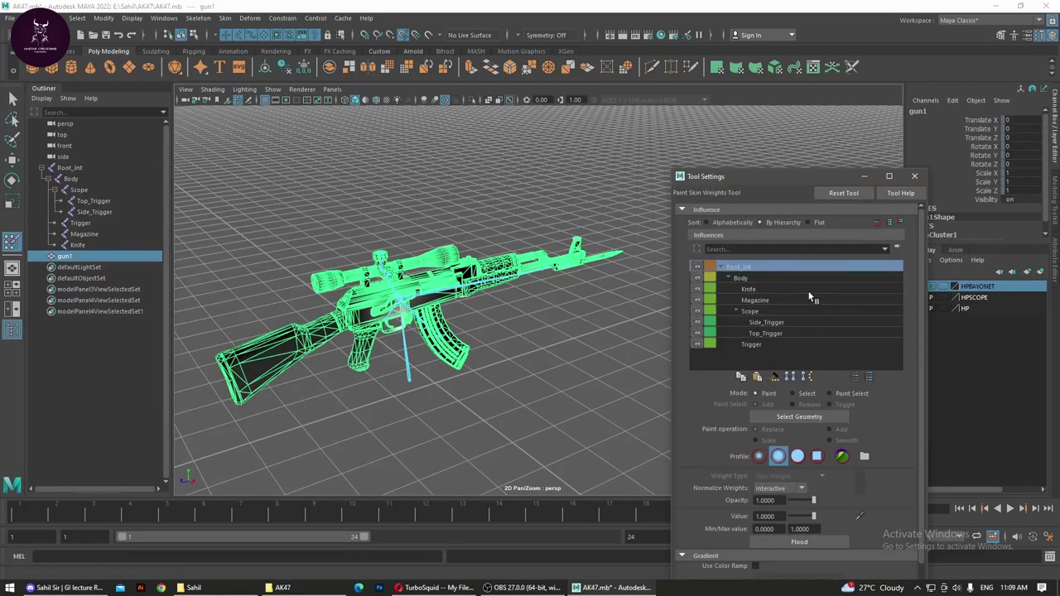
left_click_drag(473, 310, 538, 306, "alt")
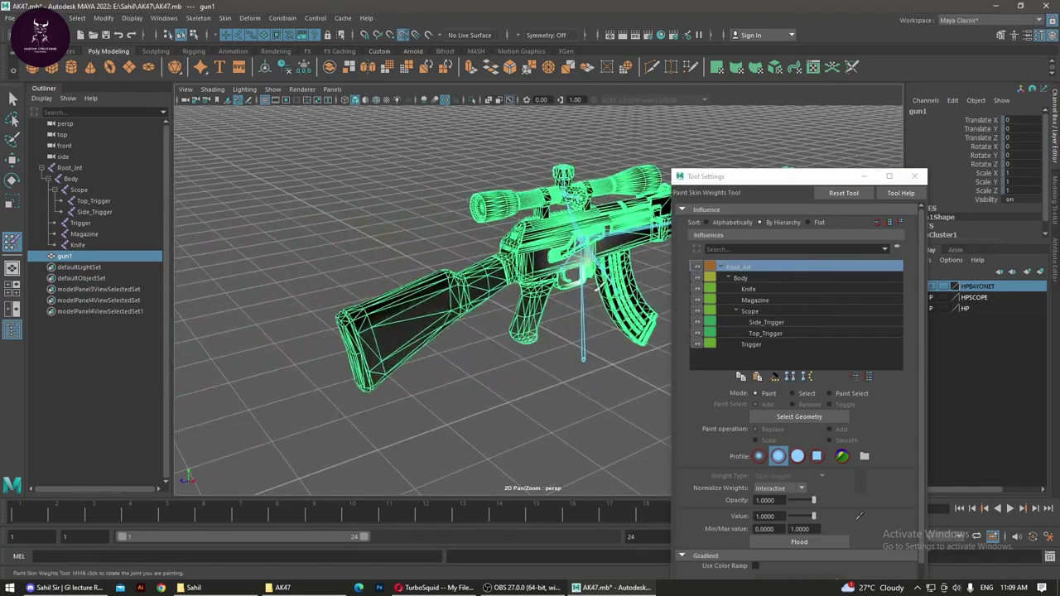
left_click_drag(605, 282, 609, 298, "alt")
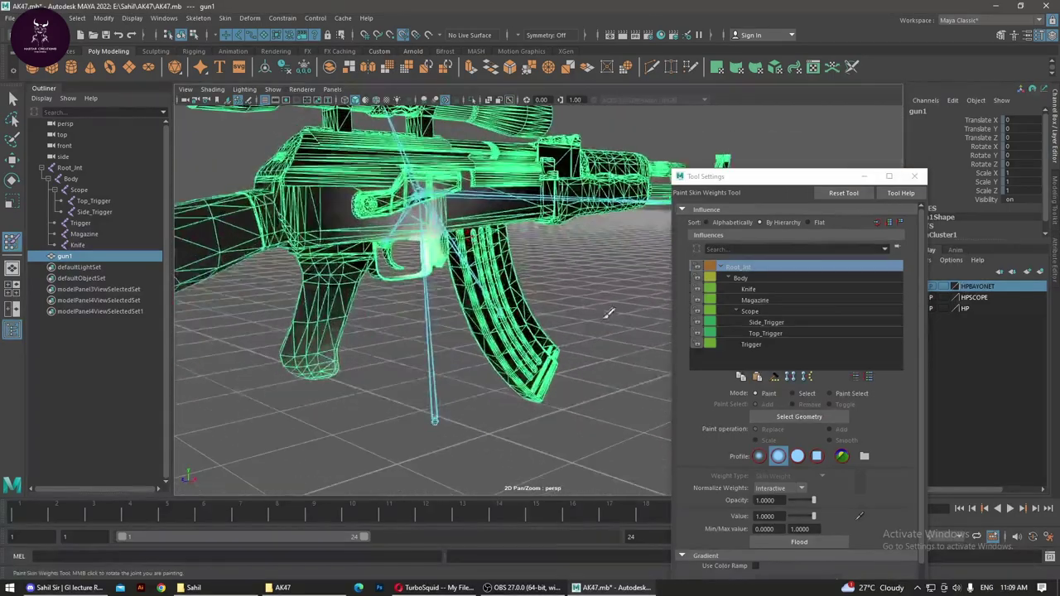
right_click_drag(609, 299, 617, 330, "alt")
scroll(565, 328, "down", 2)
scroll(540, 333, "down", 2)
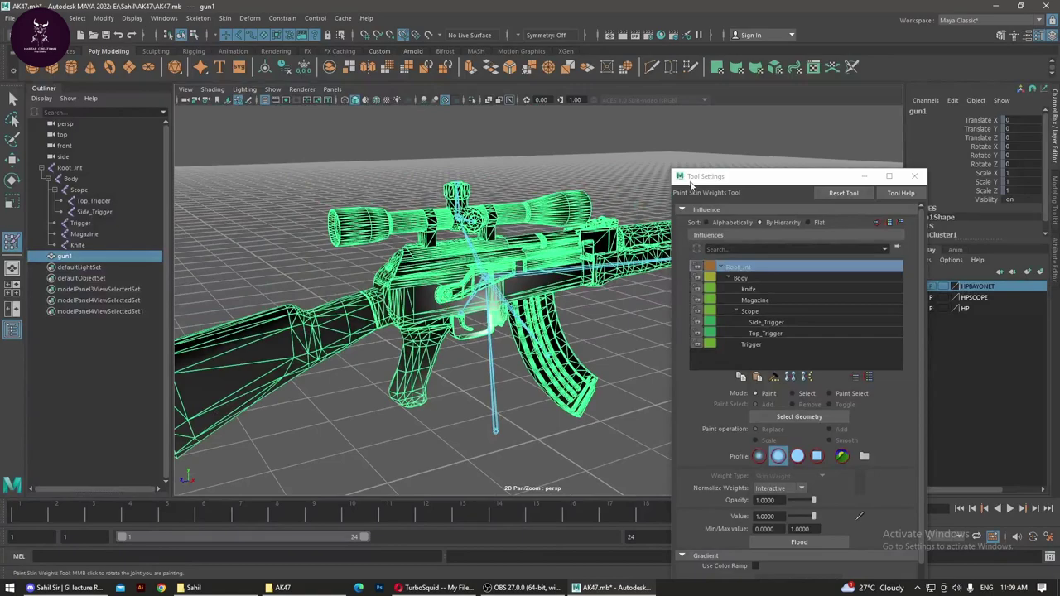
Step: Put the weight tool in Select mode, pick a range of gun vertices, then deselect
left_click(749, 265)
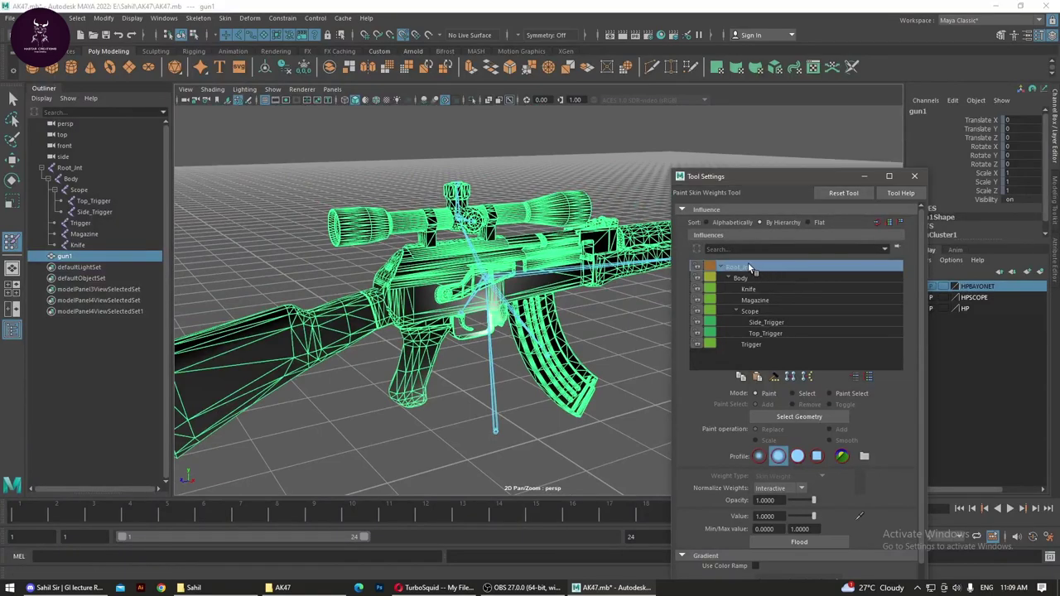
left_click(799, 395)
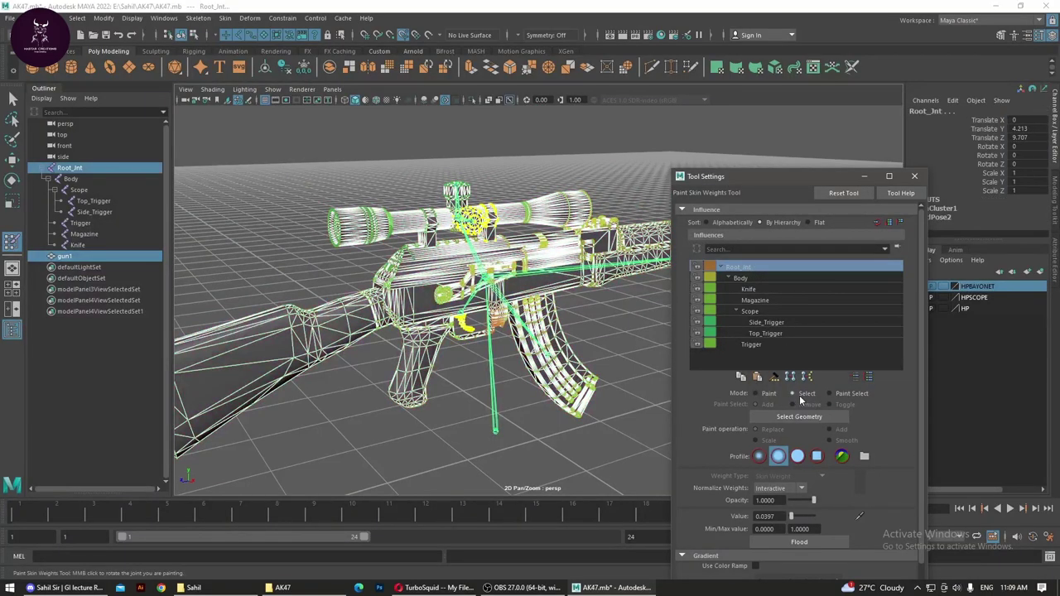
left_click(324, 356)
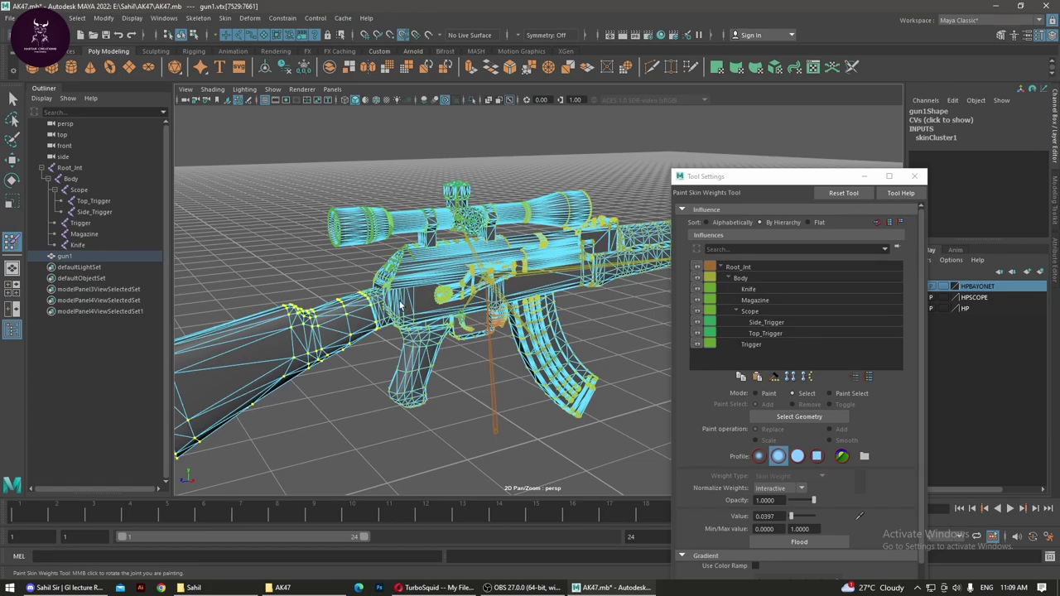
right_click_drag(399, 304, 348, 245, "alt")
mouse_move(419, 314)
right_mouse_down("alt")
mouse_move(514, 306)
mouse_move(558, 343)
right_mouse_up("alt")
left_click(559, 343)
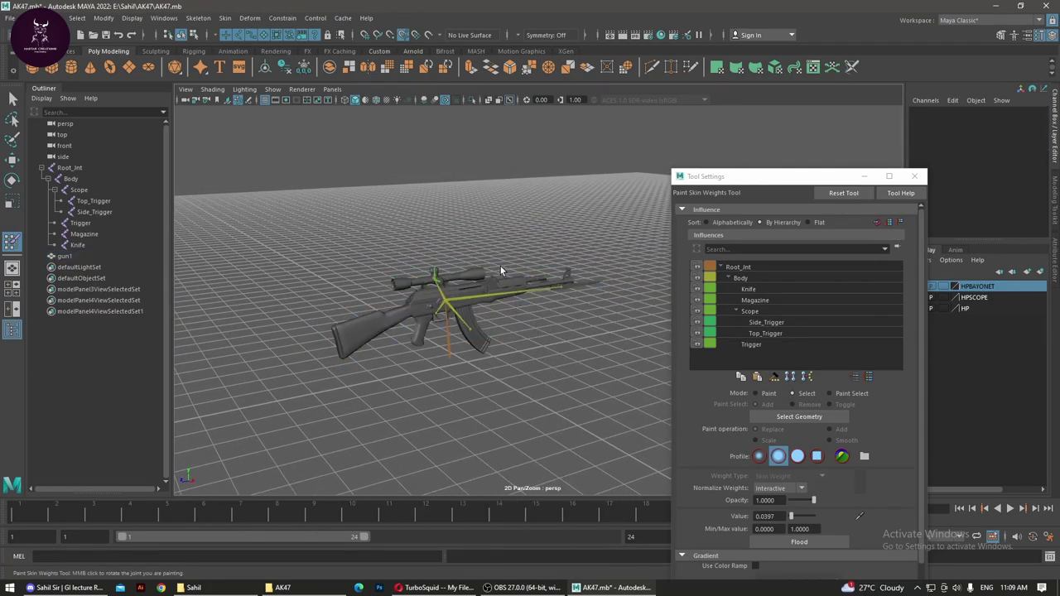
Step: Reselect the gun and inspect Root_Jnt's weights in Paint mode with the gun framed
left_click(505, 283)
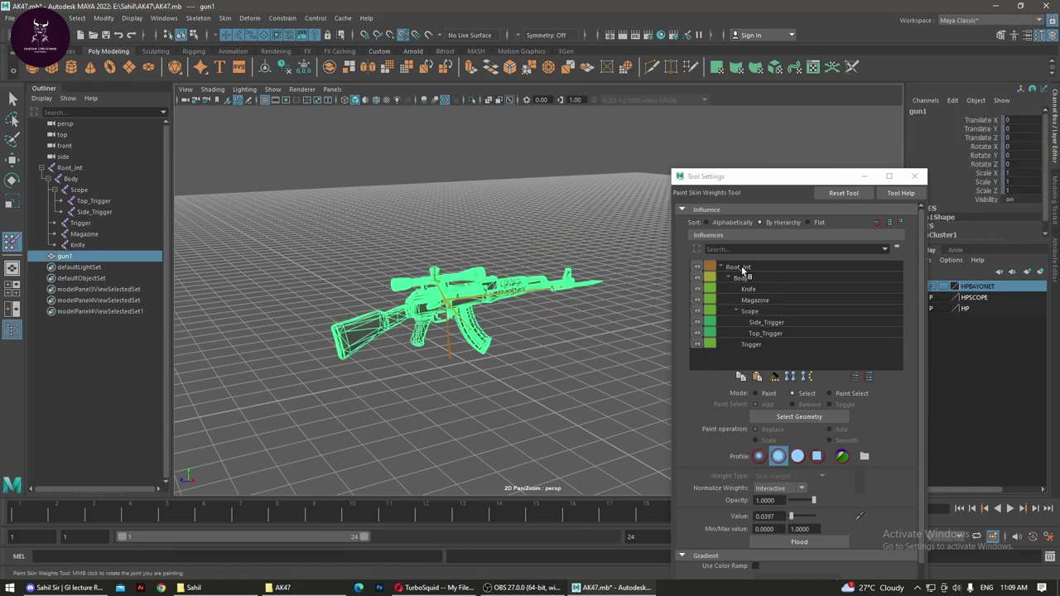
left_click(737, 267)
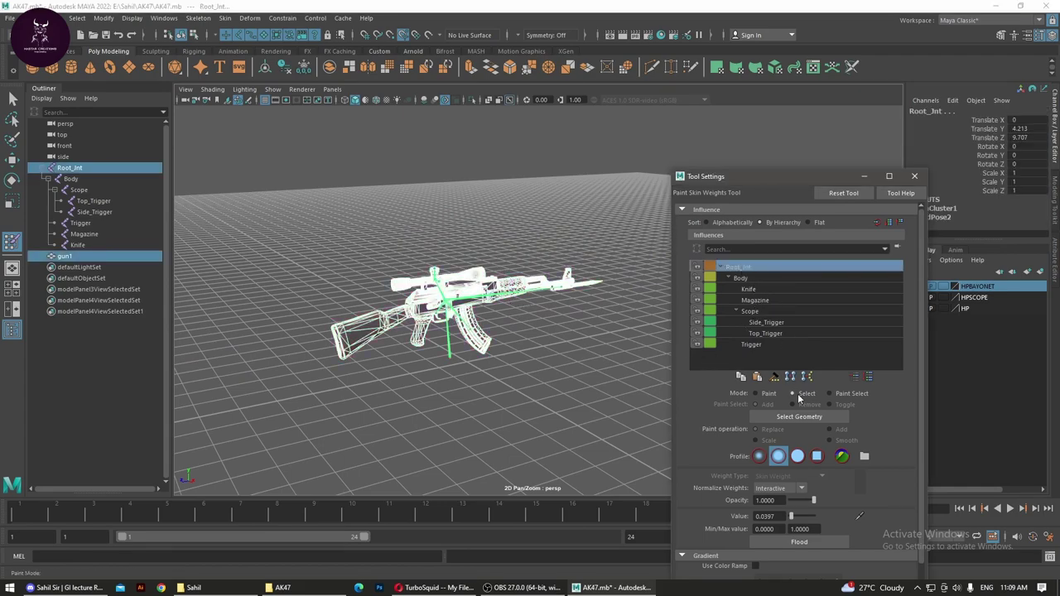
left_click(769, 394)
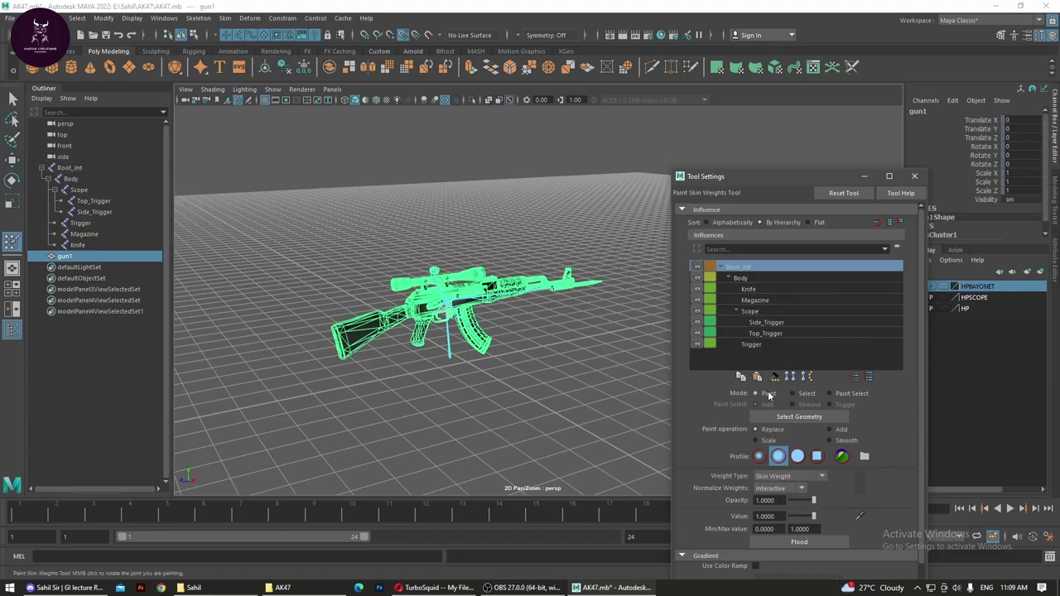
key("f")
left_click_drag(497, 348, 547, 282, "alt")
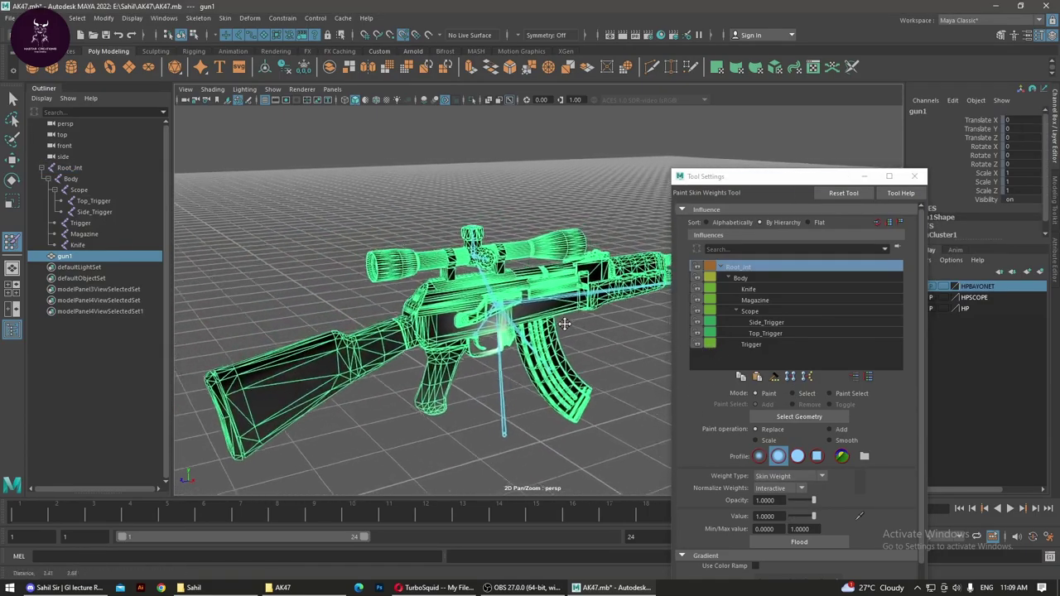
right_click_drag(553, 271, 556, 310)
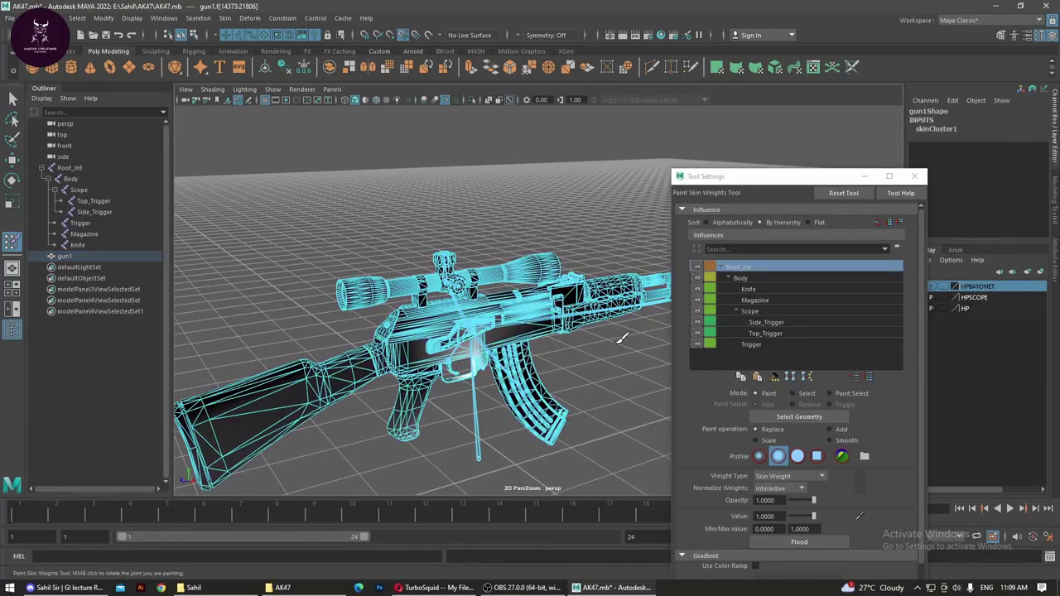
scroll(496, 336, "down", 4)
scroll(497, 335, "down", 3)
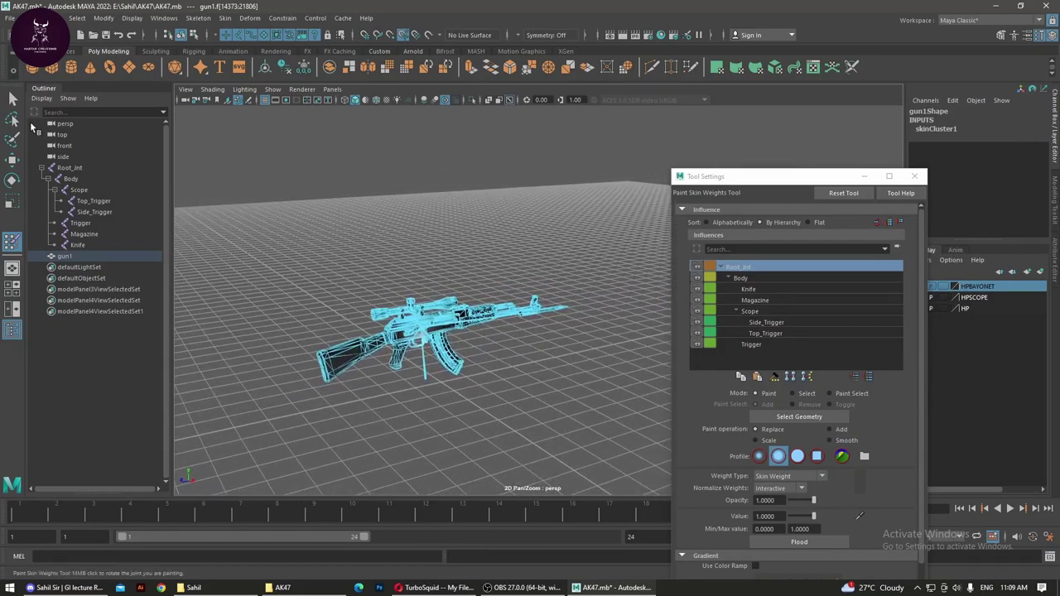
Step: Switch to the Select Tool, marquee the joint hierarchy, then select the gun1 mesh
left_click(16, 98)
mouse_move(270, 261)
left_mouse_down()
mouse_move(583, 456)
mouse_move(614, 457)
left_mouse_up()
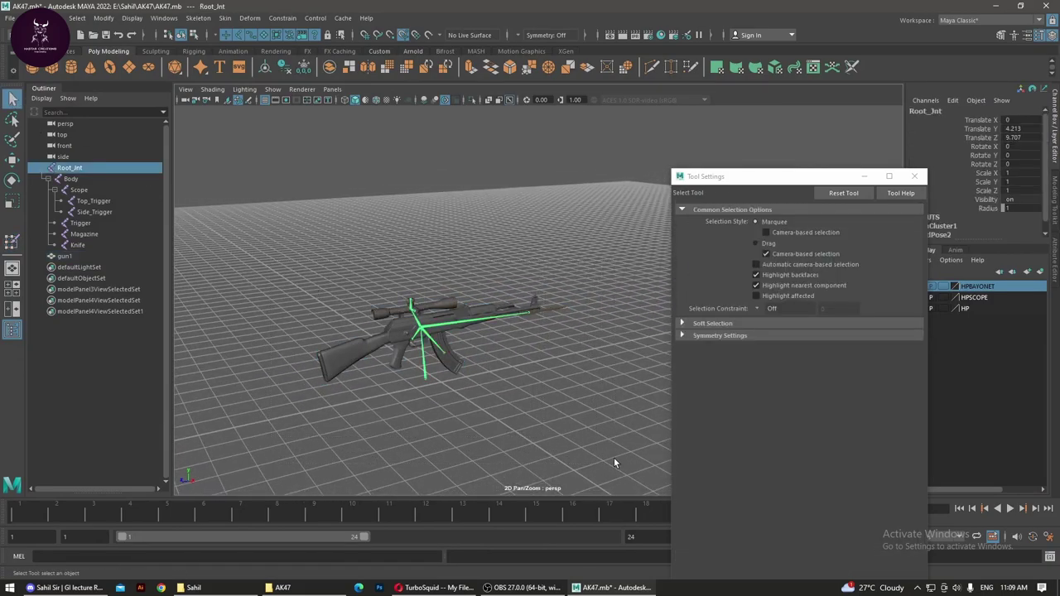
left_click(542, 314)
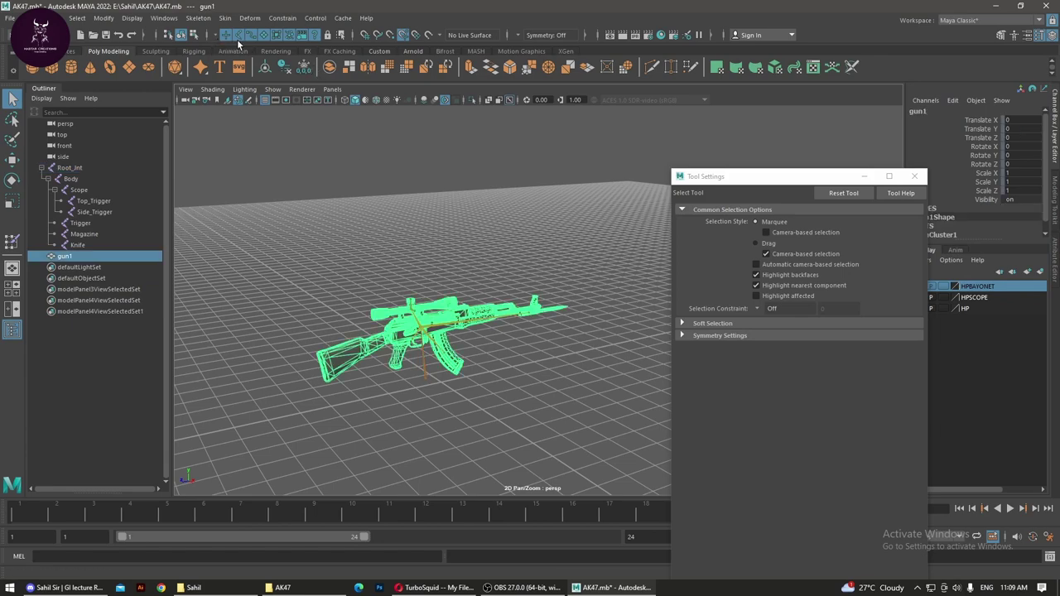
Step: Reselect gun1, select all its faces through the marking menu, and reopen Paint Skin Weights Tool
left_click(634, 252)
left_click(499, 305)
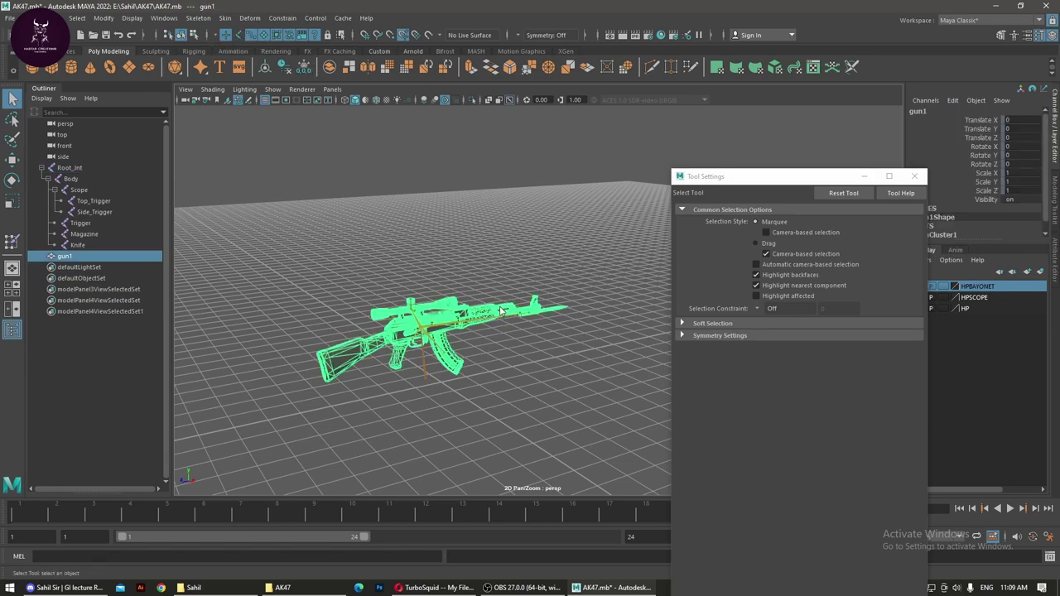
right_click_drag(500, 305, 591, 228)
left_click_drag(591, 233, 267, 455)
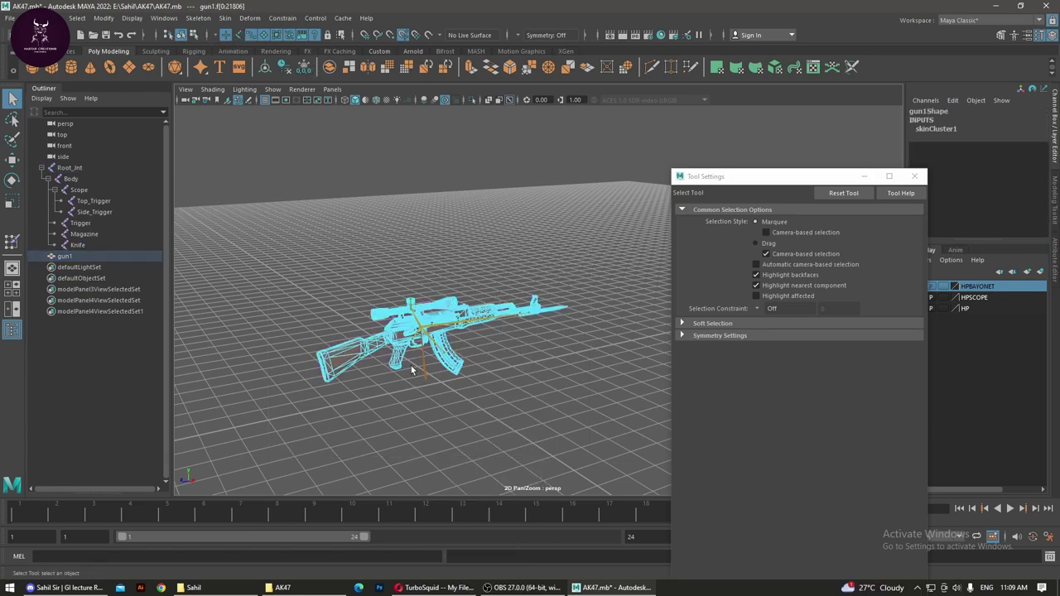
right_click_drag(414, 359, 545, 356, "alt")
right_click_drag(460, 285, 582, 368)
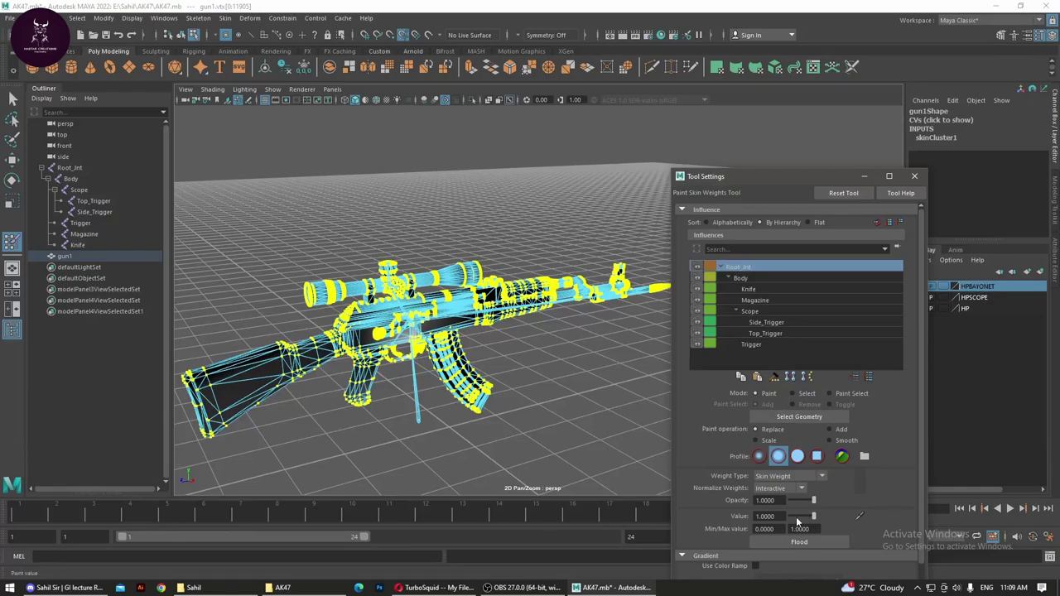
Step: Flood gun1 to Root_Jnt, then to Body, then select Knife and zoom onto the bayonet
left_click(817, 540)
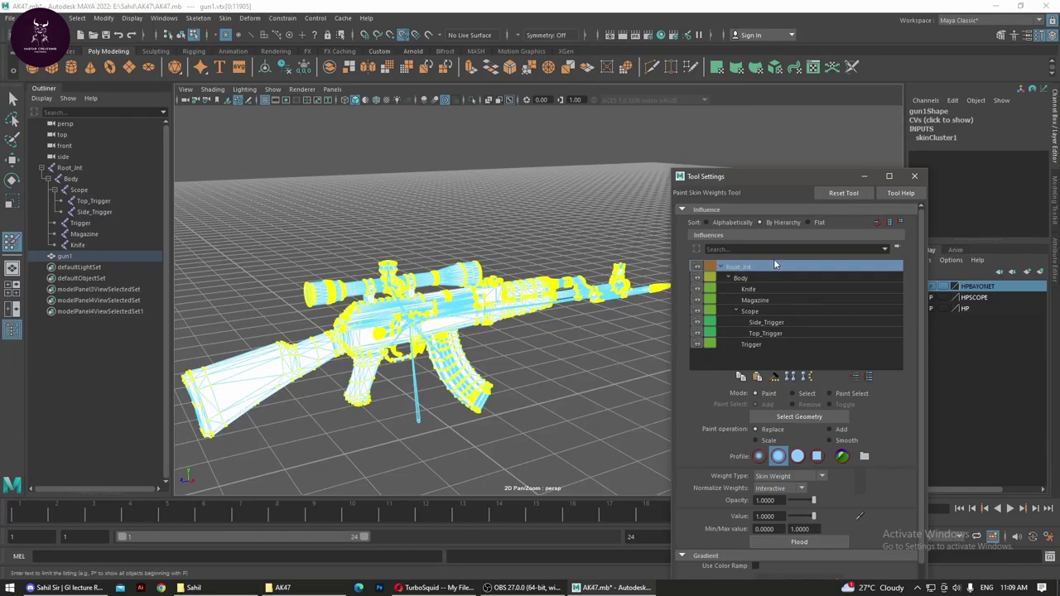
left_click(742, 278)
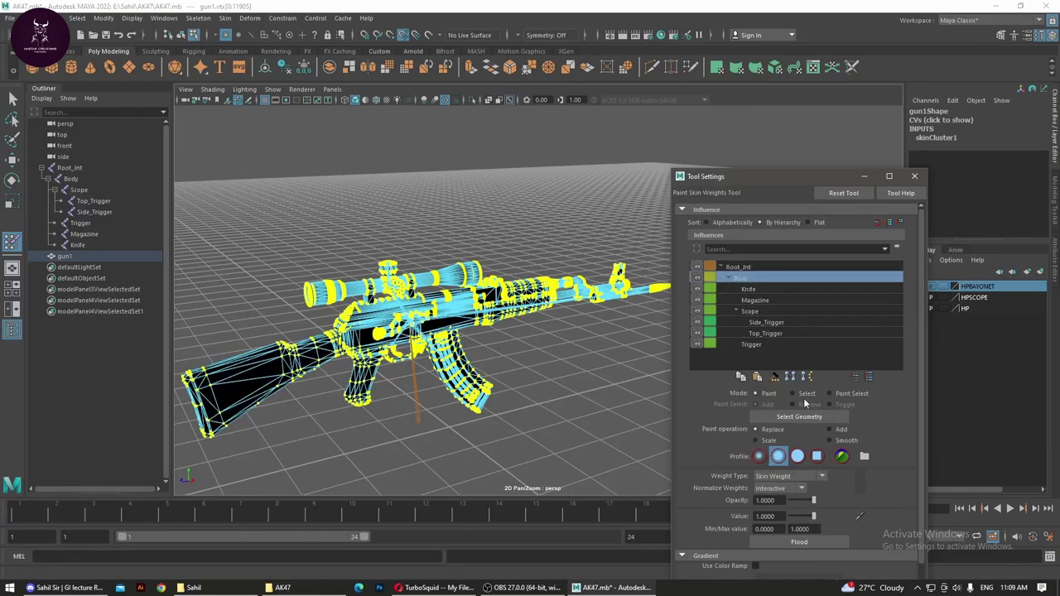
left_click(811, 544)
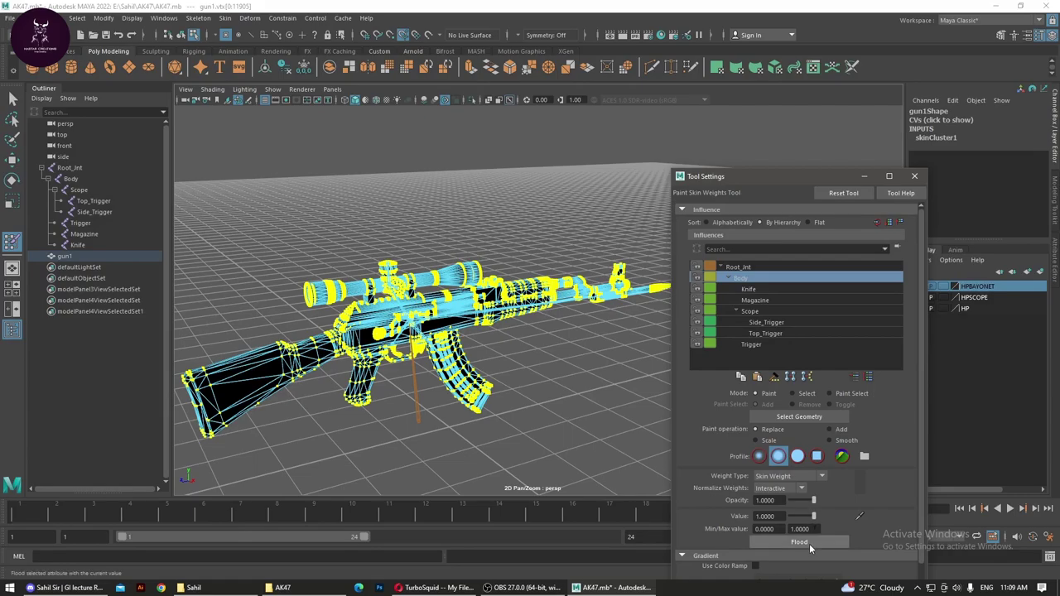
left_click(752, 289)
scroll(530, 347, "up", 5)
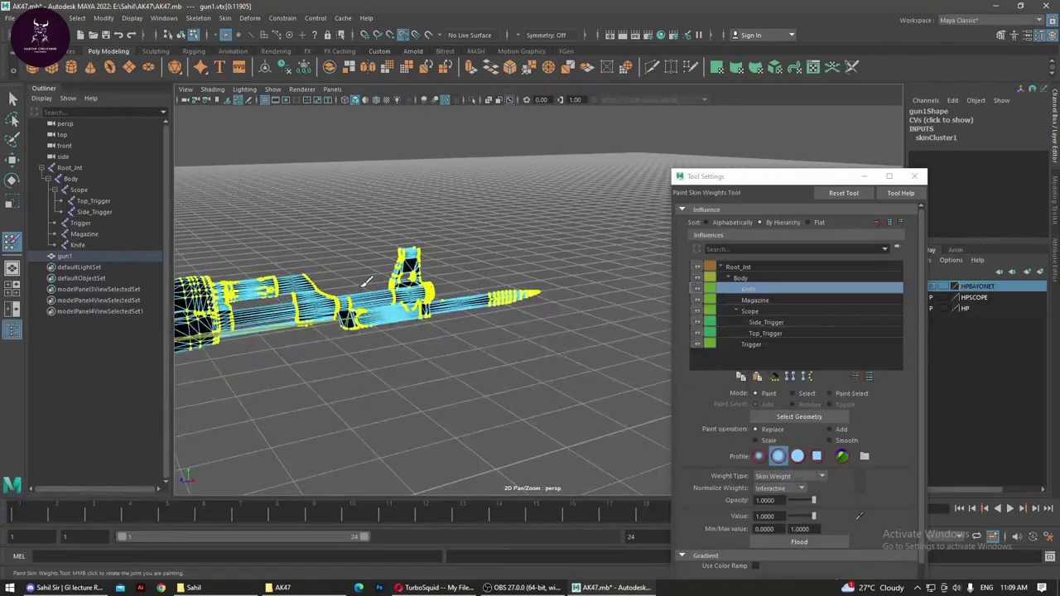
middle_click_drag(638, 364, 562, 390, "alt")
scroll(562, 390, "up", 3)
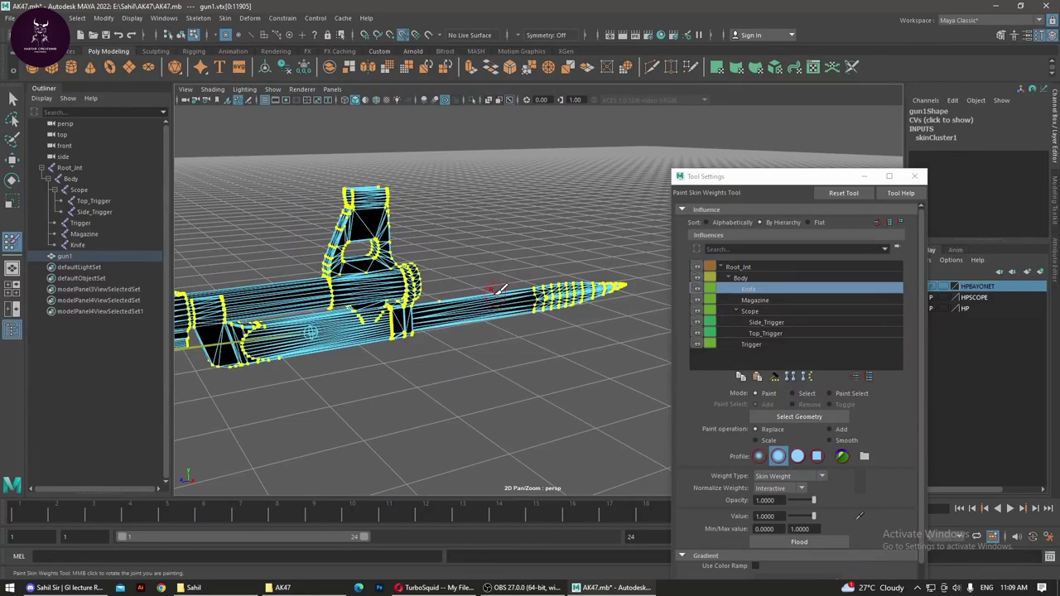
mouse_move(496, 291)
right_mouse_down()
mouse_move(494, 329)
mouse_move(445, 298)
right_mouse_up()
Step: In Vertex mode, pick the bayonet's handguard and ring vertices
key("q")
left_click(441, 375)
left_click(445, 313)
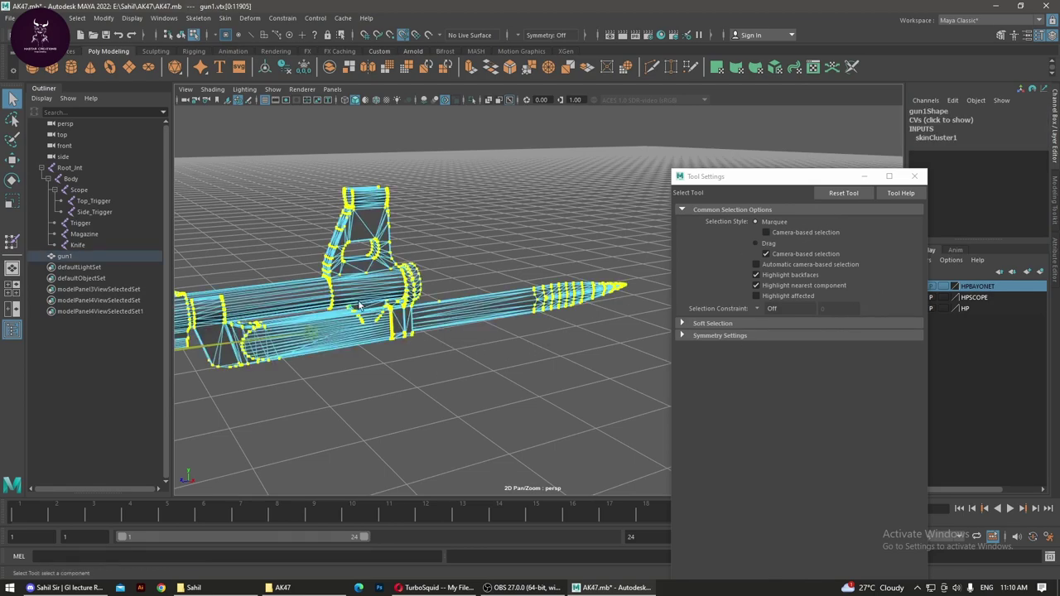
right_click_drag(431, 317, 419, 341)
left_click(395, 325, "shift")
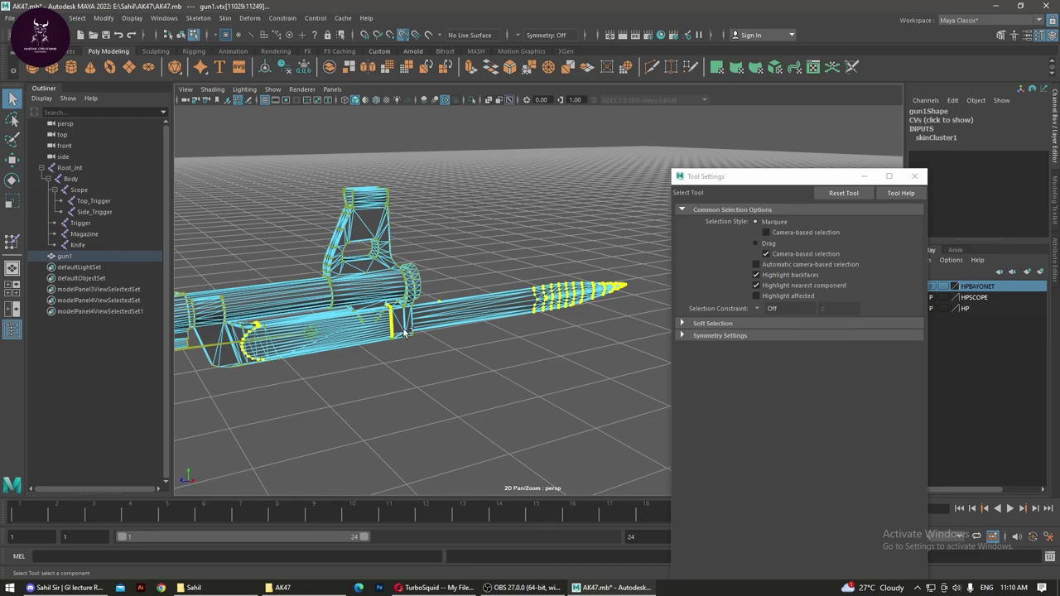
left_click(405, 333, "shift")
Step: Check the picked bayonet vertices from the side and reopen Paint Skin Weights Tool
mouse_move(268, 363)
left_mouse_down("alt")
mouse_move(361, 291)
mouse_move(575, 395)
mouse_move(320, 336)
mouse_move(310, 344)
mouse_move(279, 315)
mouse_move(426, 353)
mouse_move(440, 338)
left_mouse_up("alt")
mouse_move(441, 338)
middle_mouse_down("alt")
mouse_move(204, 264)
mouse_move(462, 357)
middle_mouse_up("alt")
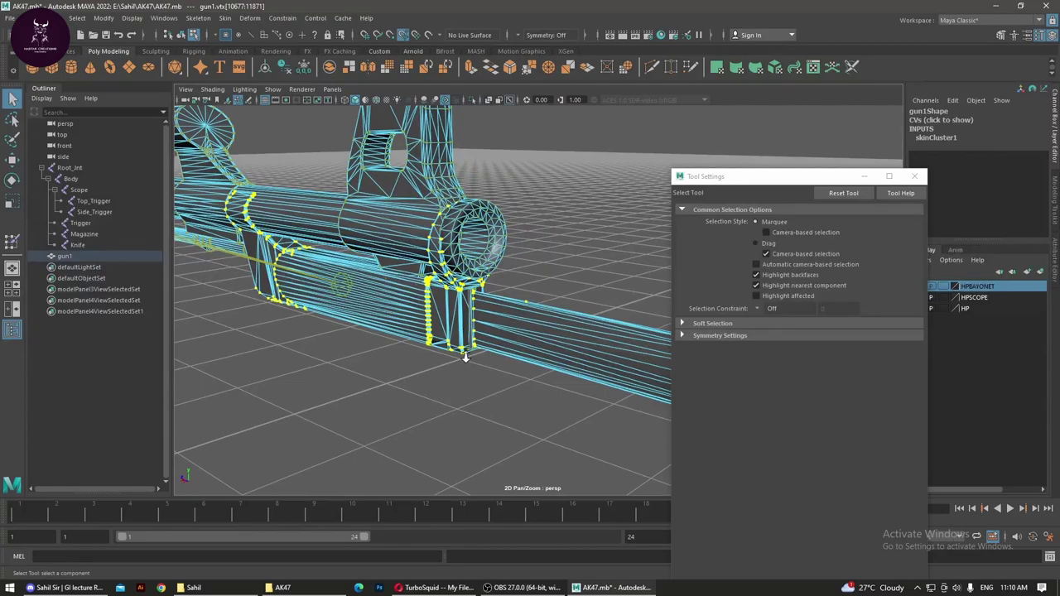
mouse_move(368, 289)
right_mouse_down("alt")
mouse_move(373, 279)
mouse_move(390, 326)
mouse_move(279, 279)
mouse_move(313, 294)
right_mouse_up("alt")
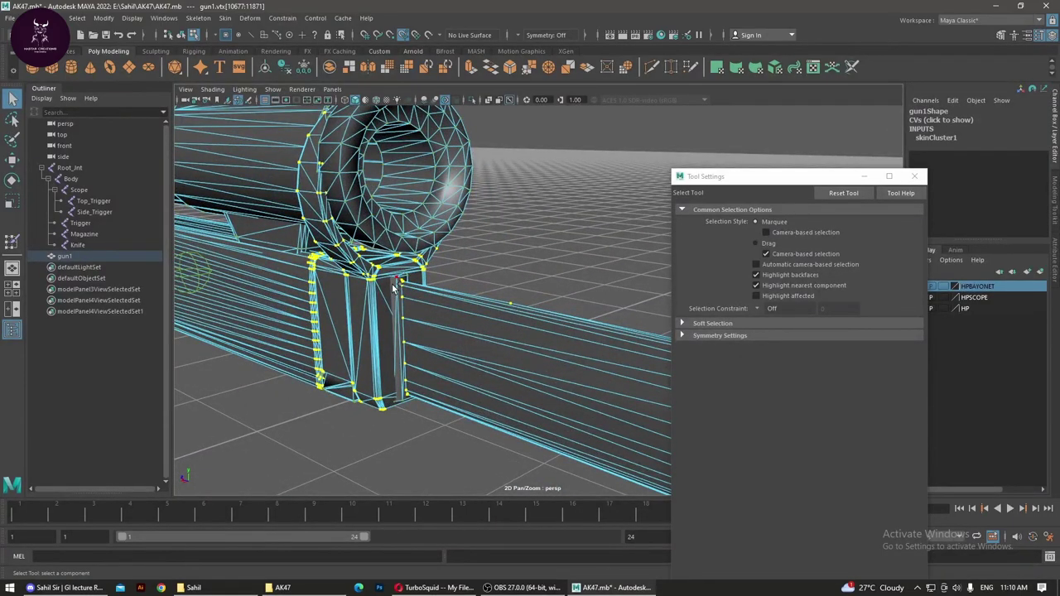
key("f")
left_click_drag(409, 306, 534, 384, "alt")
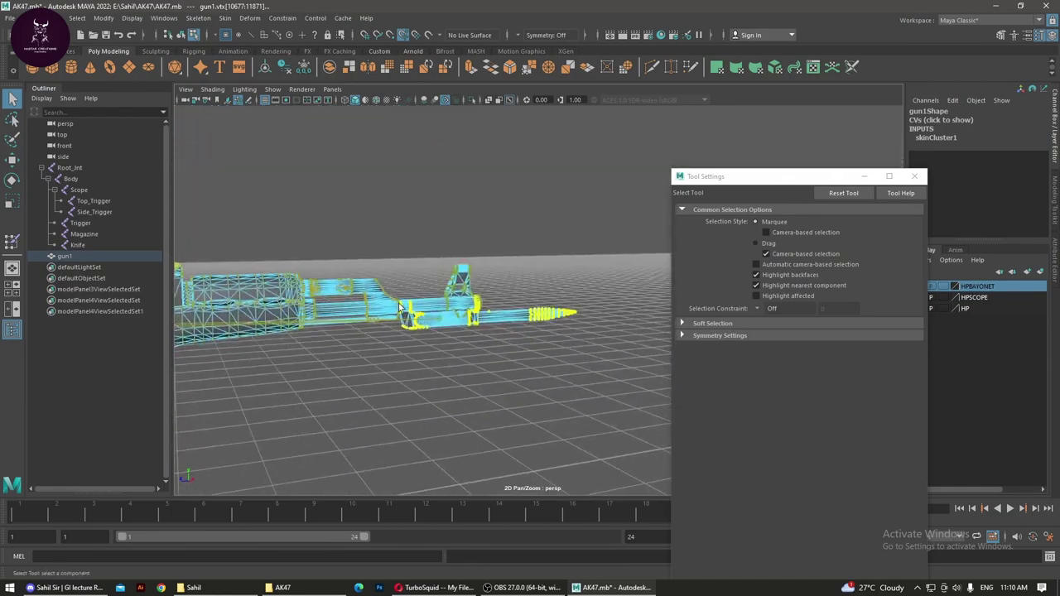
mouse_move(533, 379)
right_mouse_down("alt")
mouse_move(540, 360)
mouse_move(575, 398)
mouse_move(555, 395)
right_mouse_up("alt")
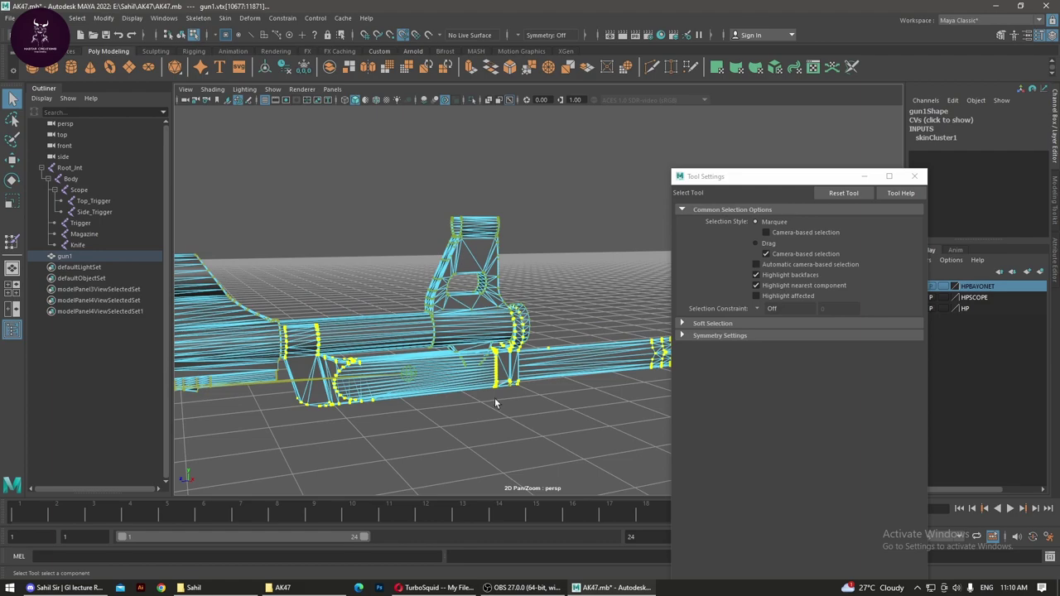
right_click_drag(460, 359, 397, 279)
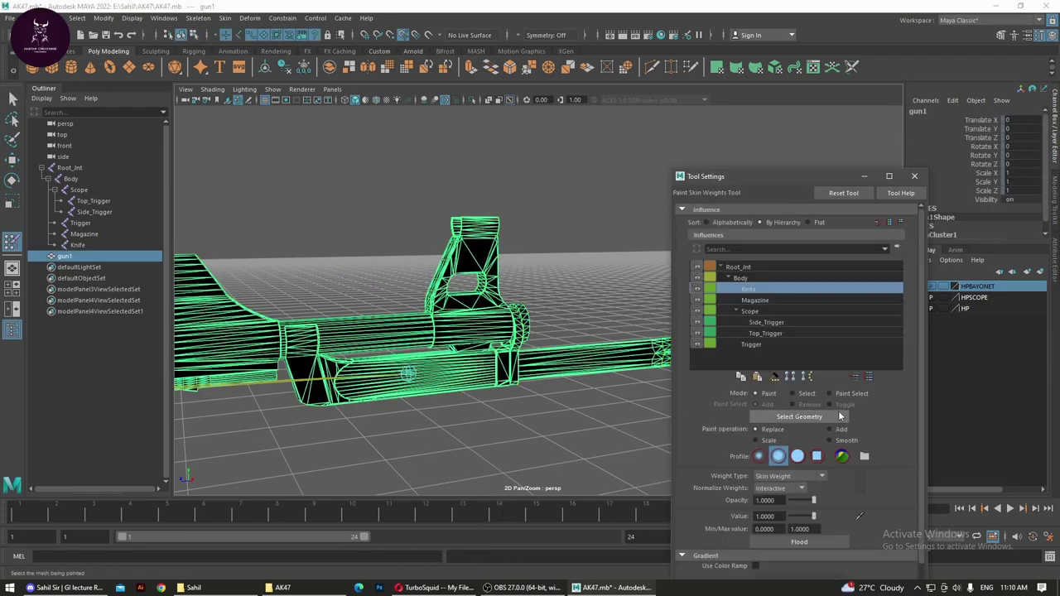
Step: Flood the picked bayonet vertices to full Knife weight, then choose the Magazine influence
left_click(793, 394)
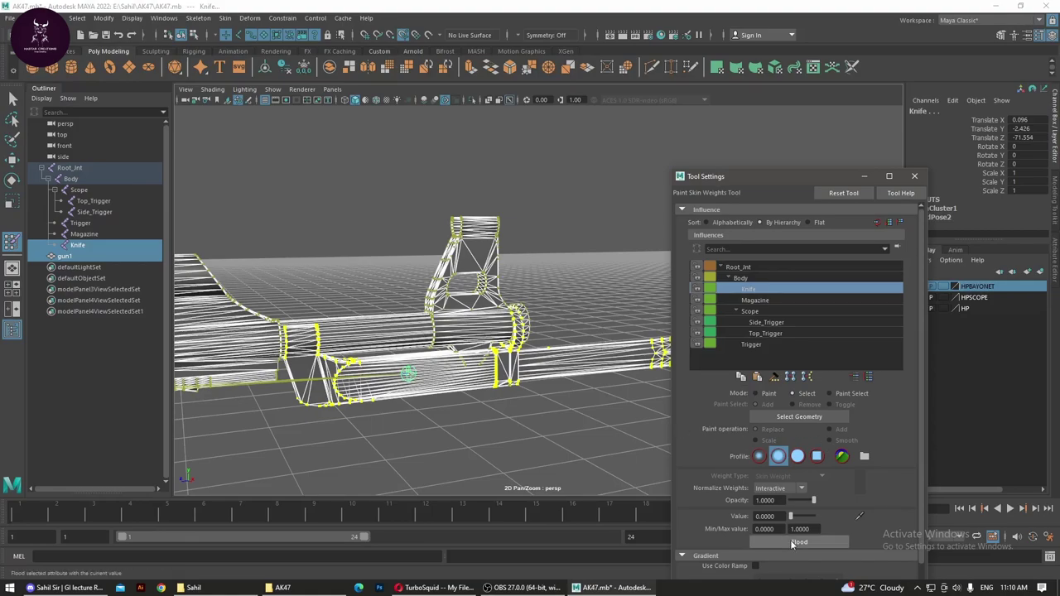
left_click(782, 416)
left_click(799, 540)
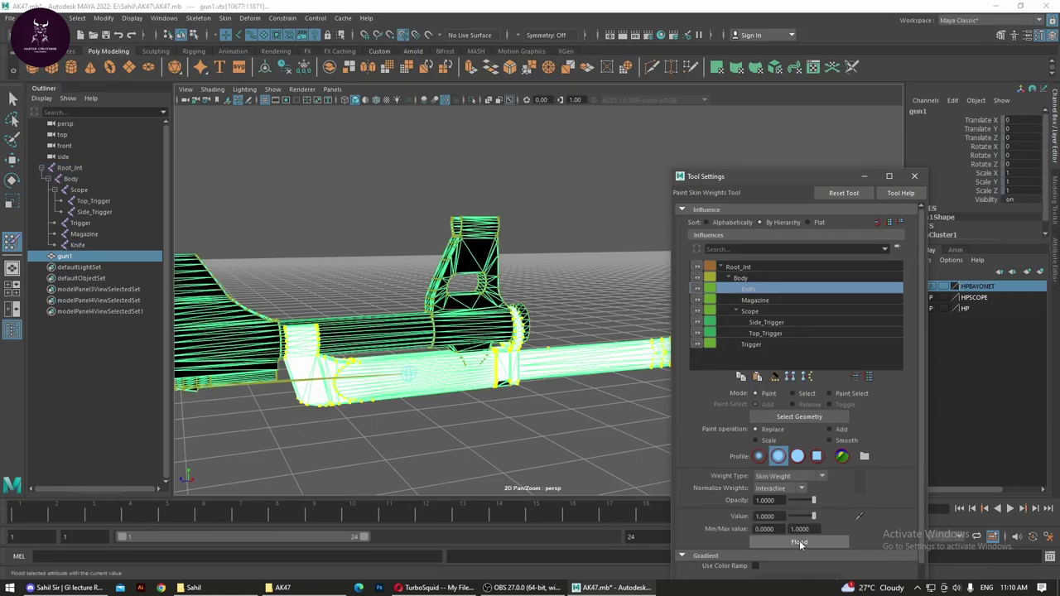
scroll(497, 364, "down", 3)
scroll(431, 348, "down", 3)
scroll(430, 348, "down", 2)
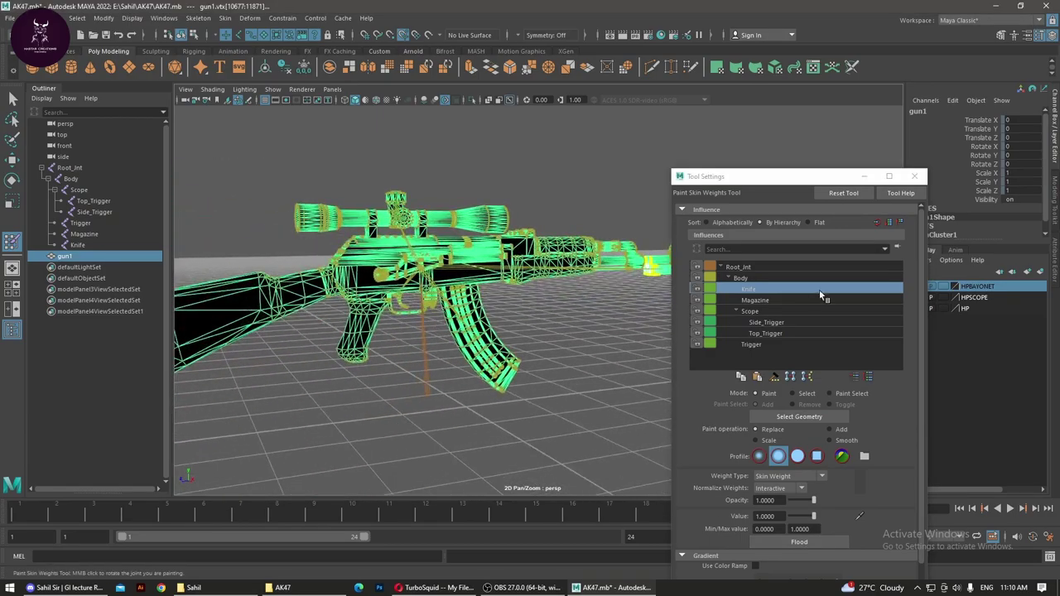
left_click(756, 301)
Step: Pick the curved magazine's vertices and flood them to full Magazine weight
left_click(793, 394)
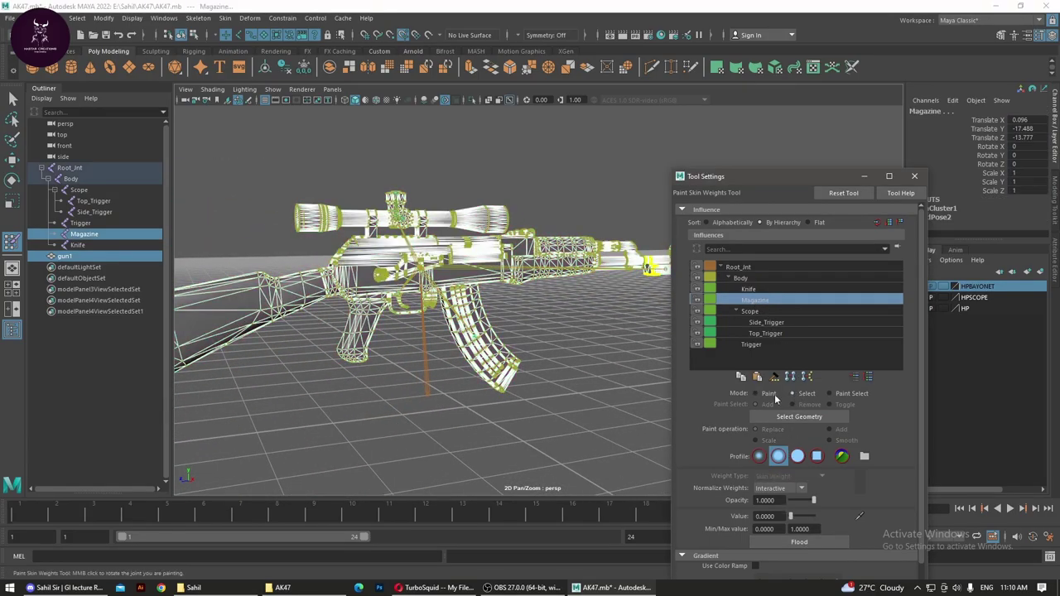
scroll(565, 374, "up", 3)
scroll(565, 375, "up", 1)
left_click(490, 380)
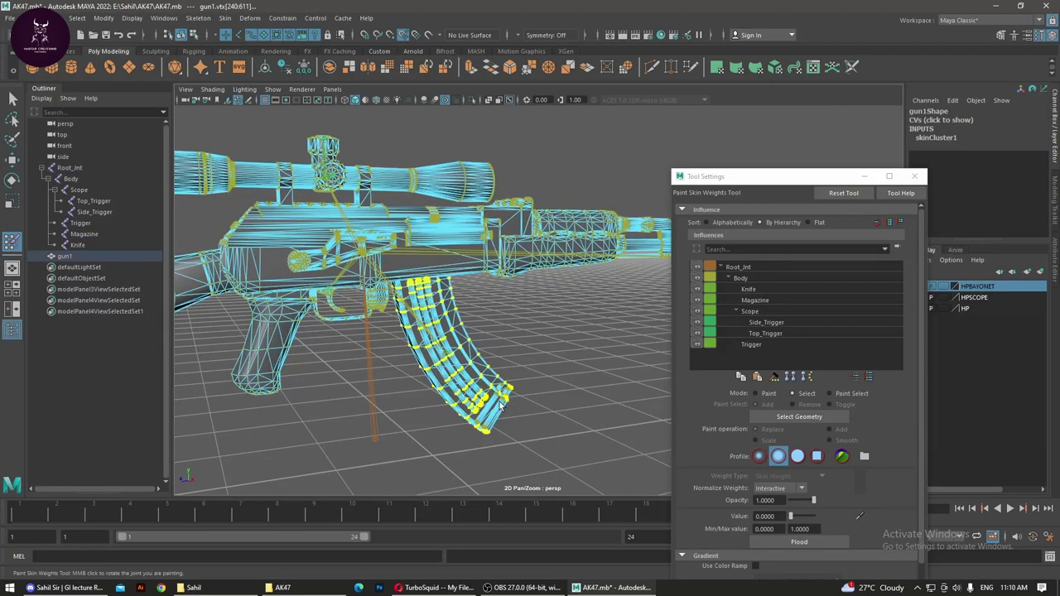
mouse_move(460, 396)
left_mouse_down("alt")
mouse_move(505, 370)
mouse_move(540, 400)
mouse_move(587, 386)
mouse_move(329, 372)
mouse_move(348, 416)
mouse_move(390, 410)
mouse_move(516, 317)
left_mouse_up("alt")
scroll(306, 378, "up", 3)
mouse_move(516, 317)
middle_mouse_down("alt")
mouse_move(599, 317)
mouse_move(259, 442)
mouse_move(188, 337)
middle_mouse_up("alt")
scroll(188, 337, "down", 5)
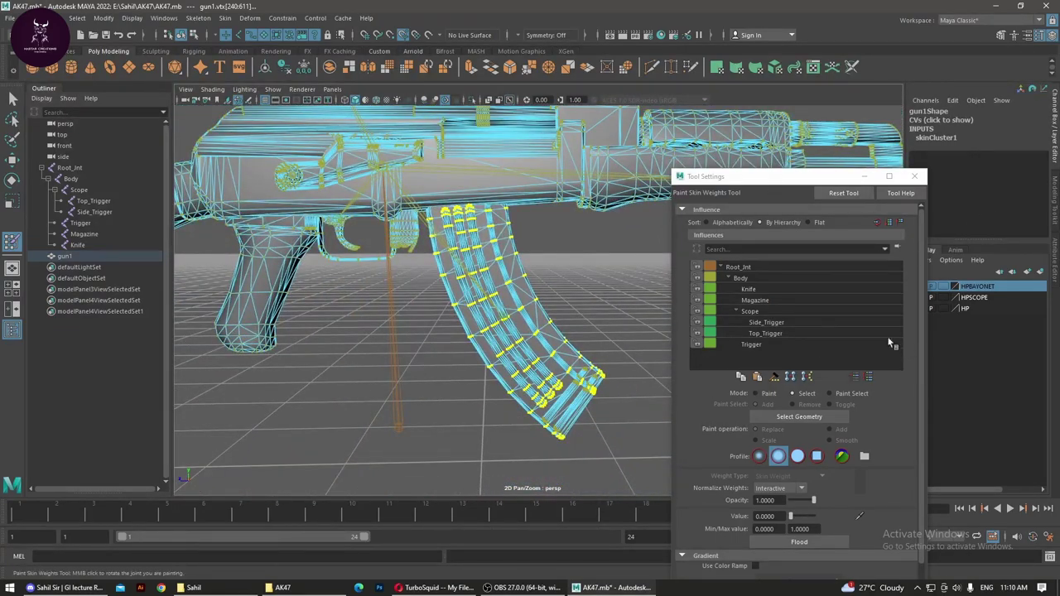
left_click(755, 299)
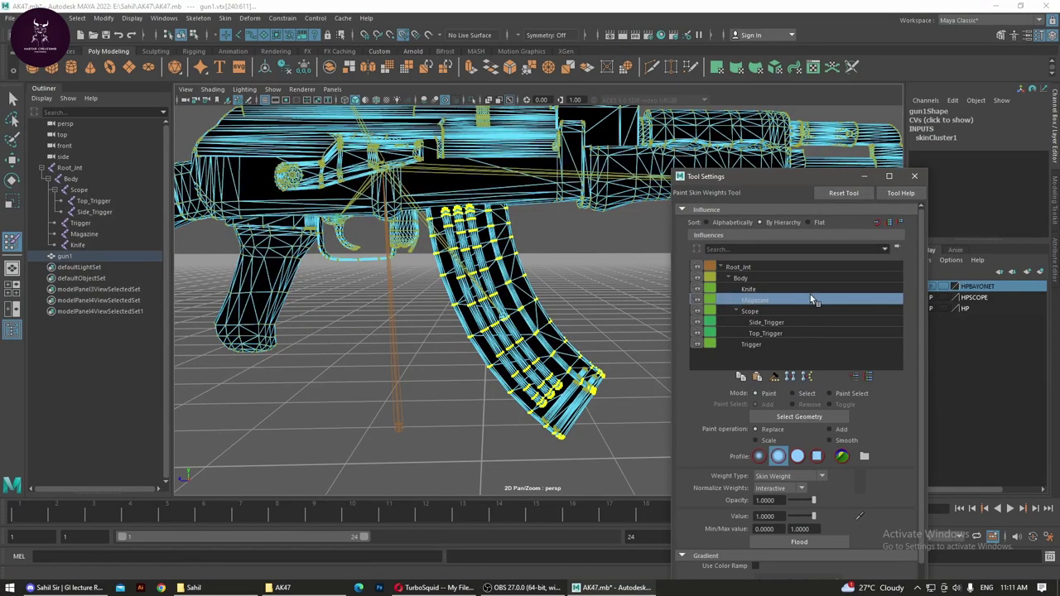
left_click(799, 541)
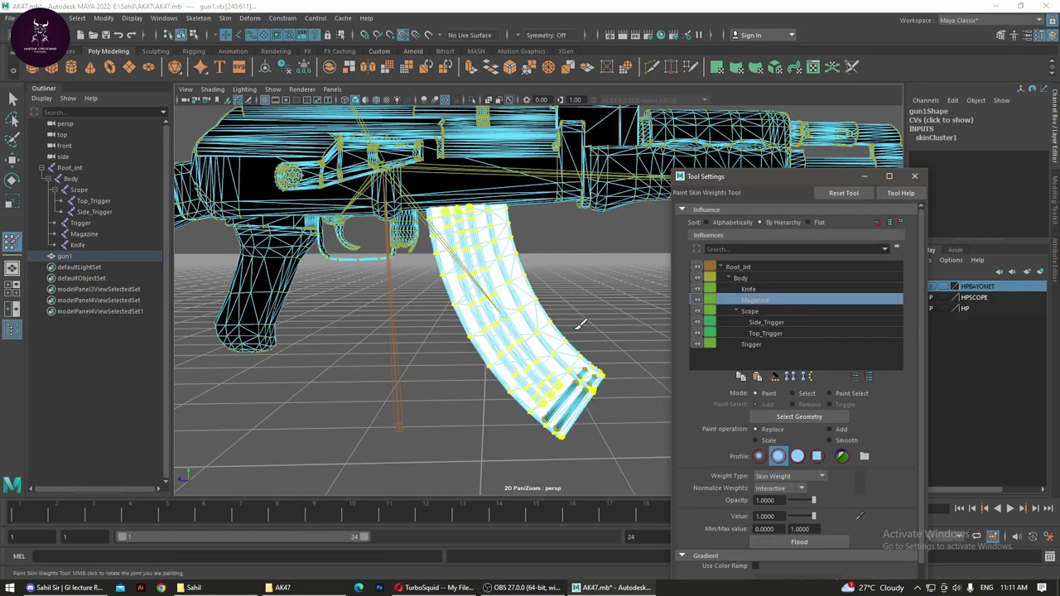
left_click(770, 312)
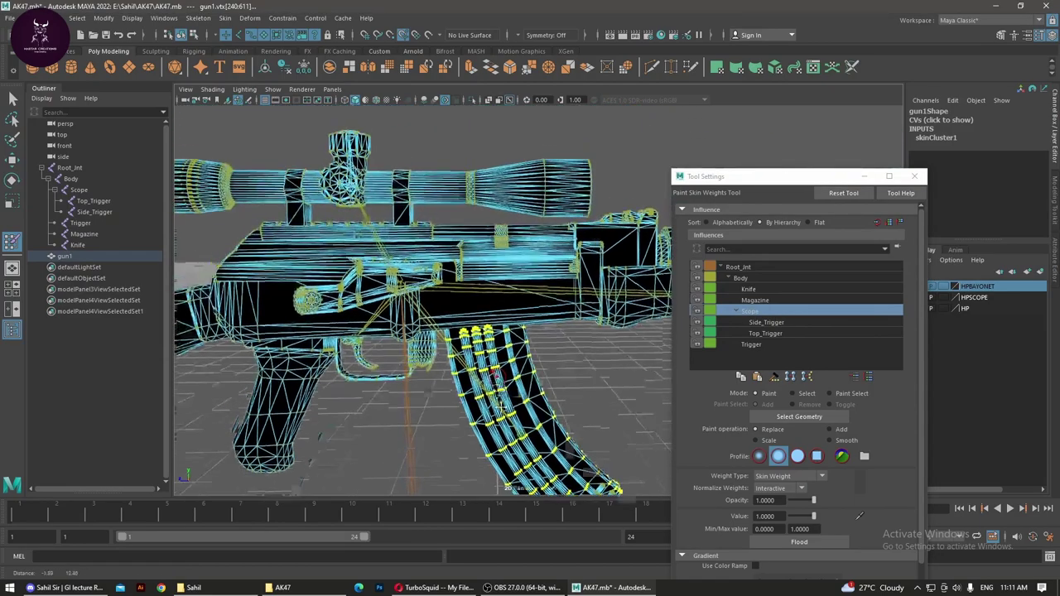
Step: Marquee the scope's front ring vertices in Select mode, check them, and choose Magazine
mouse_move(580, 348)
left_mouse_down("alt")
mouse_move(462, 362)
mouse_move(579, 356)
left_mouse_up("alt")
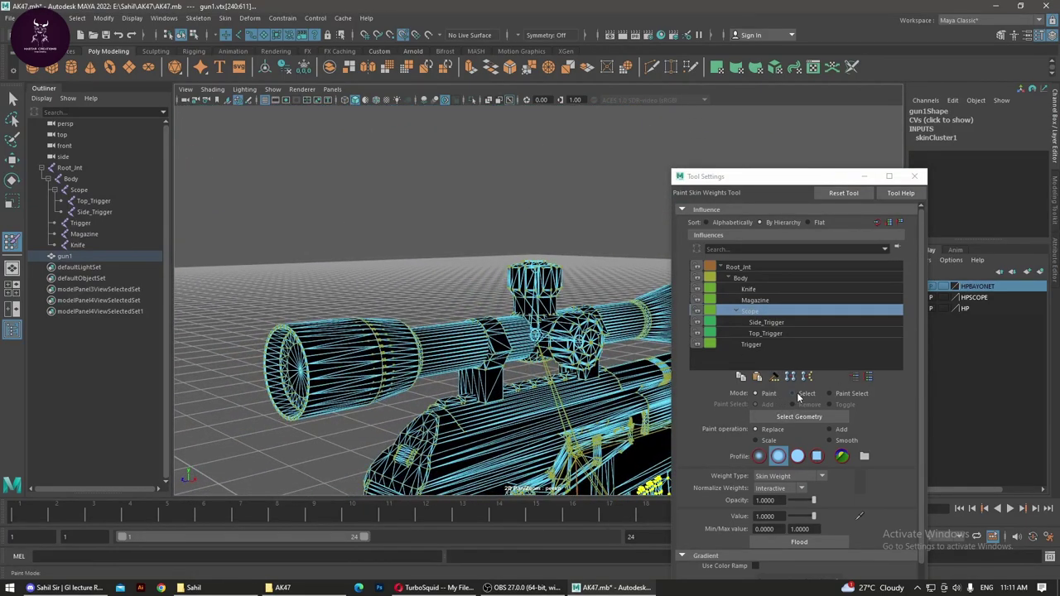
left_click(794, 394)
left_click_drag(535, 391, 488, 369, "alt")
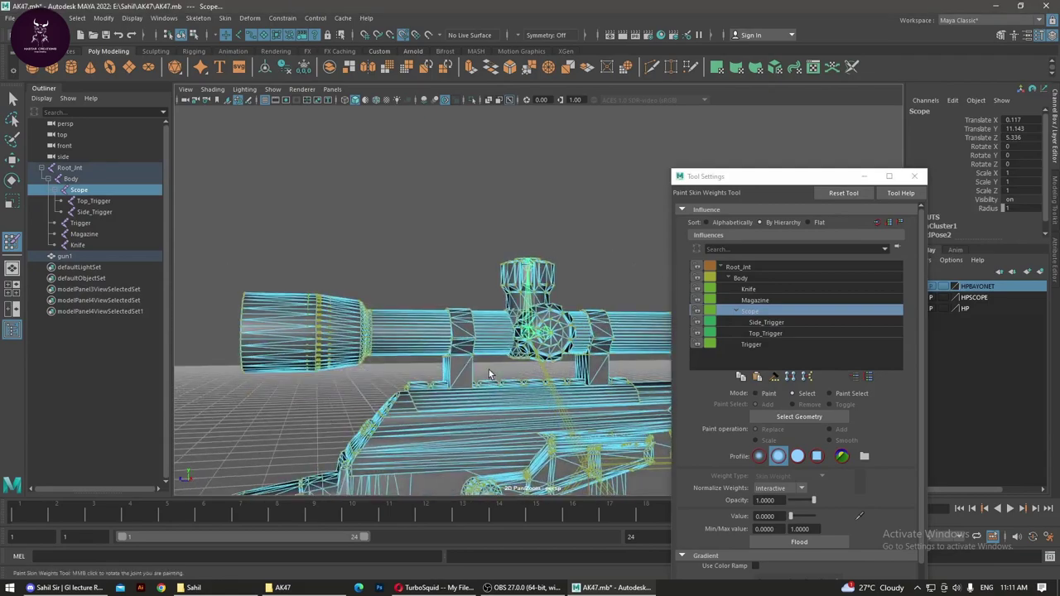
left_click(215, 236)
left_click_drag(213, 238, 418, 354)
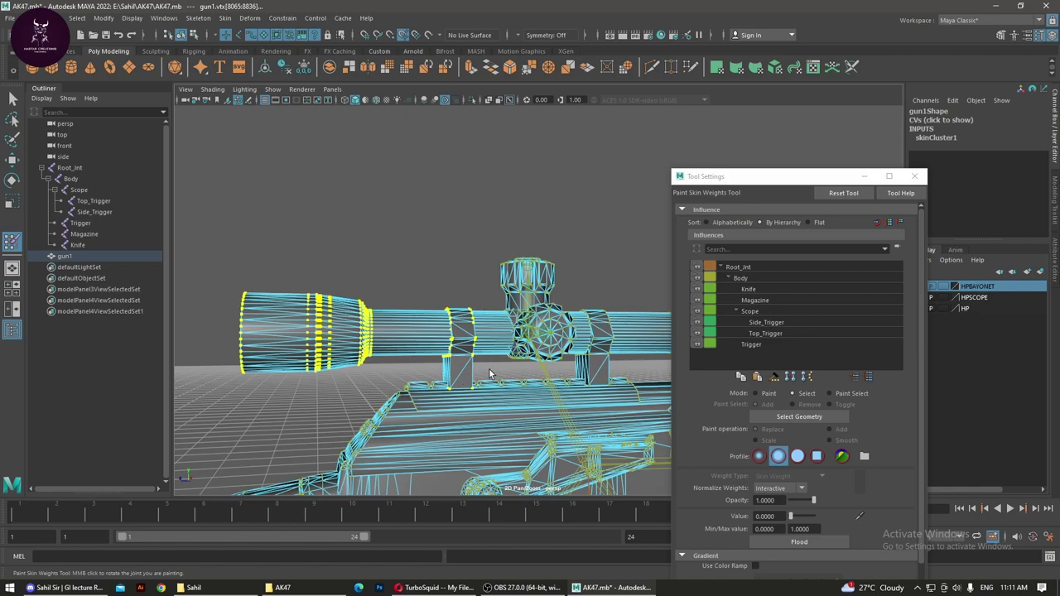
key("alt+shift")
left_click_drag(512, 362, 508, 362, "alt")
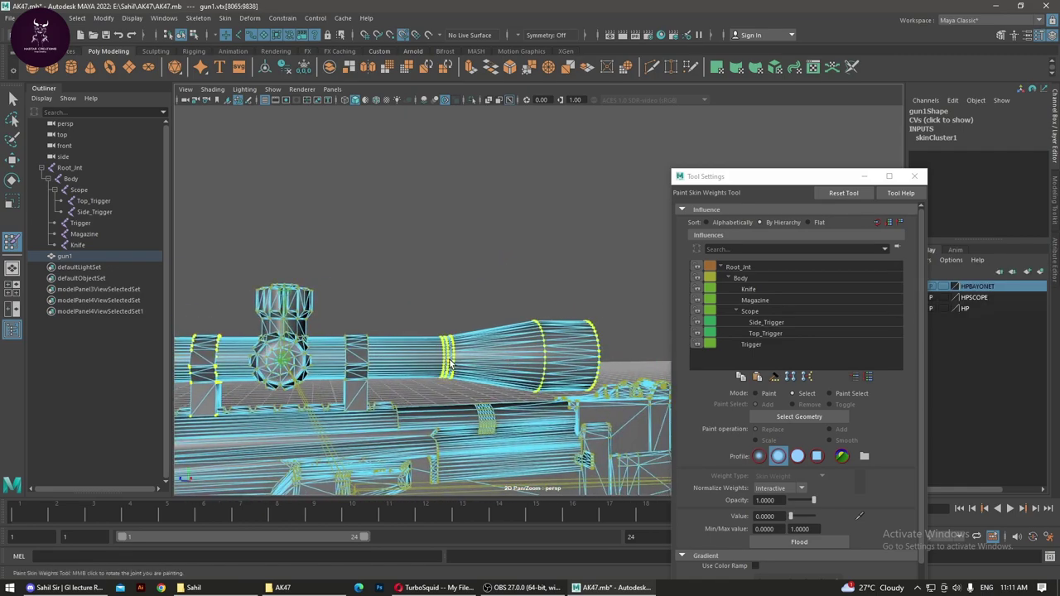
mouse_move(366, 365)
left_mouse_down("alt")
mouse_move(541, 405)
mouse_move(464, 381)
left_mouse_up("alt")
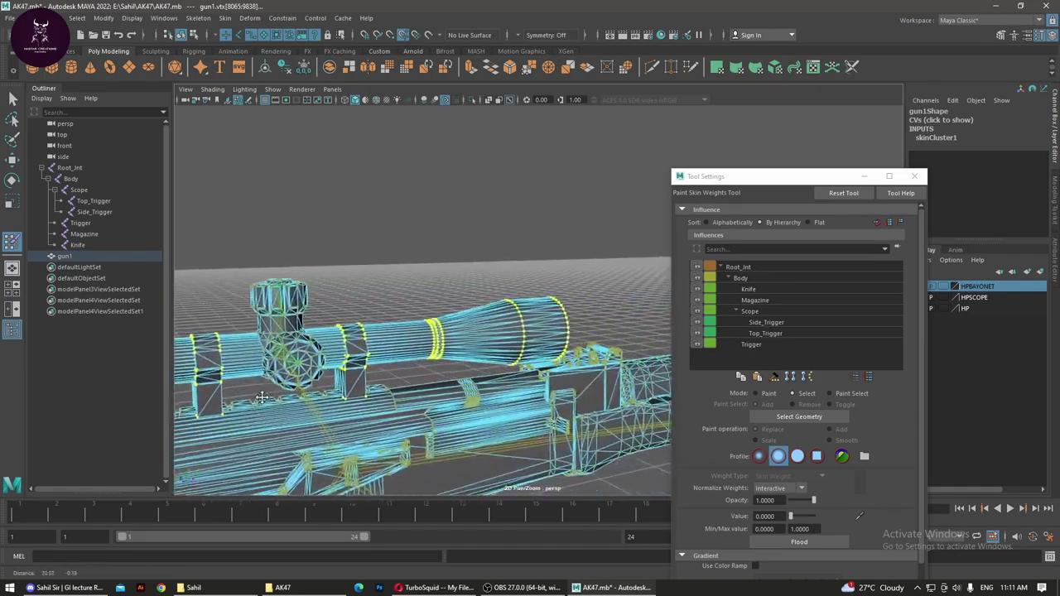
right_click_drag(463, 381, 403, 367, "alt")
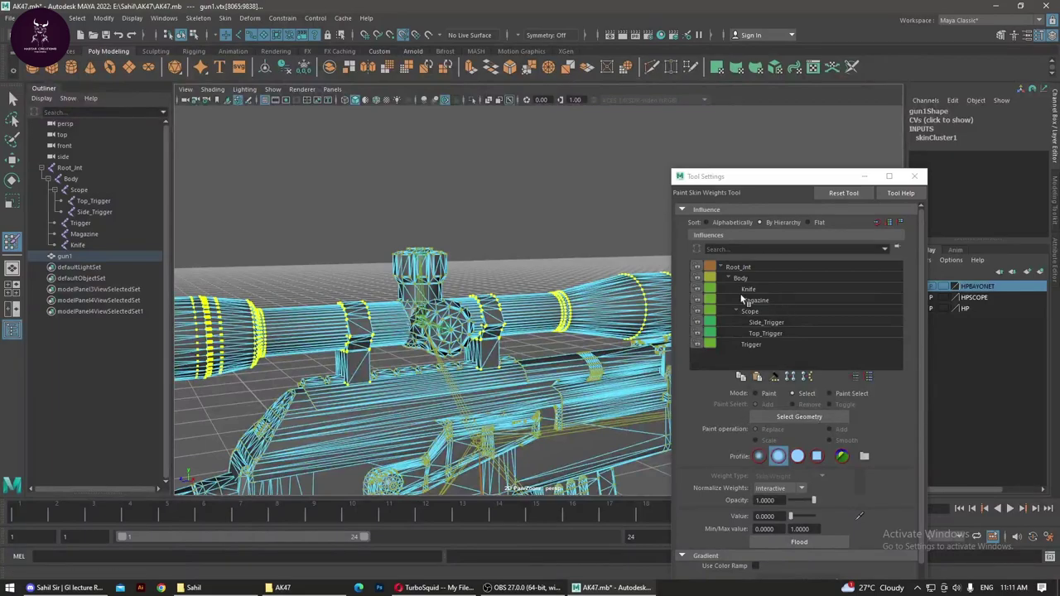
left_click(752, 301)
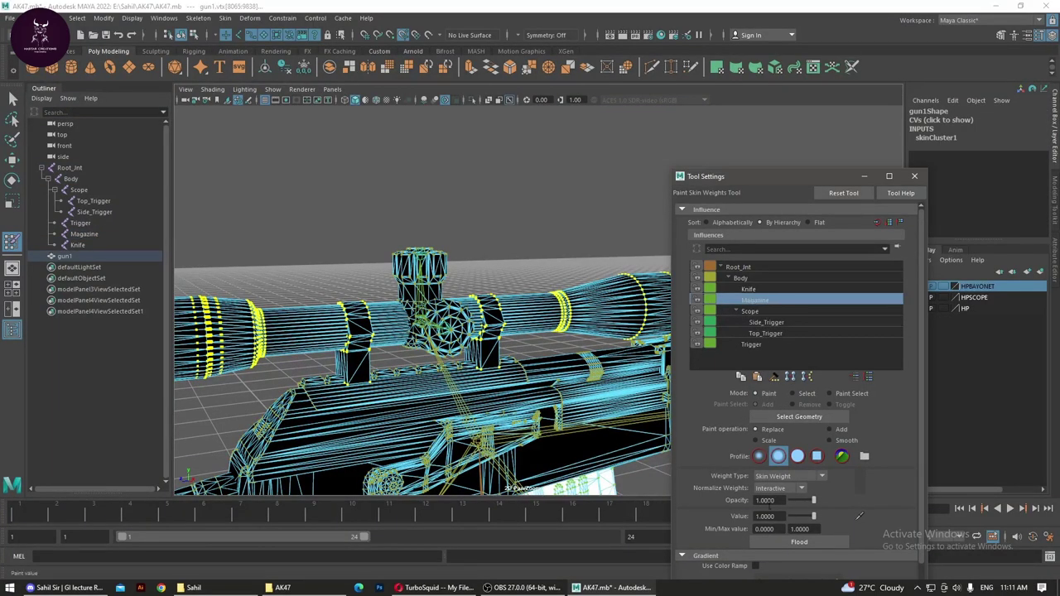
Step: Flood the scope vertices to Magazine, review Scope and Side_Trigger weights, then undo the flood
left_click(799, 542)
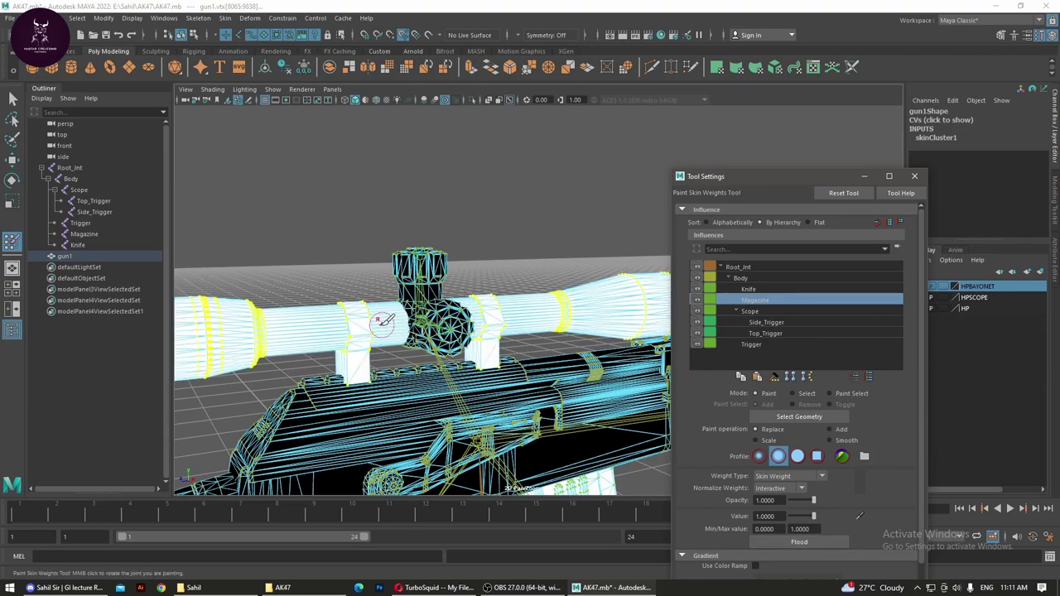
right_click_drag(384, 323, 567, 362, "alt")
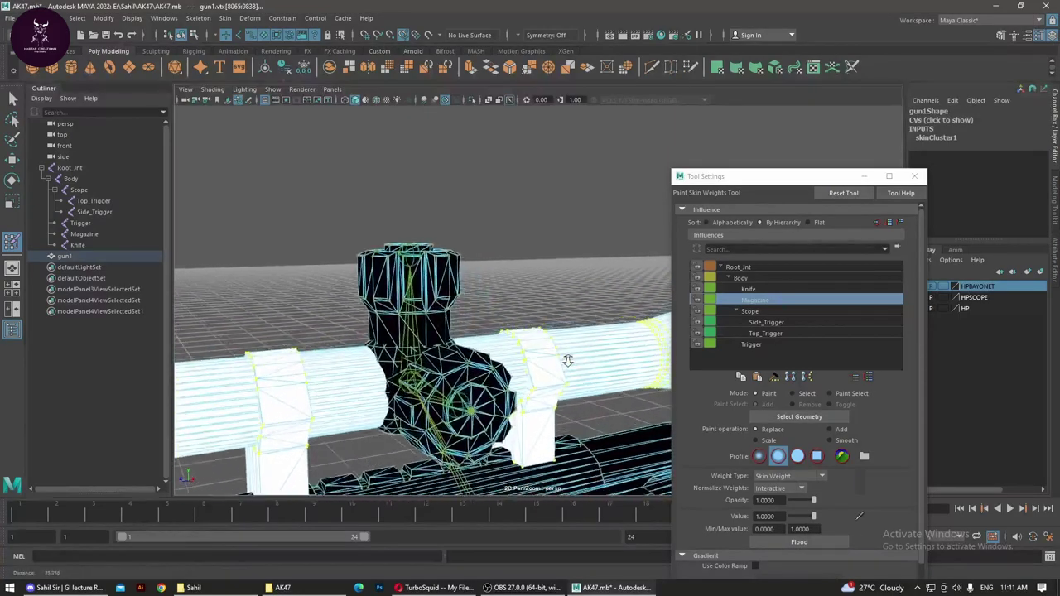
left_click(762, 311)
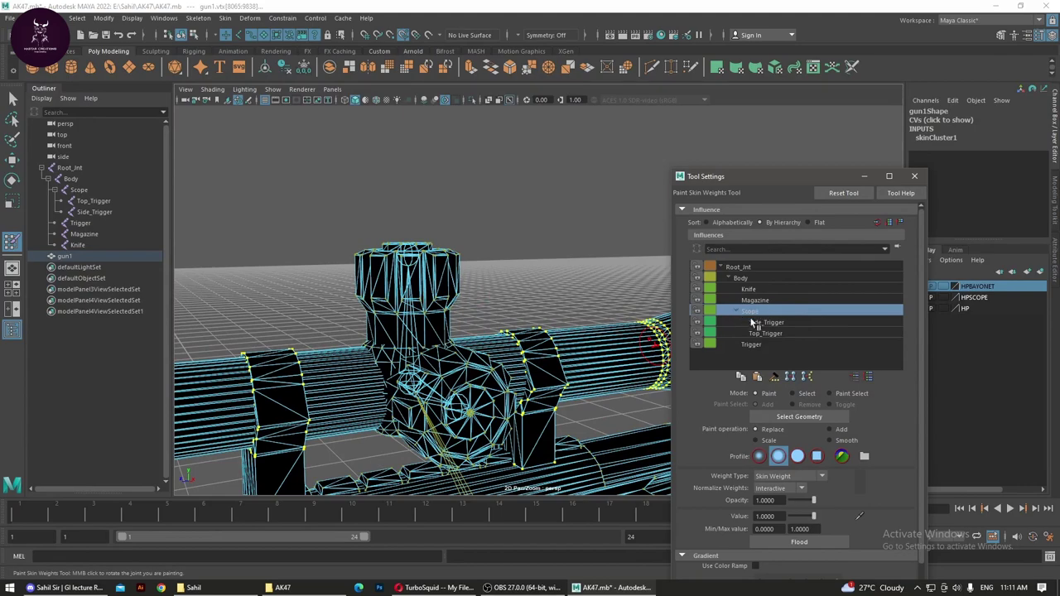
left_click(766, 323)
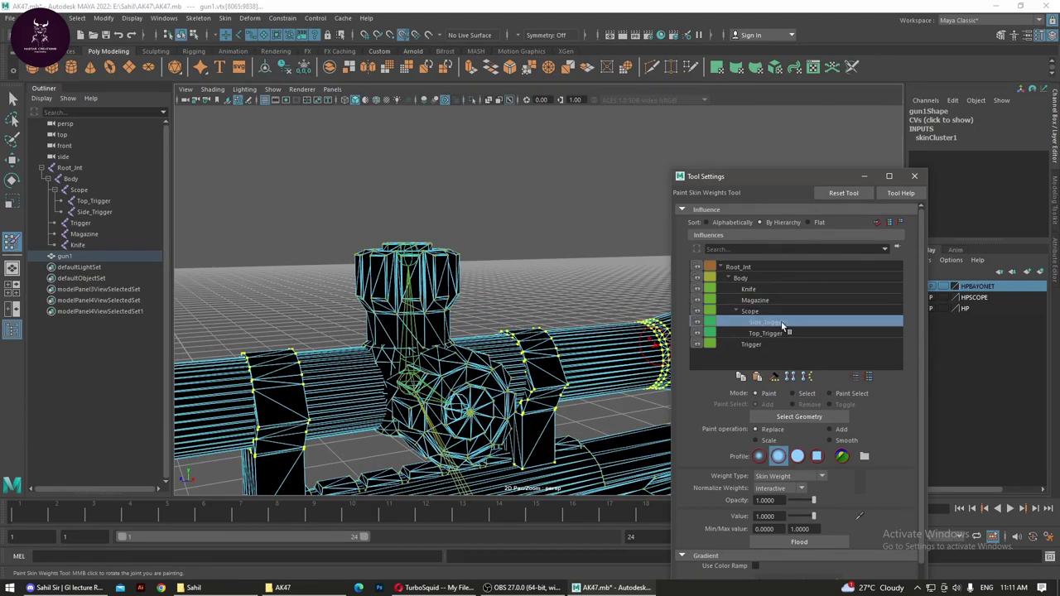
left_click(753, 313)
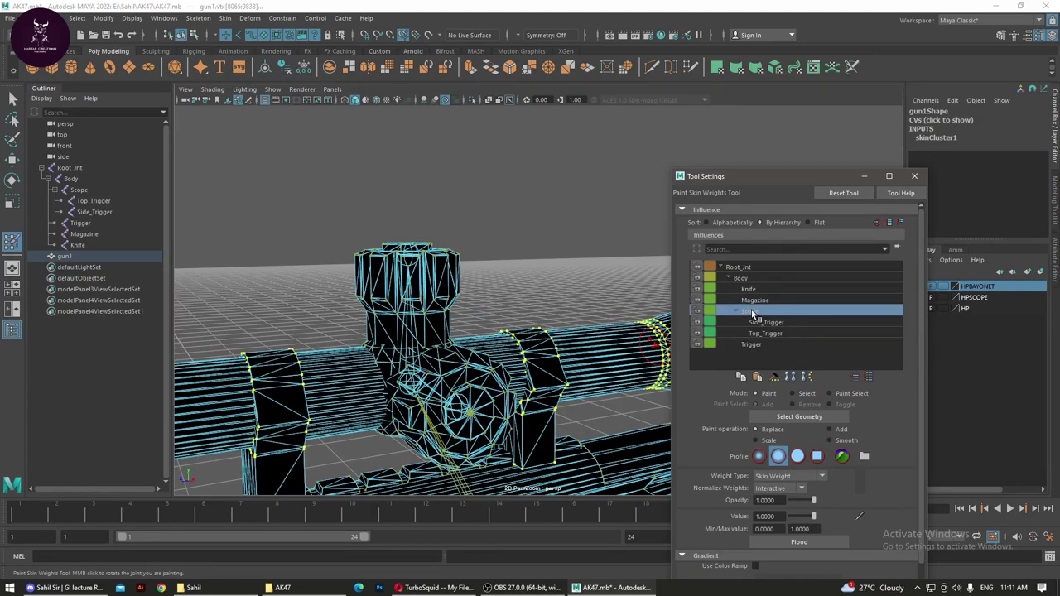
left_click(738, 312)
left_click(738, 312)
left_click(756, 302)
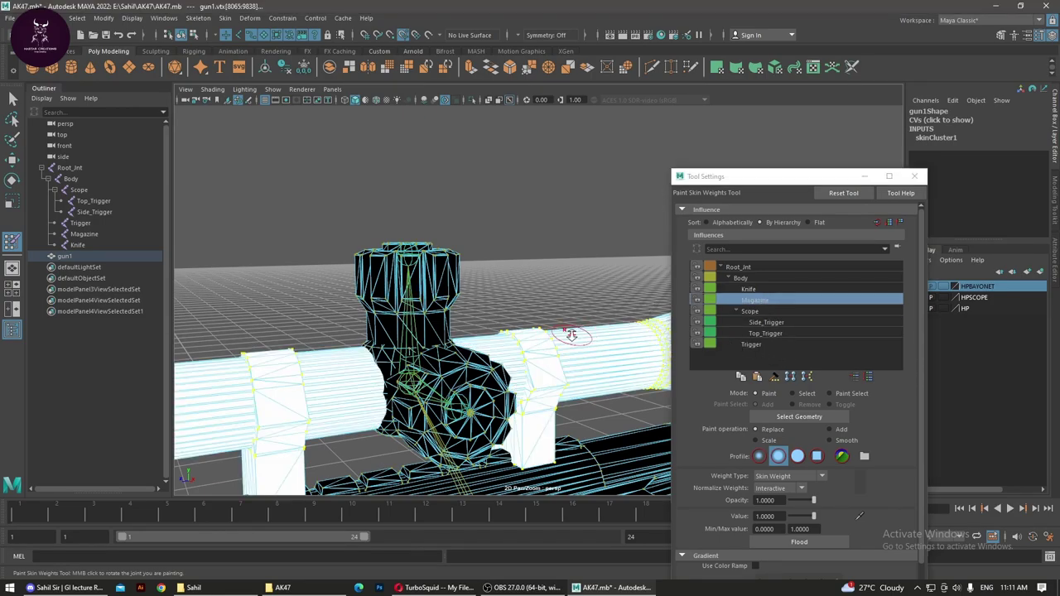
right_click_drag(542, 344, 474, 297, "alt")
key("ctrl+z")
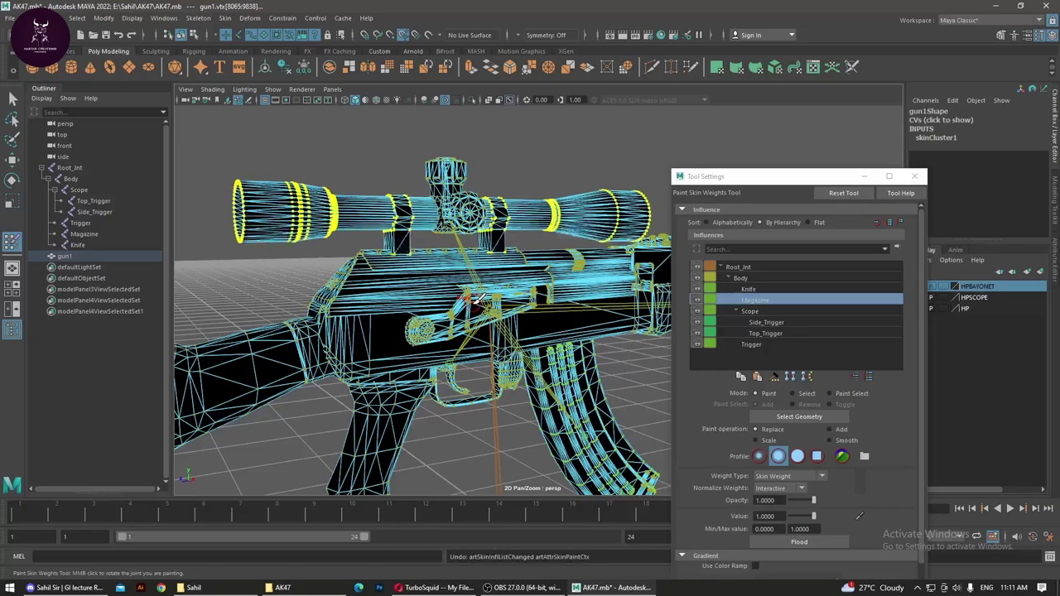
right_click_drag(522, 204, 682, 355, "alt")
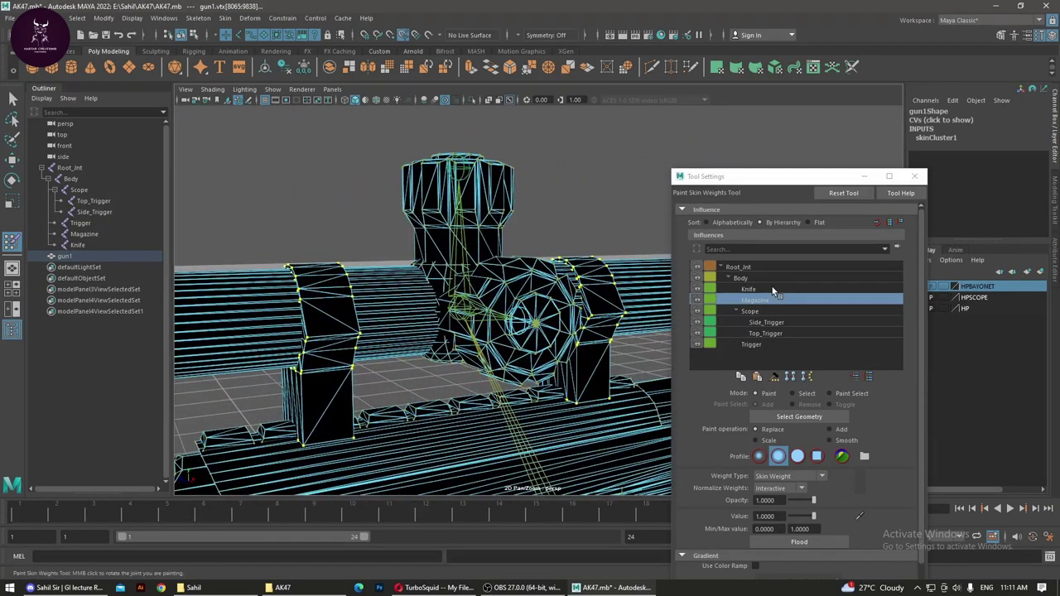
Step: Select the scope tube's vertices and flood them to full Scope weight (1.0)
left_click(760, 312)
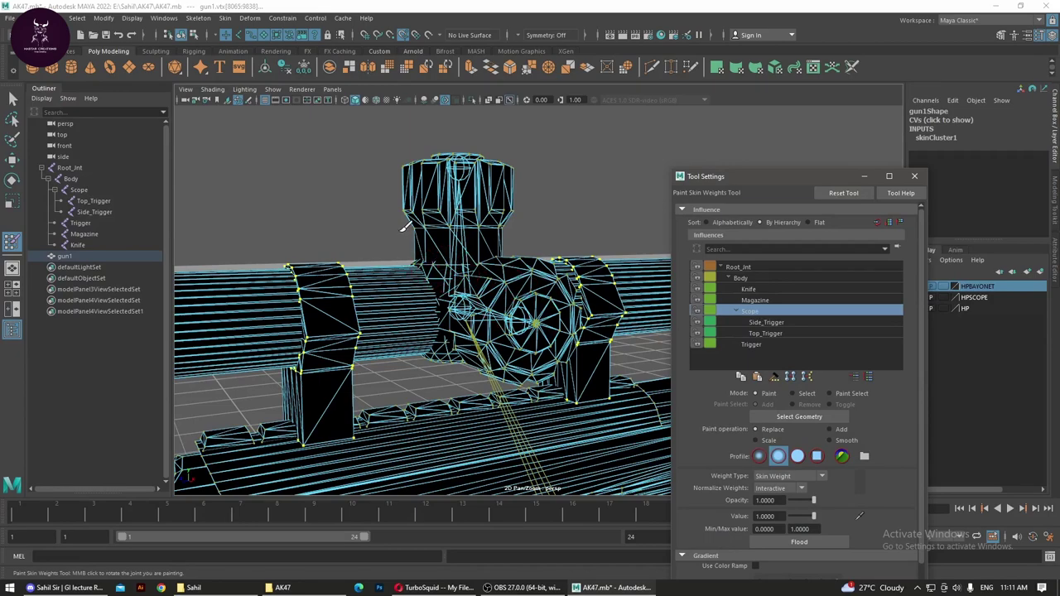
left_click(439, 270)
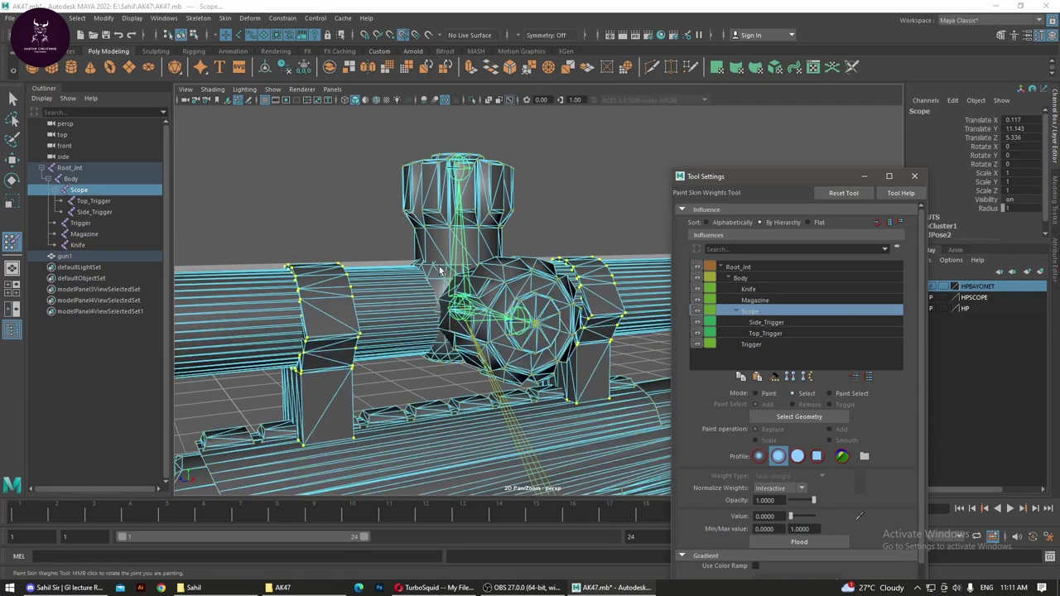
left_click(431, 271)
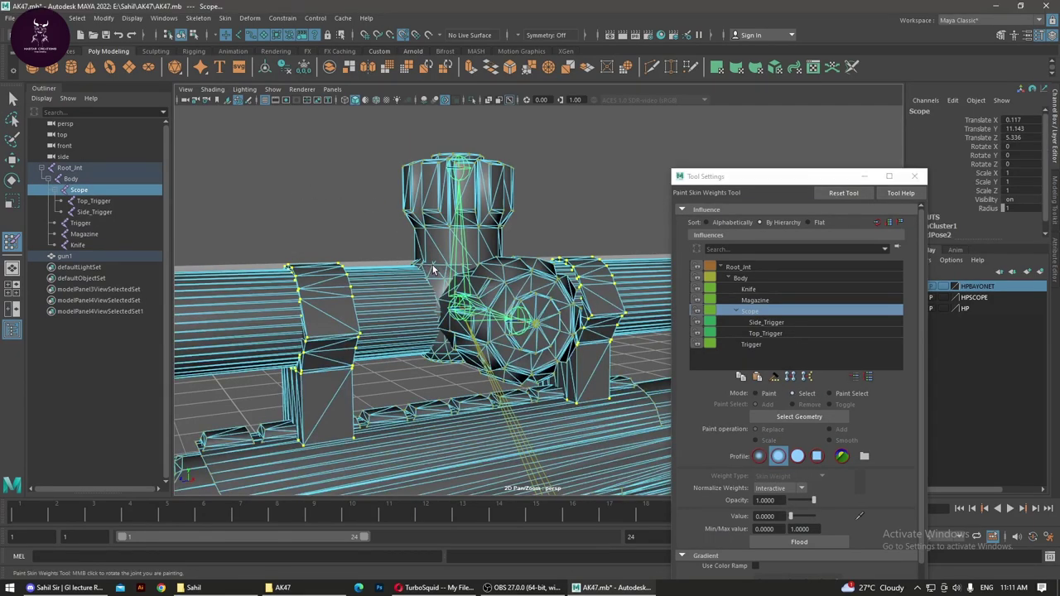
left_click(432, 265)
key("f")
right_click_drag(264, 292, 473, 286, "alt")
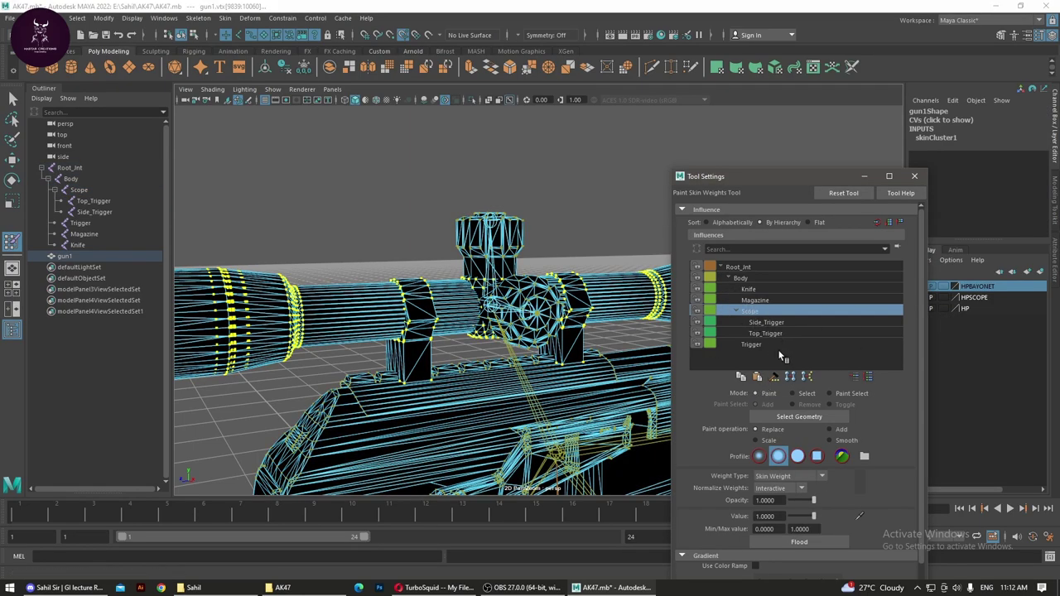
left_click(783, 541)
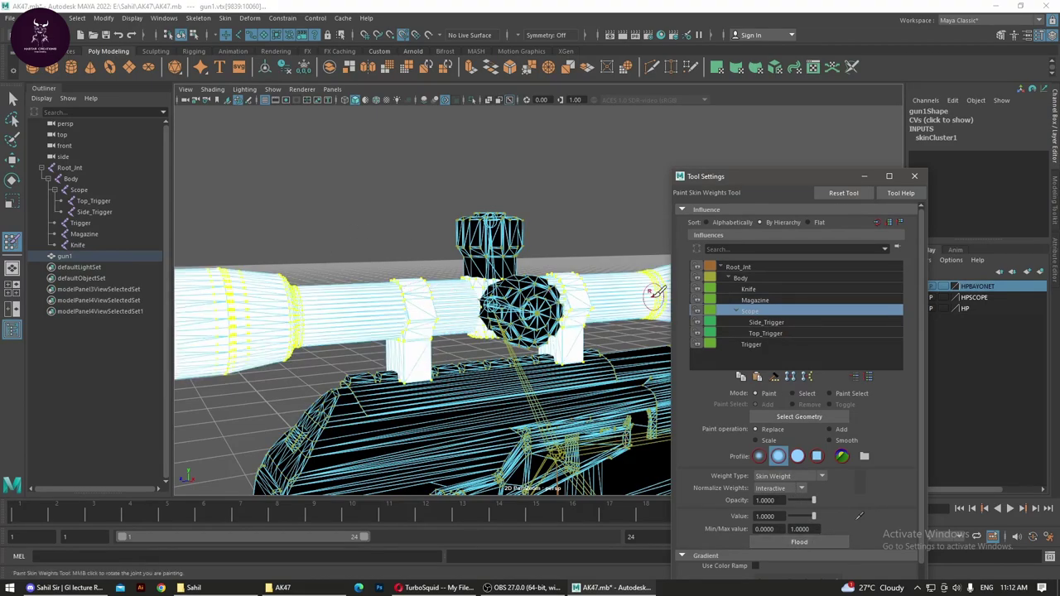
Step: Choose the Side_Trigger influence and set the weight tool to Select mode
left_click(770, 323)
mouse_move(525, 277)
left_mouse_down("alt")
mouse_move(480, 296)
mouse_move(473, 279)
left_mouse_up("alt")
scroll(473, 279, "up", 4)
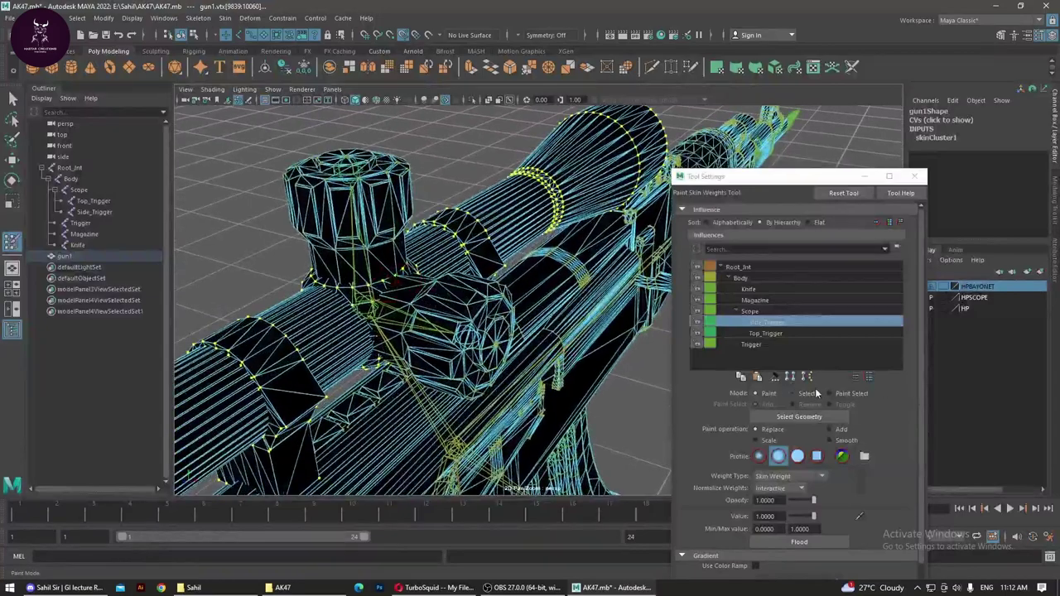
left_click(810, 395)
Step: Pick the side knob's vertices and flood them to full Side_Trigger weight
left_click(468, 309)
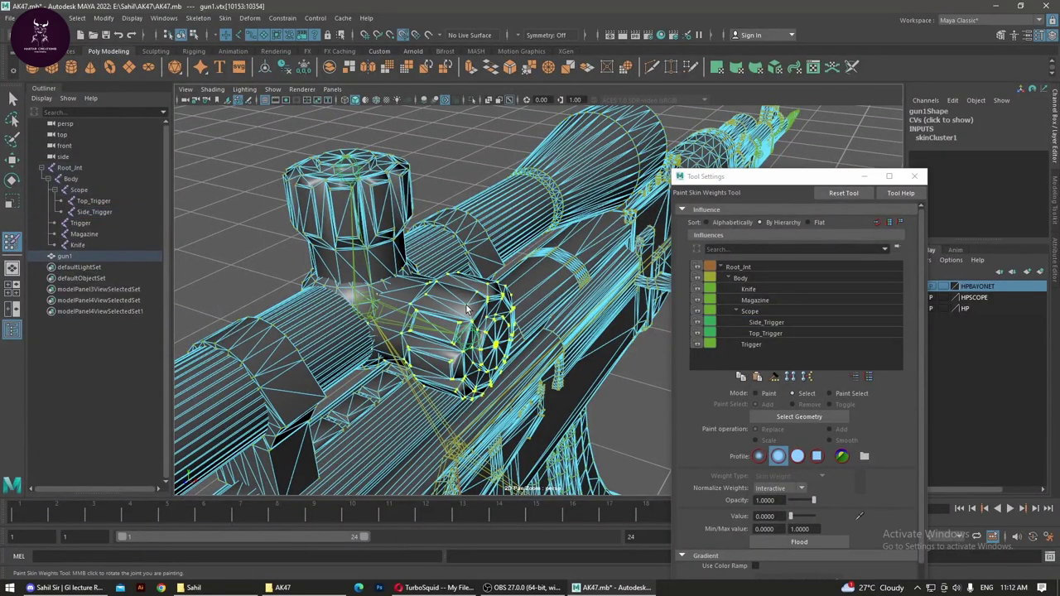
left_click(770, 322)
left_click(799, 542)
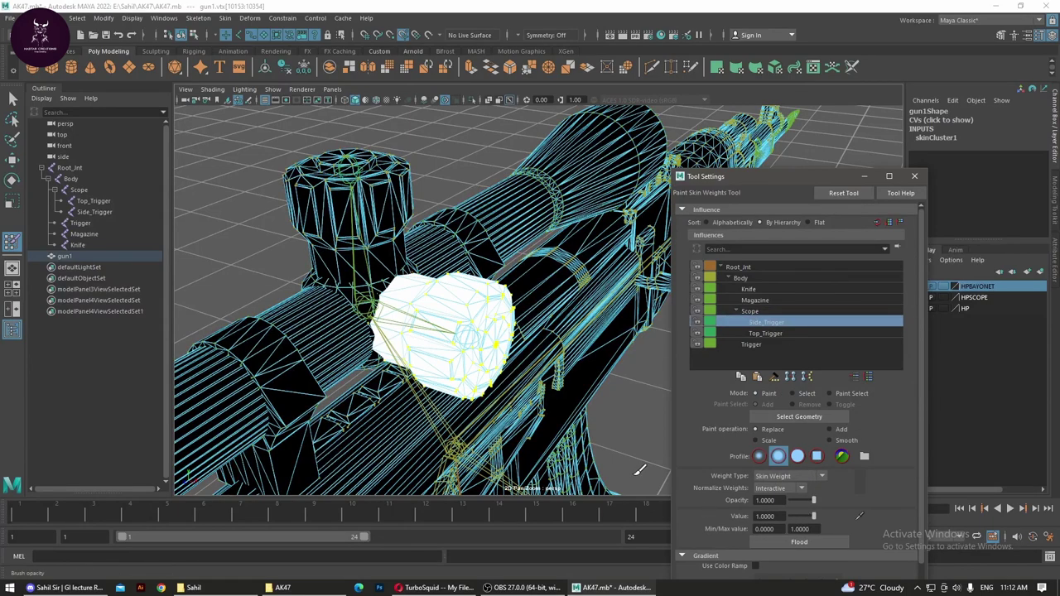
Step: Pick the top scope knob's vertices and flood them to full Top_Trigger weight
left_click(770, 333)
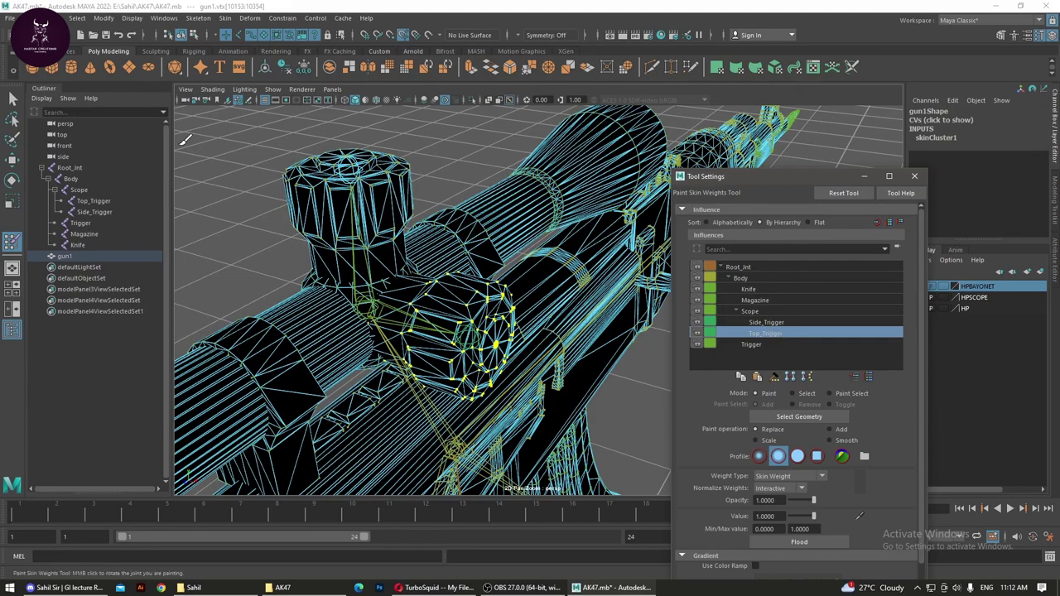
left_click(807, 394)
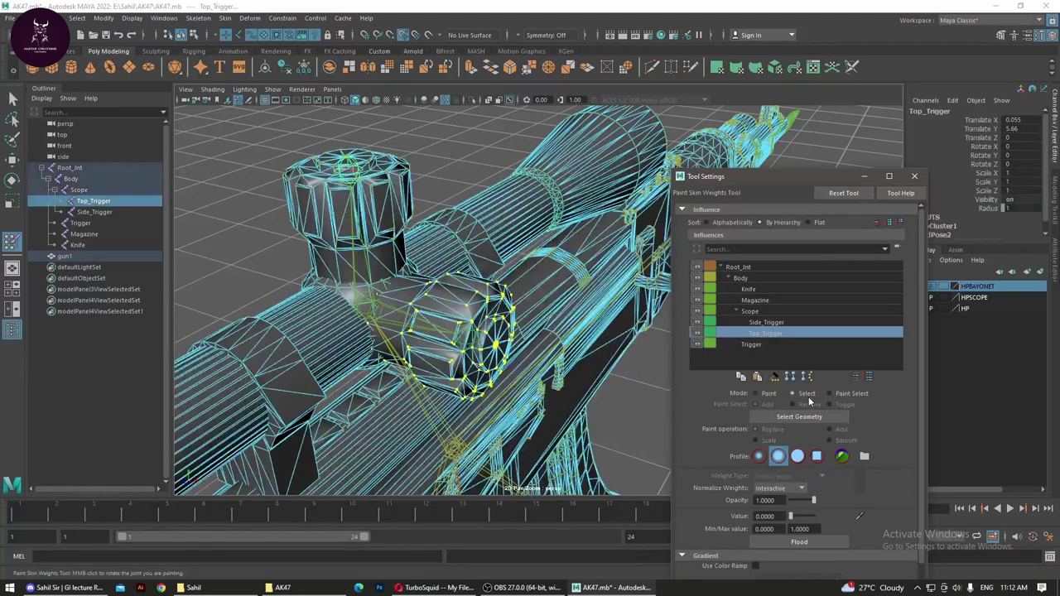
left_click(302, 184)
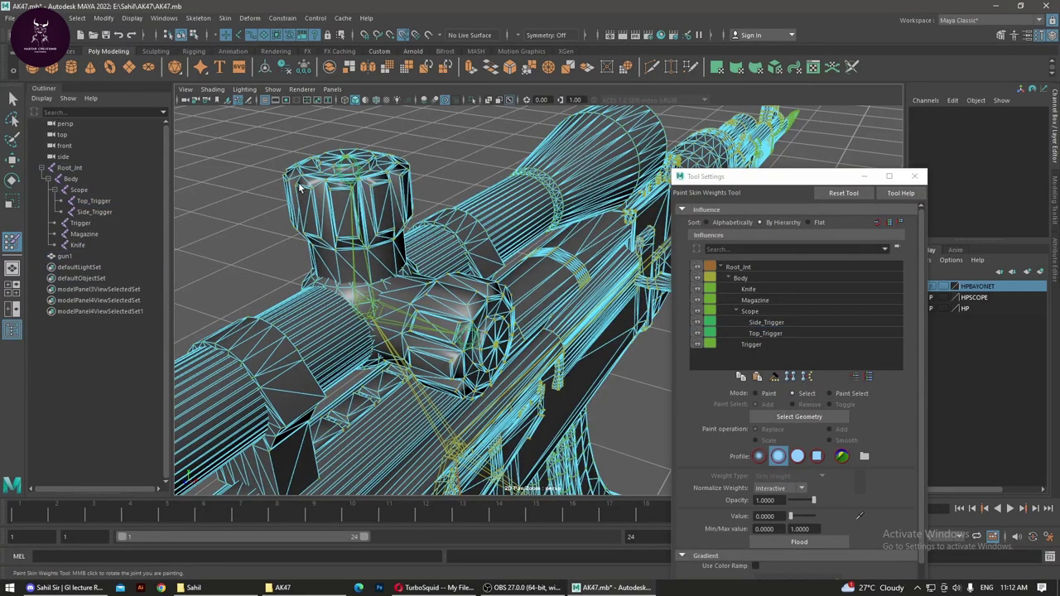
left_click(776, 322)
left_click(789, 333)
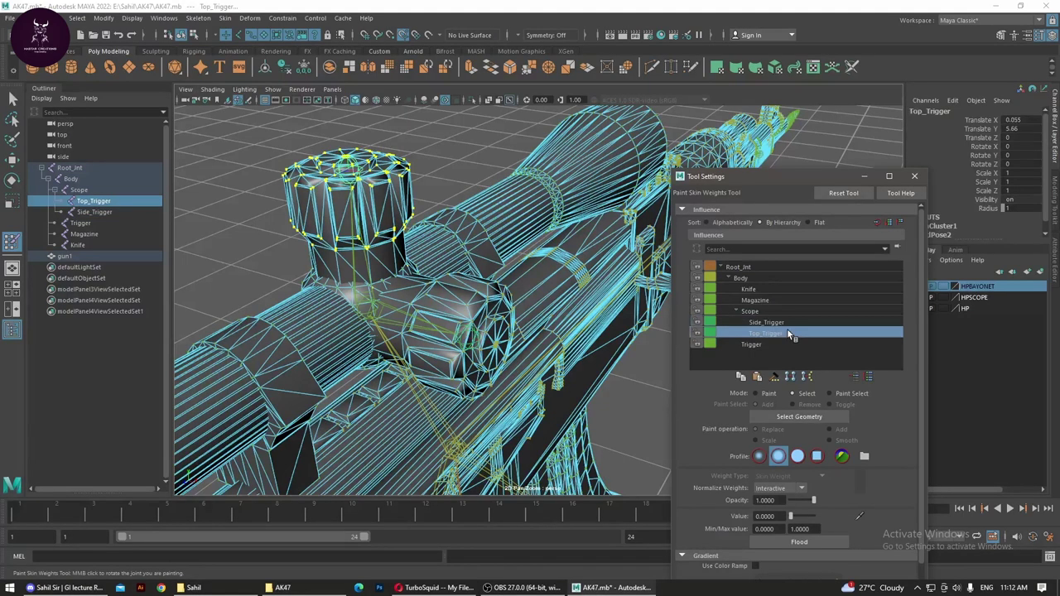
left_click(768, 394)
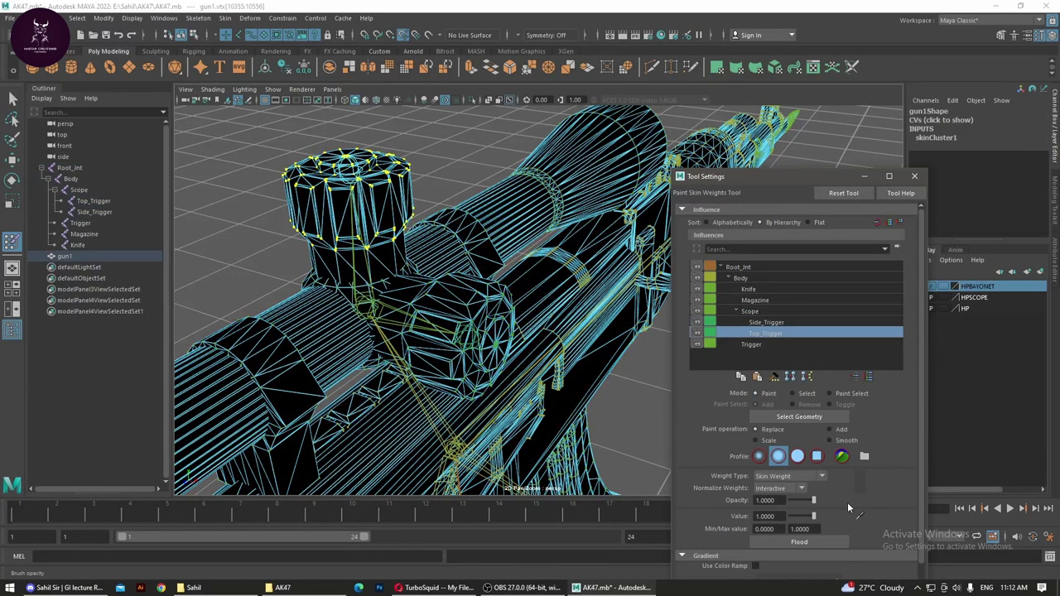
left_click(810, 542)
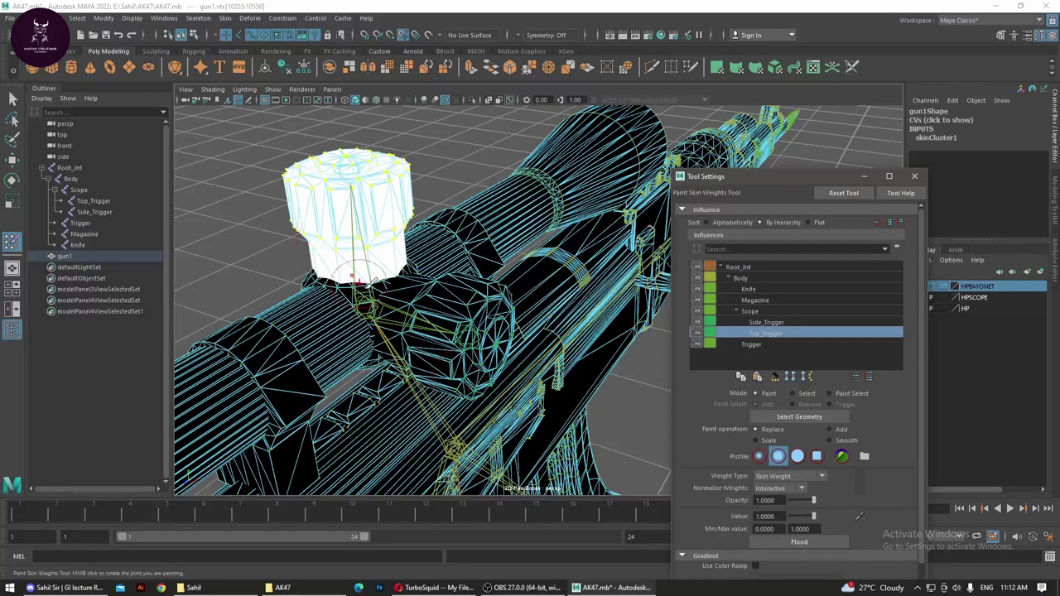
Step: Select the trigger vertices and flood them to full weight on the Trigger joint influence
left_click(761, 345)
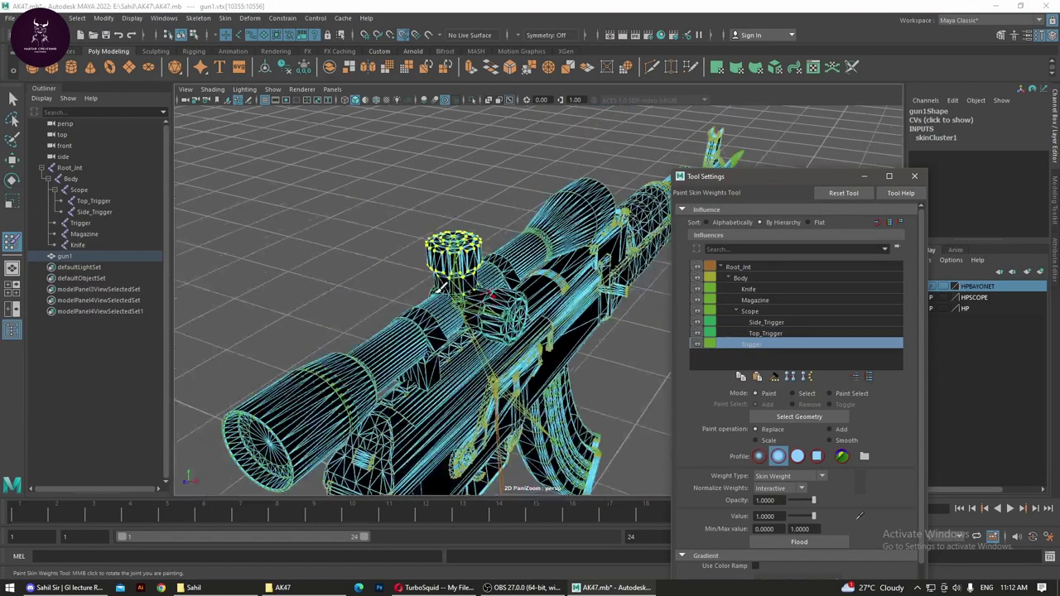
scroll(439, 290, "down", 5)
scroll(340, 340, "up", 5)
scroll(340, 340, "up", 2)
scroll(456, 373, "up", 2)
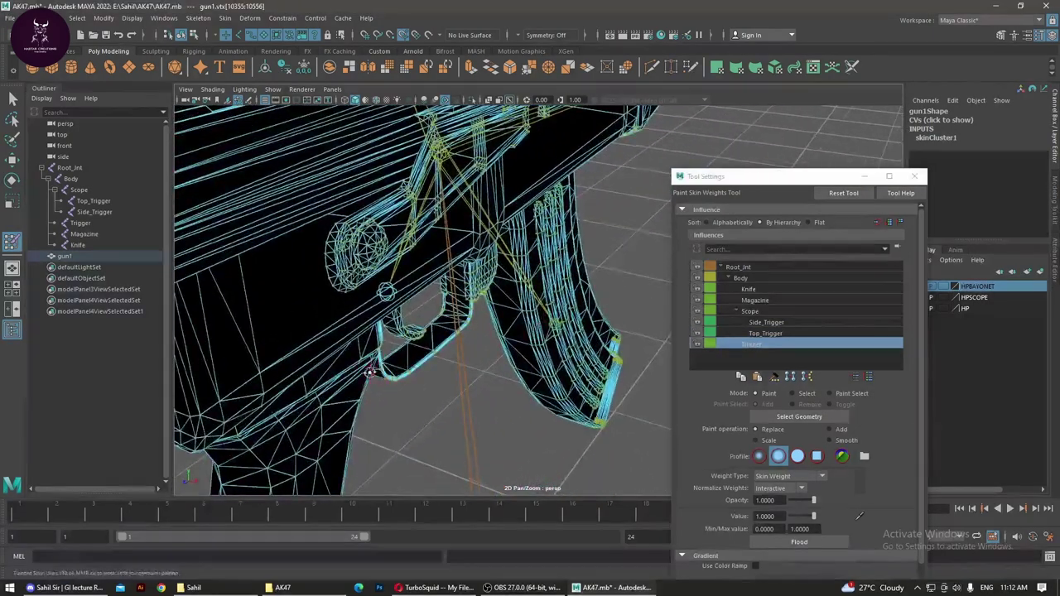
scroll(463, 377, "up", 2)
scroll(476, 384, "up", 2)
scroll(477, 384, "up", 2)
scroll(473, 315, "up", 2)
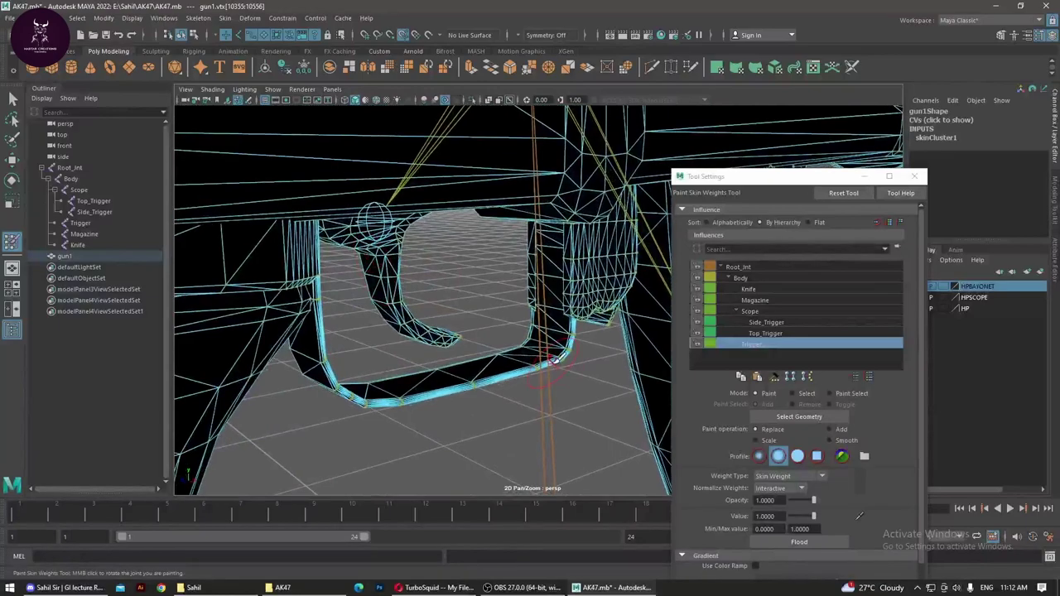
left_click(793, 393)
left_click(393, 306)
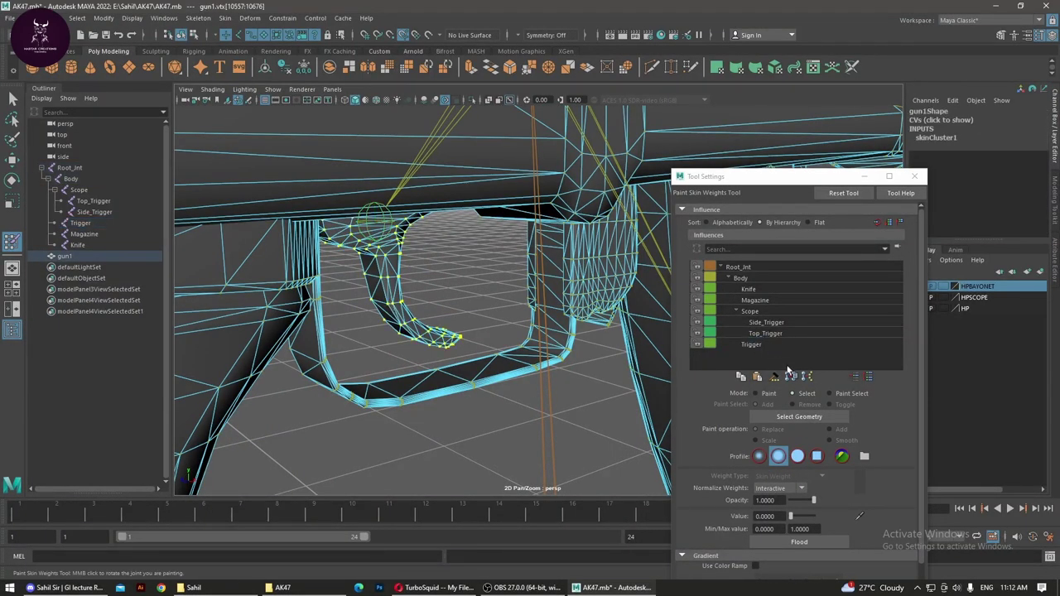
left_click(755, 393)
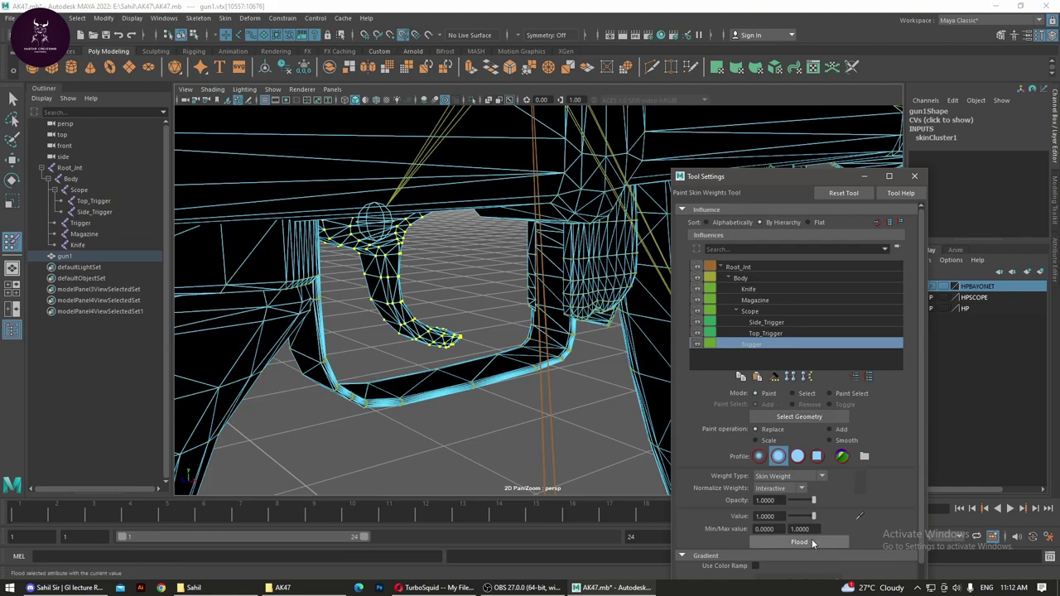
left_click(799, 542)
key("f")
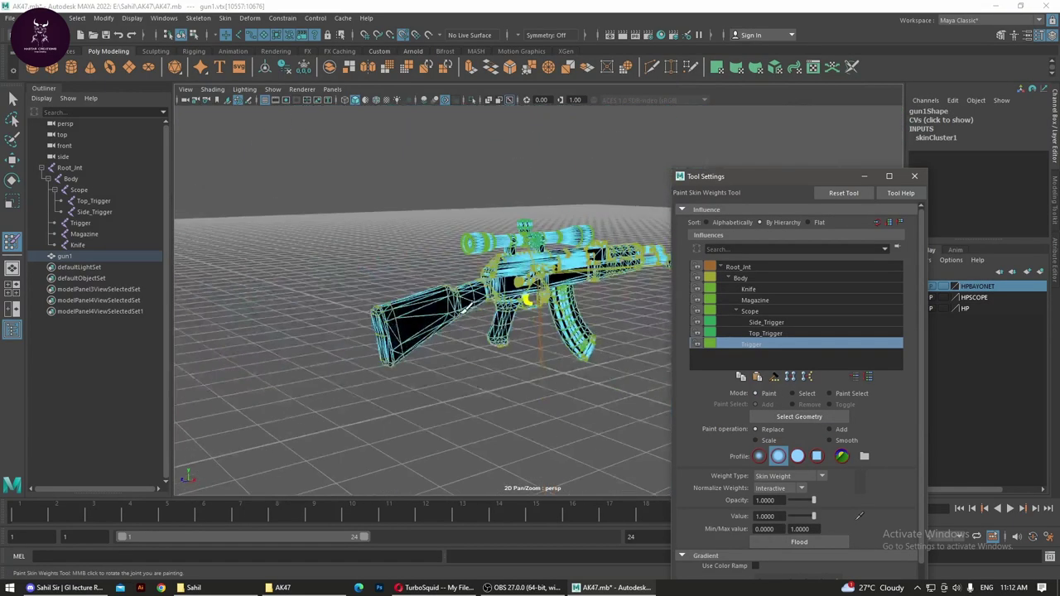
Step: Close the weight-painting settings and save the scene as AK47.mb
left_click(915, 176)
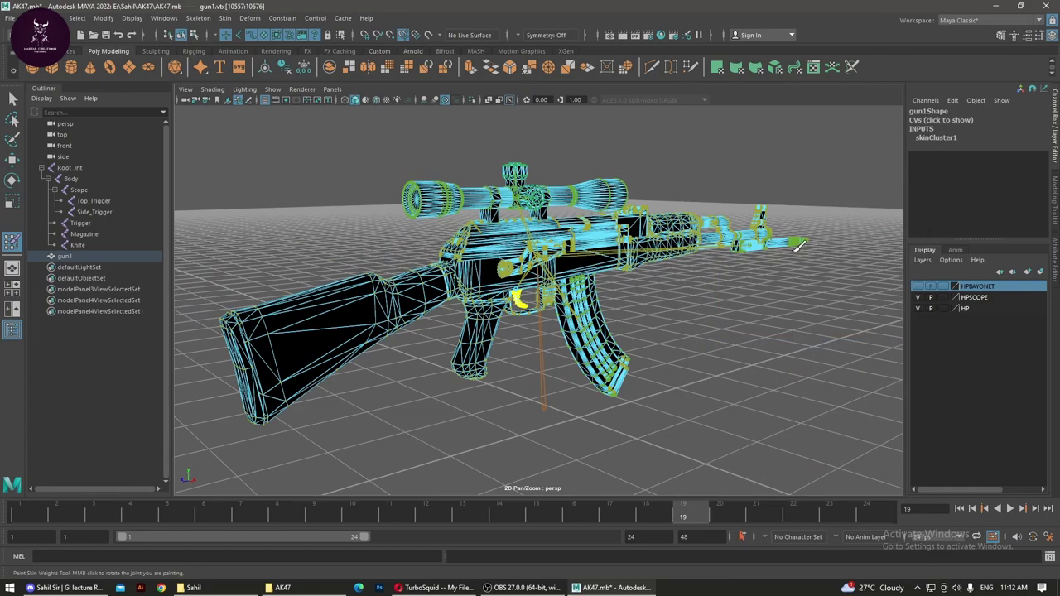
key("ctrl+s")
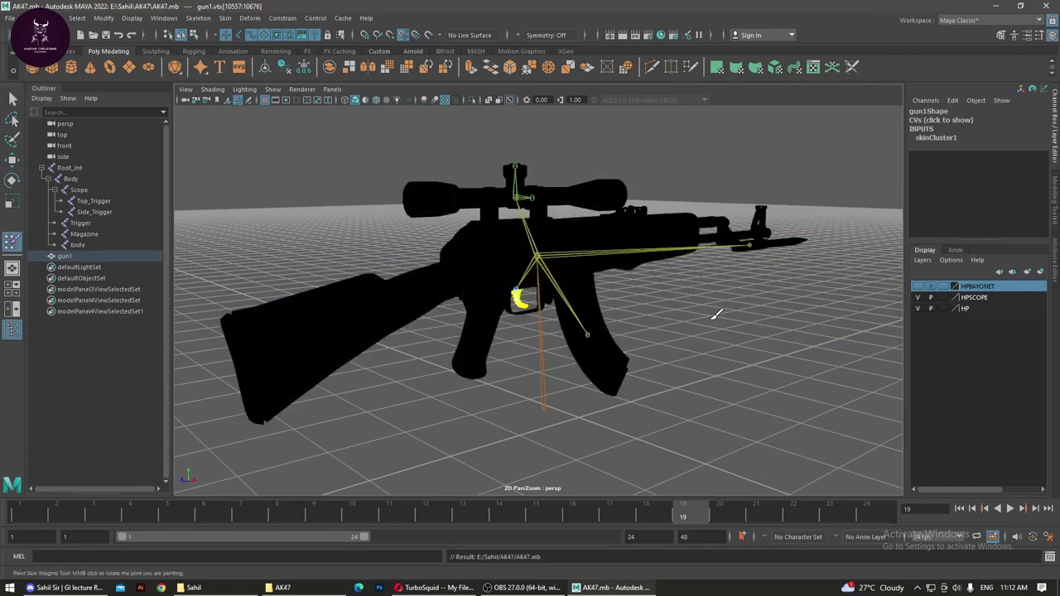
mouse_move(717, 313)
left_mouse_down("alt")
mouse_move(638, 356)
mouse_move(595, 333)
left_mouse_up("alt")
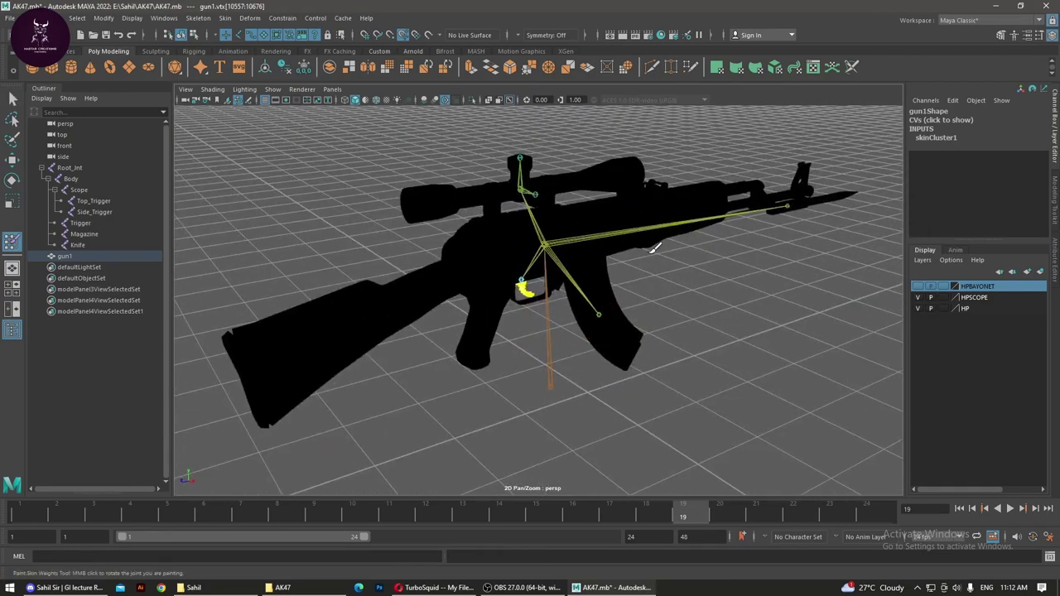
key("ctrl+s")
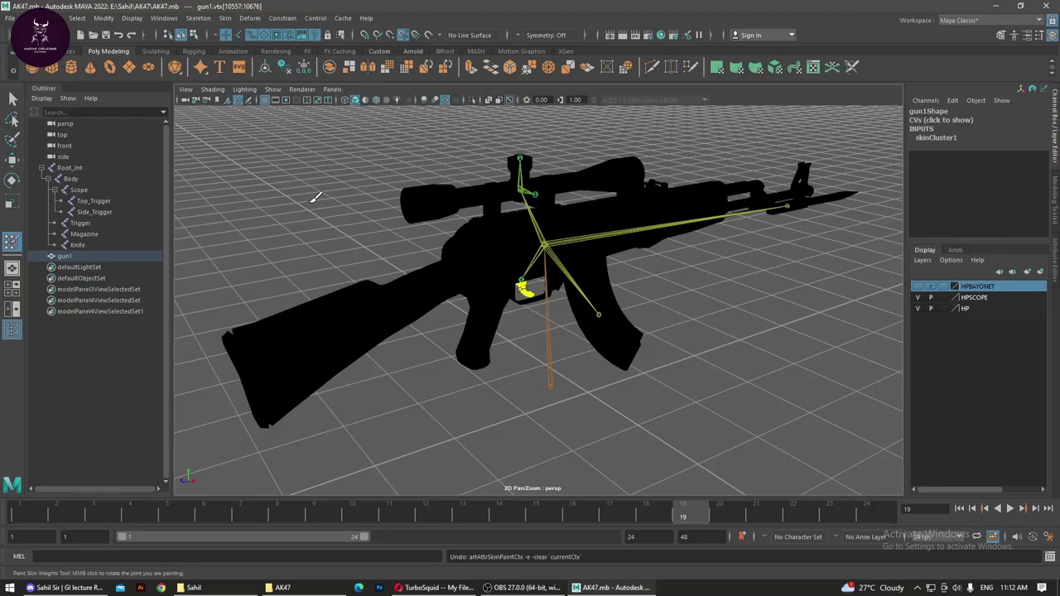
right_click_drag(473, 267, 459, 252)
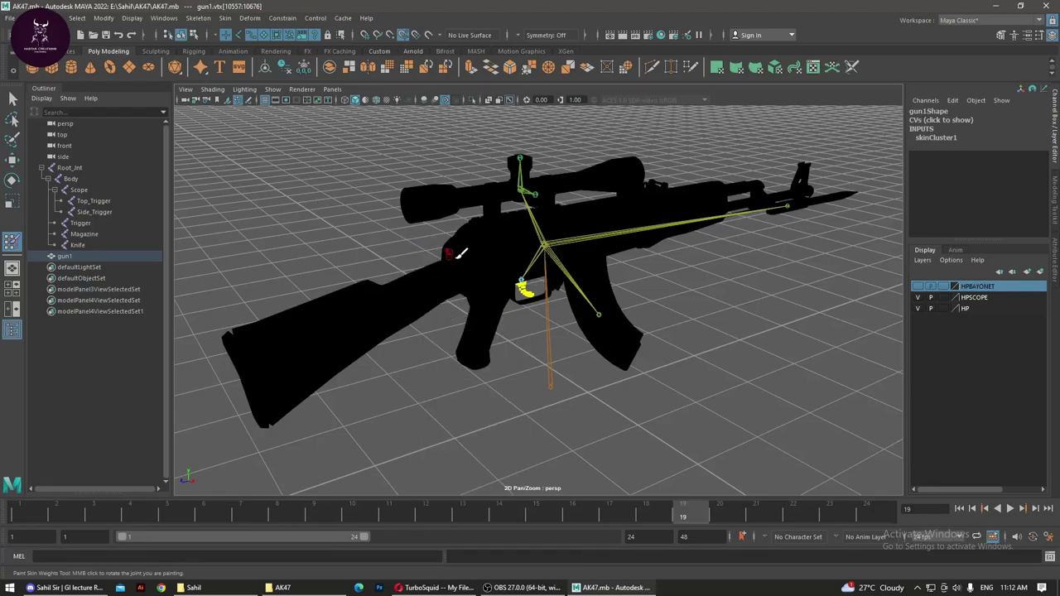
Step: Try wireframe and anti-aliasing toggles, leaving the wireframe-on-shaded overlay turned on
scroll(549, 263, "up", 3)
right_click_drag(571, 236, 566, 233)
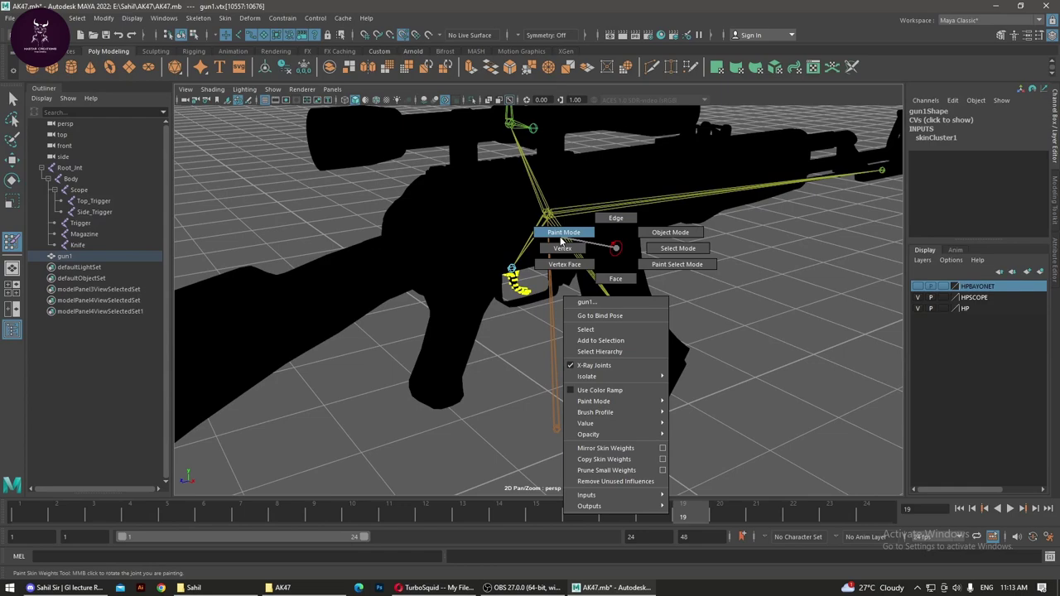
right_click_drag(617, 274, 580, 267)
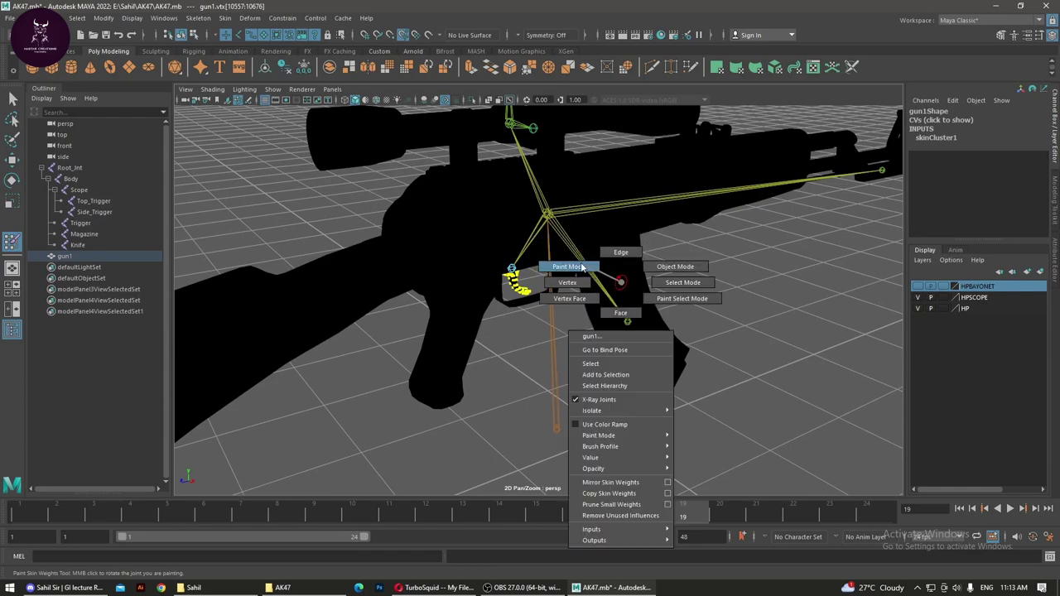
left_click(346, 99)
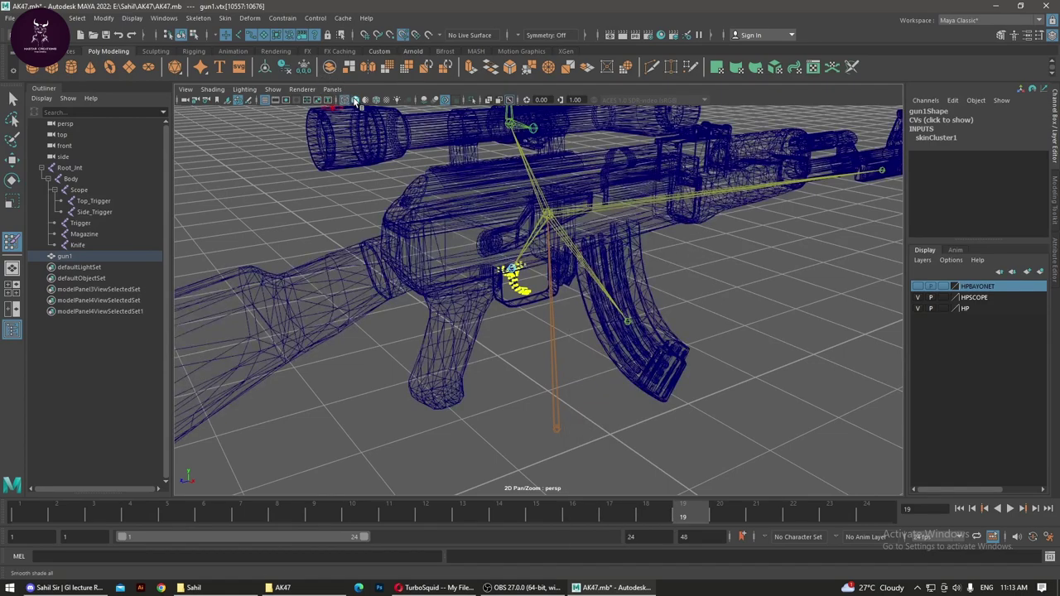
left_click(356, 99)
left_click(447, 97)
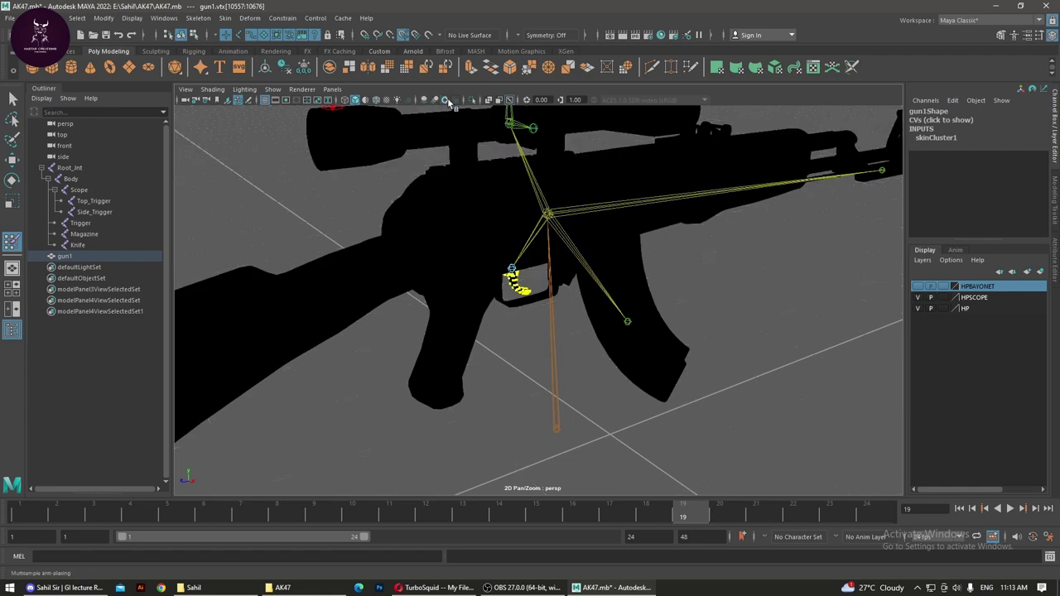
left_click(447, 97)
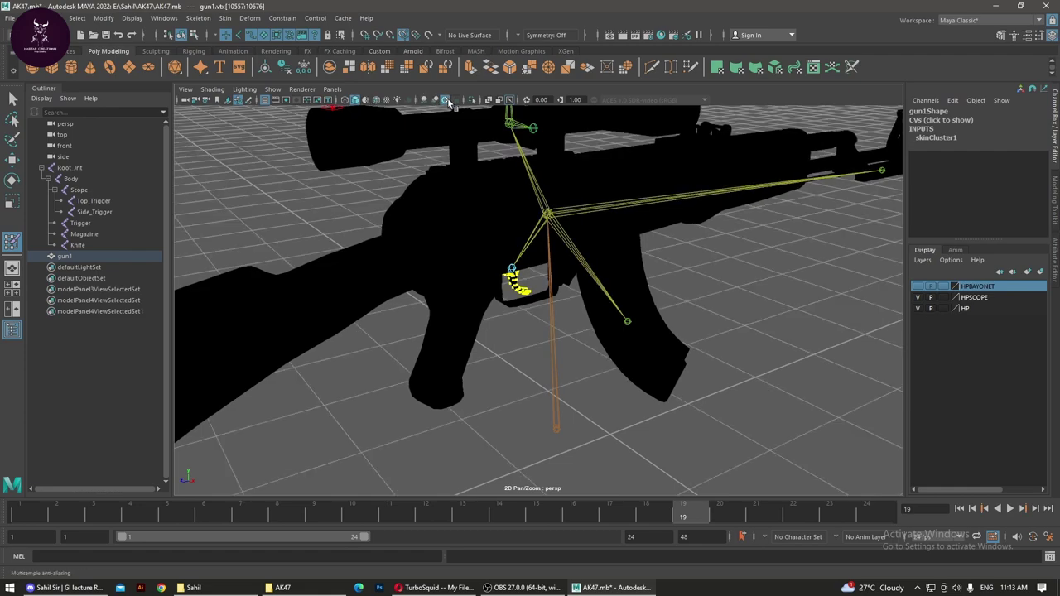
left_click(377, 100)
left_click(377, 101)
left_click(377, 100)
Step: Light the viewport with Use All Lights
left_click(188, 89)
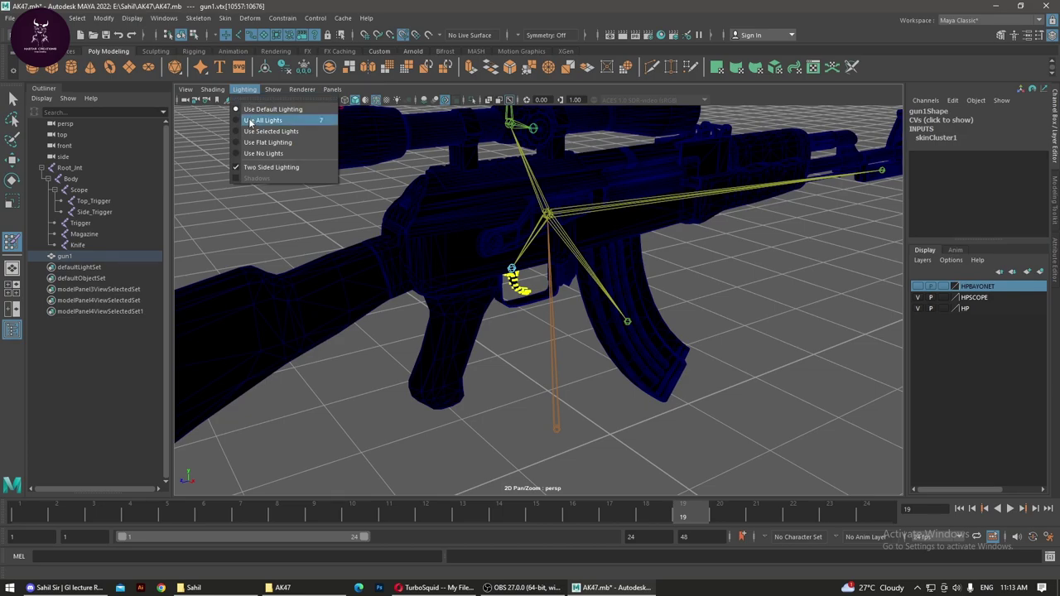
left_click(251, 121)
left_click(245, 89)
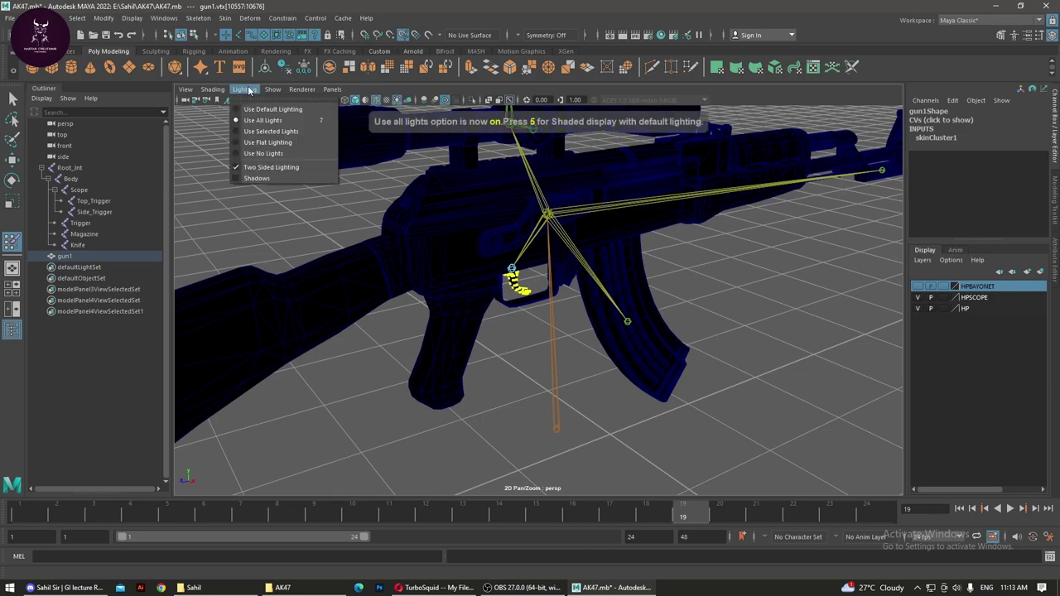
left_click(245, 89)
Step: Cycle the gun's display through wireframe, smooth shading and flat shading
left_click(274, 90)
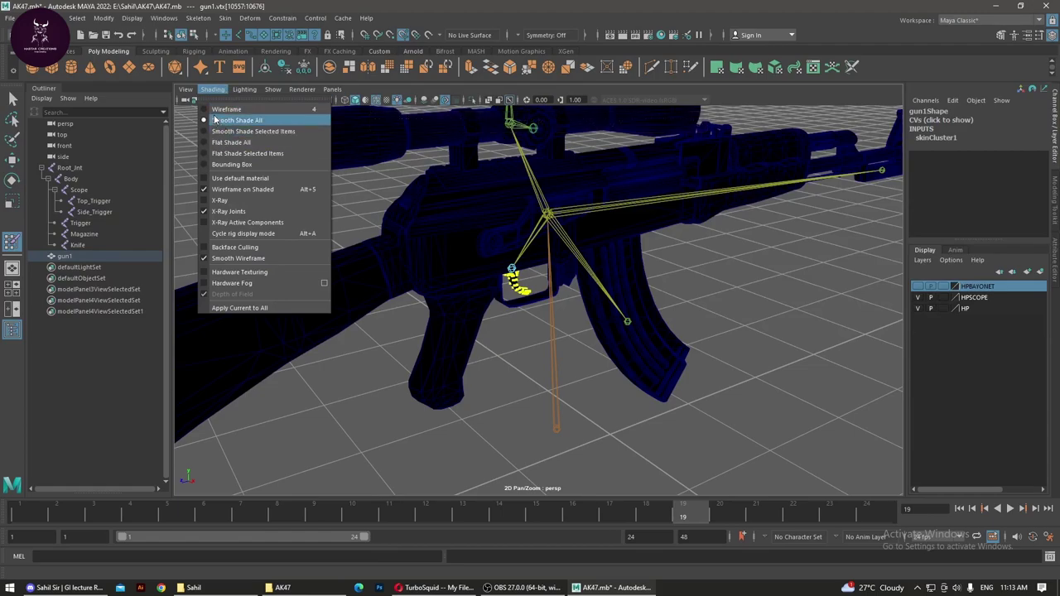
left_click(220, 108)
left_click(211, 89)
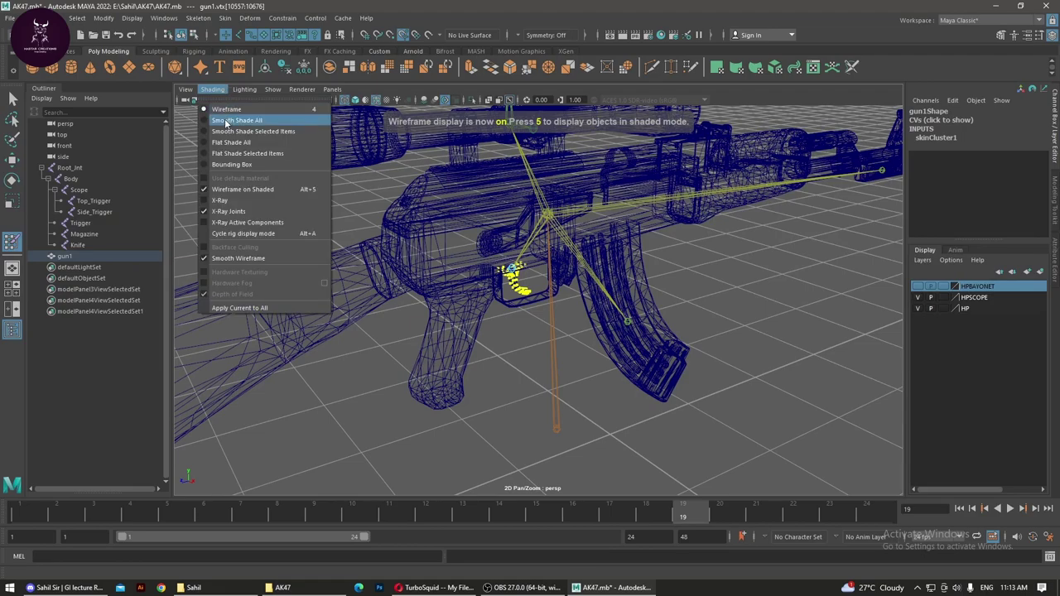
left_click(228, 120)
left_click(217, 89)
left_click(226, 108)
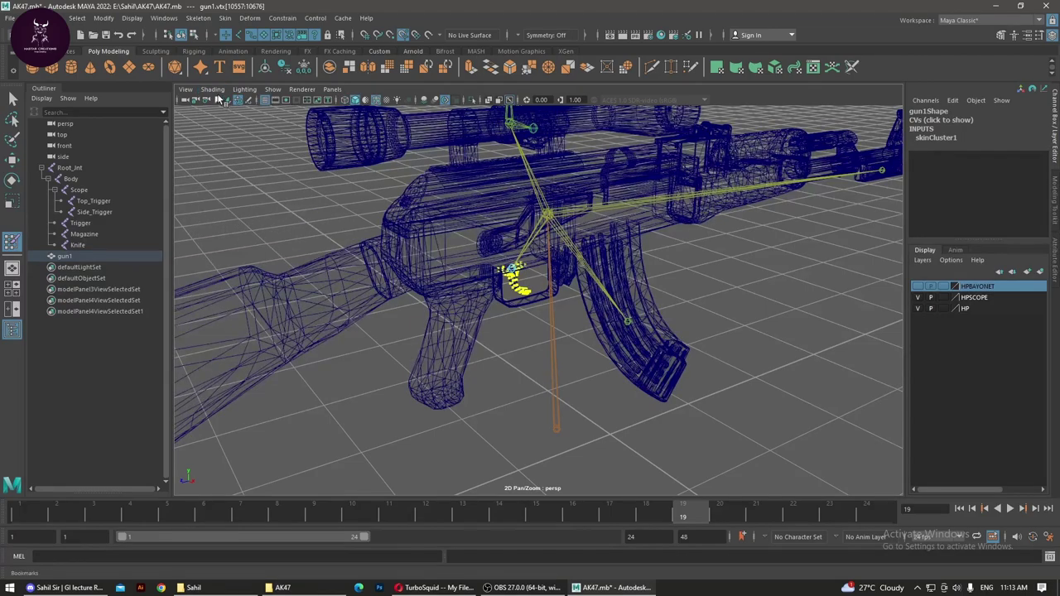
left_click(212, 90)
left_click(231, 142)
left_click(212, 90)
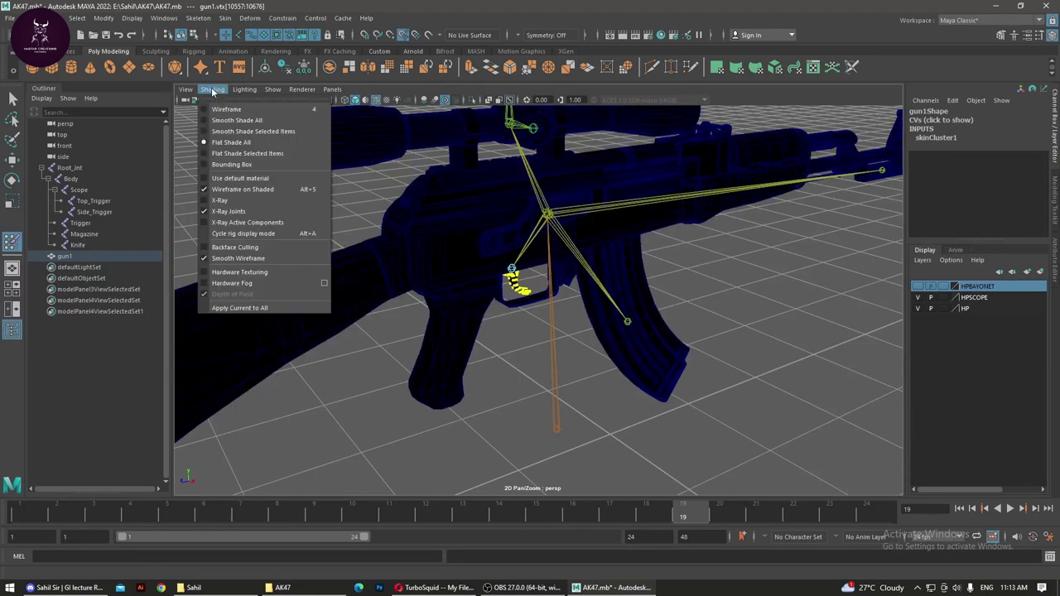
left_click(230, 110)
Step: Return the gun to solid shaded display and exit weight painting for the Select tool
left_click(212, 89)
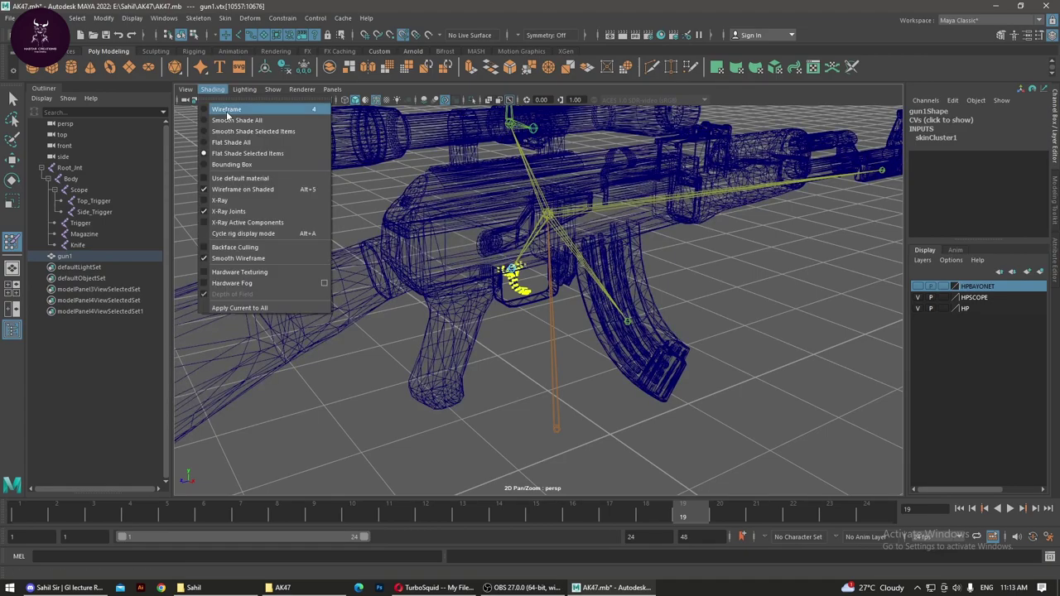
left_click(222, 109)
left_click(212, 89)
left_click(213, 116)
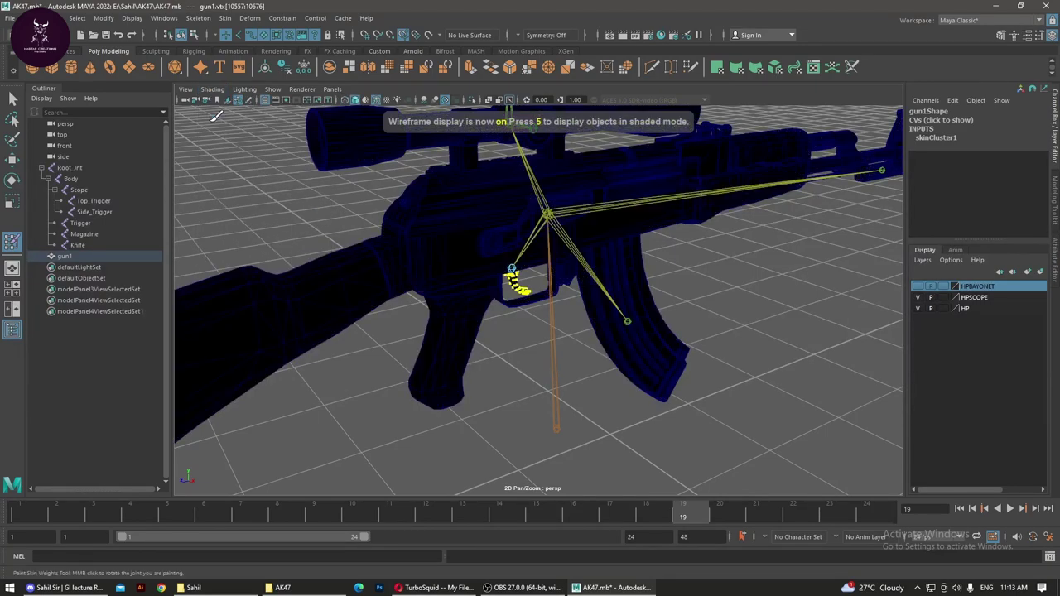
right_click_drag(398, 243, 395, 495)
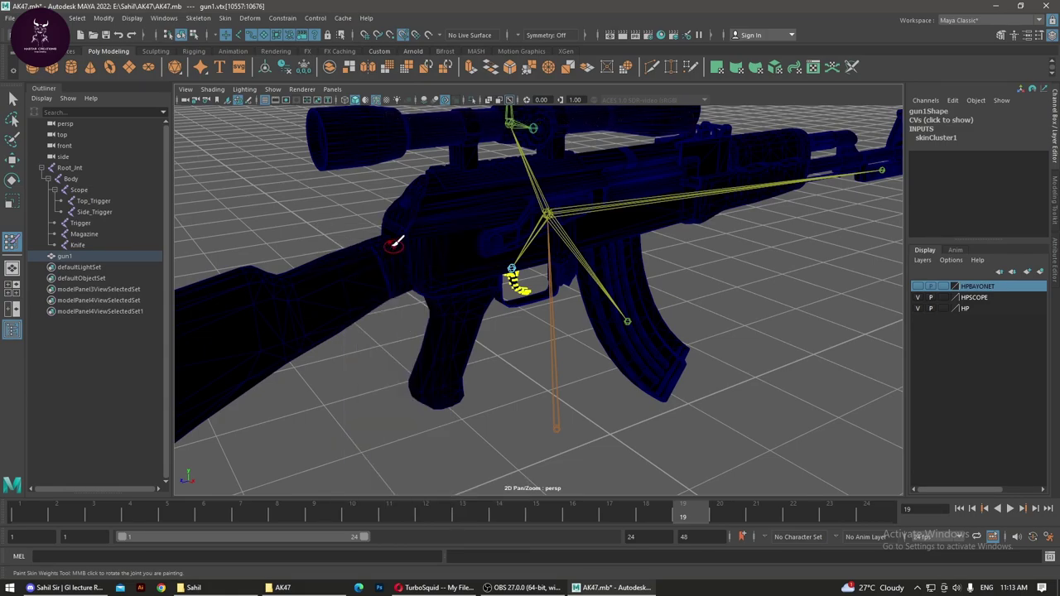
left_click(13, 98)
Step: Test-move the Magazine joint, then undo so the magazine returns under the gun
left_click(309, 332)
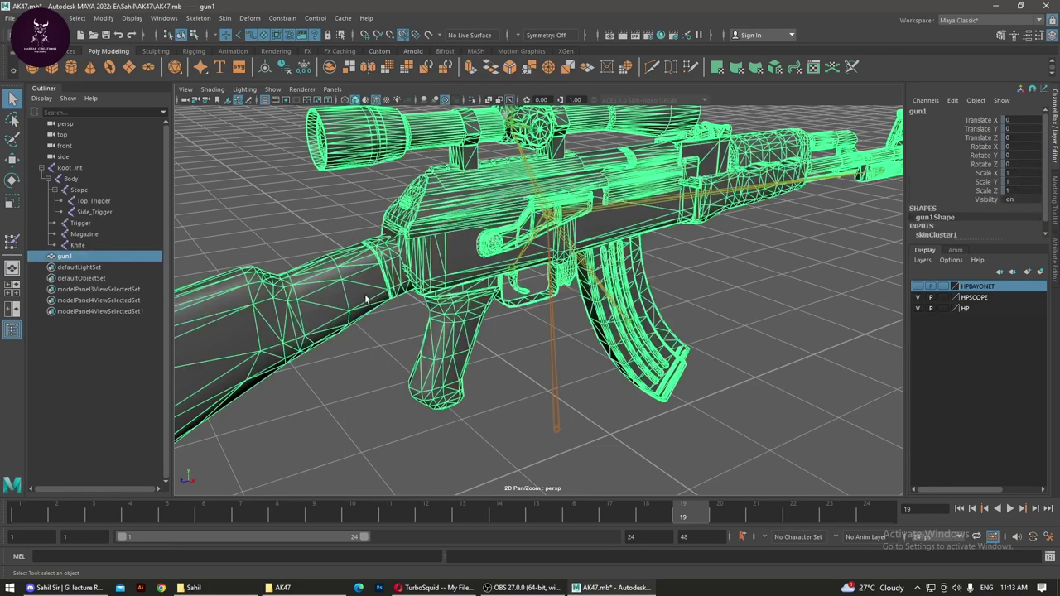
scroll(560, 258, "down", 5)
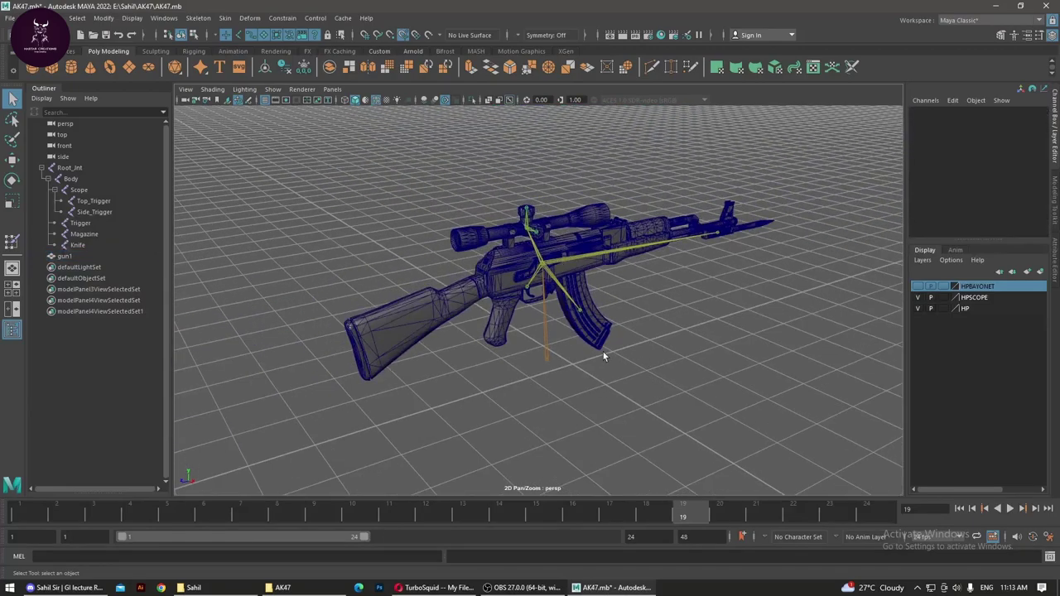
scroll(603, 352, "up", 4)
scroll(746, 406, "up", 3)
left_click(573, 292)
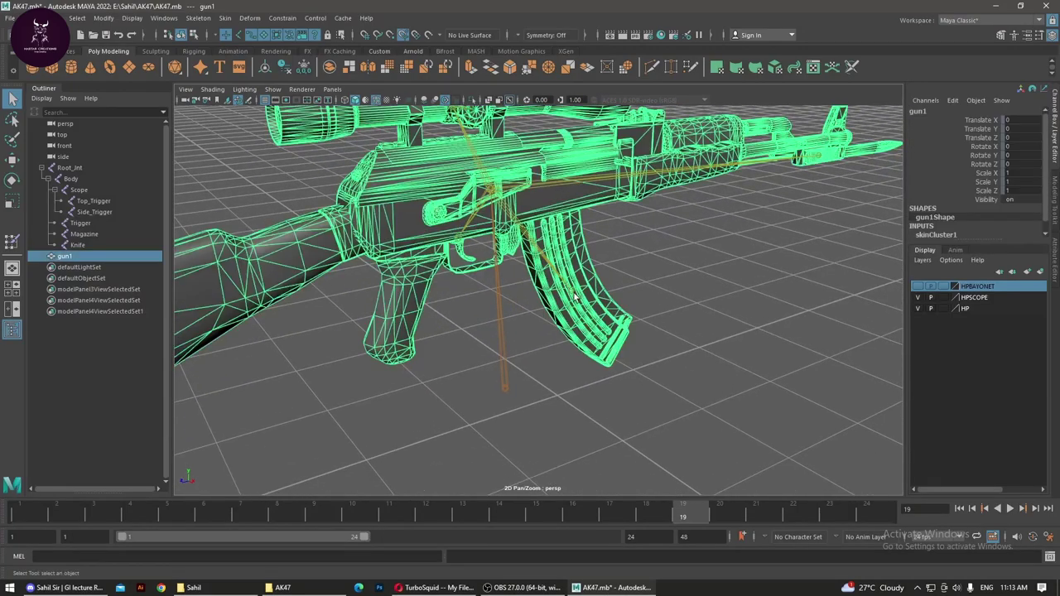
left_click(686, 276)
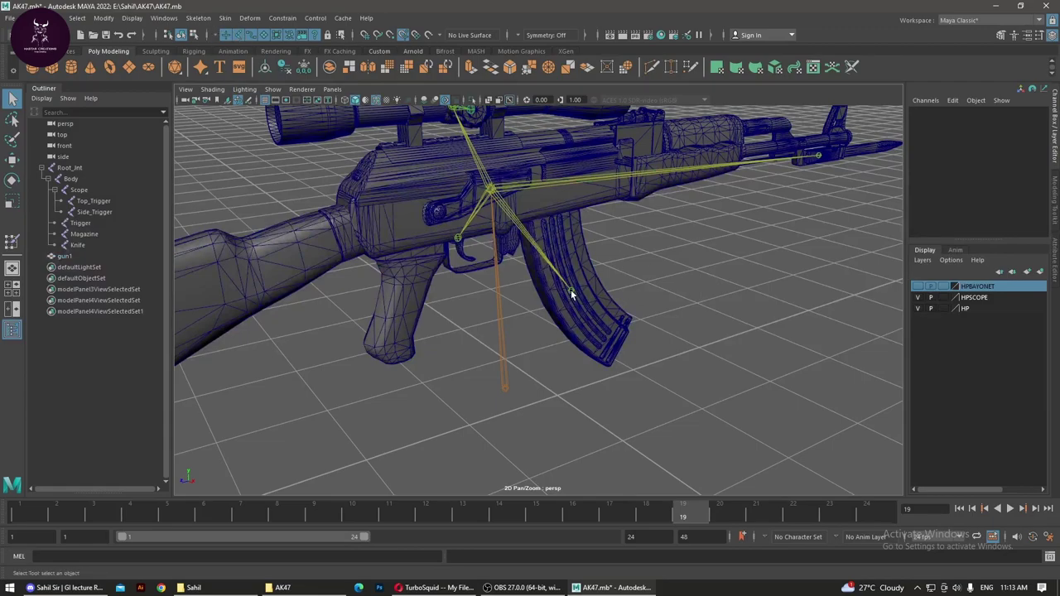
left_click(570, 292)
mouse_move(573, 296)
left_mouse_down("alt")
mouse_move(587, 321)
mouse_move(854, 458)
mouse_move(848, 328)
left_mouse_up("alt")
key("w")
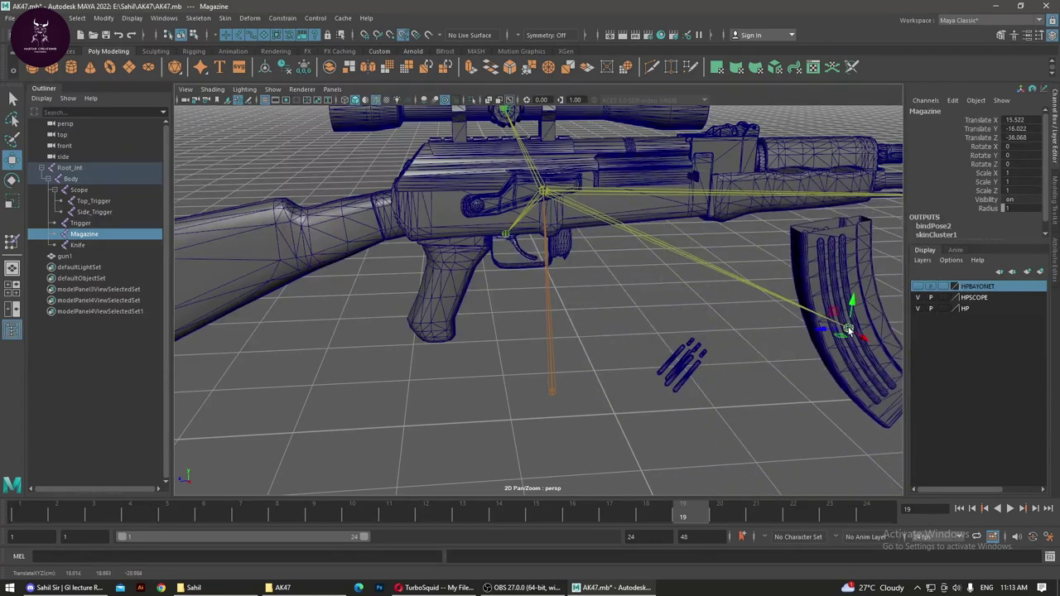
key("ctrl+z")
Step: Move the Trigger joint to test the trigger's skinning and view the whole rifle
scroll(667, 290, "up", 3)
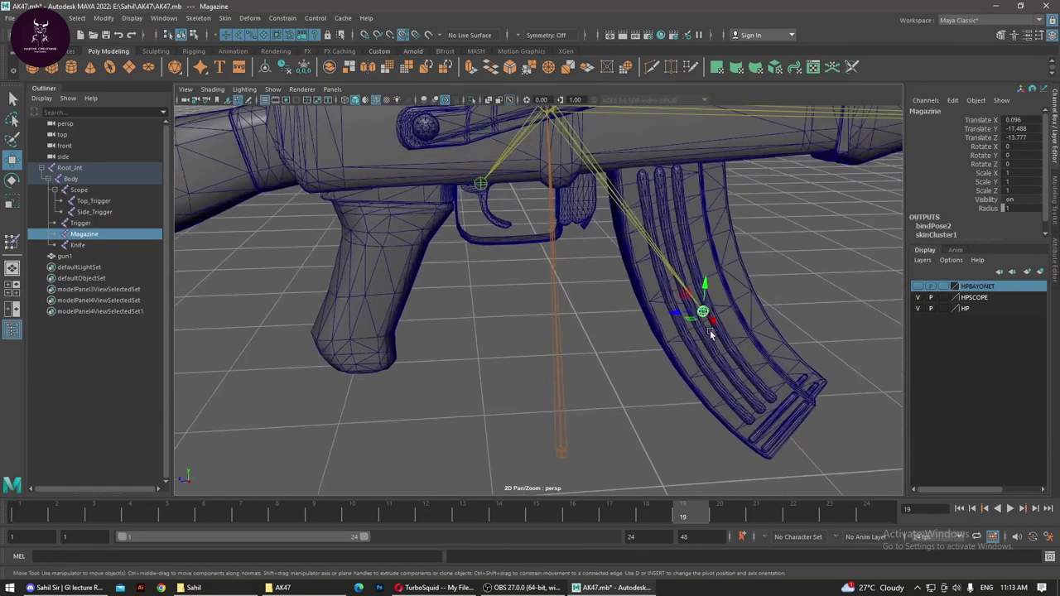
left_click(494, 191)
left_click(472, 310)
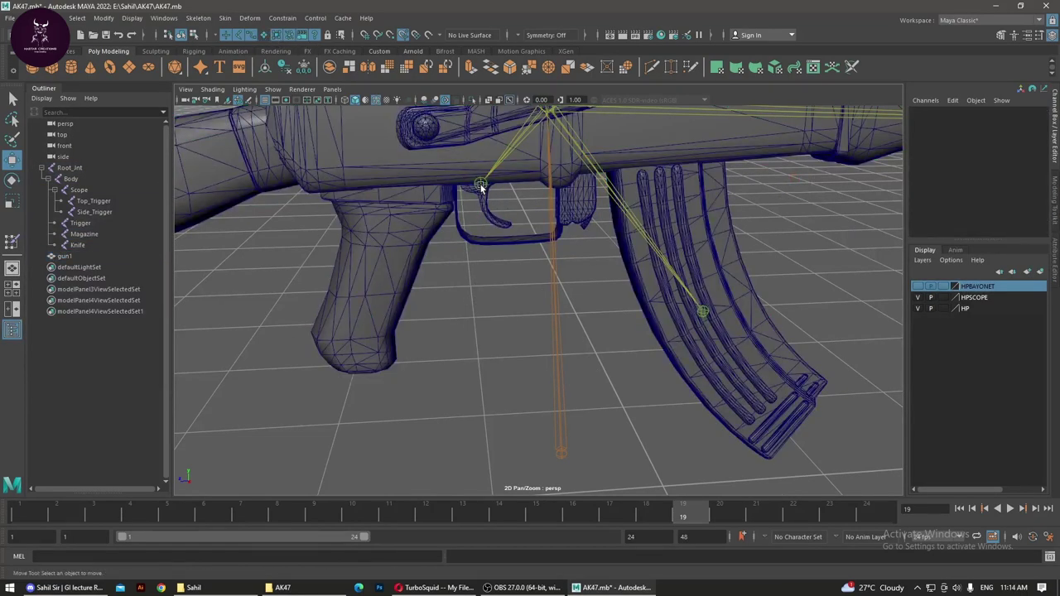
left_click(480, 183)
left_click_drag(480, 184, 480, 184)
right_click_drag(752, 337, 560, 306, "alt")
mouse_move(560, 306)
left_mouse_down("alt")
mouse_move(565, 323)
mouse_move(540, 321)
left_mouse_up("alt")
mouse_move(540, 320)
right_mouse_down("alt")
mouse_move(568, 241)
mouse_move(538, 240)
right_mouse_up("alt")
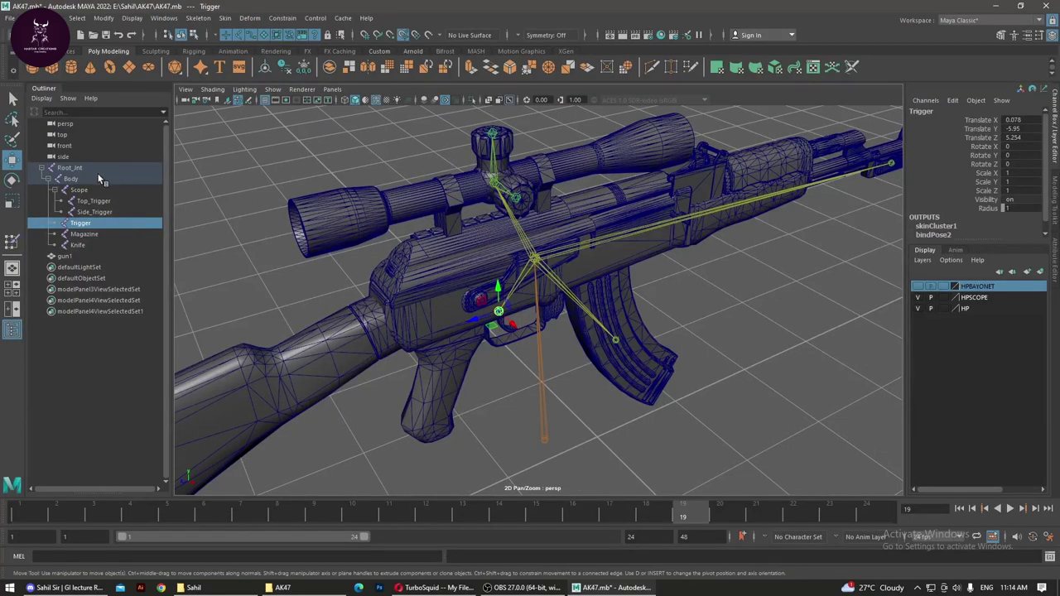
Step: Select Root_Int and gun1 and start the Paint Skin Weights Tool
left_click(70, 167)
left_click(64, 256, "ctrl")
right_click(497, 199)
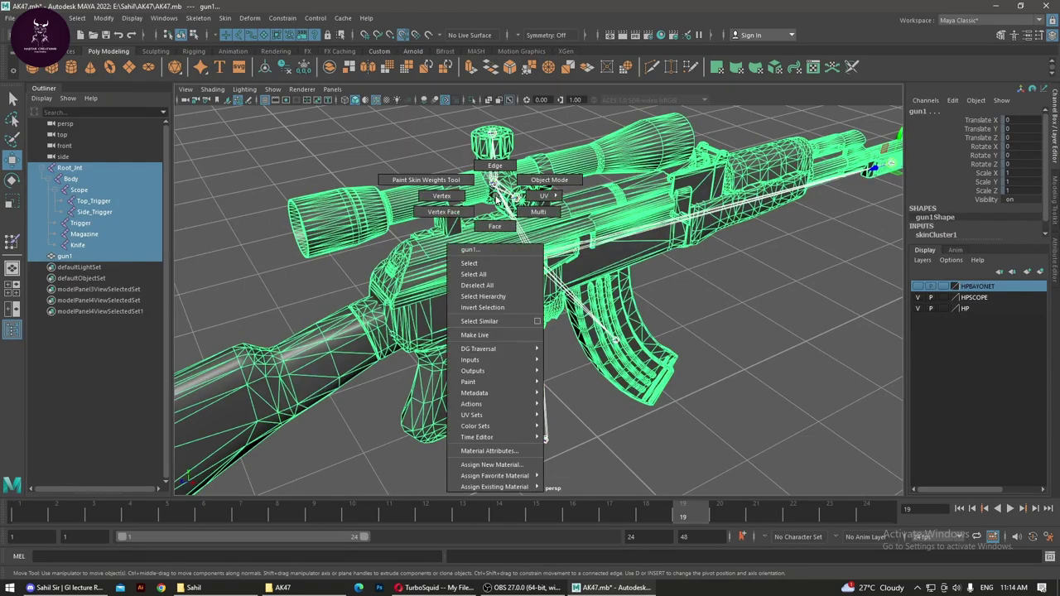
left_click(426, 180)
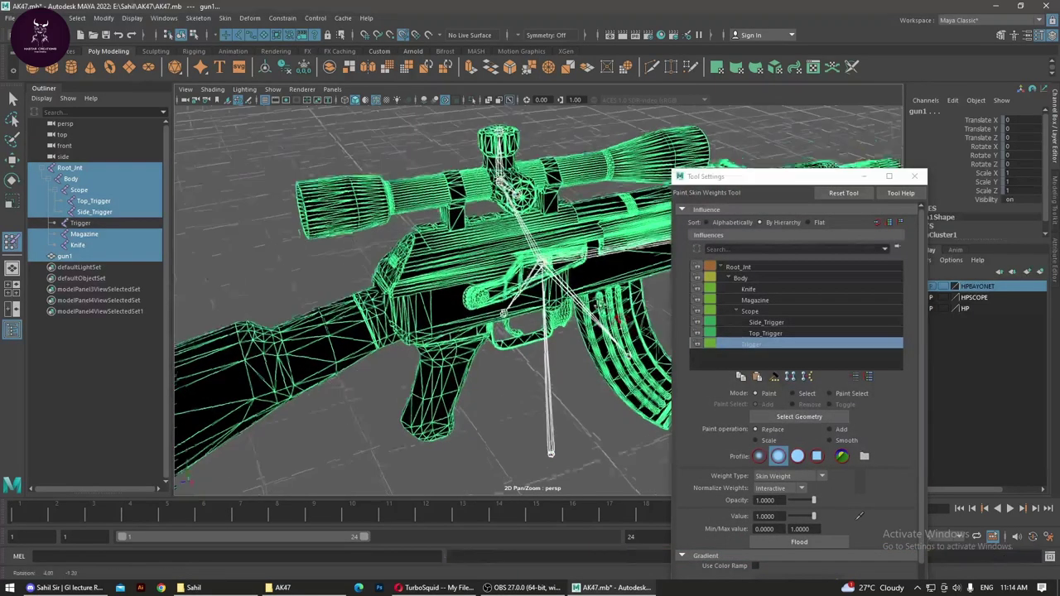
left_click_drag(464, 315, 530, 298, "alt")
scroll(497, 331, "up", 5)
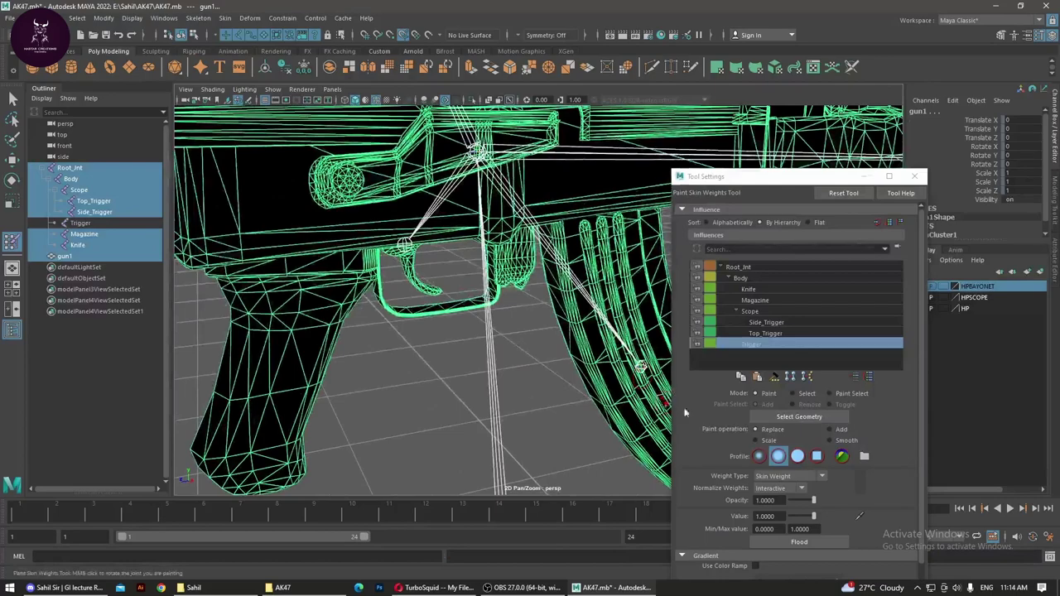
Step: Flood the trigger to full Trigger joint weight in Paint mode
left_click(759, 341)
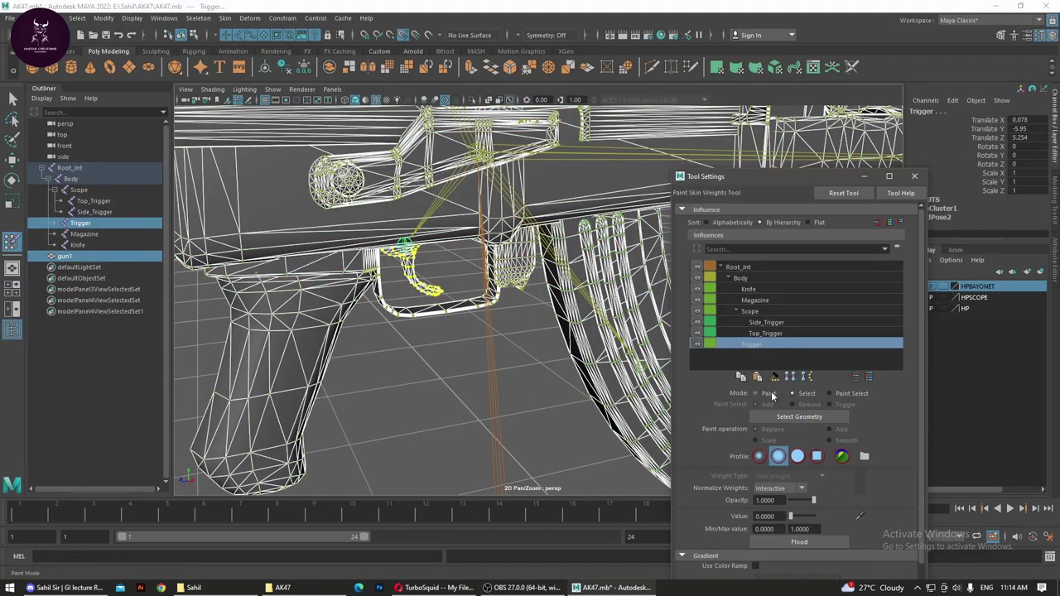
left_click(768, 394)
left_click(807, 543)
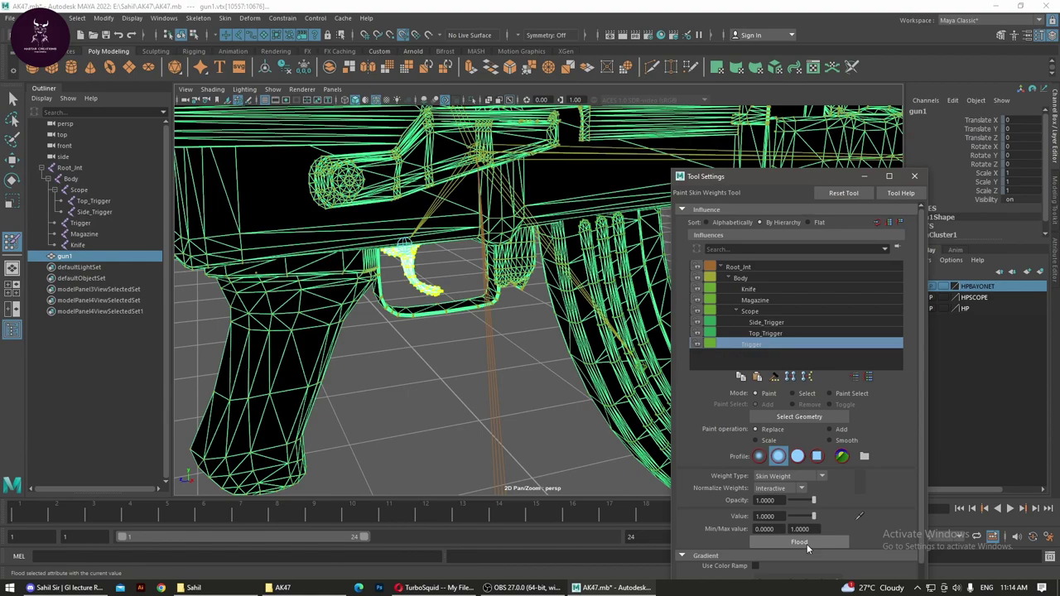
Step: Inspect the Top_Trigger, Side_Trigger and Magazine influence weights on the scope and magazine
left_click(772, 334)
left_click_drag(430, 331, 496, 273, "alt")
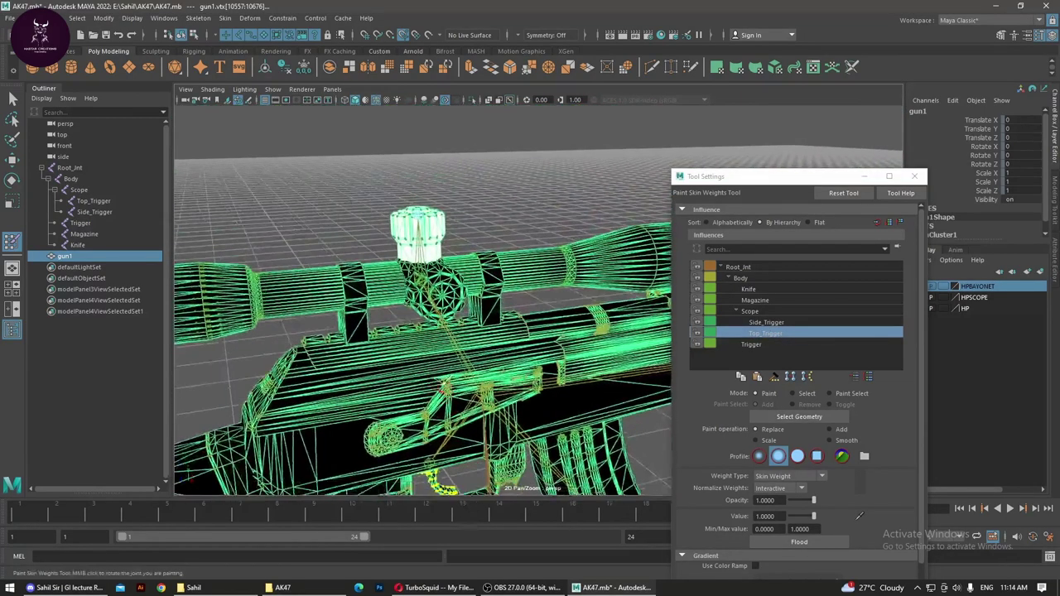
left_click(766, 323)
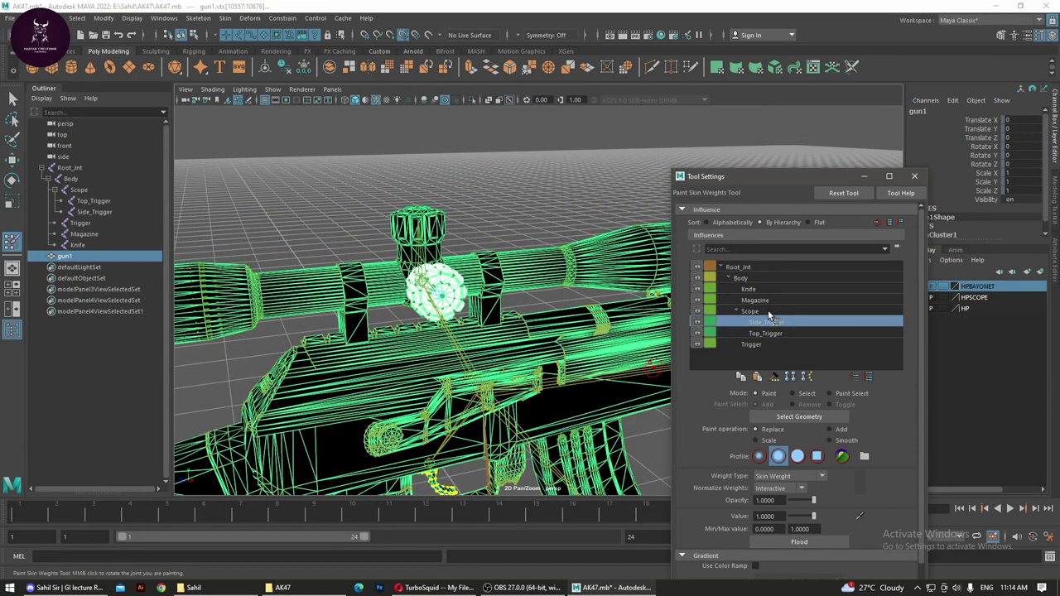
left_click(768, 301)
mouse_move(530, 314)
left_mouse_down("alt")
mouse_move(469, 304)
mouse_move(466, 345)
left_mouse_up("alt")
scroll(464, 372, "up", 5)
scroll(450, 416, "up", 2)
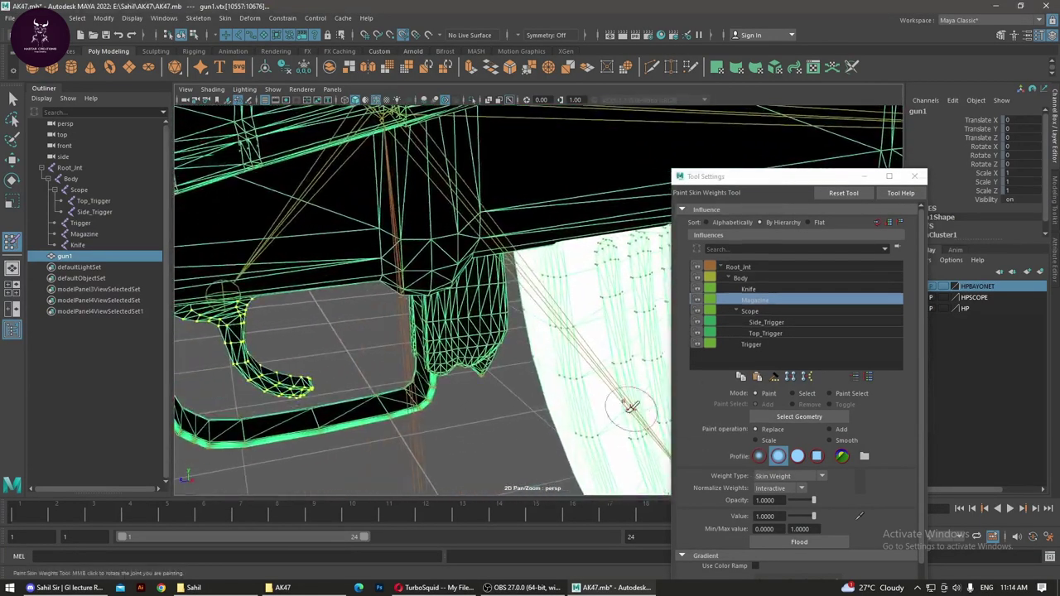
mouse_move(631, 407)
left_mouse_down("alt")
mouse_move(343, 208)
mouse_move(433, 284)
mouse_move(665, 276)
left_mouse_up("alt")
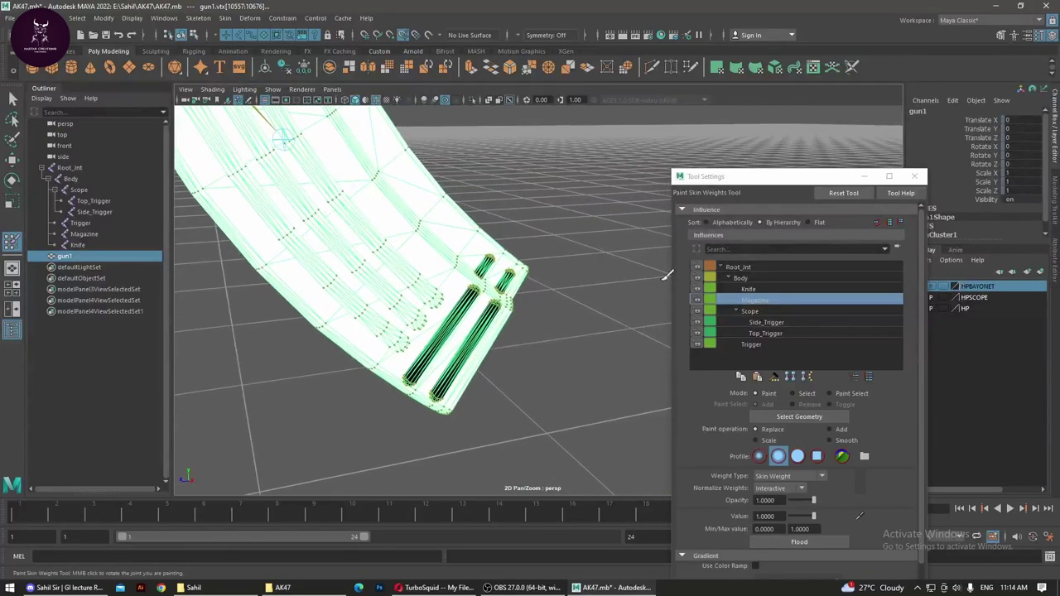
left_click(636, 384)
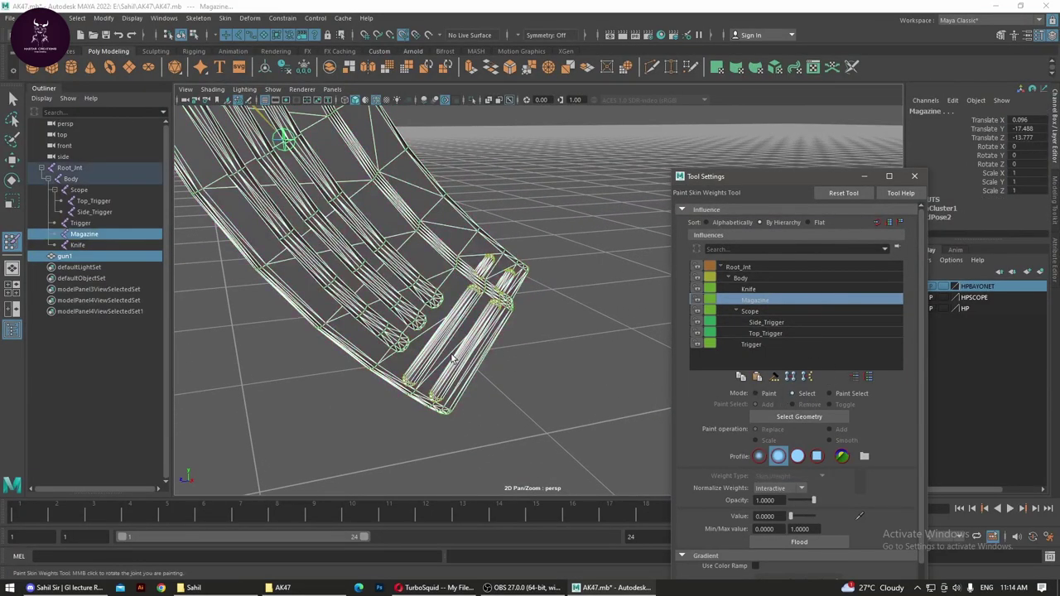
Step: Pick a magazine vertex and grow the selection across the whole magazine
left_click(414, 325)
left_click(415, 324)
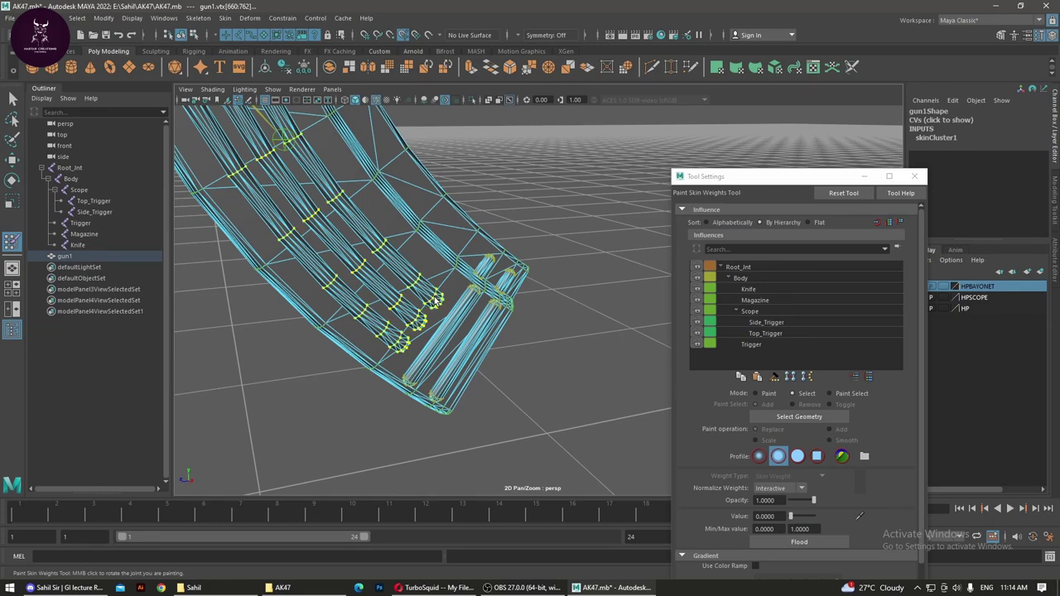
key("shift+period")
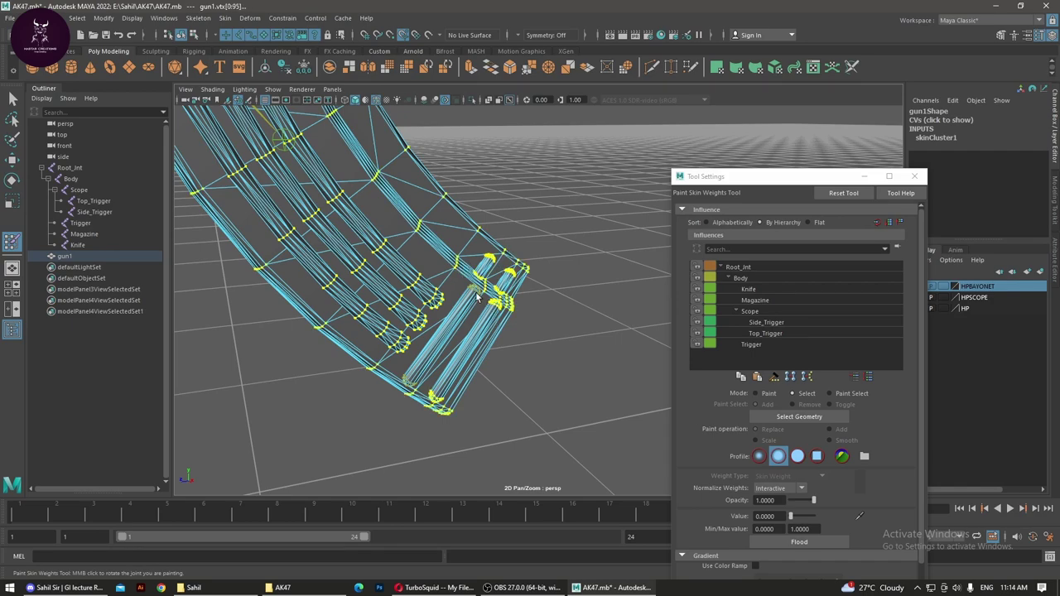
mouse_move(543, 331)
left_mouse_down("alt")
mouse_move(565, 381)
mouse_move(420, 374)
mouse_move(260, 301)
mouse_move(261, 274)
left_mouse_up("alt")
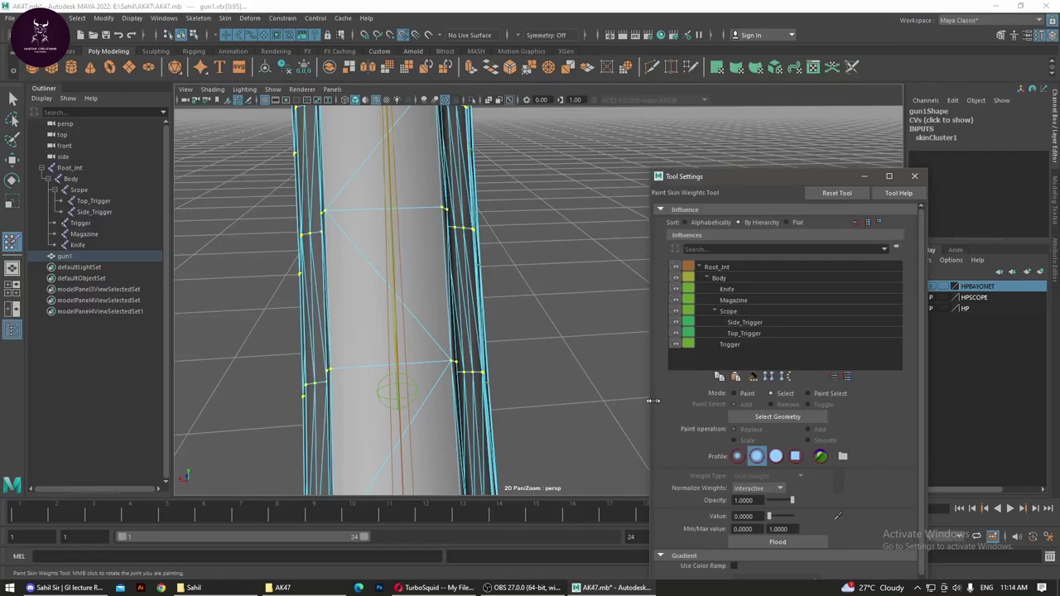
mouse_move(571, 381)
left_mouse_down("alt")
mouse_move(497, 372)
mouse_move(377, 240)
left_mouse_up("alt")
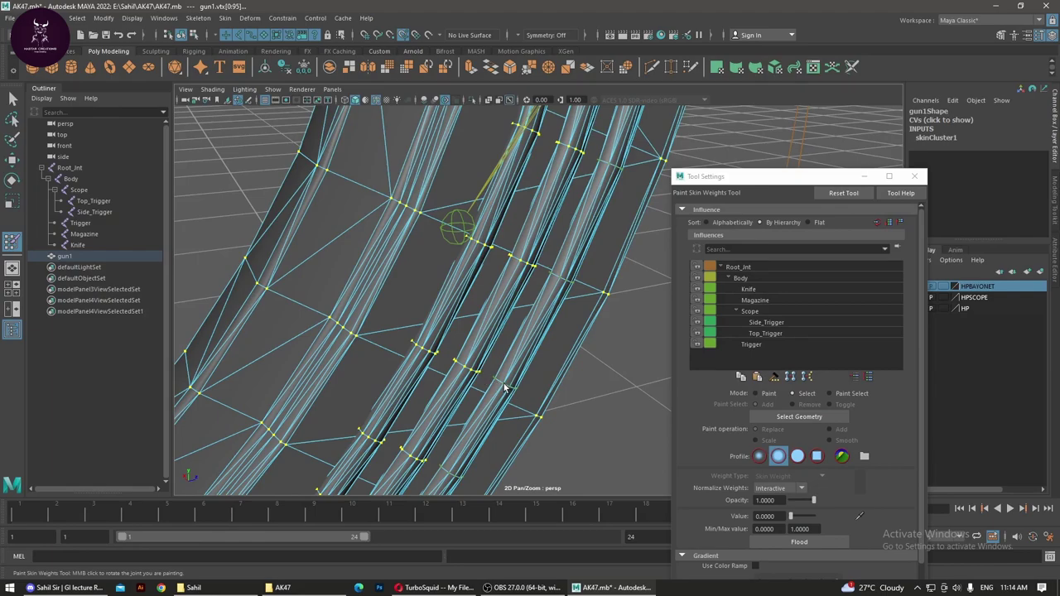
left_click_drag(506, 388, 544, 259, "alt")
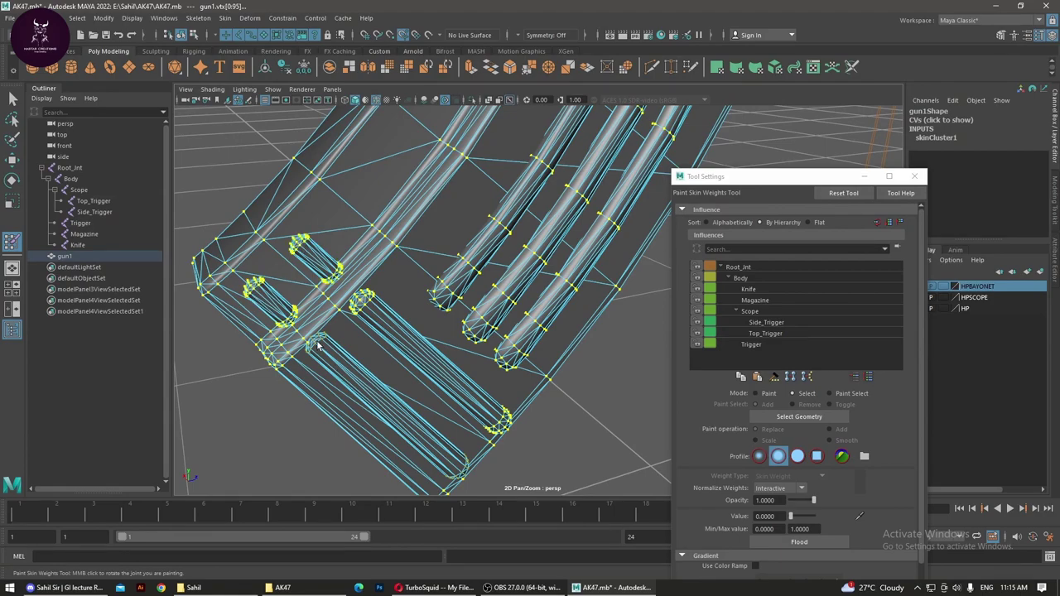
left_click_drag(314, 344, 793, 308, "alt")
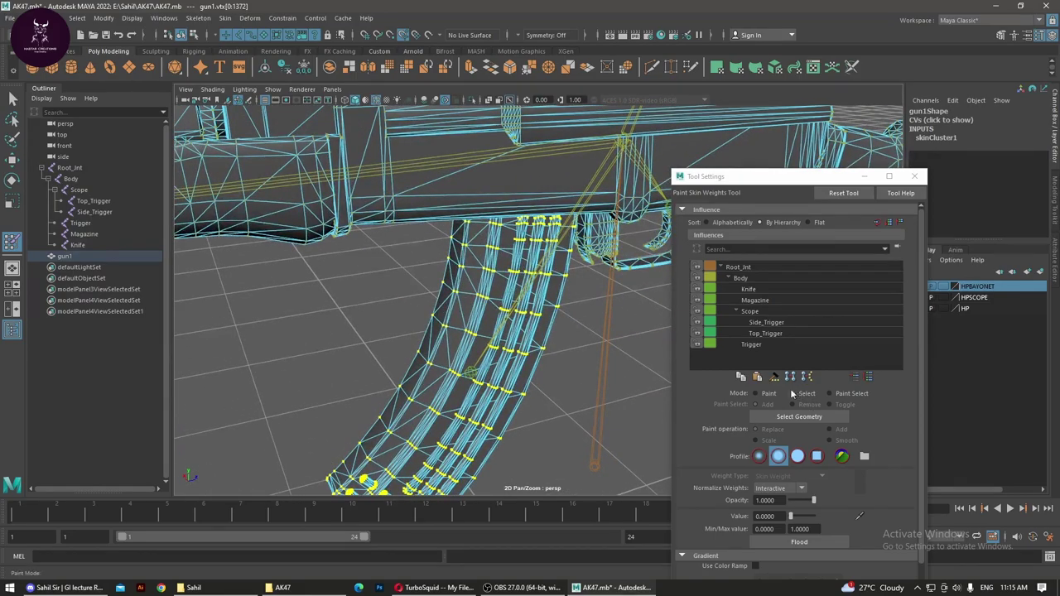
Step: Assign the selection to the Magazine influence and close the weight-painting settings
left_click(793, 301)
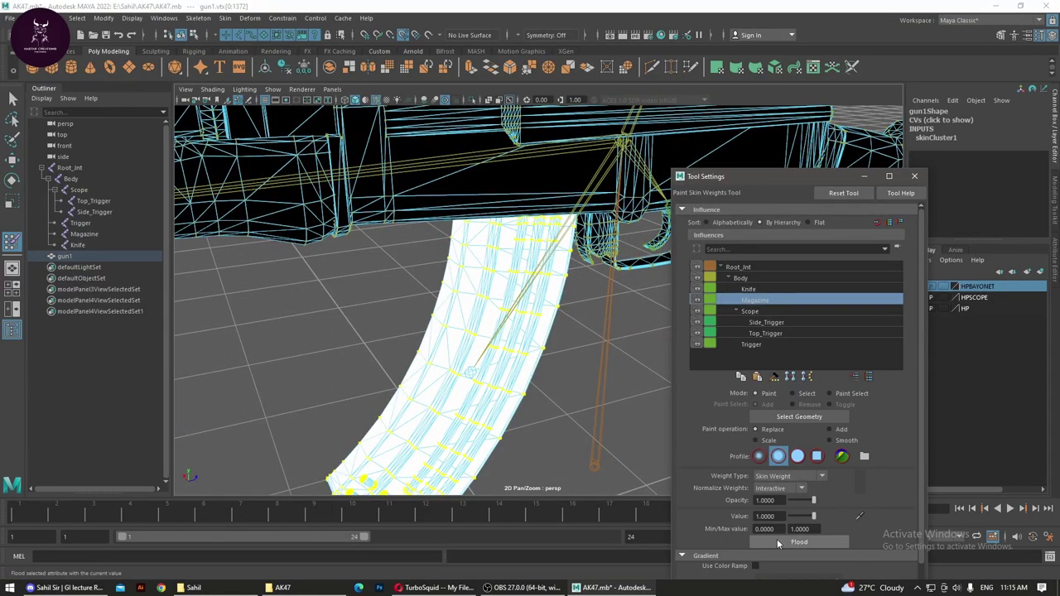
key("f")
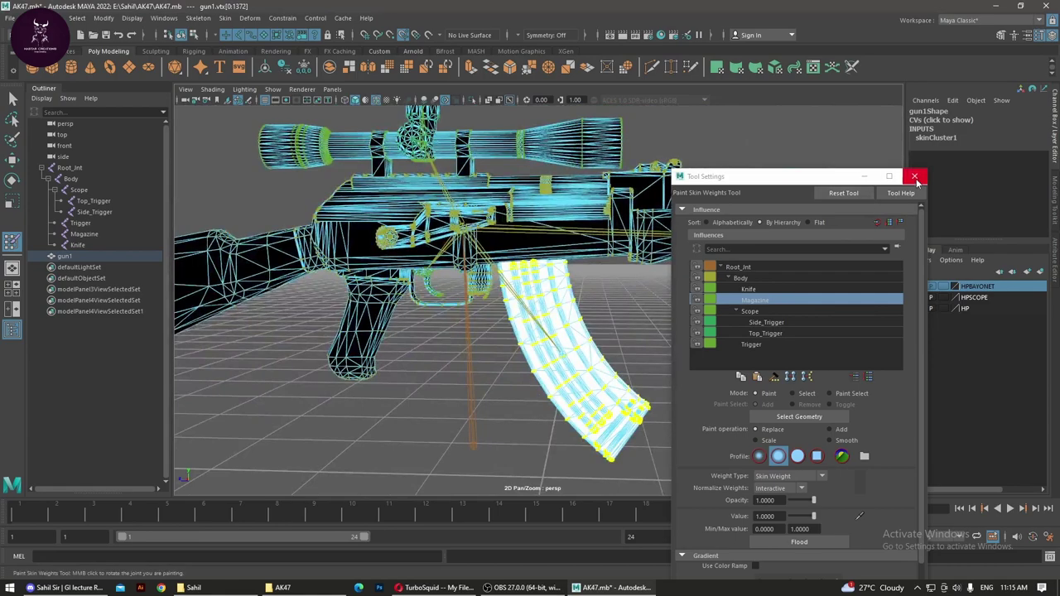
left_click(916, 177)
left_click(12, 97)
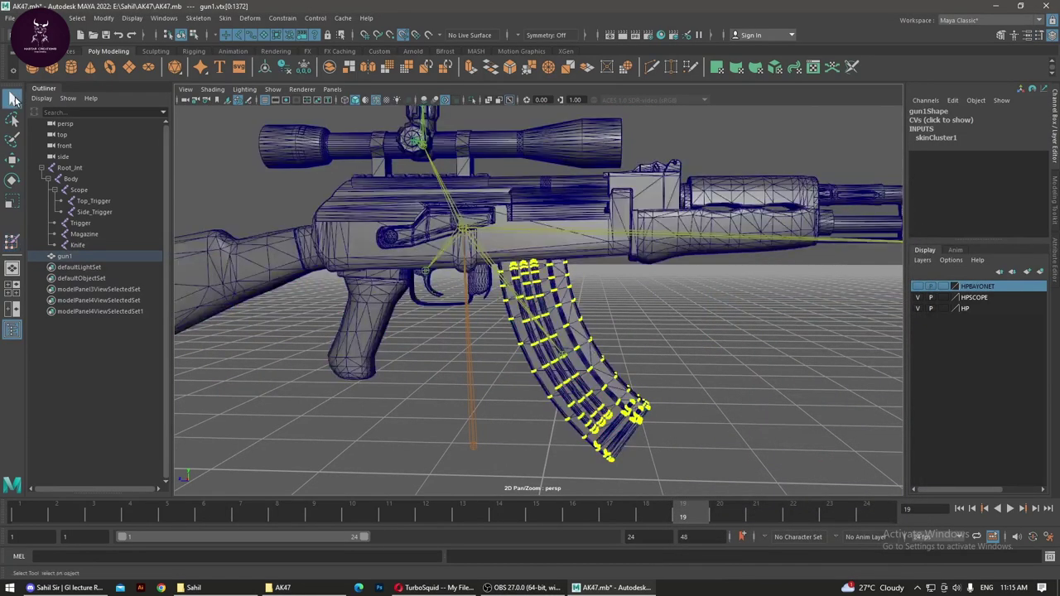
Step: Rotate the Side_Trigger and Top_Trigger scope knob joints to test skinning, undoing each
left_click(508, 455)
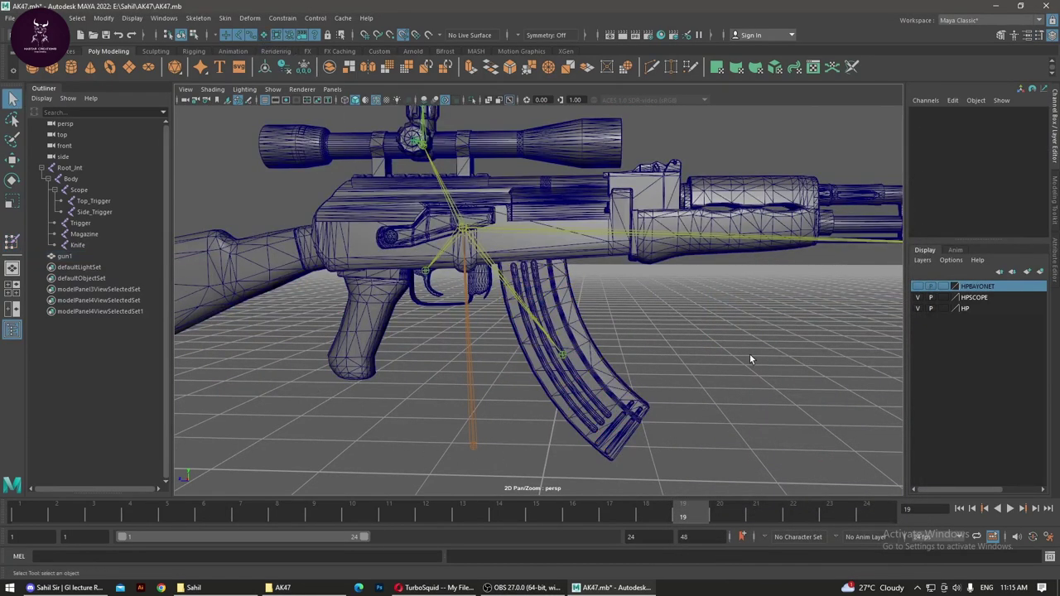
scroll(749, 356, "up", 3)
left_click_drag(750, 356, 563, 317, "alt")
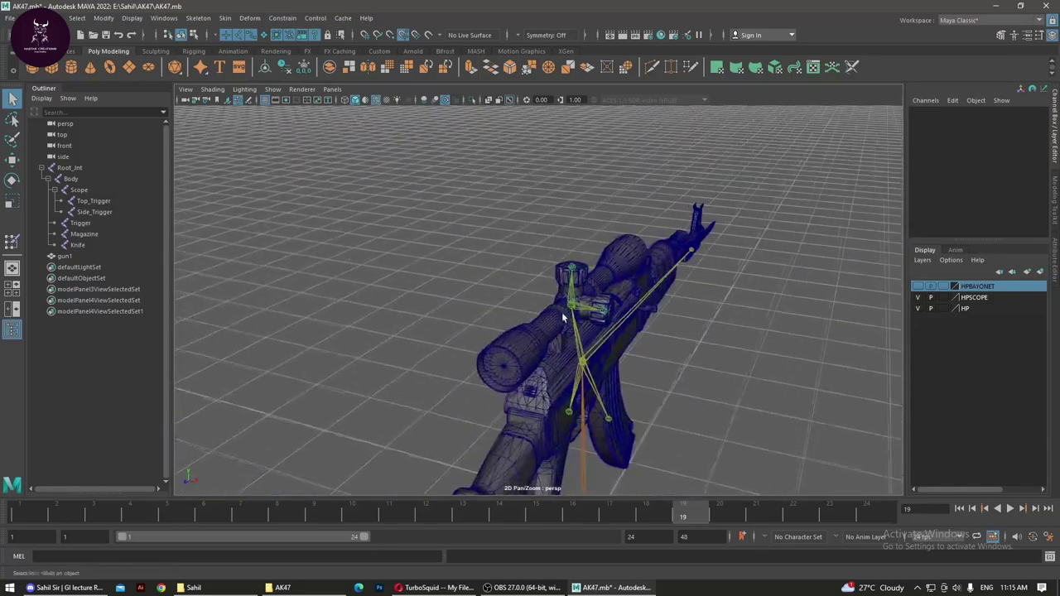
scroll(563, 317, "up", 2)
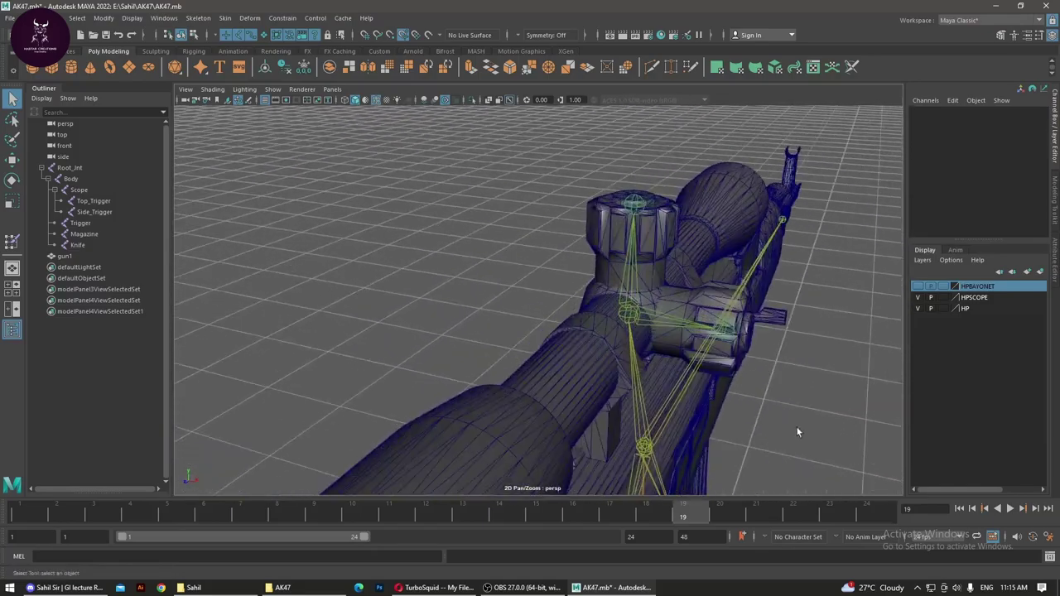
scroll(513, 294, "up", 2)
scroll(480, 275, "up", 2)
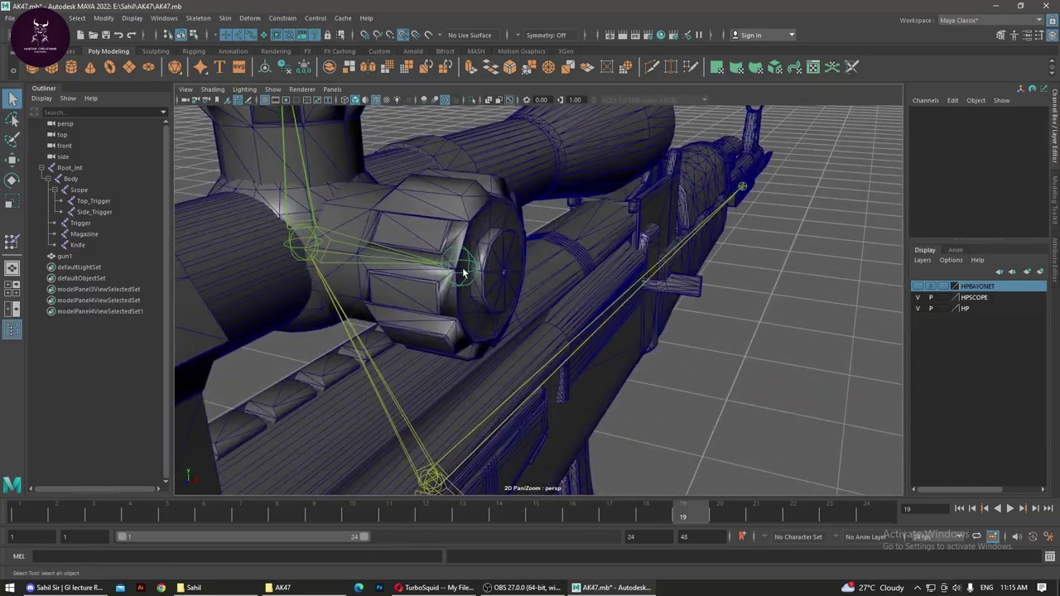
left_click(464, 274)
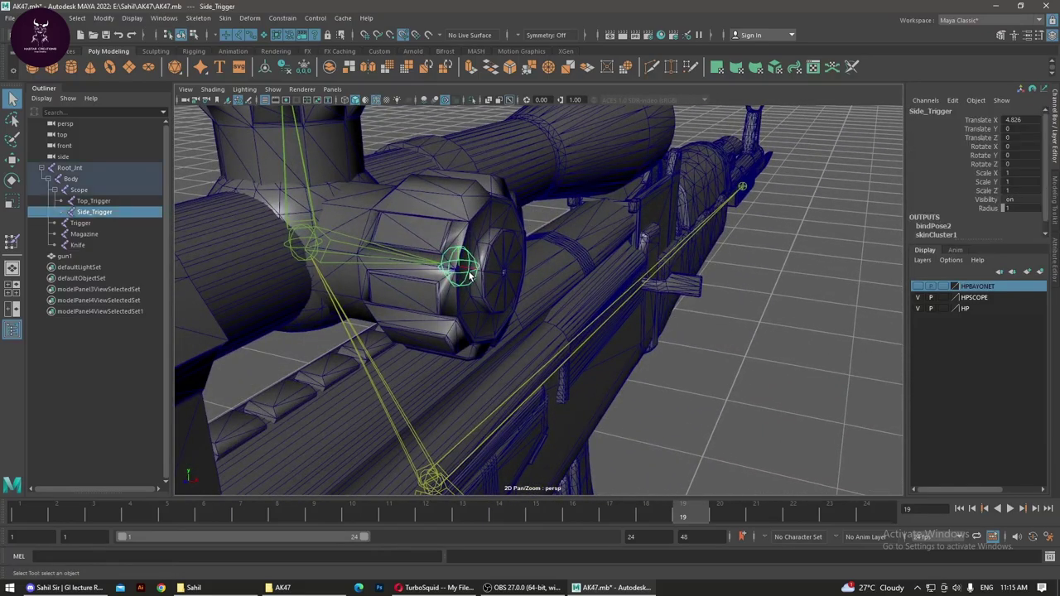
key("e")
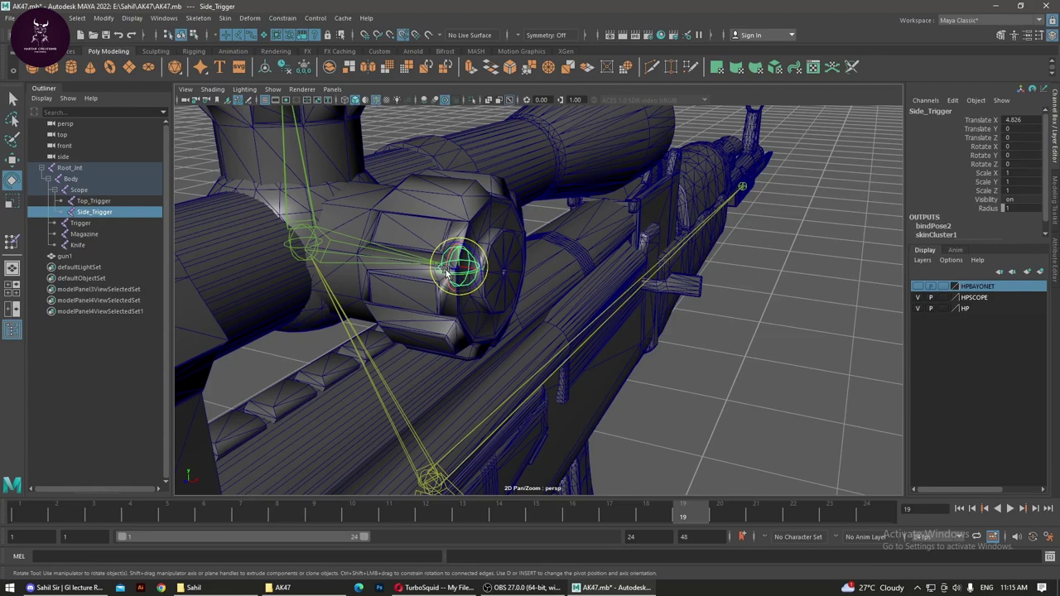
mouse_move(446, 271)
left_mouse_down()
mouse_move(470, 188)
mouse_move(419, 313)
mouse_move(462, 178)
mouse_move(448, 282)
mouse_move(393, 227)
mouse_move(416, 242)
mouse_move(406, 249)
left_mouse_up()
key("ctrl+z")
left_click(430, 247)
key("ctrl+z")
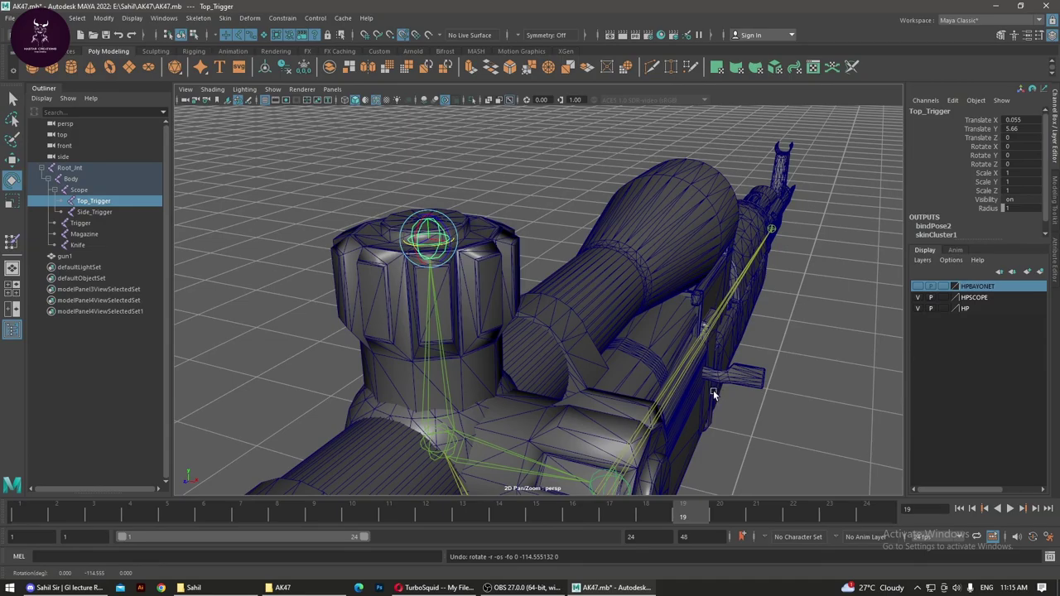
Step: Move the Body joint to confirm the rifle follows, then undo the move
left_click_drag(714, 394, 573, 85, "alt")
left_click(436, 262)
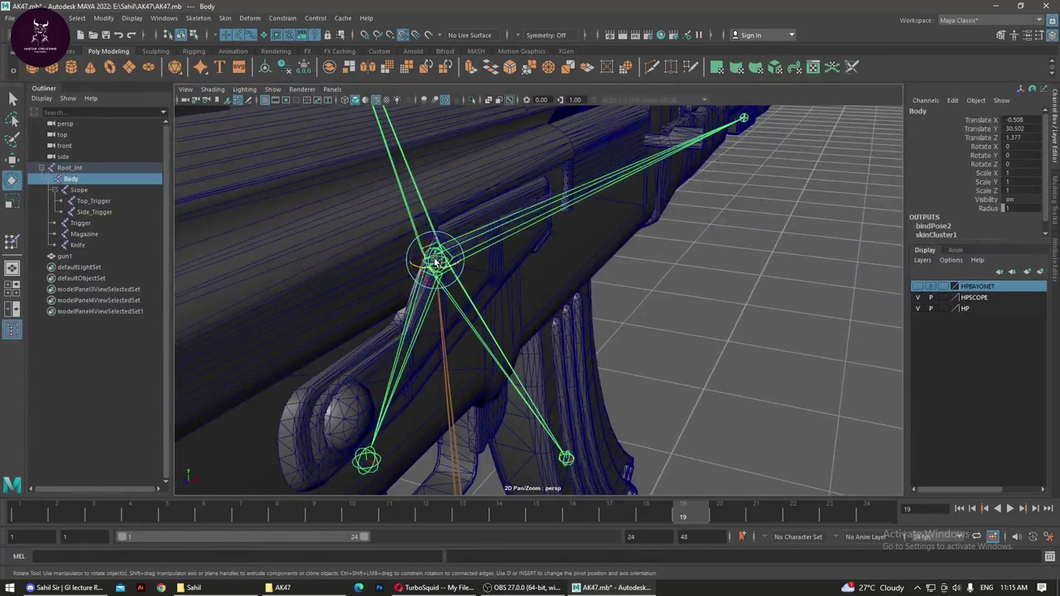
key("w")
left_click_drag(443, 263, 459, 217)
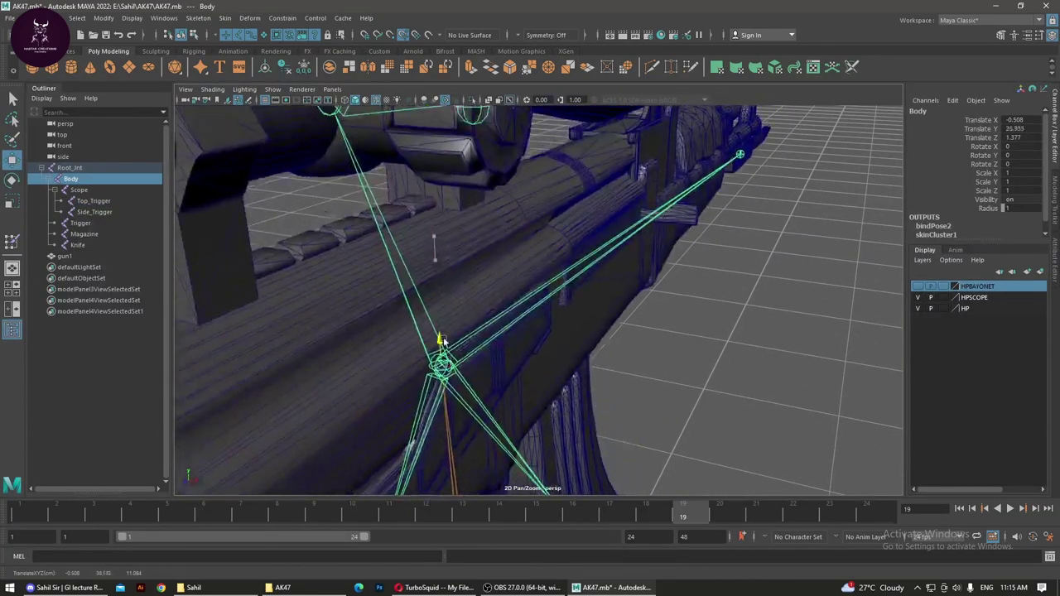
scroll(259, 246, "down", 2)
scroll(259, 246, "down", 3)
scroll(319, 278, "down", 3)
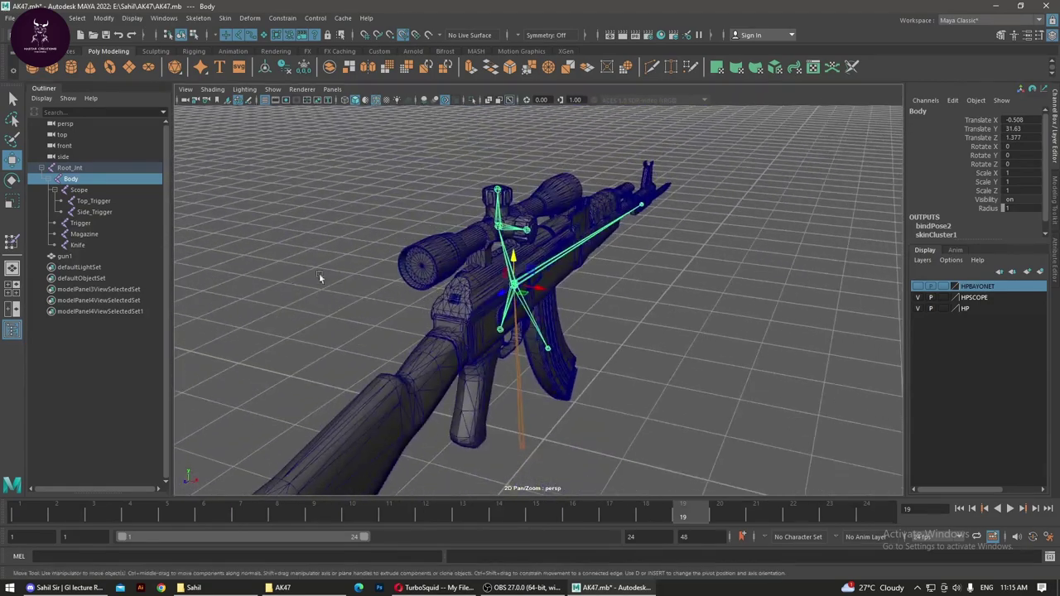
left_click_drag(505, 268, 584, 323)
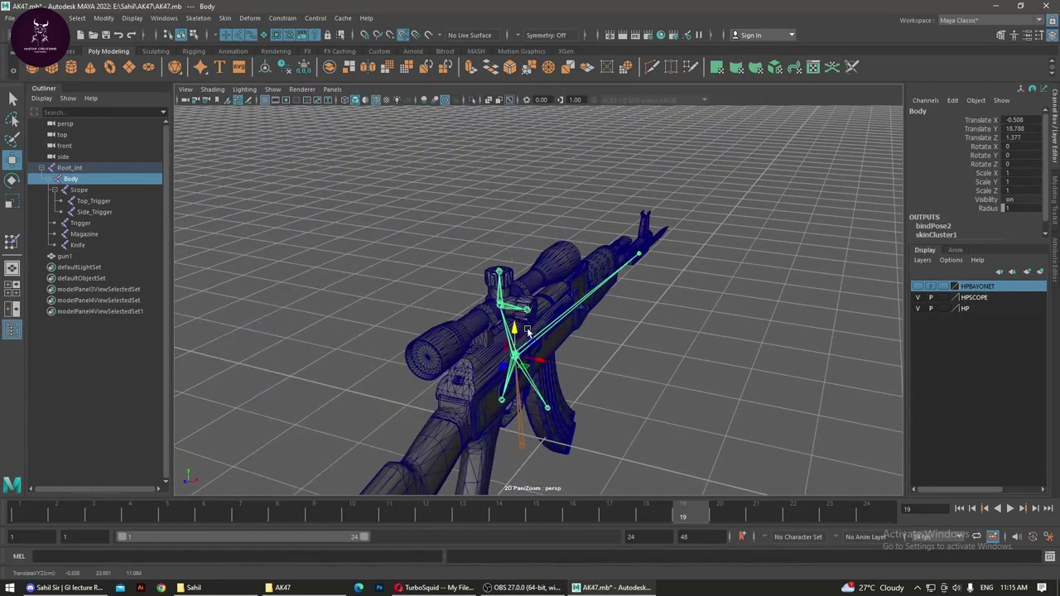
key("ctrl+z")
left_click(377, 224)
Step: Move the Scope joint to confirm the scope follows, undo, and deselect
left_click(496, 224)
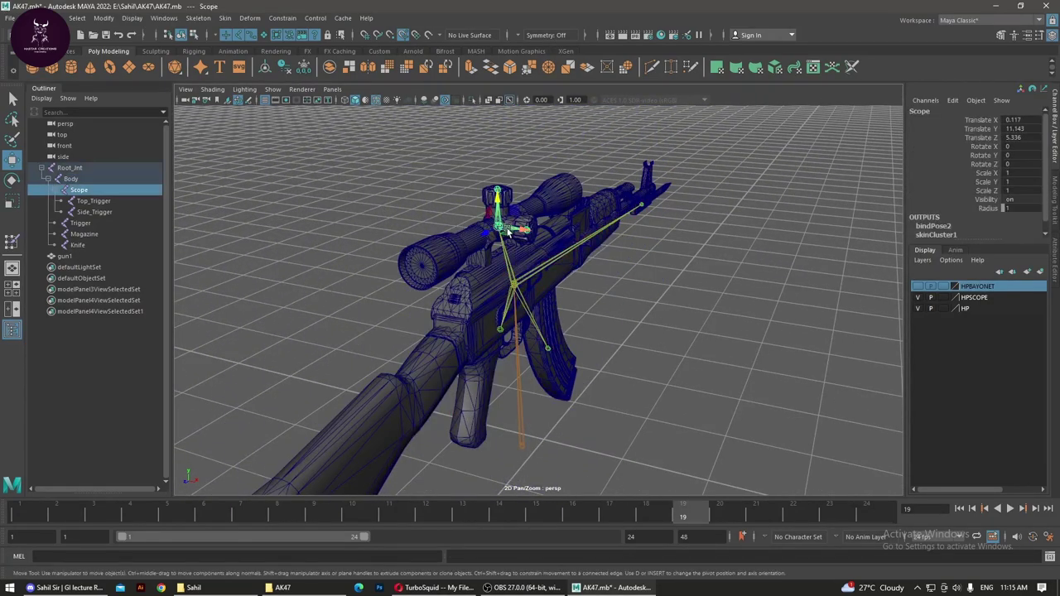
mouse_move(496, 223)
middle_mouse_down()
mouse_move(695, 231)
mouse_move(564, 302)
middle_mouse_up()
key("ctrl+z")
left_click(598, 317)
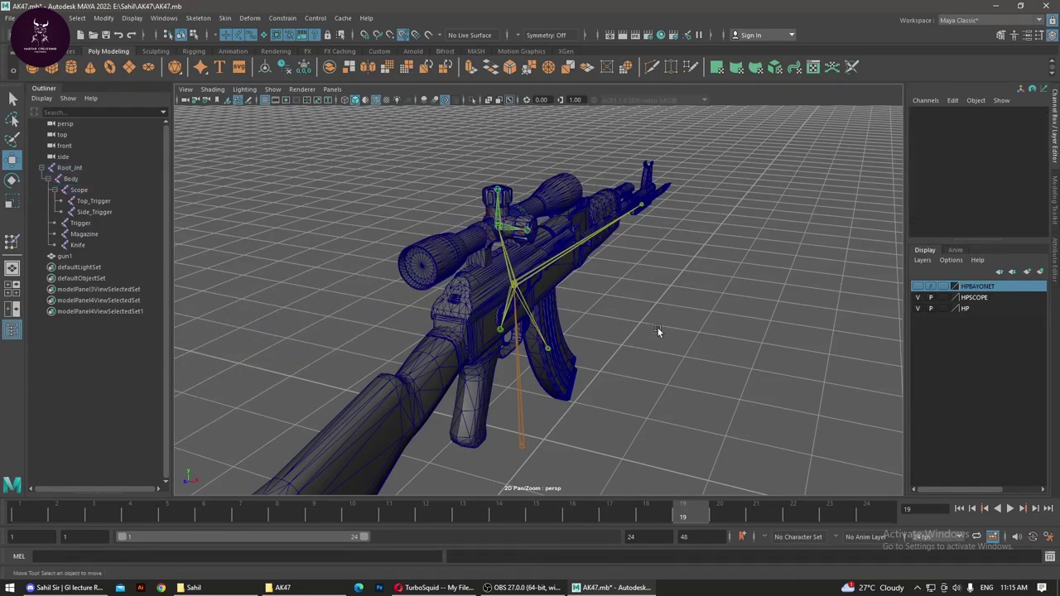
mouse_move(658, 328)
left_mouse_down("alt")
mouse_move(555, 337)
mouse_move(572, 387)
left_mouse_up("alt")
scroll(530, 379, "up", 3)
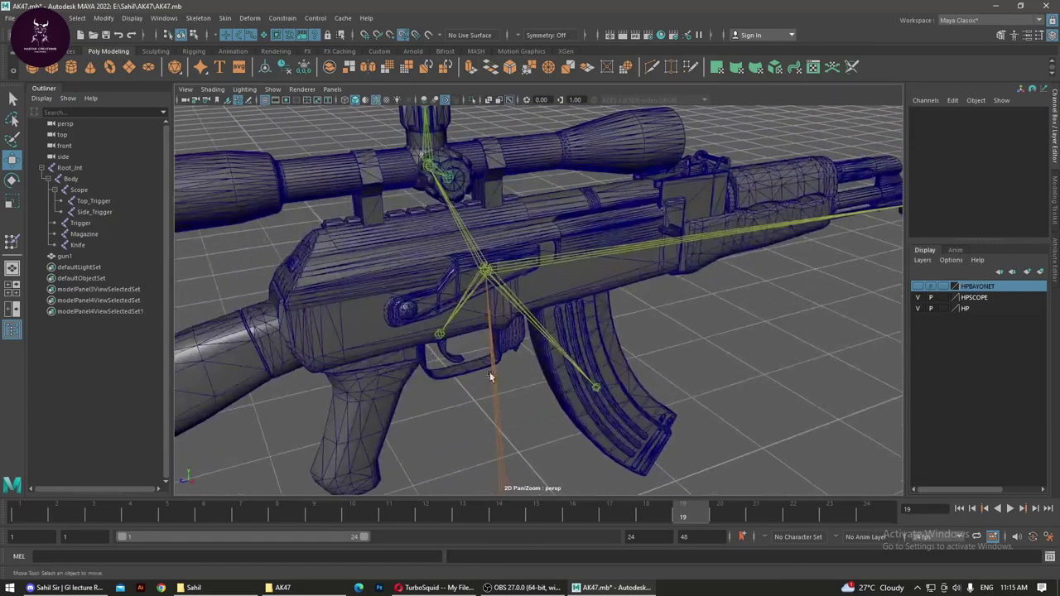
Step: Rotate the Trigger joint to check the trigger mesh follows, then return it near rest
left_click(441, 335)
right_click_drag(441, 339, 611, 340, "alt")
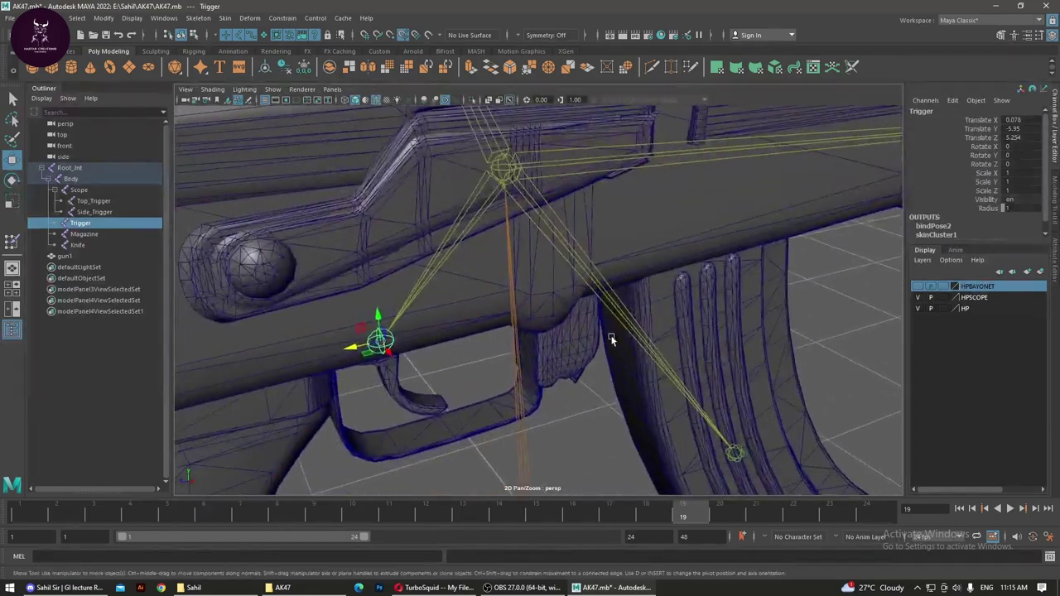
right_click_drag(551, 317, 851, 329, "alt")
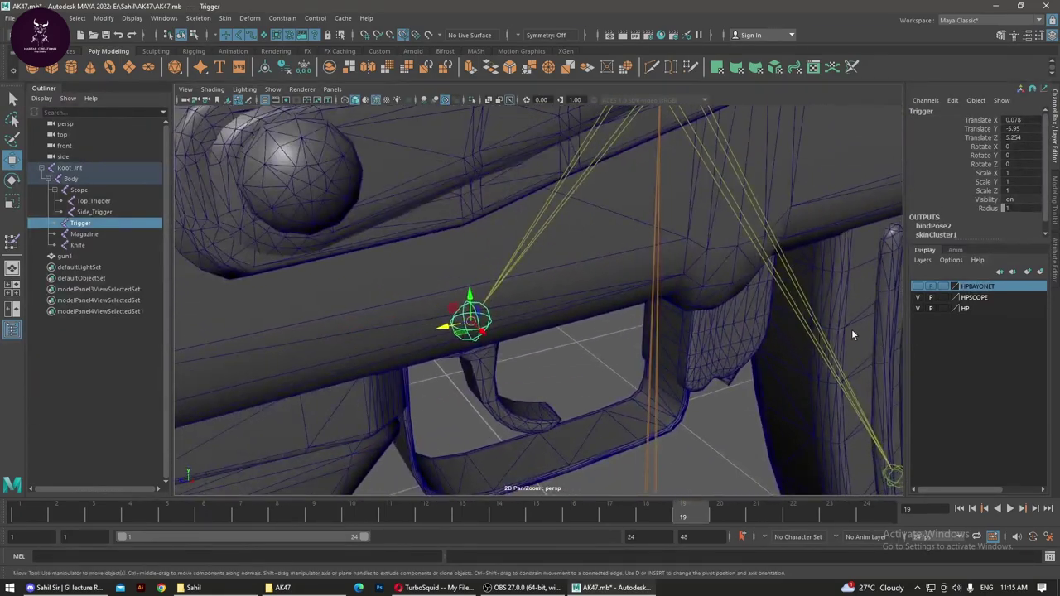
key("e")
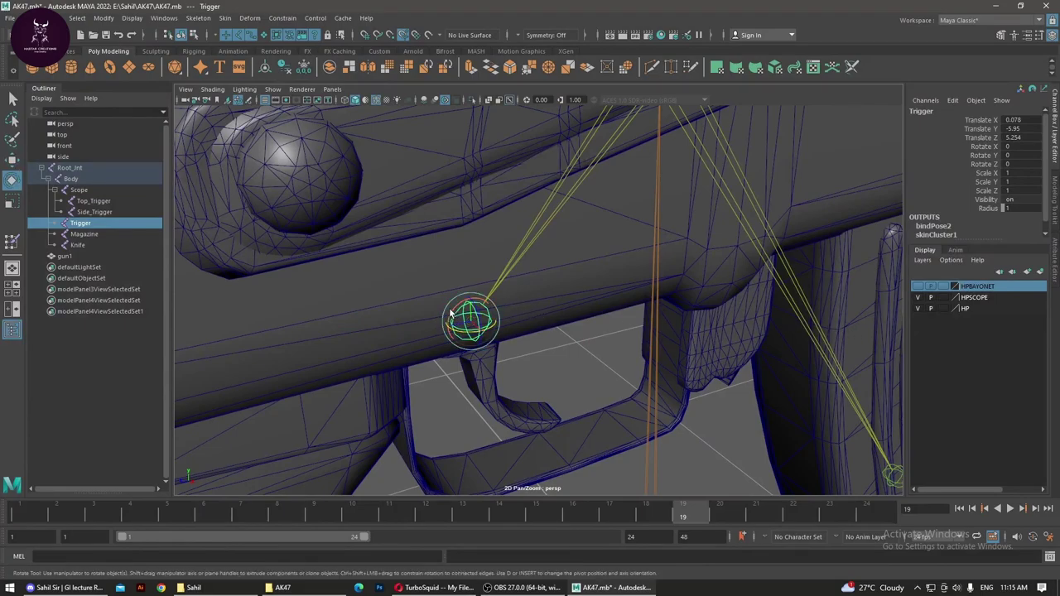
mouse_move(451, 314)
left_mouse_down()
mouse_move(469, 303)
mouse_move(562, 347)
mouse_move(629, 292)
mouse_move(647, 307)
mouse_move(647, 279)
mouse_move(640, 333)
mouse_move(663, 314)
left_mouse_up()
left_click_drag(660, 328, 765, 357)
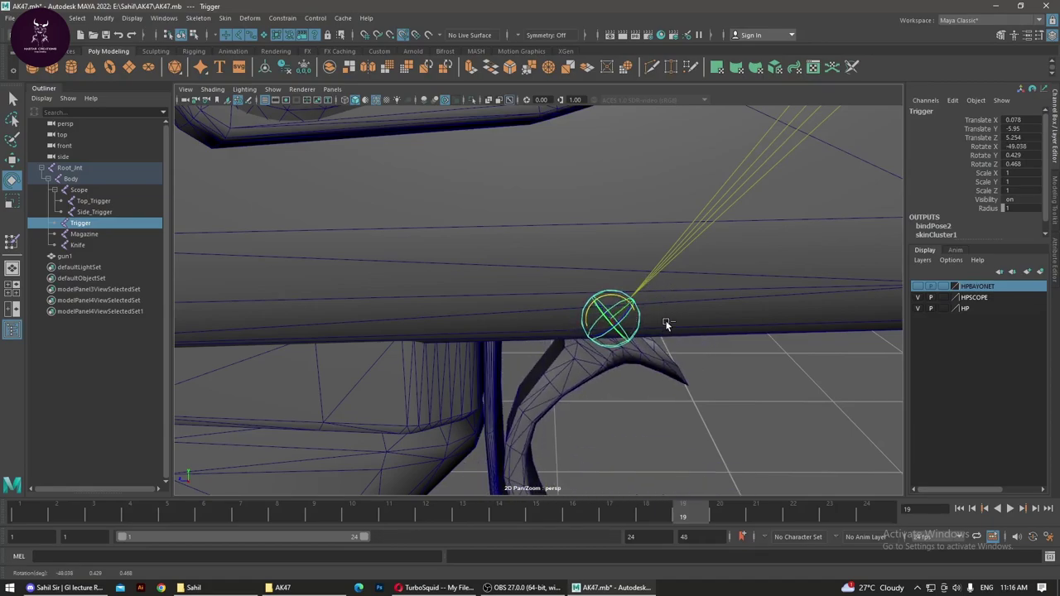
Step: Slide the Trigger joint along its axis and back to confirm the trigger moves with it
scroll(766, 357, "down", 3)
scroll(641, 362, "down", 3)
scroll(598, 386, "down", 5)
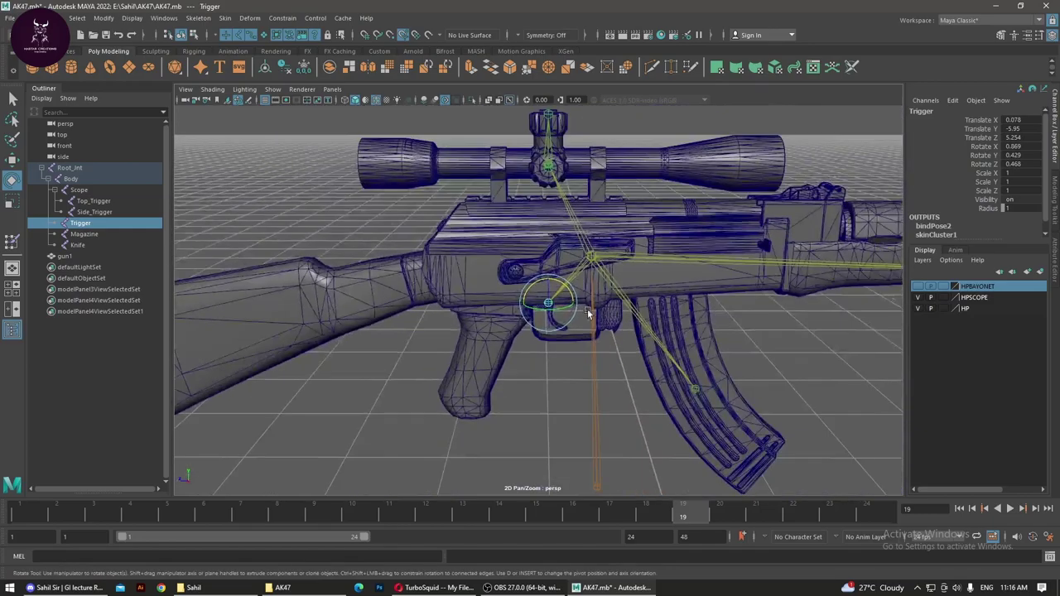
scroll(455, 309, "up", 2)
scroll(501, 349, "up", 3)
scroll(734, 372, "up", 3)
scroll(735, 374, "up", 1)
key("w")
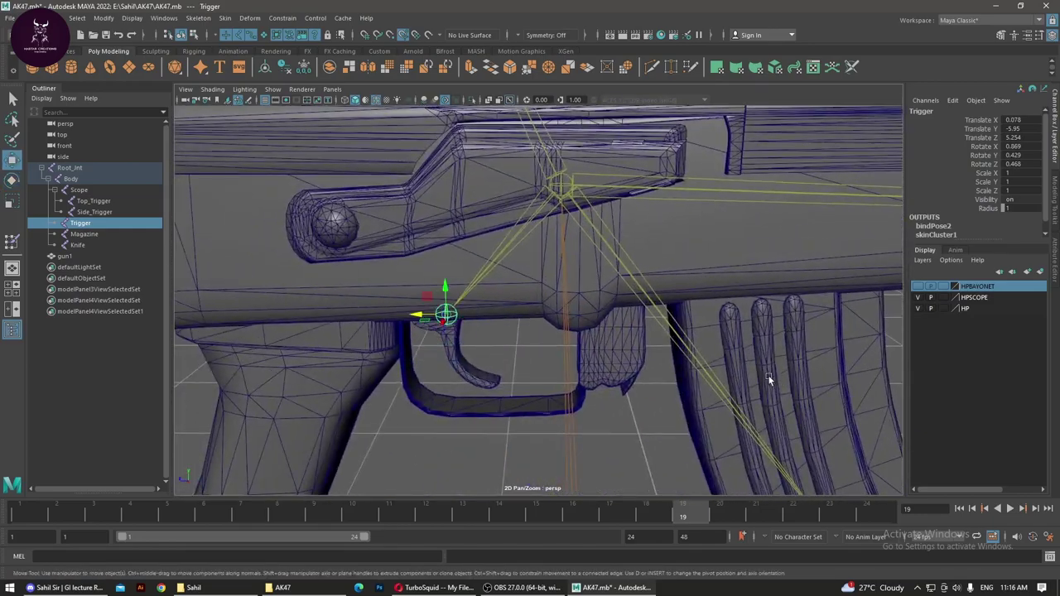
left_click_drag(420, 316, 413, 305)
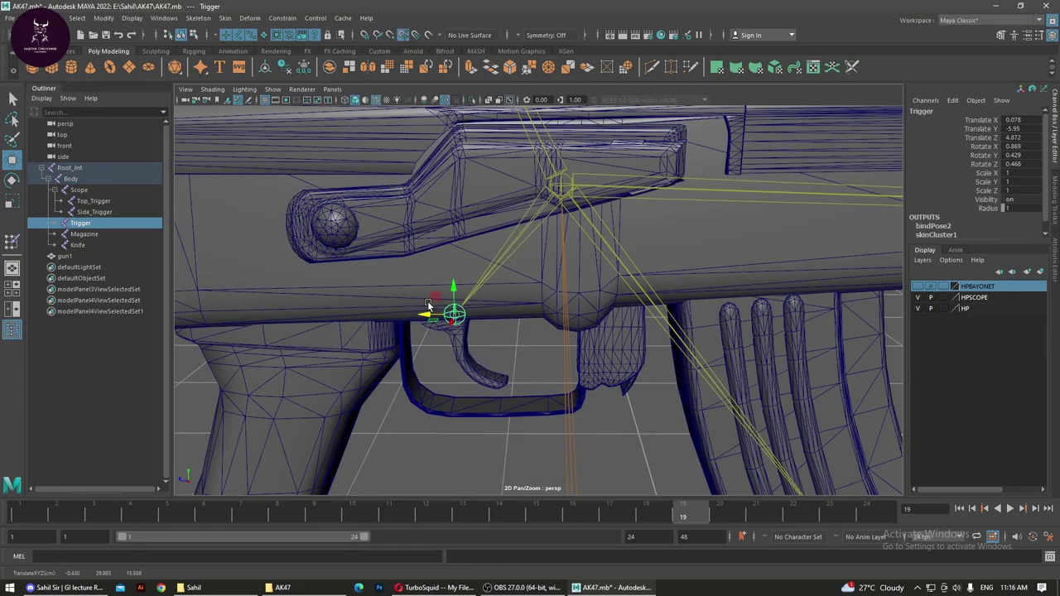
left_click_drag(412, 305, 418, 308)
Step: Move the Knife joint to test that the bayonet follows, then deselect it
scroll(404, 344, "down", 5)
left_click_drag(403, 344, 419, 362, "alt")
scroll(419, 362, "up", 5)
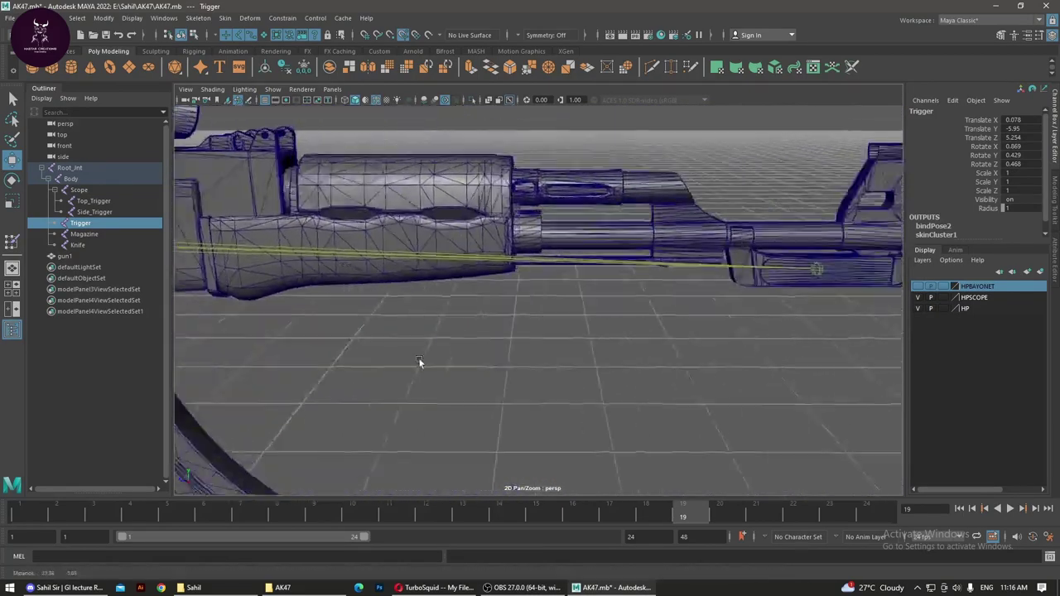
scroll(698, 273, "down", 2)
left_click(641, 284)
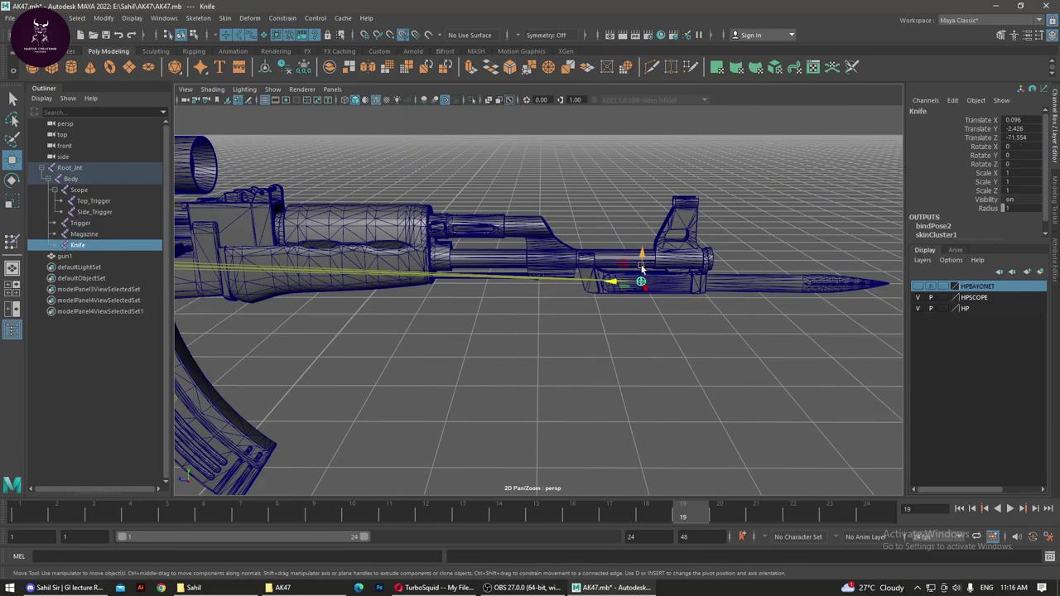
mouse_move(642, 266)
left_mouse_down()
mouse_move(652, 316)
mouse_move(666, 268)
left_mouse_up()
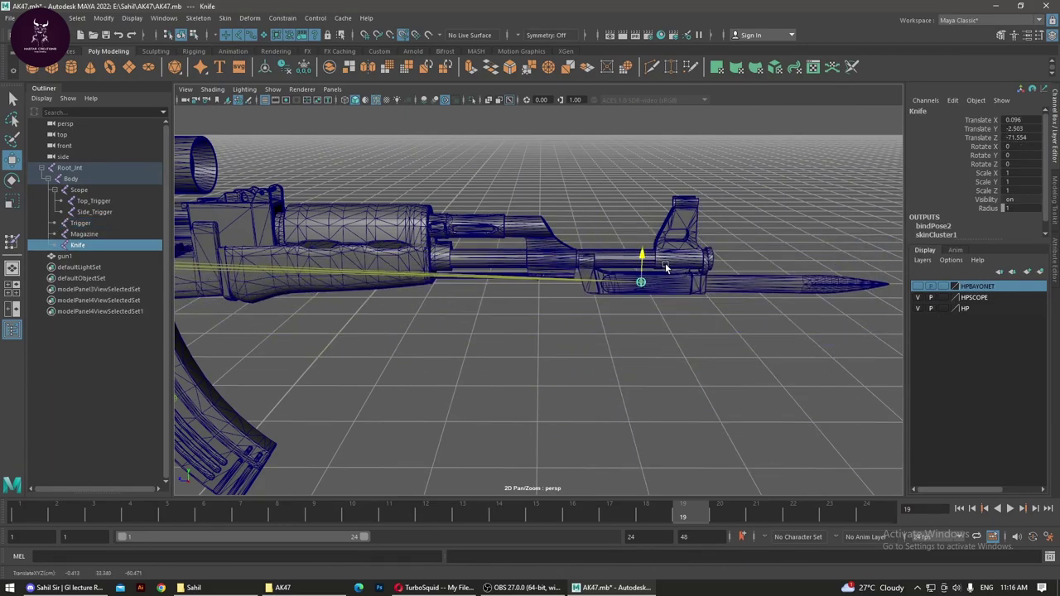
scroll(745, 277, "down", 3)
scroll(451, 306, "up", 5)
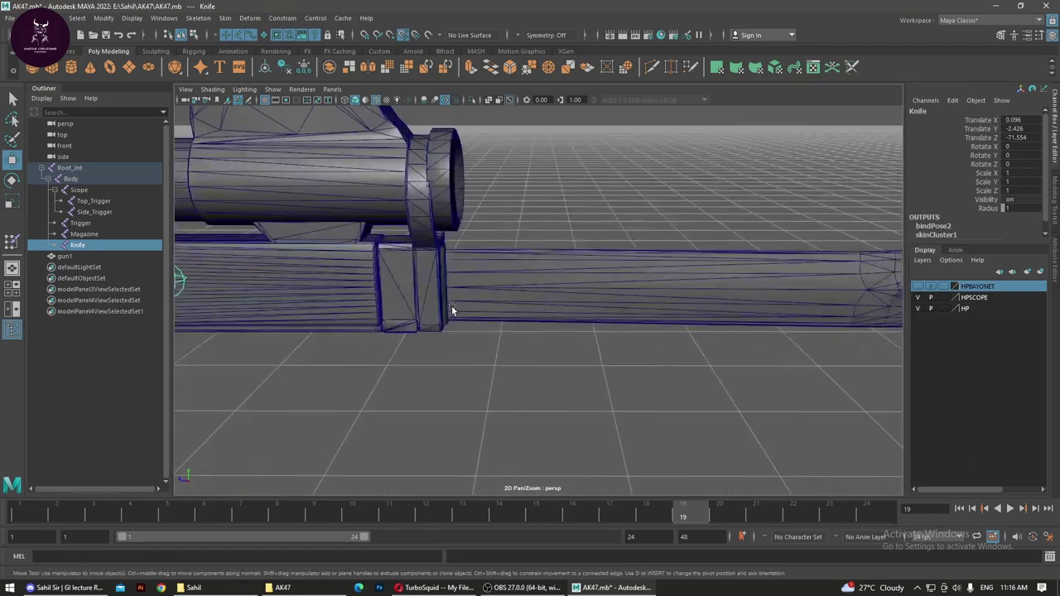
mouse_move(452, 306)
middle_mouse_down("alt")
mouse_move(521, 336)
mouse_move(500, 384)
mouse_move(553, 231)
middle_mouse_up("alt")
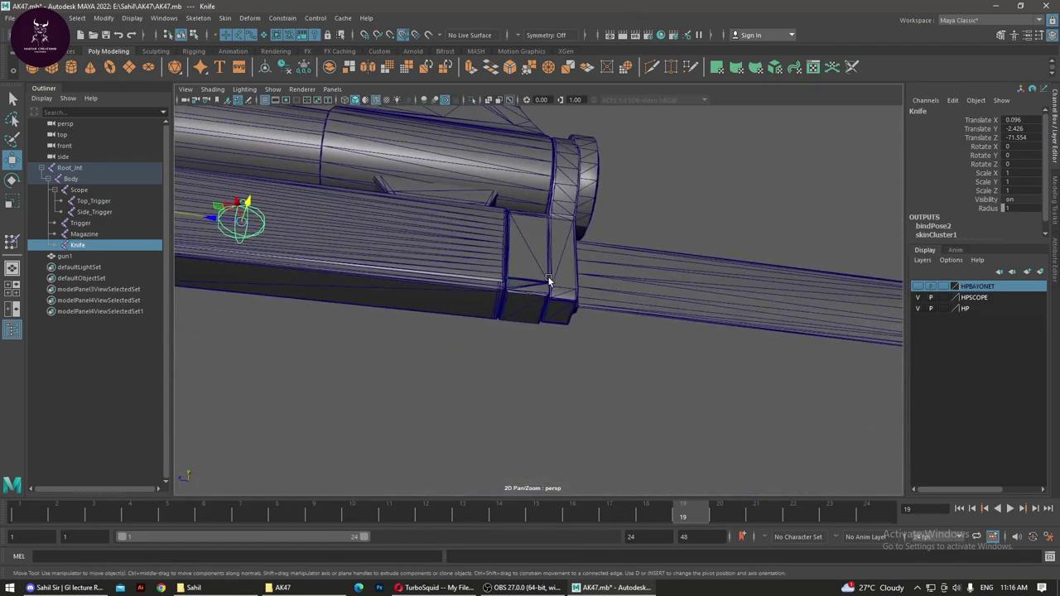
left_click(532, 301)
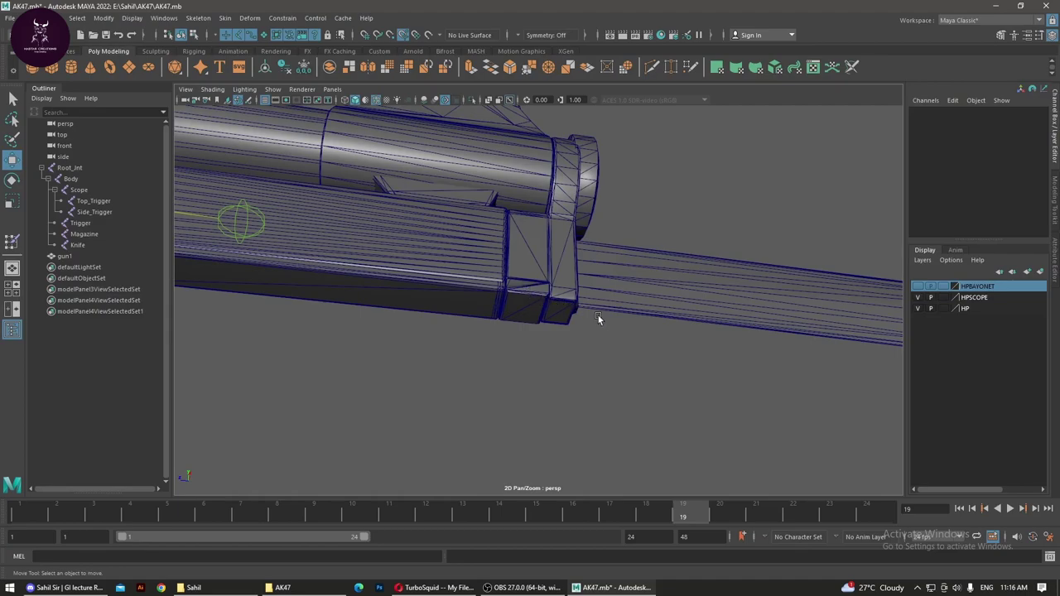
Step: Orbit around the rifle for a final look, then bring the Discord voice channel forward
scroll(598, 316, "down", 2)
mouse_move(598, 316)
left_mouse_down("alt")
mouse_move(464, 334)
mouse_move(540, 346)
mouse_move(691, 406)
left_mouse_up("alt")
scroll(459, 346, "down", 3)
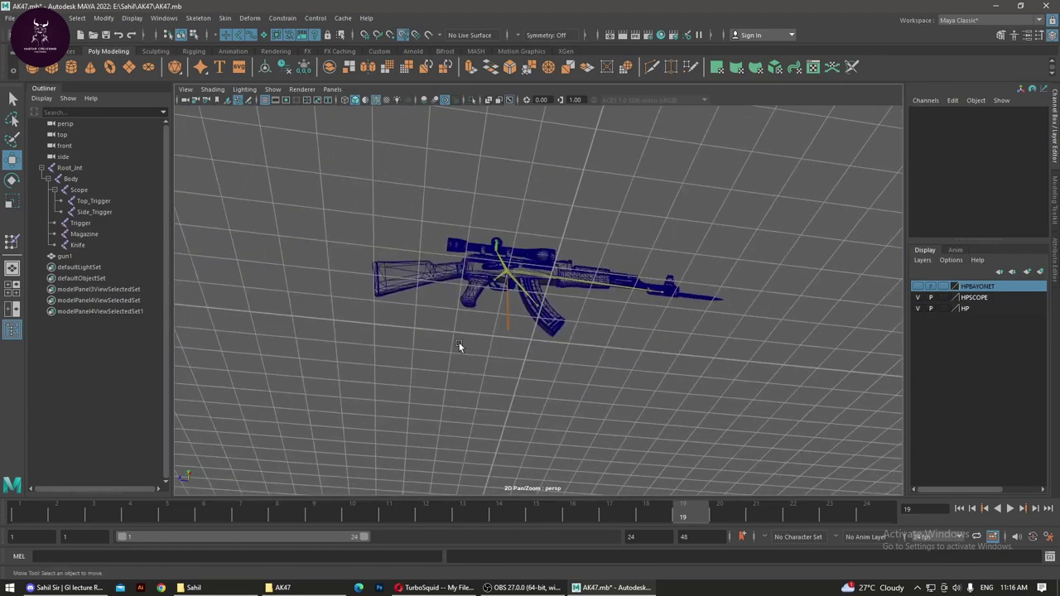
mouse_move(459, 347)
left_mouse_down("alt")
mouse_move(493, 431)
mouse_move(586, 365)
mouse_move(419, 323)
left_mouse_up("alt")
scroll(702, 404, "up", 5)
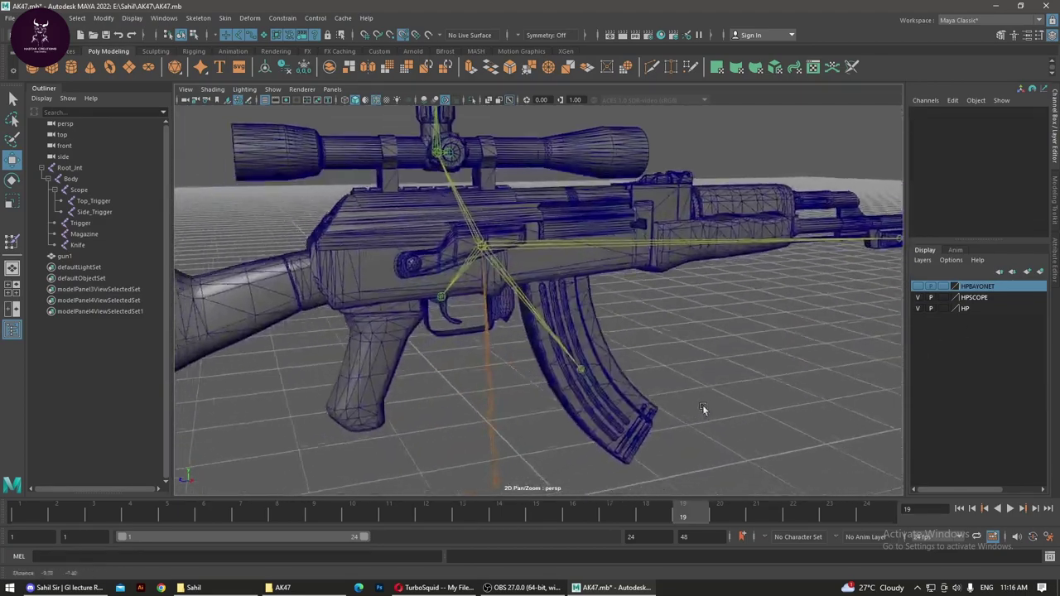
scroll(721, 404, "up", 2)
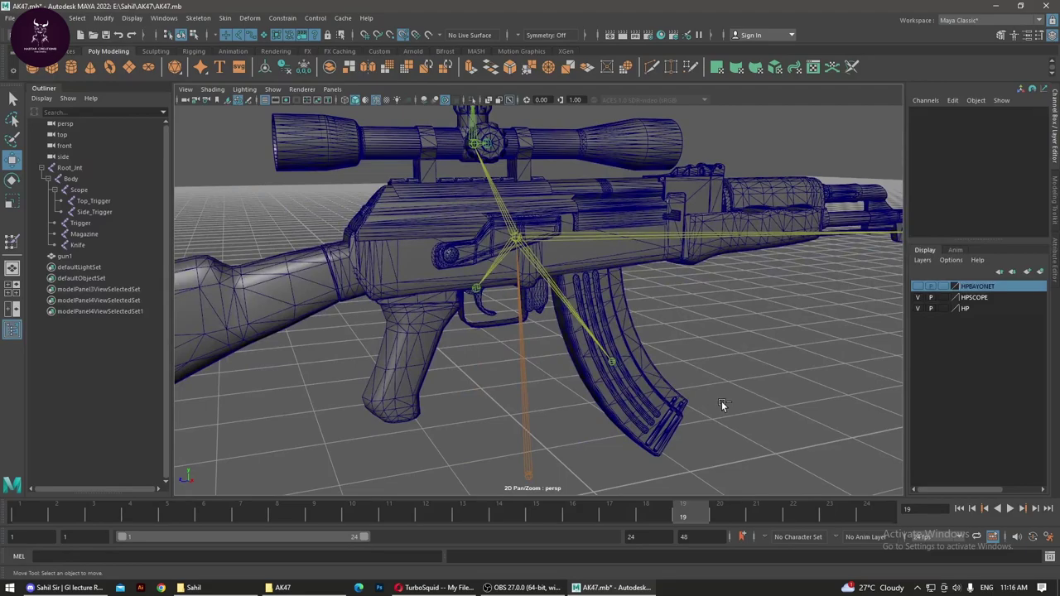
scroll(695, 391, "down", 2)
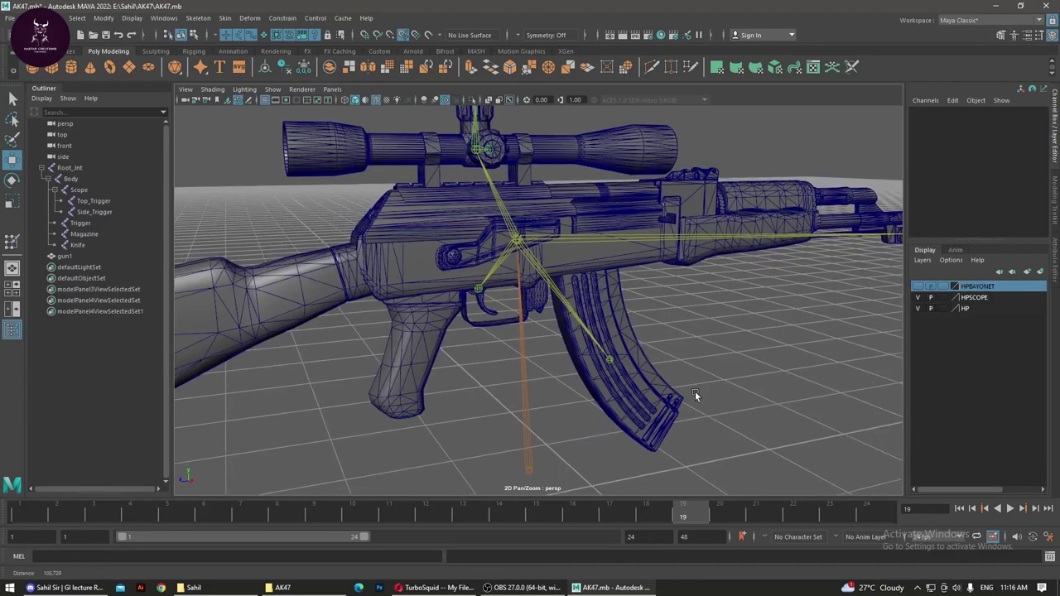
scroll(598, 406, "down", 2)
mouse_move(610, 401)
left_mouse_down("alt")
mouse_move(623, 368)
mouse_move(516, 345)
left_mouse_up("alt")
scroll(588, 385, "up", 2)
scroll(588, 386, "up", 2)
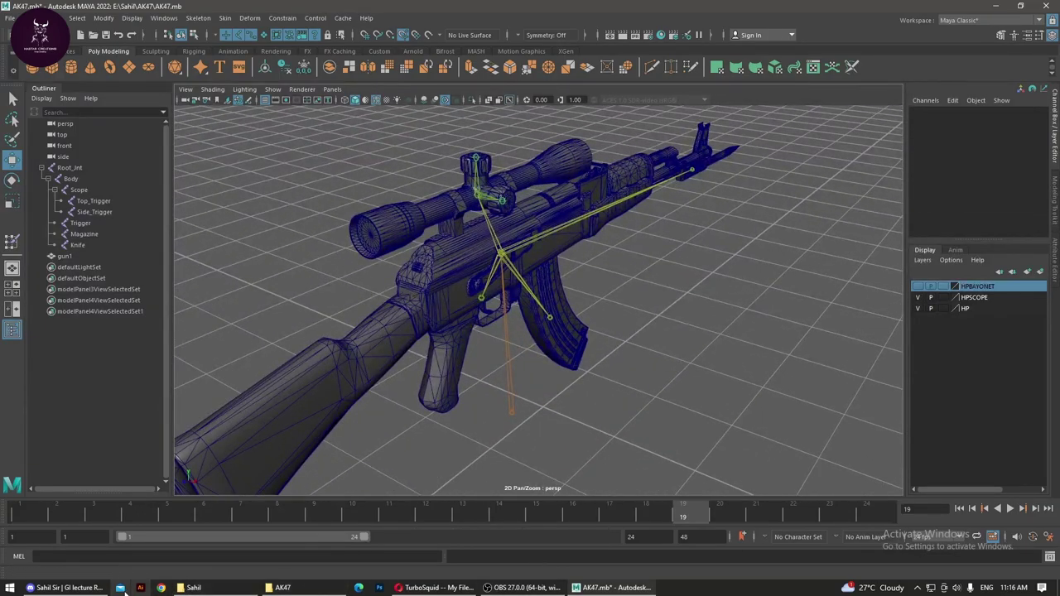
left_click(67, 588)
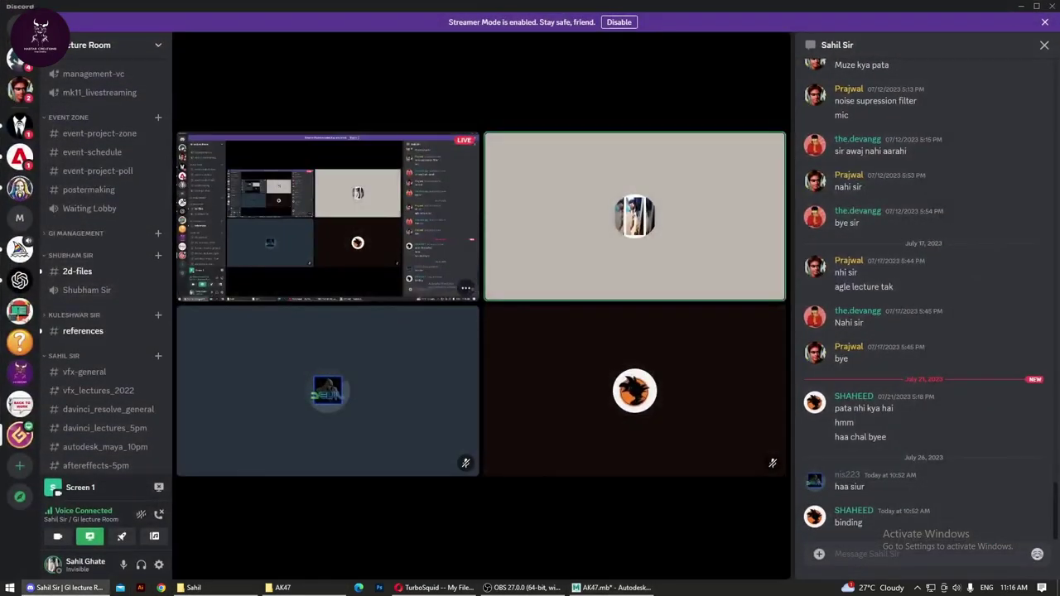
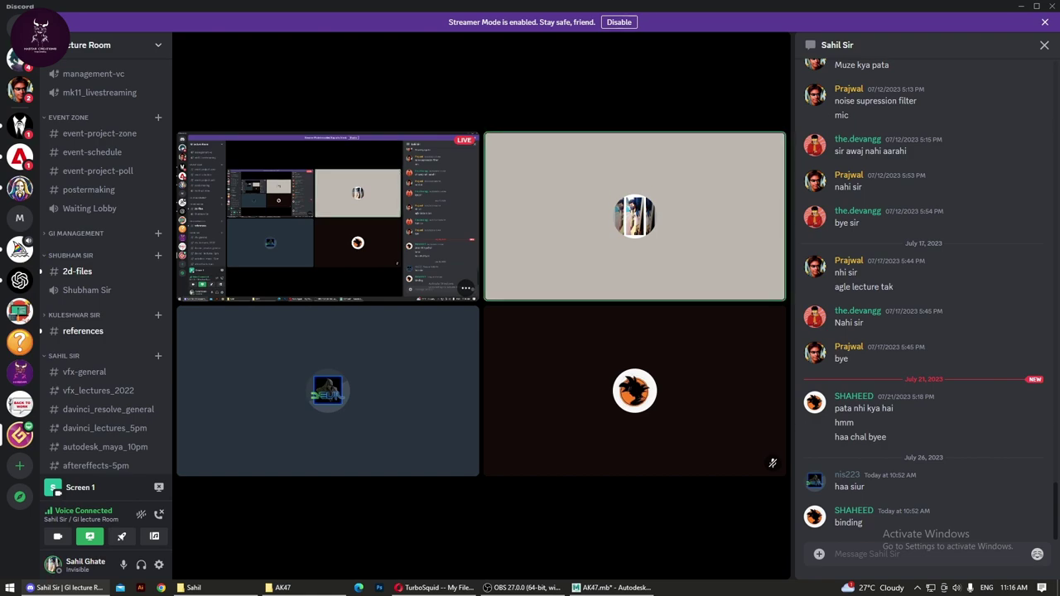
Step: Frame the AK47 rifle in the perspective view and switch to the Curves/Surfaces shelf
left_click(613, 587)
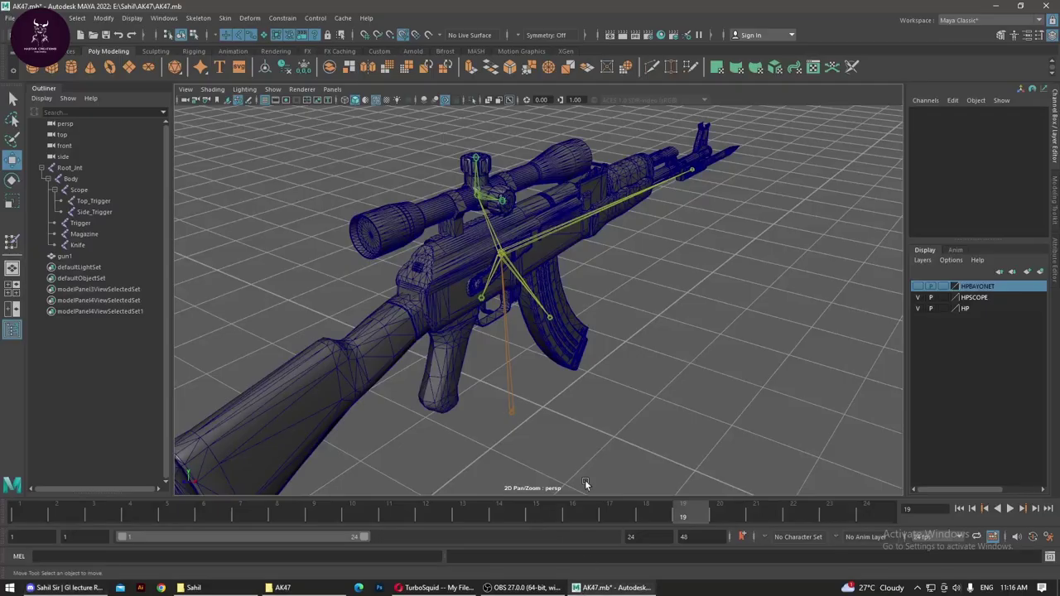
right_click_drag(706, 383, 593, 371, "alt")
left_click_drag(593, 371, 663, 389, "alt")
mouse_move(663, 389)
right_mouse_down("alt")
mouse_move(765, 451)
mouse_move(697, 368)
right_mouse_up("alt")
left_click_drag(697, 368, 663, 373, "alt")
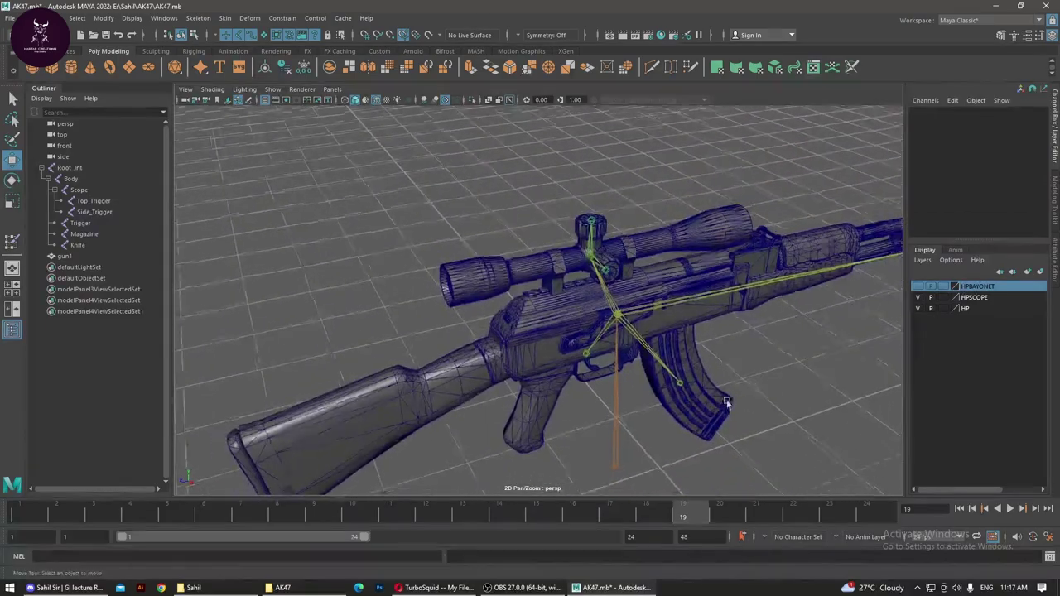
right_click_drag(663, 373, 623, 373, "alt")
left_click_drag(623, 373, 805, 447, "alt")
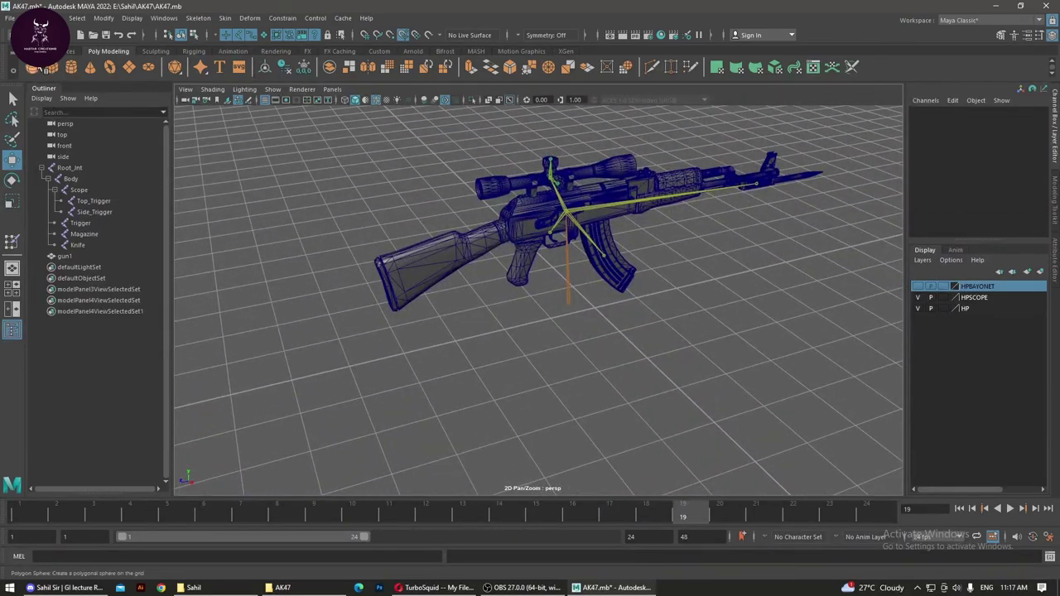
left_click(66, 51)
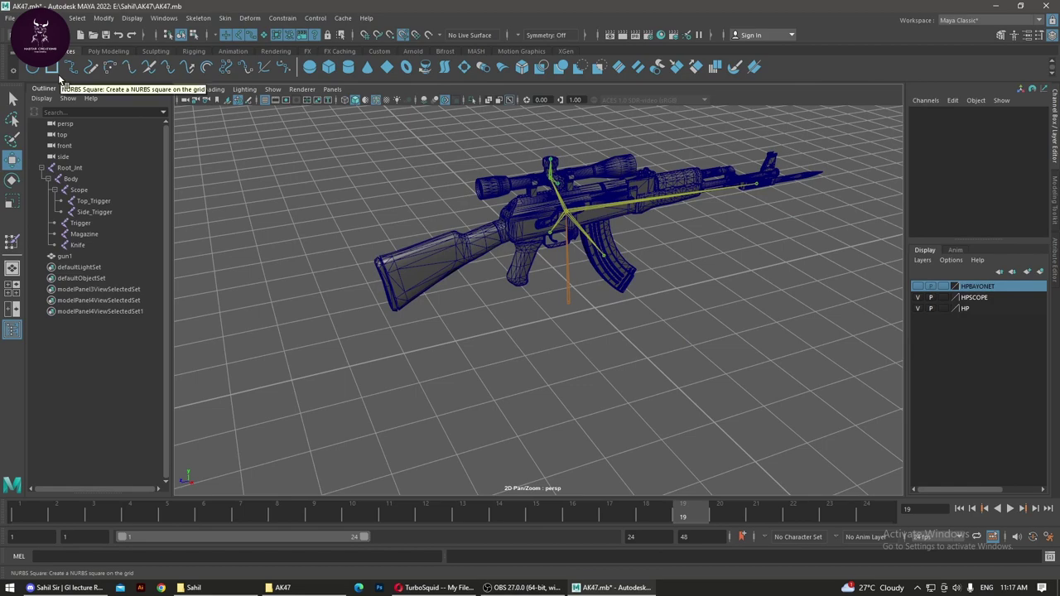
Step: Create a NURBS circle and scale it into a large ring around the rifle
left_click(31, 67)
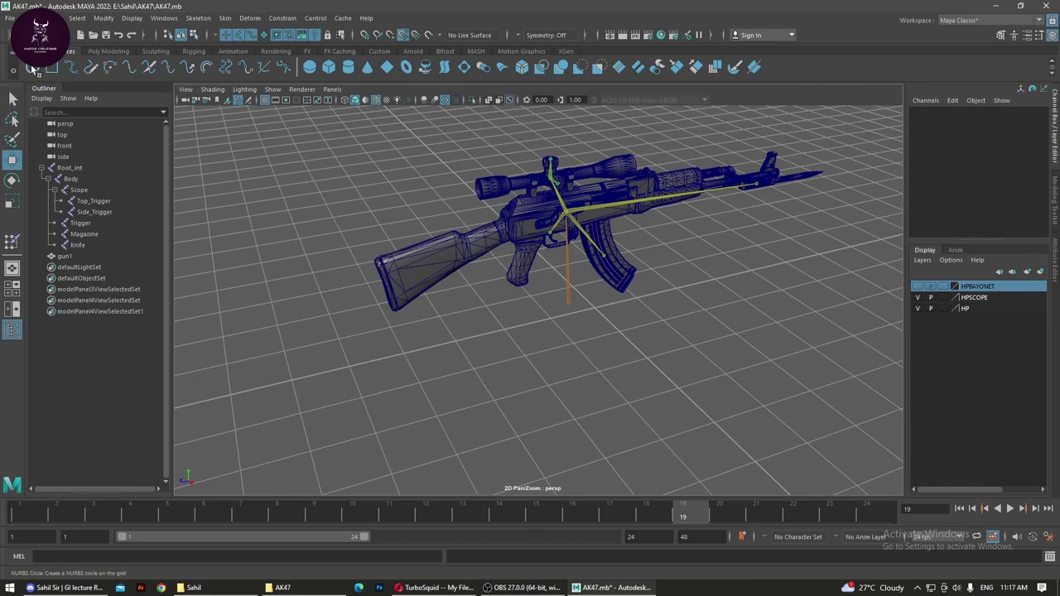
key("r")
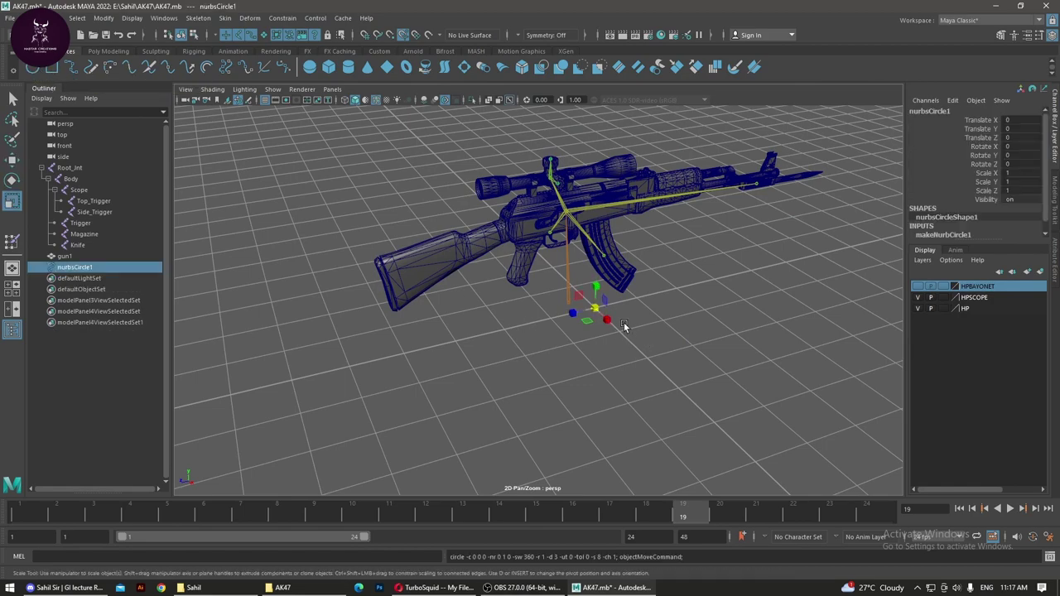
mouse_move(594, 308)
left_mouse_down()
mouse_move(1045, 426)
mouse_move(977, 418)
left_mouse_up()
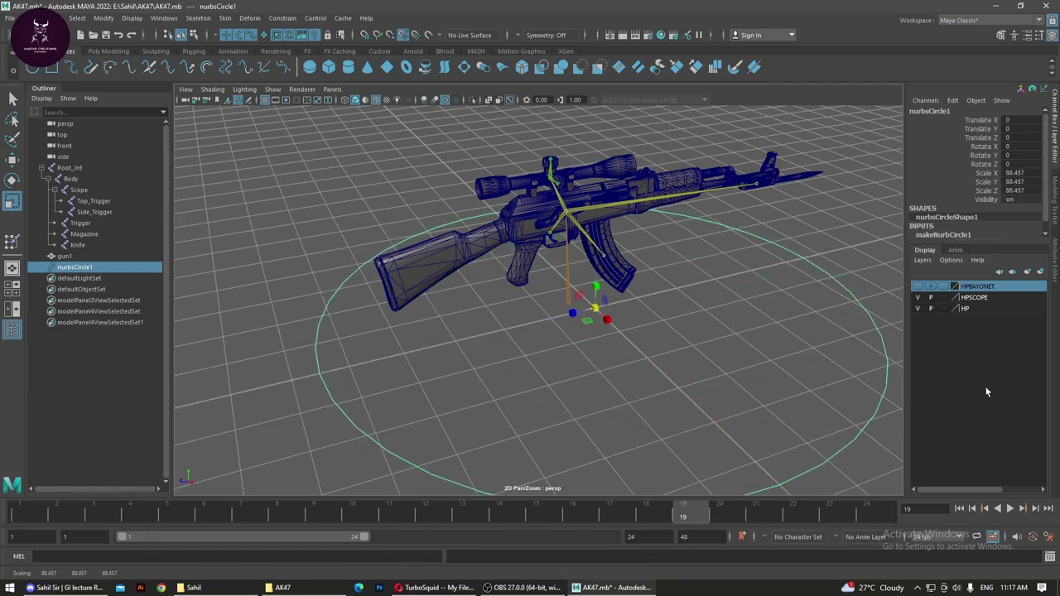
mouse_move(795, 390)
left_mouse_down("alt")
mouse_move(819, 391)
mouse_move(729, 372)
left_mouse_up("alt")
Step: Select the circle's left-side control vertices and scale them along X
right_click_drag(729, 372, 522, 328, "alt")
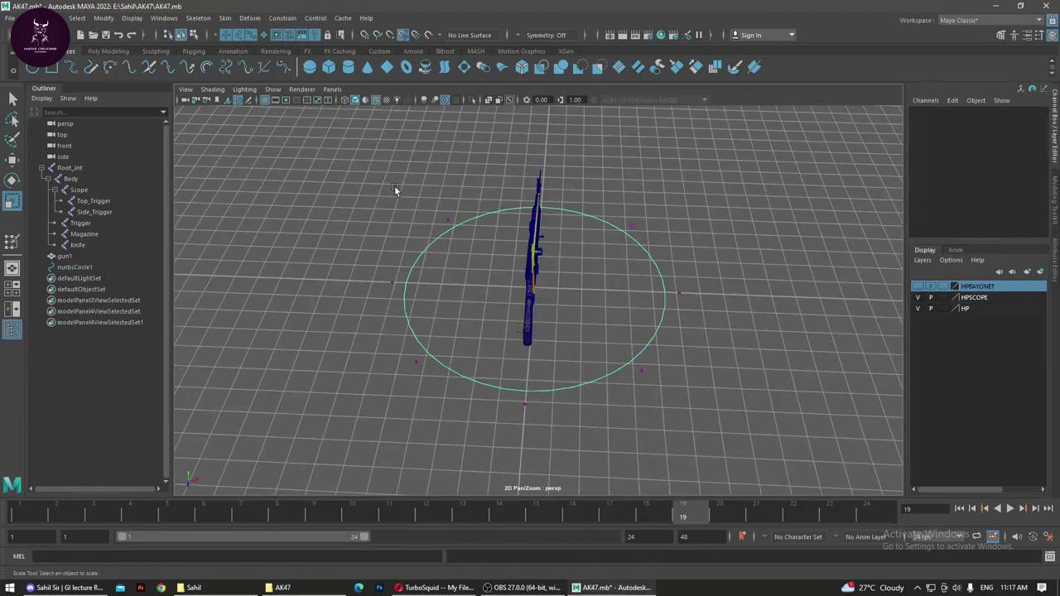
left_click_drag(356, 153, 467, 426)
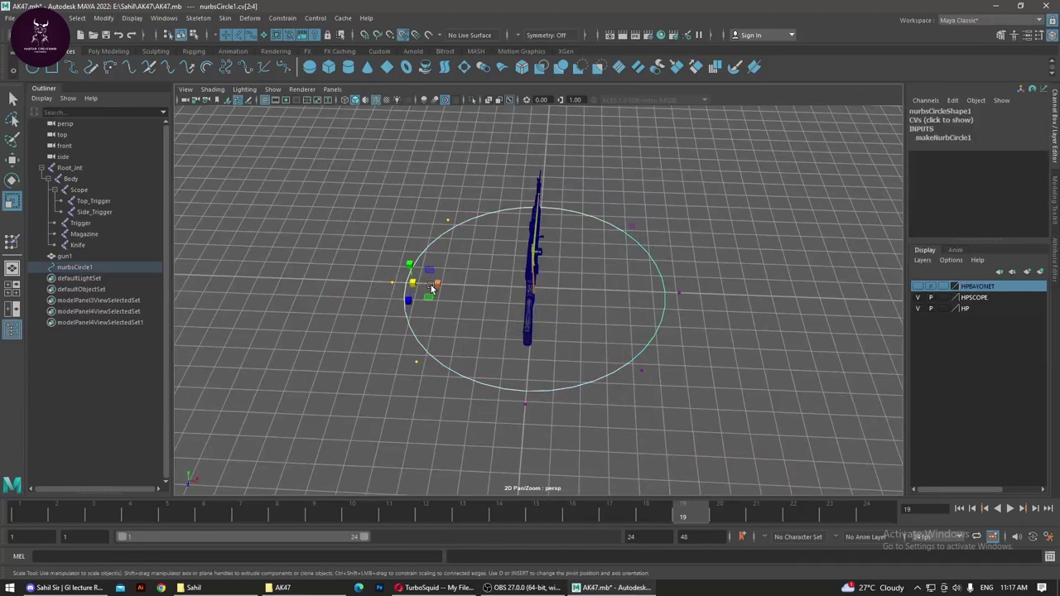
left_click_drag(437, 285, 374, 279)
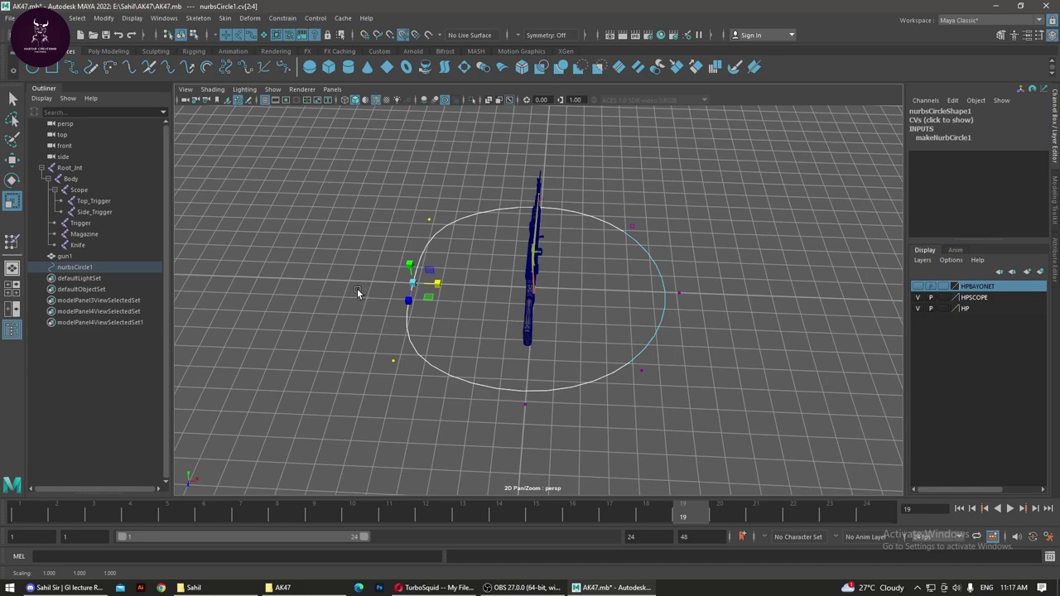
key("equal")
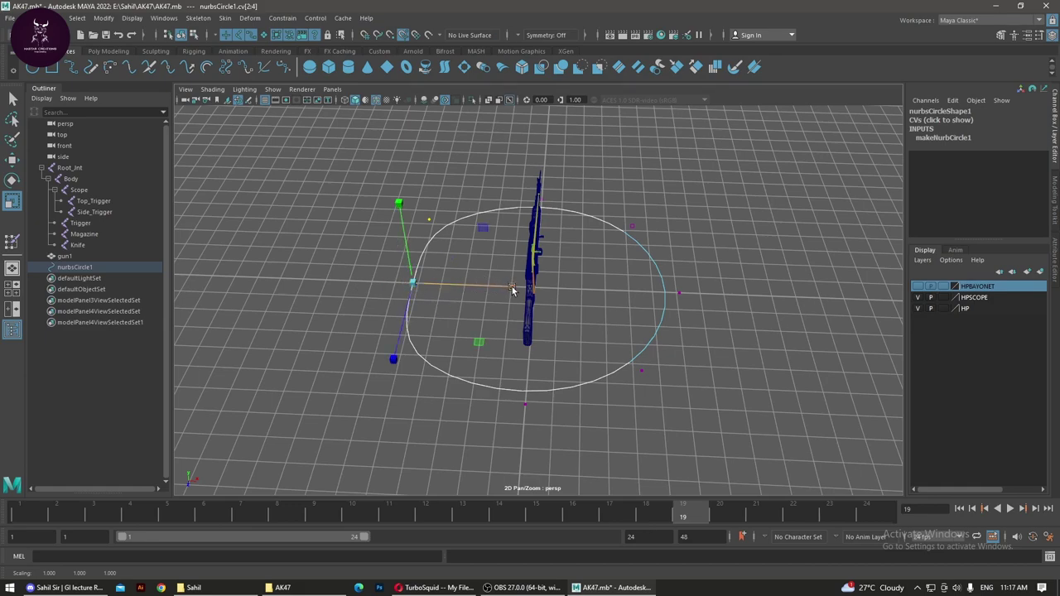
left_click_drag(448, 284, 533, 298)
Step: Reselect the side control vertices, flatten them along X, and return to object mode
left_click_drag(735, 182, 593, 441)
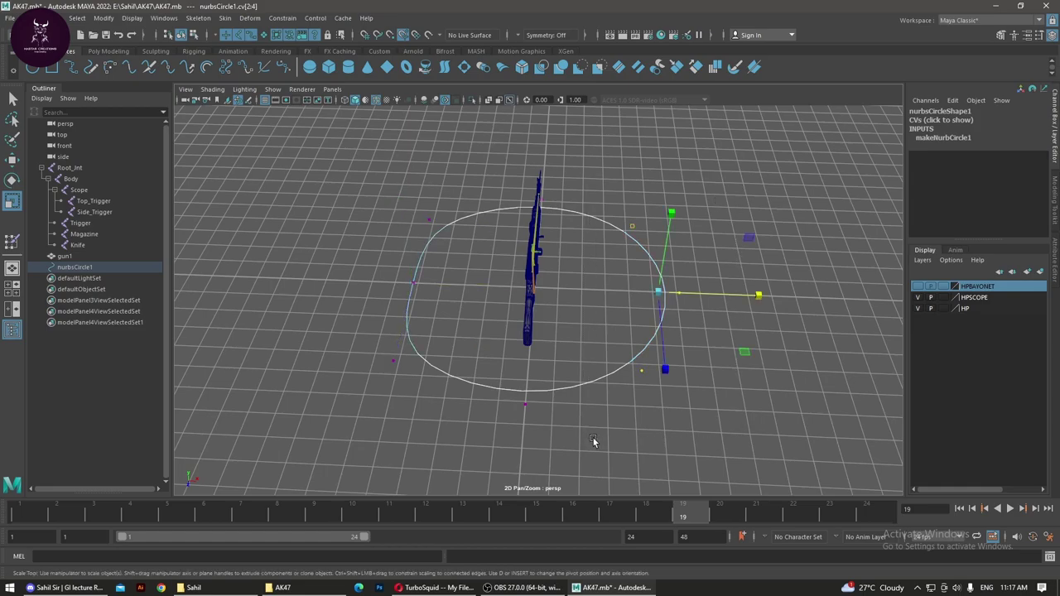
left_click_drag(771, 379, 649, 365, "alt")
left_click_drag(442, 326, 375, 214)
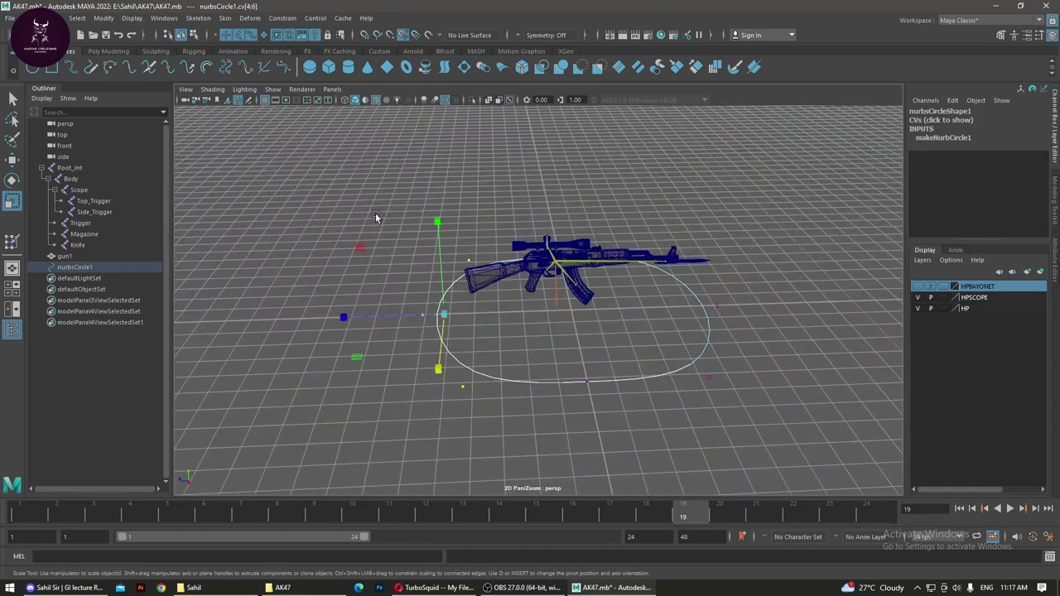
left_click_drag(344, 317, 534, 324)
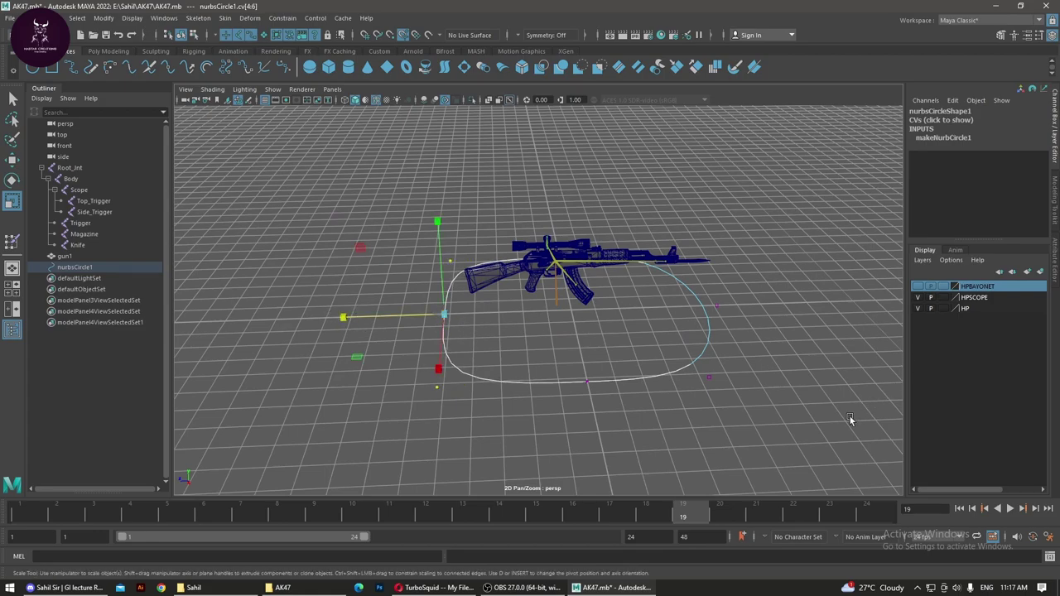
left_click_drag(795, 399, 645, 213)
key("F8")
Step: Select the front control vertices of nurbsCircle1 and scale them
left_click_drag(733, 280, 715, 327, "alt")
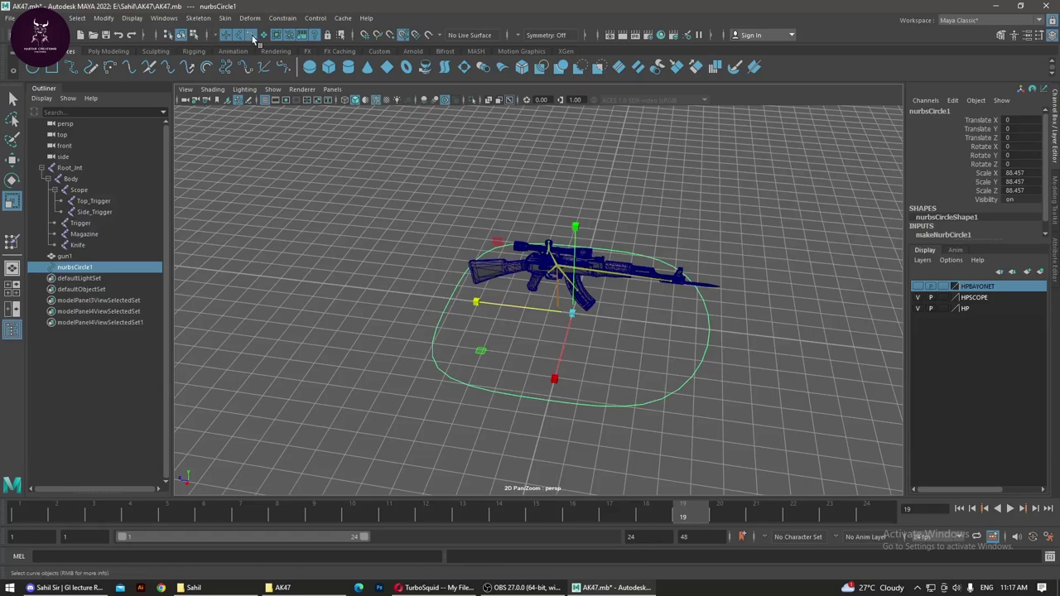
left_click(706, 350)
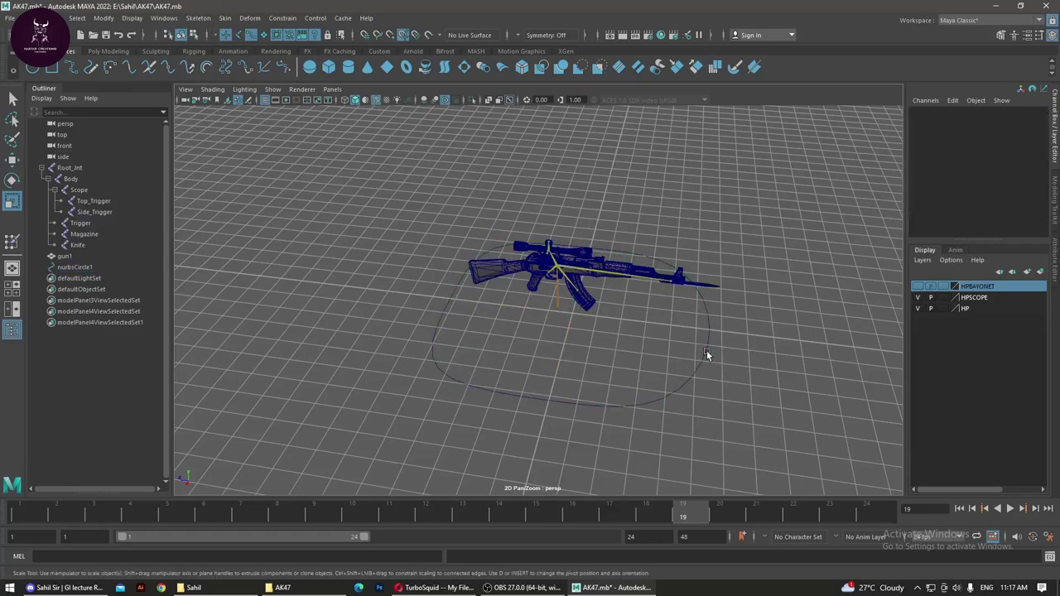
left_click(706, 350)
right_click_drag(707, 351, 679, 336)
scroll(679, 339, "down", 3)
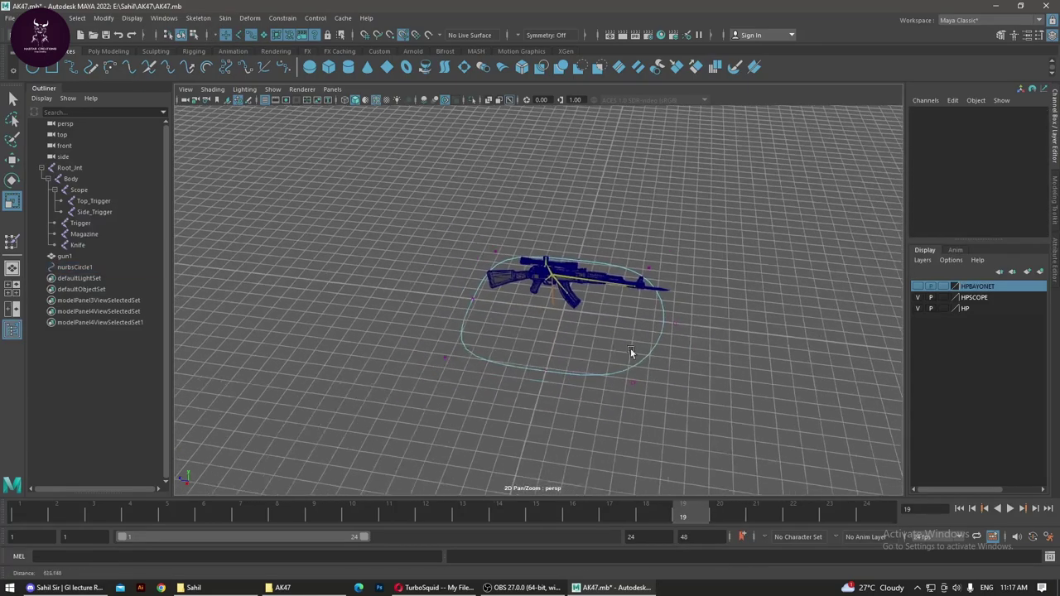
mouse_move(719, 227)
left_mouse_down()
mouse_move(603, 422)
mouse_move(558, 314)
left_mouse_up()
scroll(629, 424, "up", 3)
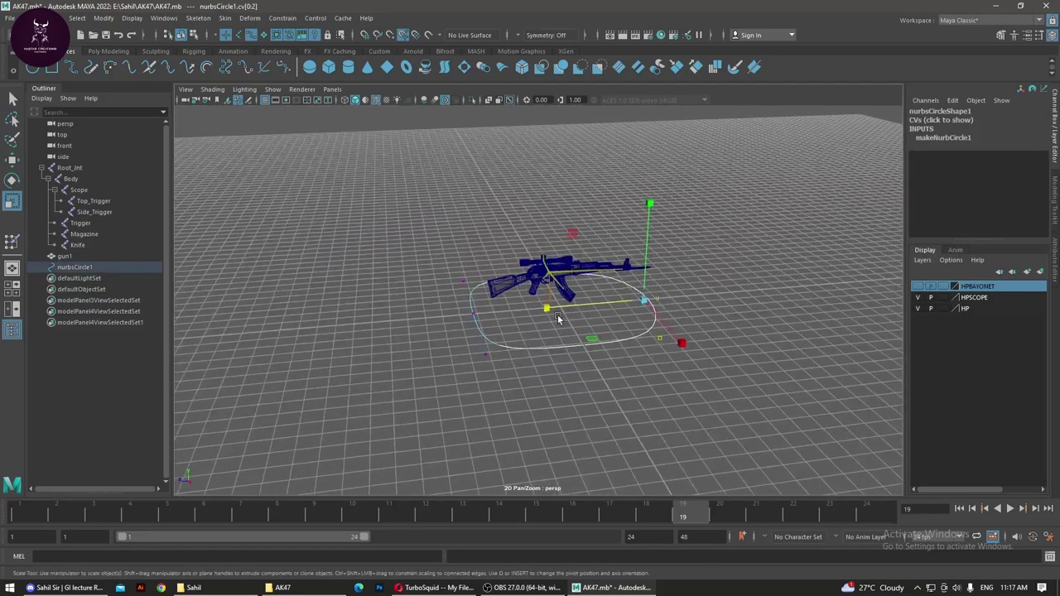
key("r")
left_click_drag(700, 352, 682, 335, "alt")
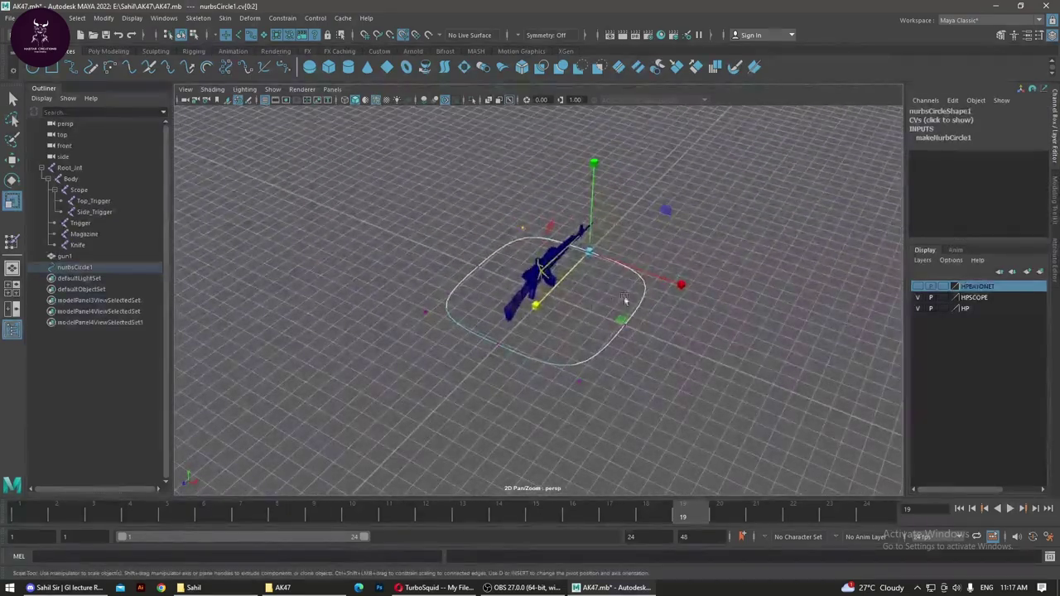
Step: Return nurbsCircle1 to object mode, deselect it, and zoom in around the rifle
left_click(612, 358)
mouse_move(613, 358)
left_mouse_down("alt")
mouse_move(658, 375)
mouse_move(669, 335)
mouse_move(588, 267)
mouse_move(541, 356)
mouse_move(635, 265)
left_mouse_up("alt")
right_click_drag(635, 265, 690, 232)
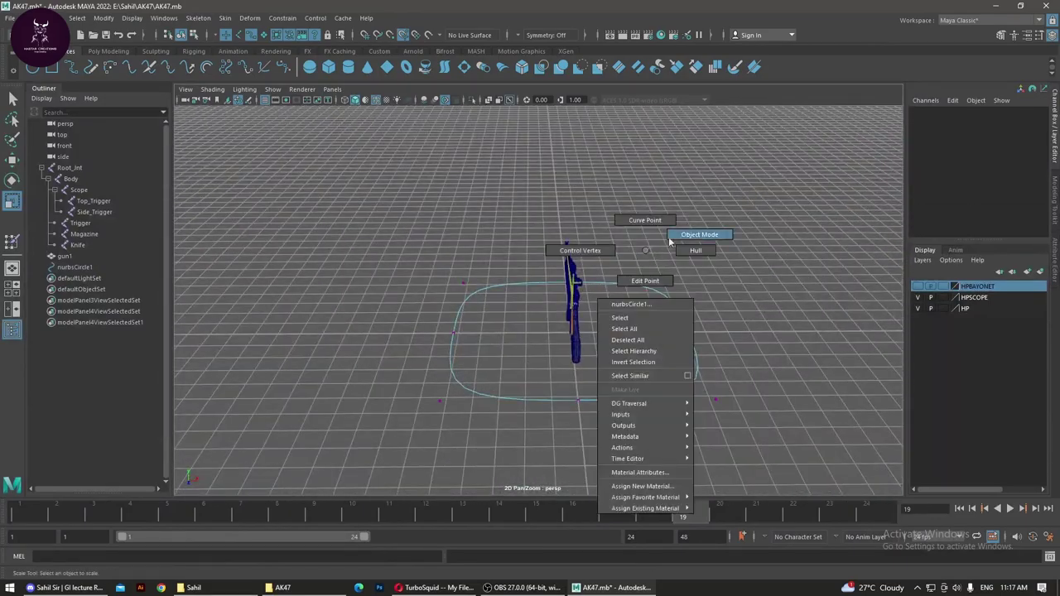
left_click(690, 232)
mouse_move(690, 232)
left_mouse_down("alt")
mouse_move(639, 319)
mouse_move(618, 294)
mouse_move(450, 324)
left_mouse_up("alt")
scroll(638, 317, "up", 1)
scroll(637, 324, "up", 2)
scroll(648, 325, "up", 2)
scroll(550, 280, "up", 2)
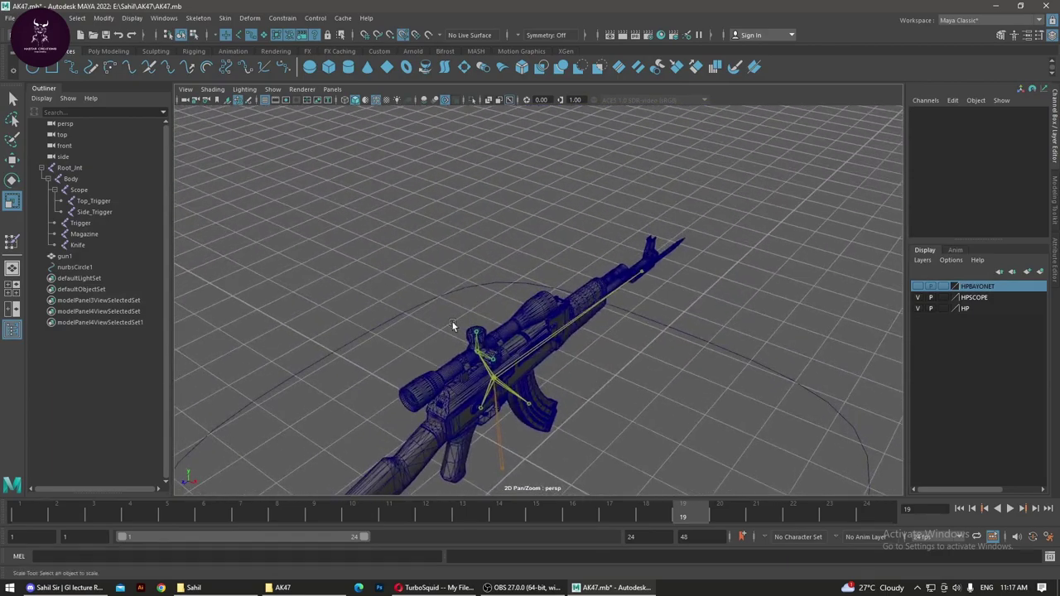
scroll(450, 323, "up", 2)
scroll(485, 303, "up", 1)
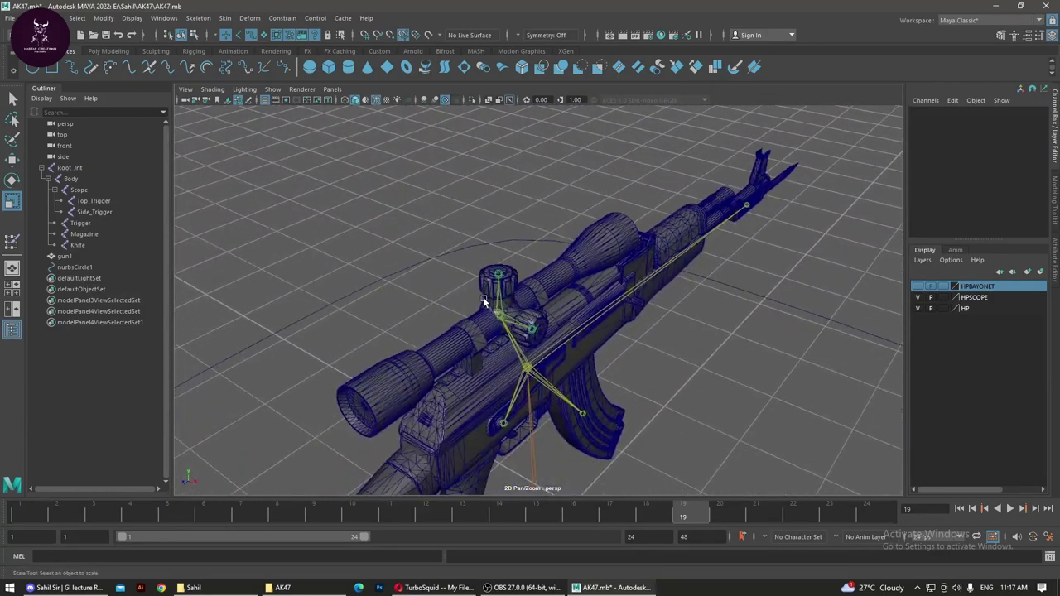
scroll(484, 302, "up", 2)
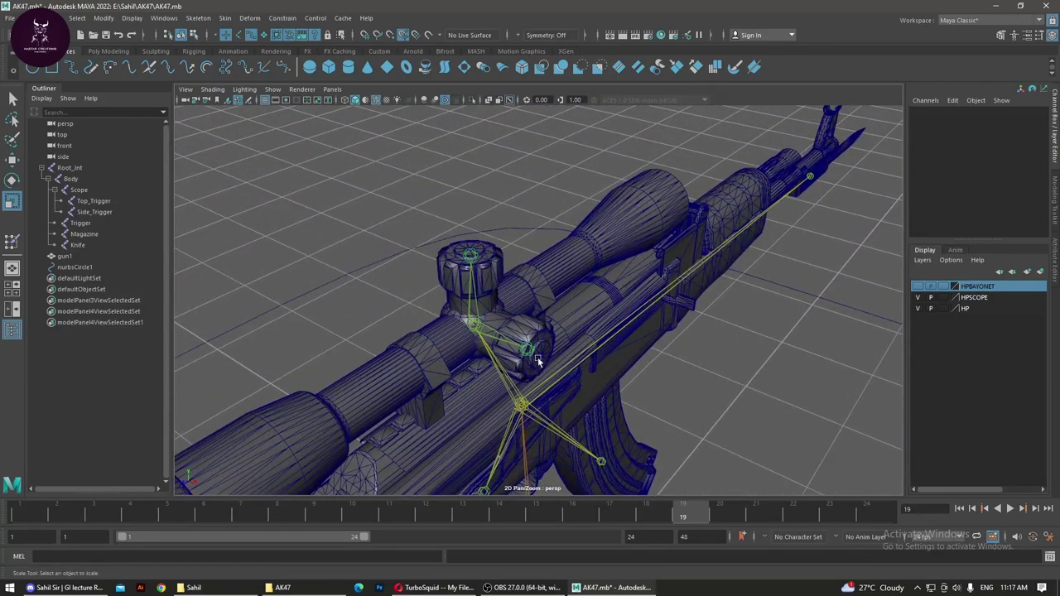
Step: Create a second NURBS circle, nurbsCircle2, and move it up and forward toward the scope
left_click(33, 69)
key("w")
scroll(511, 369, "down", 3)
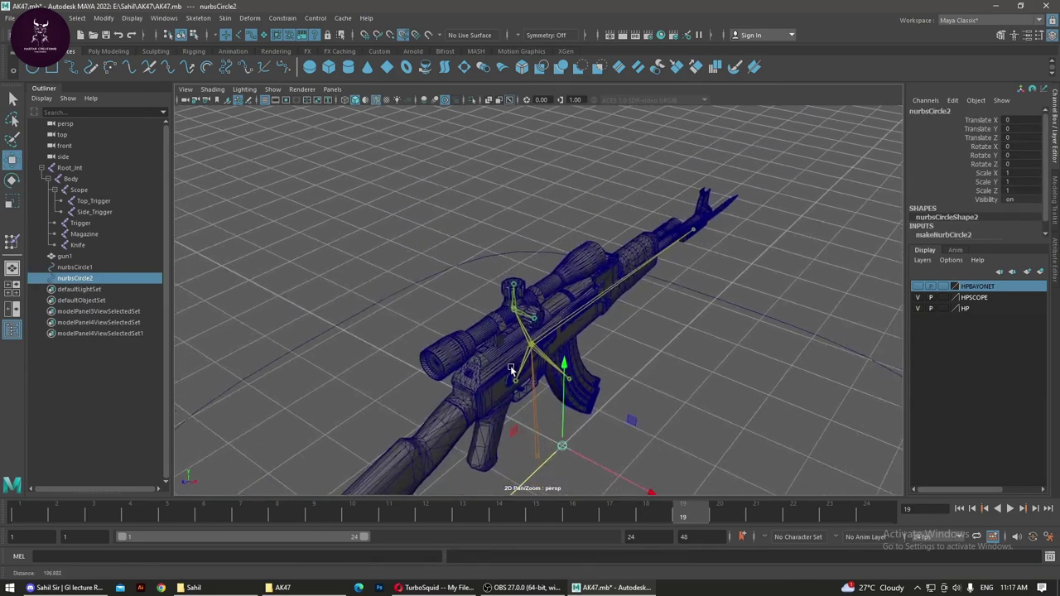
left_click_drag(562, 371, 545, 244)
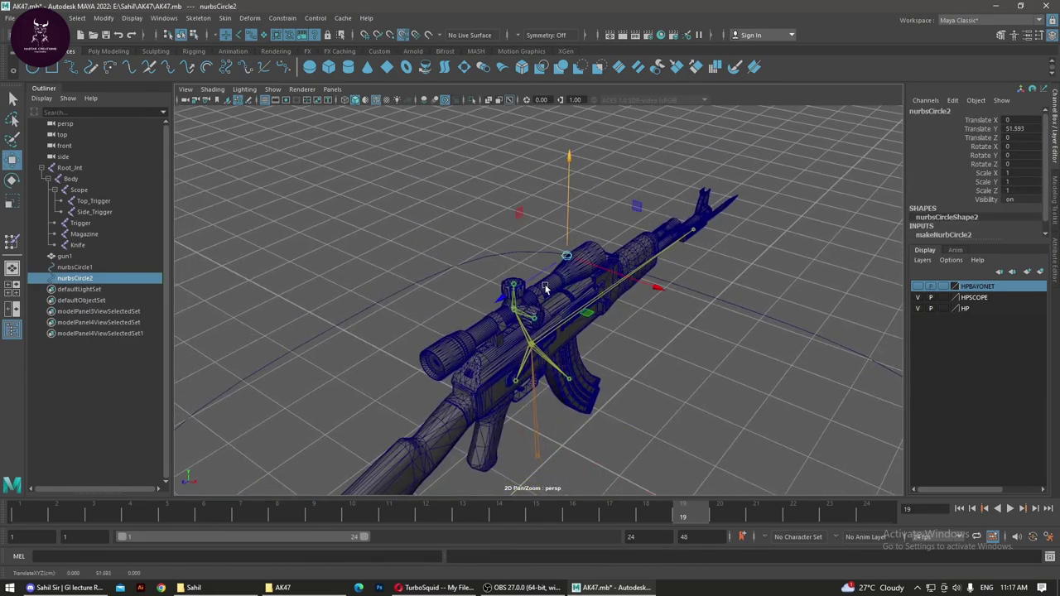
scroll(665, 375, "up", 3)
left_click_drag(586, 182, 436, 241)
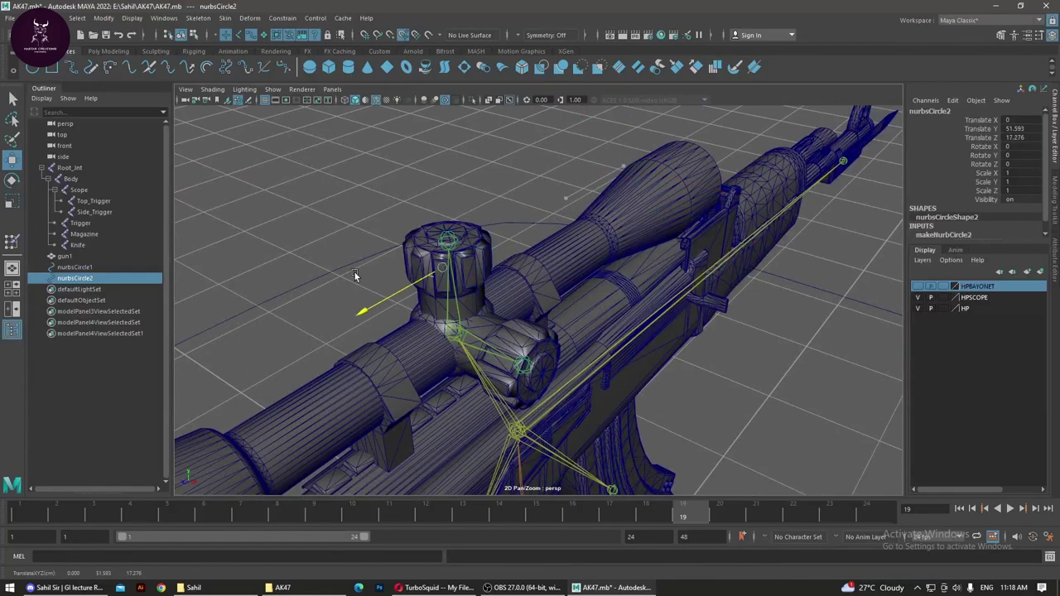
left_click_drag(354, 272, 362, 270)
left_click_drag(430, 240, 405, 240)
Step: In the top view, centre nurbsCircle2 on the scope joint and scale it to about 2.434
key("space")
key("space")
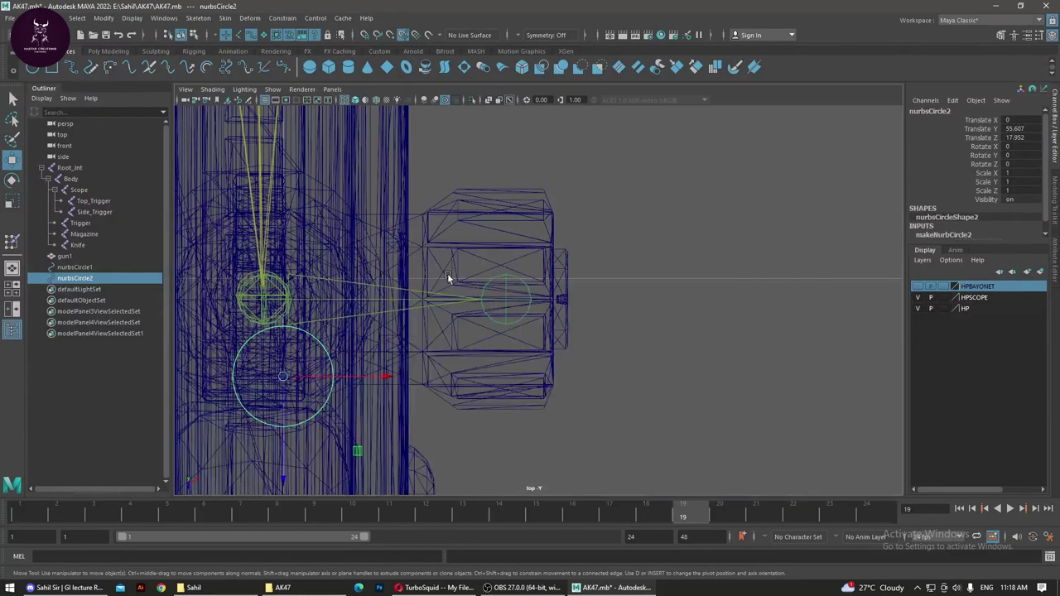
scroll(447, 298, "down", 2)
middle_click_drag(384, 351, 441, 309, "alt")
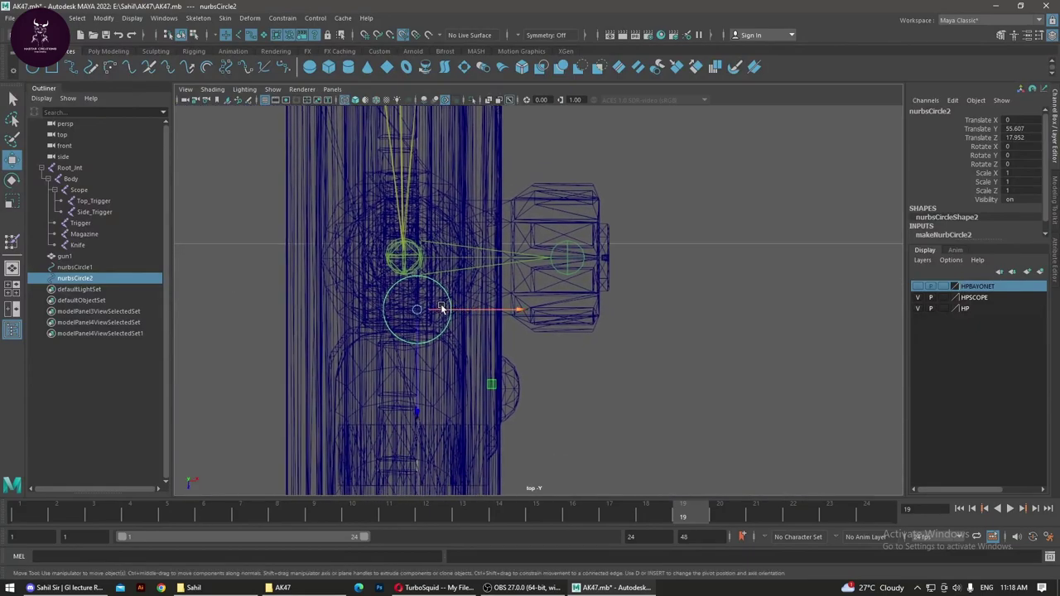
left_click_drag(419, 312, 403, 257)
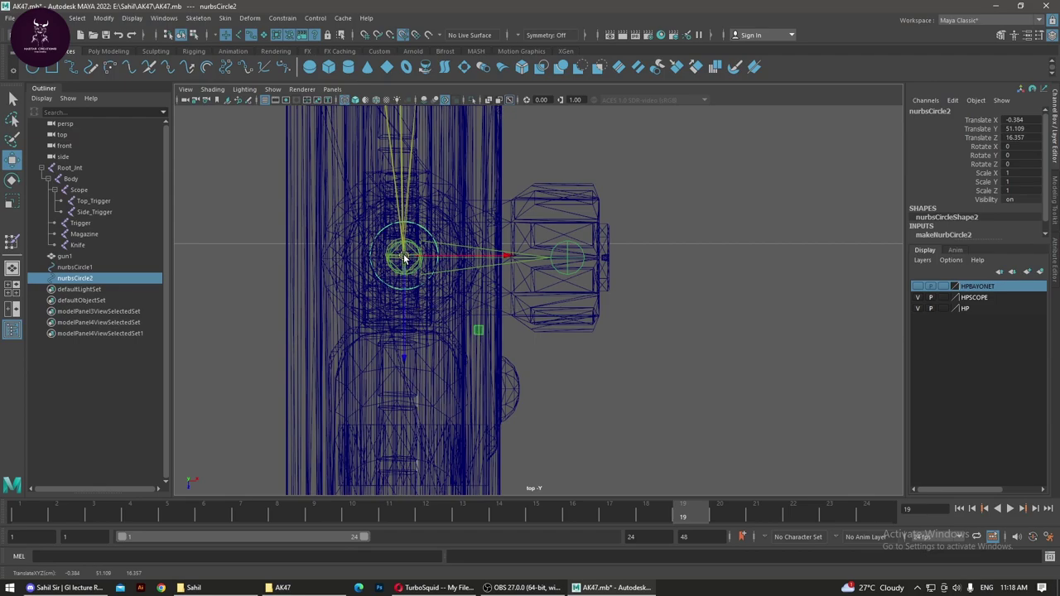
key("r")
left_click_drag(404, 257, 483, 291)
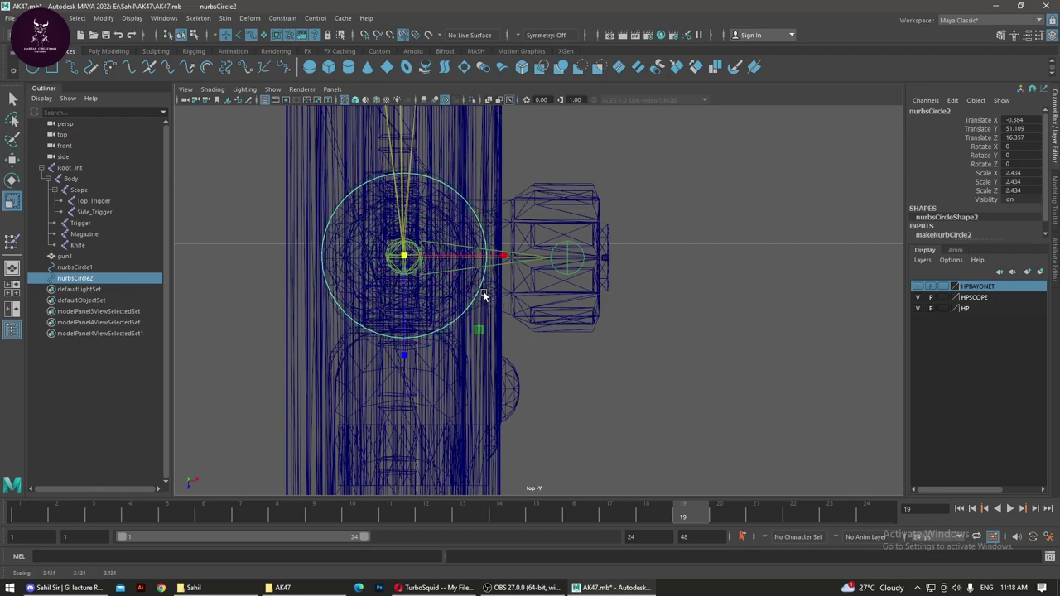
Step: Lift nurbsCircle2 just above the scope's top knob and Shift-drag a copy, nurbsCircle3, along X
key("space")
key("space")
left_click_drag(742, 225, 795, 269, "alt")
scroll(794, 270, "up", 2)
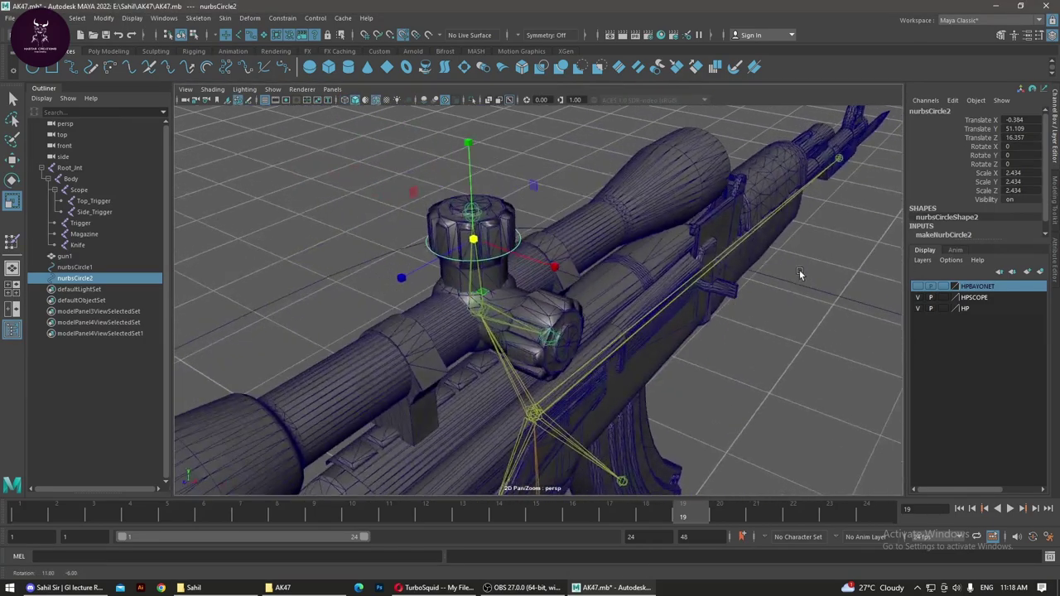
key("w")
left_click_drag(468, 192, 469, 122)
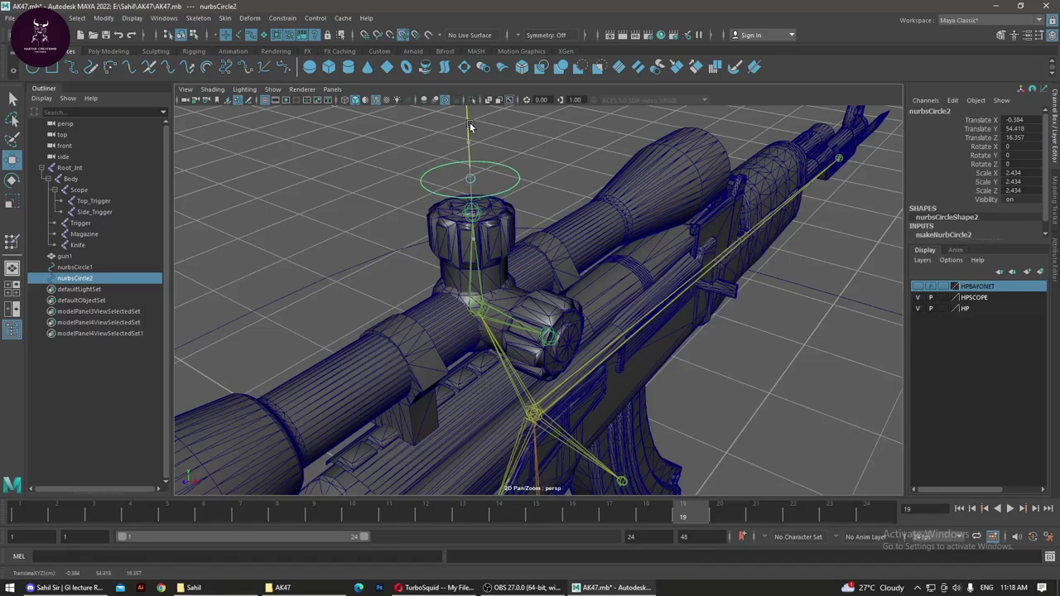
mouse_move(510, 277)
left_mouse_down("alt")
mouse_move(574, 283)
mouse_move(509, 214)
left_mouse_up("alt")
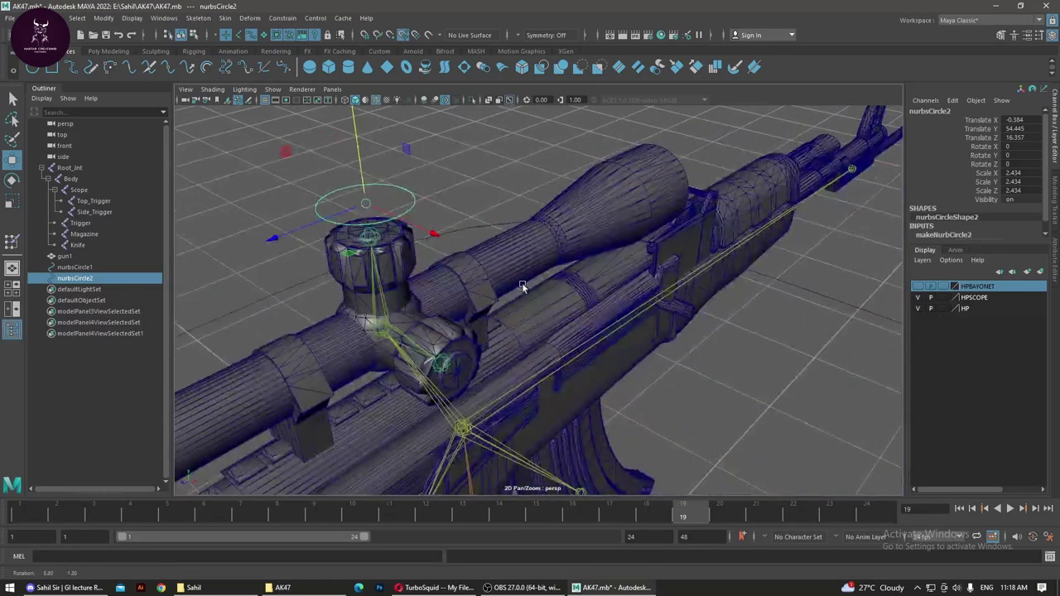
left_click_drag(516, 148, 671, 184, "shift")
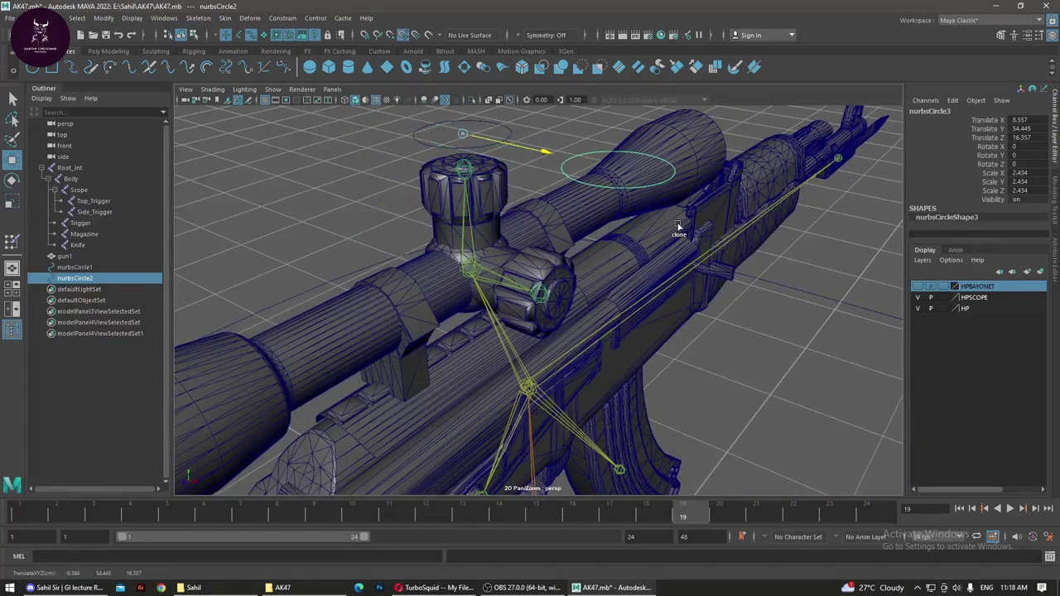
Step: Rotate nurbsCircle3 -90 on Z and slide it toward the scope's side knob in the top view
key("e")
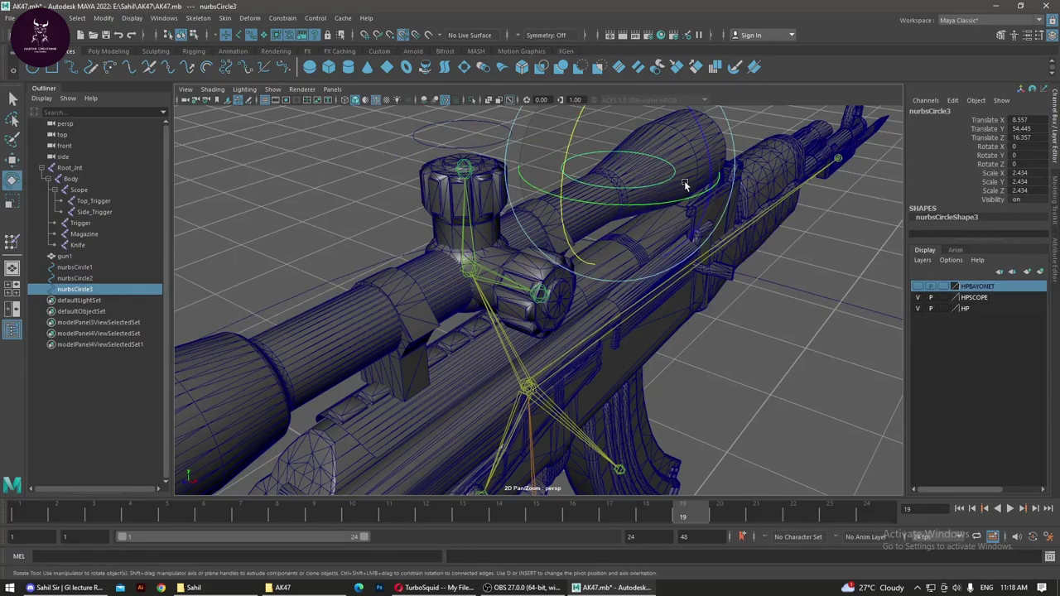
left_click_drag(684, 183, 703, 210)
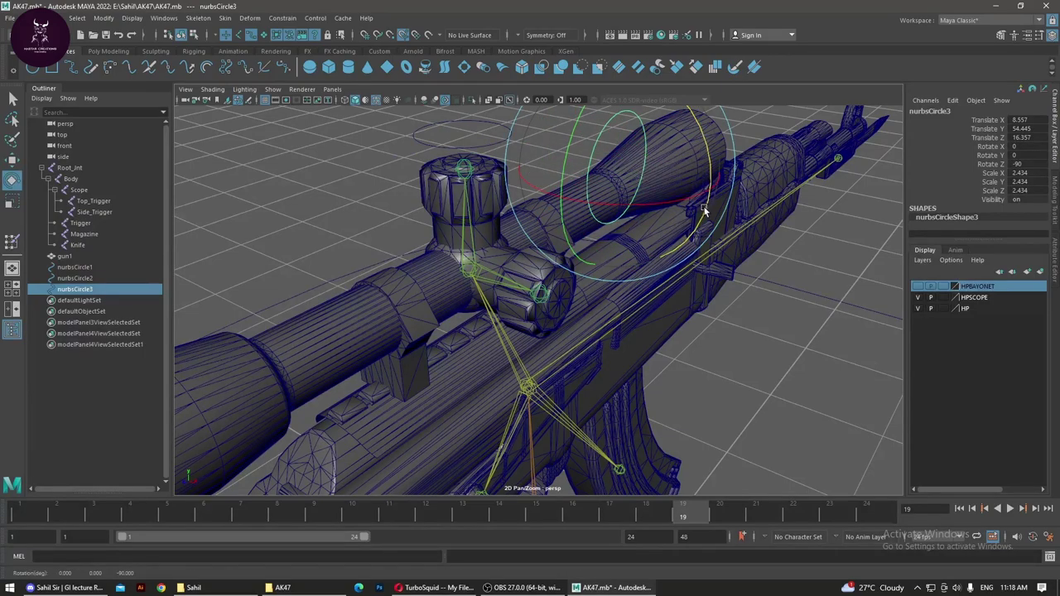
scroll(630, 300, "up", 2)
key("space")
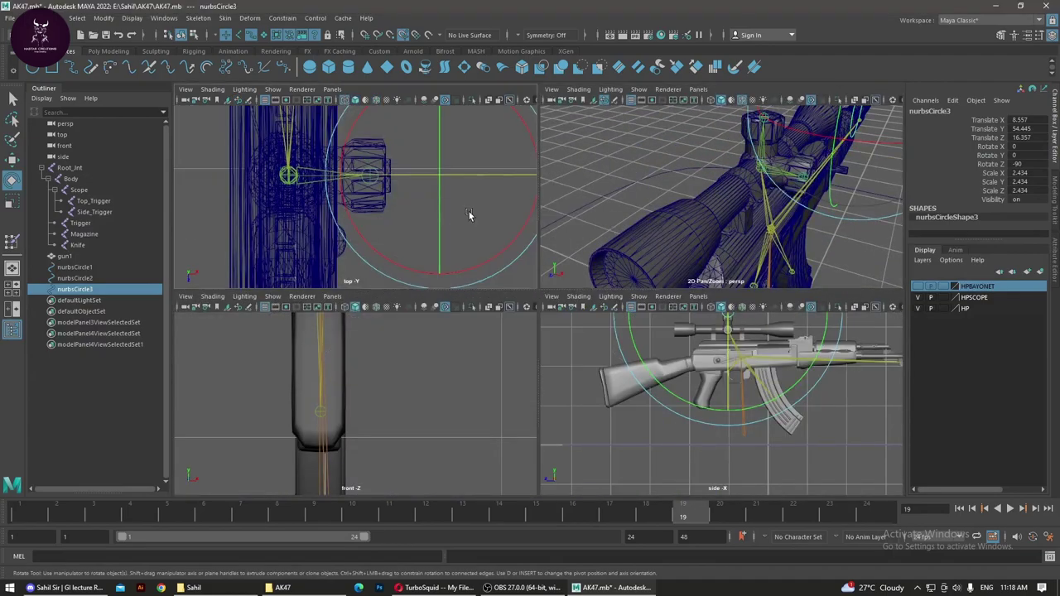
key("space")
key("w")
left_click_drag(758, 263, 677, 269)
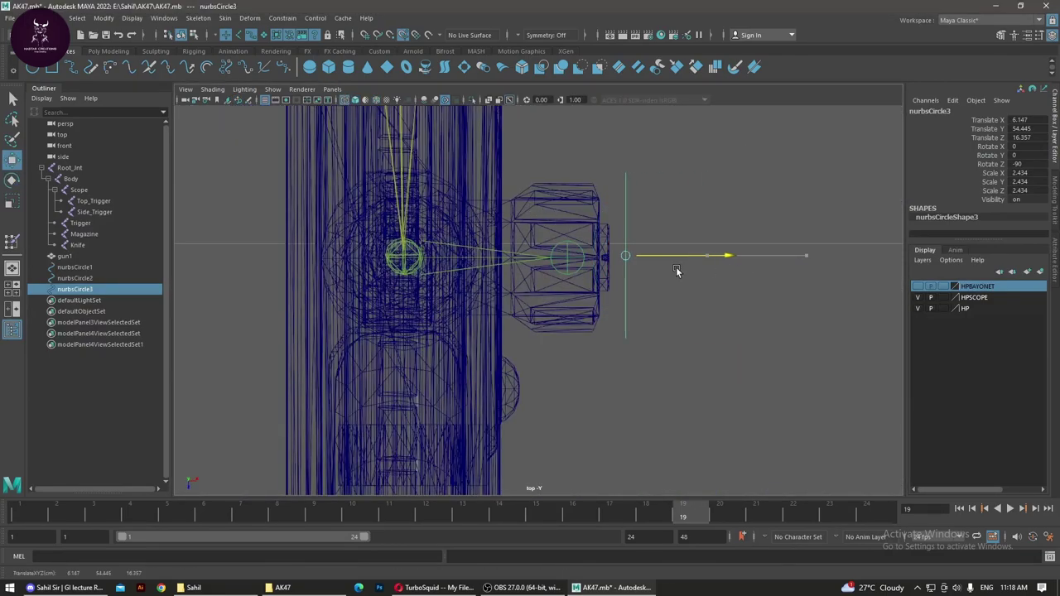
Step: Lower nurbsCircle3 to the side knob's height and centre it on the knob in the side view
key("space")
key("space")
mouse_move(806, 297)
left_mouse_down("alt")
mouse_move(714, 311)
mouse_move(640, 293)
mouse_move(611, 266)
left_mouse_up("alt")
scroll(611, 321, "up", 5)
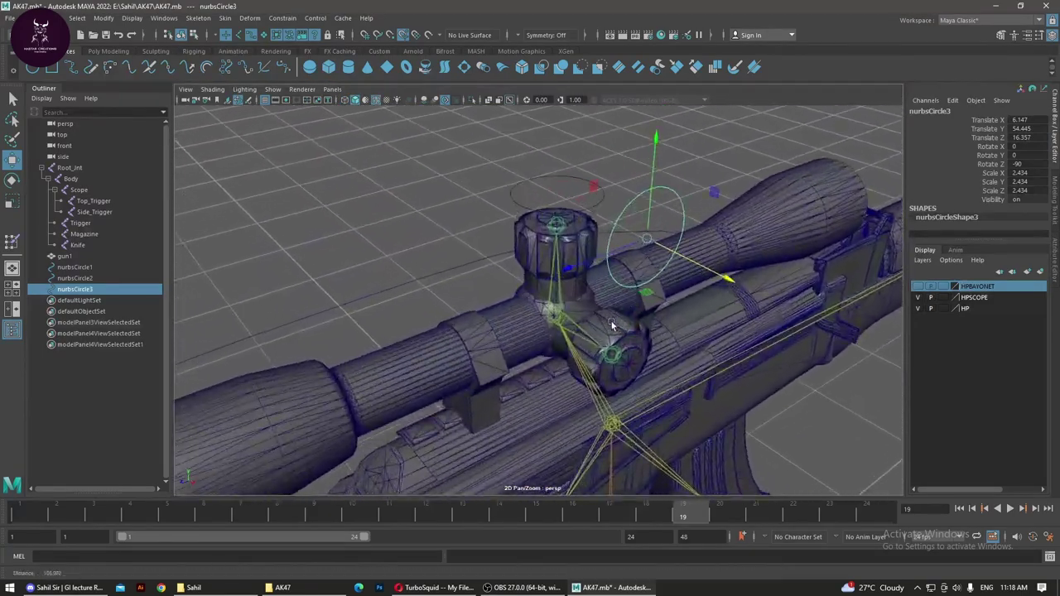
mouse_move(651, 202)
left_mouse_down()
mouse_move(639, 344)
mouse_move(695, 389)
left_mouse_up()
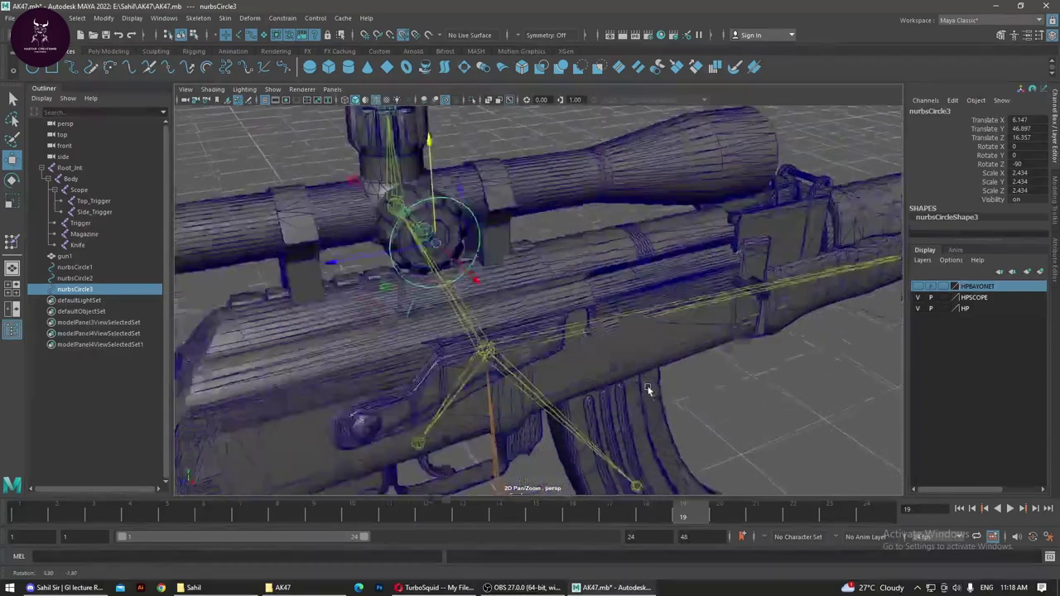
key("space")
key("space")
scroll(699, 405, "up", 3)
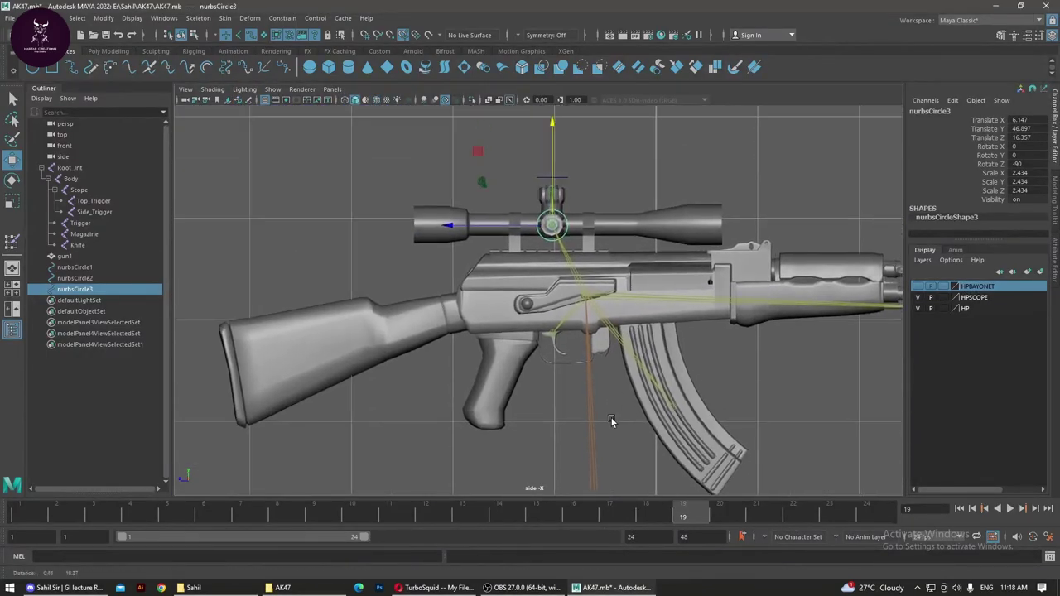
scroll(712, 389, "up", 4)
scroll(724, 377, "up", 4)
mouse_move(602, 372)
middle_mouse_down("alt")
mouse_move(593, 292)
mouse_move(604, 266)
middle_mouse_up("alt")
left_click_drag(605, 253, 604, 251)
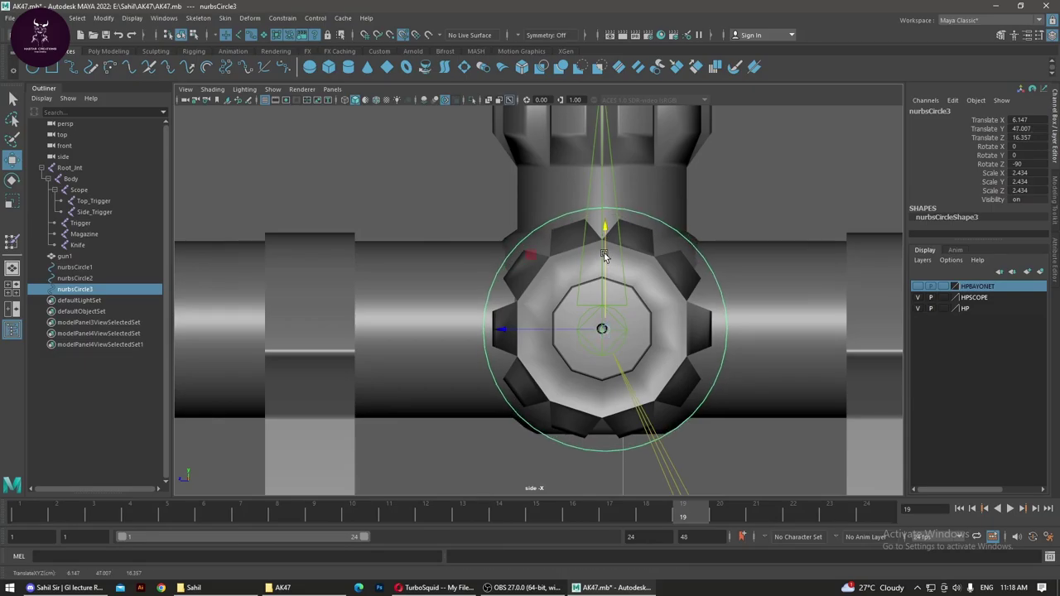
key("space")
key("space")
Step: Orbit and zoom the perspective view to check nurbsCircle3 around the scope
scroll(733, 306, "down", 5)
mouse_move(733, 306)
left_mouse_down("alt")
mouse_move(623, 326)
mouse_move(554, 309)
mouse_move(641, 345)
mouse_move(686, 317)
left_mouse_up("alt")
scroll(554, 313, "up", 3)
scroll(554, 313, "up", 3)
scroll(679, 317, "down", 3)
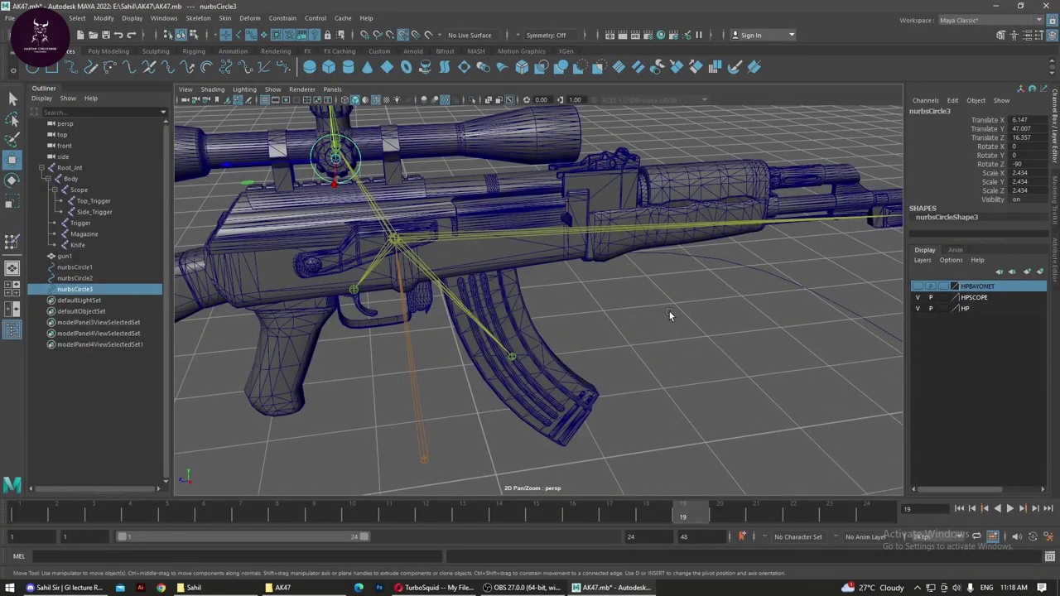
left_click_drag(670, 312, 764, 375, "alt")
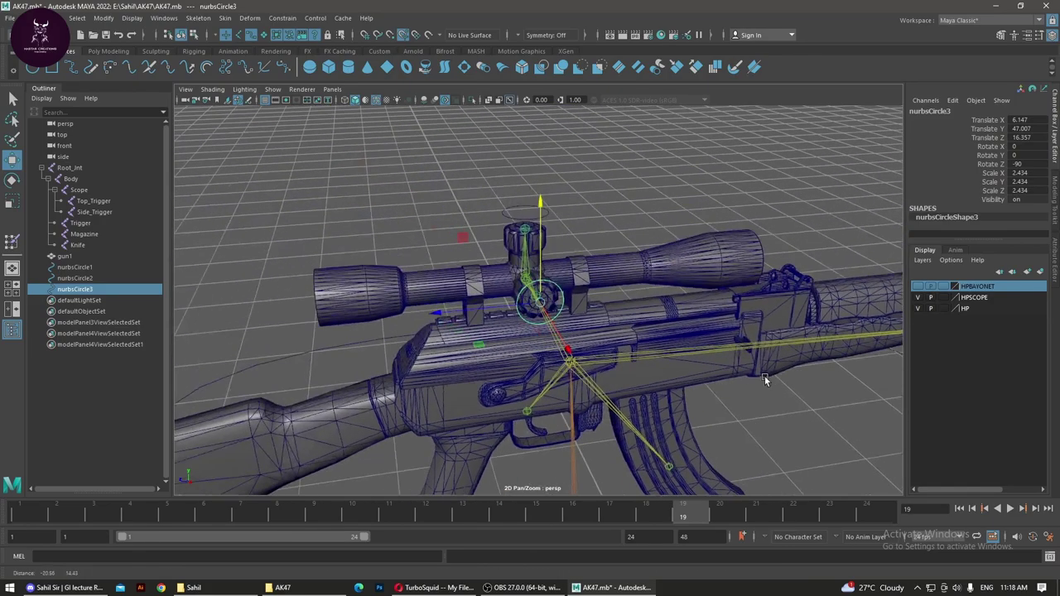
middle_click_drag(764, 379, 724, 275, "alt")
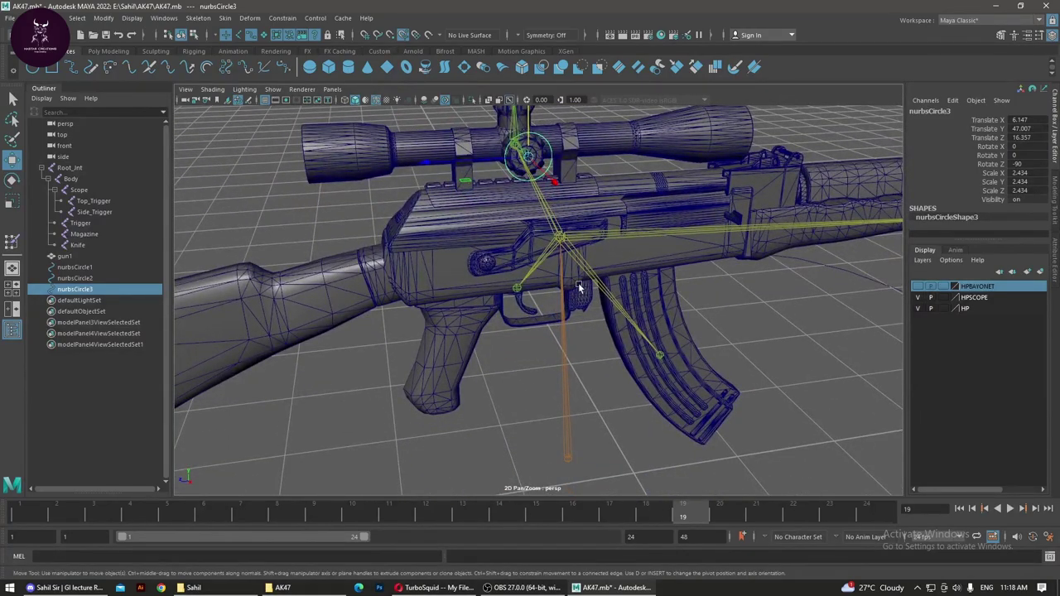
Step: Frame the scope in the side view, deselect the circle, and switch to the Poly Modeling shelf
key("space")
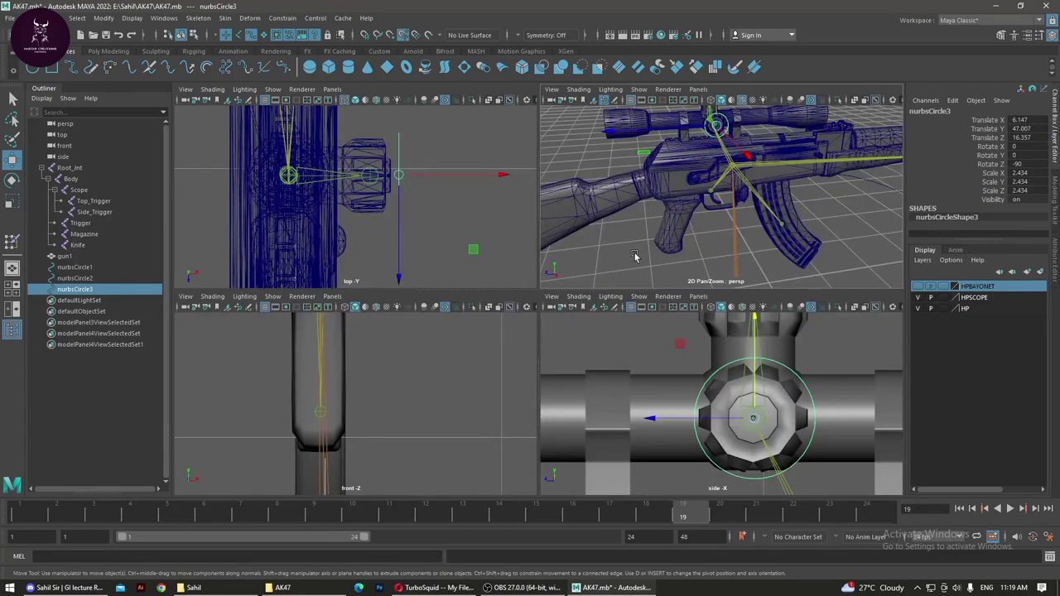
key("space")
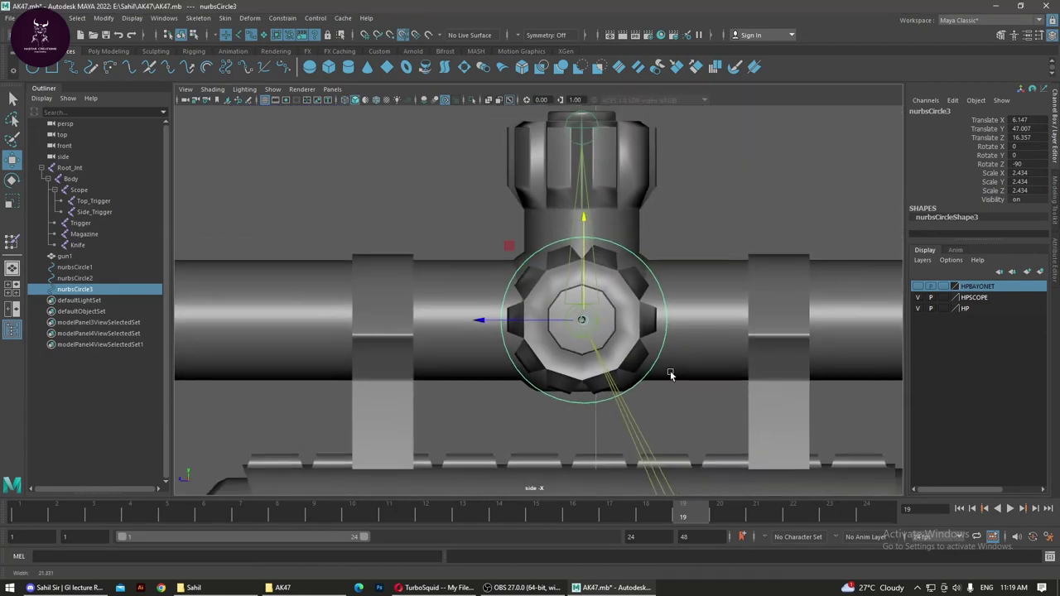
scroll(560, 369, "down", 2)
scroll(556, 391, "down", 2)
scroll(631, 349, "down", 2)
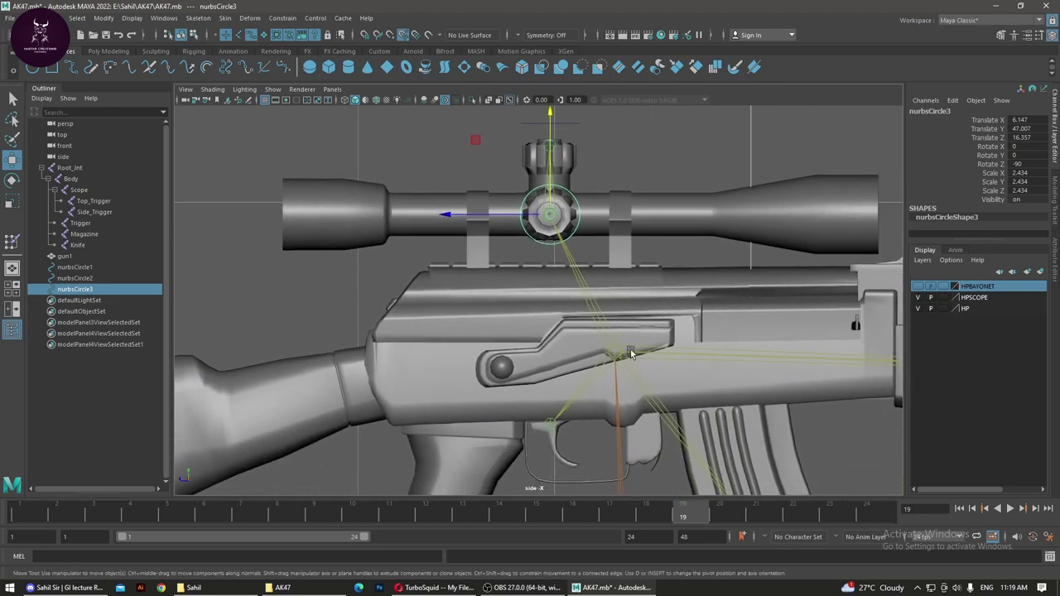
scroll(418, 321, "down", 2)
middle_click_drag(574, 218, 646, 265, "alt")
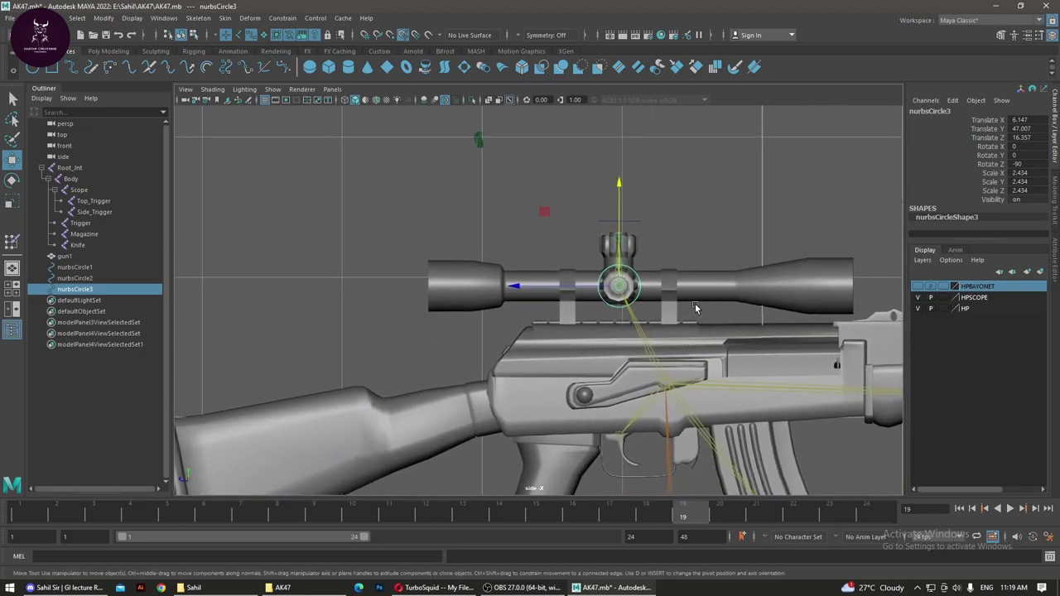
left_click(675, 154)
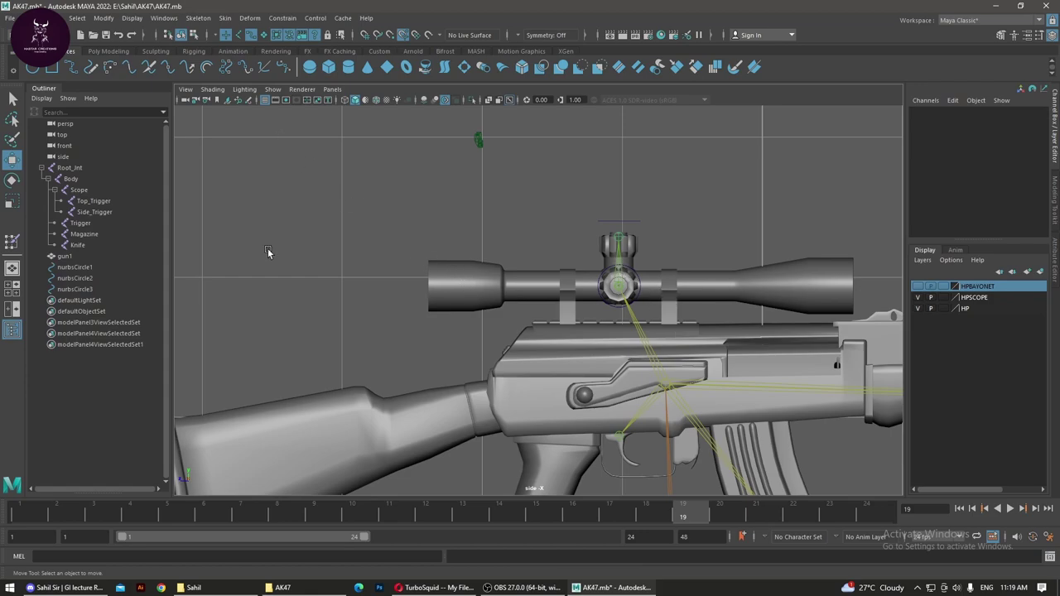
left_click(115, 51)
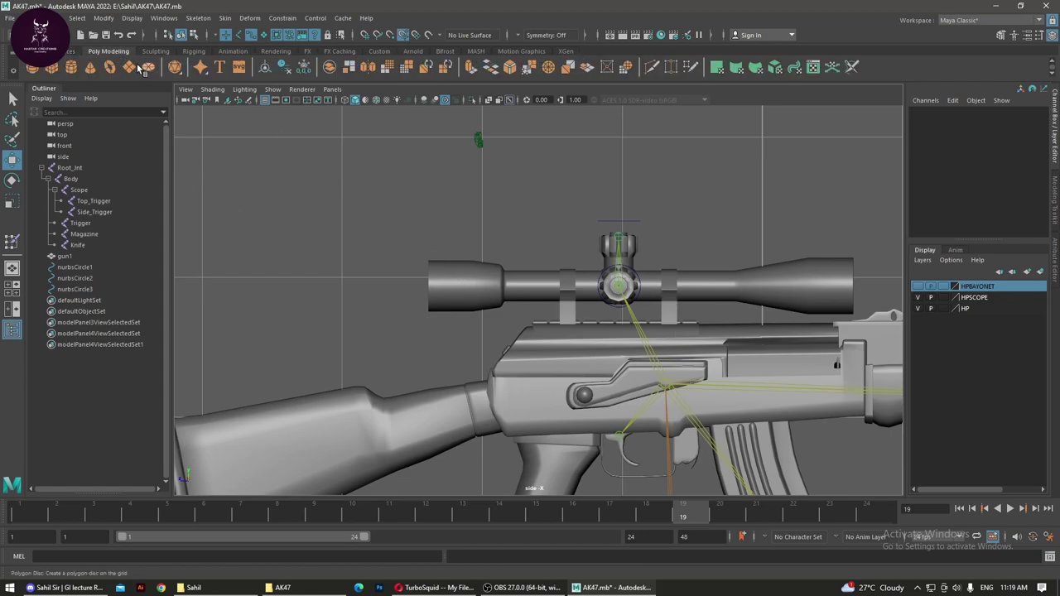
Step: Enable interactive creation and draw a flat polygon cube above the scope
left_click(50, 71)
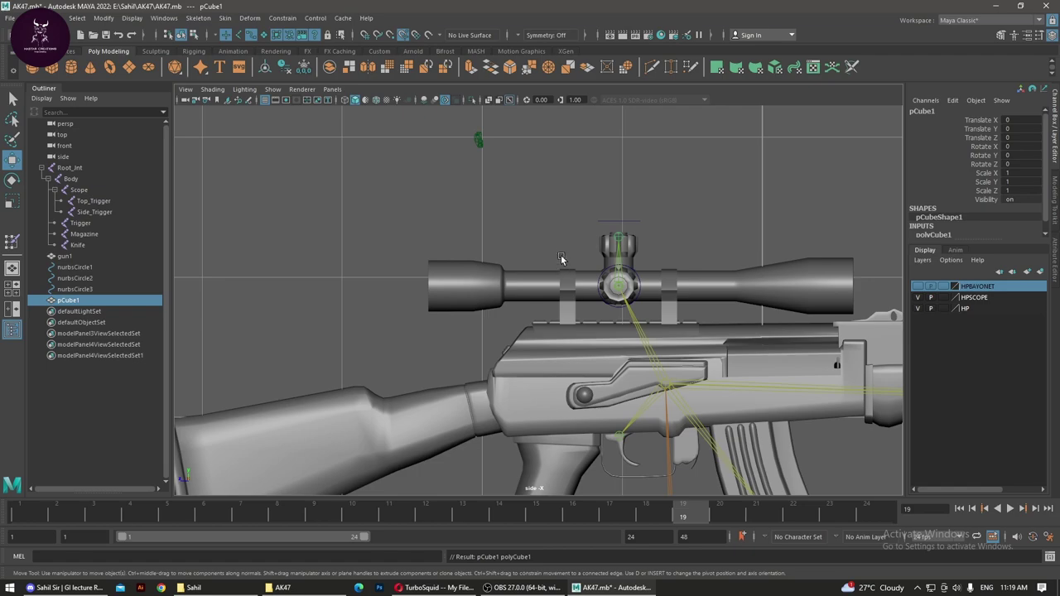
key("ctrl+z")
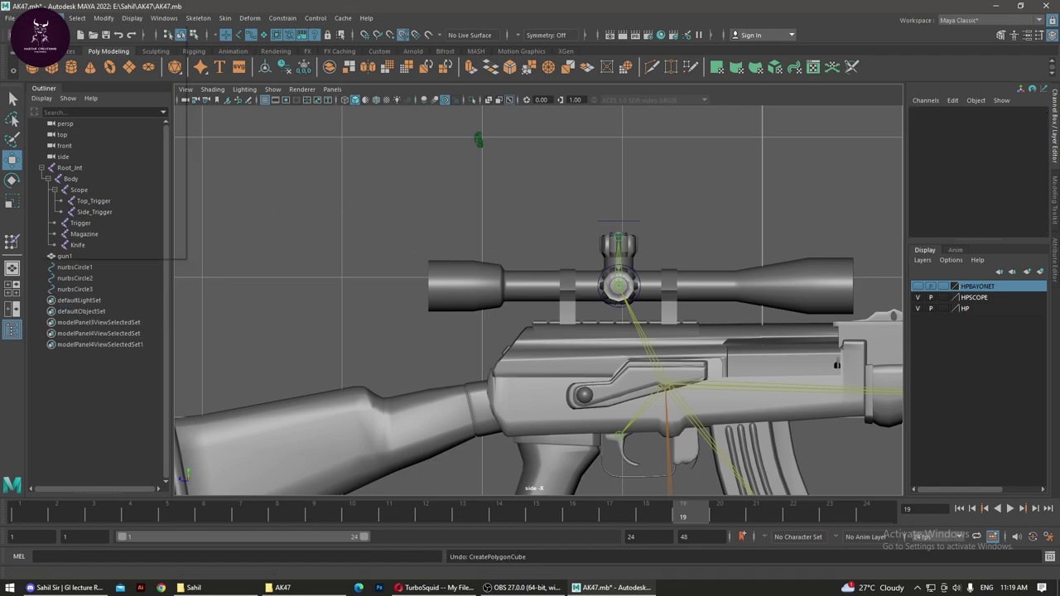
left_click(52, 18)
mouse_move(91, 57)
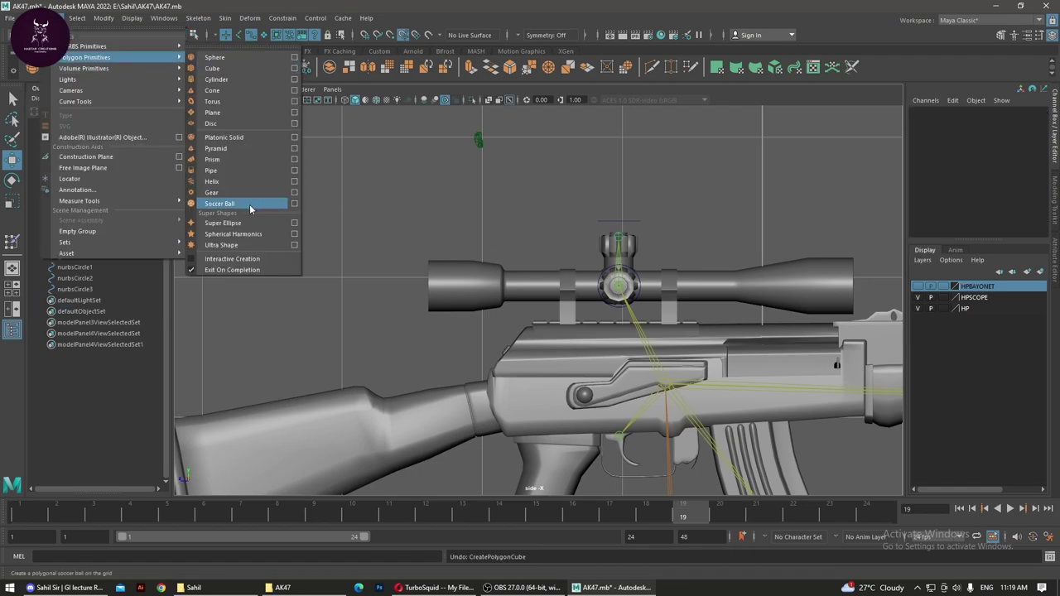
left_click(232, 259)
left_click(55, 66)
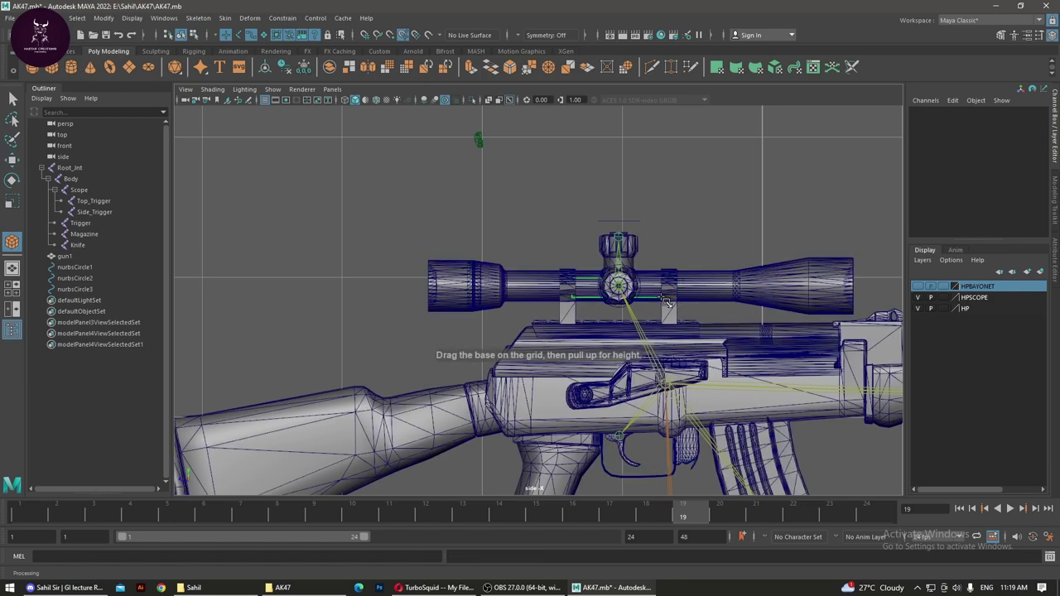
left_click_drag(667, 303, 671, 252)
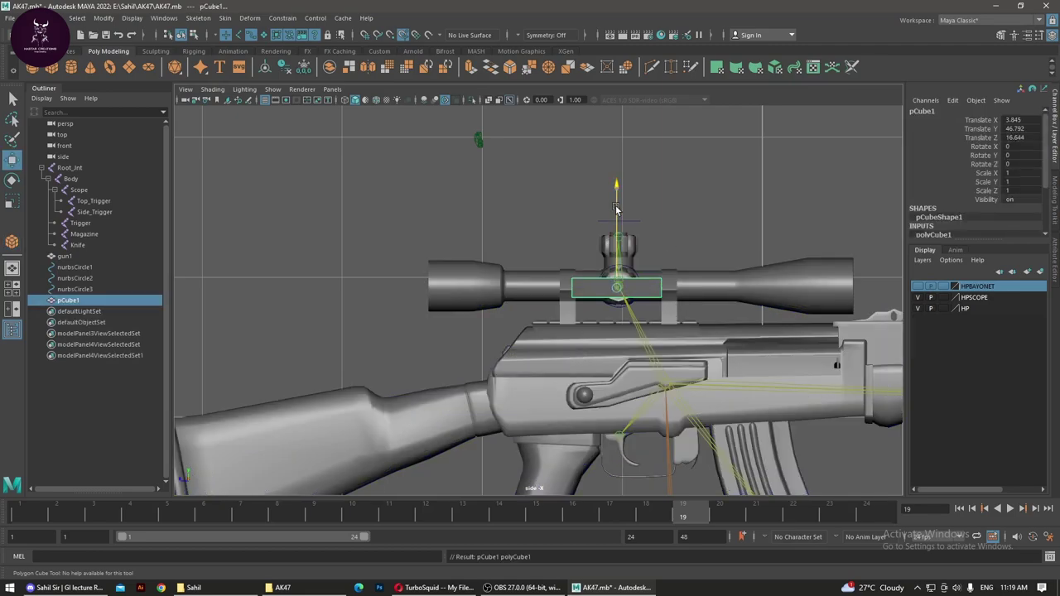
left_click_drag(615, 209, 615, 99)
key("f")
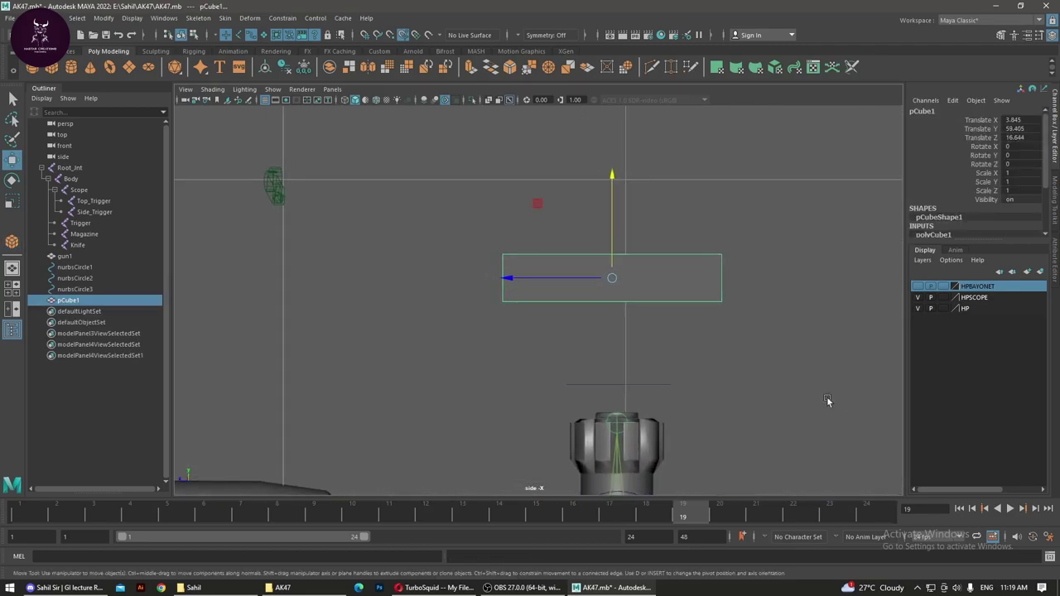
Step: Split the cube with a new edge cut across it
right_click(639, 230)
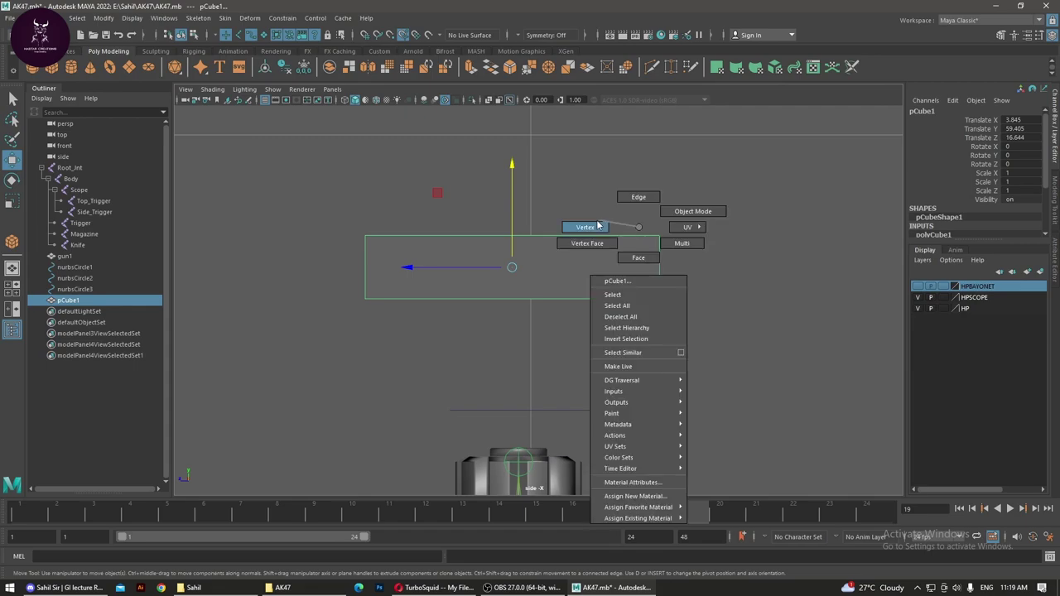
right_click(634, 254, "shift")
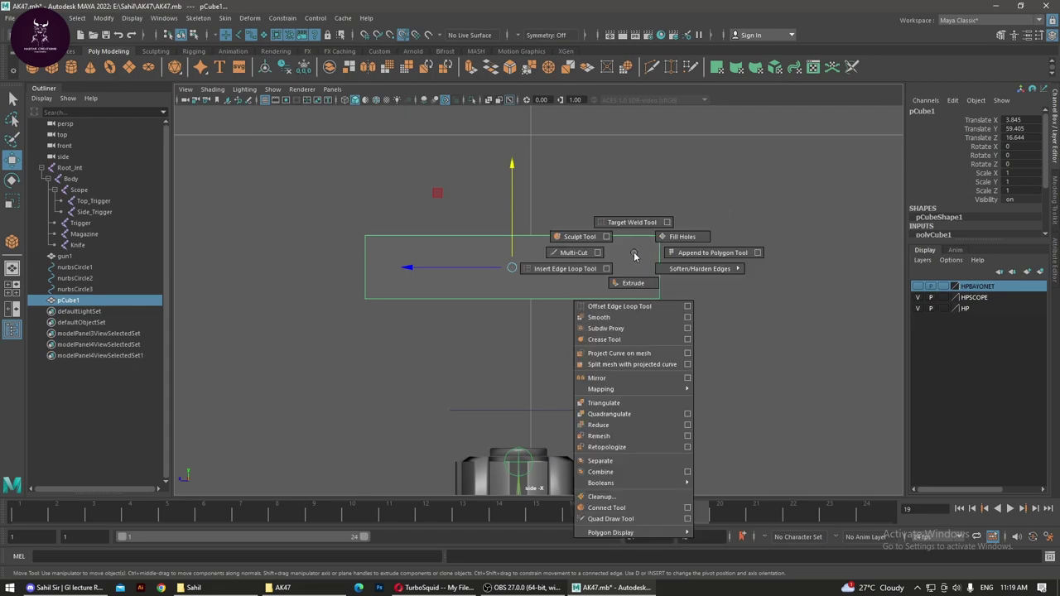
left_click(569, 254)
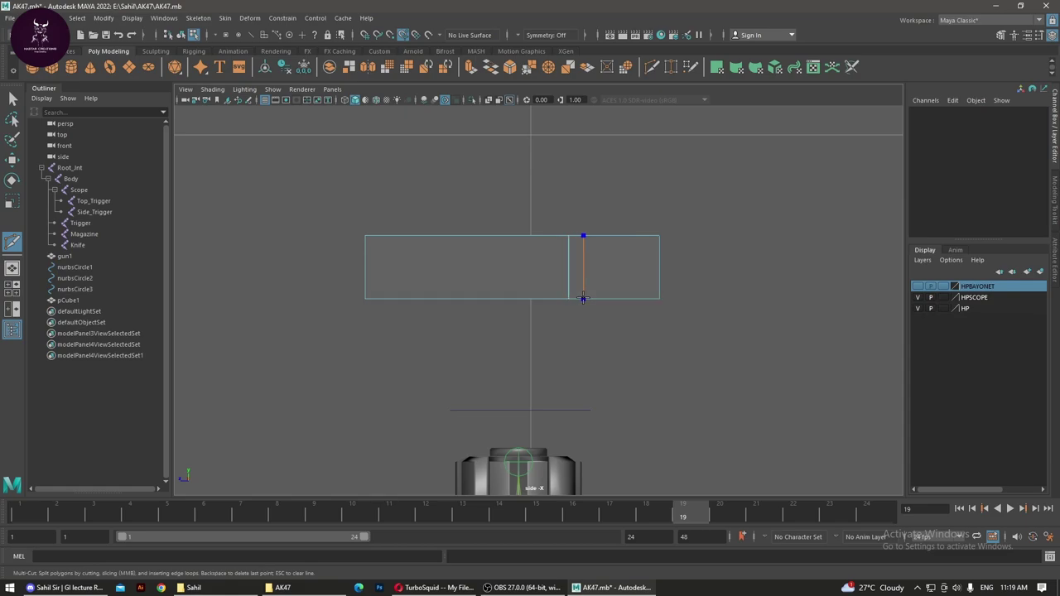
right_click(593, 287)
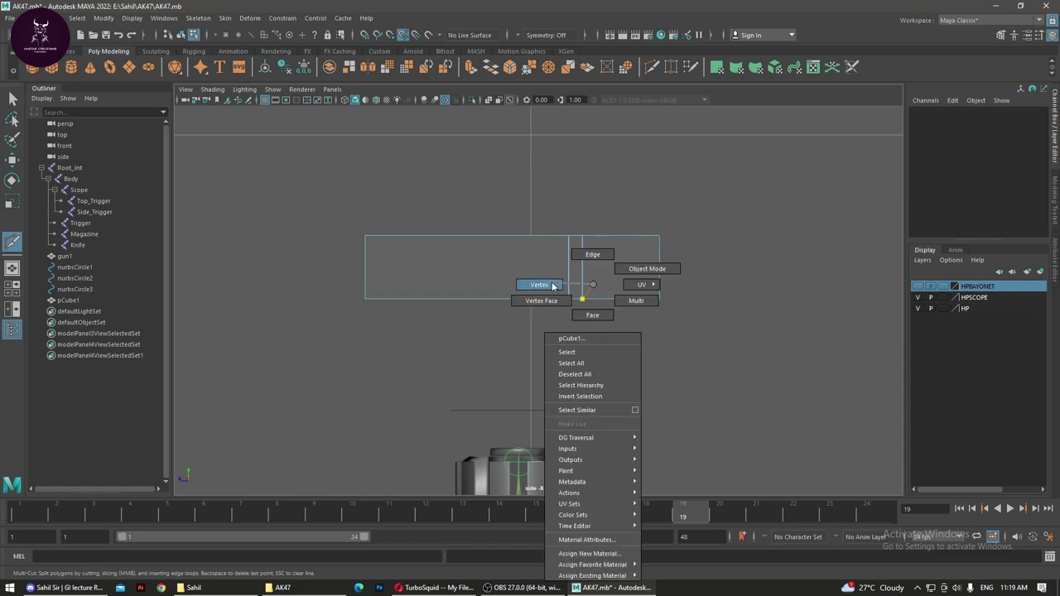
key("w")
Step: Scale the cut vertices apart vertically and move them left to form the arrowhead base
left_click_drag(579, 335, 580, 332)
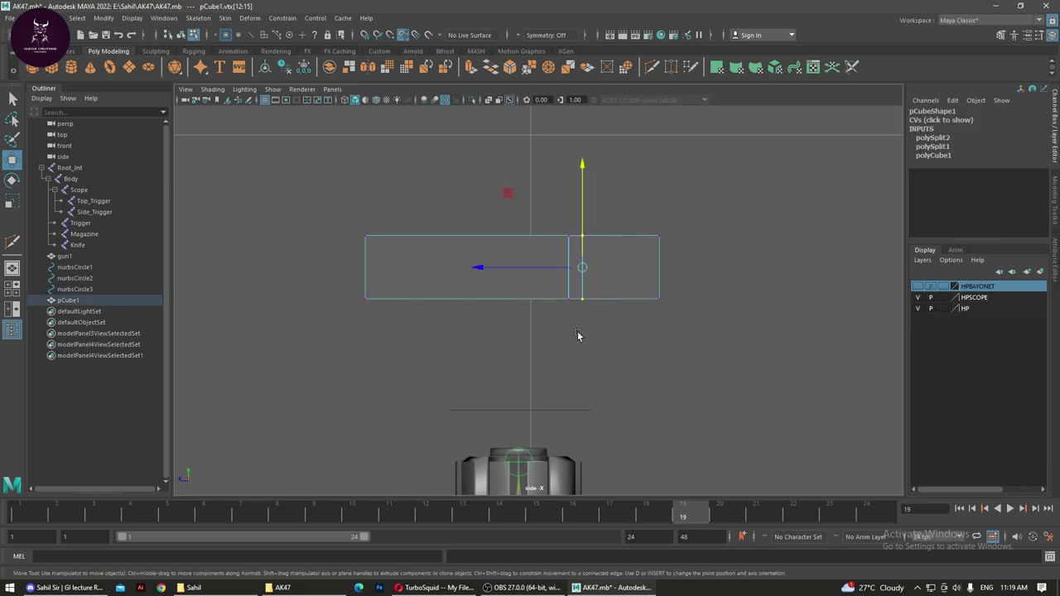
key("r")
left_click_drag(583, 205, 612, 251)
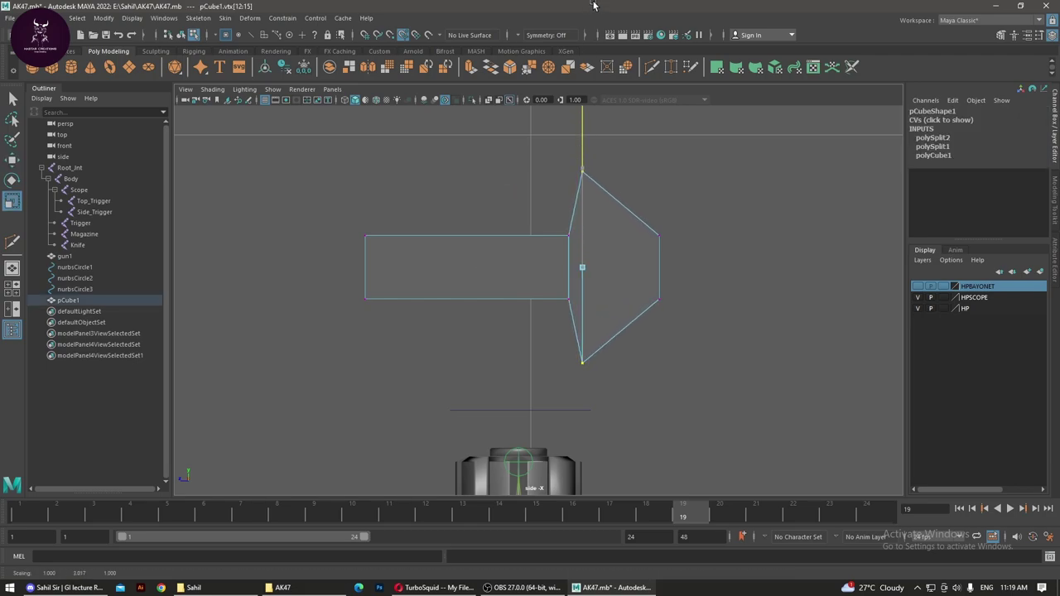
key("w")
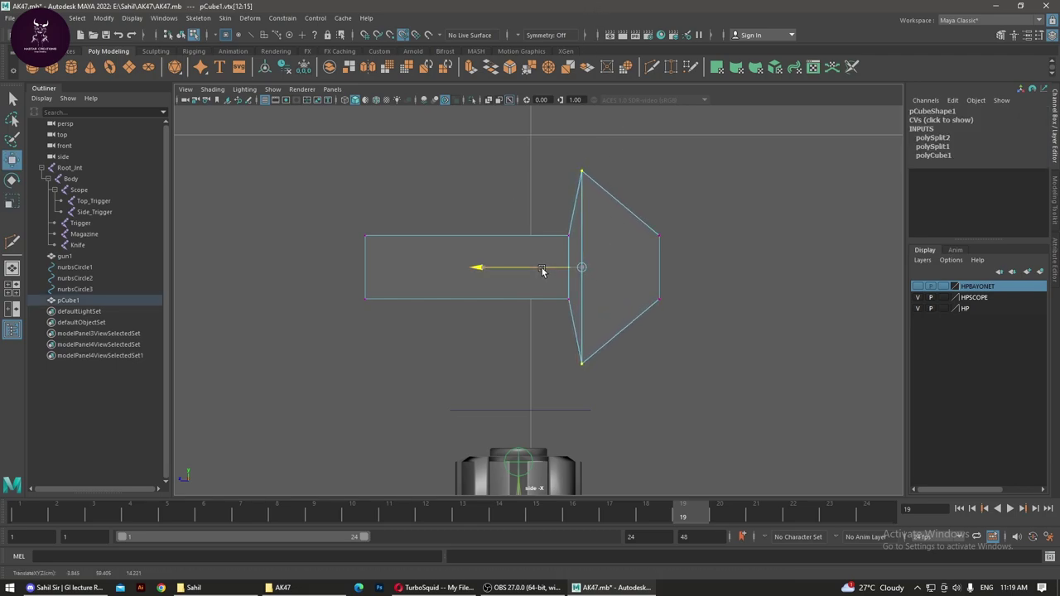
left_click_drag(545, 268, 532, 268)
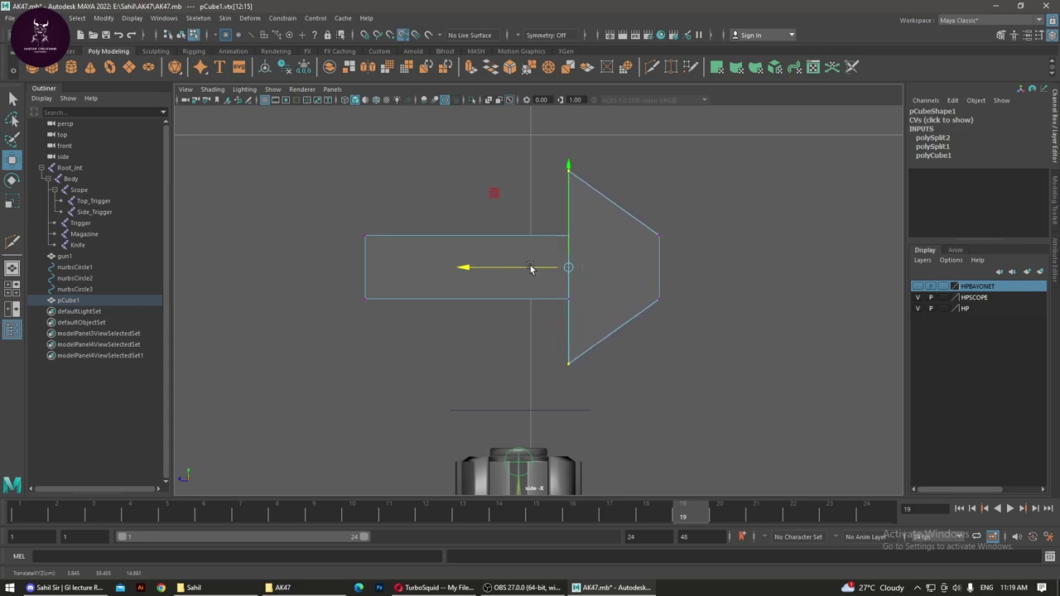
left_click_drag(587, 310, 610, 307, "alt")
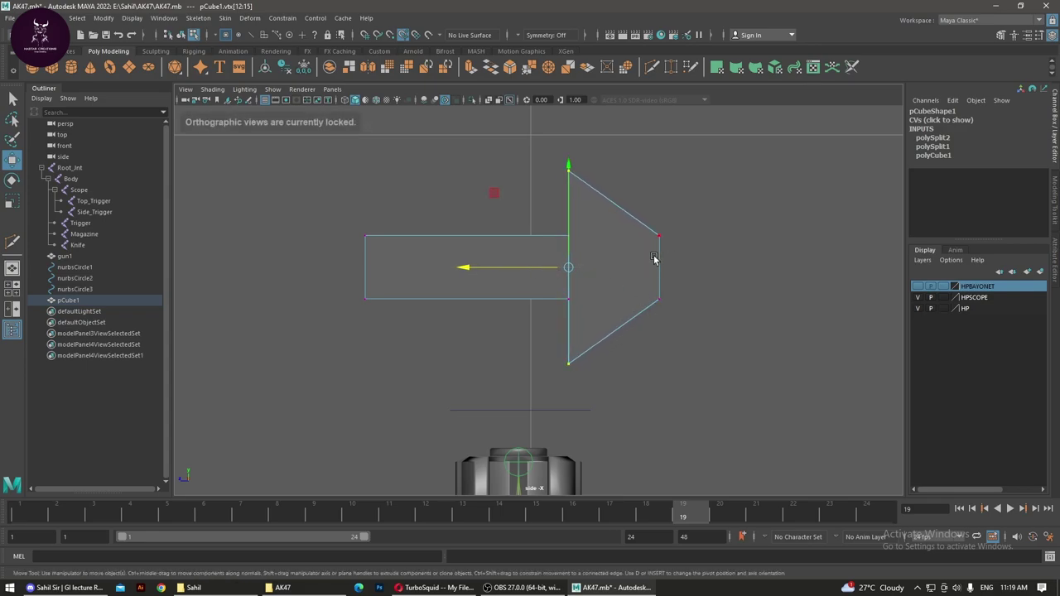
Step: Scale the two right-edge vertices together into the arrow's tip, then deselect
left_click_drag(644, 339, 644, 340)
key("r")
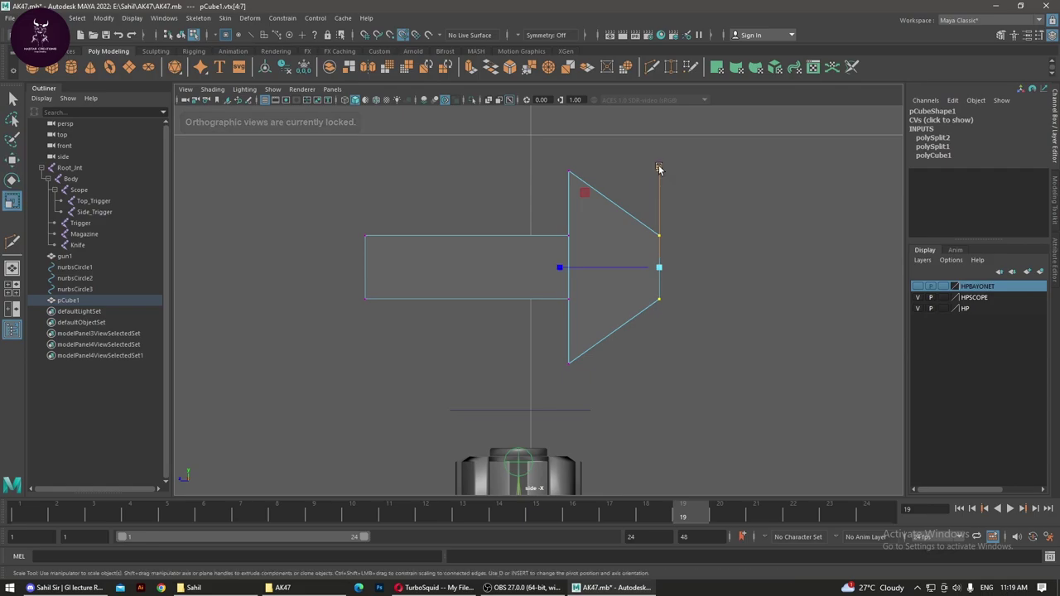
left_click_drag(659, 167, 670, 298)
left_click(709, 293)
Step: Orbit the full-size perspective view around the arrow, briefly selecting one of its faces
key("space")
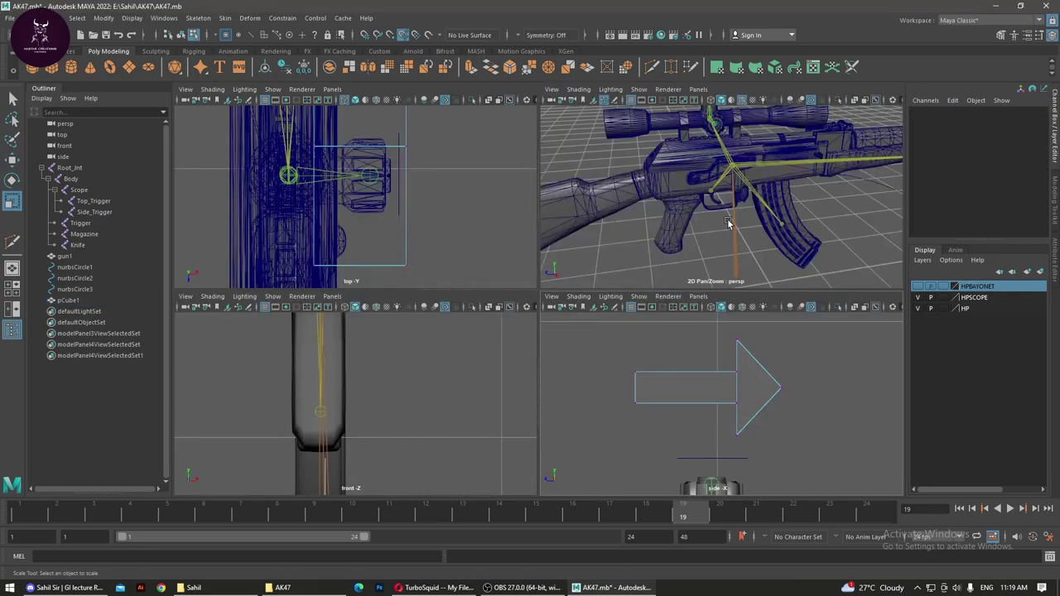
key("space")
mouse_move(697, 271)
left_mouse_down("alt")
mouse_move(585, 303)
mouse_move(666, 291)
mouse_move(625, 282)
mouse_move(655, 290)
mouse_move(634, 293)
mouse_move(753, 281)
left_mouse_up("alt")
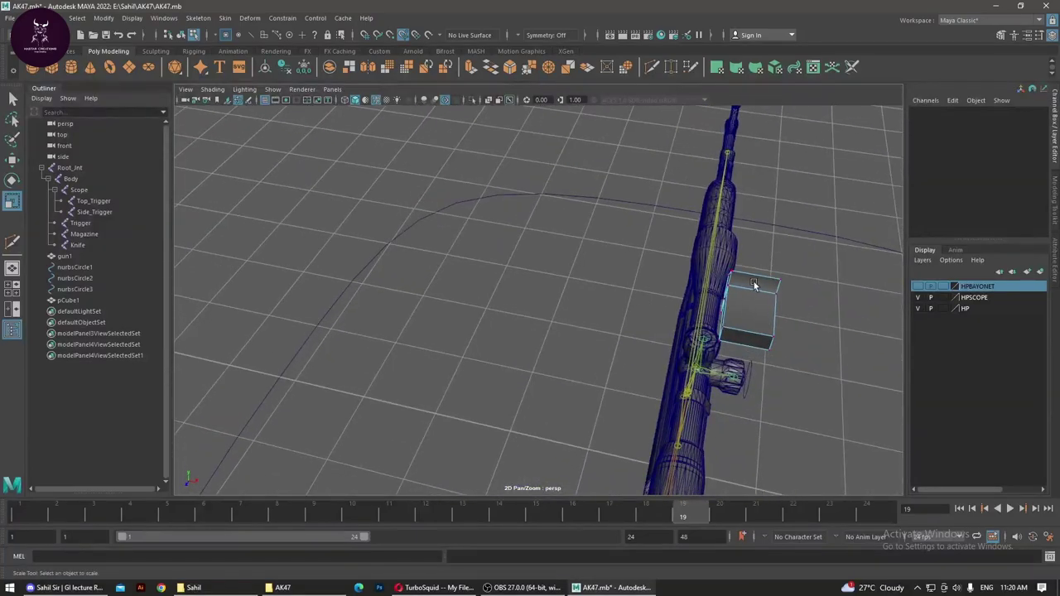
right_click_drag(753, 281, 752, 313)
mouse_move(752, 313)
left_mouse_down("alt")
mouse_move(788, 325)
mouse_move(717, 250)
left_mouse_up("alt")
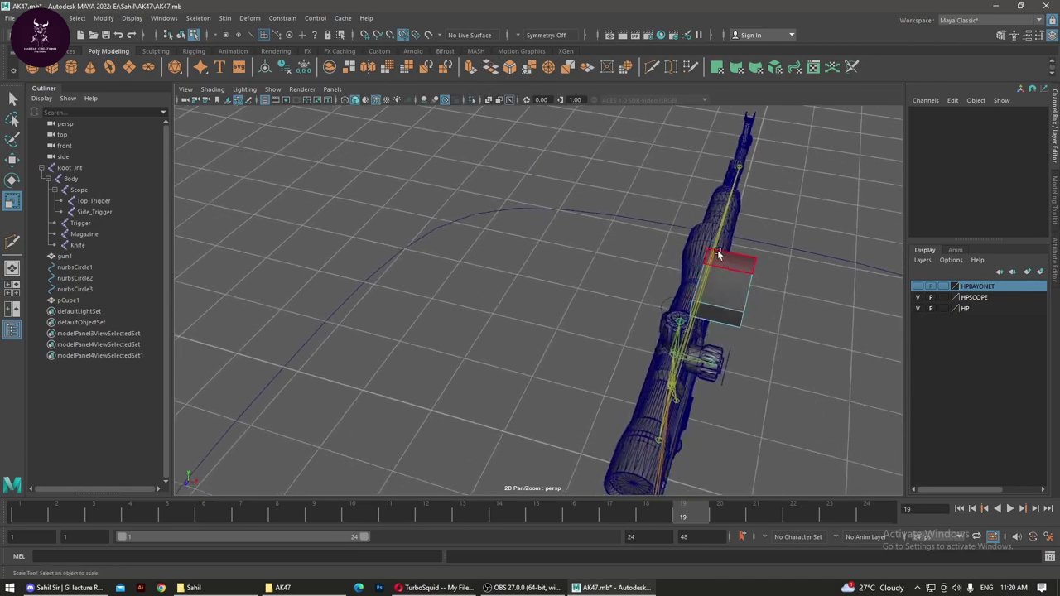
mouse_move(755, 299)
left_mouse_down("alt")
mouse_move(770, 305)
mouse_move(727, 249)
left_mouse_up("alt")
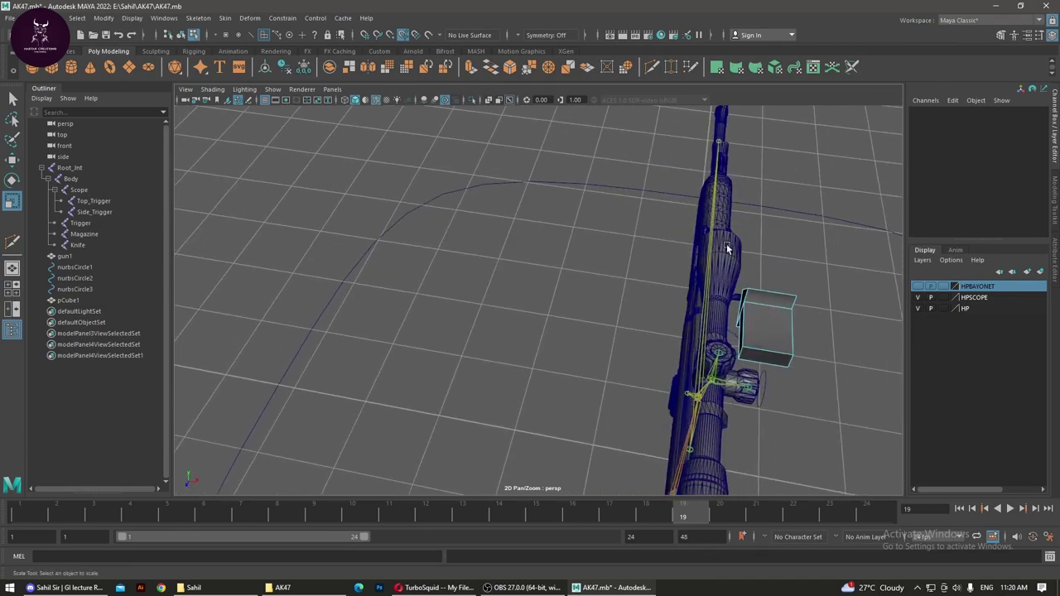
left_click(755, 389)
left_click_drag(803, 404, 749, 385, "alt")
left_click(749, 386)
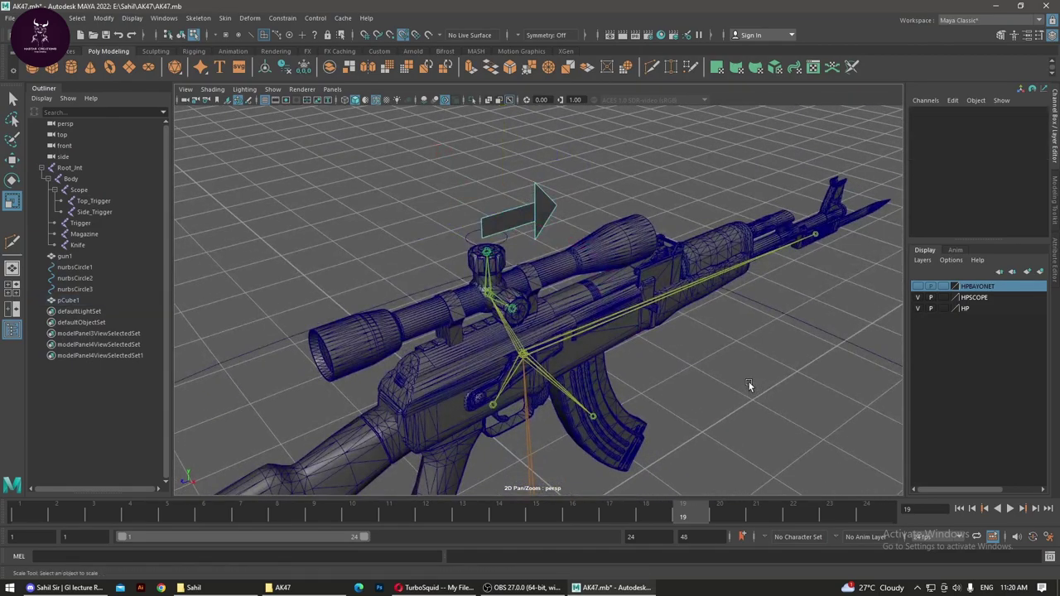
Step: Zoom in on the arrow above the scope and maximize the side view
scroll(602, 311, "up", 3)
left_click_drag(602, 310, 563, 304, "alt")
scroll(563, 303, "up", 3)
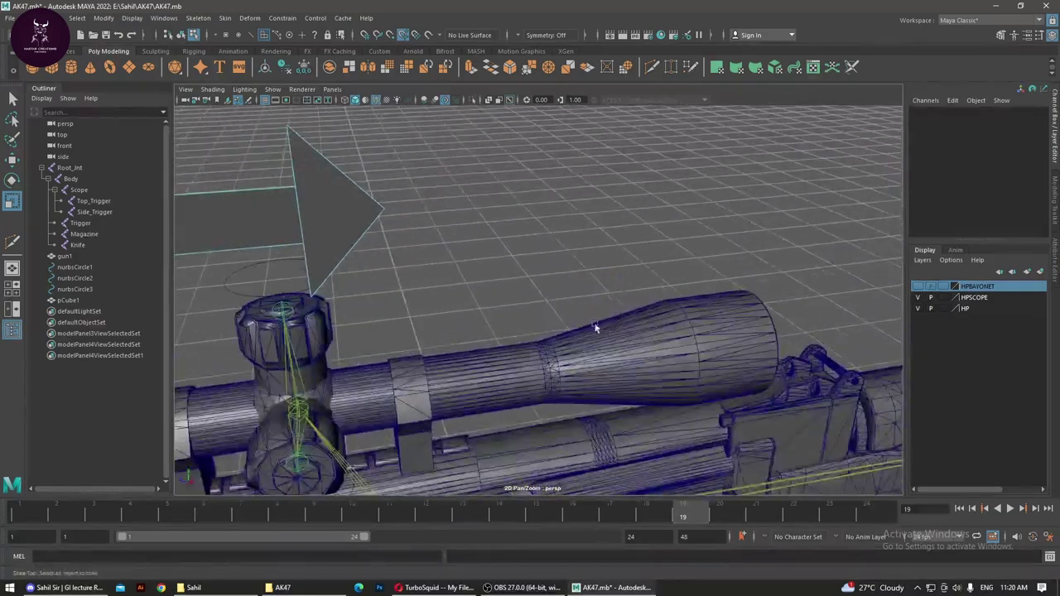
mouse_move(629, 306)
left_mouse_down("alt")
mouse_move(729, 315)
mouse_move(646, 258)
mouse_move(624, 310)
mouse_move(715, 312)
mouse_move(706, 326)
left_mouse_up("alt")
key("space")
key("space")
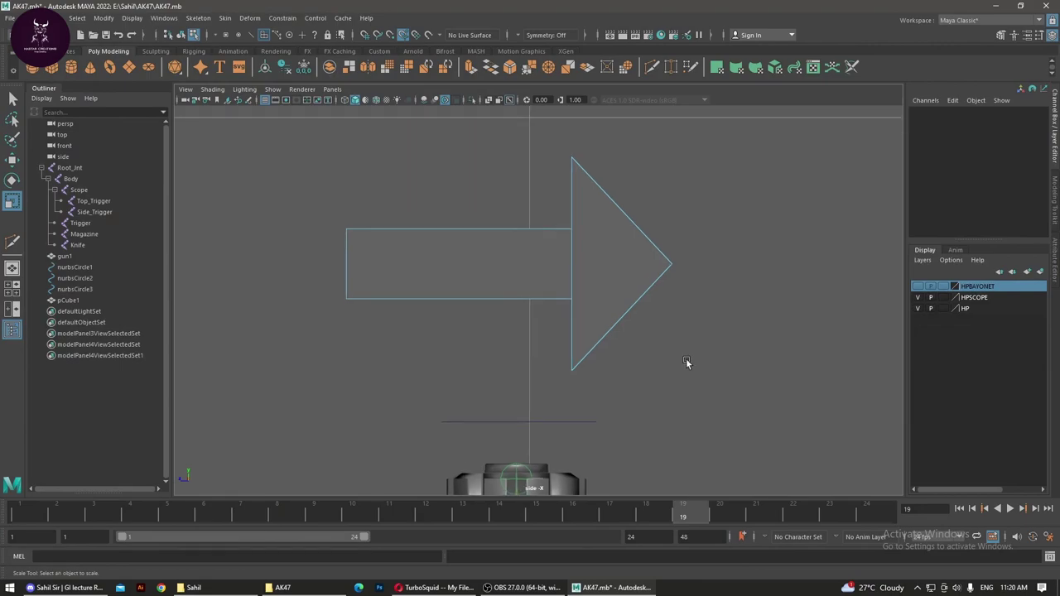
Step: In edge mode, select the arrow's shaft top edge and both arrowhead diagonals, then open the Modify menu
right_click(605, 239)
left_click(588, 217)
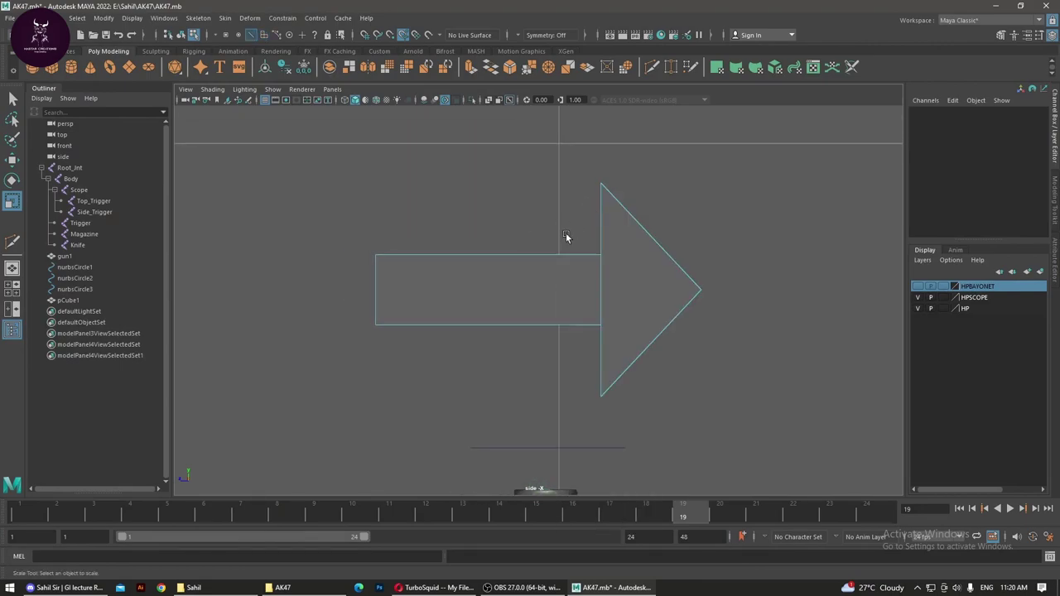
left_click(551, 255)
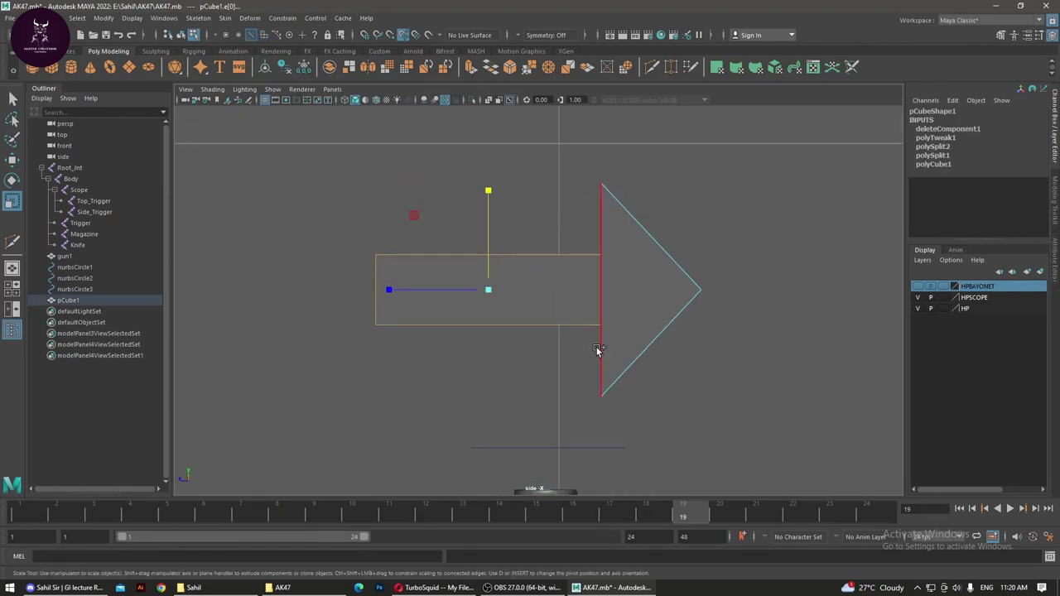
left_click(627, 368, "shift")
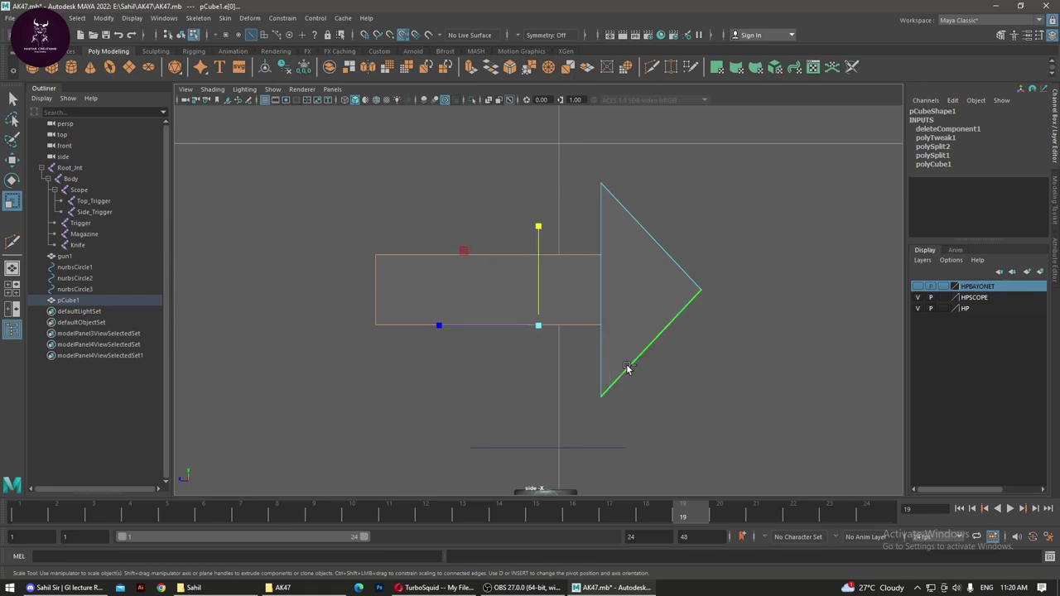
left_click(685, 262, "shift")
left_click_drag(650, 383, 651, 362, "alt")
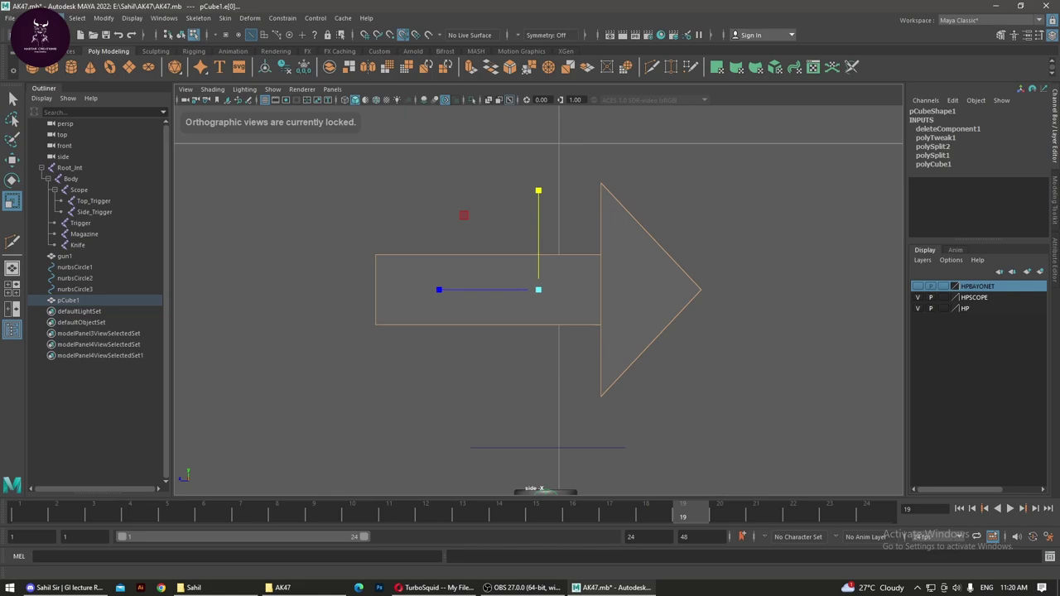
left_click(45, 17)
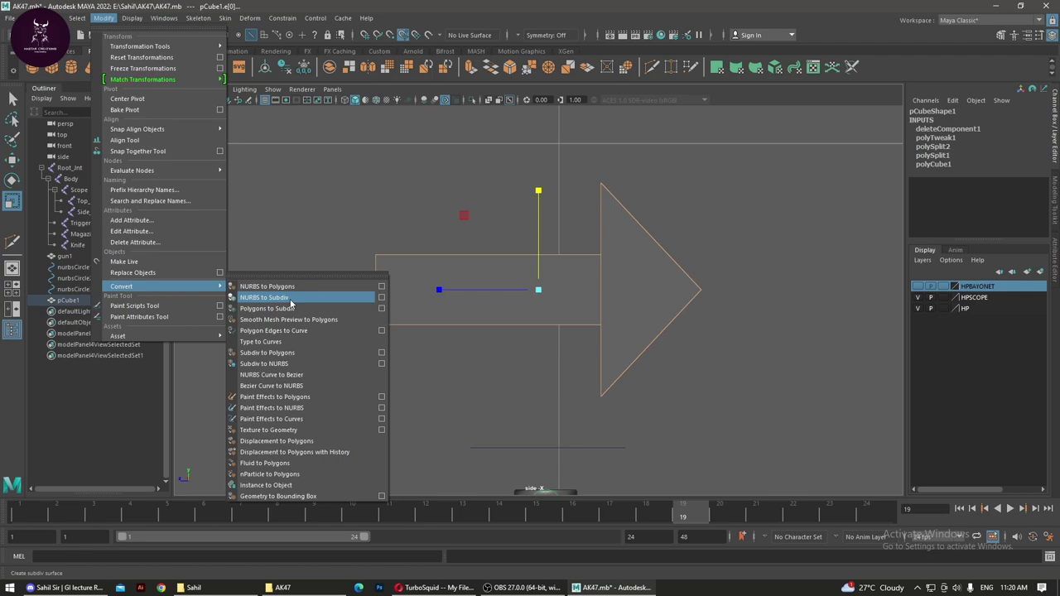
mouse_move(122, 286)
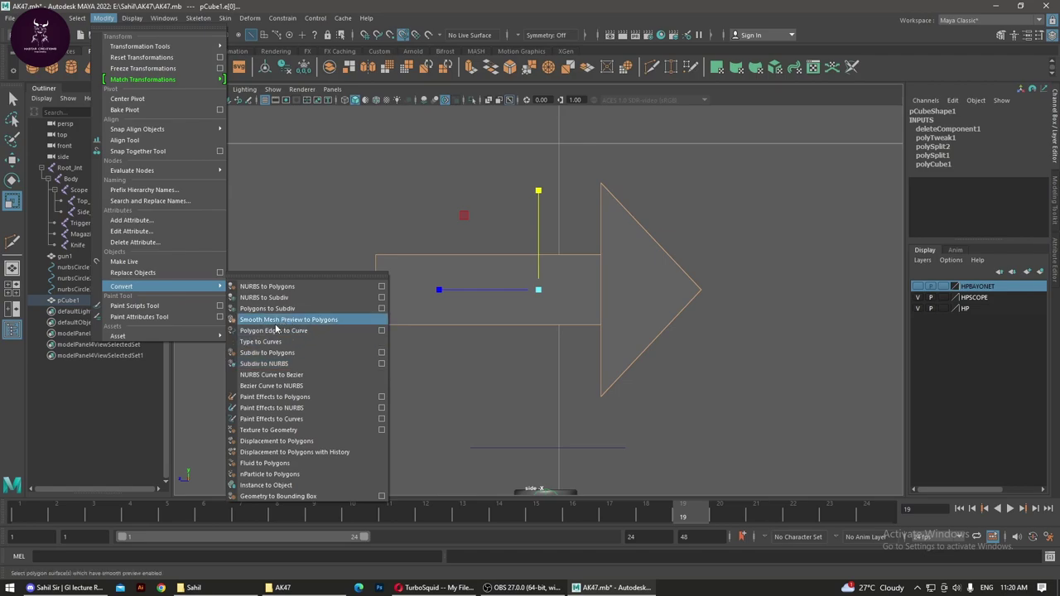
Step: Convert the selected edges to a curve and frame it in the full-size perspective view
left_click(292, 332)
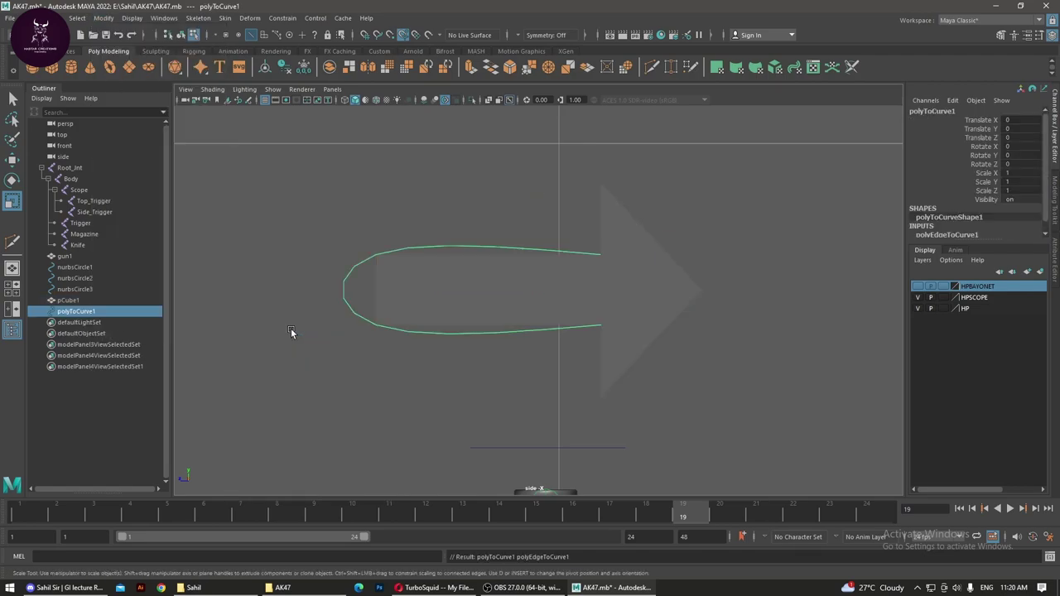
key("space")
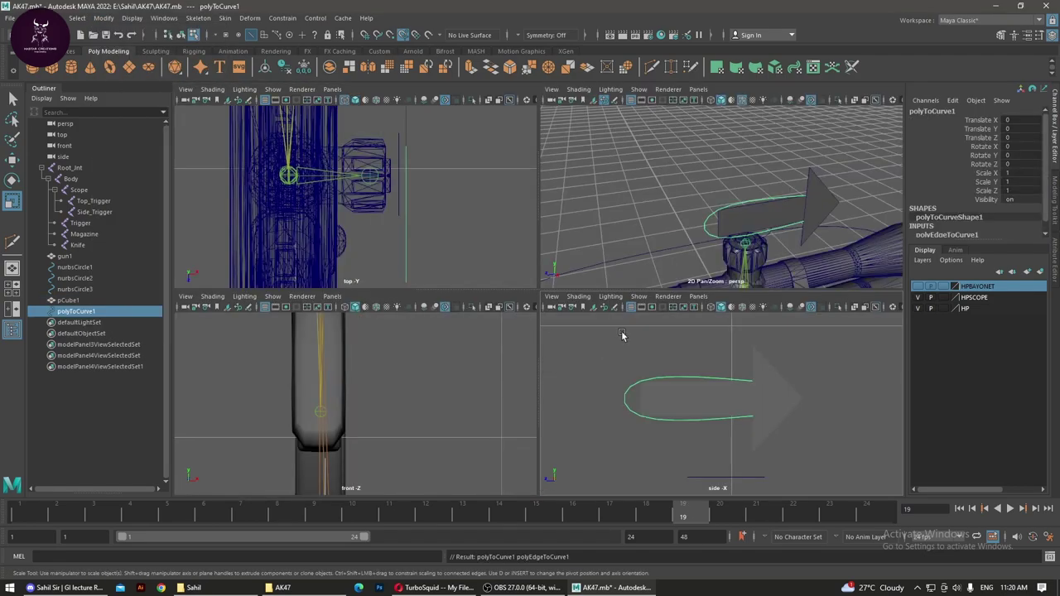
key("space")
key("f")
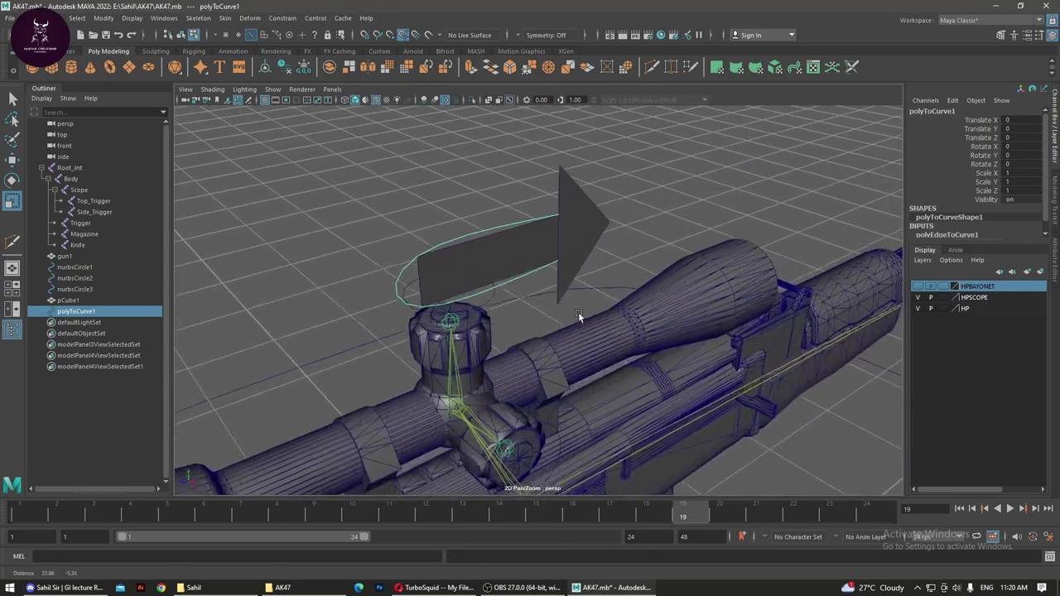
key("w")
right_click(579, 225)
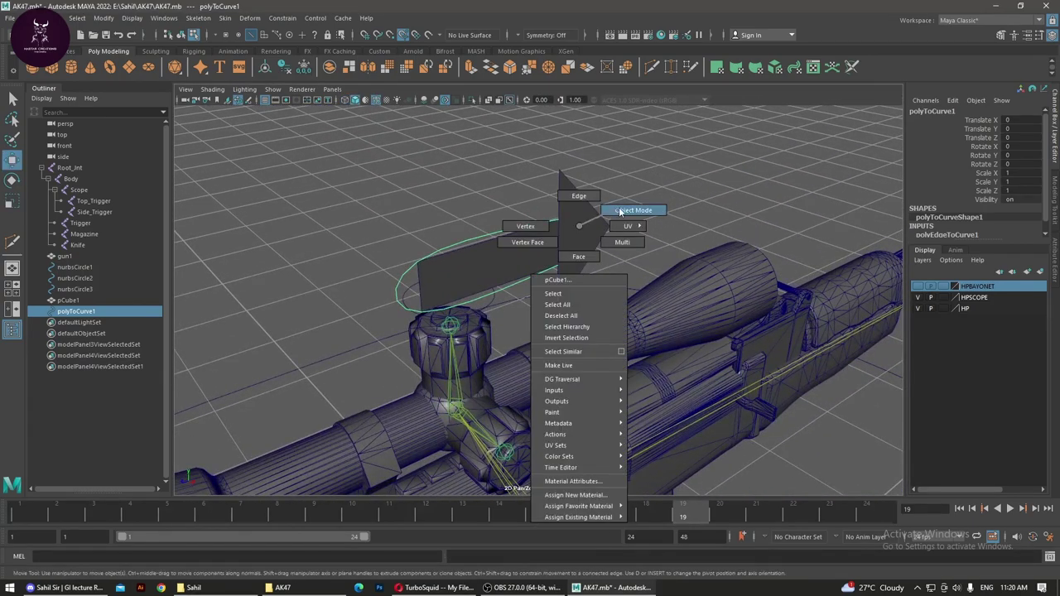
left_click(565, 217)
left_click(401, 286)
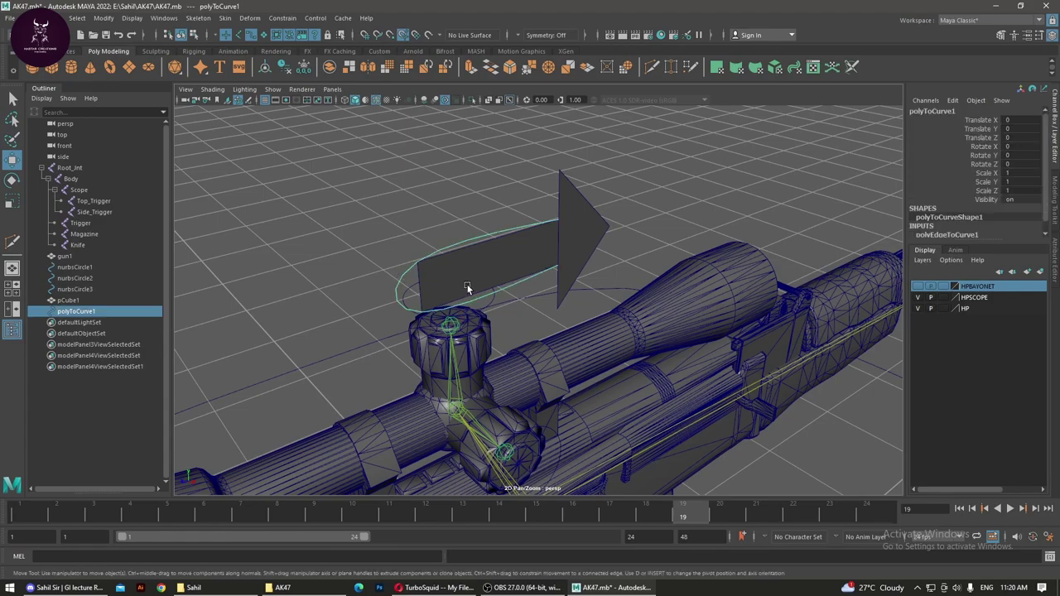
Step: Delete the curve's history and move it along X, then undo back to before the curve existed
scroll(521, 275, "down", 5)
scroll(583, 323, "down", 5)
scroll(333, 323, "up", 3)
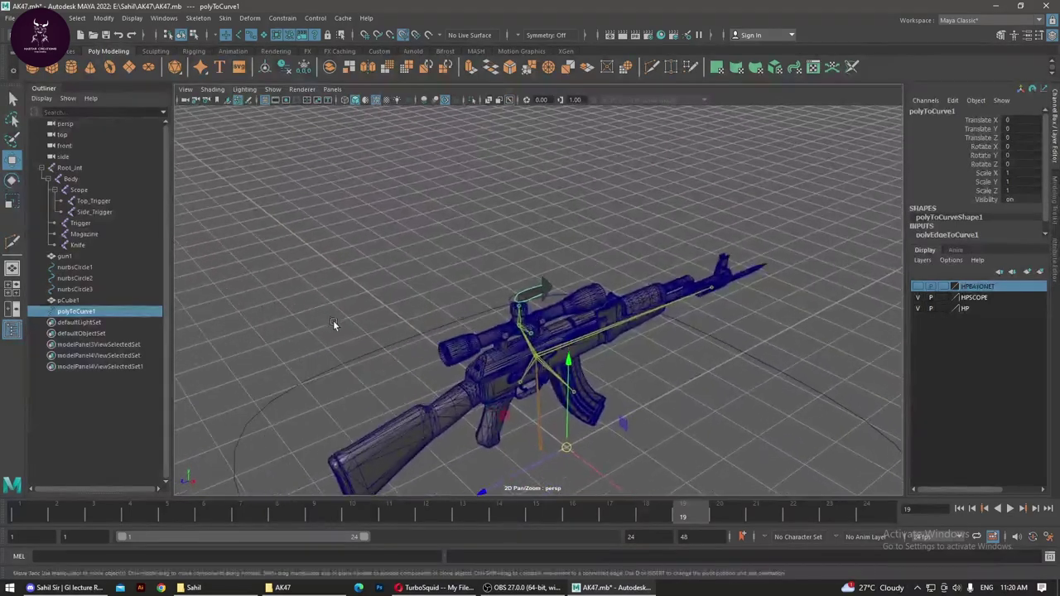
left_click(284, 66)
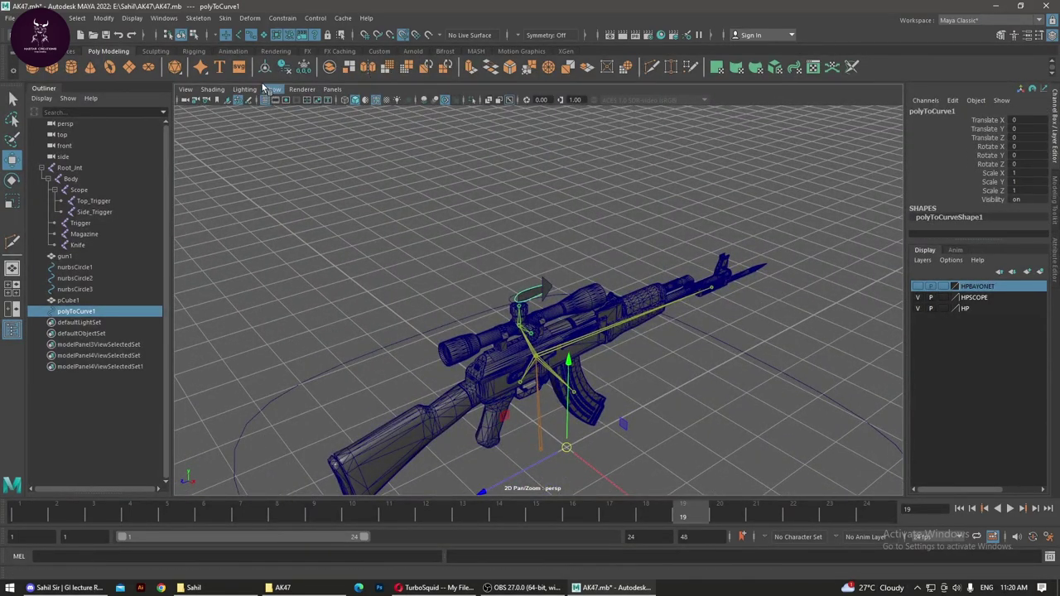
left_click_drag(585, 323, 468, 234)
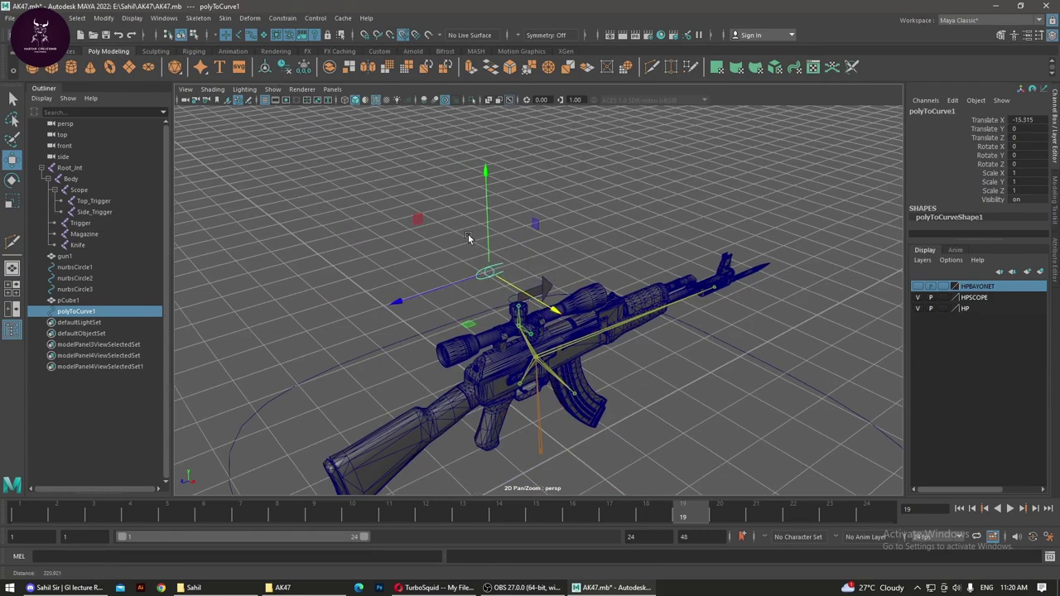
scroll(580, 315, "up", 5)
key("ctrl+z")
key("ctrl+z")
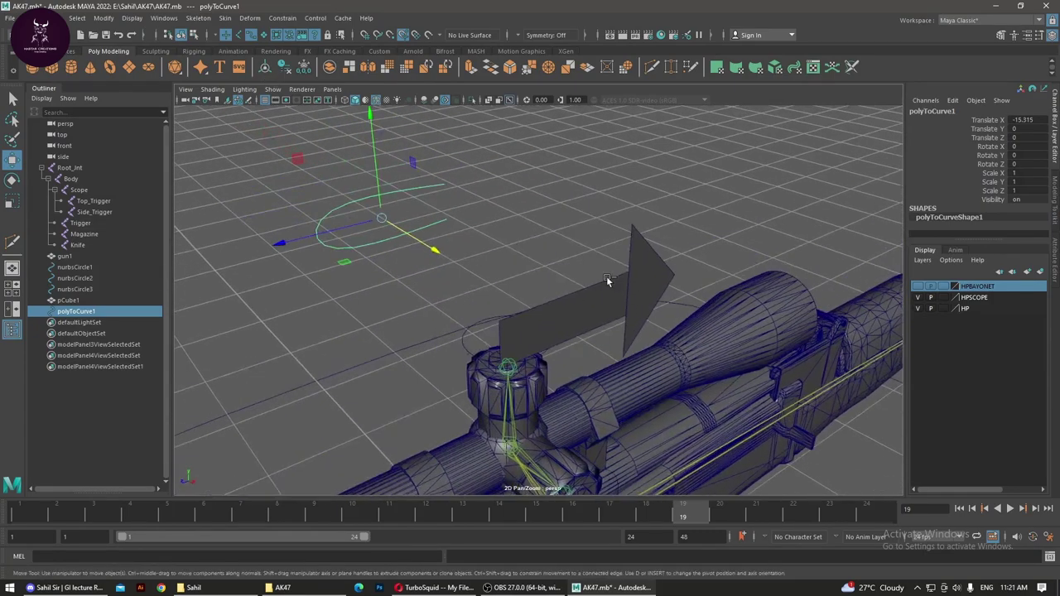
key("ctrl+z")
key("ctrl+z")
key("ctrl+z")
key("ctrl+z")
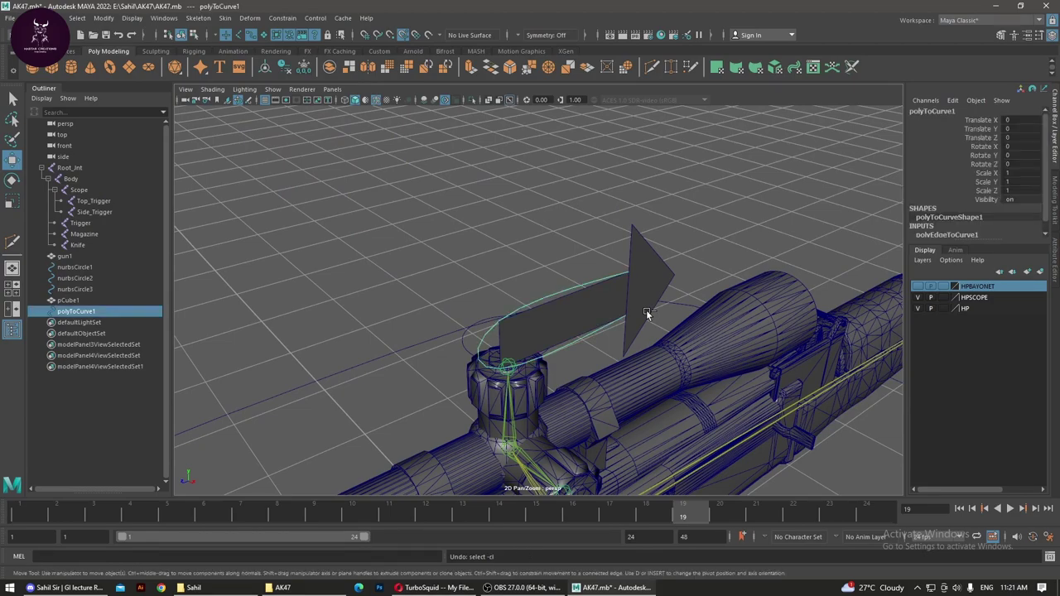
key("ctrl+z")
Step: Switch the arrow plane to face mode and select one of its faces
scroll(690, 228, "up", 3)
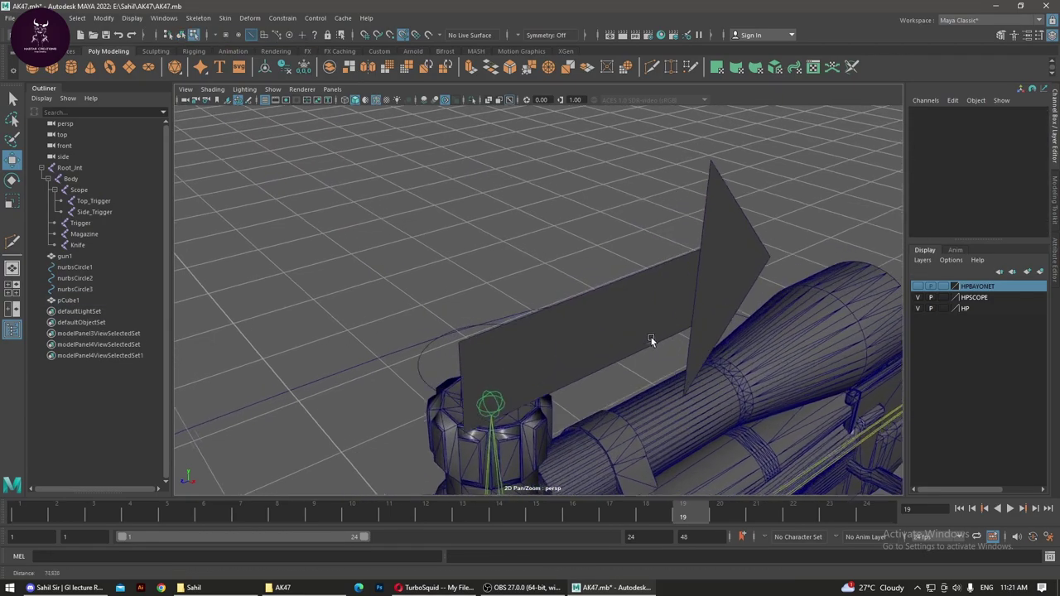
scroll(633, 331, "up", 3)
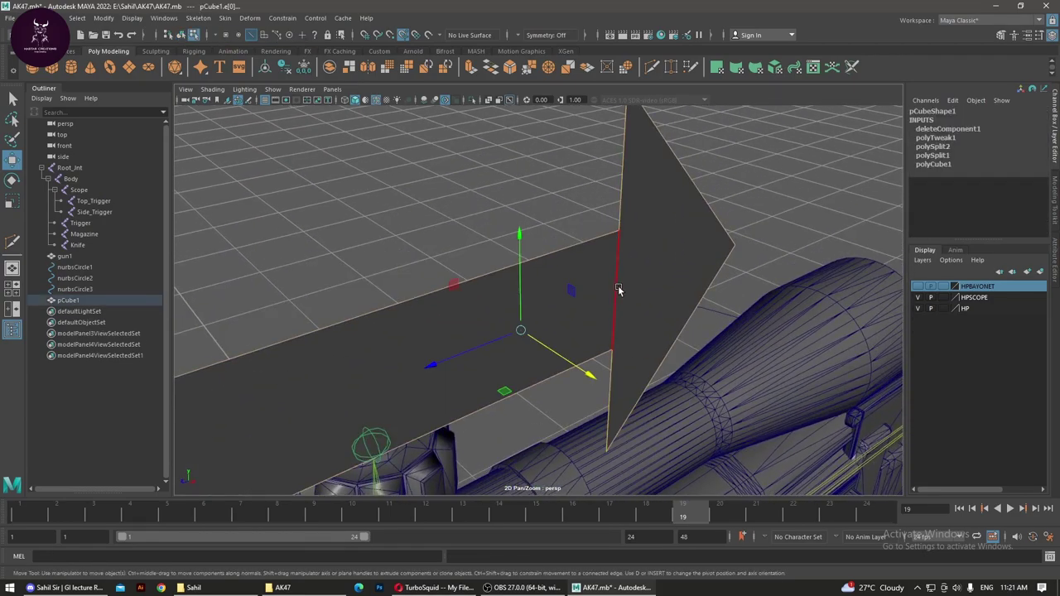
right_click(639, 276)
left_click(644, 305)
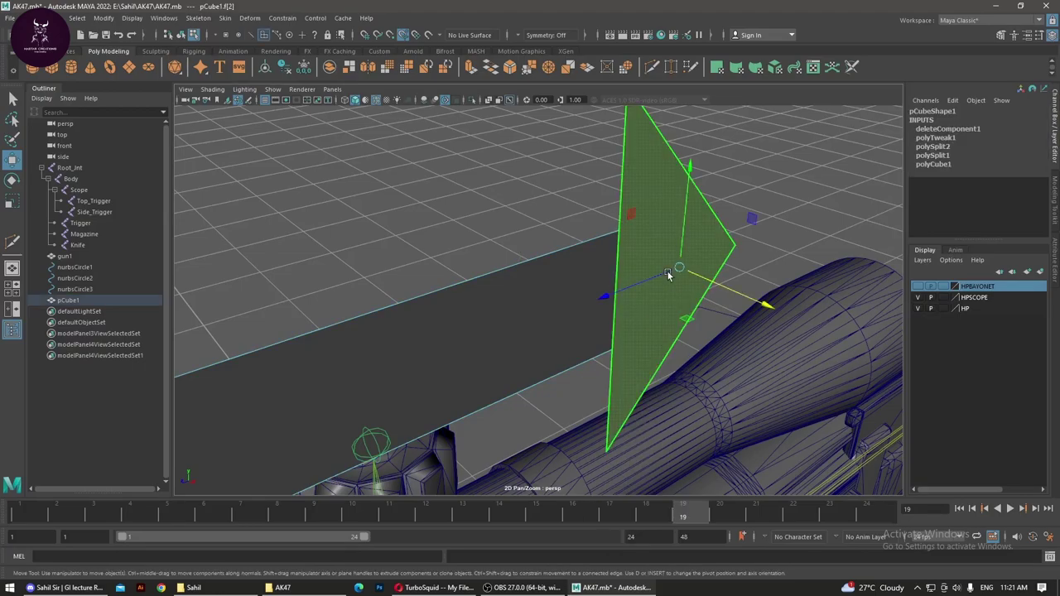
left_click(675, 270)
scroll(839, 349, "up", 3)
scroll(878, 383, "up", 2)
Step: Orbit around the scope, select the arrowhead face, then switch to edges and pick the top edge
mouse_move(878, 383)
left_mouse_down("alt")
mouse_move(652, 392)
mouse_move(739, 363)
mouse_move(456, 403)
mouse_move(484, 410)
mouse_move(570, 299)
mouse_move(611, 296)
mouse_move(550, 258)
mouse_move(527, 281)
left_mouse_up("alt")
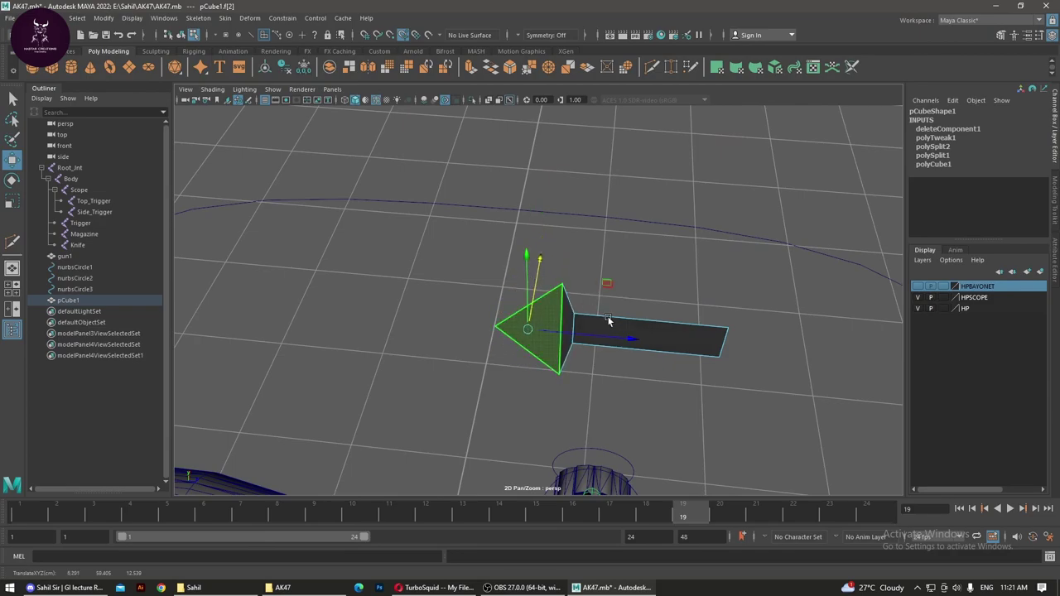
mouse_move(608, 320)
left_mouse_down("alt")
mouse_move(530, 336)
mouse_move(606, 324)
mouse_move(679, 342)
mouse_move(518, 282)
mouse_move(539, 287)
mouse_move(579, 331)
mouse_move(613, 336)
mouse_move(640, 393)
mouse_move(652, 324)
mouse_move(668, 327)
mouse_move(638, 385)
mouse_move(606, 236)
left_mouse_up("alt")
scroll(626, 338, "up", 3)
left_click(640, 387)
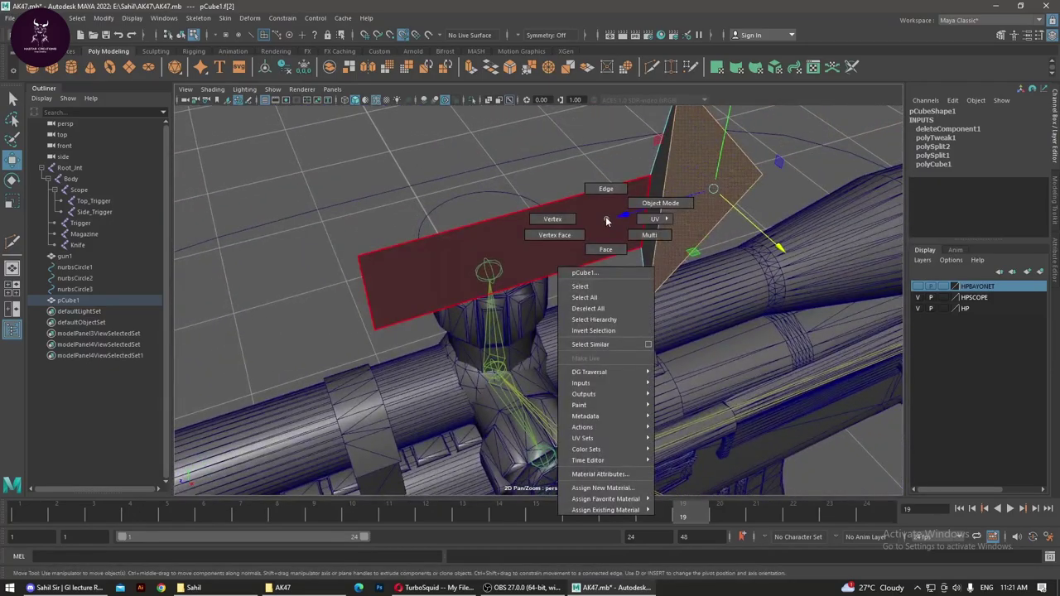
right_click_drag(606, 236, 597, 180)
left_click(594, 188)
Step: Add the arrowhead's vertical, slanted and long bottom outline edges to the edge selection
left_click(638, 171)
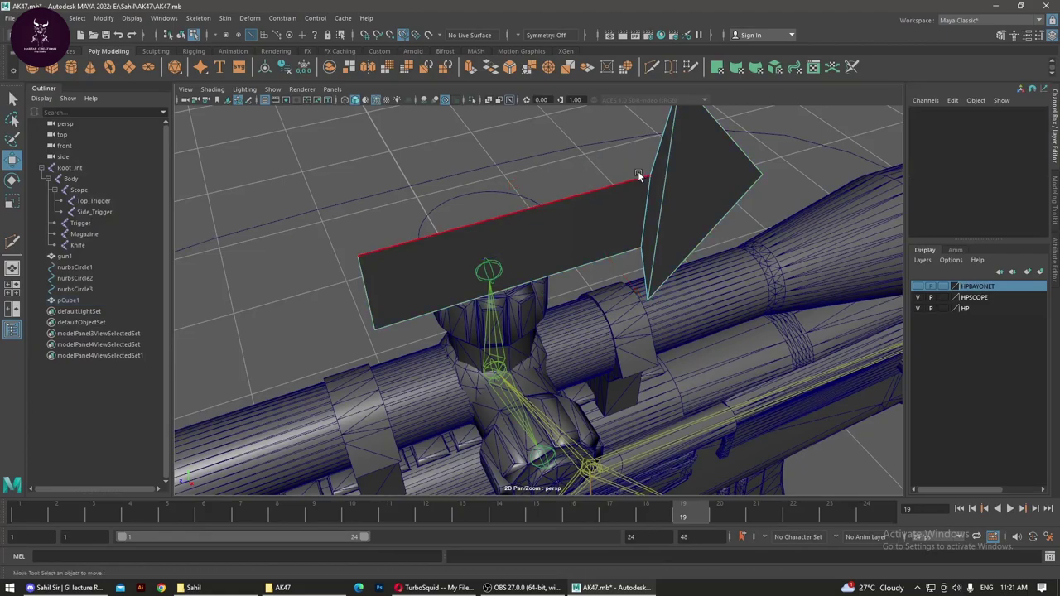
left_click(676, 135)
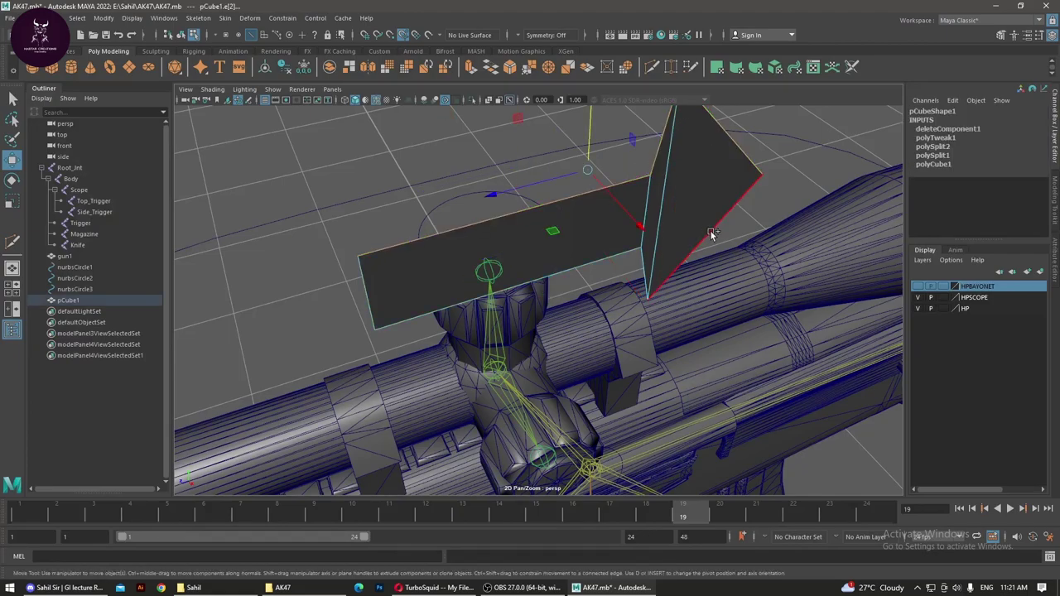
left_click(640, 279)
left_click(530, 284)
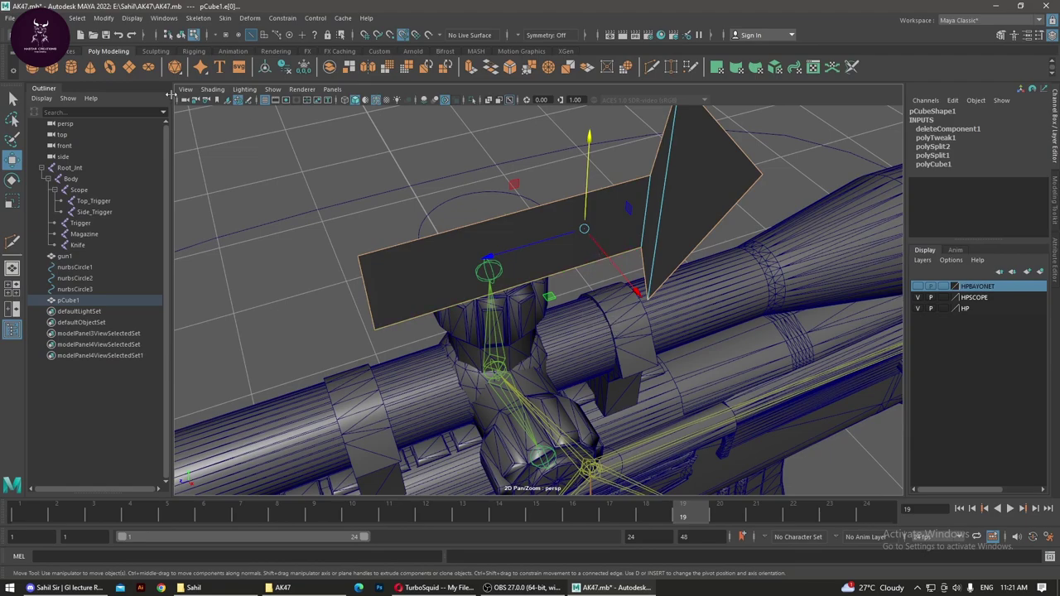
Step: Apply Polygon Edges to Curve from its option box and move the options dialog aside
left_click(103, 18)
mouse_move(121, 286)
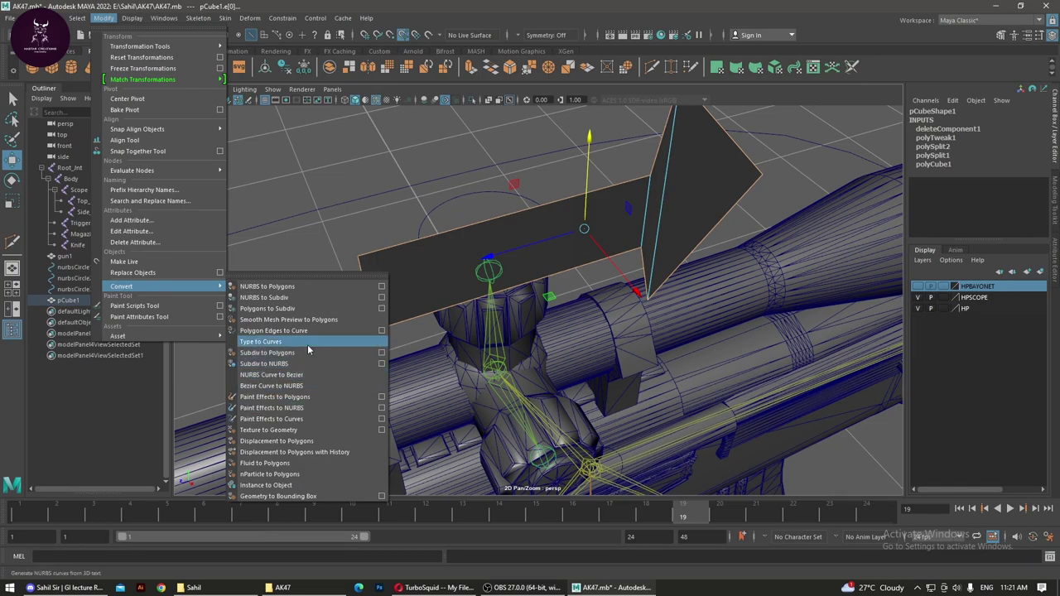
left_click(382, 331)
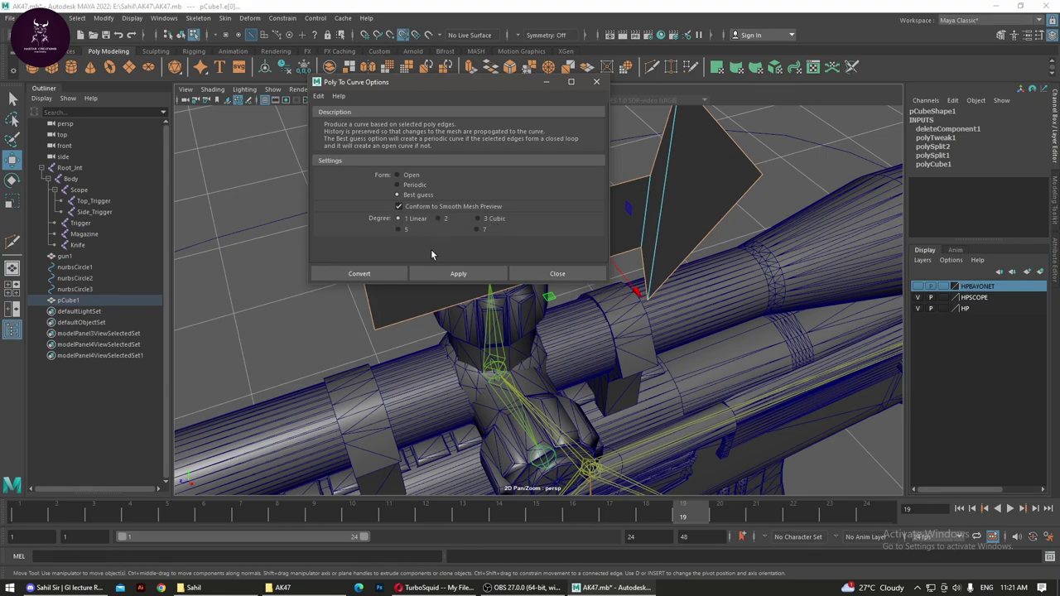
left_click(424, 274)
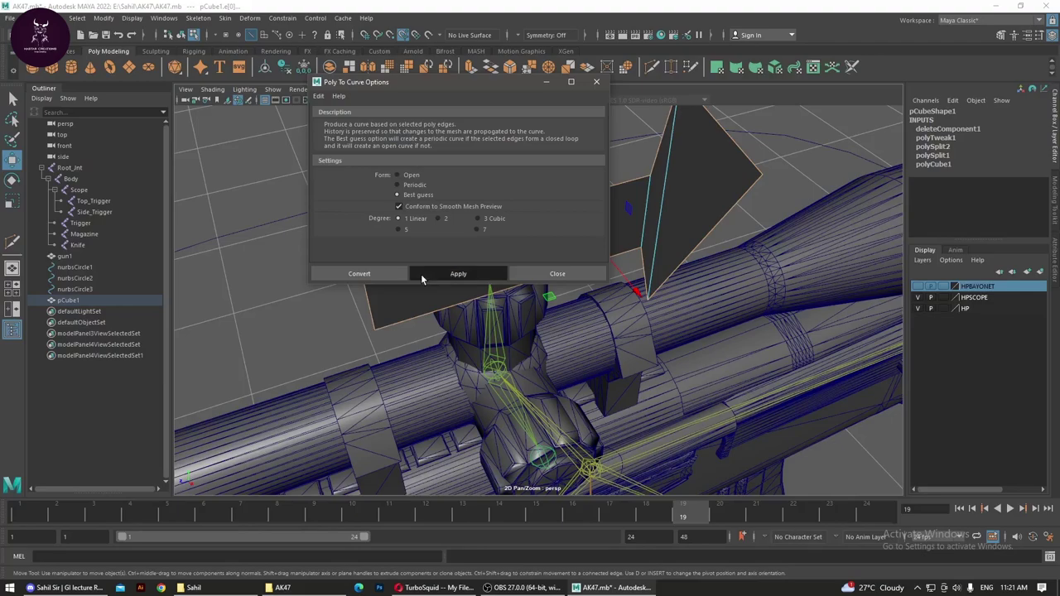
left_click_drag(450, 83, 118, 201)
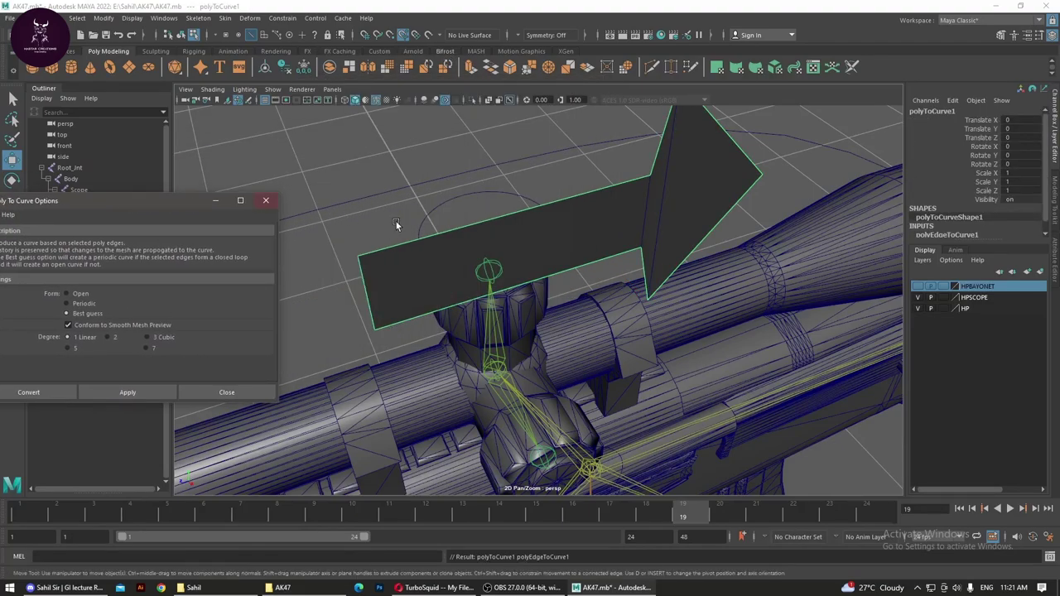
Step: Select polyToCurve1 and slide it away from the arrow plane
left_click(626, 180)
mouse_move(631, 186)
left_mouse_down()
mouse_move(613, 262)
mouse_move(554, 207)
mouse_move(687, 352)
mouse_move(611, 255)
left_mouse_up()
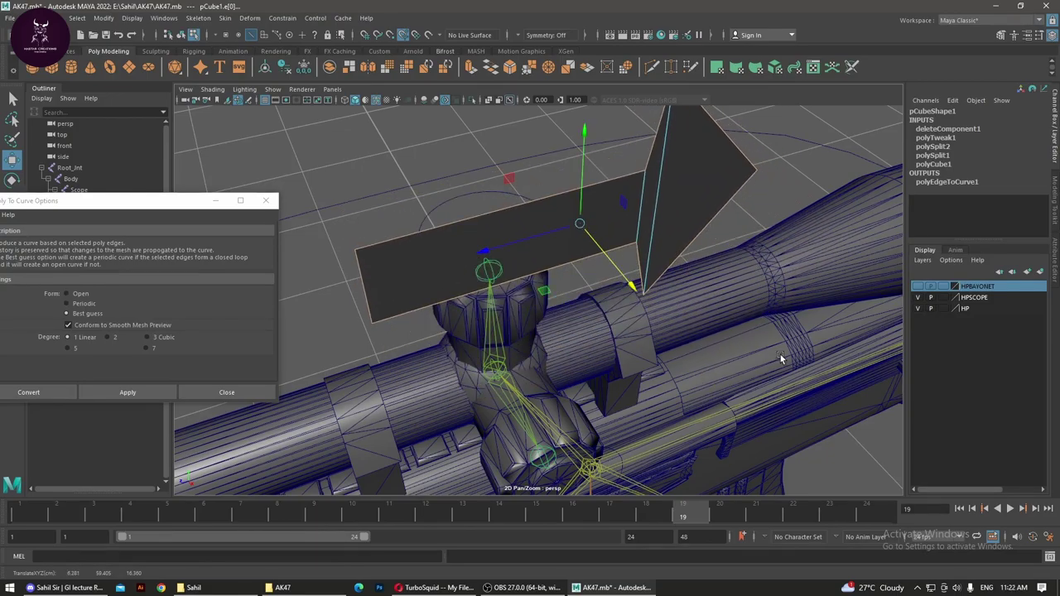
scroll(657, 315, "down", 4)
left_click_drag(658, 316, 655, 352, "alt")
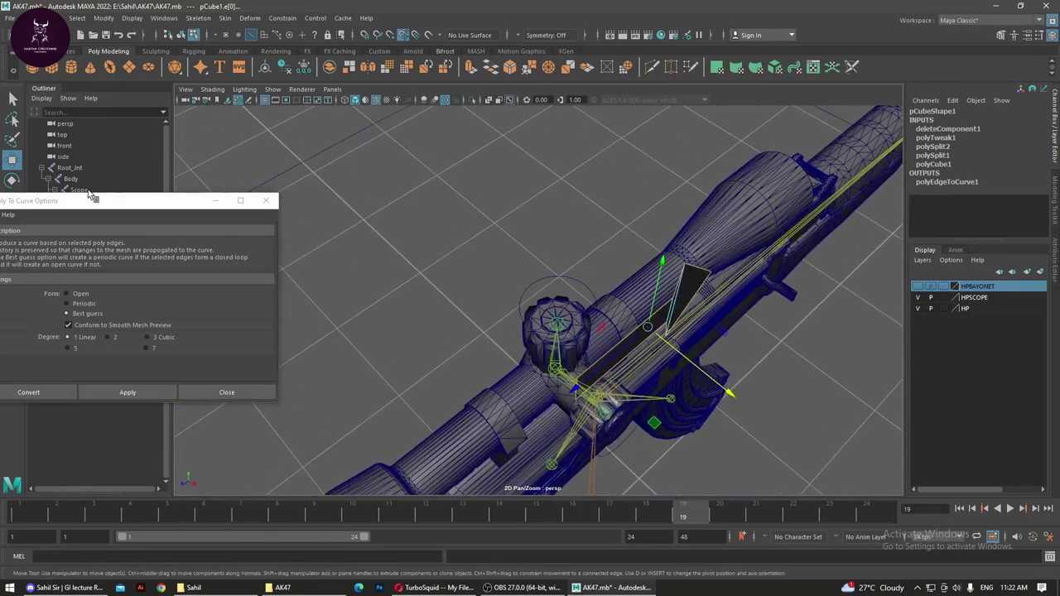
mouse_move(96, 207)
left_mouse_down()
mouse_move(414, 90)
mouse_move(404, 84)
left_mouse_up()
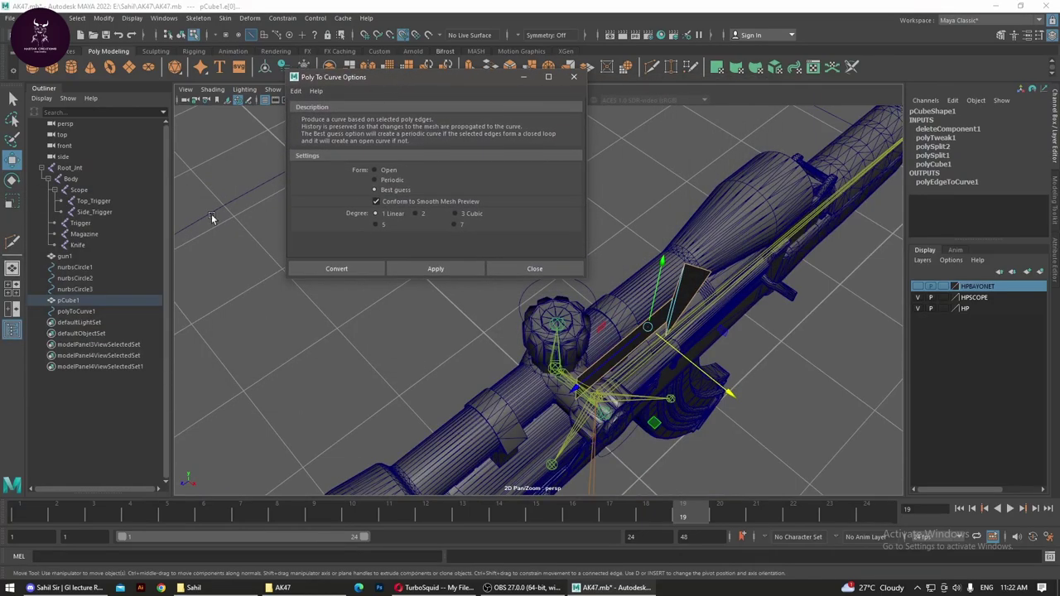
left_click(83, 311)
mouse_move(631, 406)
left_mouse_down("alt")
mouse_move(617, 296)
mouse_move(530, 248)
left_mouse_up("alt")
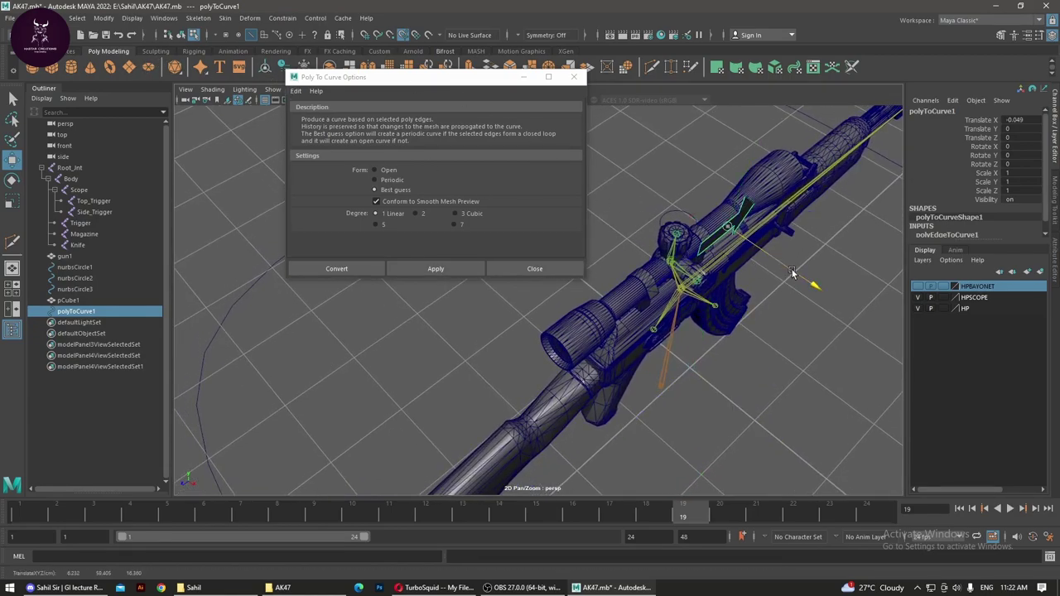
left_click_drag(792, 269, 719, 252)
left_click(772, 302)
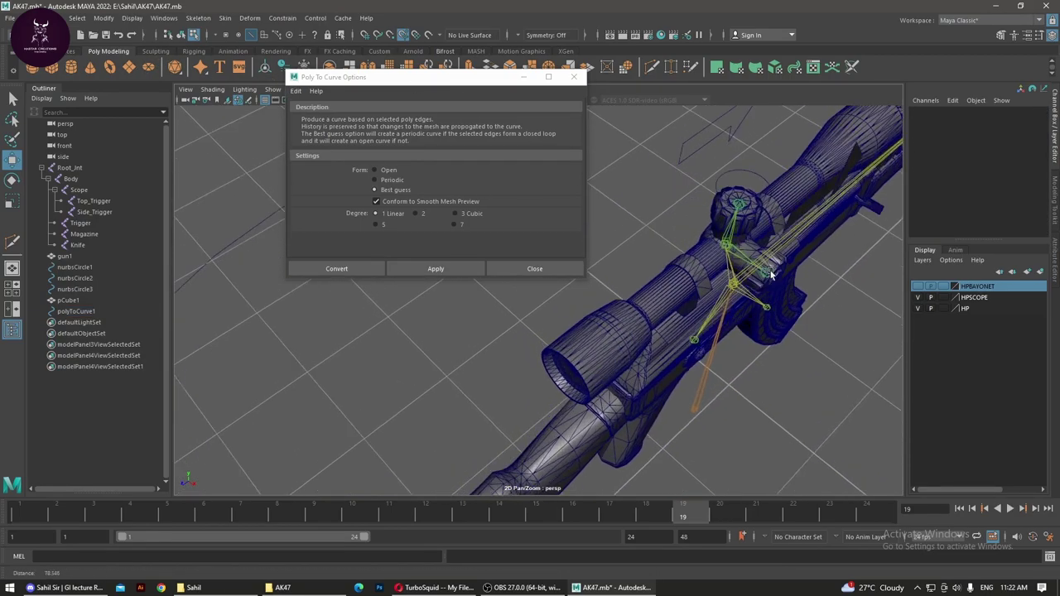
Step: Return to object mode, select polyToCurve1 and delete its construction history
mouse_move(772, 301)
left_mouse_down("alt")
mouse_move(773, 333)
mouse_move(712, 306)
left_mouse_up("alt")
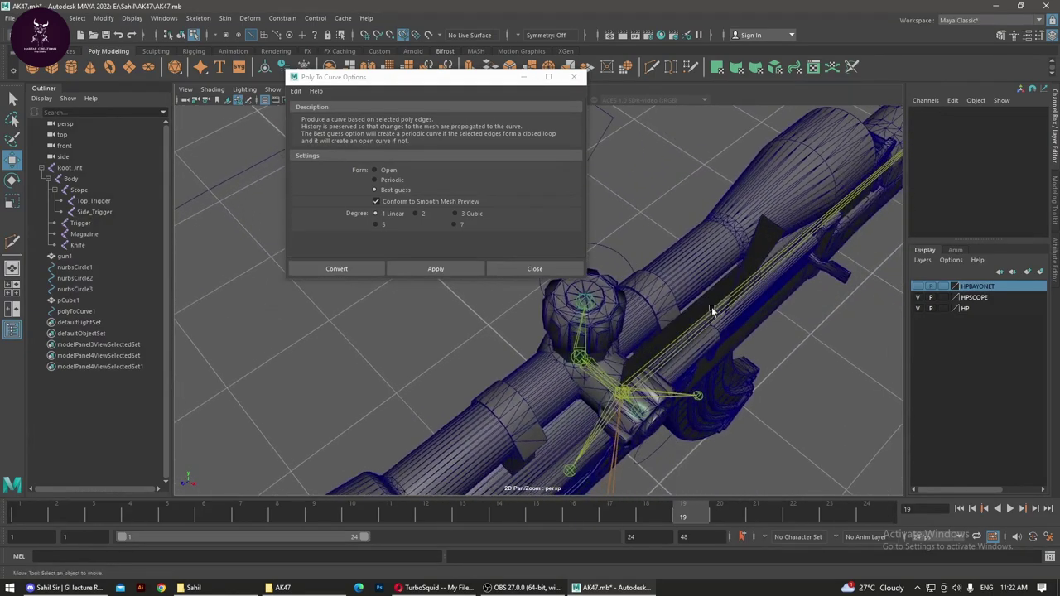
left_click(715, 285)
left_click(741, 304)
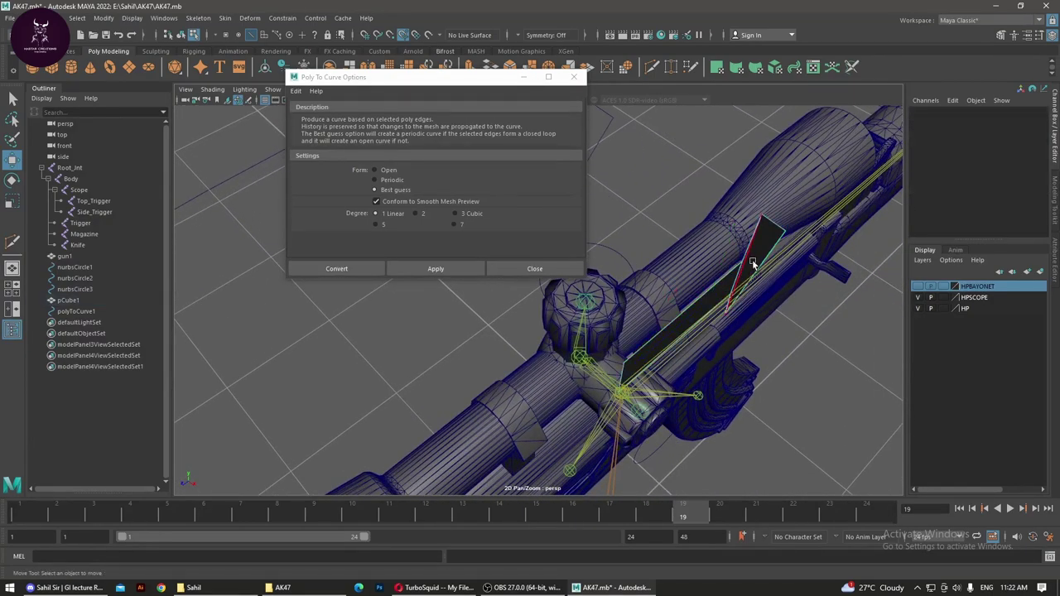
left_click(753, 264)
left_click(751, 261)
left_click_drag(804, 304, 797, 315, "alt")
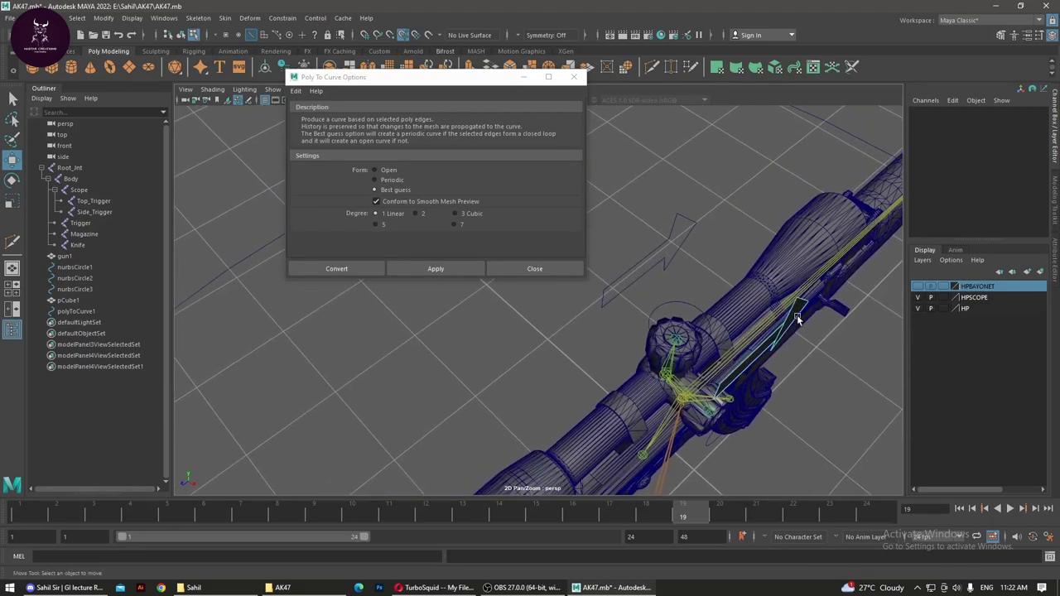
right_click_drag(697, 214, 728, 200)
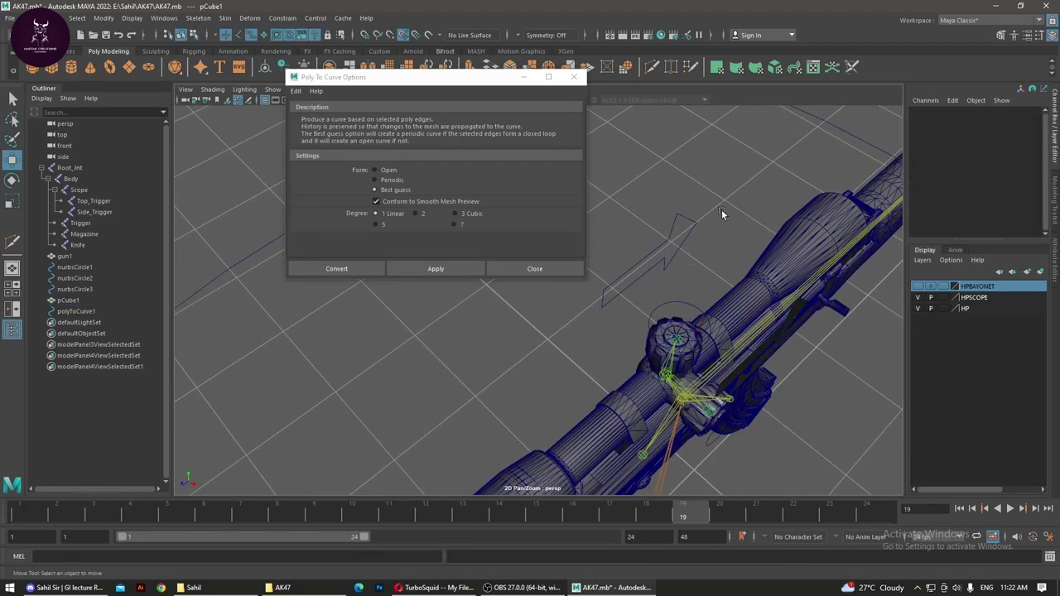
left_click(669, 229)
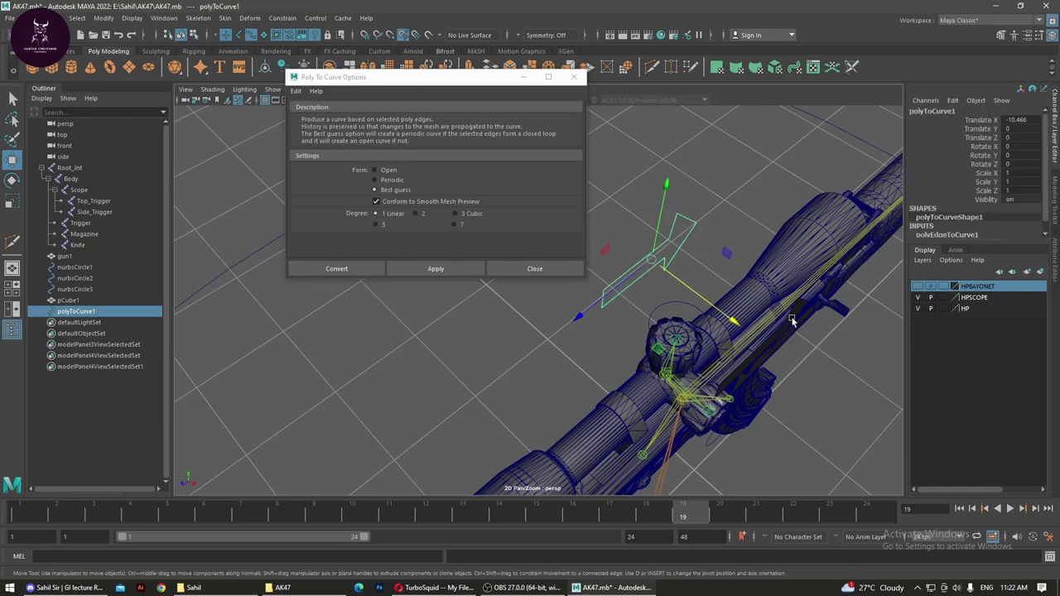
left_click(284, 67)
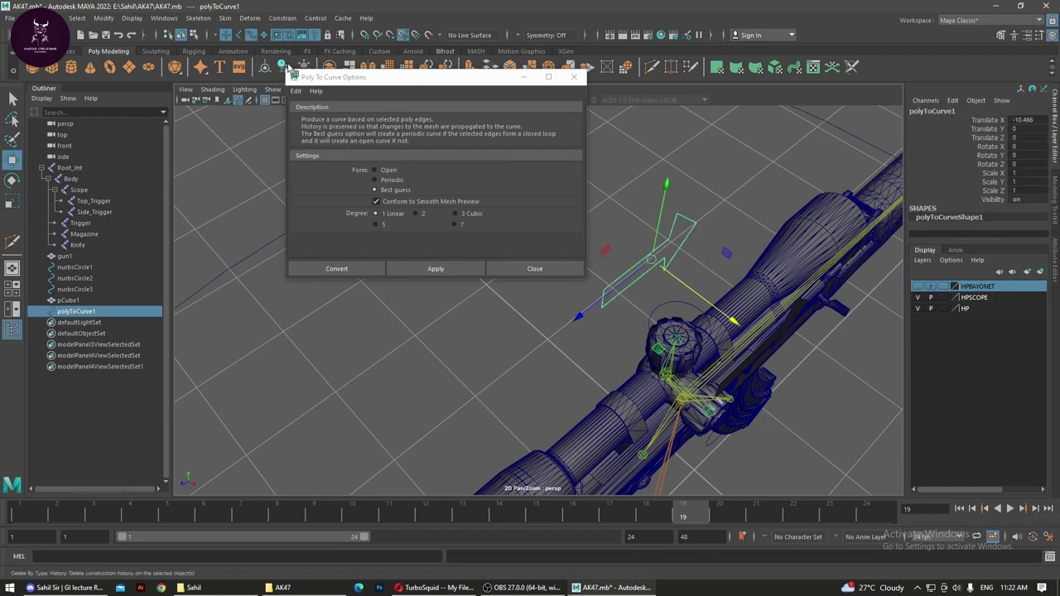
left_click(741, 207)
Step: Select the original pCube1 arrow plane and close the Poly To Curve Options dialog
left_click_drag(766, 358, 745, 303, "alt")
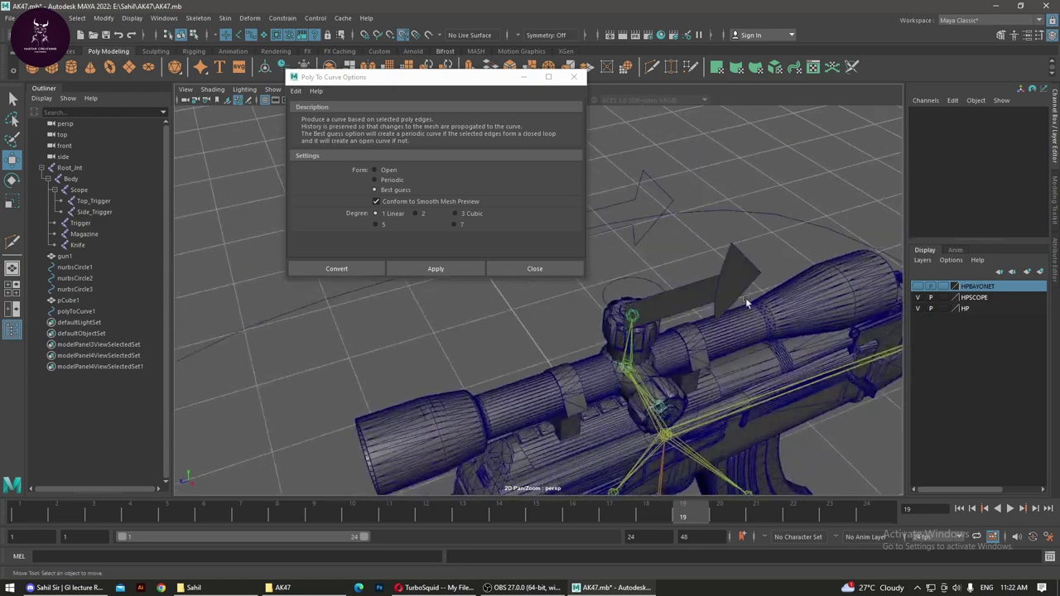
right_click_drag(727, 280, 742, 277)
left_click(723, 291)
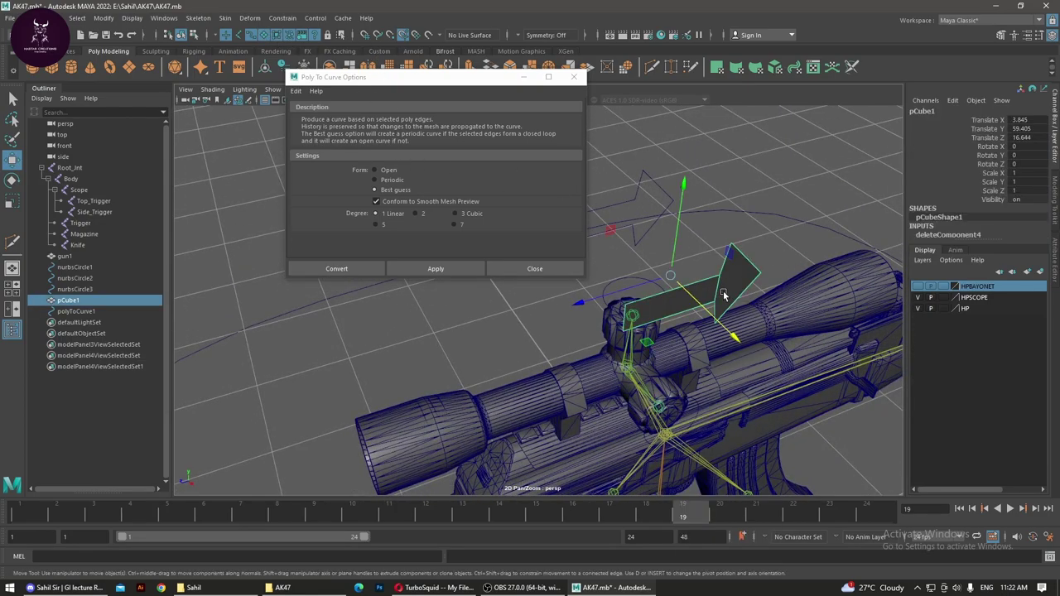
left_click(726, 287)
mouse_move(709, 263)
left_mouse_down("alt")
mouse_move(756, 271)
mouse_move(731, 256)
left_mouse_up("alt")
left_click(574, 77)
key("space")
key("space")
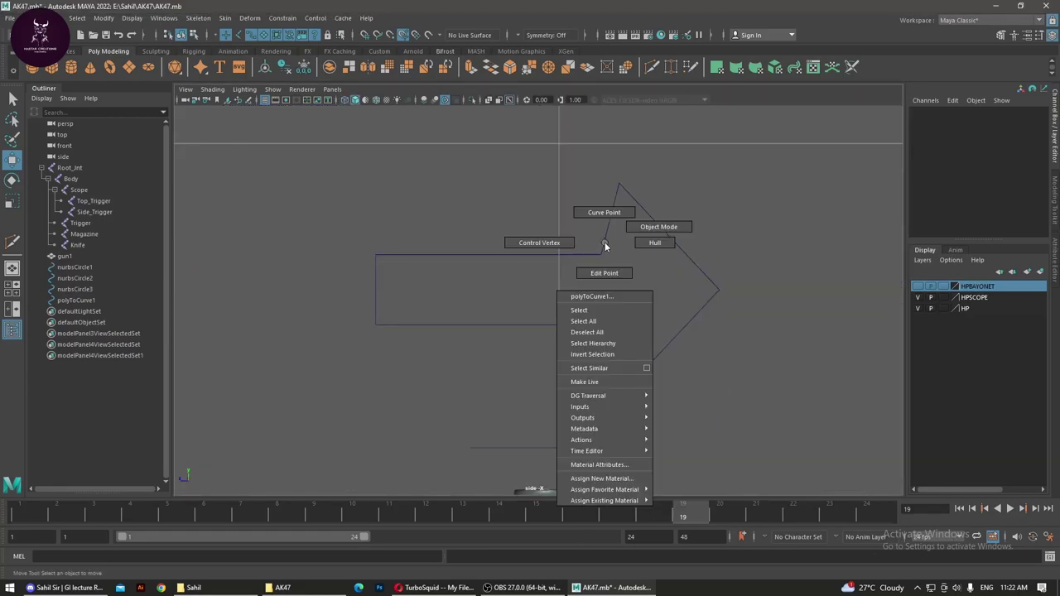
Step: Box-select polyToCurve1's four neck CVs and scale them flat into a straight vertical line
right_click_drag(601, 241, 538, 241)
left_click_drag(574, 232, 609, 282)
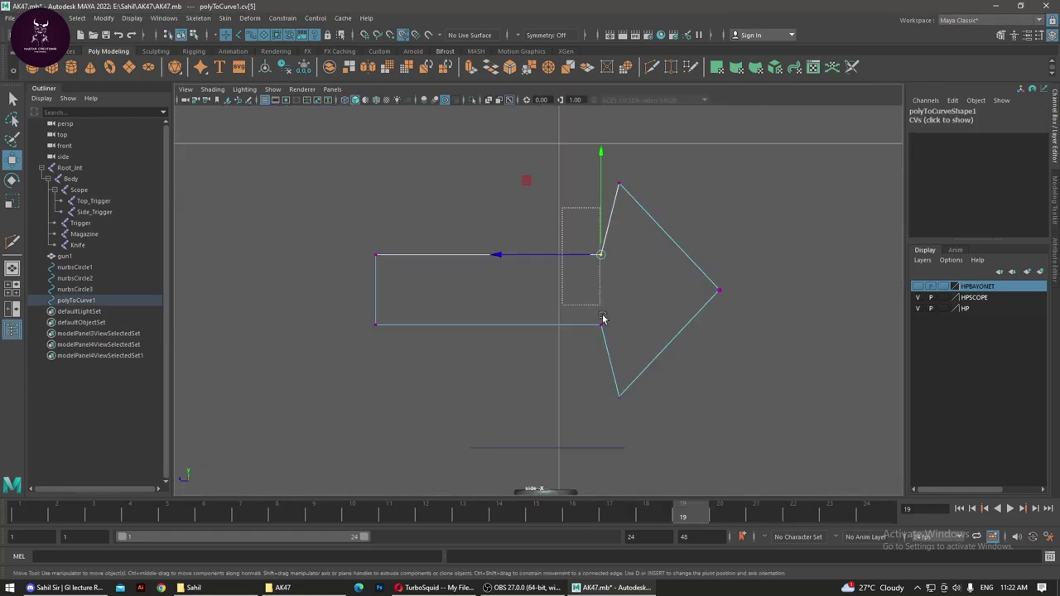
left_click_drag(602, 318, 630, 421)
left_click_drag(577, 147, 643, 421)
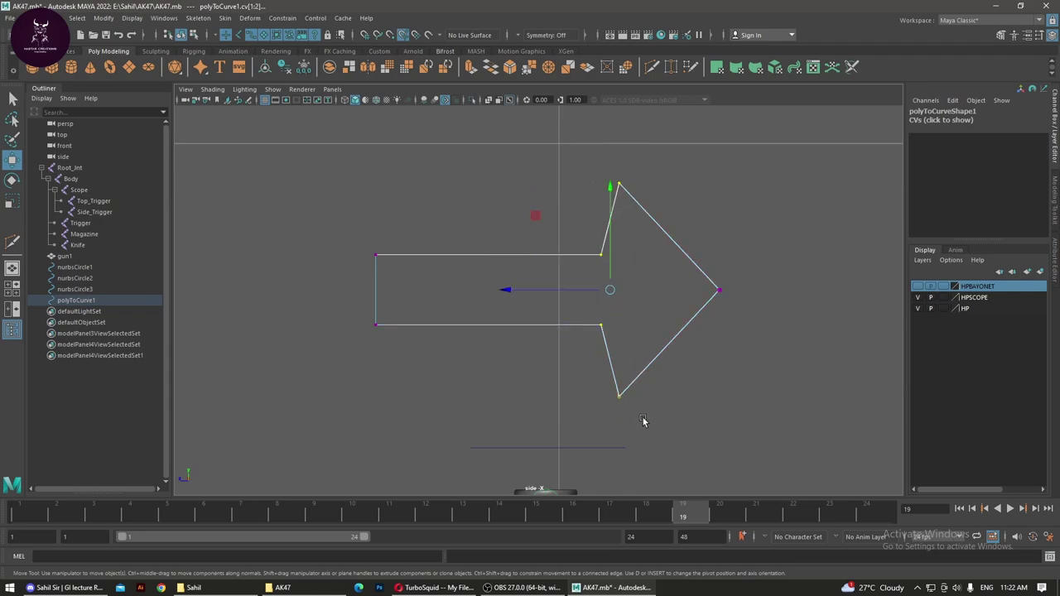
key("r")
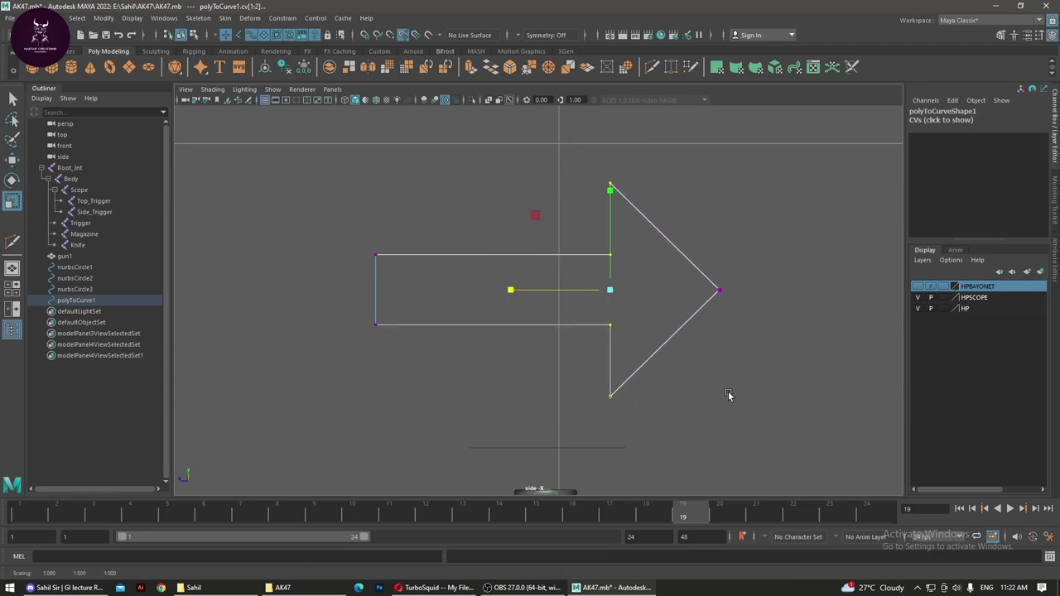
key("w")
left_click(788, 342)
scroll(339, 295, "down", 3)
Step: Lower polyToCurve1 onto the scope and slide it along the scope into place
middle_click_drag(734, 401, 734, 260, "alt")
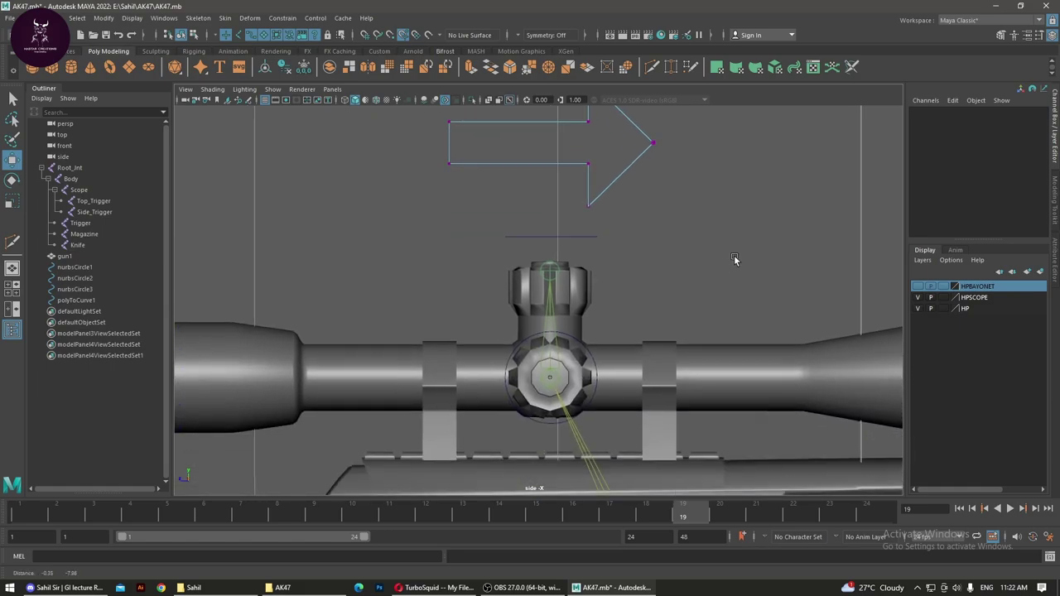
scroll(734, 260, "down", 2)
right_click_drag(756, 244, 774, 236)
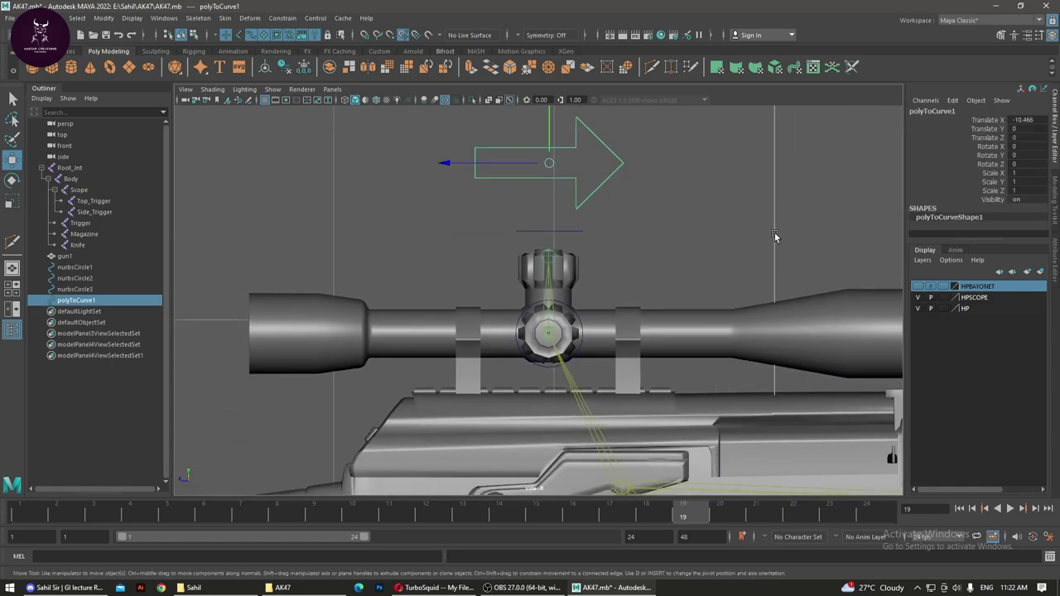
left_click(775, 237)
left_click(594, 196)
left_click_drag(544, 135, 583, 306)
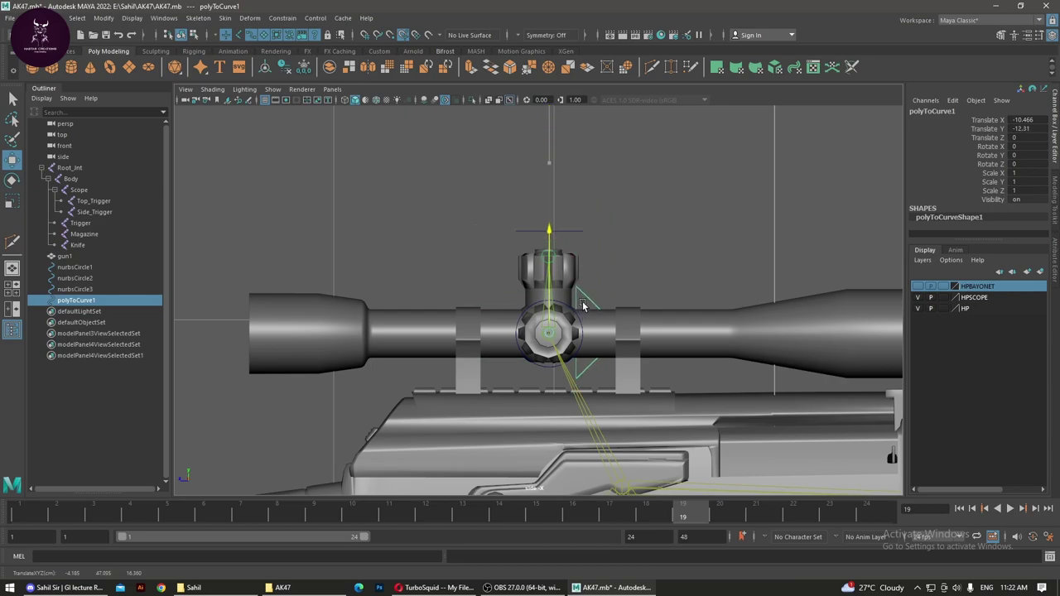
key("space")
key("space")
mouse_move(717, 258)
left_mouse_down("alt")
mouse_move(749, 324)
mouse_move(588, 271)
mouse_move(706, 306)
mouse_move(658, 323)
mouse_move(557, 240)
left_mouse_up("alt")
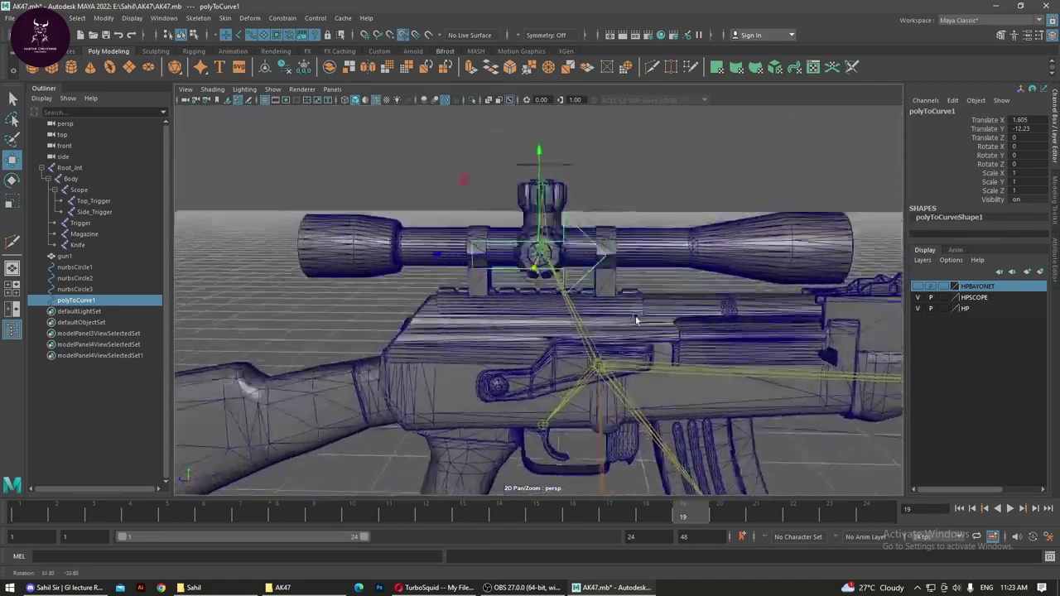
mouse_move(481, 251)
left_mouse_down()
mouse_move(572, 254)
mouse_move(648, 286)
left_mouse_up()
key("space")
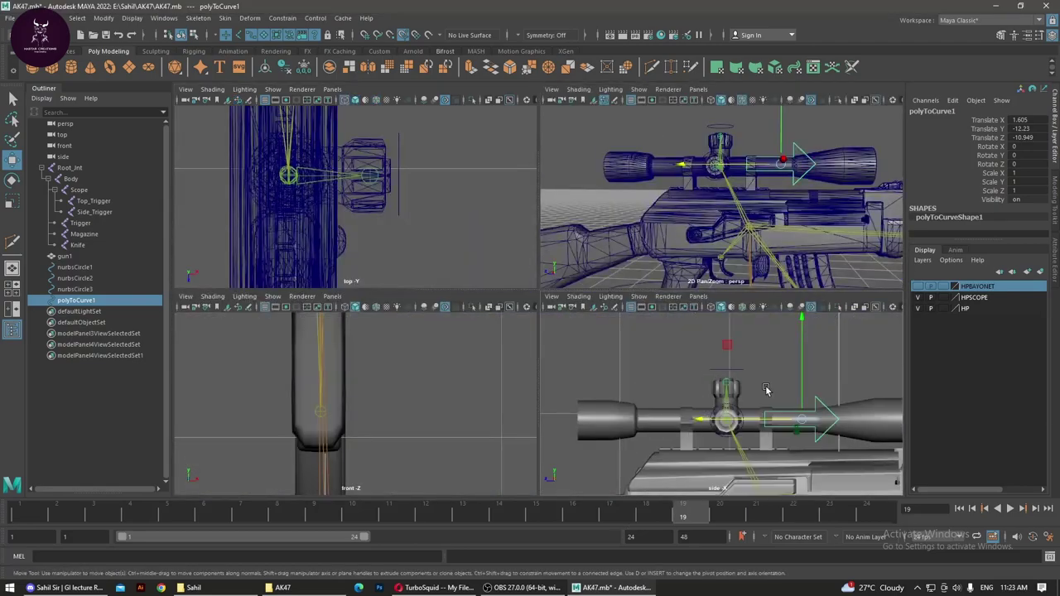
key("space")
left_click_drag(536, 286, 552, 289)
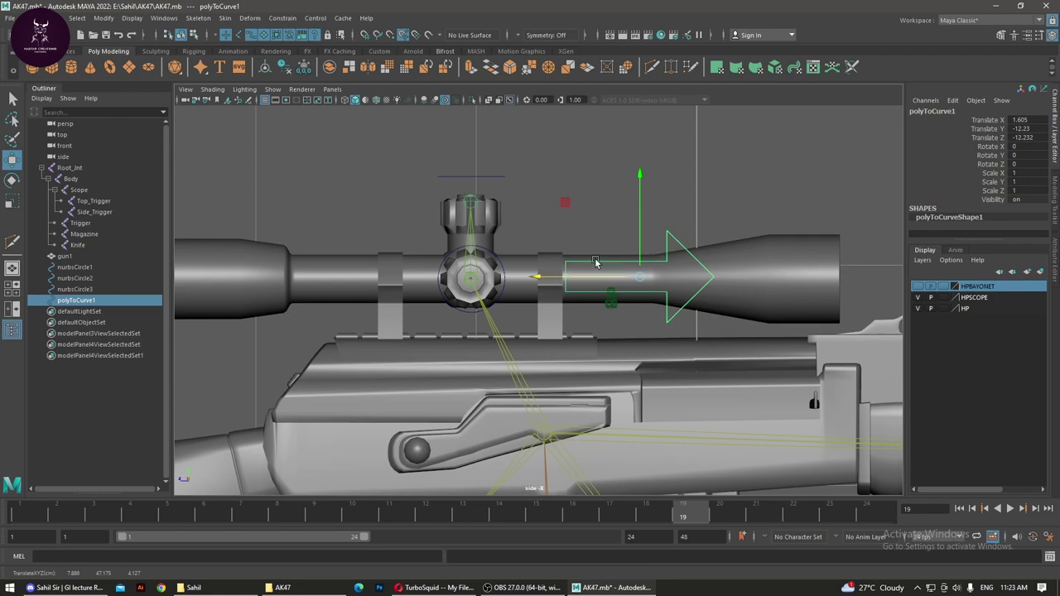
Step: Scale the scope arrow curve down uniformly to about 0.71
key("r")
left_click_drag(640, 276, 622, 279)
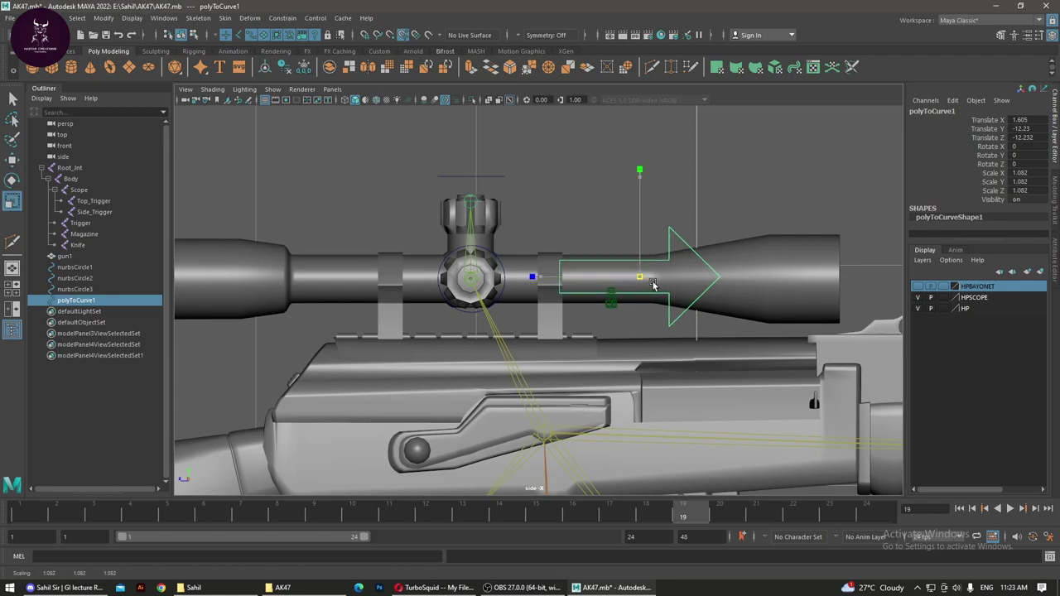
left_click(611, 292)
scroll(645, 303, "up", 1)
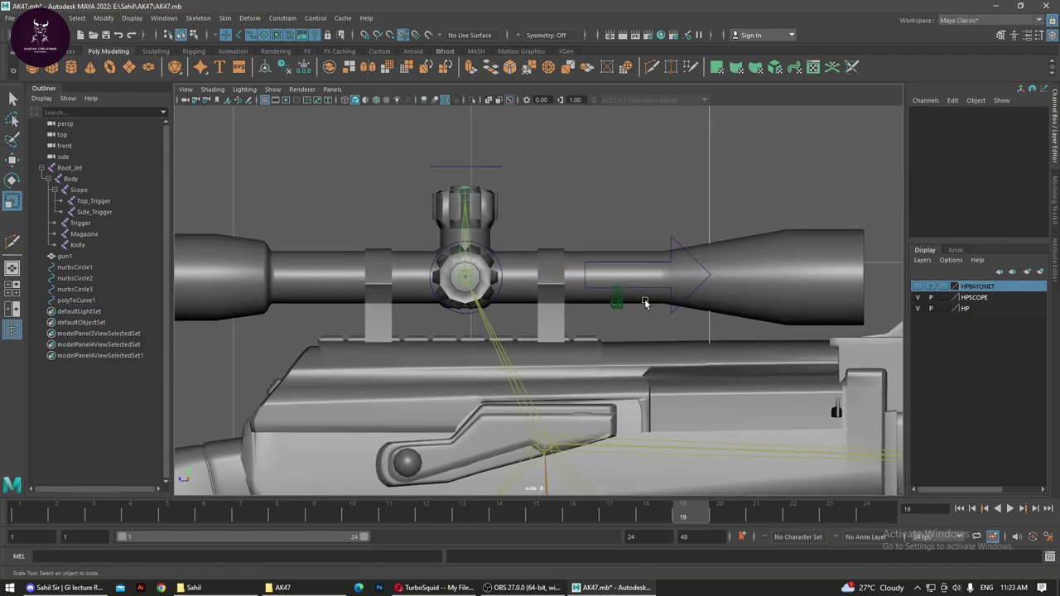
scroll(645, 303, "down", 1)
Step: Duplicate the arrow as polyToCurve2 down by the trigger and scale it to 0.413
middle_click_drag(535, 265, 627, 147, "alt")
scroll(626, 147, "down", 1)
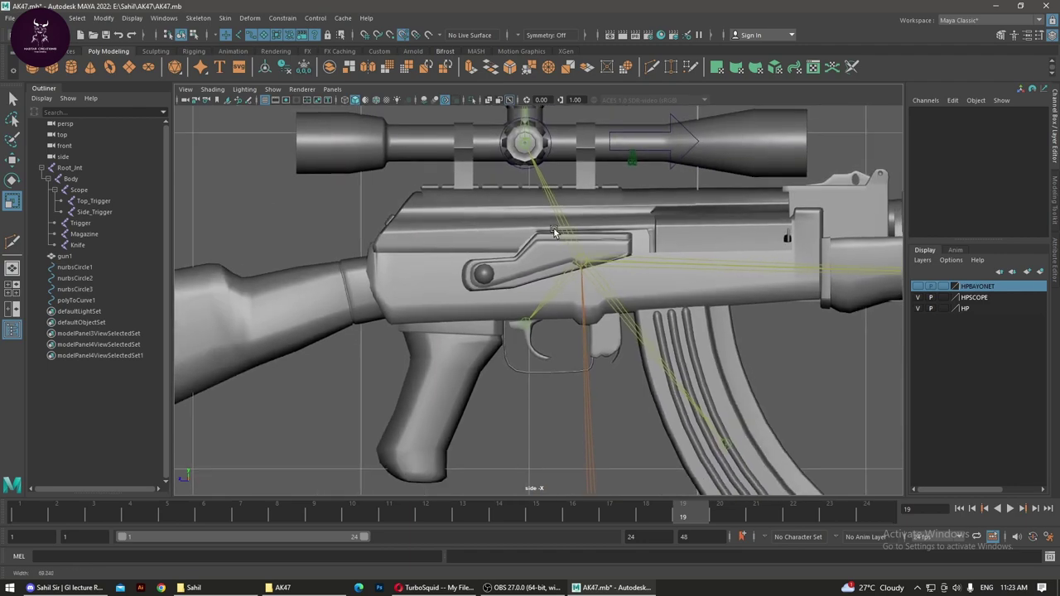
left_click(659, 149)
left_click(672, 160)
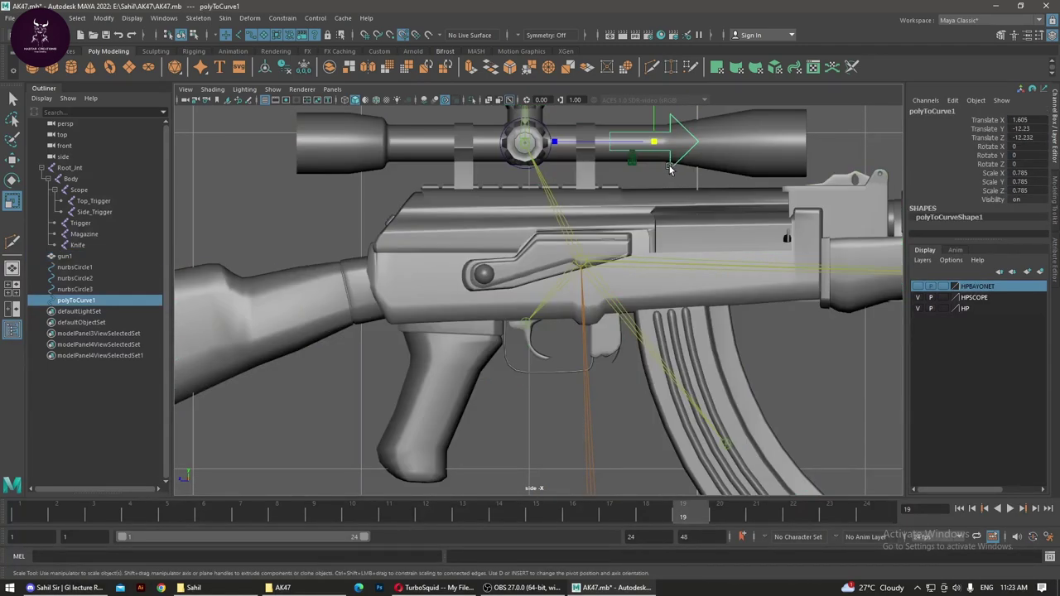
key("w")
mouse_move(654, 121)
left_mouse_down("shift")
mouse_move(642, 325)
mouse_move(620, 343)
mouse_move(492, 351)
left_mouse_up("shift")
key("r")
key("w")
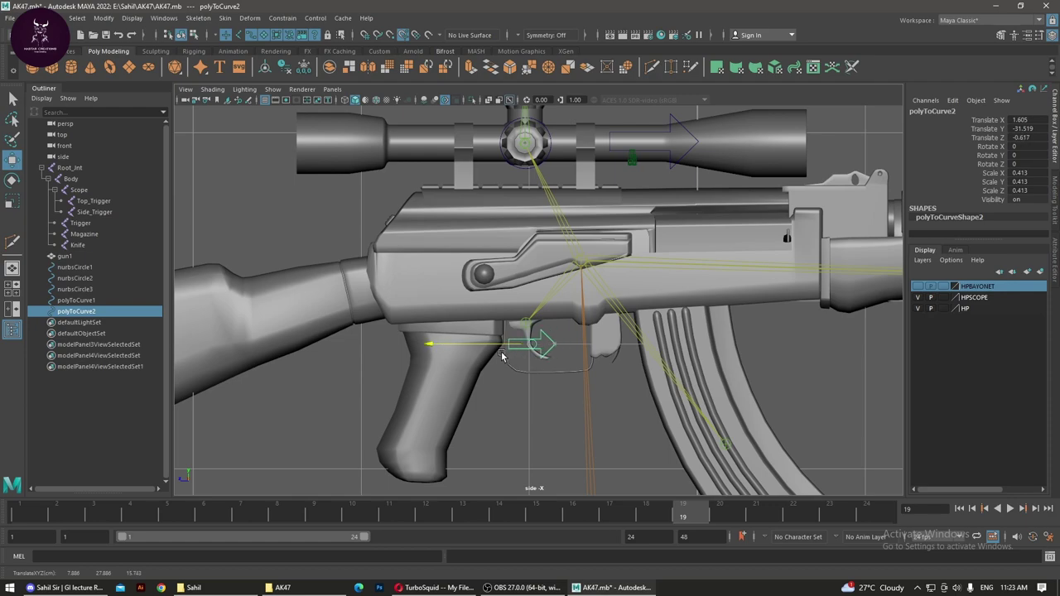
Step: Copy the trigger arrow as polyToCurve3 and move it forward and up to the bayonet
middle_click_drag(501, 356, 386, 308, "alt")
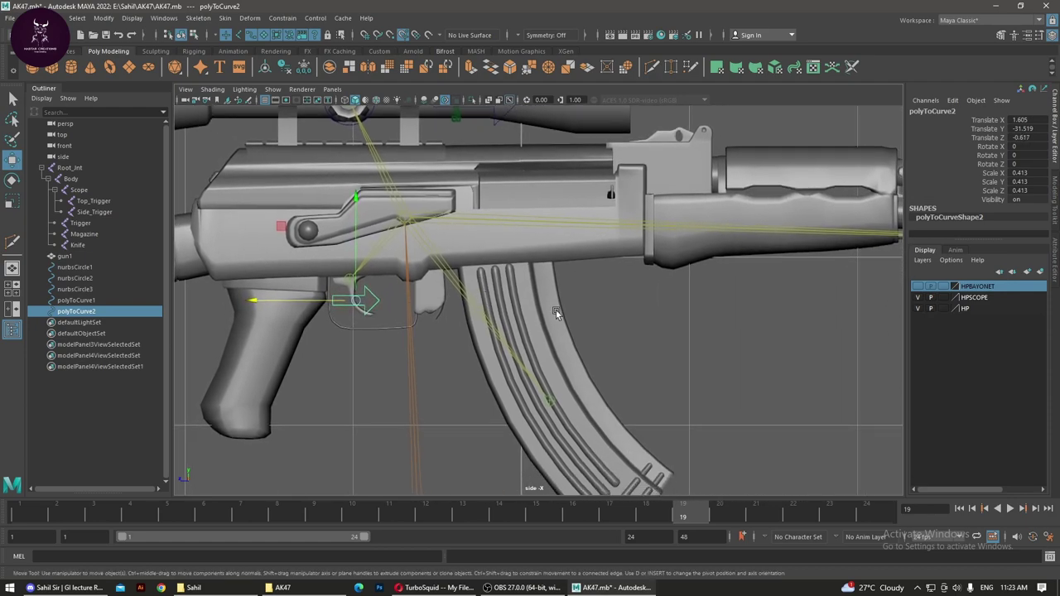
left_click_drag(345, 305, 718, 305, "shift")
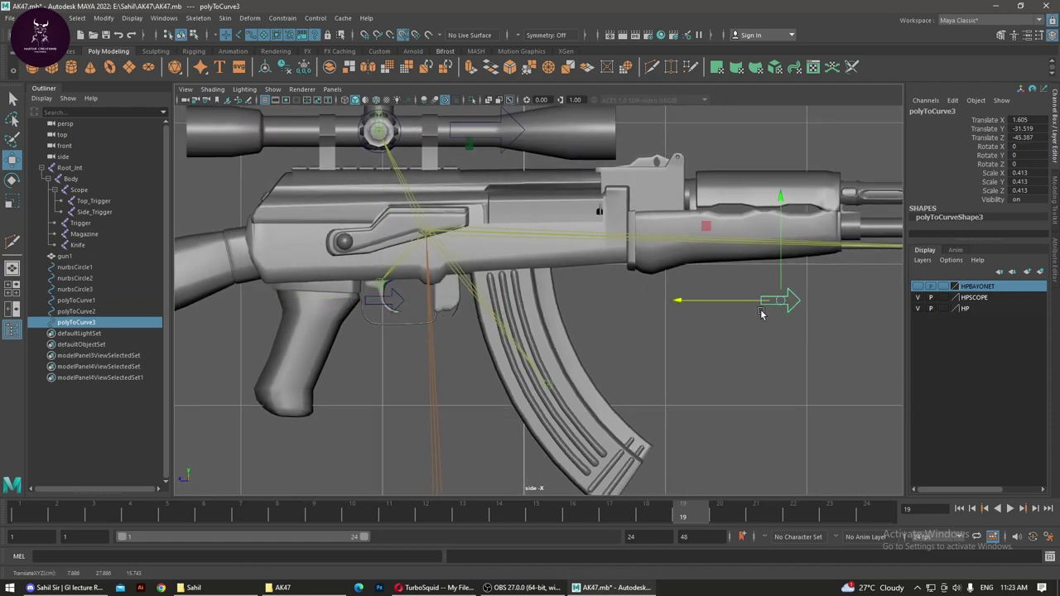
middle_click_drag(717, 305, 400, 358, "alt")
left_click_drag(400, 357, 709, 321)
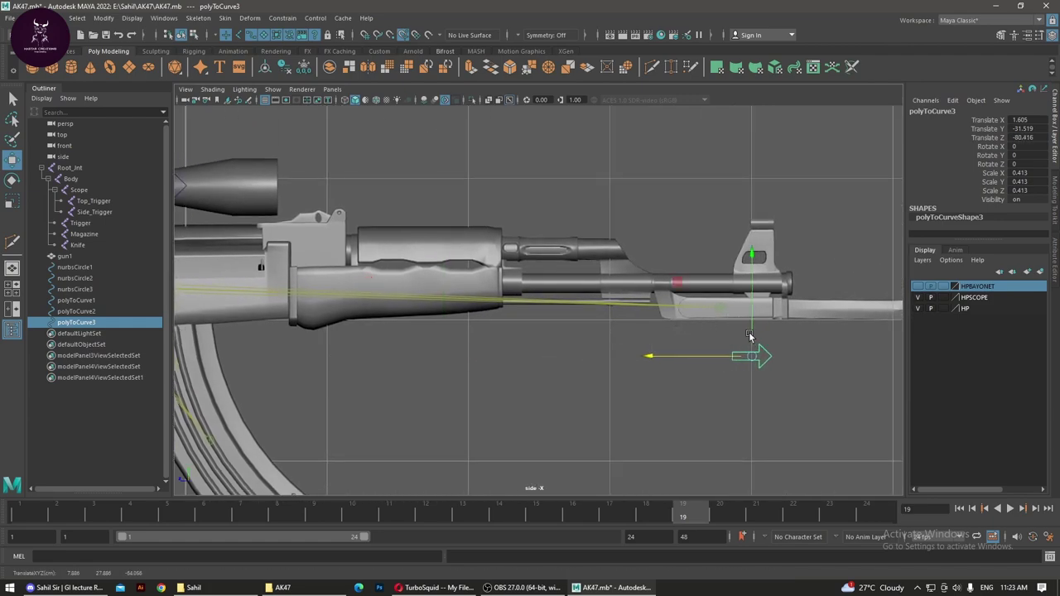
scroll(750, 336, "up", 2)
left_click_drag(821, 345, 820, 307)
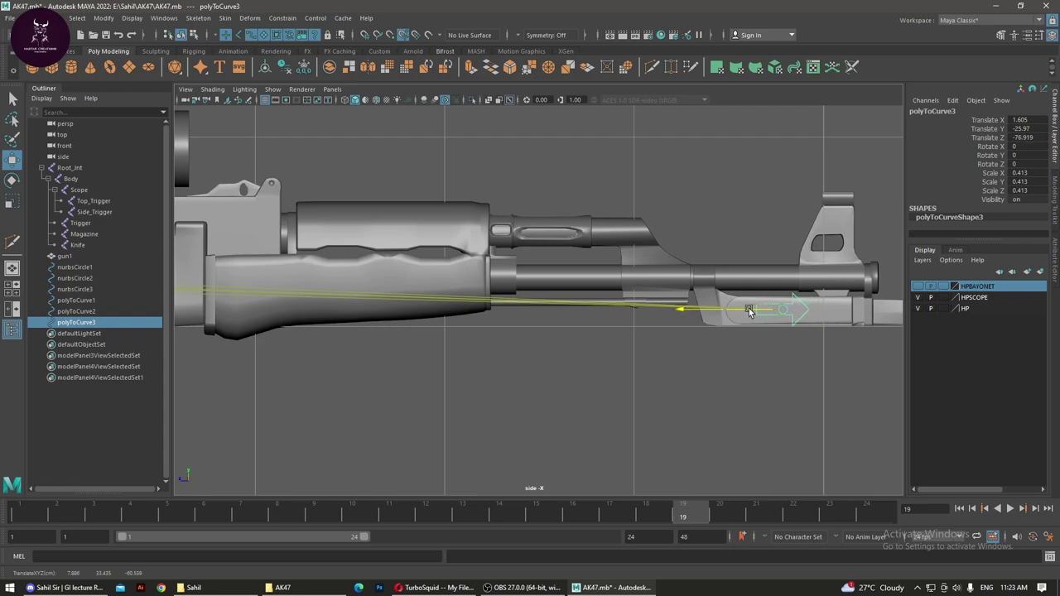
Step: Stretch the bayonet arrow lengthwise in Z and slide it along the bayonet
scroll(754, 311, "down", 2)
middle_click_drag(754, 310, 525, 375, "alt")
key("r")
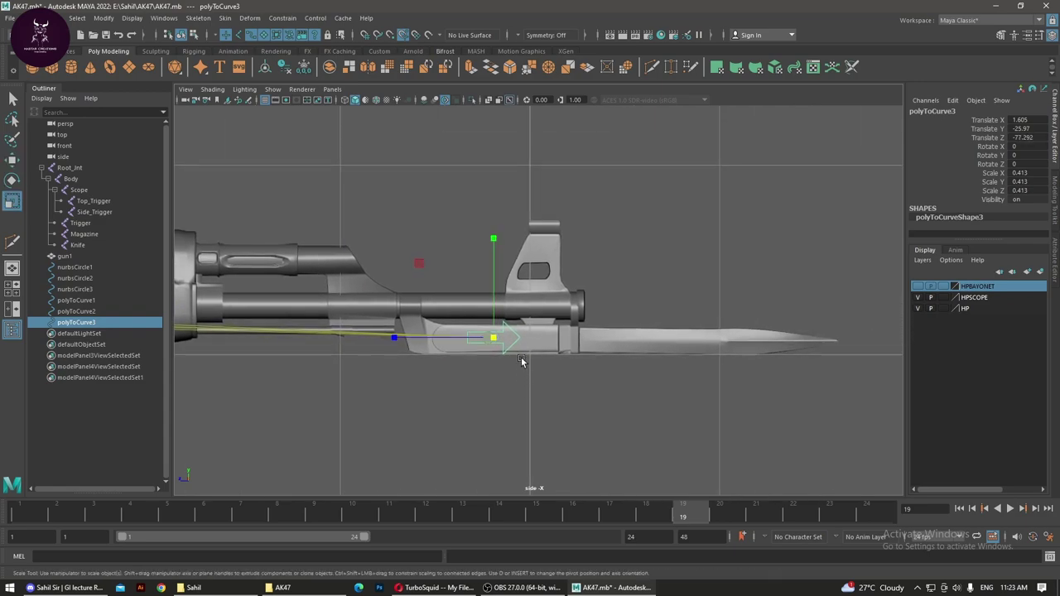
left_click_drag(404, 341, 336, 343)
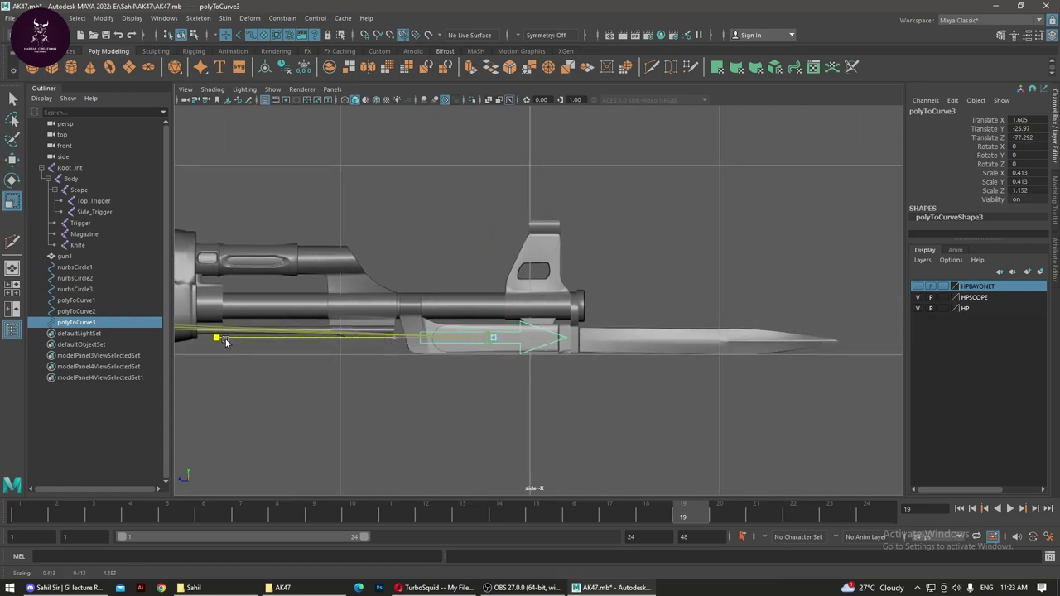
key("w")
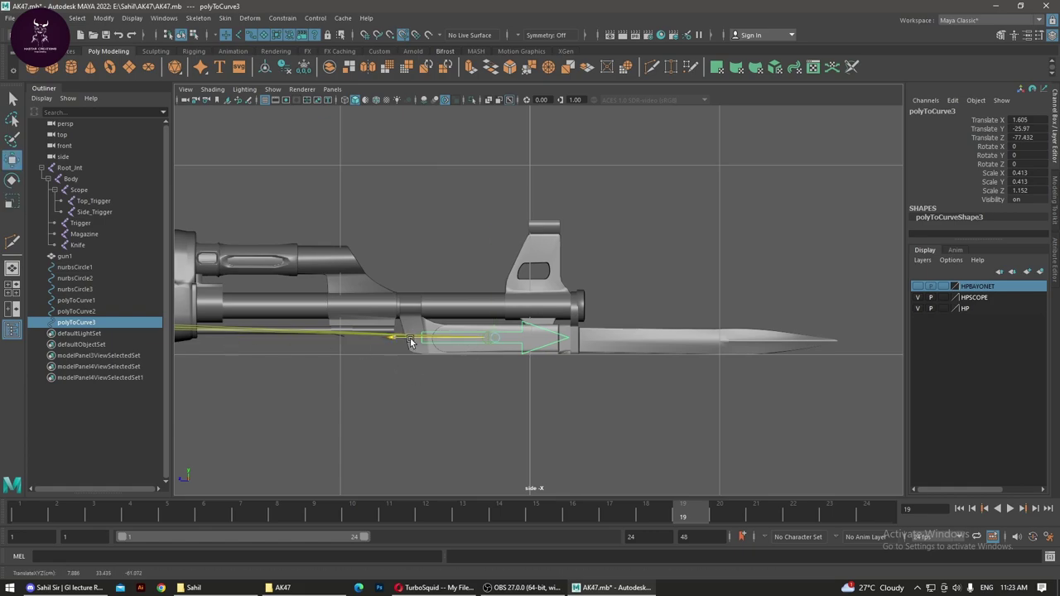
left_click_drag(406, 343, 414, 346)
left_click(525, 424)
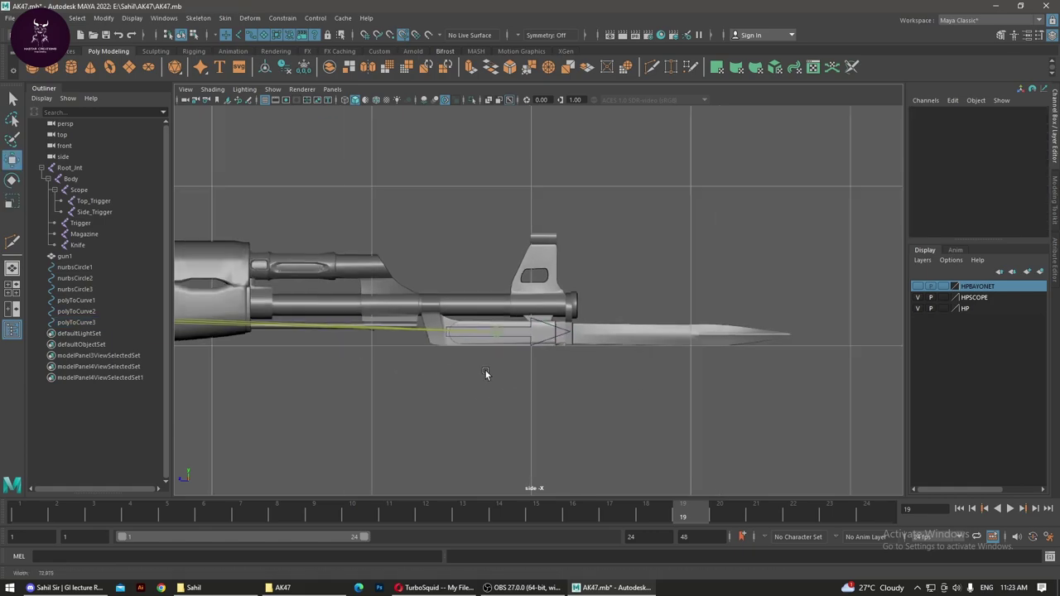
Step: Duplicate the trigger arrow as polyToCurve4 and rotate it -90 degrees about X
scroll(485, 370, "up", 3)
middle_click_drag(809, 248, 675, 269, "alt")
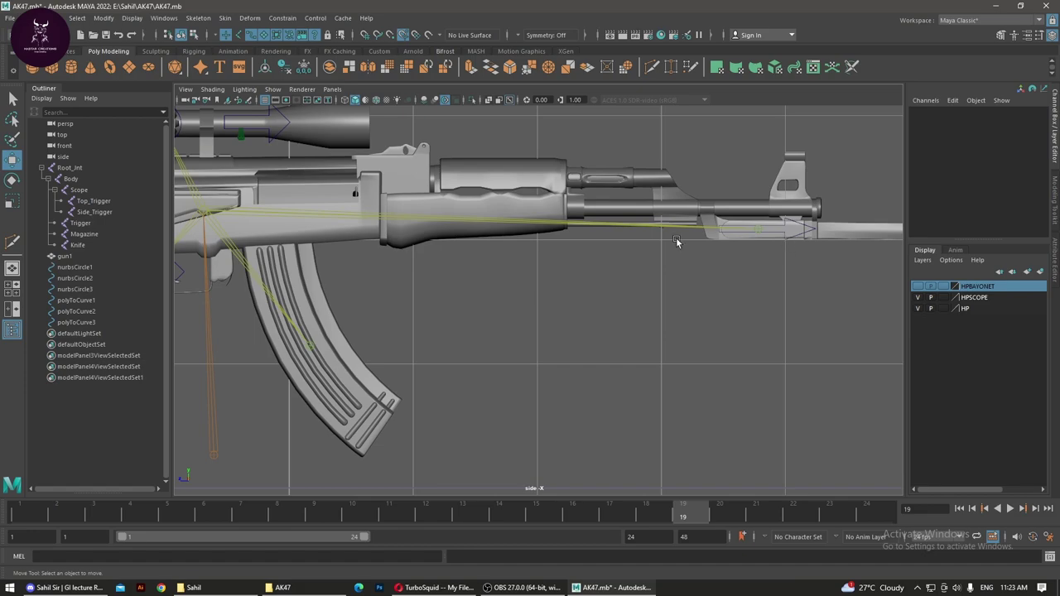
scroll(676, 241, "down", 3)
left_click(507, 290)
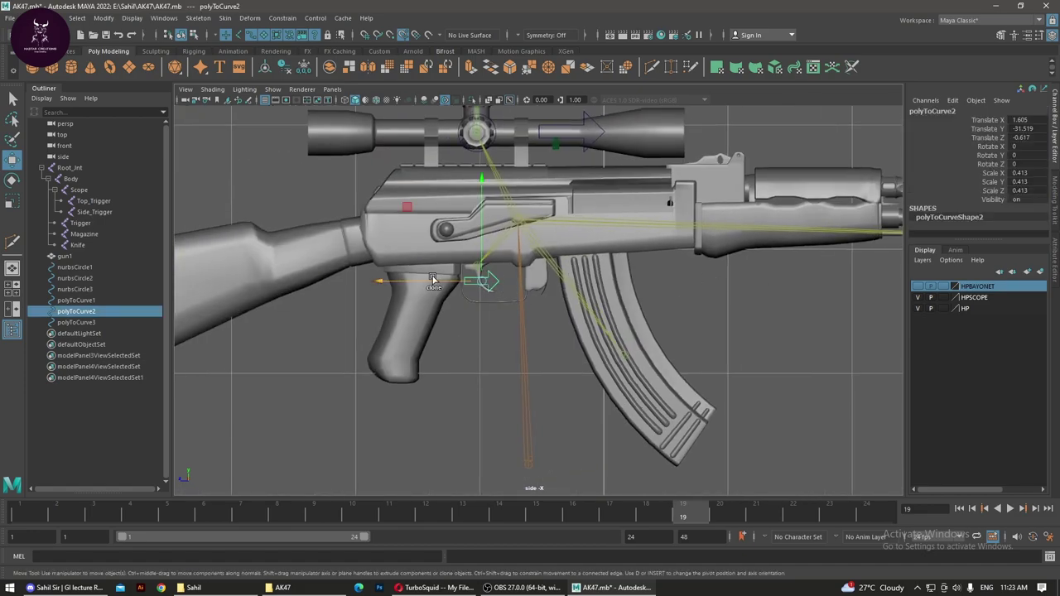
left_click_drag(425, 276, 587, 323, "shift")
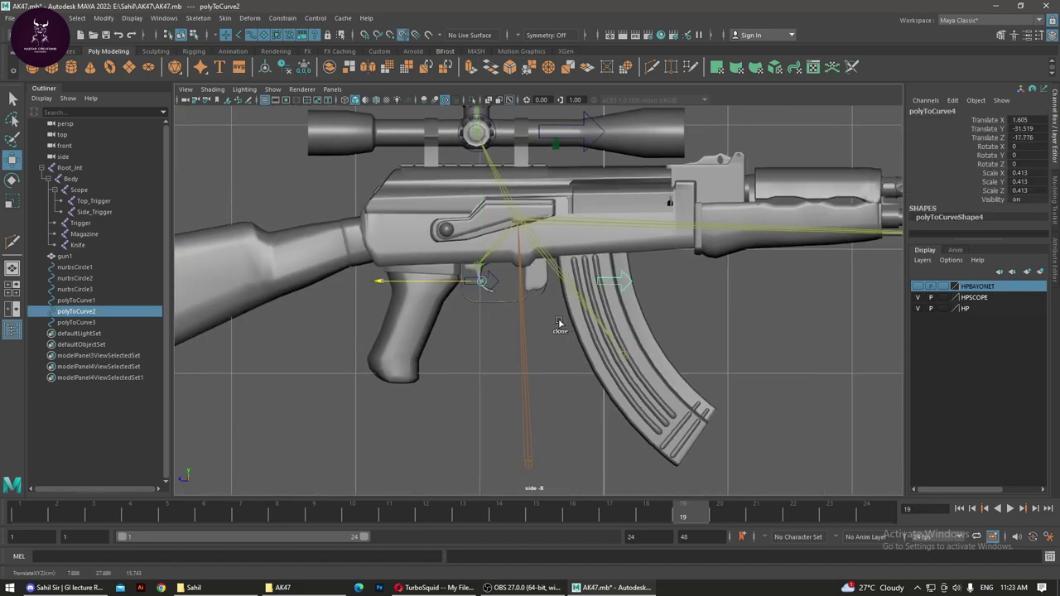
key("e")
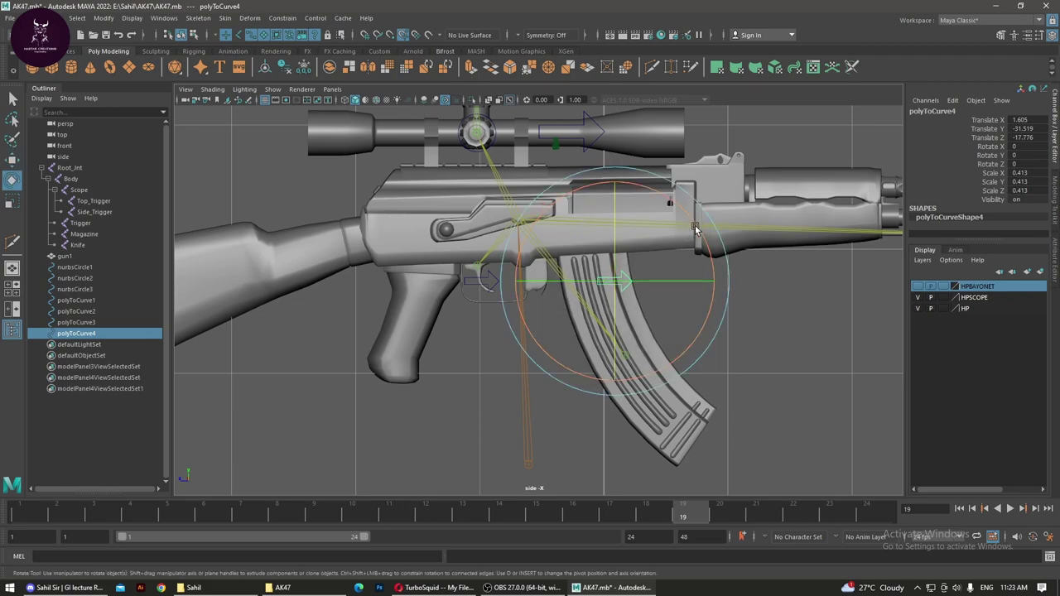
left_click_drag(696, 229, 710, 298)
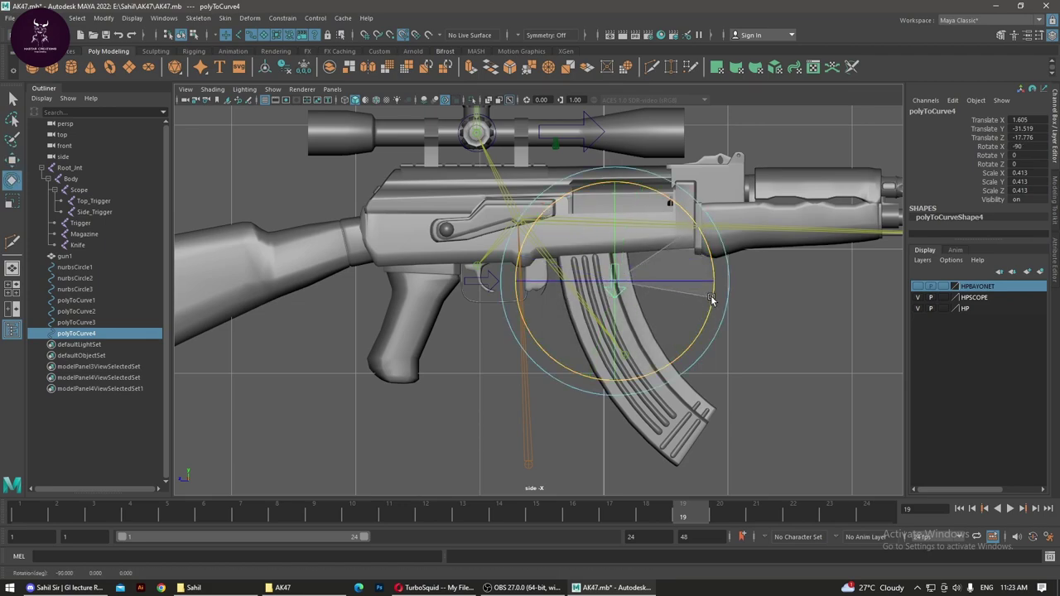
Step: Scale polyToCurve4 up to 1.971 and place it along the magazine
key("w")
mouse_move(612, 273)
left_mouse_down()
mouse_move(616, 352)
mouse_move(694, 382)
left_mouse_up()
key("r")
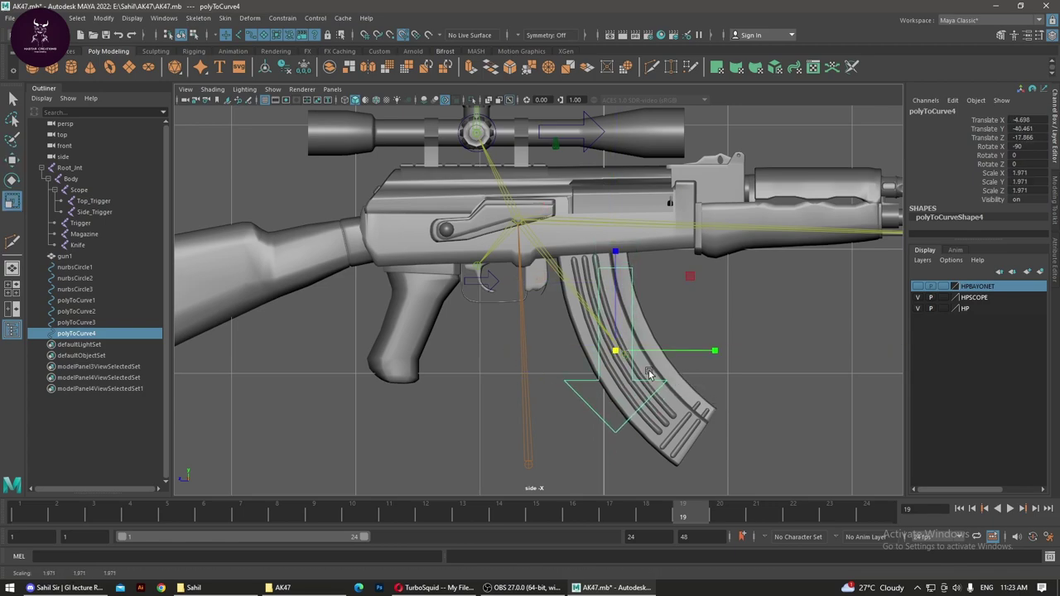
key("w")
mouse_move(615, 352)
left_mouse_down()
mouse_move(621, 368)
mouse_move(744, 424)
mouse_move(699, 365)
mouse_move(756, 358)
left_mouse_up()
key("space")
key("space")
Step: Nudge the magazine arrow along X, then switch to the top view of the rig
left_click_drag(774, 425, 619, 384, "alt")
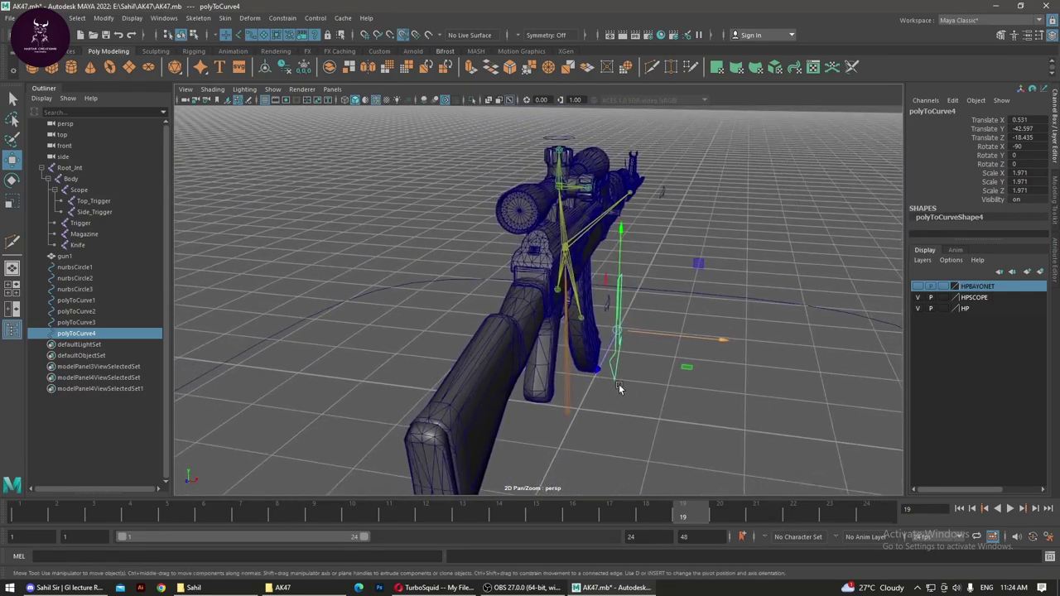
key("space")
key("space")
scroll(231, 230, "down", 3)
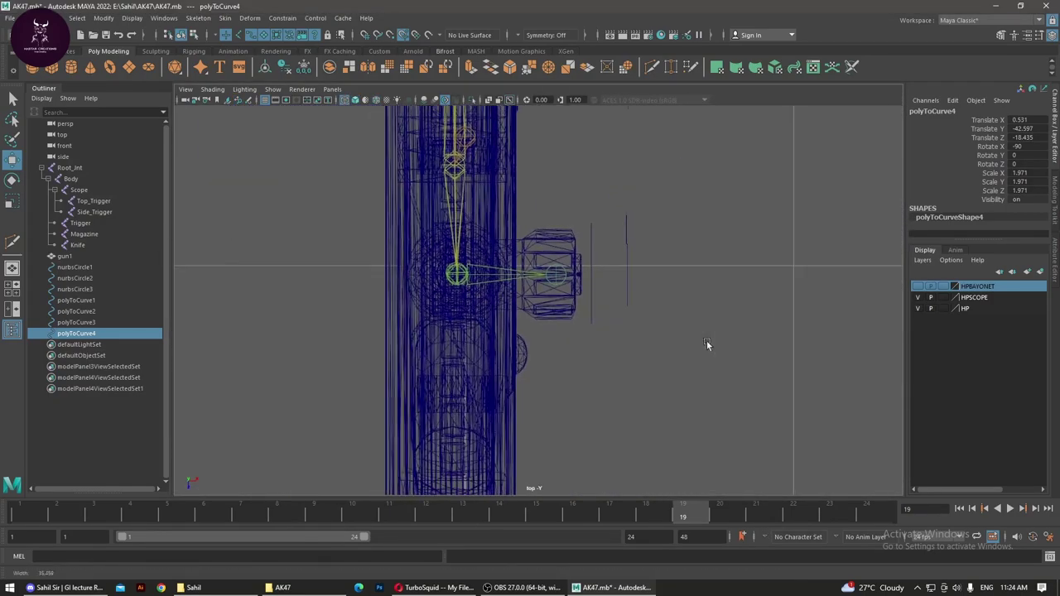
scroll(704, 348, "down", 1)
scroll(632, 361, "down", 3)
scroll(712, 283, "up", 2)
scroll(397, 280, "down", 3)
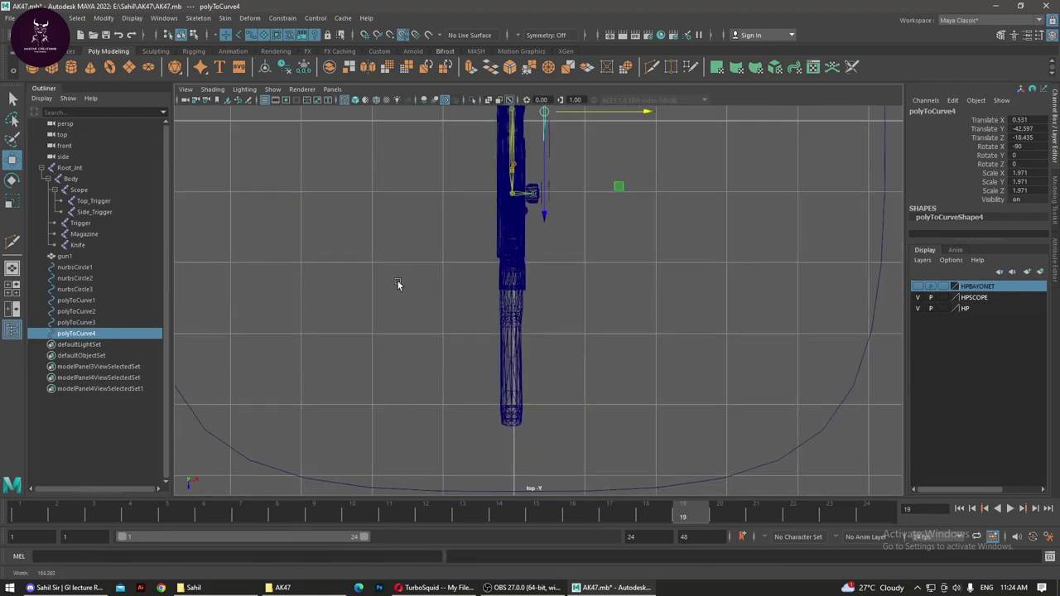
scroll(663, 305, "up", 3)
scroll(611, 317, "down", 1)
scroll(580, 320, "up", 2)
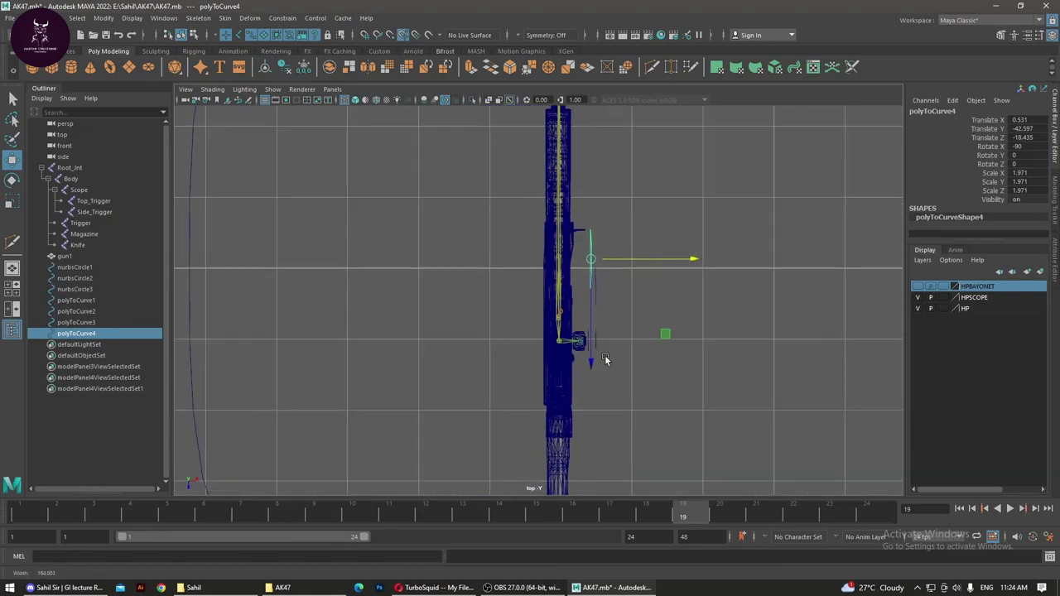
scroll(593, 325, "down", 2)
scroll(592, 325, "down", 1)
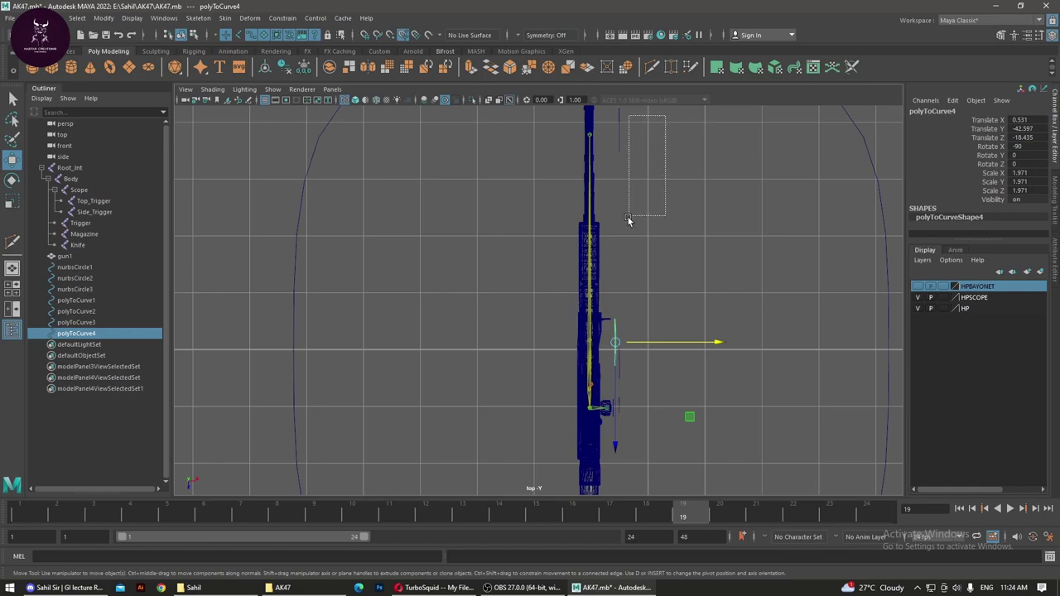
Step: Narrow nurbsCircle3 and the four arrow curves along X in the top view
left_click_drag(627, 220, 611, 490)
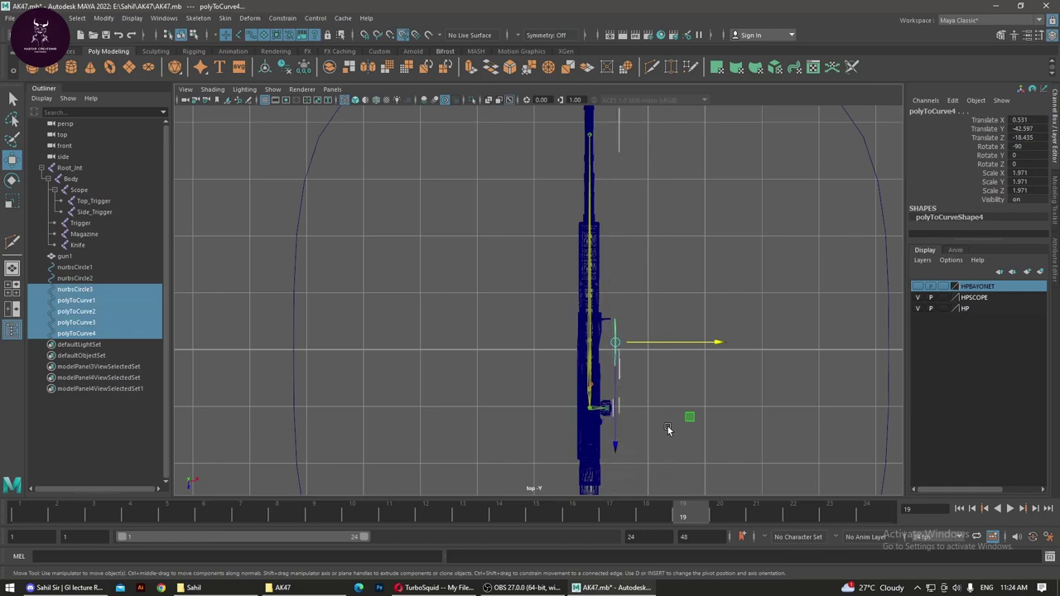
middle_click_drag(669, 360, 670, 458, "alt")
key("r")
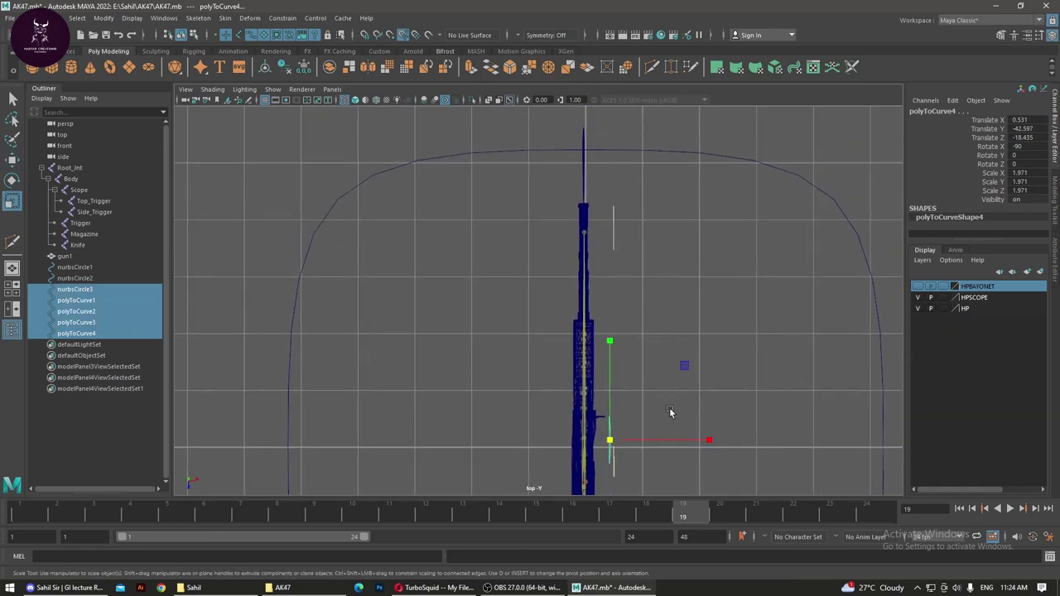
left_click_drag(704, 445, 678, 445)
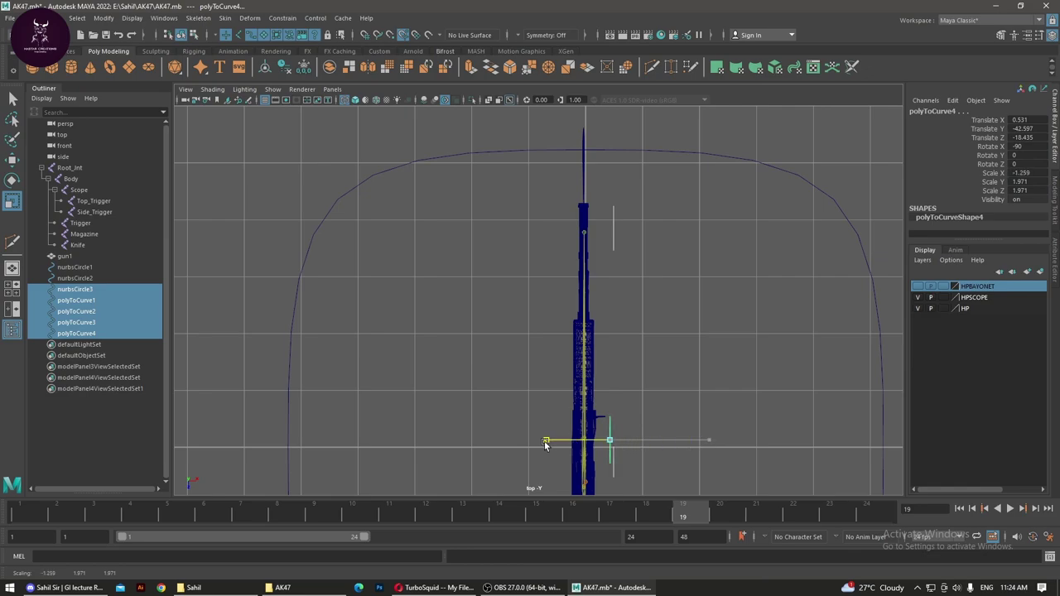
left_click(722, 428)
Step: Reselect nurbsCircle3 with the Move tool and pan down along the rifle
scroll(721, 260, "up", 2)
scroll(799, 426, "up", 3)
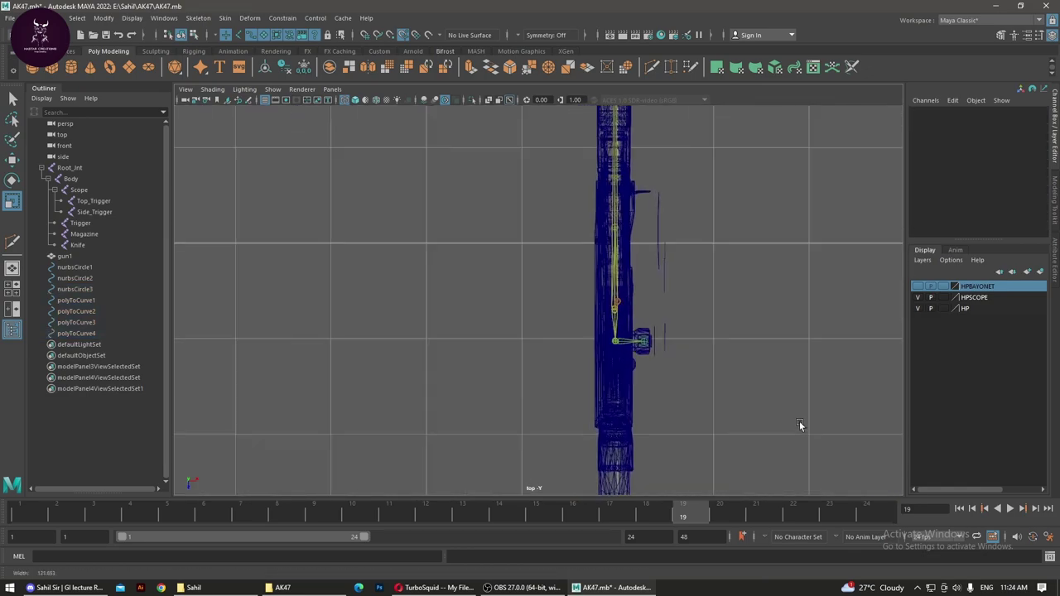
scroll(590, 327, "up", 3)
scroll(589, 326, "up", 1)
left_click(530, 315)
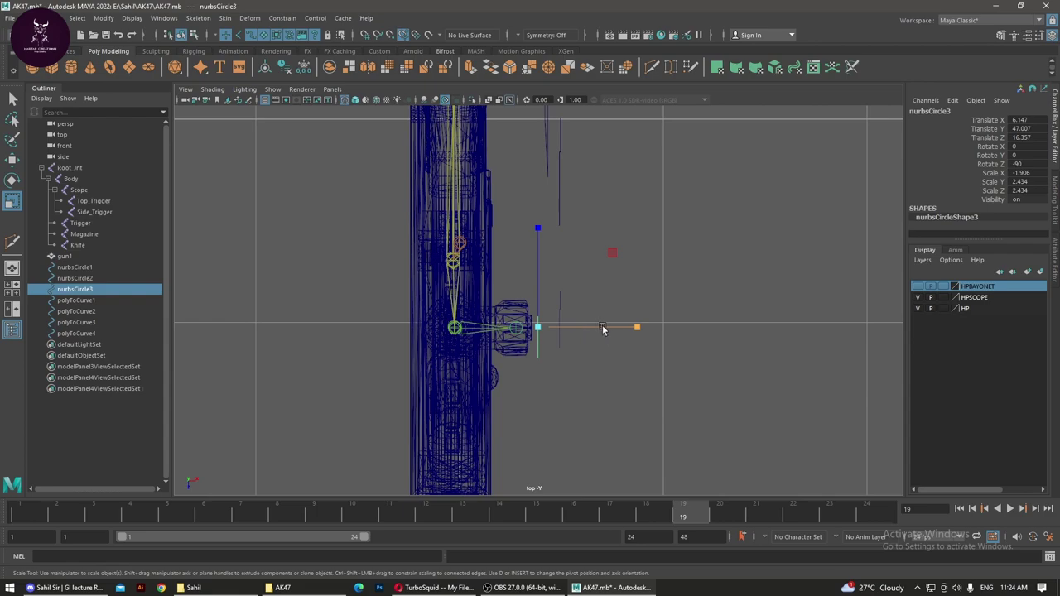
key("w")
left_click(618, 328)
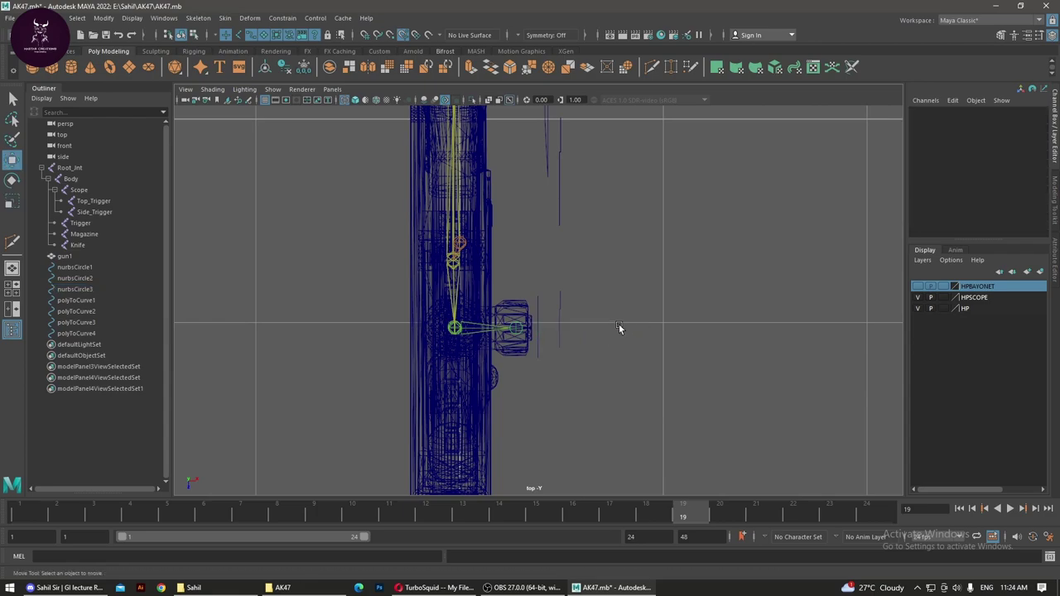
left_click(531, 300)
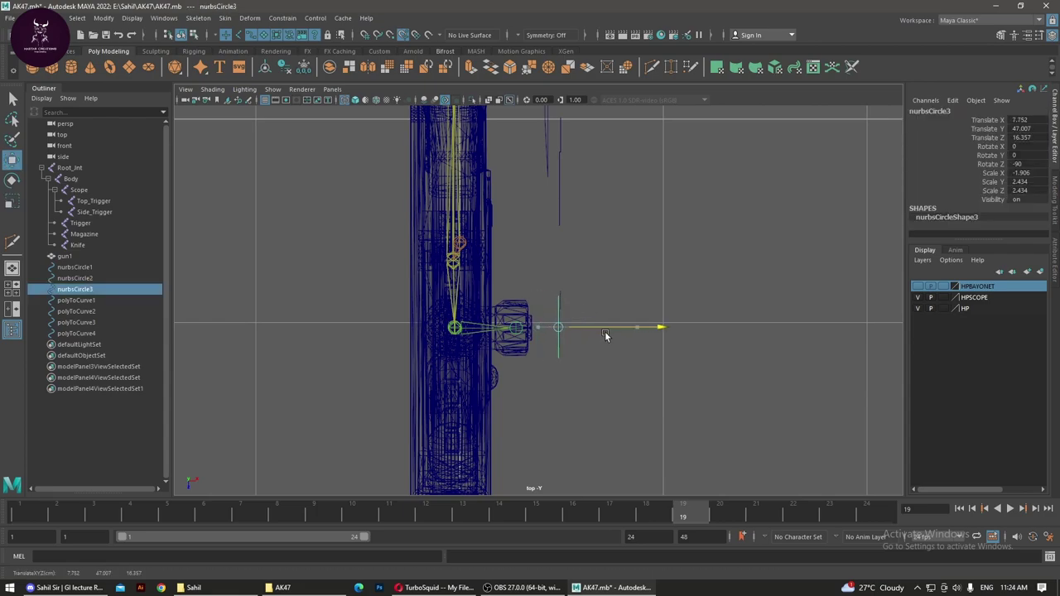
middle_click_drag(604, 332, 560, 366, "alt")
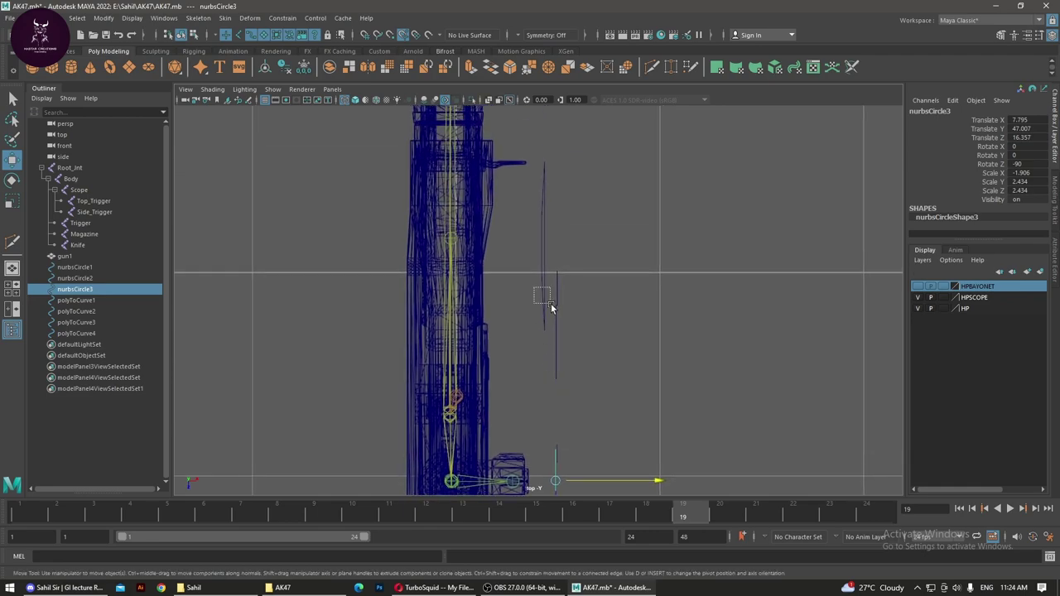
Step: Narrow polyToCurve4 to 0.437 on X beside the magazine
left_click_drag(534, 289, 551, 305)
key("r")
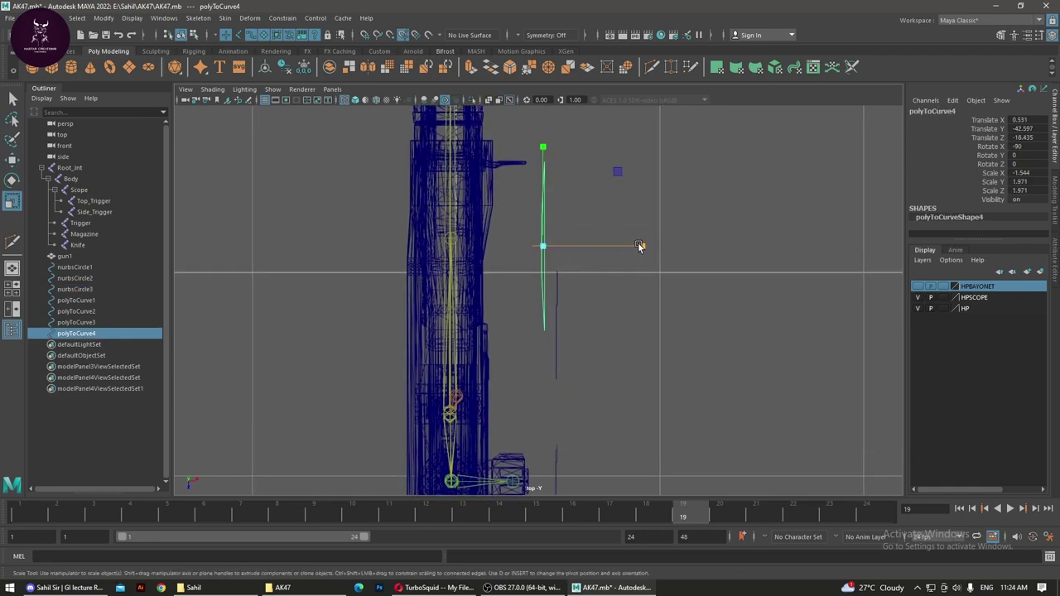
mouse_move(639, 246)
left_mouse_down()
mouse_move(562, 254)
mouse_move(626, 260)
left_mouse_up()
key("w")
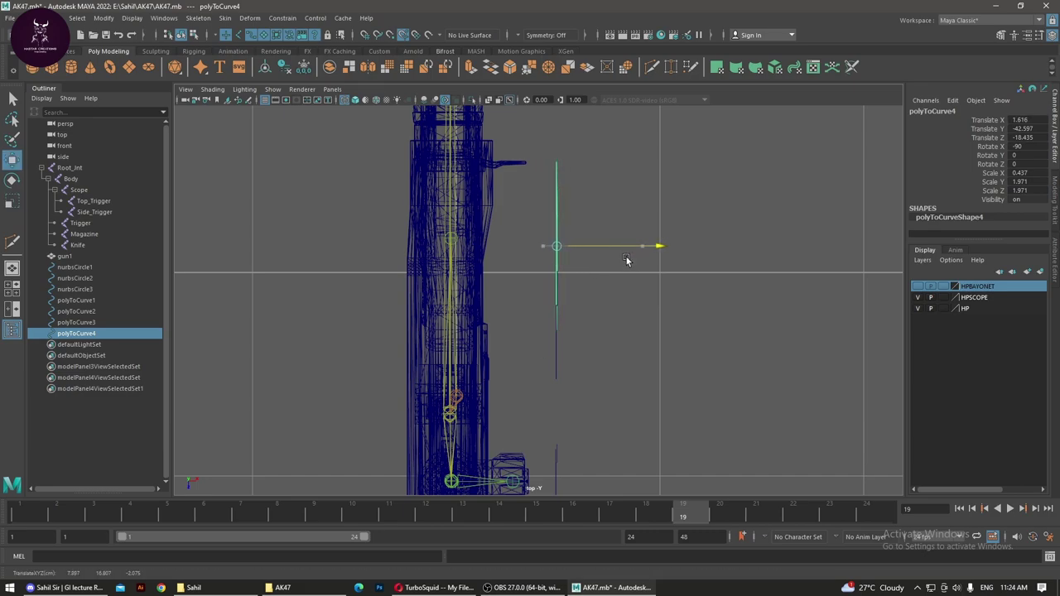
Step: Nudge polyToCurve3 right along X, closer to the bayonet
middle_click_drag(704, 193, 700, 393, "alt")
scroll(438, 277, "down", 3)
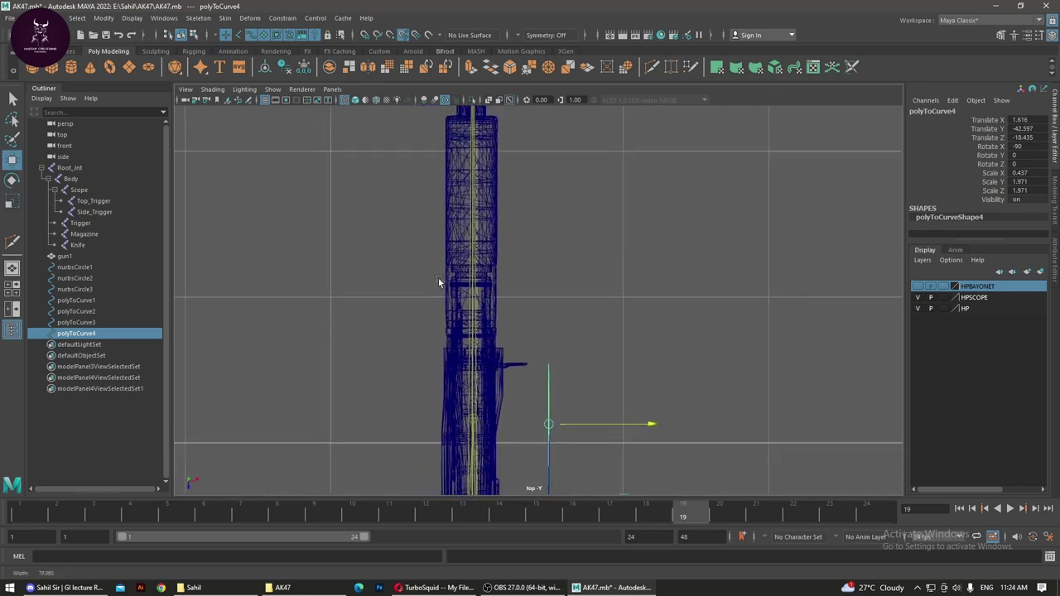
scroll(772, 336, "up", 3)
scroll(669, 140, "down", 2)
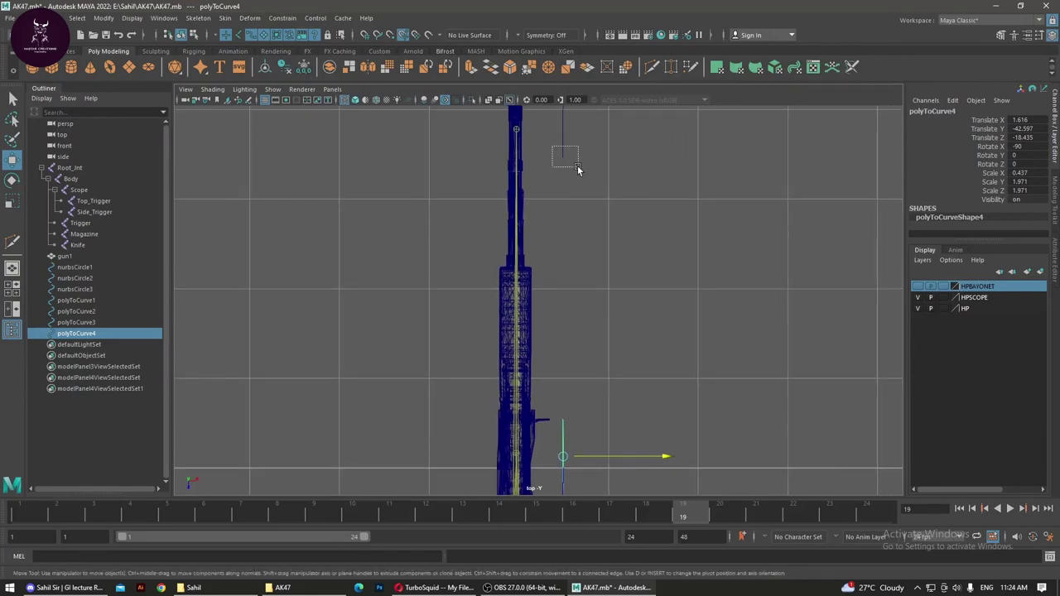
left_click_drag(577, 169, 578, 169)
left_click_drag(626, 123, 657, 123)
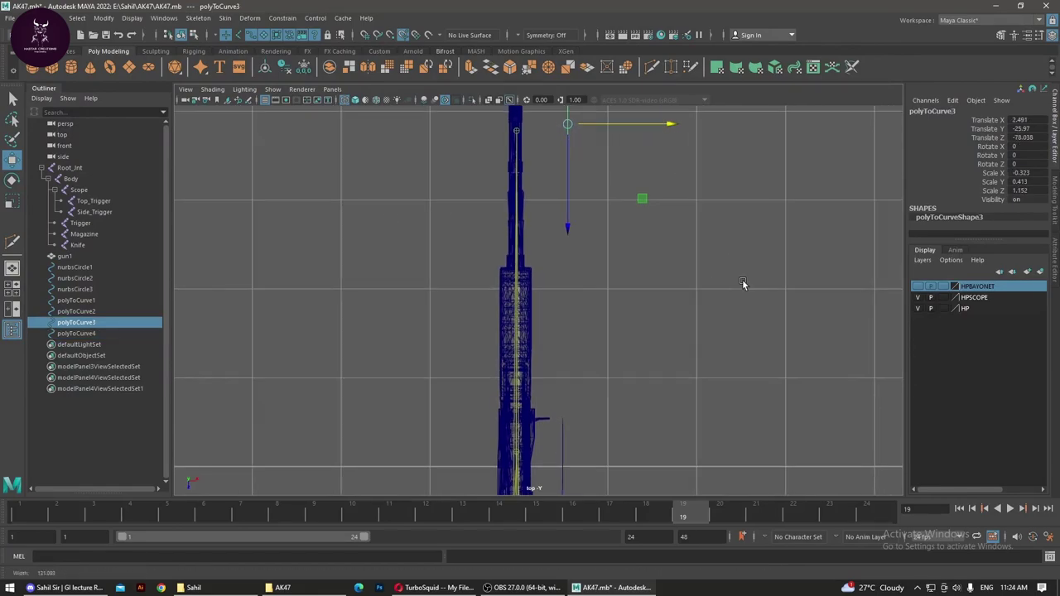
scroll(696, 313, "down", 2)
key("space")
Step: Clear the selection, switch to the perspective view and orbit to a side view of the rifle
left_click(788, 203)
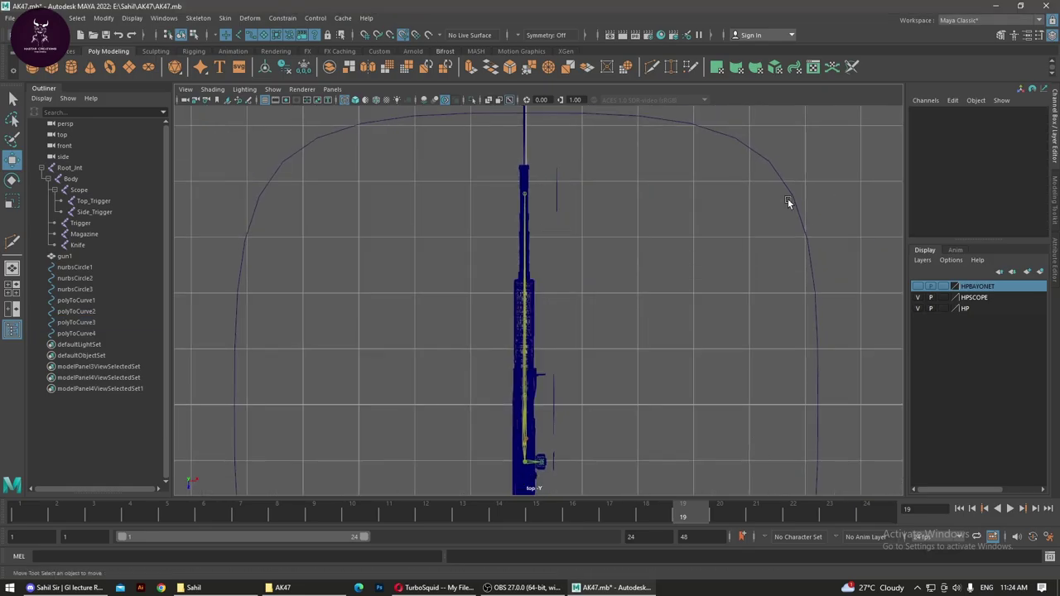
key("space")
key("space")
mouse_move(798, 220)
left_mouse_down("alt")
mouse_move(728, 296)
mouse_move(756, 265)
mouse_move(712, 298)
mouse_move(741, 327)
left_mouse_up("alt")
right_click_drag(741, 326, 447, 280, "alt")
mouse_move(448, 280)
left_mouse_down("alt")
mouse_move(565, 336)
mouse_move(481, 326)
left_mouse_up("alt")
right_click_drag(480, 326, 638, 390, "alt")
scroll(511, 280, "up", 3)
scroll(694, 371, "up", 4)
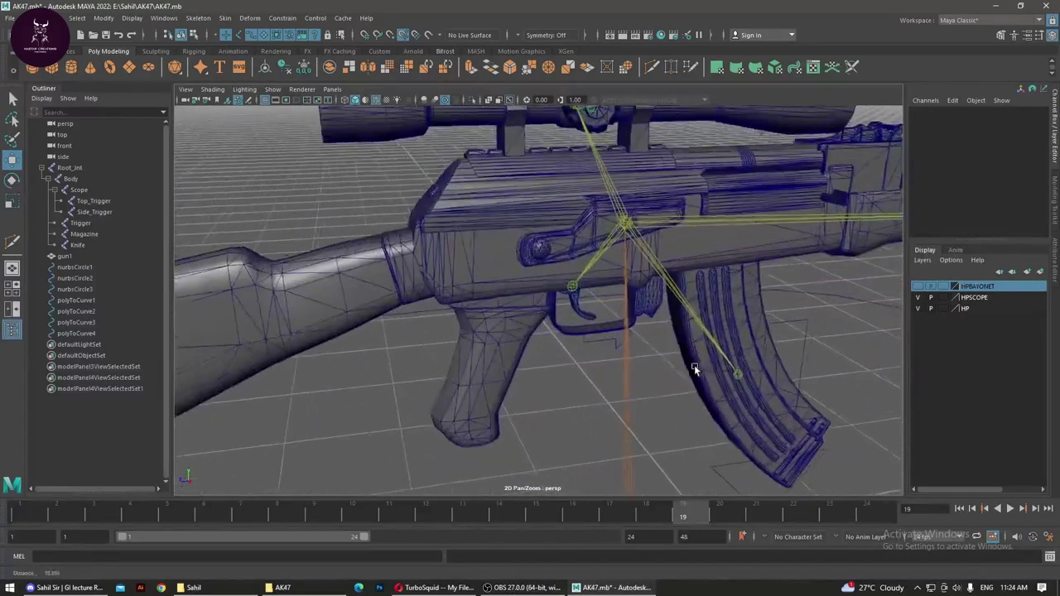
left_click_drag(694, 370, 574, 292, "alt")
Step: Orbit further to inspect the scope and see the whole rifle from above
left_click(571, 284)
left_click(609, 349)
mouse_move(610, 349)
left_mouse_down("alt")
mouse_move(669, 364)
mouse_move(700, 349)
mouse_move(702, 403)
left_mouse_up("alt")
right_click_drag(701, 403, 577, 451, "alt")
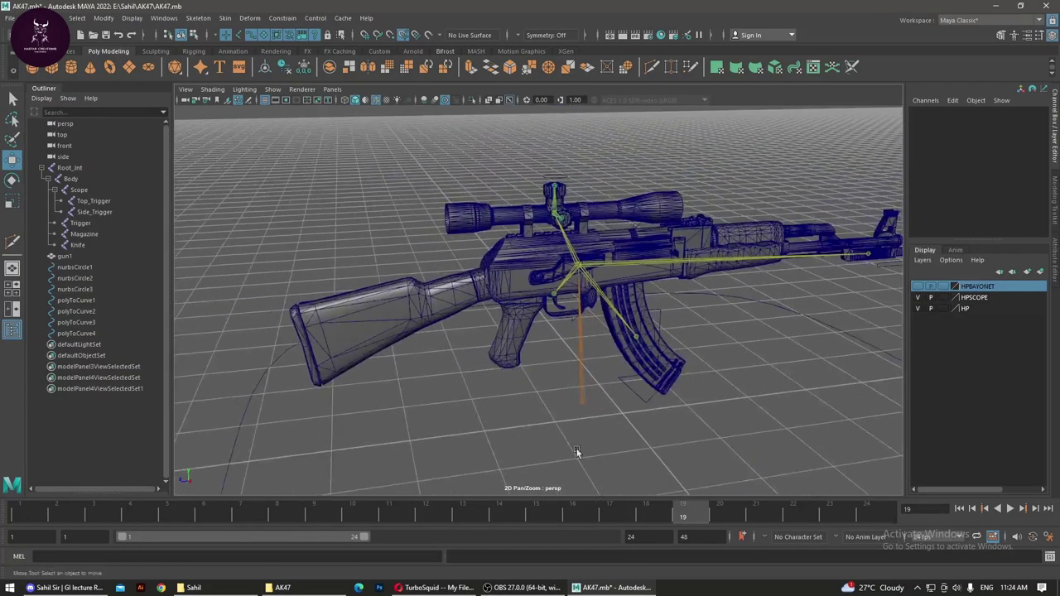
mouse_move(585, 405)
left_mouse_down("alt")
mouse_move(542, 249)
mouse_move(556, 306)
left_mouse_up("alt")
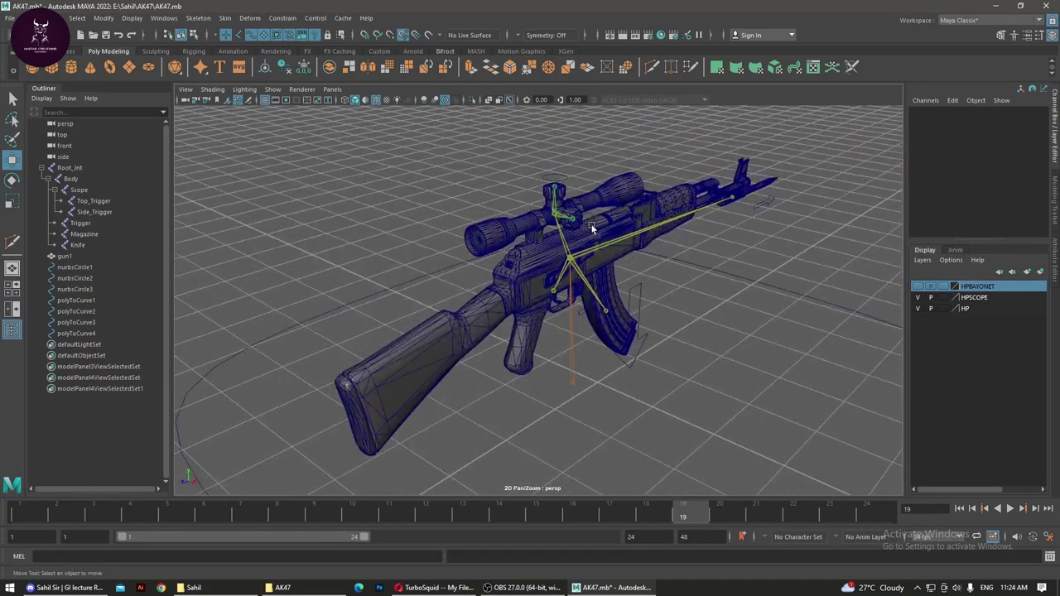
mouse_move(556, 198)
left_mouse_down("alt")
mouse_move(608, 299)
mouse_move(647, 252)
mouse_move(513, 407)
mouse_move(520, 402)
left_mouse_up("alt")
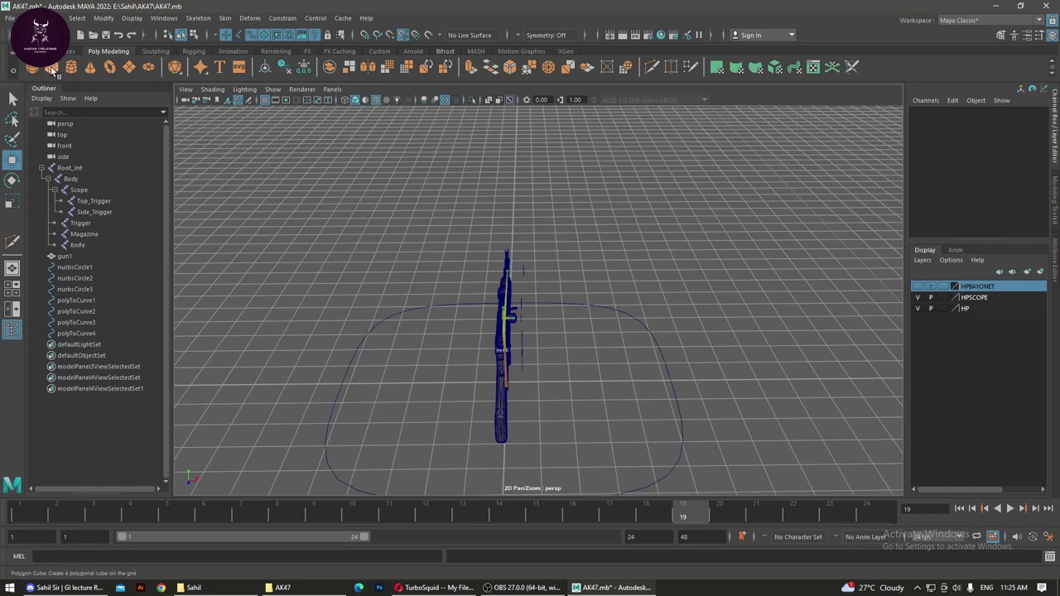
Step: Draw a polygon cube on the grid, move it toward the rifle and narrow it along X
key("g")
mouse_move(369, 267)
left_mouse_down()
mouse_move(490, 444)
mouse_move(451, 210)
left_mouse_up()
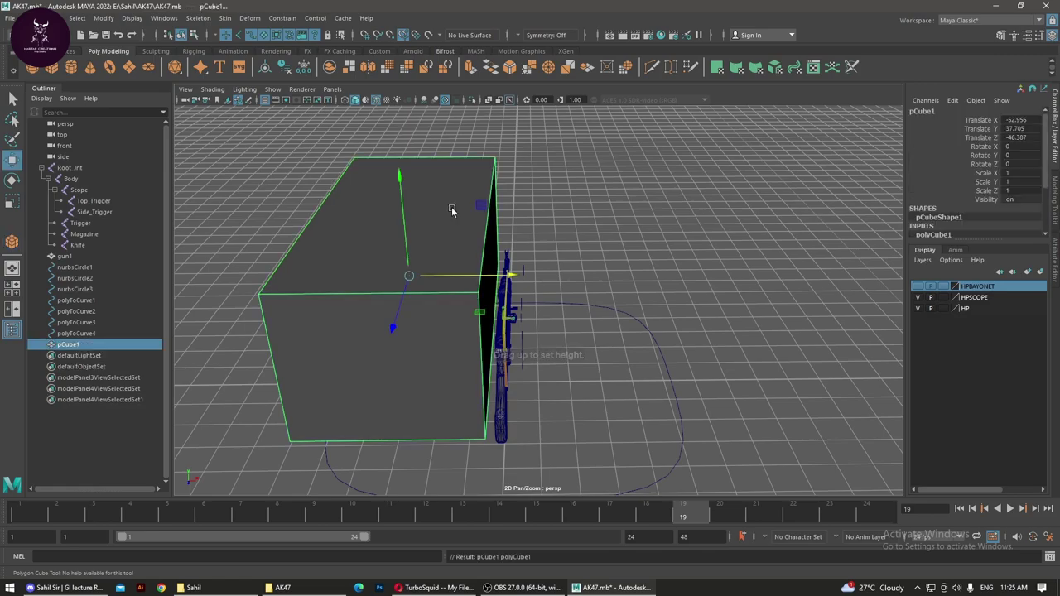
mouse_move(479, 277)
left_mouse_down()
mouse_move(571, 315)
mouse_move(448, 322)
mouse_move(527, 309)
mouse_move(489, 290)
mouse_move(447, 297)
mouse_move(472, 304)
left_mouse_up()
key("r")
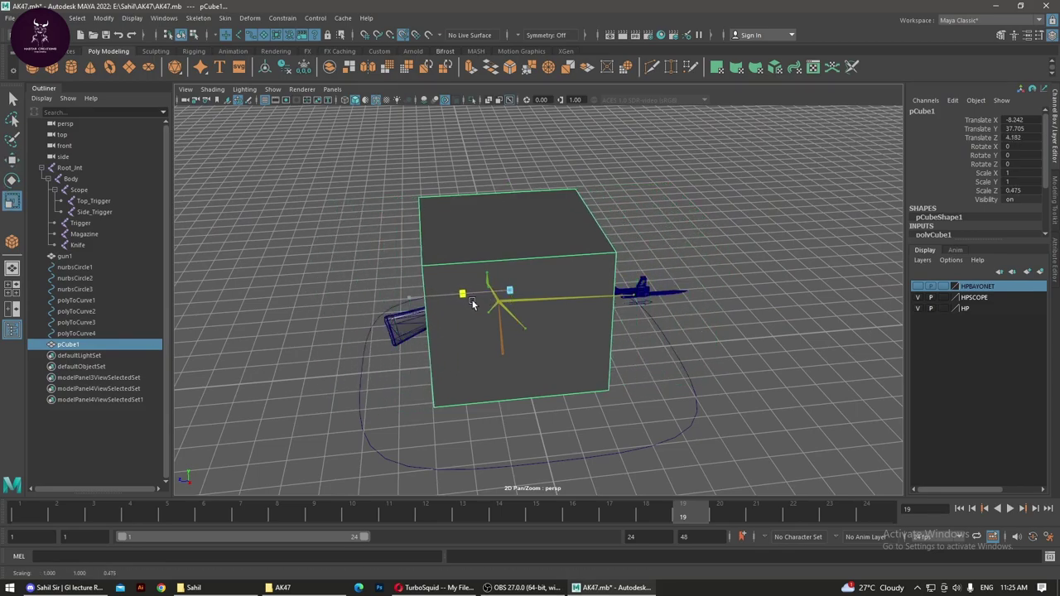
mouse_move(451, 378)
left_mouse_down("alt")
mouse_move(530, 348)
mouse_move(546, 323)
mouse_move(584, 317)
mouse_move(556, 318)
mouse_move(592, 321)
mouse_move(584, 319)
mouse_move(611, 345)
mouse_move(510, 333)
left_mouse_up("alt")
key("w")
Step: Shorten the cube vertically to about 0.713 × 0.696 × 0.475 and inspect it
key("r")
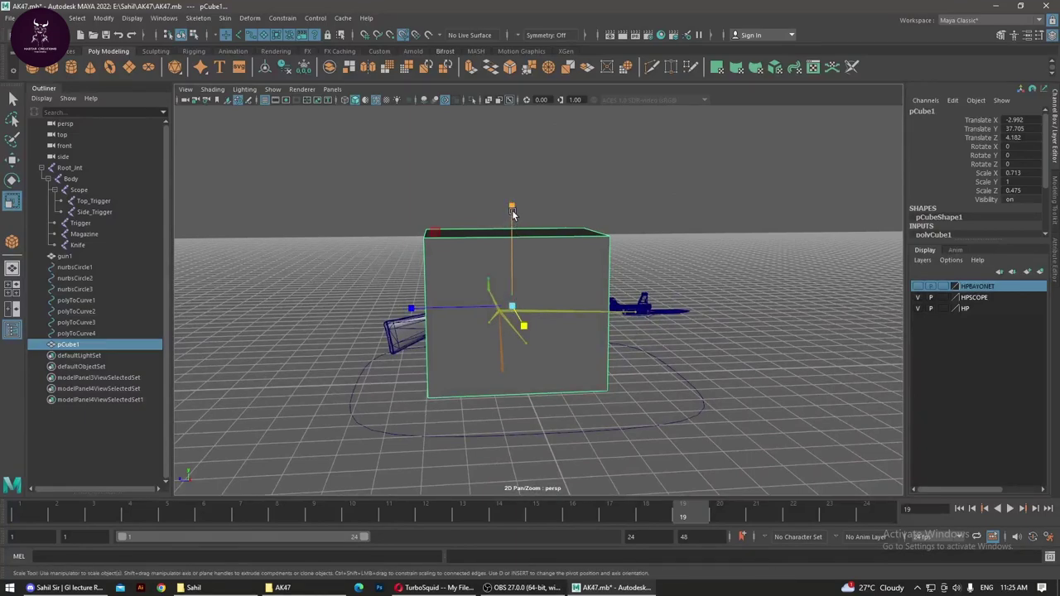
mouse_move(512, 208)
left_mouse_down()
mouse_move(515, 377)
mouse_move(596, 381)
mouse_move(580, 395)
left_mouse_up()
key("w")
left_click(594, 377)
right_click_drag(594, 377, 563, 422, "alt")
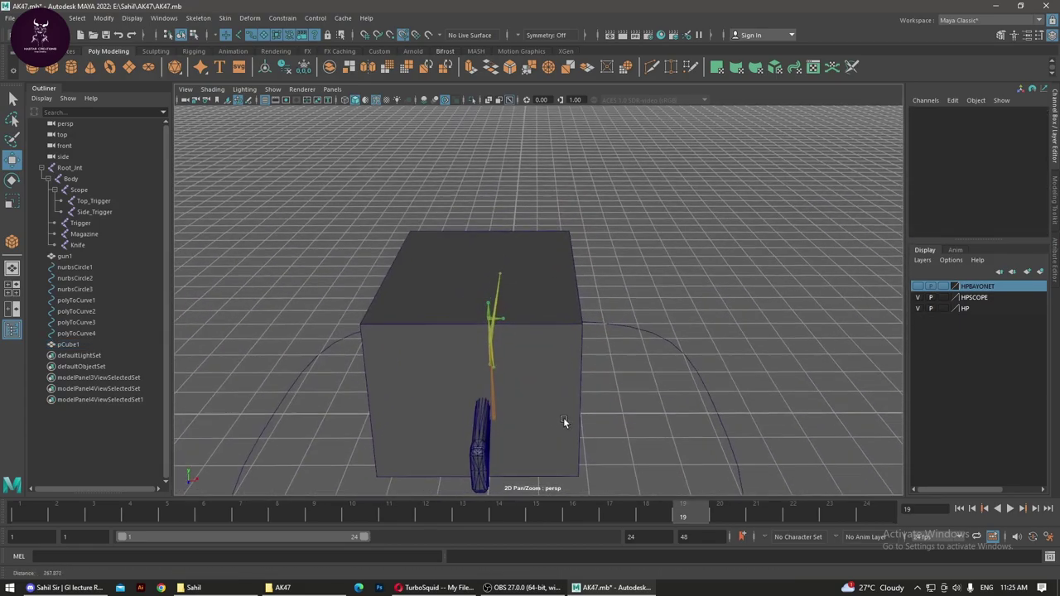
scroll(563, 417, "down", 2)
right_click_drag(568, 294, 584, 270)
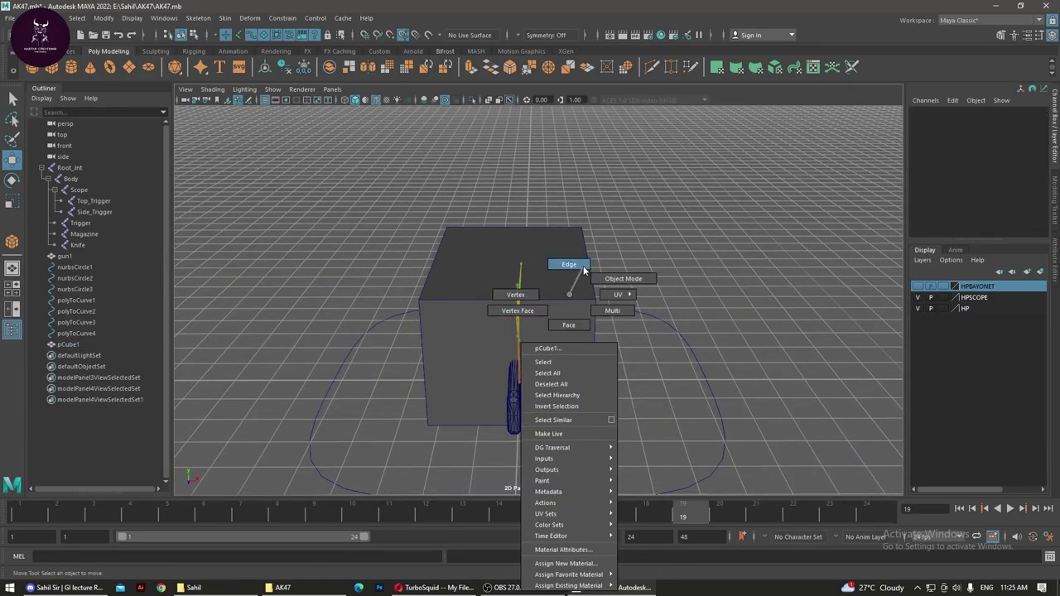
Step: Select pCube1's vertical, top and bottom front edges and convert them into the curve polyToCurve5
left_click(593, 349)
left_click(566, 303, "shift")
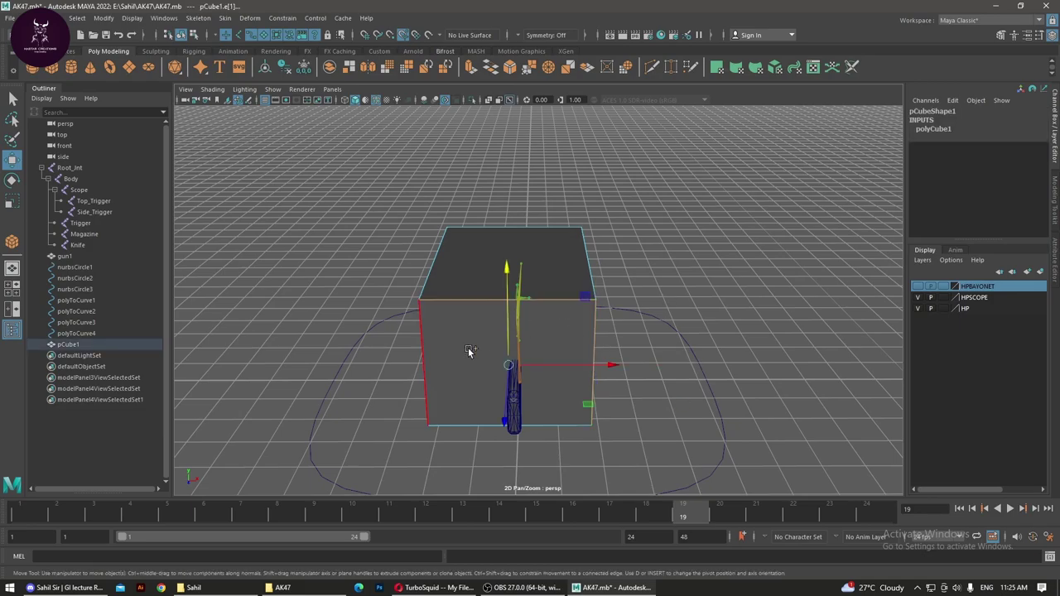
mouse_move(463, 428)
left_mouse_down("alt")
mouse_move(643, 406)
mouse_move(537, 393)
left_mouse_up("alt")
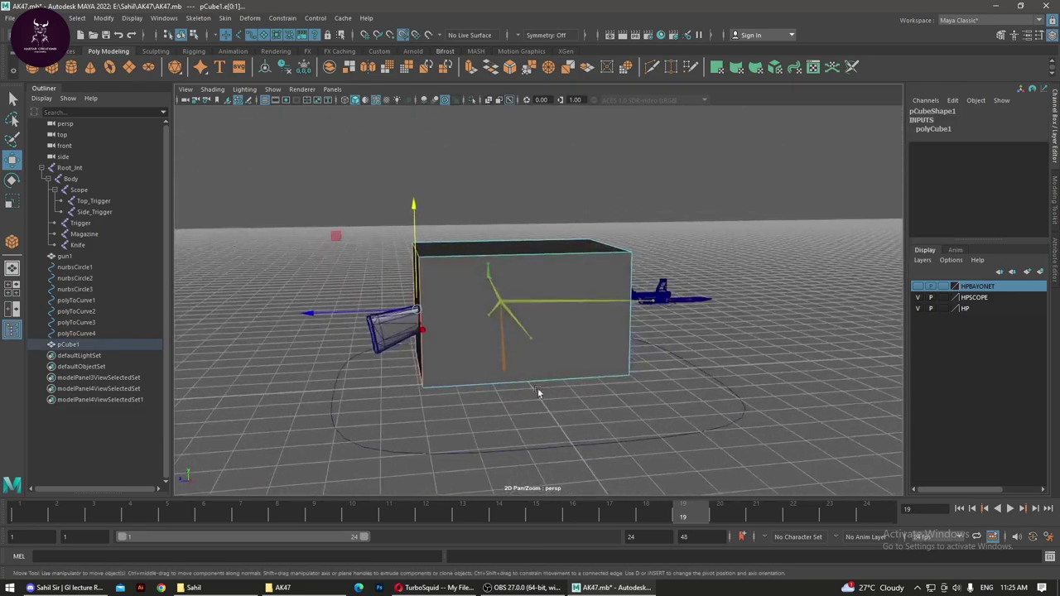
left_click(539, 386, "shift")
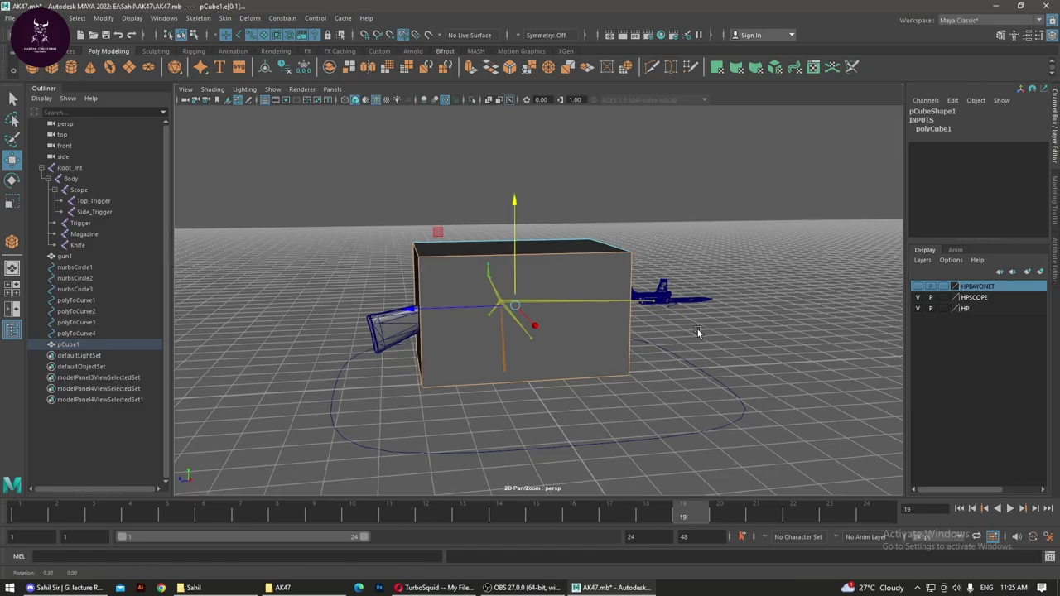
left_click_drag(697, 329, 593, 278, "alt")
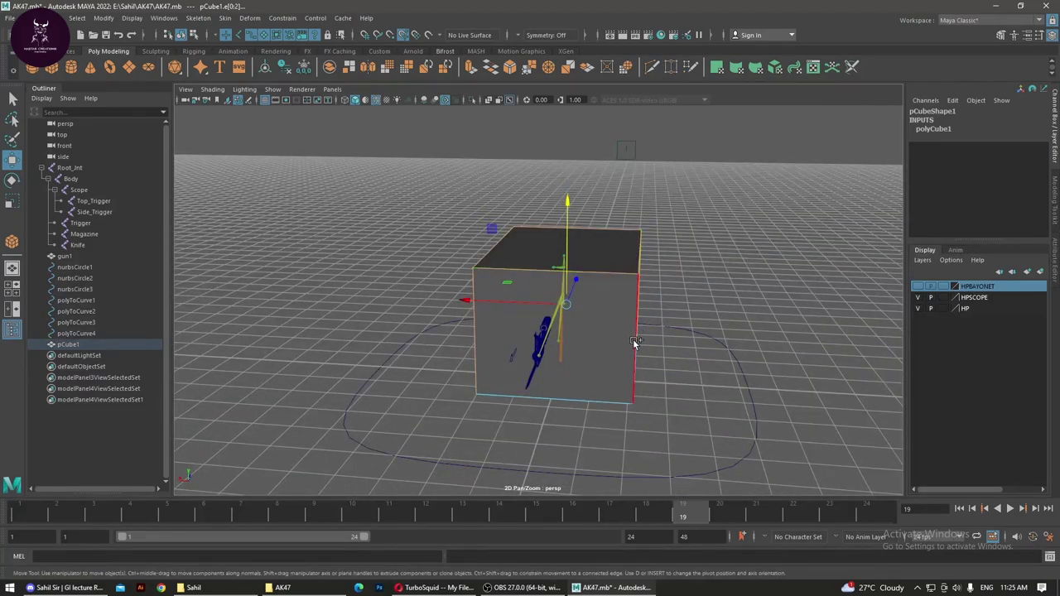
left_click_drag(590, 400, 603, 370, "alt")
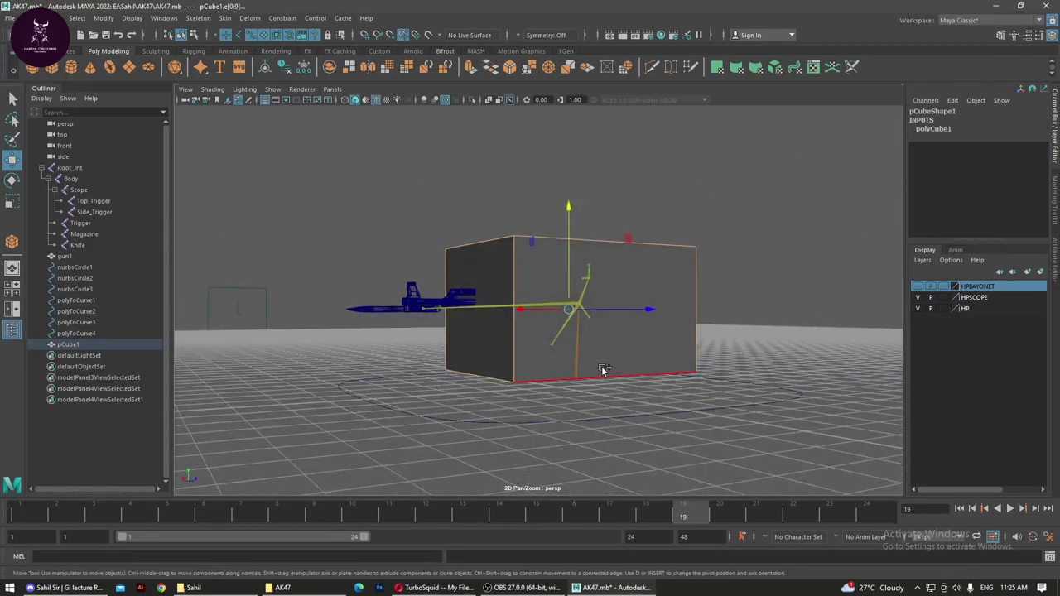
mouse_move(617, 420)
left_mouse_down("alt")
mouse_move(665, 359)
mouse_move(753, 384)
mouse_move(756, 420)
mouse_move(762, 400)
mouse_move(652, 407)
left_mouse_up("alt")
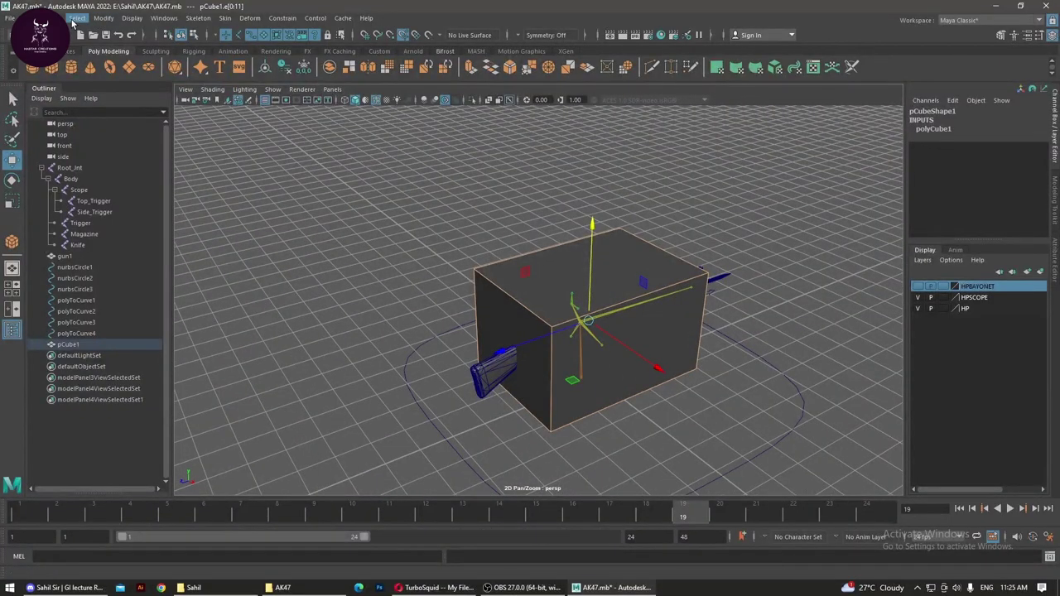
left_click(102, 17)
mouse_move(122, 285)
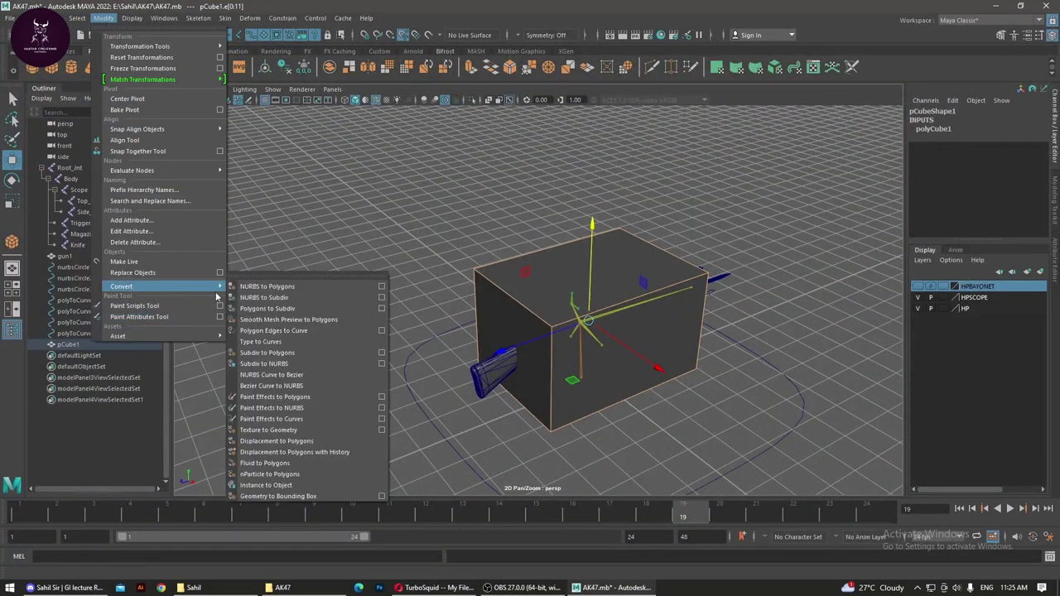
left_click(346, 332)
left_click_drag(654, 414, 591, 420, "alt")
Step: Try moving the cube right and polyToCurve5 left, undoing the last move
left_click(647, 410)
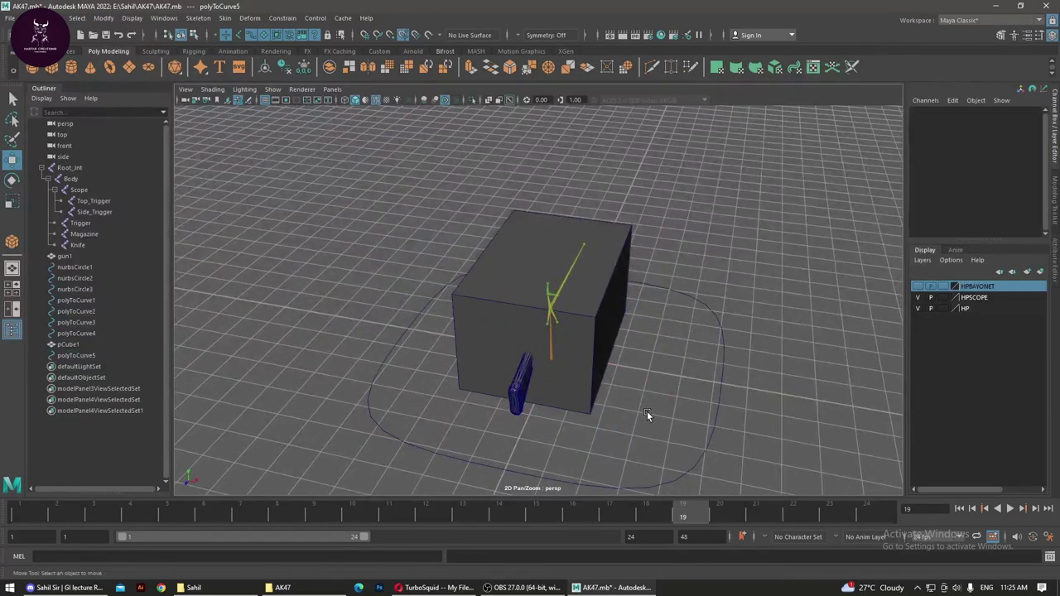
right_click_drag(626, 355, 627, 321)
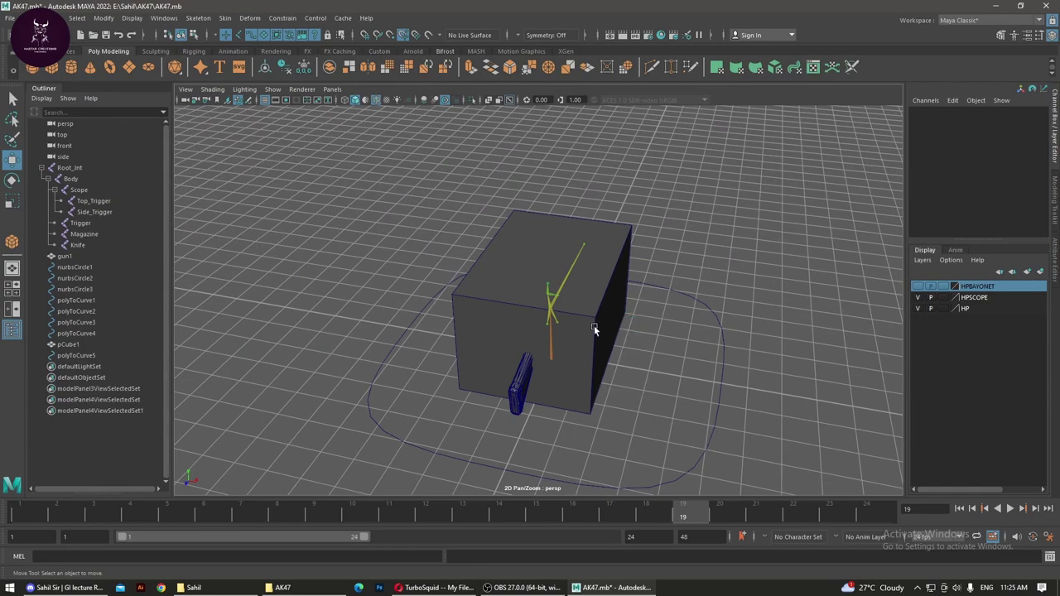
left_click(594, 326)
left_click_drag(651, 327, 877, 358)
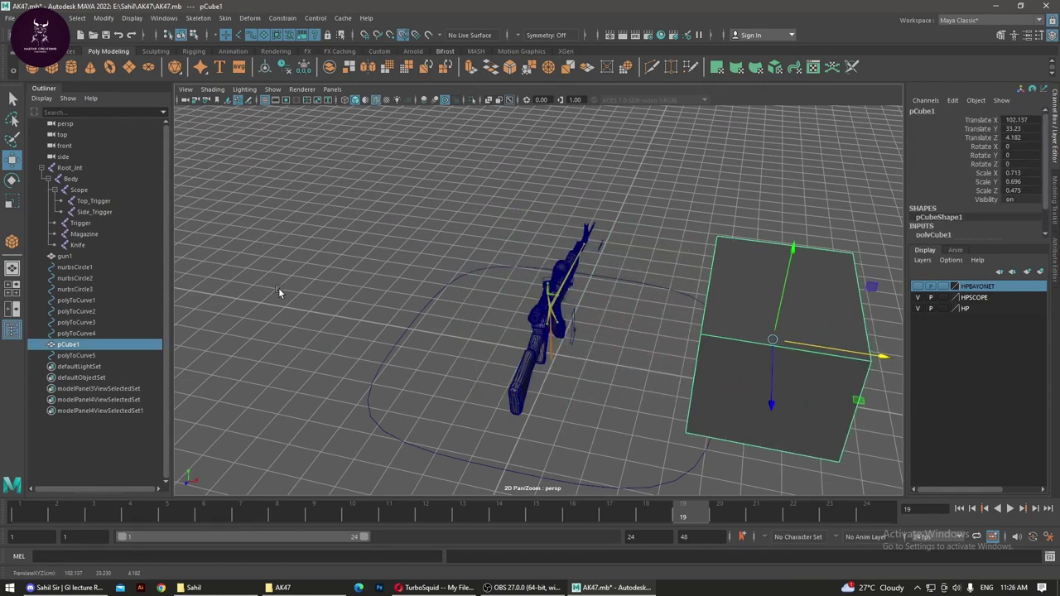
left_click(76, 355)
left_click_drag(607, 366, 406, 359)
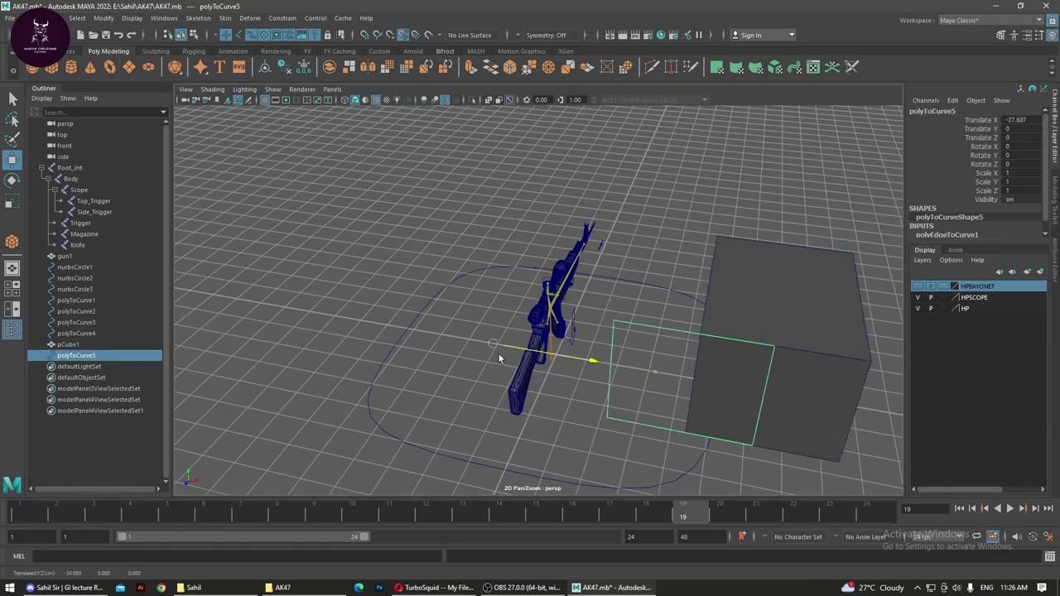
mouse_move(600, 395)
left_mouse_down("alt")
mouse_move(574, 372)
mouse_move(702, 379)
mouse_move(718, 401)
mouse_move(639, 376)
left_mouse_up("alt")
left_click(689, 283)
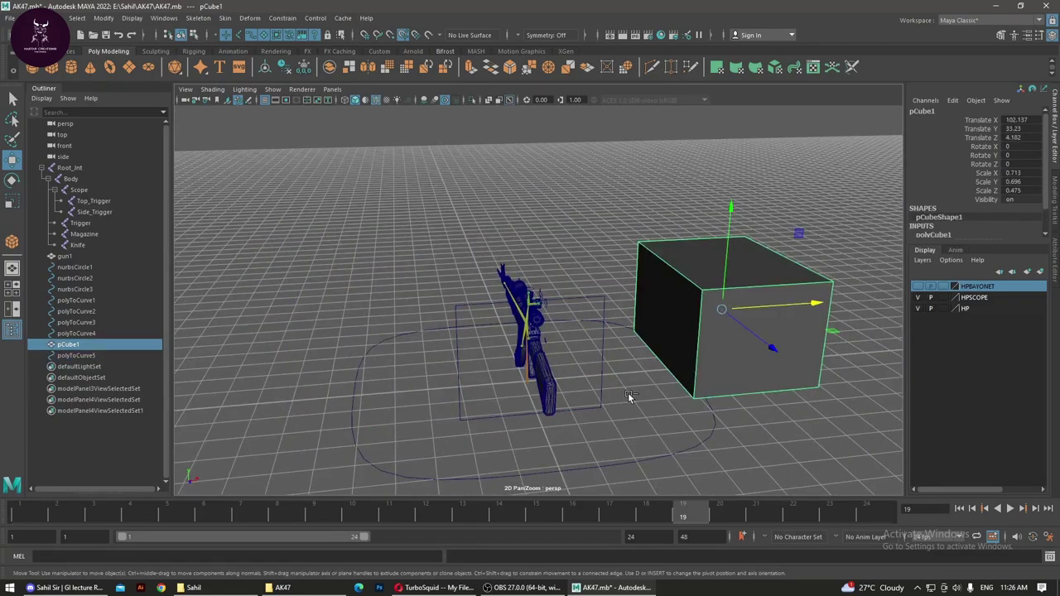
key("ctrl+z")
key("ctrl+z")
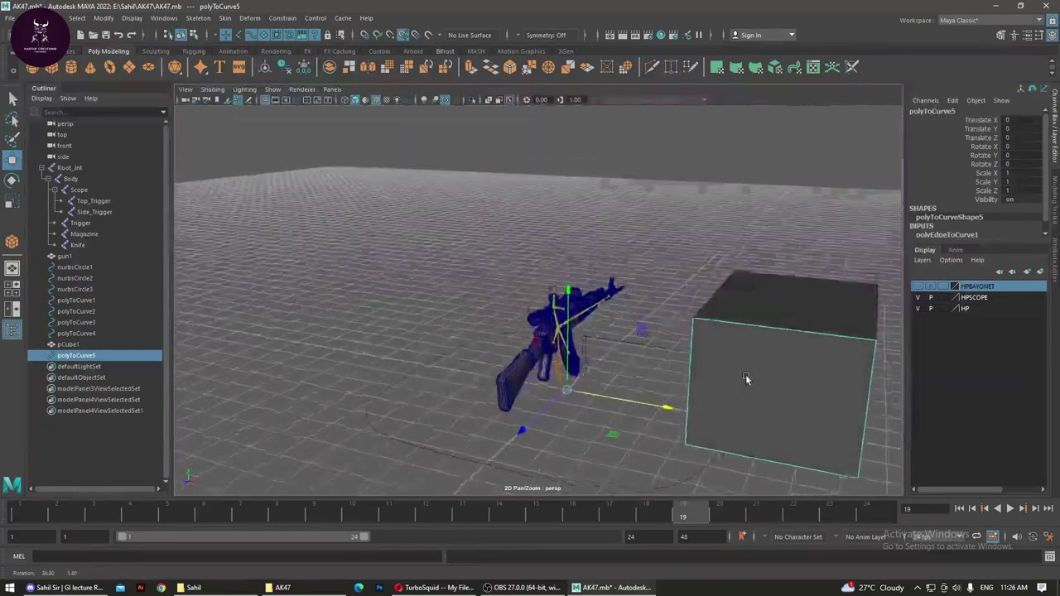
Step: Delete the cube, then undo to restore polyToCurve5 and return the cube onto the gun
left_click_drag(795, 382, 644, 379, "alt")
left_click(644, 379)
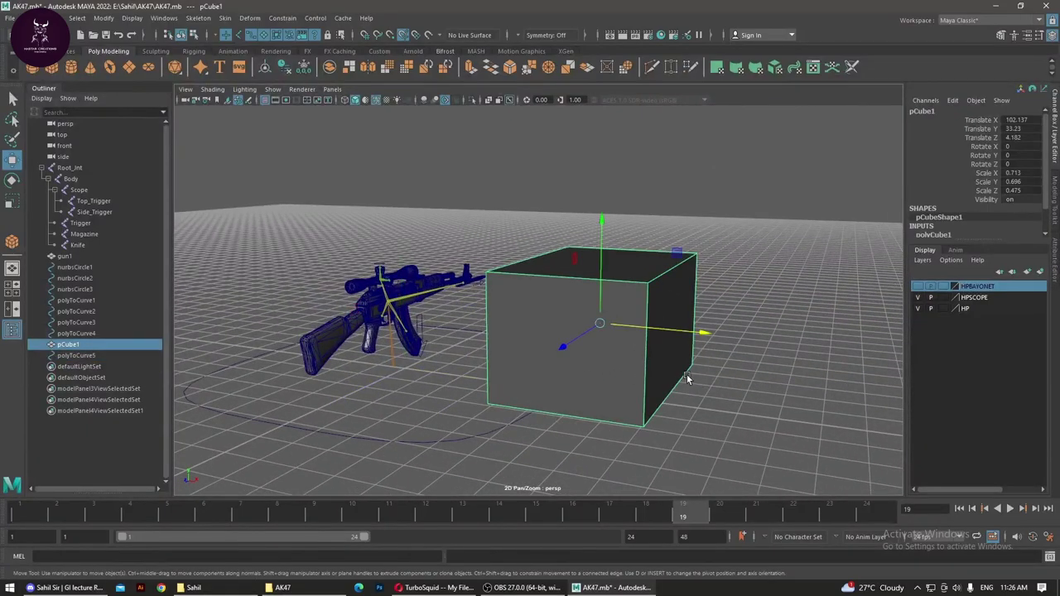
key("Delete")
key("ctrl+z")
key("Delete")
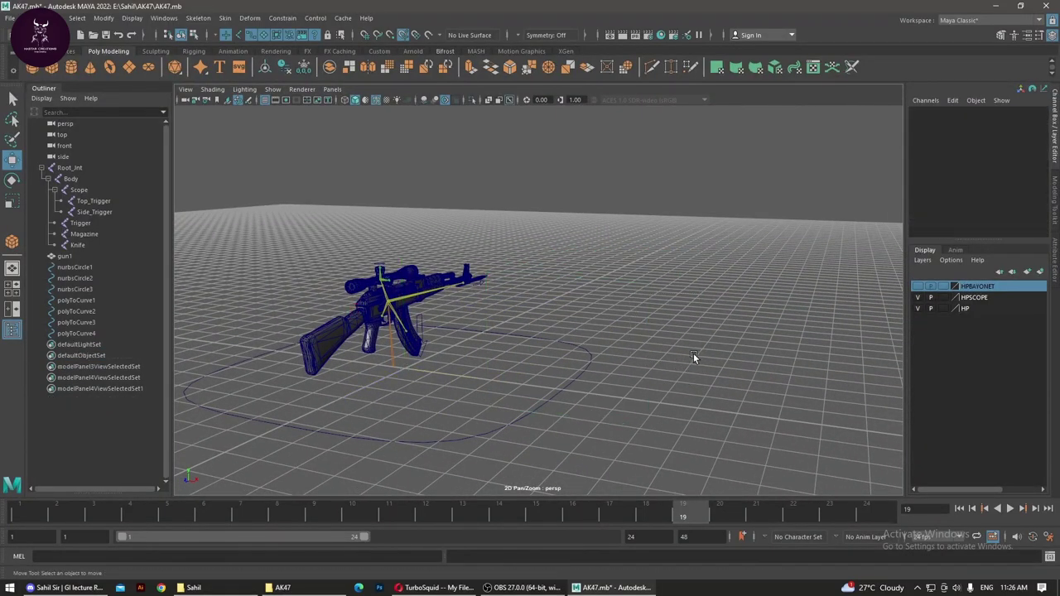
mouse_move(567, 374)
left_mouse_down("alt")
mouse_move(611, 384)
mouse_move(601, 374)
mouse_move(613, 402)
mouse_move(648, 368)
mouse_move(629, 364)
left_mouse_up("alt")
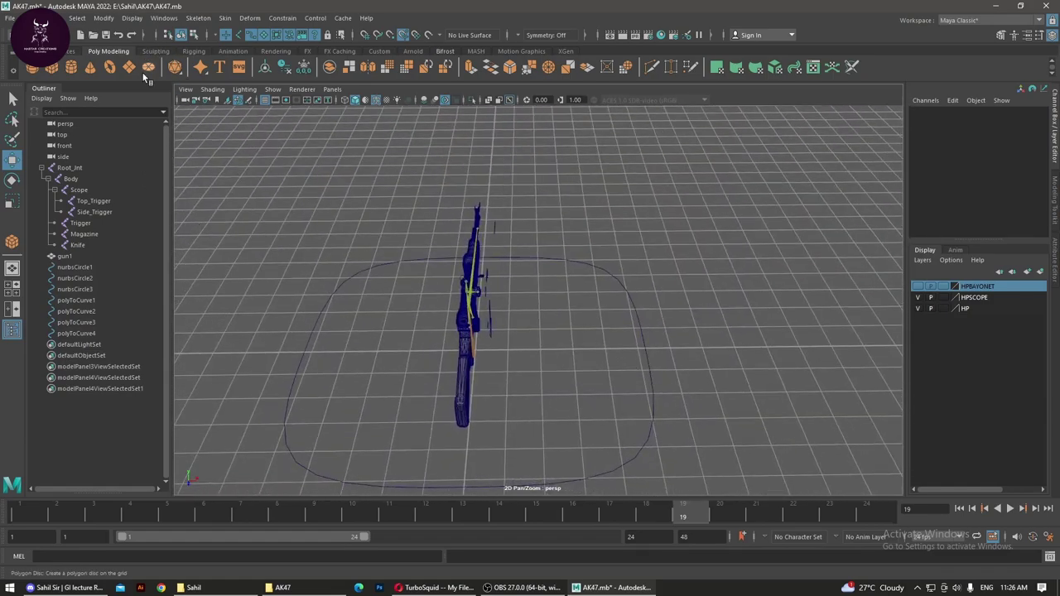
key("ctrl+z")
key("ctrl+z")
key("ctrl+z")
key("ctrl+z")
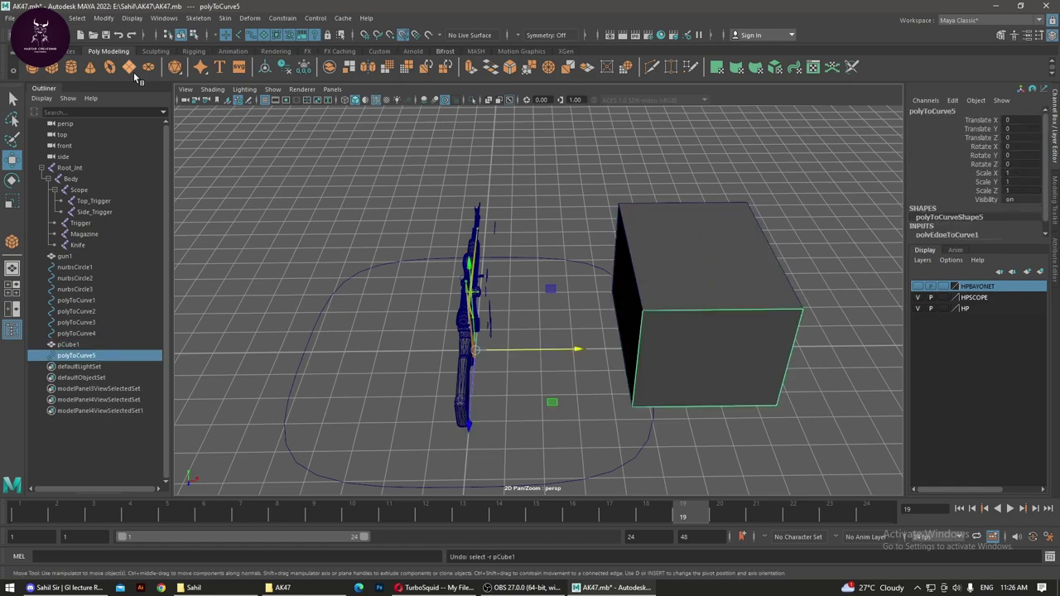
key("ctrl+z")
key("ctrl+z")
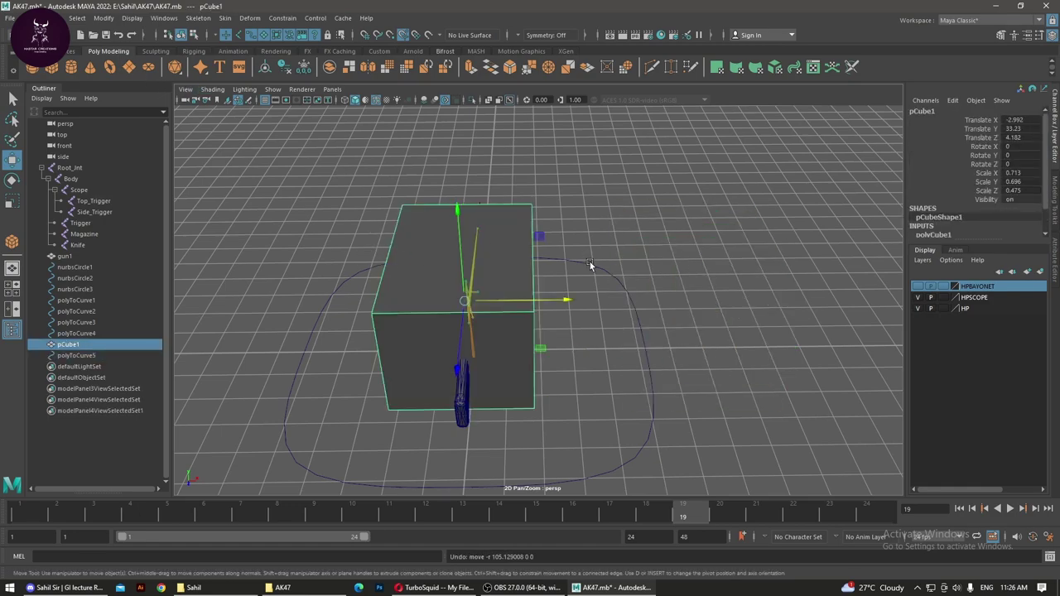
Step: Delete polyToCurve5 via the Outliner, select pCube1 and show the Curves/Surfaces shelf
left_click(76, 355)
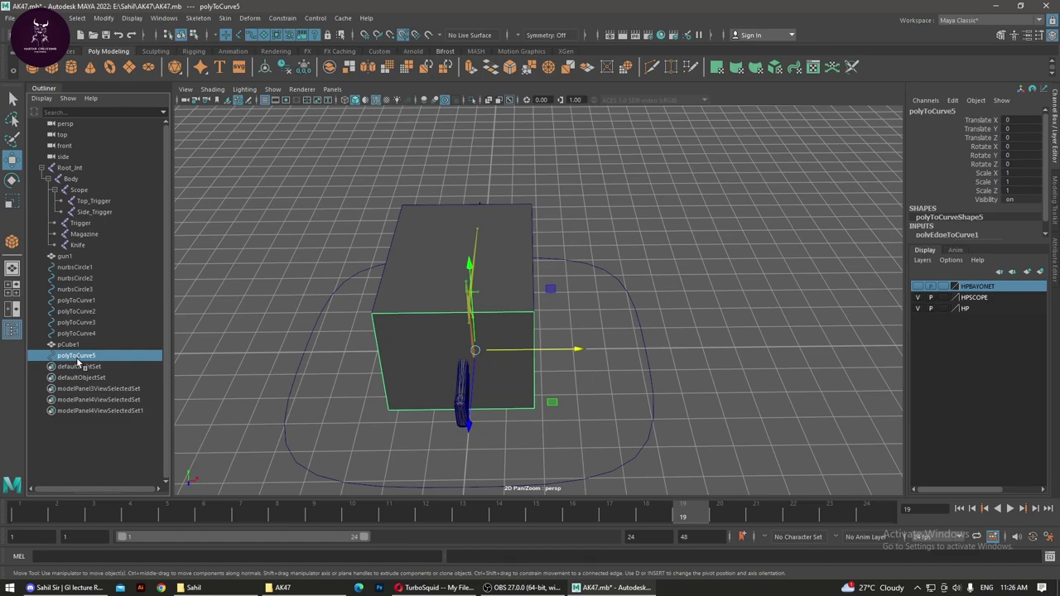
key("Delete")
left_click(511, 334)
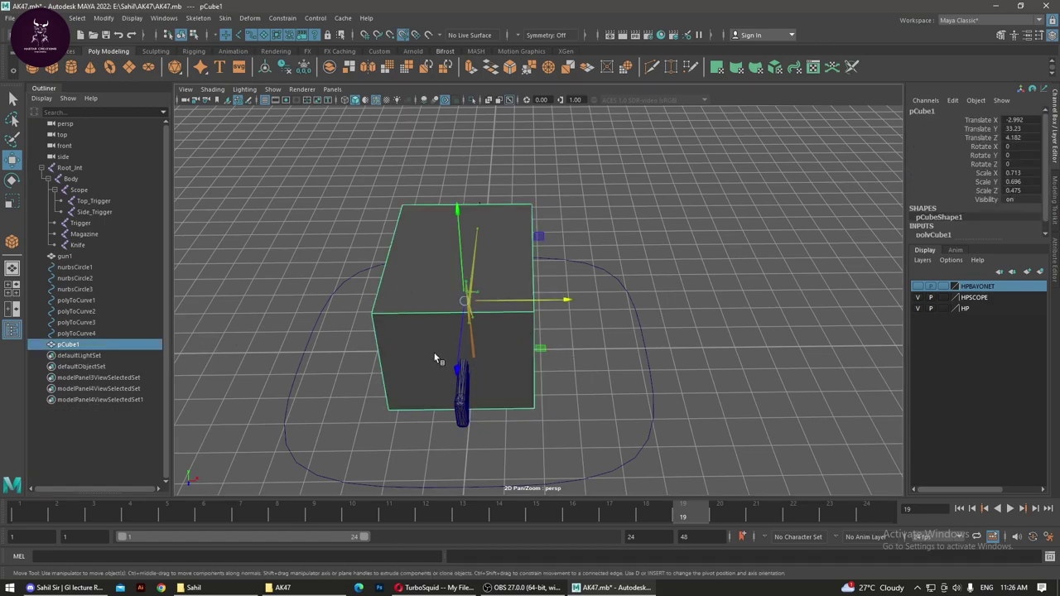
mouse_move(434, 353)
left_mouse_down("alt")
mouse_move(552, 403)
mouse_move(688, 351)
left_mouse_up("alt")
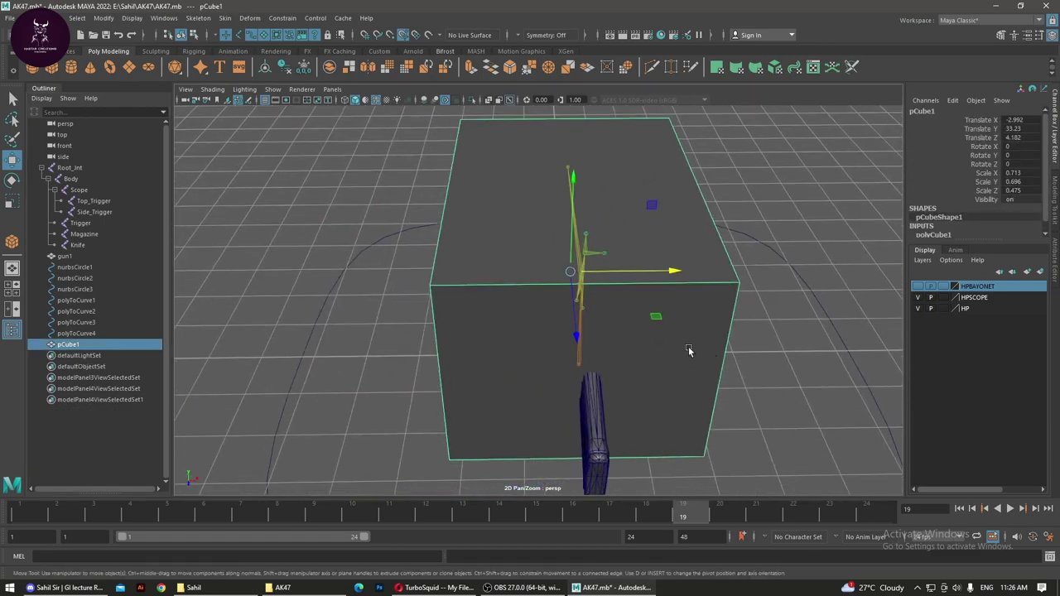
left_click(73, 52)
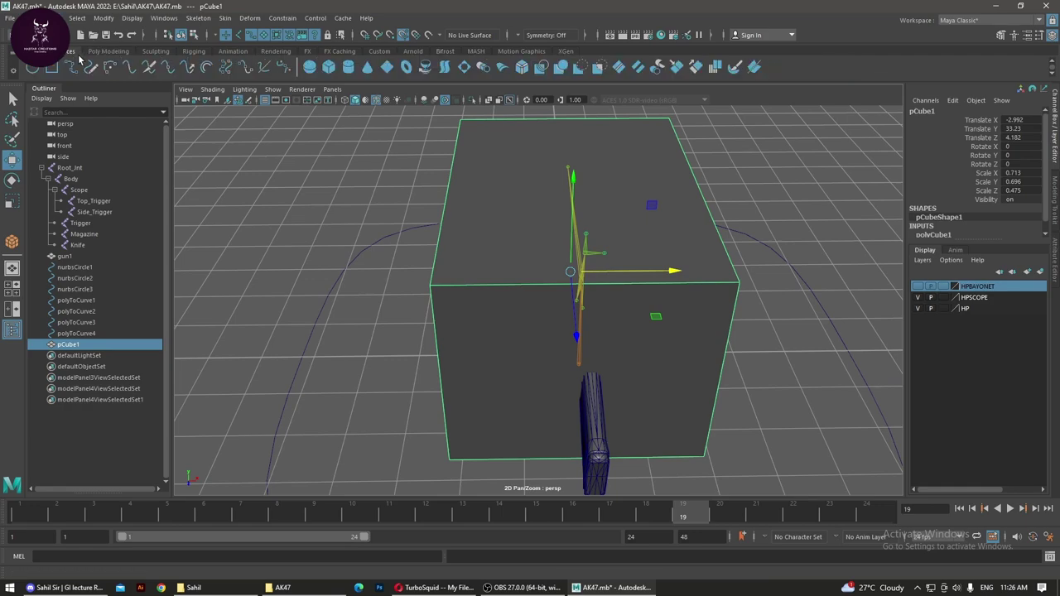
Step: Start a Bezier curve snapped to two cube corners, then undo it
left_click(284, 67)
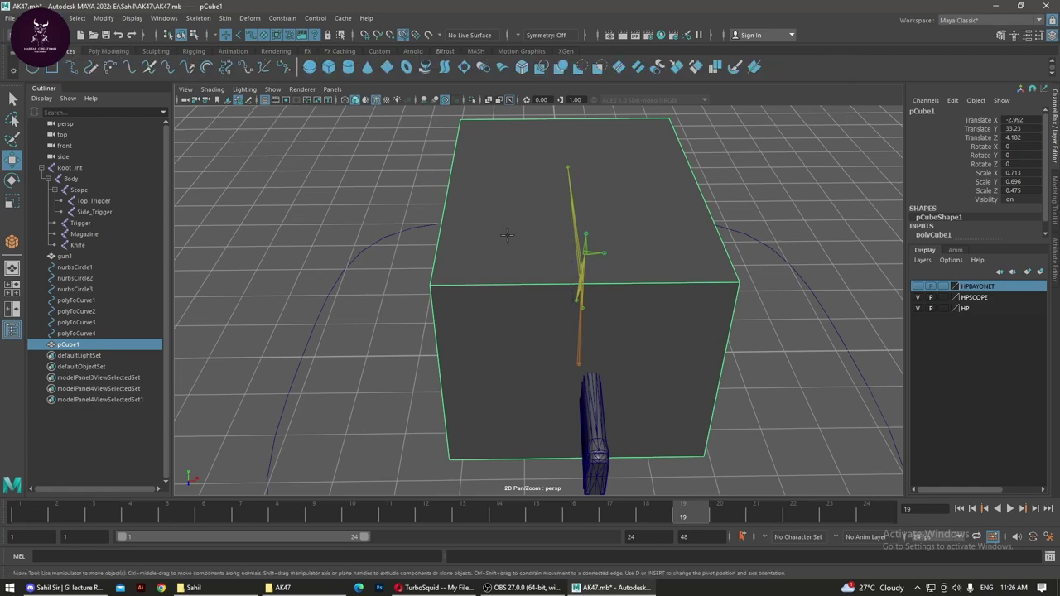
key("v")
left_click(430, 284)
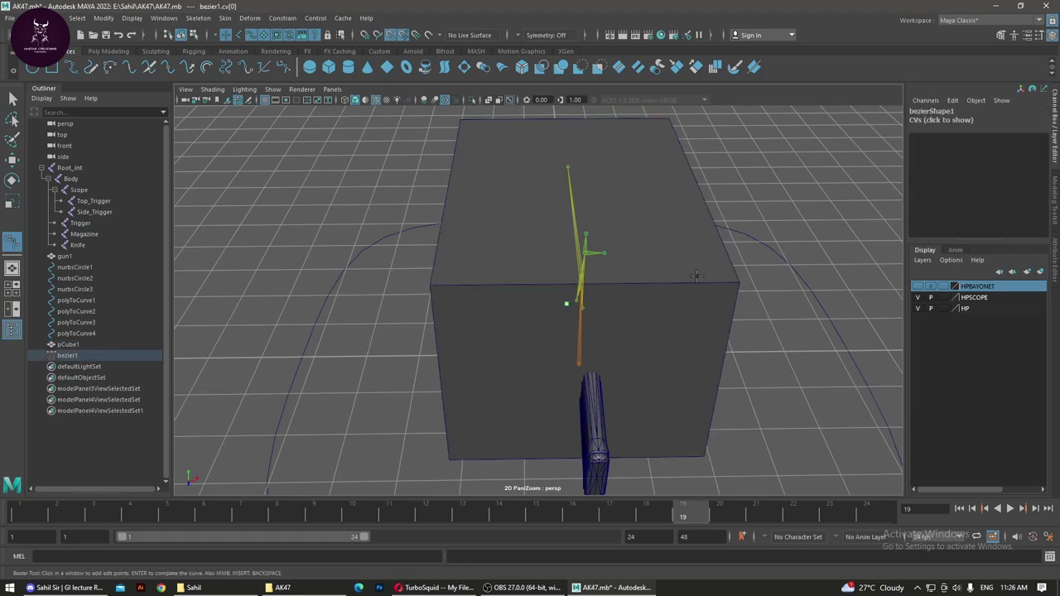
left_click(737, 282)
mouse_move(667, 321)
left_mouse_down("alt")
mouse_move(687, 290)
mouse_move(501, 327)
mouse_move(605, 328)
mouse_move(608, 301)
left_mouse_up("alt")
key("ctrl+z")
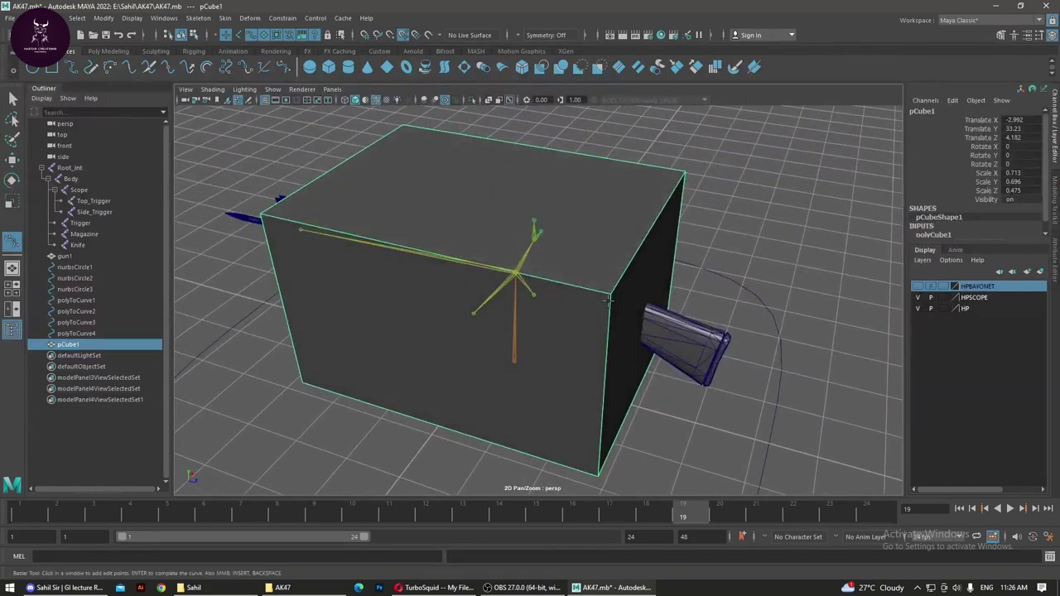
Step: Place a vertex-snapped Bezier point on another cube corner, then undo it
key("v")
left_click(613, 293)
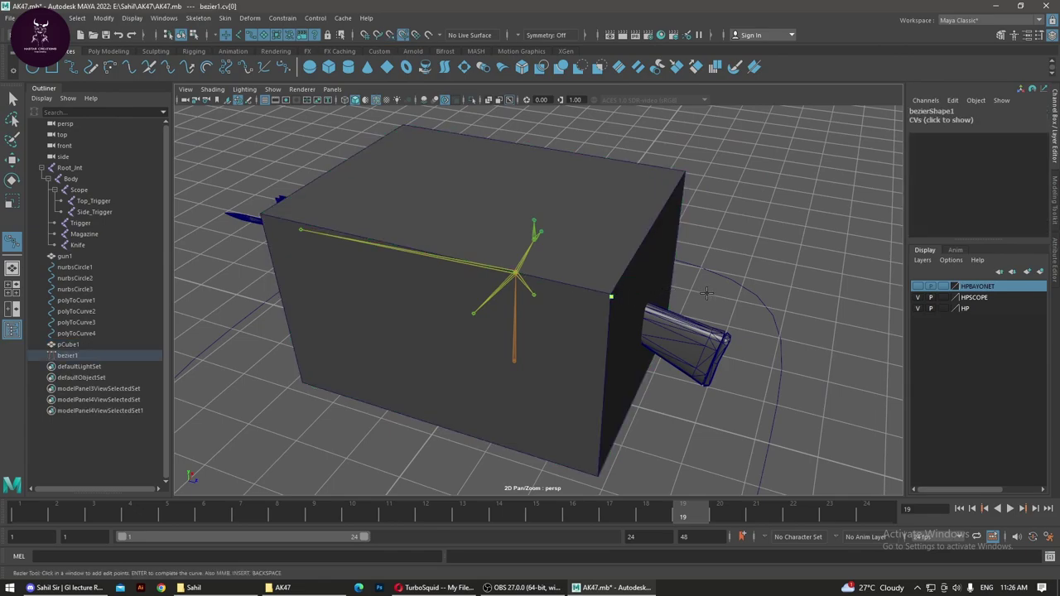
mouse_move(704, 291)
left_mouse_down("alt")
mouse_move(654, 287)
mouse_move(503, 331)
mouse_move(494, 308)
mouse_move(672, 260)
mouse_move(704, 279)
left_mouse_up("alt")
scroll(704, 279, "up", 5)
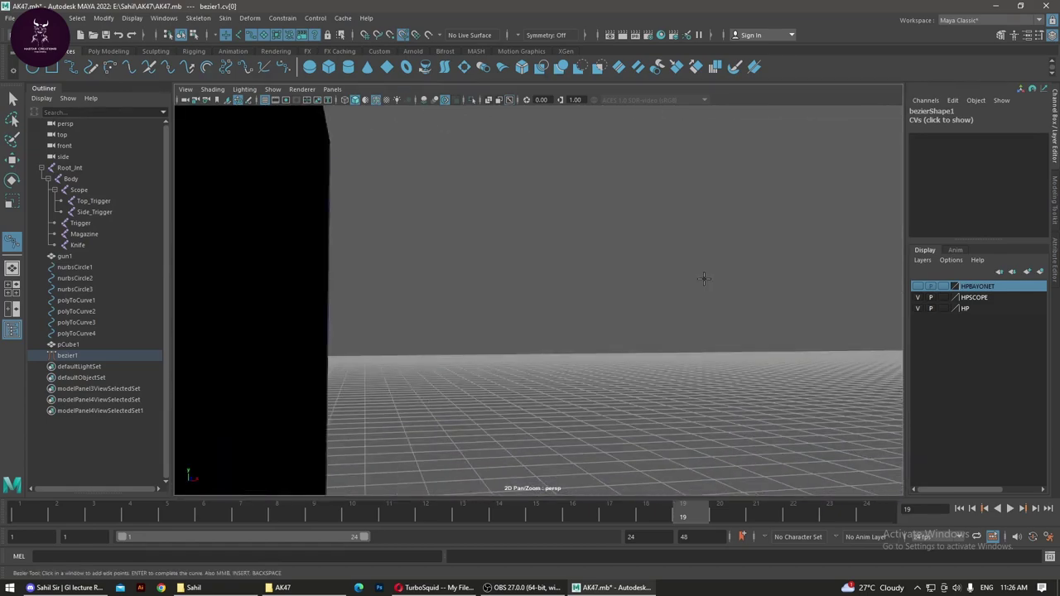
scroll(638, 291, "up", 1)
scroll(635, 310, "up", 3)
scroll(466, 367, "down", 3)
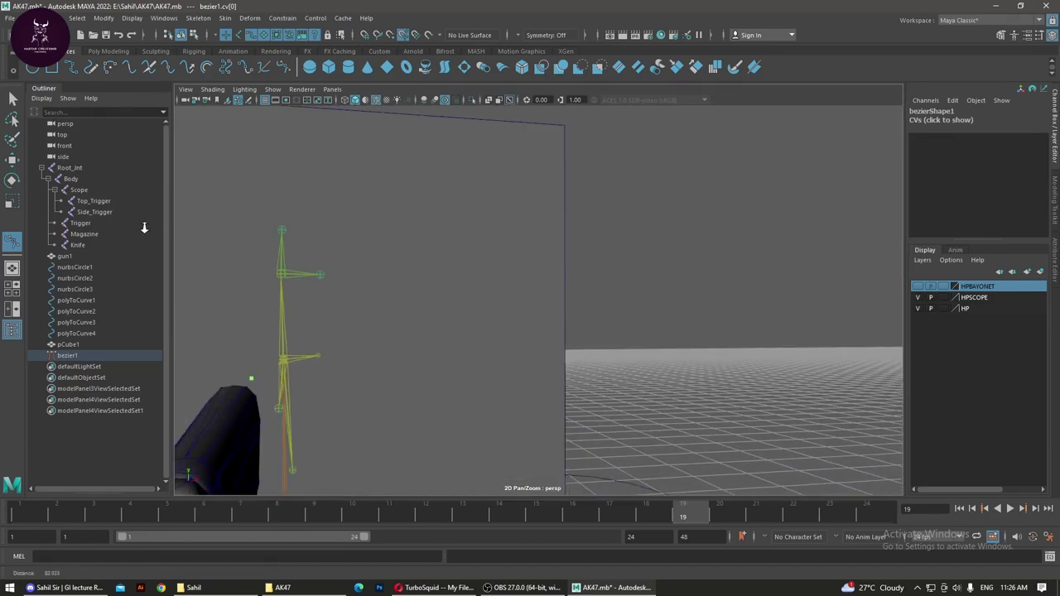
scroll(466, 367, "down", 2)
scroll(469, 360, "down", 1)
key("ctrl+z")
Step: Try Bezier points at the cube's top-left corner twice, undoing each attempt
mouse_move(511, 323)
left_mouse_down("alt")
mouse_move(769, 343)
mouse_move(651, 348)
mouse_move(391, 239)
left_mouse_up("alt")
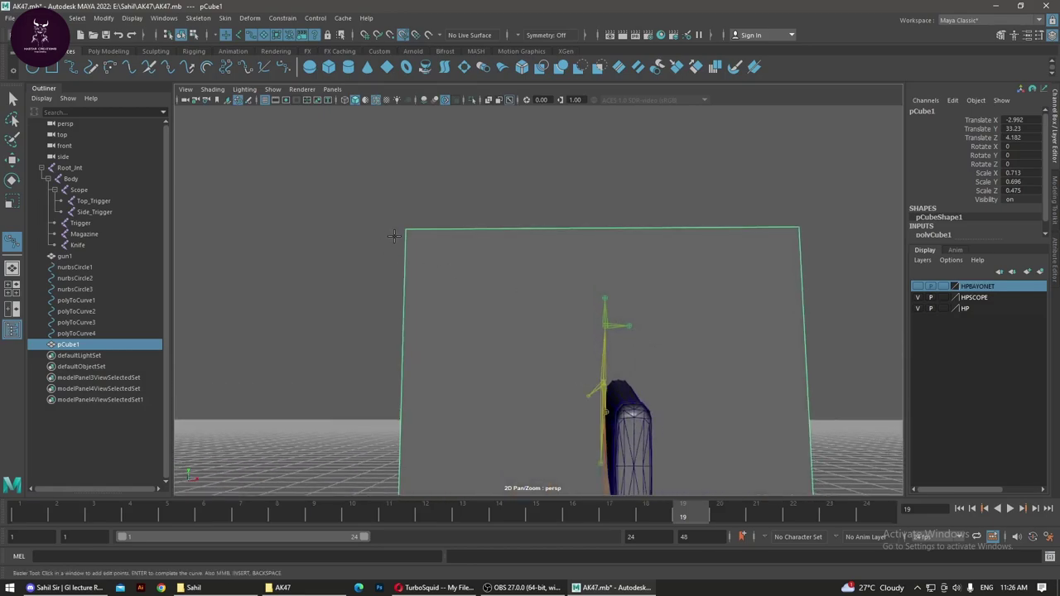
key("v")
left_click(406, 229)
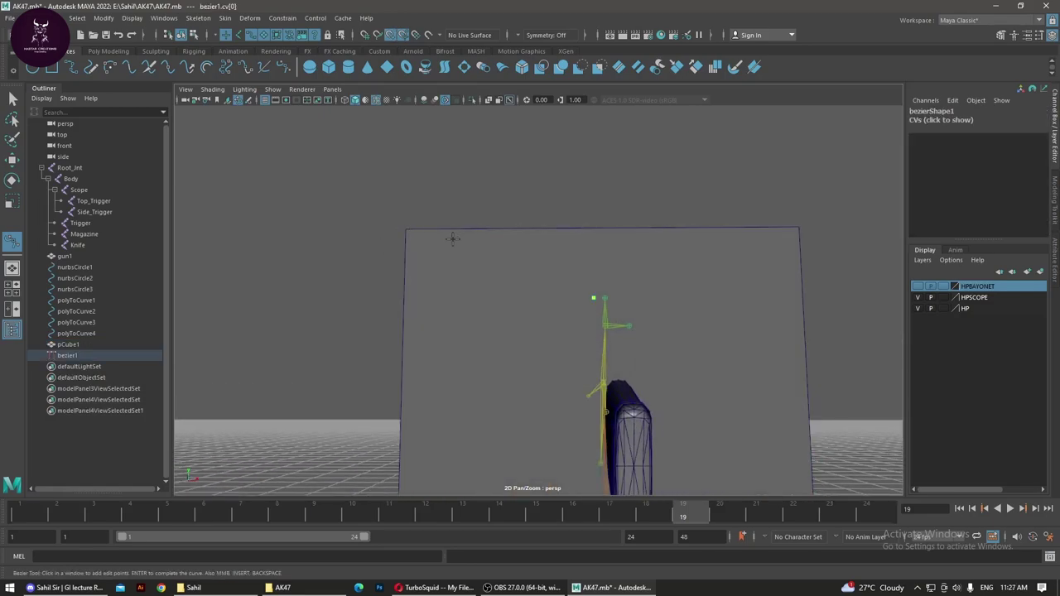
mouse_move(471, 275)
left_mouse_down("alt")
mouse_move(467, 290)
mouse_move(492, 306)
mouse_move(509, 296)
left_mouse_up("alt")
key("ctrl+z")
left_click(498, 301)
key("ctrl+z")
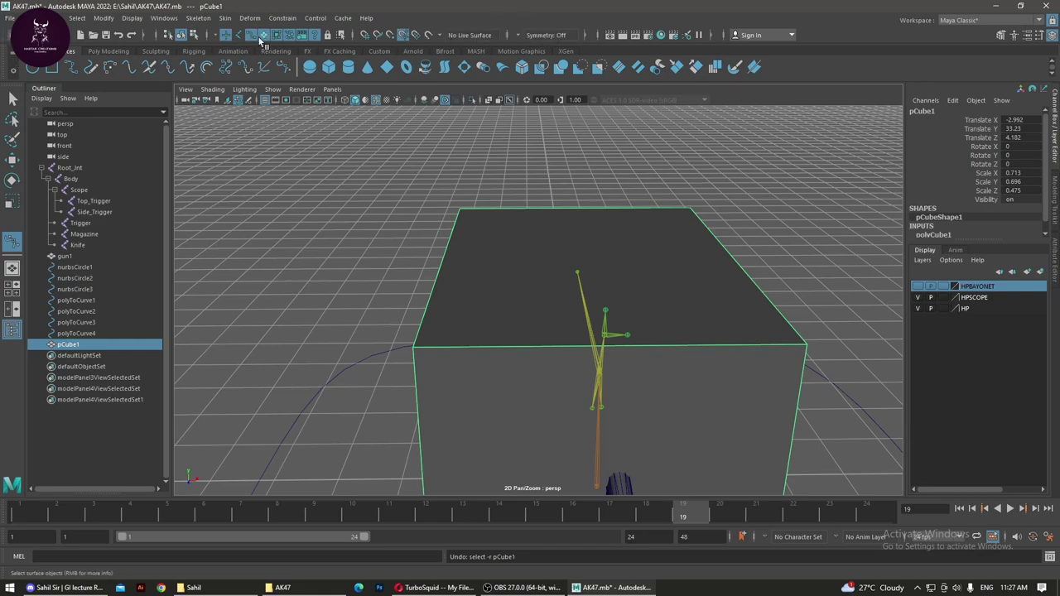
Step: Reselect pCube1 in object mode, make it the live surface, and activate the Bezier Curve tool
left_click(12, 98)
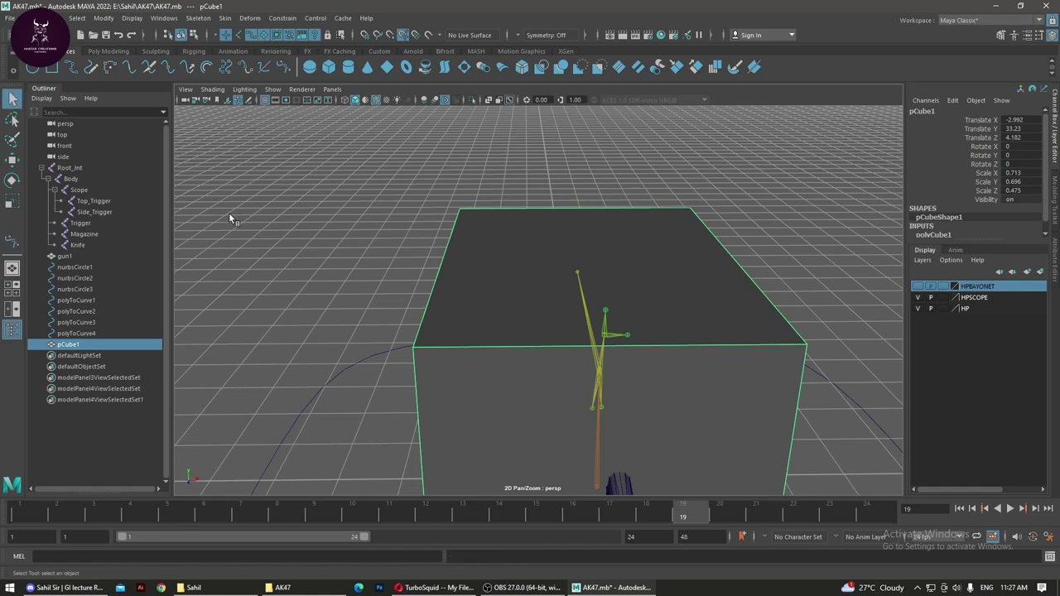
left_click(228, 212)
left_click(475, 276)
left_click(346, 204)
left_click(499, 265)
key("v")
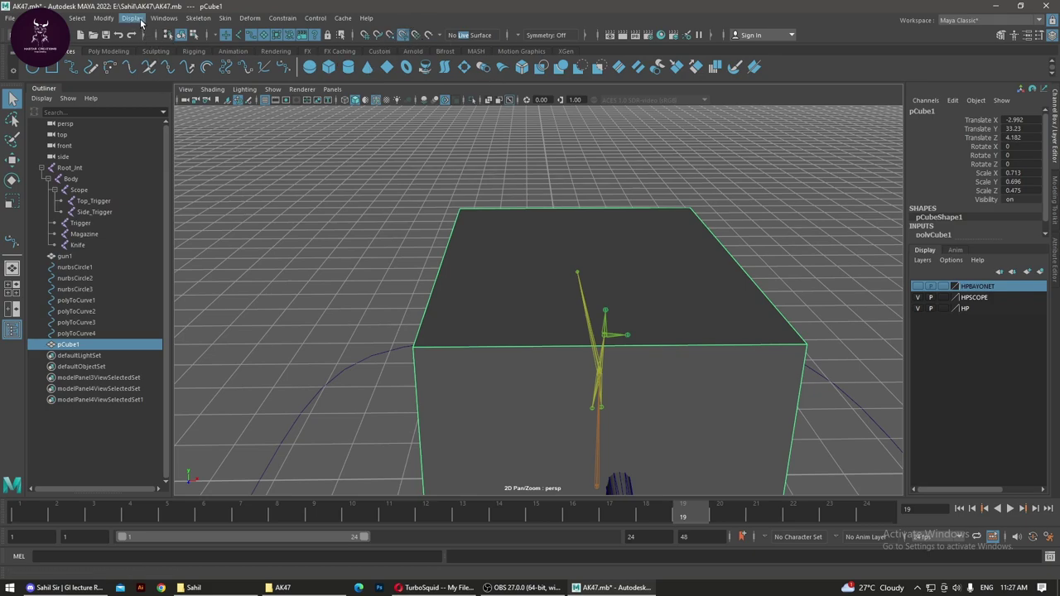
left_click(104, 18)
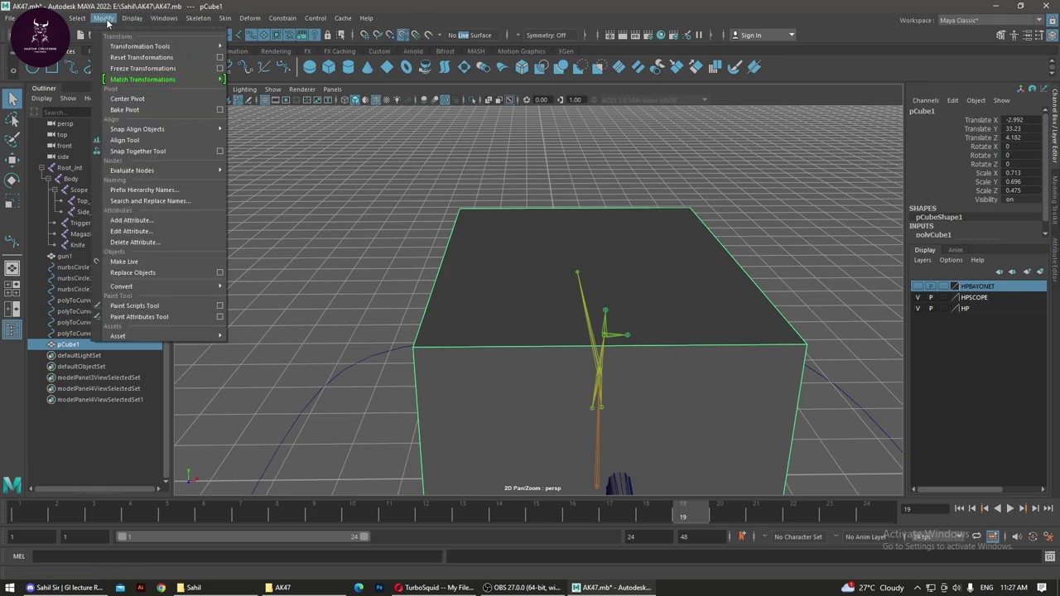
left_click(145, 261)
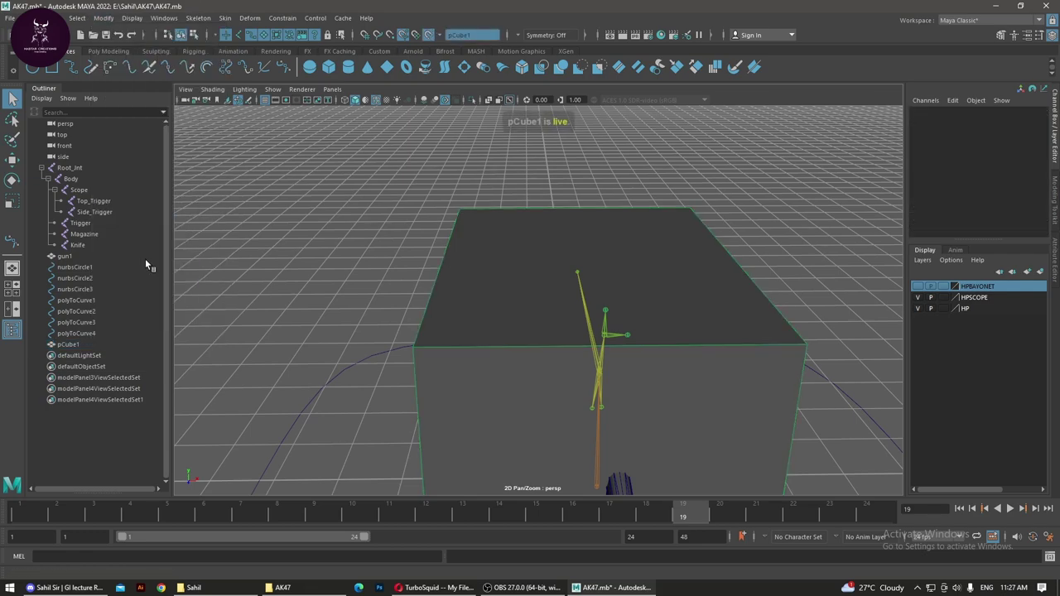
left_click(284, 66)
Step: Start the Bezier curve on the cube's front top corners and add points at two more corners
left_click(413, 349)
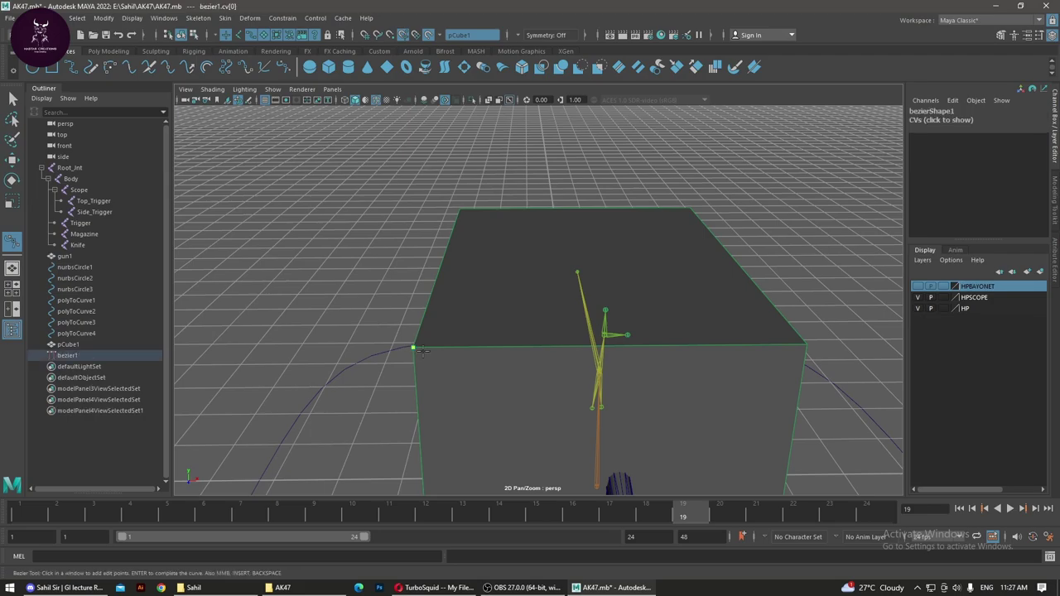
left_click(806, 344)
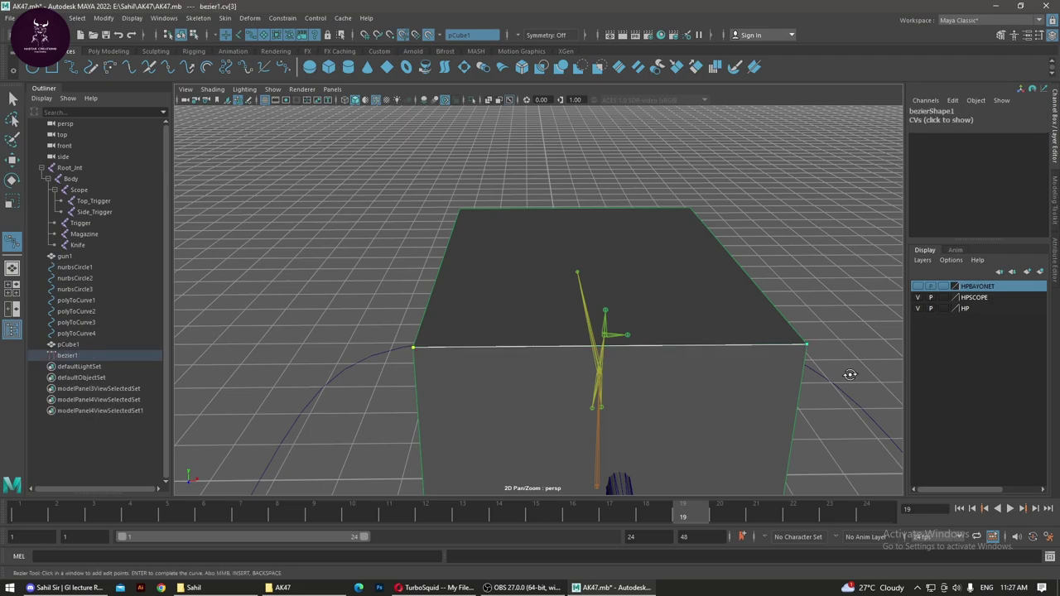
left_click_drag(850, 374, 780, 332, "alt")
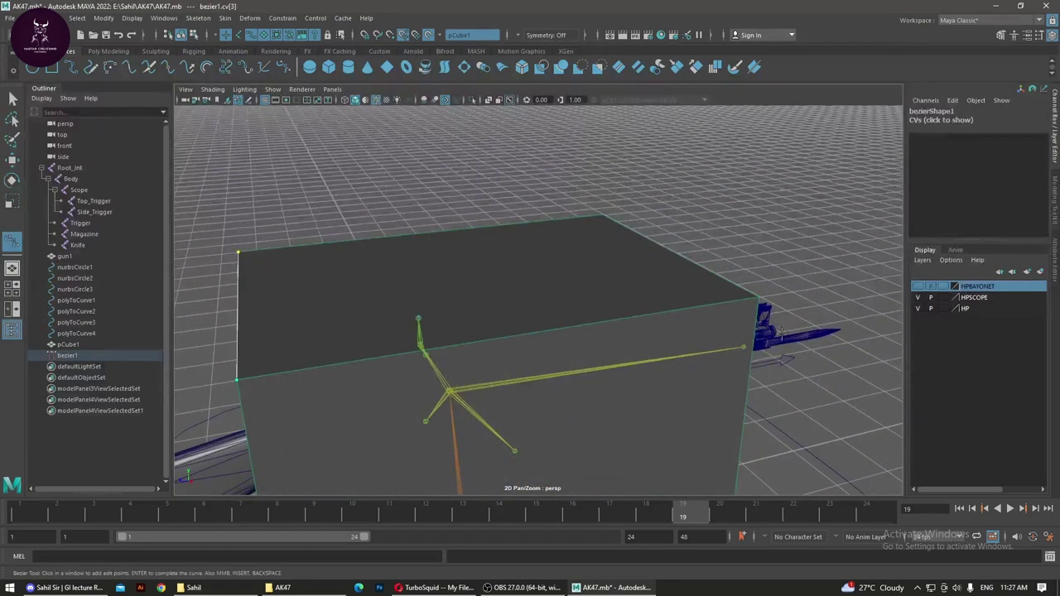
mouse_move(513, 408)
left_mouse_down("alt")
mouse_move(566, 403)
mouse_move(408, 366)
mouse_move(547, 357)
mouse_move(283, 409)
left_mouse_up("alt")
left_click(566, 394)
left_click(407, 364)
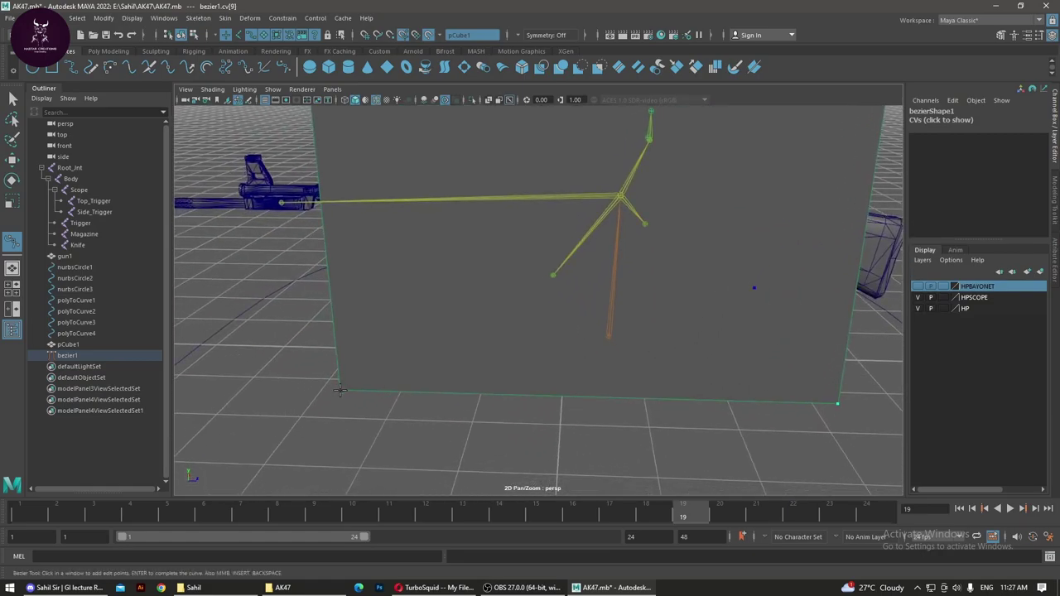
left_click_drag(691, 354, 468, 480, "alt")
mouse_move(568, 282)
left_mouse_down("alt")
mouse_move(549, 317)
mouse_move(458, 279)
left_mouse_up("alt")
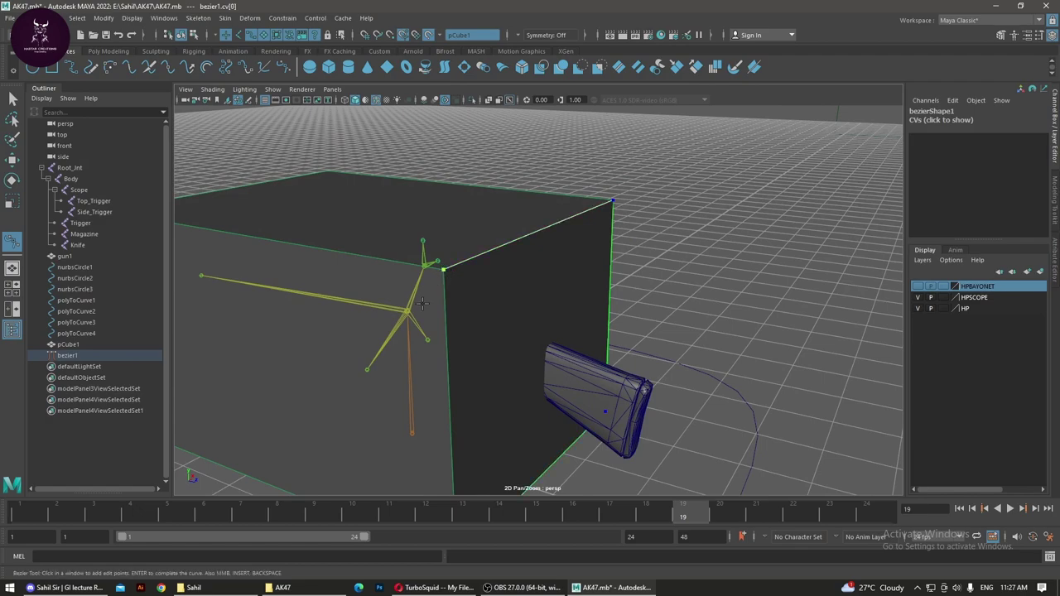
key("ctrl+z")
mouse_move(440, 272)
left_mouse_down("alt")
mouse_move(473, 315)
mouse_move(236, 390)
left_mouse_up("alt")
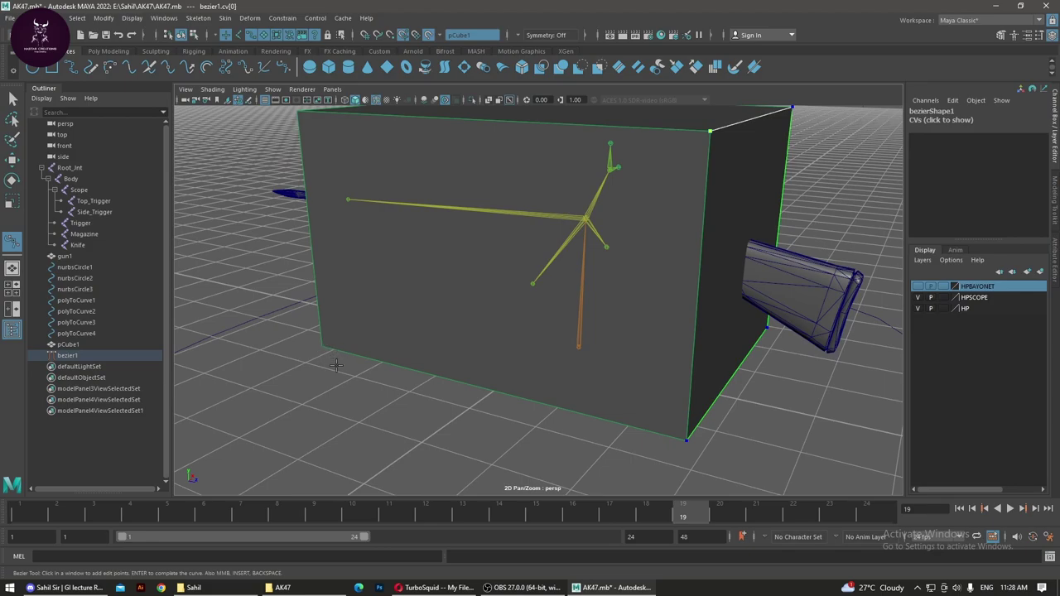
left_click_drag(335, 365, 373, 369, "alt")
mouse_move(648, 382)
left_mouse_down("alt")
mouse_move(651, 414)
mouse_move(624, 436)
left_mouse_up("alt")
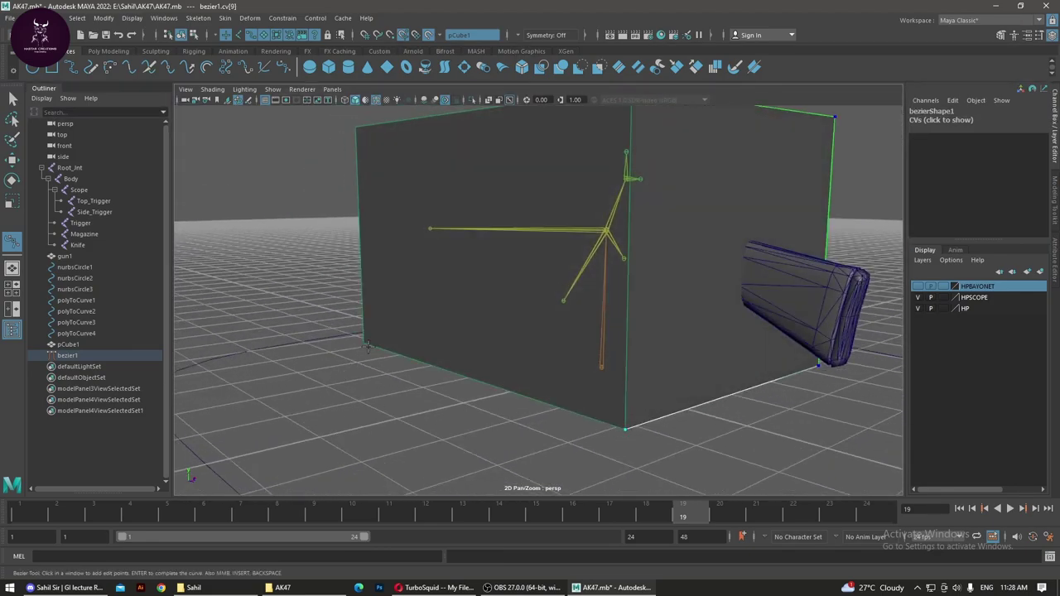
mouse_move(388, 414)
left_mouse_down("alt")
mouse_move(592, 407)
mouse_move(519, 398)
mouse_move(458, 333)
mouse_move(521, 389)
mouse_move(542, 315)
mouse_move(488, 362)
left_mouse_up("alt")
Step: Add further Bezier points at the cube's left and right corners, undoing misplaced ones
left_click(430, 325)
key("ctrl+z")
key("ctrl+z")
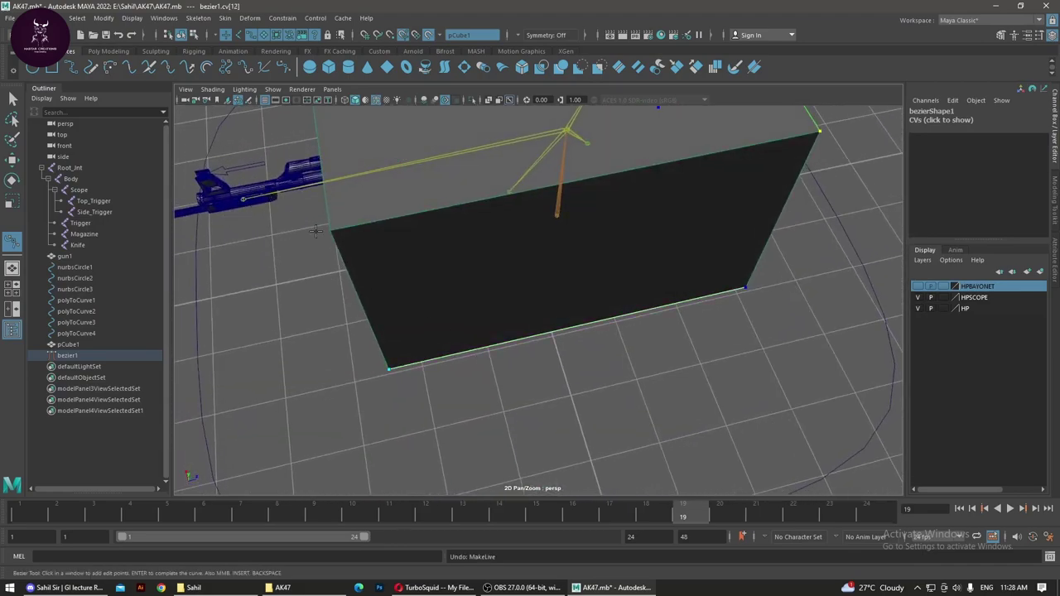
left_click(330, 230)
left_click_drag(703, 185, 585, 278, "alt")
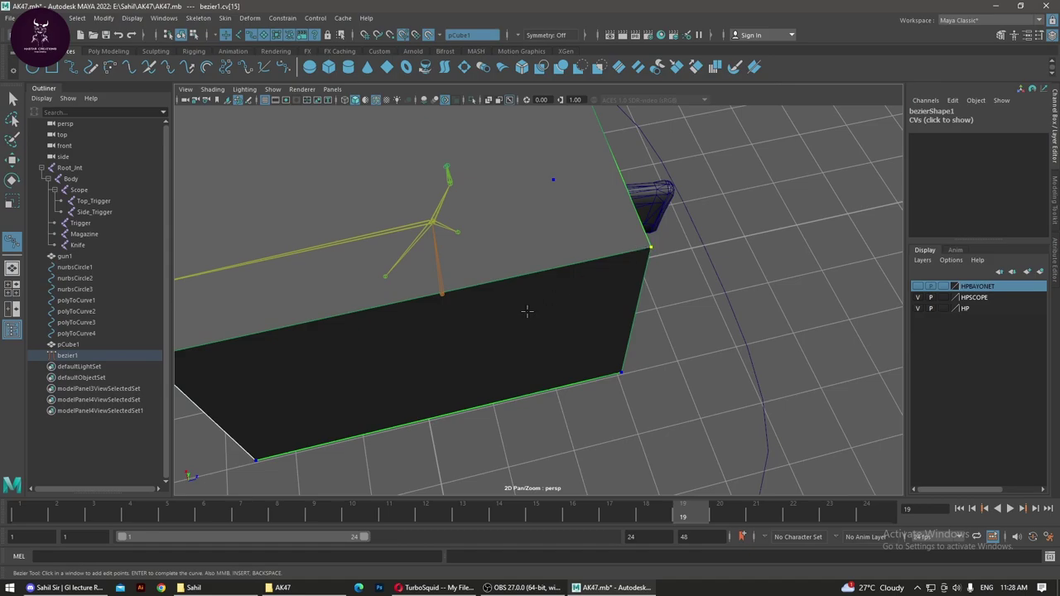
mouse_move(527, 311)
left_mouse_down("alt")
mouse_move(655, 300)
mouse_move(603, 326)
mouse_move(512, 329)
left_mouse_up("alt")
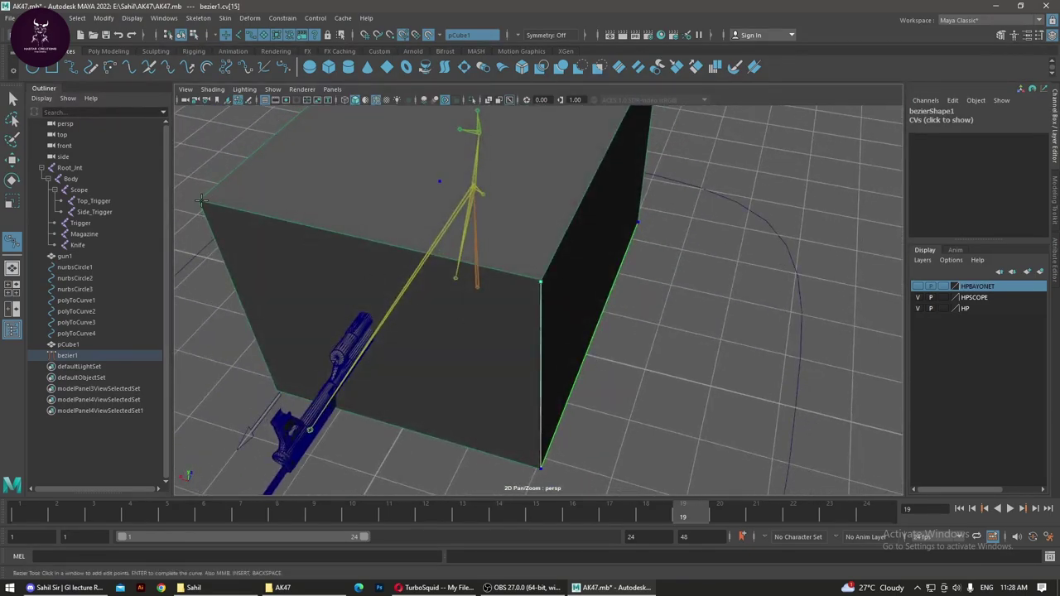
left_click_drag(201, 200, 388, 274, "alt")
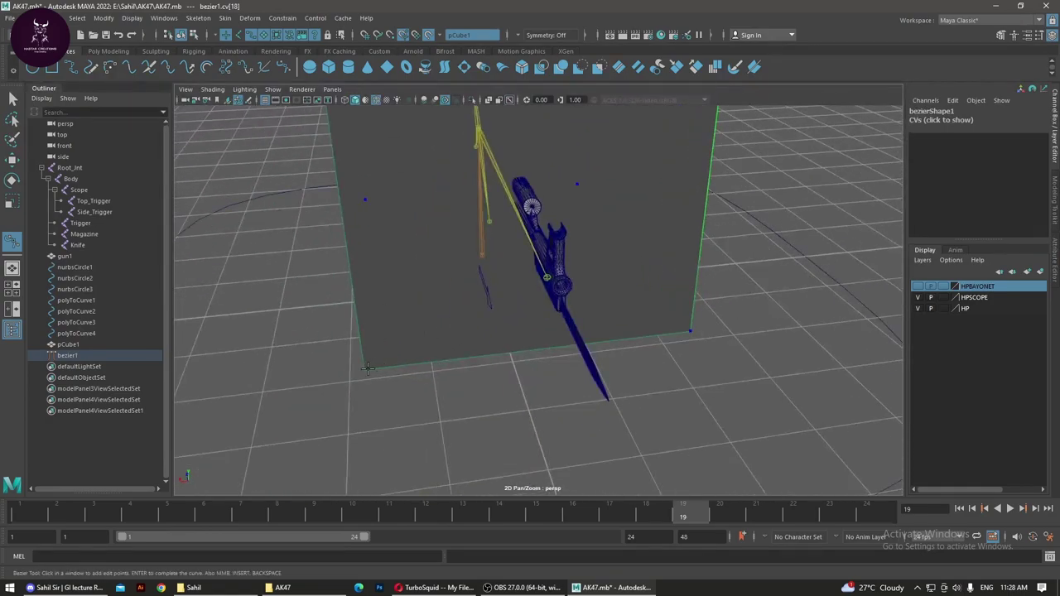
mouse_move(364, 369)
left_mouse_down("alt")
mouse_move(525, 331)
mouse_move(496, 315)
mouse_move(527, 305)
left_mouse_up("alt")
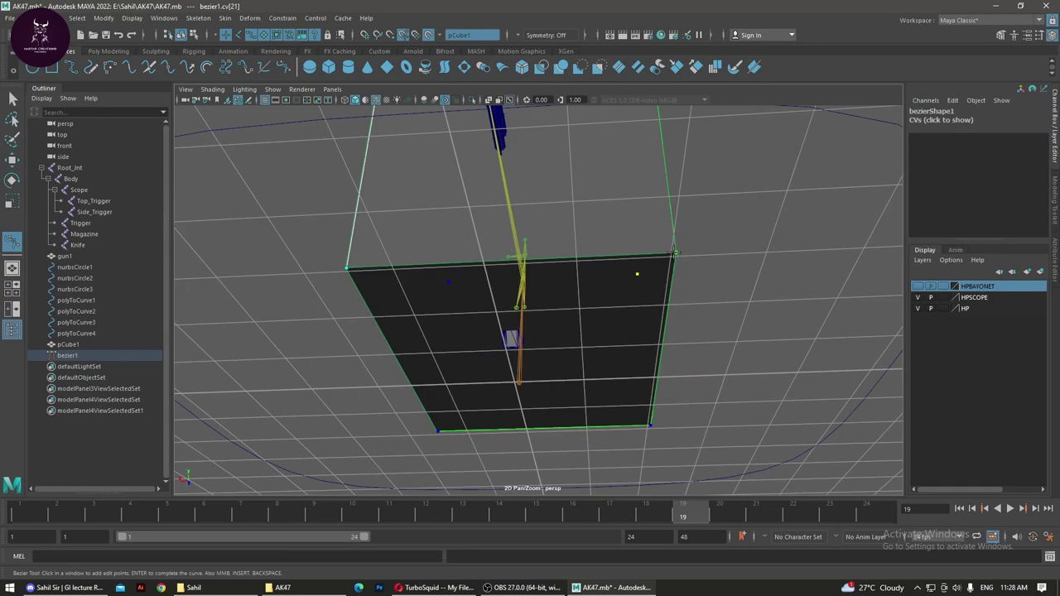
left_click(674, 254)
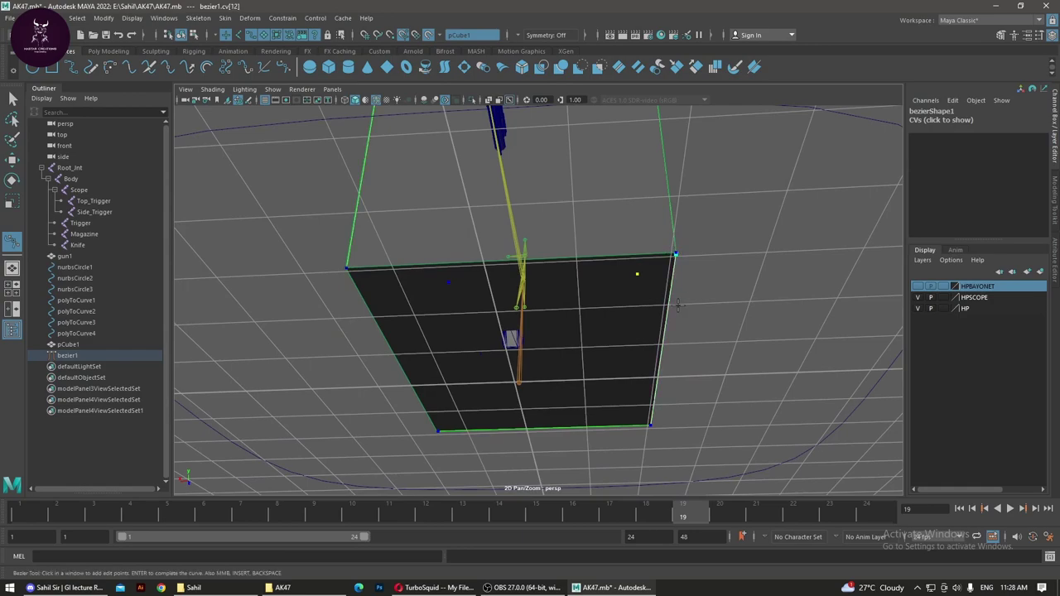
key("ctrl+z")
left_click(673, 253)
left_click_drag(693, 279, 676, 287, "alt")
key("ctrl+z")
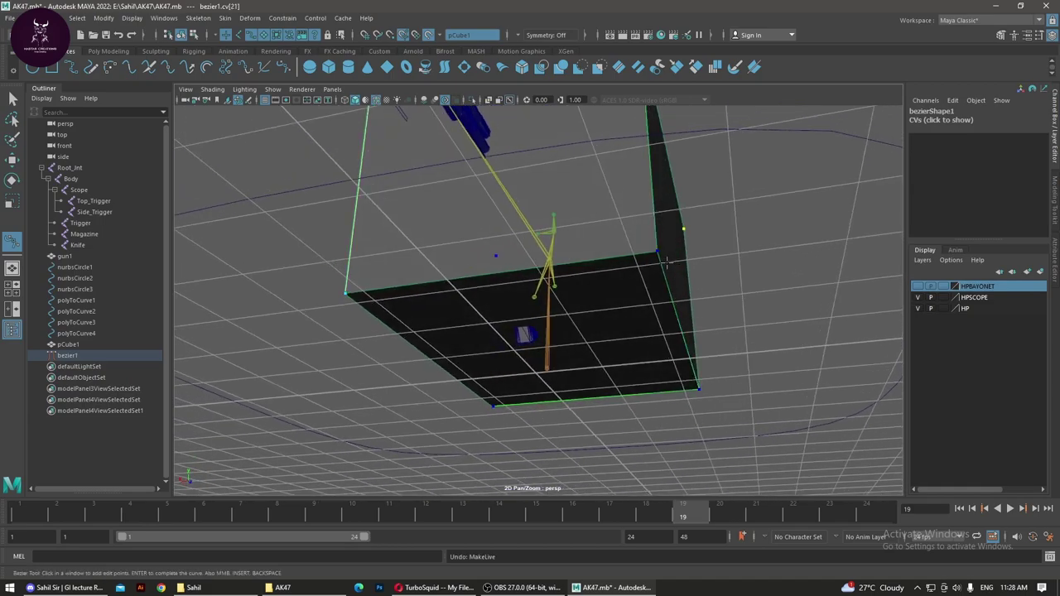
left_click(664, 260)
key("ctrl+z")
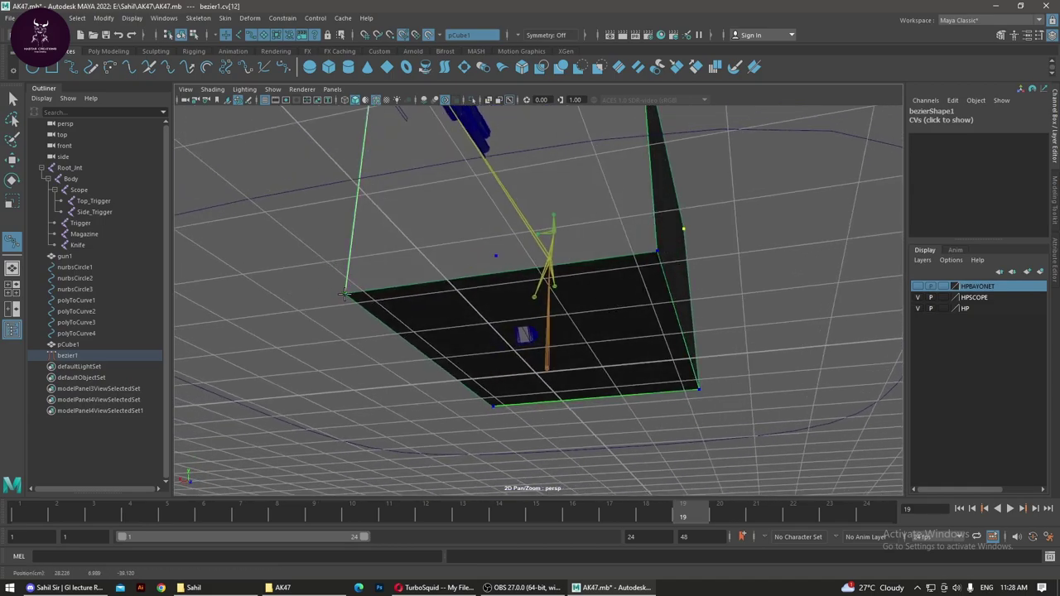
mouse_move(356, 292)
left_mouse_down("alt")
mouse_move(525, 318)
mouse_move(519, 339)
mouse_move(551, 303)
mouse_move(410, 279)
left_mouse_up("alt")
right_click_drag(410, 279, 505, 359, "alt")
mouse_move(505, 359)
left_mouse_down("alt")
mouse_move(432, 358)
mouse_move(530, 422)
mouse_move(375, 186)
left_mouse_up("alt")
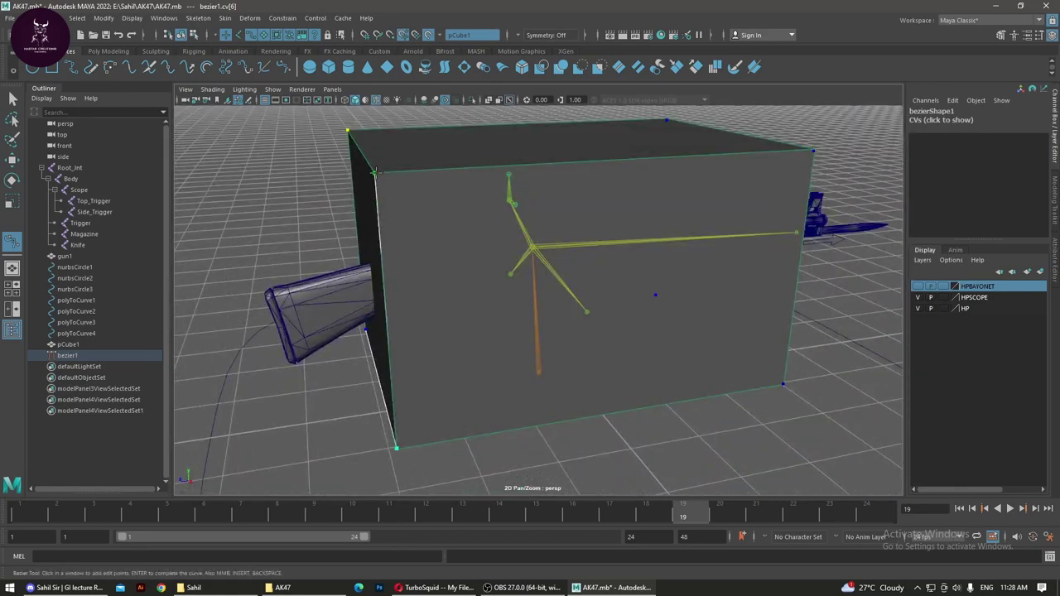
mouse_move(464, 214)
left_mouse_down("alt")
mouse_move(850, 161)
mouse_move(704, 308)
mouse_move(647, 298)
mouse_move(642, 314)
left_mouse_up("alt")
right_click_drag(789, 194, 781, 193)
Step: Finish the Bezier curve, select bezier1 and slide it along X off the cube
left_click(771, 239)
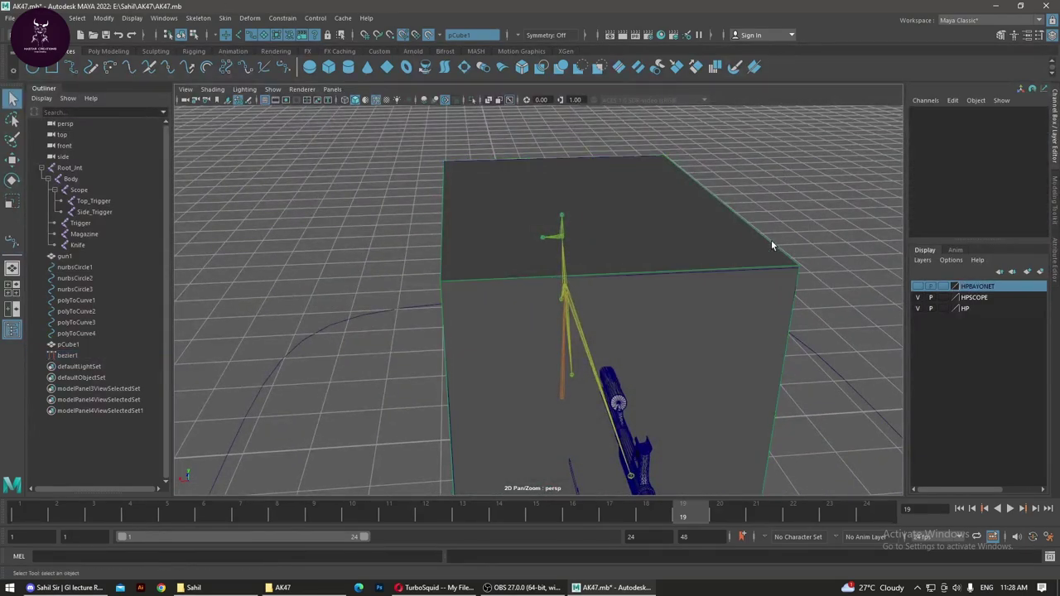
left_click(762, 268)
key("w")
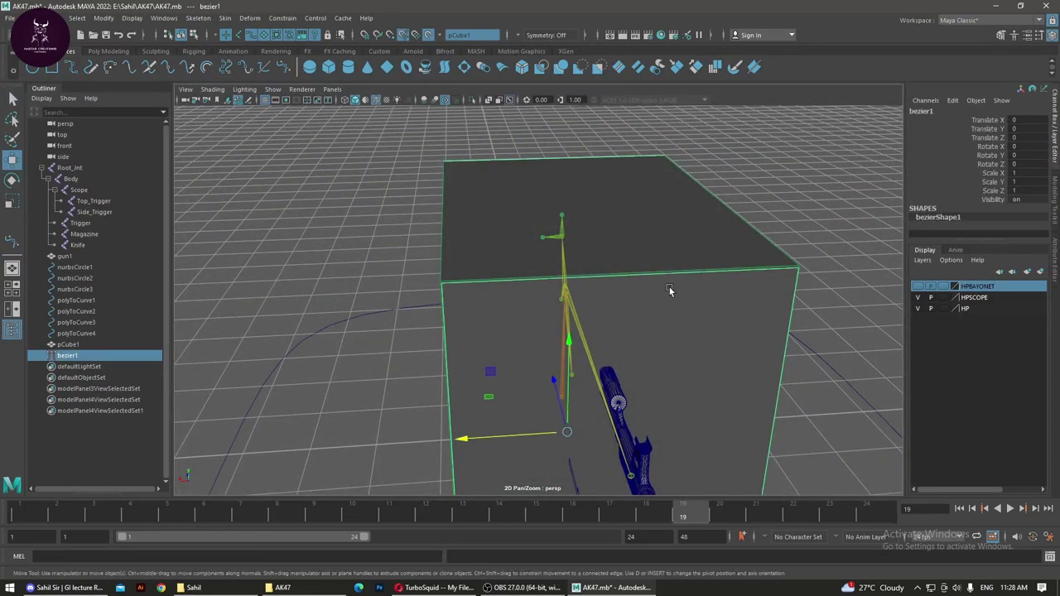
middle_click_drag(669, 291, 560, 396)
mouse_move(560, 396)
left_mouse_down("alt")
mouse_move(487, 365)
mouse_move(454, 363)
left_mouse_up("alt")
mouse_move(381, 366)
left_mouse_down()
mouse_move(319, 372)
mouse_move(343, 368)
left_mouse_up()
mouse_move(364, 418)
left_mouse_down("alt")
mouse_move(561, 397)
mouse_move(509, 445)
mouse_move(368, 424)
mouse_move(390, 381)
mouse_move(380, 416)
mouse_move(544, 340)
mouse_move(547, 355)
left_mouse_up("alt")
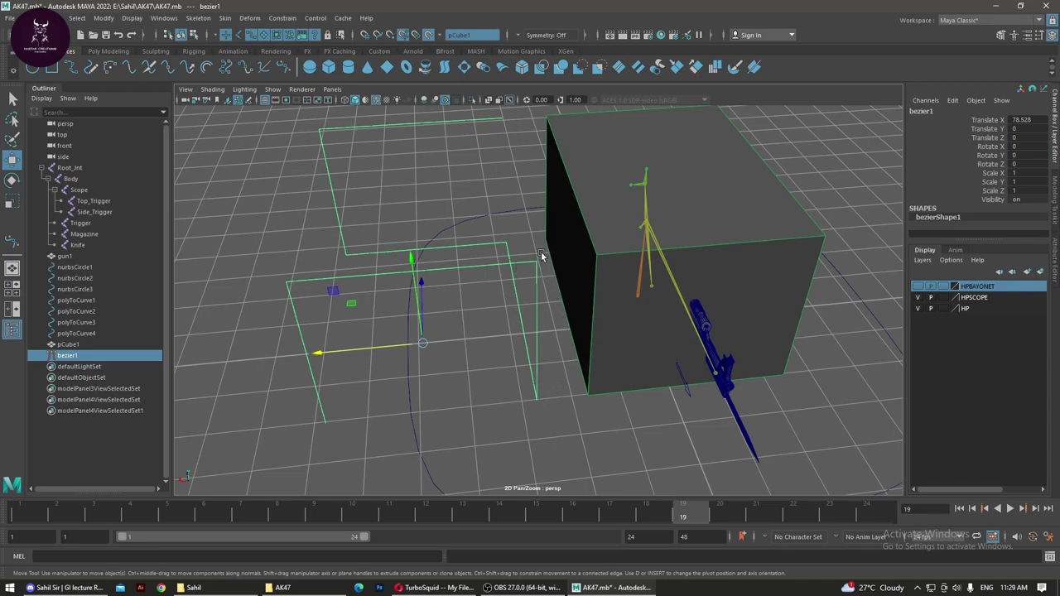
mouse_move(542, 255)
left_mouse_down("alt")
mouse_move(603, 307)
mouse_move(637, 310)
mouse_move(580, 308)
left_mouse_up("alt")
Step: Select only the bezier1 curve and delete it
left_click(494, 236, "shift")
mouse_move(495, 236)
left_mouse_down("alt")
mouse_move(560, 308)
mouse_move(433, 170)
left_mouse_up("alt")
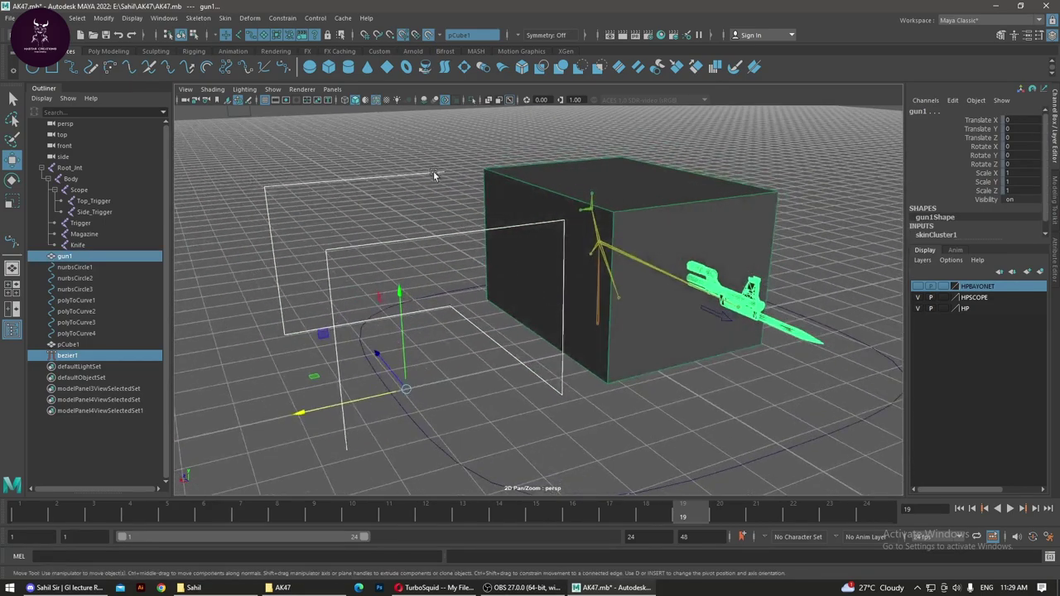
left_click(433, 171)
key("Delete")
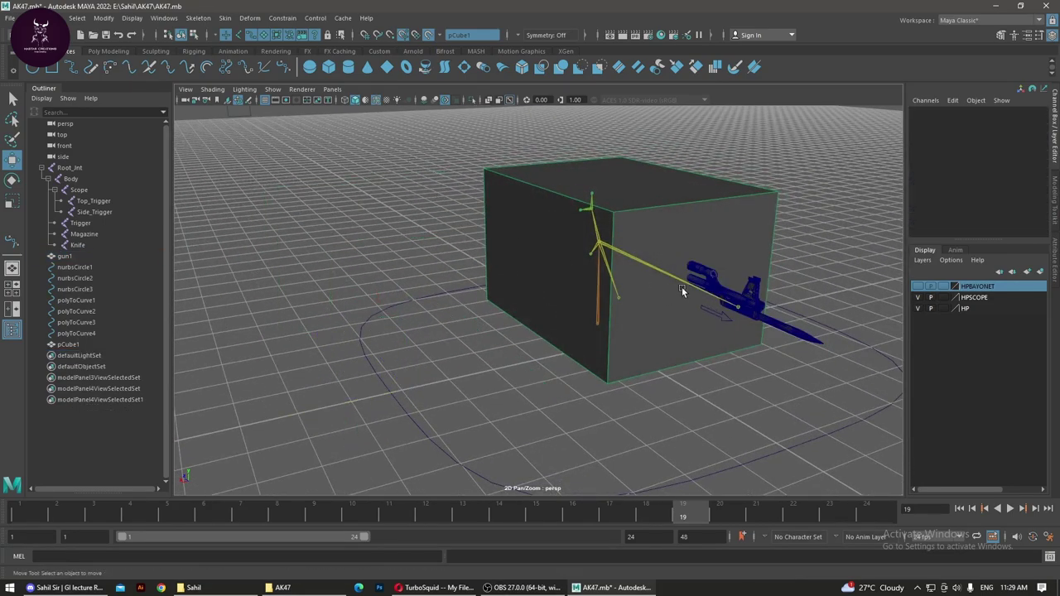
left_click_drag(681, 290, 563, 315, "alt")
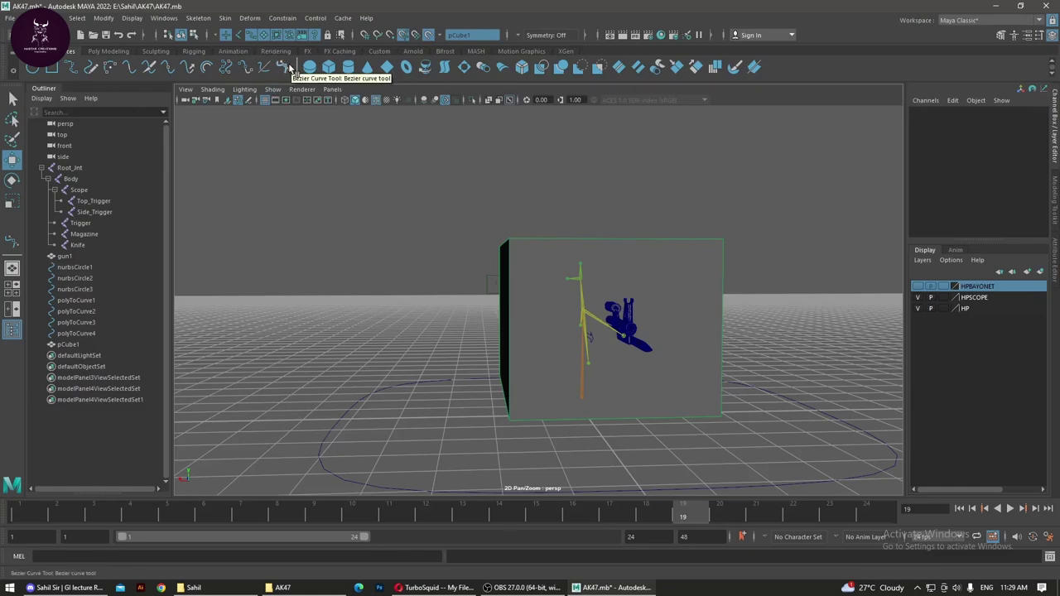
Step: Start a trial EP curve, curve1, on the cube's corners, then undo its points
left_click(73, 73)
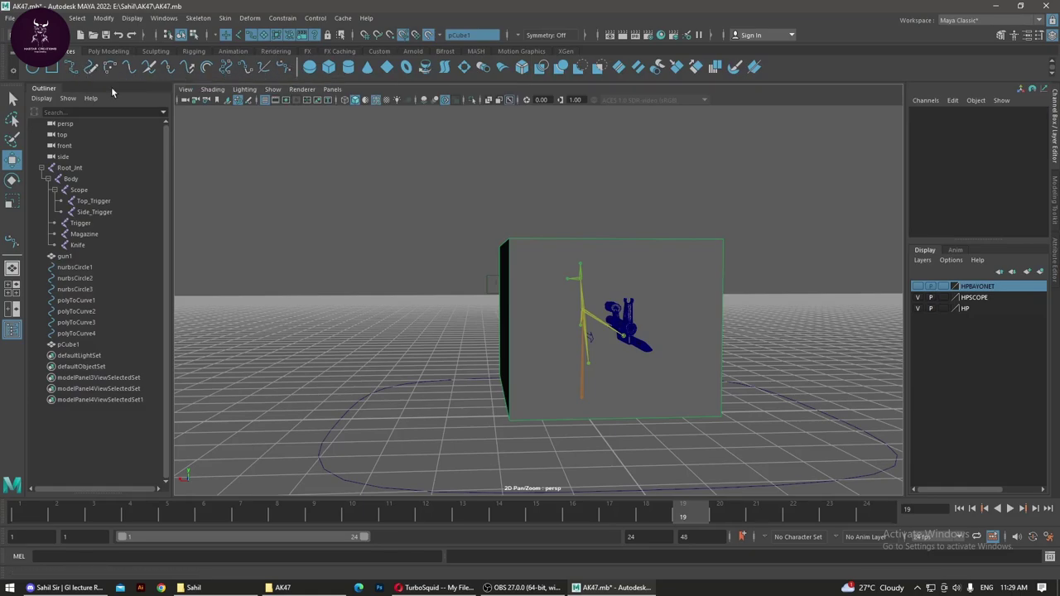
left_click_drag(530, 255, 593, 312, "alt")
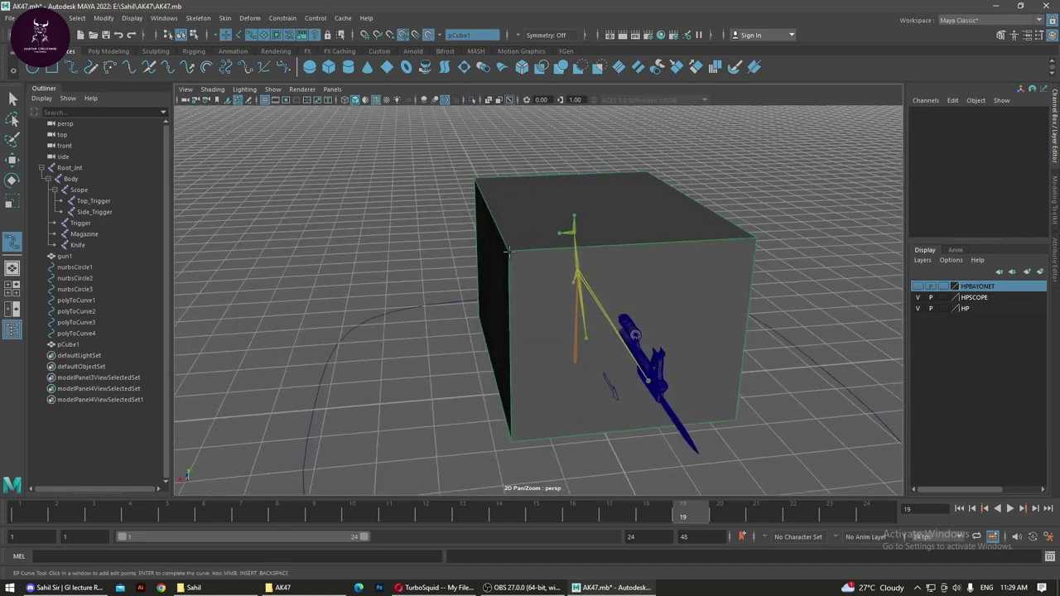
left_click(571, 258)
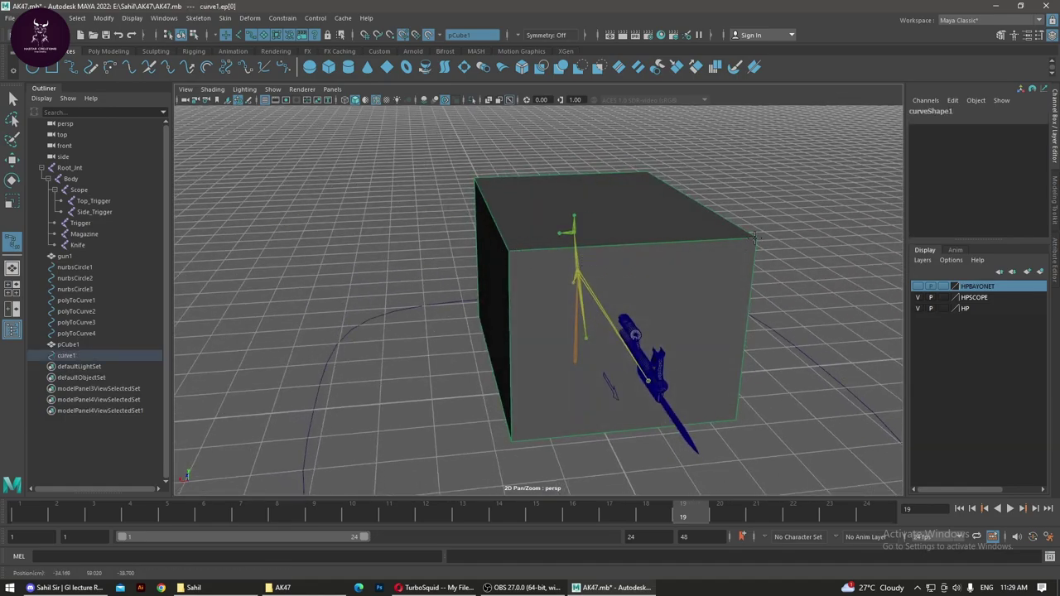
mouse_move(754, 240)
left_mouse_down("alt")
mouse_move(786, 298)
mouse_move(651, 298)
mouse_move(769, 295)
left_mouse_up("alt")
key("ctrl+z")
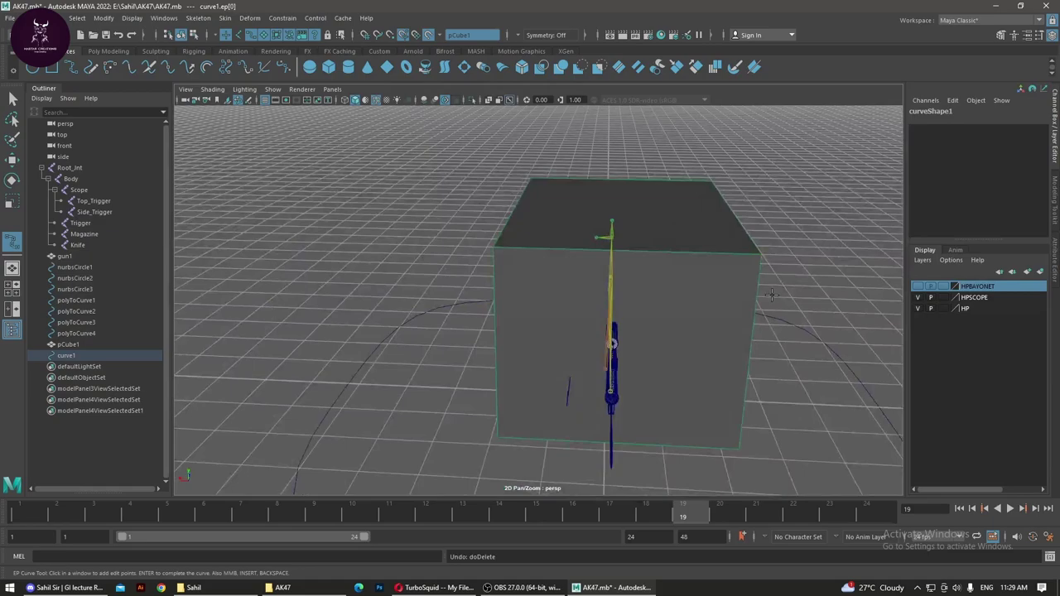
key("Delete")
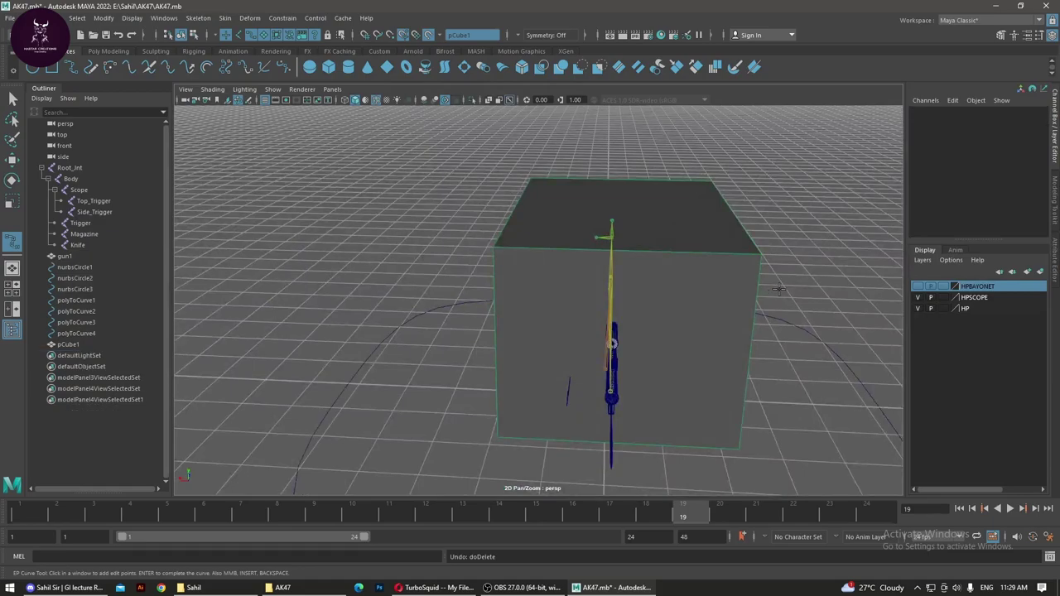
left_click_drag(804, 275, 752, 234, "alt")
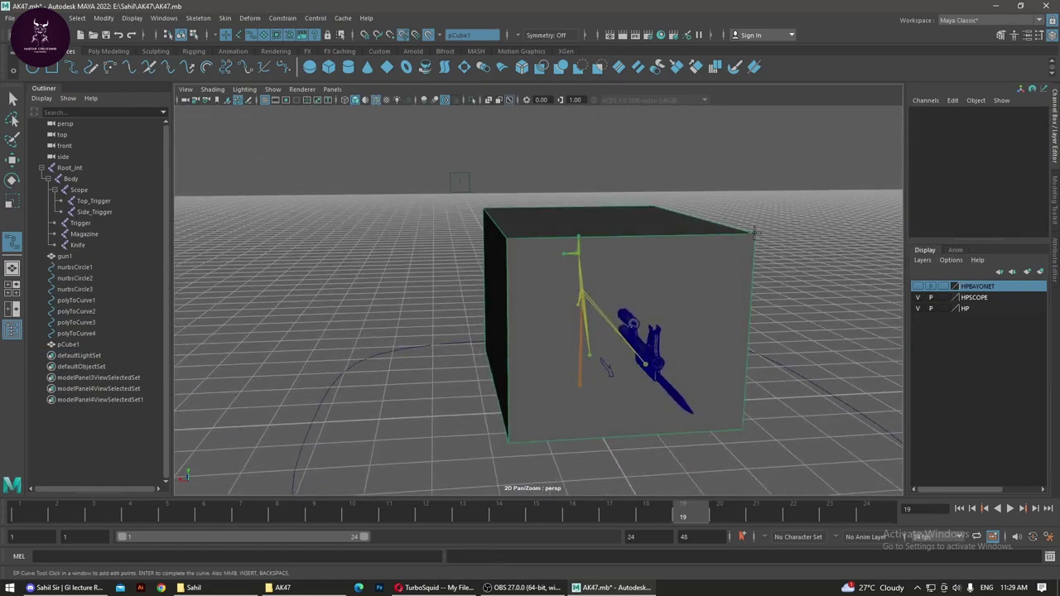
key("ctrl+z")
mouse_move(754, 233)
left_mouse_down("alt")
mouse_move(748, 304)
mouse_move(733, 220)
mouse_move(674, 307)
mouse_move(741, 315)
mouse_move(697, 377)
mouse_move(660, 468)
mouse_move(687, 457)
mouse_move(626, 464)
mouse_move(629, 425)
mouse_move(322, 419)
left_mouse_up("alt")
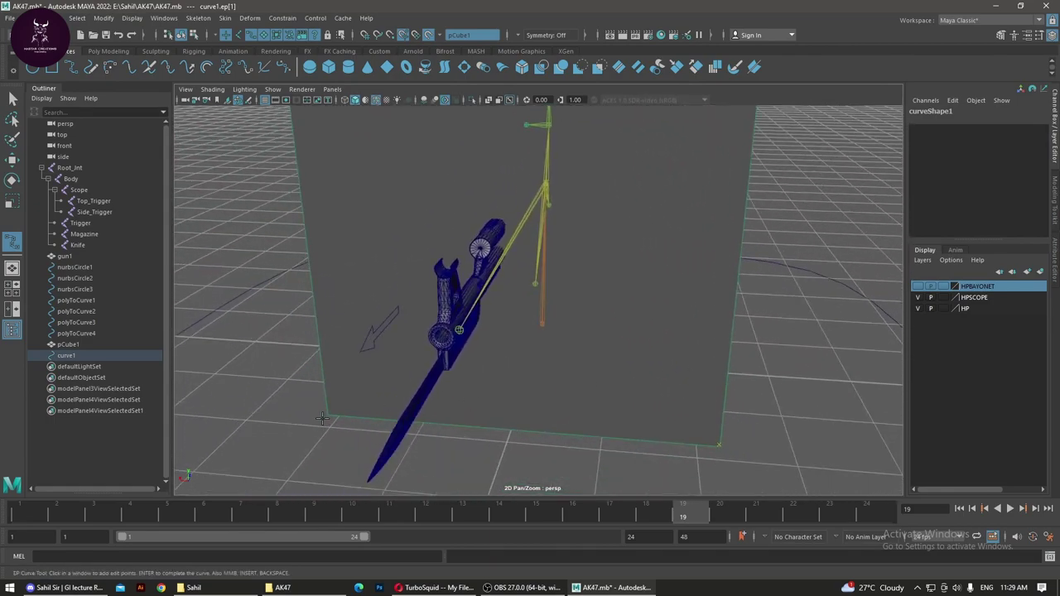
left_click(329, 414)
key("ctrl+z")
key("ctrl+z")
Step: Start a new Bezier curve at the front corner and trace the top edges to the back corners
left_click_drag(487, 394, 750, 425, "alt")
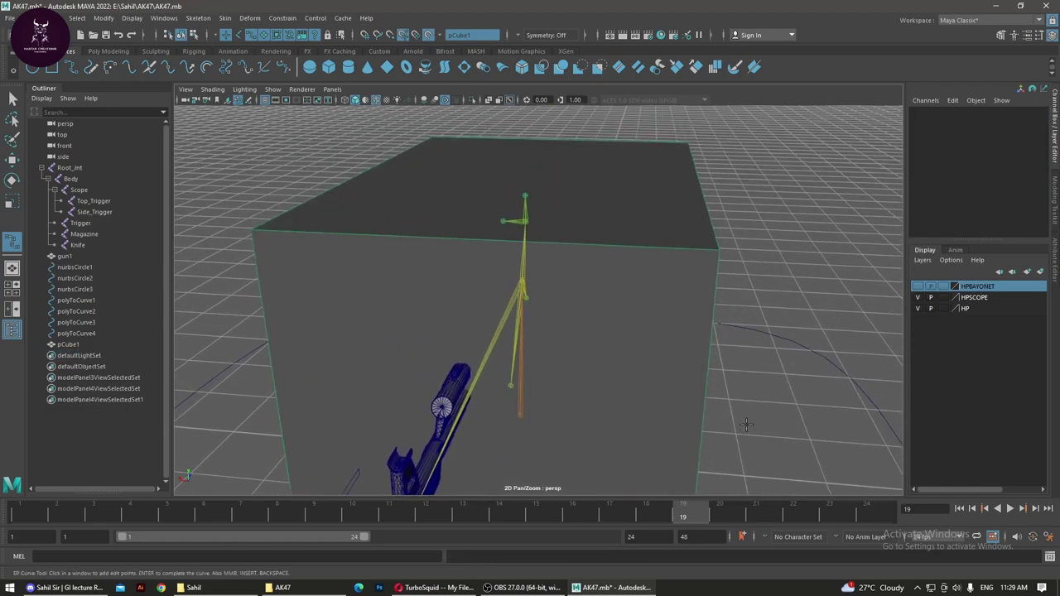
left_click(284, 72)
left_click(251, 229)
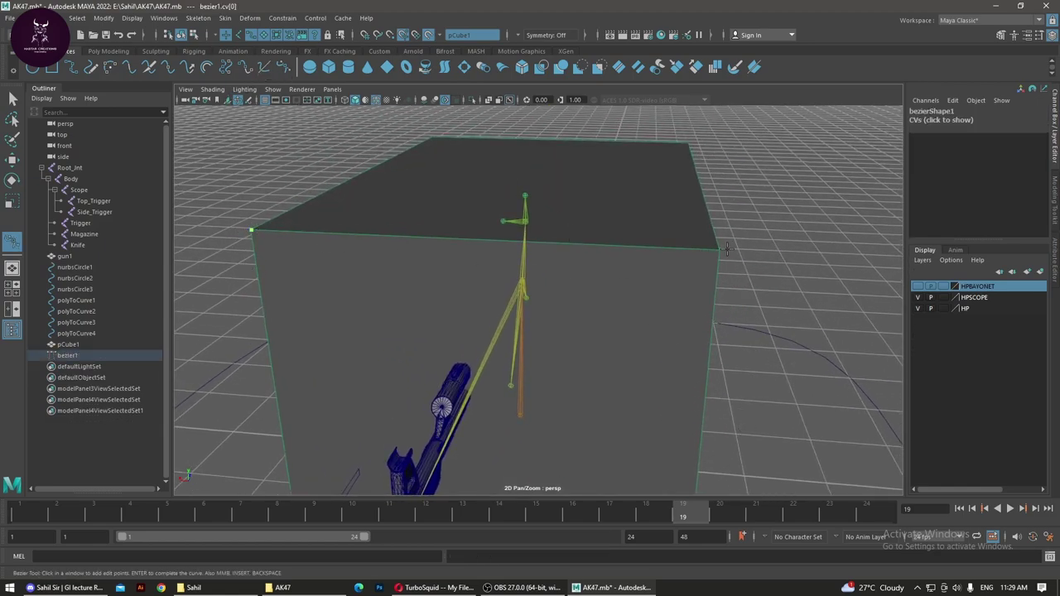
left_click(721, 248)
left_click_drag(741, 260, 650, 208, "alt")
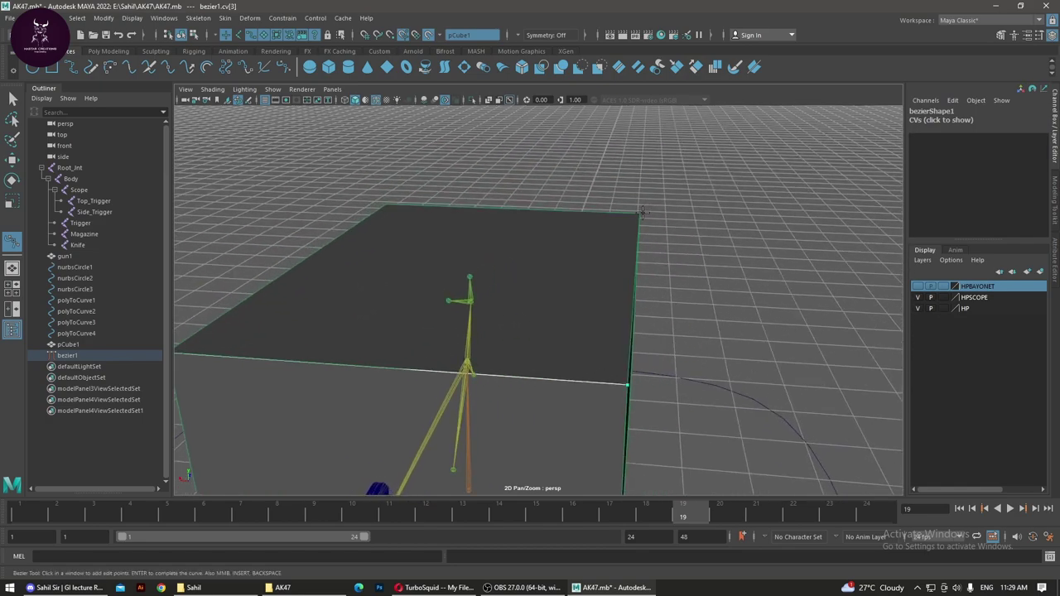
left_click(636, 214)
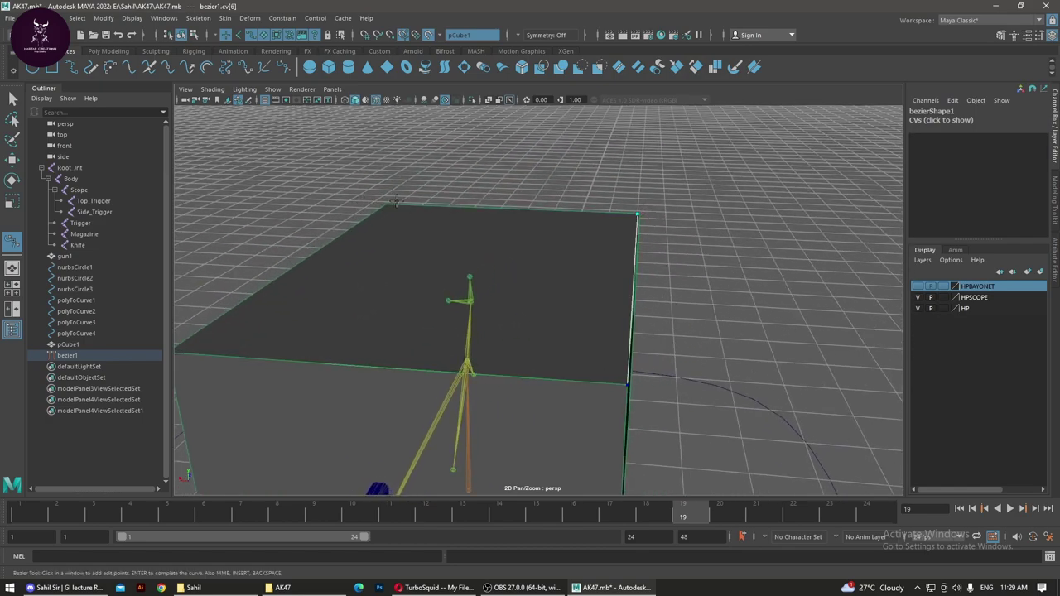
left_click(385, 203)
mouse_move(308, 319)
left_mouse_down("alt")
mouse_move(375, 421)
mouse_move(576, 386)
left_mouse_up("alt")
left_click(402, 412)
key("ctrl+z")
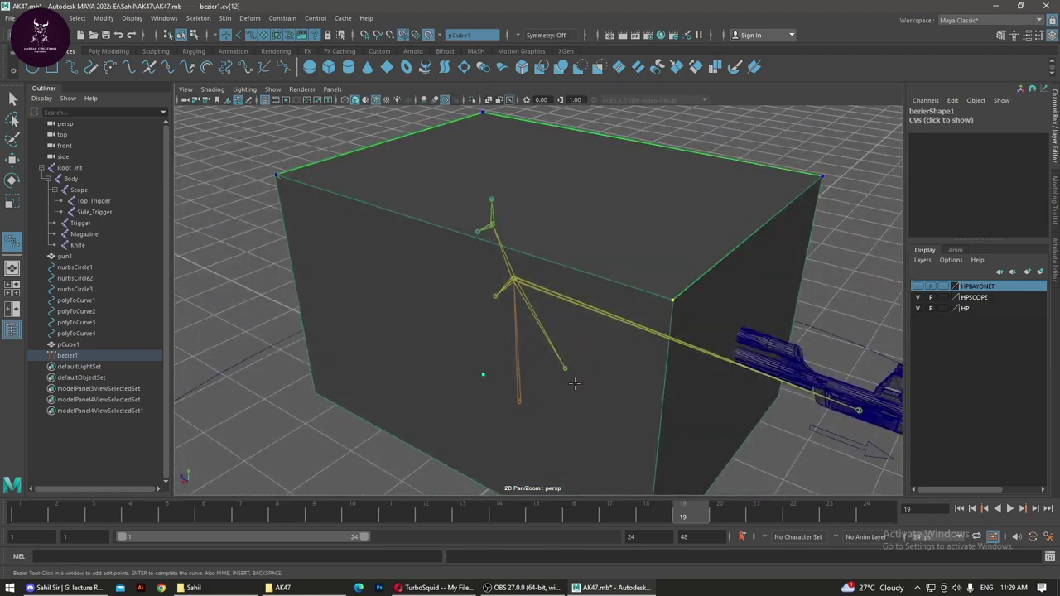
key("ctrl+z")
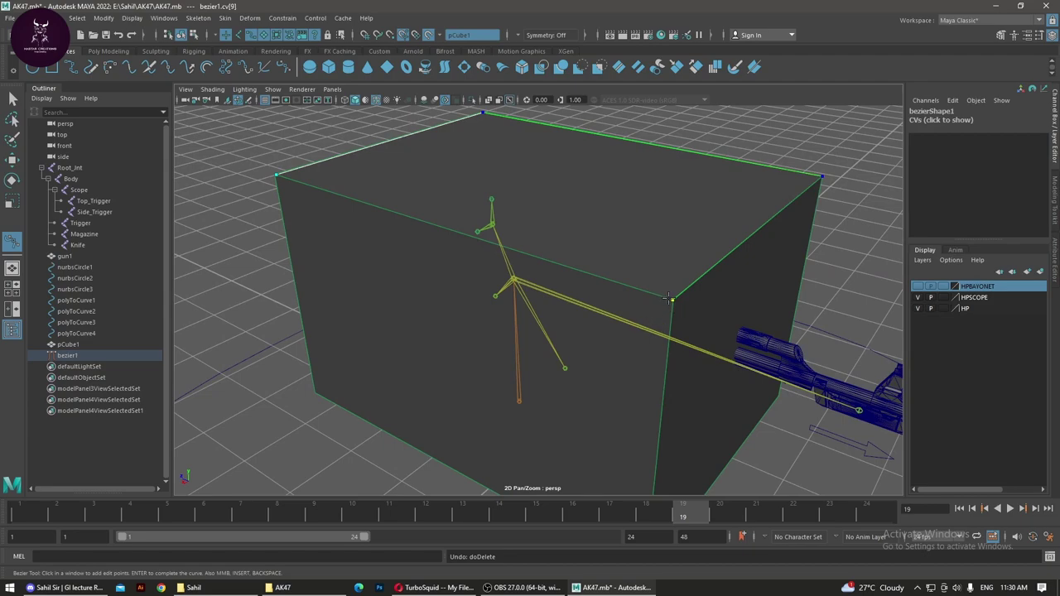
Step: Add a Bezier point at the cube's near corner, undoing and redoing the latest segments
left_click_drag(697, 332, 634, 332, "alt")
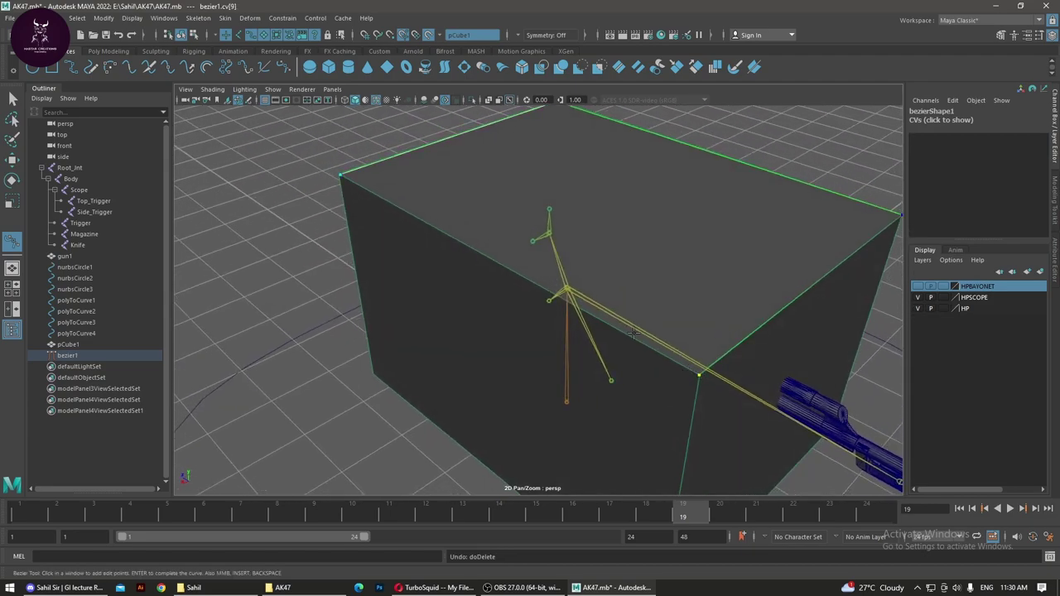
left_click(698, 373)
left_click_drag(698, 374, 759, 403, "alt")
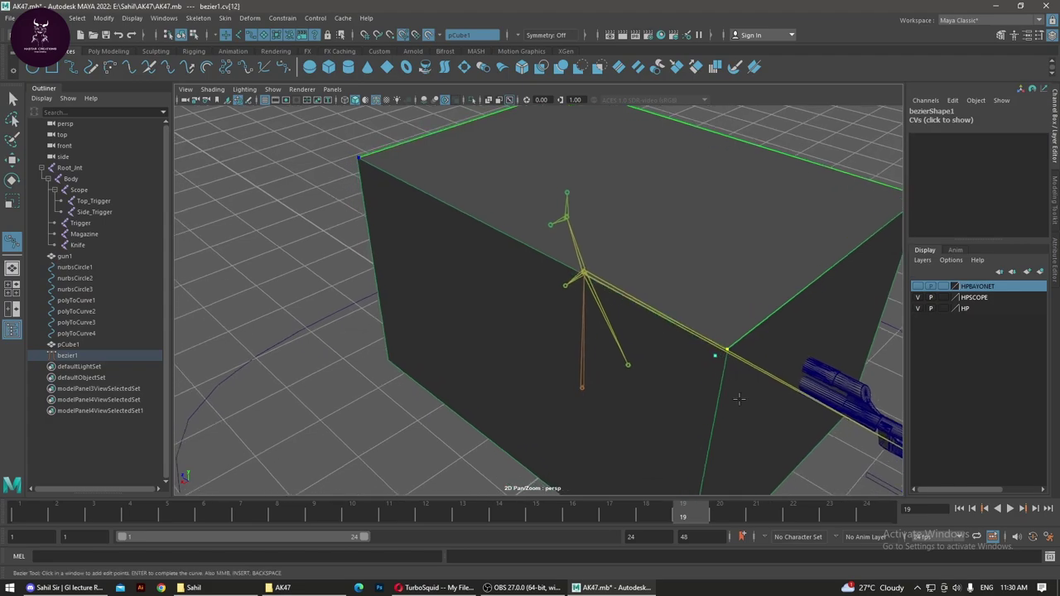
key("ctrl+z")
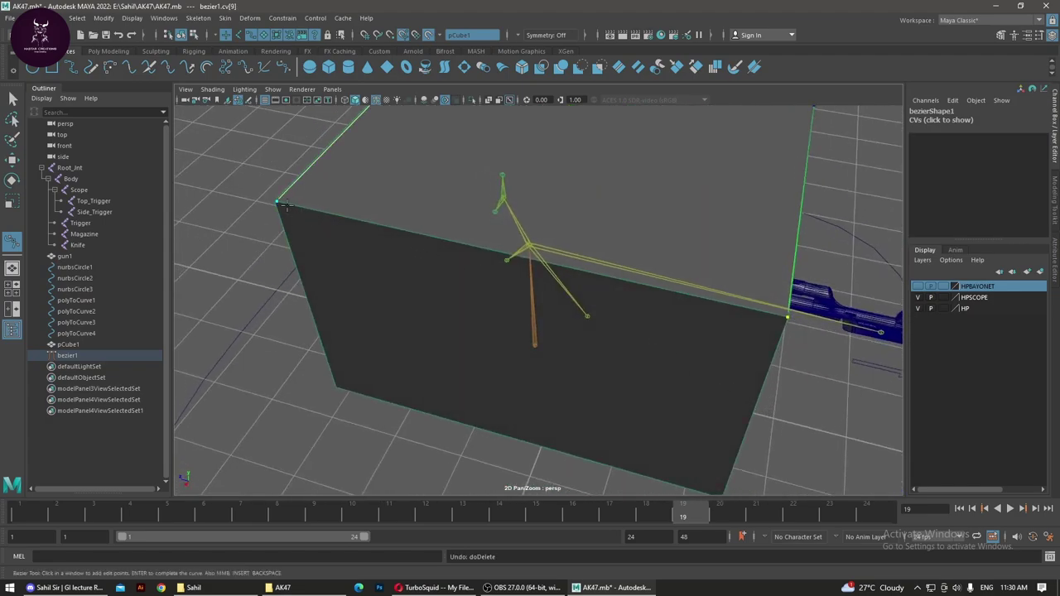
mouse_move(282, 202)
left_mouse_down("alt")
mouse_move(360, 308)
mouse_move(352, 325)
mouse_move(398, 318)
left_mouse_up("alt")
key("ctrl+z")
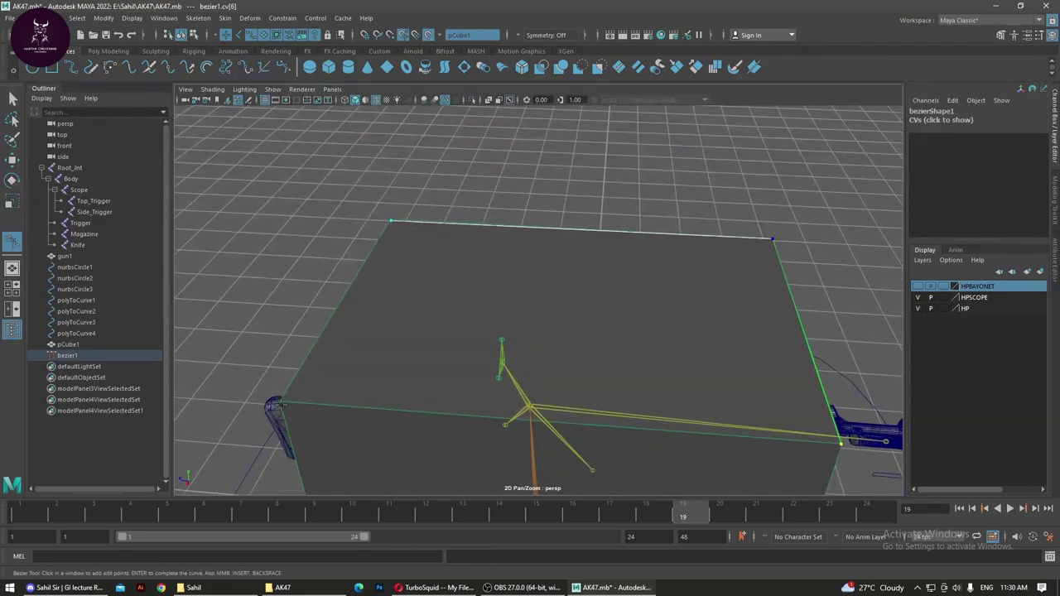
key("shift+z")
mouse_move(442, 421)
left_mouse_down("alt")
mouse_move(480, 411)
mouse_move(445, 432)
mouse_move(423, 428)
mouse_move(511, 427)
mouse_move(405, 440)
mouse_move(311, 308)
mouse_move(614, 353)
mouse_move(651, 334)
mouse_move(625, 373)
mouse_move(577, 239)
left_mouse_up("alt")
key("ctrl+z")
key("shift+z")
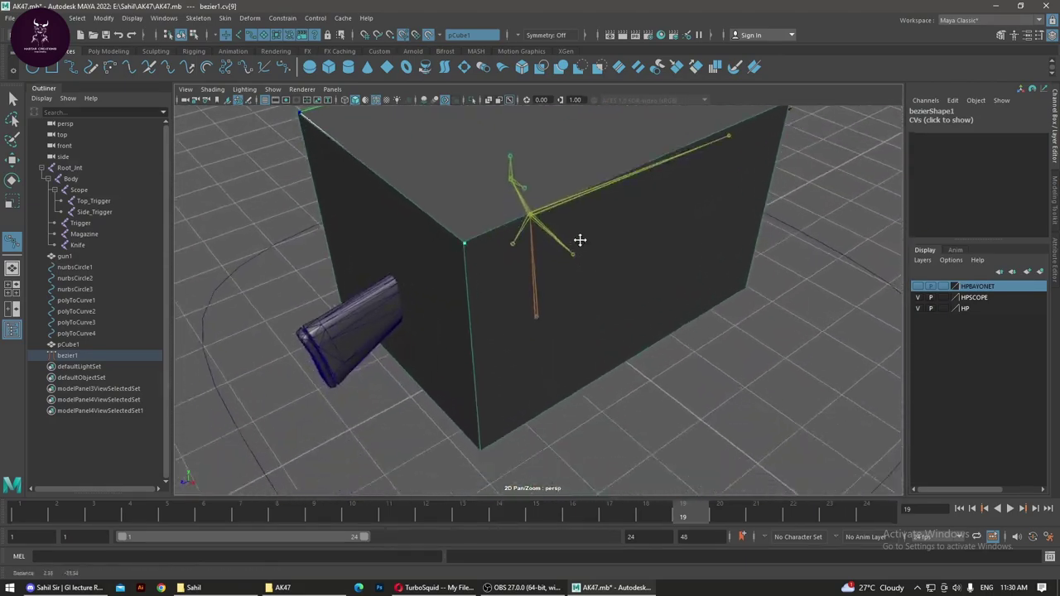
middle_click_drag(577, 239, 583, 341, "alt")
mouse_move(583, 342)
left_mouse_down("alt")
mouse_move(525, 357)
mouse_move(622, 357)
mouse_move(417, 359)
mouse_move(477, 341)
mouse_move(518, 271)
left_mouse_up("alt")
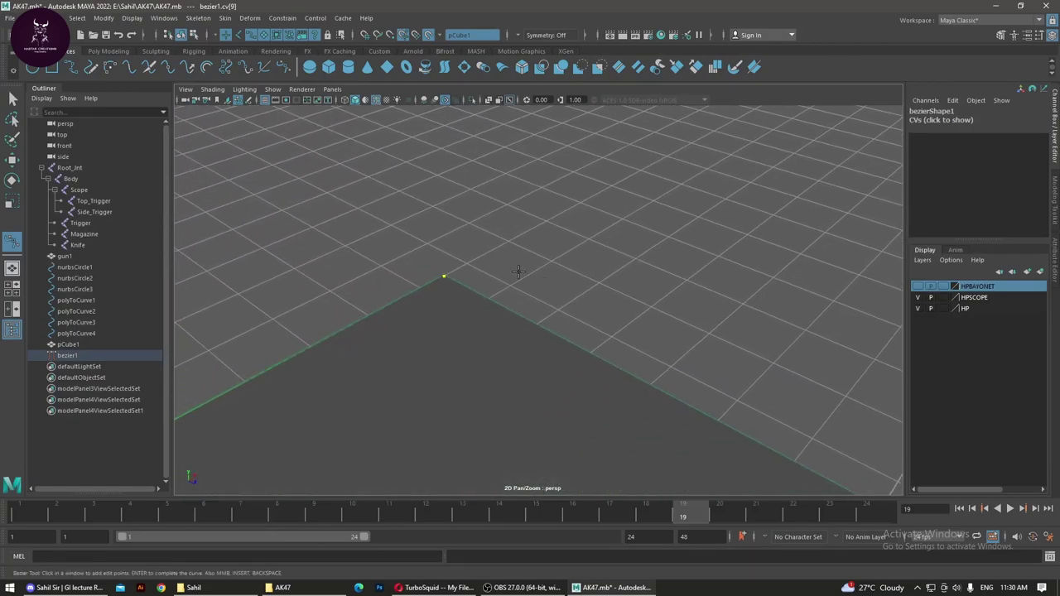
Step: Add Bezier points at the box's apex and side corners while closing in on the box
left_click(448, 276)
mouse_move(447, 276)
left_mouse_down("alt")
mouse_move(555, 315)
mouse_move(529, 202)
mouse_move(611, 303)
mouse_move(564, 421)
mouse_move(431, 331)
mouse_move(295, 397)
mouse_move(399, 413)
mouse_move(678, 423)
left_mouse_up("alt")
left_click(555, 443)
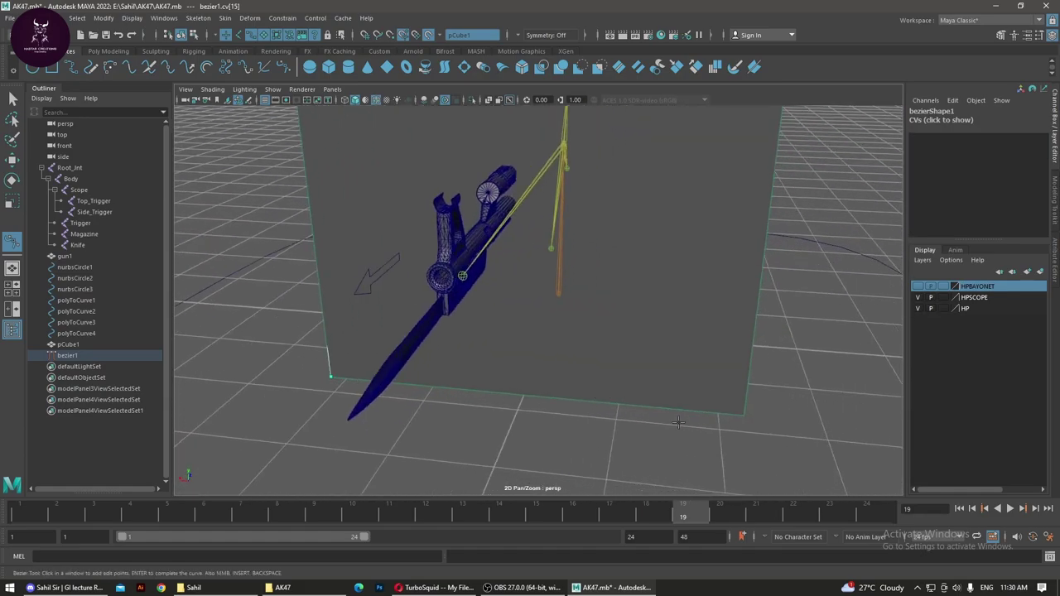
left_click(743, 415)
mouse_move(743, 415)
left_mouse_down("alt")
mouse_move(748, 428)
mouse_move(674, 272)
mouse_move(497, 249)
left_mouse_up("alt")
scroll(752, 384, "up", 3)
mouse_move(752, 384)
left_mouse_down("alt")
mouse_move(651, 390)
mouse_move(661, 429)
mouse_move(608, 256)
mouse_move(708, 394)
mouse_move(629, 488)
left_mouse_up("alt")
left_click(611, 512)
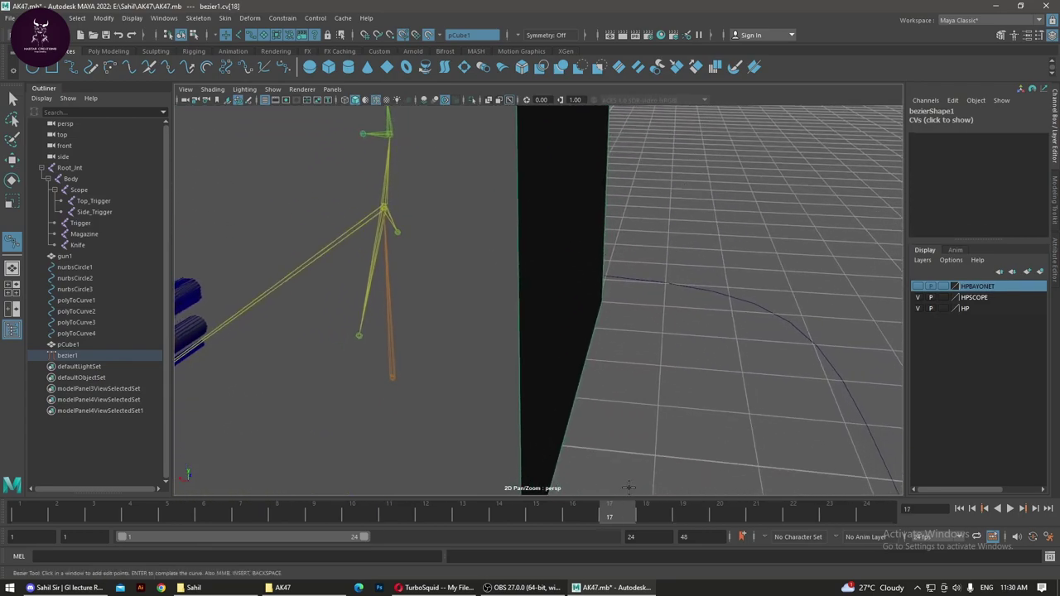
mouse_move(579, 424)
left_mouse_down("alt")
mouse_move(468, 412)
mouse_move(651, 372)
mouse_move(670, 421)
mouse_move(597, 437)
mouse_move(632, 348)
left_mouse_up("alt")
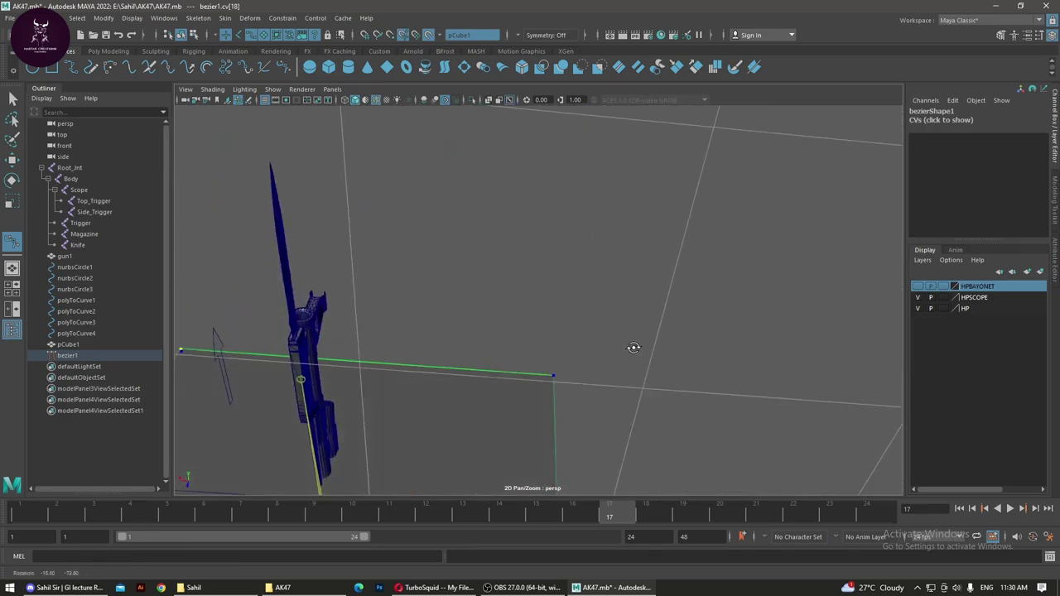
key("alt+period")
key("alt+period")
mouse_move(636, 397)
left_mouse_down("alt")
mouse_move(666, 319)
mouse_move(397, 323)
mouse_move(743, 177)
mouse_move(643, 298)
mouse_move(597, 380)
left_mouse_up("alt")
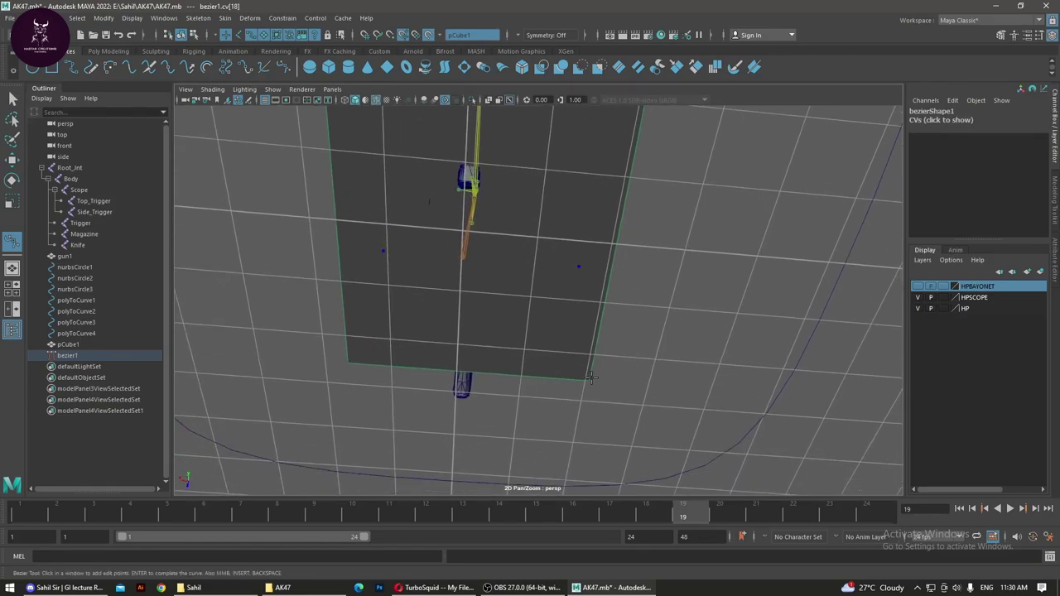
Step: Add Bezier points at the box corner and lower-left corner, then review the outline
left_click(589, 379)
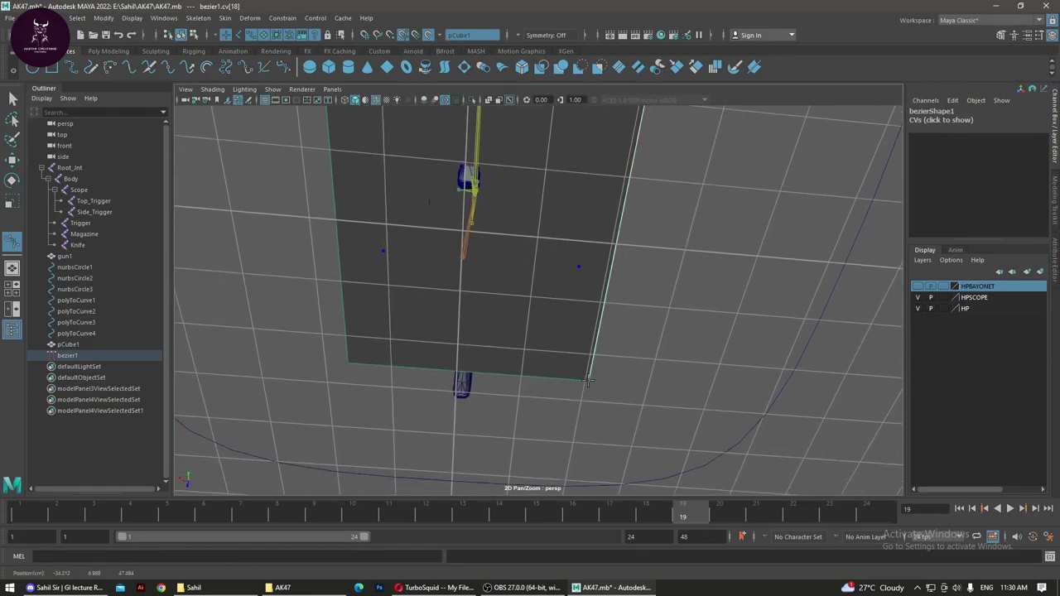
left_click(348, 362)
mouse_move(348, 362)
left_mouse_down("alt")
mouse_move(675, 251)
mouse_move(784, 367)
left_mouse_up("alt")
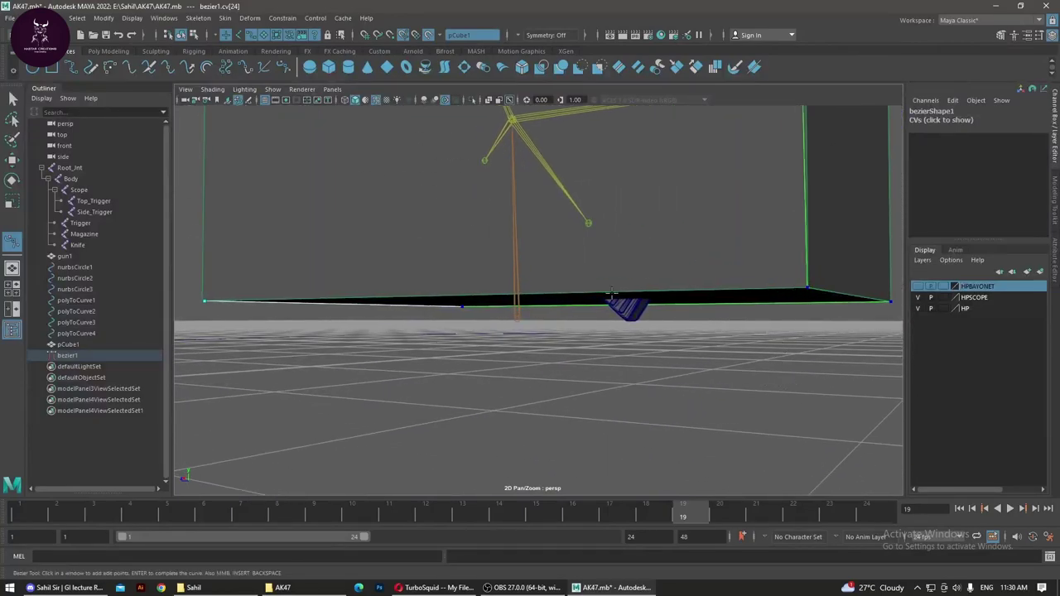
mouse_move(395, 283)
left_mouse_down("alt")
mouse_move(666, 378)
mouse_move(507, 188)
mouse_move(601, 267)
mouse_move(528, 333)
left_mouse_up("alt")
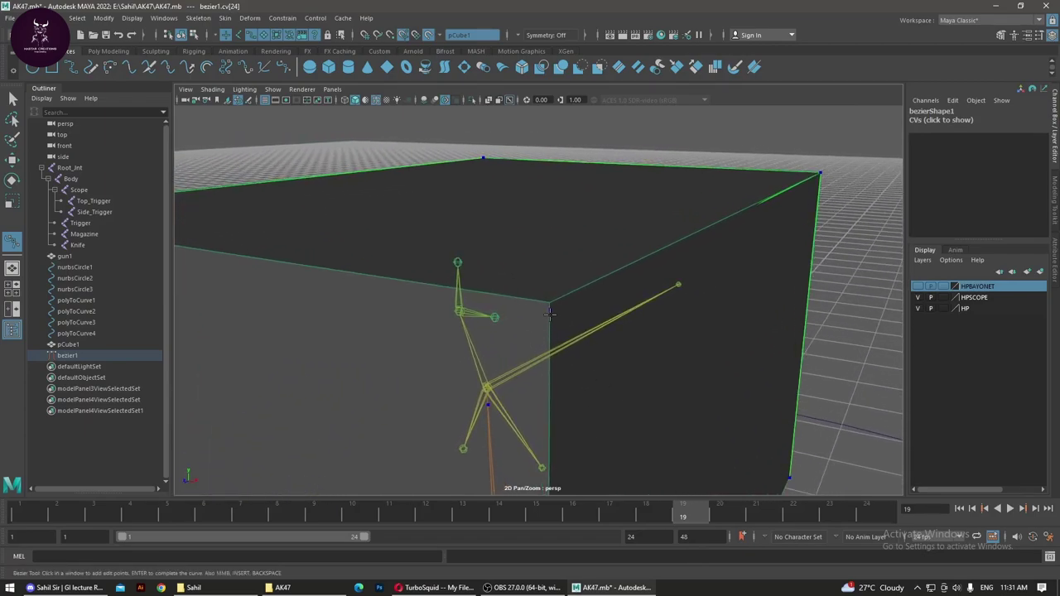
mouse_move(617, 329)
left_mouse_down("alt")
mouse_move(588, 355)
mouse_move(674, 362)
left_mouse_up("alt")
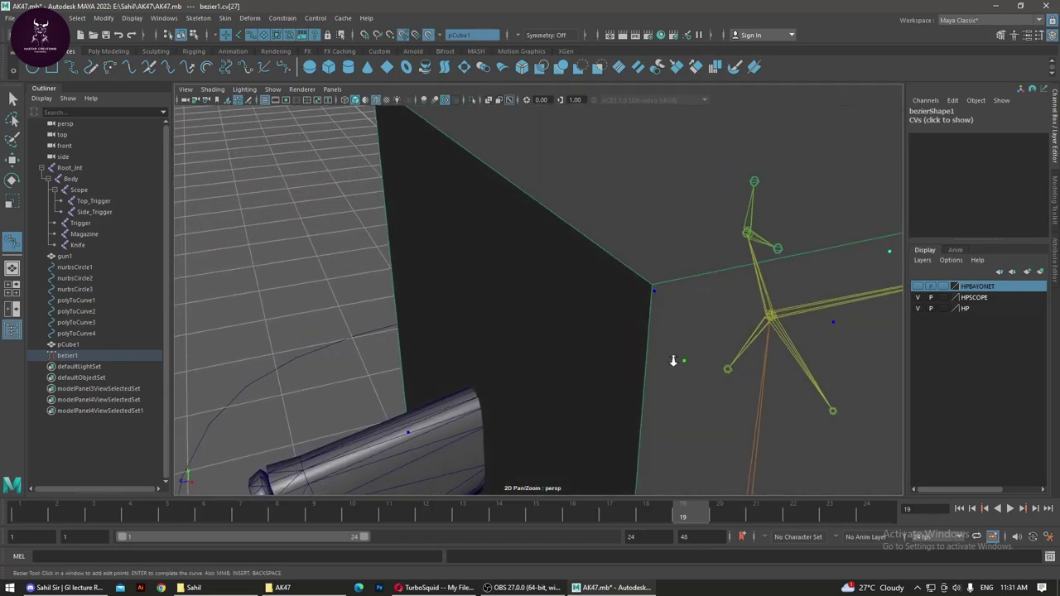
right_click_drag(674, 362, 643, 341, "alt")
middle_click_drag(643, 341, 498, 333, "alt")
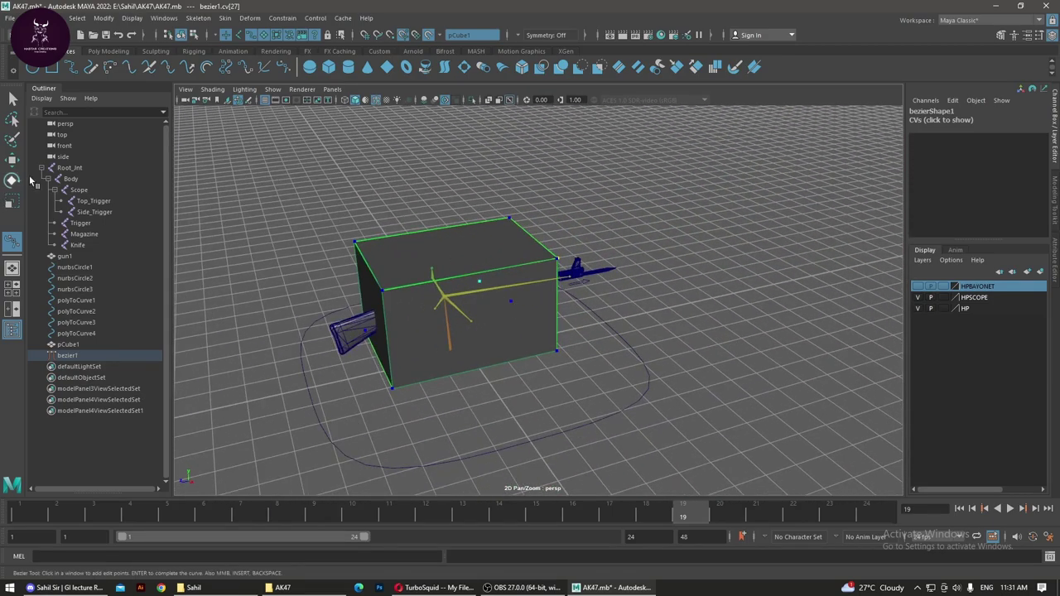
Step: Finish the curve, move bezier1 off the box along X and delete it
left_click(15, 99)
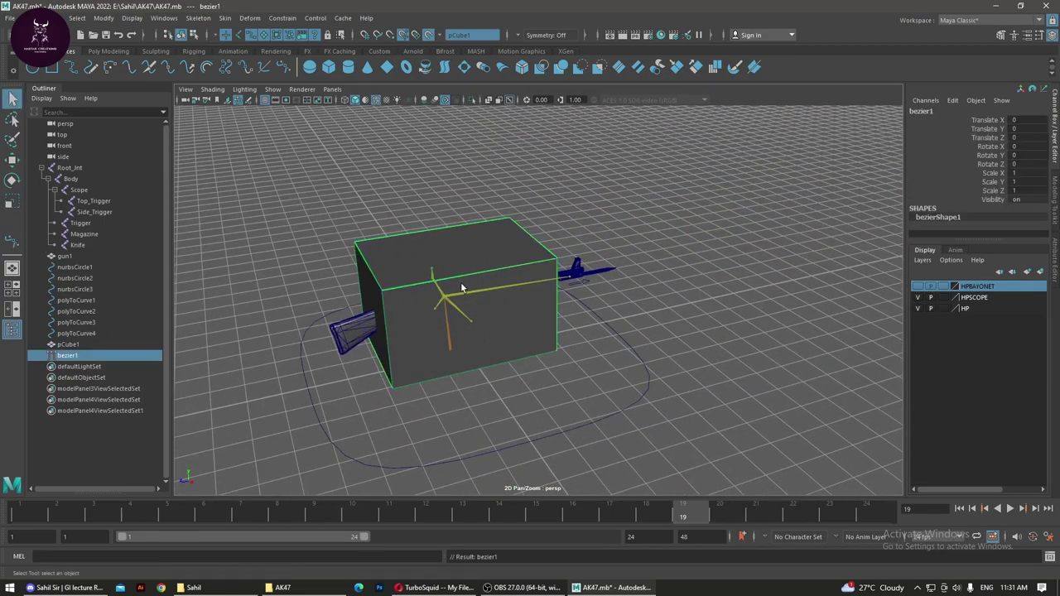
key("w")
left_click_drag(507, 400, 647, 490)
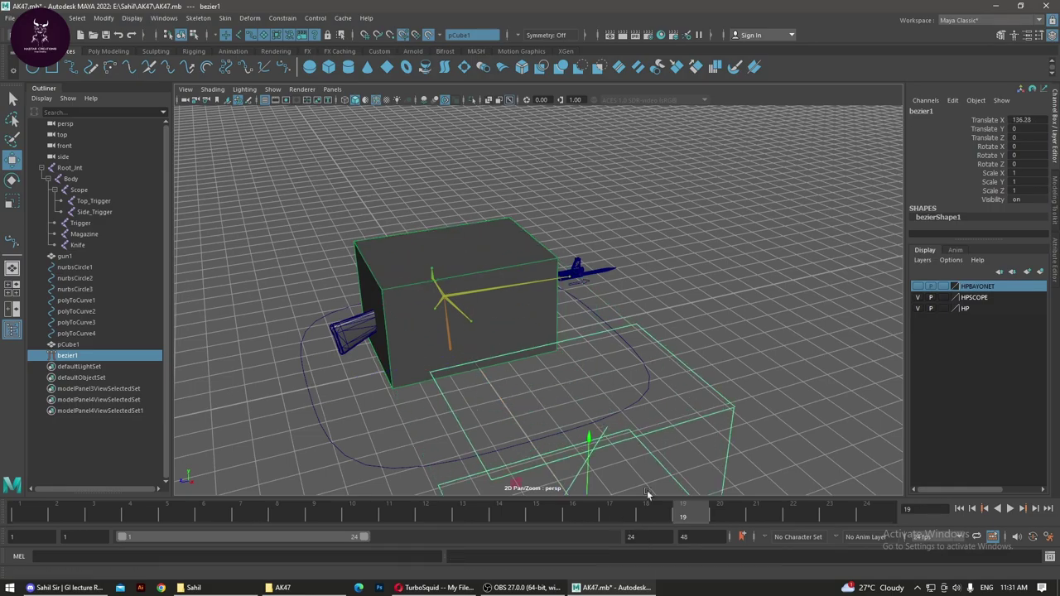
middle_click_drag(647, 489, 646, 195, "alt")
mouse_move(646, 195)
left_mouse_down("alt")
mouse_move(679, 289)
mouse_move(622, 325)
mouse_move(640, 301)
left_mouse_up("alt")
key("Delete")
left_click_drag(548, 248, 628, 416, "alt")
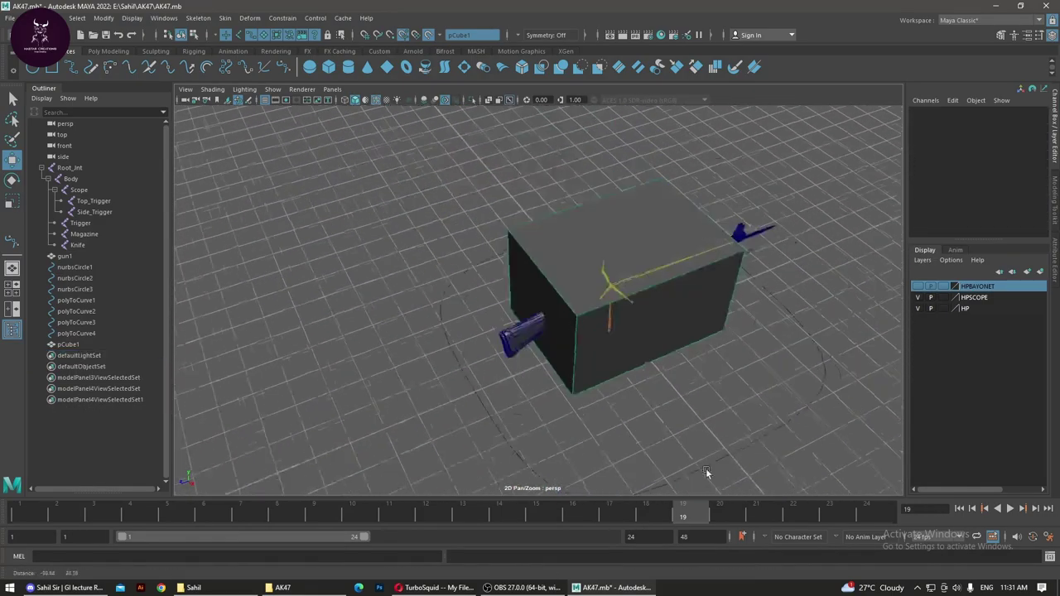
scroll(663, 389, "up", 5)
Step: Clear the selection and make the cube no longer a live surface with Modify > Make Not Live
right_click(629, 327)
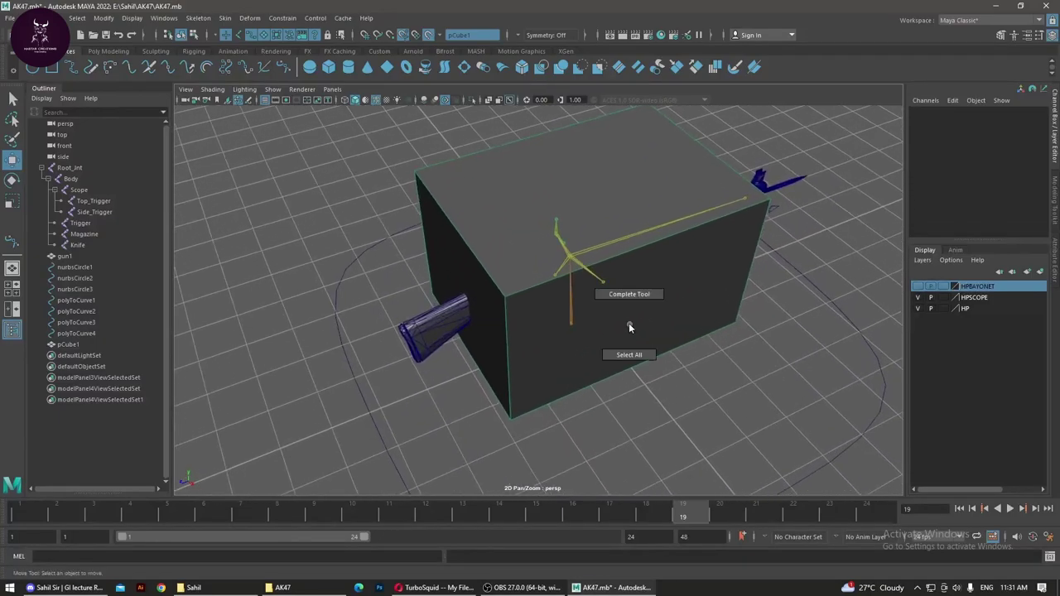
right_click(646, 326)
left_click(644, 354)
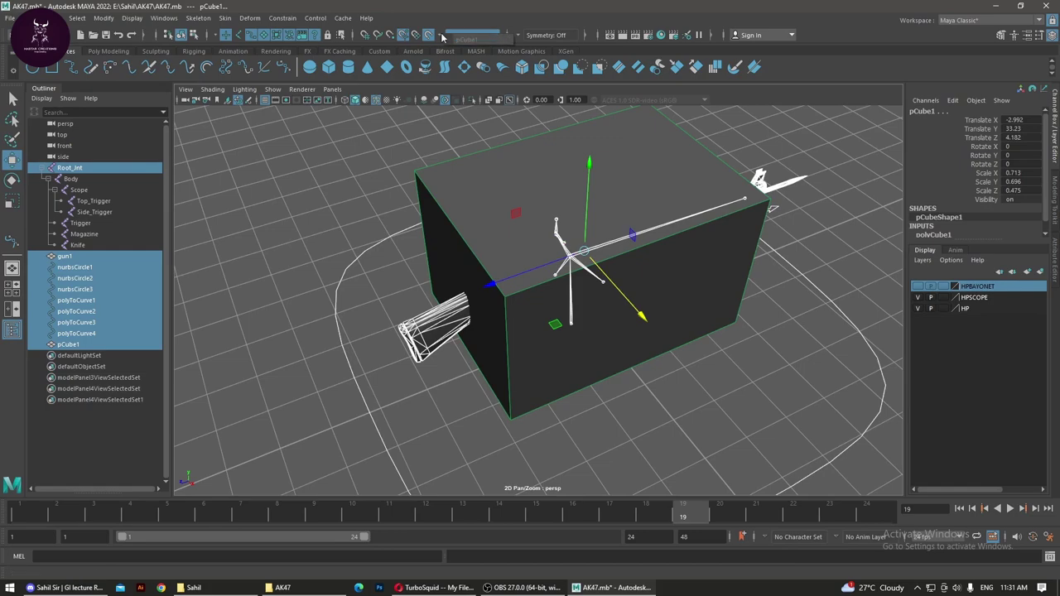
left_click(472, 34)
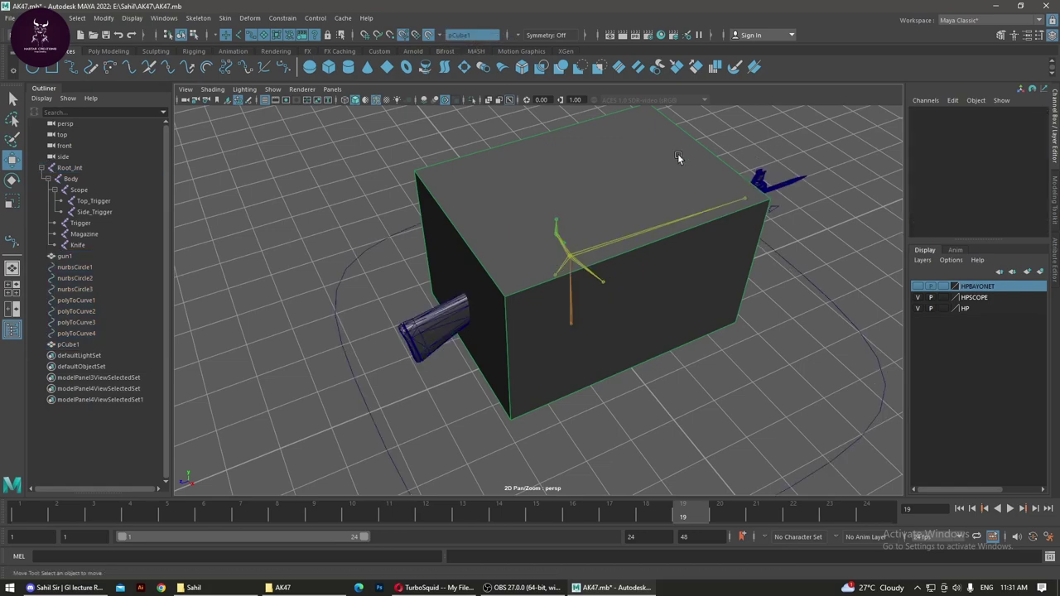
left_click(104, 17)
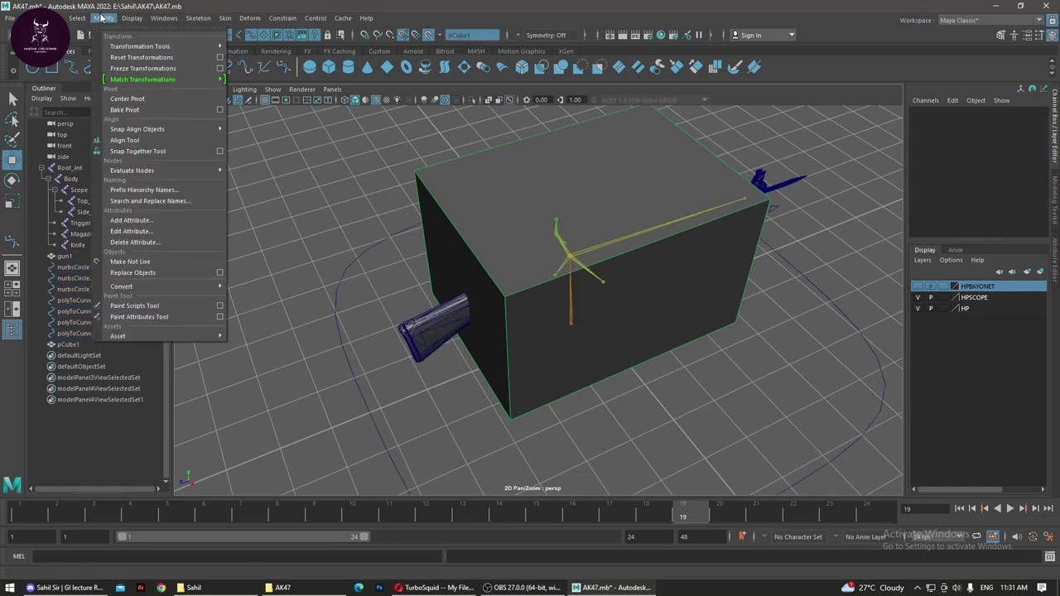
left_click(132, 261)
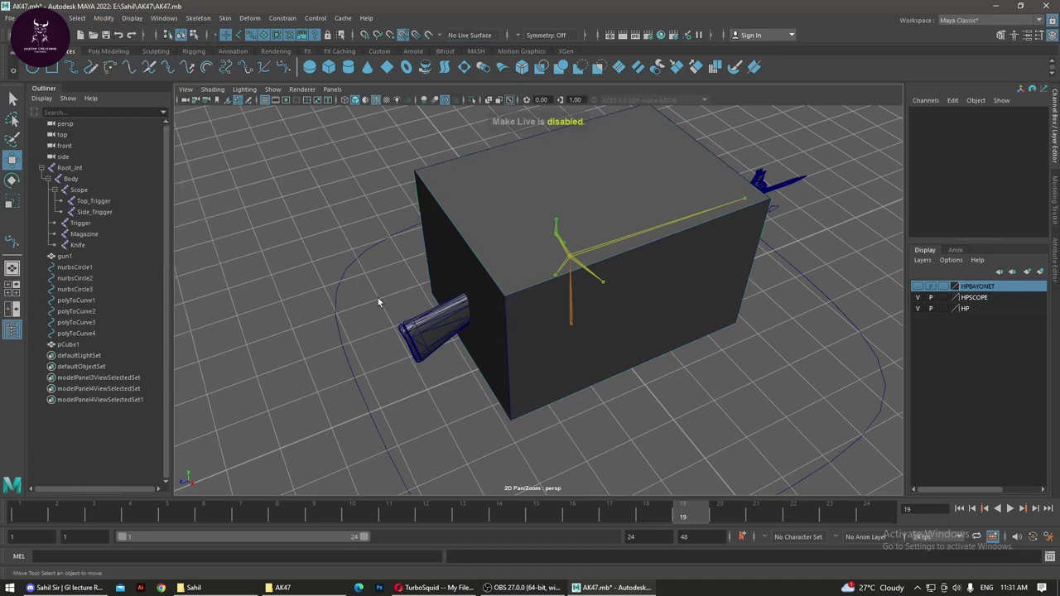
Step: Move the cube away from the rifle to Translate Z 196.053, then clear the selection
left_click(654, 318)
scroll(653, 319, "down", 3)
scroll(653, 319, "down", 3)
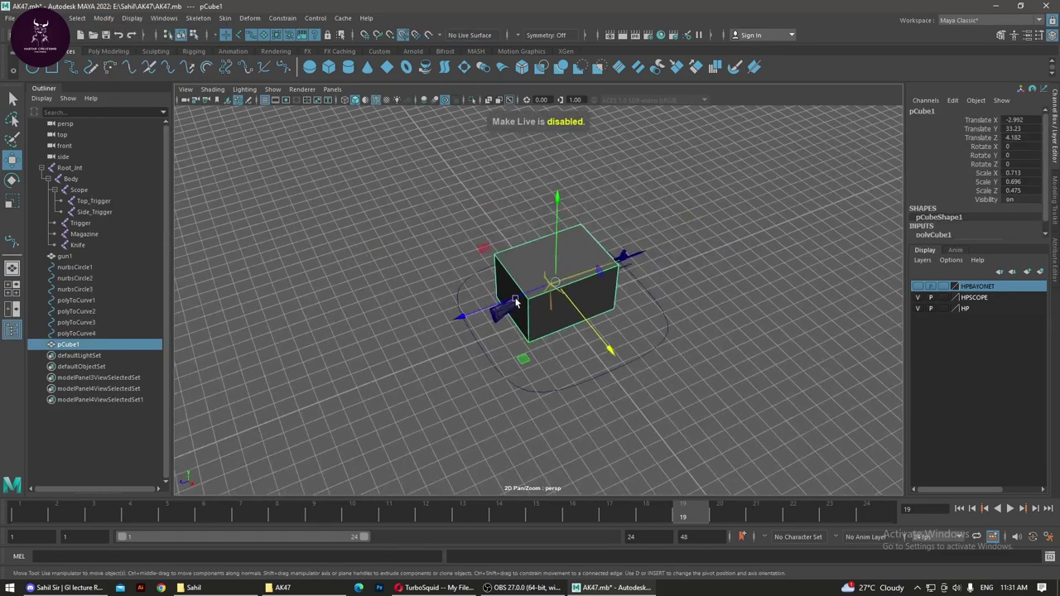
left_click_drag(460, 323, 255, 389)
middle_click_drag(255, 389, 433, 360, "alt")
scroll(638, 352, "up", 3)
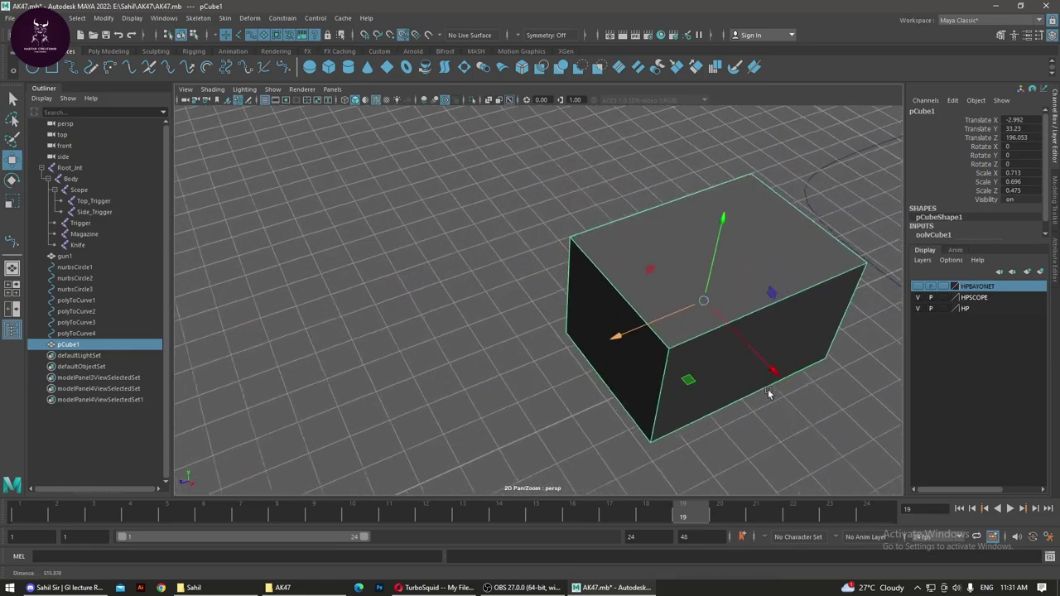
scroll(638, 352, "up", 2)
scroll(638, 352, "up", 2)
left_click_drag(638, 352, 530, 248, "alt")
right_click(566, 244)
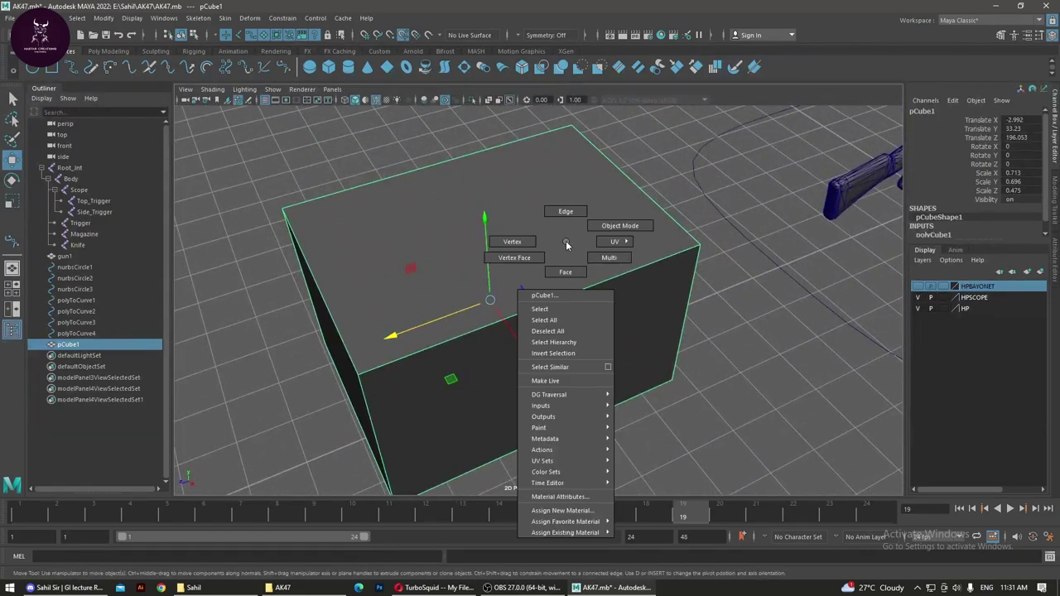
left_click(548, 330)
scroll(452, 273, "down", 3)
Step: Convert all twelve cube edges into a curve with Polygon Edges to Curve
scroll(452, 273, "down", 3)
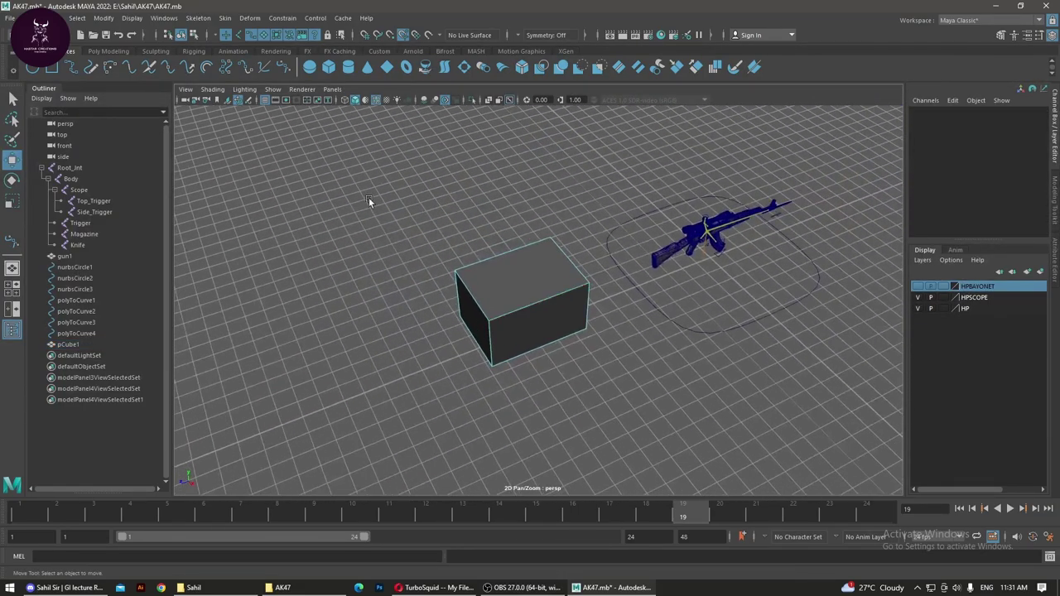
mouse_move(369, 198)
left_mouse_down()
mouse_move(593, 398)
mouse_move(646, 360)
mouse_move(605, 365)
left_mouse_up()
scroll(674, 406, "up", 3)
scroll(585, 373, "up", 2)
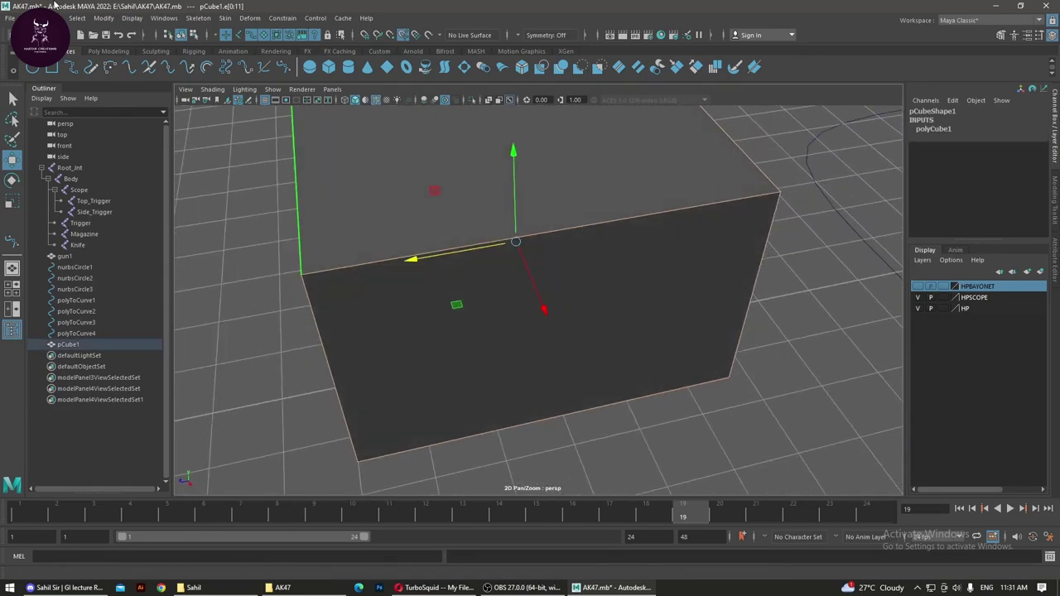
left_click(83, 18)
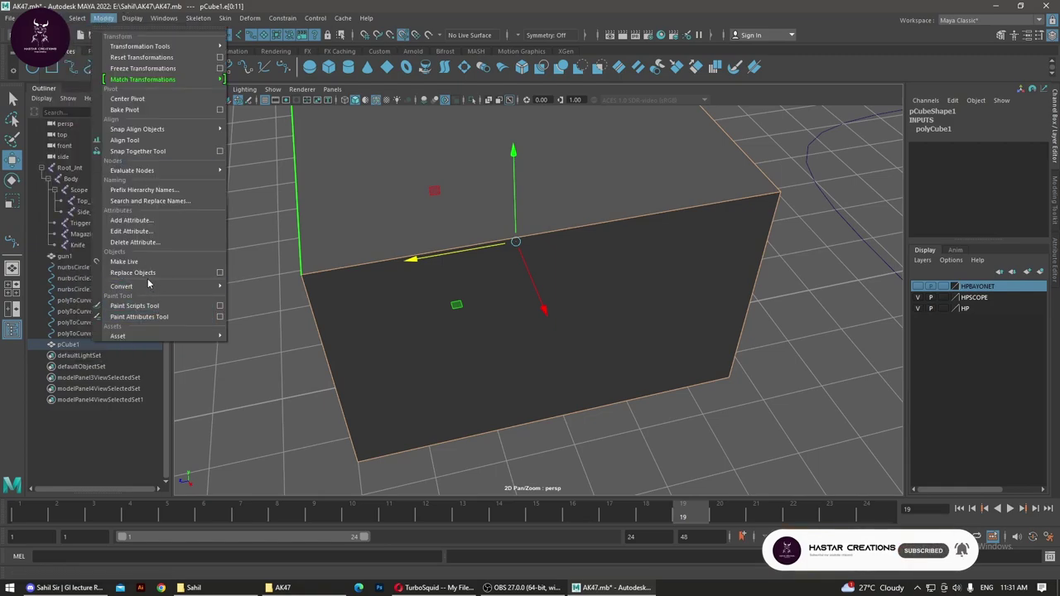
mouse_move(122, 286)
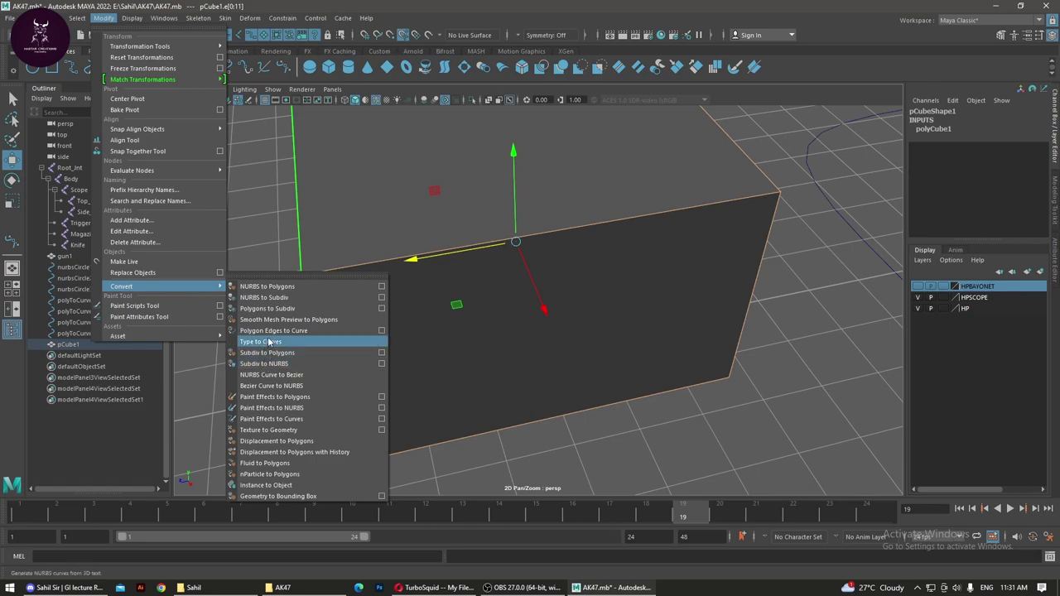
left_click(381, 330)
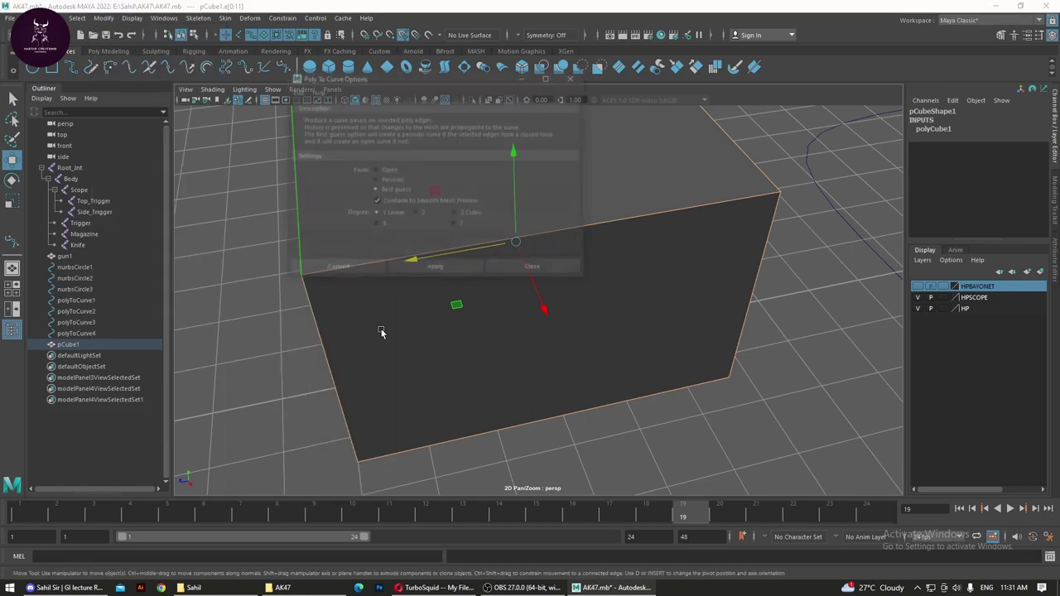
left_click(683, 208, "shift")
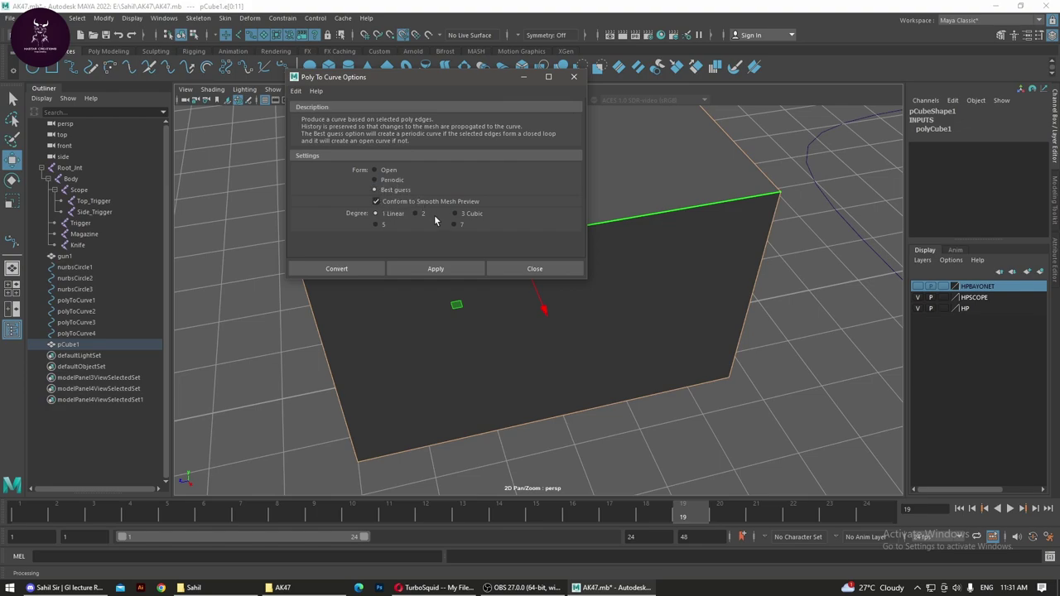
left_click(336, 268)
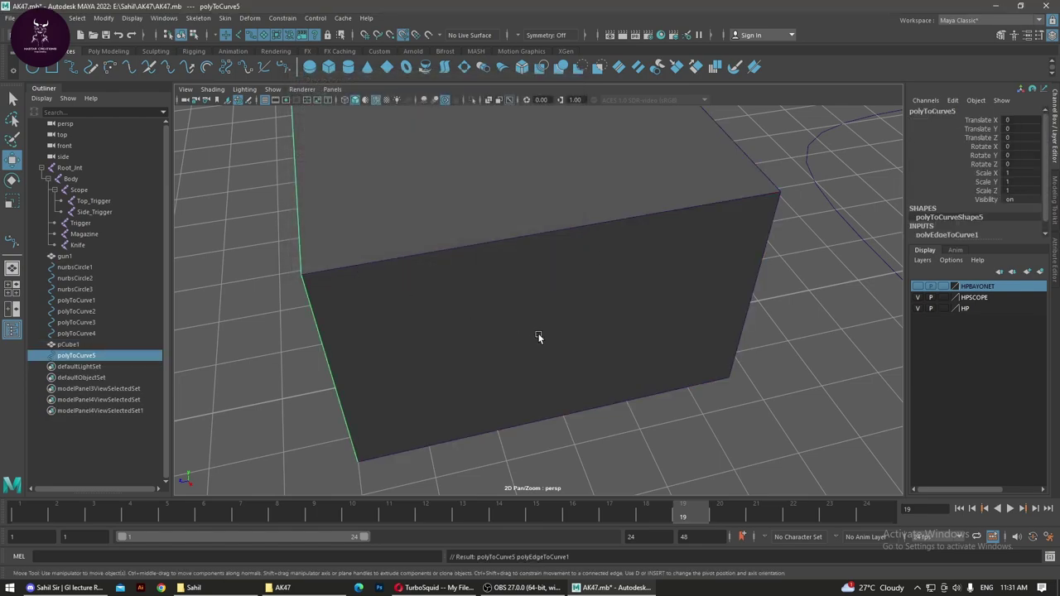
Step: Move the test edge curve aside, delete it, and reopen the Poly To Curve Options
scroll(401, 372, "down", 5)
mouse_move(401, 372)
left_mouse_down("alt")
mouse_move(478, 379)
mouse_move(550, 364)
left_mouse_up("alt")
mouse_move(725, 261)
left_mouse_down()
mouse_move(662, 279)
mouse_move(730, 267)
mouse_move(571, 360)
left_mouse_up()
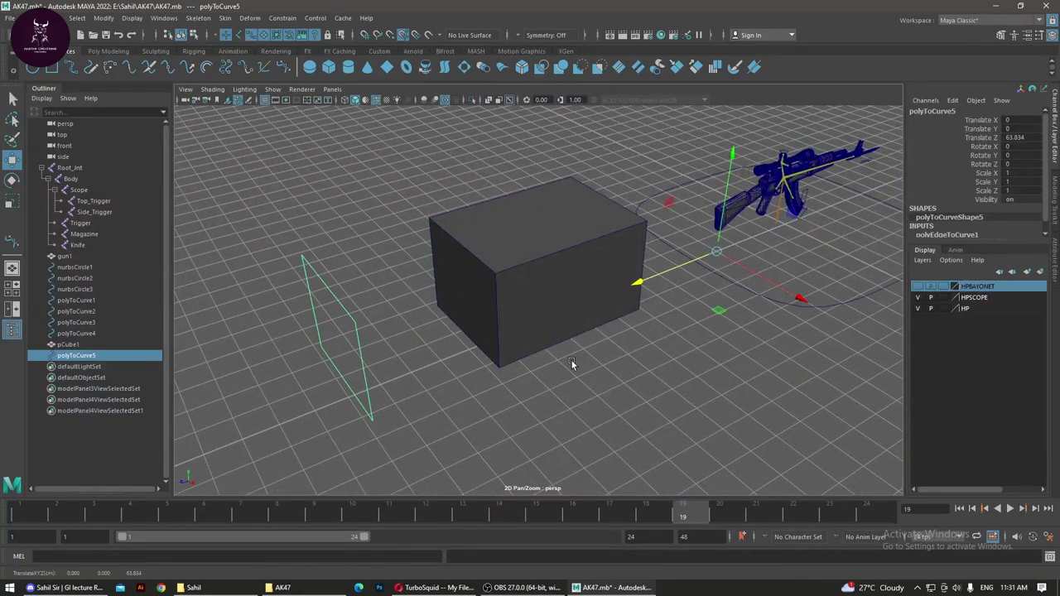
left_click(572, 360)
left_click(473, 287)
left_click(361, 315)
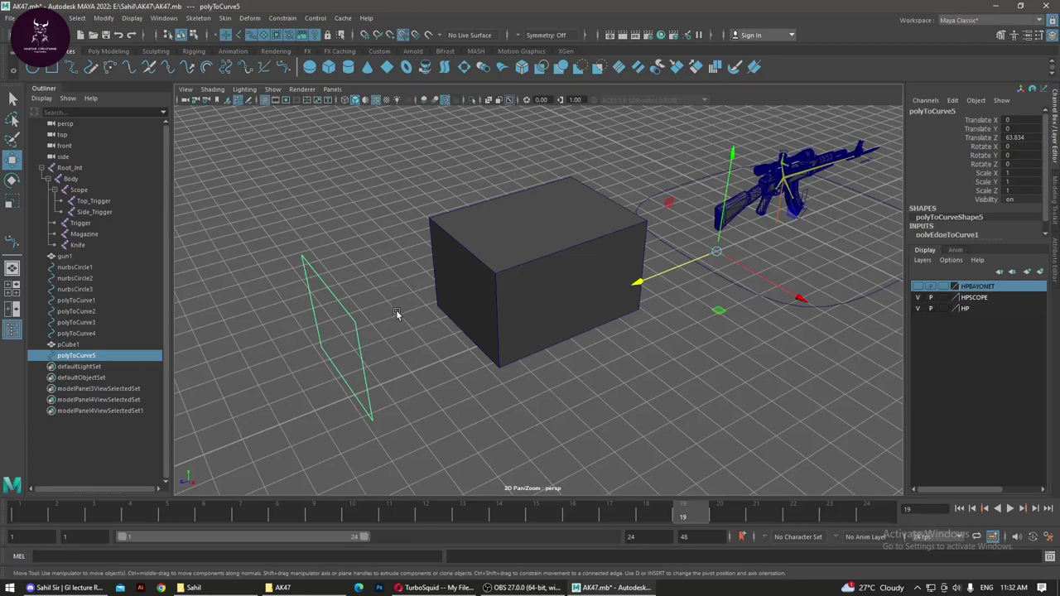
key("Delete")
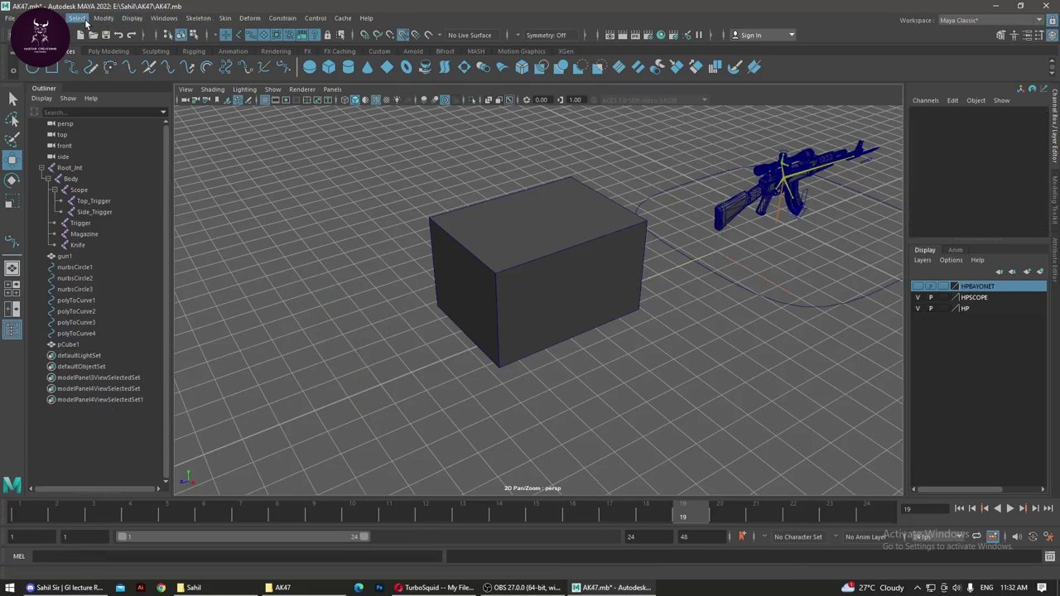
left_click(103, 18)
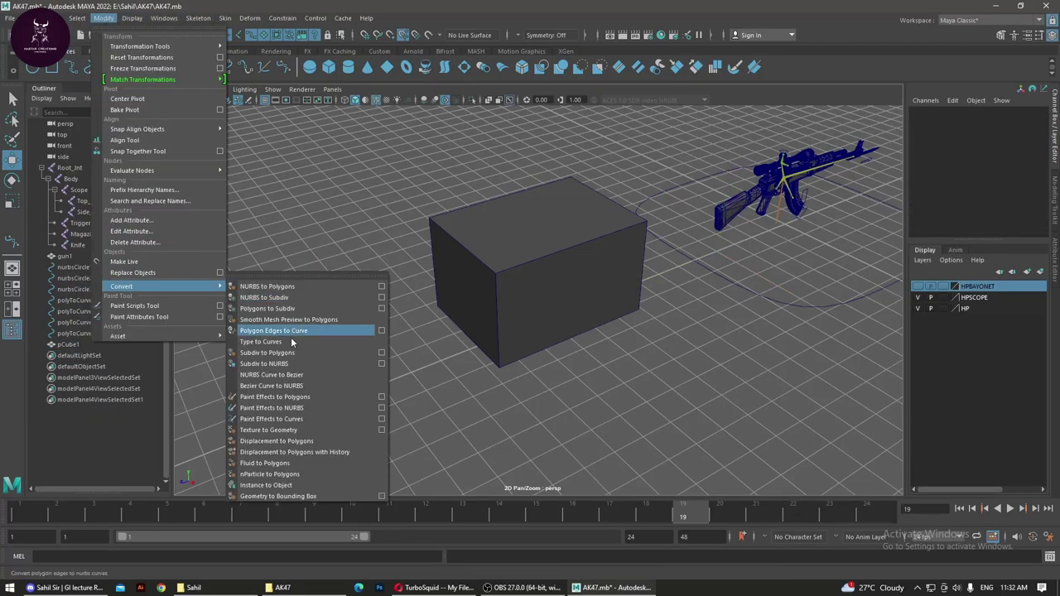
mouse_move(122, 286)
left_click(381, 330)
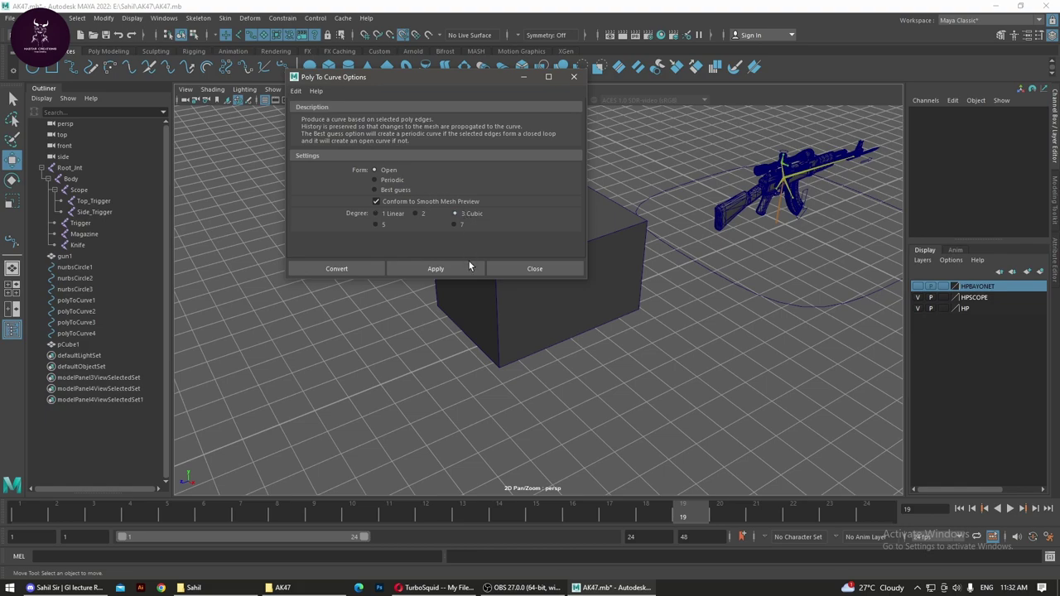
Step: Select pCube1 and attempt a Curves > Poly To Curve conversion on it
left_click(353, 265)
left_click(548, 305)
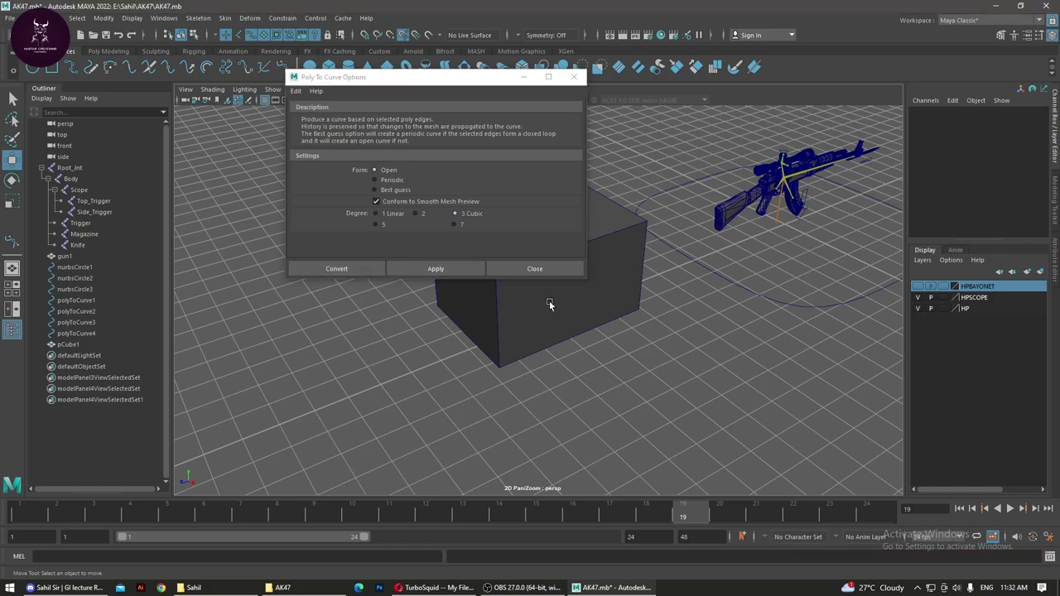
left_click(342, 269)
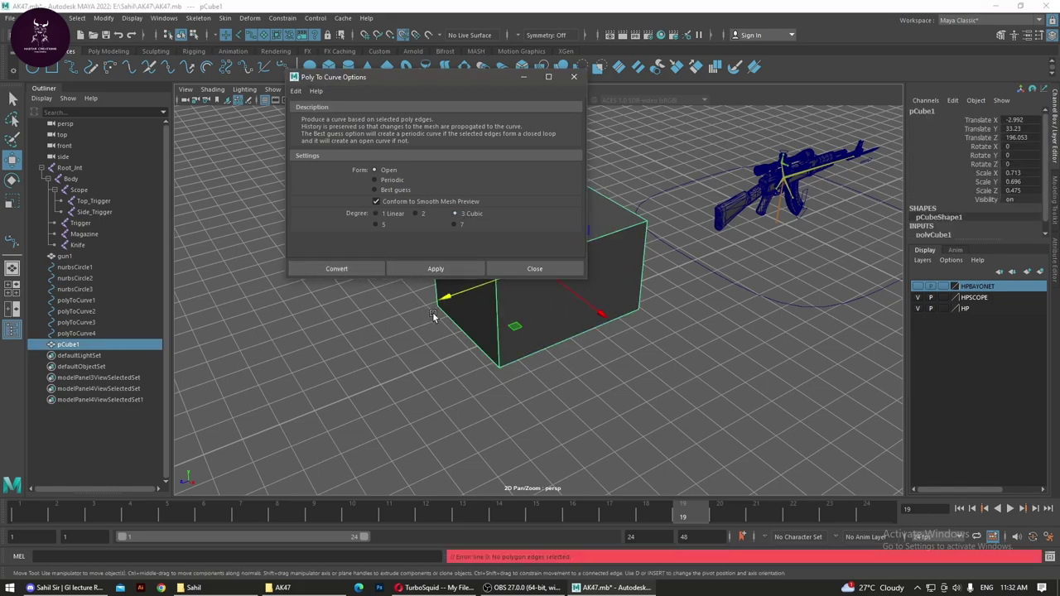
left_click(527, 326)
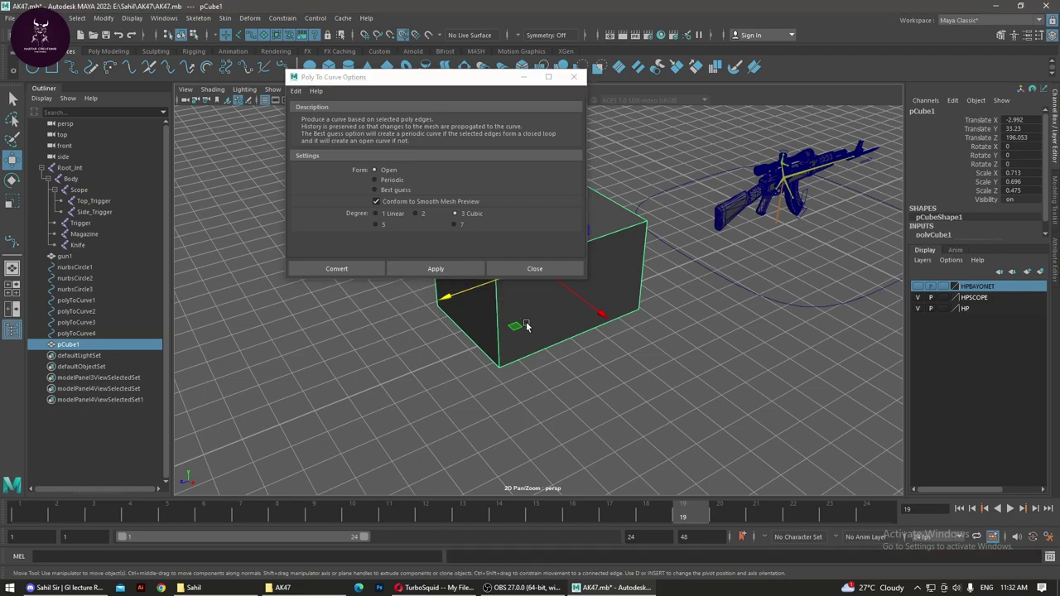
left_click(339, 270)
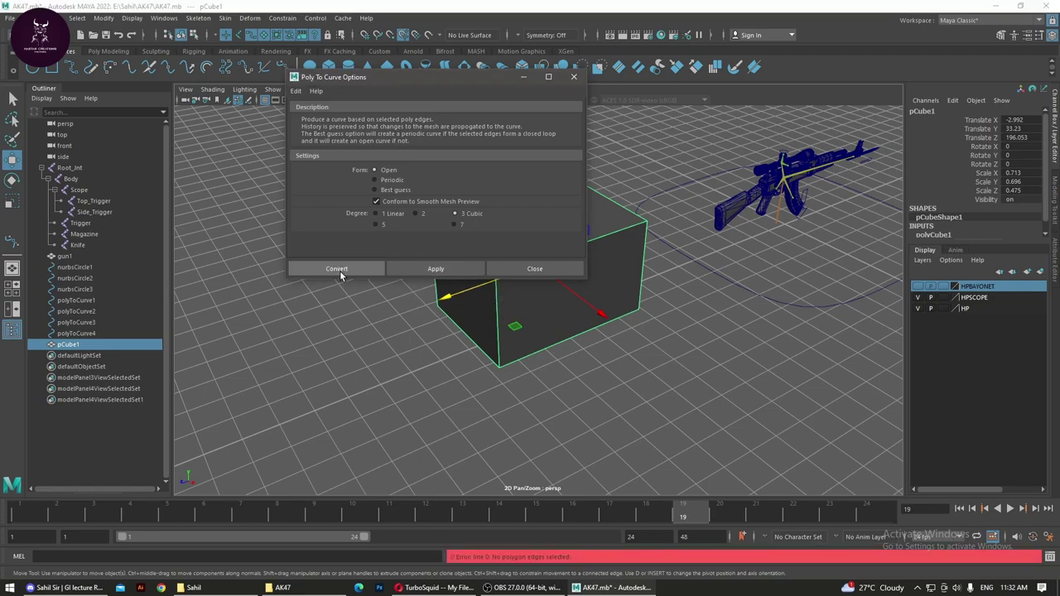
Step: Try Poly To Curve with degrees 2, 5, 7 and linear, and periodic and best-guess forms
left_click(421, 214)
left_click(384, 227)
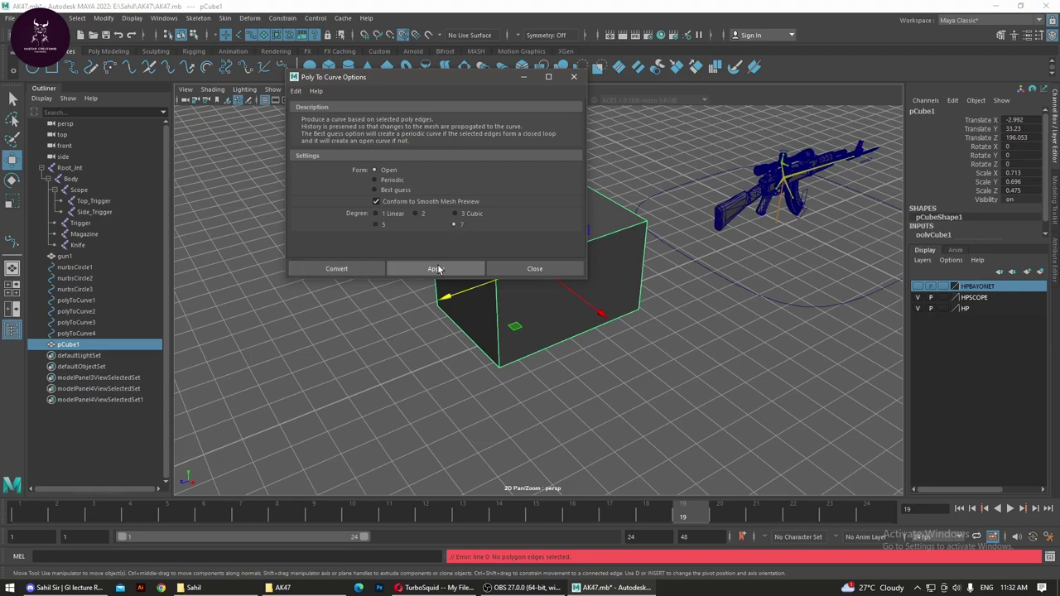
left_click(552, 334)
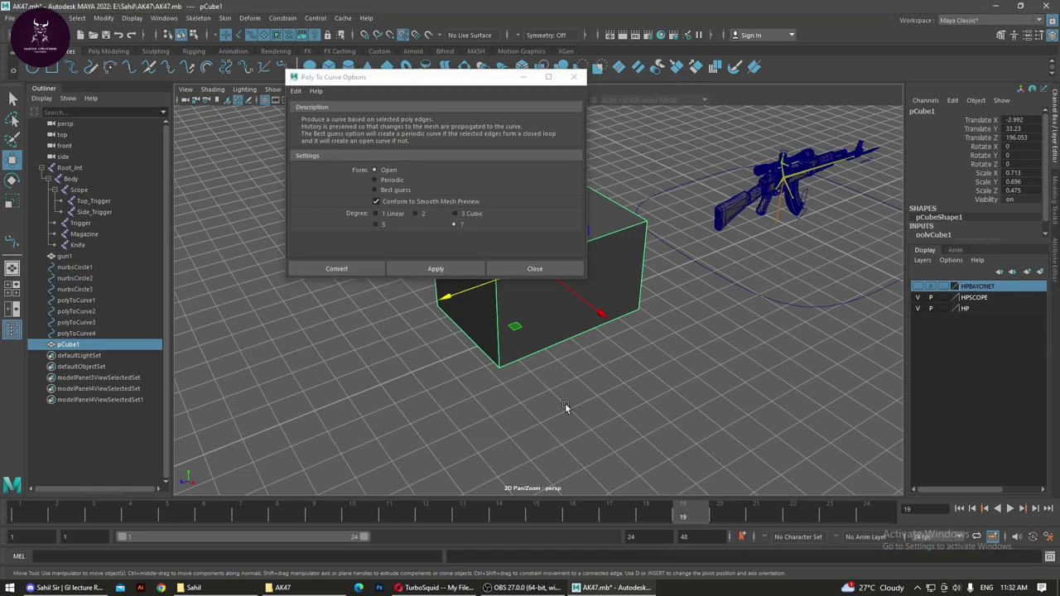
left_click(534, 327)
left_click(390, 180)
left_click(411, 270)
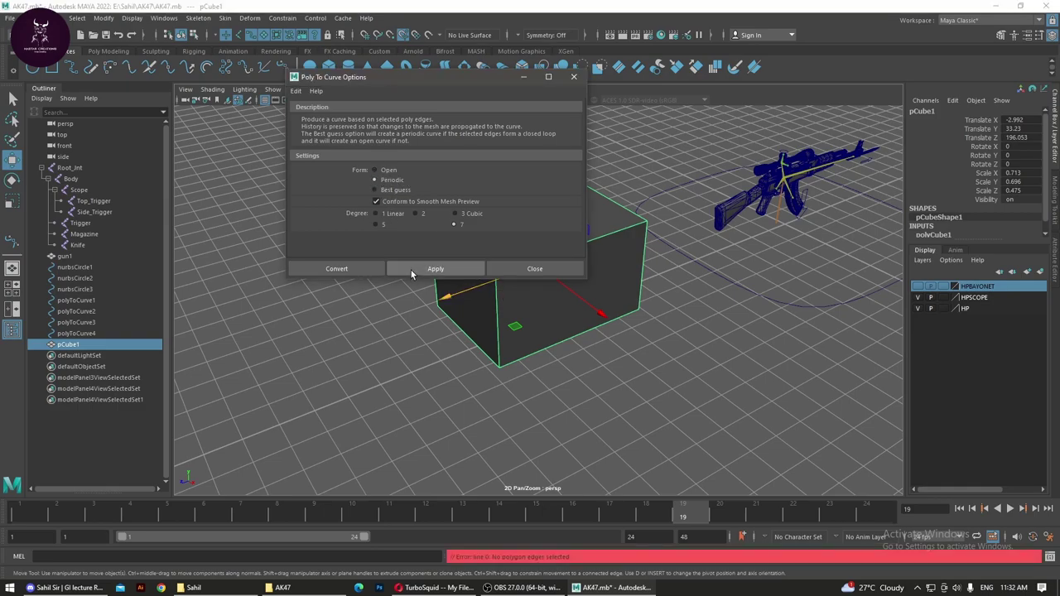
left_click(393, 189)
left_click(429, 269)
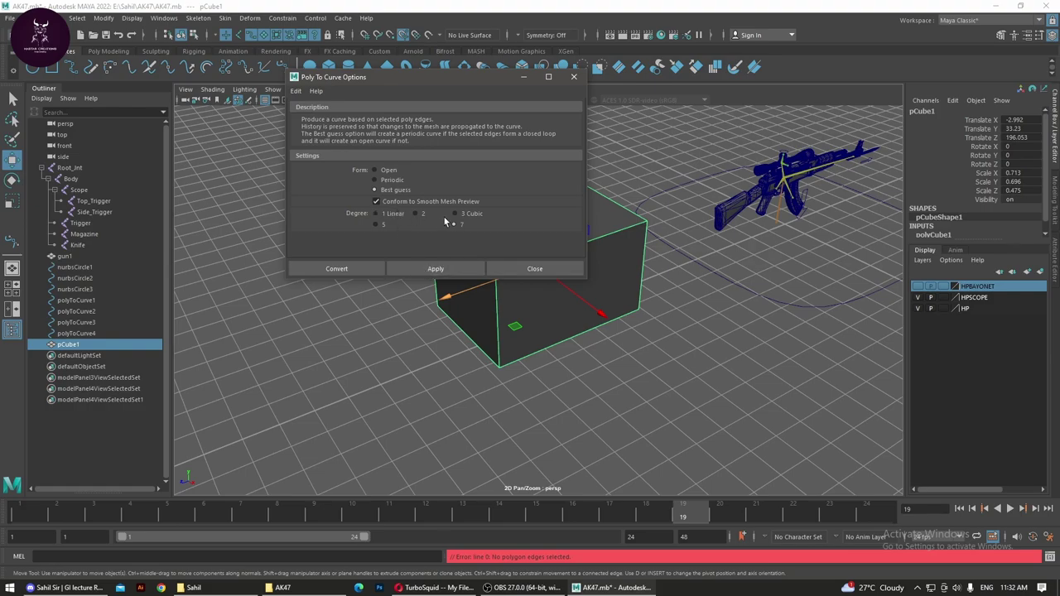
left_click(385, 215)
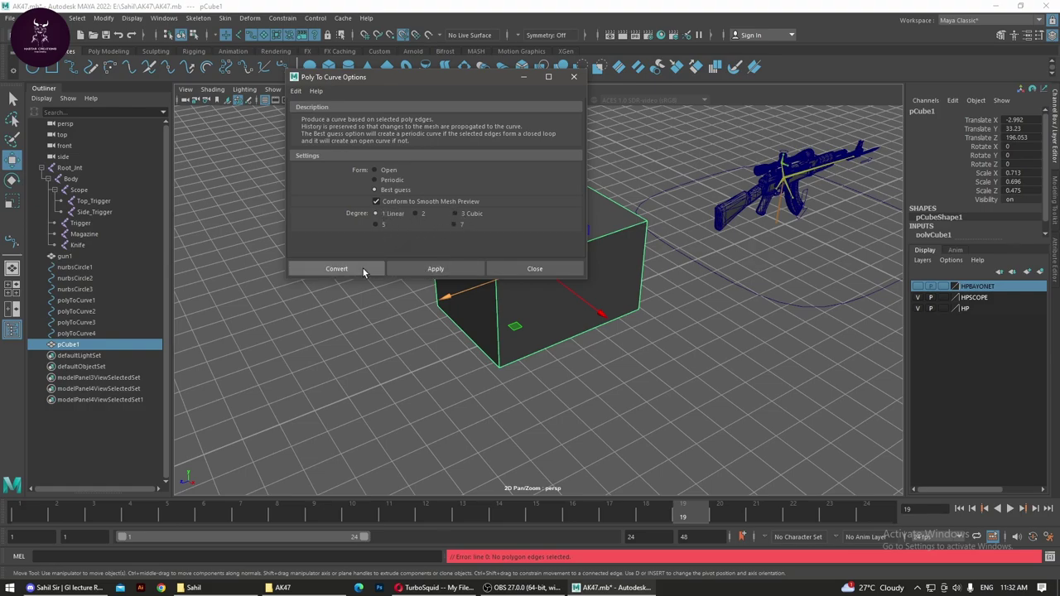
Step: Reselect the box and move it along Z to 203.785
left_click(391, 299)
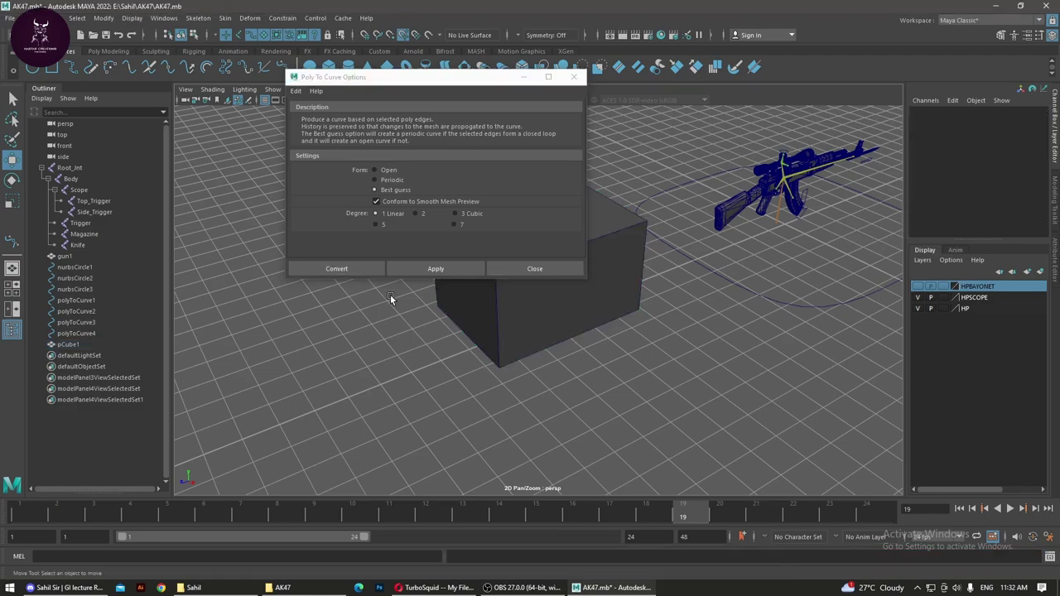
left_click(502, 309)
mouse_move(395, 324)
left_mouse_down()
mouse_move(456, 299)
mouse_move(431, 304)
left_mouse_up()
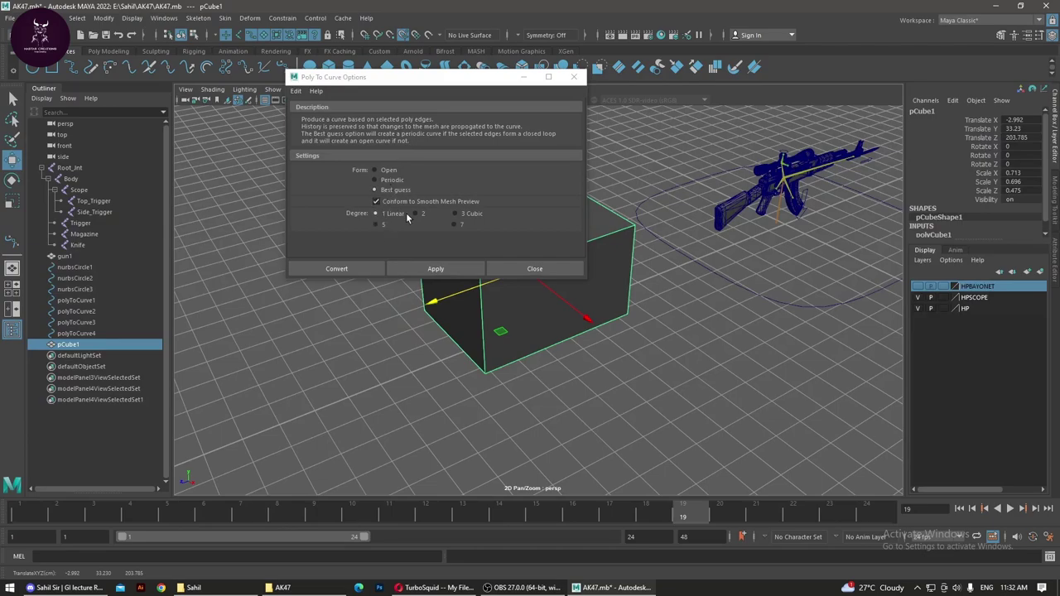
Step: Retry the conversion at degree 2, then close the Poly To Curve options
left_click(422, 216)
left_click(371, 268)
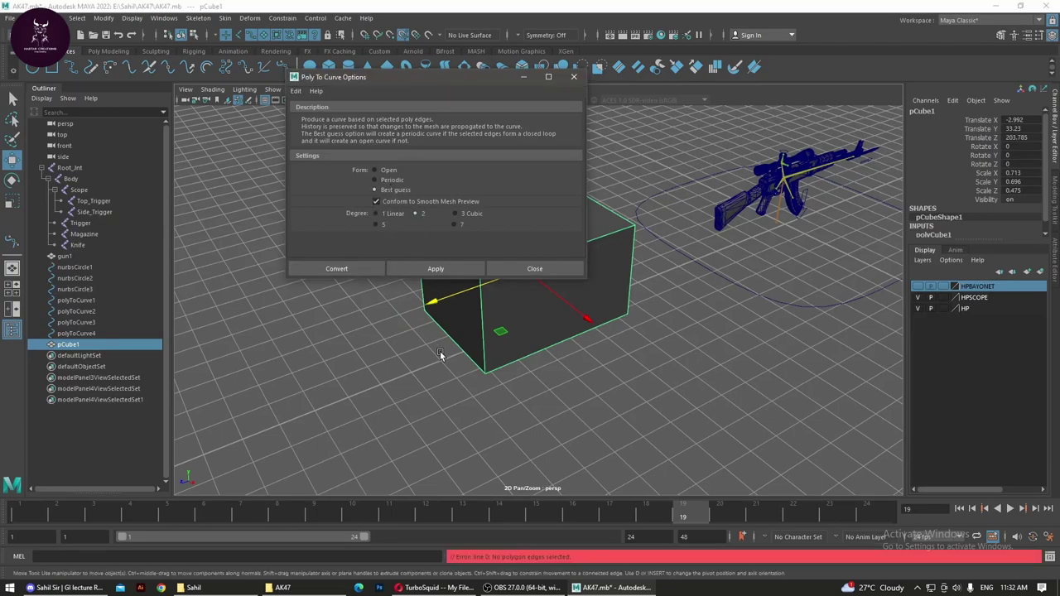
left_click(537, 268)
left_click(540, 273)
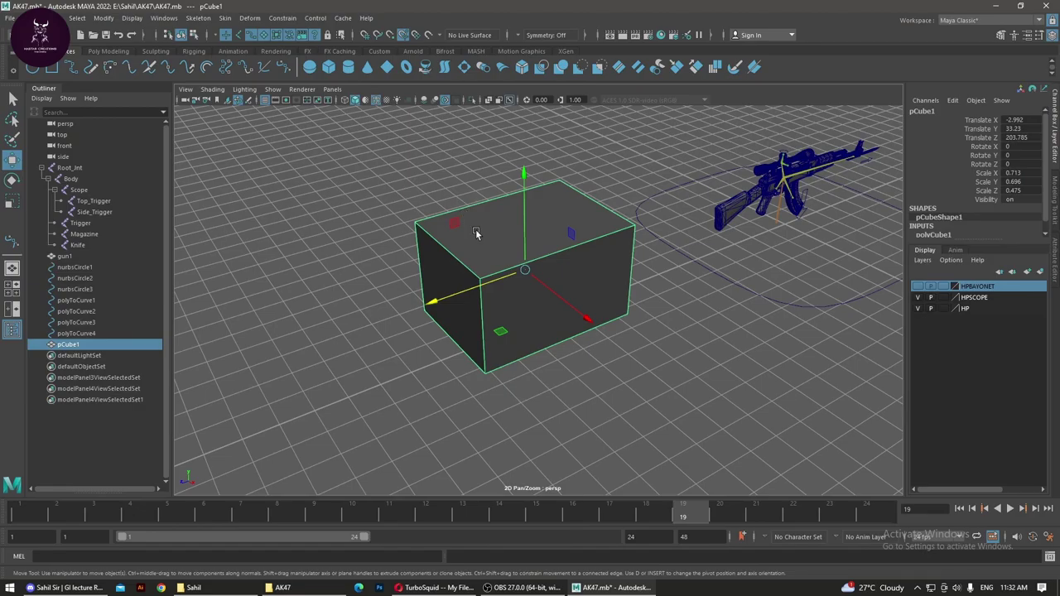
Step: Delete the box and frame the AK47 in an end-on view
key("Delete")
key("f")
scroll(497, 373, "up", 3)
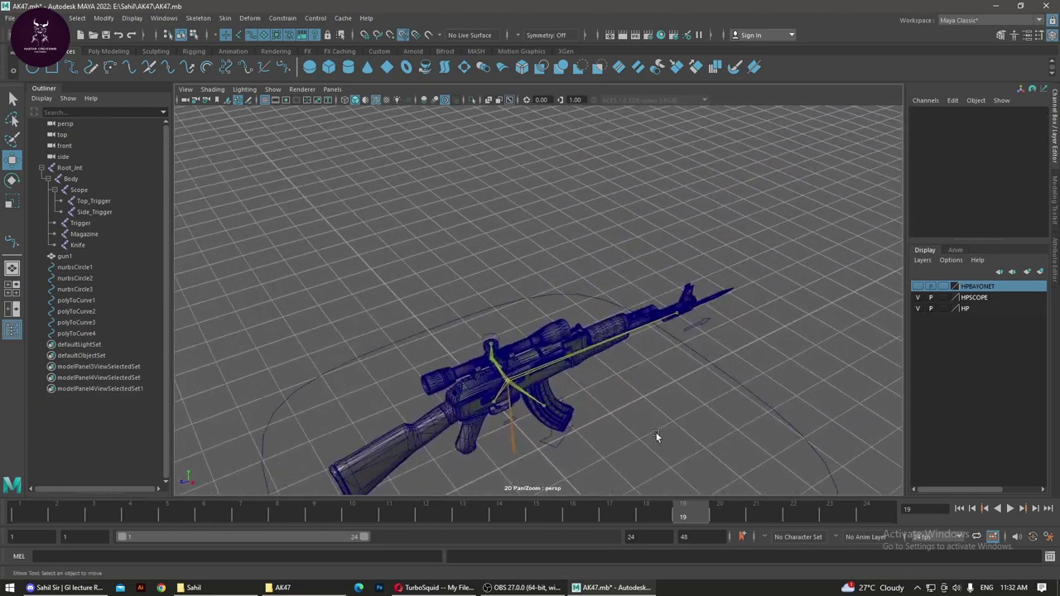
scroll(609, 389, "up", 2)
scroll(653, 355, "up", 2)
scroll(653, 354, "down", 3)
scroll(477, 389, "down", 2)
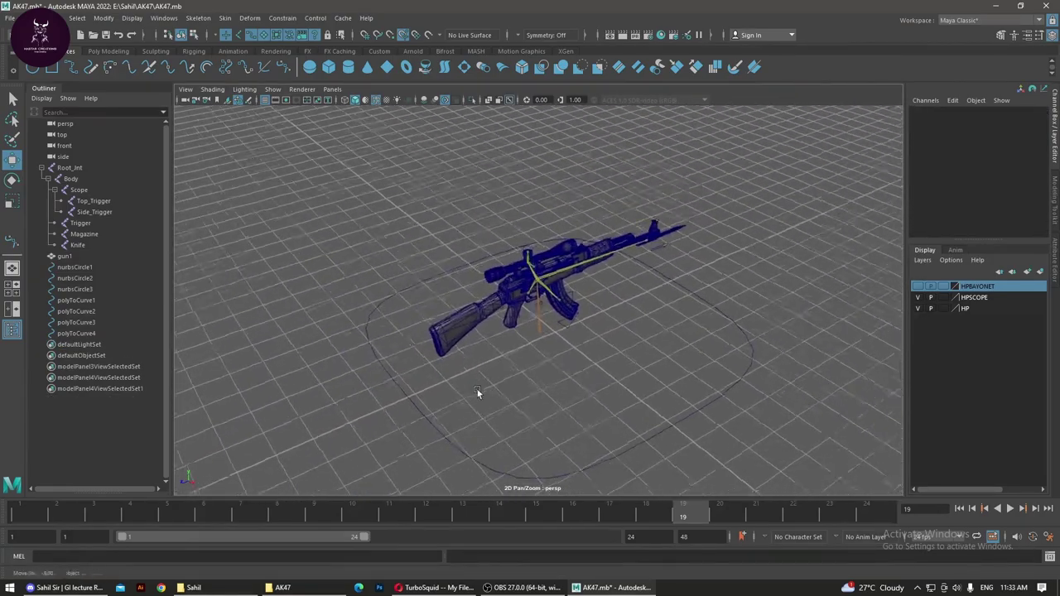
left_click_drag(477, 389, 539, 379, "alt")
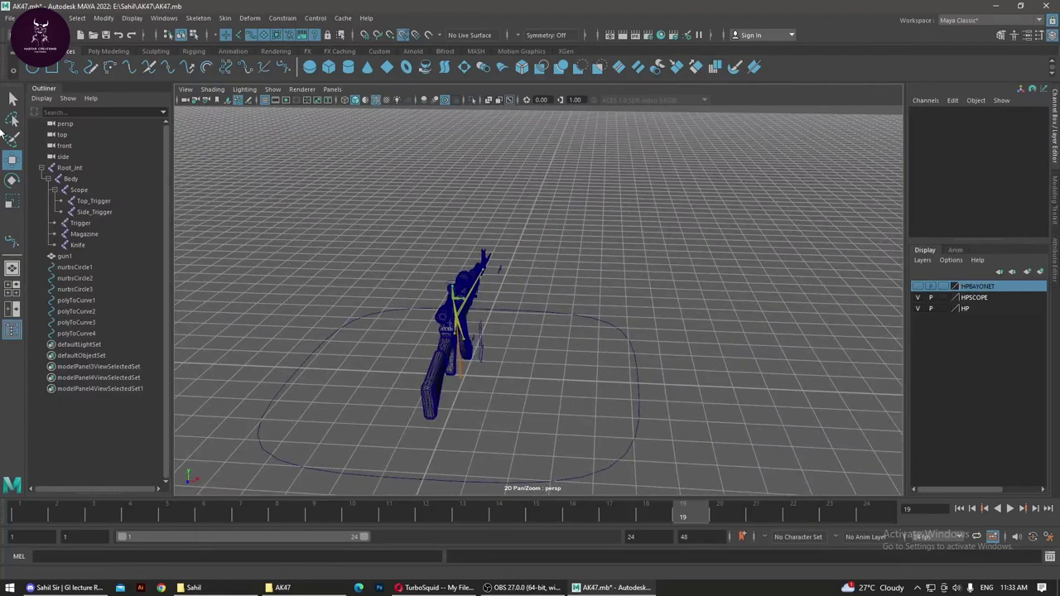
Step: Create a NURBS circle, enlarge it around the gun, and rotate it 90° on X
left_click(33, 70)
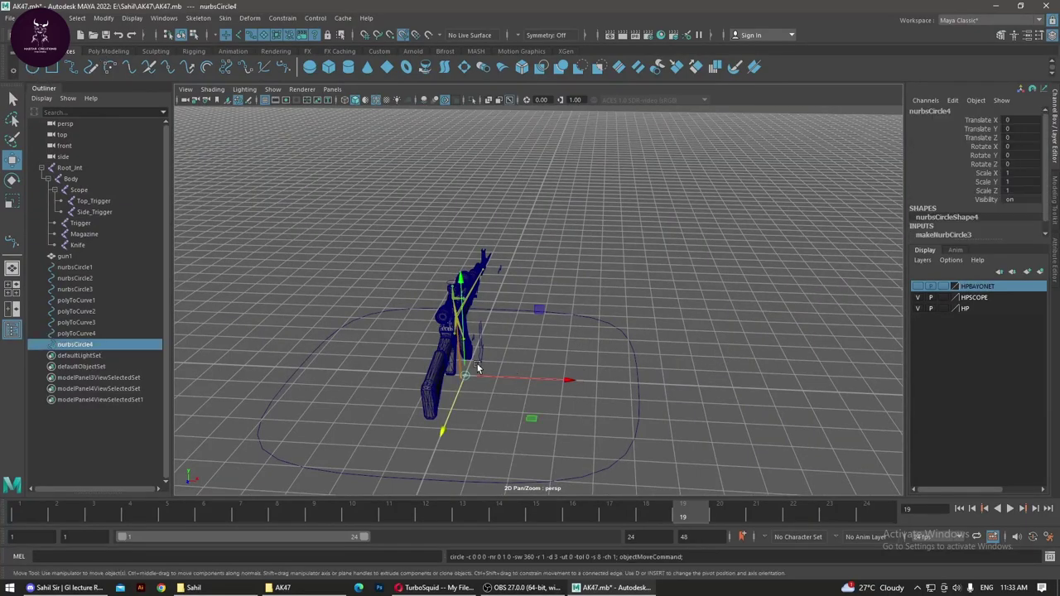
key("space")
key("space")
key("space")
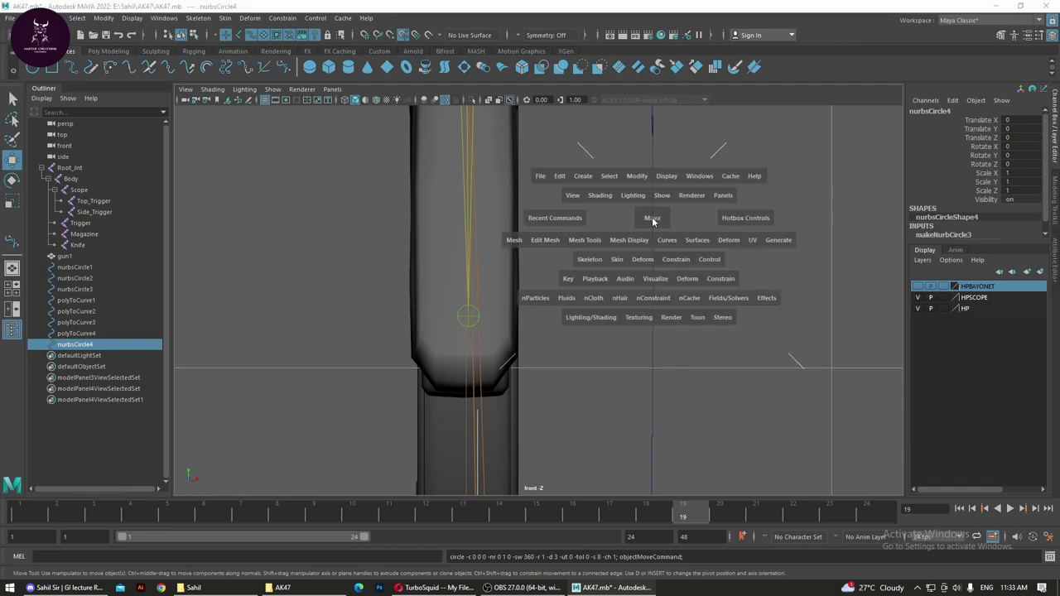
key("space")
key("r")
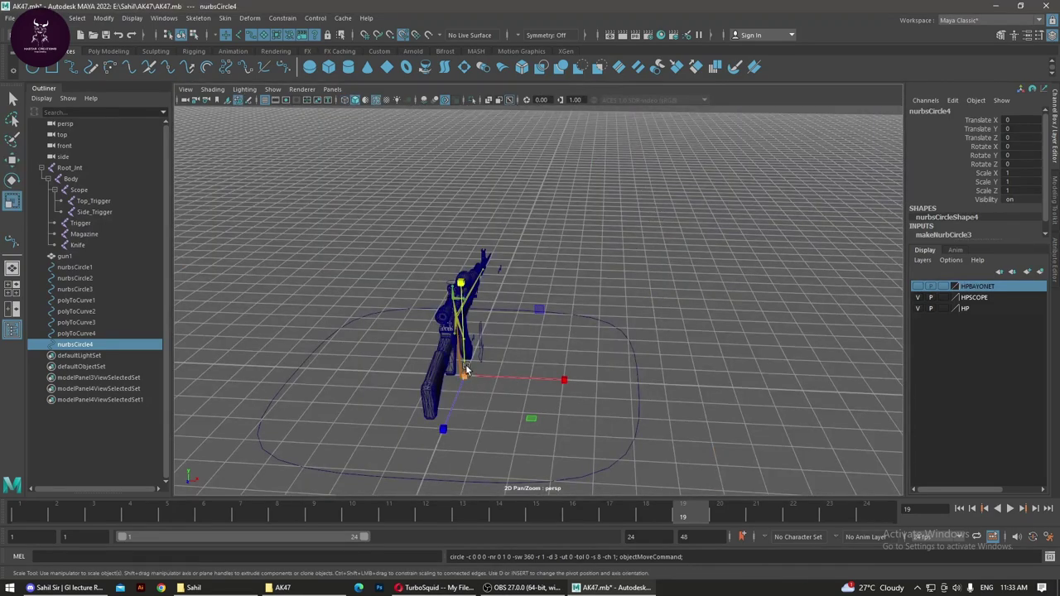
left_click_drag(465, 371, 662, 407)
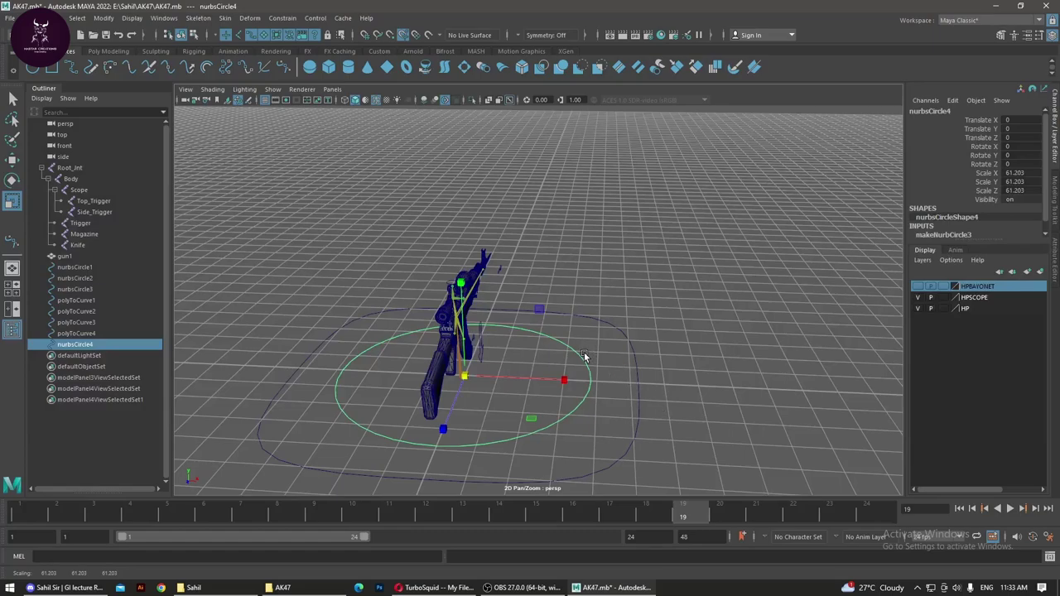
key("e")
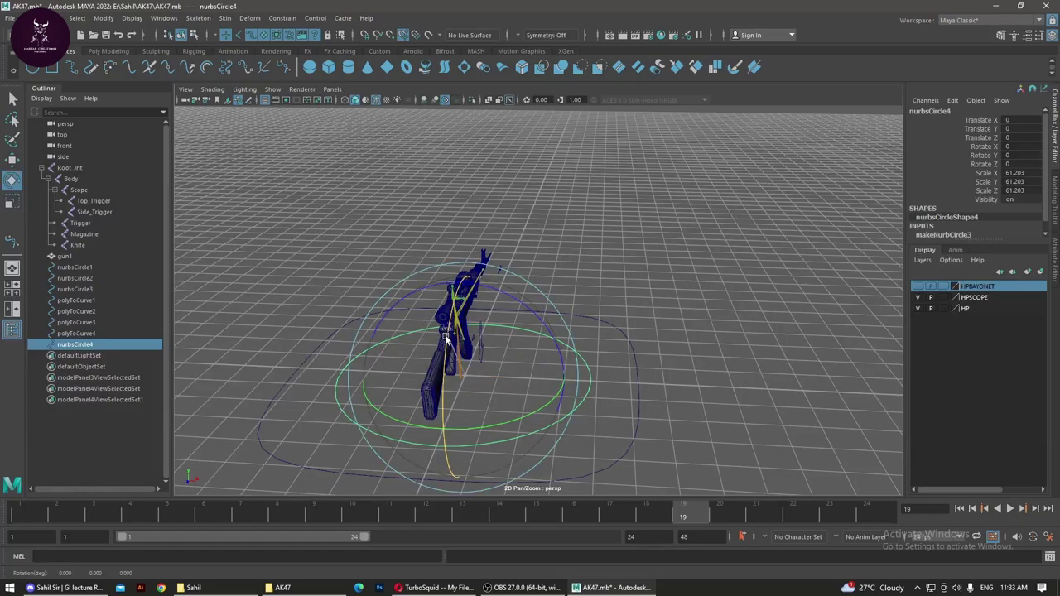
mouse_move(446, 338)
left_mouse_down()
mouse_move(449, 445)
mouse_move(682, 311)
mouse_move(576, 367)
mouse_move(551, 367)
mouse_move(639, 403)
mouse_move(613, 435)
mouse_move(618, 405)
mouse_move(598, 332)
mouse_move(600, 385)
mouse_move(679, 371)
left_mouse_up()
Step: Raise the circle, rescale it to 35.748, and slide it to Translate Z 10.443
left_click(681, 312)
key("w")
left_click(638, 430)
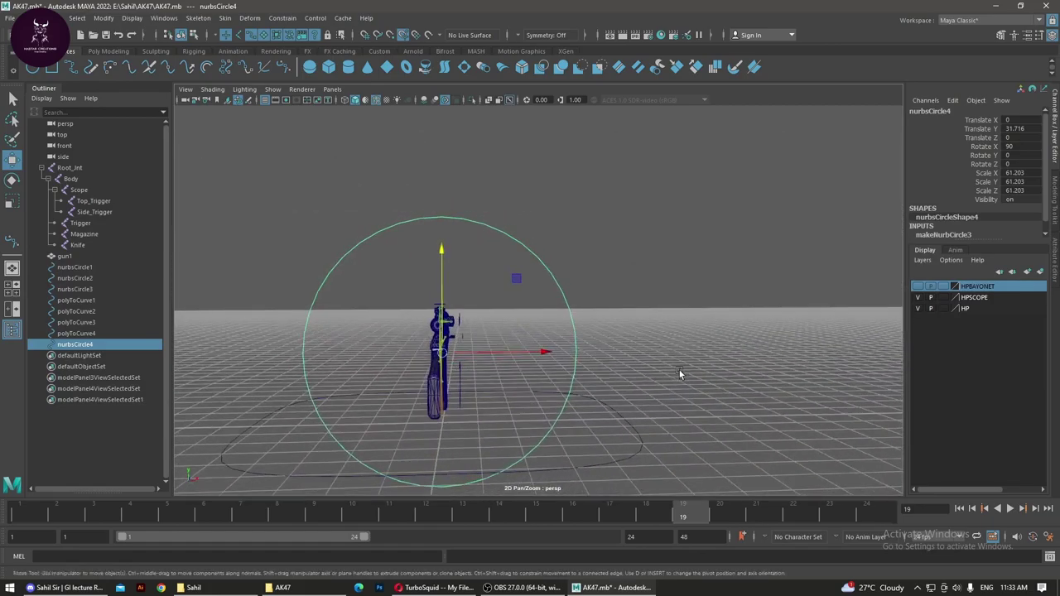
key("r")
mouse_move(442, 352)
left_mouse_down()
mouse_move(330, 334)
mouse_move(373, 340)
mouse_move(424, 367)
mouse_move(544, 368)
mouse_move(665, 433)
left_mouse_up()
scroll(672, 422, "up", 3)
key("w")
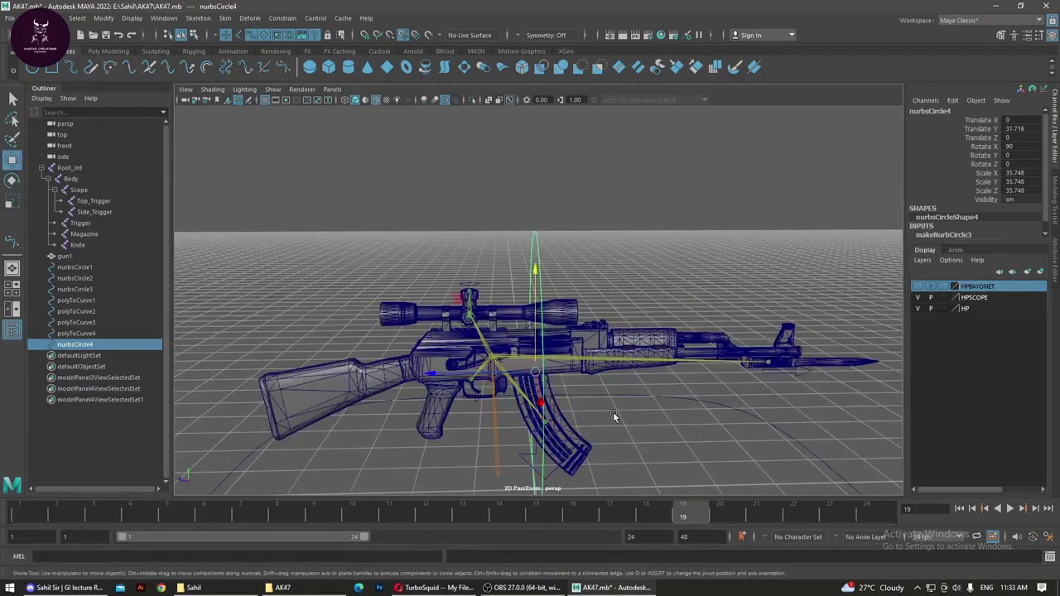
left_click_drag(495, 379, 449, 375)
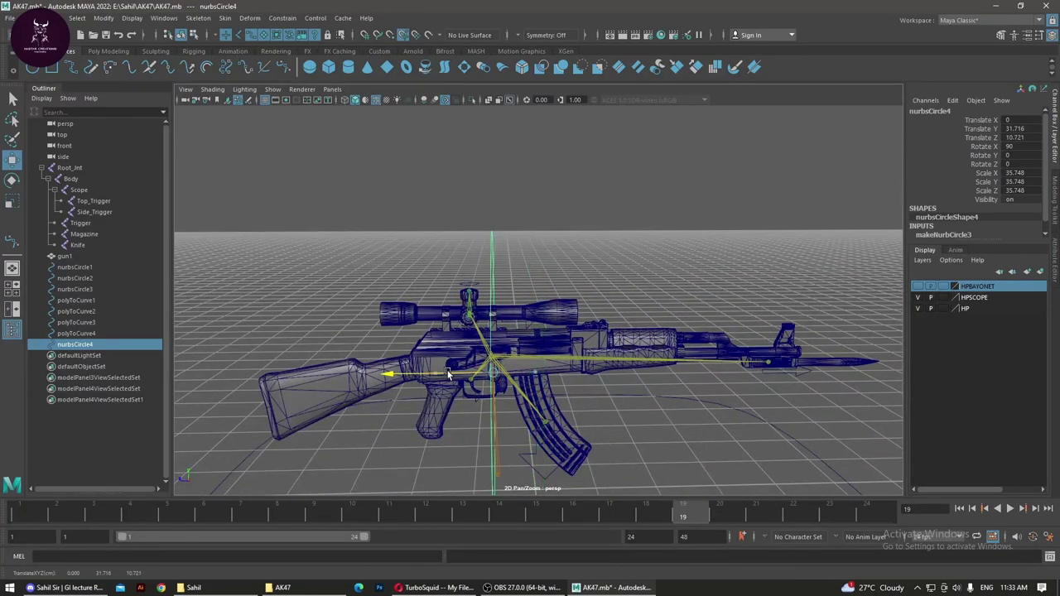
Step: Save AK47.mb with the circle in place and deselect it
mouse_move(593, 431)
left_mouse_down("alt")
mouse_move(598, 407)
mouse_move(491, 380)
mouse_move(620, 347)
mouse_move(694, 348)
left_mouse_up("alt")
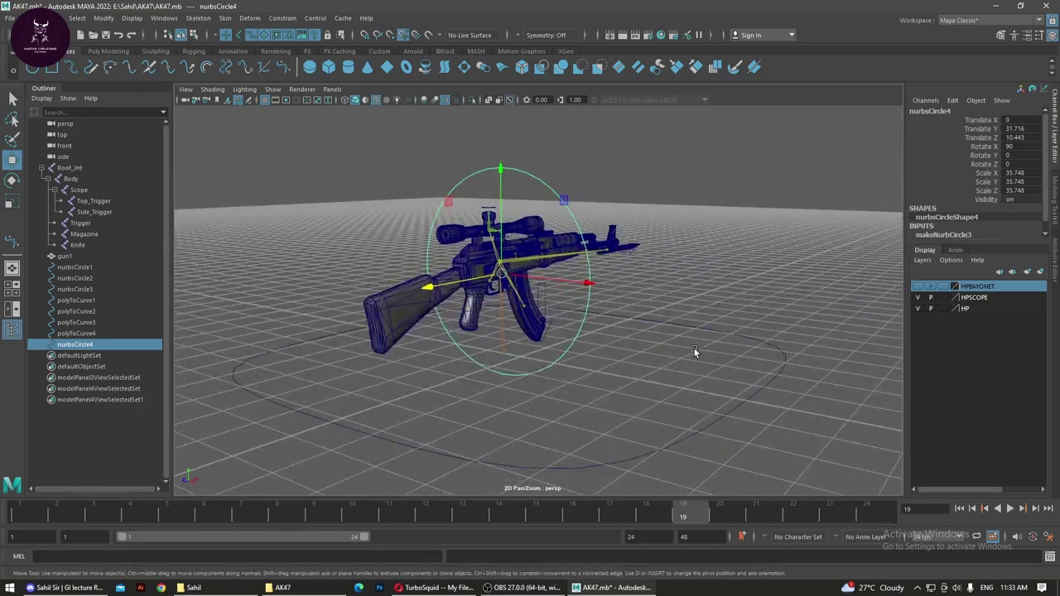
key("ctrl+s")
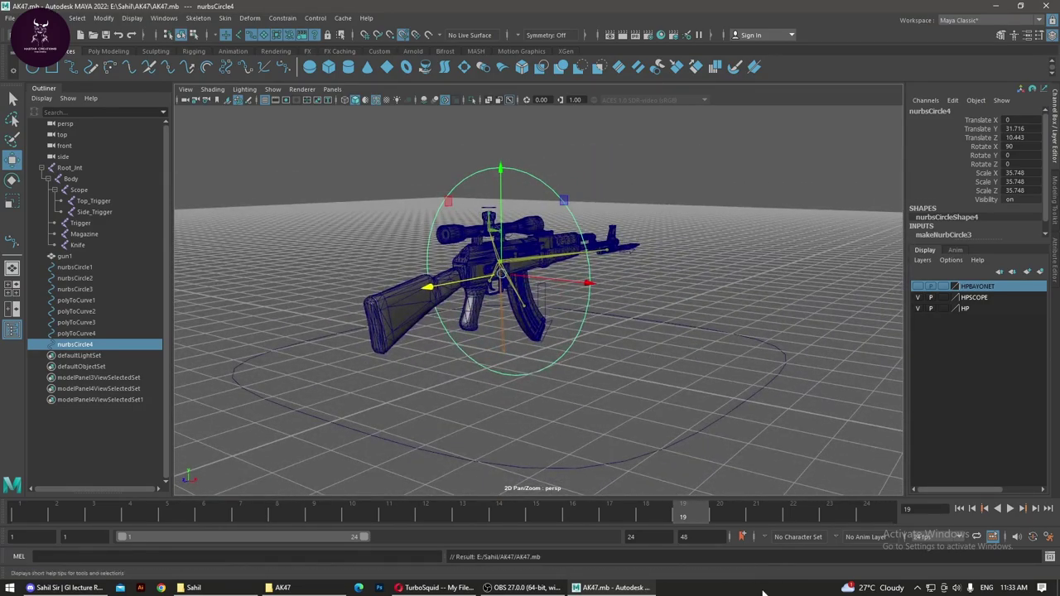
left_click(623, 309)
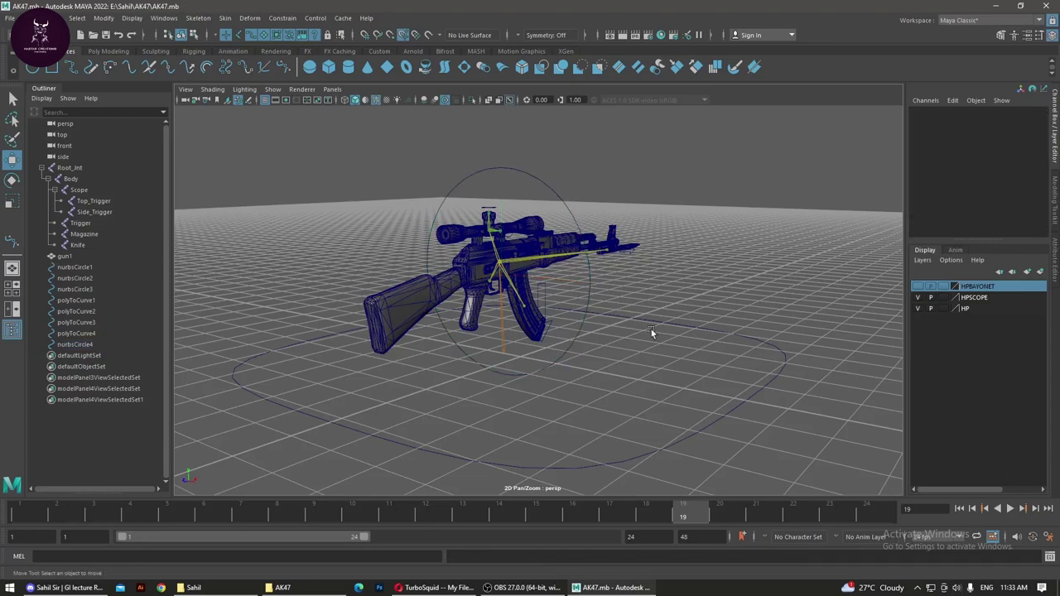
left_click_drag(703, 324, 710, 385)
left_click(684, 346)
left_click(684, 323)
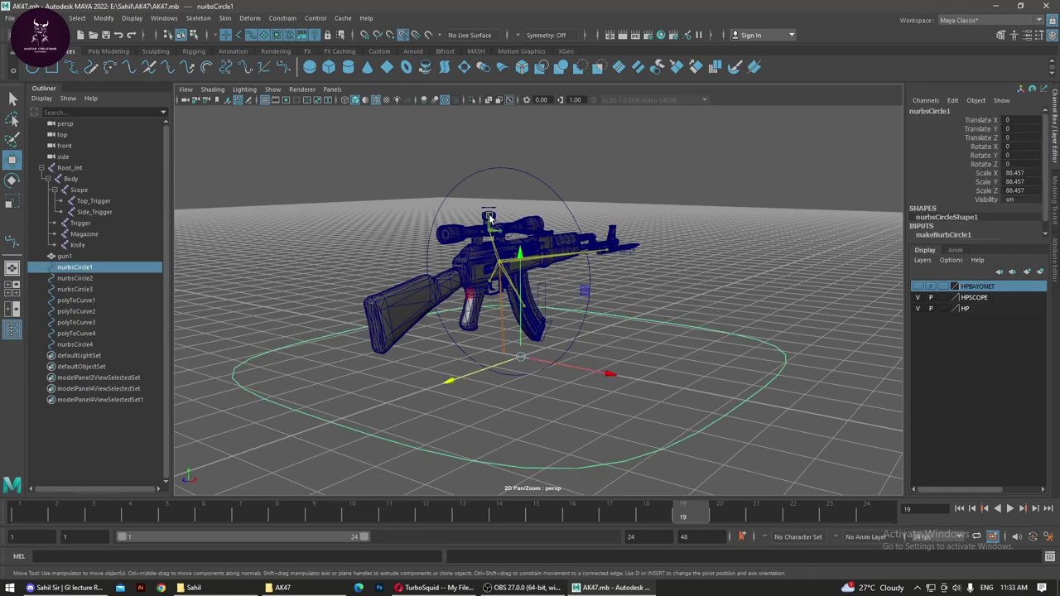
left_click(500, 264)
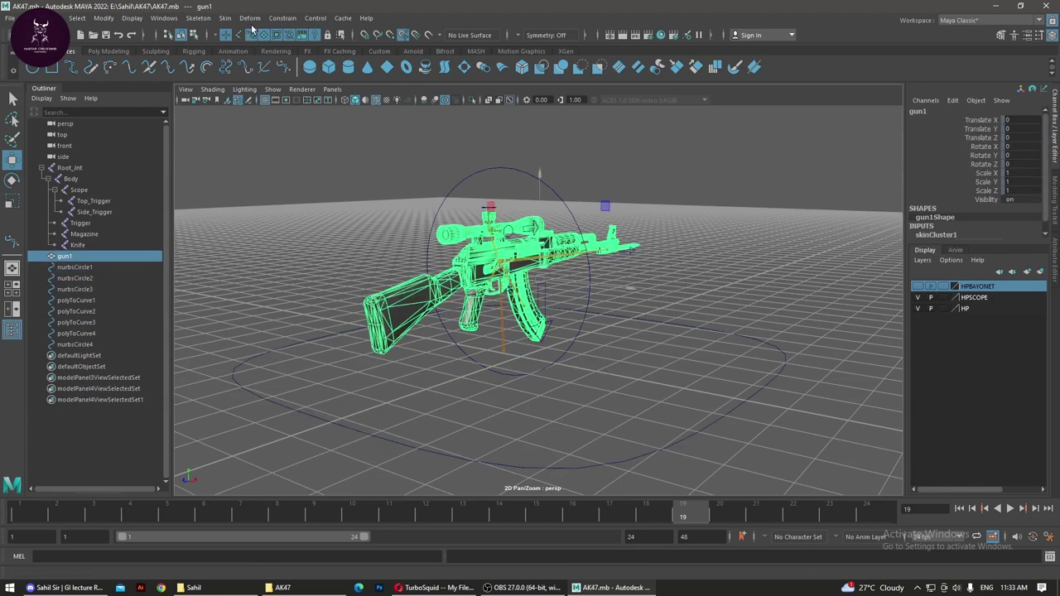
left_click(281, 17)
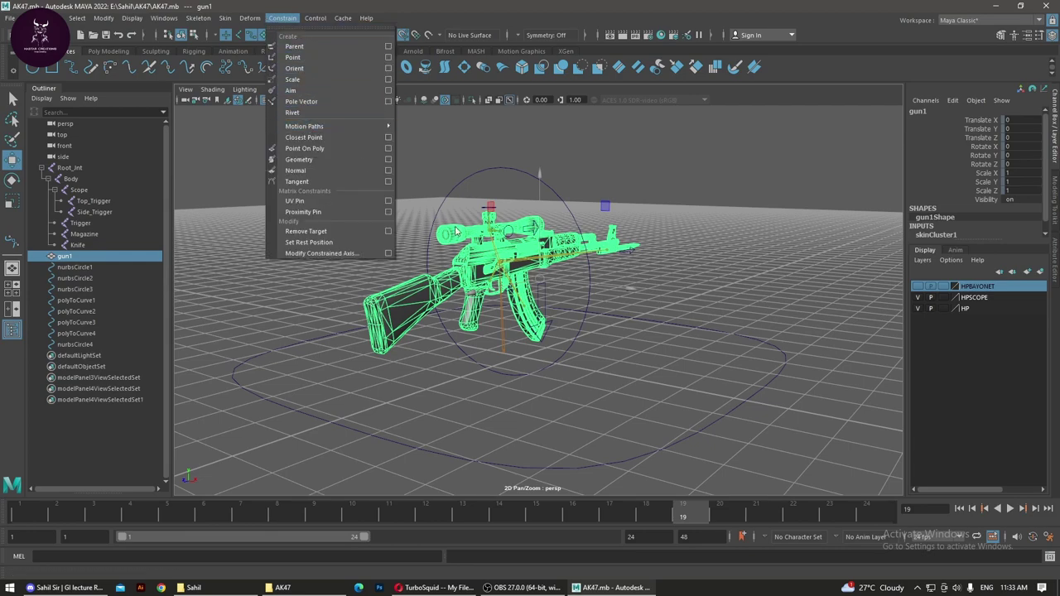
left_click(721, 223)
left_click_drag(687, 179, 611, 225)
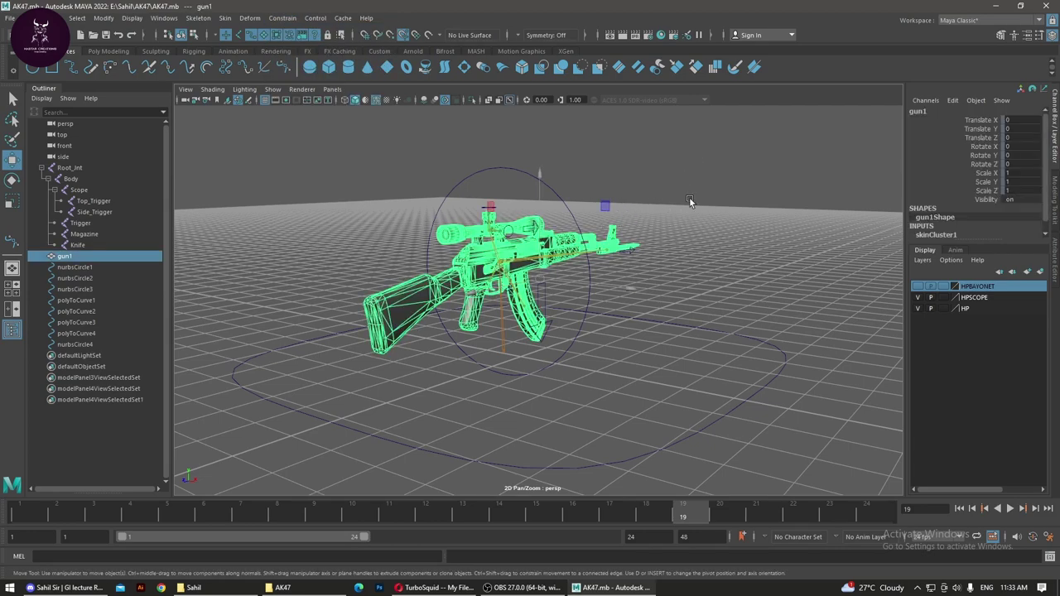
left_click(690, 200)
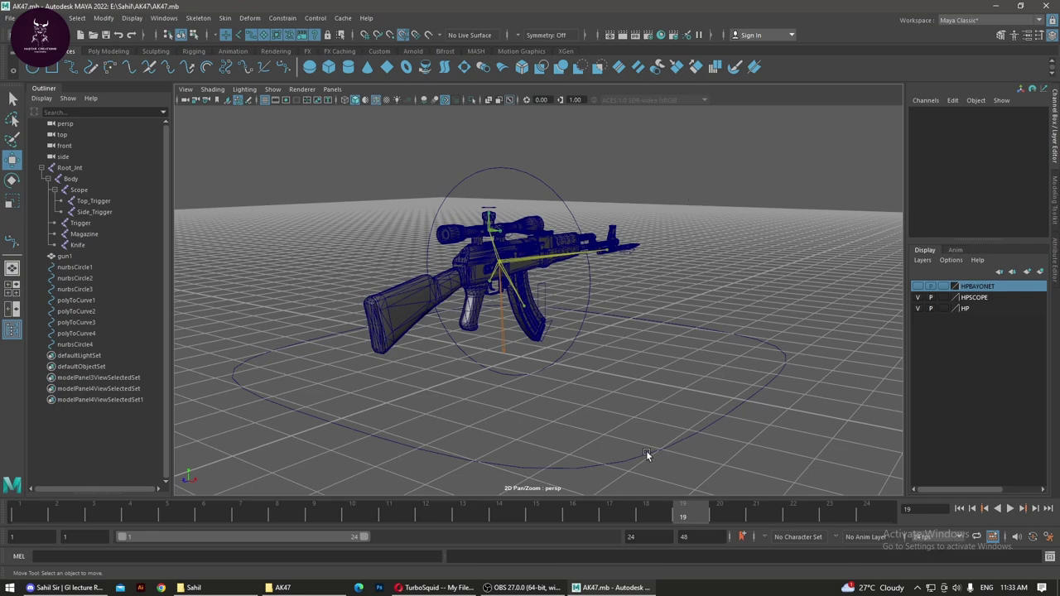